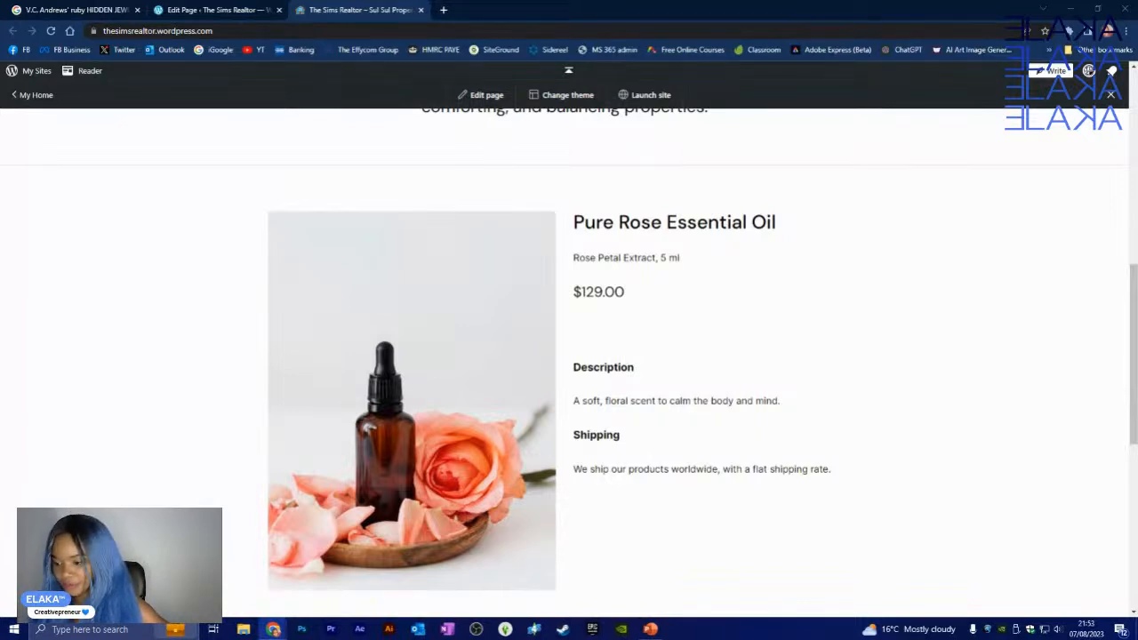
- Attach the SiteGround Site Tools tab to this Chrome window beside the WordPress.com editor
{"action": "left_click_drag", "start_coordinate": [1137, 134], "coordinate": [569, 13]}
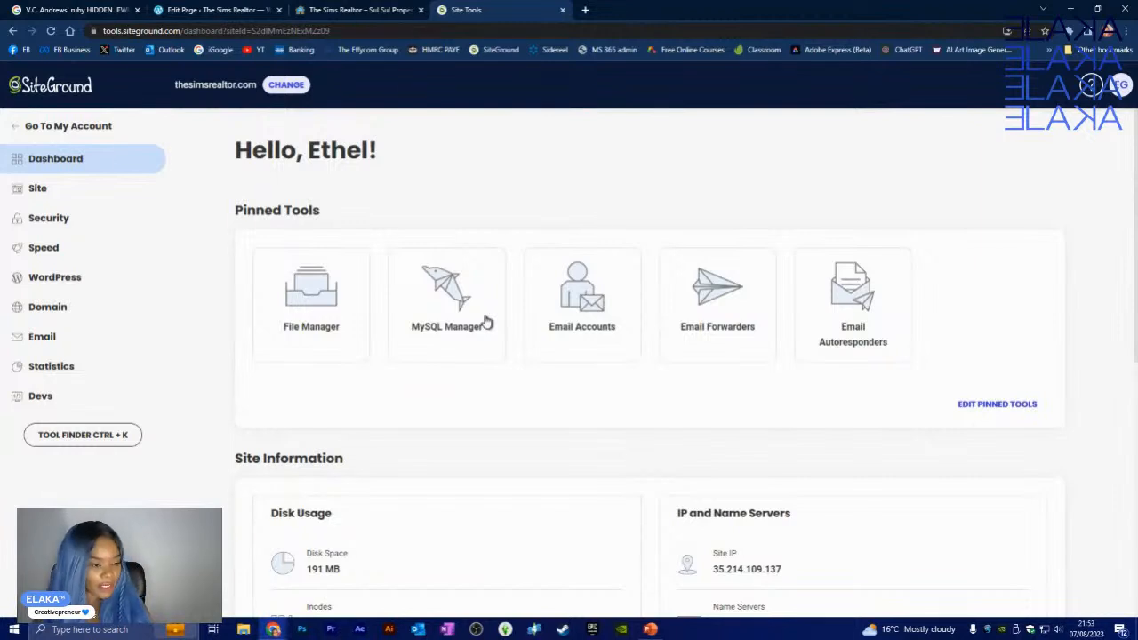
- Delete the 301 redirect from thesimsrealtor.com/ to eprocreativemedia.com under Domain > Redirects
{"action": "left_click", "coordinate": [69, 318]}
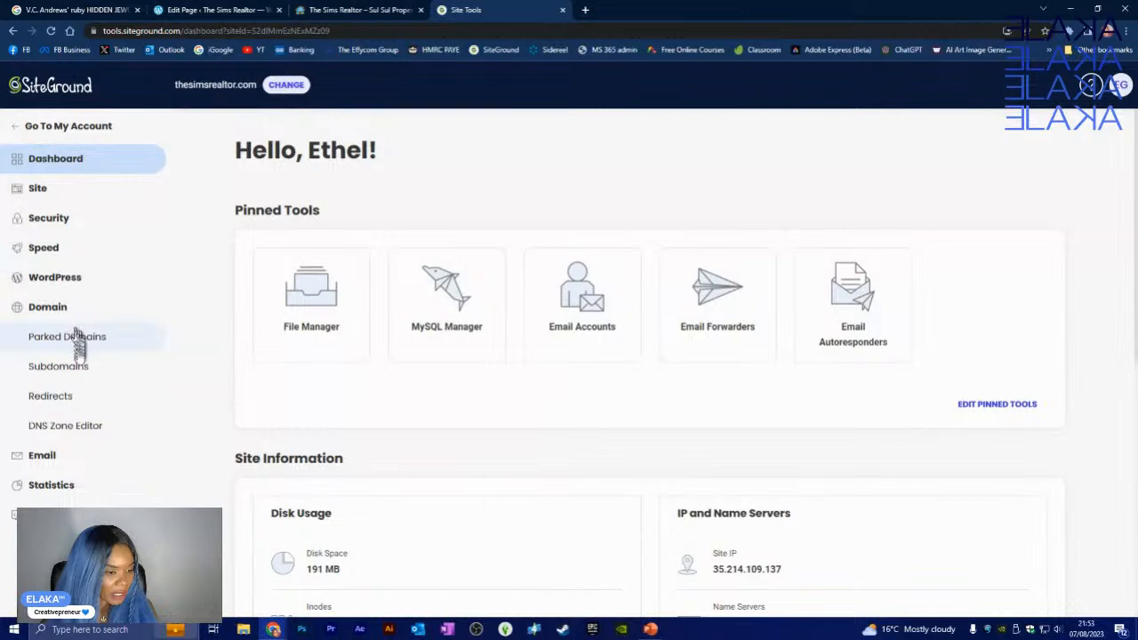
{"action": "left_click", "coordinate": [72, 396]}
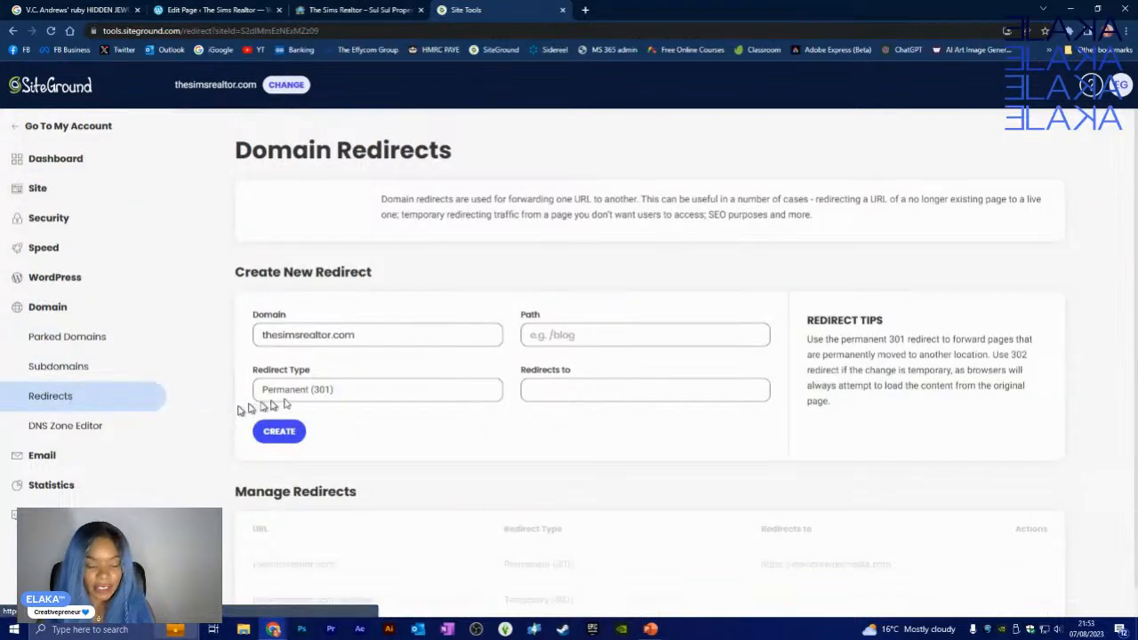
{"action": "scroll", "coordinate": [575, 490], "scroll_direction": "down", "scroll_amount": 1}
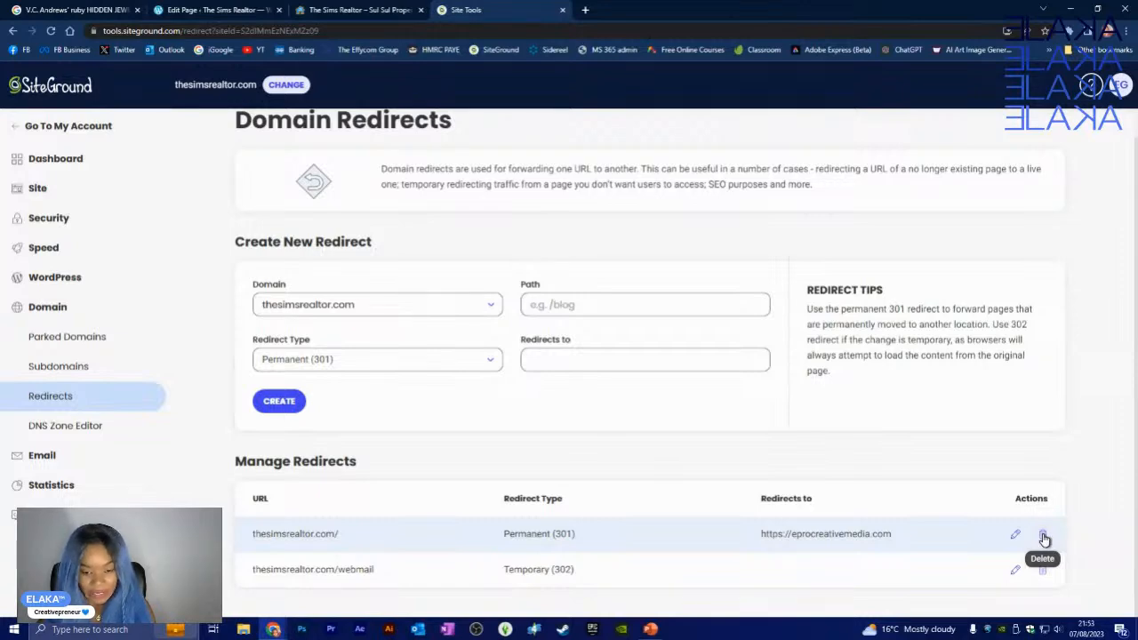
{"action": "left_click", "coordinate": [1044, 537]}
{"action": "left_click", "coordinate": [666, 448]}
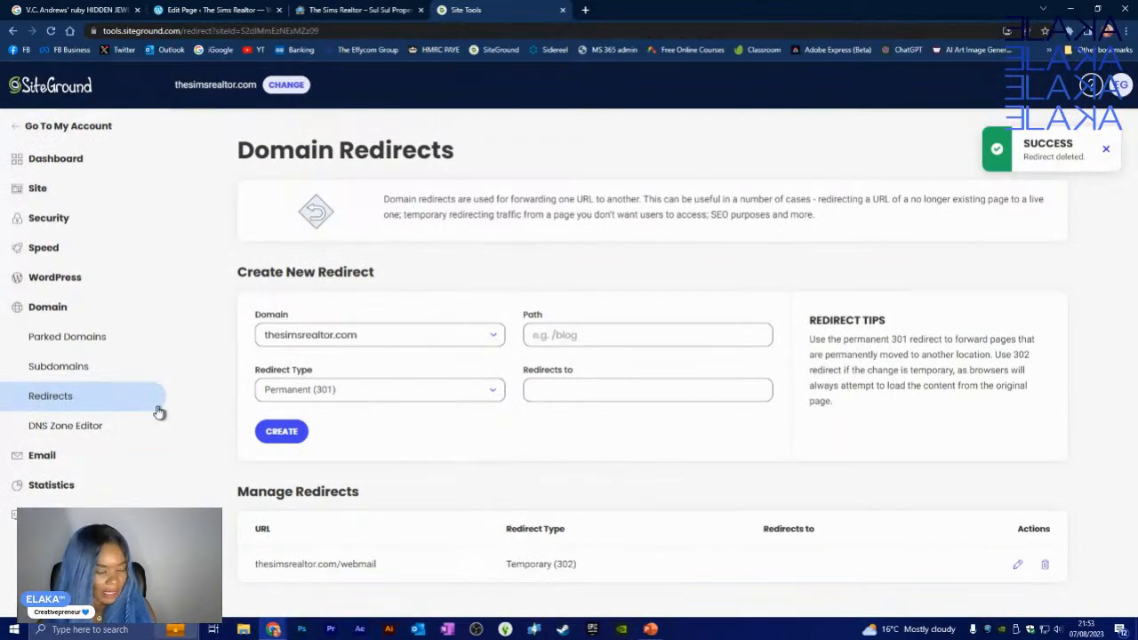
- Return to the Site Tools dashboard for thesimsrealtor.com
{"action": "left_click", "coordinate": [36, 190]}
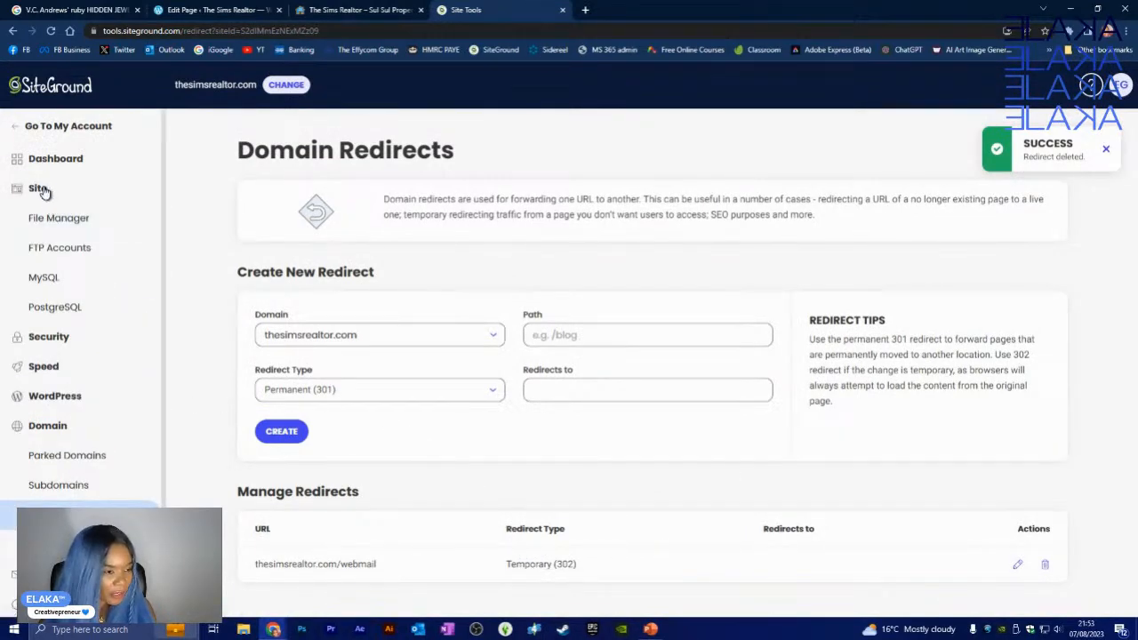
{"action": "left_click", "coordinate": [40, 191]}
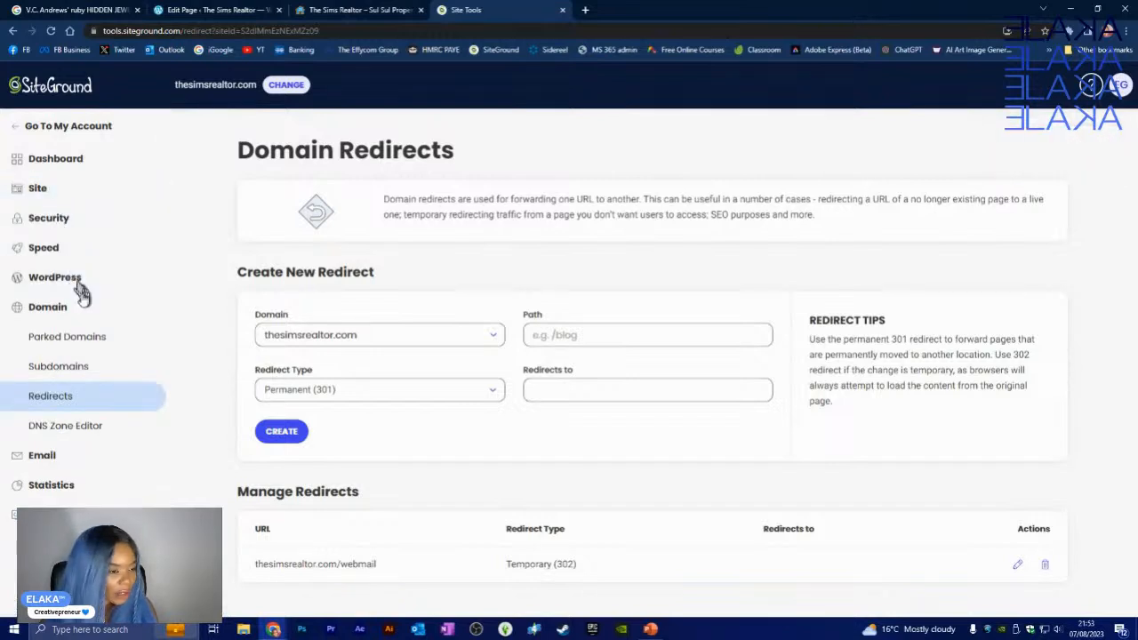
{"action": "left_click", "coordinate": [71, 160]}
- Browse the sidebar's Site, Domain and Security tool groups
{"action": "scroll", "coordinate": [533, 427], "scroll_direction": "down", "scroll_amount": 3}
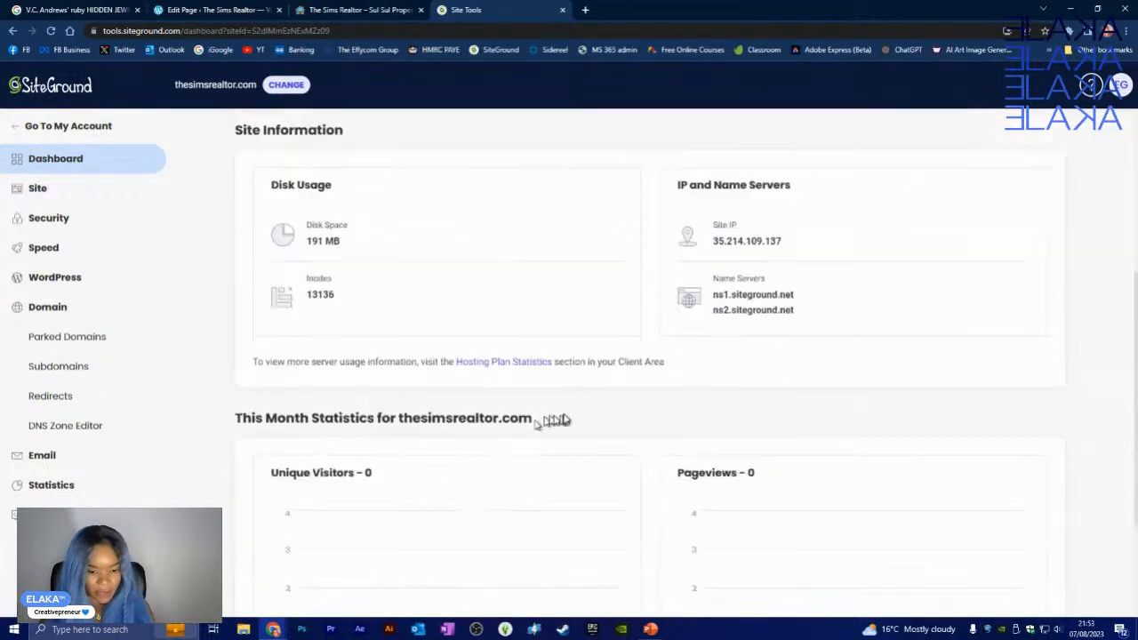
{"action": "scroll", "coordinate": [552, 419], "scroll_direction": "down", "scroll_amount": 2}
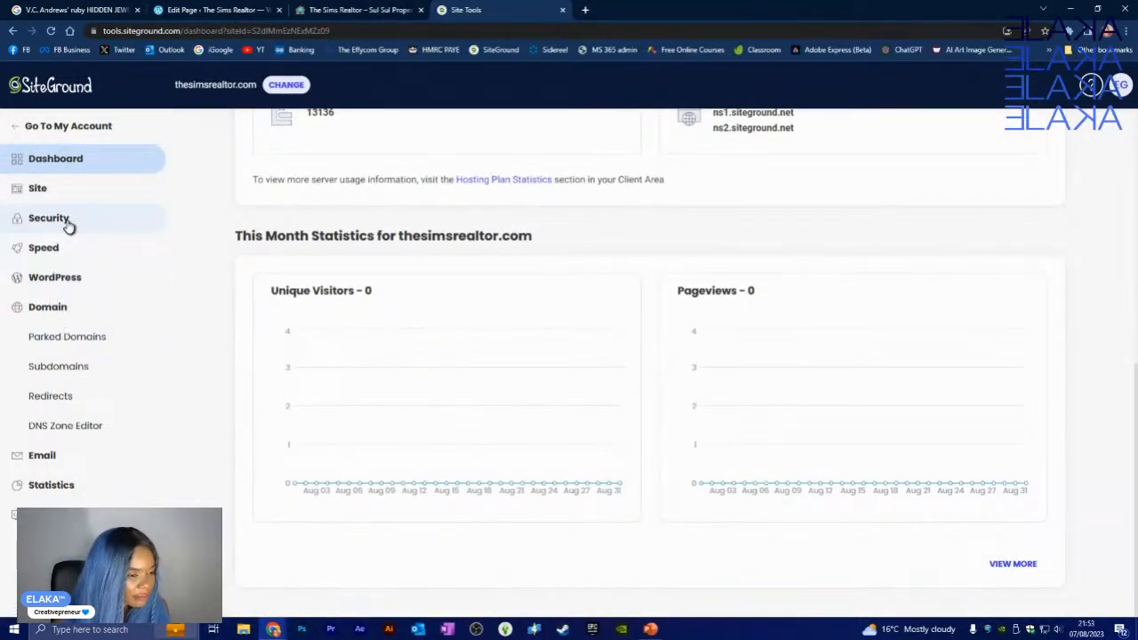
{"action": "left_click", "coordinate": [66, 191]}
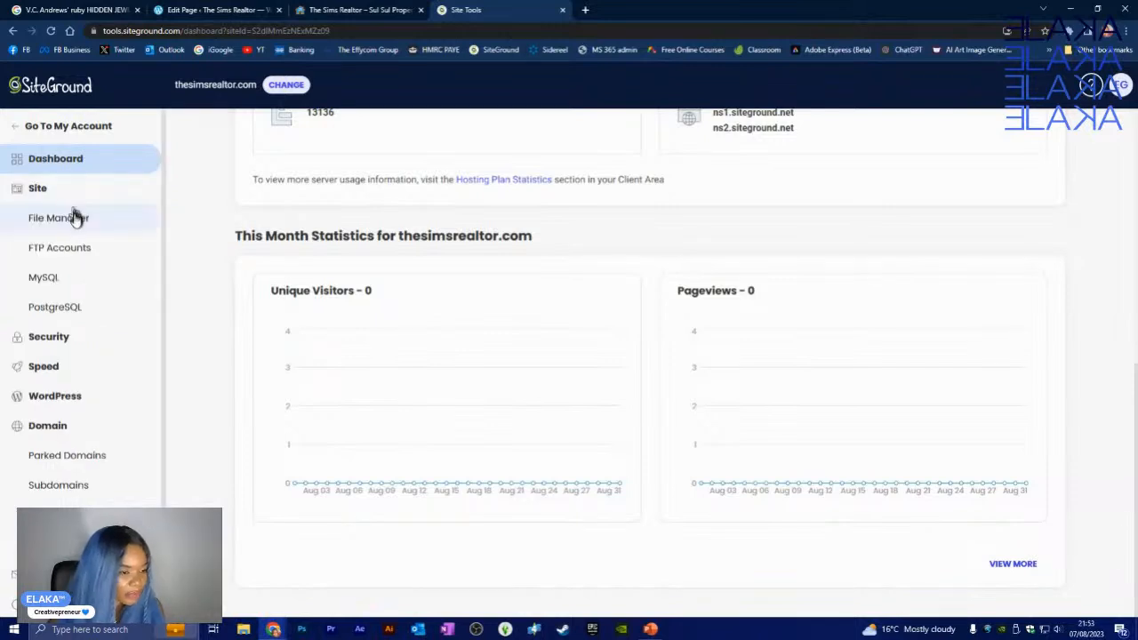
{"action": "left_click", "coordinate": [71, 429]}
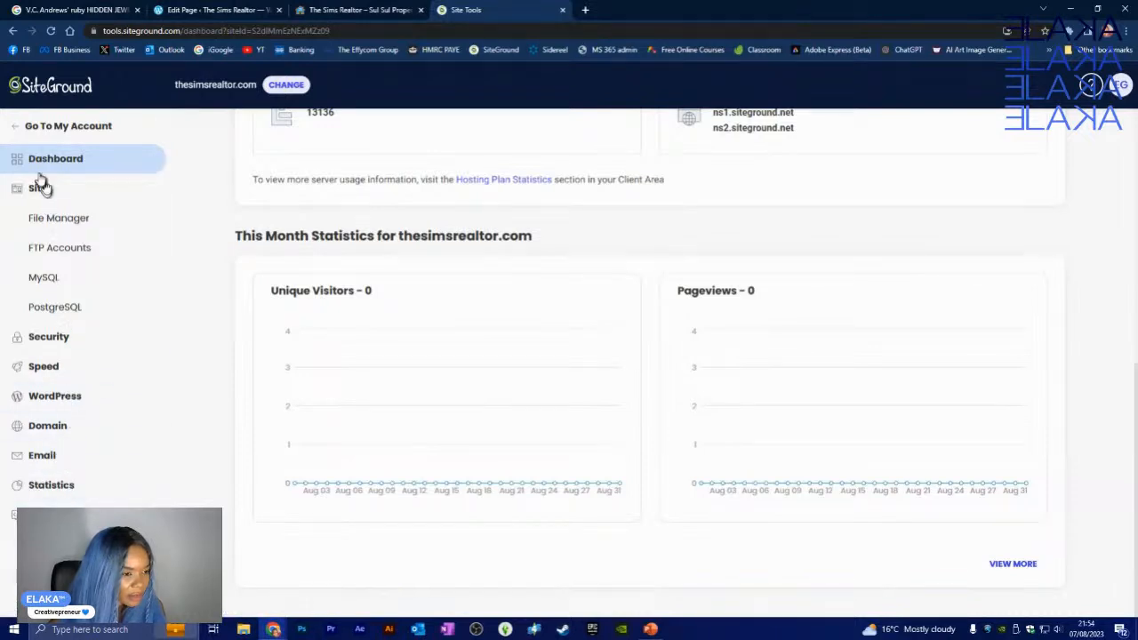
{"action": "scroll", "coordinate": [534, 342], "scroll_direction": "up", "scroll_amount": 6}
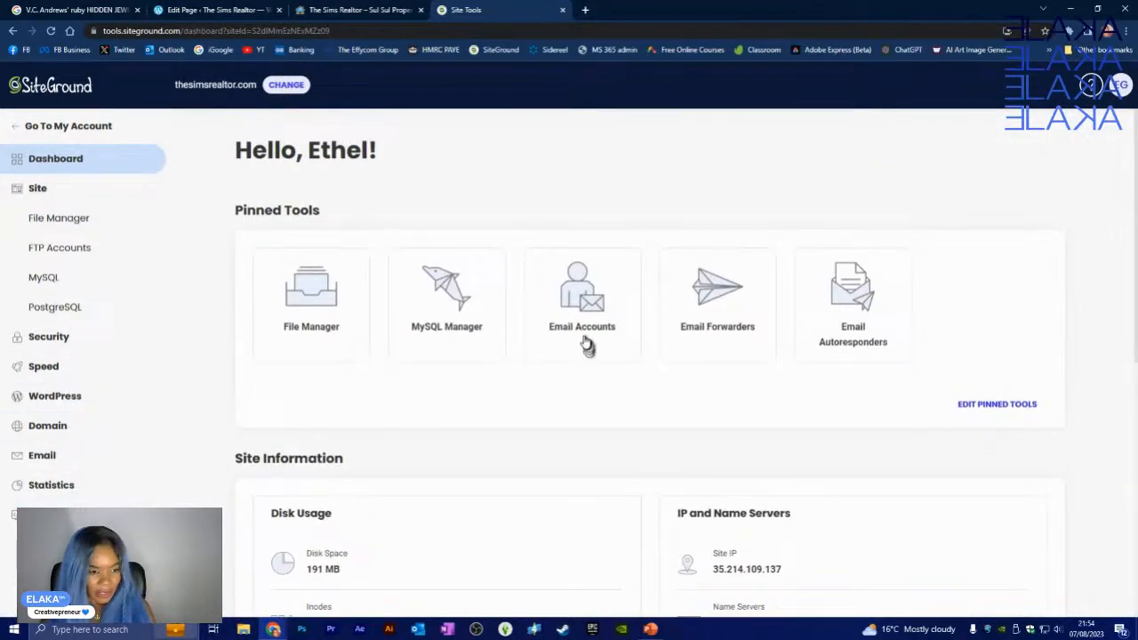
{"action": "scroll", "coordinate": [640, 400], "scroll_direction": "down", "scroll_amount": 5}
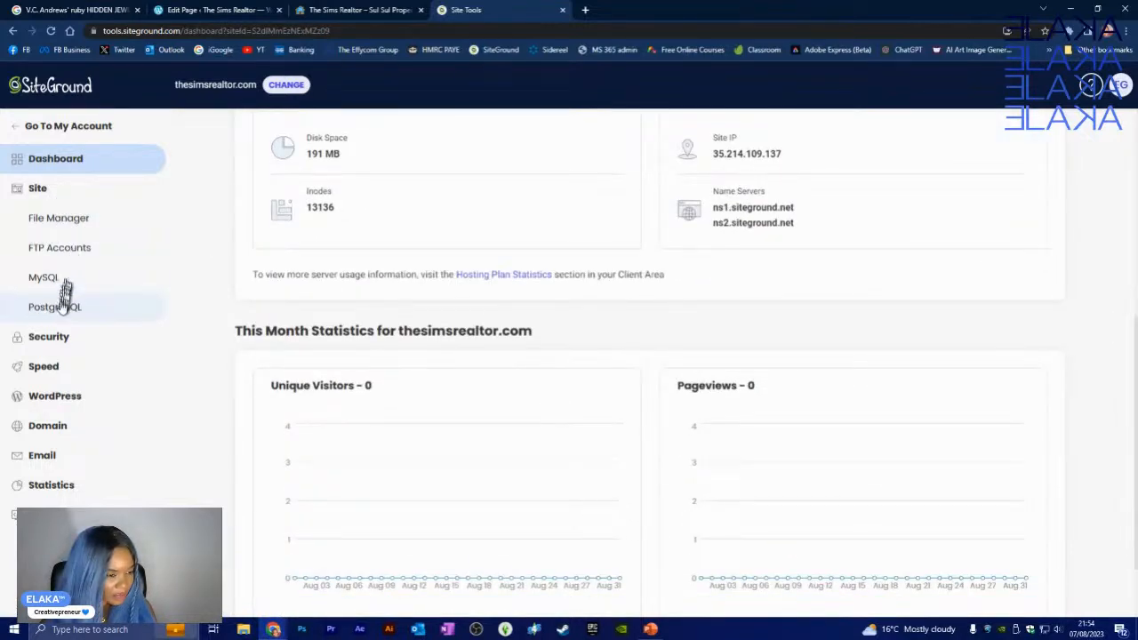
{"action": "left_click", "coordinate": [55, 340]}
{"action": "left_click", "coordinate": [57, 342]}
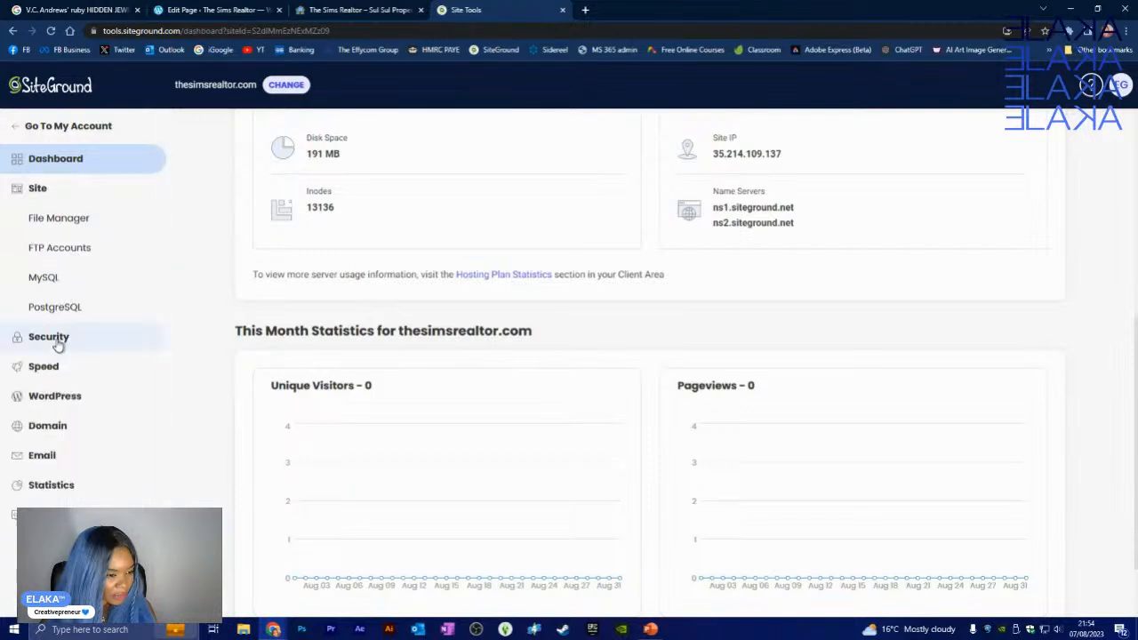
{"action": "left_click", "coordinate": [57, 344]}
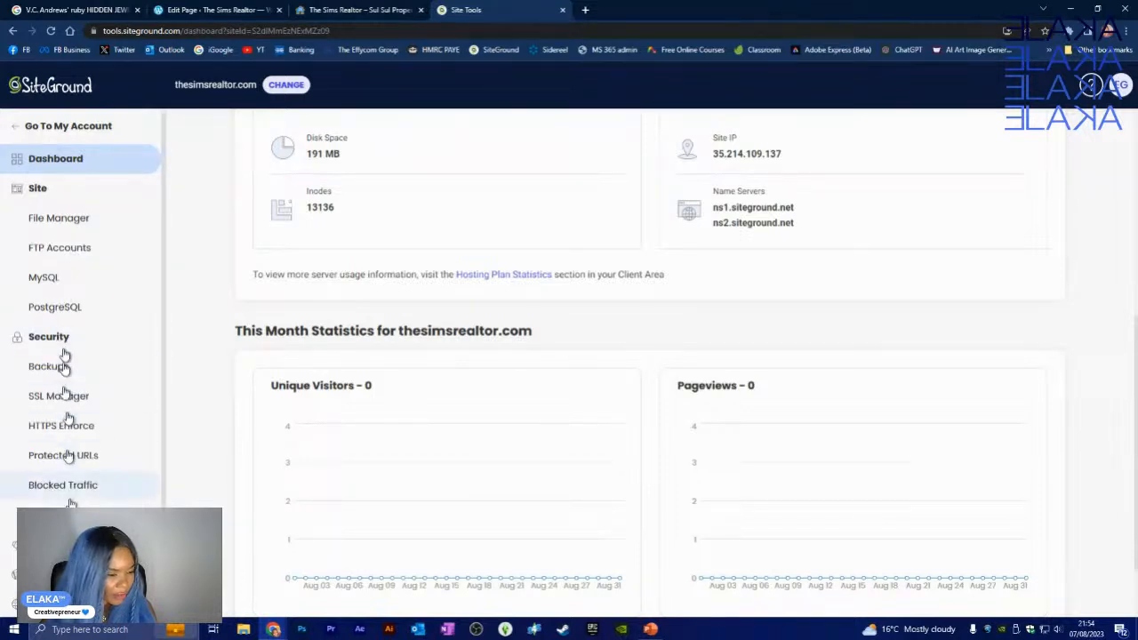
- Open File Manager under Site, listing logs, public_html and webstats
{"action": "scroll", "coordinate": [44, 442], "scroll_direction": "down", "scroll_amount": 1}
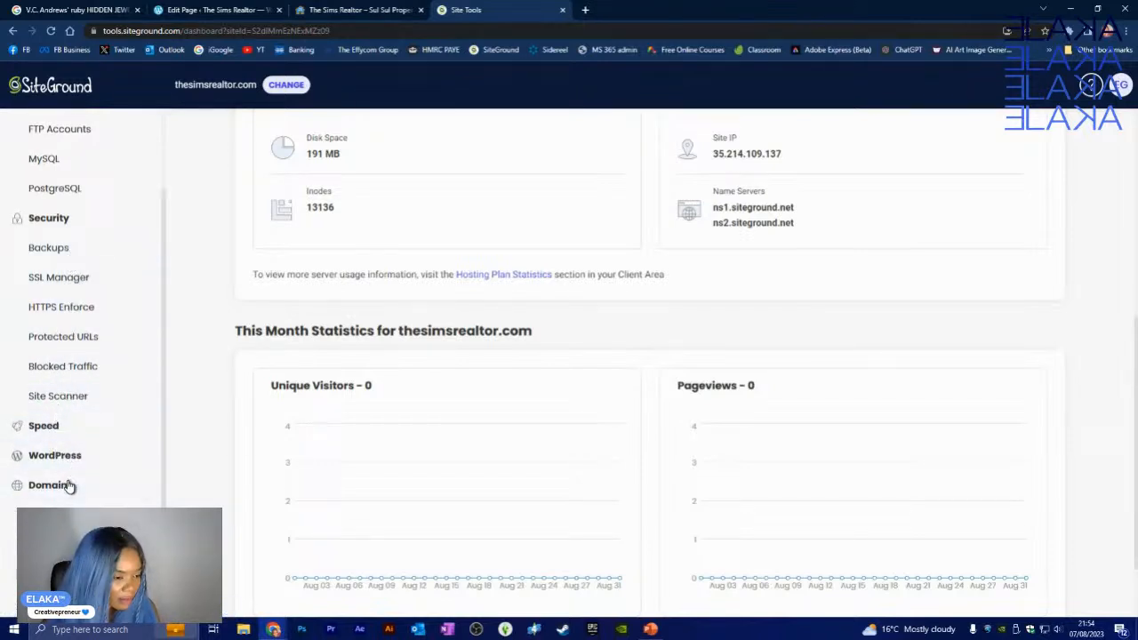
{"action": "scroll", "coordinate": [7, 560], "scroll_direction": "down", "scroll_amount": 1}
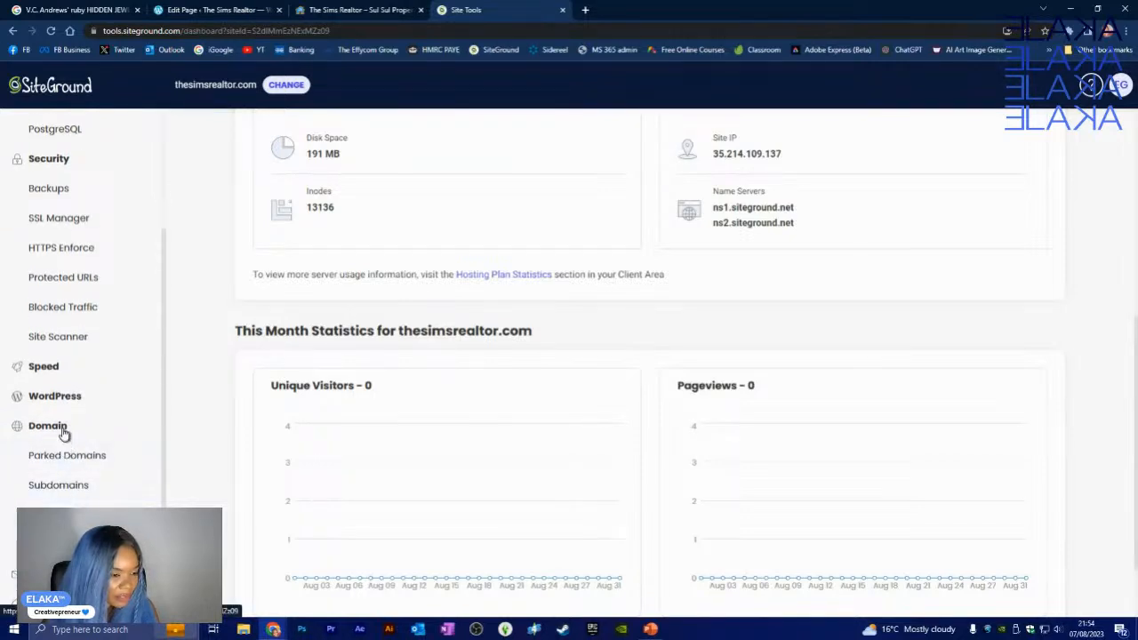
{"action": "scroll", "coordinate": [63, 432], "scroll_direction": "up", "scroll_amount": 3}
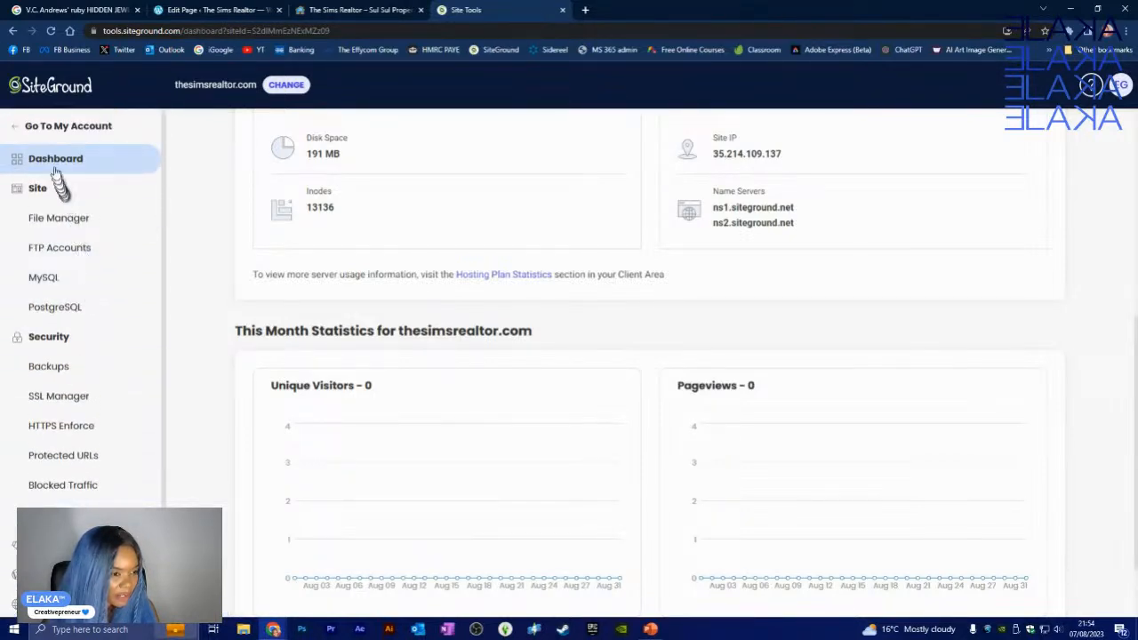
{"action": "left_click", "coordinate": [53, 188]}
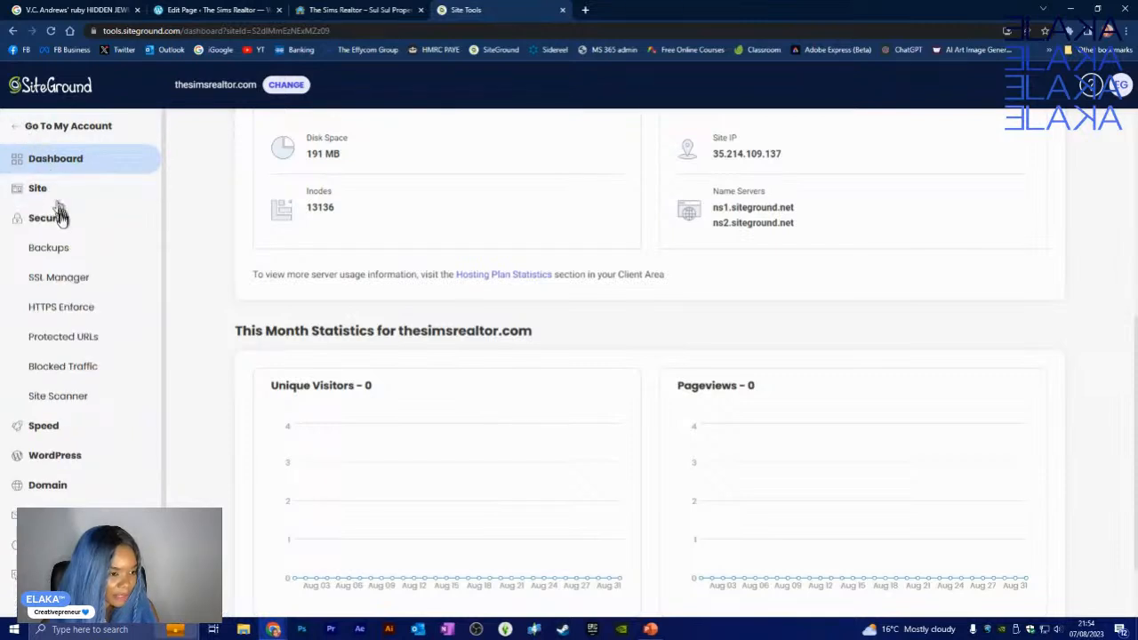
{"action": "left_click", "coordinate": [42, 188]}
{"action": "left_click", "coordinate": [63, 222]}
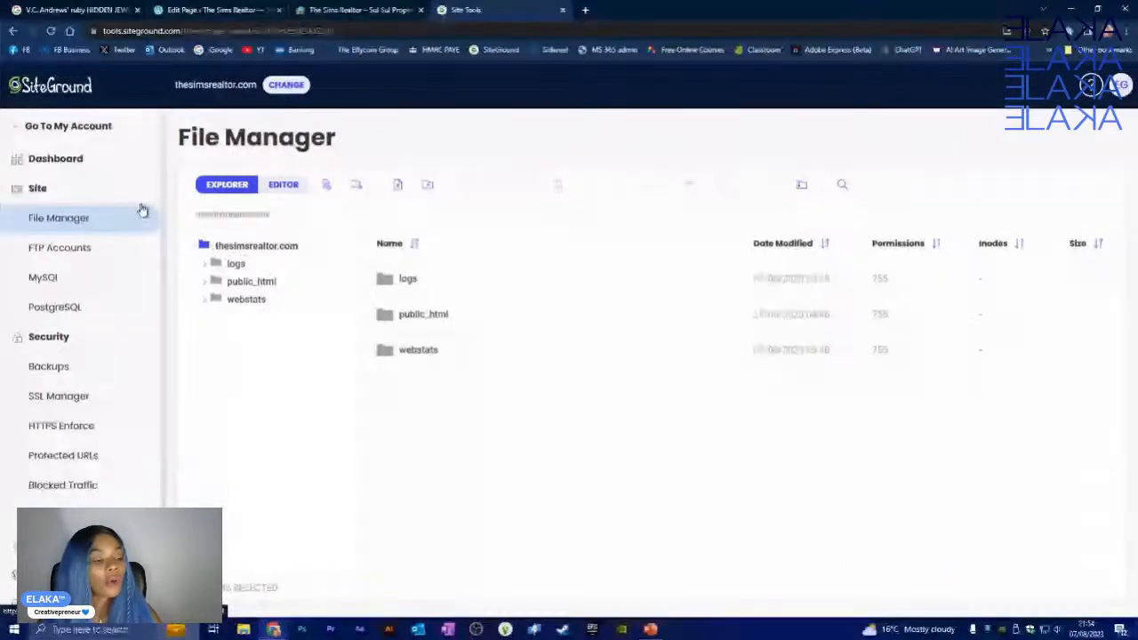
{"action": "left_click", "coordinate": [62, 248]}
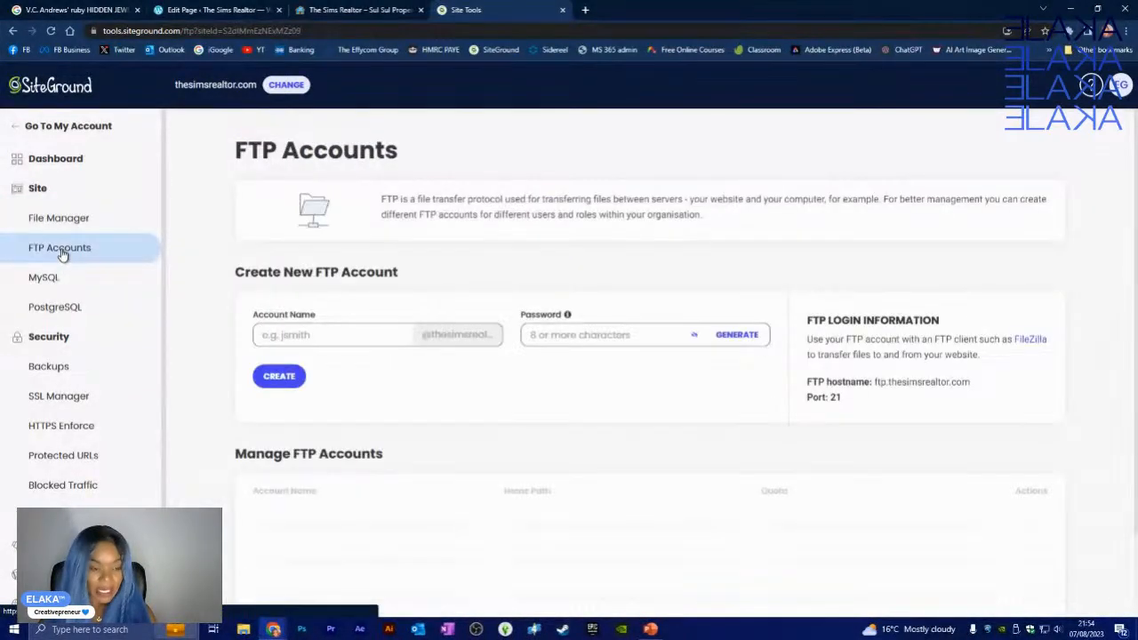
{"action": "scroll", "coordinate": [400, 371], "scroll_direction": "down", "scroll_amount": 2}
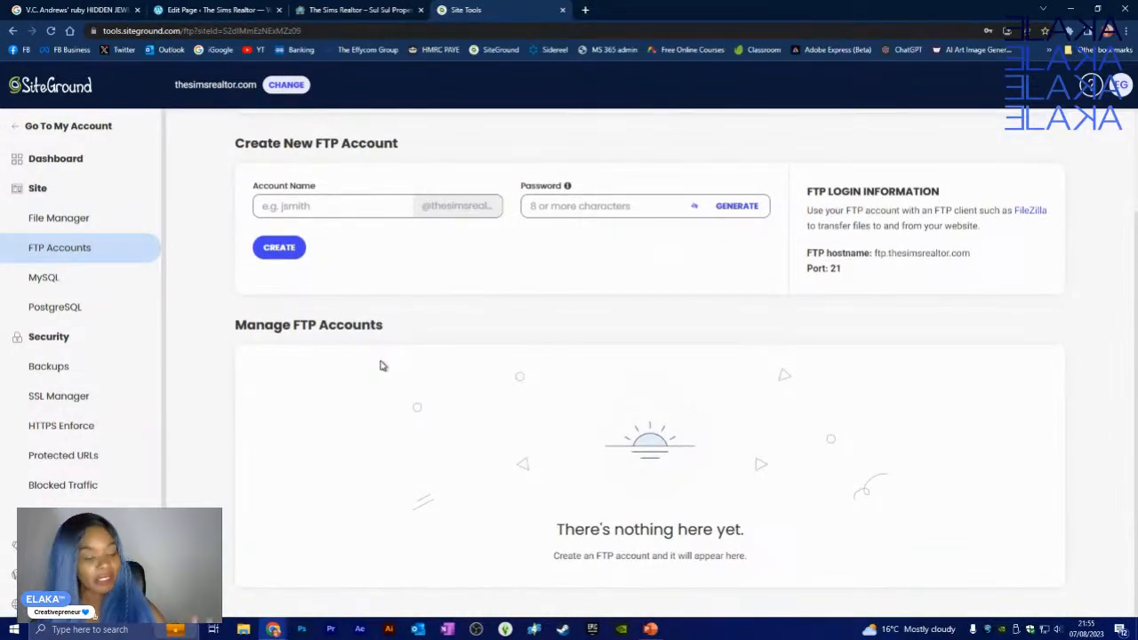
{"action": "left_click", "coordinate": [50, 232]}
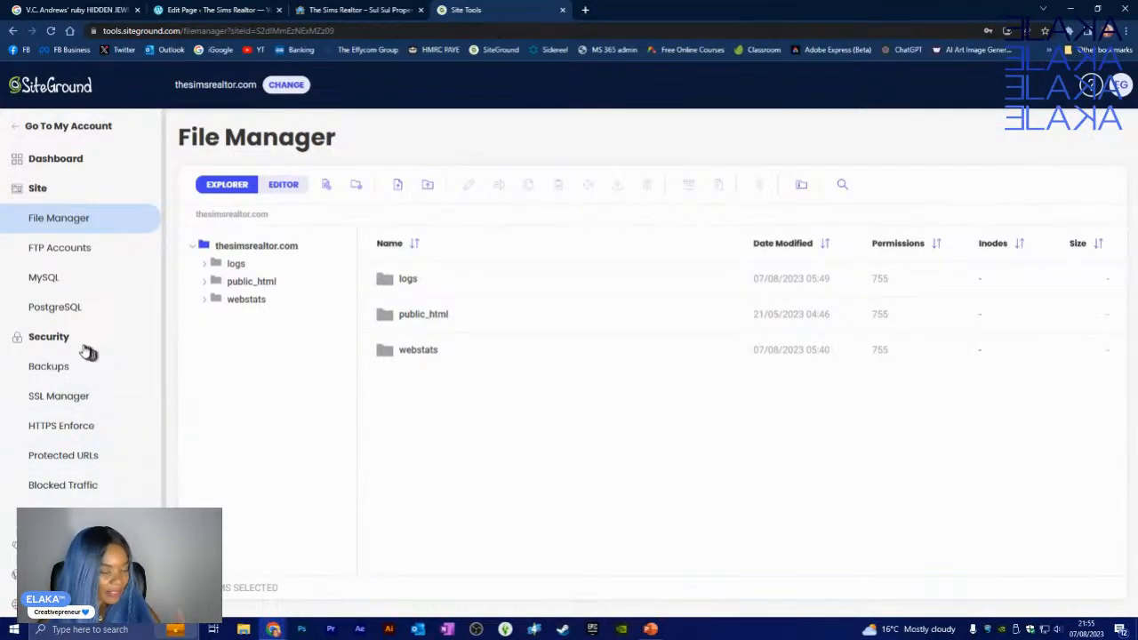
{"action": "left_click", "coordinate": [53, 436]}
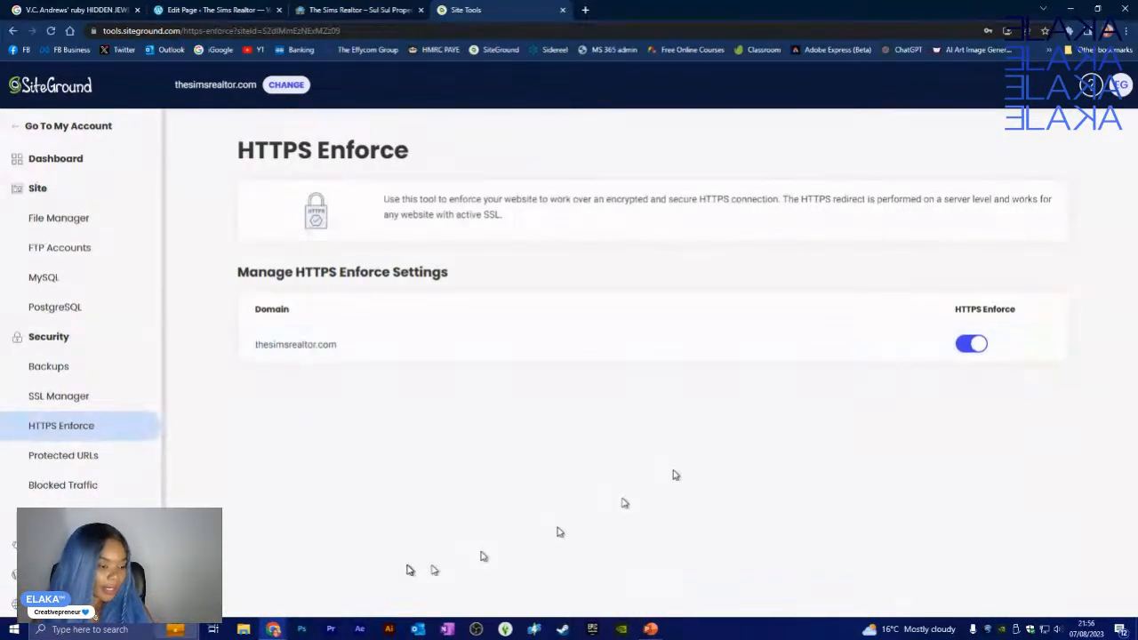
- Scroll the HTTPS Enforce page to confirm enforcement is on for thesimsrealtor.com
{"action": "scroll", "coordinate": [102, 493], "scroll_direction": "down", "scroll_amount": 1}
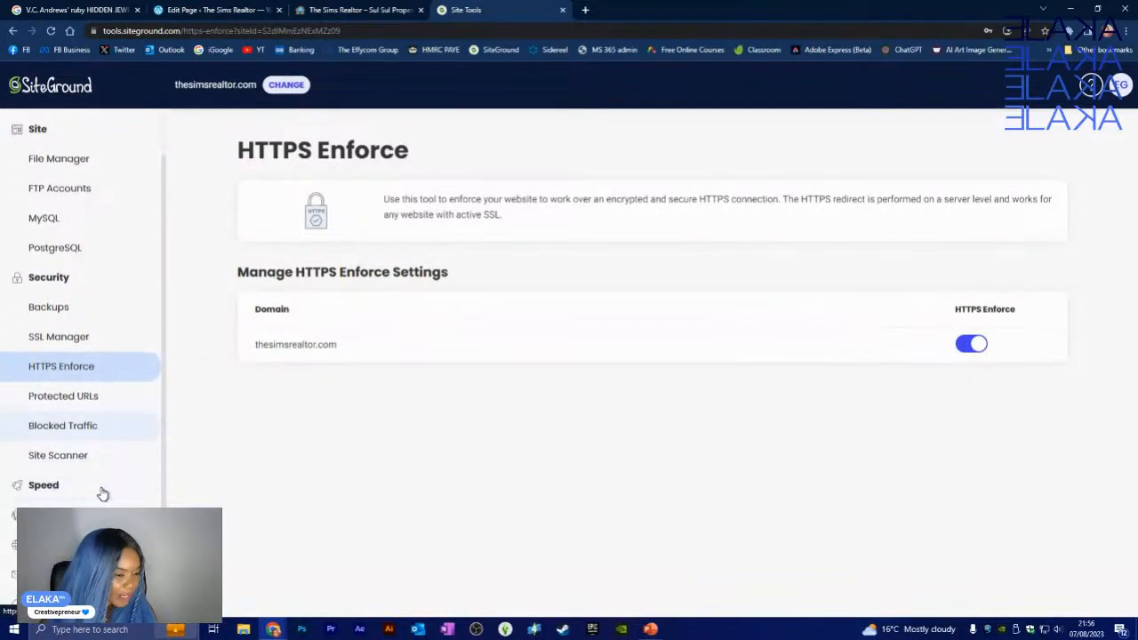
- Check the SSL Manager certificates, then view dashboard statistics and expand the WordPress tools
{"action": "left_click", "coordinate": [69, 334]}
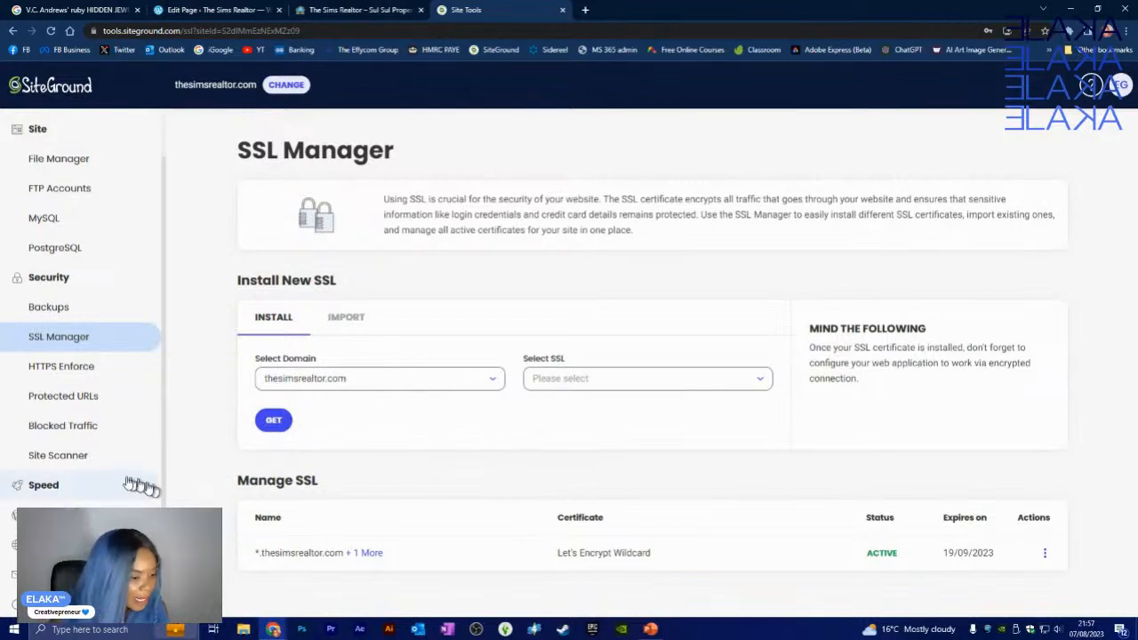
{"action": "scroll", "coordinate": [67, 214], "scroll_direction": "up", "scroll_amount": 2}
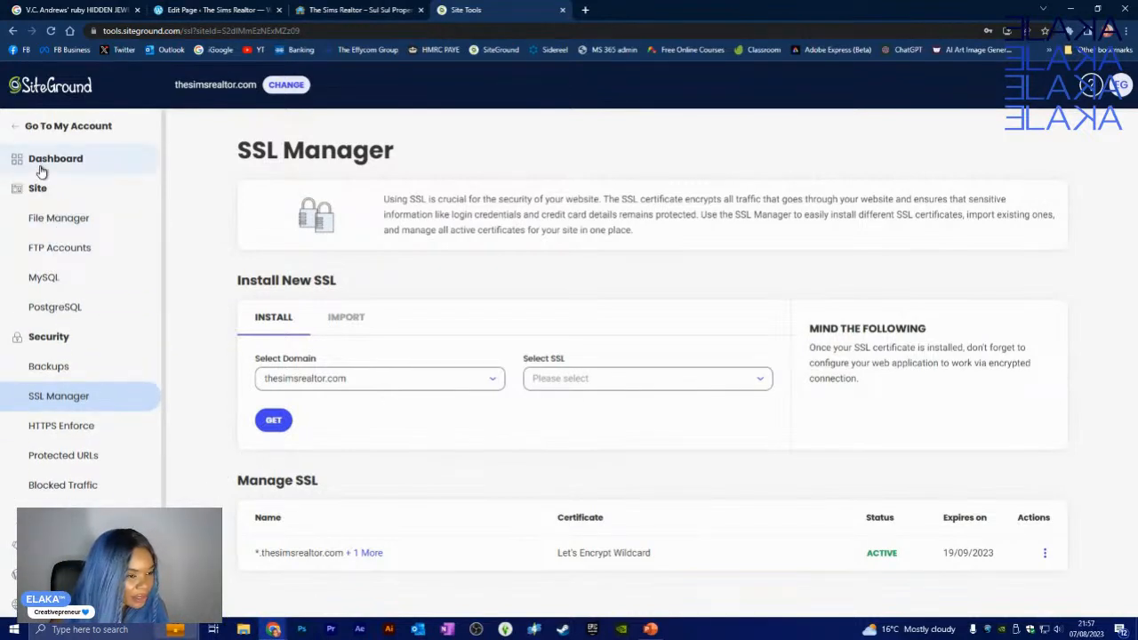
{"action": "left_click", "coordinate": [41, 169]}
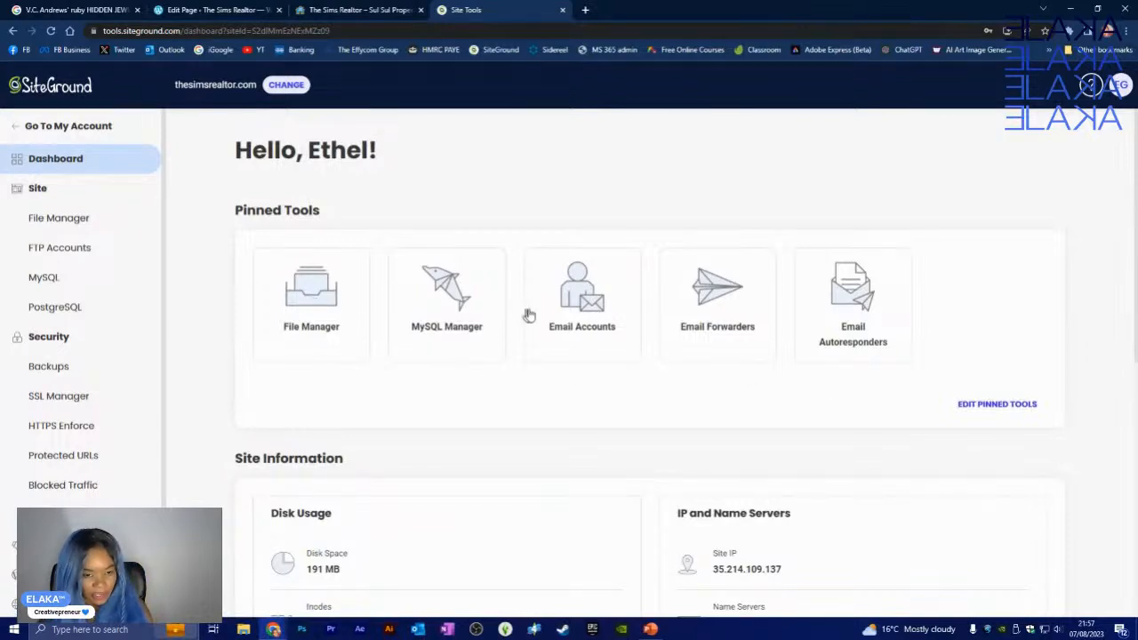
{"action": "scroll", "coordinate": [766, 324], "scroll_direction": "down", "scroll_amount": 3}
{"action": "scroll", "coordinate": [762, 322], "scroll_direction": "down", "scroll_amount": 4}
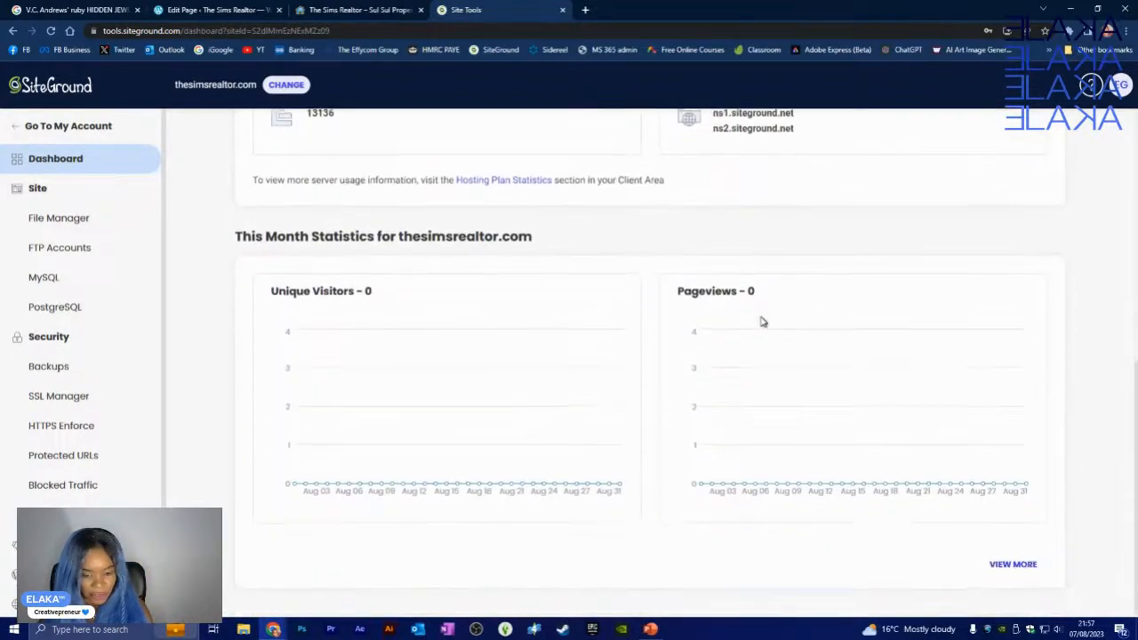
{"action": "scroll", "coordinate": [98, 355], "scroll_direction": "down", "scroll_amount": 2}
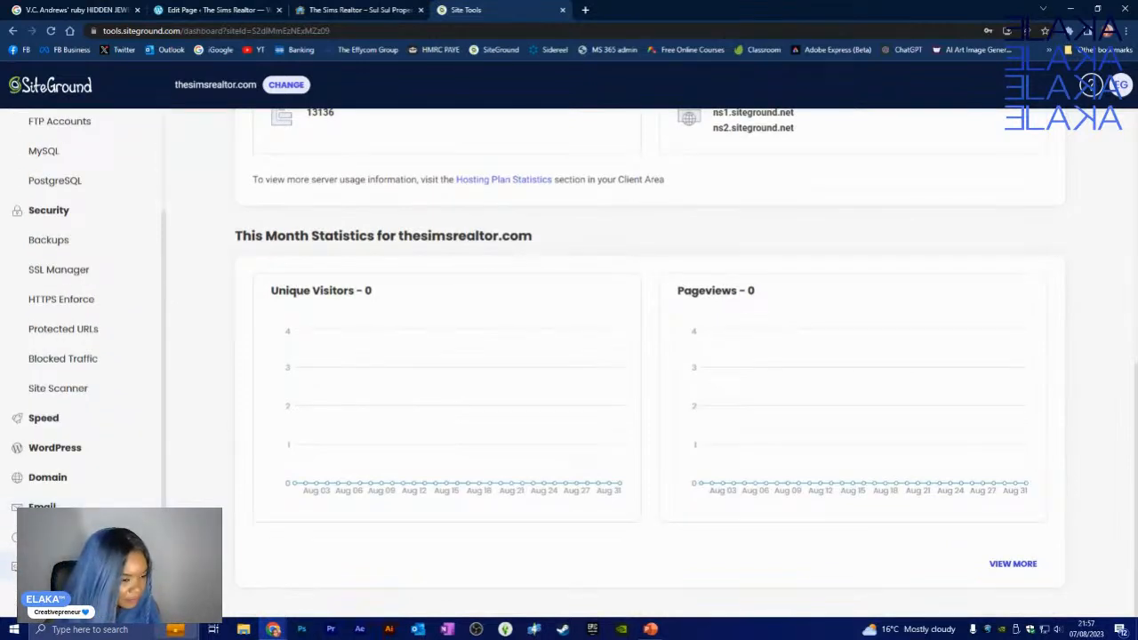
{"action": "left_click", "coordinate": [66, 453]}
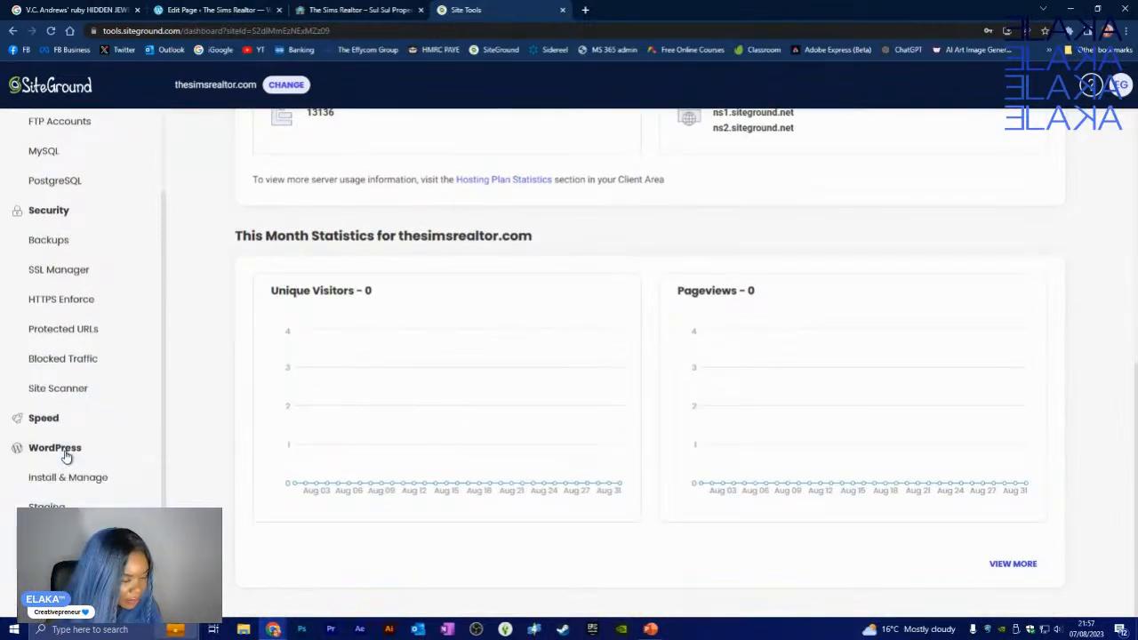
- Review the Parked Domains page under the Domain tools
{"action": "scroll", "coordinate": [74, 483], "scroll_direction": "down", "scroll_amount": 2}
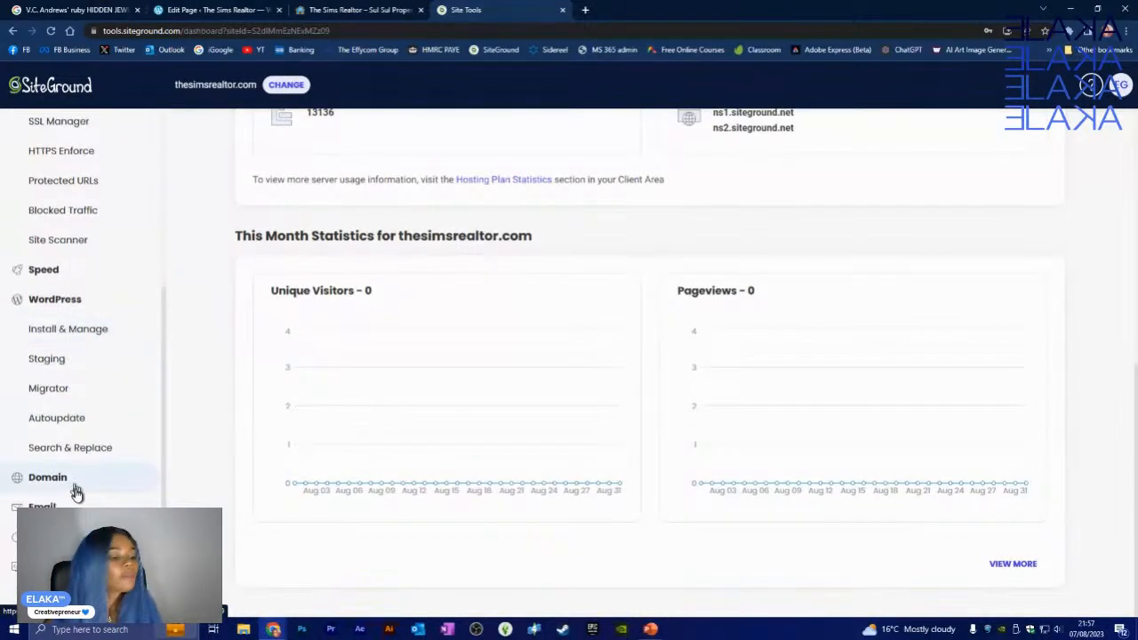
{"action": "left_click", "coordinate": [68, 480]}
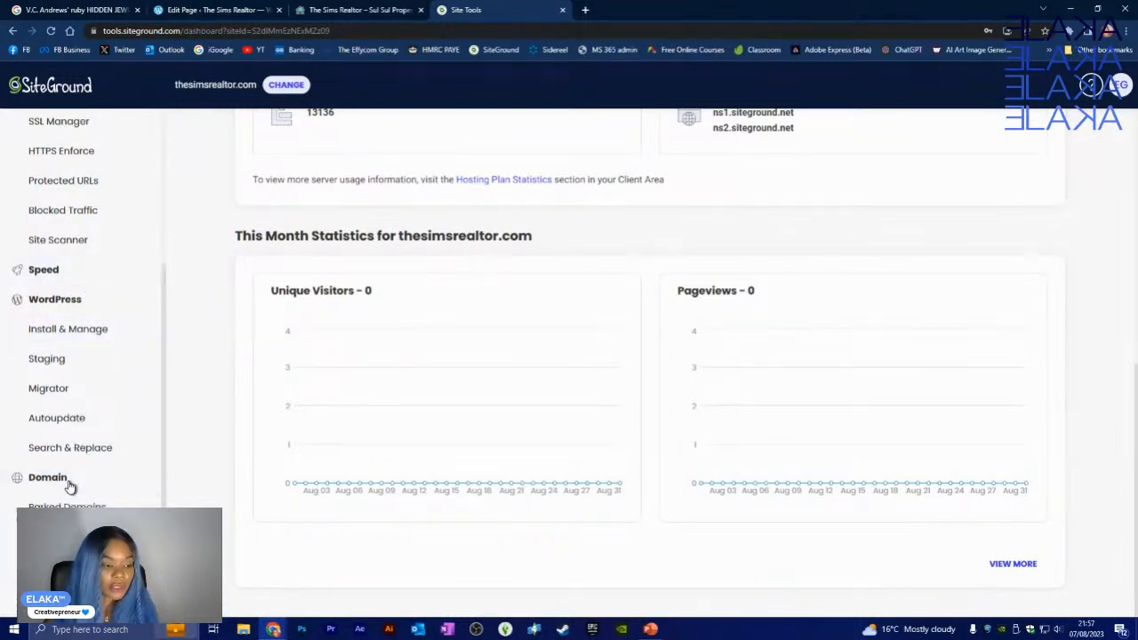
{"action": "left_click", "coordinate": [67, 506]}
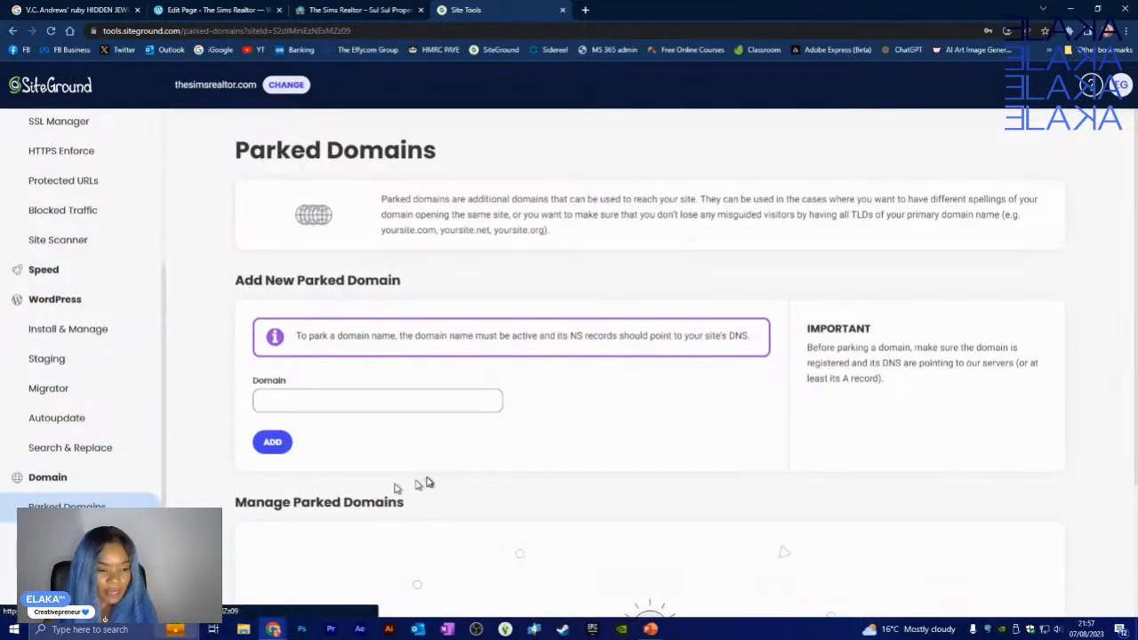
{"action": "scroll", "coordinate": [449, 469], "scroll_direction": "down", "scroll_amount": 2}
{"action": "scroll", "coordinate": [107, 525], "scroll_direction": "down", "scroll_amount": 2}
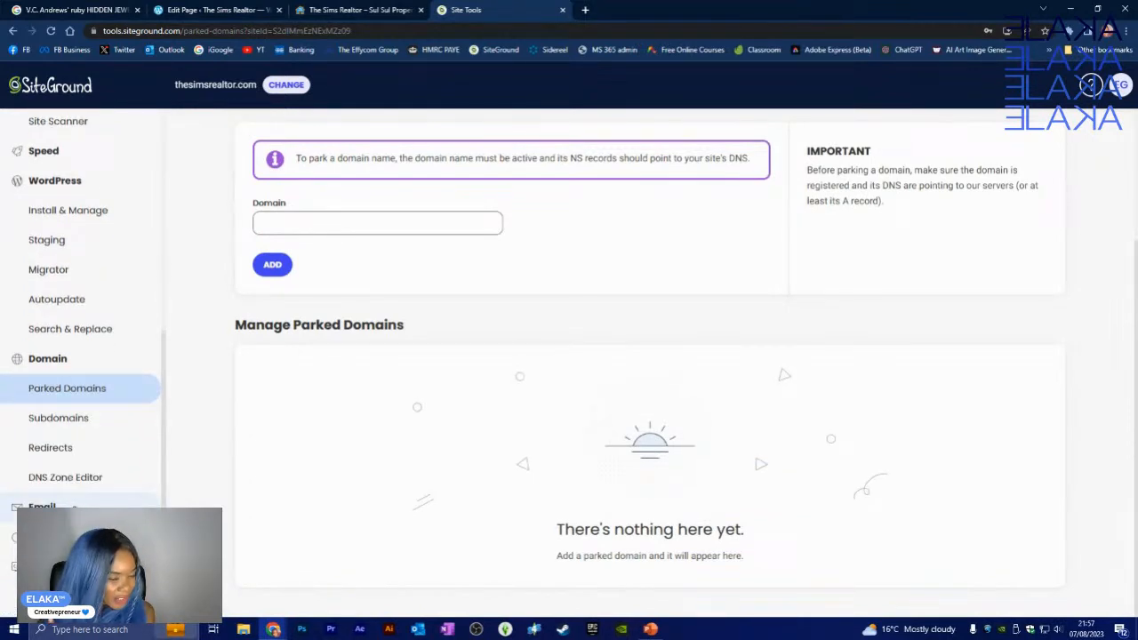
{"action": "scroll", "coordinate": [63, 275], "scroll_direction": "up", "scroll_amount": 2}
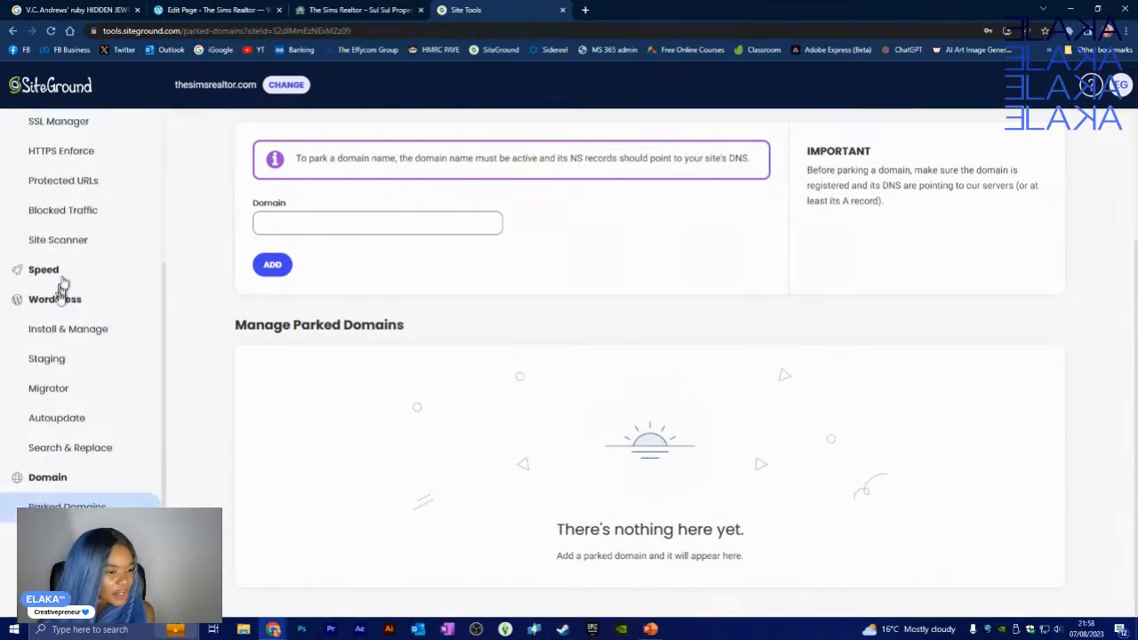
- Reopen File Manager for thesimsrealtor.com and start a new Chrome tab
{"action": "left_click", "coordinate": [63, 300]}
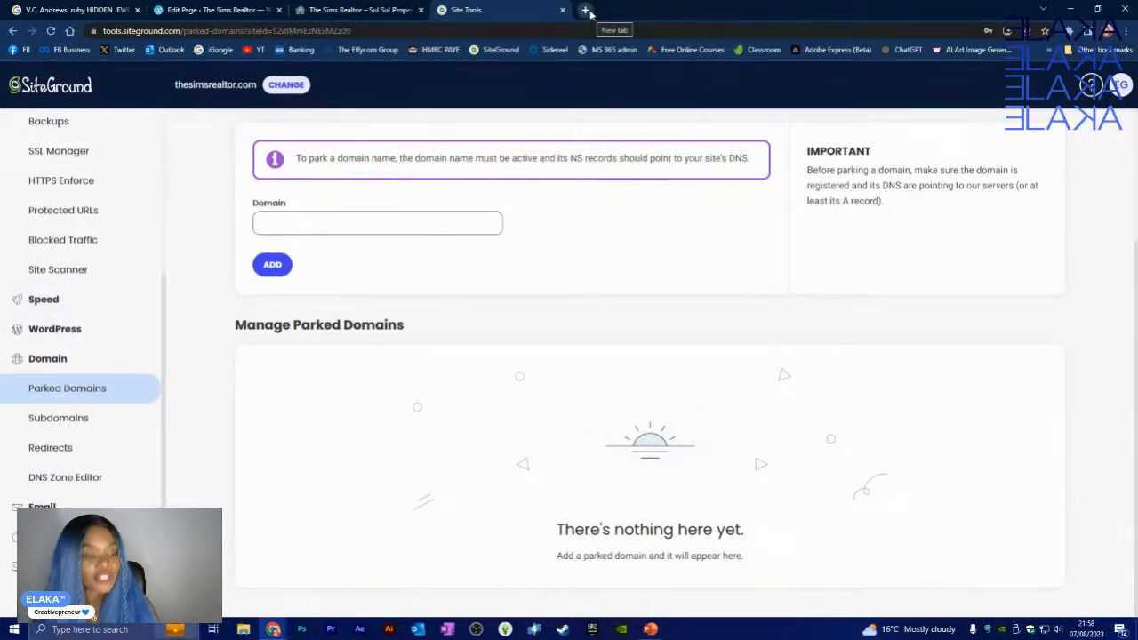
{"action": "scroll", "coordinate": [442, 235], "scroll_direction": "up", "scroll_amount": 2}
{"action": "scroll", "coordinate": [98, 240], "scroll_direction": "up", "scroll_amount": 3}
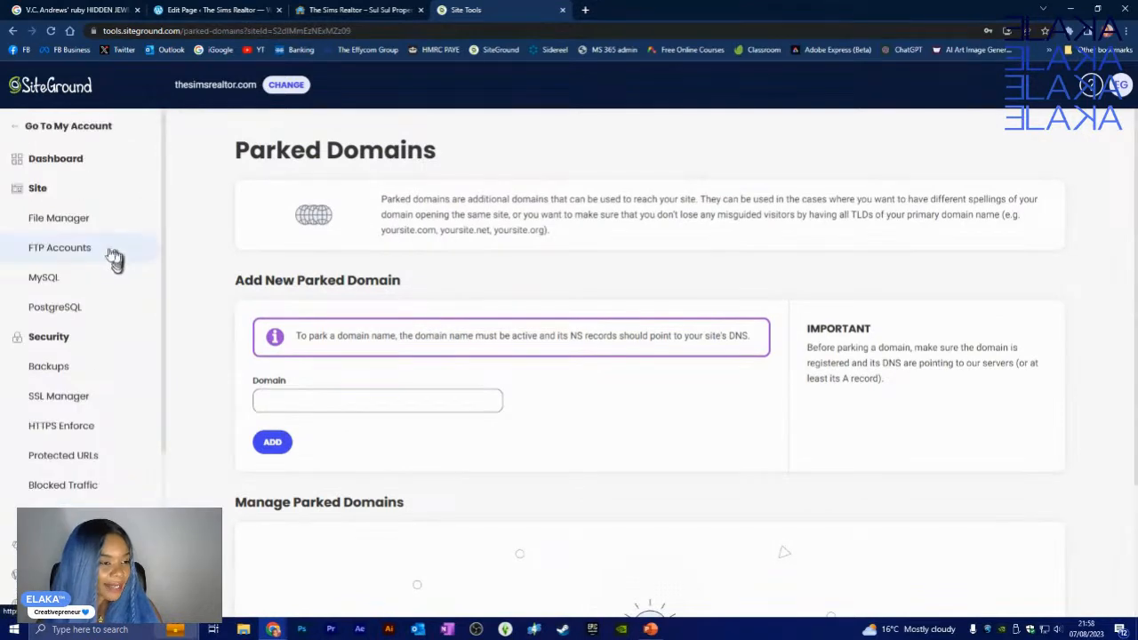
{"action": "left_click", "coordinate": [59, 216]}
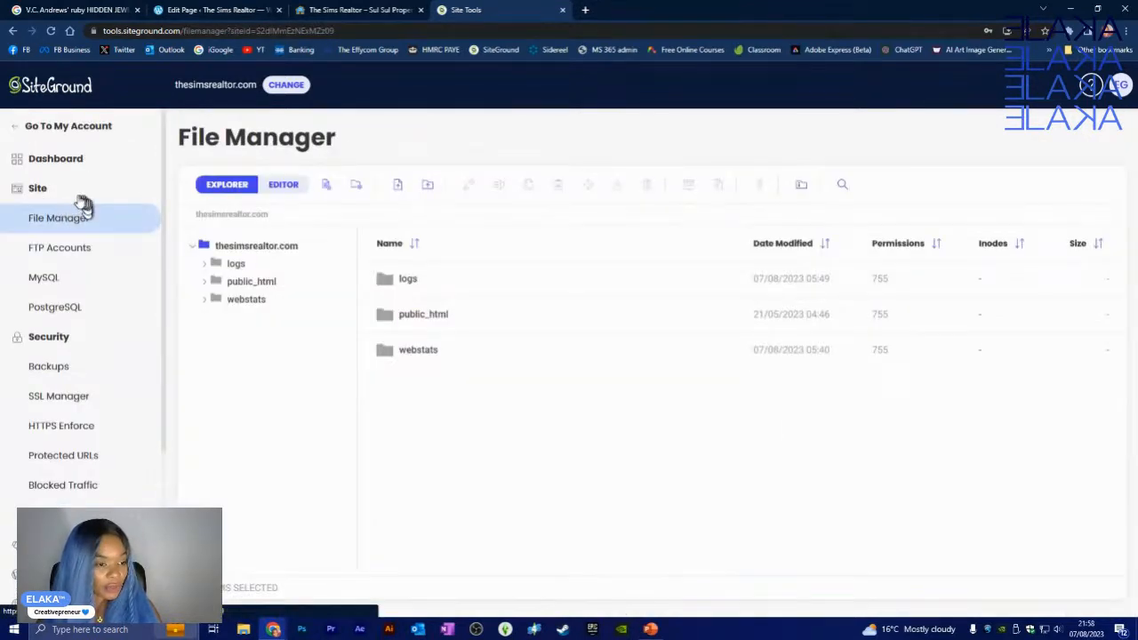
{"action": "left_click", "coordinate": [585, 10]}
- Load thesimsrealtor.com, which shows the default My WordPress site, then close that tab
{"action": "type", "text": "THESIMS"}
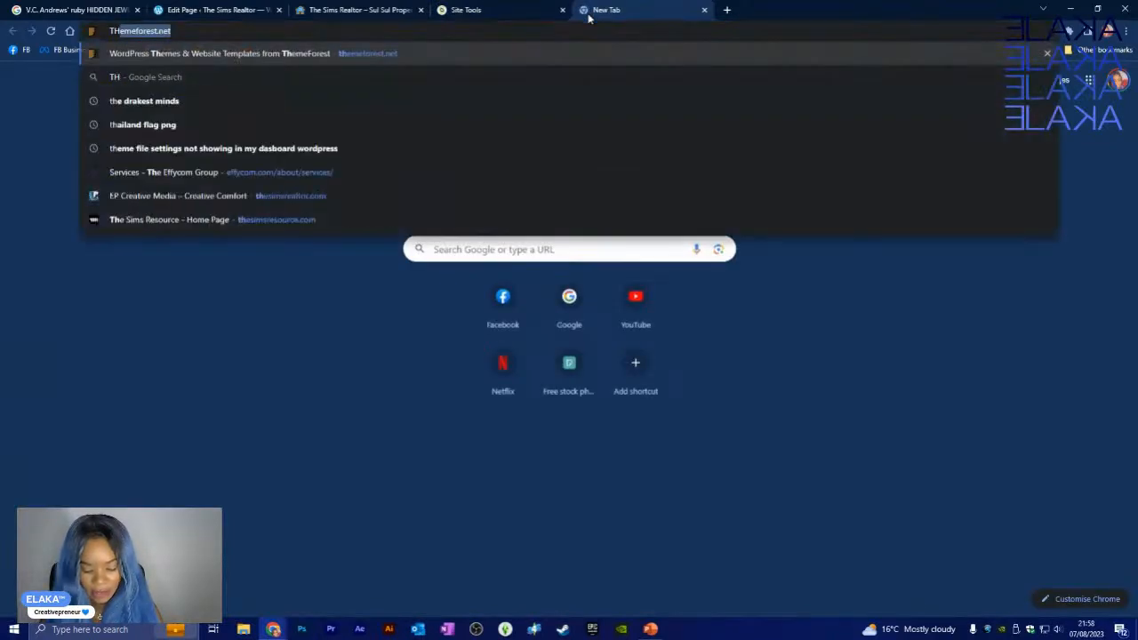
{"action": "key", "text": "BackSpace"}
{"action": "key", "text": "BackSpace"}
{"action": "key", "text": "BackSpace"}
{"action": "key", "text": "BackSpace"}
{"action": "key", "text": "BackSpace"}
{"action": "key", "text": "BackSpace"}
{"action": "key", "text": "BackSpace"}
{"action": "key", "text": "BackSpace"}
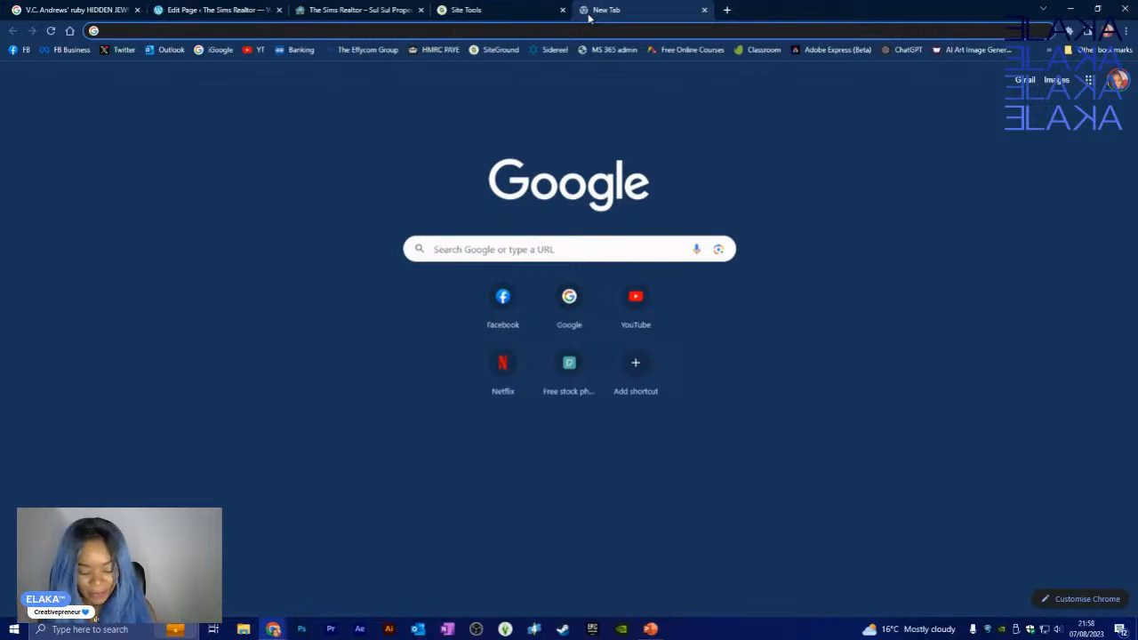
{"action": "type", "text": "thesi"}
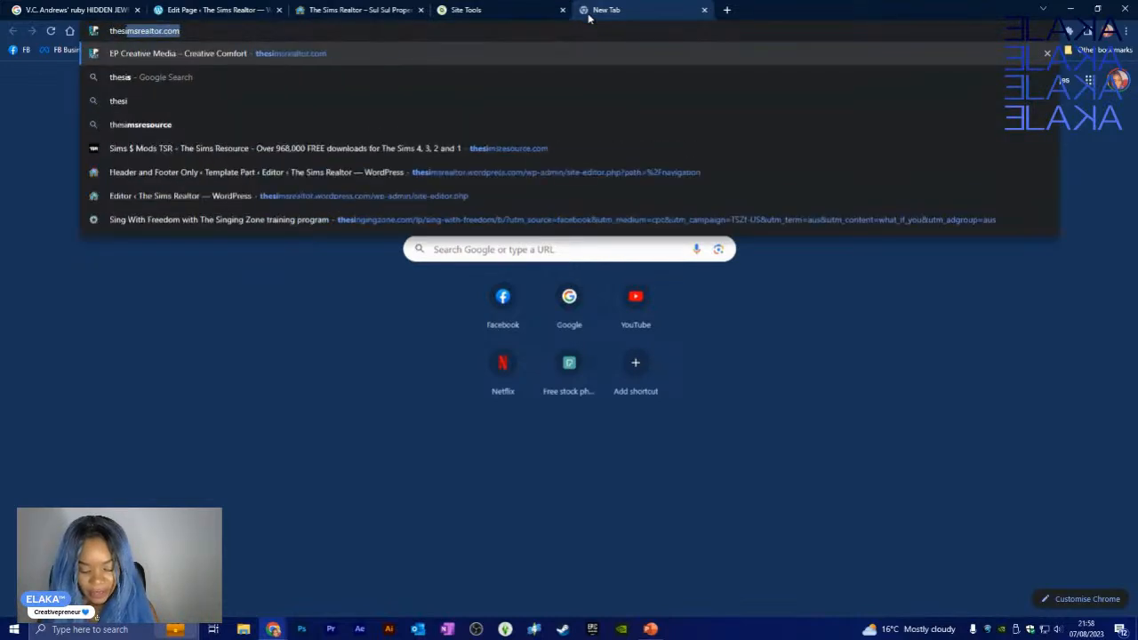
{"action": "type", "text": "msrealtor.com"}
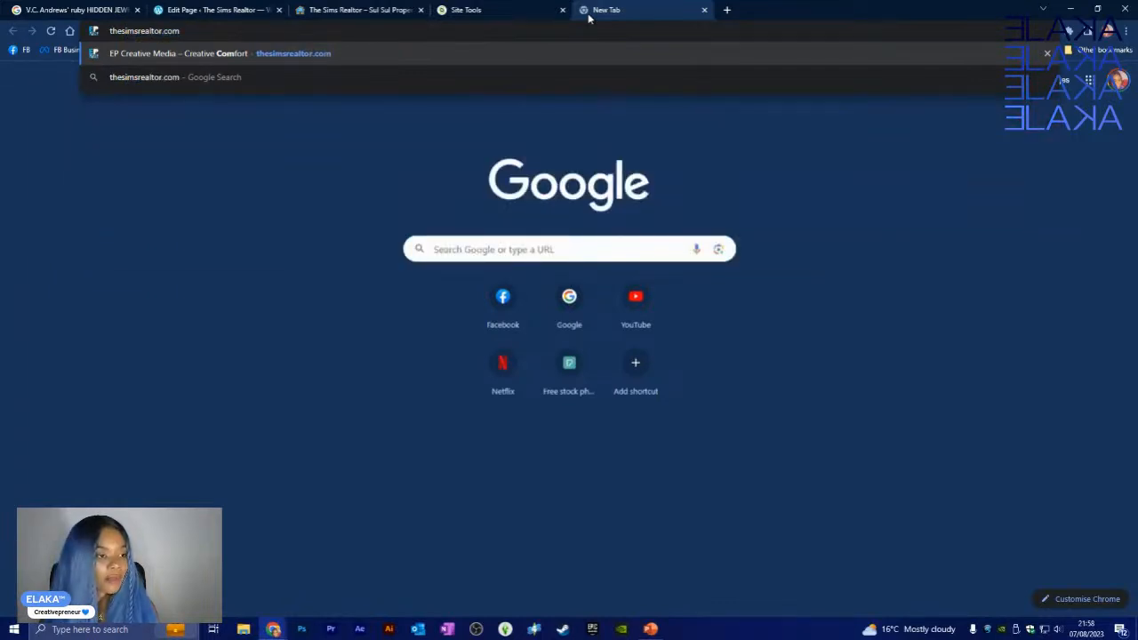
{"action": "key", "text": "Return"}
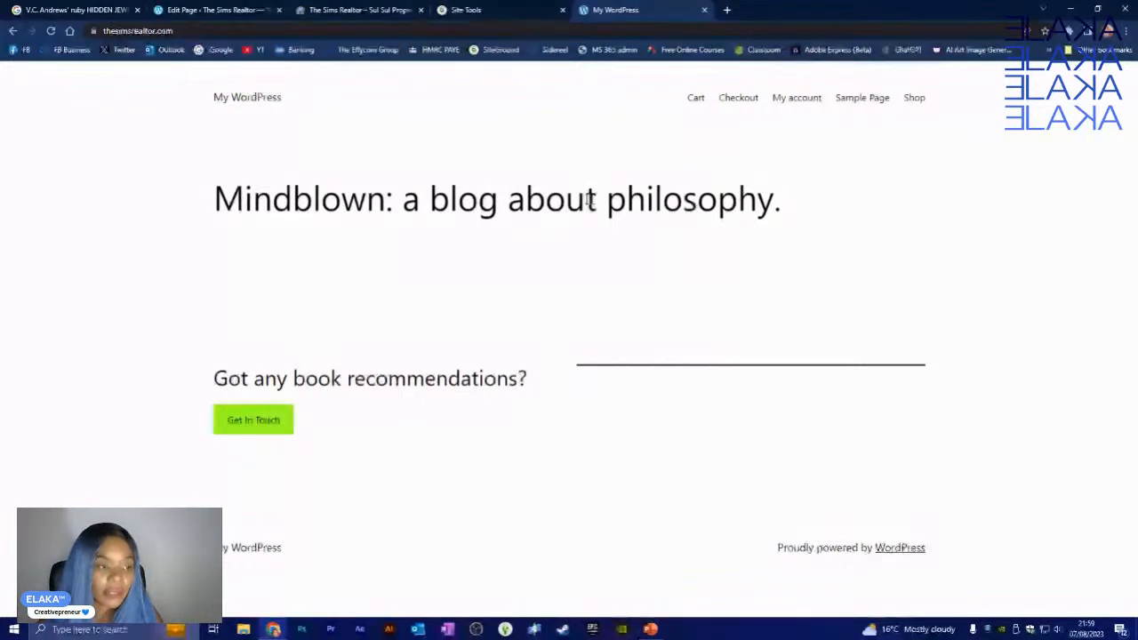
{"action": "left_click", "coordinate": [704, 10]}
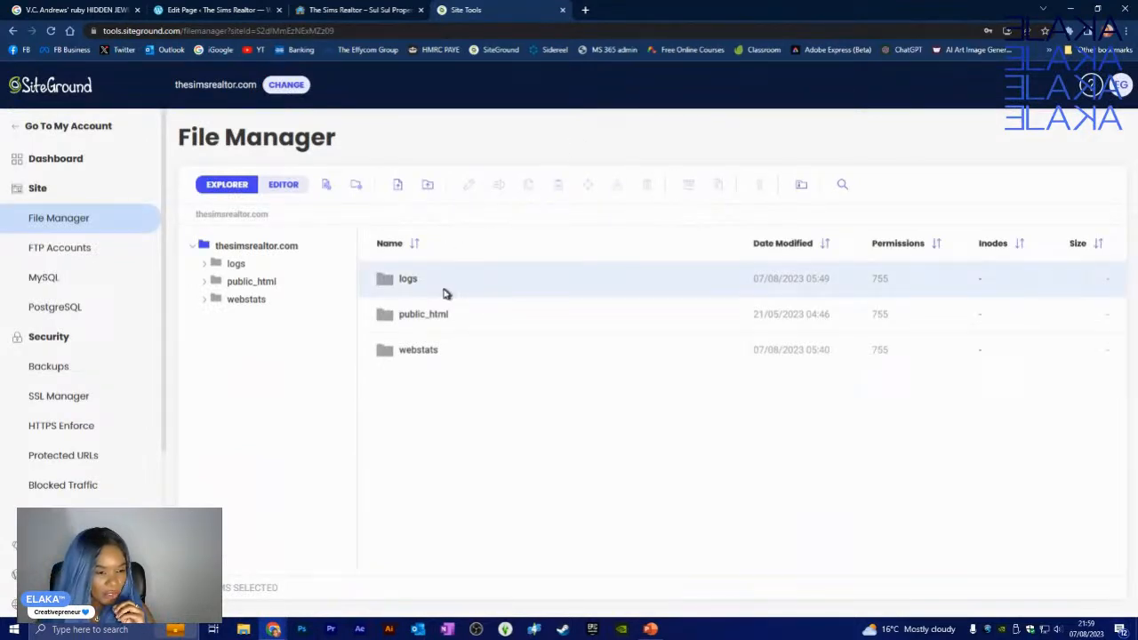
- Scroll through the File Manager listing of logs, public_html and webstats
{"action": "scroll", "coordinate": [104, 481], "scroll_direction": "down", "scroll_amount": 3}
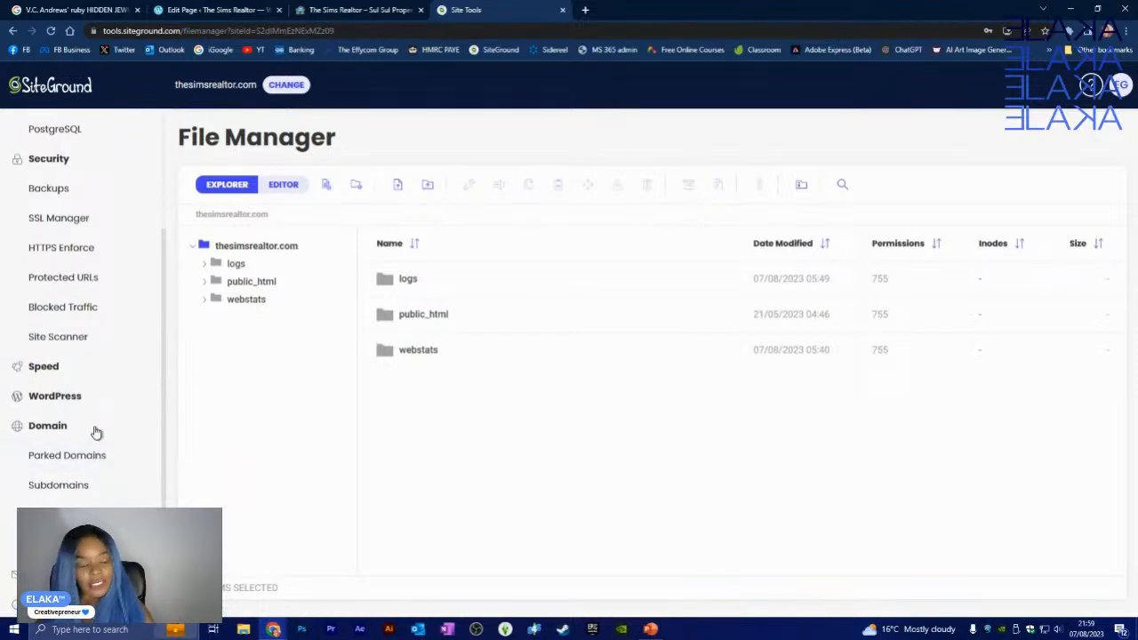
{"action": "scroll", "coordinate": [80, 432], "scroll_direction": "down", "scroll_amount": 1}
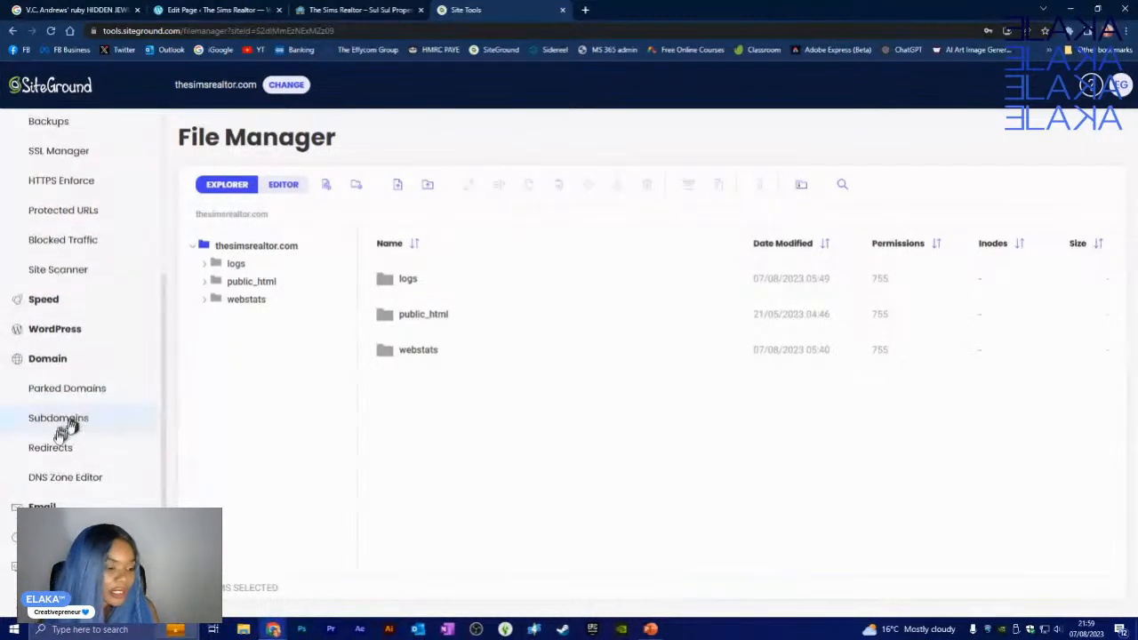
{"action": "scroll", "coordinate": [64, 498], "scroll_direction": "up", "scroll_amount": 4}
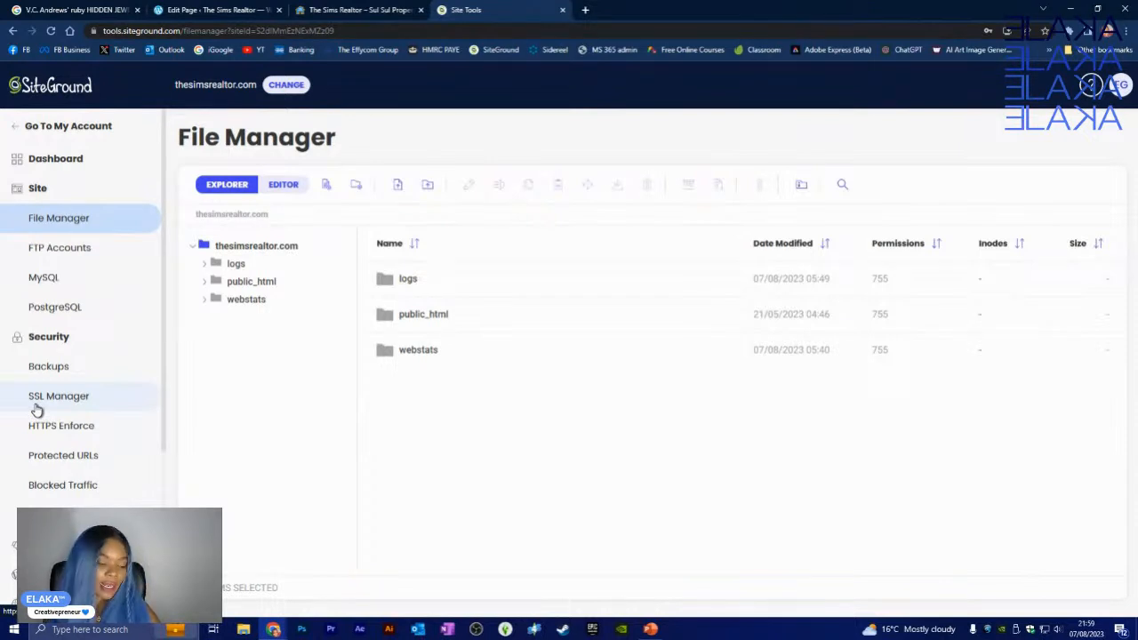
- Open MySQL Manager under Site and switch to its PHPMYADMIN section
{"action": "left_click", "coordinate": [81, 291]}
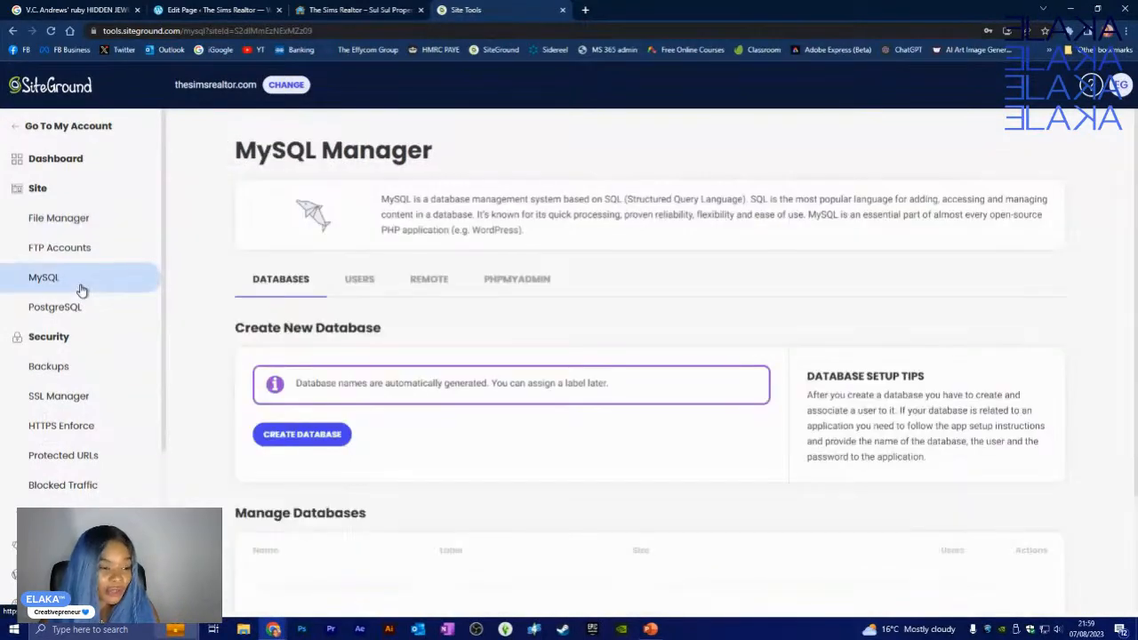
{"action": "left_click", "coordinate": [504, 266]}
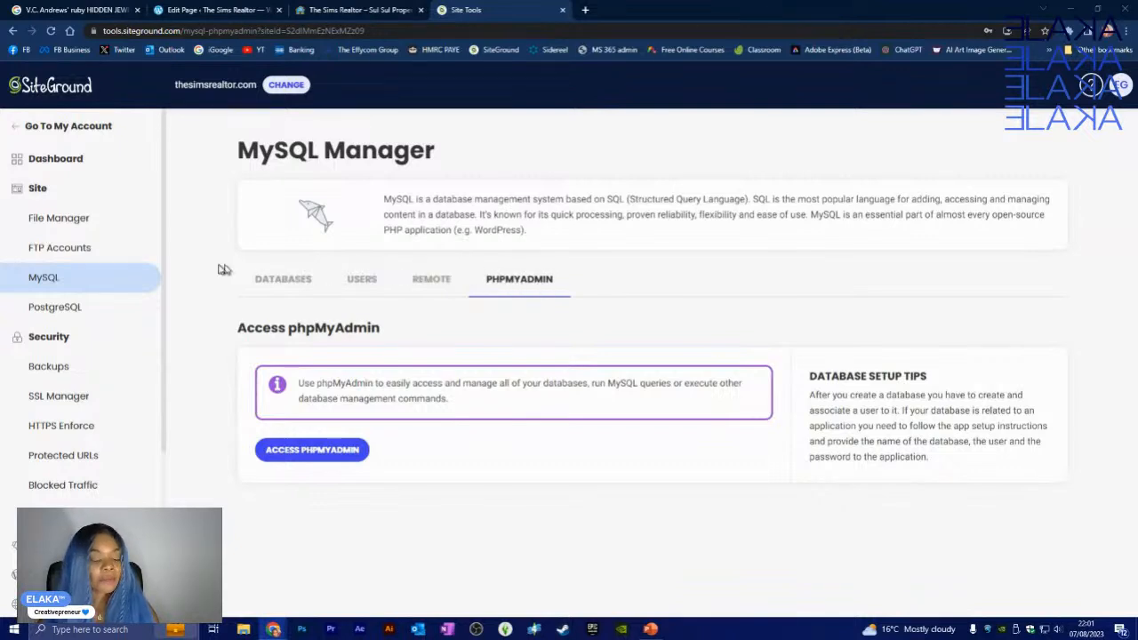
- Delete database dbopth1kpa4n62 from the DATABASES list, then view the database users
{"action": "left_click", "coordinate": [274, 281]}
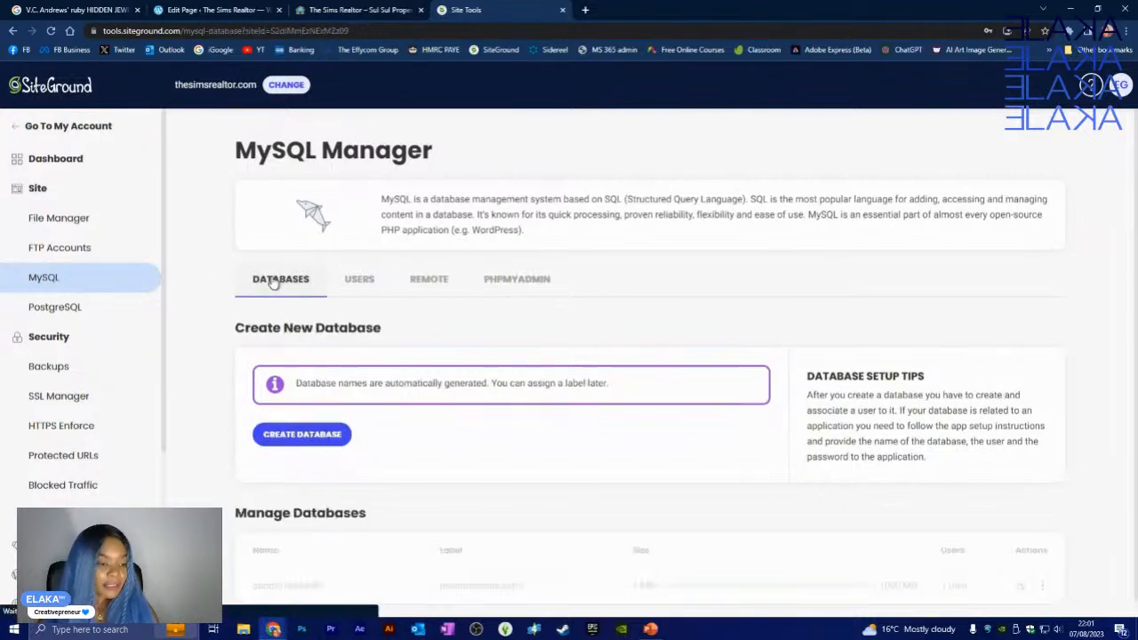
{"action": "left_click", "coordinate": [356, 283]}
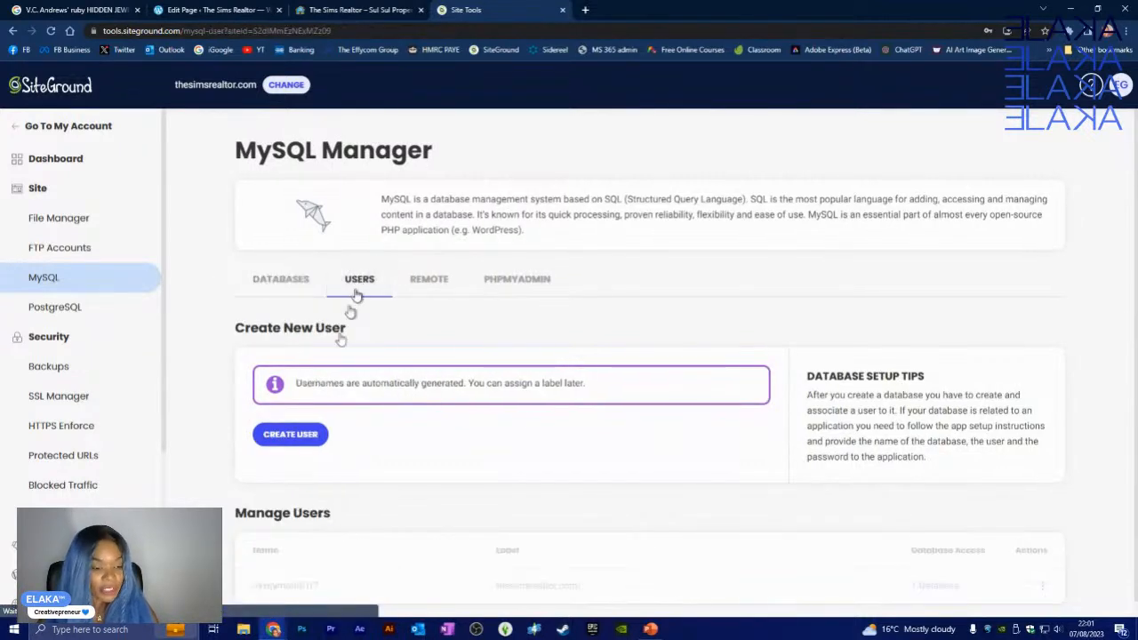
{"action": "left_click", "coordinate": [293, 281]}
{"action": "scroll", "coordinate": [341, 573], "scroll_direction": "down", "scroll_amount": 1}
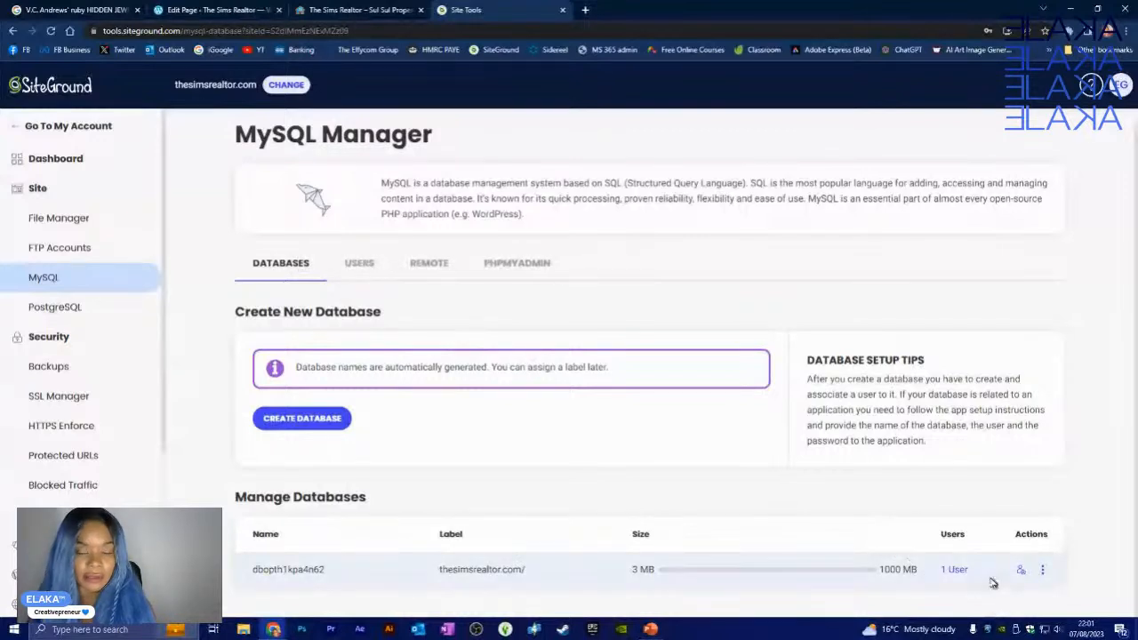
{"action": "left_click", "coordinate": [1041, 570]}
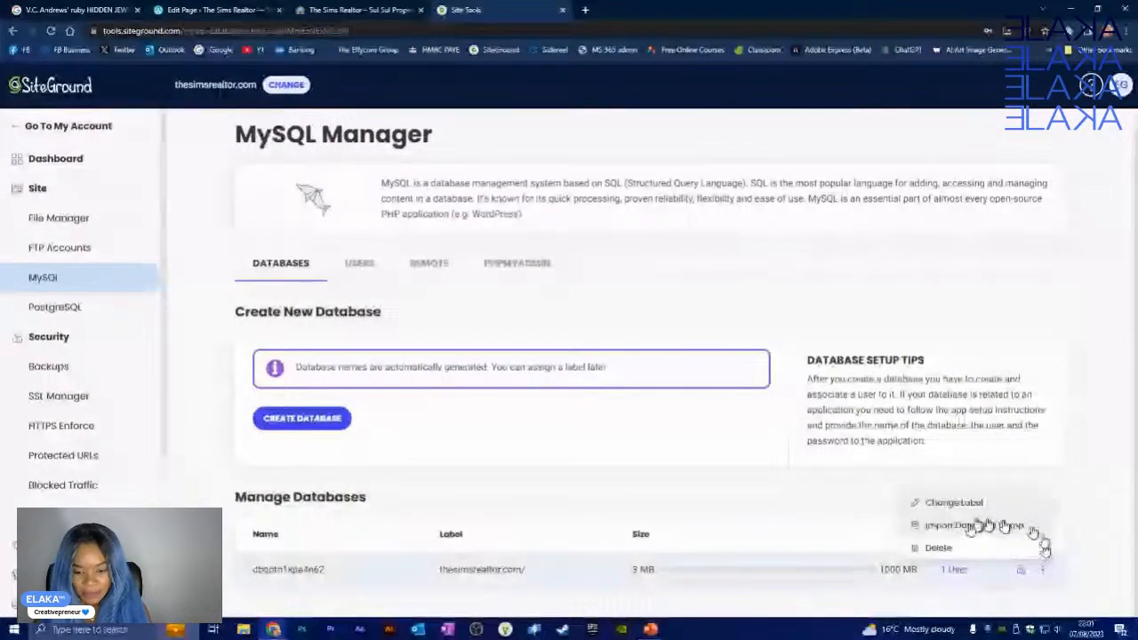
{"action": "left_click", "coordinate": [939, 548]}
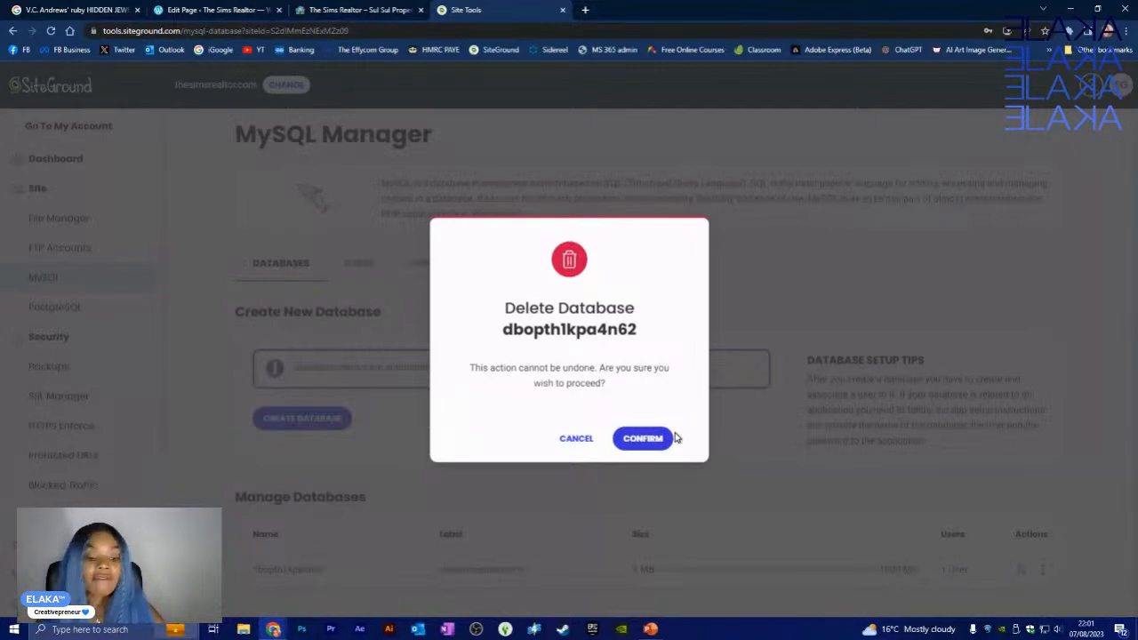
{"action": "left_click", "coordinate": [664, 438]}
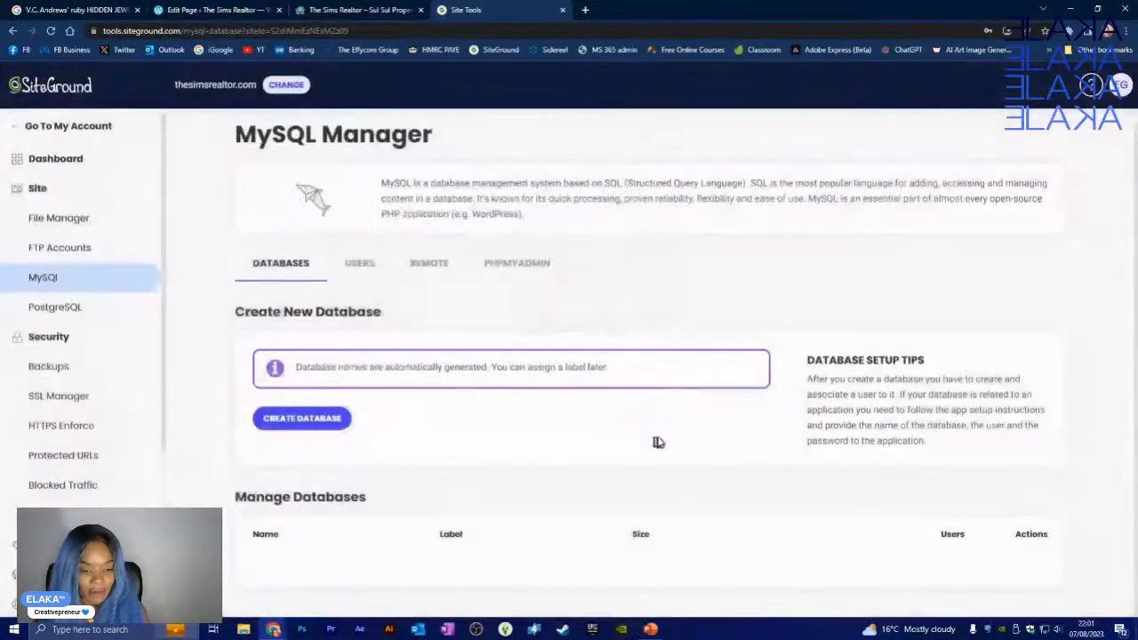
{"action": "left_click", "coordinate": [354, 272]}
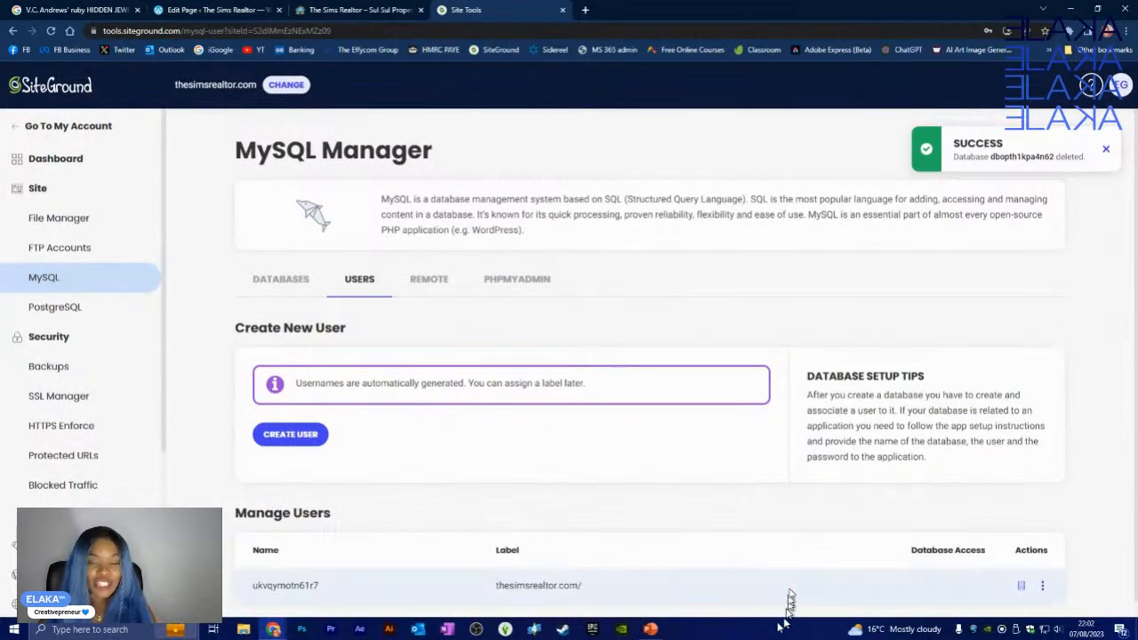
- Delete the remaining database user from the Users list and confirm
{"action": "scroll", "coordinate": [790, 569], "scroll_direction": "down", "scroll_amount": 1}
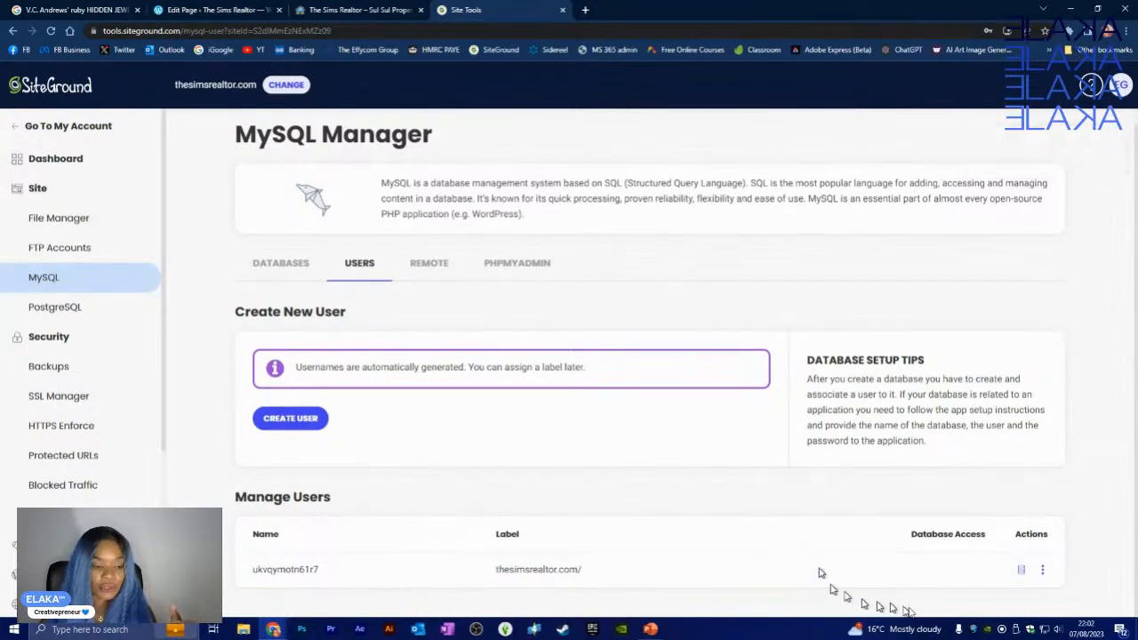
{"action": "left_click", "coordinate": [1045, 574]}
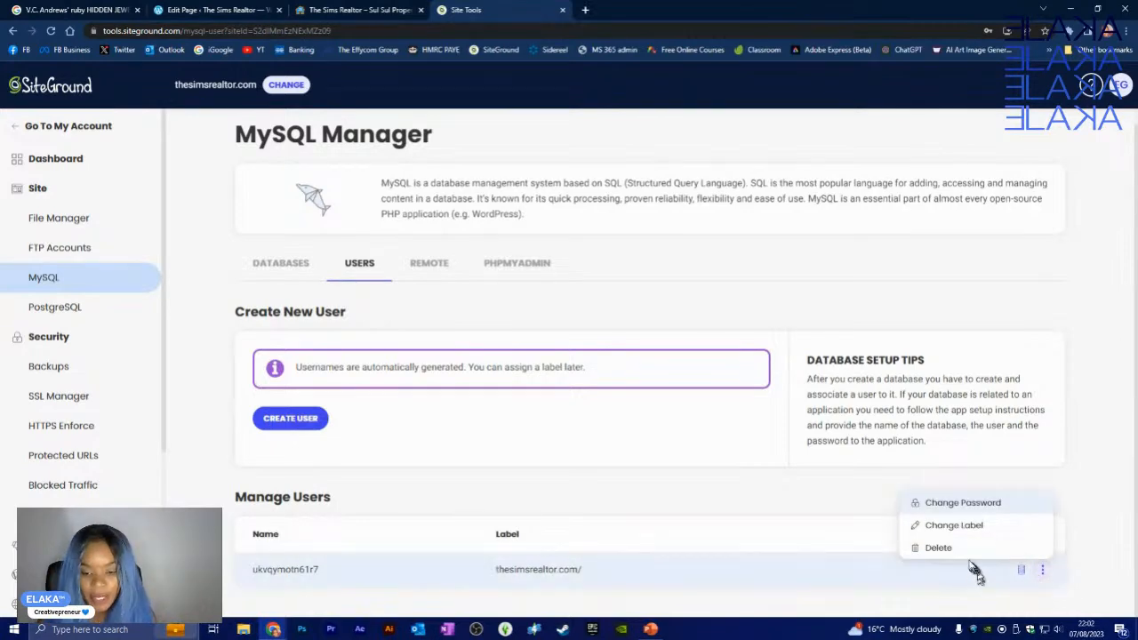
{"action": "left_click", "coordinate": [940, 548]}
{"action": "left_click", "coordinate": [647, 440]}
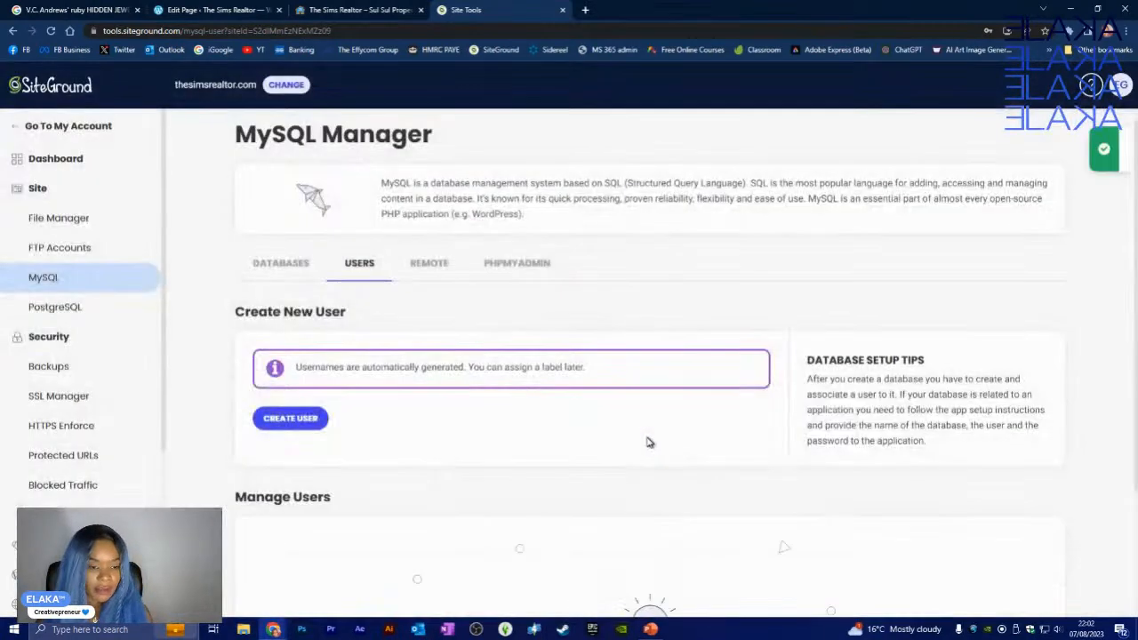
- Check the phpMyAdmin and Databases sections, then start entering thesimsrealtor in a new tab
{"action": "left_click", "coordinate": [519, 263]}
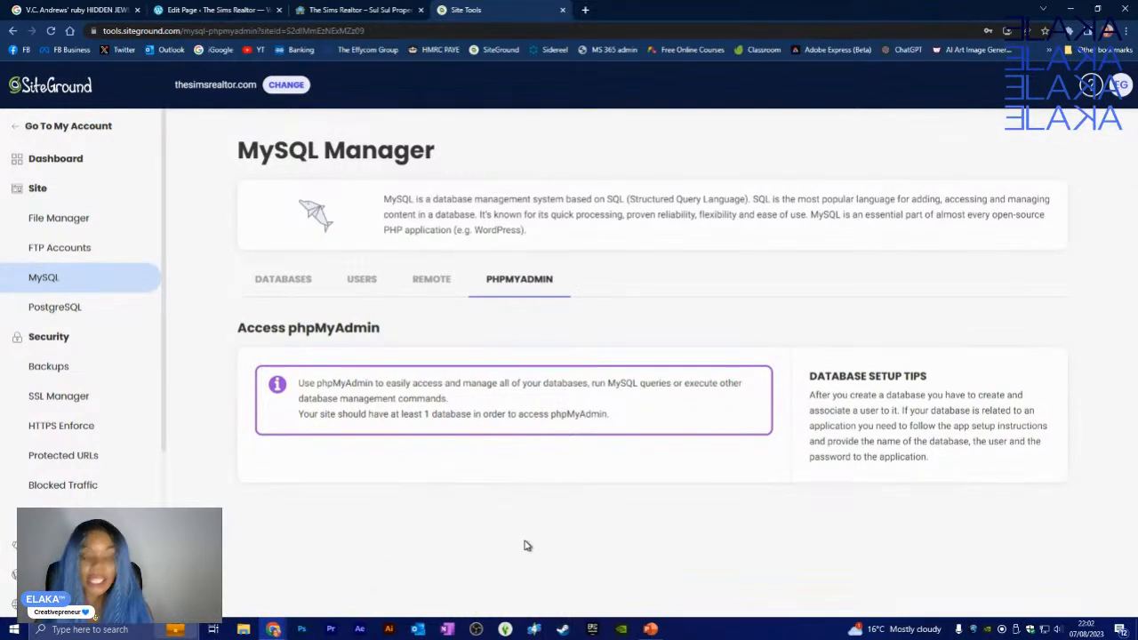
{"action": "left_click", "coordinate": [285, 281]}
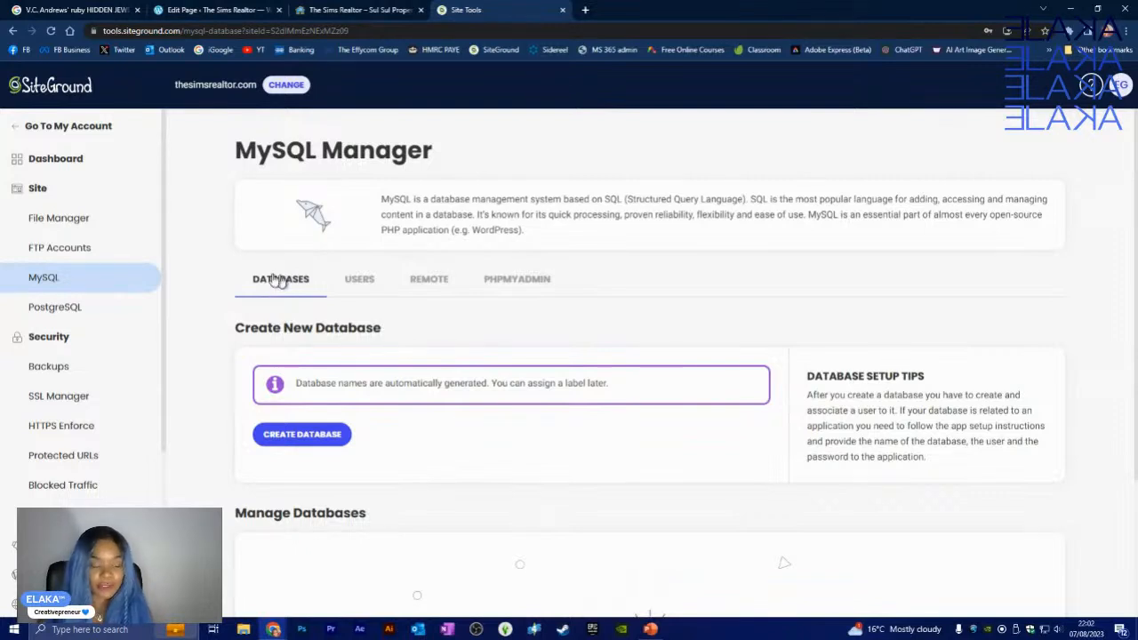
{"action": "left_click", "coordinate": [585, 10]}
{"action": "type", "text": "thesimsreal"}
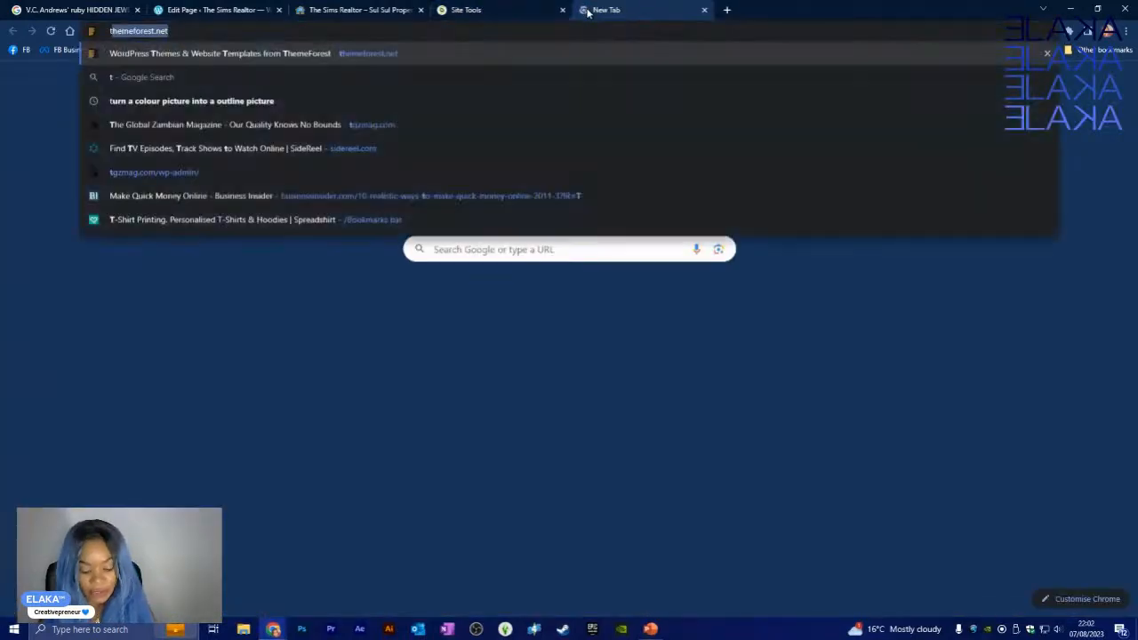
{"action": "type", "text": "t"}
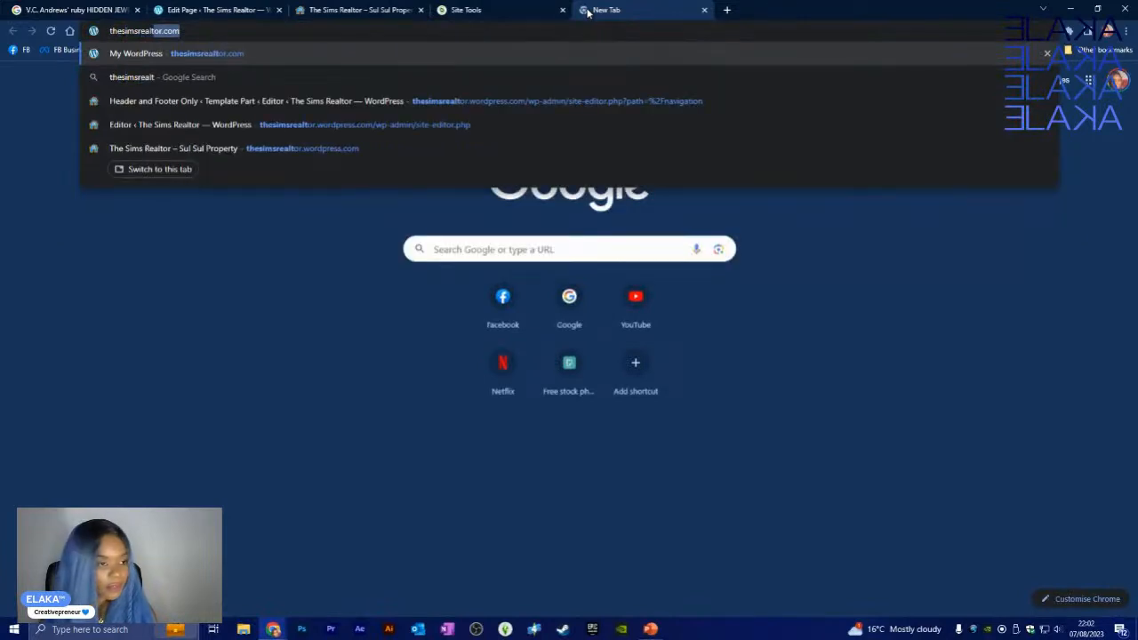
- Load and reload thesimsrealtor.com, which still shows the default My WordPress blog page
{"action": "key", "text": "Return"}
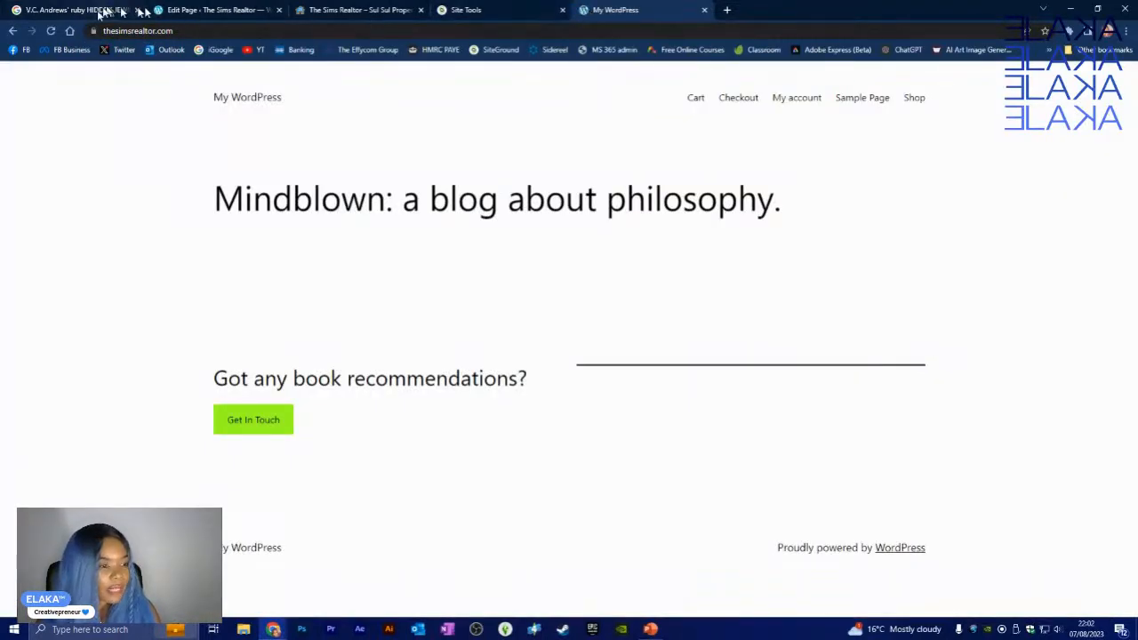
{"action": "left_click", "coordinate": [49, 32]}
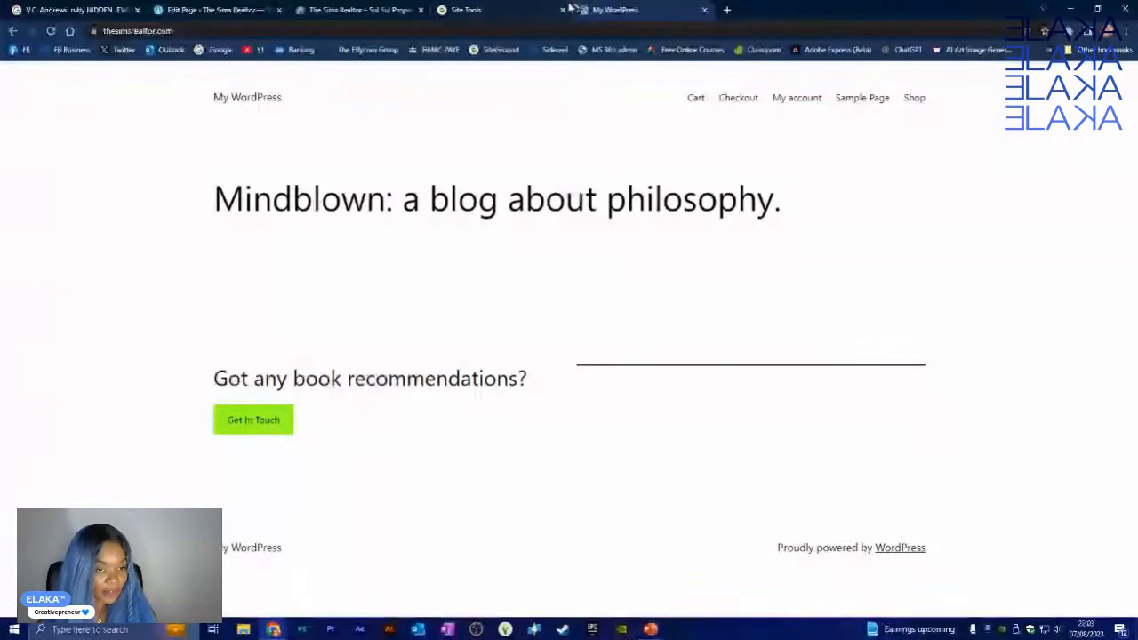
- Close the site tab and go to WordPress > Install & Manage, listing thesimsrealtor.com (6.2.2)
{"action": "left_click", "coordinate": [704, 10]}
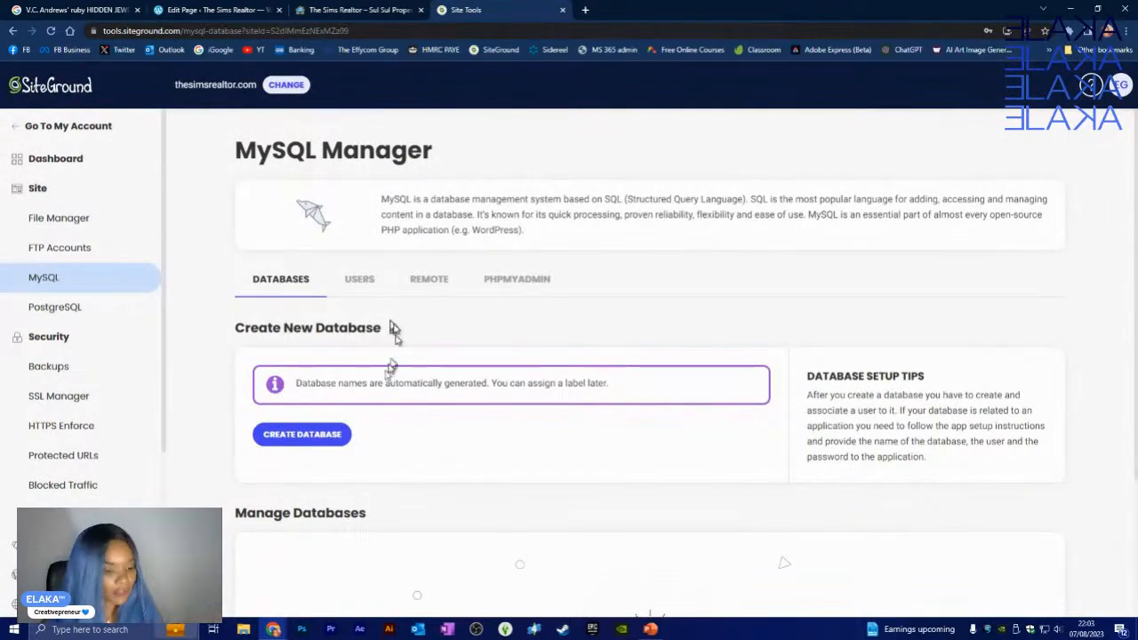
{"action": "scroll", "coordinate": [361, 433], "scroll_direction": "down", "scroll_amount": 2}
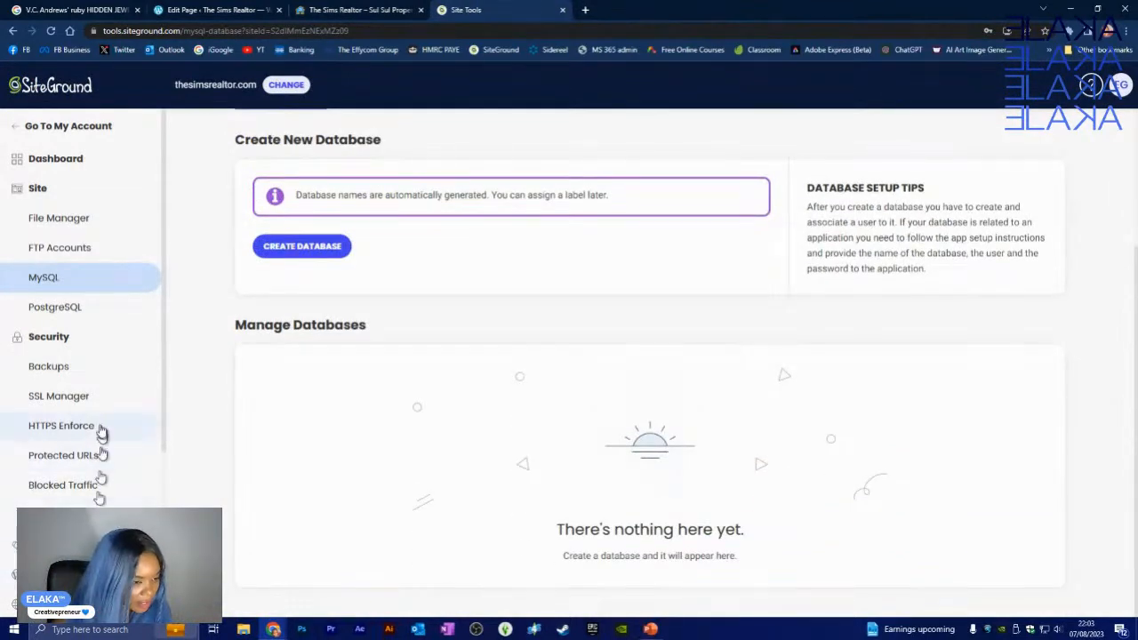
{"action": "scroll", "coordinate": [103, 458], "scroll_direction": "down", "scroll_amount": 3}
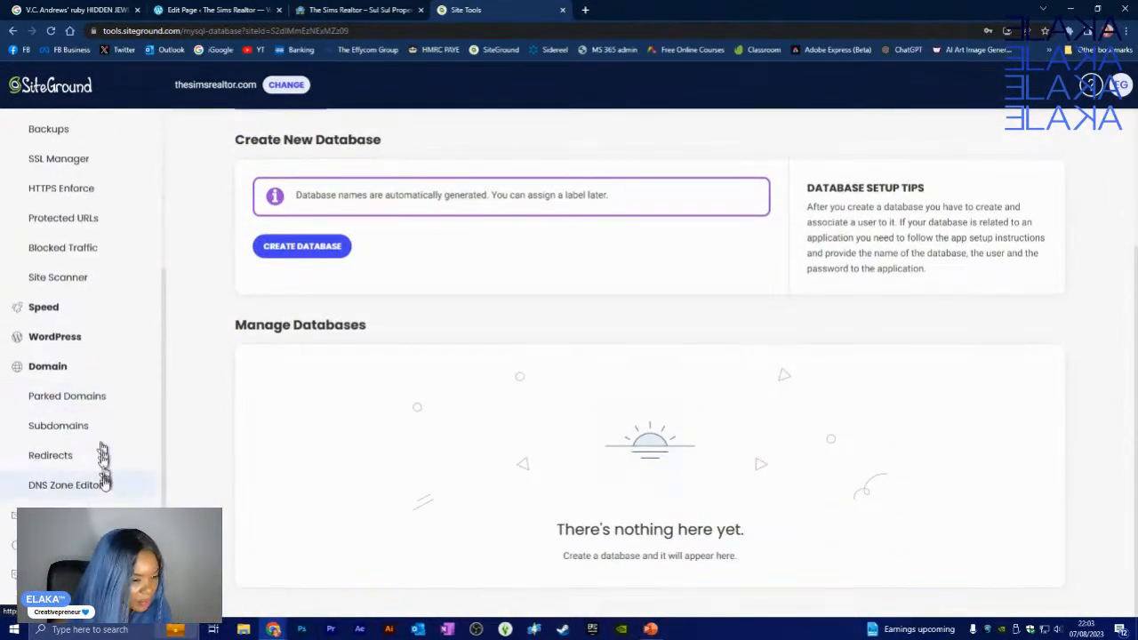
{"action": "scroll", "coordinate": [82, 333], "scroll_direction": "up", "scroll_amount": 1}
{"action": "left_click", "coordinate": [58, 396]}
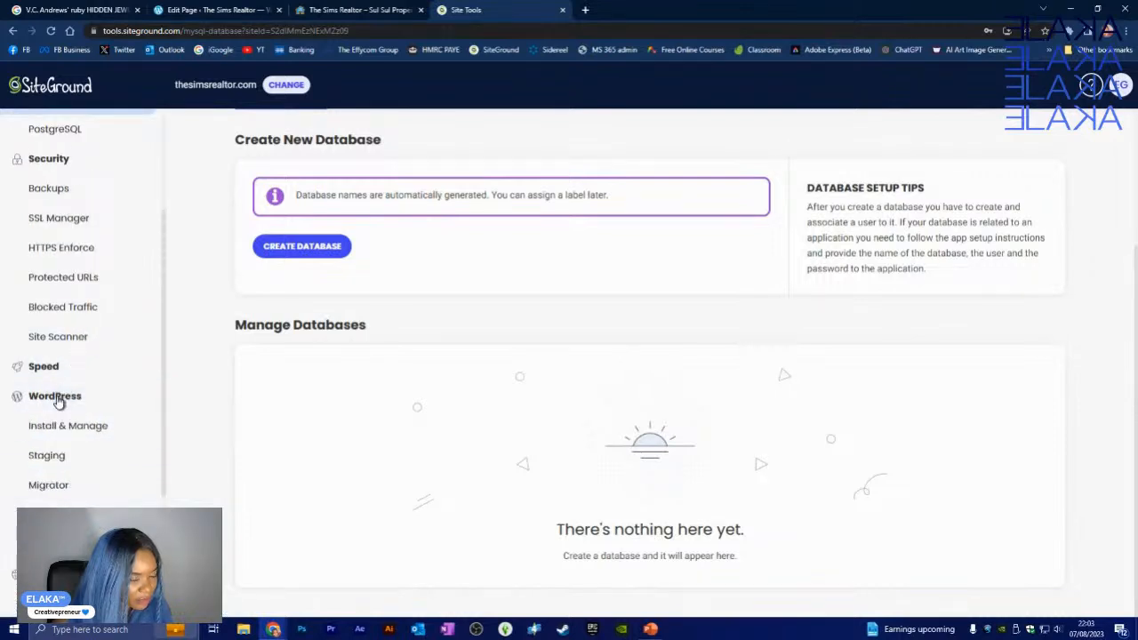
{"action": "left_click", "coordinate": [86, 434]}
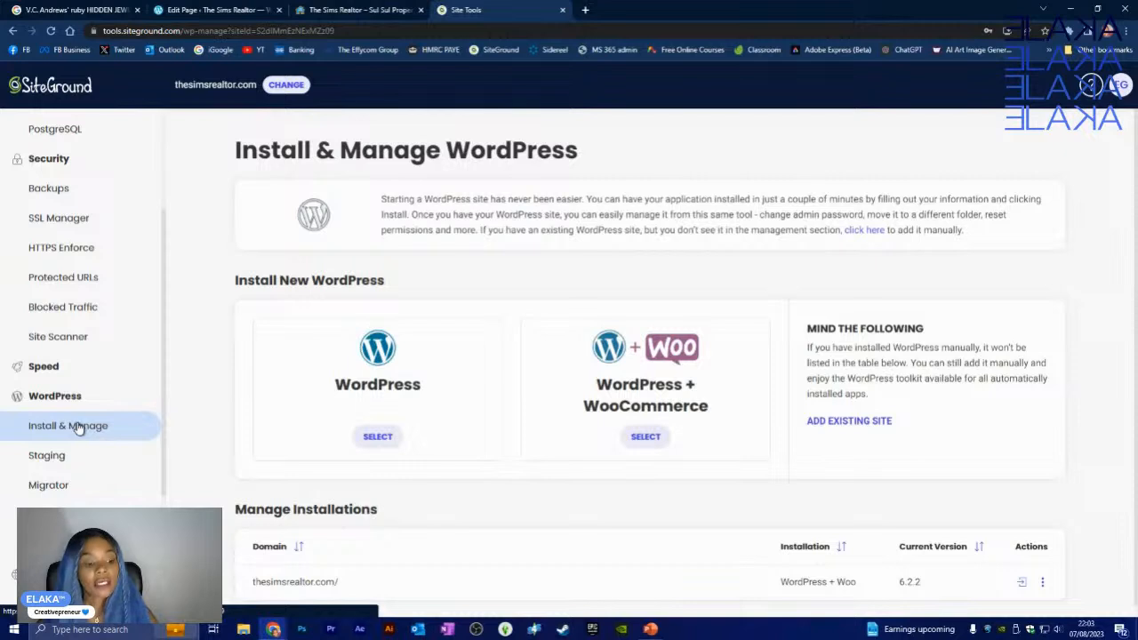
{"action": "scroll", "coordinate": [711, 569], "scroll_direction": "down", "scroll_amount": 1}
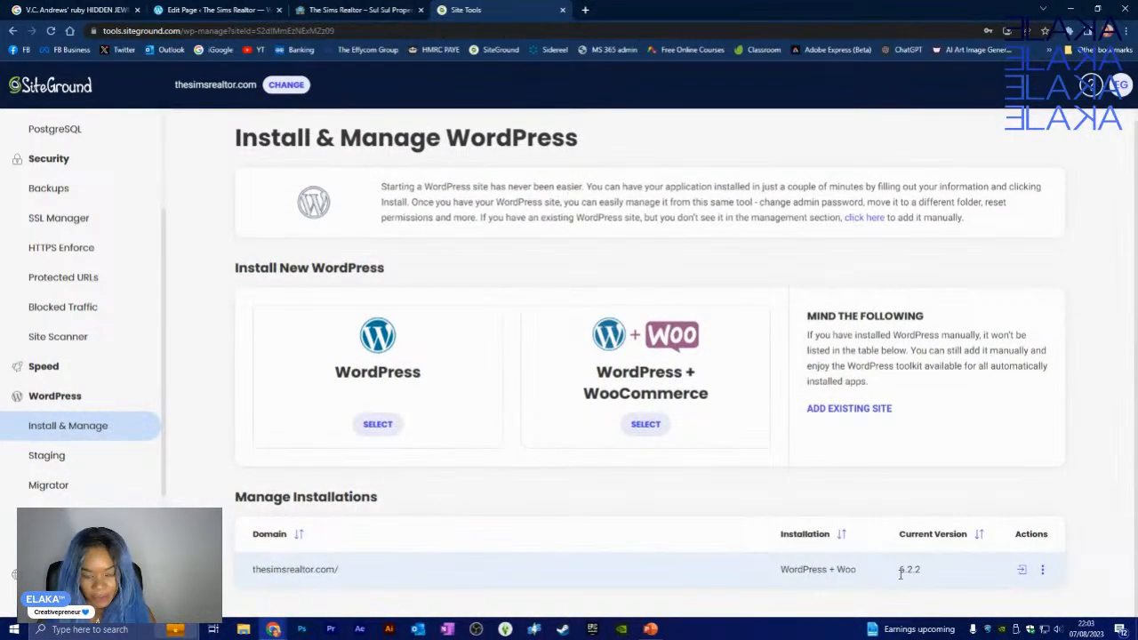
- After a failed admin login showing a database error, choose Delete for the thesimsrealtor.com installation
{"action": "left_click", "coordinate": [1020, 572]}
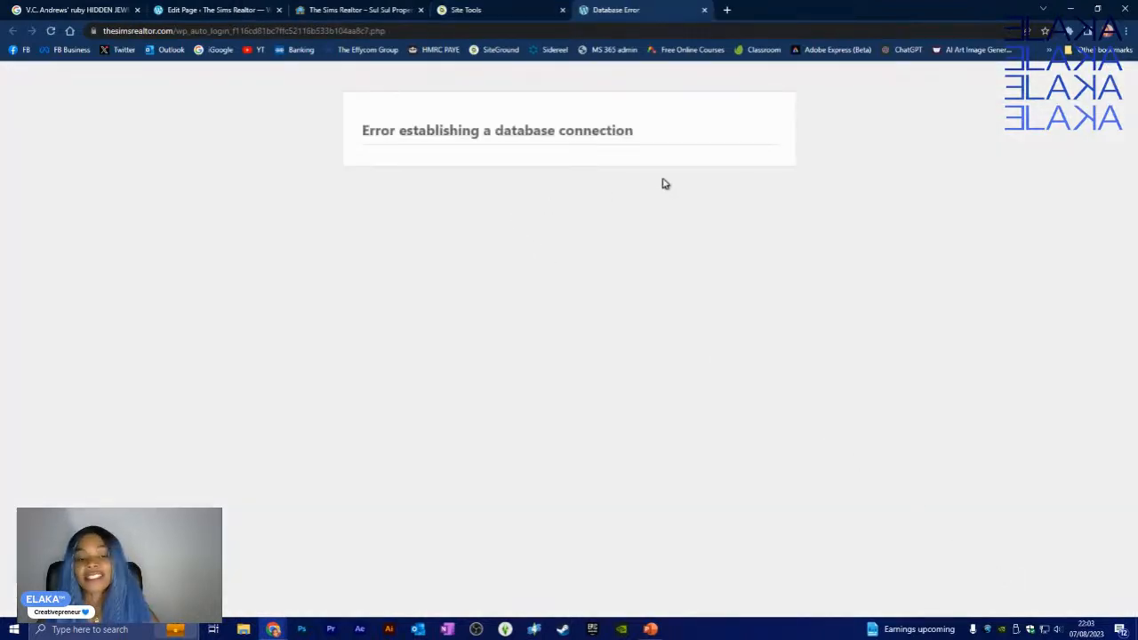
{"action": "left_click", "coordinate": [704, 10]}
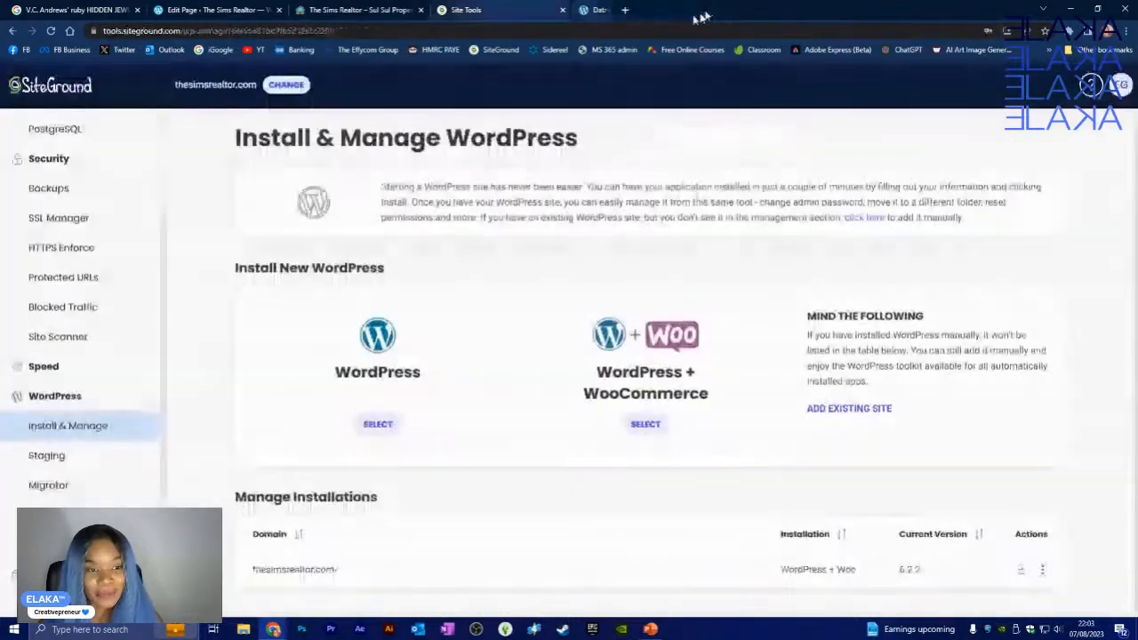
{"action": "left_click", "coordinate": [1043, 571]}
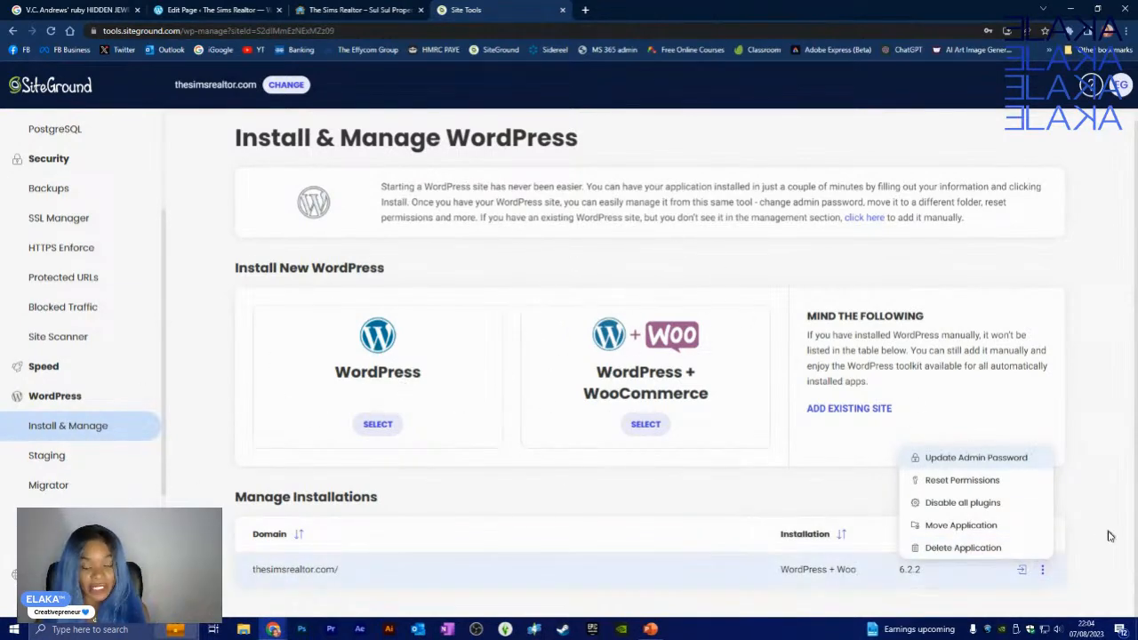
{"action": "left_click", "coordinate": [978, 548]}
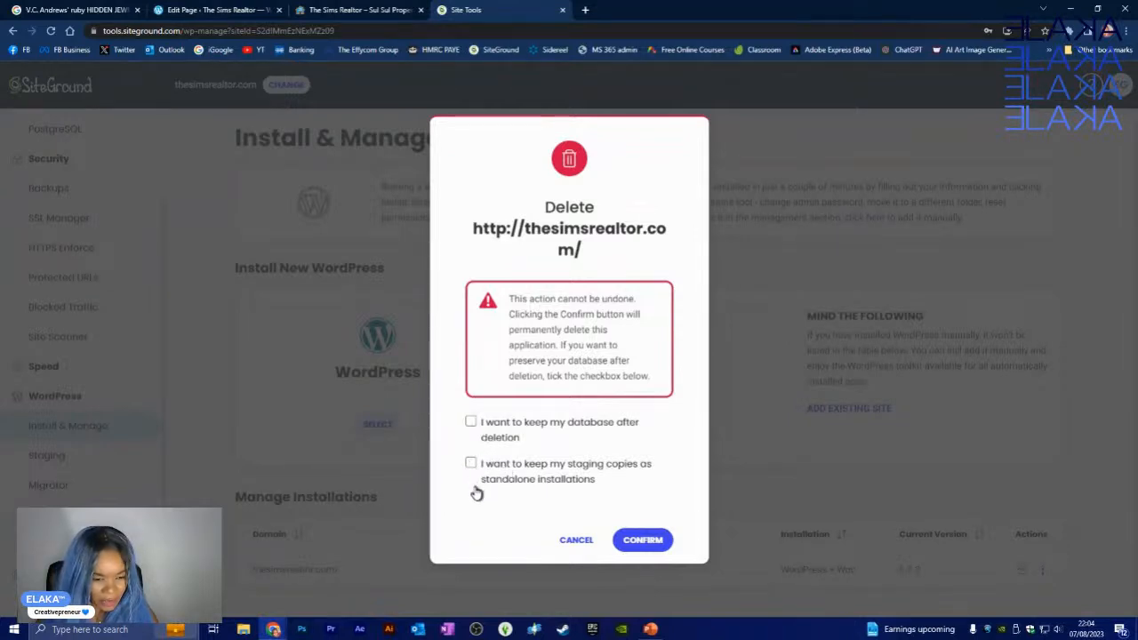
- Confirm deleting the installation without keeping its database or staging copies, then open a blank tab
{"action": "left_click", "coordinate": [654, 542]}
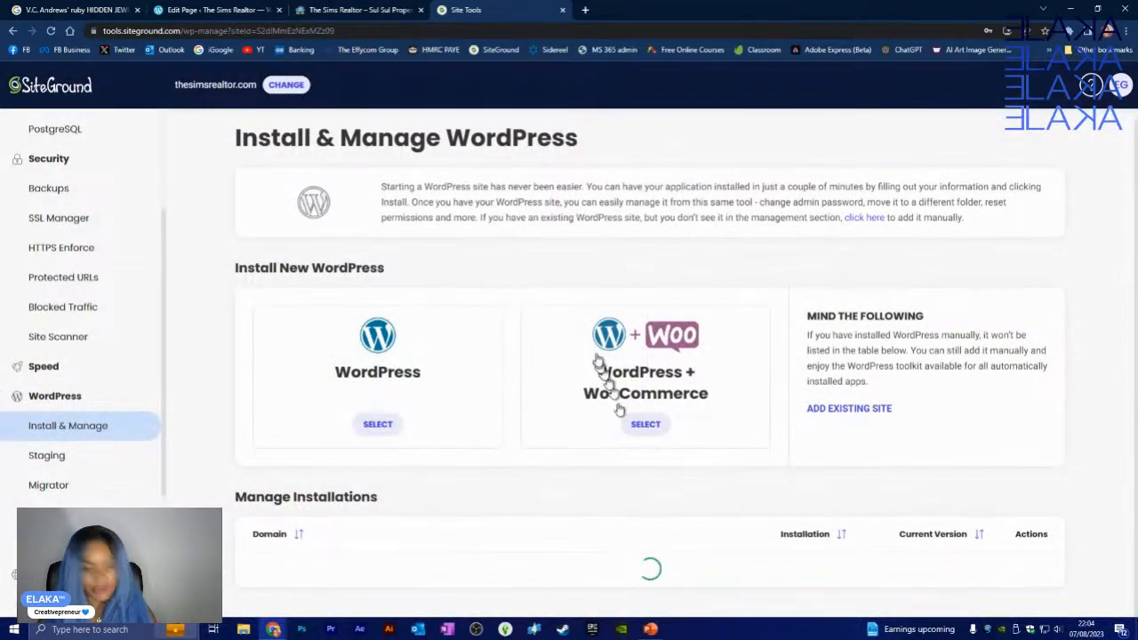
{"action": "left_click", "coordinate": [586, 9]}
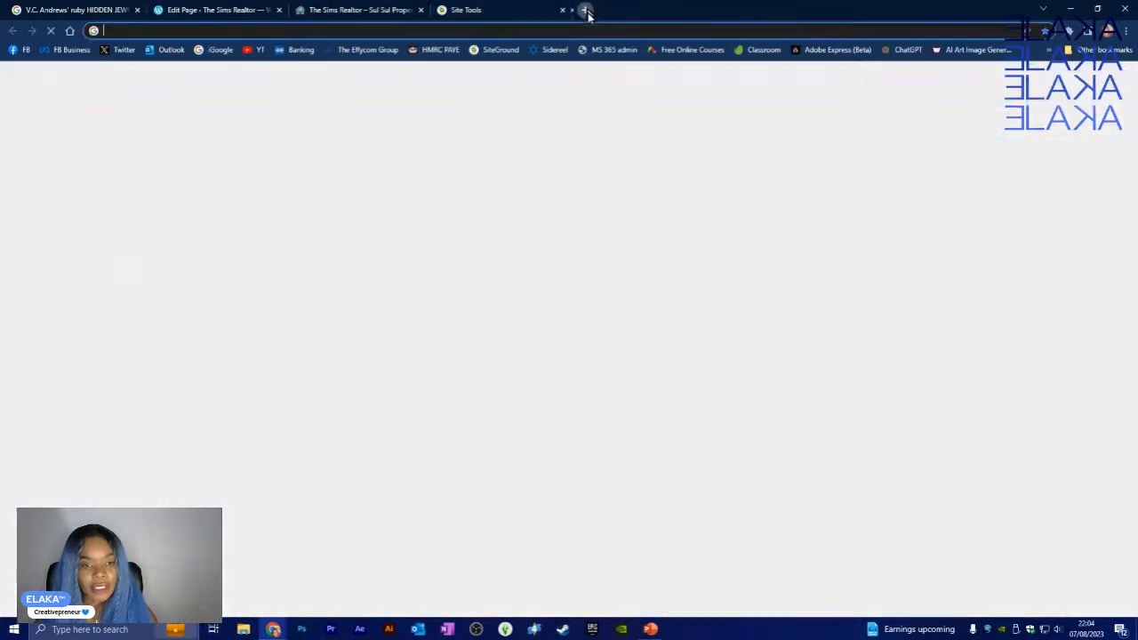
- Visit thesimsrealtor.com to see the result of the deletion, then close that tab
{"action": "type", "text": "thesimsrealtor.com"}
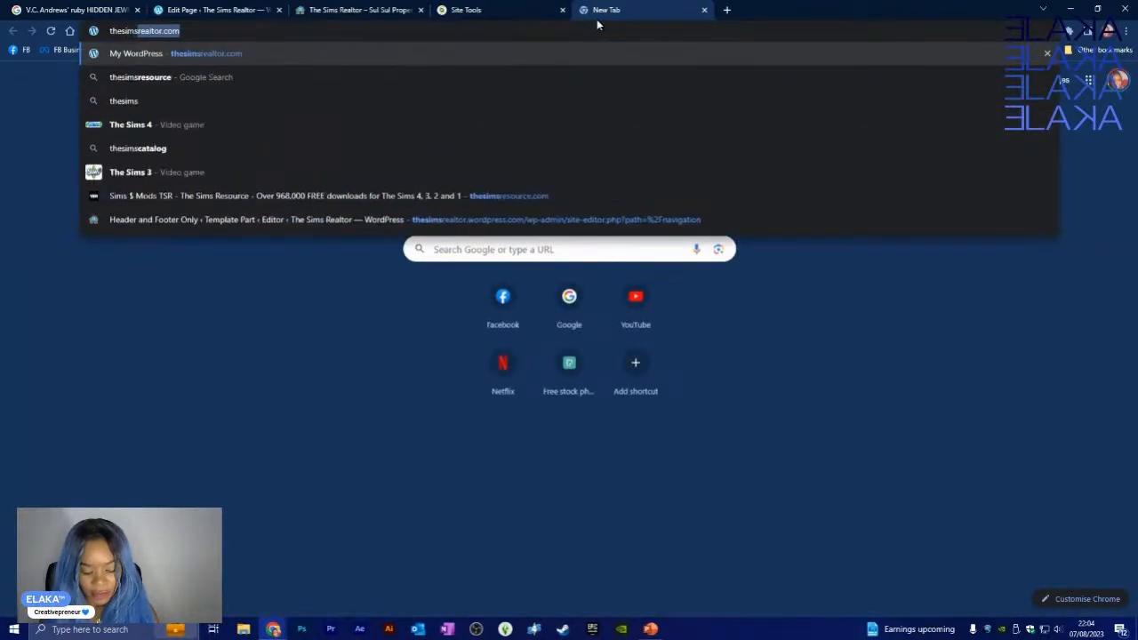
{"action": "key", "text": "Return"}
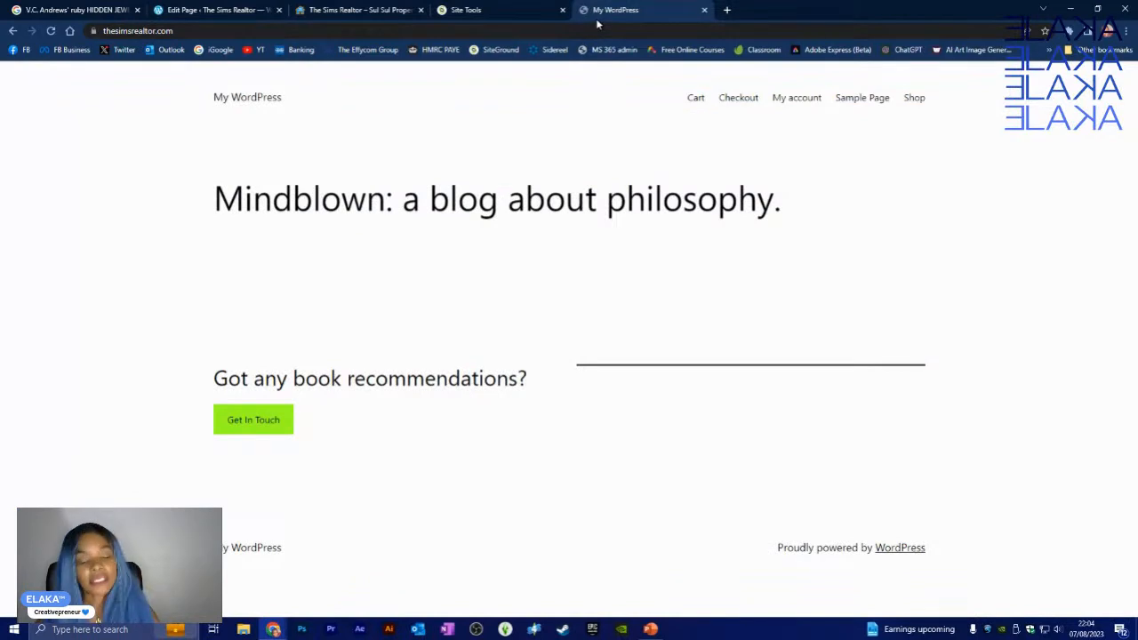
{"action": "left_click", "coordinate": [705, 9]}
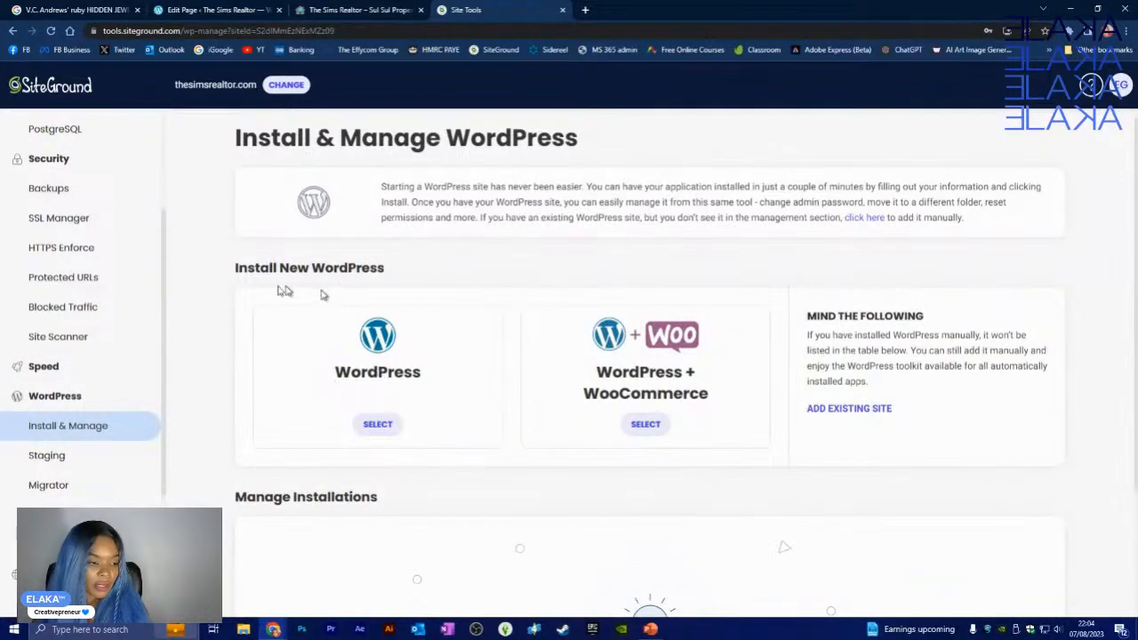
- Collapse the Site, Security, Domain and WordPress sidebar groups and open the site Dashboard
{"action": "scroll", "coordinate": [124, 382], "scroll_direction": "up", "scroll_amount": 3}
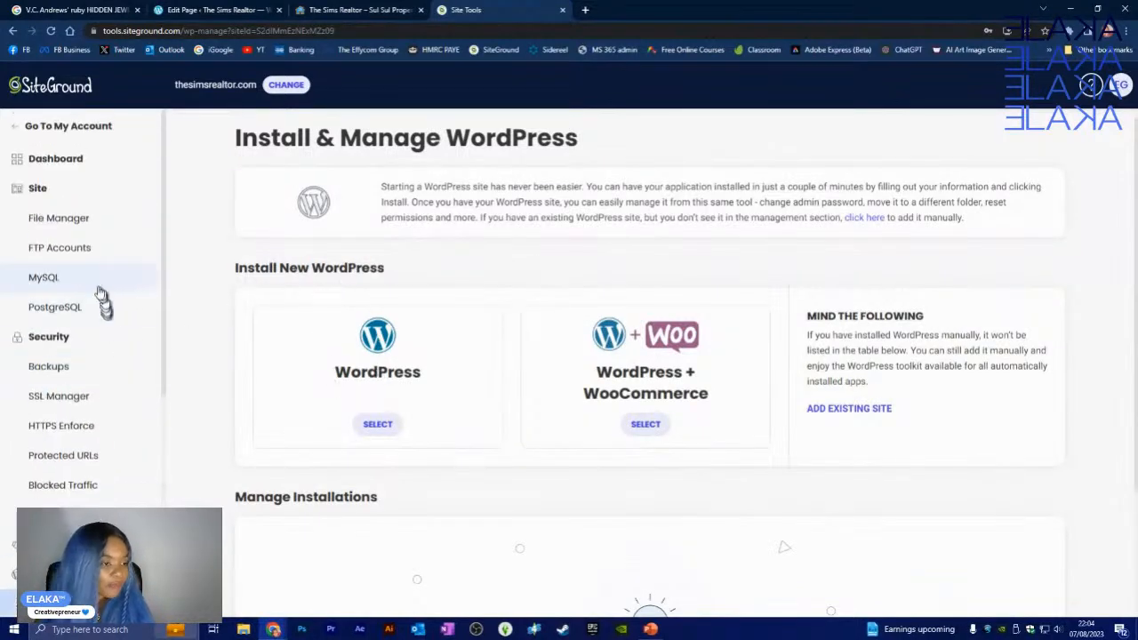
{"action": "left_click", "coordinate": [37, 188]}
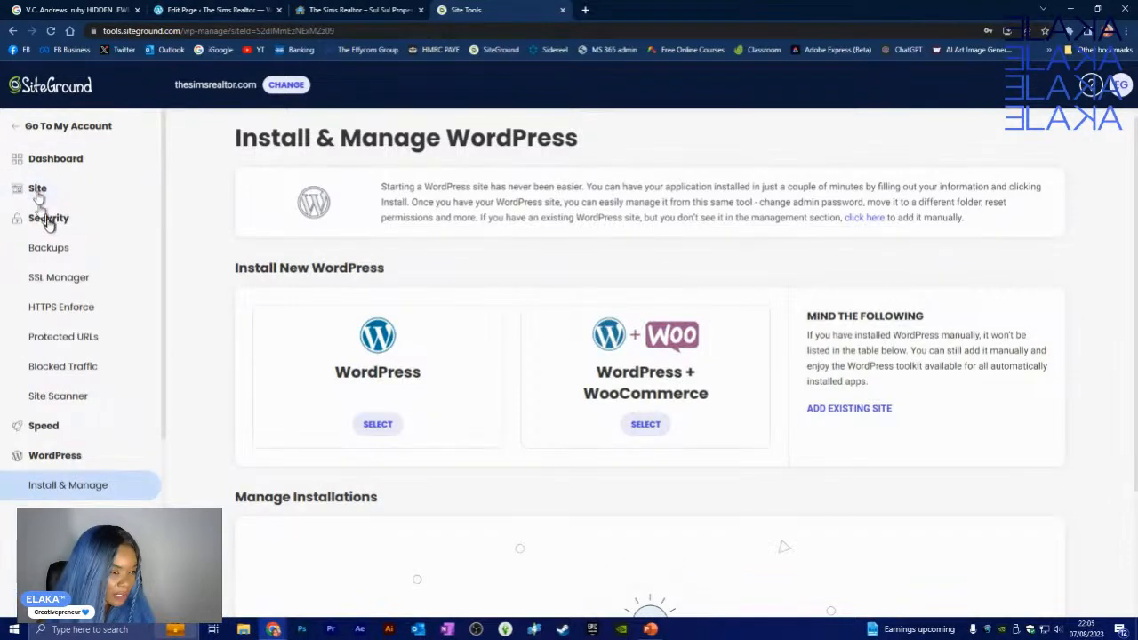
{"action": "left_click", "coordinate": [46, 219]}
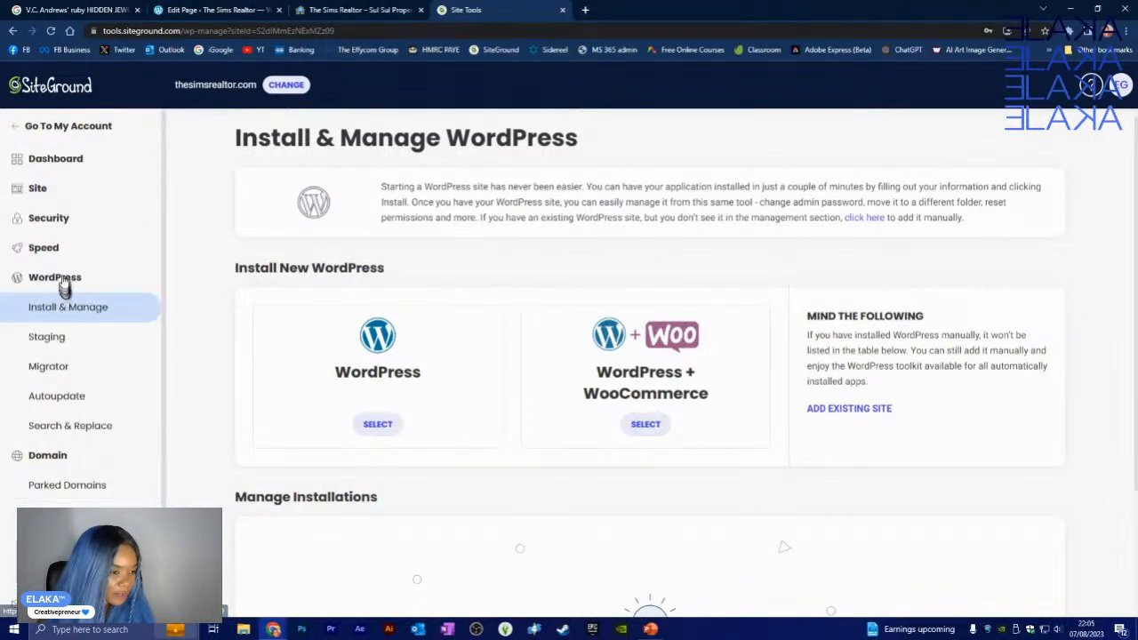
{"action": "left_click", "coordinate": [46, 456]}
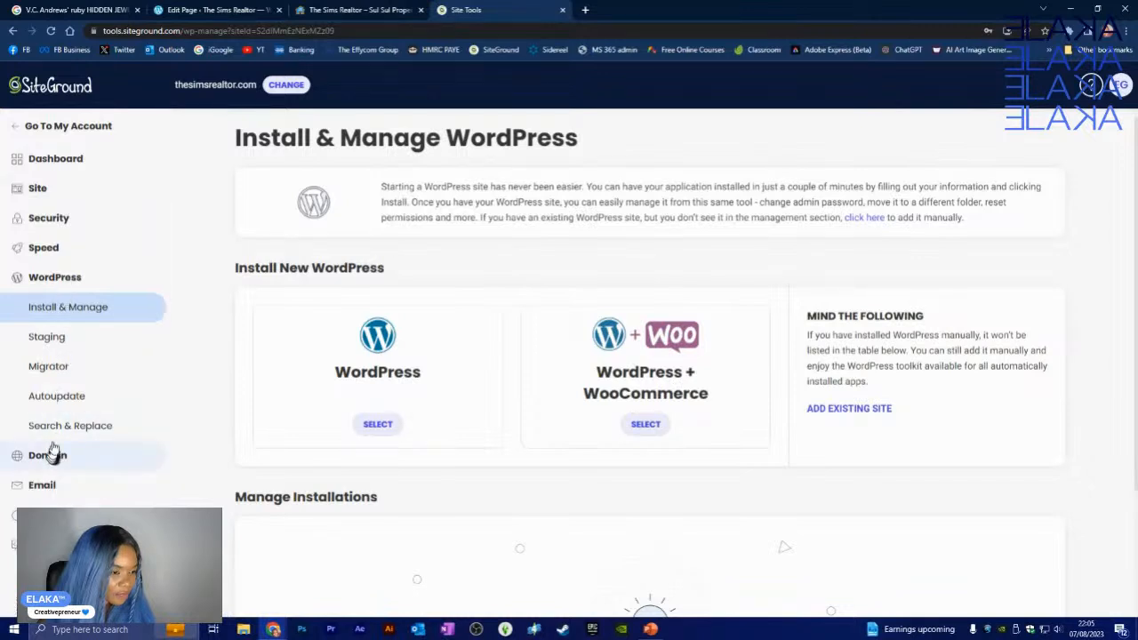
{"action": "left_click", "coordinate": [57, 166]}
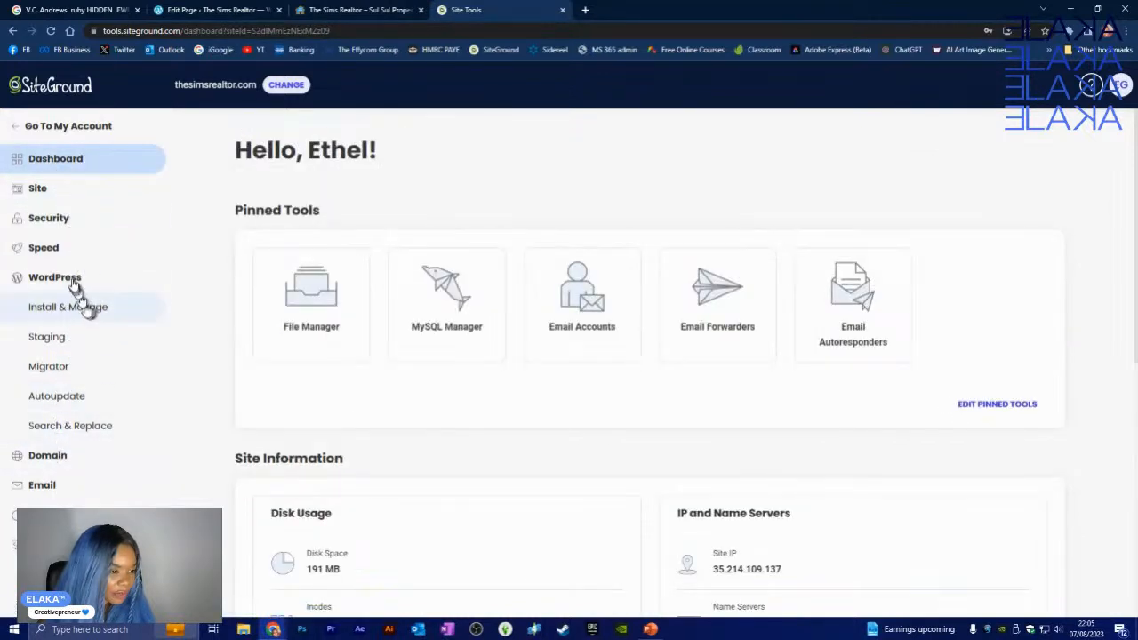
{"action": "left_click", "coordinate": [70, 278]}
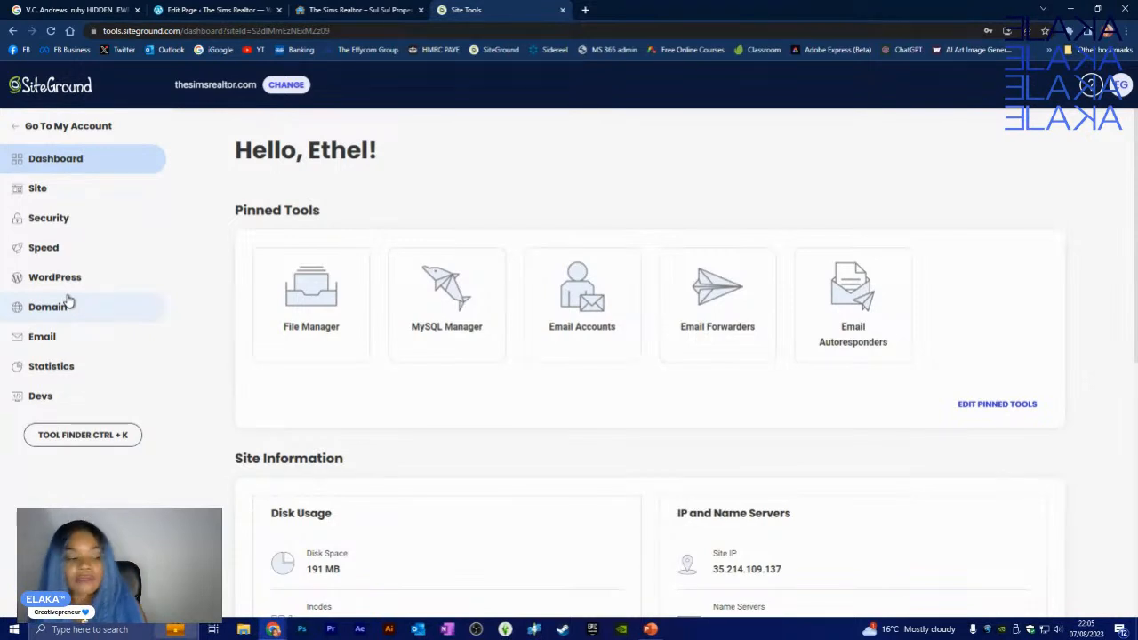
{"action": "left_click", "coordinate": [74, 407]}
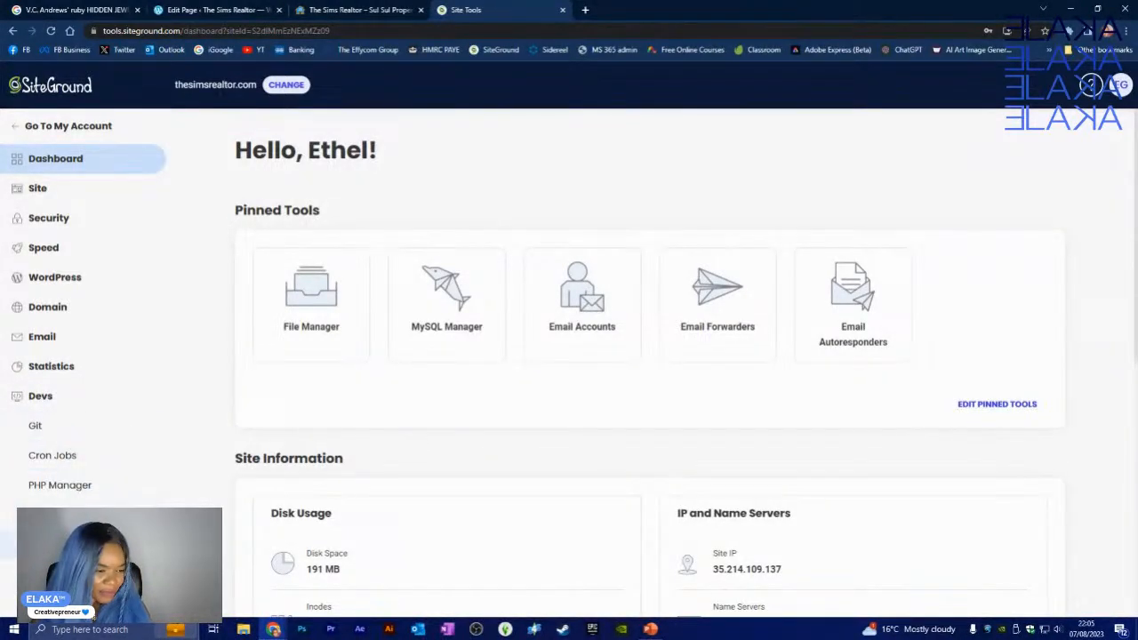
- Collapse Devs and reopen WordPress > Install & Manage, offering WordPress and WooCommerce installs
{"action": "left_click", "coordinate": [57, 397]}
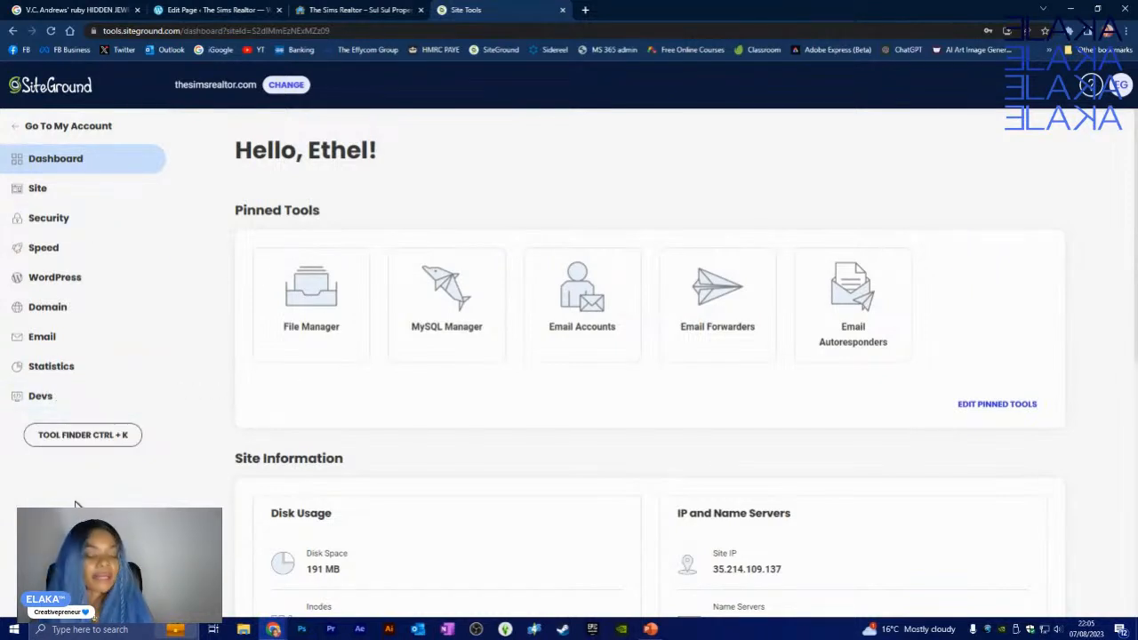
{"action": "left_click", "coordinate": [60, 283]}
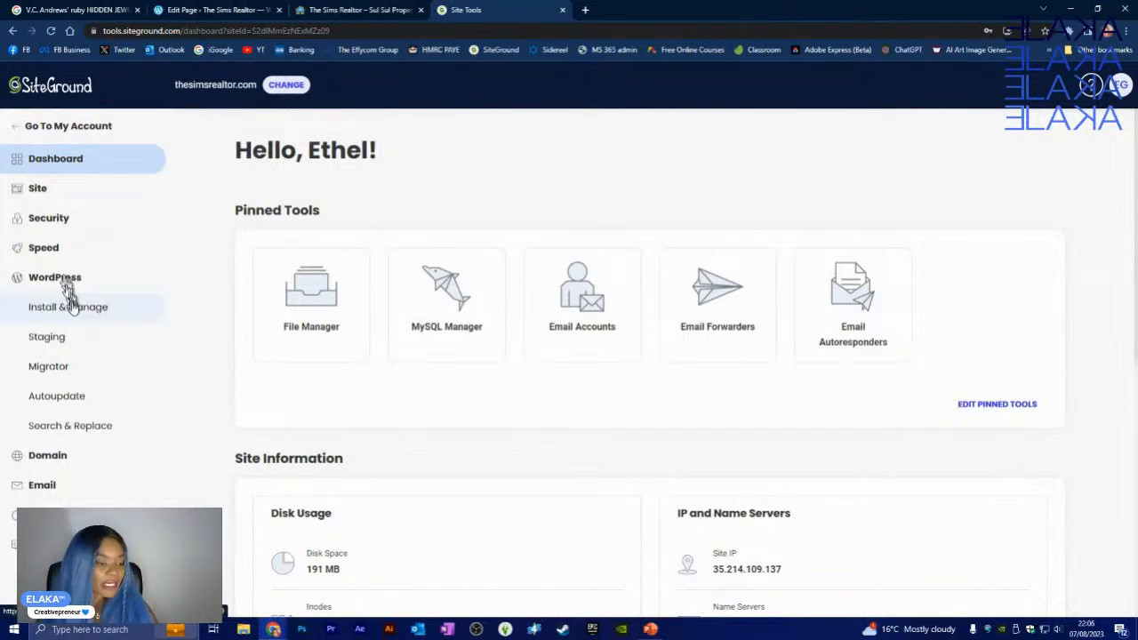
{"action": "left_click", "coordinate": [75, 319]}
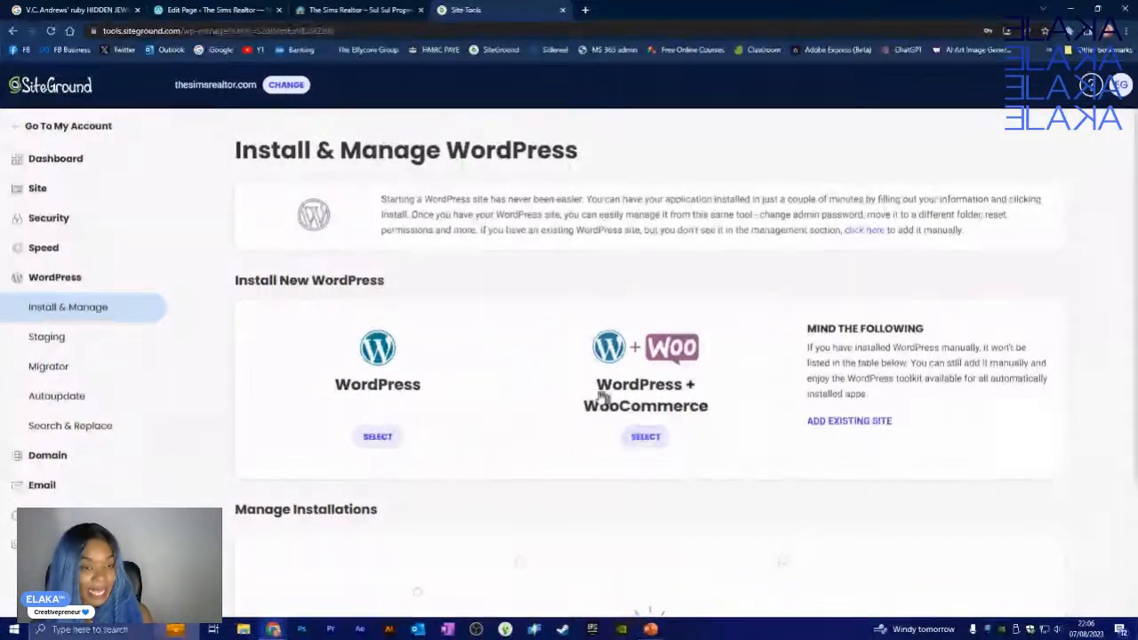
- Open wordpress.org in a new Chrome tab
{"action": "left_click", "coordinate": [586, 10]}
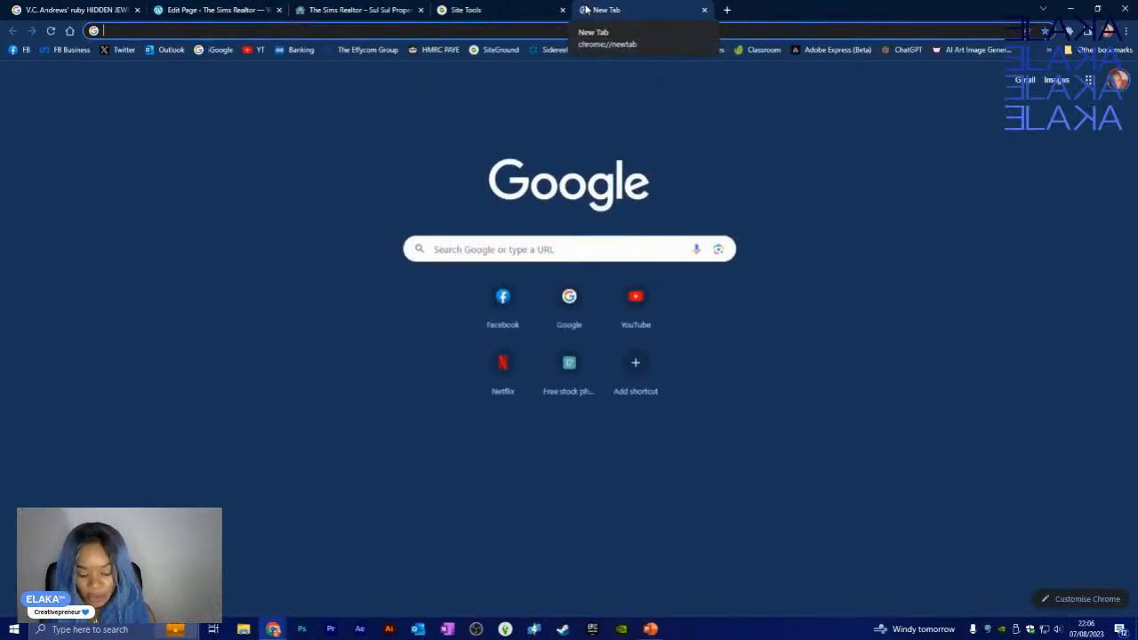
{"action": "type", "text": "wordpress"}
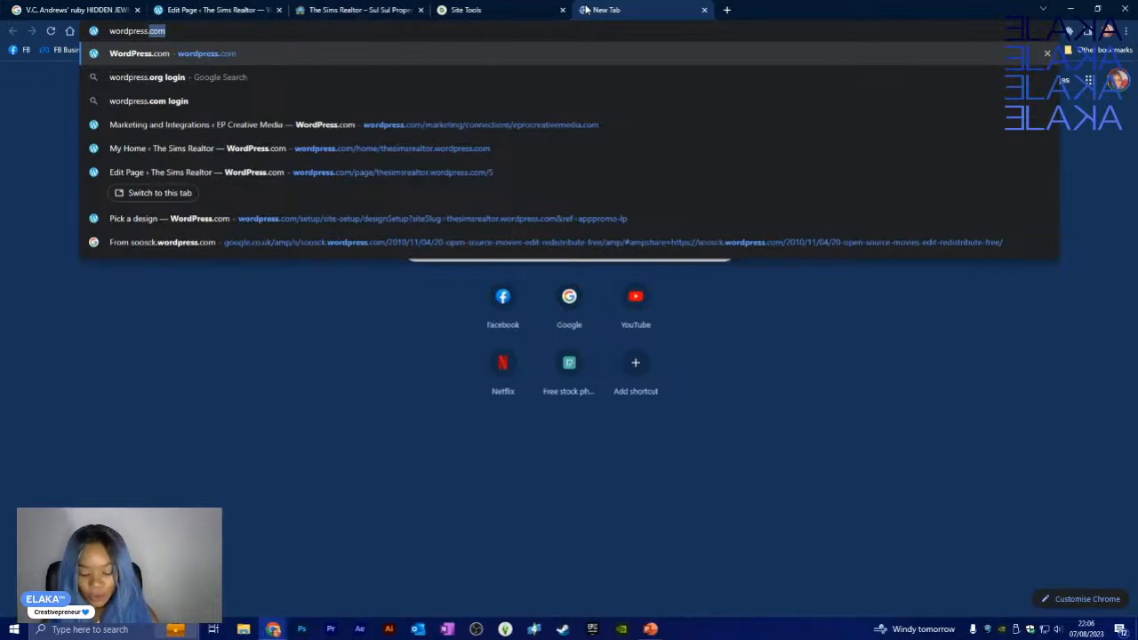
{"action": "type", "text": ".org"}
{"action": "key", "text": "Return"}
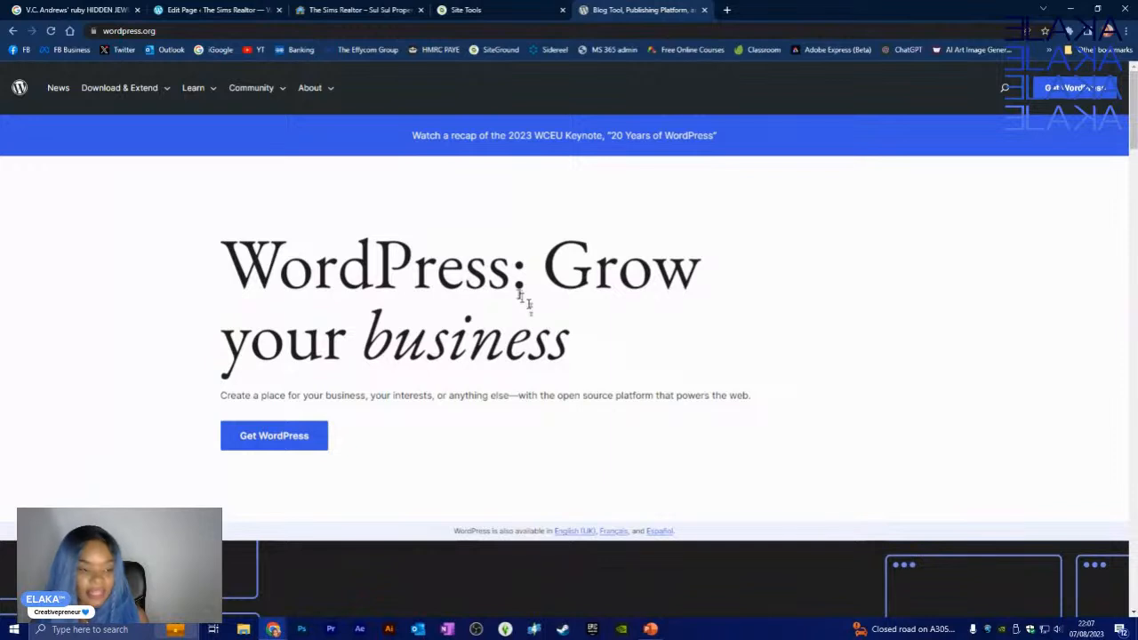
- Go to Get WordPress and scroll down to the Download WordPress 6.2.2 button
{"action": "left_click", "coordinate": [272, 440]}
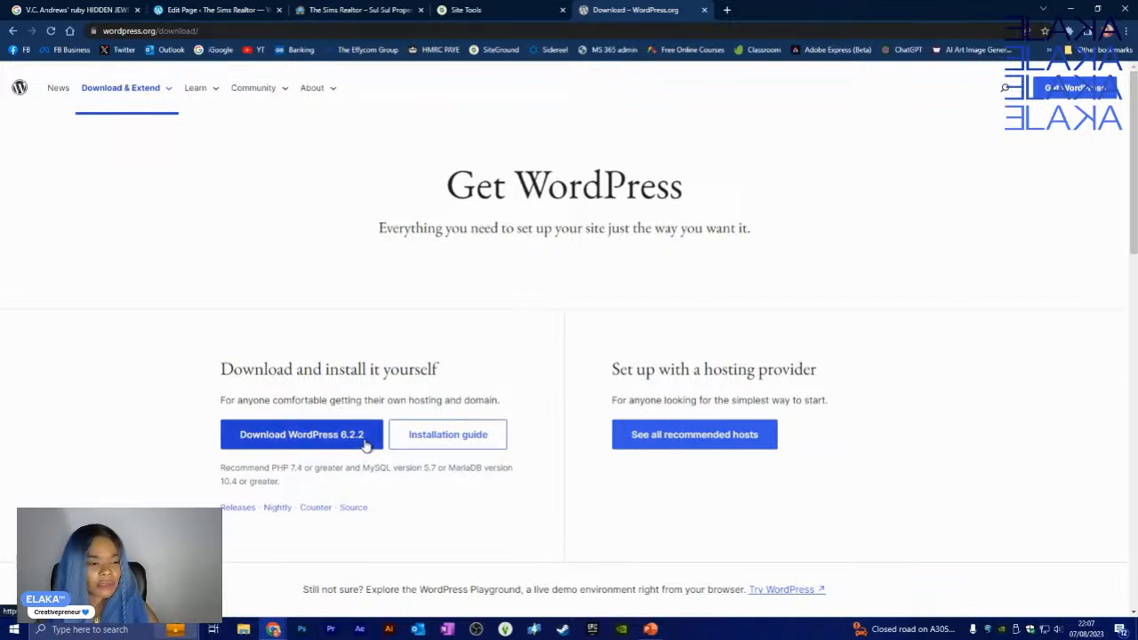
{"action": "scroll", "coordinate": [335, 453], "scroll_direction": "down", "scroll_amount": 2}
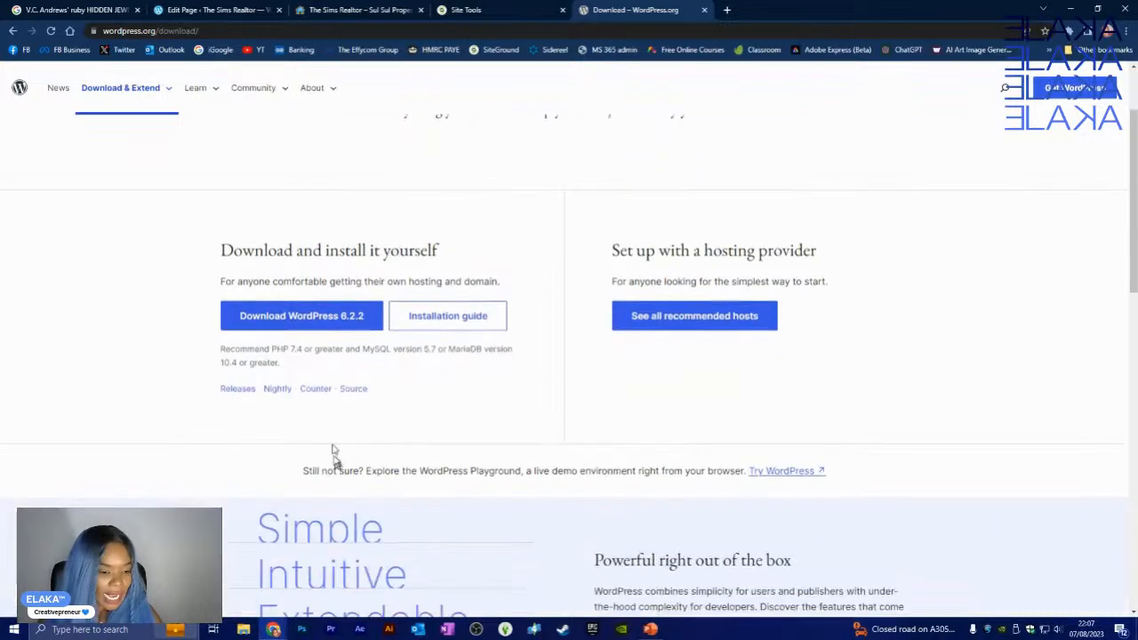
{"action": "scroll", "coordinate": [334, 454], "scroll_direction": "down", "scroll_amount": 1}
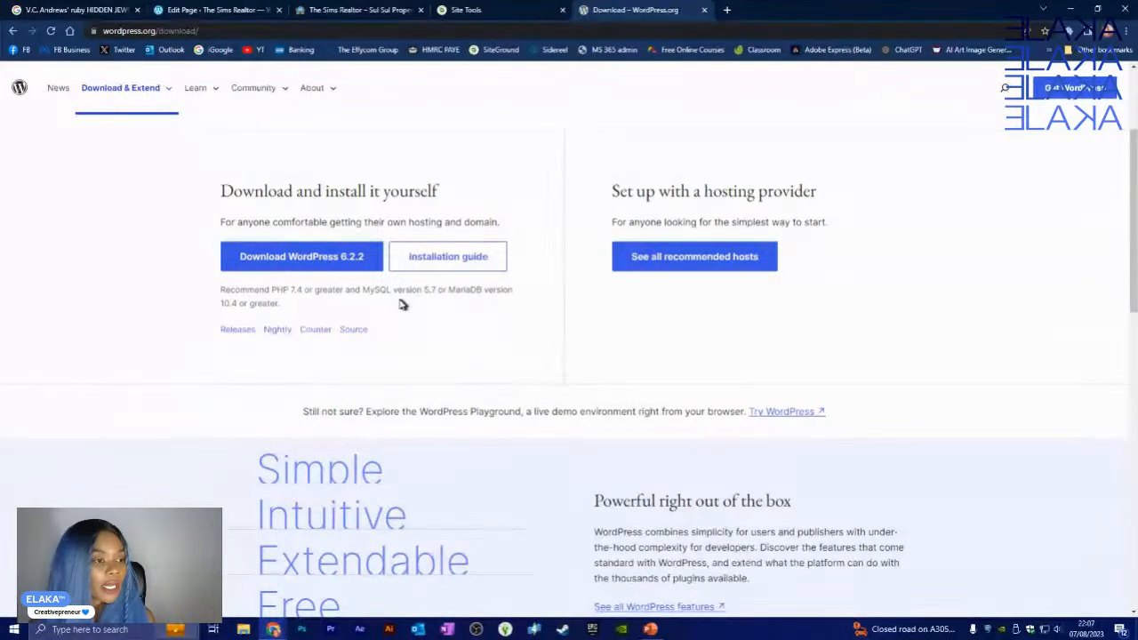
- Download WordPress 6.2.2 and save the zip into a new Tutorials folder under ELAKA
{"action": "left_click", "coordinate": [330, 263]}
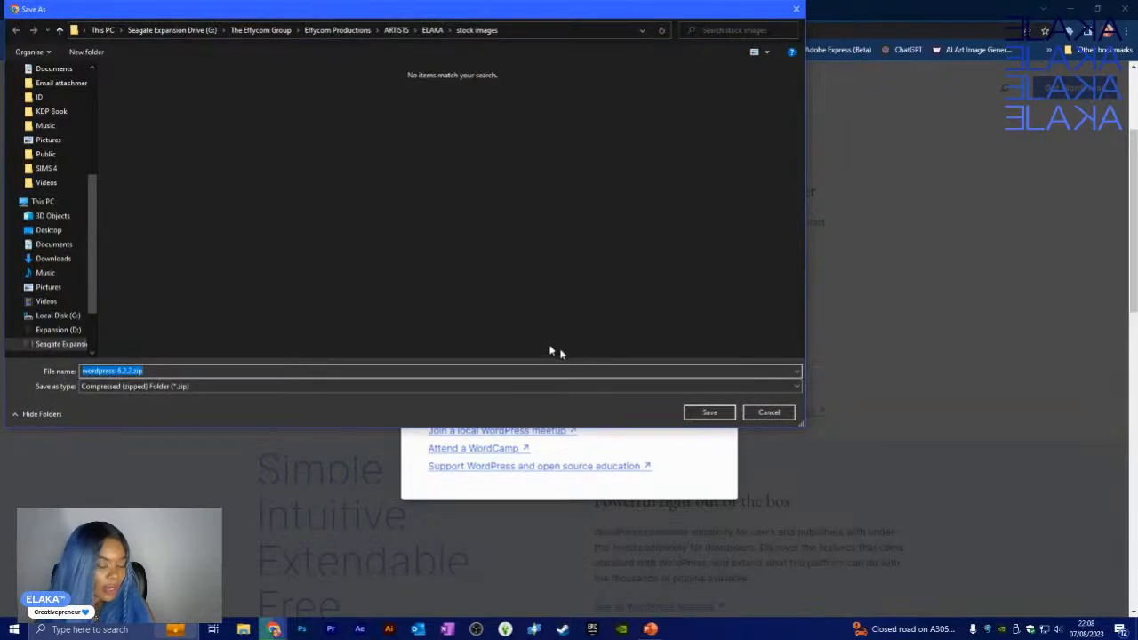
{"action": "left_click", "coordinate": [430, 30]}
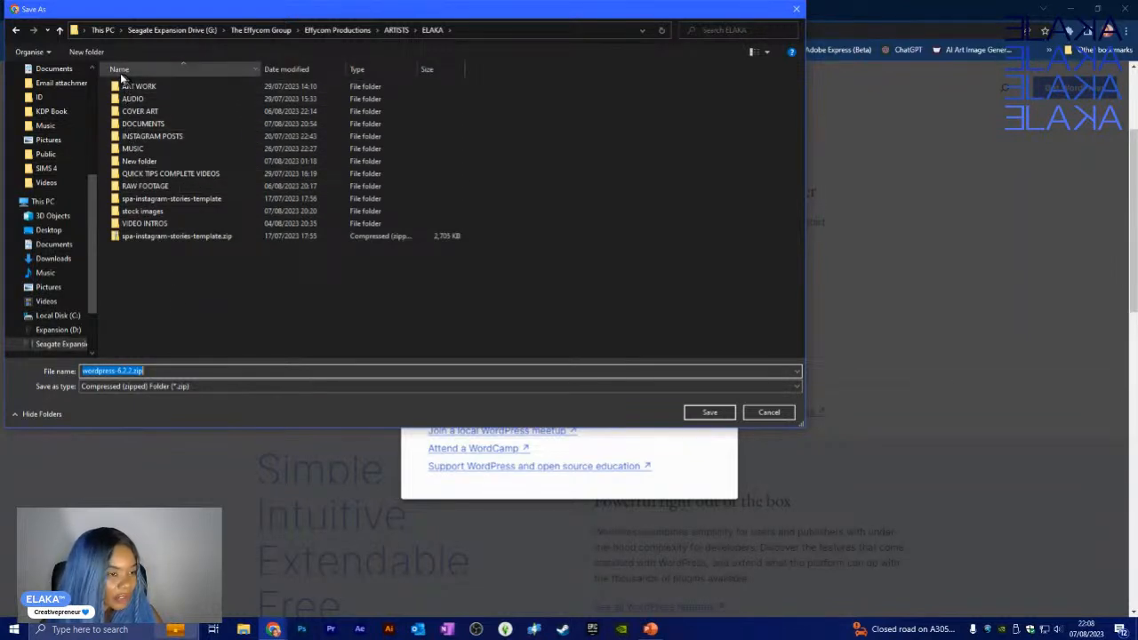
{"action": "left_click", "coordinate": [89, 53]}
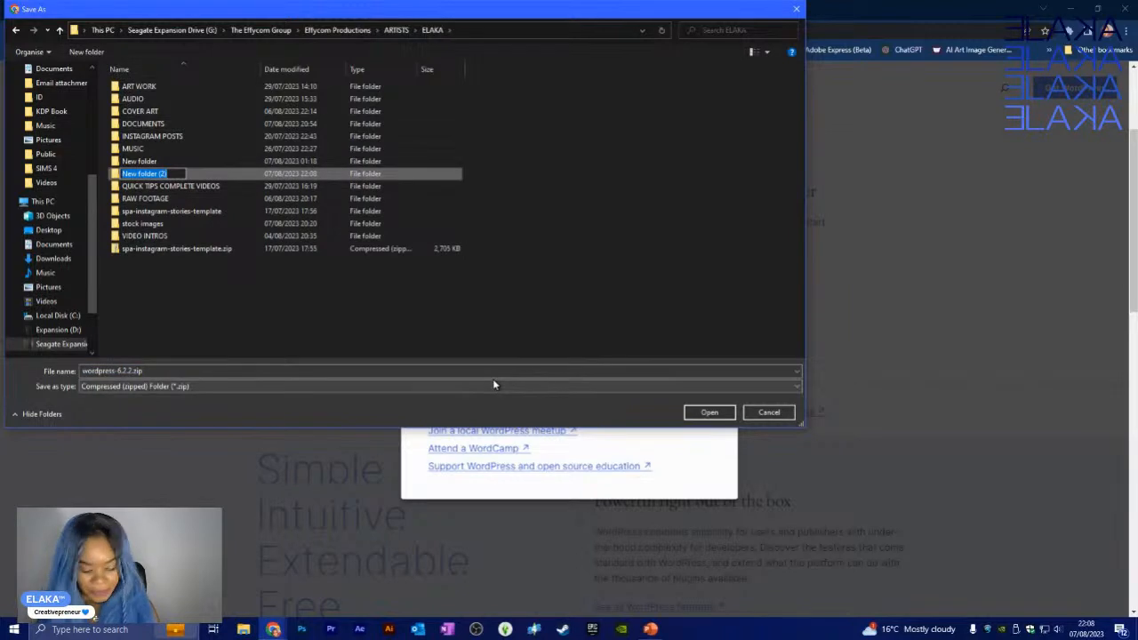
{"action": "type", "text": "Tutori"}
{"action": "type", "text": "als"}
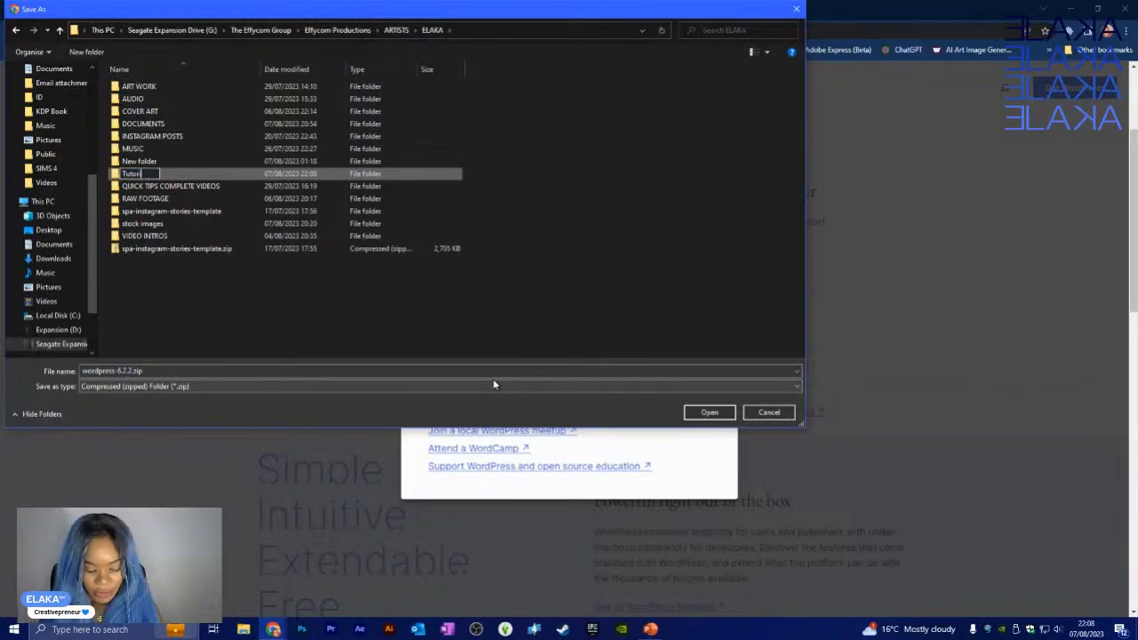
{"action": "left_click", "coordinate": [251, 295]}
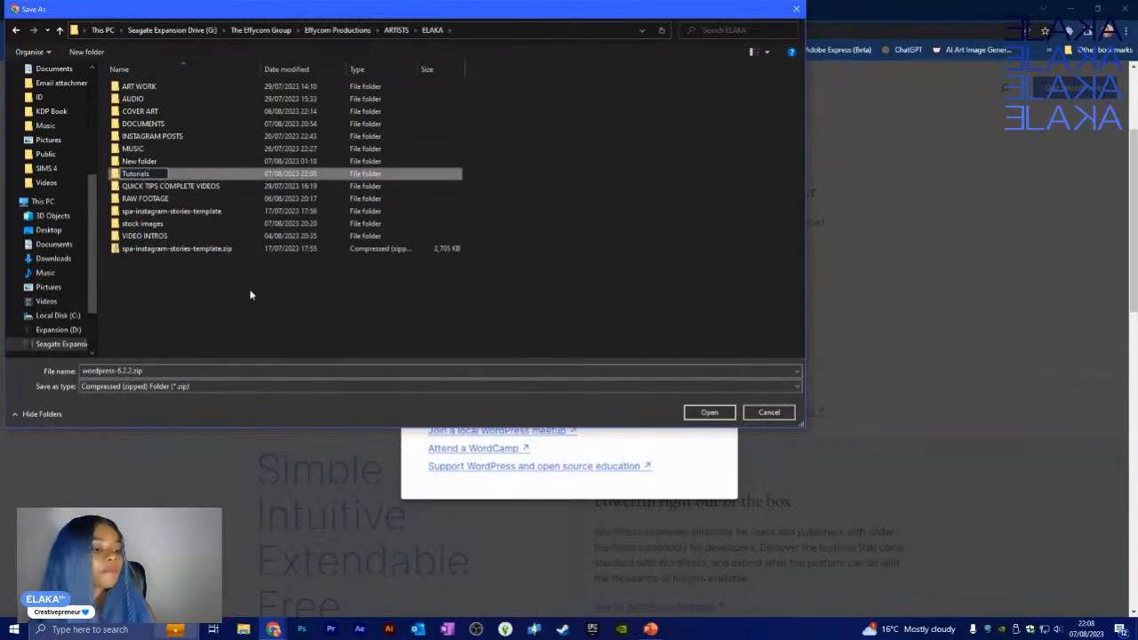
{"action": "double_click", "coordinate": [142, 227]}
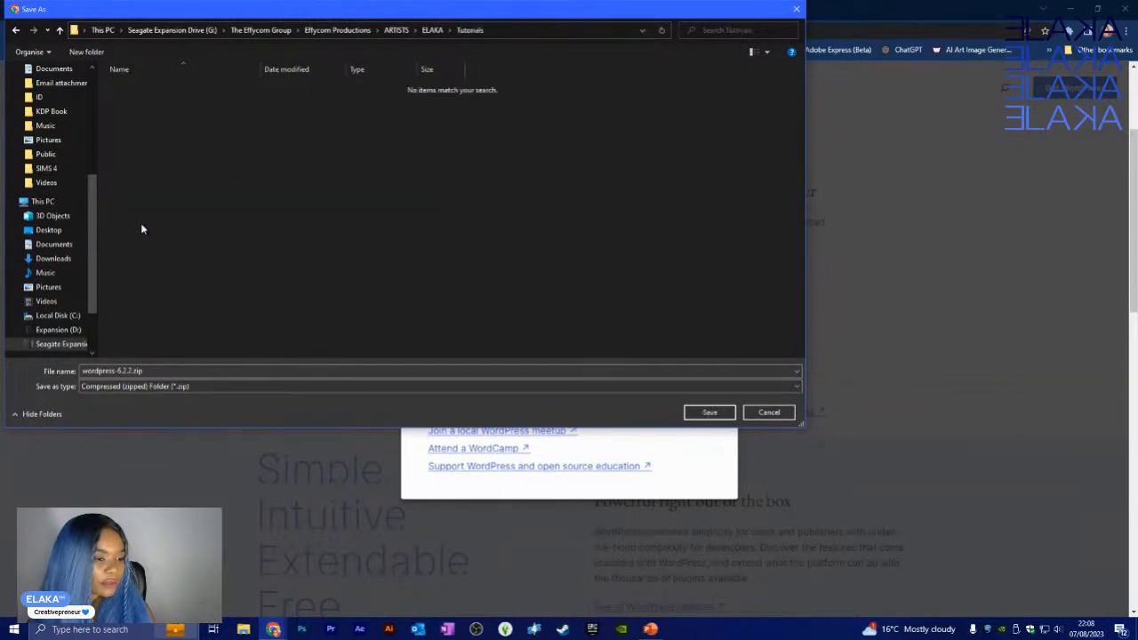
{"action": "left_click", "coordinate": [711, 415]}
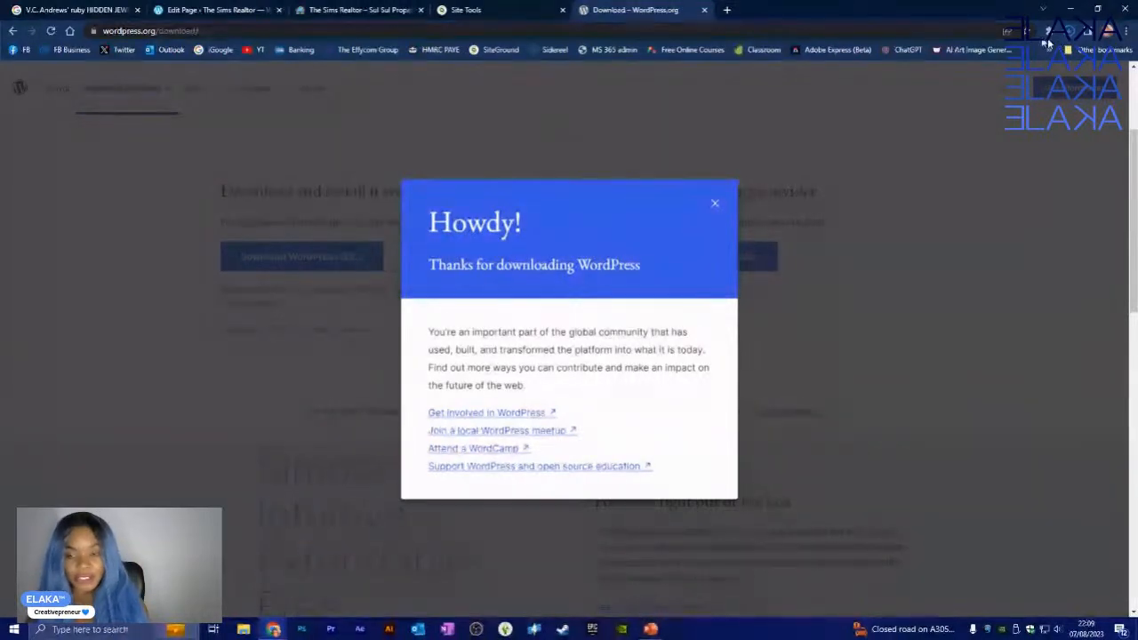
{"action": "left_click", "coordinate": [1070, 34]}
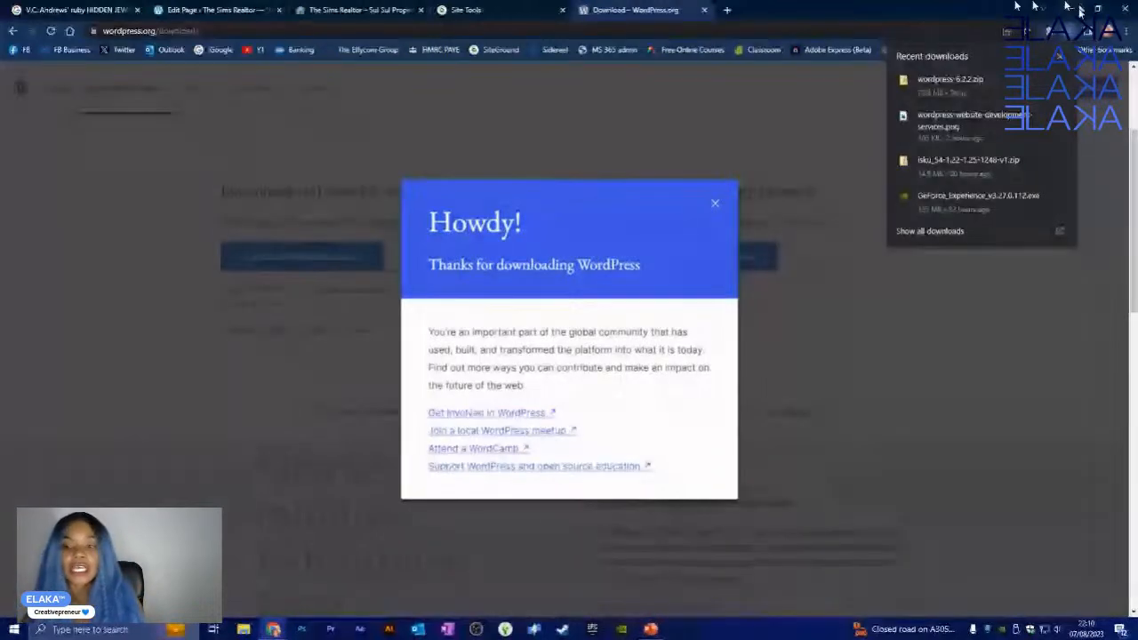
- Show wordpress-6.2.2.zip in its Tutorials folder from Chrome's downloads list, with the Explorer window maximized
{"action": "left_click", "coordinate": [811, 6]}
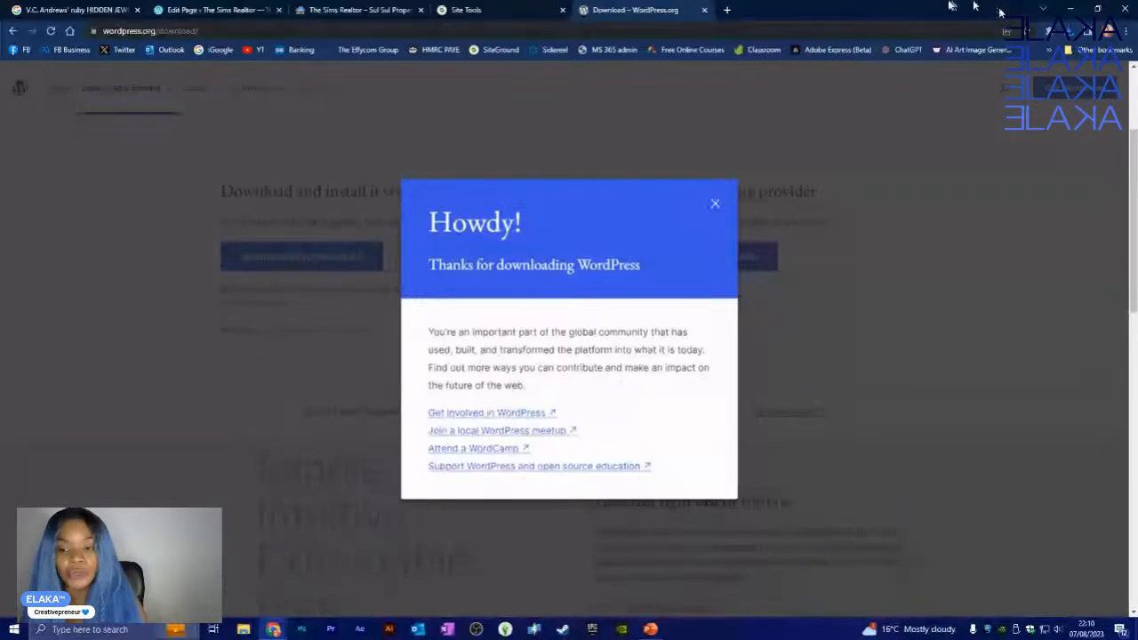
{"action": "left_click", "coordinate": [1070, 35]}
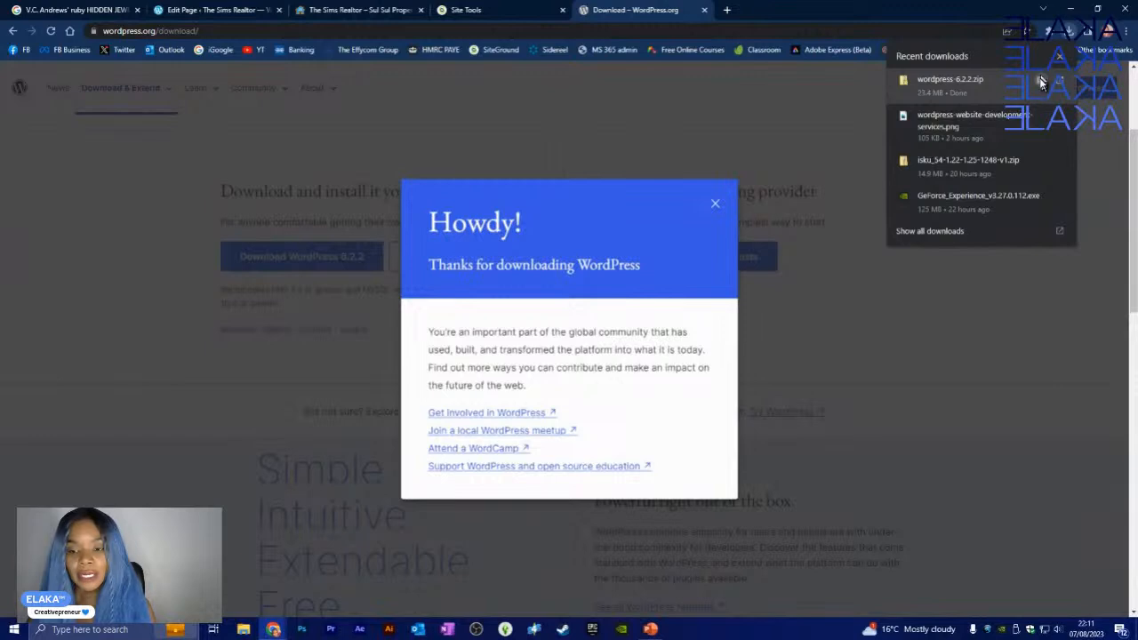
{"action": "left_click", "coordinate": [1040, 83]}
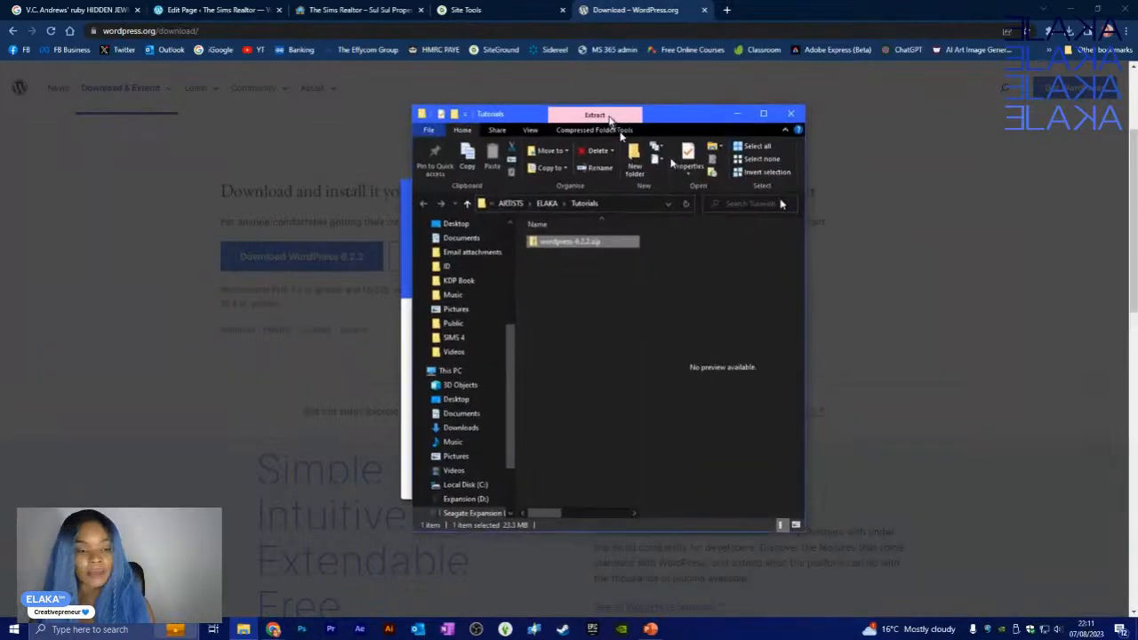
{"action": "left_click_drag", "start_coordinate": [610, 117], "coordinate": [551, 13]}
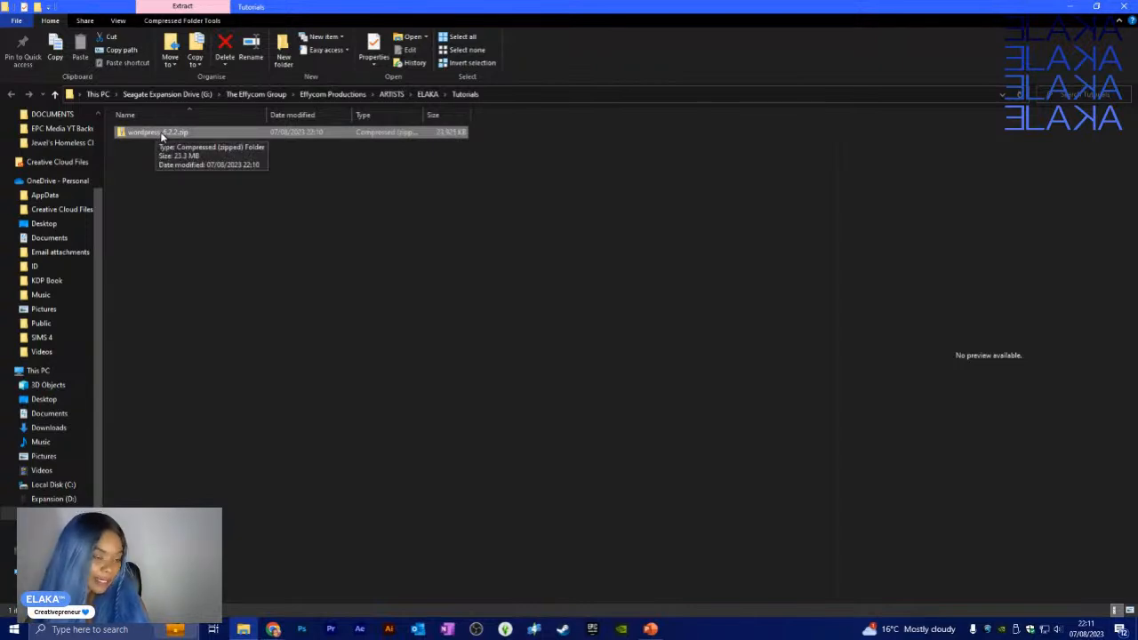
- Choose Extract All on wordpress-6.2.2.zip, targeting a wordpress-6.2.2 folder inside Tutorials
{"action": "right_click", "coordinate": [161, 135]}
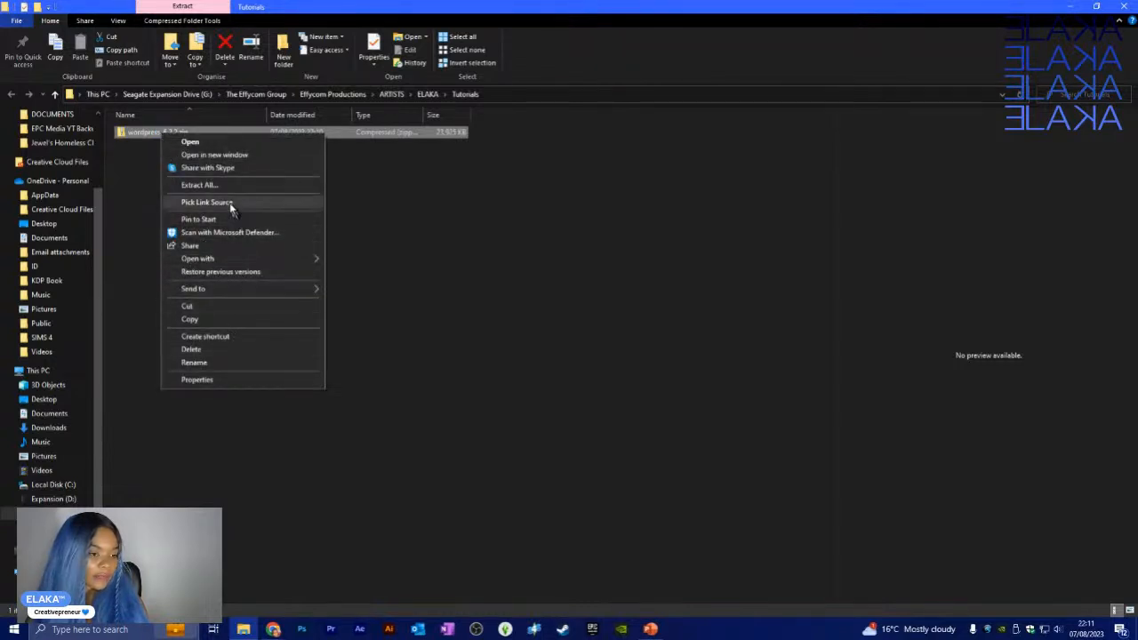
{"action": "left_click", "coordinate": [126, 152]}
{"action": "left_click", "coordinate": [146, 132]}
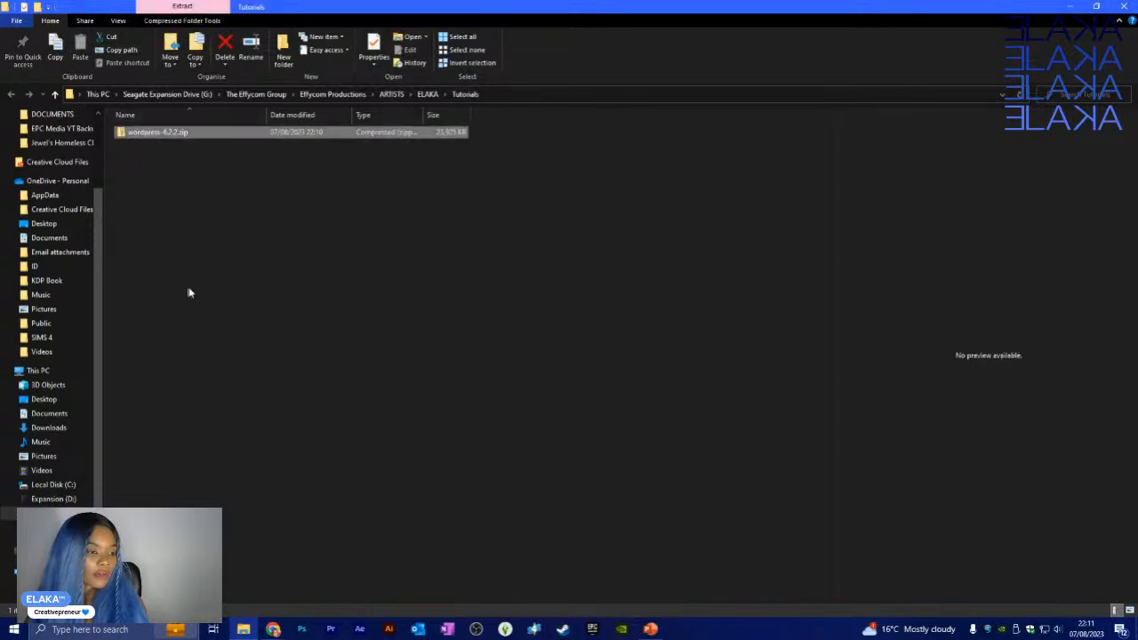
{"action": "left_click", "coordinate": [197, 25]}
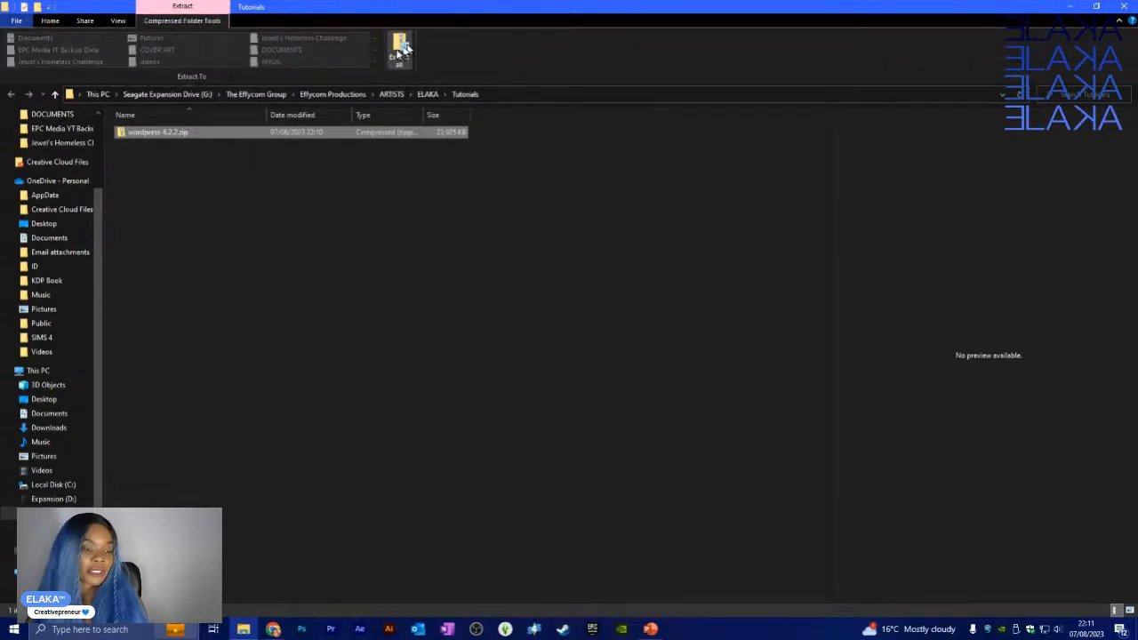
{"action": "left_click", "coordinate": [50, 20]}
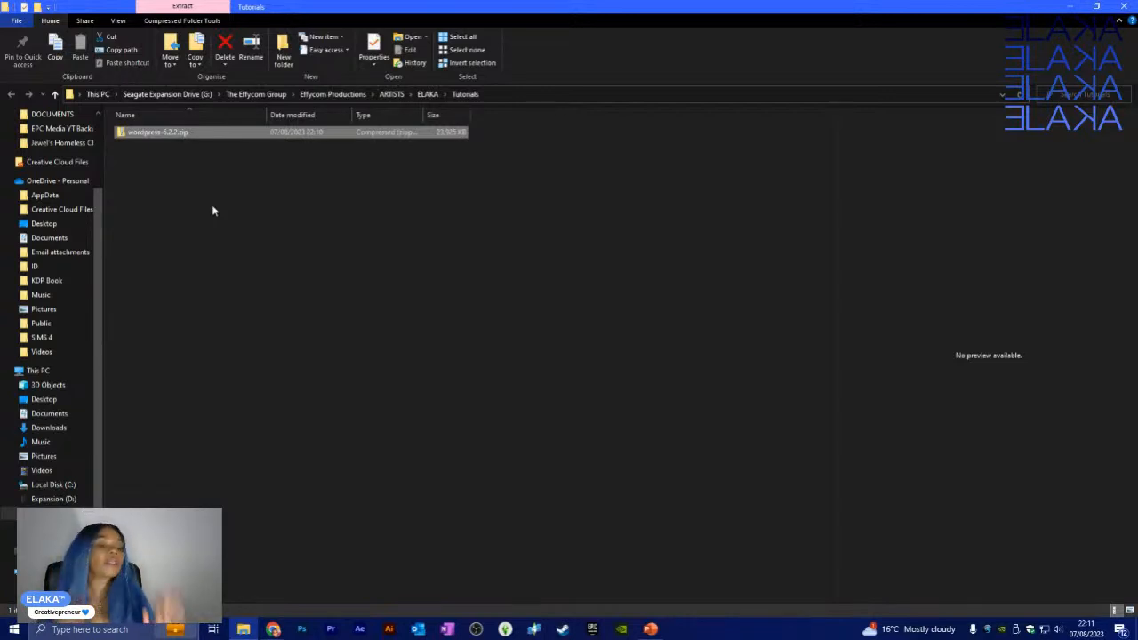
{"action": "right_click", "coordinate": [135, 133]}
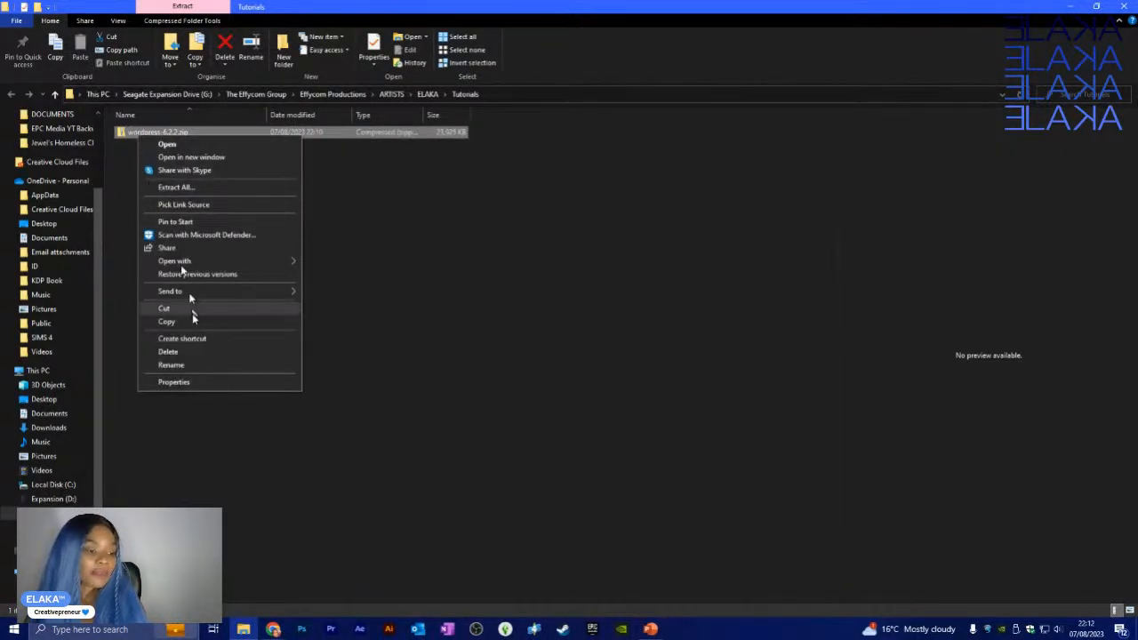
{"action": "left_click", "coordinate": [174, 187]}
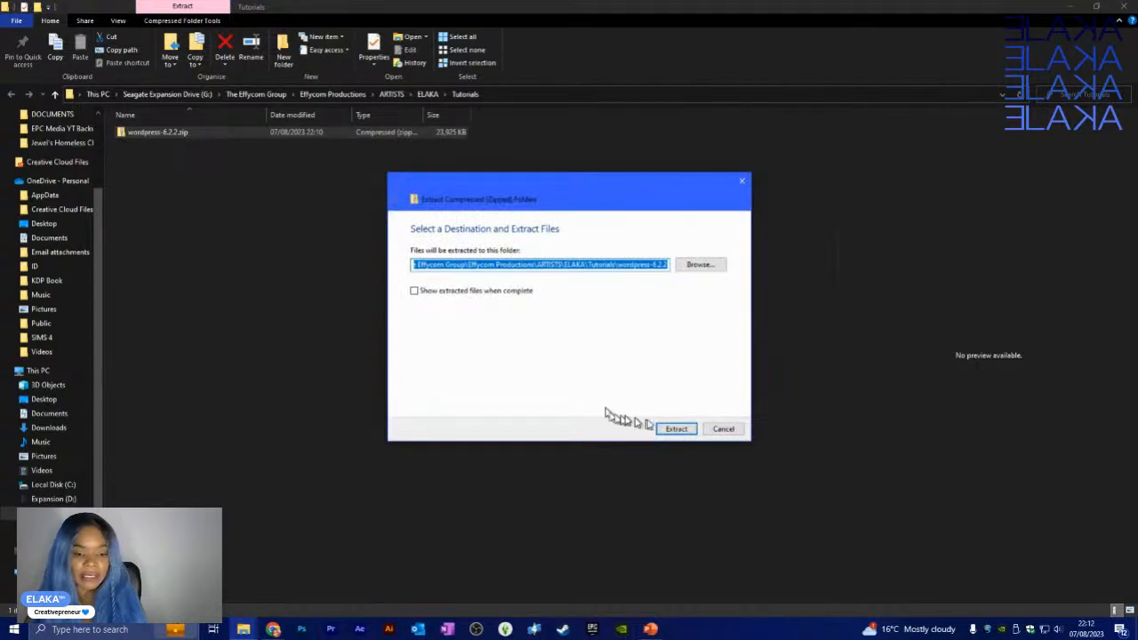
{"action": "left_click", "coordinate": [670, 430]}
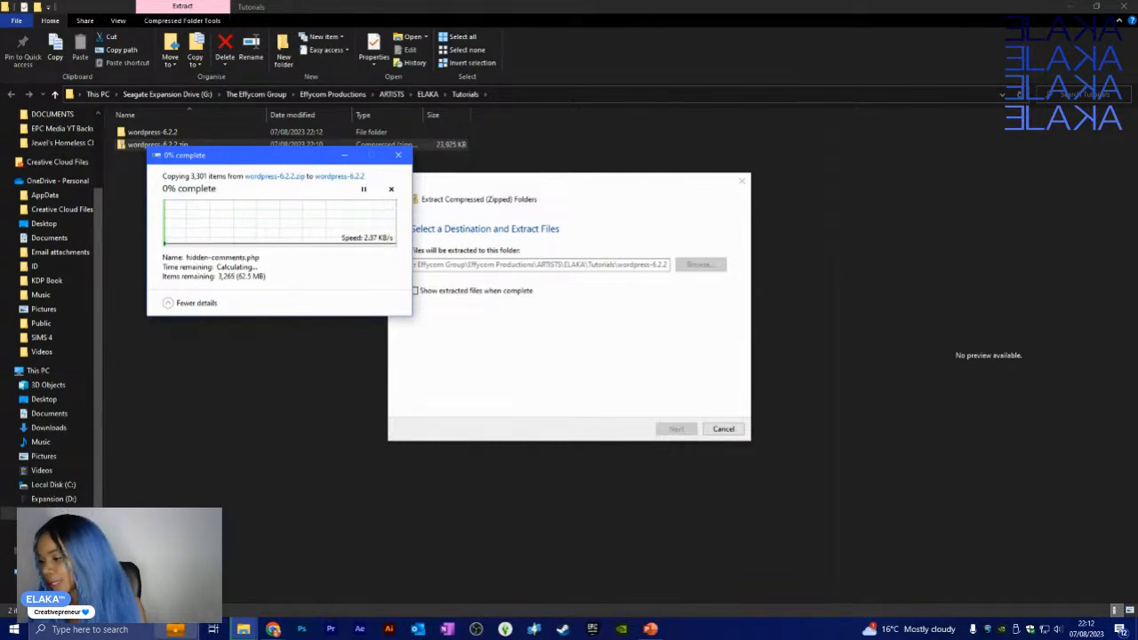
- Extract the zip into the wordpress-6.2.2 folder, then return to Chrome's WordPress download page
{"action": "left_click", "coordinate": [274, 630]}
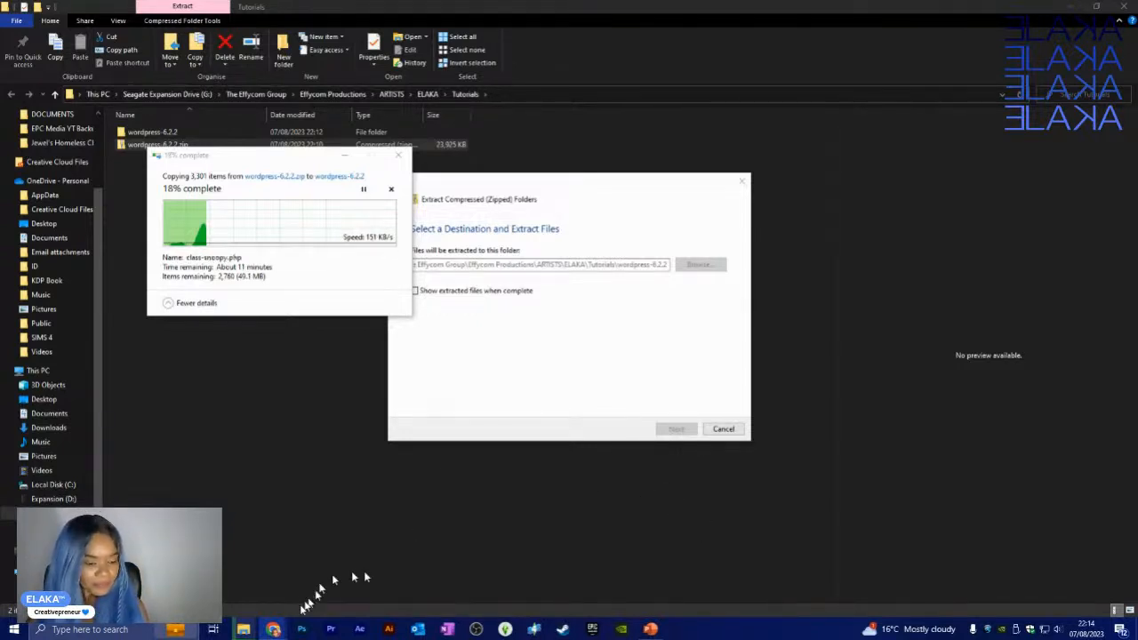
{"action": "left_click", "coordinate": [273, 629]}
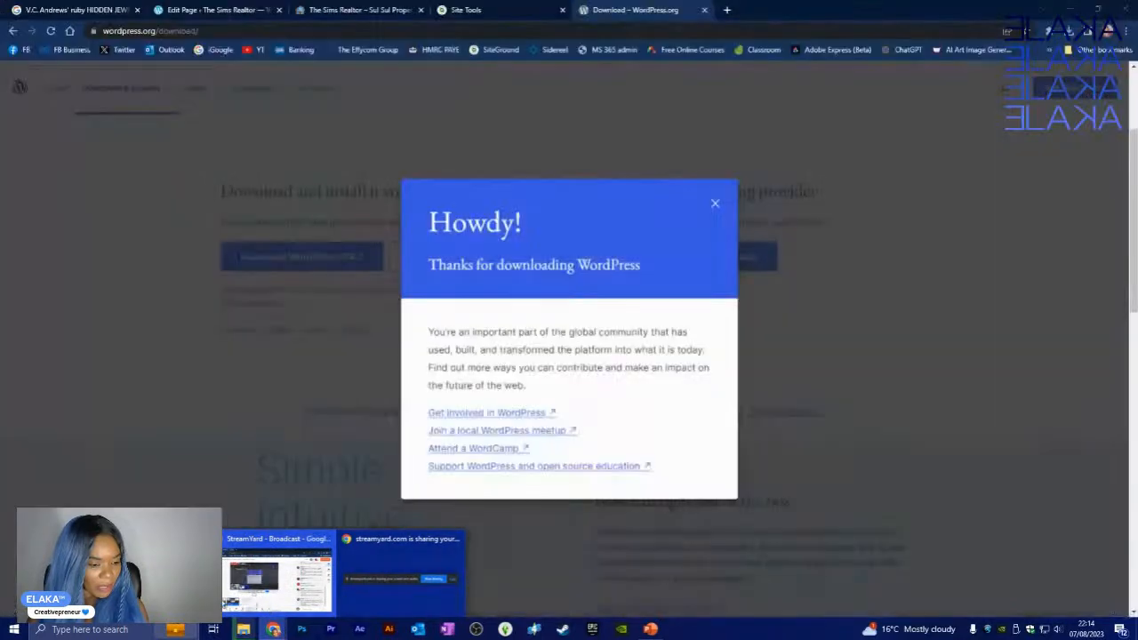
- Dismiss the 'Howdy!' thank-you popup and close the Download – WordPress.org tab
{"action": "left_click", "coordinate": [717, 205]}
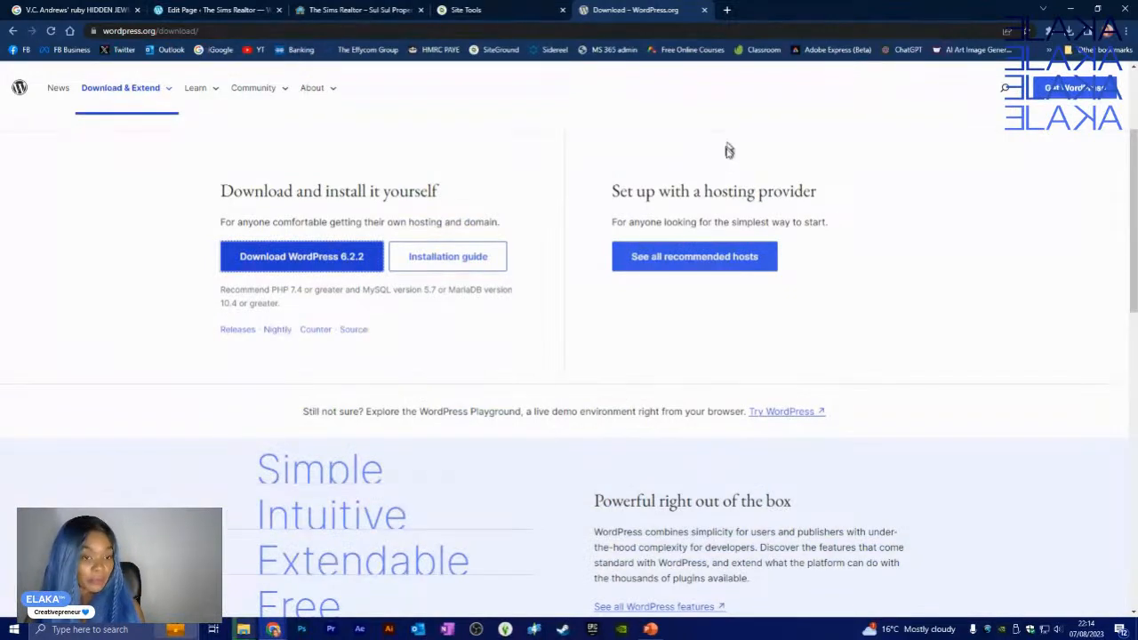
{"action": "left_click", "coordinate": [705, 11]}
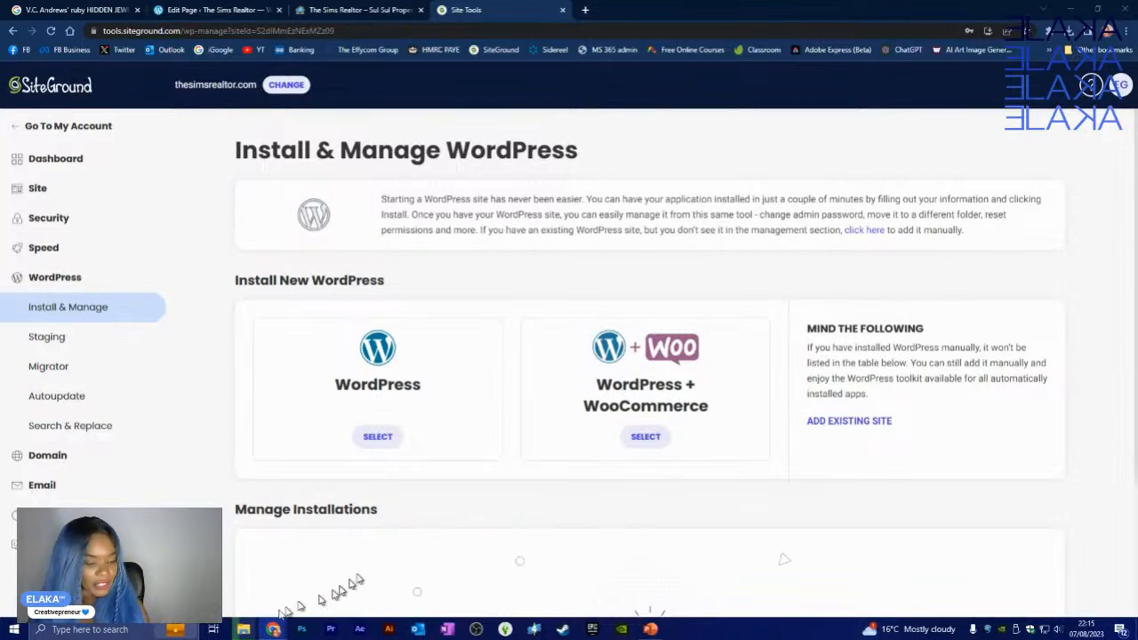
{"action": "mouse_move", "coordinate": [242, 629]}
{"action": "mouse_move", "coordinate": [331, 589]}
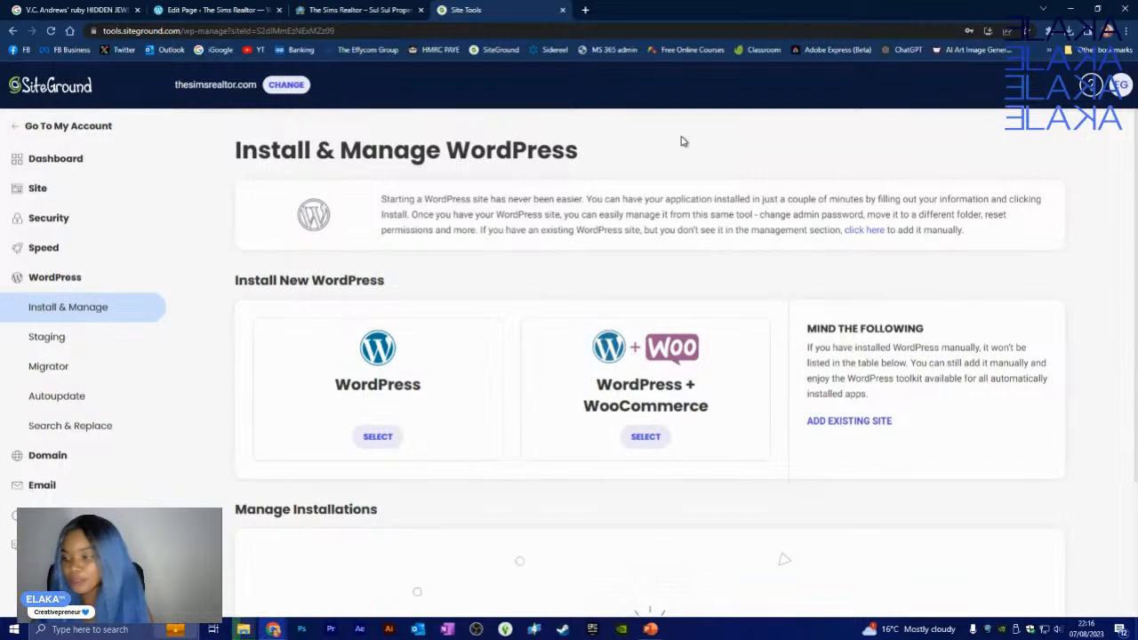
{"action": "left_click", "coordinate": [585, 10]}
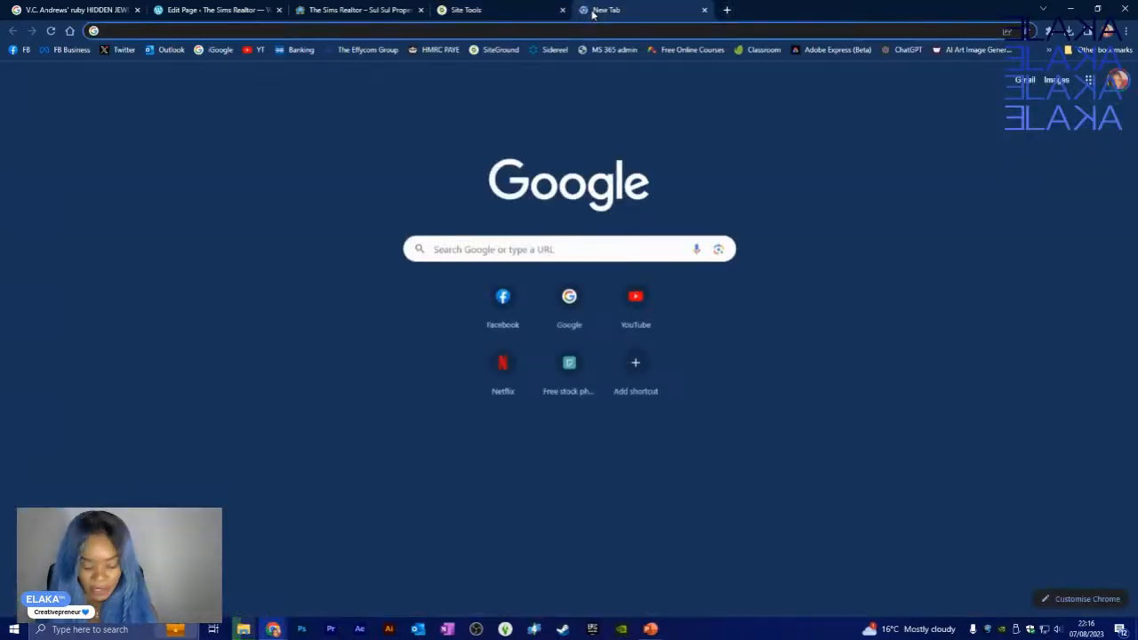
- Go to tgzmag.com by entering tgz in the new tab's address bar
{"action": "type", "text": "tgzmag.com"}
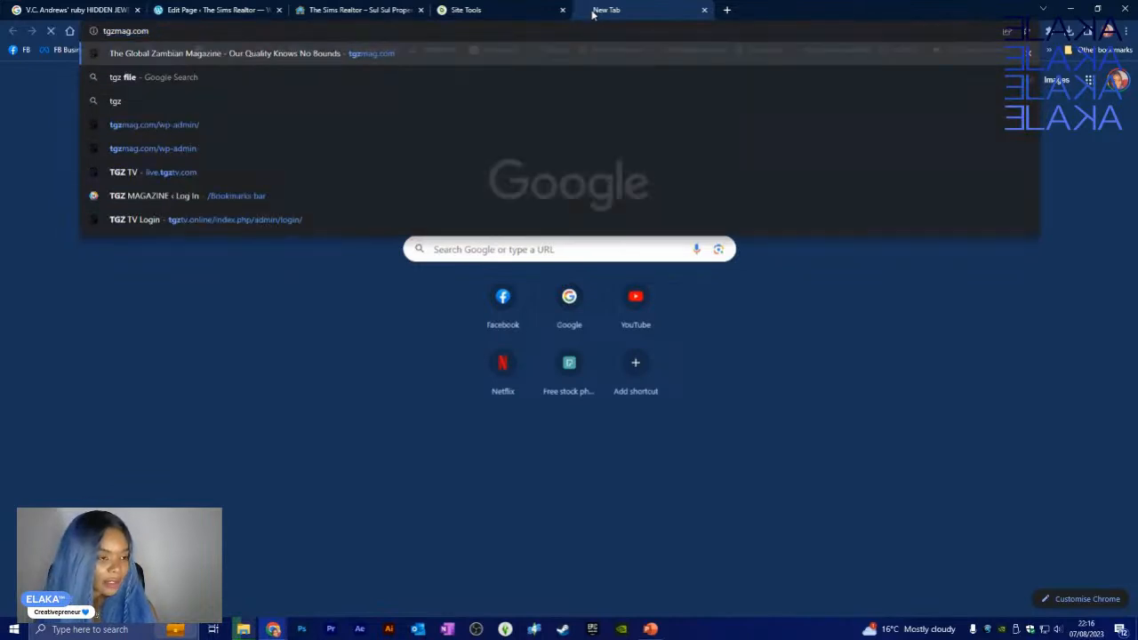
{"action": "key", "text": "Return"}
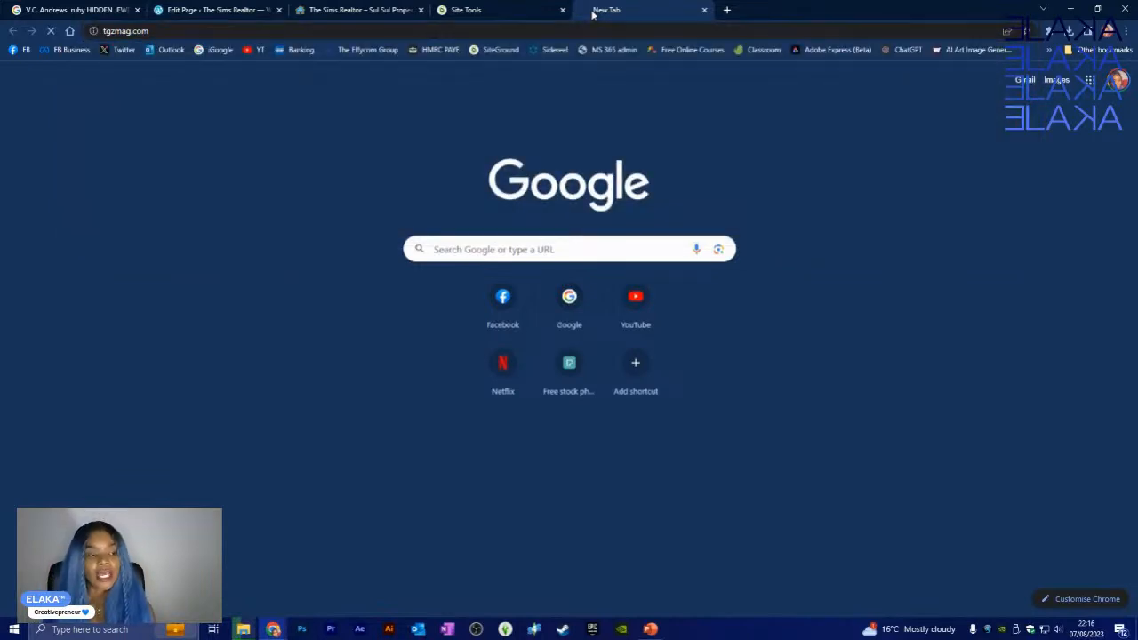
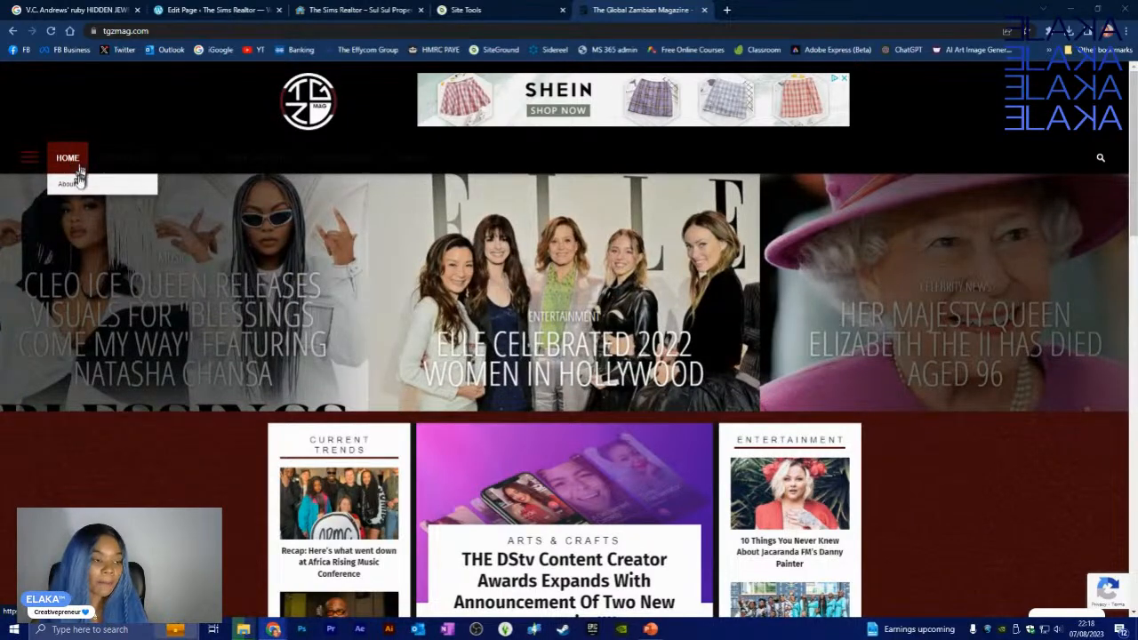
- Look over The Global Zambian Magazine homepage, then open About from the HOME menu
{"action": "mouse_move", "coordinate": [98, 168]}
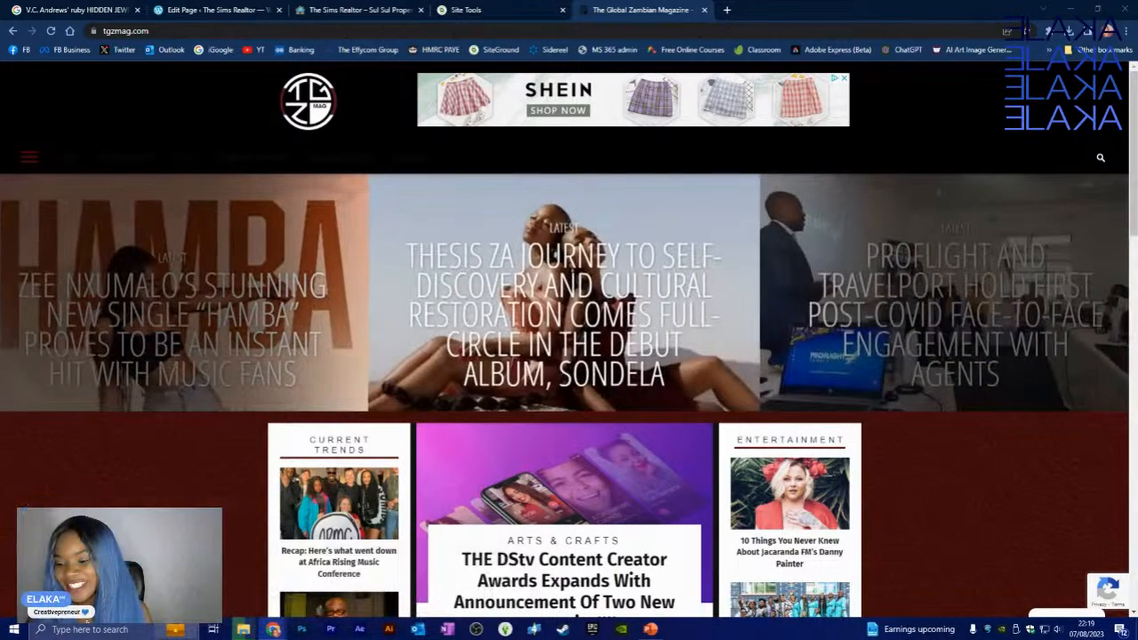
{"action": "mouse_move", "coordinate": [262, 157]}
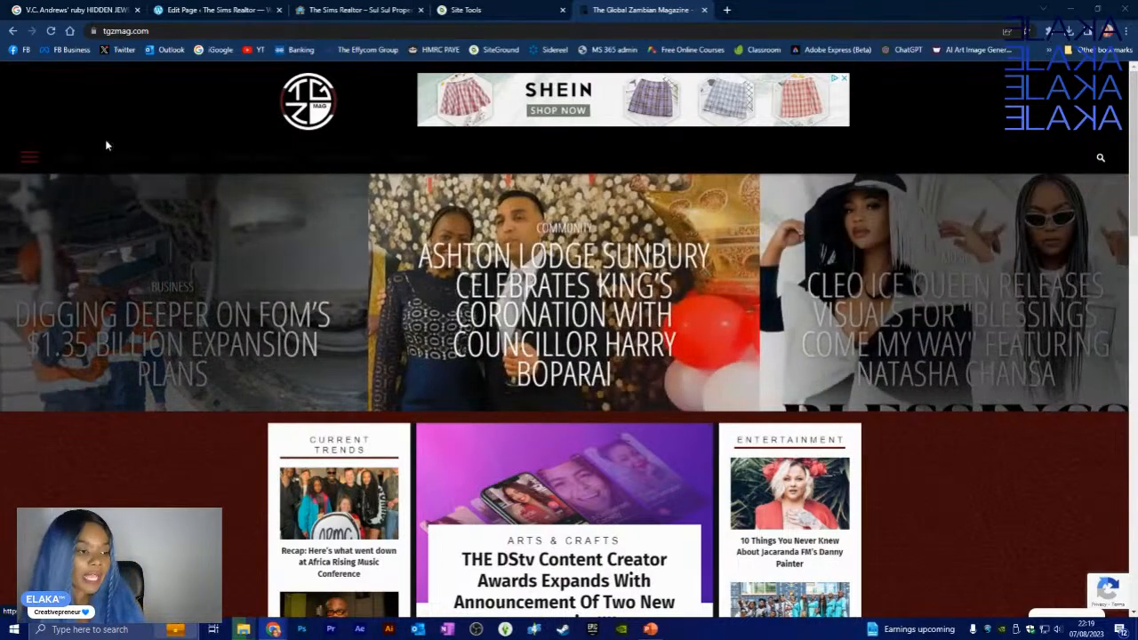
{"action": "mouse_move", "coordinate": [57, 162]}
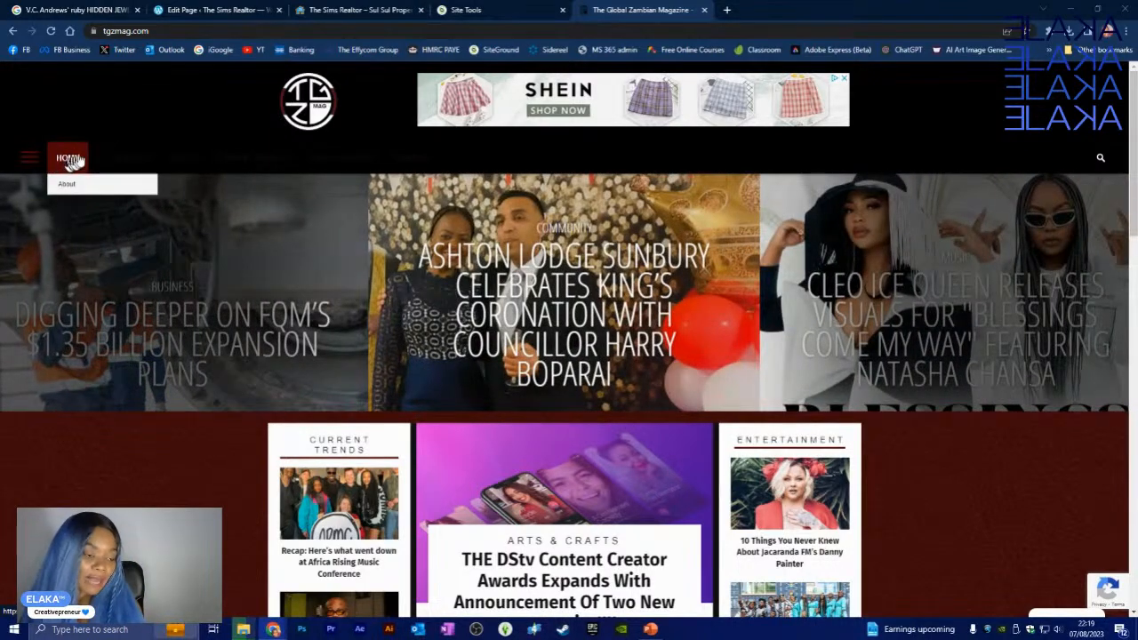
{"action": "scroll", "coordinate": [225, 389], "scroll_direction": "down", "scroll_amount": 6}
{"action": "scroll", "coordinate": [223, 384], "scroll_direction": "down", "scroll_amount": 8}
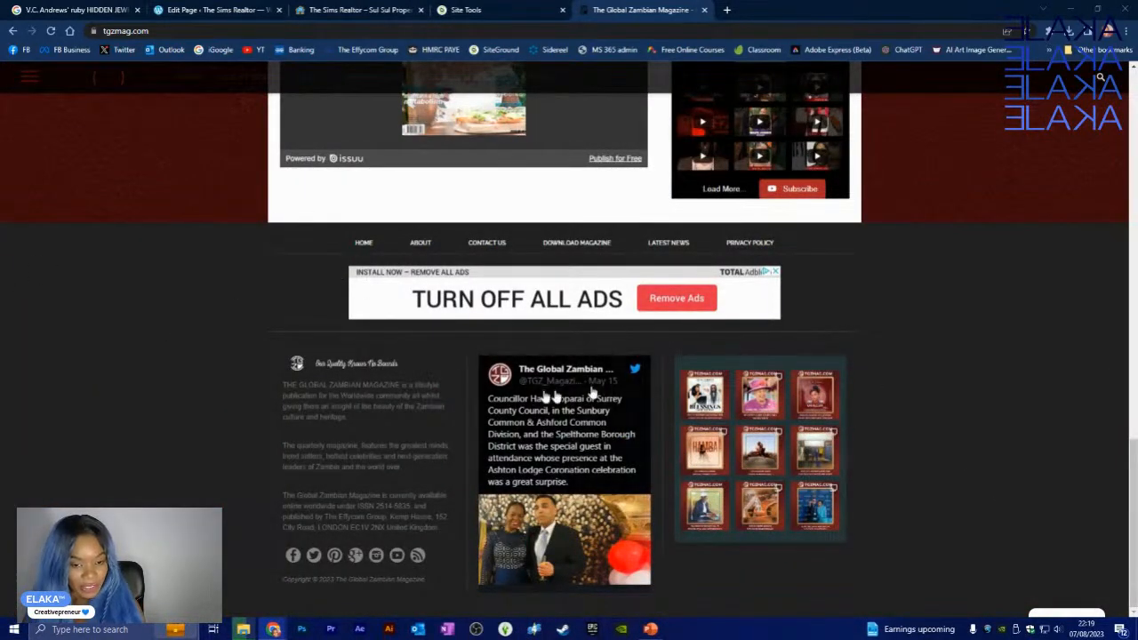
{"action": "scroll", "coordinate": [764, 392], "scroll_direction": "up", "scroll_amount": 5}
{"action": "scroll", "coordinate": [774, 396], "scroll_direction": "up", "scroll_amount": 10}
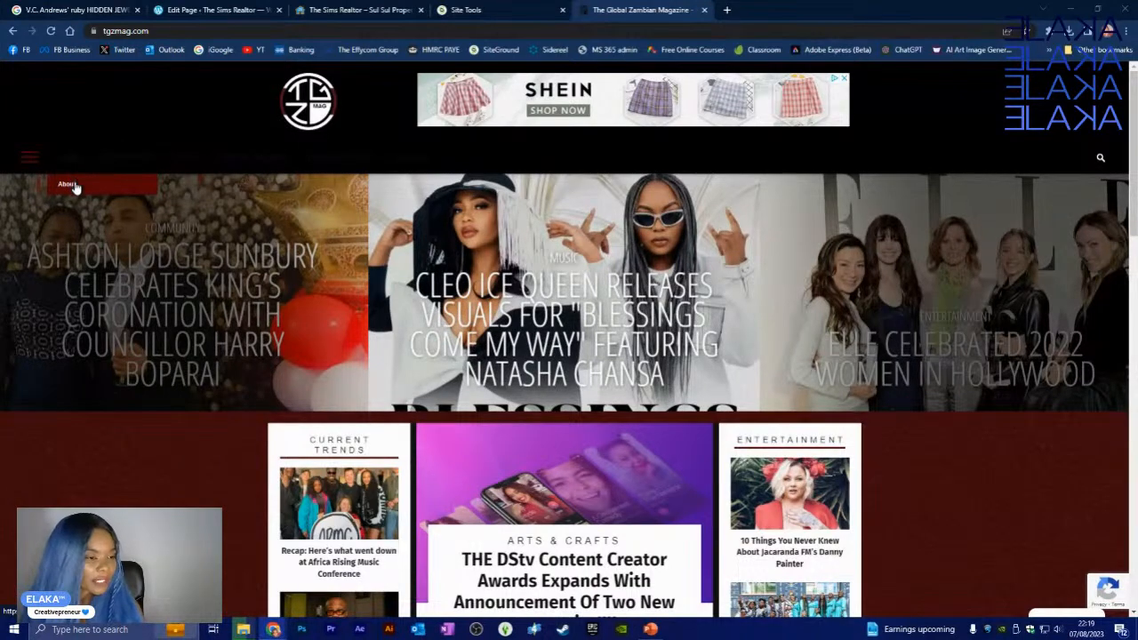
{"action": "left_click", "coordinate": [84, 188]}
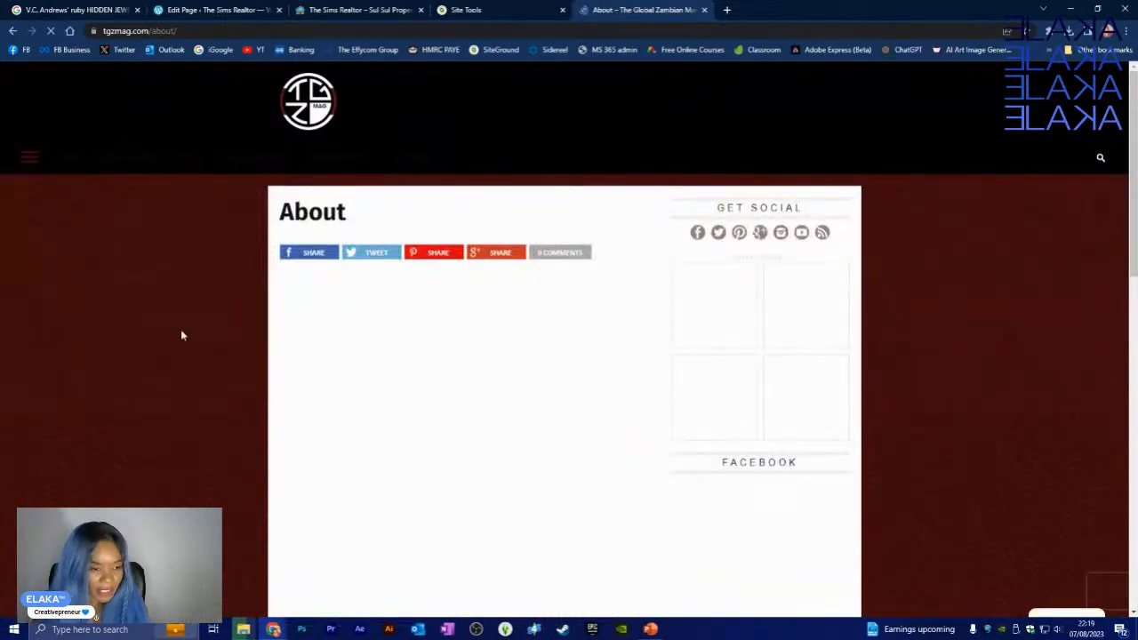
- Read through the About page, then go back to the homepage
{"action": "scroll", "coordinate": [181, 329], "scroll_direction": "down", "scroll_amount": 5}
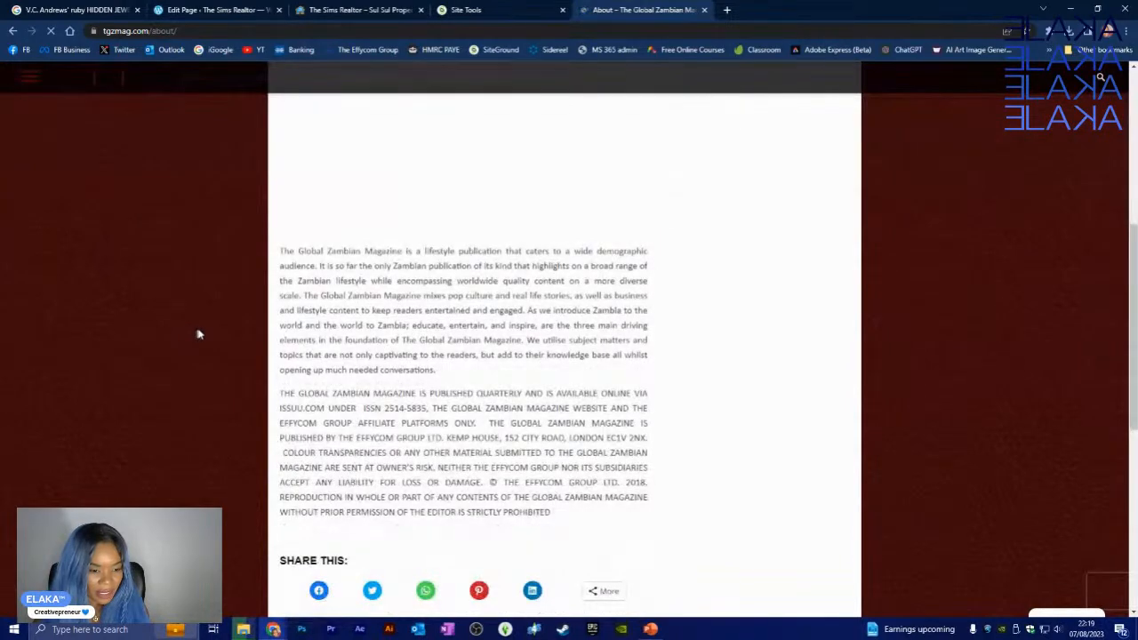
{"action": "scroll", "coordinate": [206, 335], "scroll_direction": "down", "scroll_amount": 4}
{"action": "scroll", "coordinate": [209, 333], "scroll_direction": "up", "scroll_amount": 6}
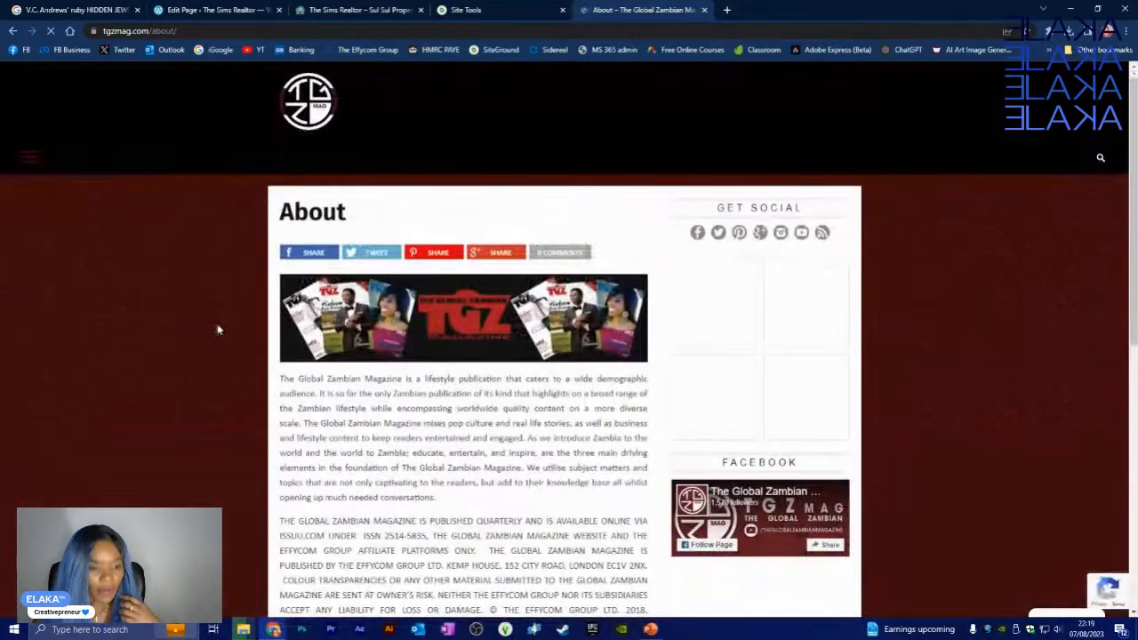
{"action": "scroll", "coordinate": [216, 330], "scroll_direction": "down", "scroll_amount": 5}
{"action": "scroll", "coordinate": [214, 329], "scroll_direction": "up", "scroll_amount": 6}
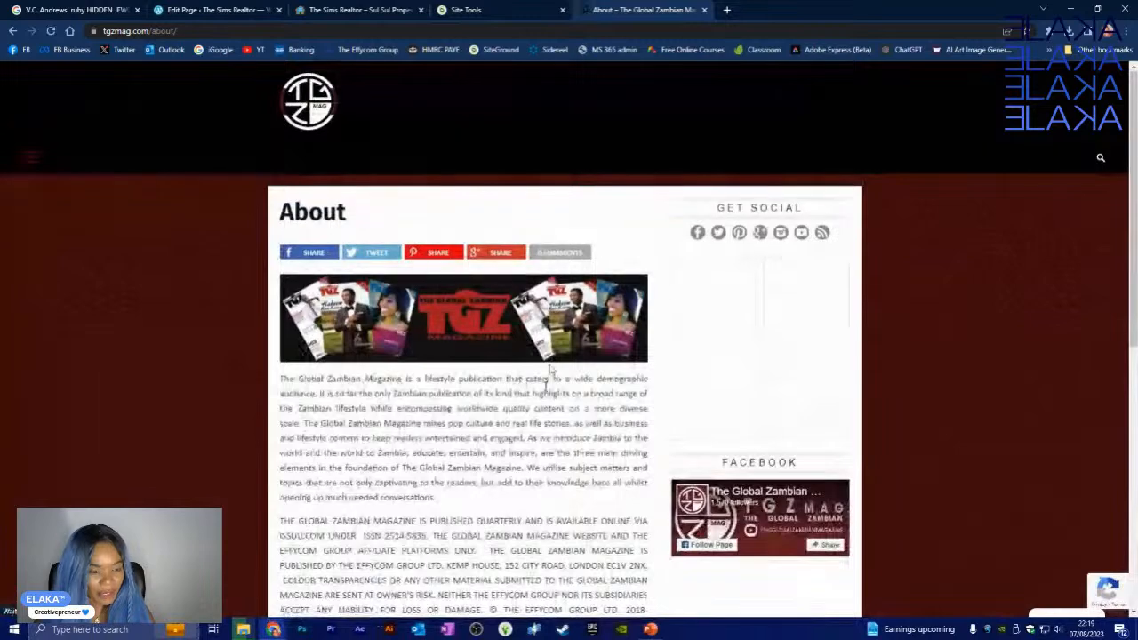
{"action": "left_click", "coordinate": [12, 31]}
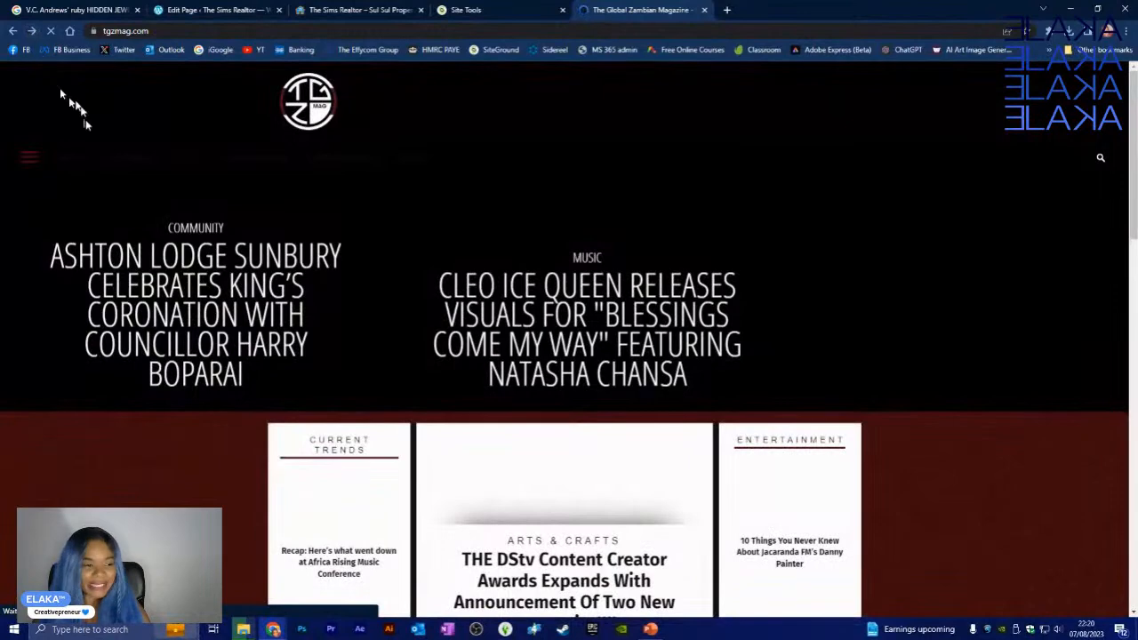
- Open the Download Magazine page from the LATEST NEWS menu
{"action": "mouse_move", "coordinate": [90, 158]}
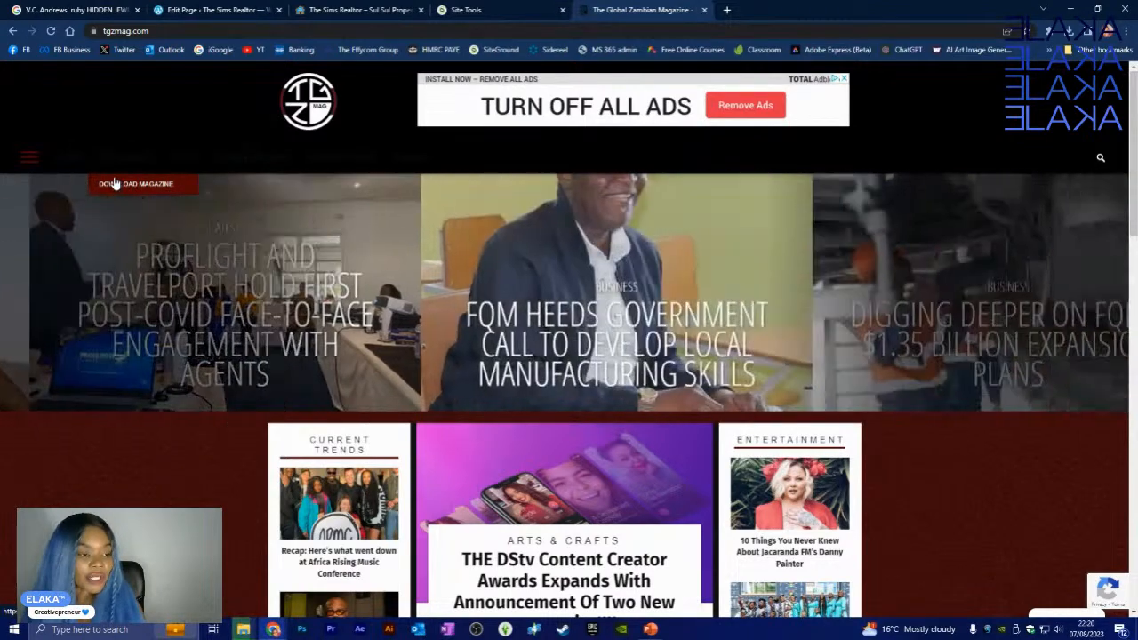
{"action": "left_click", "coordinate": [114, 184]}
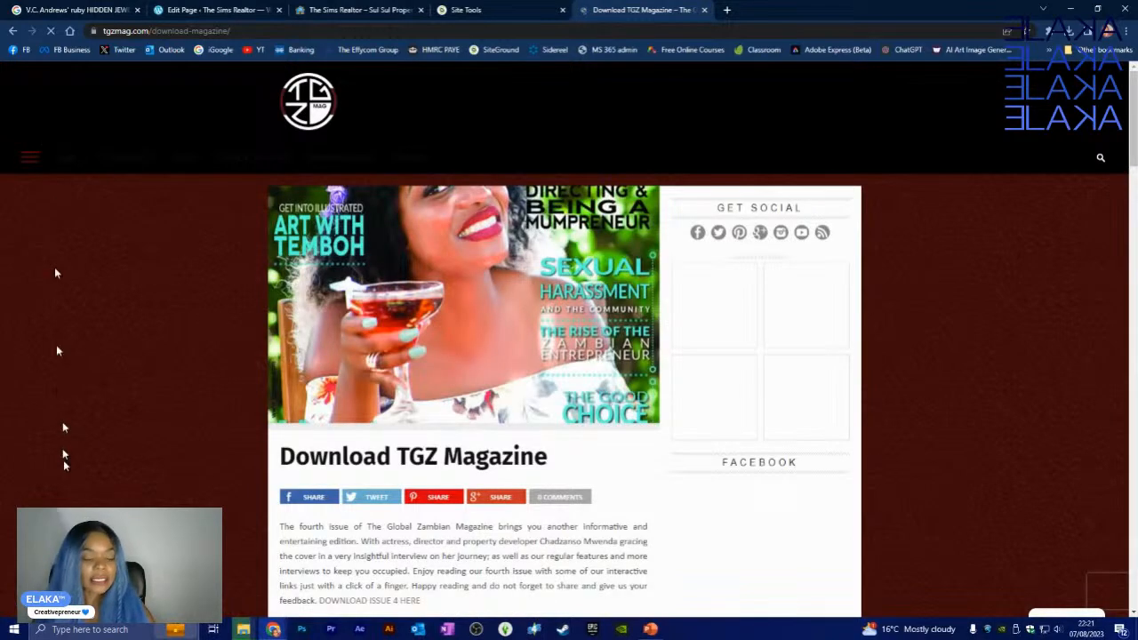
- Scroll down through the issues on the Download TGZ Magazine page
{"action": "scroll", "coordinate": [198, 360], "scroll_direction": "down", "scroll_amount": 4}
{"action": "scroll", "coordinate": [197, 356], "scroll_direction": "down", "scroll_amount": 5}
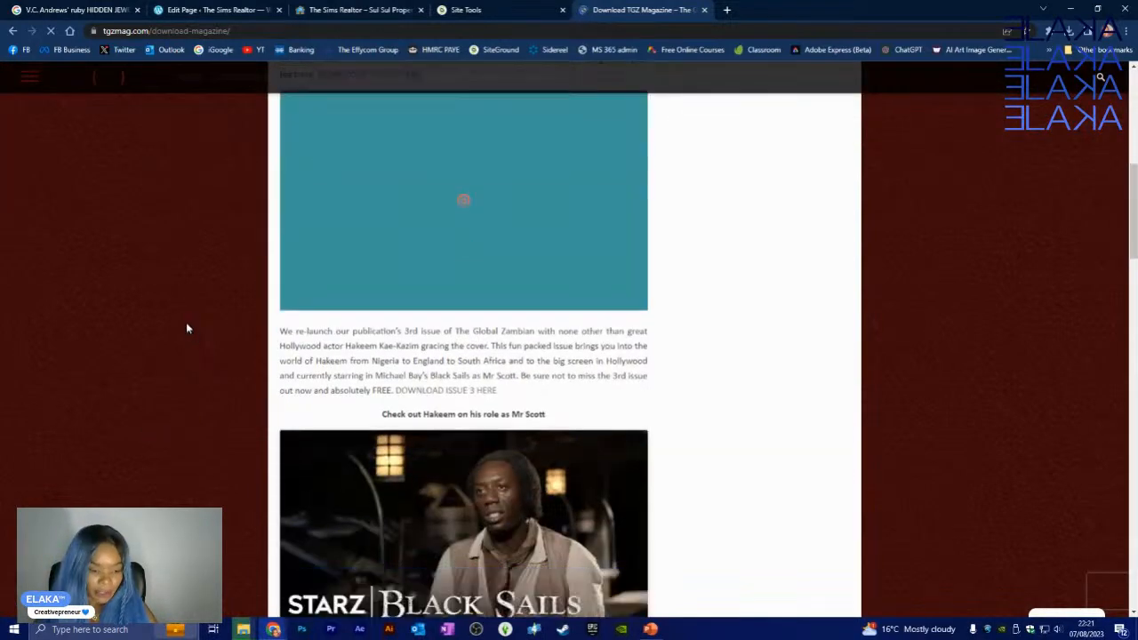
{"action": "scroll", "coordinate": [192, 311], "scroll_direction": "down", "scroll_amount": 6}
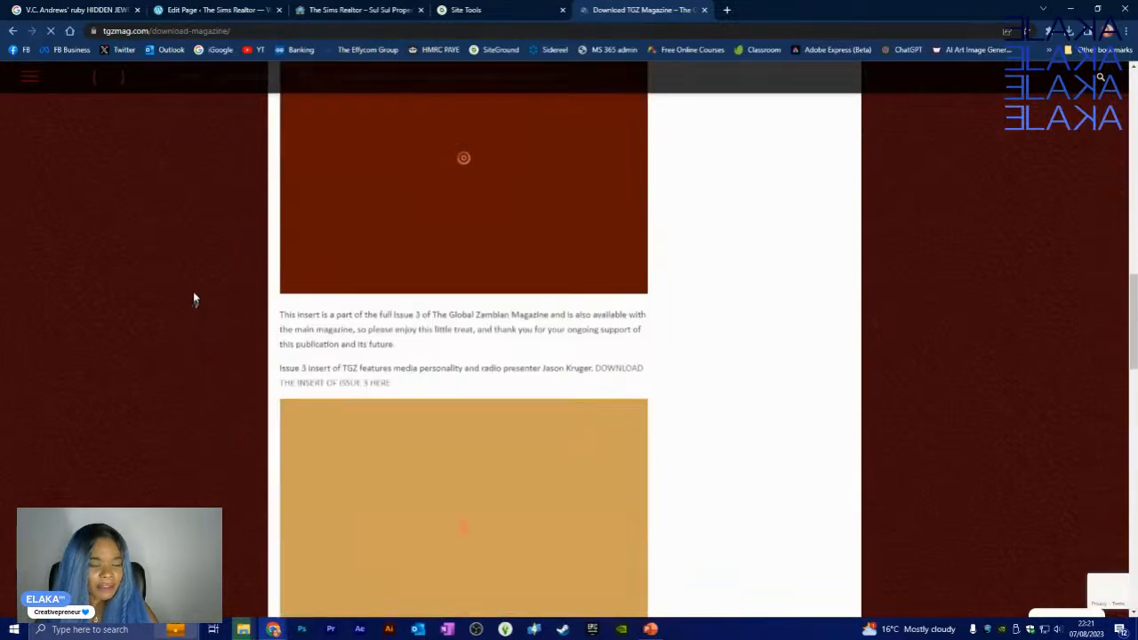
{"action": "scroll", "coordinate": [205, 307], "scroll_direction": "down", "scroll_amount": 3}
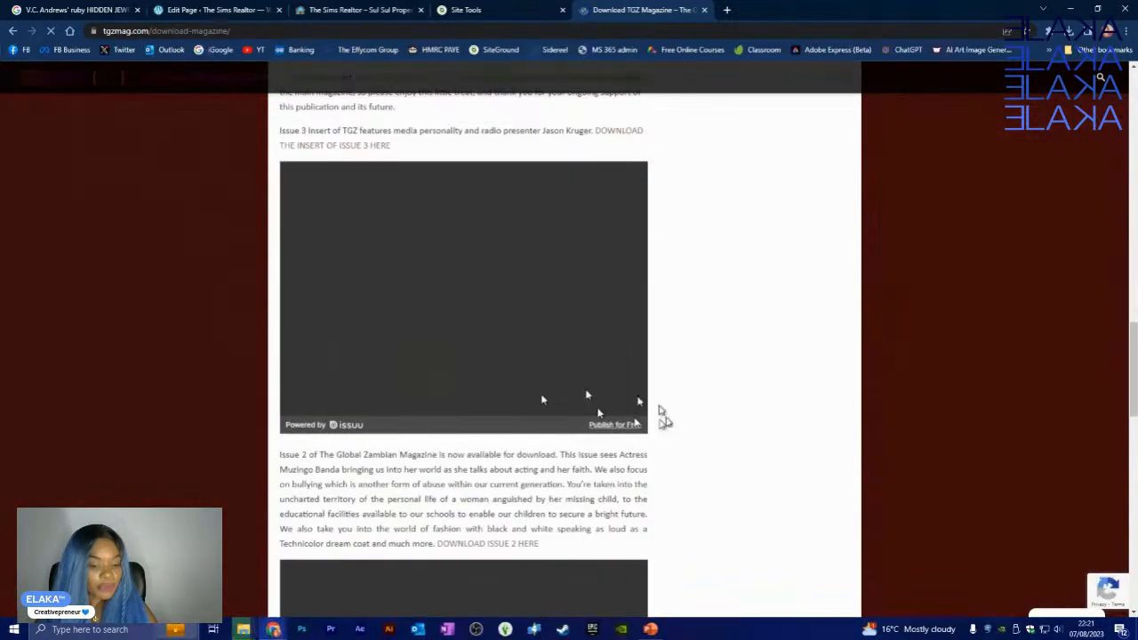
{"action": "scroll", "coordinate": [661, 415], "scroll_direction": "down", "scroll_amount": 1}
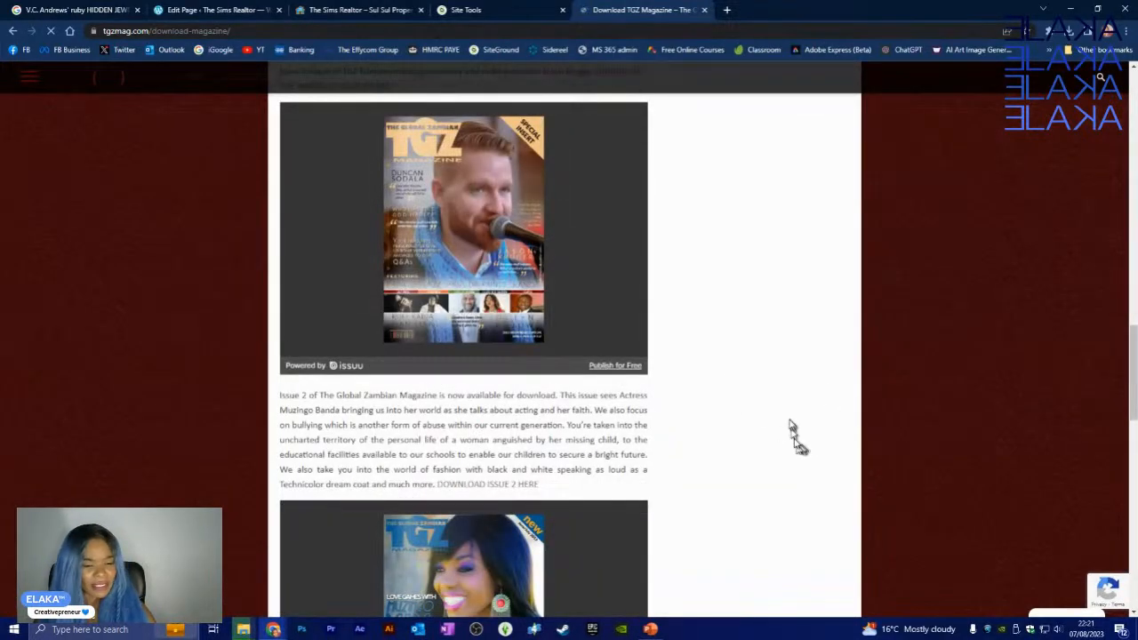
{"action": "scroll", "coordinate": [787, 436], "scroll_direction": "down", "scroll_amount": 4}
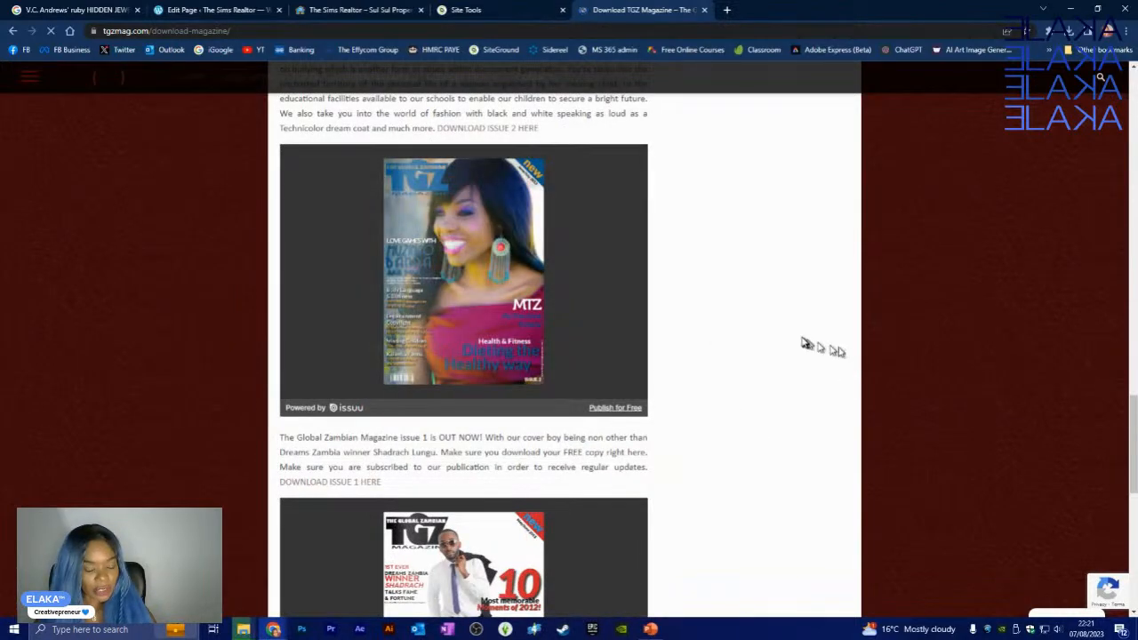
{"action": "scroll", "coordinate": [800, 336], "scroll_direction": "down", "scroll_amount": 2}
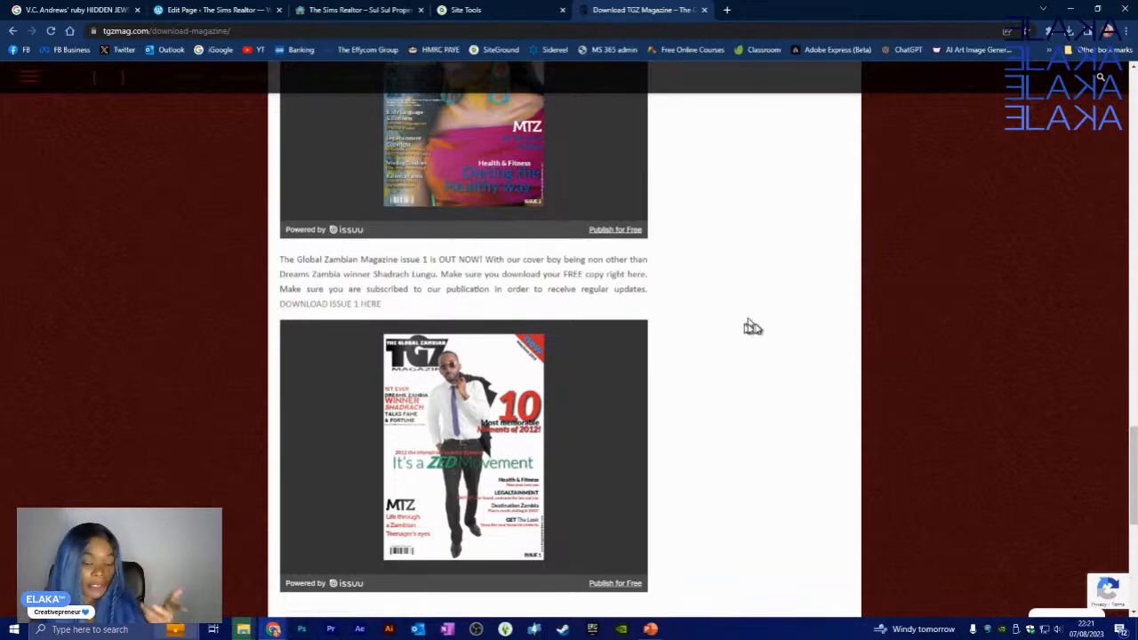
- Scroll back to the top of the page and head to the CURRENT AFFAIRS section
{"action": "scroll", "coordinate": [764, 327], "scroll_direction": "up", "scroll_amount": 3}
{"action": "scroll", "coordinate": [765, 328], "scroll_direction": "up", "scroll_amount": 12}
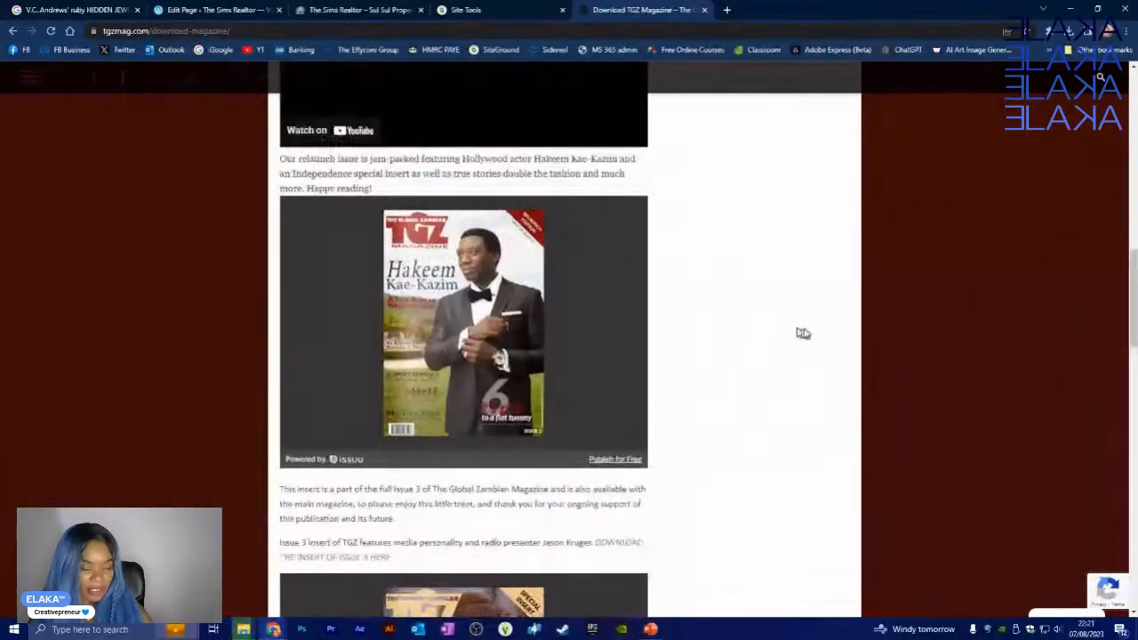
{"action": "scroll", "coordinate": [805, 336], "scroll_direction": "up", "scroll_amount": 6}
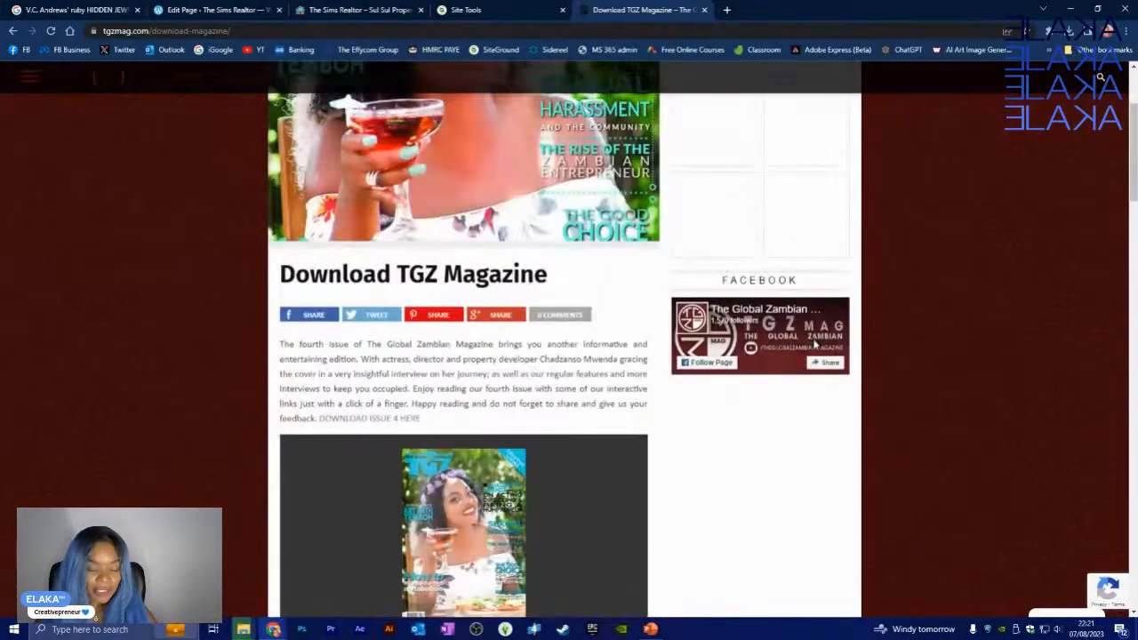
{"action": "scroll", "coordinate": [876, 296], "scroll_direction": "up", "scroll_amount": 2}
{"action": "mouse_move", "coordinate": [147, 158]}
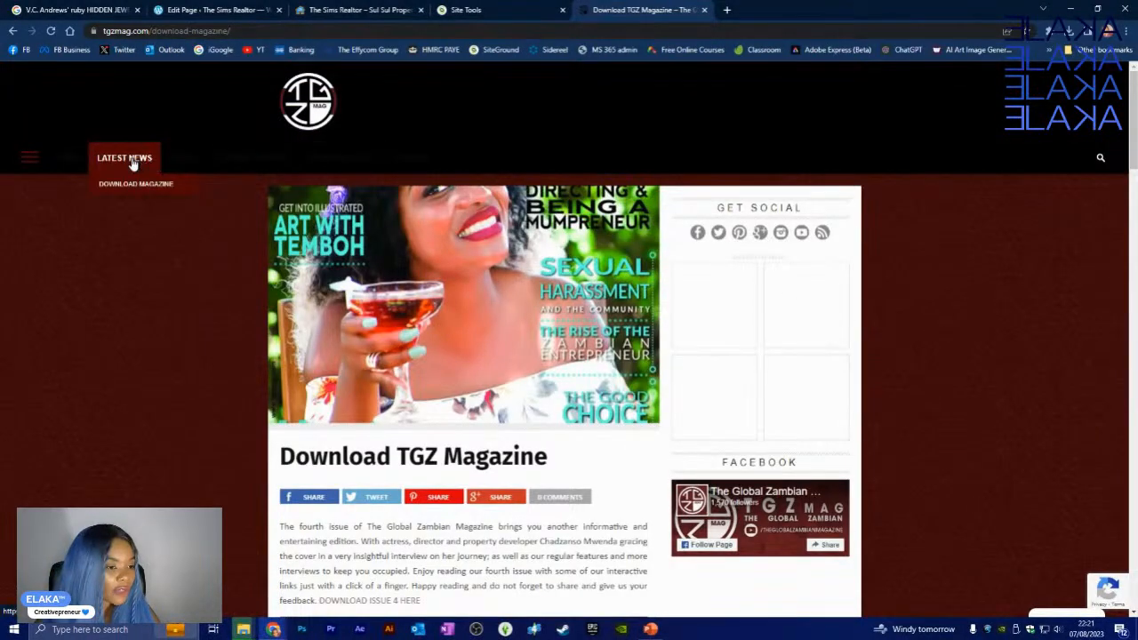
{"action": "mouse_move", "coordinate": [218, 163]}
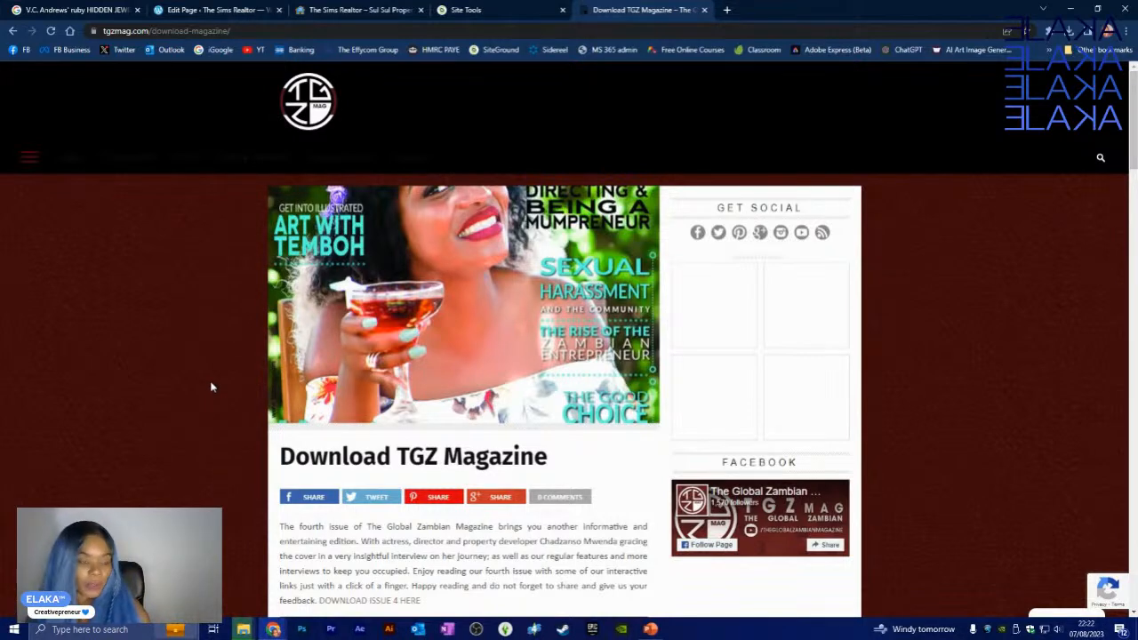
{"action": "mouse_move", "coordinate": [229, 159]}
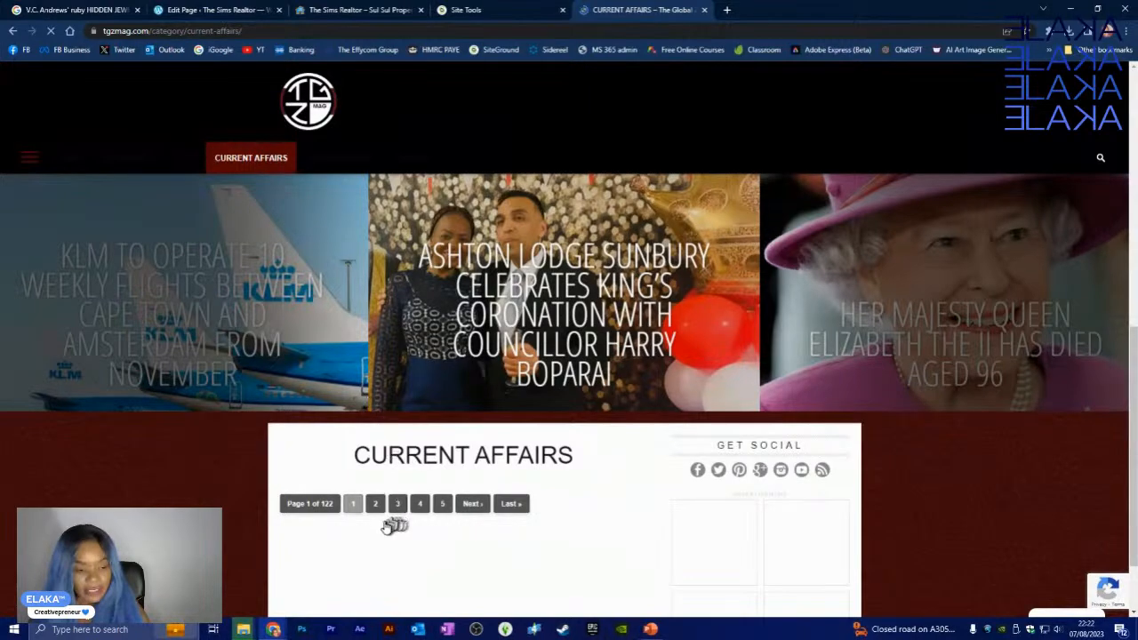
- Go to the second page of Current Affairs articles
{"action": "scroll", "coordinate": [378, 513], "scroll_direction": "down", "scroll_amount": 5}
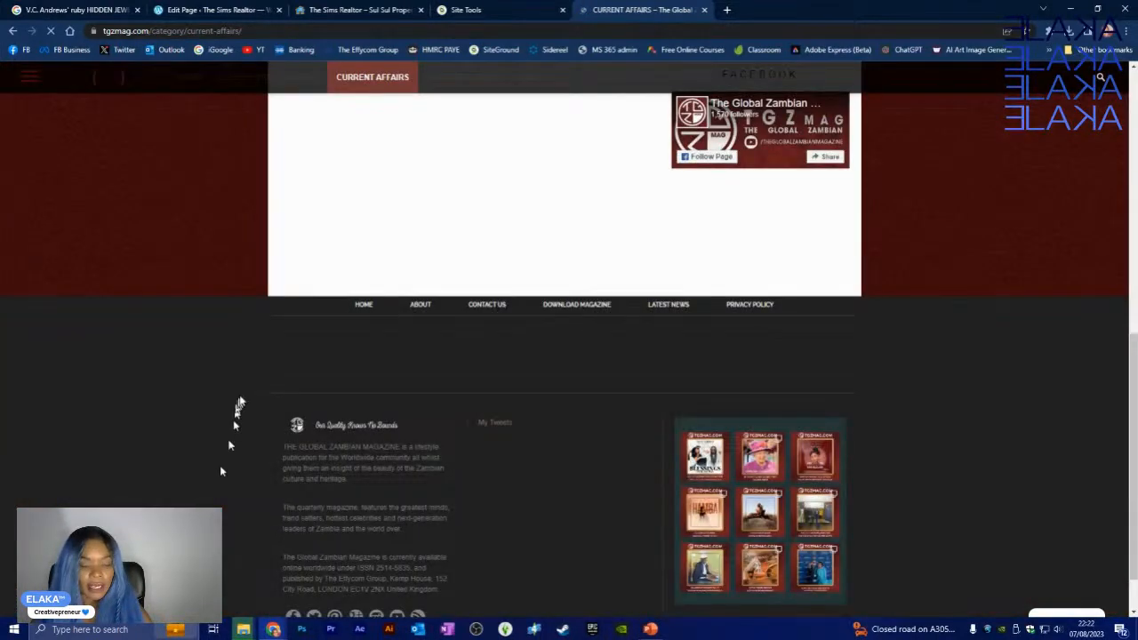
{"action": "scroll", "coordinate": [380, 516], "scroll_direction": "up", "scroll_amount": 5}
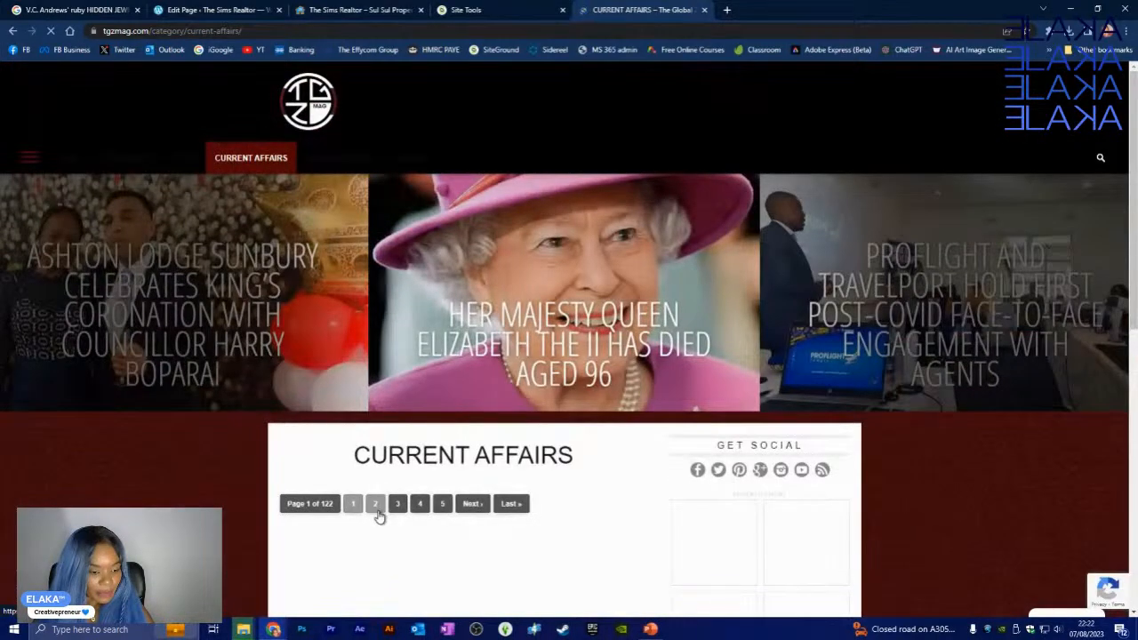
{"action": "left_click", "coordinate": [377, 504]}
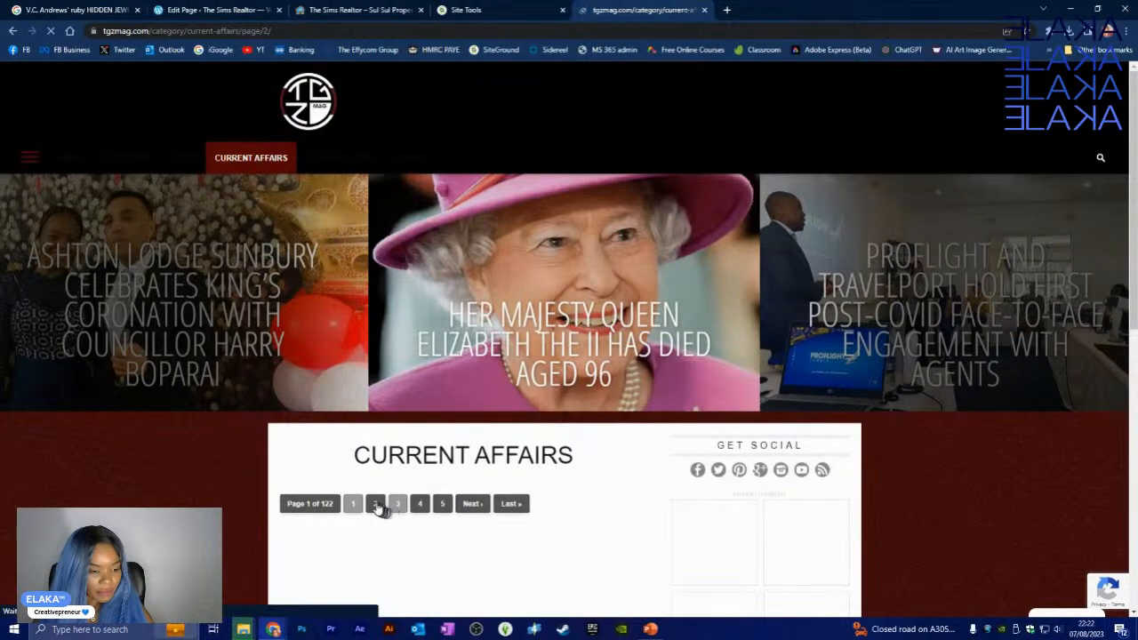
- Browse that page, then open the Tourism category under Current Affairs
{"action": "scroll", "coordinate": [186, 457], "scroll_direction": "down", "scroll_amount": 4}
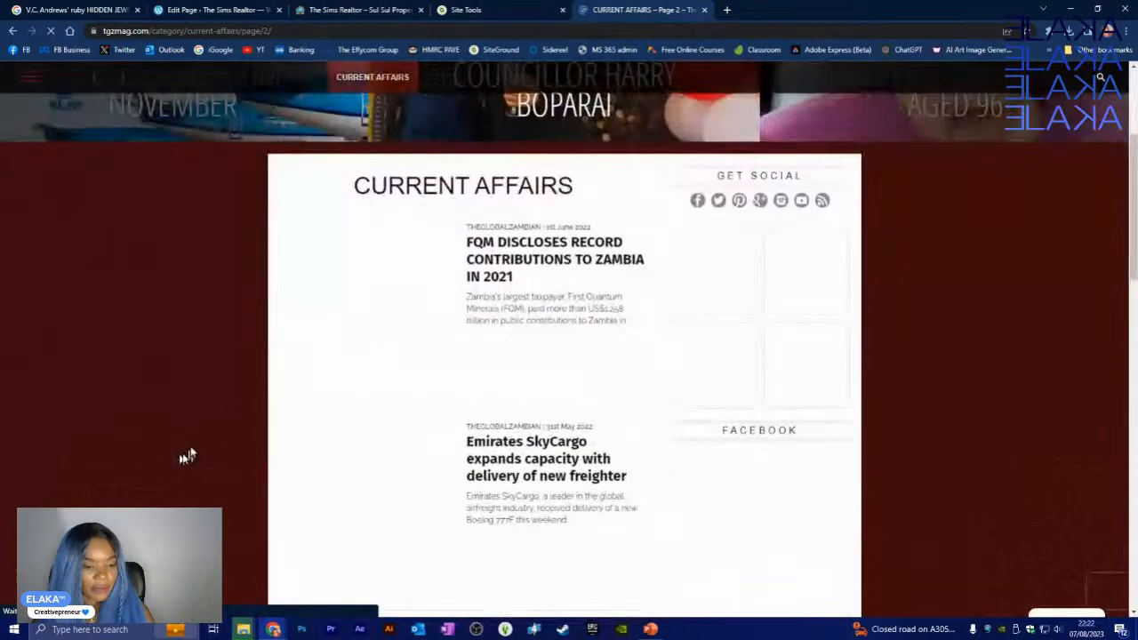
{"action": "scroll", "coordinate": [198, 428], "scroll_direction": "up", "scroll_amount": 4}
{"action": "scroll", "coordinate": [201, 409], "scroll_direction": "down", "scroll_amount": 3}
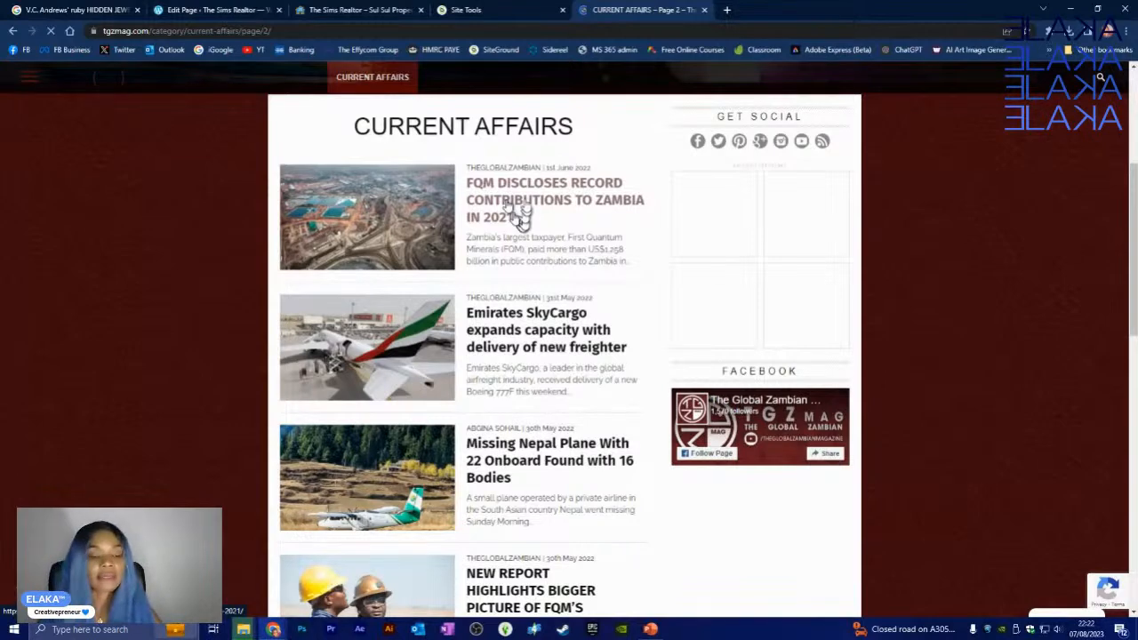
{"action": "scroll", "coordinate": [460, 340], "scroll_direction": "down", "scroll_amount": 3}
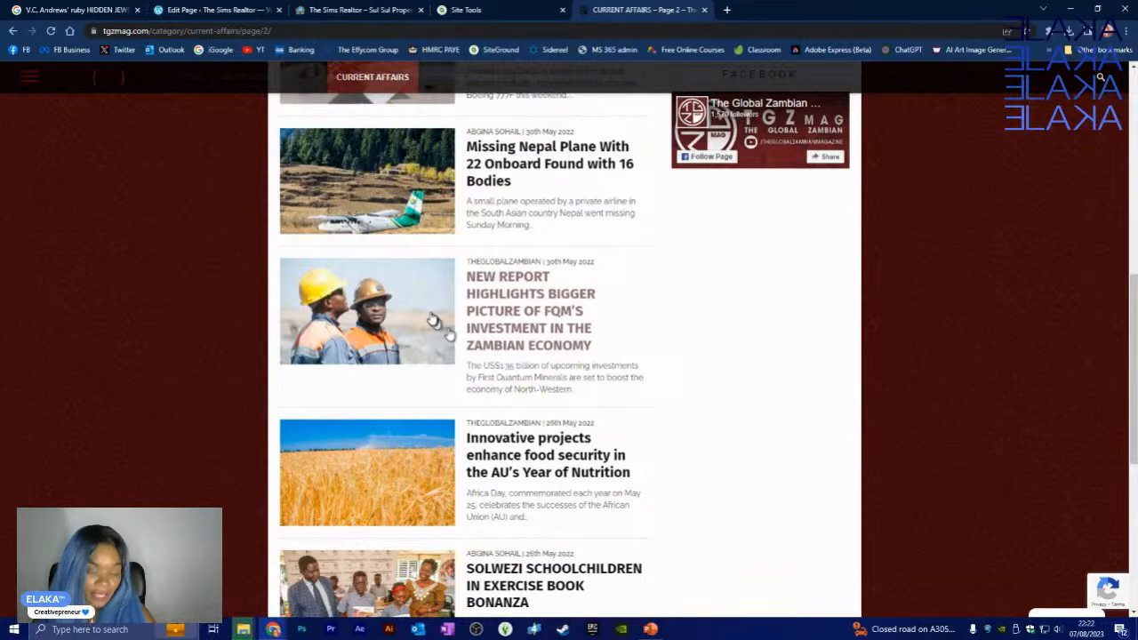
{"action": "scroll", "coordinate": [433, 320], "scroll_direction": "up", "scroll_amount": 7}
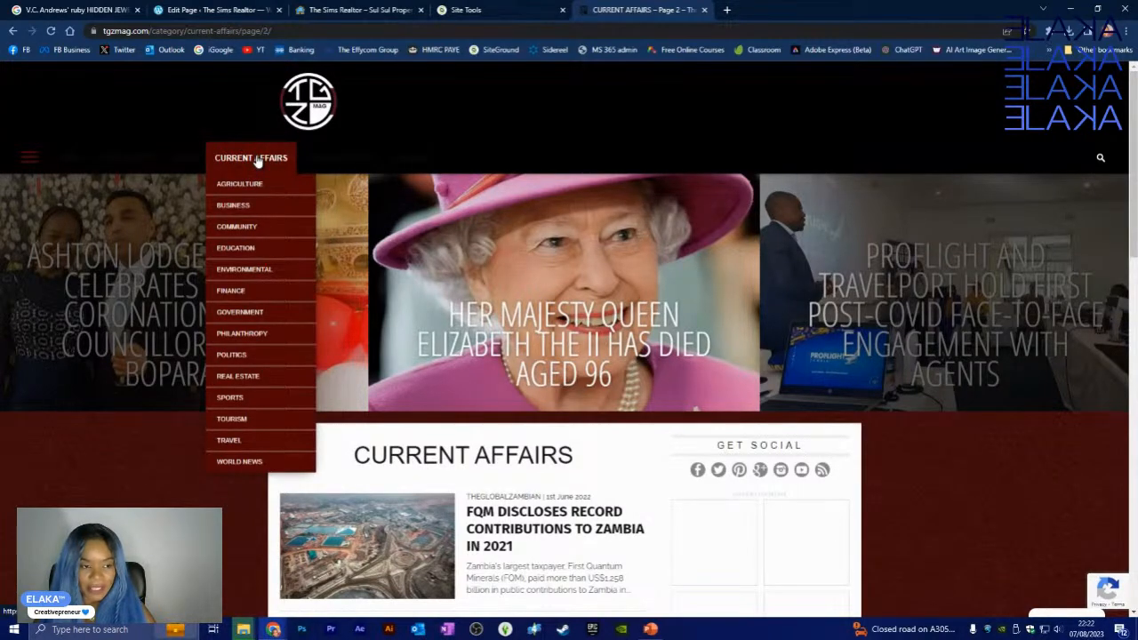
{"action": "mouse_move", "coordinate": [304, 156]}
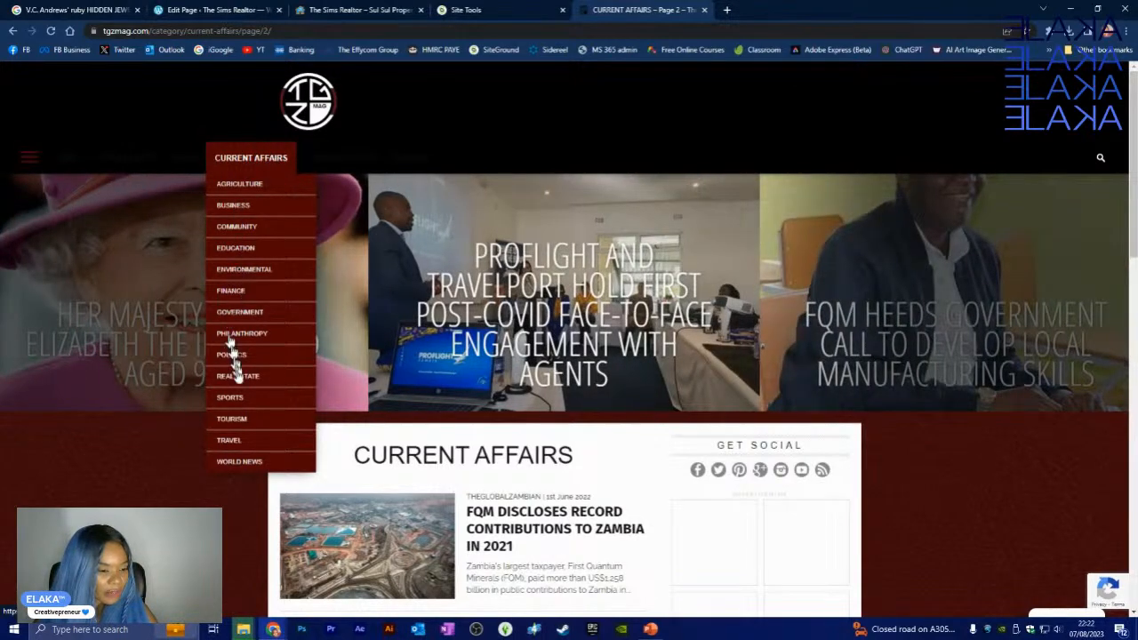
{"action": "left_click", "coordinate": [233, 420]}
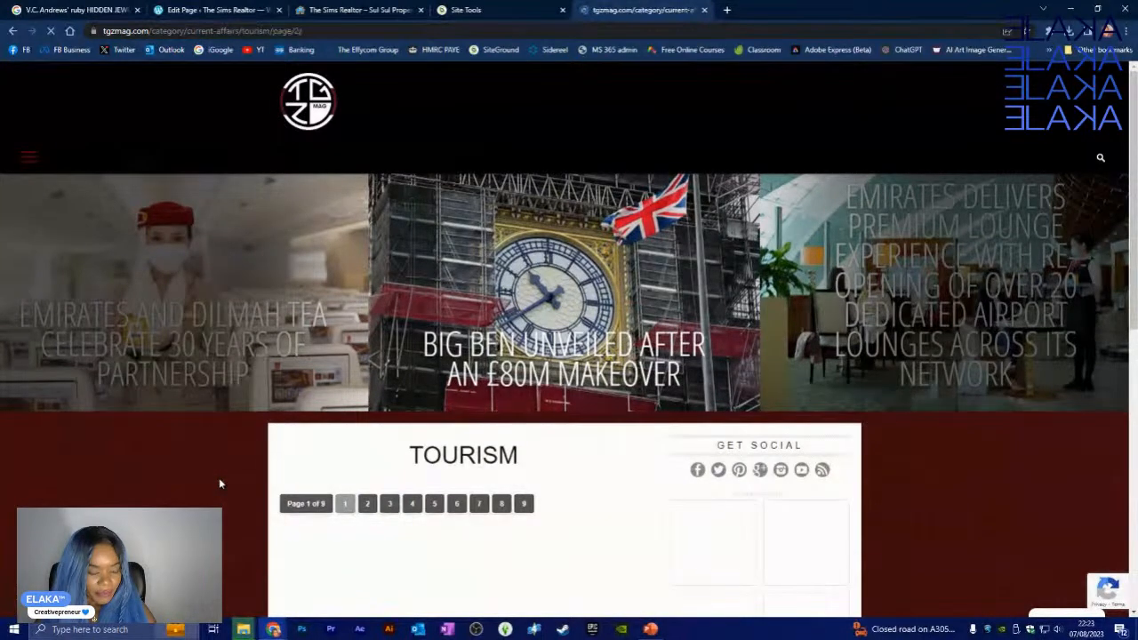
- Scroll through the Tourism article list
{"action": "scroll", "coordinate": [219, 477], "scroll_direction": "down", "scroll_amount": 4}
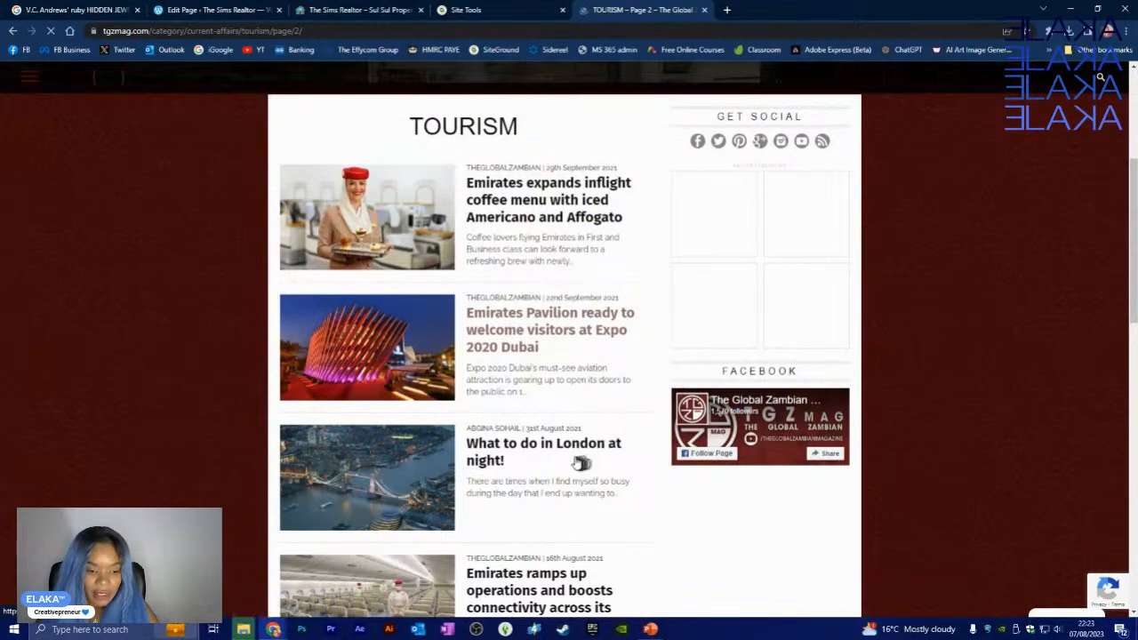
{"action": "scroll", "coordinate": [561, 445], "scroll_direction": "down", "scroll_amount": 1}
{"action": "scroll", "coordinate": [638, 413], "scroll_direction": "down", "scroll_amount": 2}
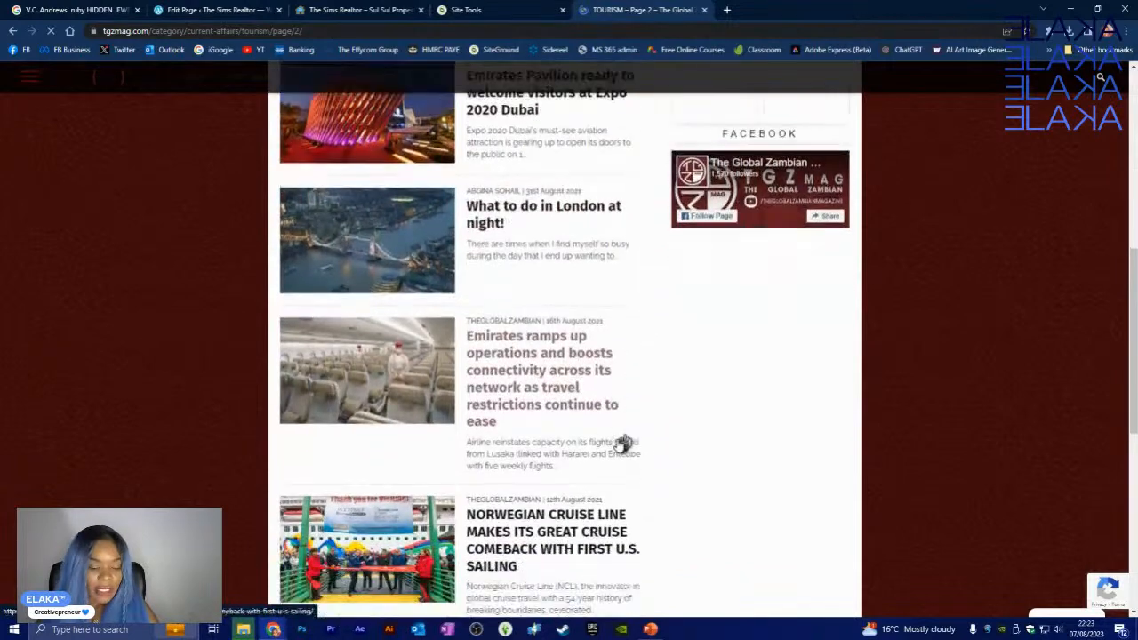
{"action": "scroll", "coordinate": [622, 444], "scroll_direction": "down", "scroll_amount": 2}
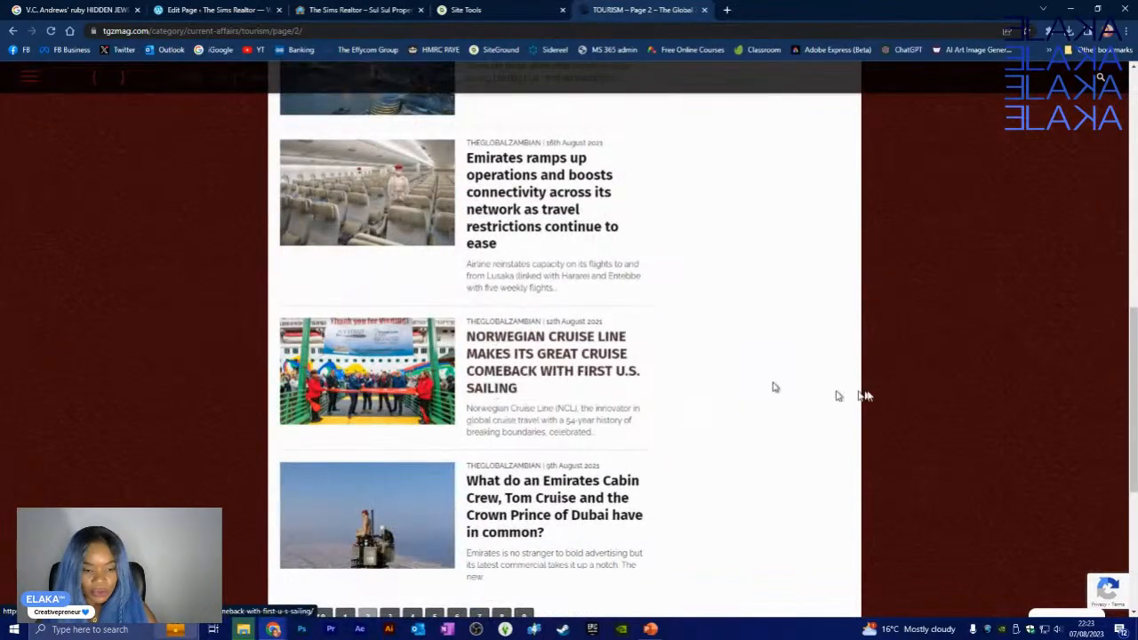
{"action": "scroll", "coordinate": [658, 480], "scroll_direction": "down", "scroll_amount": 2}
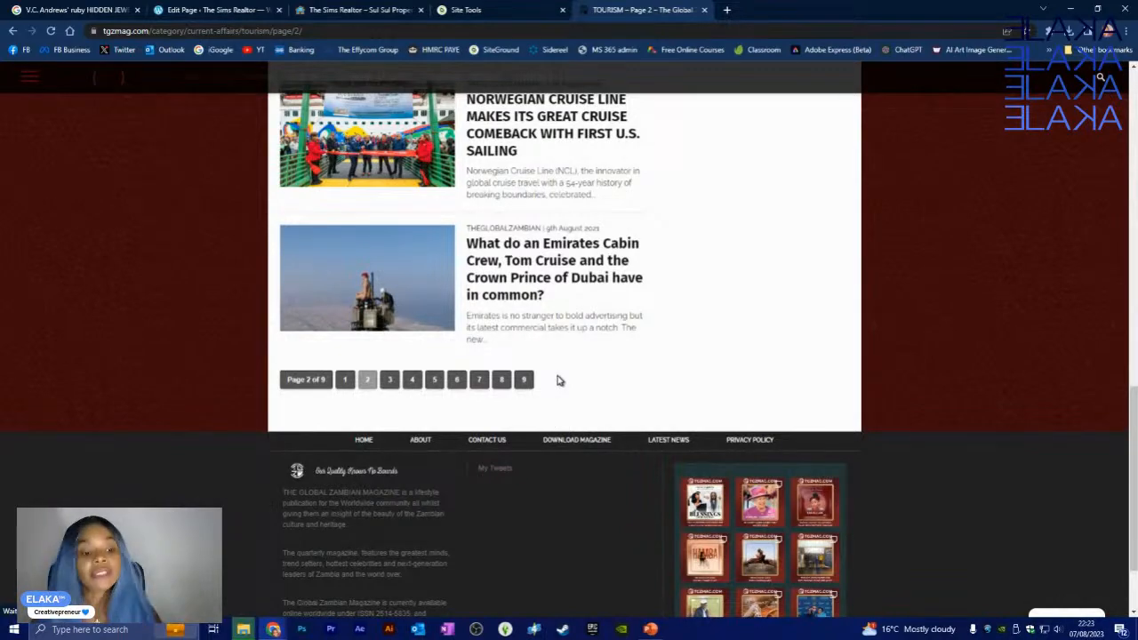
{"action": "scroll", "coordinate": [547, 377], "scroll_direction": "up", "scroll_amount": 15}
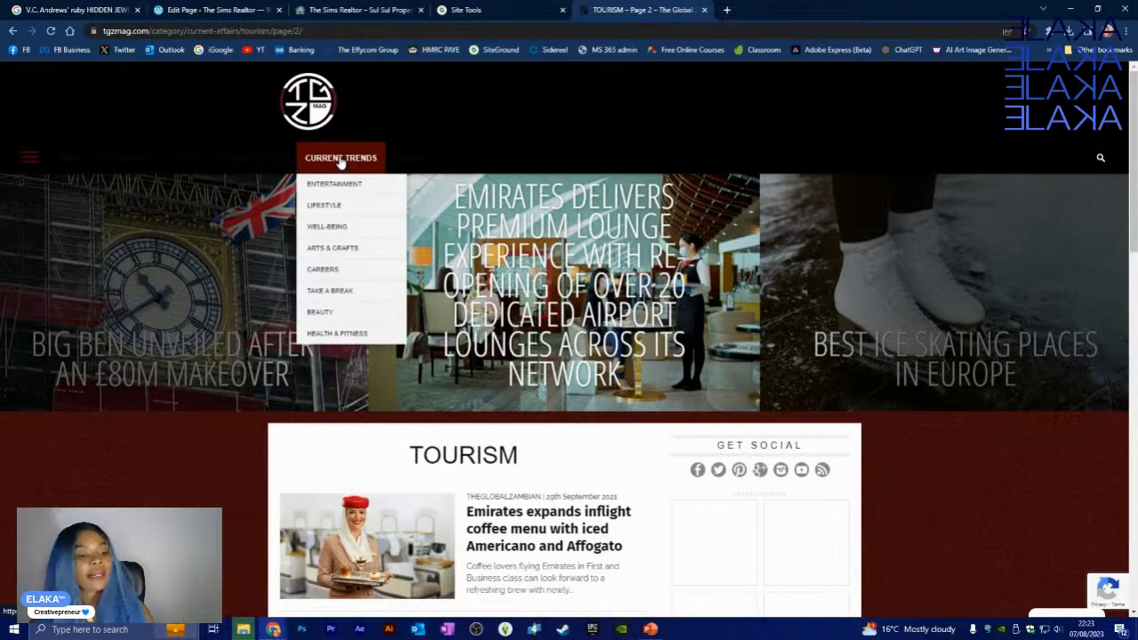
- Open Current Trends, advance its featured carousel two slides, and browse its articles
{"action": "left_click", "coordinate": [339, 159]}
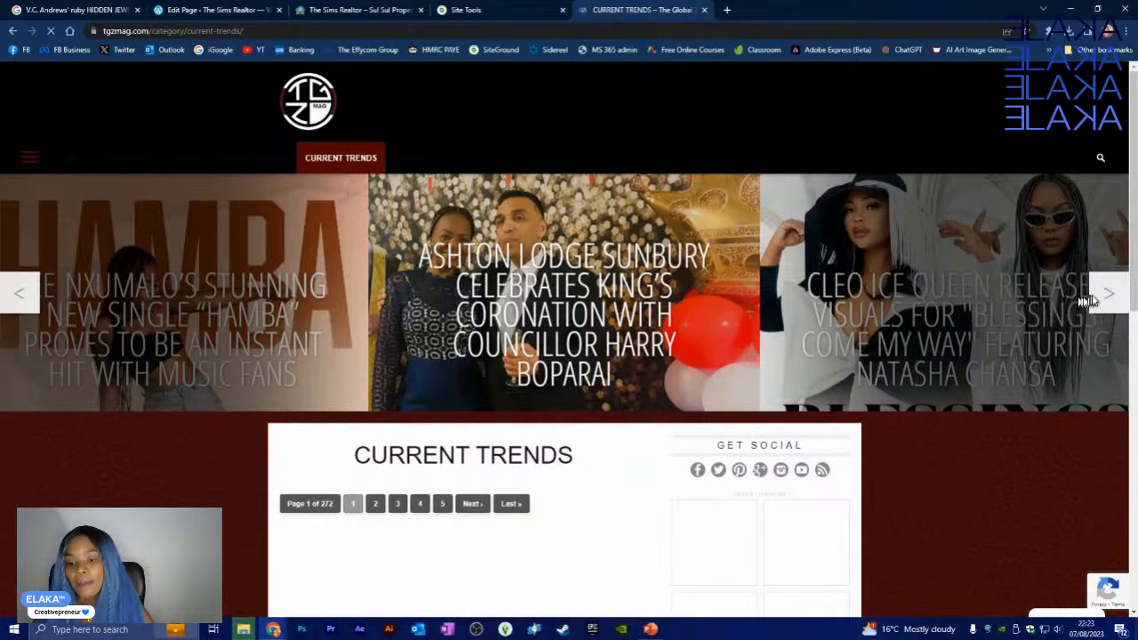
{"action": "left_click", "coordinate": [1109, 296]}
{"action": "left_click", "coordinate": [1110, 298]}
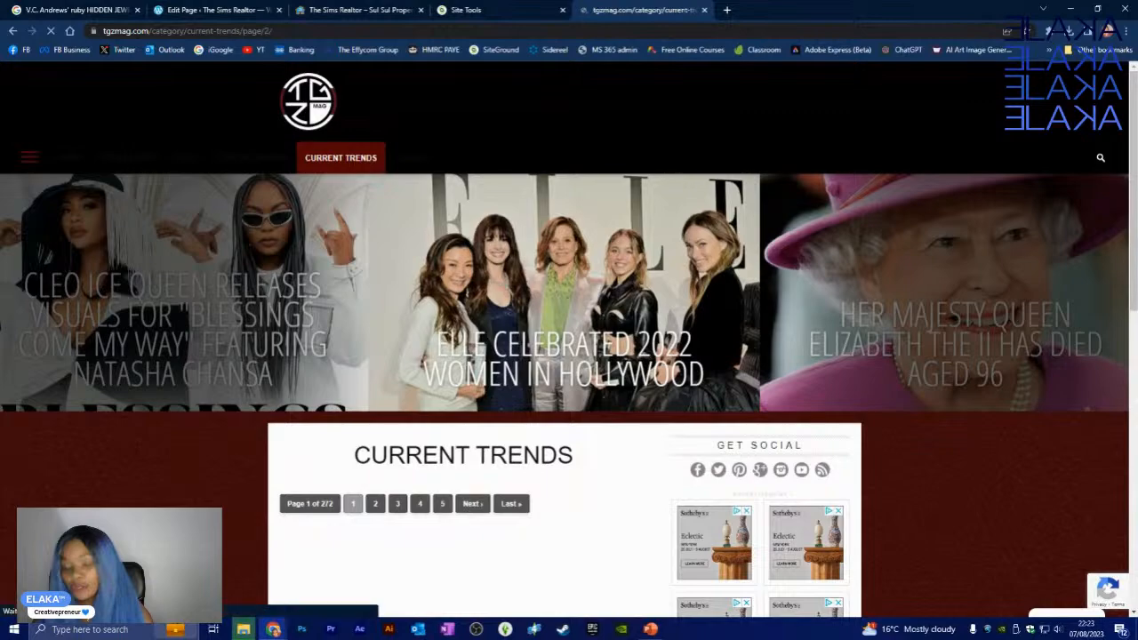
{"action": "scroll", "coordinate": [76, 471], "scroll_direction": "down", "scroll_amount": 4}
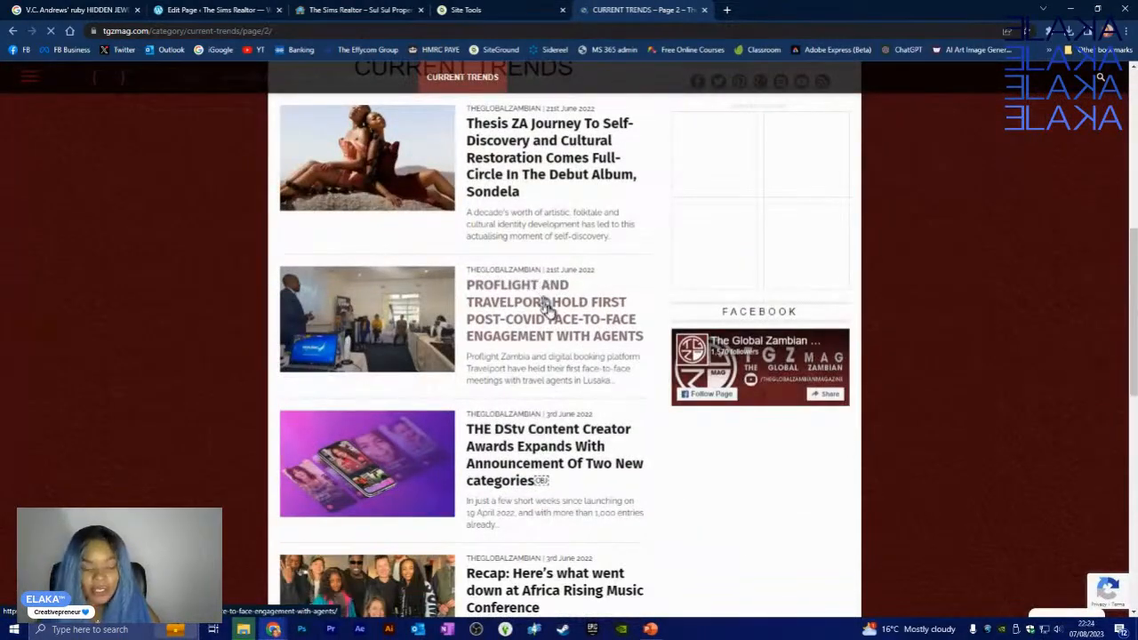
{"action": "scroll", "coordinate": [560, 337], "scroll_direction": "down", "scroll_amount": 9}
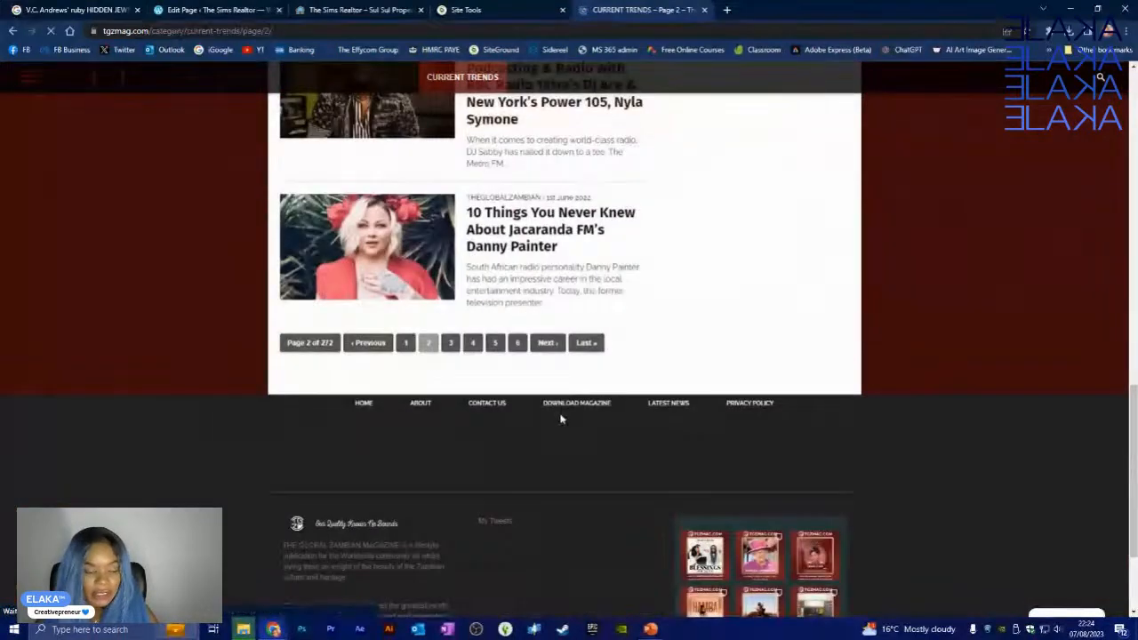
{"action": "scroll", "coordinate": [562, 416], "scroll_direction": "up", "scroll_amount": 12}
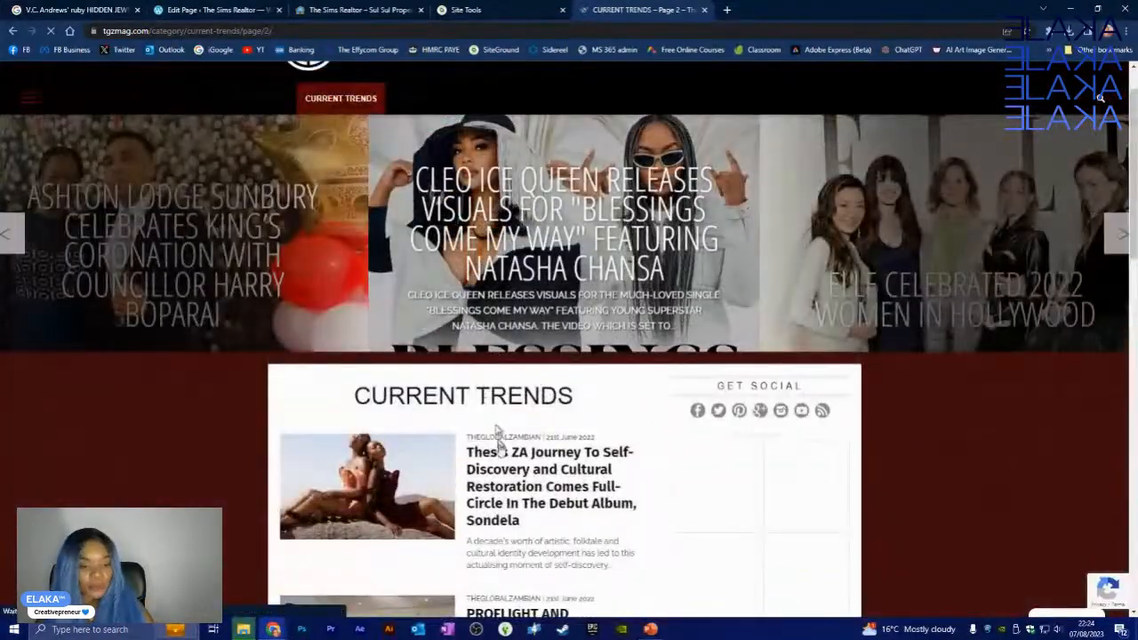
{"action": "scroll", "coordinate": [498, 480], "scroll_direction": "up", "scroll_amount": 1}
{"action": "mouse_move", "coordinate": [340, 160]}
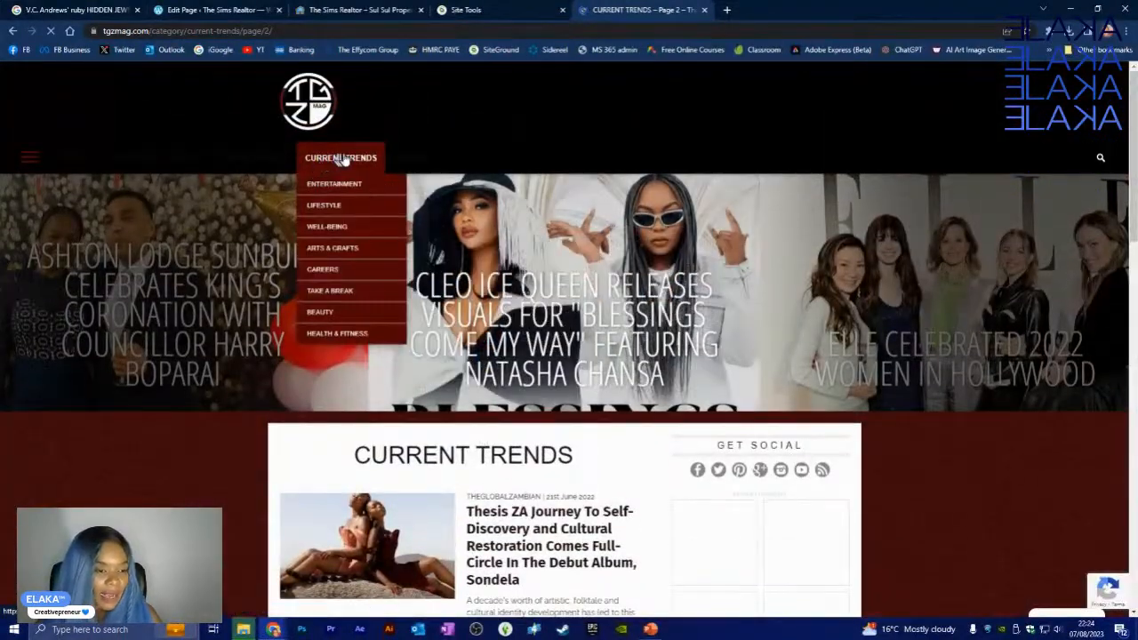
{"action": "mouse_move", "coordinate": [319, 316]}
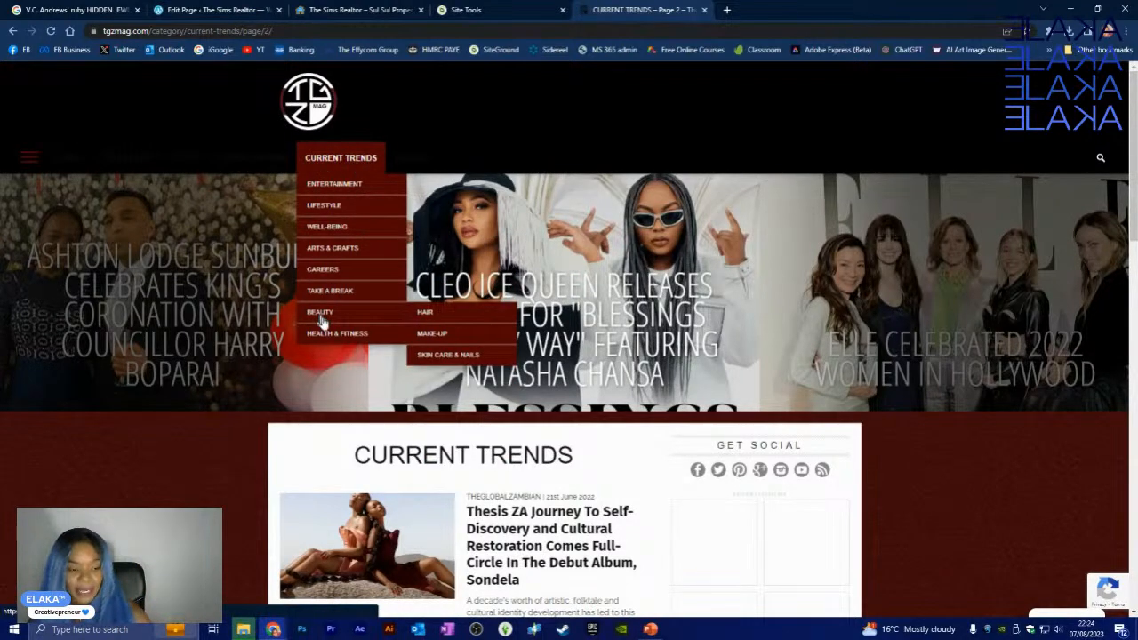
- Open Skin Care & Nails under Beauty, scroll its articles, then open Music under Entertainment
{"action": "left_click", "coordinate": [442, 355]}
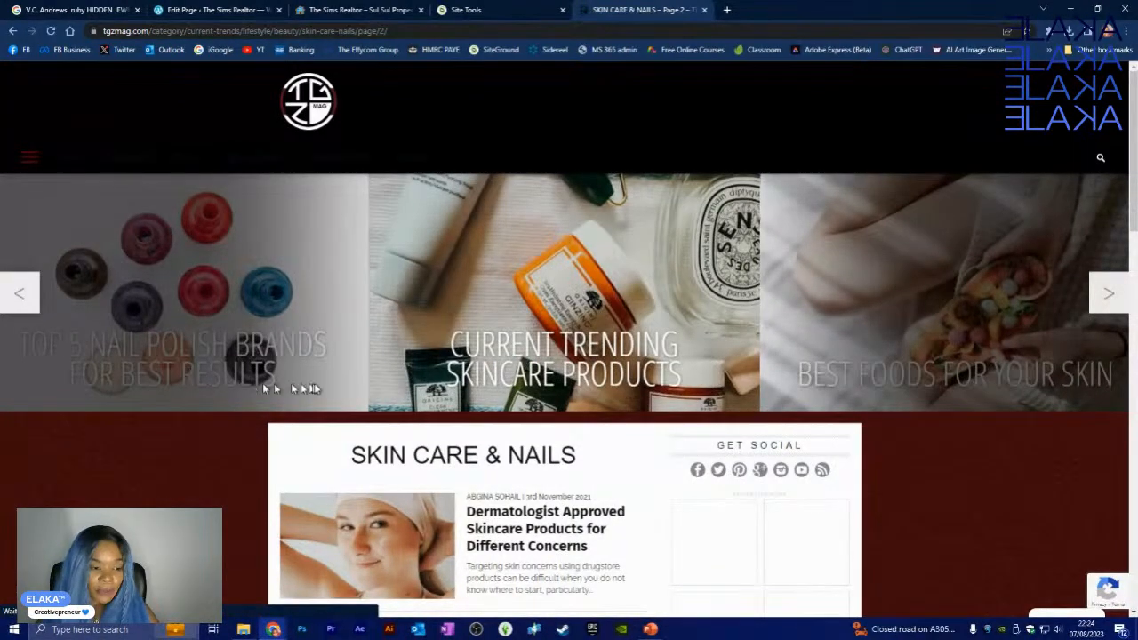
{"action": "scroll", "coordinate": [201, 407], "scroll_direction": "down", "scroll_amount": 8}
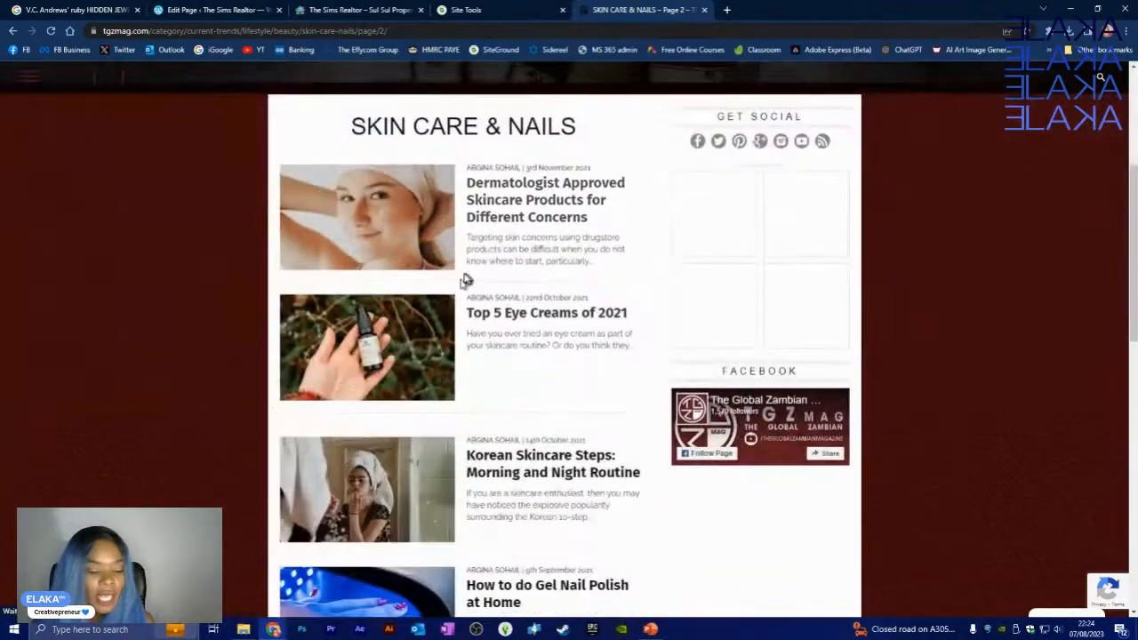
{"action": "scroll", "coordinate": [521, 462], "scroll_direction": "down", "scroll_amount": 2}
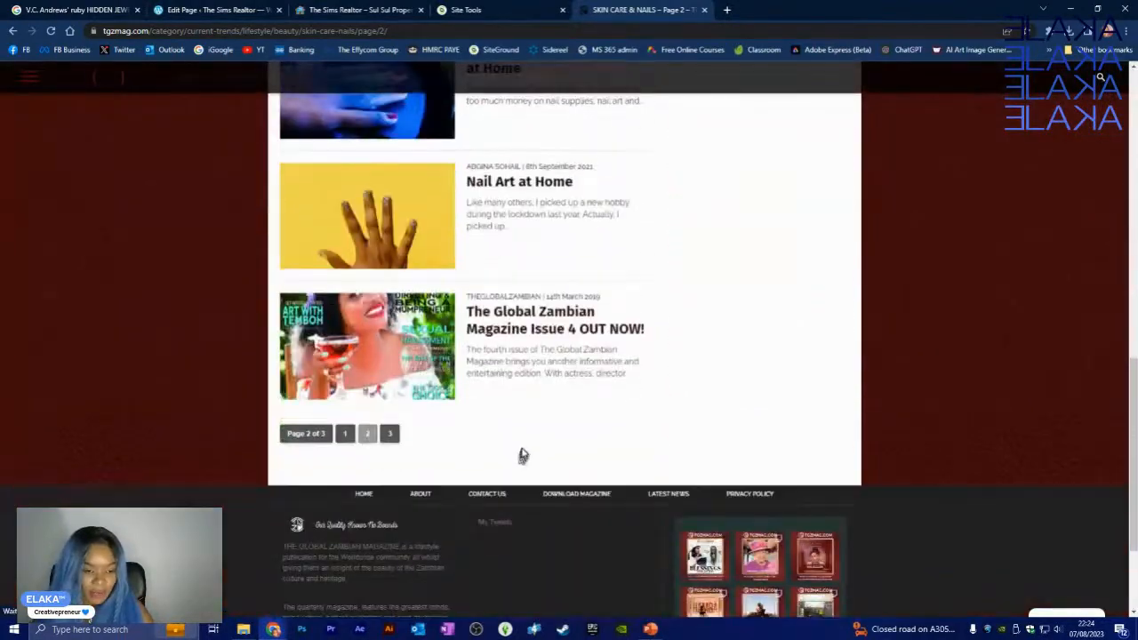
{"action": "scroll", "coordinate": [521, 436], "scroll_direction": "up", "scroll_amount": 10}
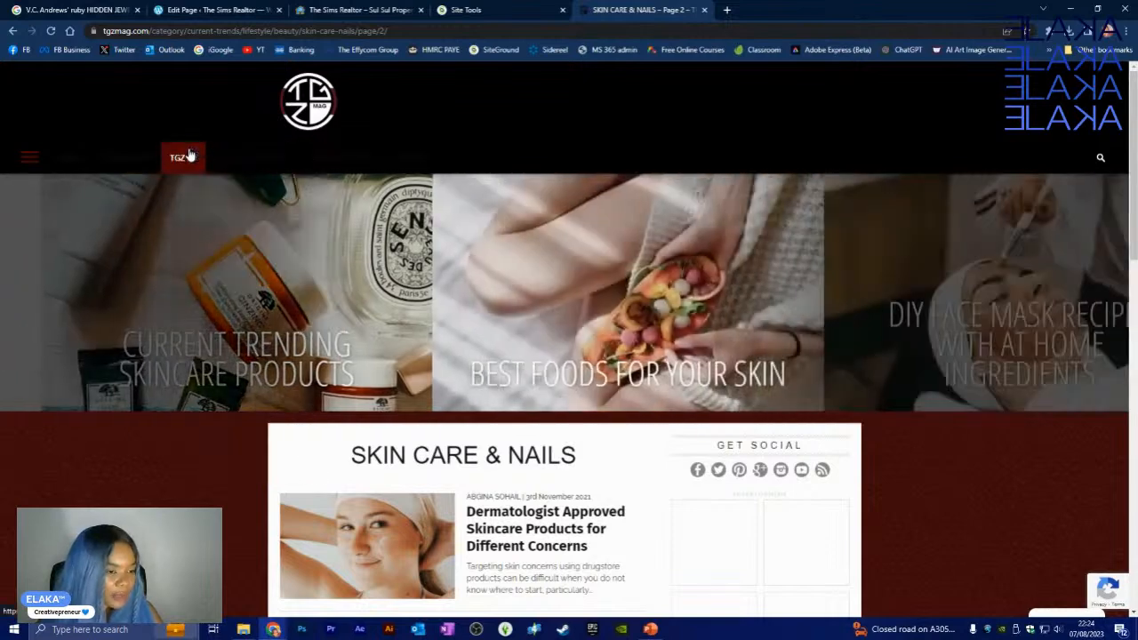
{"action": "mouse_move", "coordinate": [225, 157]}
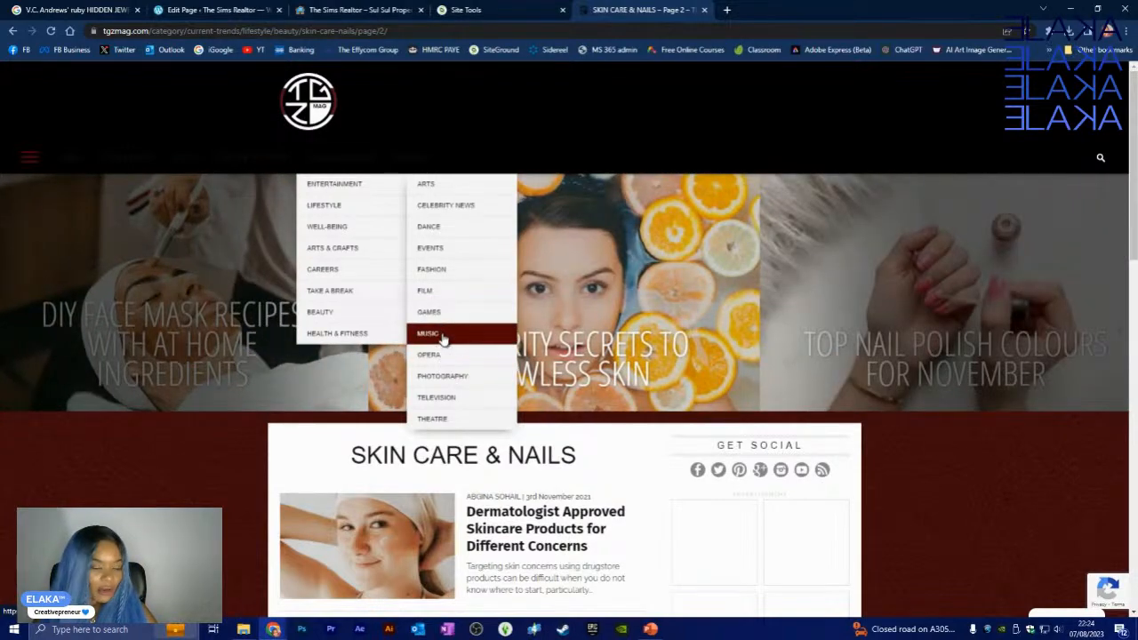
{"action": "left_click", "coordinate": [442, 334]}
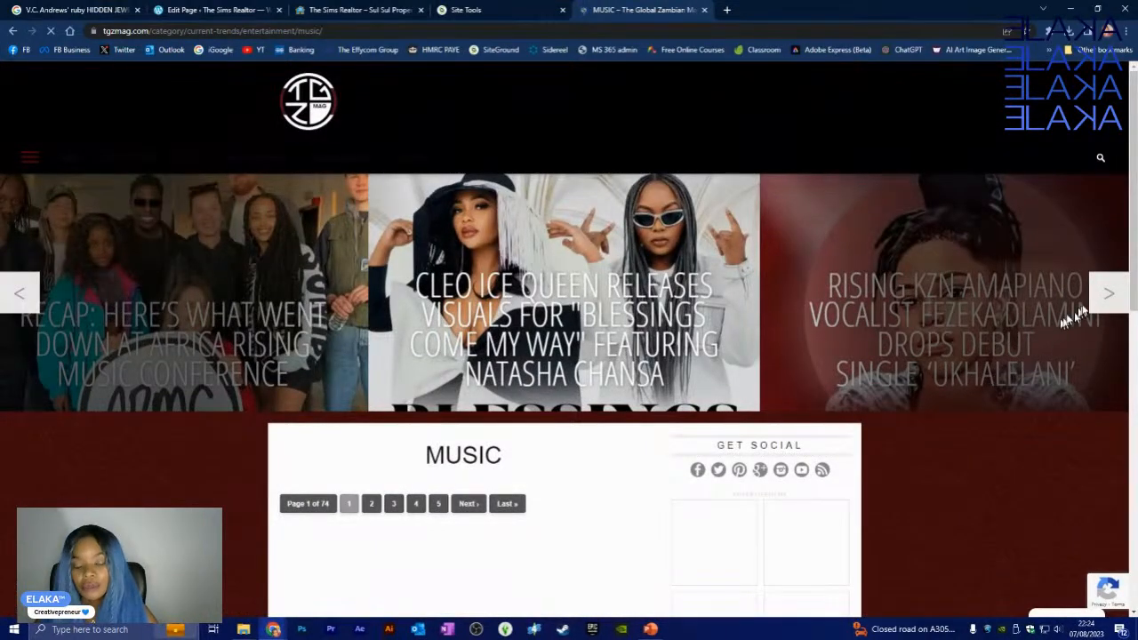
- Advance the Music page's featured carousel and scroll through its posts
{"action": "left_click", "coordinate": [1107, 294]}
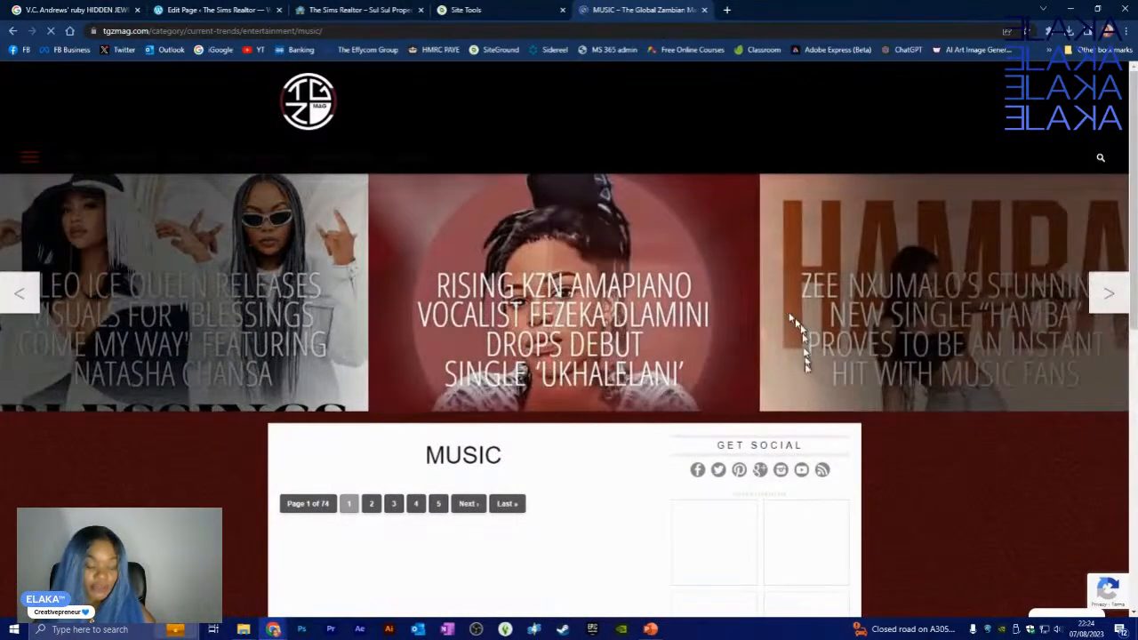
{"action": "scroll", "coordinate": [391, 378], "scroll_direction": "down", "scroll_amount": 2}
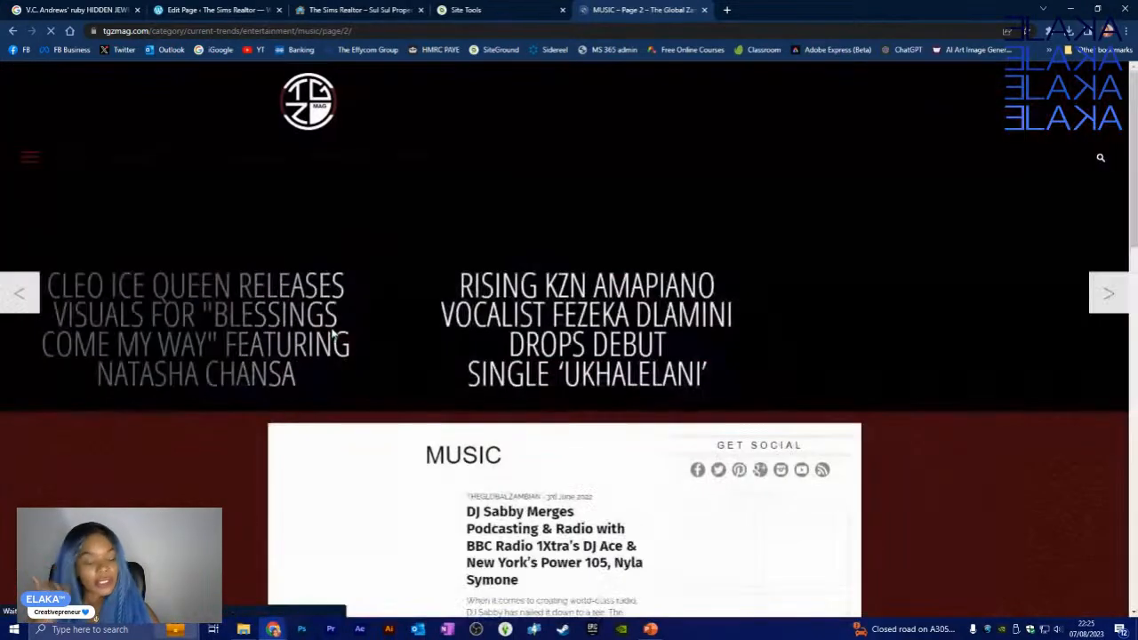
{"action": "scroll", "coordinate": [306, 418], "scroll_direction": "down", "scroll_amount": 2}
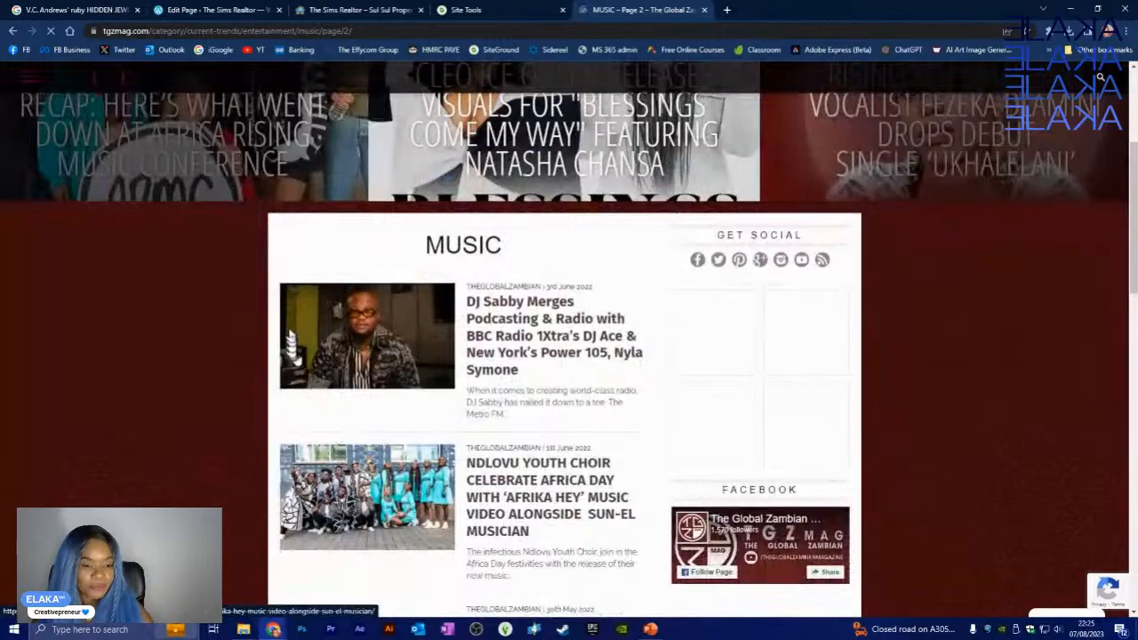
{"action": "scroll", "coordinate": [312, 400], "scroll_direction": "down", "scroll_amount": 5}
{"action": "scroll", "coordinate": [336, 309], "scroll_direction": "down", "scroll_amount": 1}
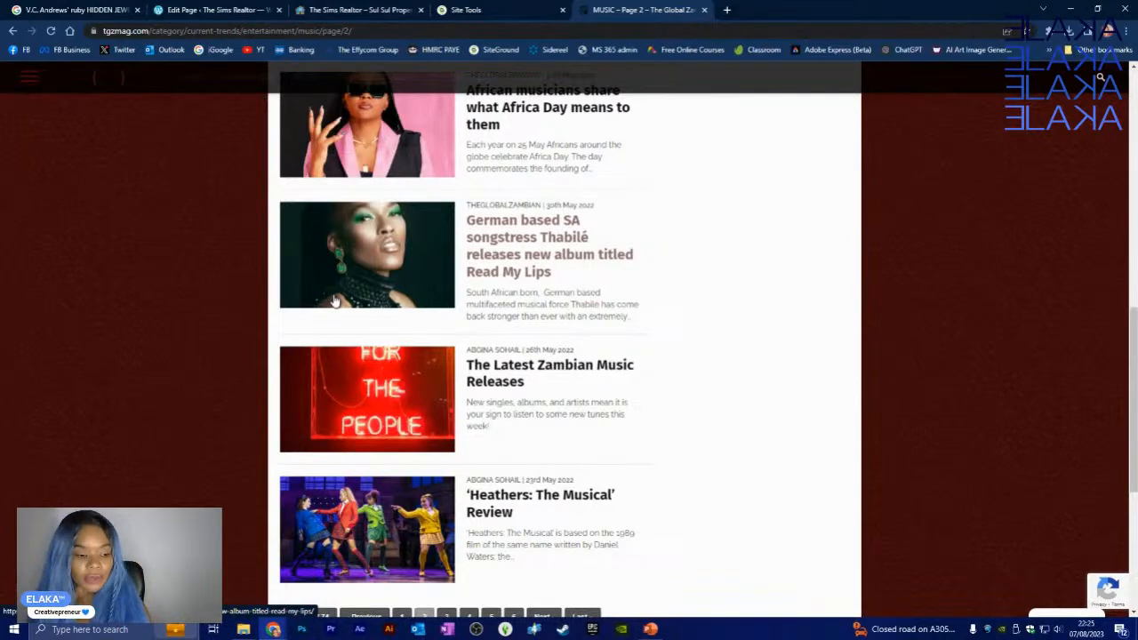
{"action": "scroll", "coordinate": [311, 317], "scroll_direction": "up", "scroll_amount": 10}
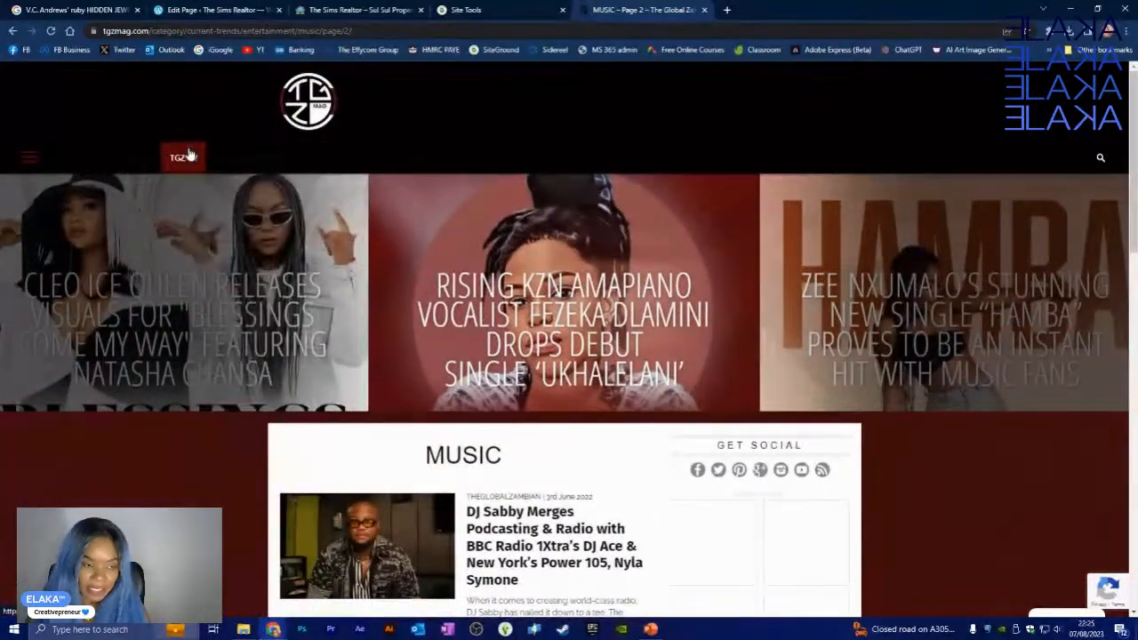
- Open and close the side navigation menu, then return to the magazine homepage
{"action": "left_click", "coordinate": [27, 162]}
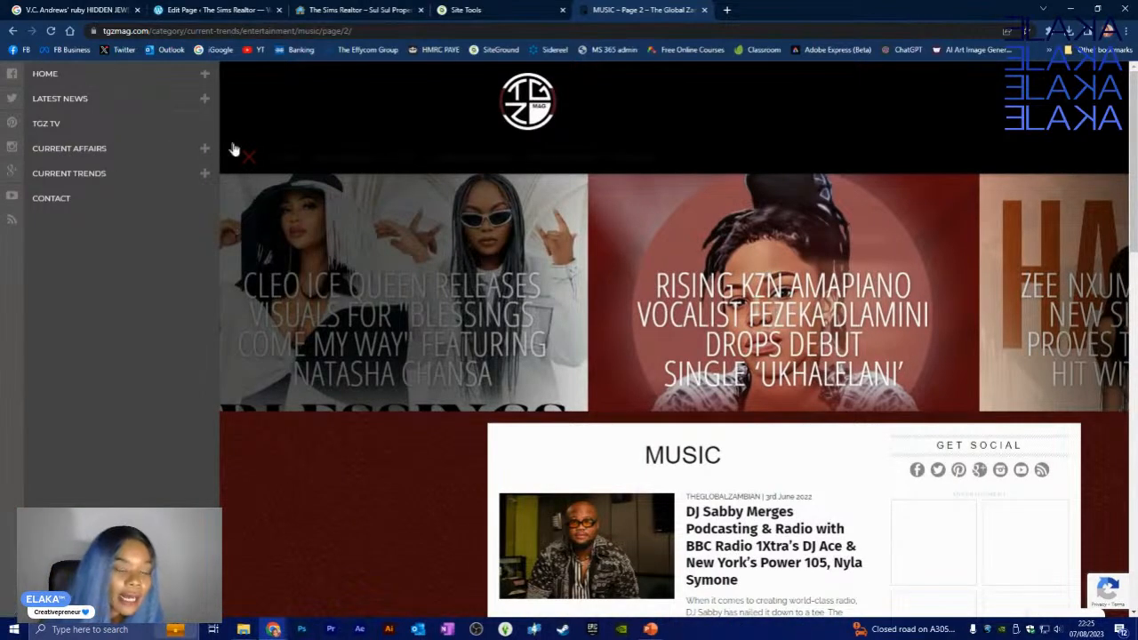
{"action": "left_click", "coordinate": [243, 159]}
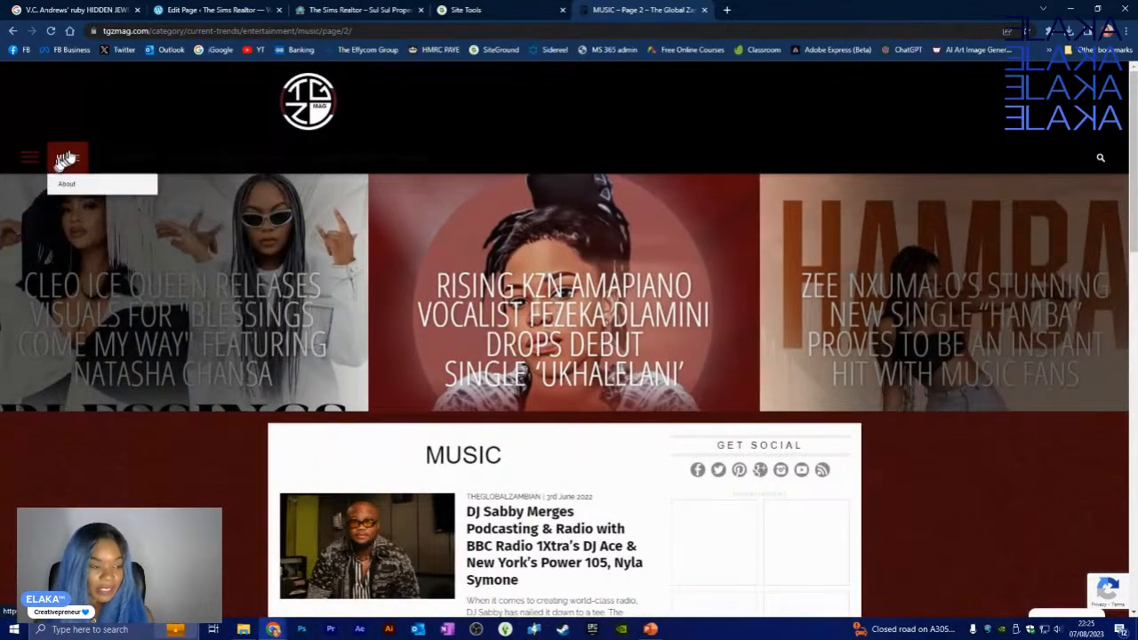
{"action": "left_click", "coordinate": [66, 158]}
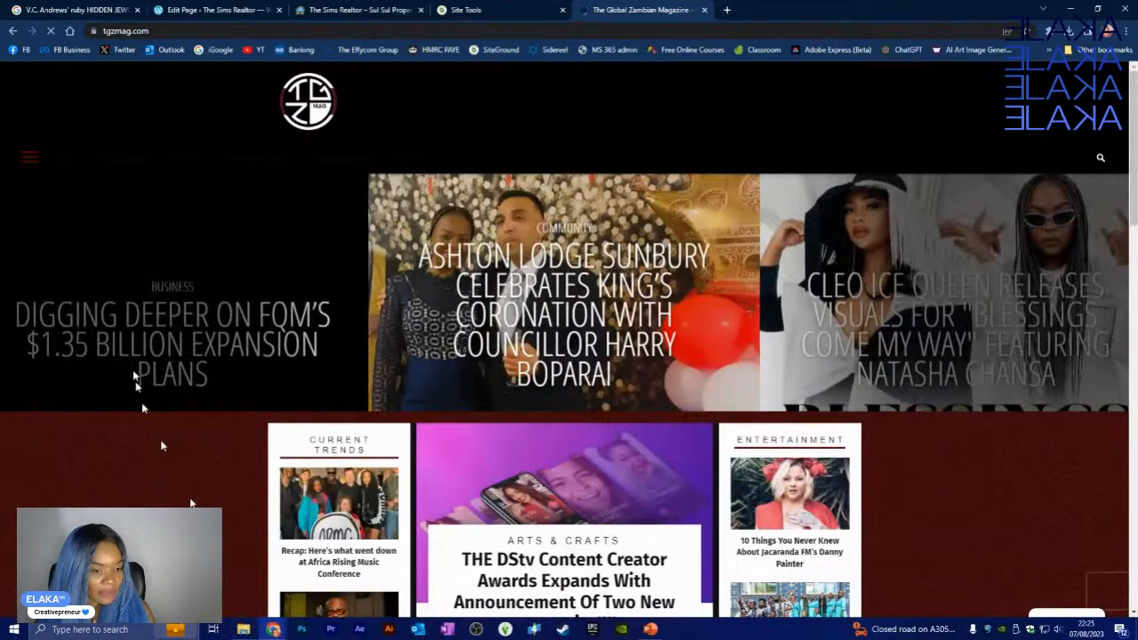
{"action": "scroll", "coordinate": [187, 422], "scroll_direction": "down", "scroll_amount": 3}
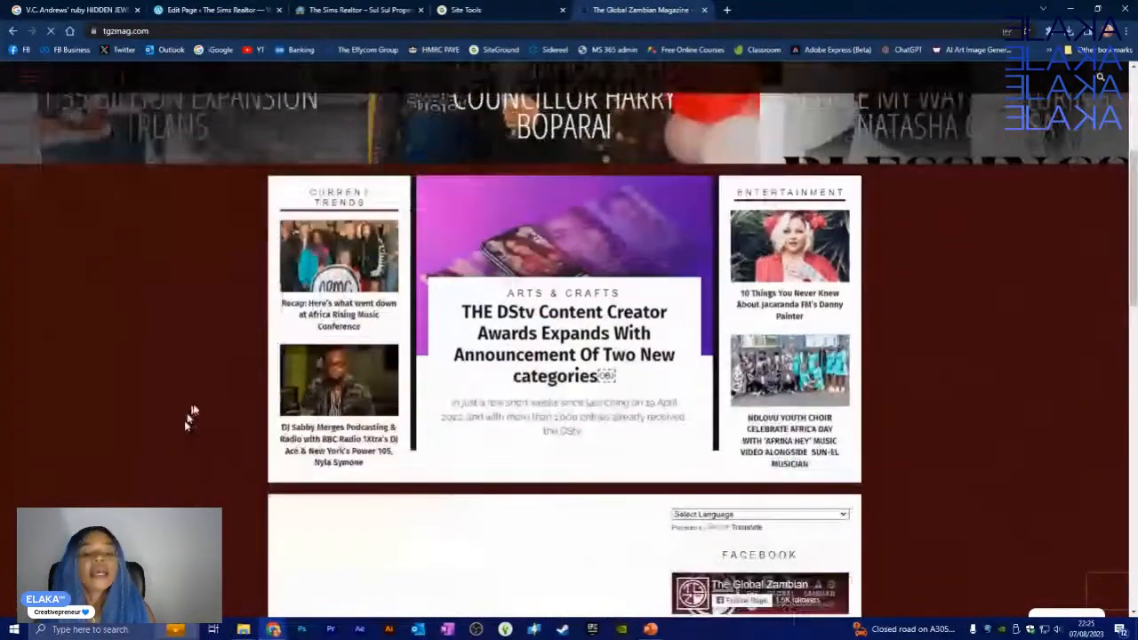
{"action": "scroll", "coordinate": [303, 445], "scroll_direction": "down", "scroll_amount": 1}
{"action": "scroll", "coordinate": [221, 294], "scroll_direction": "up", "scroll_amount": 2}
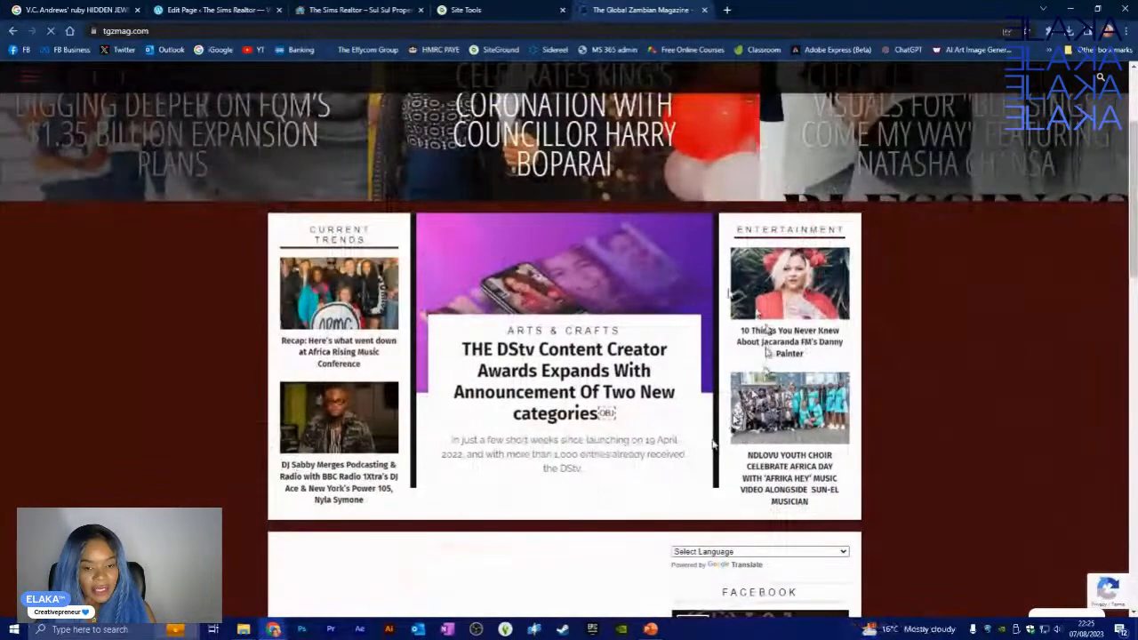
{"action": "scroll", "coordinate": [263, 449], "scroll_direction": "down", "scroll_amount": 5}
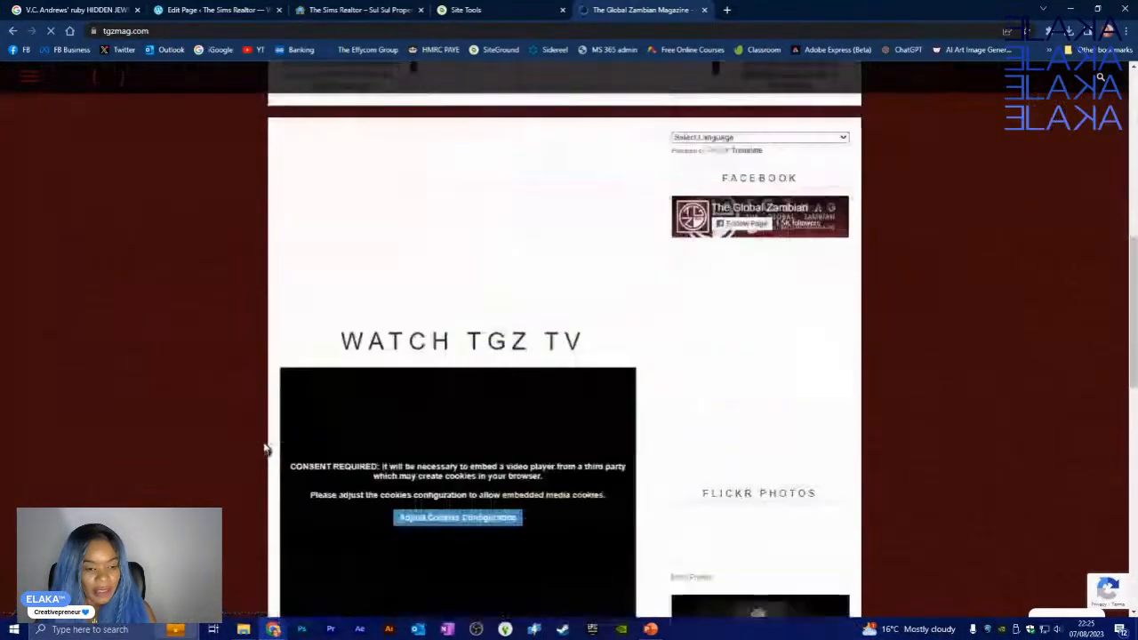
{"action": "scroll", "coordinate": [264, 449], "scroll_direction": "down", "scroll_amount": 1}
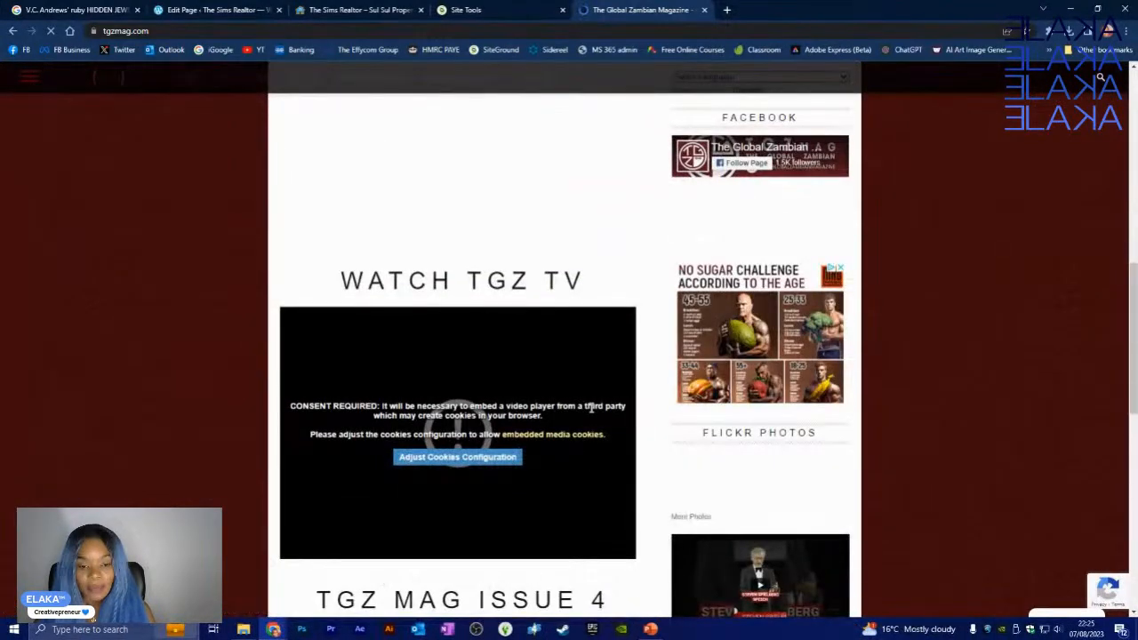
{"action": "scroll", "coordinate": [229, 382], "scroll_direction": "down", "scroll_amount": 2}
{"action": "scroll", "coordinate": [208, 384], "scroll_direction": "up", "scroll_amount": 2}
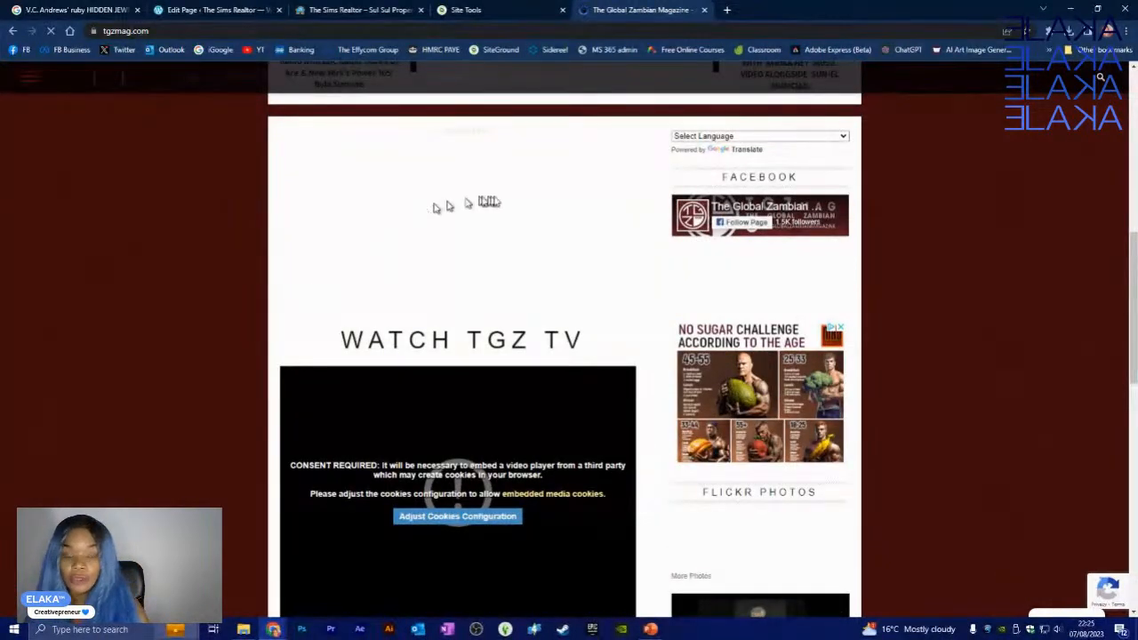
{"action": "scroll", "coordinate": [363, 465], "scroll_direction": "down", "scroll_amount": 10}
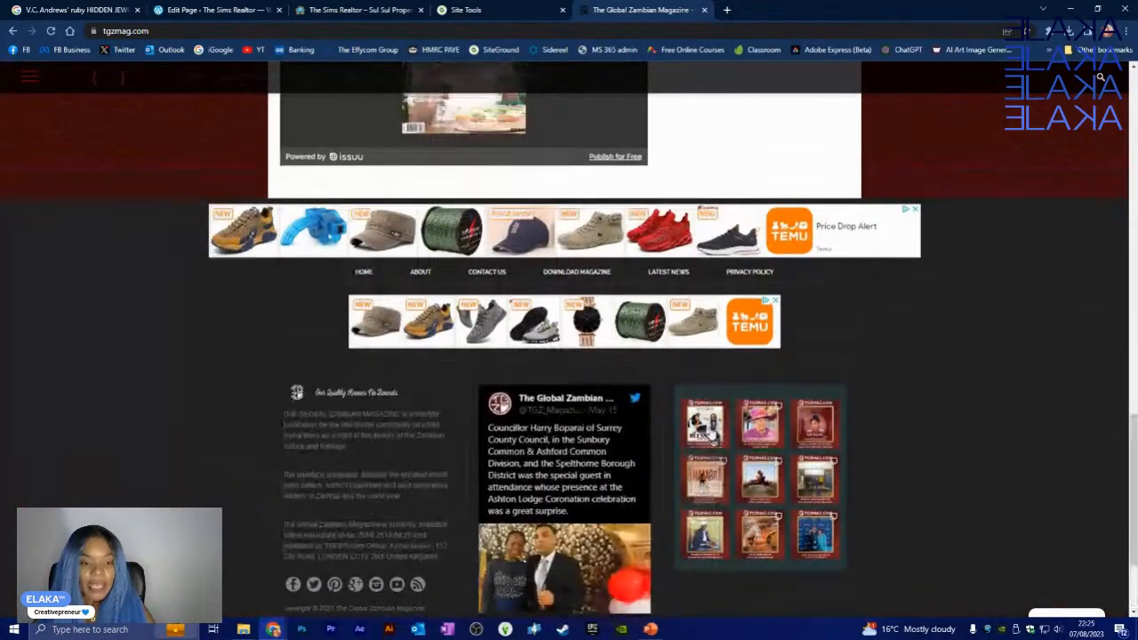
{"action": "scroll", "coordinate": [716, 427], "scroll_direction": "up", "scroll_amount": 10}
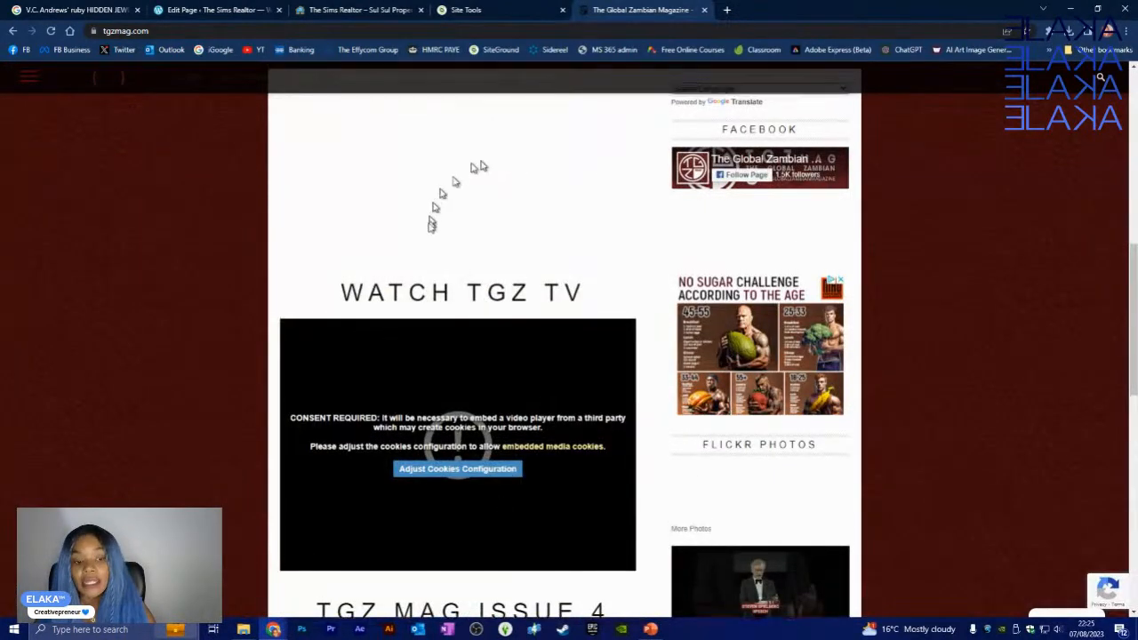
{"action": "scroll", "coordinate": [533, 330], "scroll_direction": "up", "scroll_amount": 5}
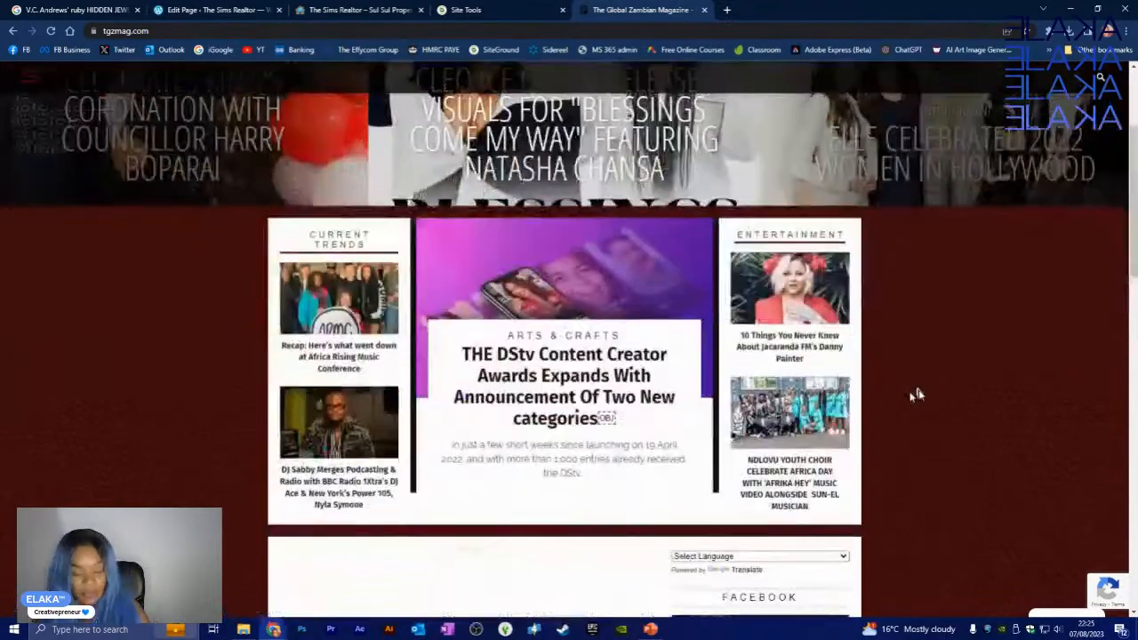
{"action": "scroll", "coordinate": [920, 397], "scroll_direction": "down", "scroll_amount": 3}
{"action": "scroll", "coordinate": [924, 397], "scroll_direction": "up", "scroll_amount": 2}
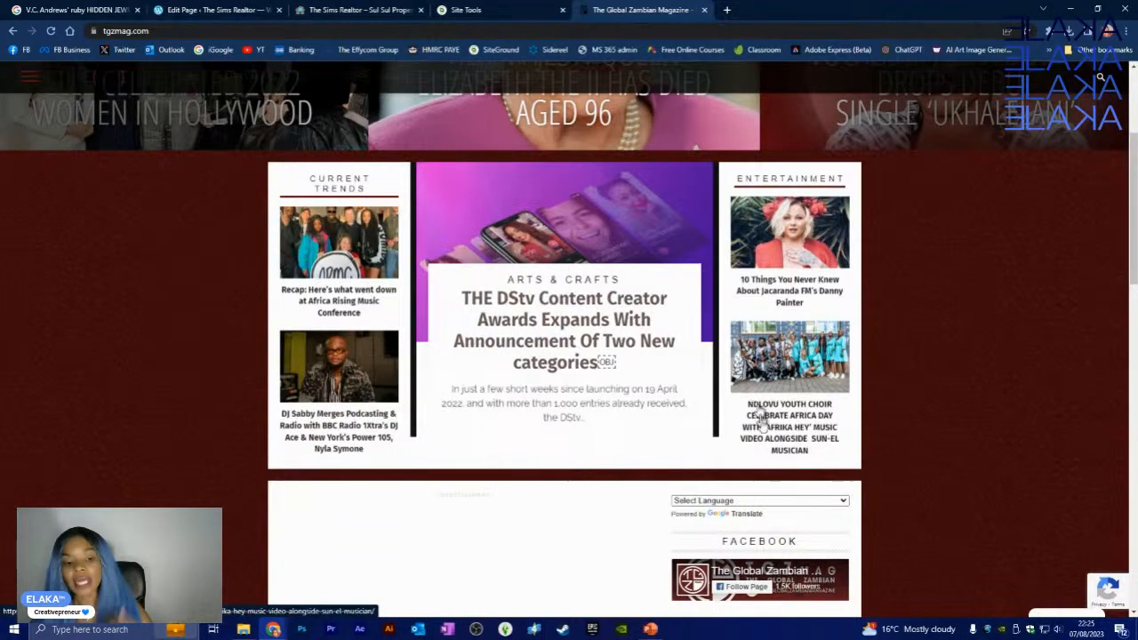
{"action": "scroll", "coordinate": [692, 463], "scroll_direction": "down", "scroll_amount": 3}
{"action": "scroll", "coordinate": [750, 239], "scroll_direction": "down", "scroll_amount": 1}
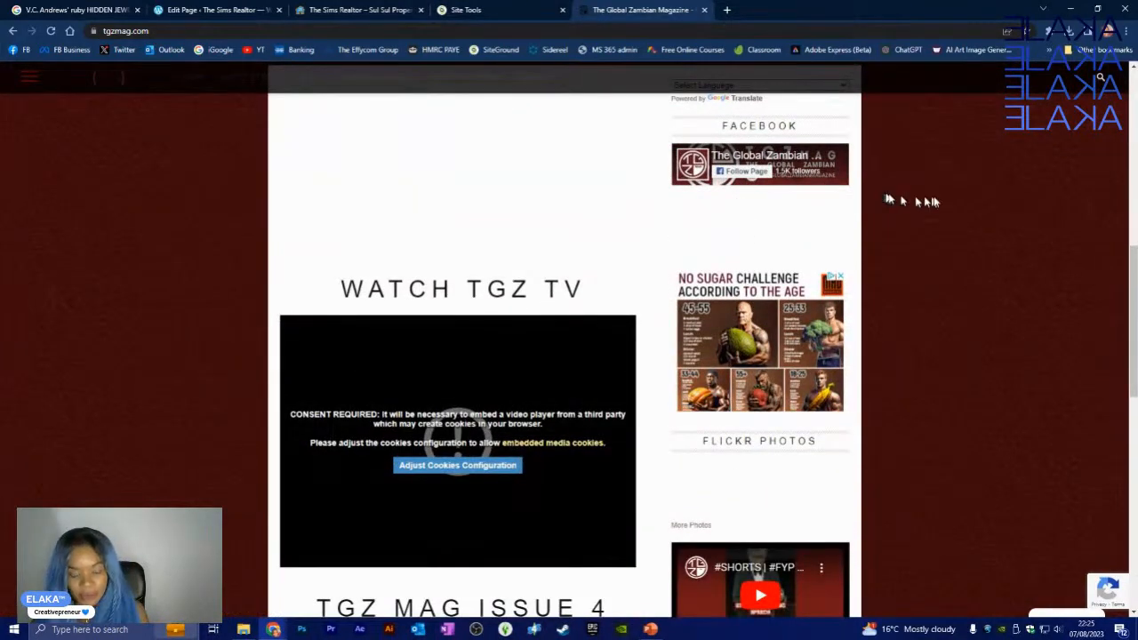
{"action": "scroll", "coordinate": [827, 418], "scroll_direction": "down", "scroll_amount": 2}
{"action": "scroll", "coordinate": [803, 338], "scroll_direction": "up", "scroll_amount": 2}
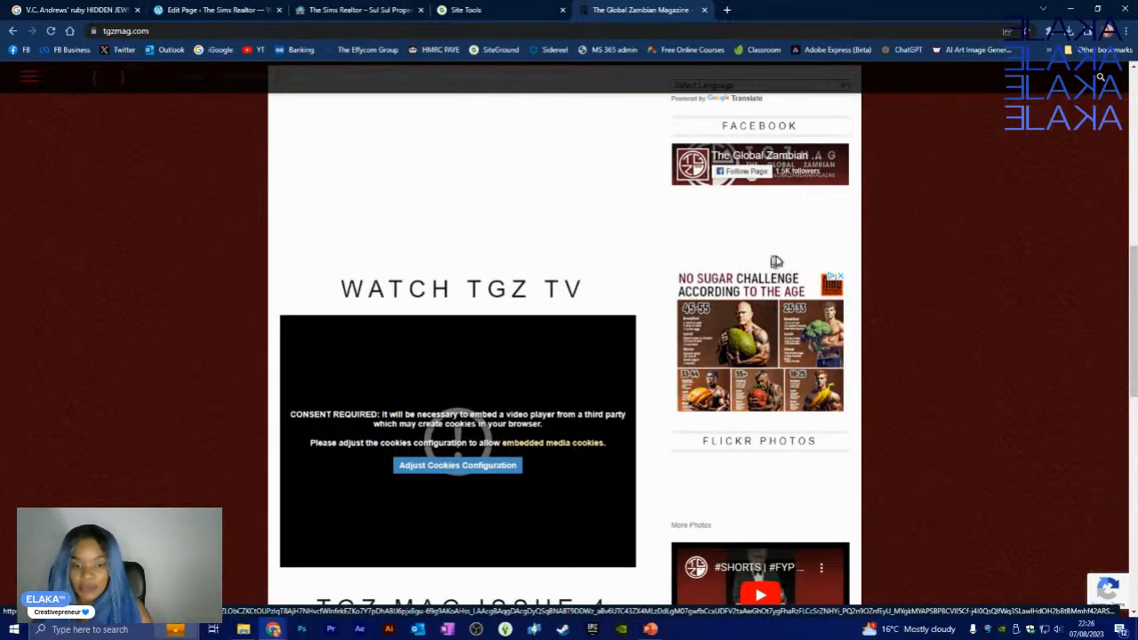
{"action": "scroll", "coordinate": [749, 241], "scroll_direction": "up", "scroll_amount": 2}
{"action": "scroll", "coordinate": [773, 457], "scroll_direction": "down", "scroll_amount": 3}
{"action": "scroll", "coordinate": [773, 457], "scroll_direction": "down", "scroll_amount": 5}
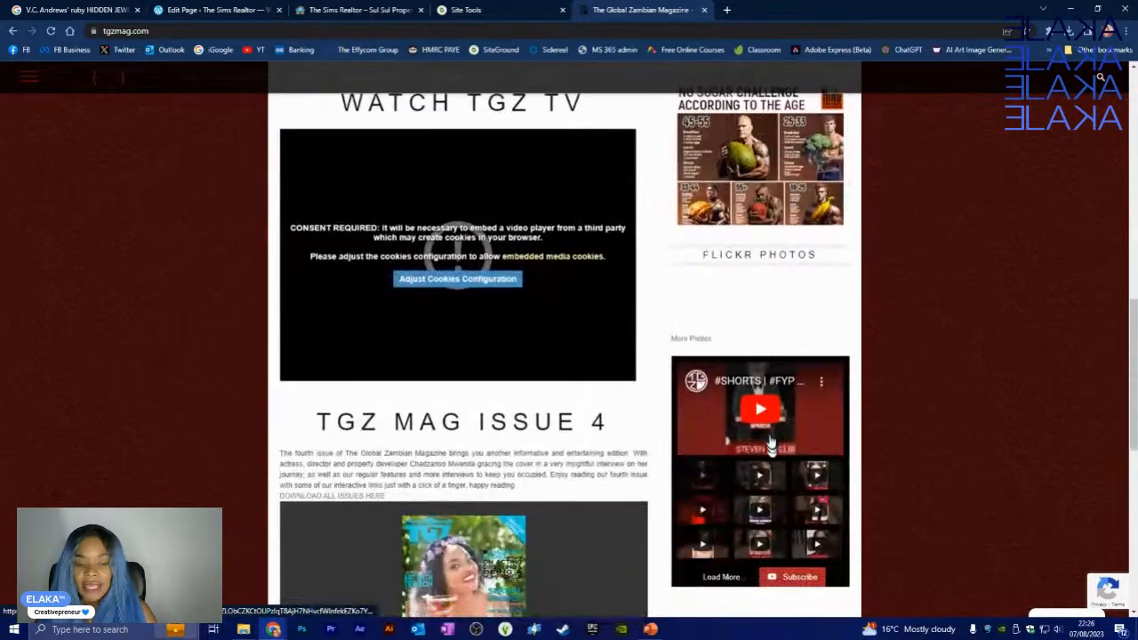
{"action": "scroll", "coordinate": [713, 357], "scroll_direction": "up", "scroll_amount": 2}
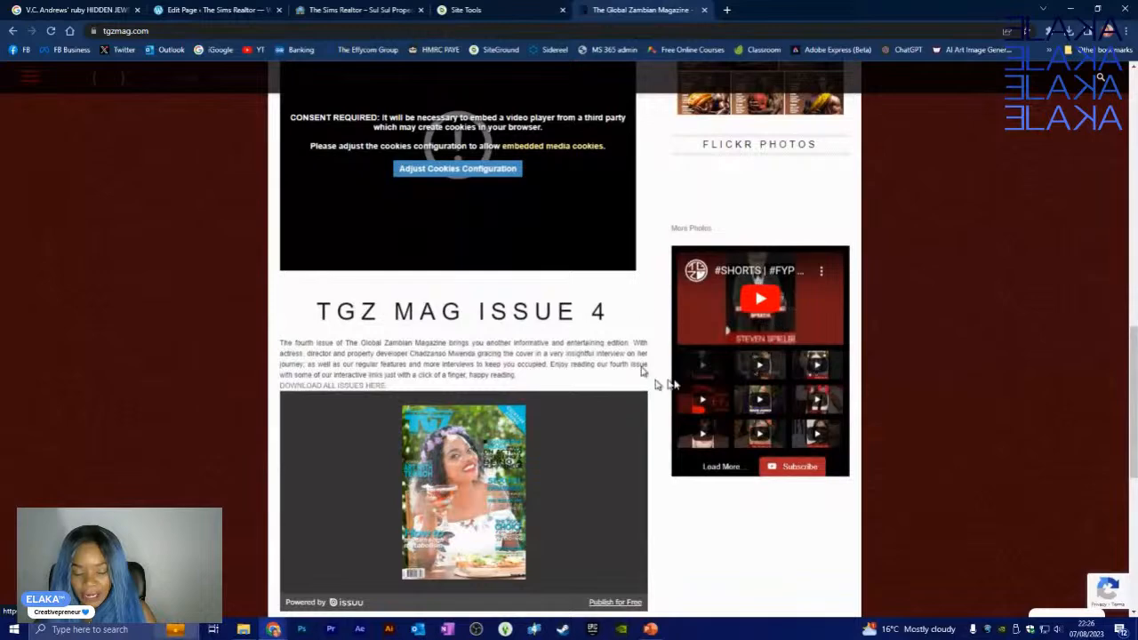
{"action": "scroll", "coordinate": [722, 362], "scroll_direction": "up", "scroll_amount": 5}
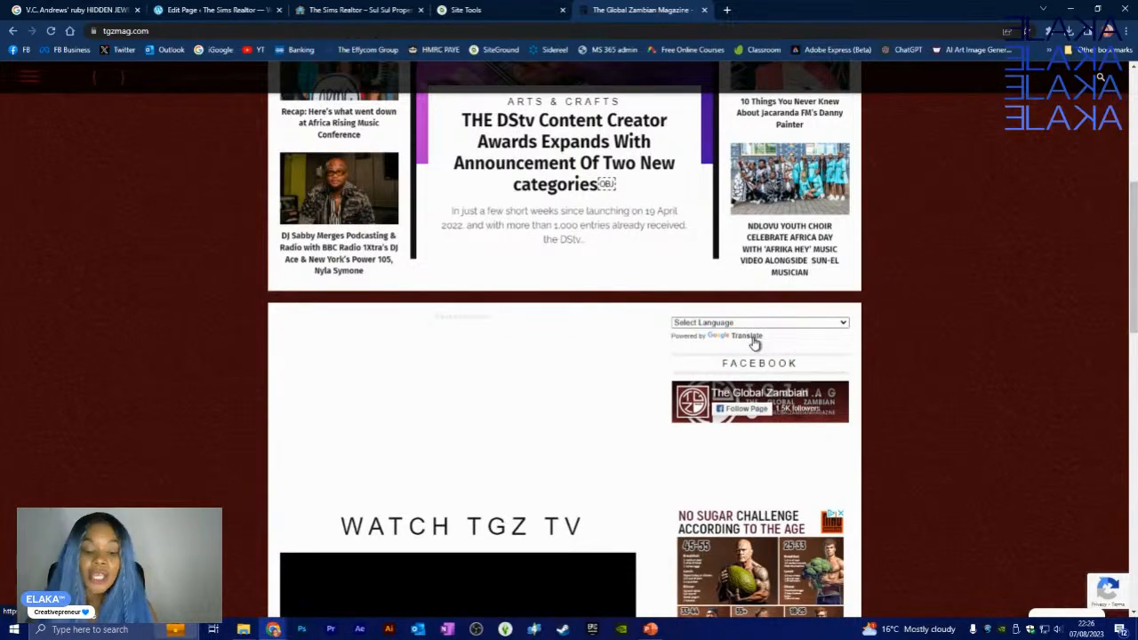
{"action": "left_click", "coordinate": [843, 323]}
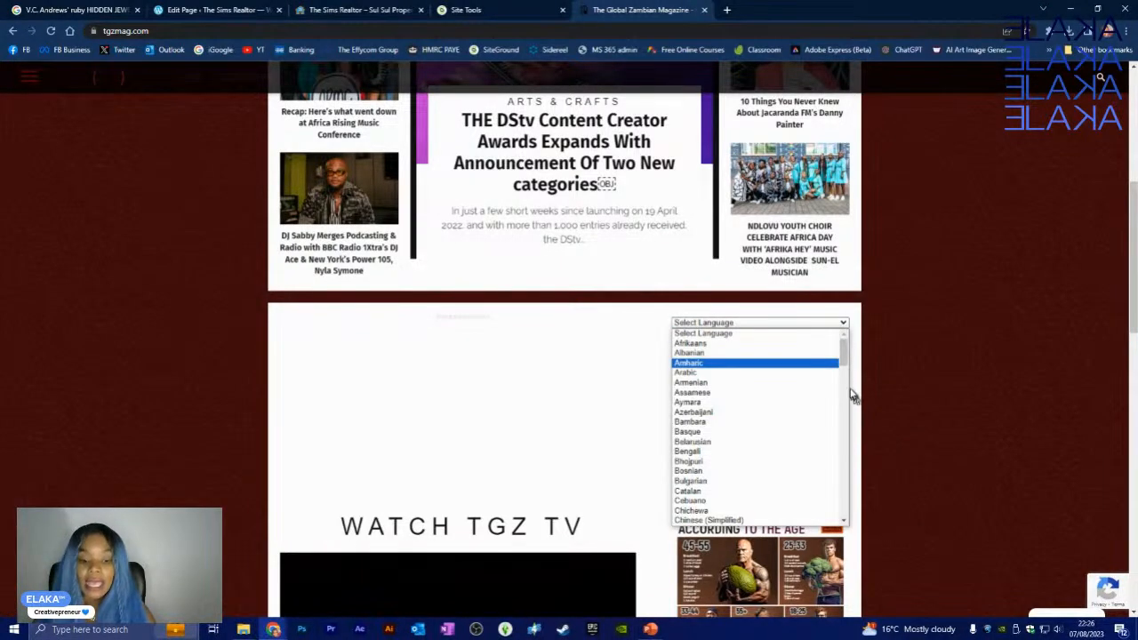
{"action": "scroll", "coordinate": [847, 393], "scroll_direction": "down", "scroll_amount": 2}
{"action": "scroll", "coordinate": [847, 394], "scroll_direction": "down", "scroll_amount": 2}
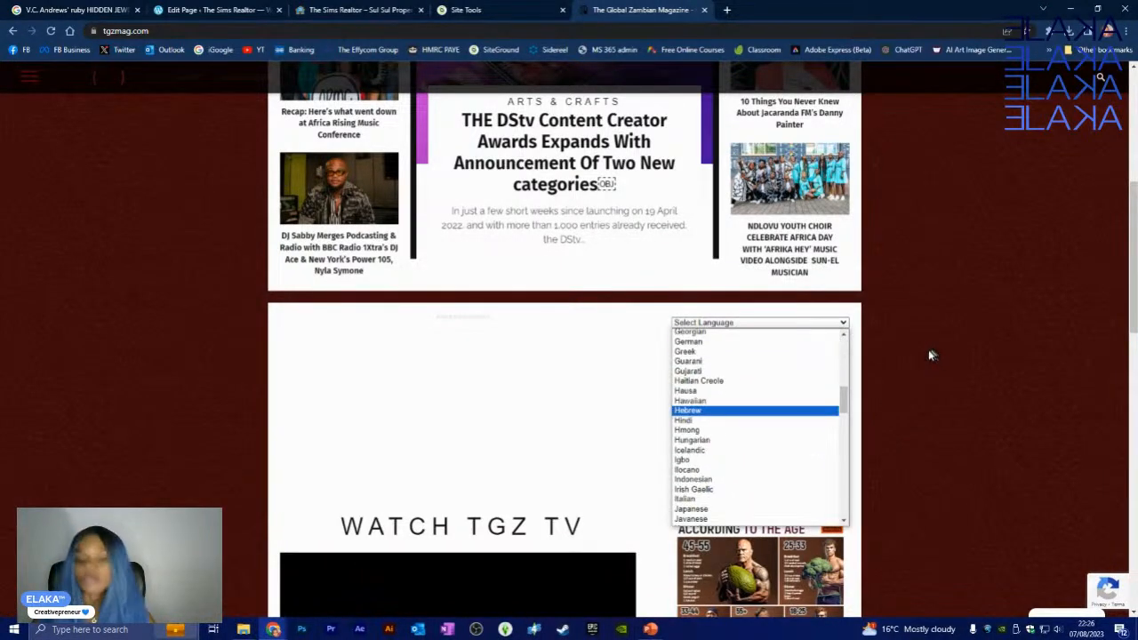
{"action": "left_click", "coordinate": [930, 354]}
{"action": "scroll", "coordinate": [892, 355], "scroll_direction": "down", "scroll_amount": 4}
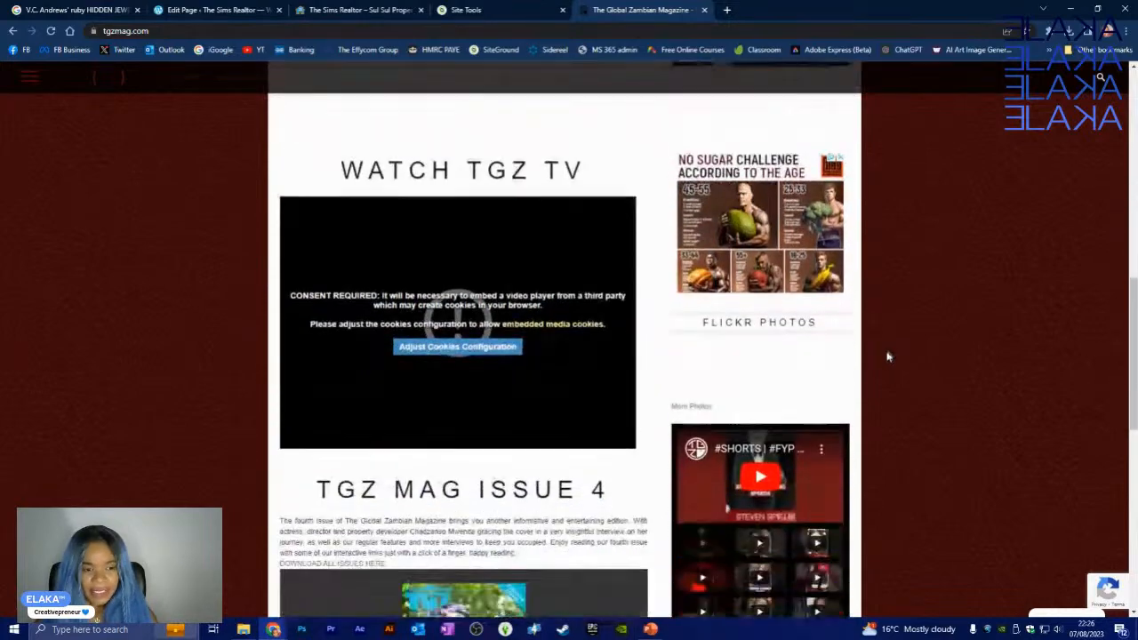
{"action": "scroll", "coordinate": [381, 373], "scroll_direction": "up", "scroll_amount": 2}
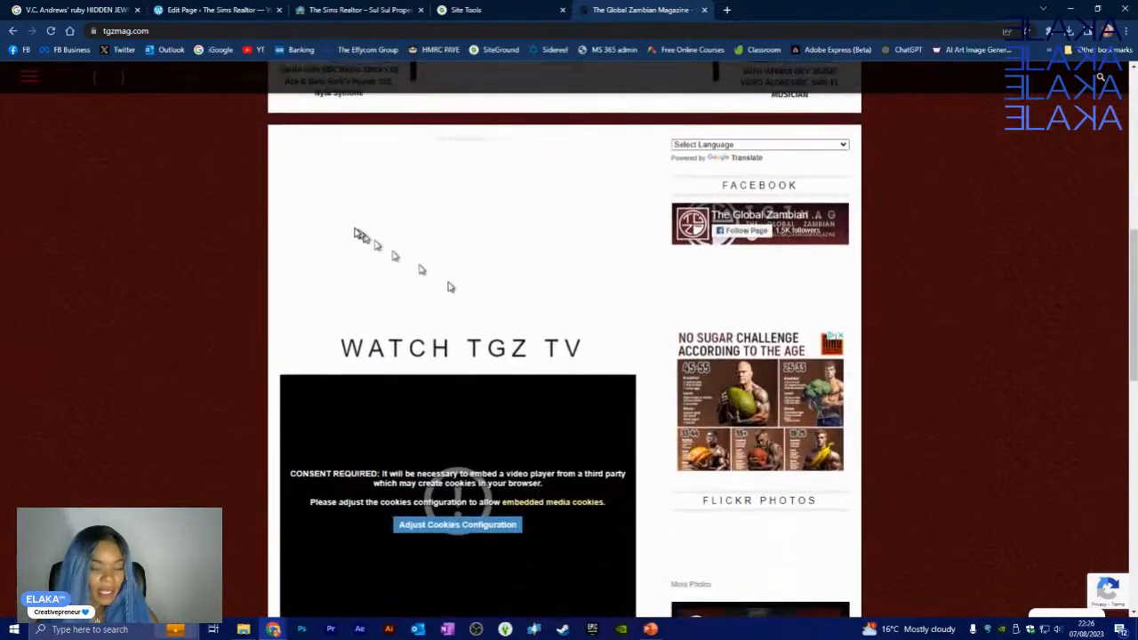
{"action": "scroll", "coordinate": [455, 352], "scroll_direction": "down", "scroll_amount": 1}
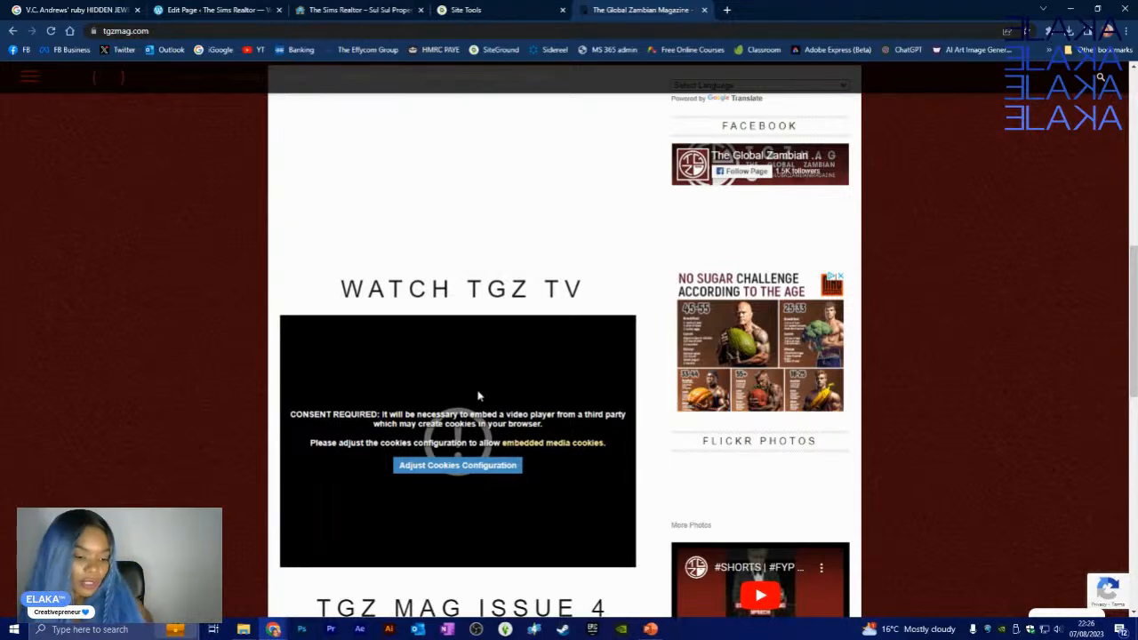
{"action": "scroll", "coordinate": [418, 462], "scroll_direction": "down", "scroll_amount": 4}
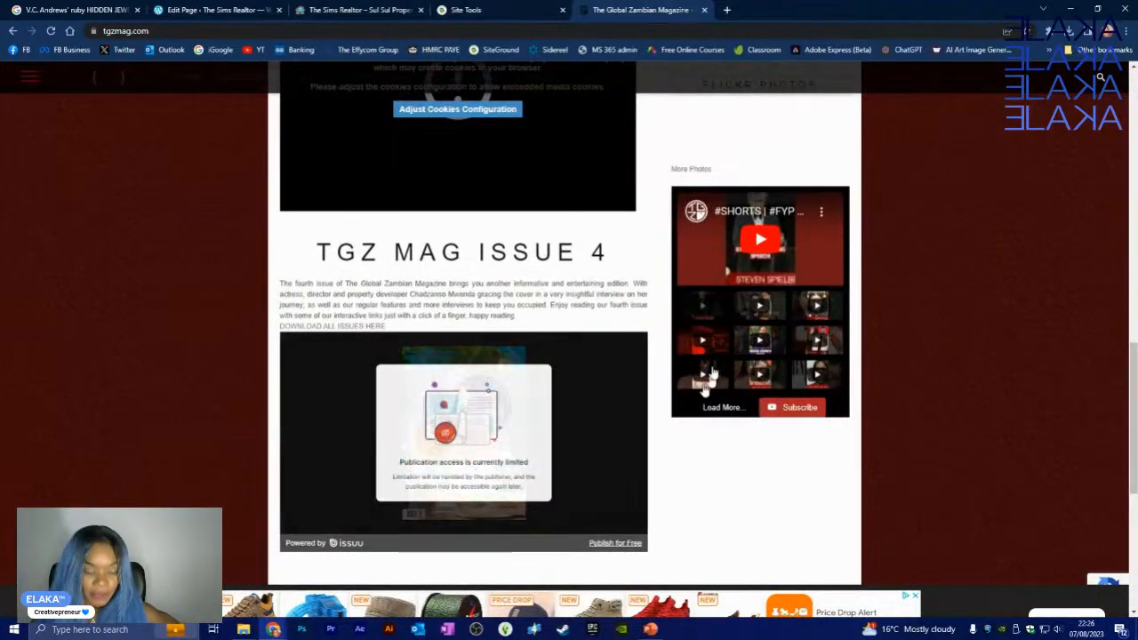
{"action": "scroll", "coordinate": [440, 284], "scroll_direction": "down", "scroll_amount": 1}
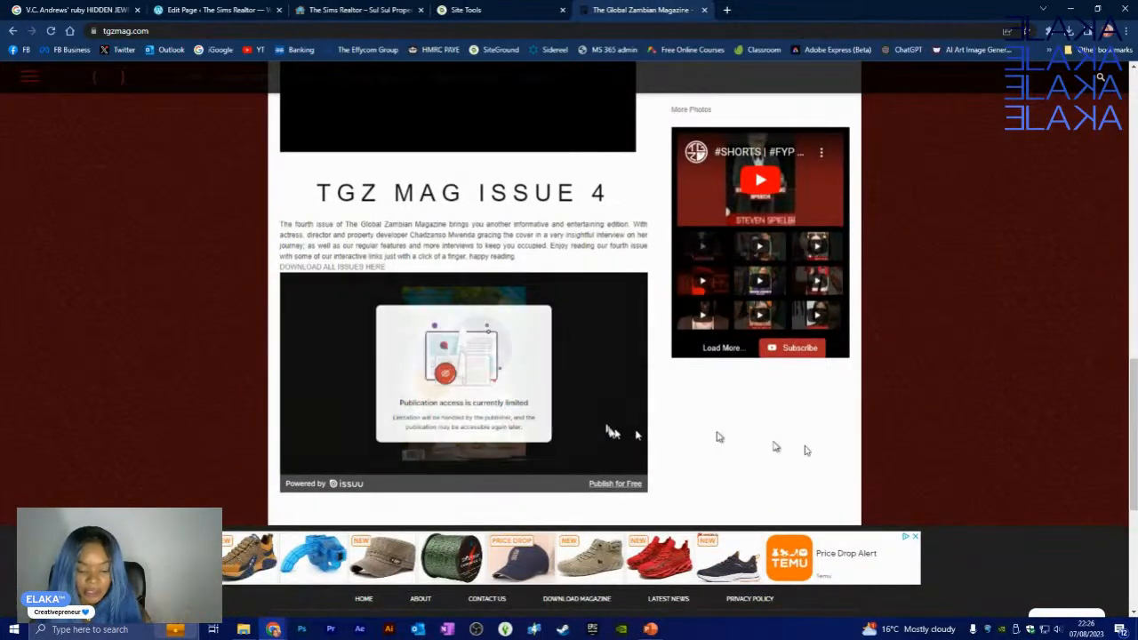
{"action": "scroll", "coordinate": [719, 437], "scroll_direction": "down", "scroll_amount": 4}
{"action": "scroll", "coordinate": [1074, 449], "scroll_direction": "down", "scroll_amount": 2}
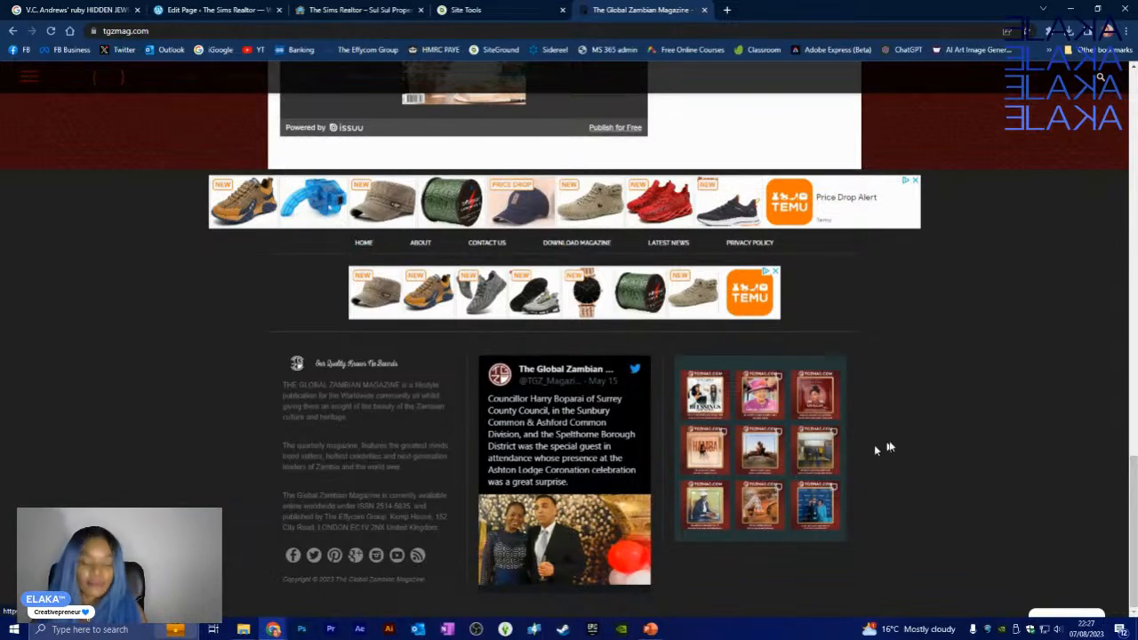
{"action": "scroll", "coordinate": [917, 392], "scroll_direction": "up", "scroll_amount": 2}
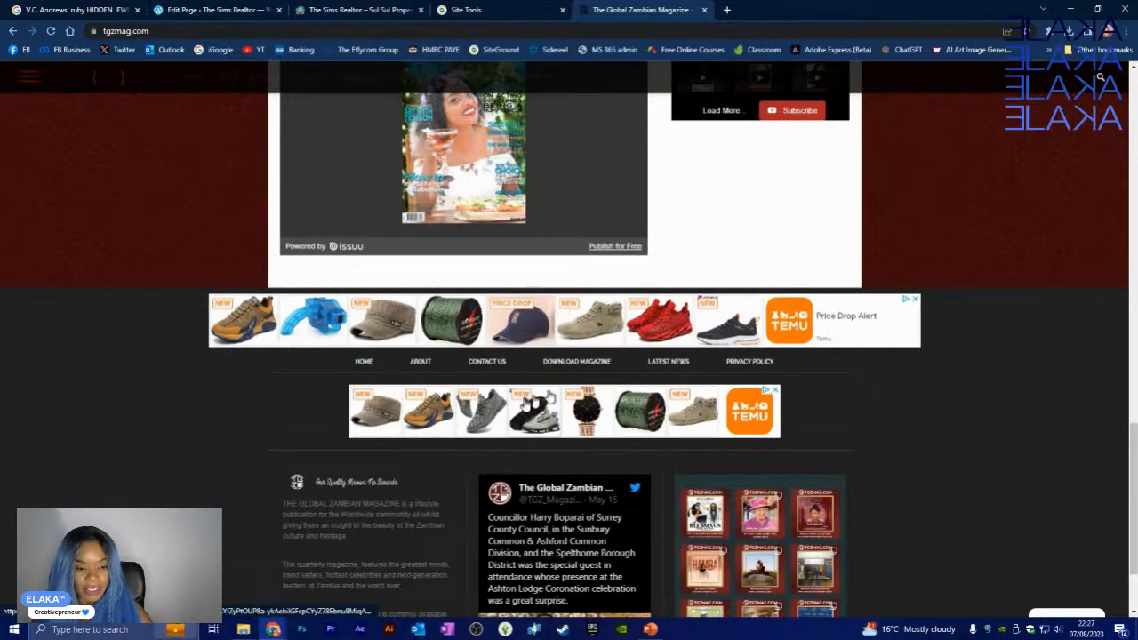
{"action": "scroll", "coordinate": [922, 413], "scroll_direction": "up", "scroll_amount": 9}
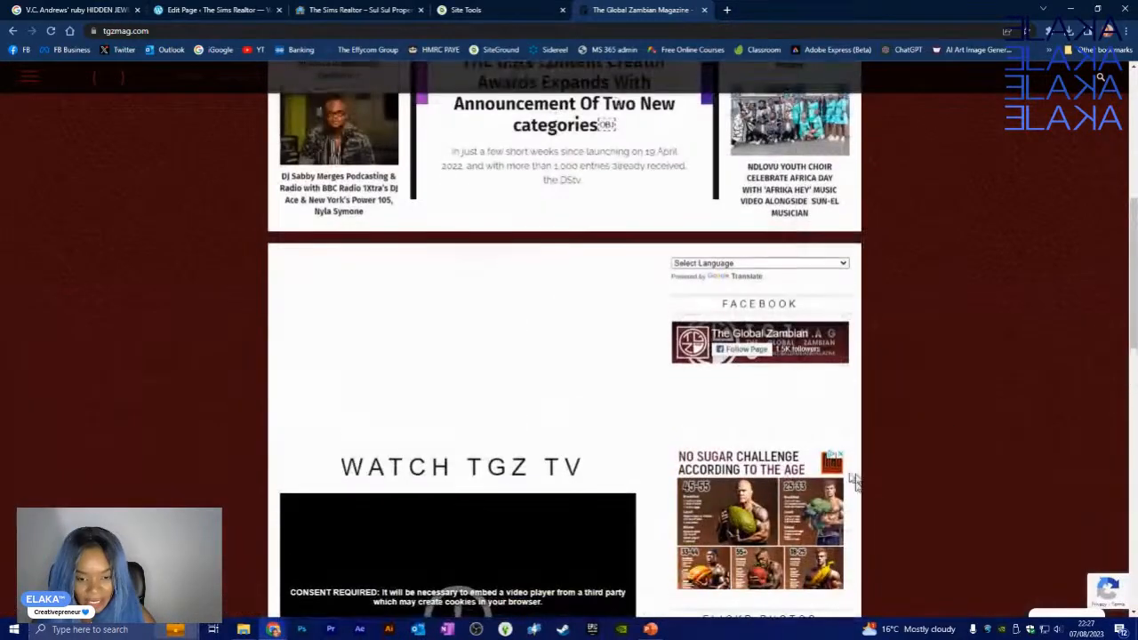
{"action": "scroll", "coordinate": [853, 480], "scroll_direction": "up", "scroll_amount": 5}
{"action": "scroll", "coordinate": [647, 307], "scroll_direction": "down", "scroll_amount": 7}
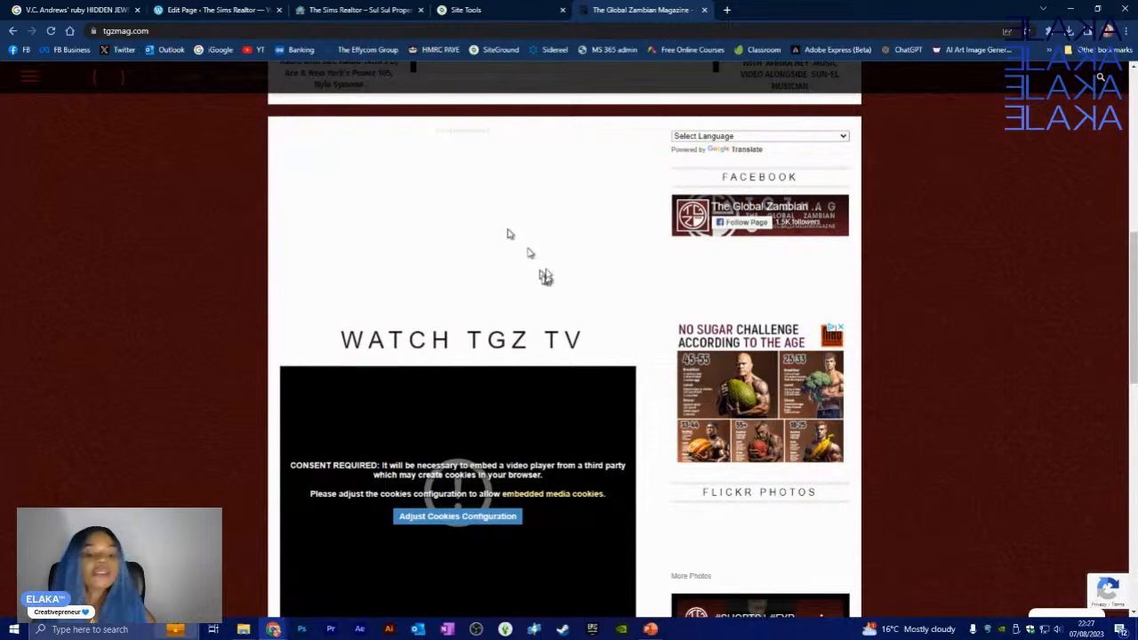
{"action": "scroll", "coordinate": [533, 266], "scroll_direction": "up", "scroll_amount": 7}
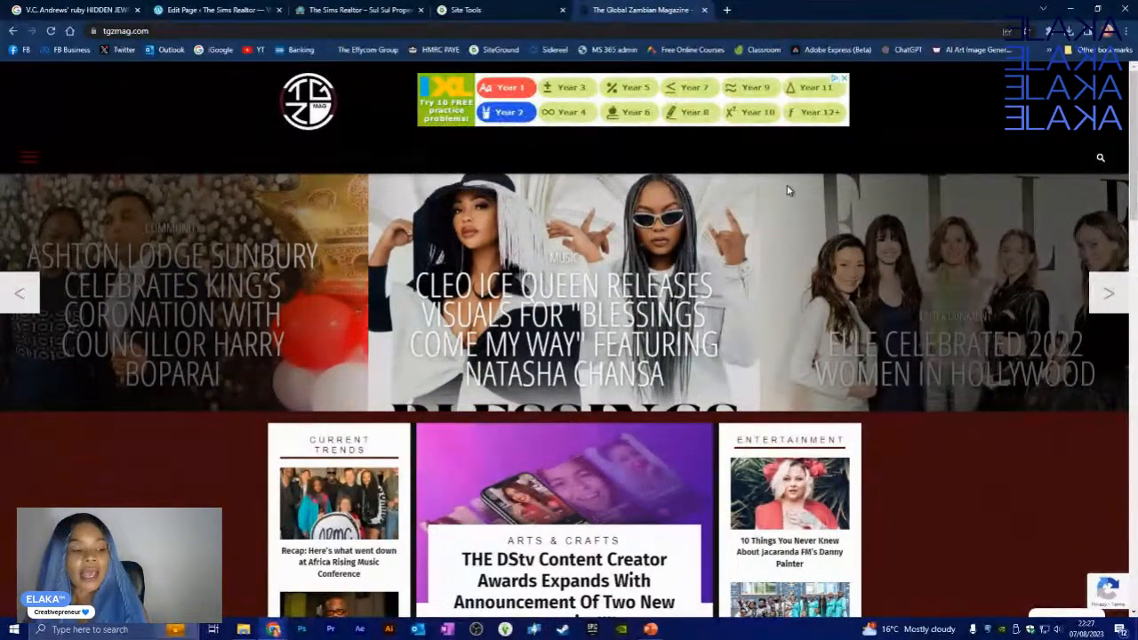
{"action": "scroll", "coordinate": [858, 454], "scroll_direction": "down", "scroll_amount": 3}
{"action": "scroll", "coordinate": [858, 454], "scroll_direction": "down", "scroll_amount": 2}
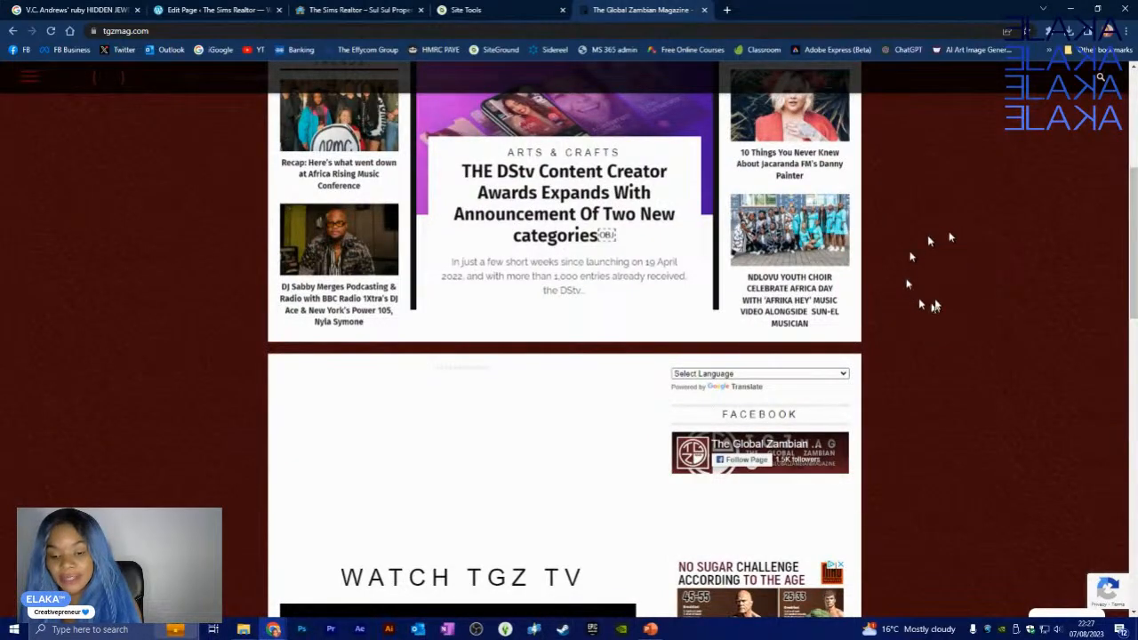
{"action": "scroll", "coordinate": [182, 342], "scroll_direction": "up", "scroll_amount": 3}
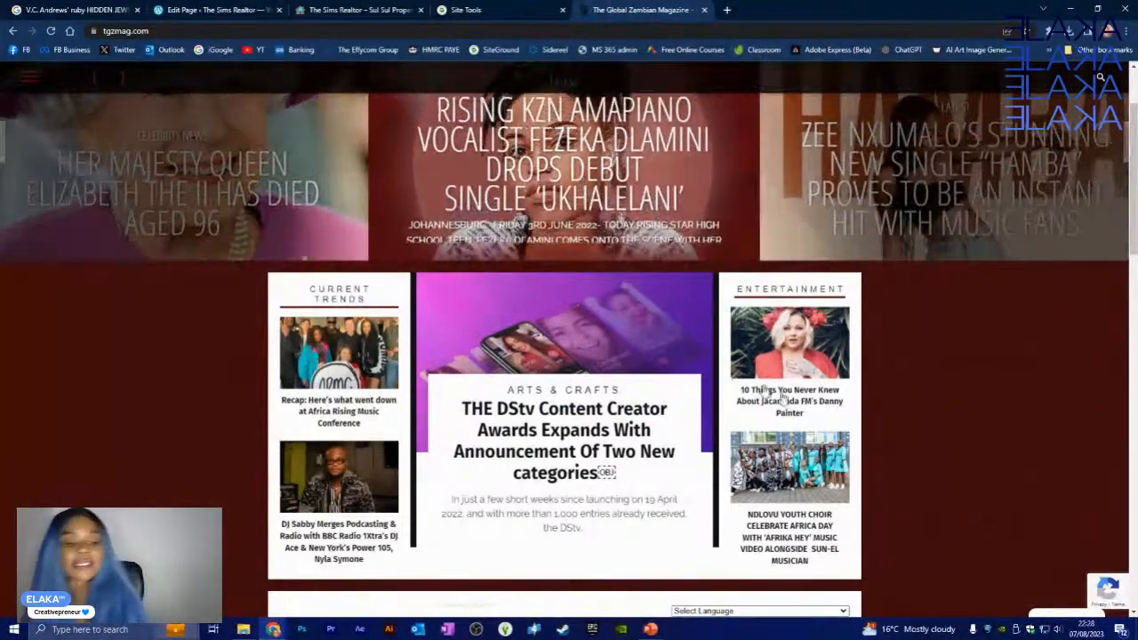
{"action": "scroll", "coordinate": [1037, 397], "scroll_direction": "down", "scroll_amount": 3}
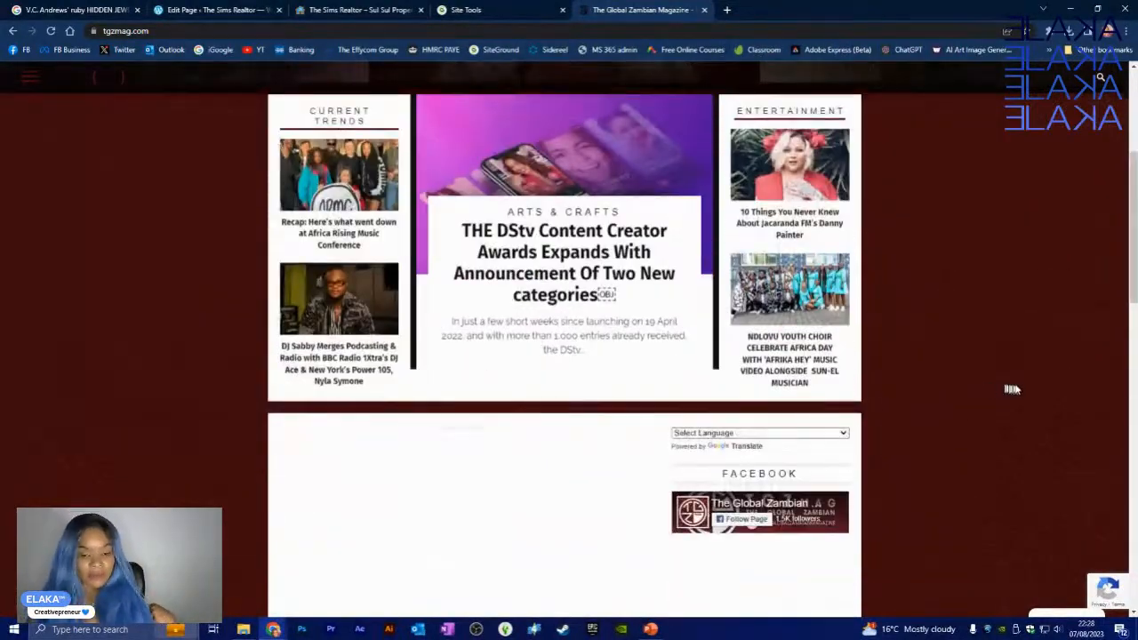
{"action": "scroll", "coordinate": [987, 271], "scroll_direction": "down", "scroll_amount": 2}
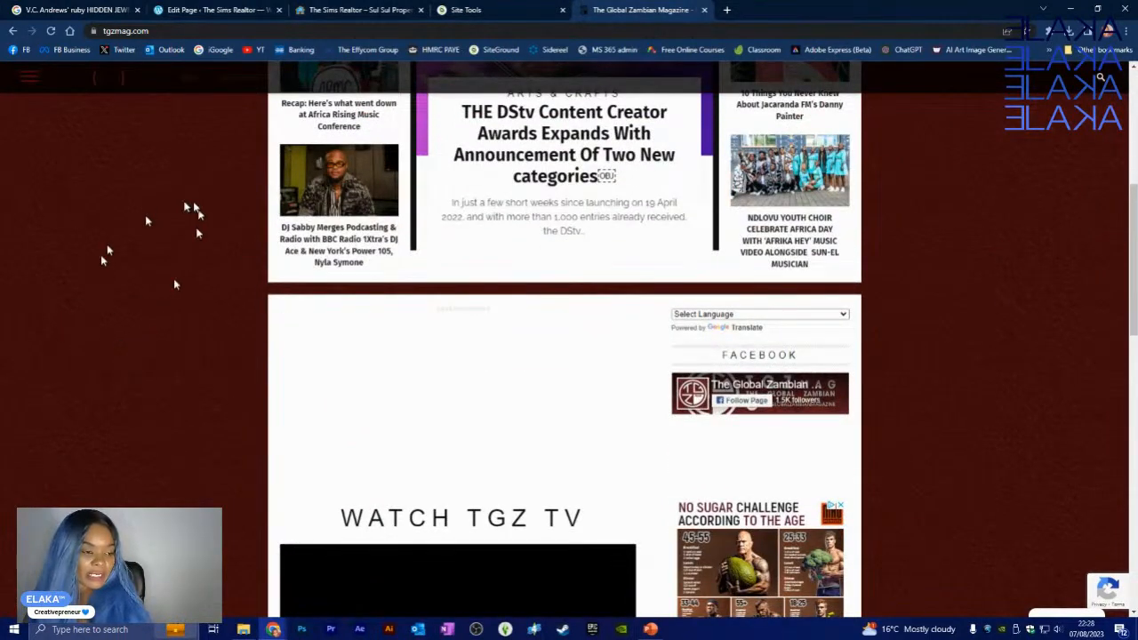
{"action": "scroll", "coordinate": [143, 337], "scroll_direction": "up", "scroll_amount": 8}
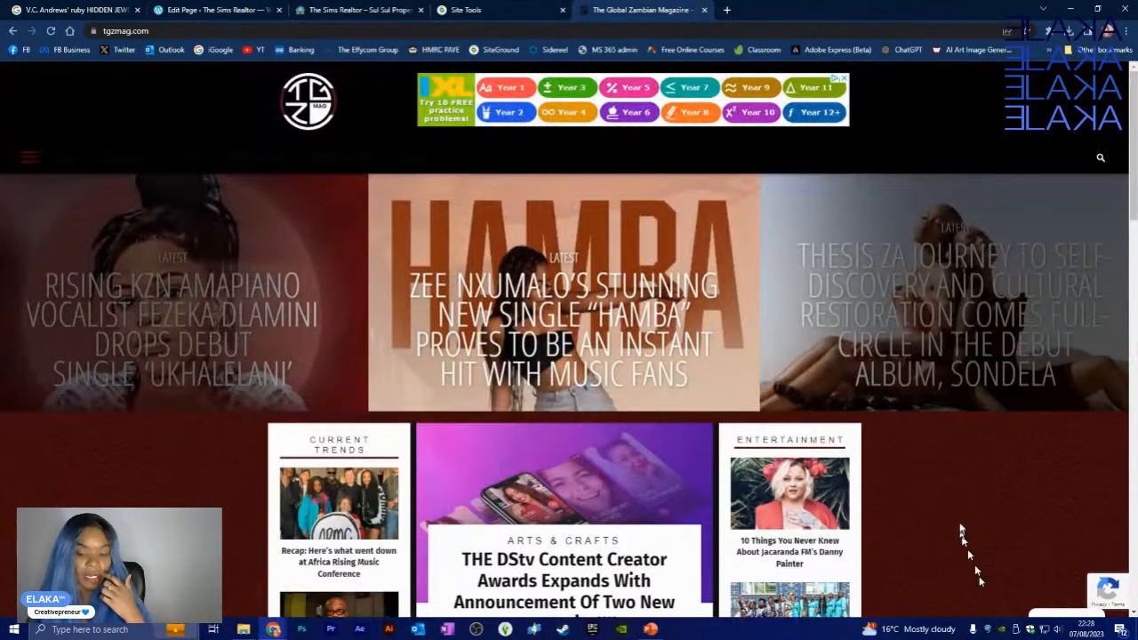
{"action": "scroll", "coordinate": [961, 494], "scroll_direction": "down", "scroll_amount": 3}
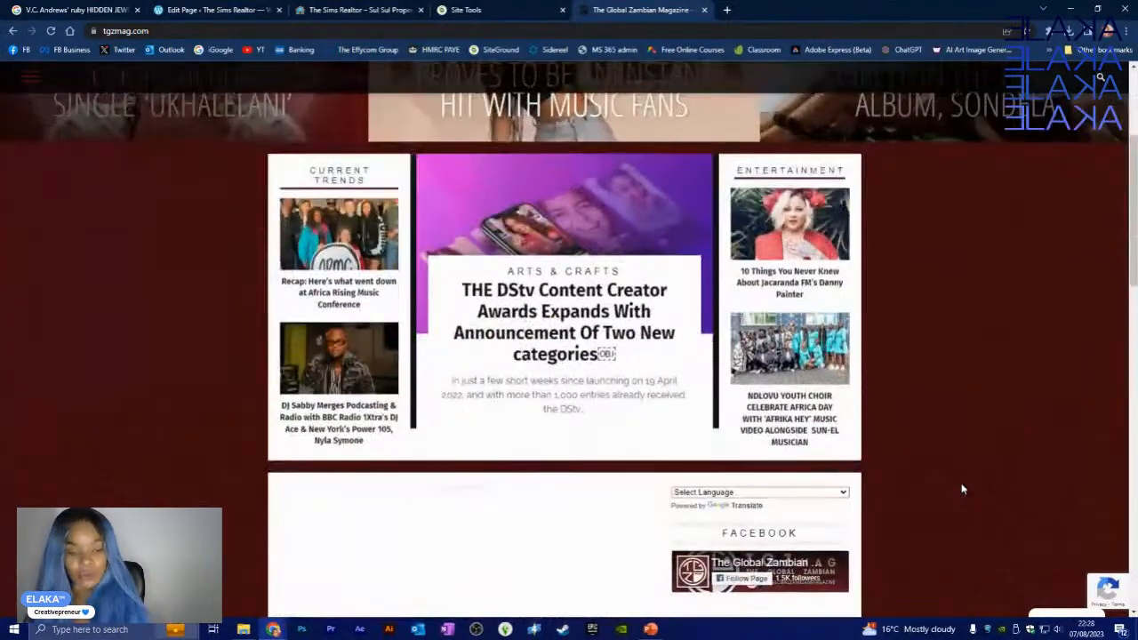
{"action": "scroll", "coordinate": [961, 485], "scroll_direction": "down", "scroll_amount": 3}
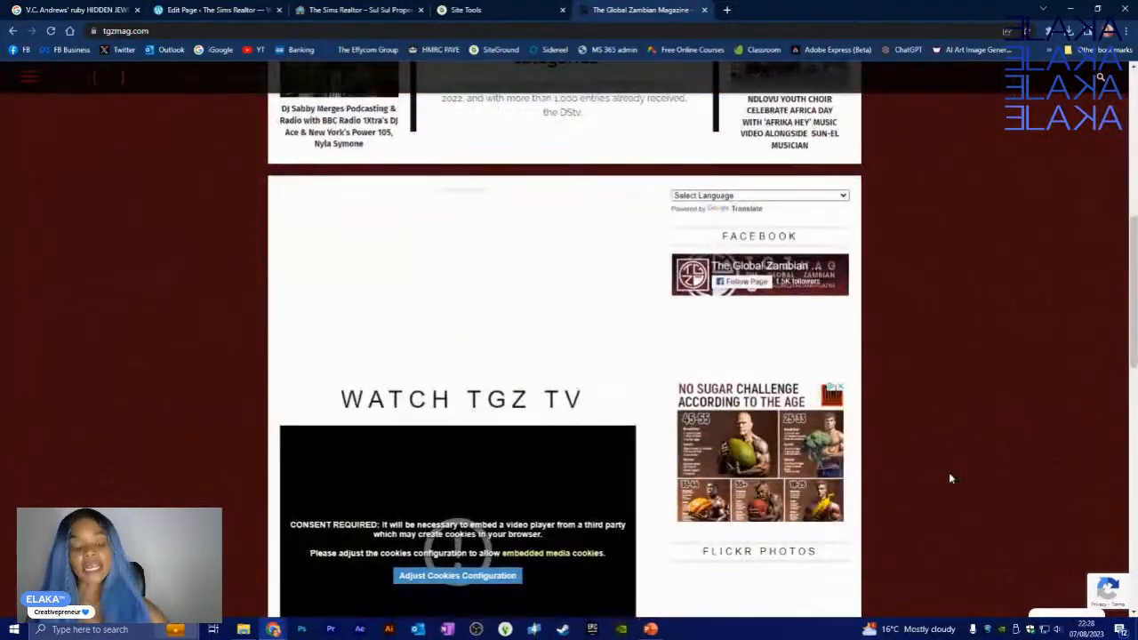
{"action": "scroll", "coordinate": [929, 373], "scroll_direction": "up", "scroll_amount": 7}
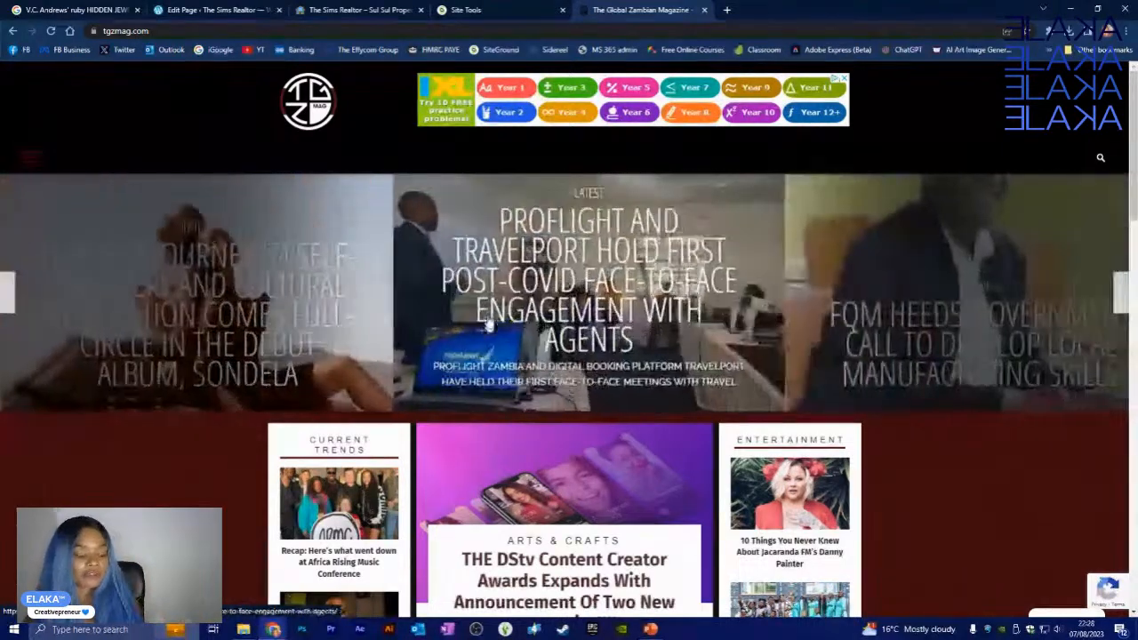
{"action": "left_click", "coordinate": [244, 629]}
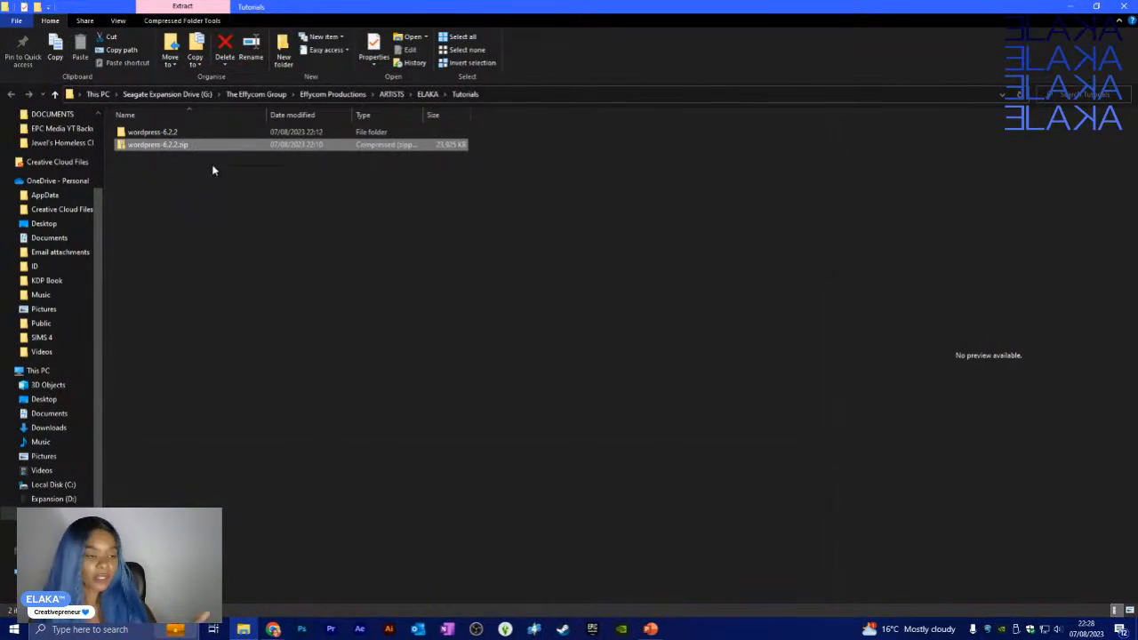
- Open wordpress-6.2.2 and its inner wordpress folder, then select all its files
{"action": "left_click_drag", "start_coordinate": [298, 175], "coordinate": [170, 128]}
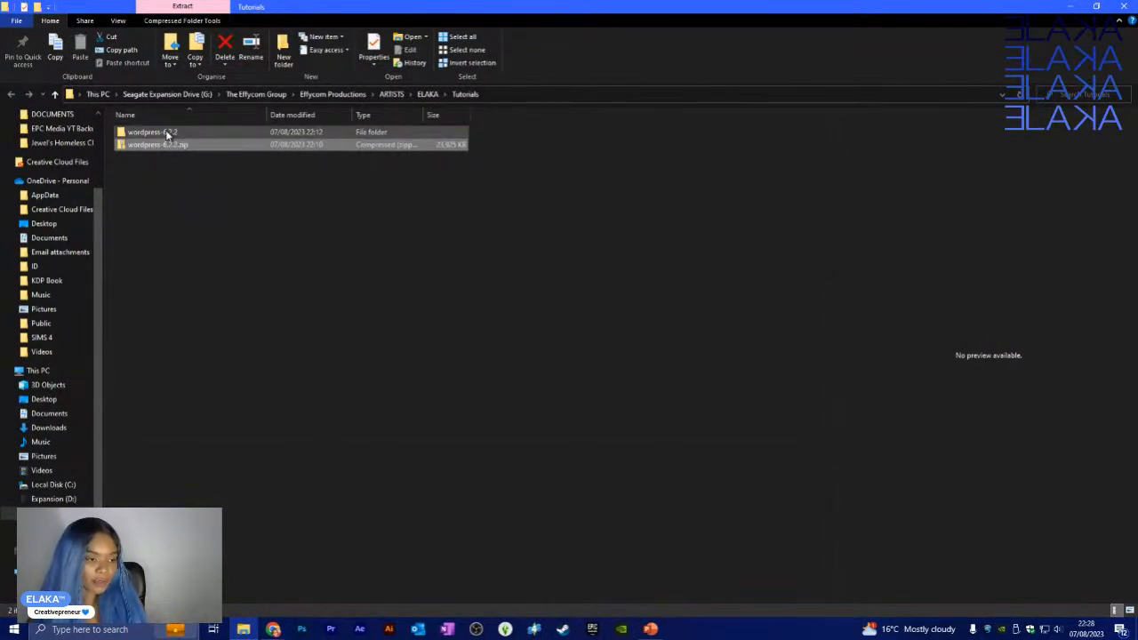
{"action": "double_click", "coordinate": [166, 132]}
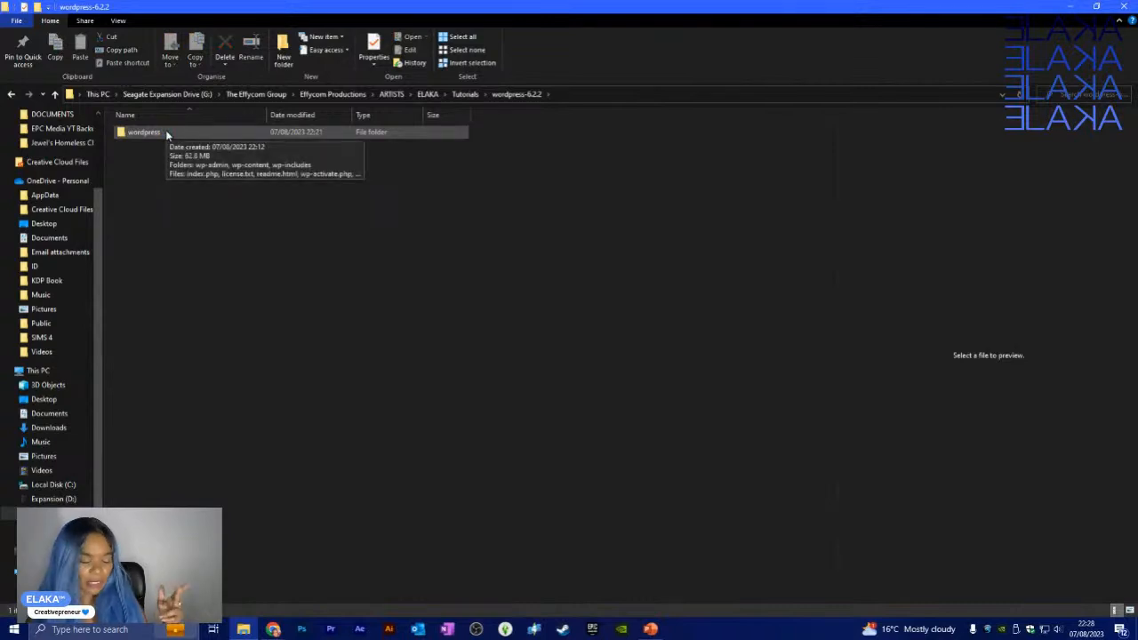
{"action": "double_click", "coordinate": [166, 133]}
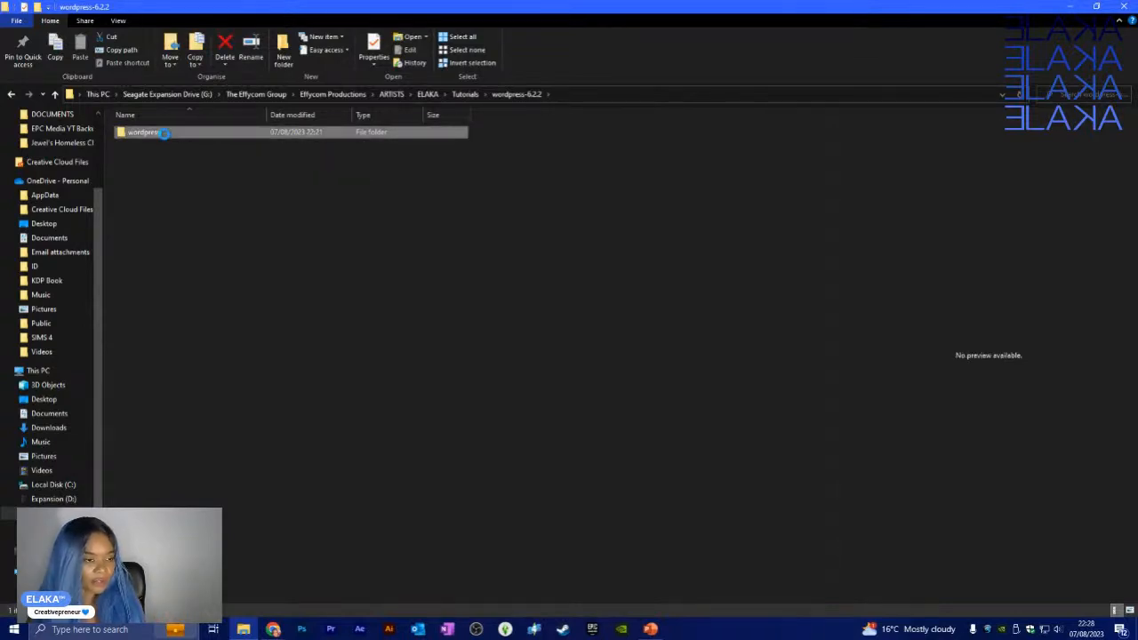
{"action": "key", "text": "F2"}
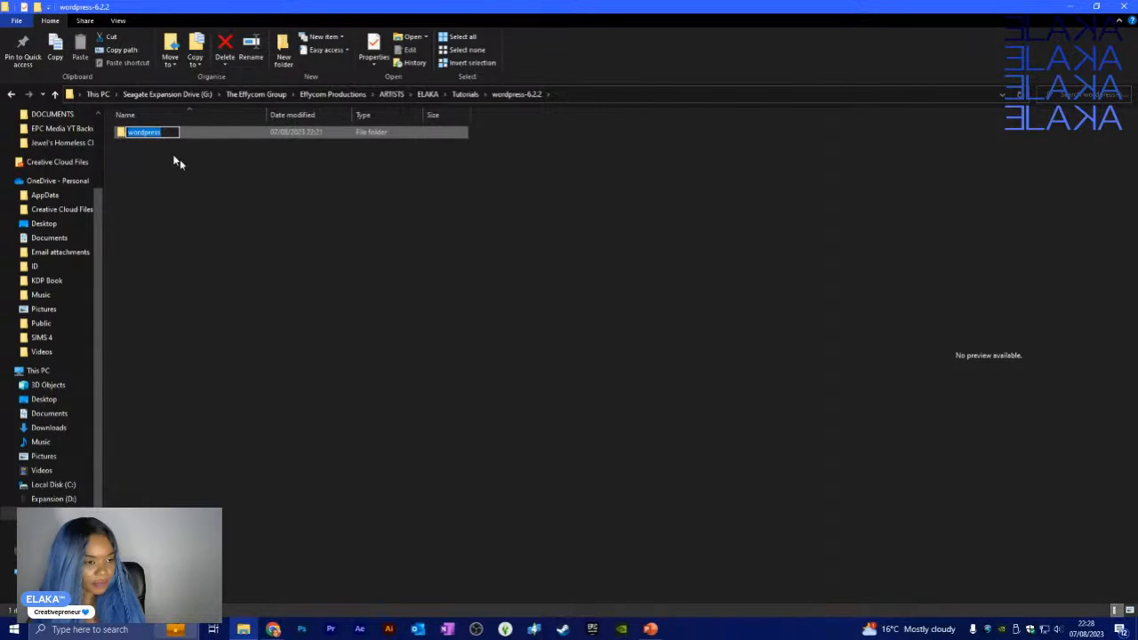
{"action": "double_click", "coordinate": [160, 131]}
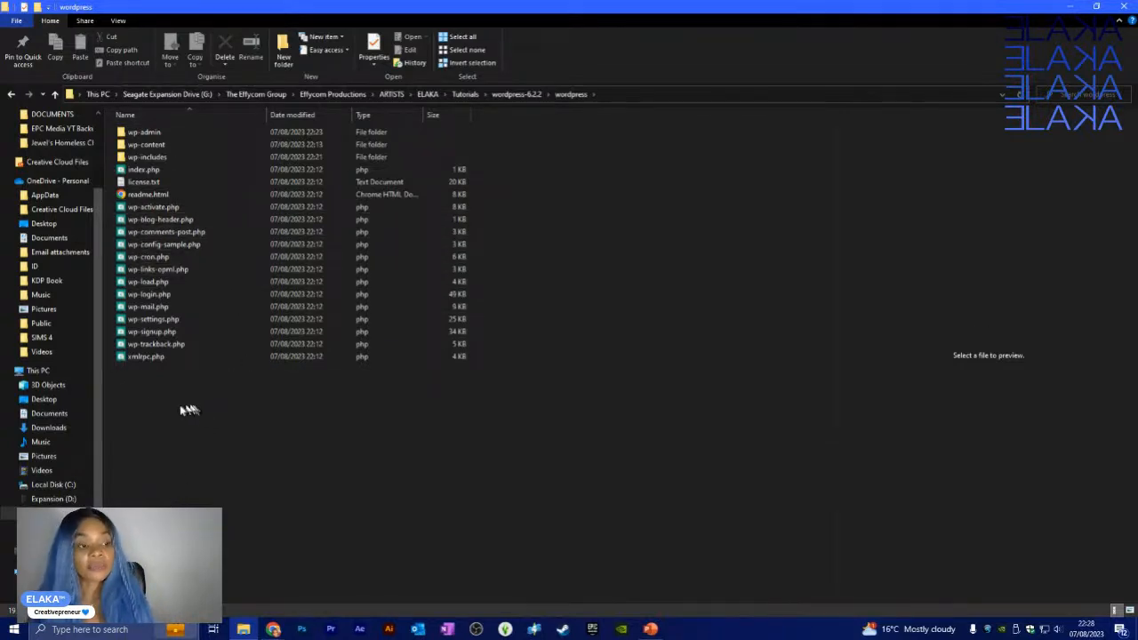
{"action": "left_click_drag", "start_coordinate": [189, 410], "coordinate": [183, 126]}
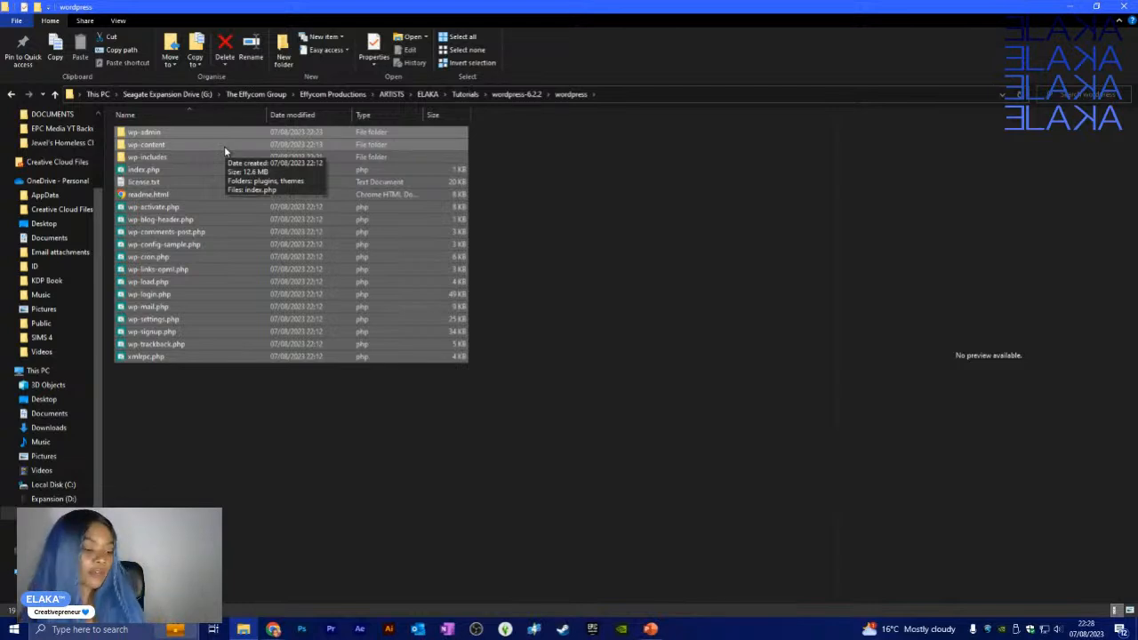
- Deselect the files, select wp-config-sample.php, and search Windows for a text editor
{"action": "left_click", "coordinate": [181, 397]}
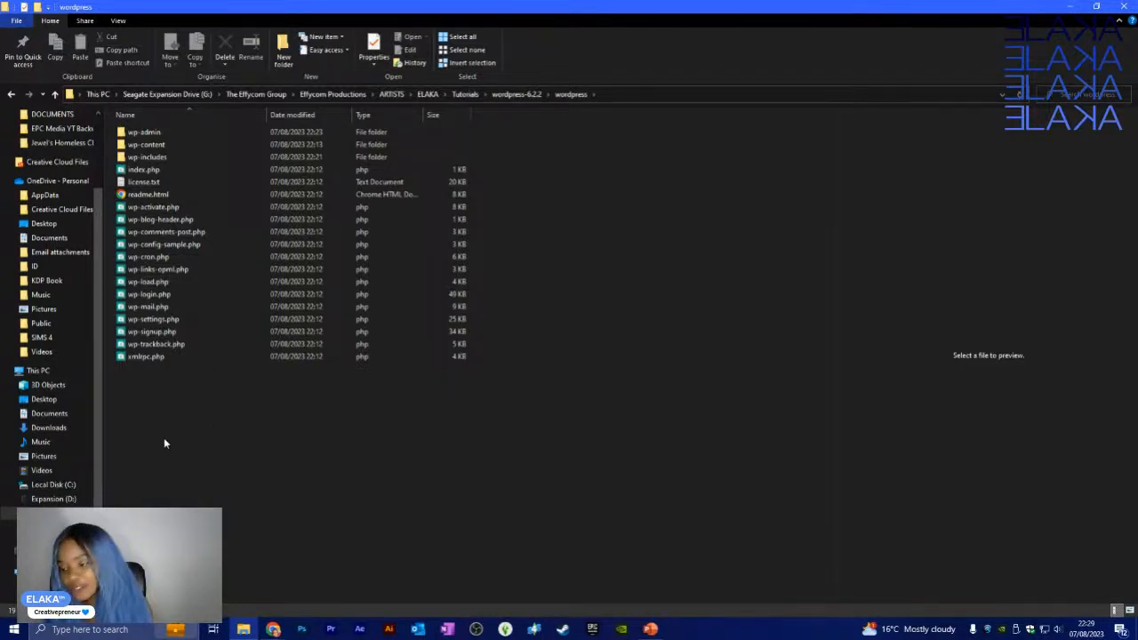
{"action": "left_click", "coordinate": [180, 246]}
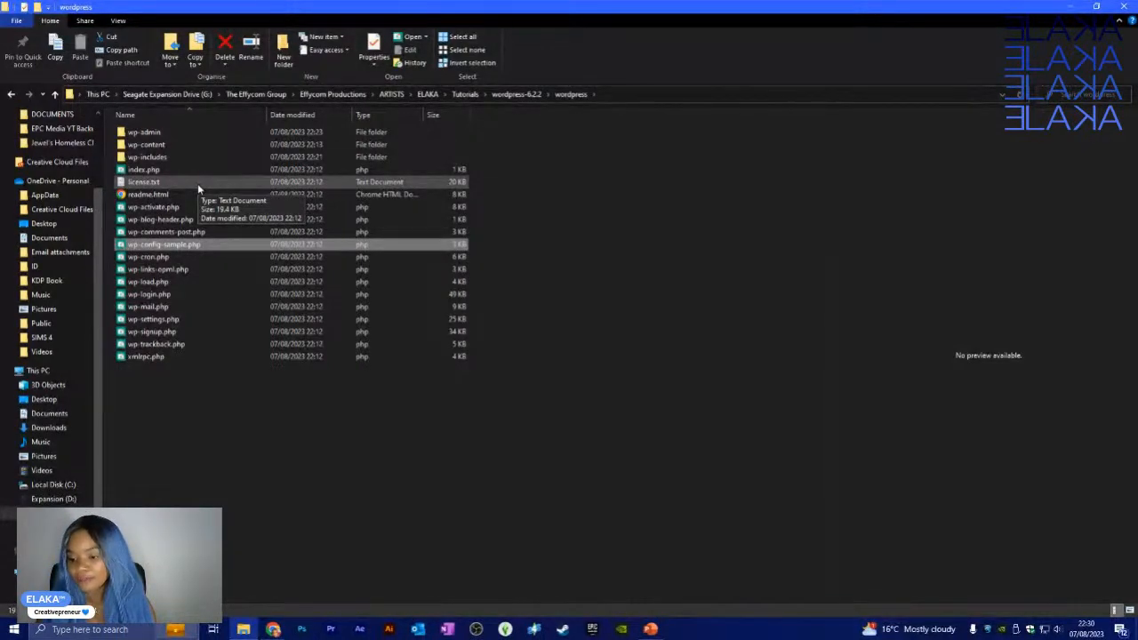
{"action": "left_click", "coordinate": [92, 632]}
{"action": "type", "text": "t"}
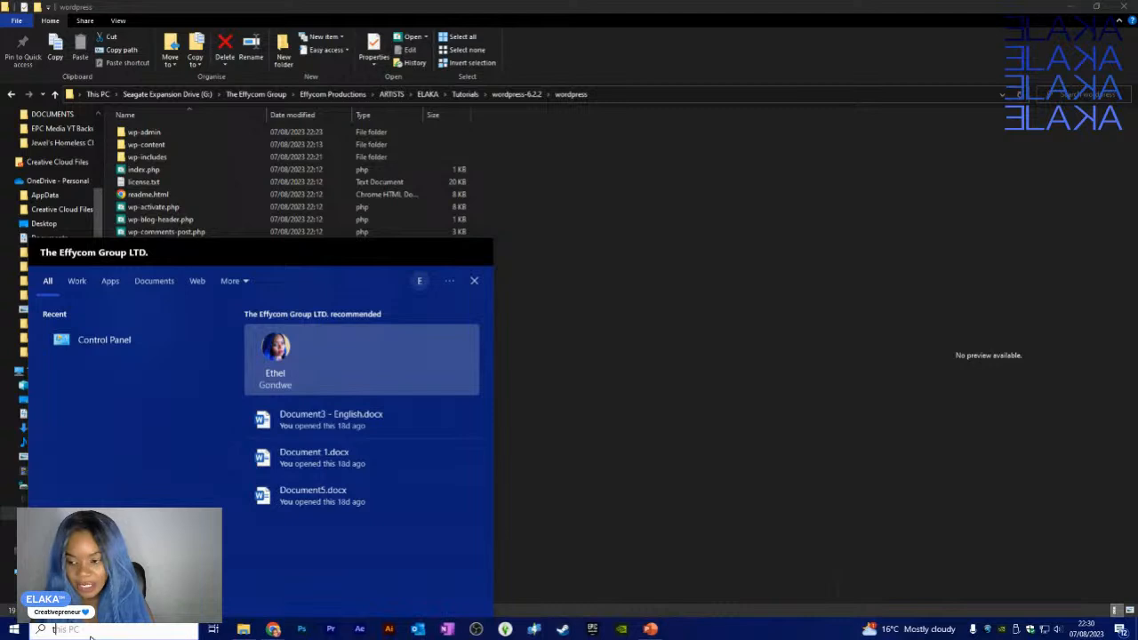
{"action": "type", "text": "x"}
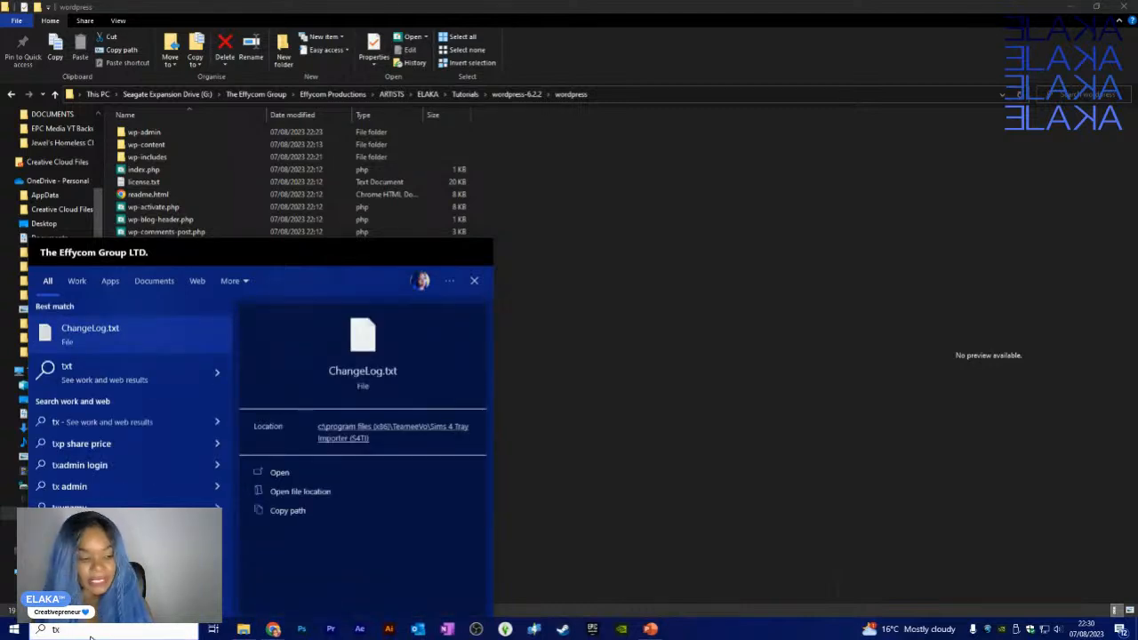
{"action": "type", "text": "t"}
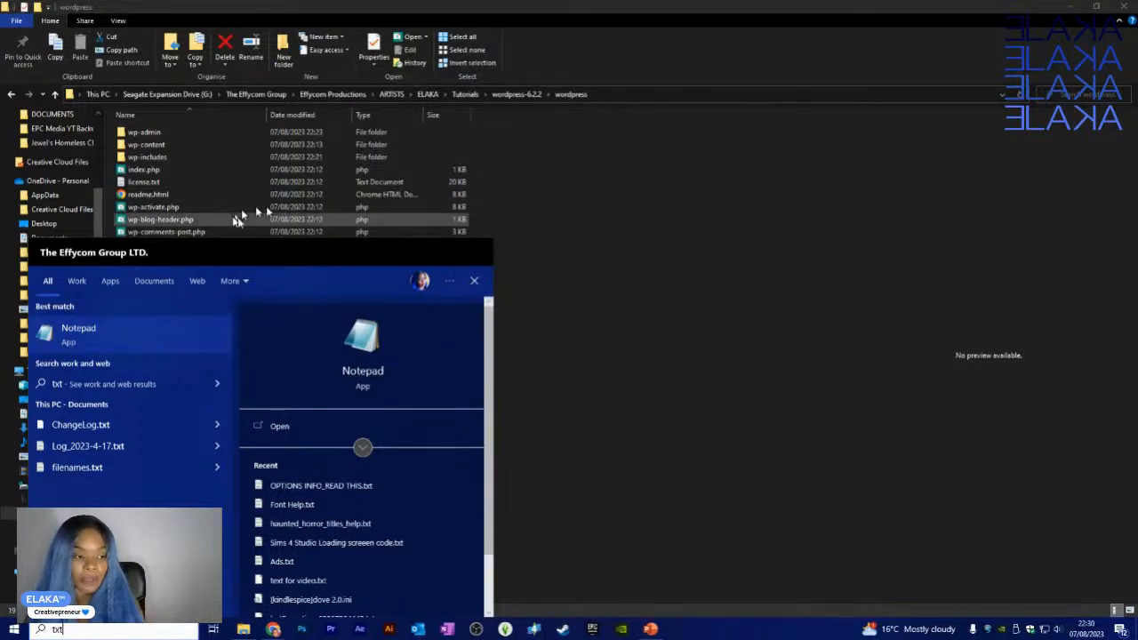
{"action": "left_click", "coordinate": [710, 264]}
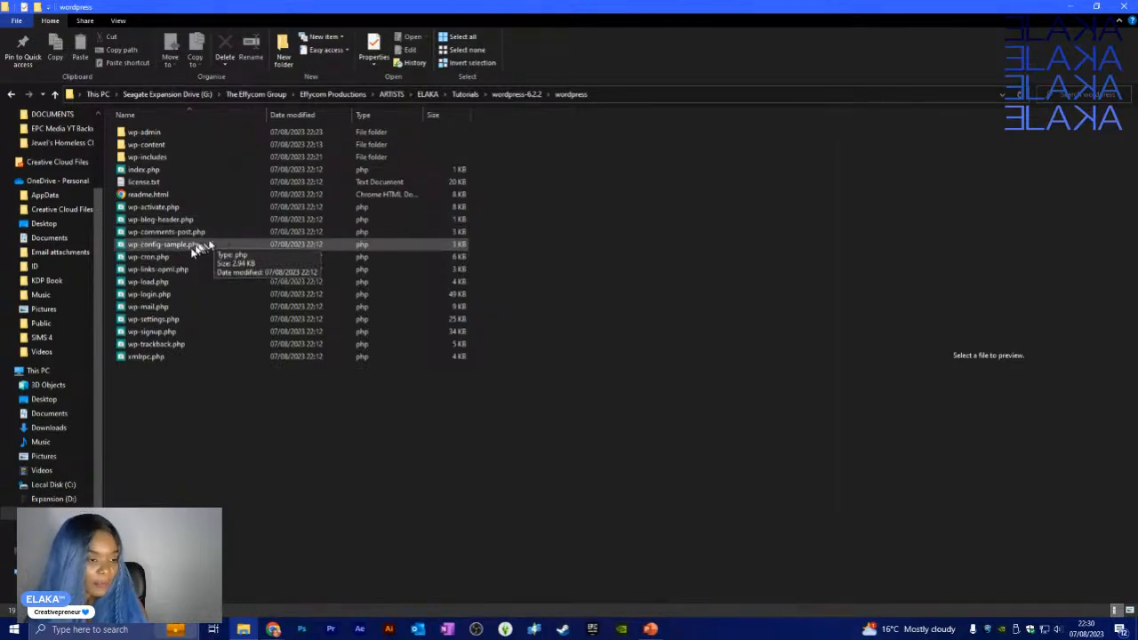
{"action": "left_click", "coordinate": [188, 248]}
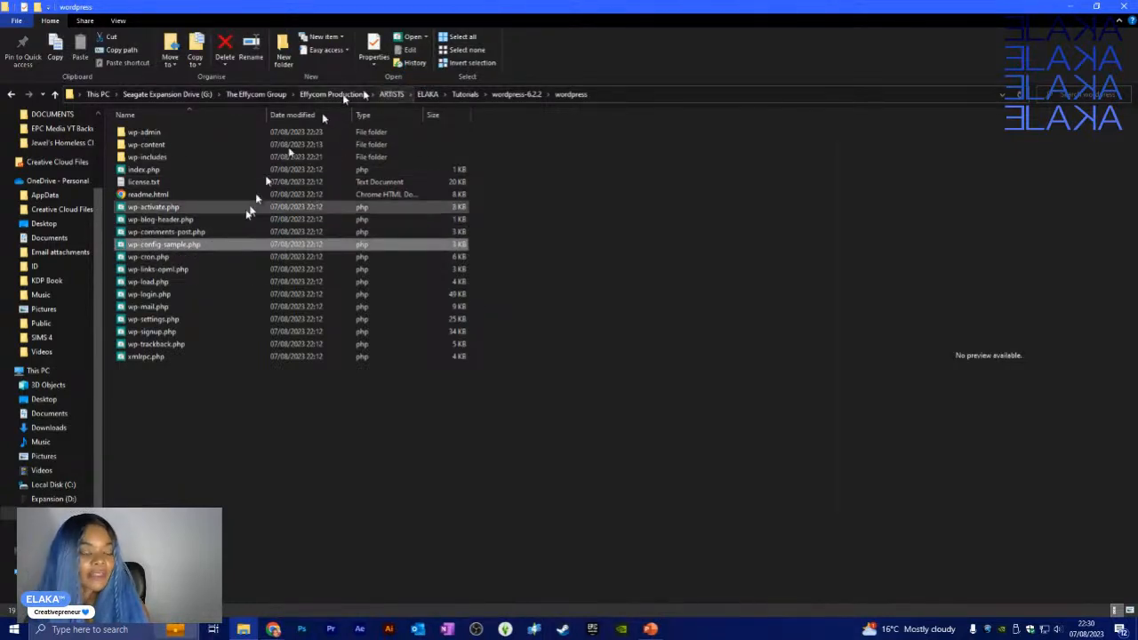
- Select wp-config-sample.php and bring up the full Choose another app list
{"action": "left_click", "coordinate": [218, 206], "text": "ctrl"}
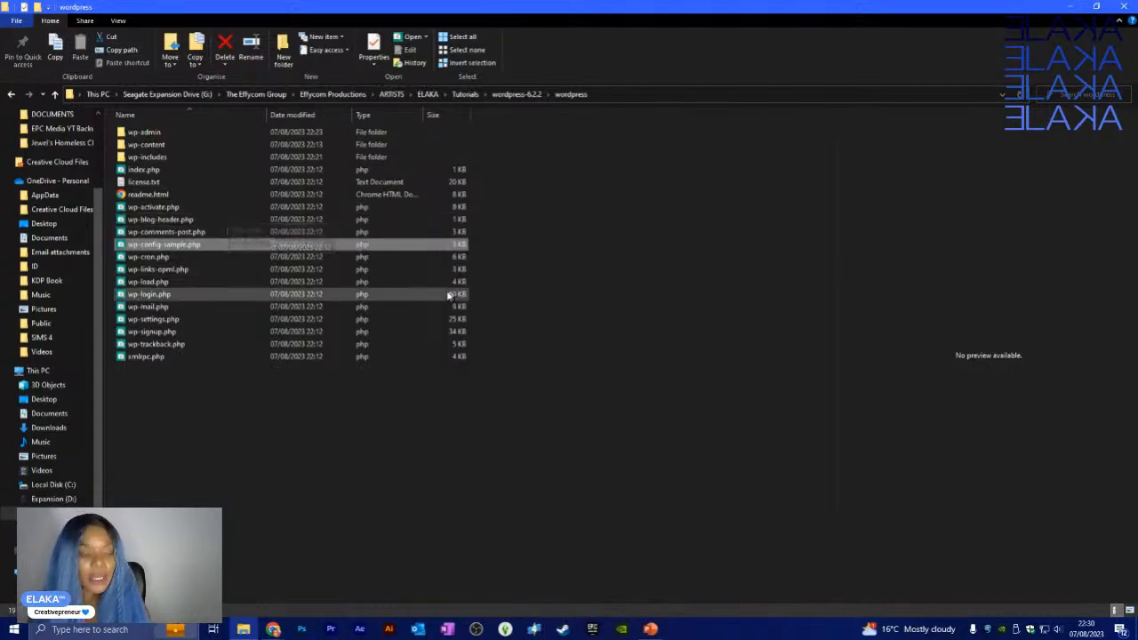
{"action": "left_click", "coordinate": [426, 40]}
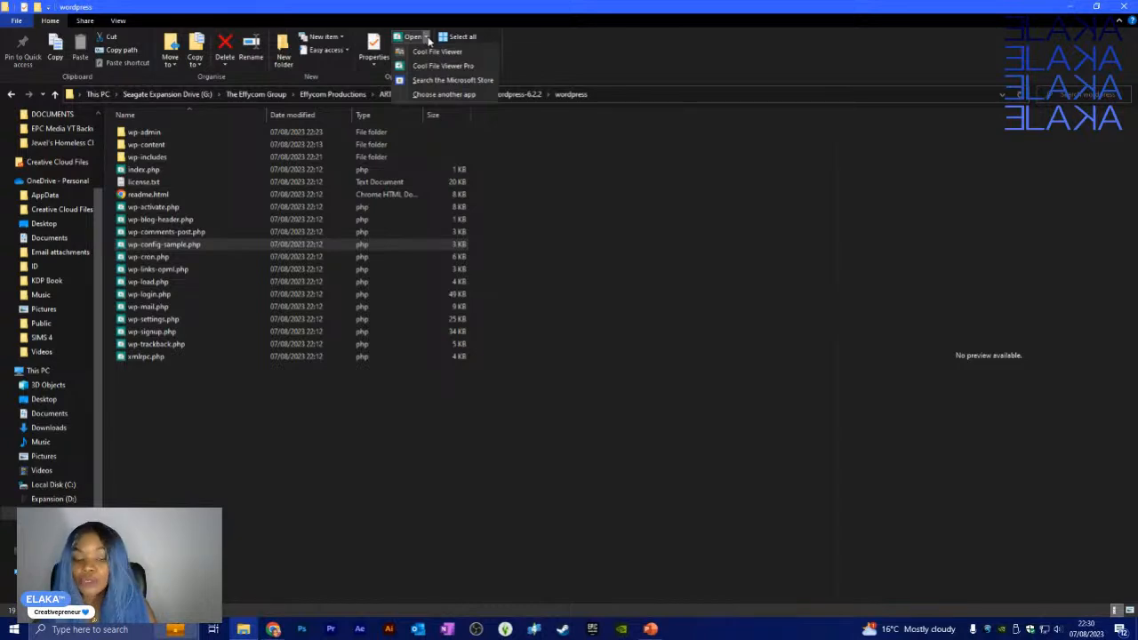
{"action": "left_click", "coordinate": [439, 95]}
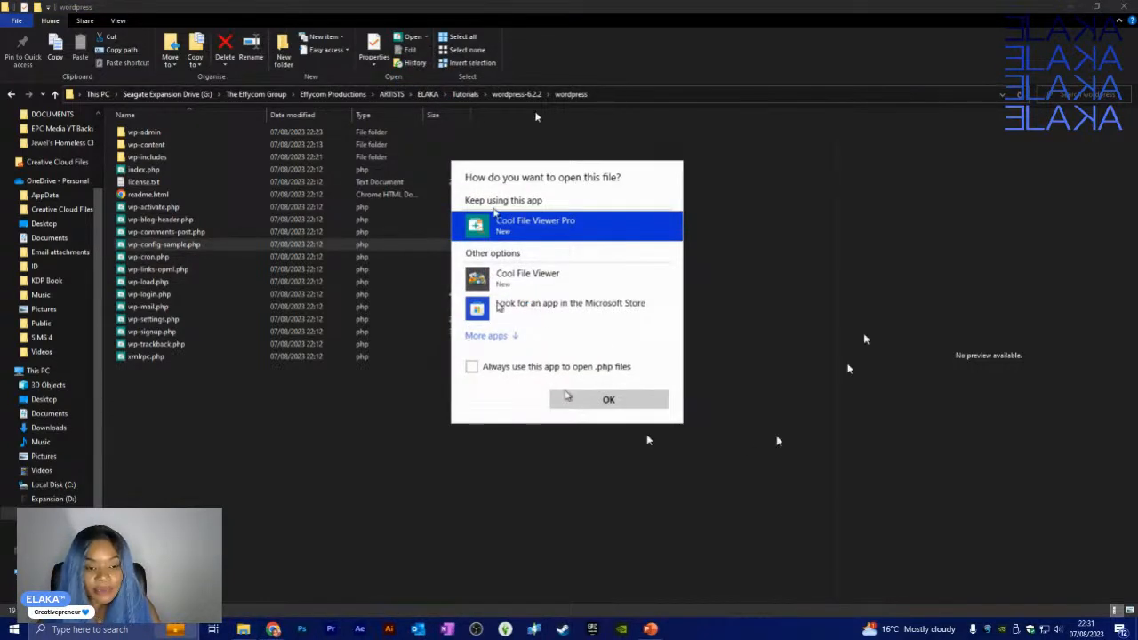
{"action": "left_click", "coordinate": [519, 341]}
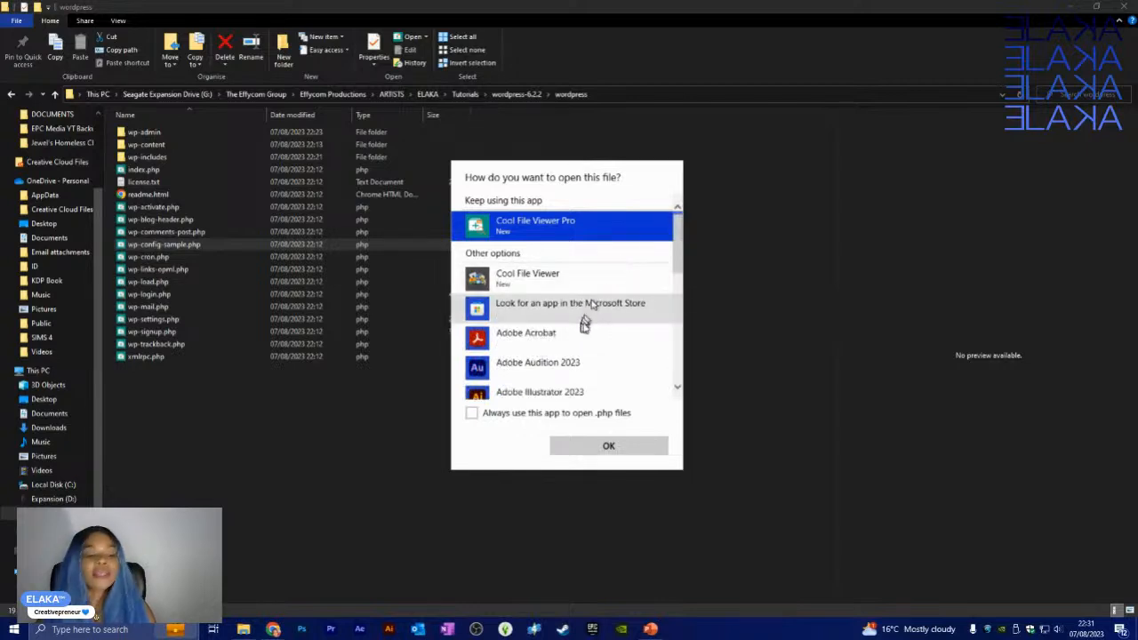
- Open the file in Notepad and move the Notepad window up and left
{"action": "scroll", "coordinate": [587, 298], "scroll_direction": "down", "scroll_amount": 1}
{"action": "scroll", "coordinate": [592, 293], "scroll_direction": "down", "scroll_amount": 1}
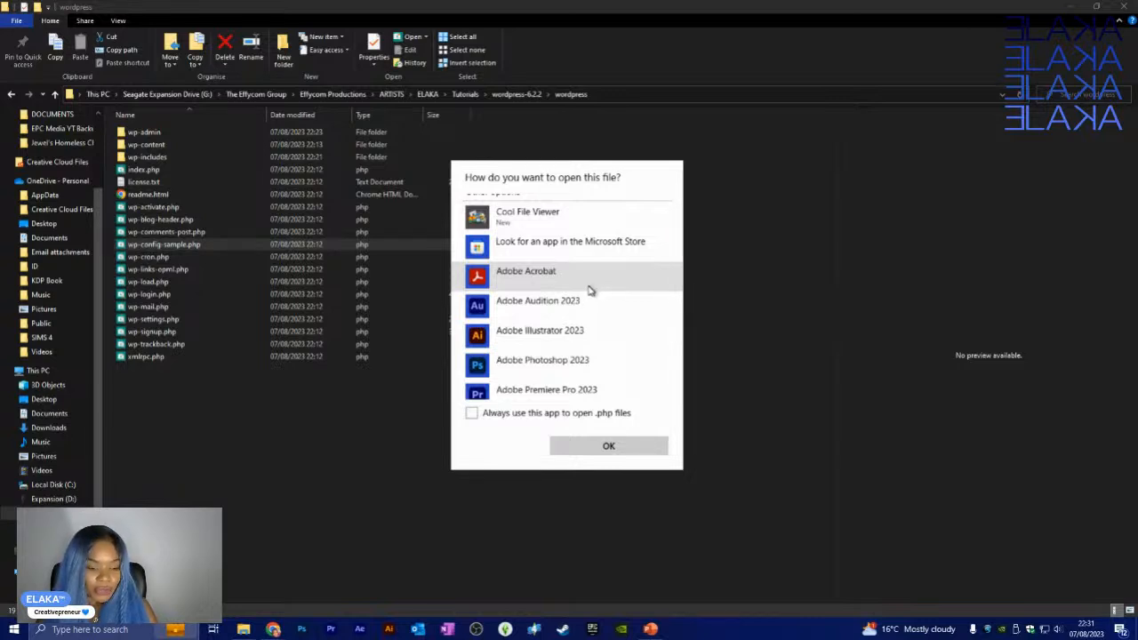
{"action": "scroll", "coordinate": [578, 290], "scroll_direction": "down", "scroll_amount": 1}
{"action": "scroll", "coordinate": [576, 290], "scroll_direction": "down", "scroll_amount": 4}
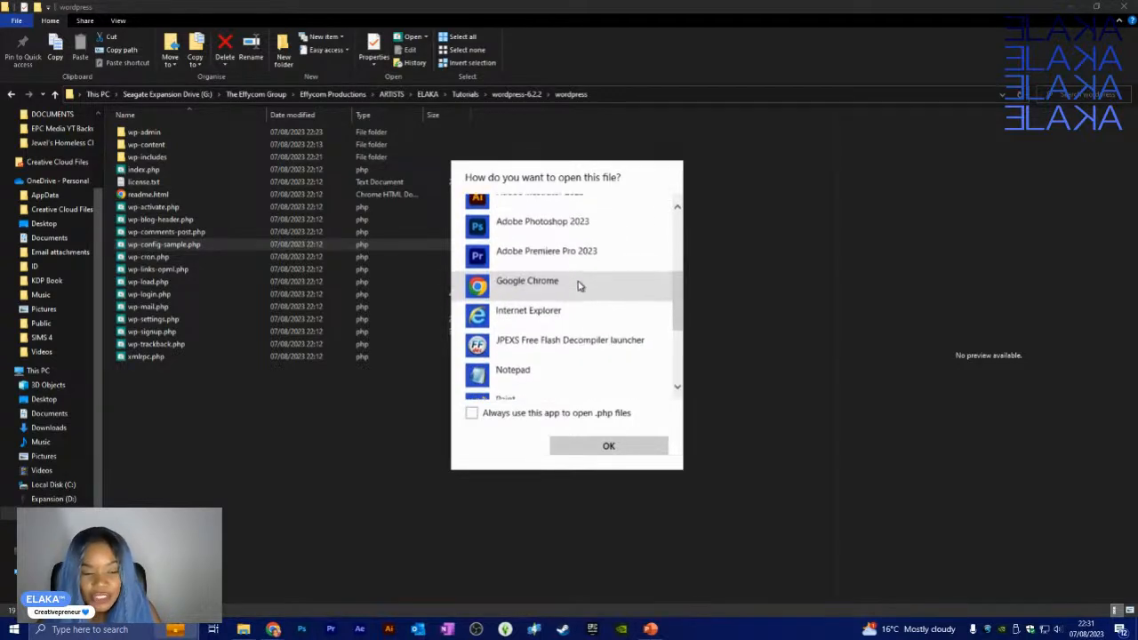
{"action": "scroll", "coordinate": [578, 284], "scroll_direction": "up", "scroll_amount": 4}
{"action": "scroll", "coordinate": [573, 276], "scroll_direction": "down", "scroll_amount": 6}
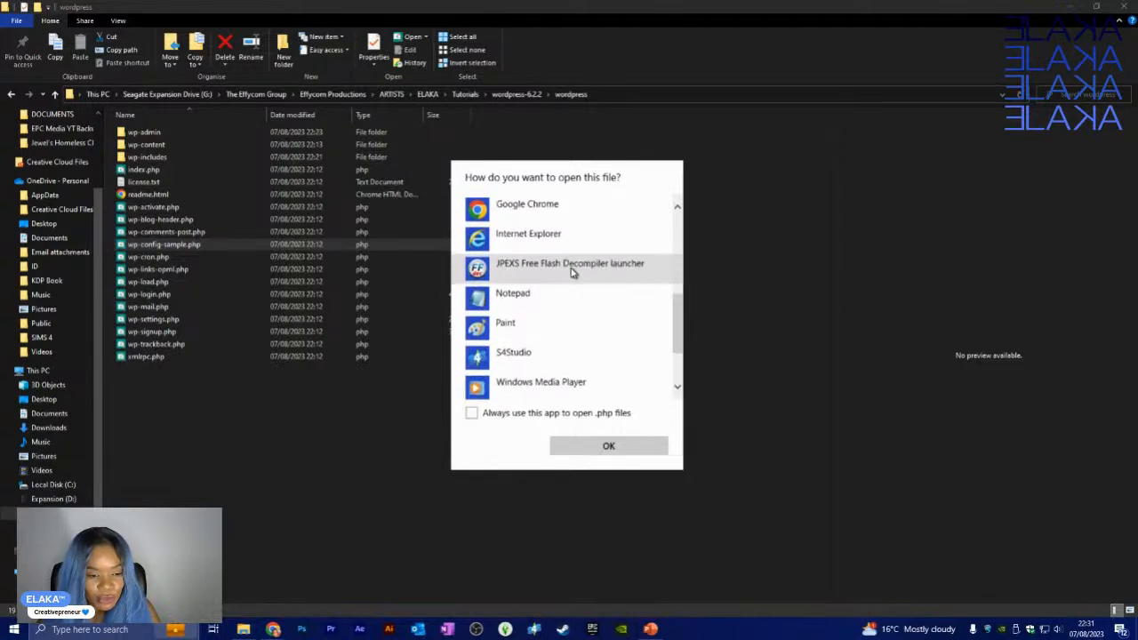
{"action": "left_click", "coordinate": [531, 306]}
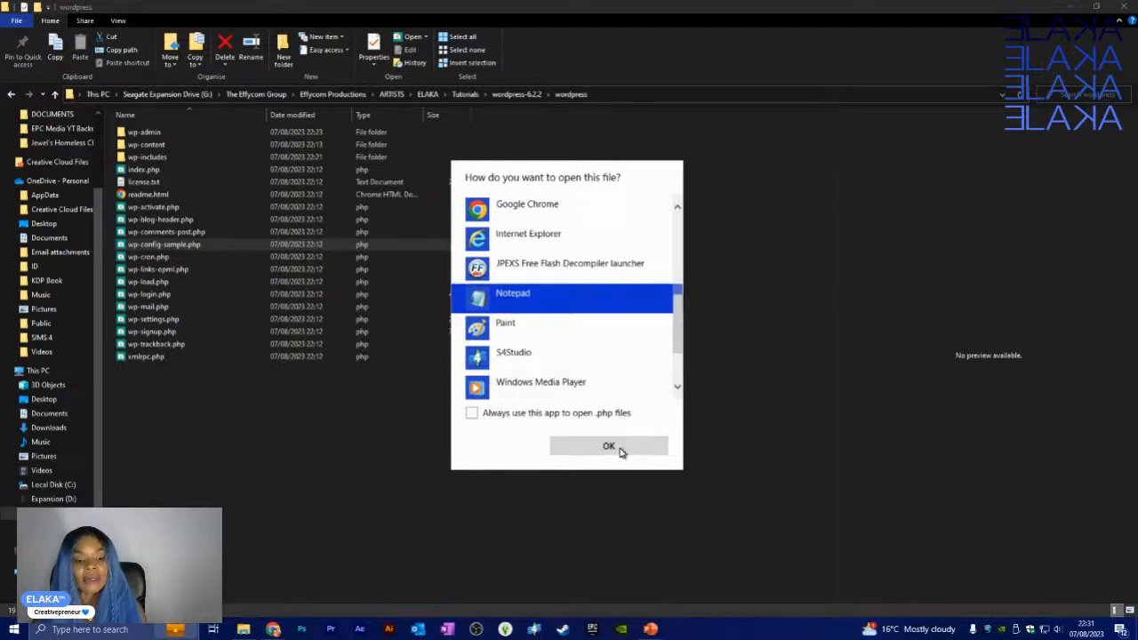
{"action": "left_click", "coordinate": [623, 450]}
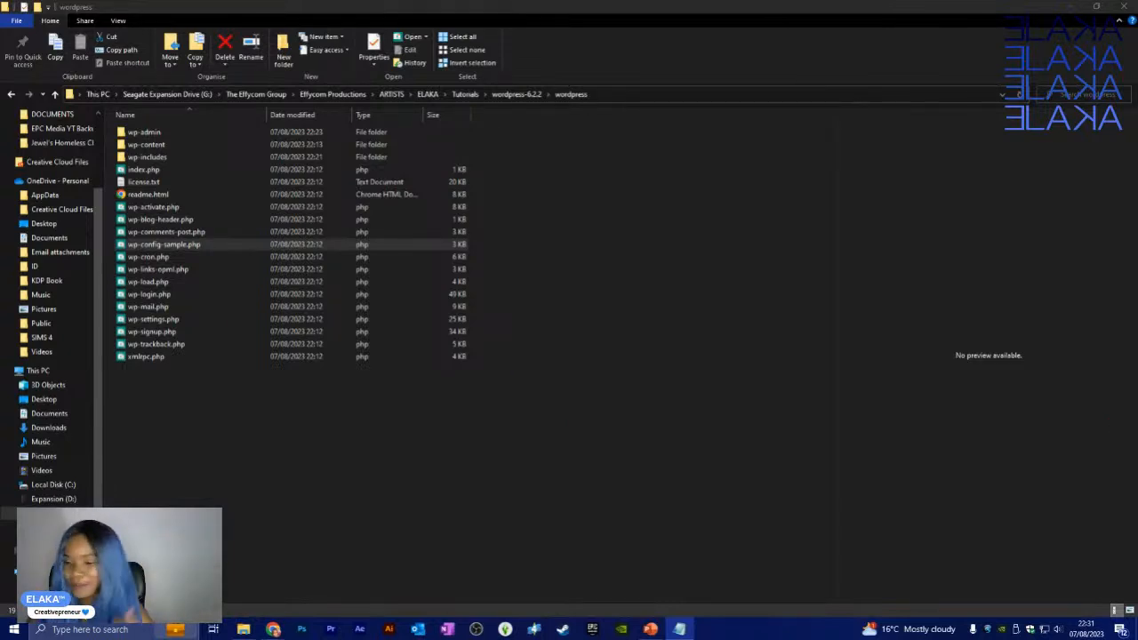
{"action": "left_click_drag", "start_coordinate": [948, 198], "coordinate": [802, 88]}
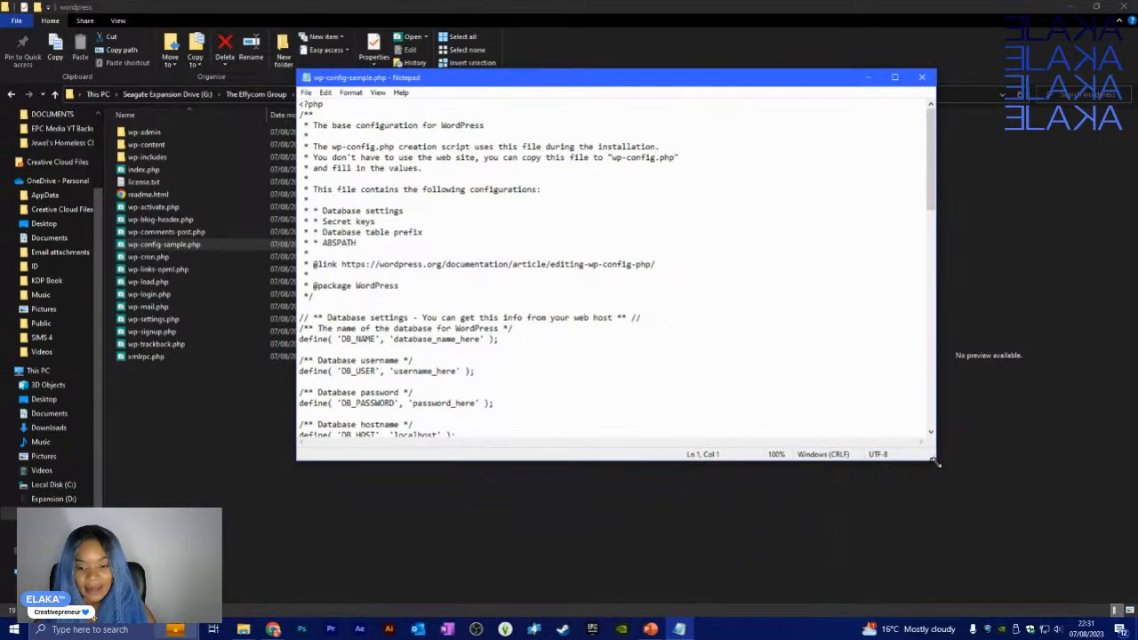
- Scroll wp-config-sample.php to the database settings and select the DB_HOST value 'localhost'
{"action": "left_click_drag", "start_coordinate": [936, 460], "coordinate": [935, 569]}
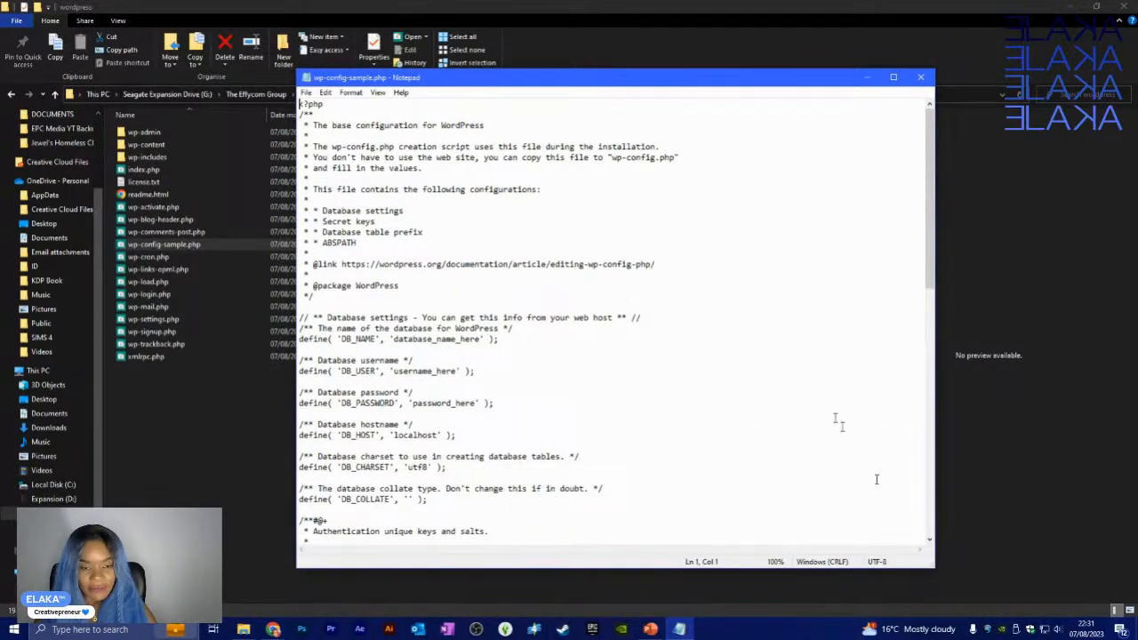
{"action": "scroll", "coordinate": [799, 334], "scroll_direction": "down", "scroll_amount": 4}
{"action": "scroll", "coordinate": [799, 334], "scroll_direction": "down", "scroll_amount": 15}
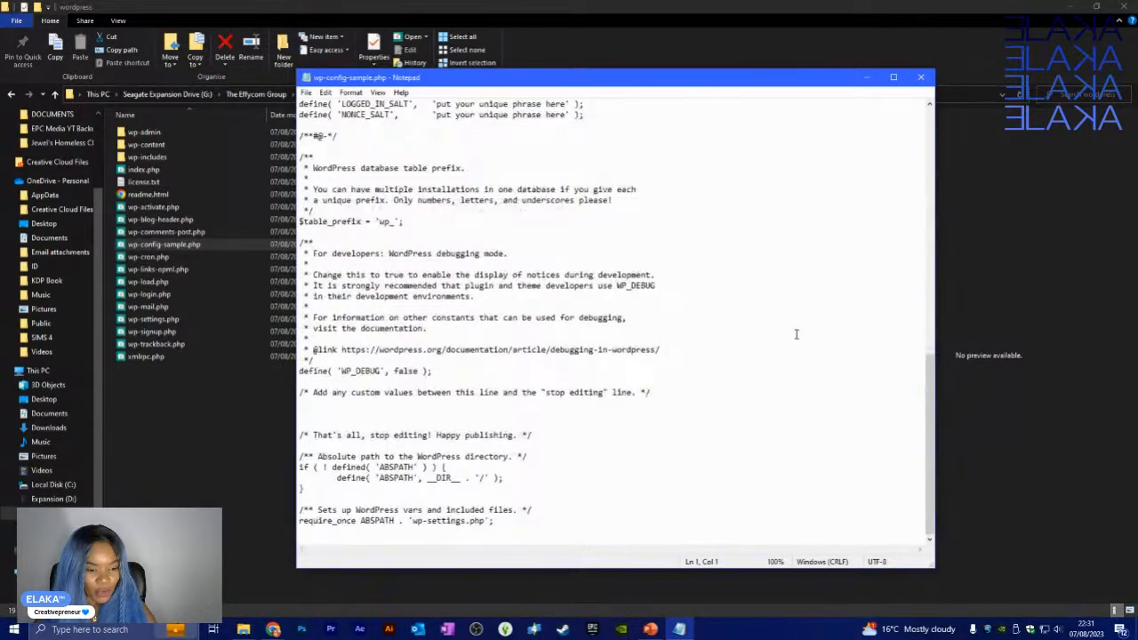
{"action": "scroll", "coordinate": [796, 331], "scroll_direction": "up", "scroll_amount": 18}
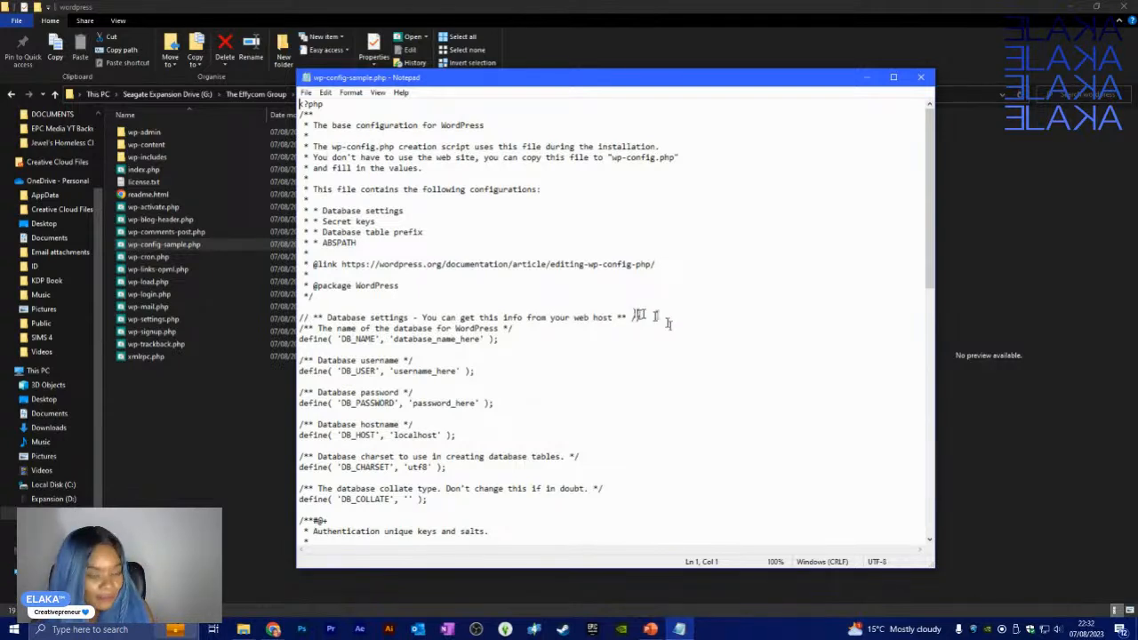
{"action": "scroll", "coordinate": [665, 327], "scroll_direction": "down", "scroll_amount": 3}
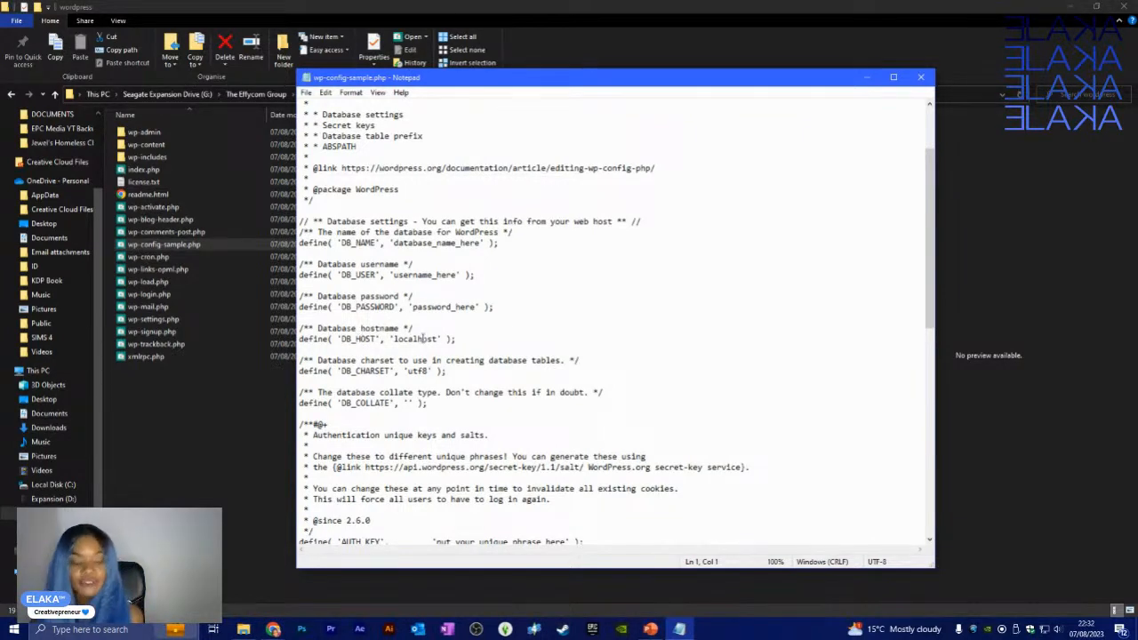
{"action": "left_click_drag", "start_coordinate": [394, 339], "coordinate": [434, 341]}
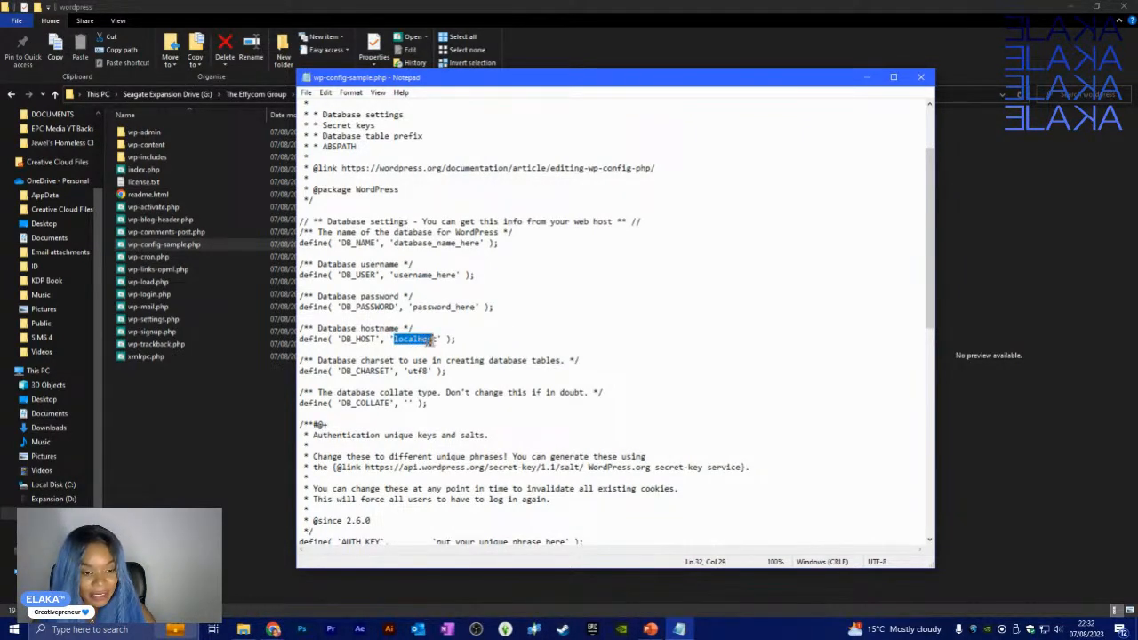
{"action": "left_click", "coordinate": [480, 331]}
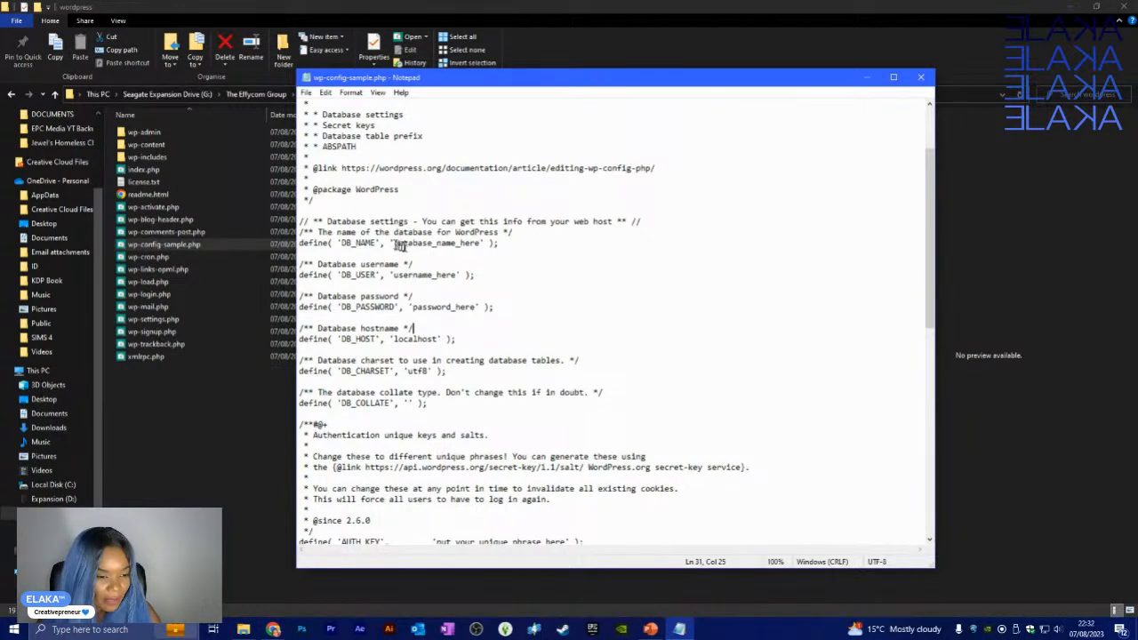
{"action": "left_click_drag", "start_coordinate": [394, 243], "coordinate": [510, 252]}
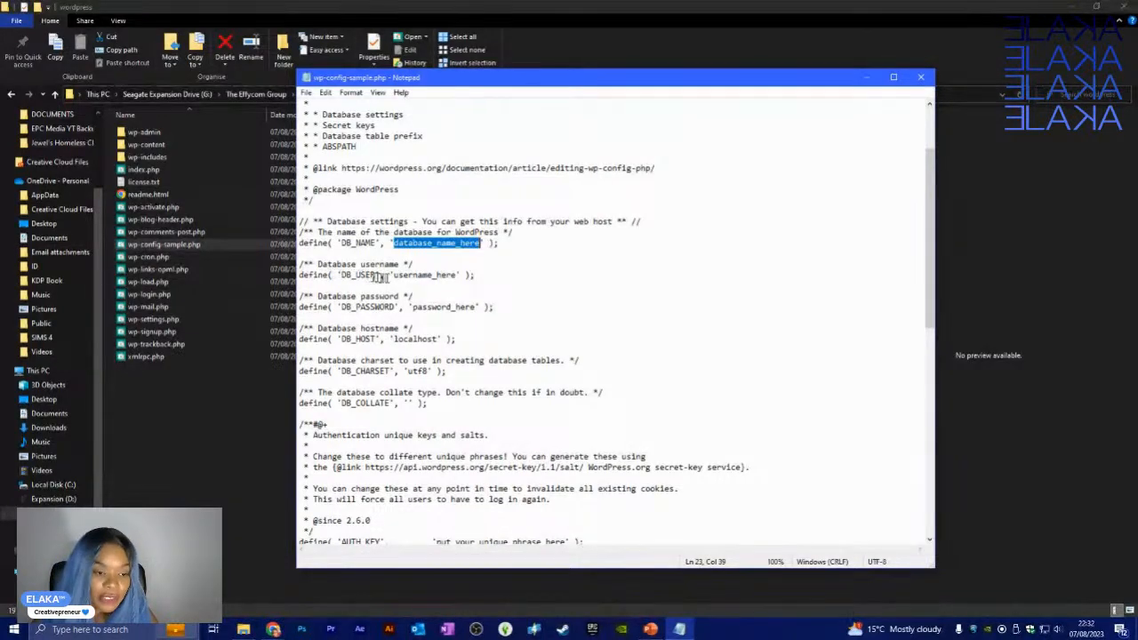
{"action": "left_click_drag", "start_coordinate": [392, 275], "coordinate": [458, 274]}
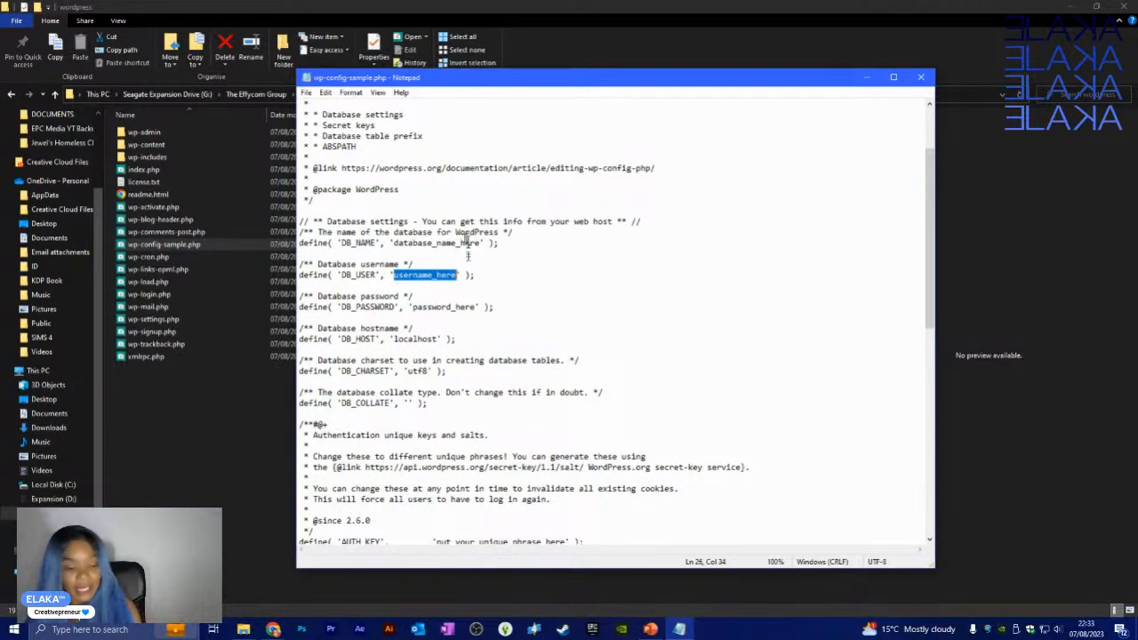
{"action": "left_click", "coordinate": [273, 630]}
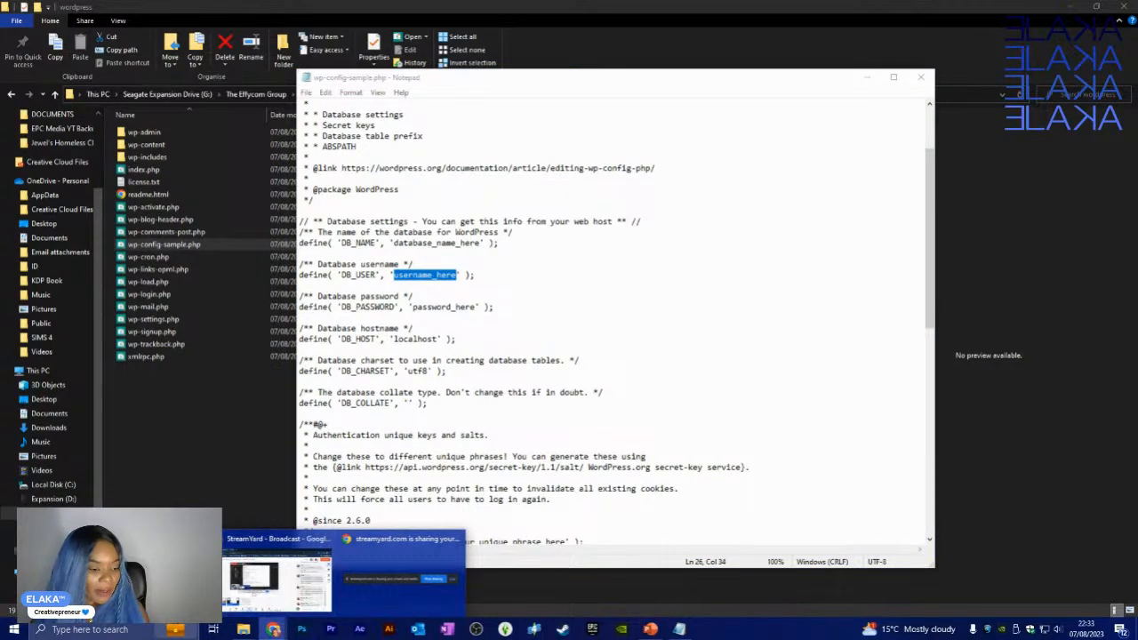
{"action": "left_click", "coordinate": [275, 578]}
- Create the MySQL database dbeil3bmfg1snd under Site > MySQL in Site Tools
{"action": "left_click", "coordinate": [466, 10]}
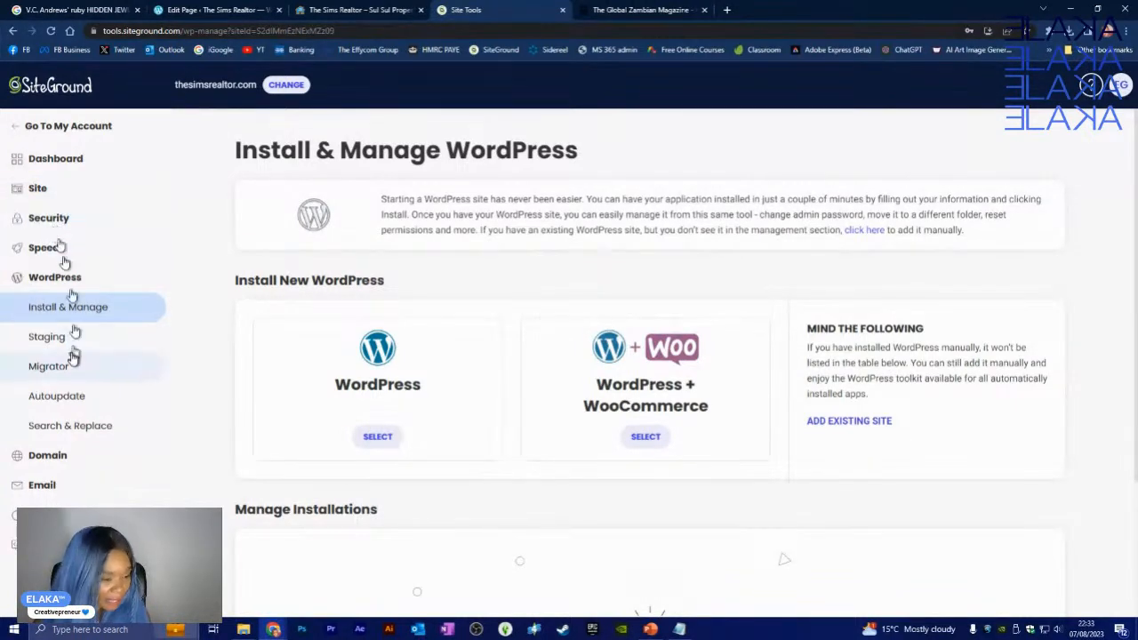
{"action": "left_click", "coordinate": [52, 192]}
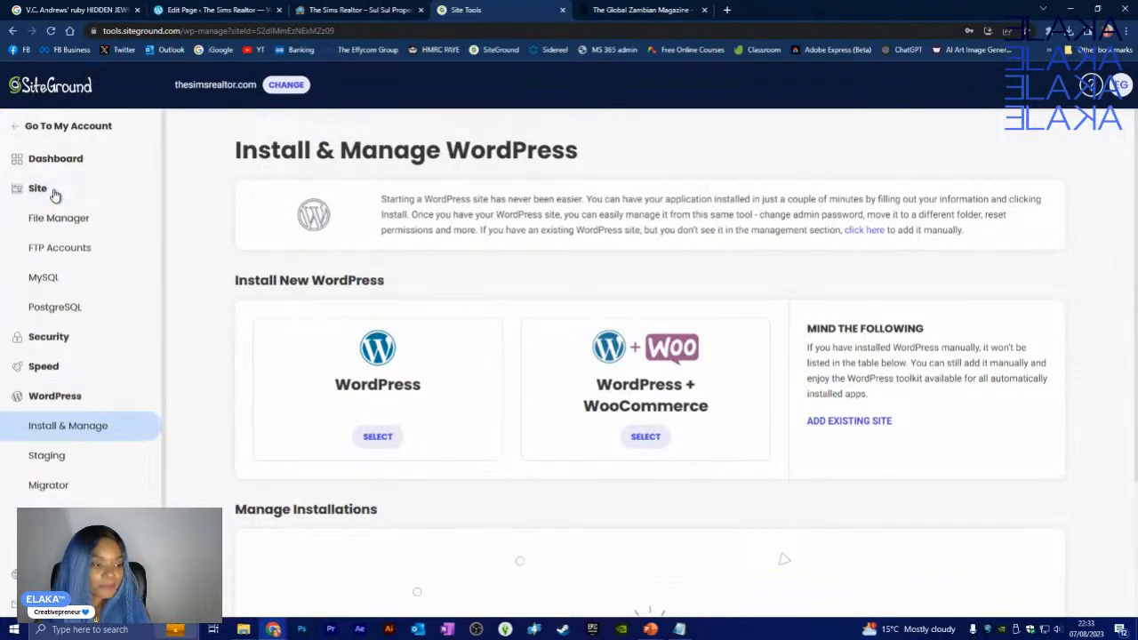
{"action": "left_click", "coordinate": [52, 283]}
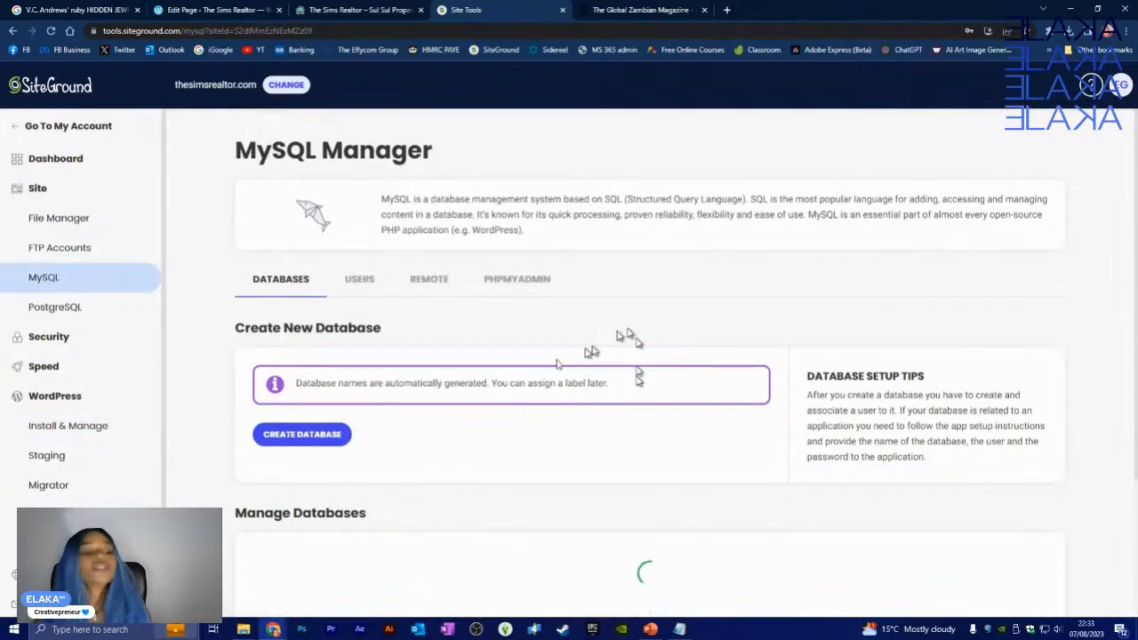
{"action": "scroll", "coordinate": [430, 477], "scroll_direction": "down", "scroll_amount": 2}
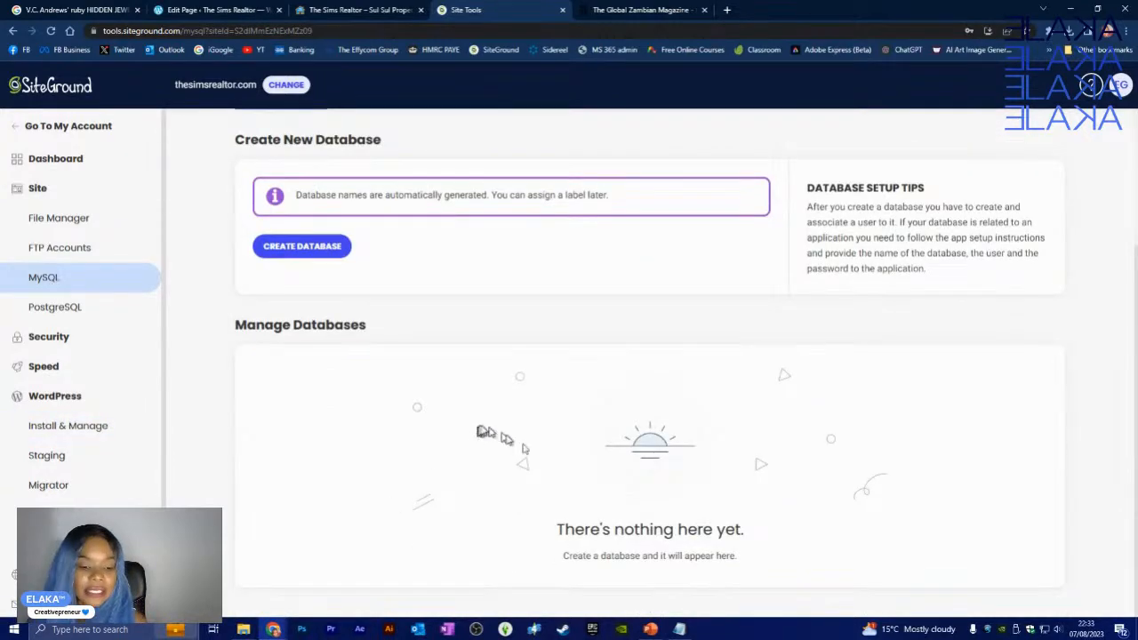
{"action": "scroll", "coordinate": [445, 418], "scroll_direction": "up", "scroll_amount": 1}
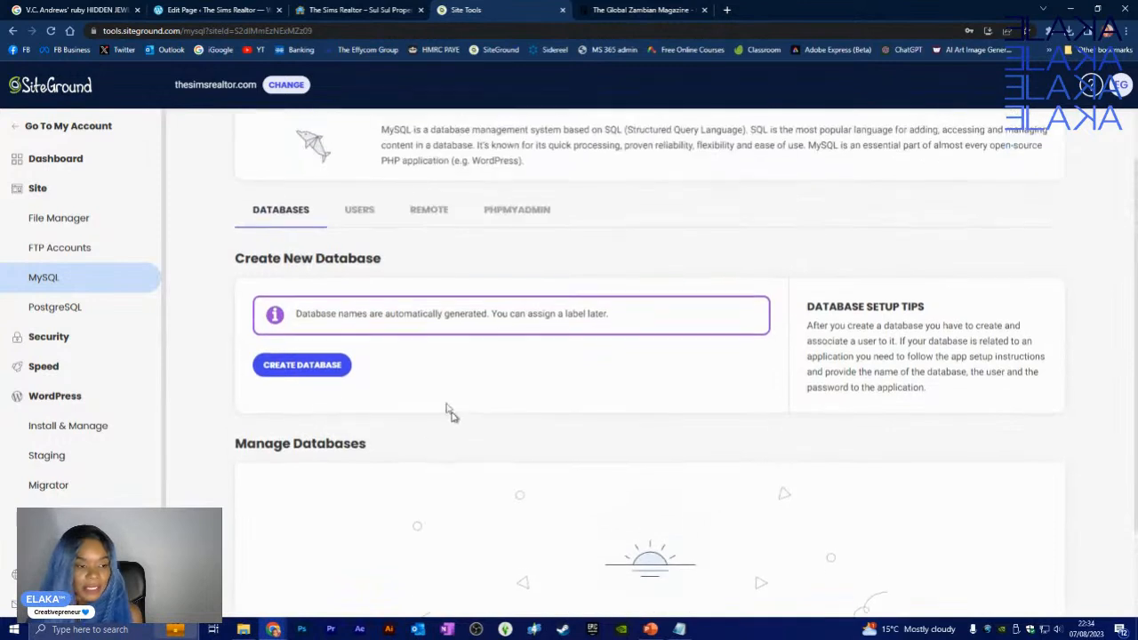
{"action": "left_click", "coordinate": [311, 372]}
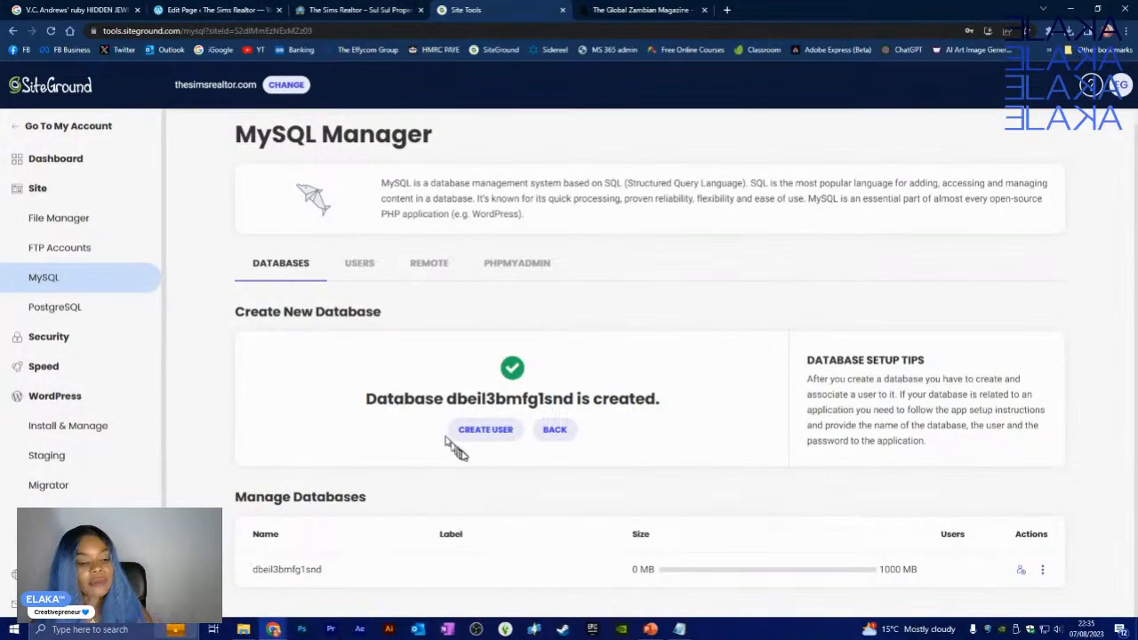
{"action": "left_click", "coordinate": [481, 433]}
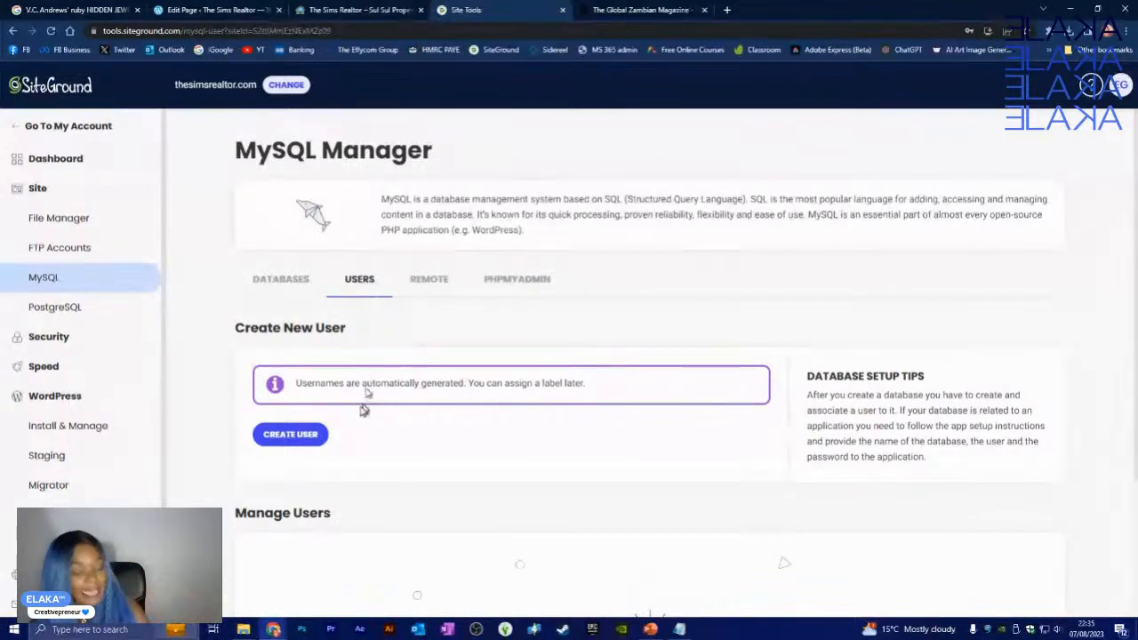
- Create a new database user with an auto-generated password on the Users tab
{"action": "scroll", "coordinate": [330, 448], "scroll_direction": "down", "scroll_amount": 1}
{"action": "scroll", "coordinate": [330, 448], "scroll_direction": "down", "scroll_amount": 1}
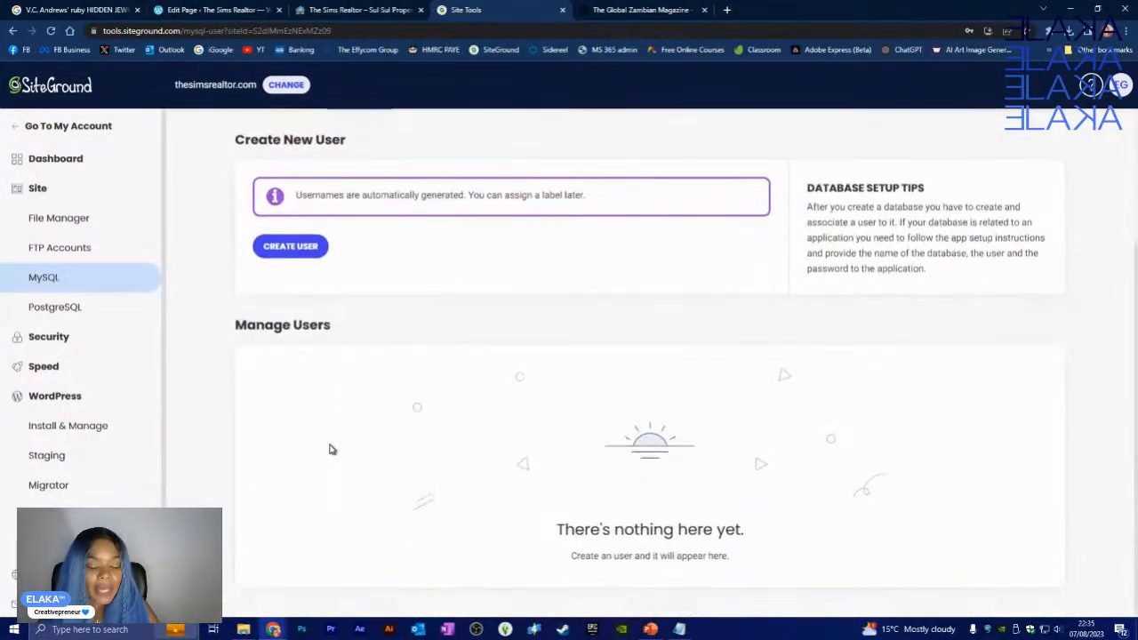
{"action": "left_click", "coordinate": [298, 255]}
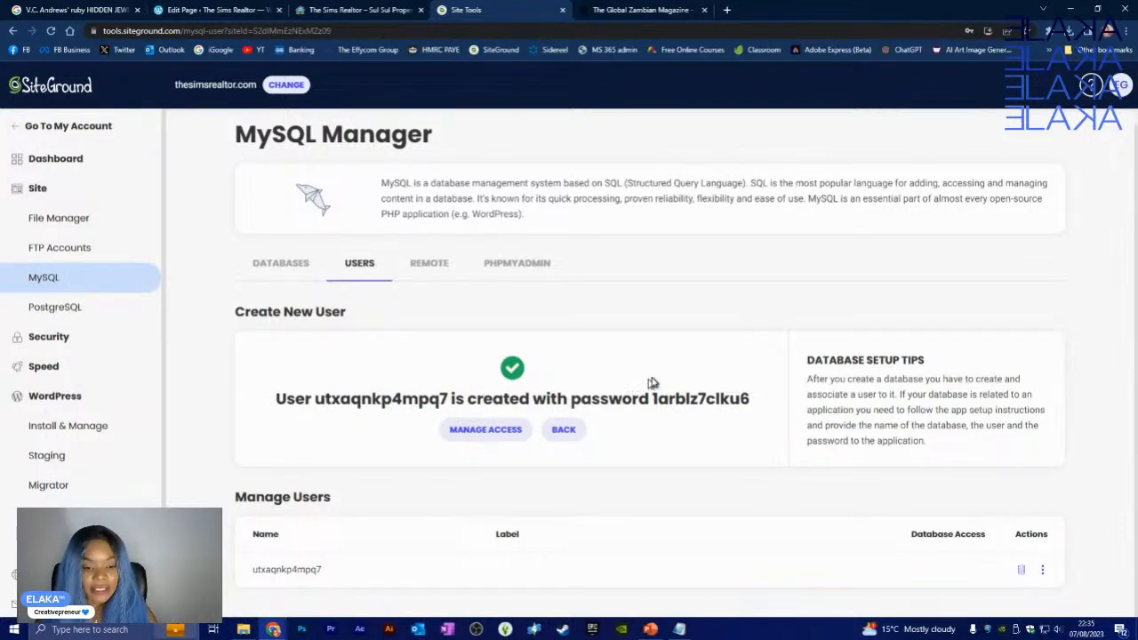
- Drag the Site Tools tab out into its own browser window
{"action": "scroll", "coordinate": [653, 384], "scroll_direction": "up", "scroll_amount": 1}
{"action": "left_click_drag", "start_coordinate": [487, 9], "coordinate": [1137, 343]}
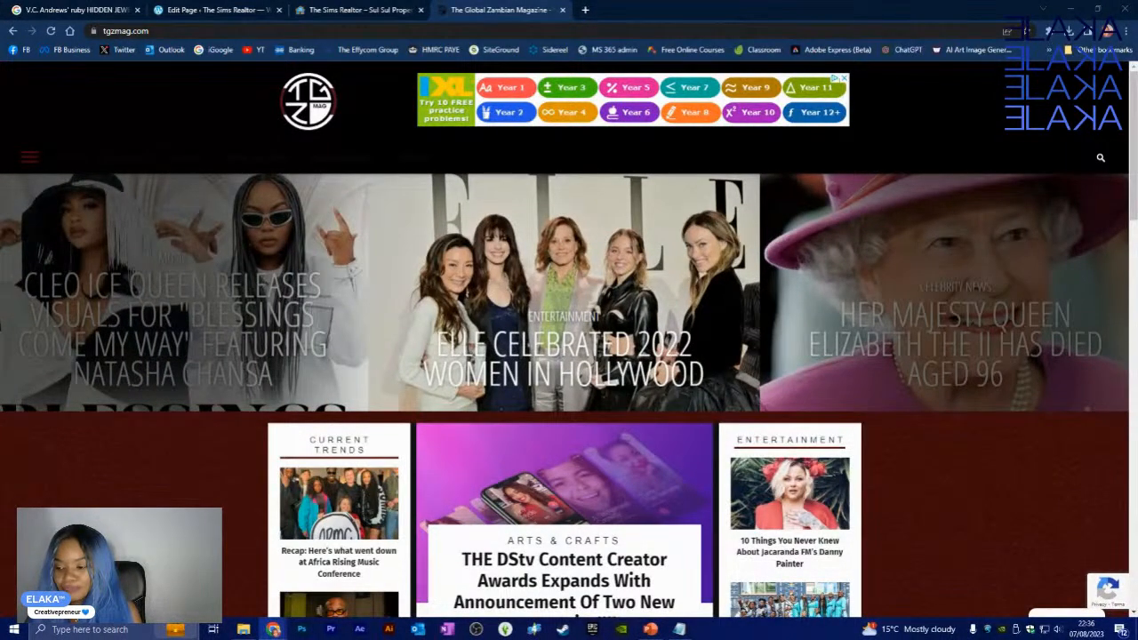
{"action": "left_click", "coordinate": [679, 629]}
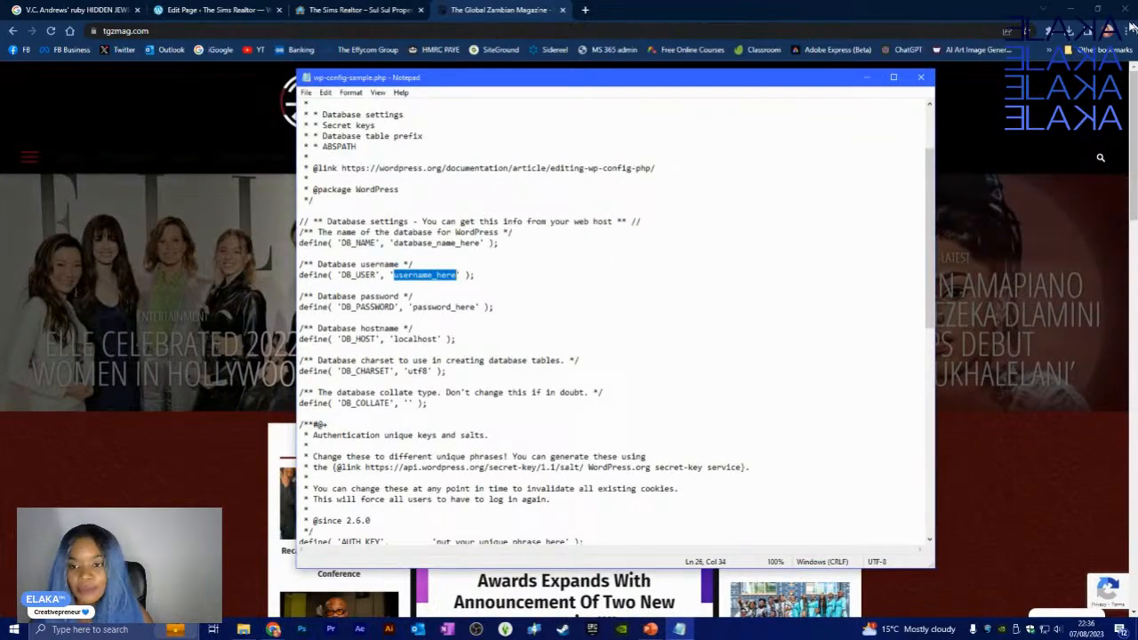
- Minimise Chrome and File Explorer, reposition Notepad, then return to the Site Tools database list
{"action": "left_click", "coordinate": [1075, 7]}
{"action": "left_click", "coordinate": [1076, 11]}
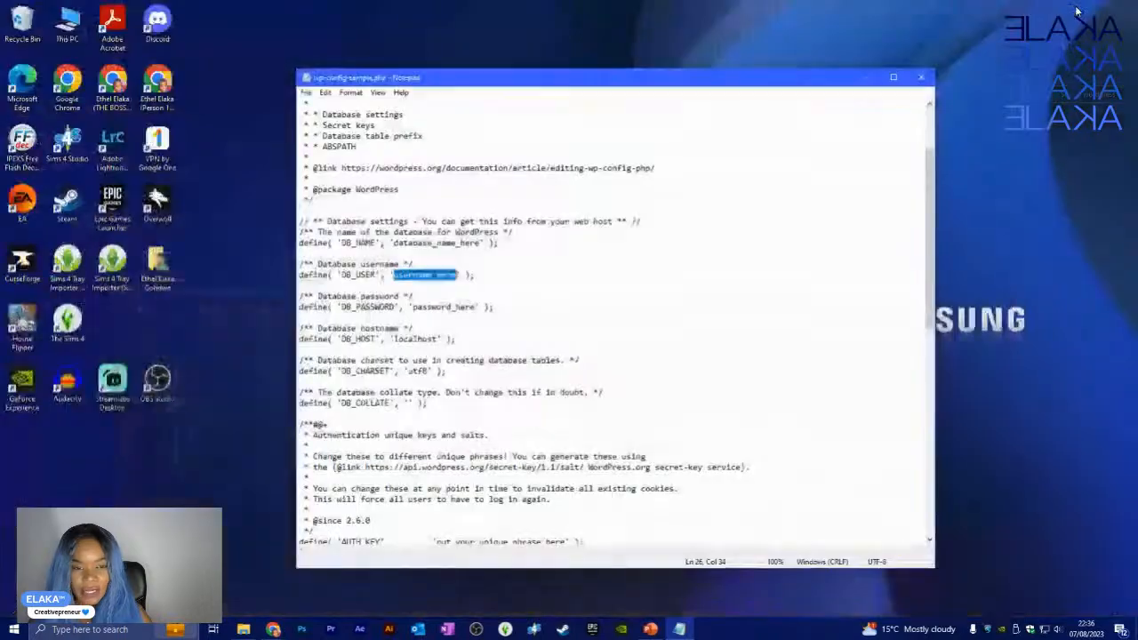
{"action": "left_click_drag", "start_coordinate": [666, 81], "coordinate": [637, 34]}
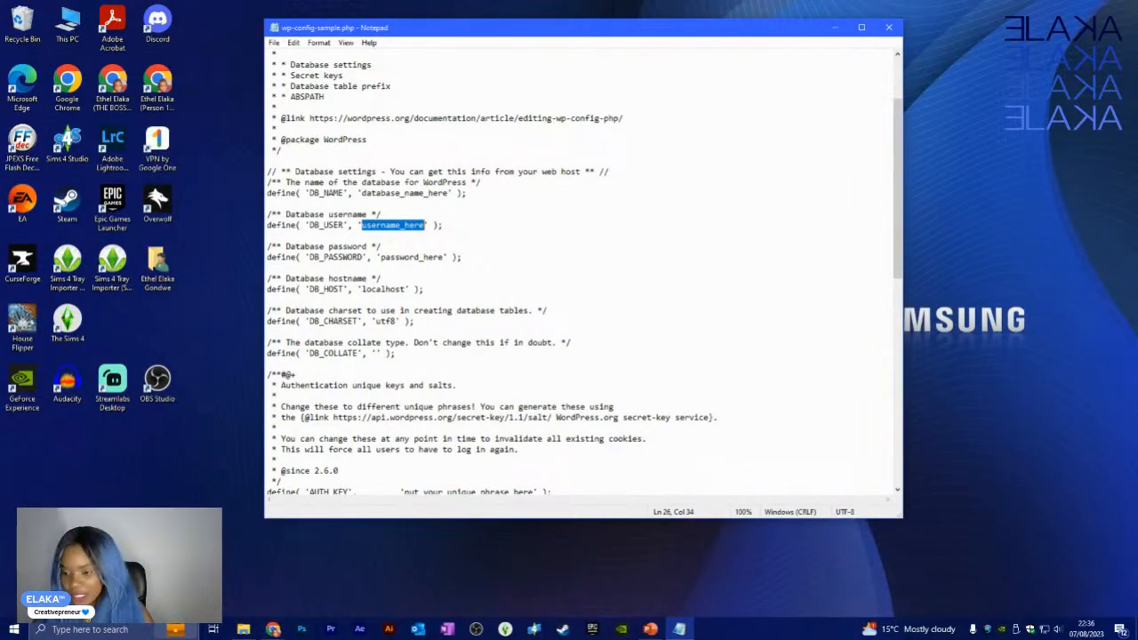
{"action": "key", "text": "alt+Tab"}
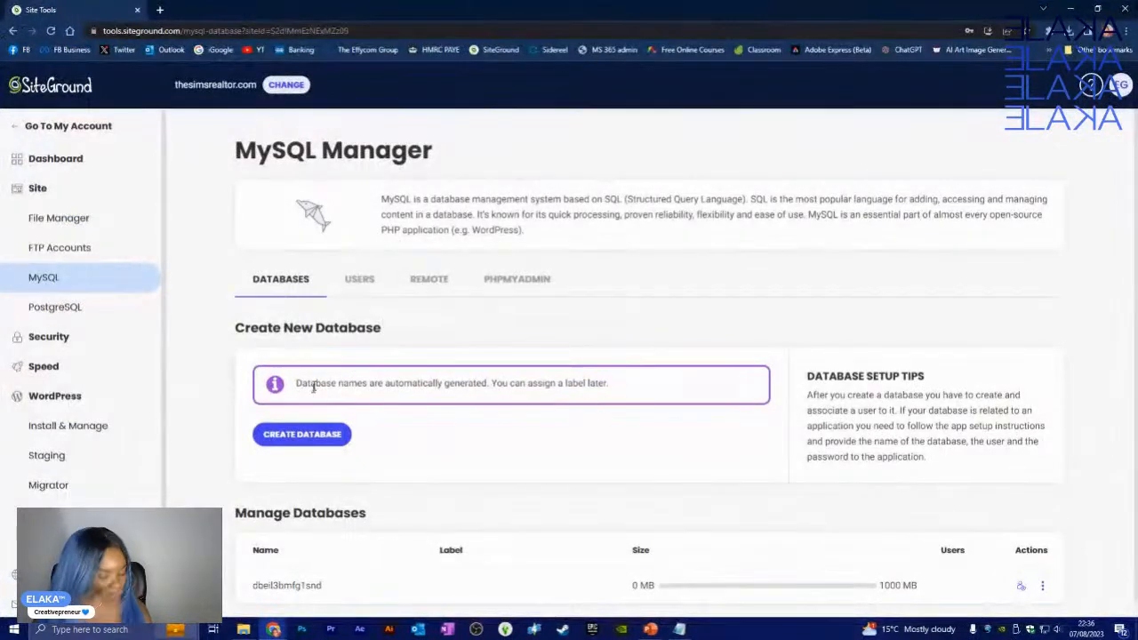
{"action": "scroll", "coordinate": [338, 547], "scroll_direction": "down", "scroll_amount": 1}
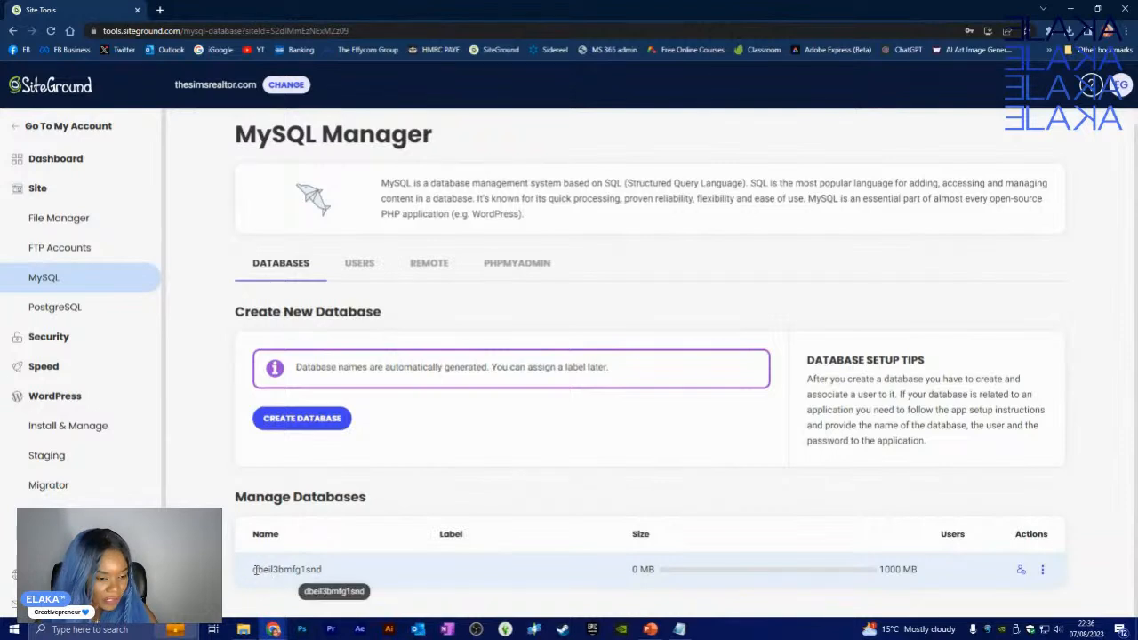
- Copy dbeil3bmfg1snd from Site Tools and paste it over database_name_here in DB_NAME
{"action": "left_click_drag", "start_coordinate": [253, 570], "coordinate": [318, 570]}
{"action": "key", "text": "ctrl+c"}
{"action": "right_click", "coordinate": [313, 572]}
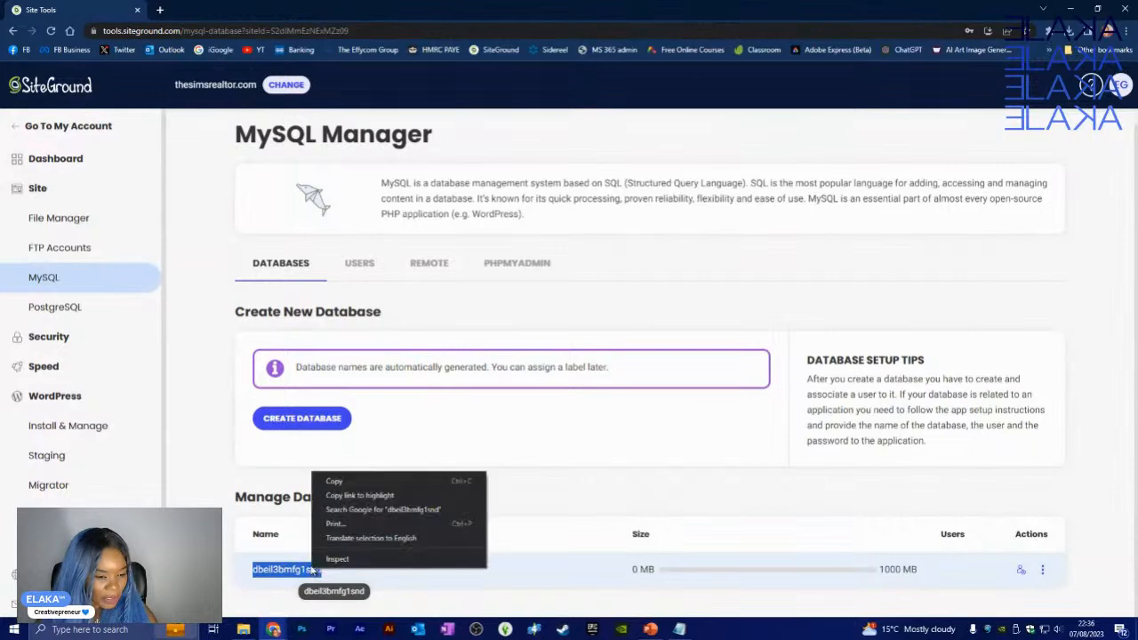
{"action": "left_click", "coordinate": [342, 481]}
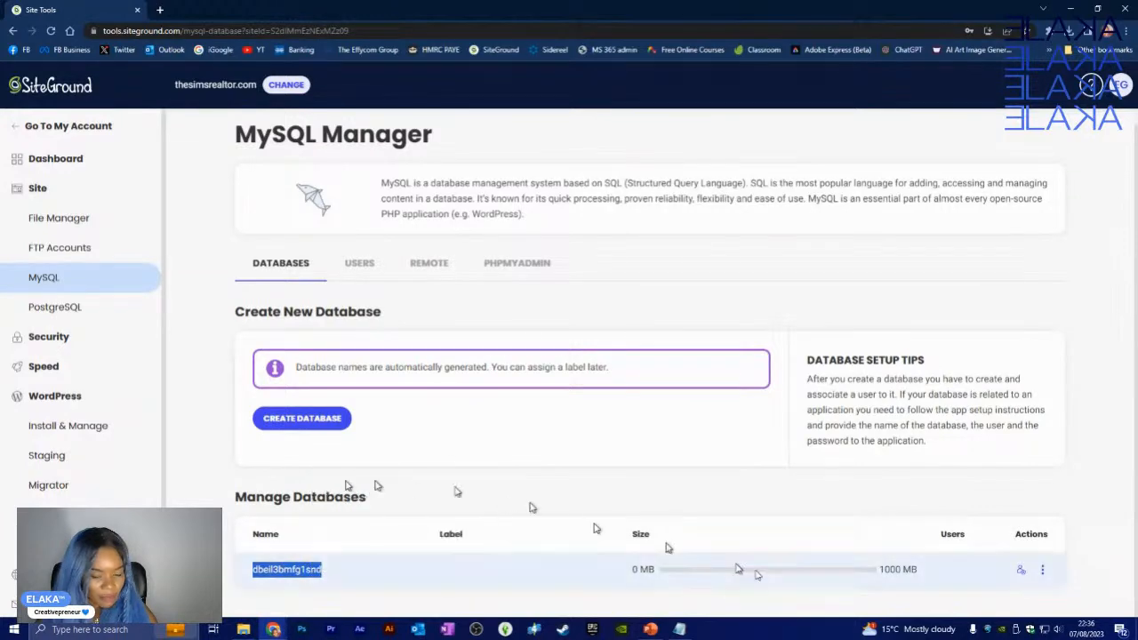
{"action": "left_click", "coordinate": [680, 630]}
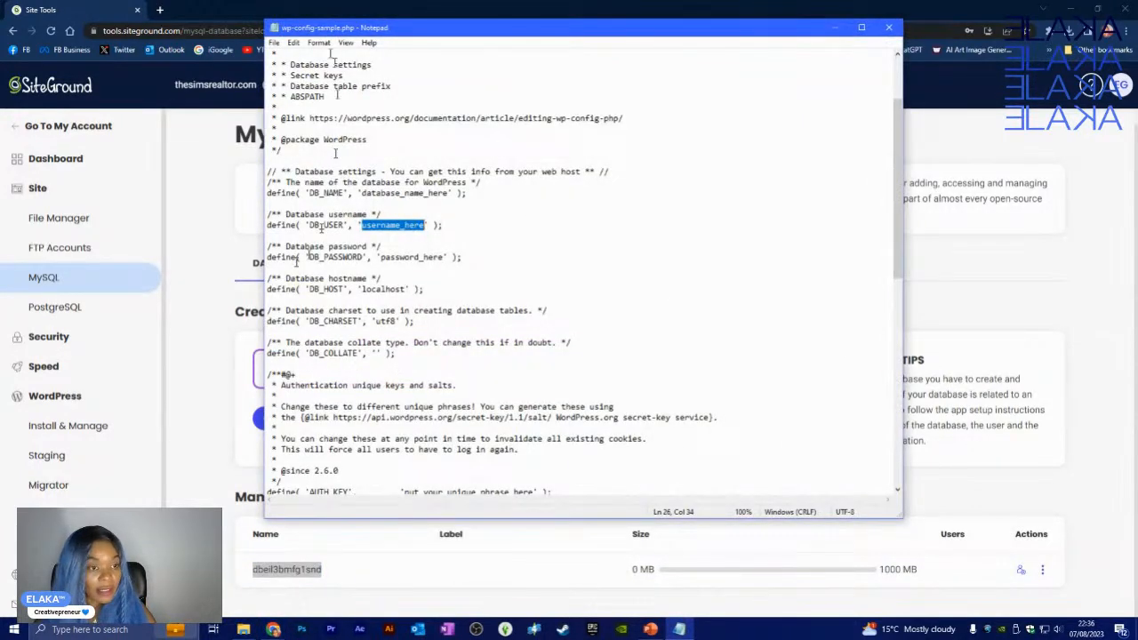
{"action": "left_click", "coordinate": [392, 236]}
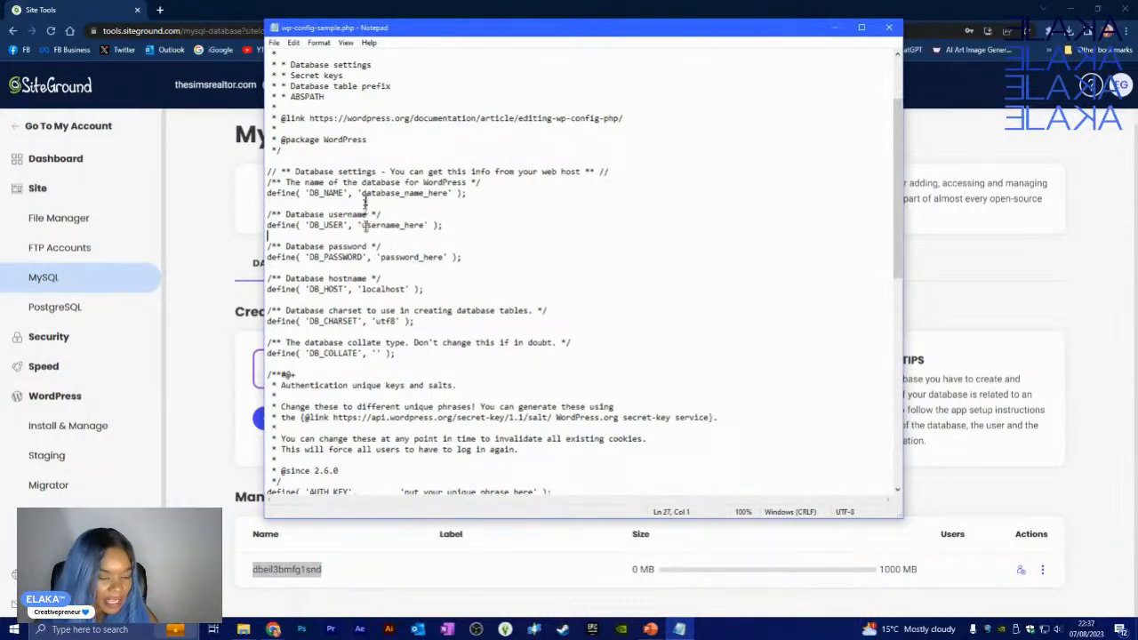
{"action": "left_click_drag", "start_coordinate": [363, 193], "coordinate": [449, 194]}
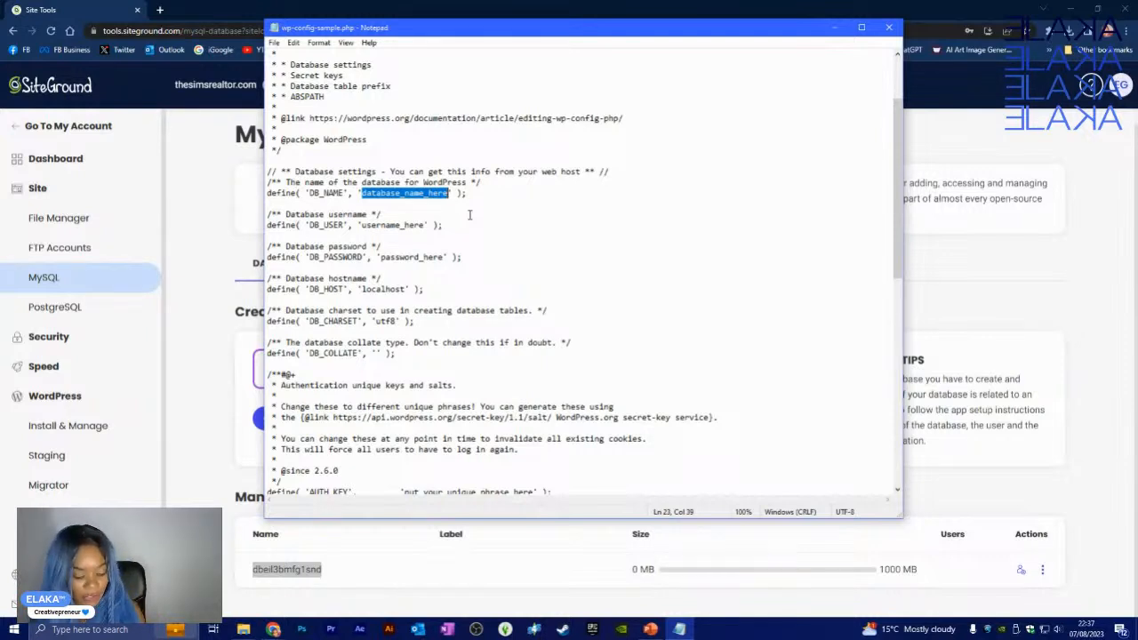
{"action": "right_click", "coordinate": [439, 191]}
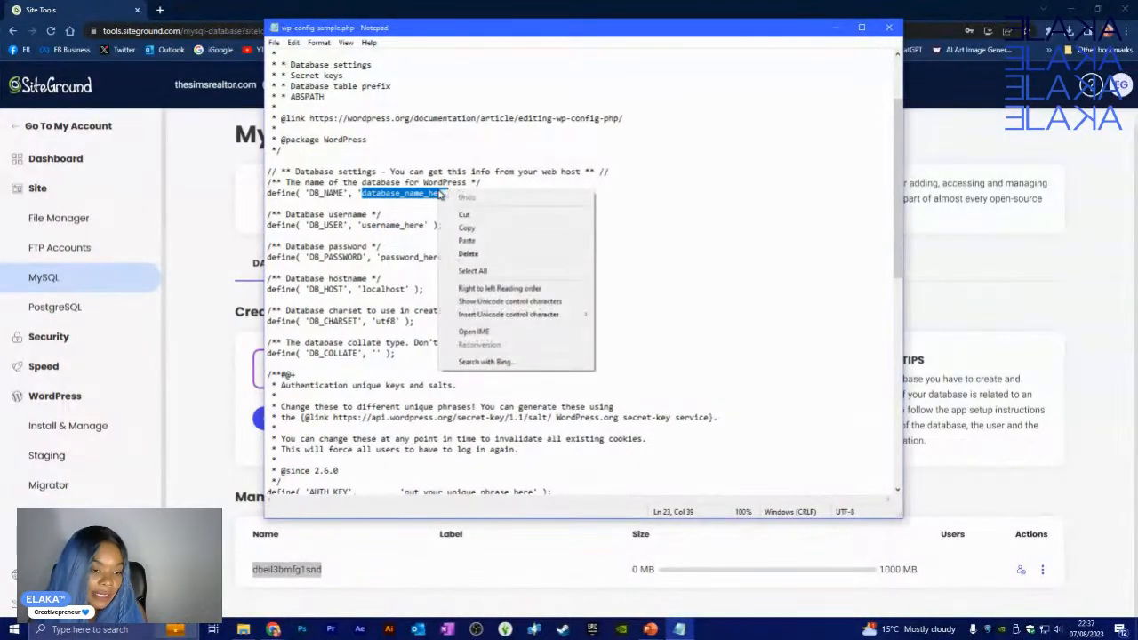
{"action": "left_click", "coordinate": [469, 241]}
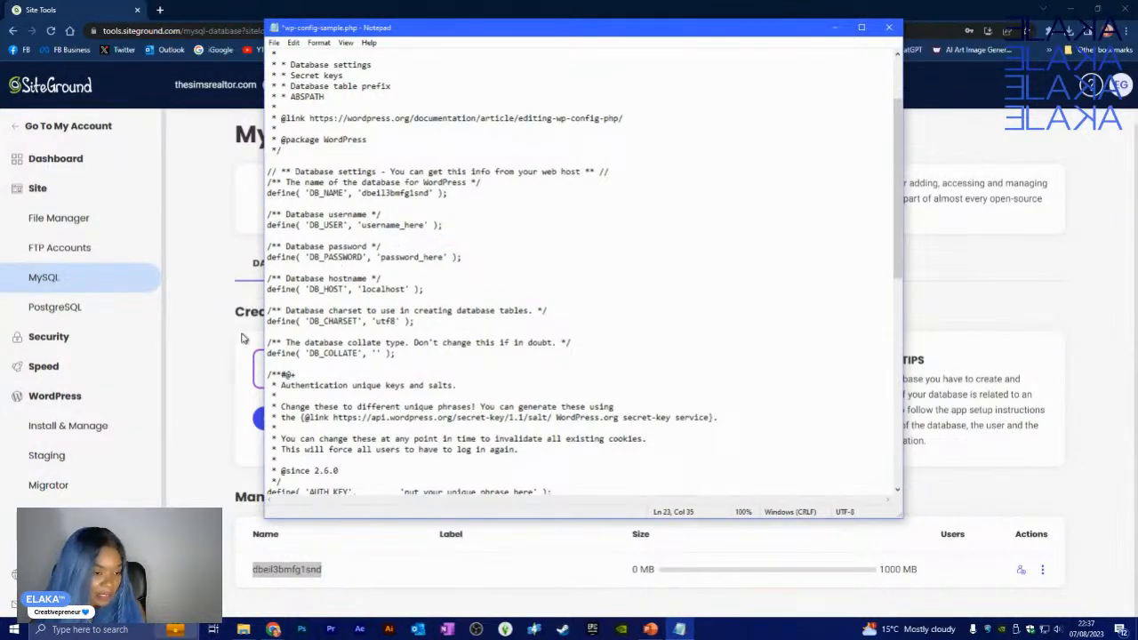
{"action": "left_click", "coordinate": [200, 233]}
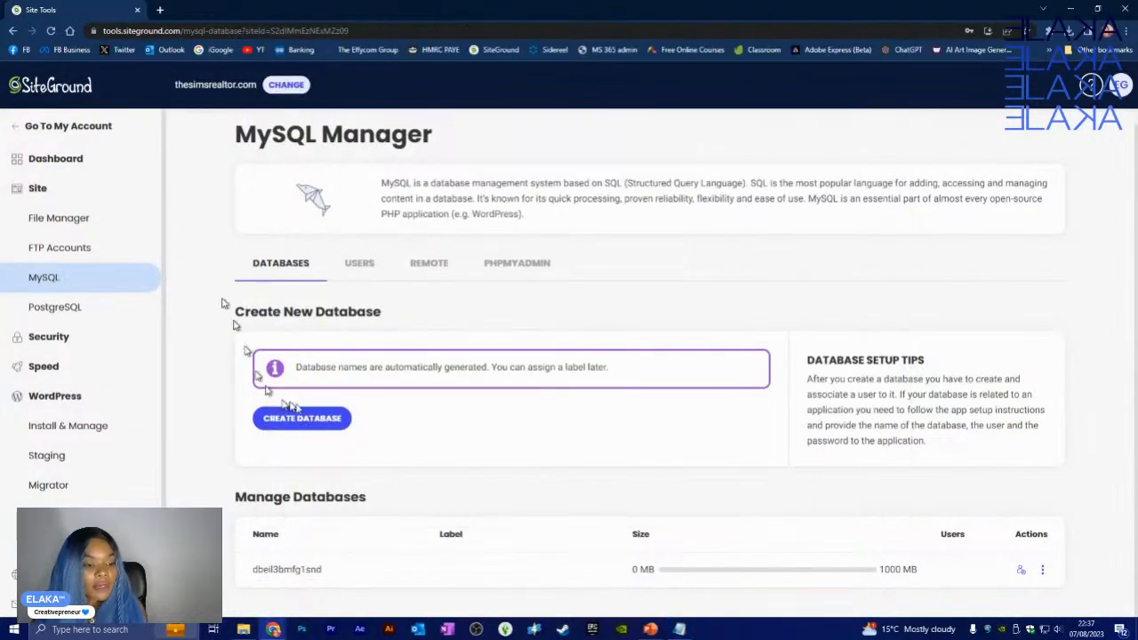
- Copy the new database username from the Users tab and paste it over username_here in DB_USER
{"action": "left_click", "coordinate": [366, 267]}
{"action": "scroll", "coordinate": [416, 423], "scroll_direction": "down", "scroll_amount": 1}
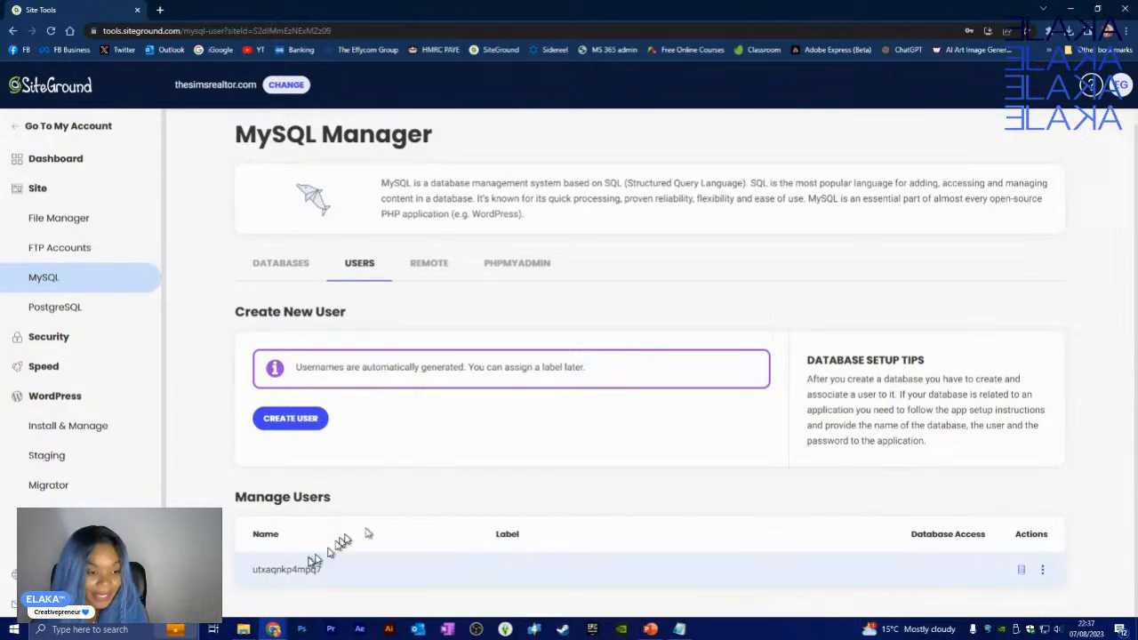
{"action": "left_click_drag", "start_coordinate": [253, 572], "coordinate": [315, 570]}
{"action": "right_click", "coordinate": [315, 570]}
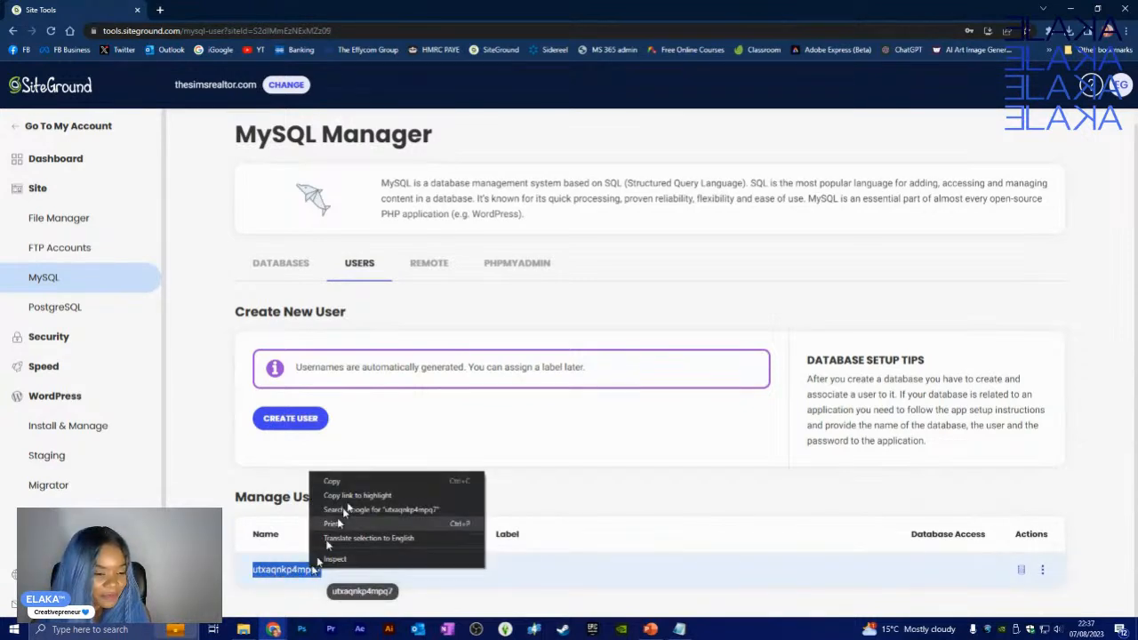
{"action": "left_click", "coordinate": [360, 481]}
{"action": "left_click", "coordinate": [681, 628]}
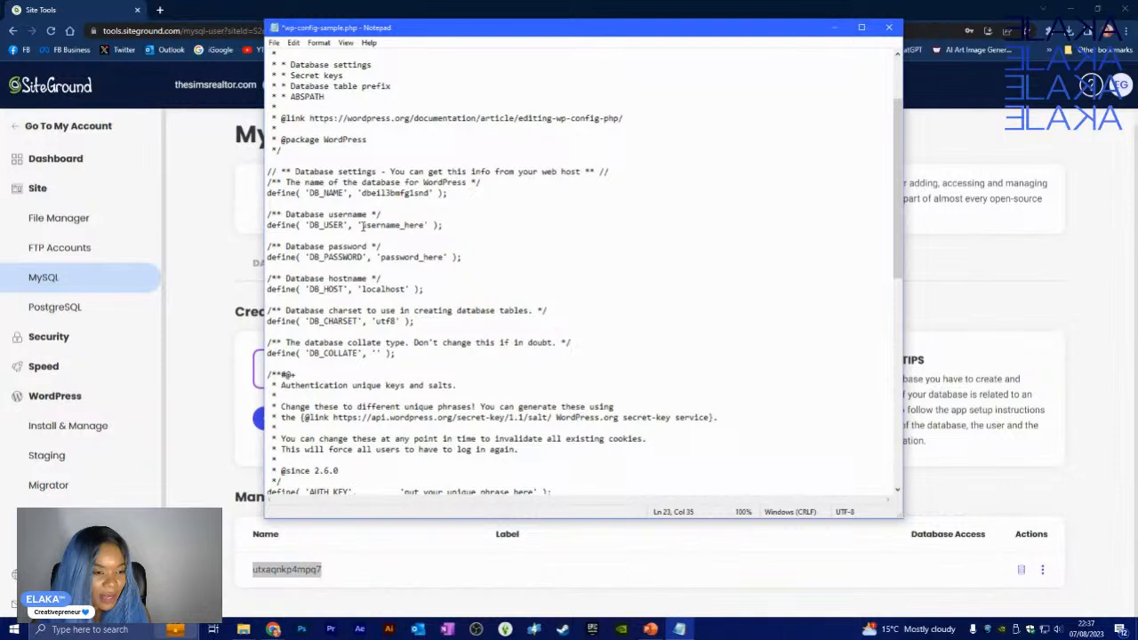
{"action": "left_click_drag", "start_coordinate": [363, 225], "coordinate": [425, 226]}
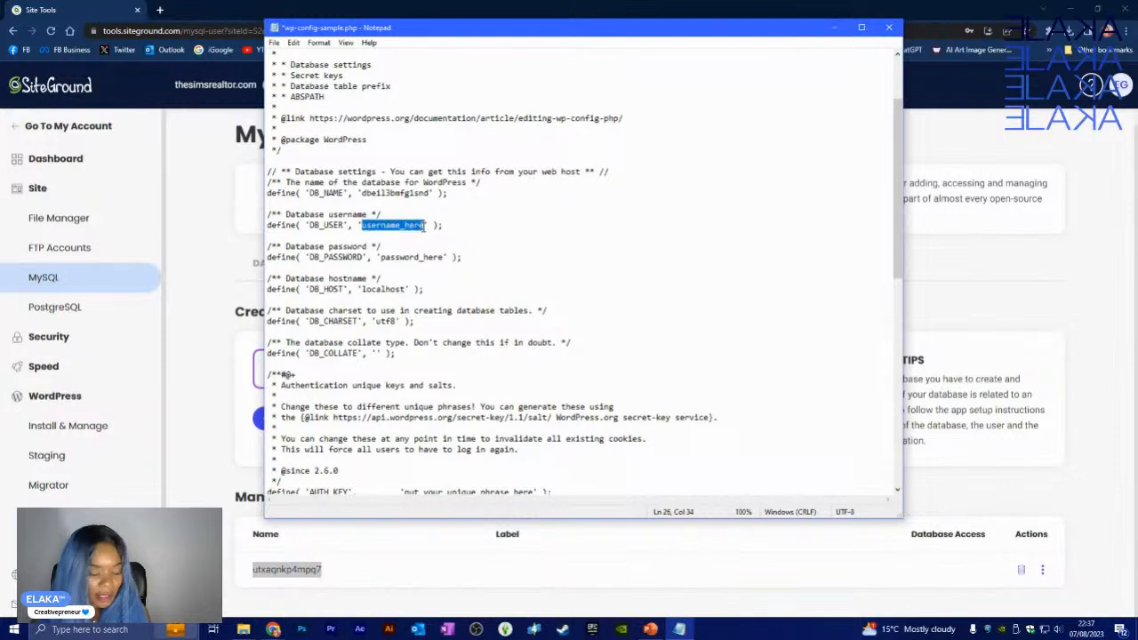
{"action": "key", "text": "ctrl+v"}
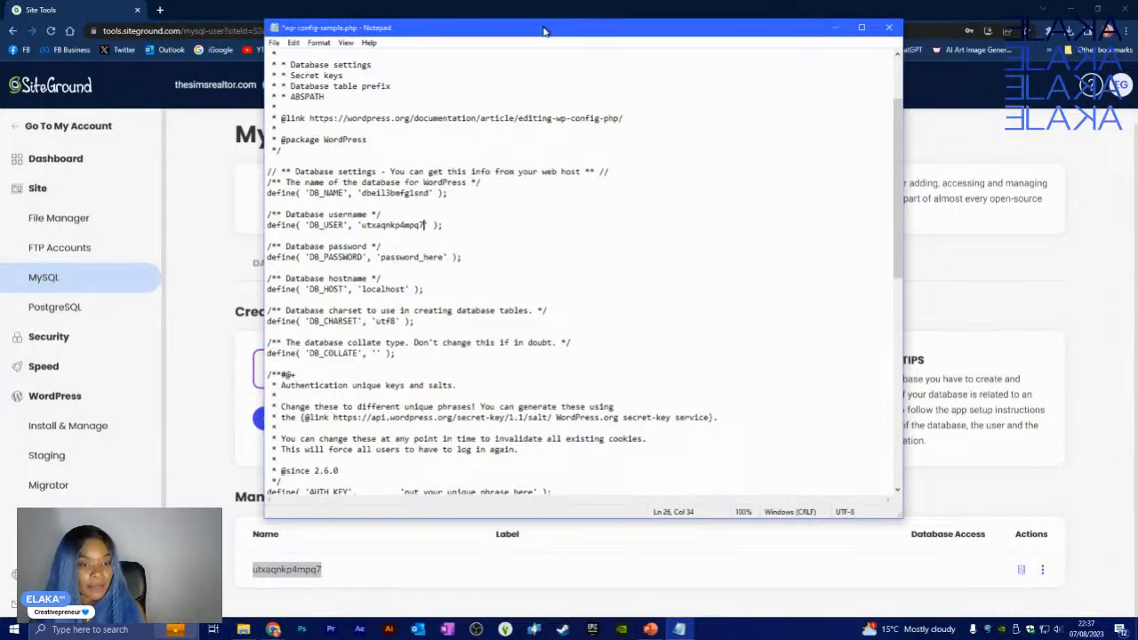
{"action": "left_click_drag", "start_coordinate": [545, 31], "coordinate": [1137, 356]}
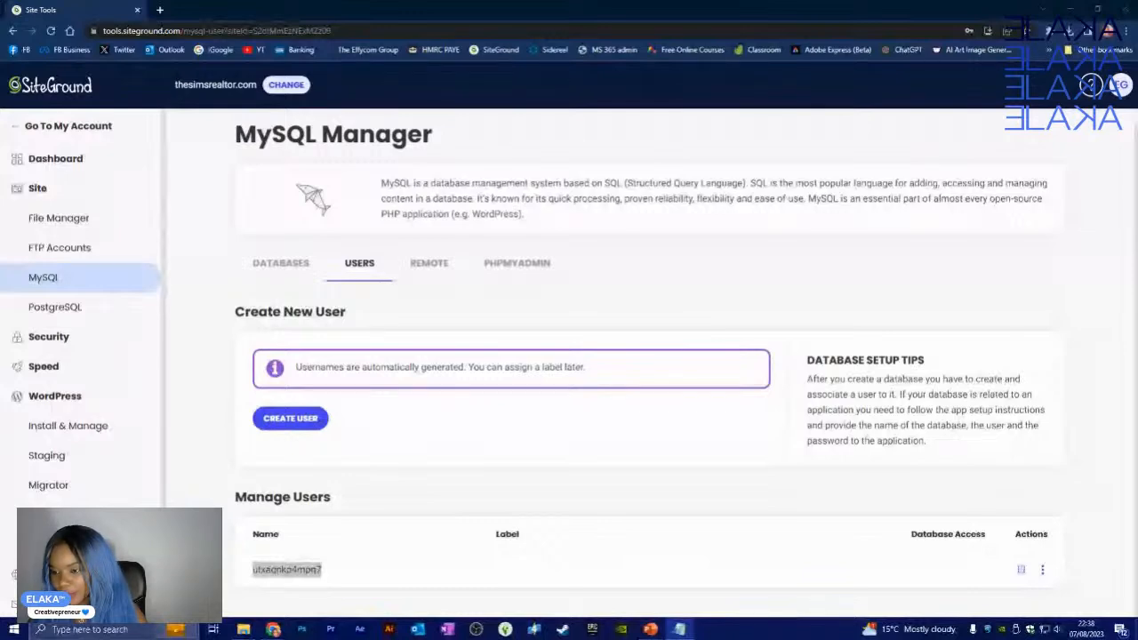
{"action": "left_click_drag", "start_coordinate": [1137, 174], "coordinate": [541, 140]}
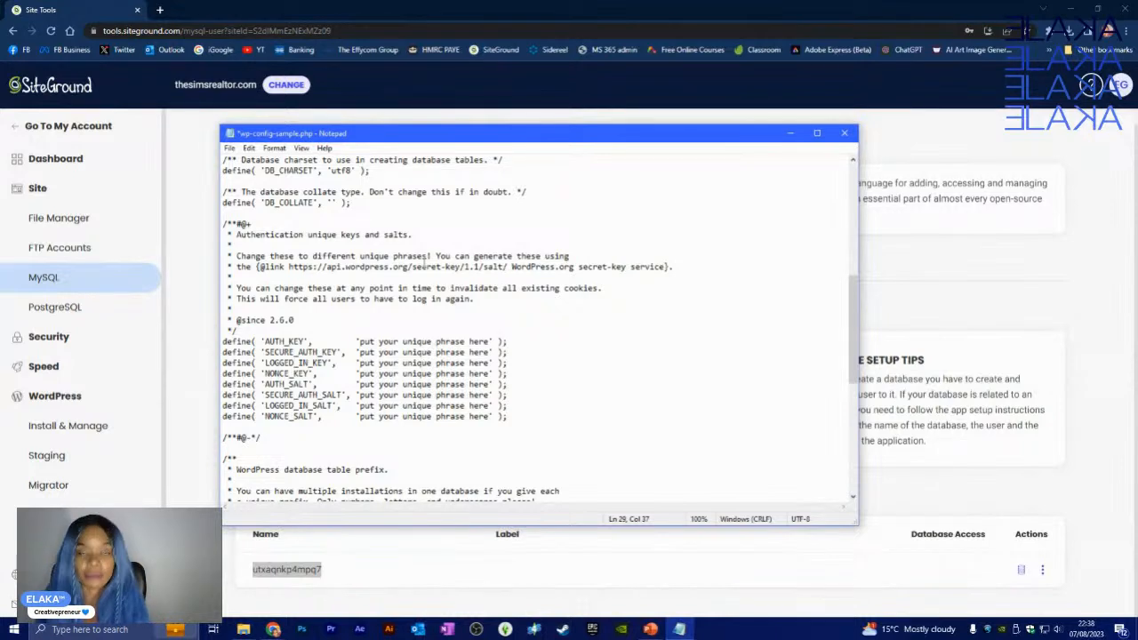
- Begin saving the edited config file under a new name with File > Save As
{"action": "left_click", "coordinate": [230, 148]}
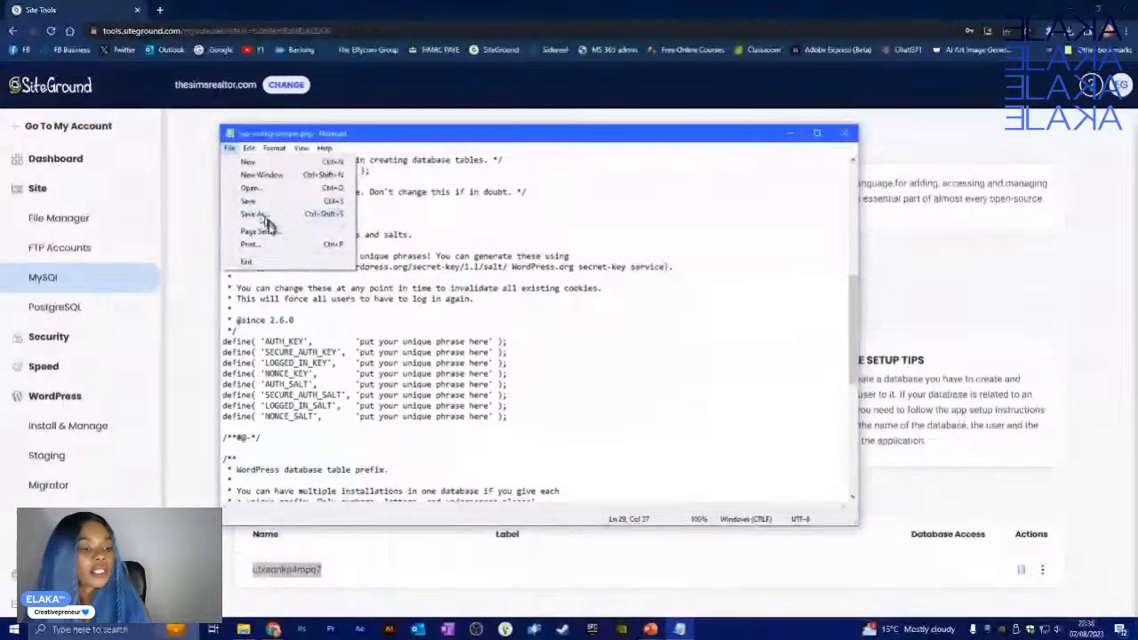
{"action": "left_click", "coordinate": [274, 217]}
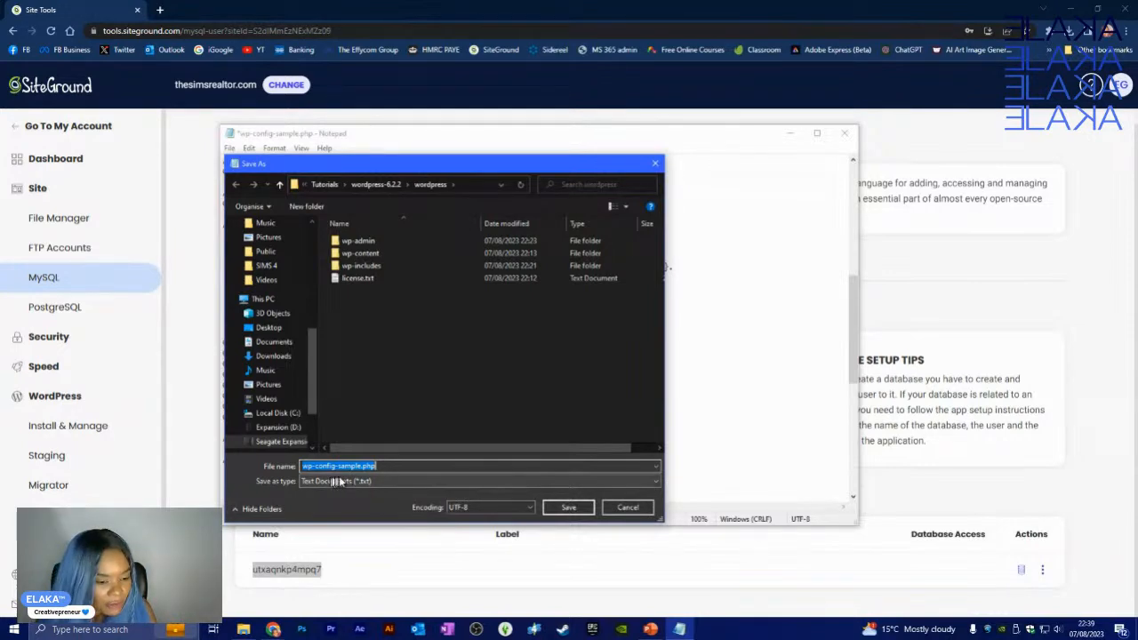
- Change the file name from wp-config-sample.php to wp-config.php
{"action": "left_click", "coordinate": [368, 484]}
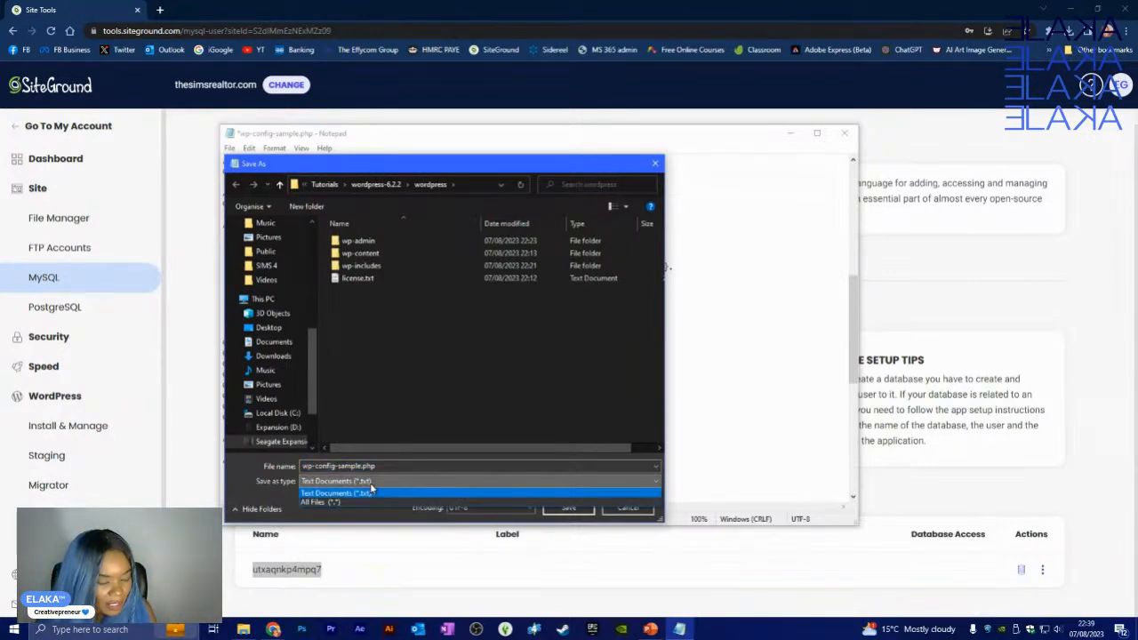
{"action": "left_click", "coordinate": [369, 490]}
{"action": "double_click", "coordinate": [361, 468]}
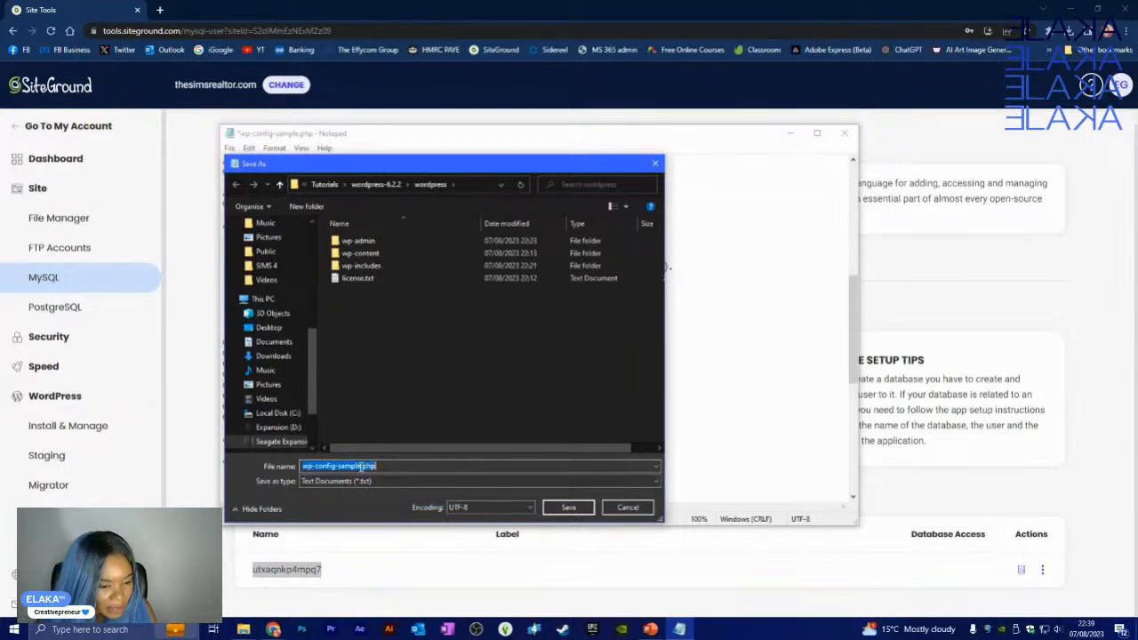
{"action": "left_click", "coordinate": [361, 467]}
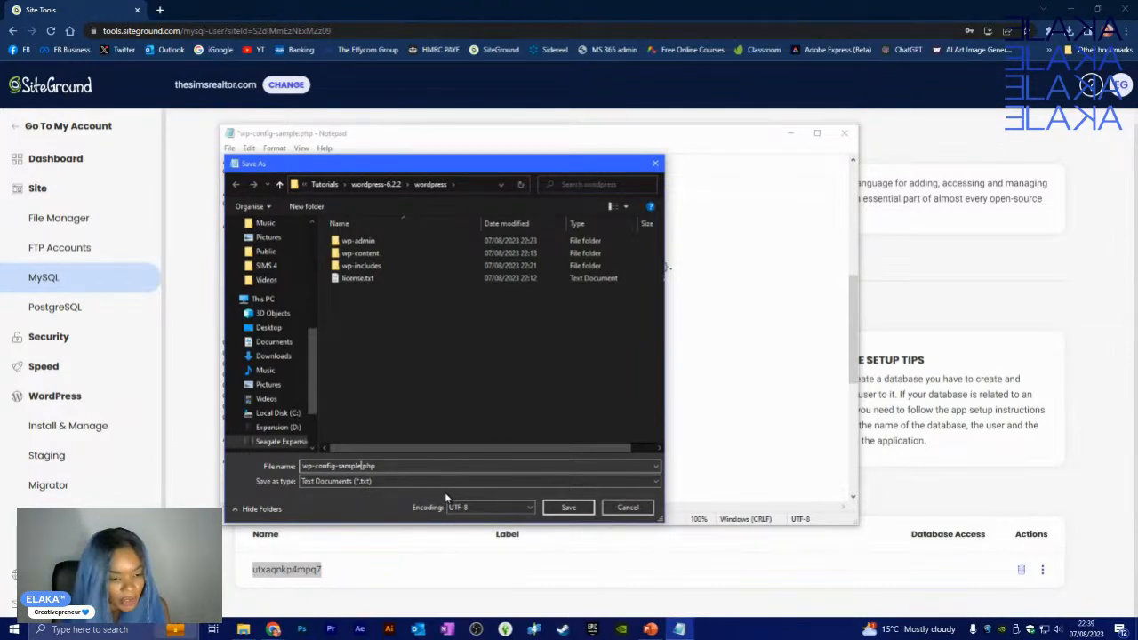
{"action": "key", "text": "BackSpace"}
{"action": "key", "text": "BackSpace"}
{"action": "key", "text": "BackSpace"}
{"action": "key", "text": "BackSpace"}
{"action": "key", "text": "BackSpace"}
{"action": "key", "text": "BackSpace"}
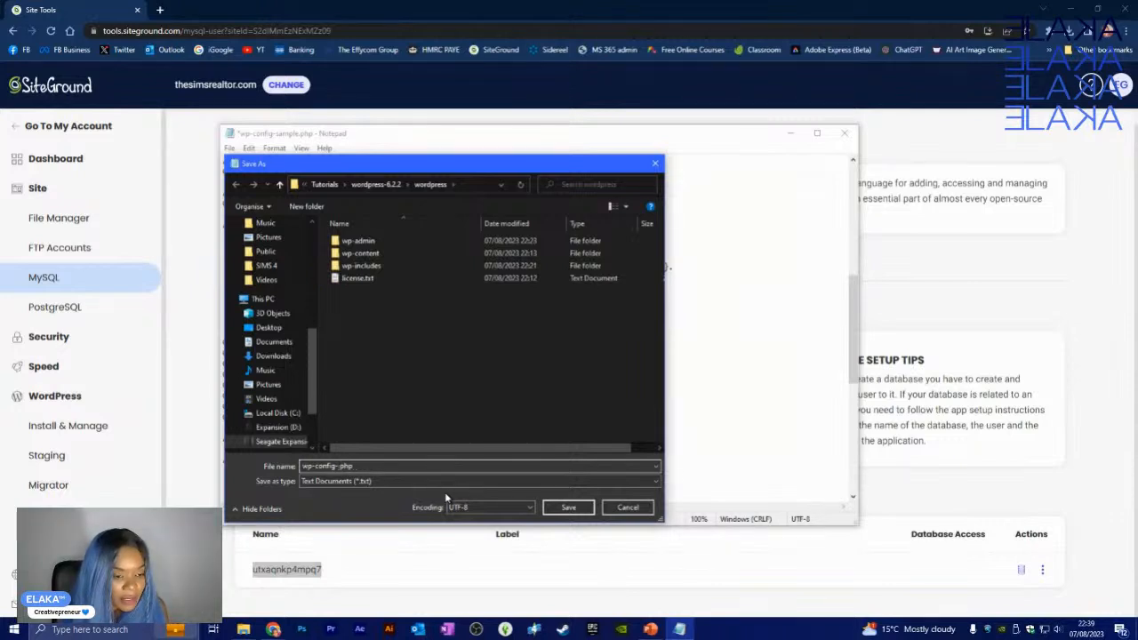
{"action": "key", "text": "BackSpace"}
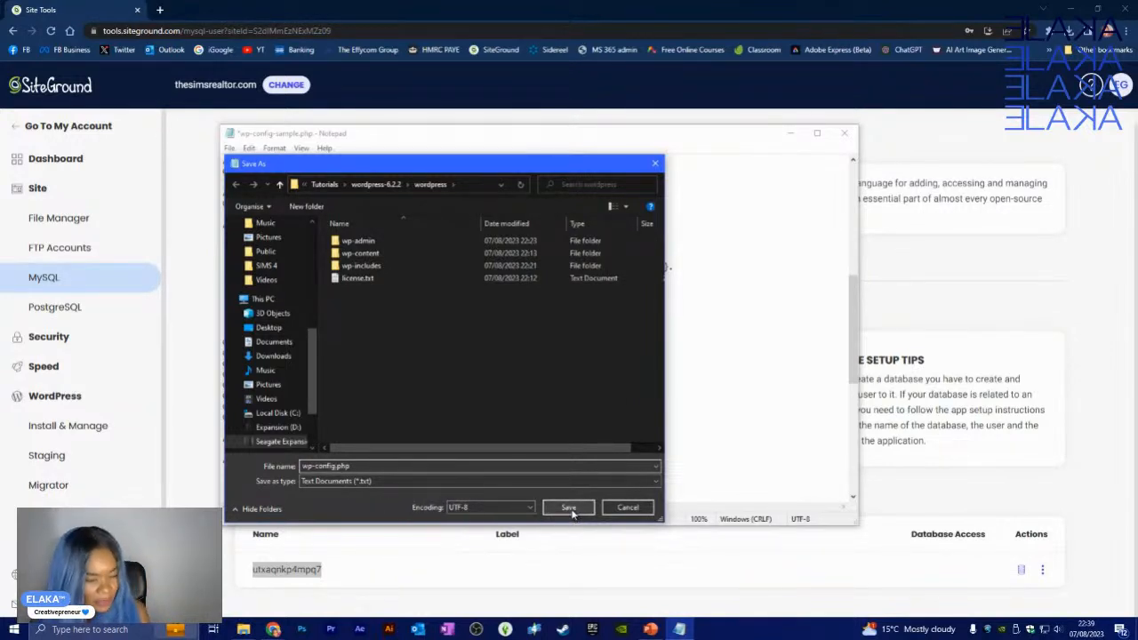
- Set Save as type to All Files (*.*), save as wp-config.php, and close Notepad
{"action": "left_click", "coordinate": [553, 481]}
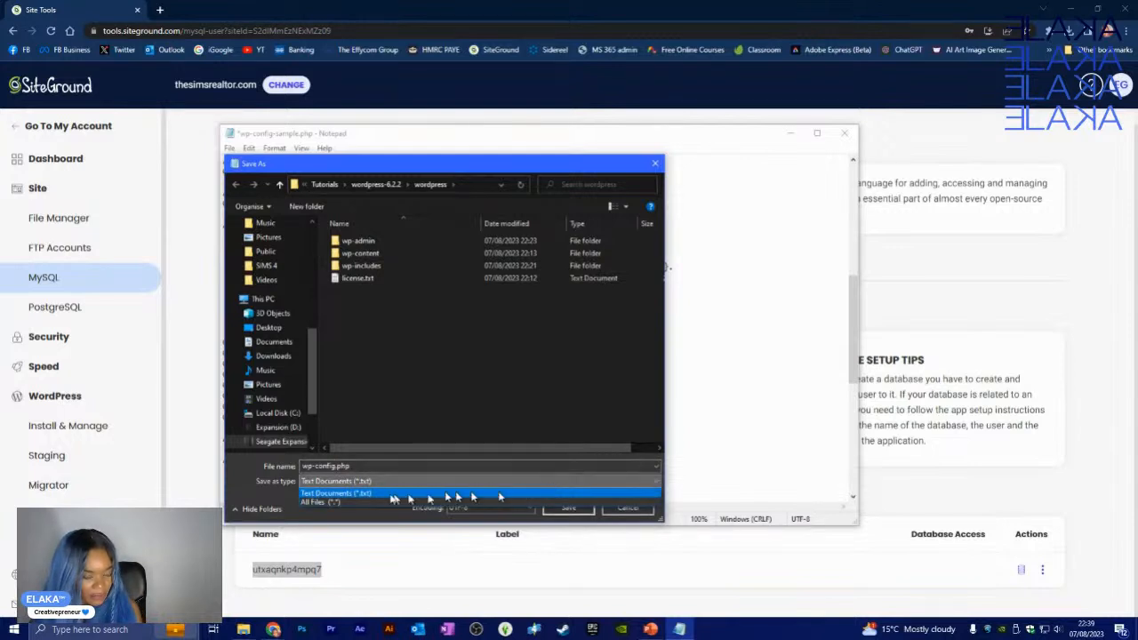
{"action": "left_click", "coordinate": [352, 501]}
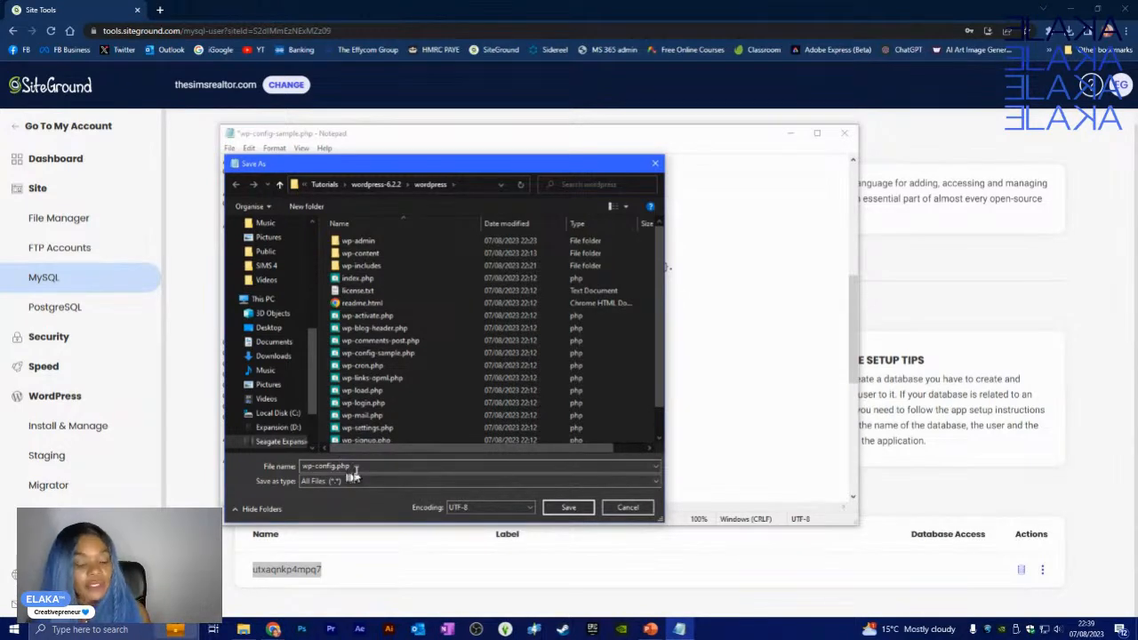
{"action": "left_click", "coordinate": [343, 481]}
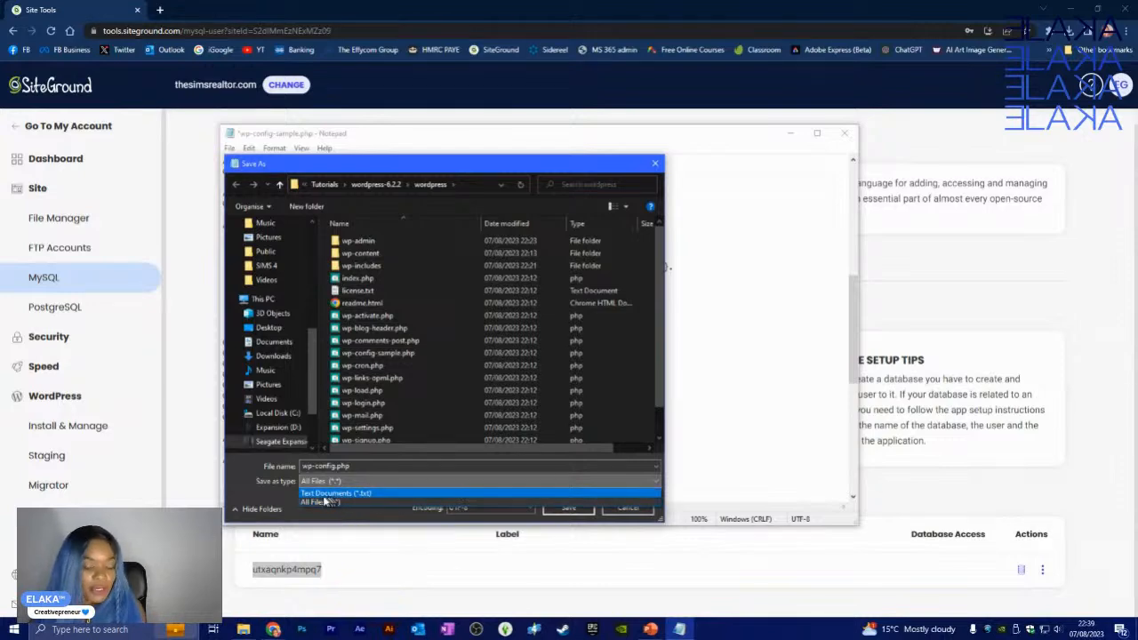
{"action": "left_click", "coordinate": [320, 504]}
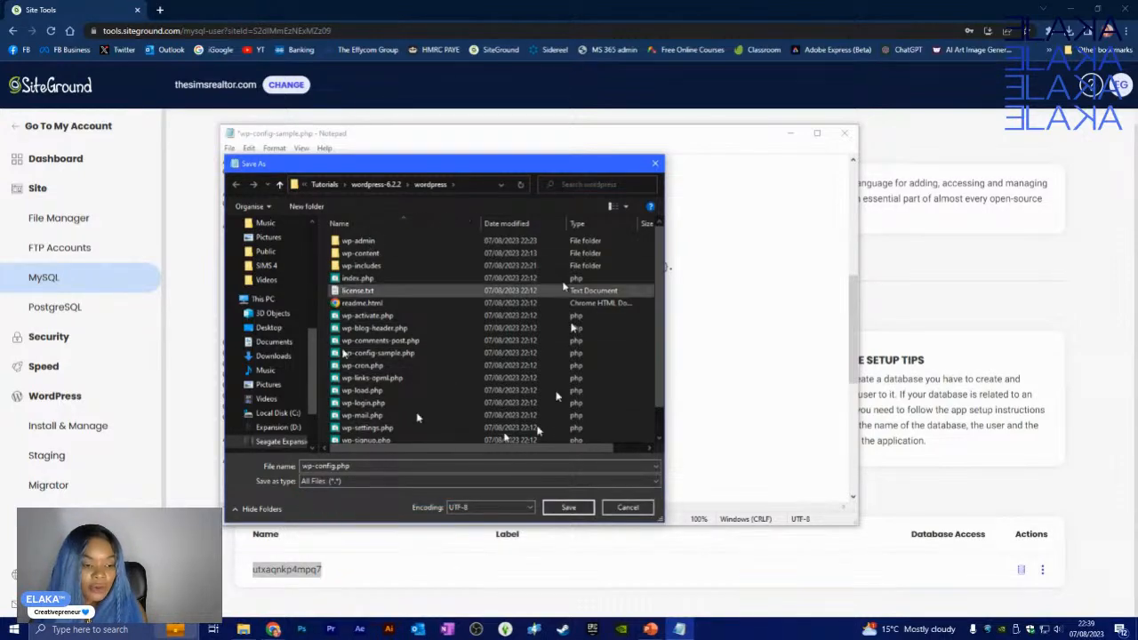
{"action": "scroll", "coordinate": [391, 351], "scroll_direction": "down", "scroll_amount": 1}
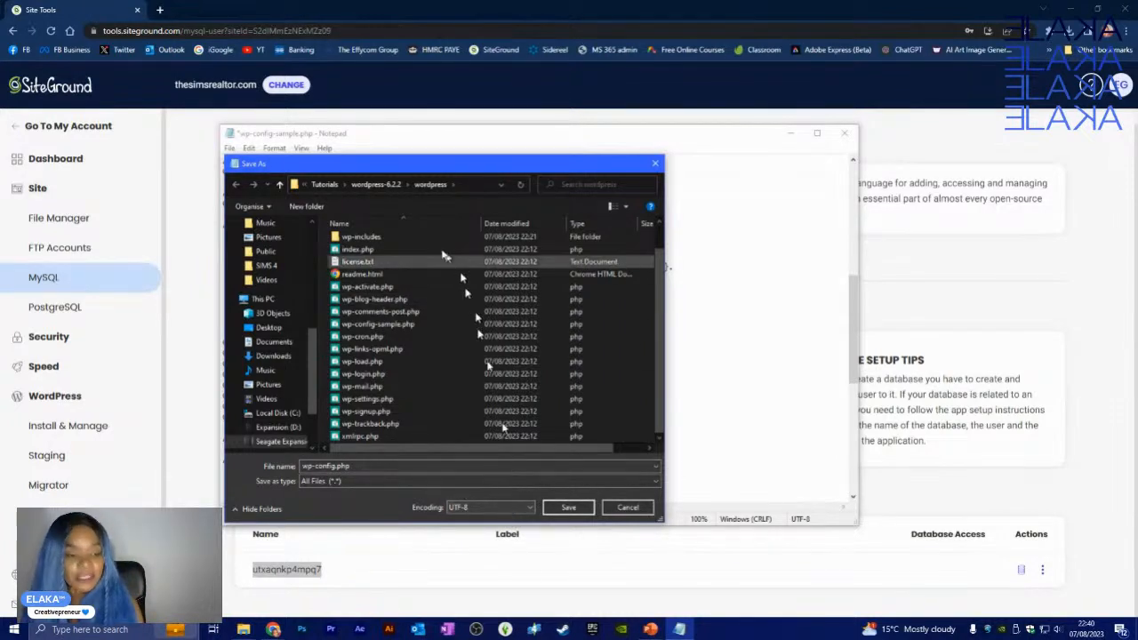
{"action": "left_click", "coordinate": [569, 512]}
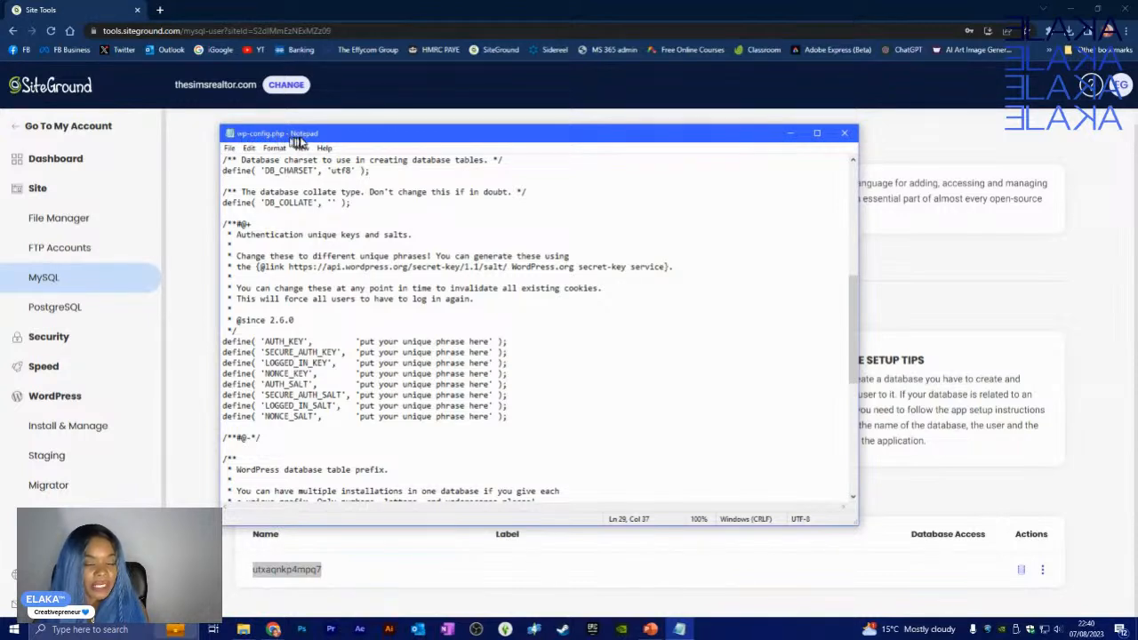
{"action": "left_click", "coordinate": [841, 135]}
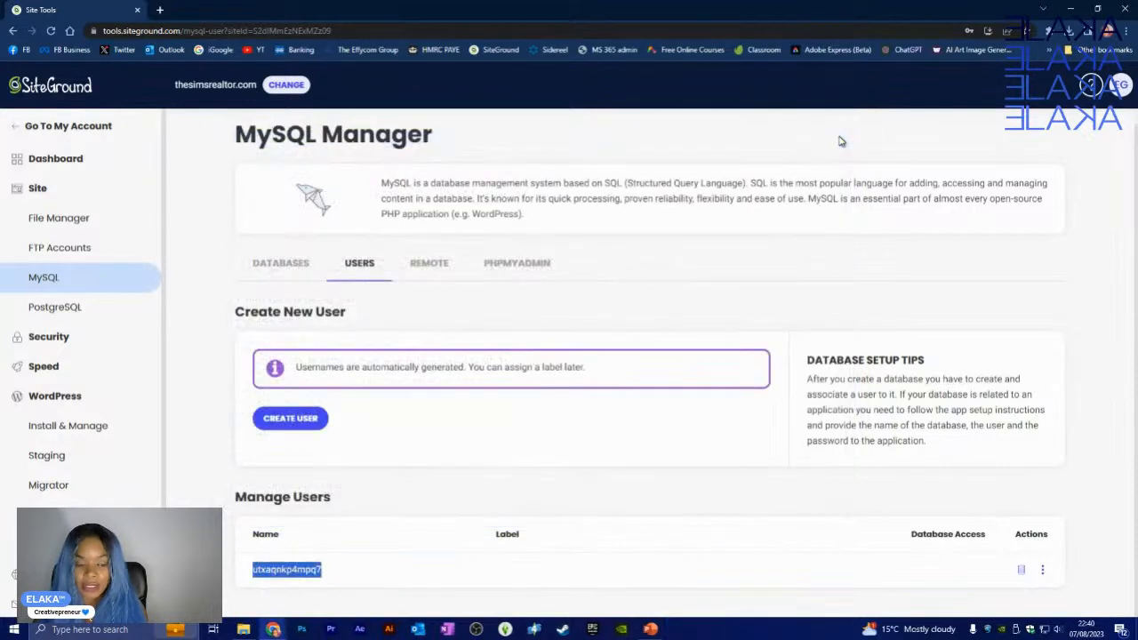
- Select wp-config-sample.php in the wordpress folder and delete it, keeping wp-config.php
{"action": "left_click", "coordinate": [247, 629]}
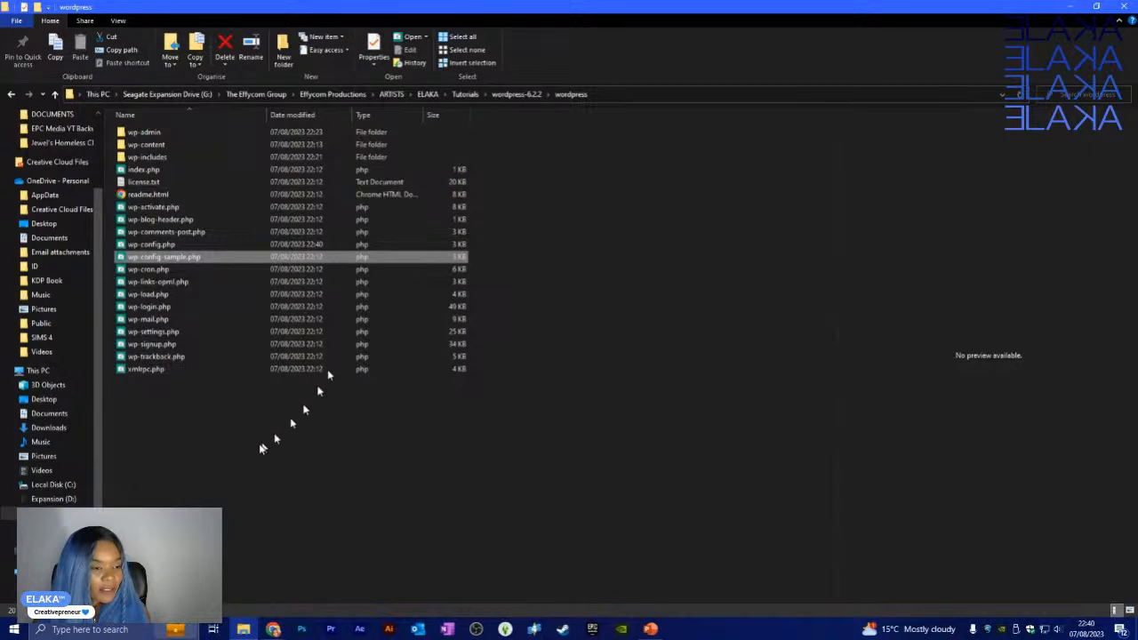
{"action": "left_click", "coordinate": [230, 401]}
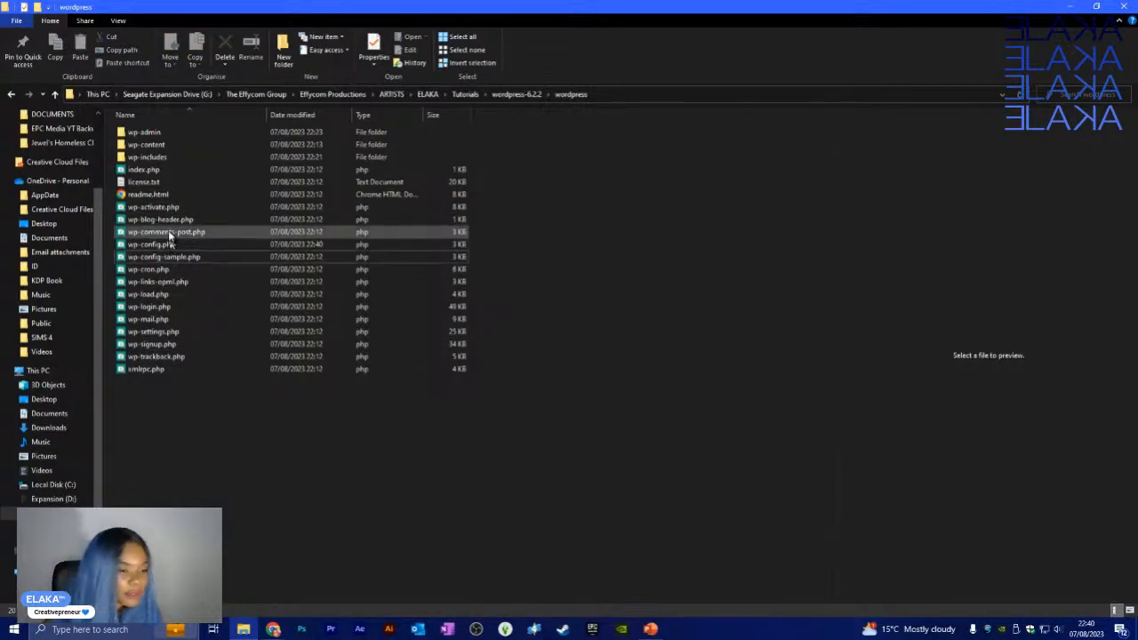
{"action": "left_click", "coordinate": [171, 256]}
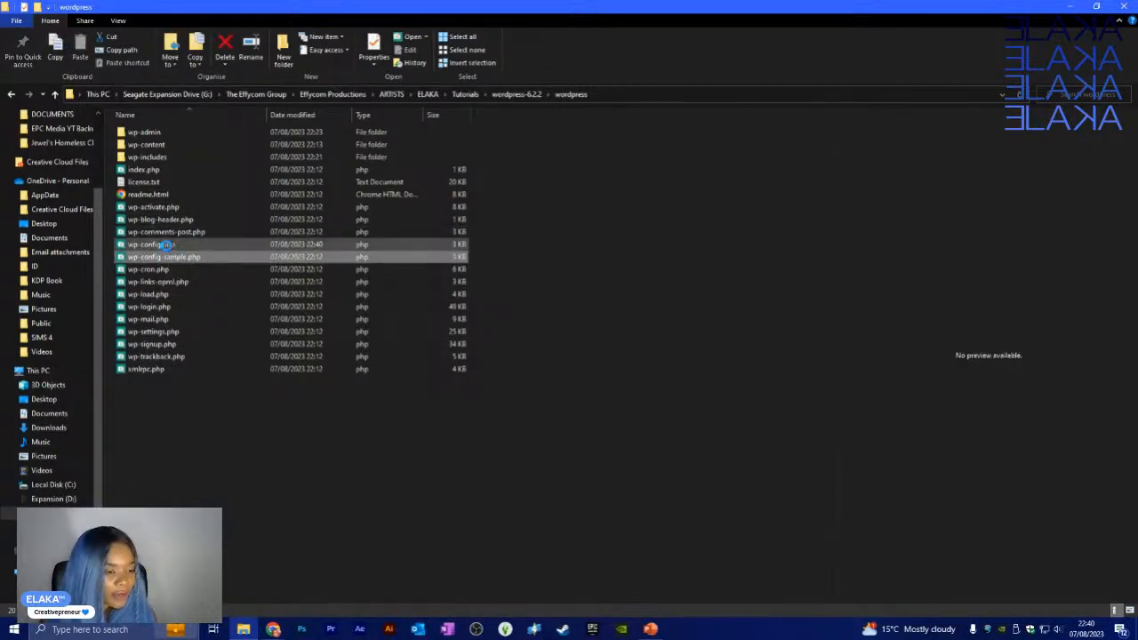
{"action": "left_click", "coordinate": [174, 243]}
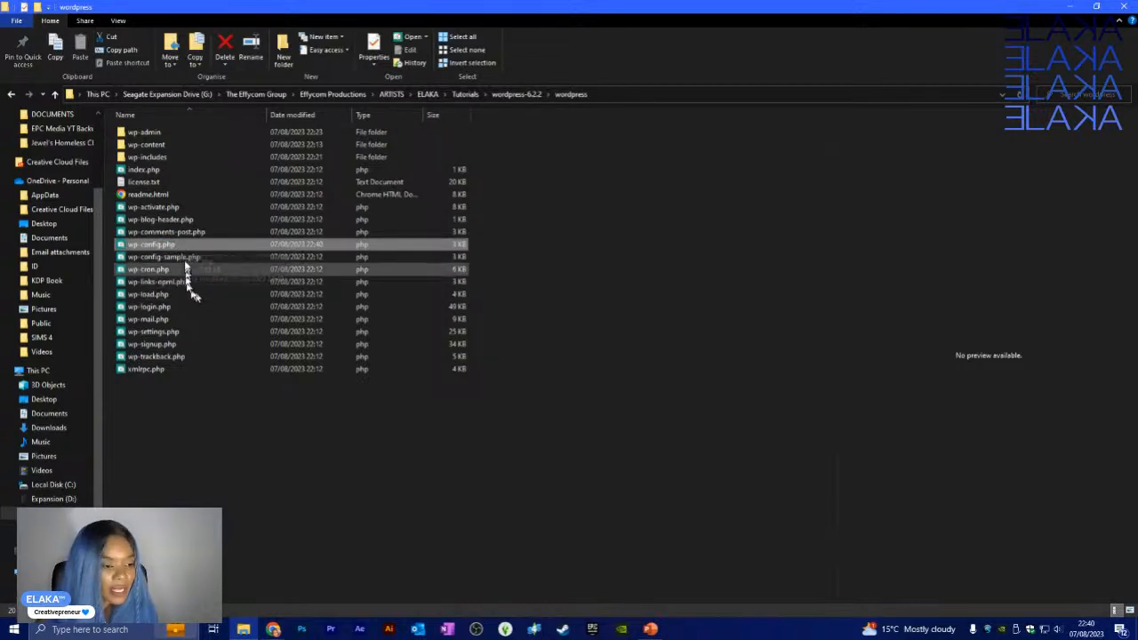
{"action": "left_click", "coordinate": [184, 258]}
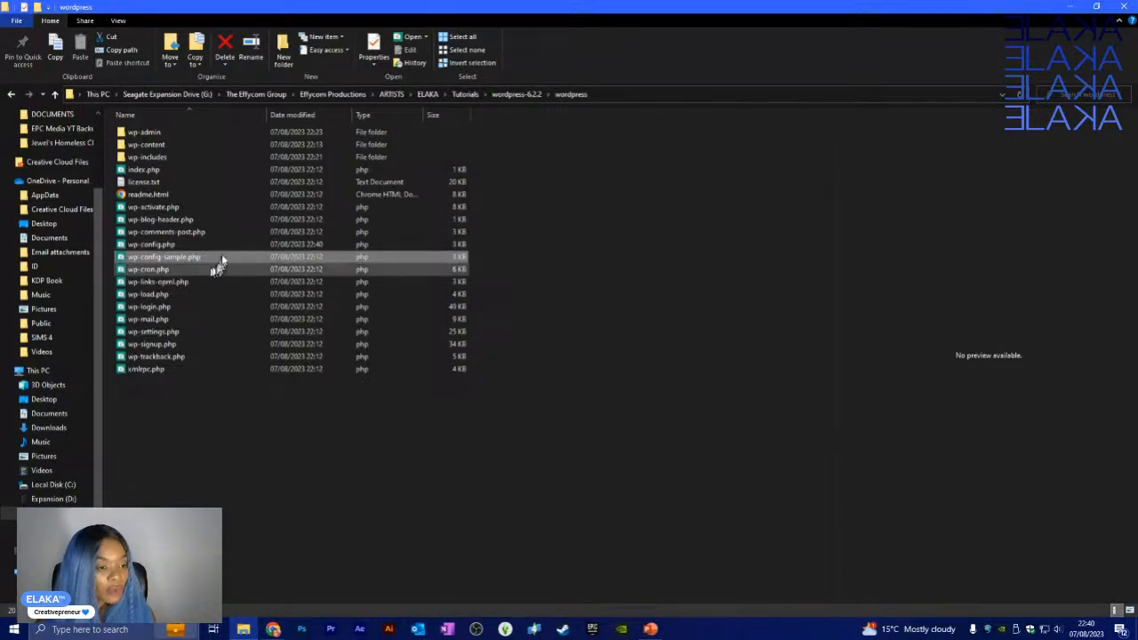
{"action": "left_click", "coordinate": [227, 45]}
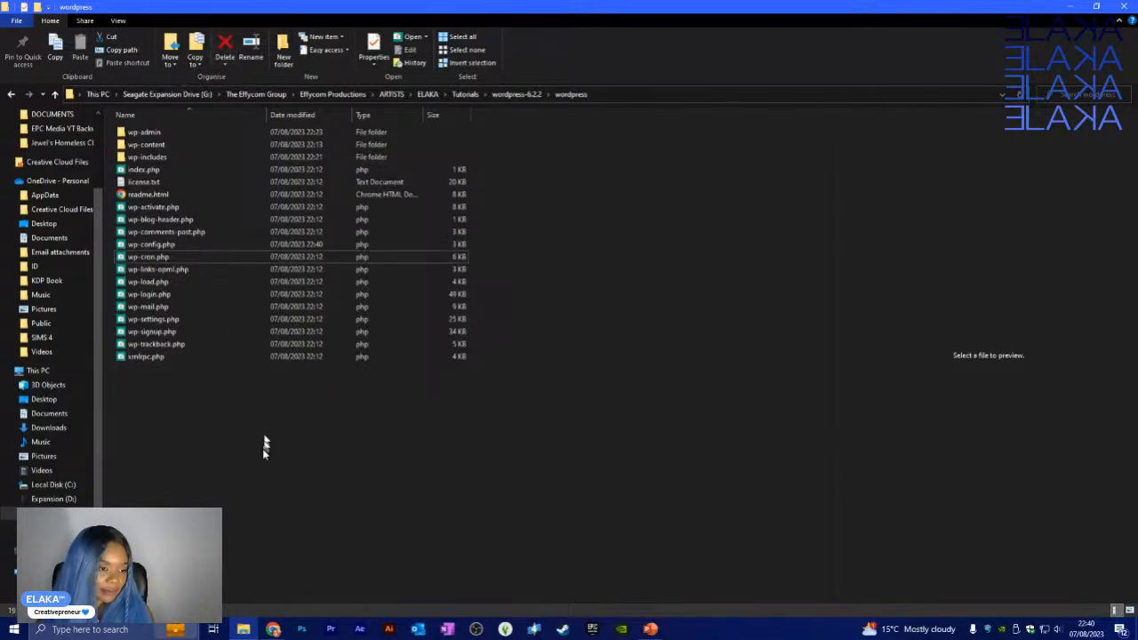
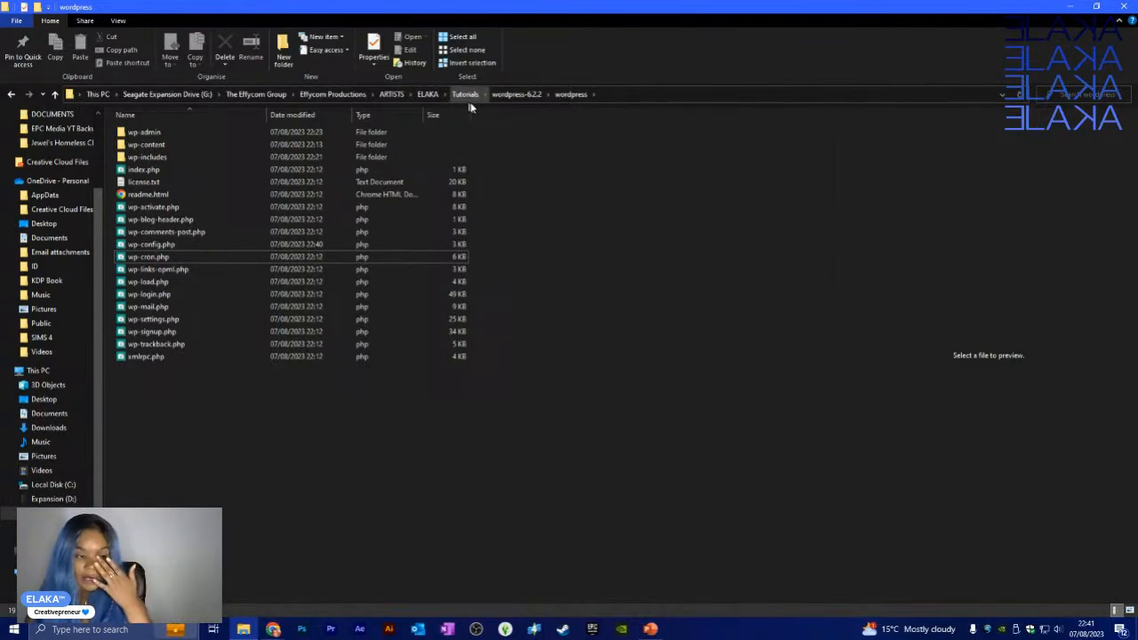
- Return File Explorer to the wordpress-6.2.2 folder and minimize it to reach Chrome
{"action": "left_click", "coordinate": [522, 96]}
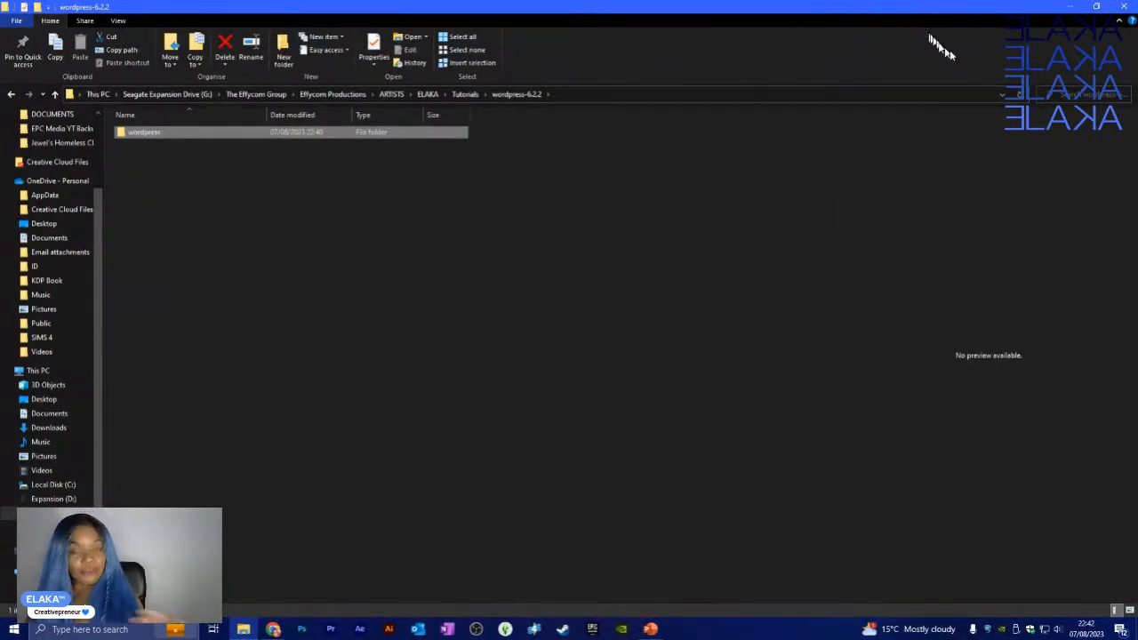
{"action": "left_click", "coordinate": [1070, 6]}
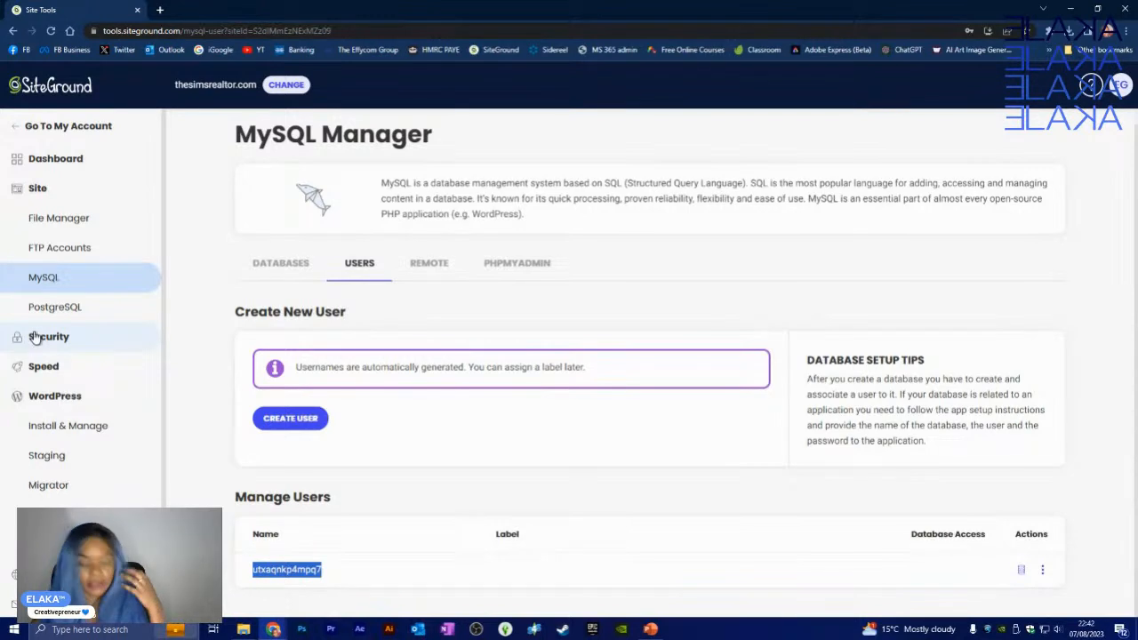
- Browse the Security > Backups and WordPress > Install & Manage pages in Site Tools
{"action": "left_click", "coordinate": [43, 196]}
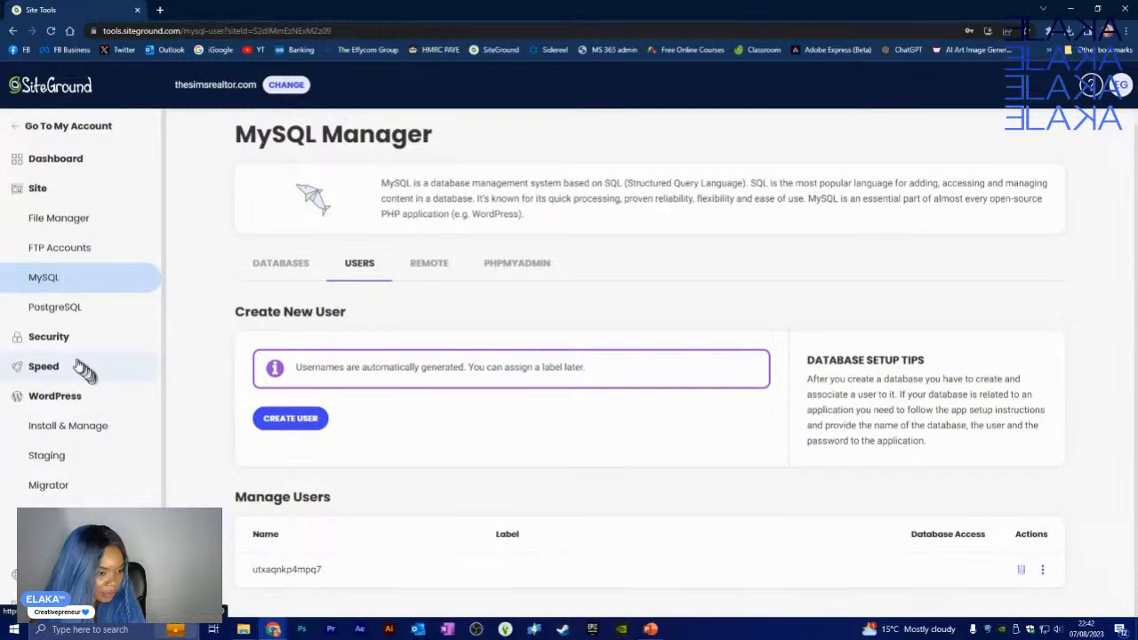
{"action": "left_click", "coordinate": [59, 340]}
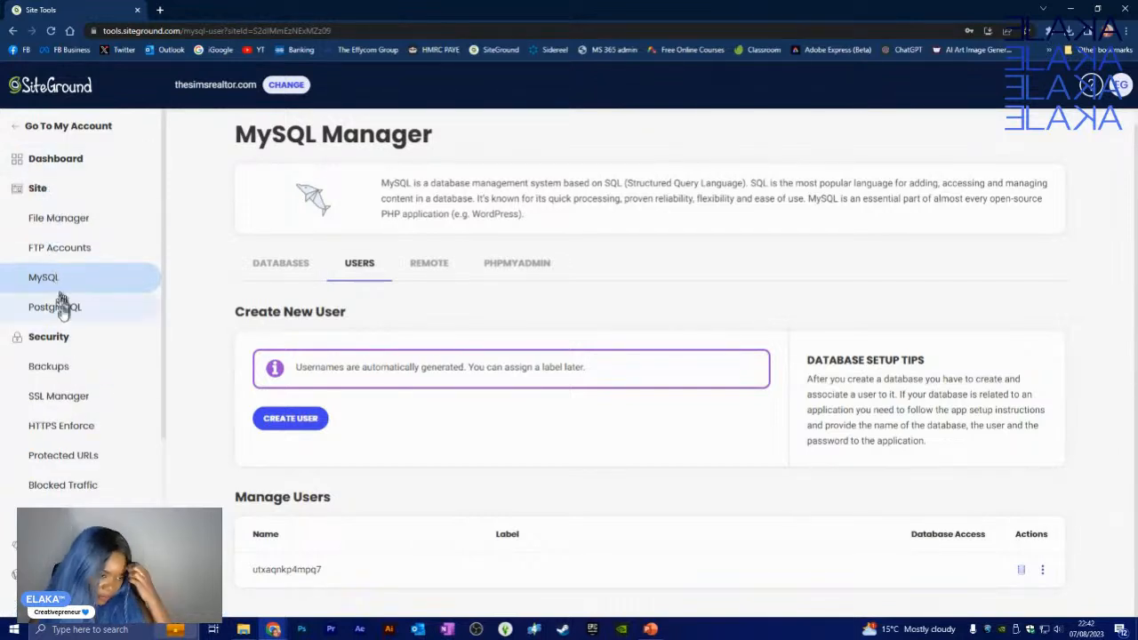
{"action": "left_click", "coordinate": [54, 366]}
{"action": "left_click", "coordinate": [44, 196]}
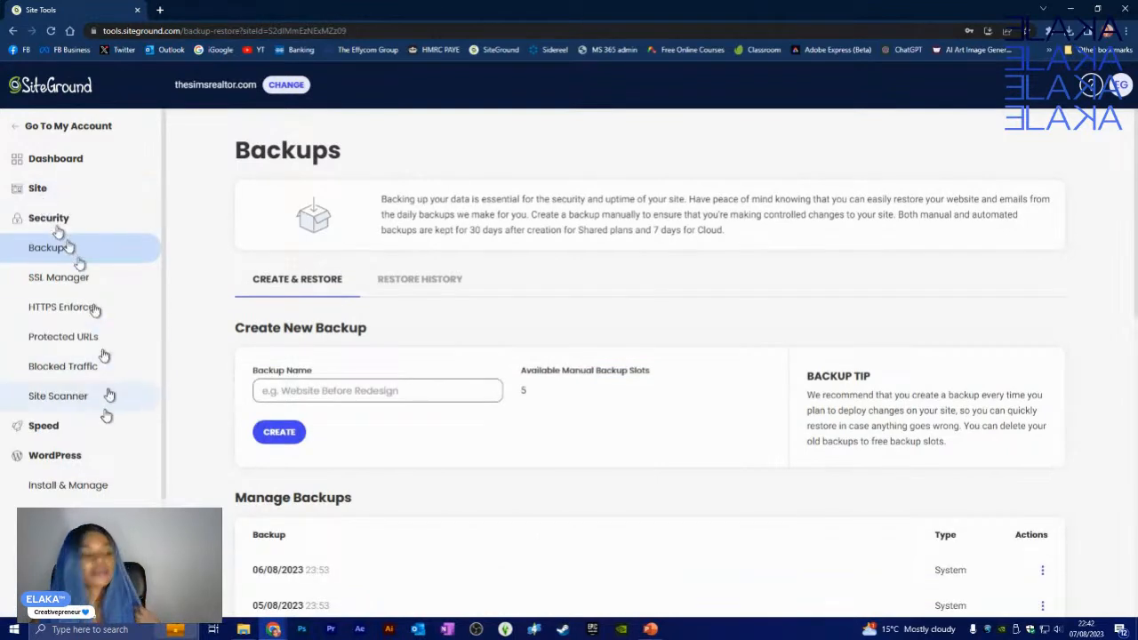
{"action": "left_click", "coordinate": [56, 458]}
{"action": "left_click", "coordinate": [55, 458]}
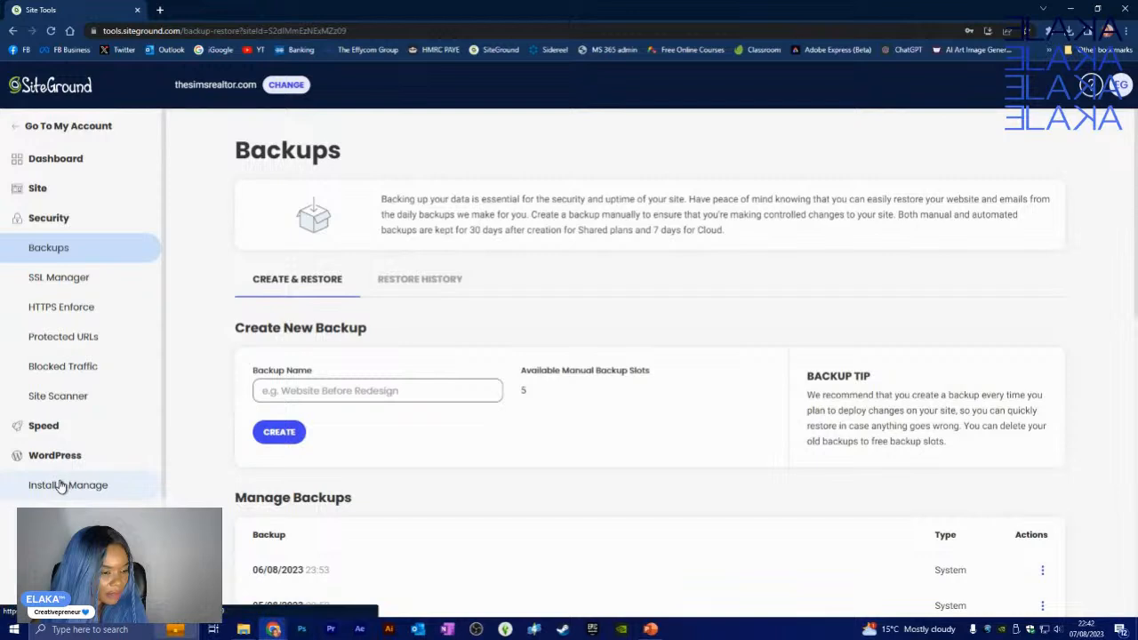
{"action": "left_click", "coordinate": [71, 485]}
- Open the File Manager for thesimsrealtor.com from the Site section
{"action": "left_click", "coordinate": [50, 217]}
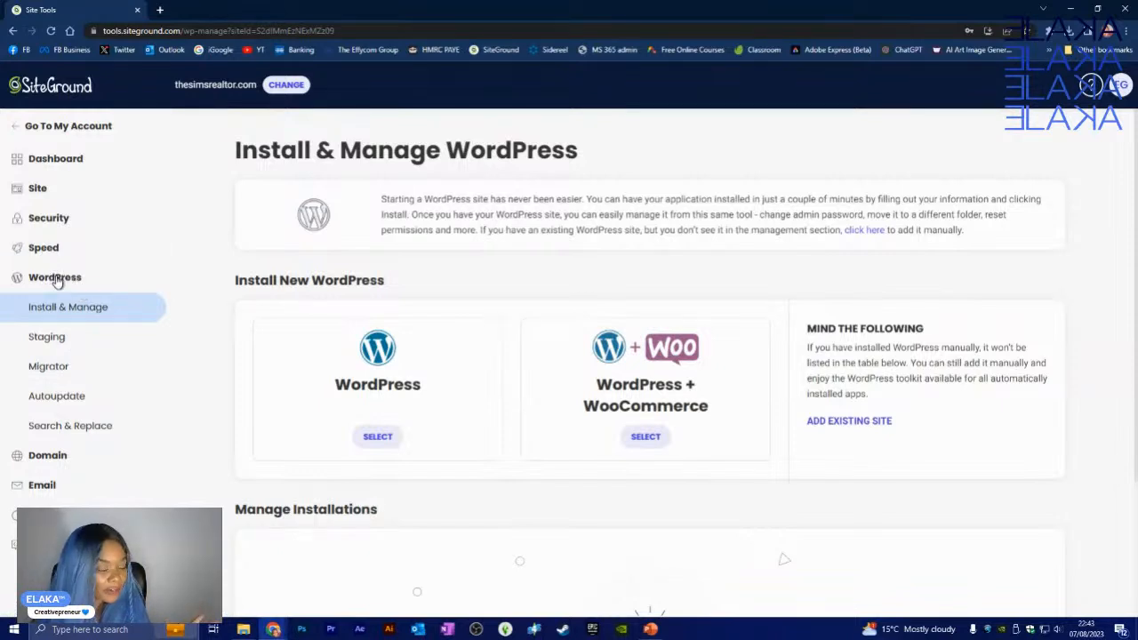
{"action": "left_click", "coordinate": [39, 190]}
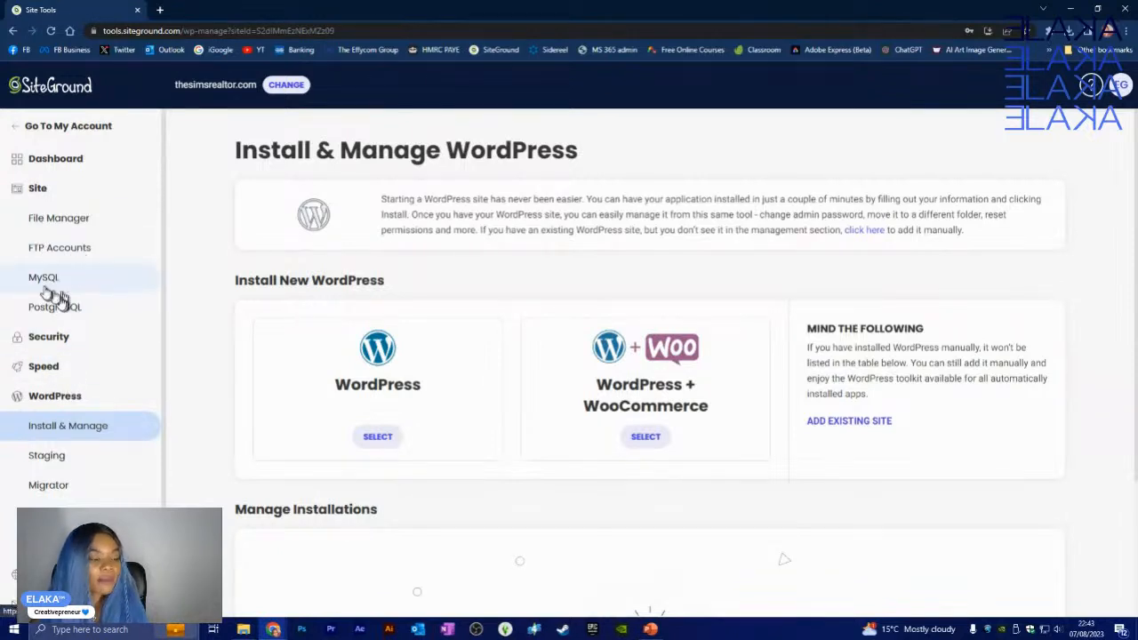
{"action": "left_click", "coordinate": [73, 227]}
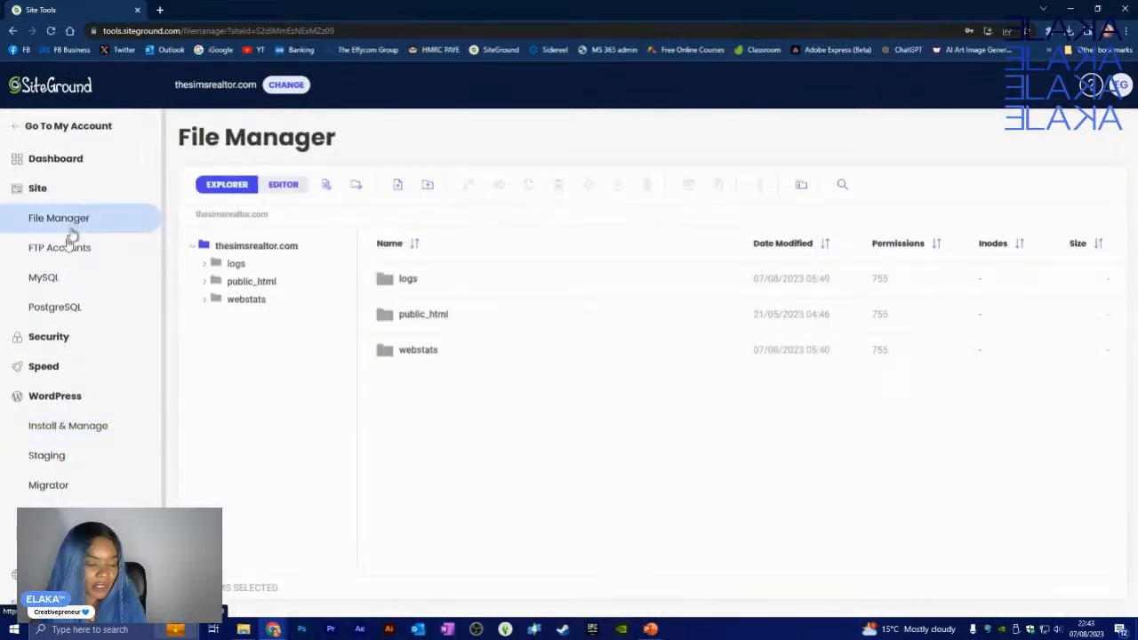
- Open the Site > FTP Accounts page showing host ftp.thesimsrealtor.com on port 21
{"action": "left_click", "coordinate": [73, 400]}
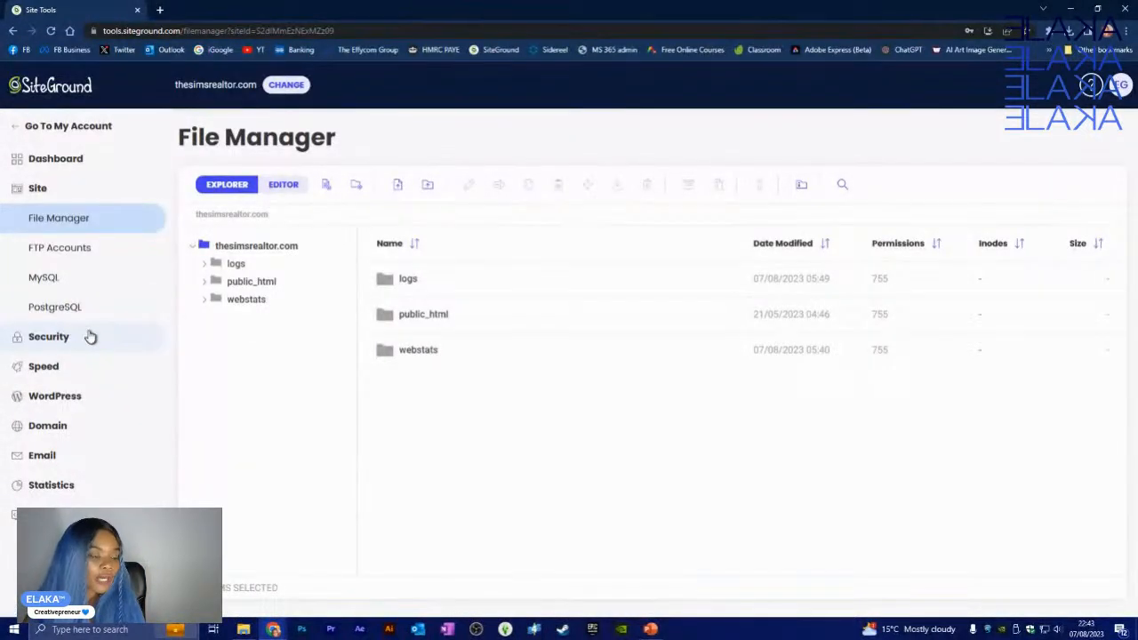
{"action": "left_click", "coordinate": [64, 254]}
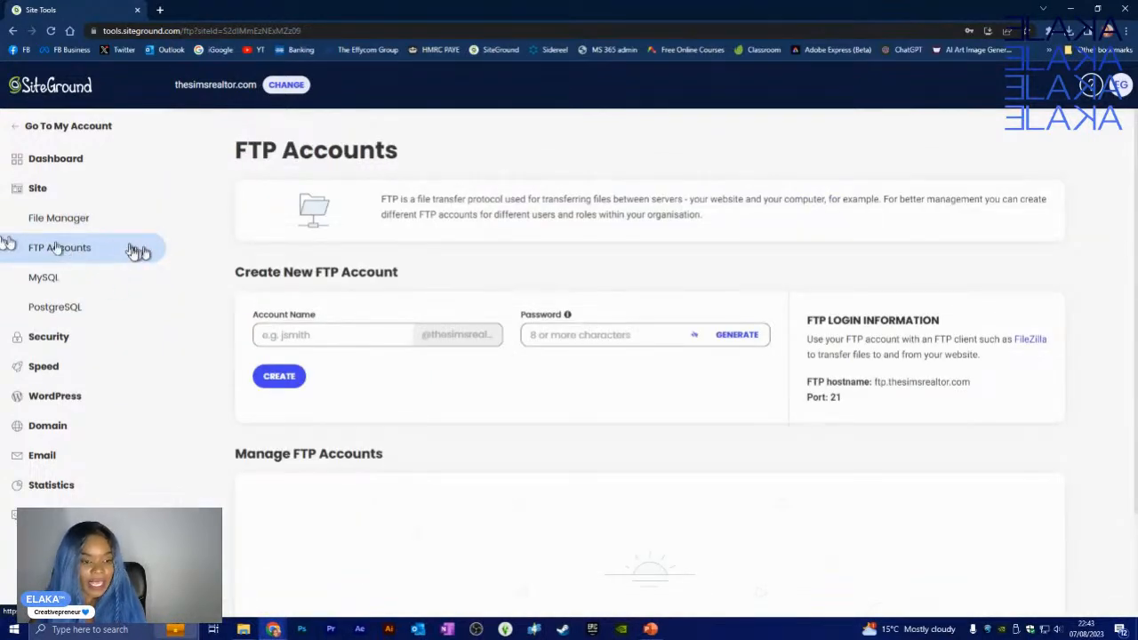
- Clear the autofilled value from the FTP Account Name field
{"action": "scroll", "coordinate": [690, 486], "scroll_direction": "down", "scroll_amount": 2}
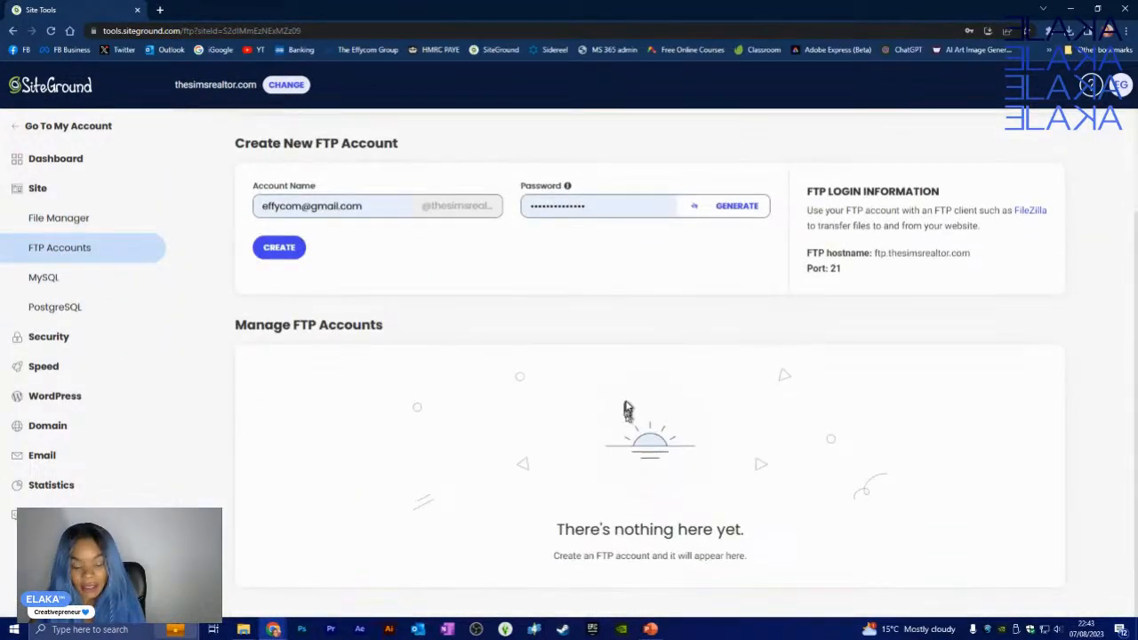
{"action": "scroll", "coordinate": [628, 405], "scroll_direction": "up", "scroll_amount": 2}
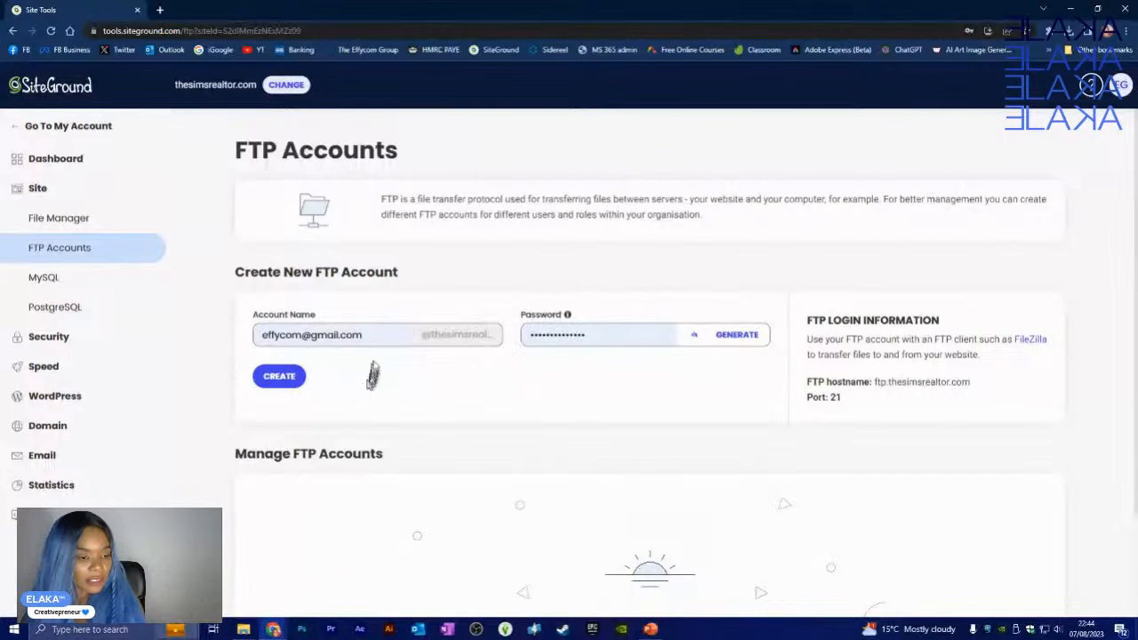
{"action": "left_click", "coordinate": [383, 334]}
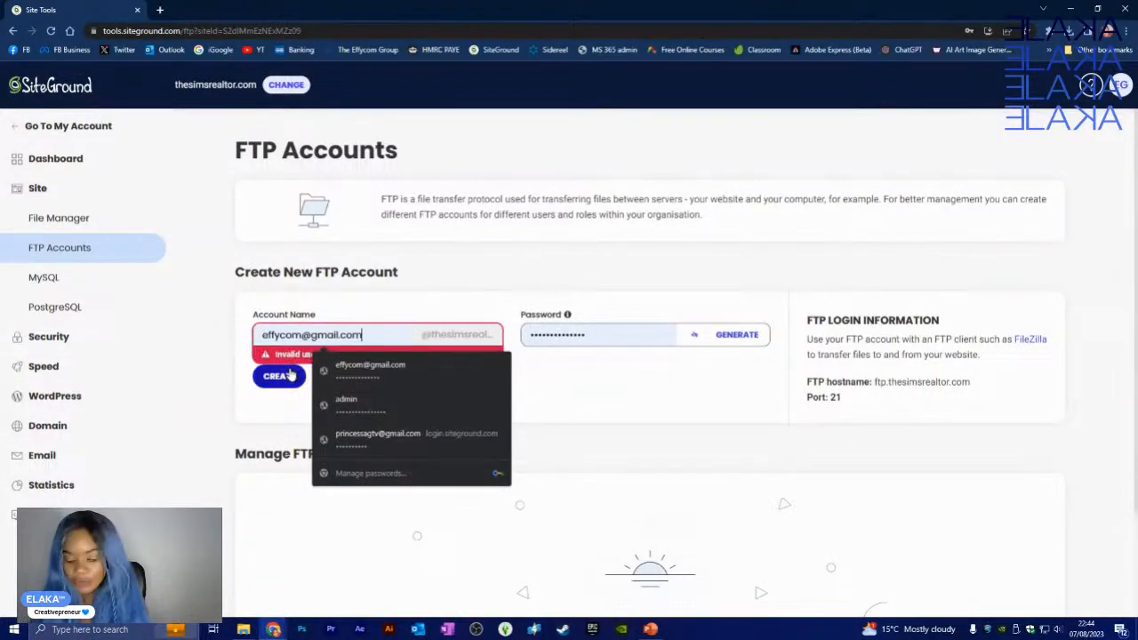
{"action": "key", "text": "BackSpace"}
{"action": "key", "text": "BackSpace"}
{"action": "key", "text": "BackSpace"}
{"action": "key", "text": "BackSpace"}
{"action": "key", "text": "BackSpace"}
{"action": "key", "text": "BackSpace"}
{"action": "key", "text": "BackSpace"}
{"action": "key", "text": "BackSpace"}
{"action": "key", "text": "BackSpace"}
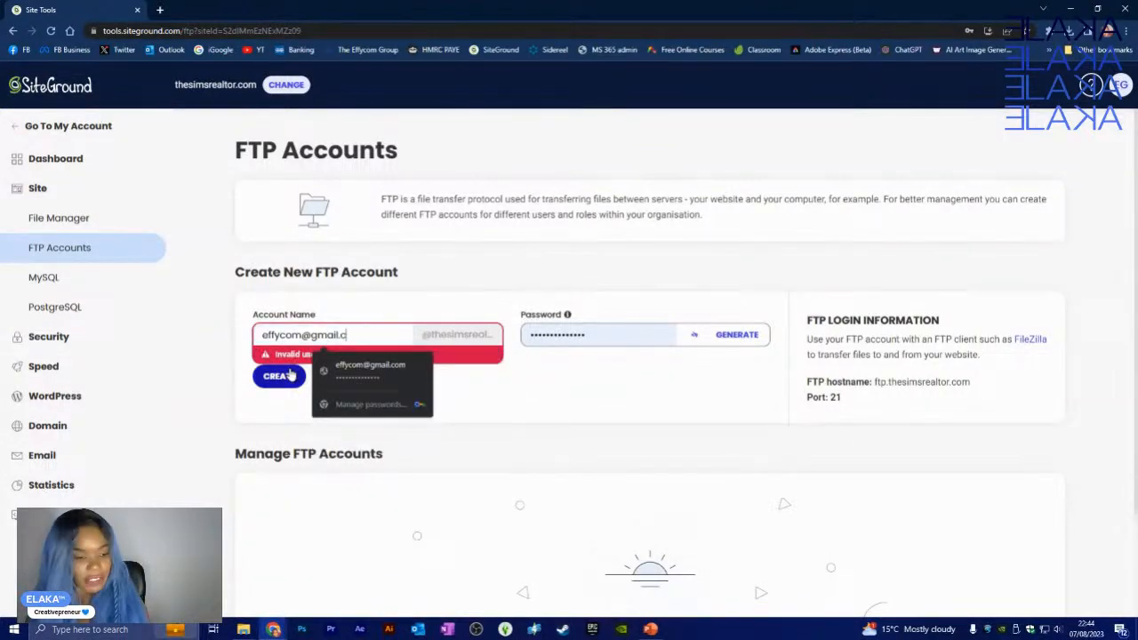
{"action": "key", "text": "BackSpace"}
{"action": "key", "text": "BackSpace"}
{"action": "key", "text": "BackSpace"}
{"action": "key", "text": "BackSpace"}
{"action": "key", "text": "BackSpace"}
{"action": "key", "text": "BackSpace"}
{"action": "key", "text": "BackSpace"}
{"action": "key", "text": "BackSpace"}
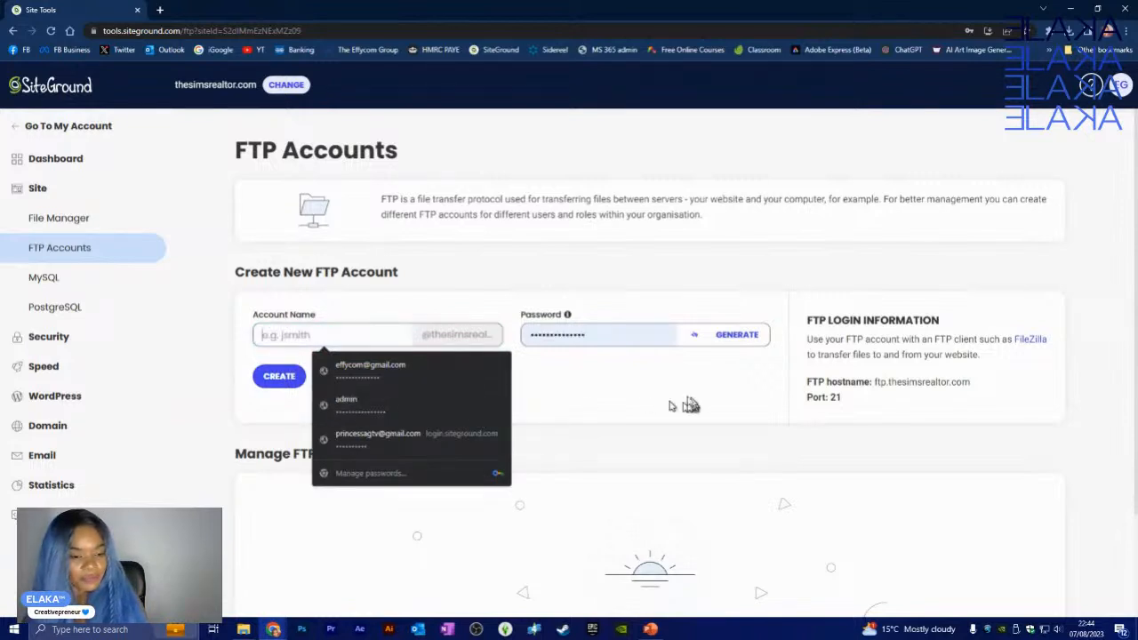
{"action": "left_click", "coordinate": [677, 404]}
{"action": "left_click", "coordinate": [352, 334]}
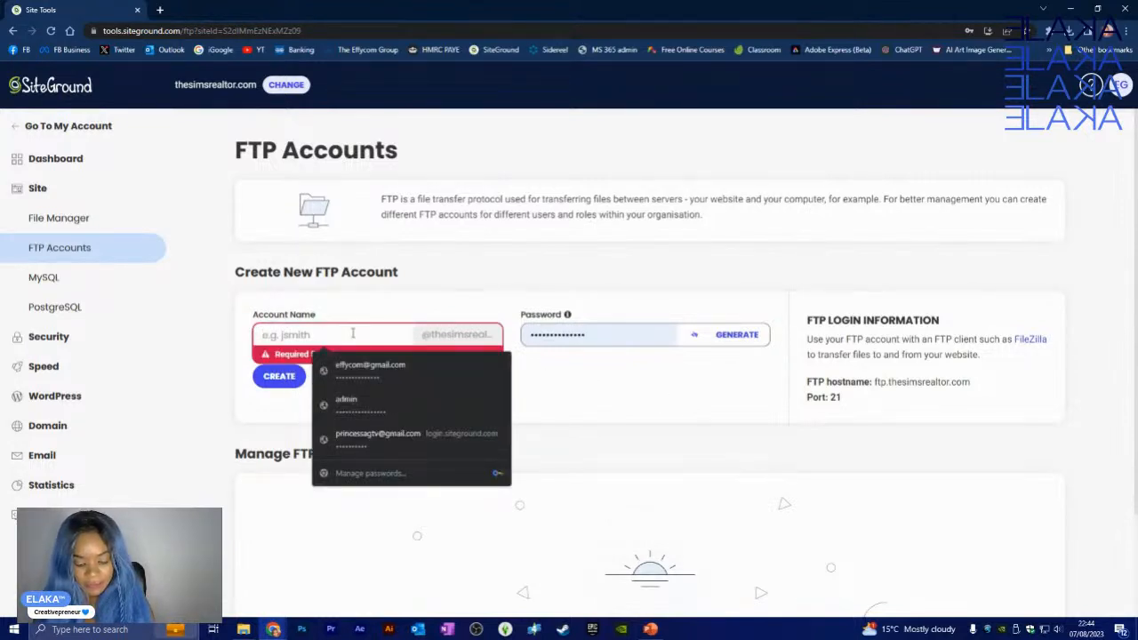
- Try 'realestate' as the account name, erase it, and return to File Manager
{"action": "type", "text": "real"}
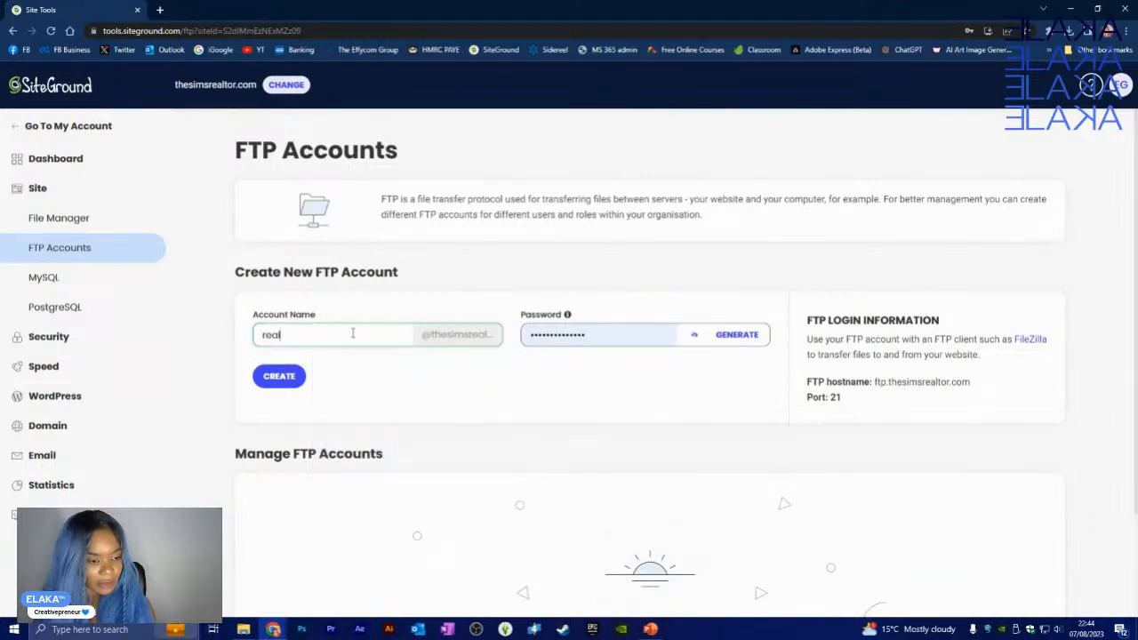
{"action": "type", "text": "estate"}
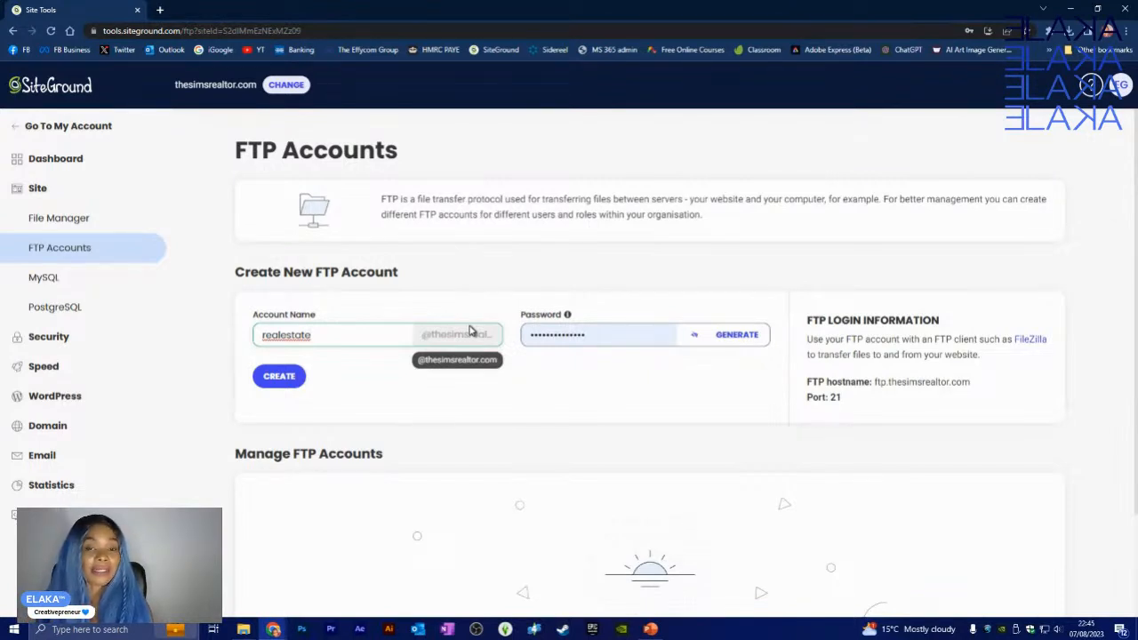
{"action": "key", "text": "BackSpace"}
{"action": "key", "text": "BackSpace"}
{"action": "key", "text": "BackSpace"}
{"action": "key", "text": "BackSpace"}
{"action": "key", "text": "BackSpace"}
{"action": "key", "text": "BackSpace"}
{"action": "key", "text": "BackSpace"}
{"action": "key", "text": "BackSpace"}
{"action": "key", "text": "BackSpace"}
{"action": "key", "text": "BackSpace"}
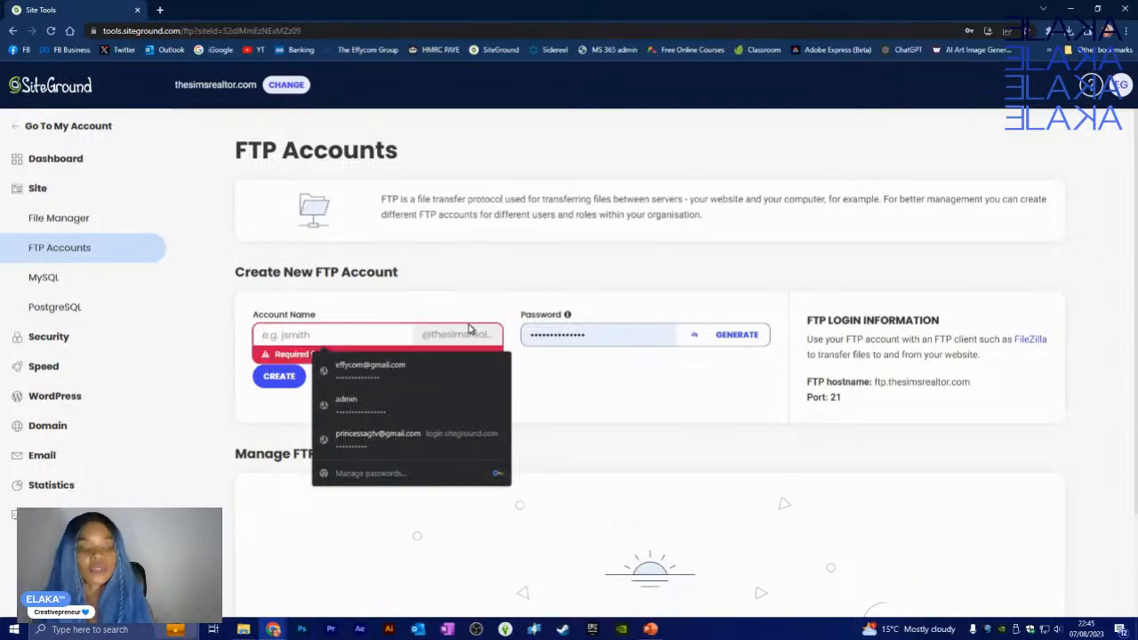
{"action": "left_click", "coordinate": [572, 389]}
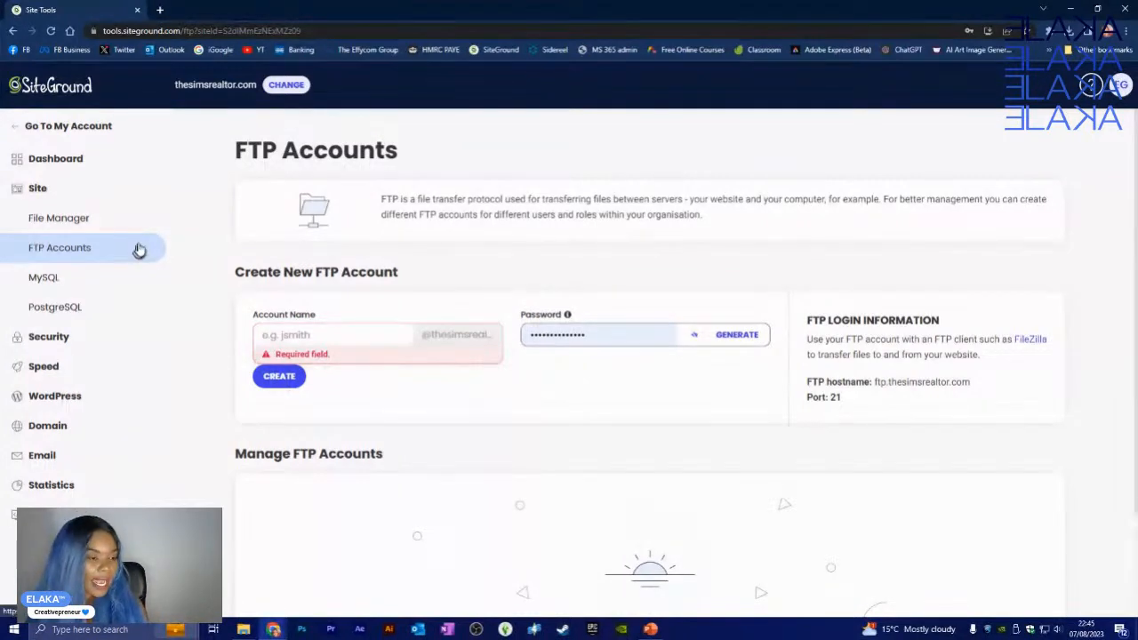
{"action": "left_click", "coordinate": [65, 223]}
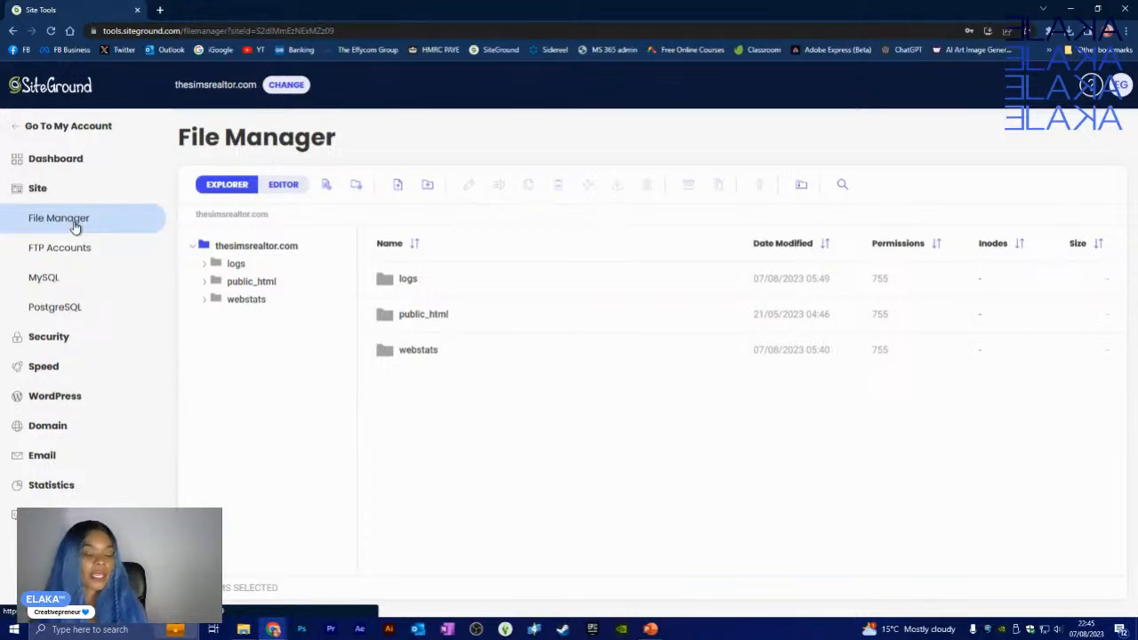
- Delete the php_errorlog file from public_html, leaving the folder empty
{"action": "left_click", "coordinate": [259, 283]}
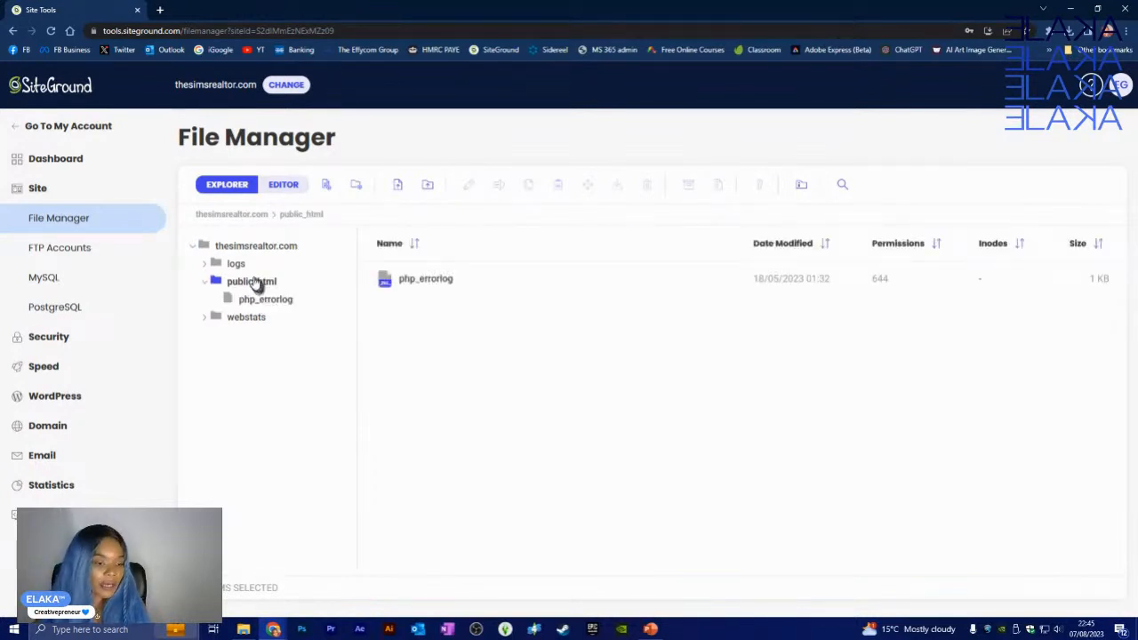
{"action": "left_click", "coordinate": [293, 301]}
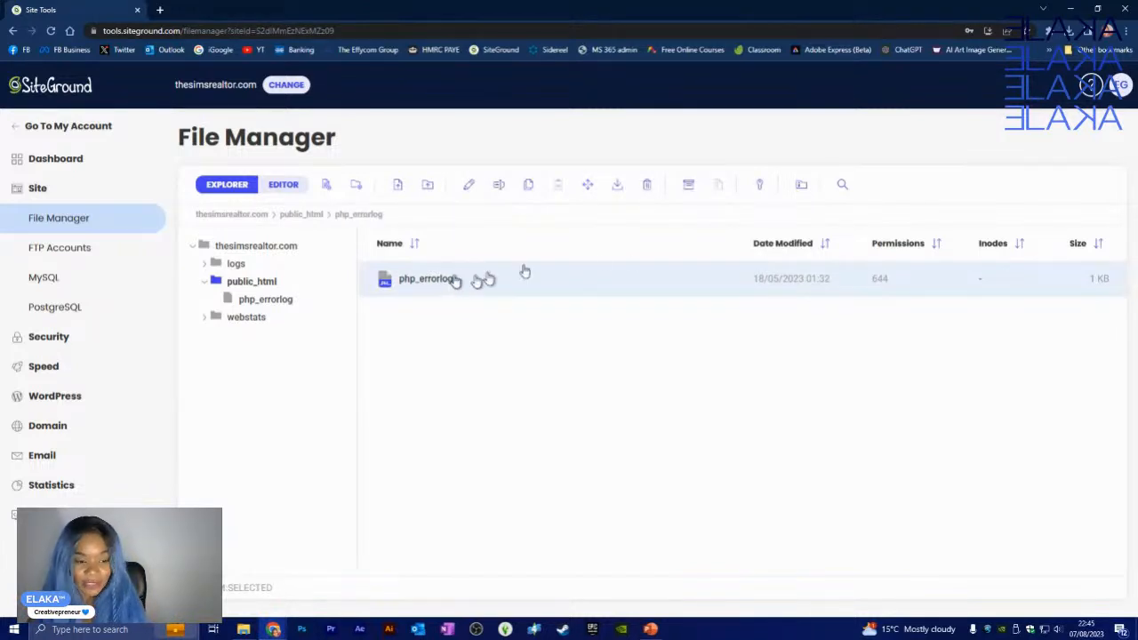
{"action": "left_click", "coordinate": [649, 189]}
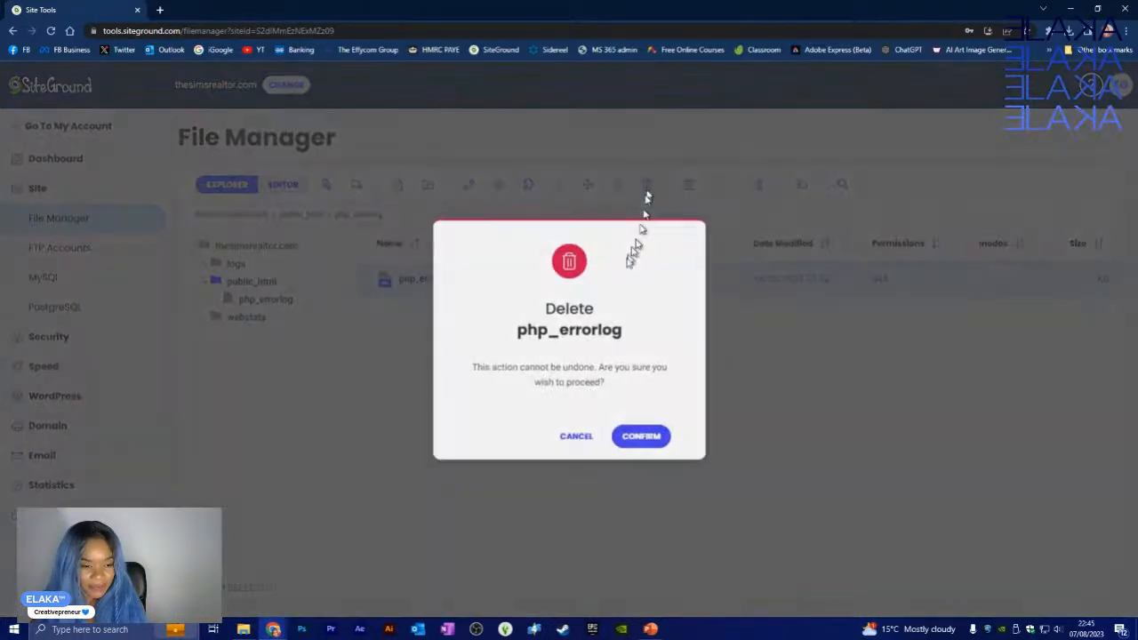
{"action": "left_click", "coordinate": [638, 440]}
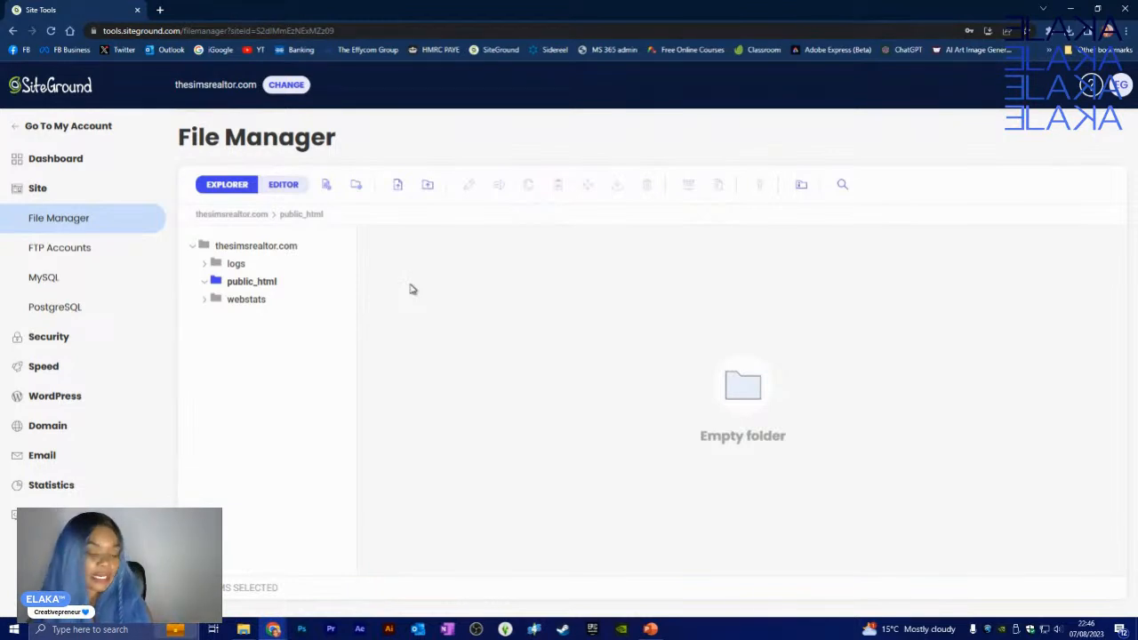
{"action": "left_click", "coordinate": [432, 189]}
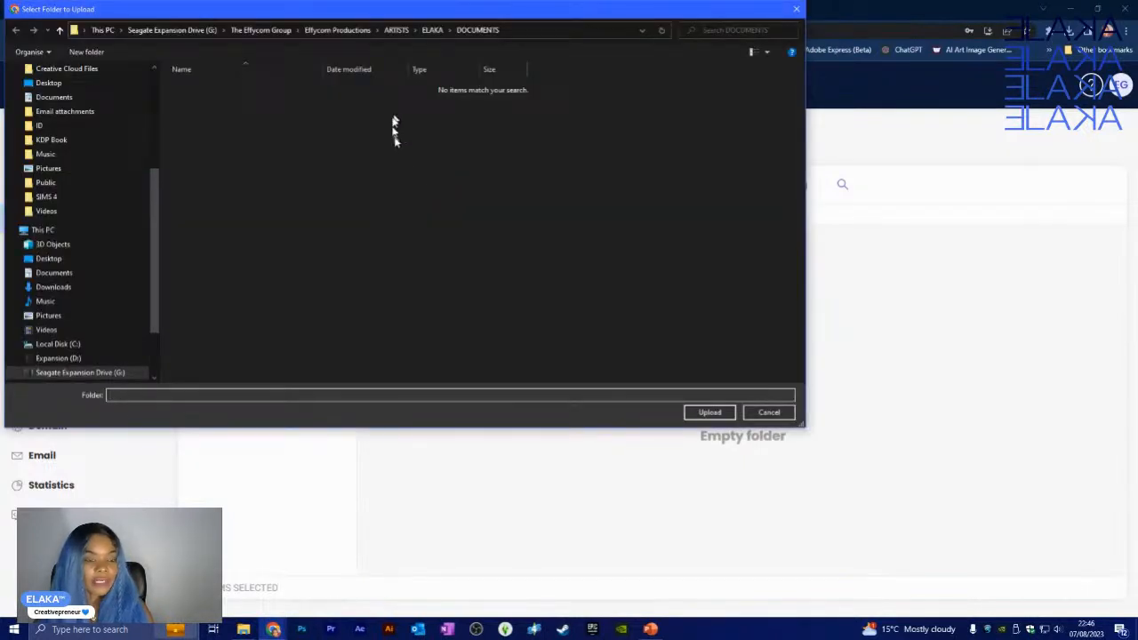
- Choose the local Tutorials > wordpress-6.2.2 > wordpress folder for upload, confirming all 2,961 files
{"action": "left_click", "coordinate": [431, 30]}
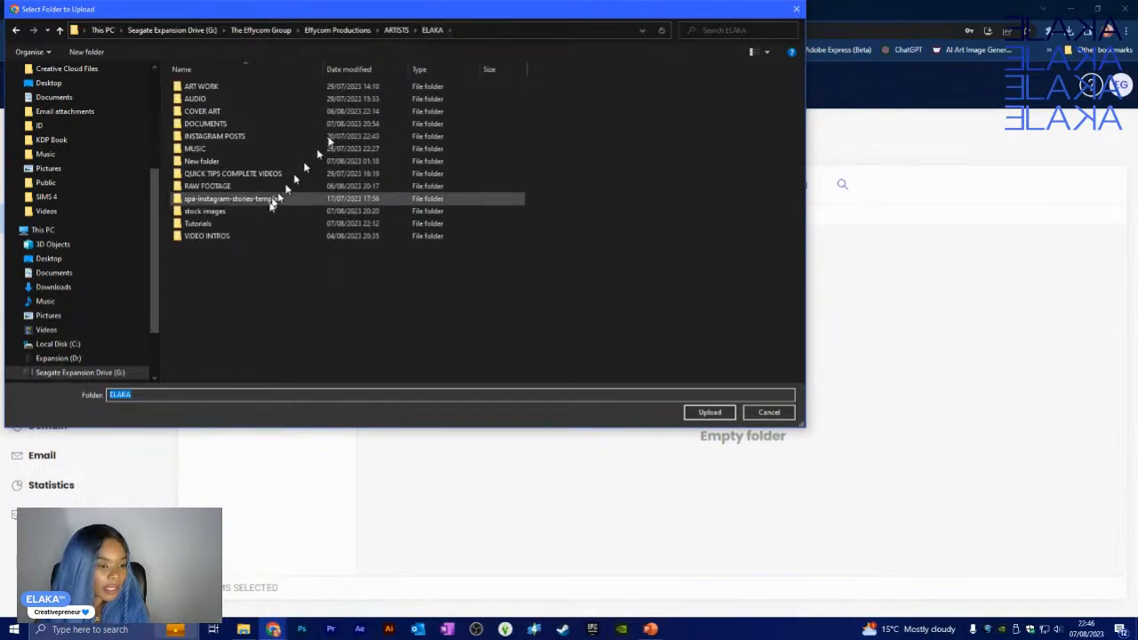
{"action": "double_click", "coordinate": [221, 223]}
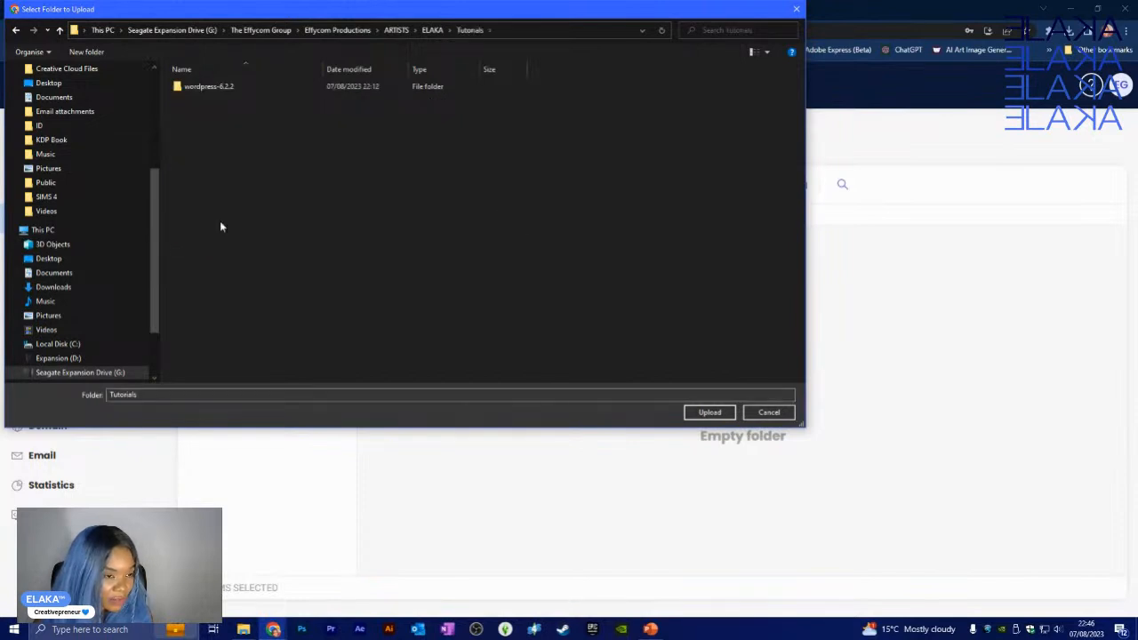
{"action": "double_click", "coordinate": [223, 87]}
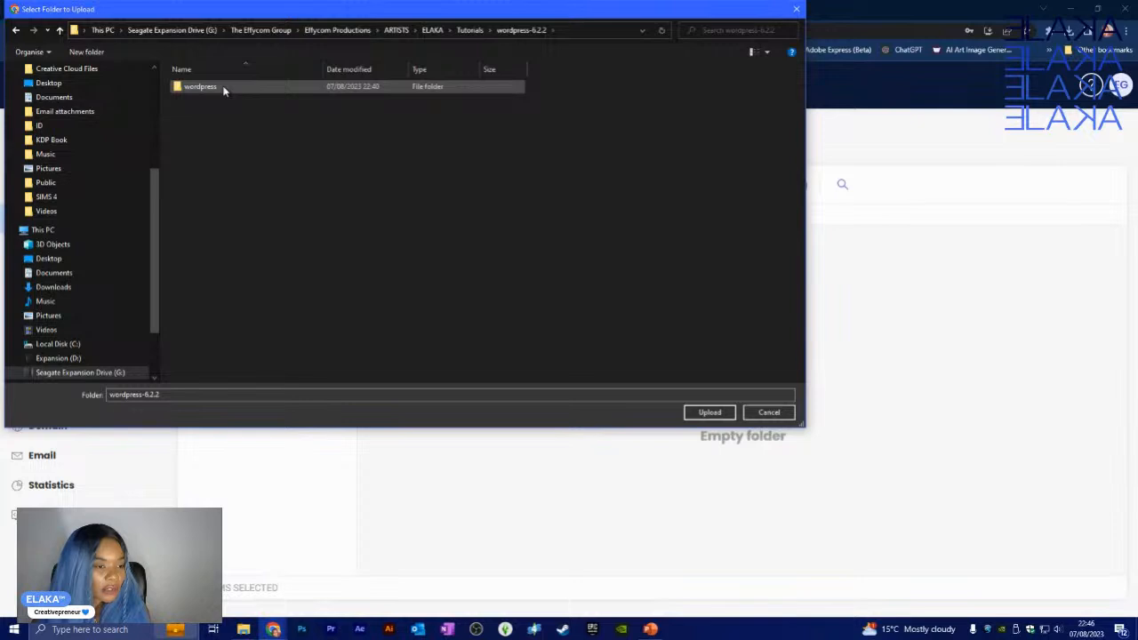
{"action": "double_click", "coordinate": [217, 89]}
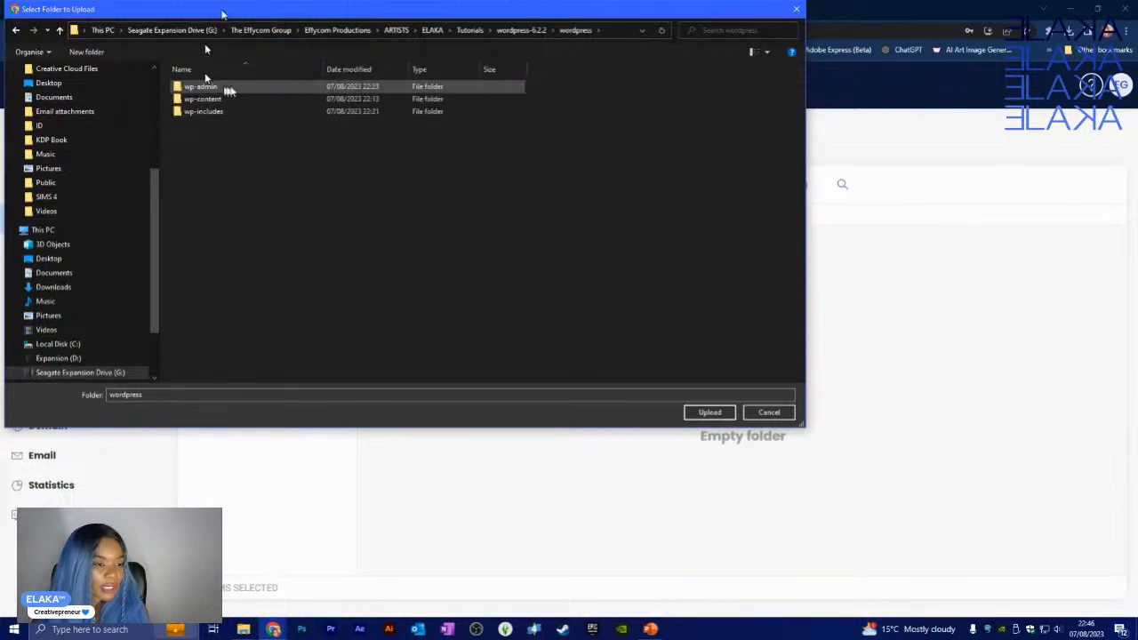
{"action": "left_click", "coordinate": [15, 30]}
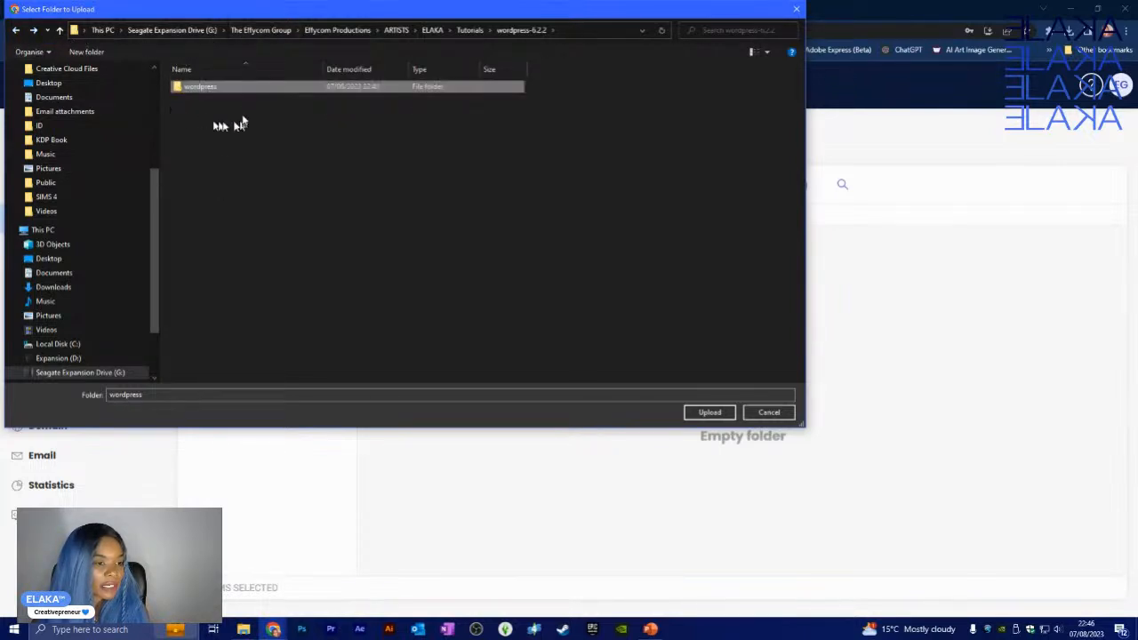
{"action": "left_click", "coordinate": [196, 139]}
{"action": "left_click", "coordinate": [200, 90]}
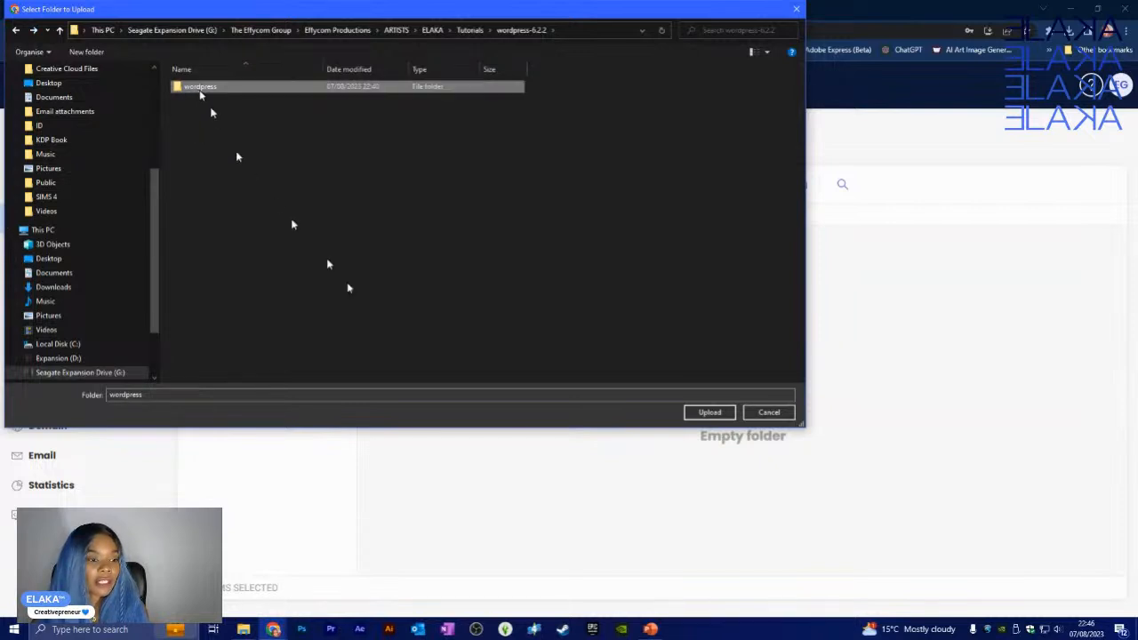
{"action": "left_click", "coordinate": [714, 414]}
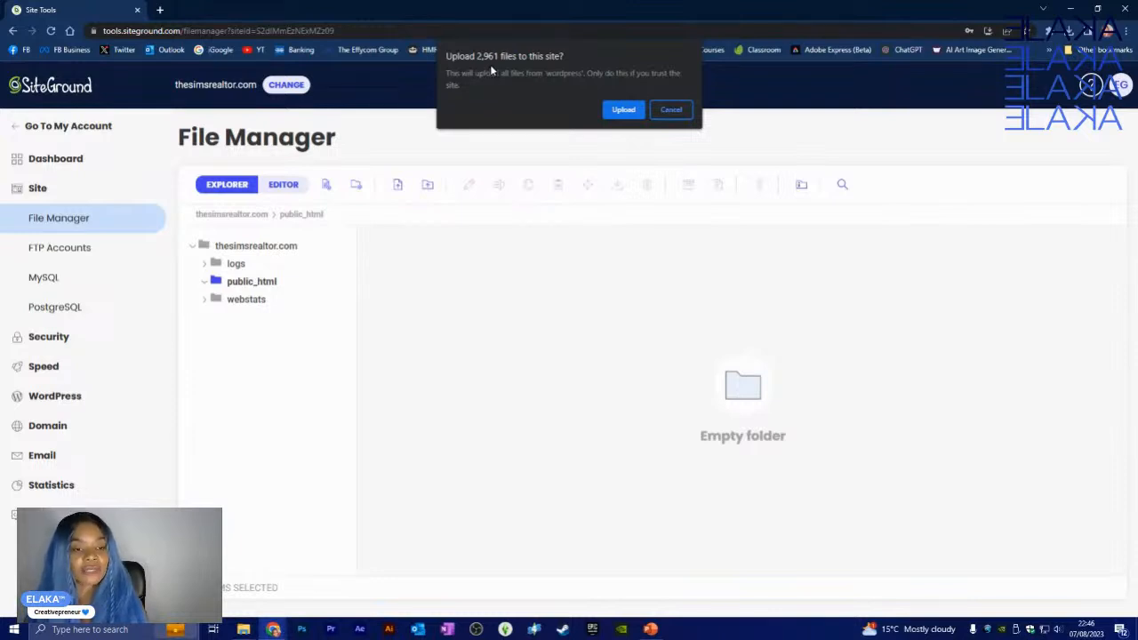
{"action": "left_click", "coordinate": [622, 110]}
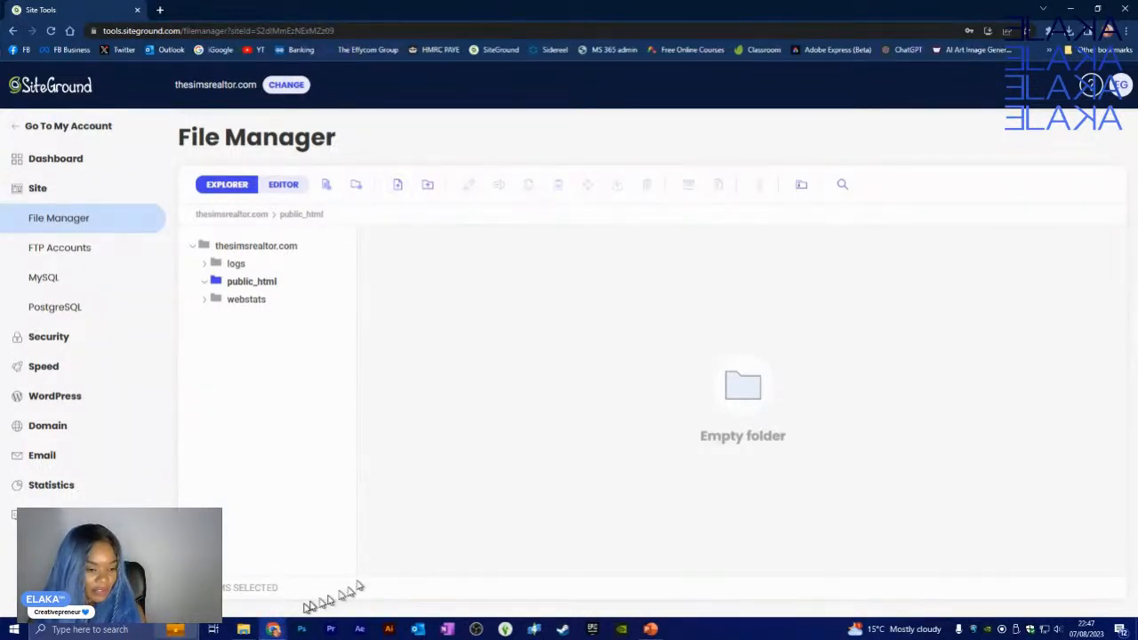
- Bring up the local wordpress-6.2.2 folder in File Explorer
{"action": "left_click", "coordinate": [247, 630]}
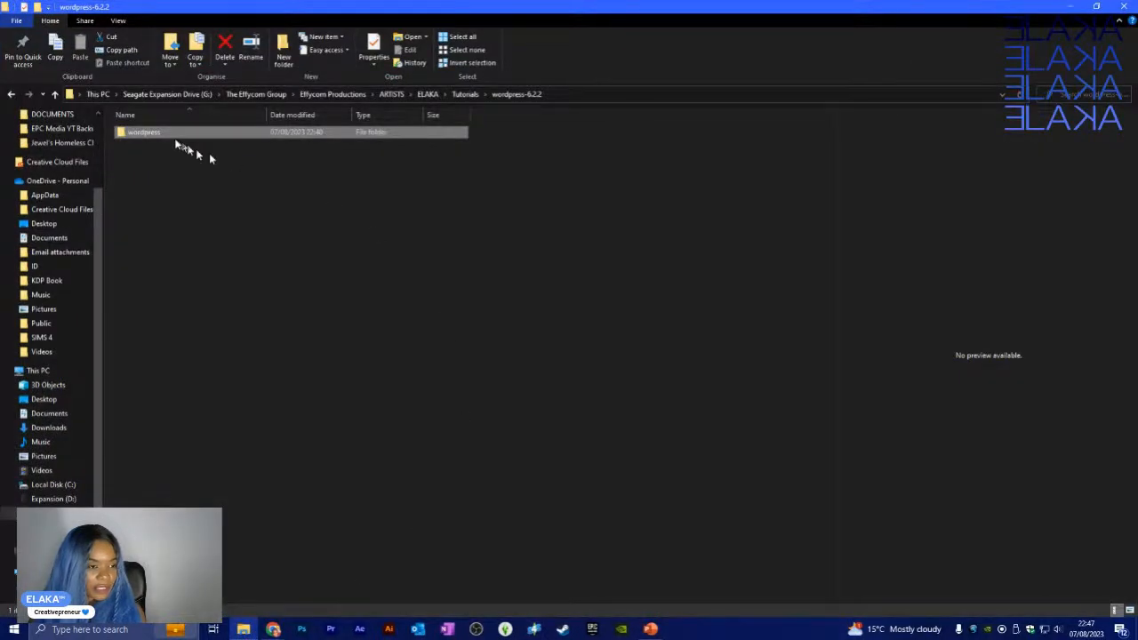
- Compress the wordpress folder into wordpress.zip using Send to > Compressed (zipped) folder
{"action": "right_click", "coordinate": [169, 135]}
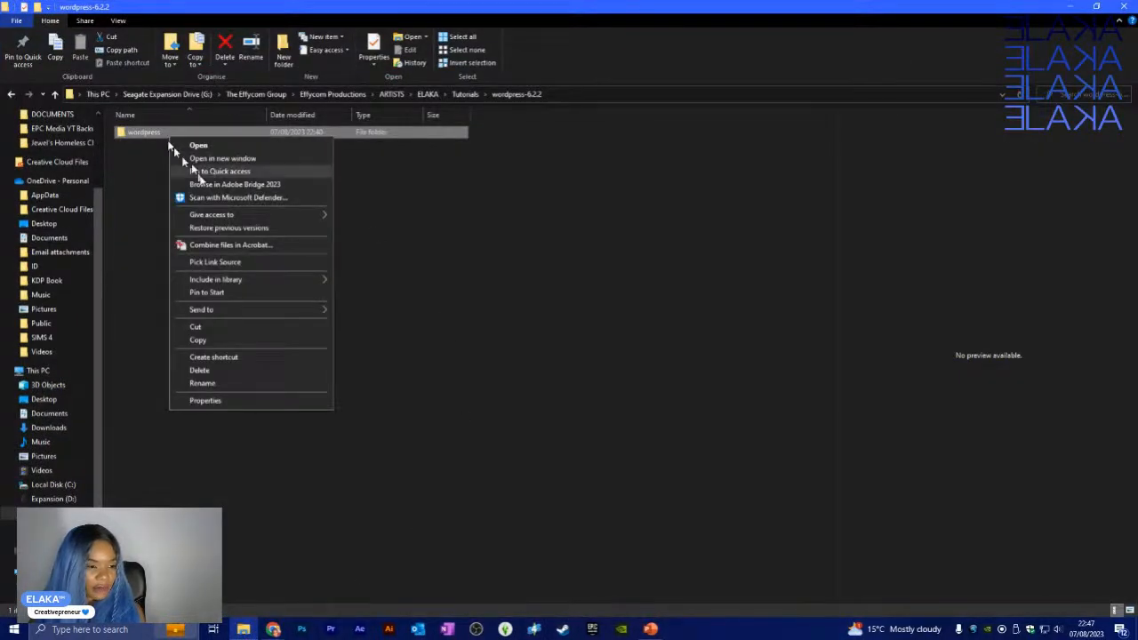
{"action": "mouse_move", "coordinate": [227, 309]}
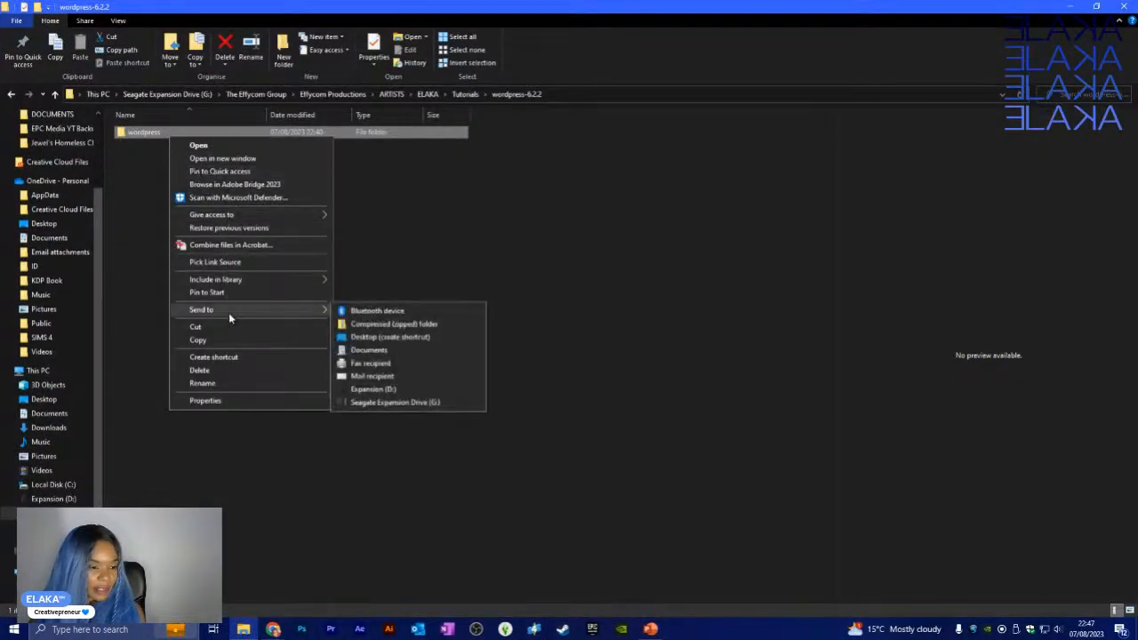
{"action": "left_click", "coordinate": [425, 329]}
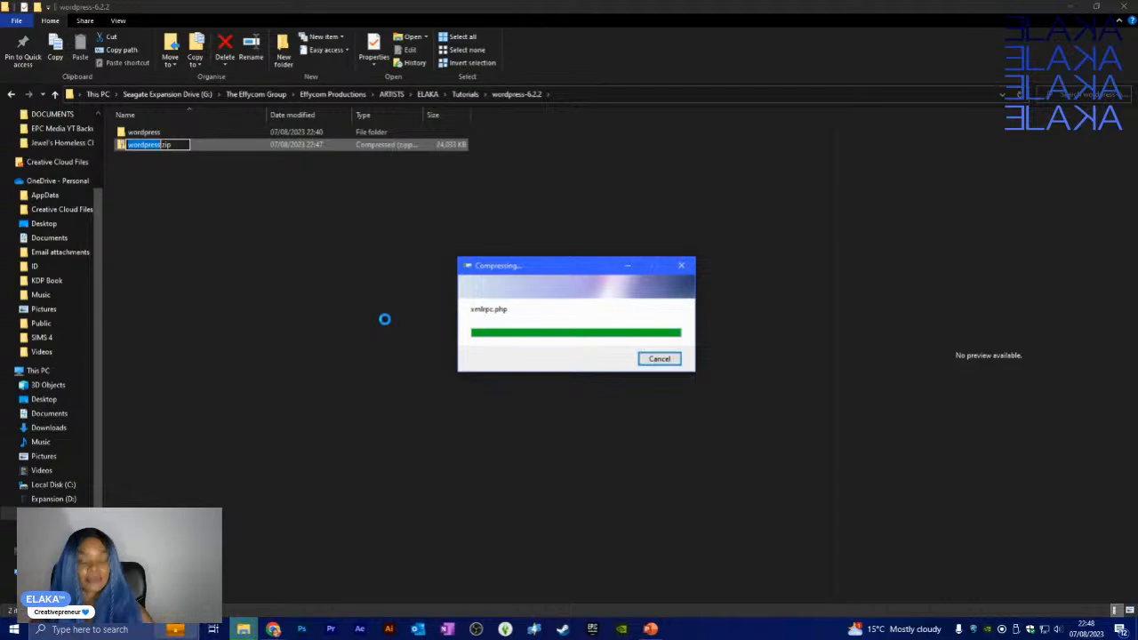
{"action": "left_click", "coordinate": [345, 307]}
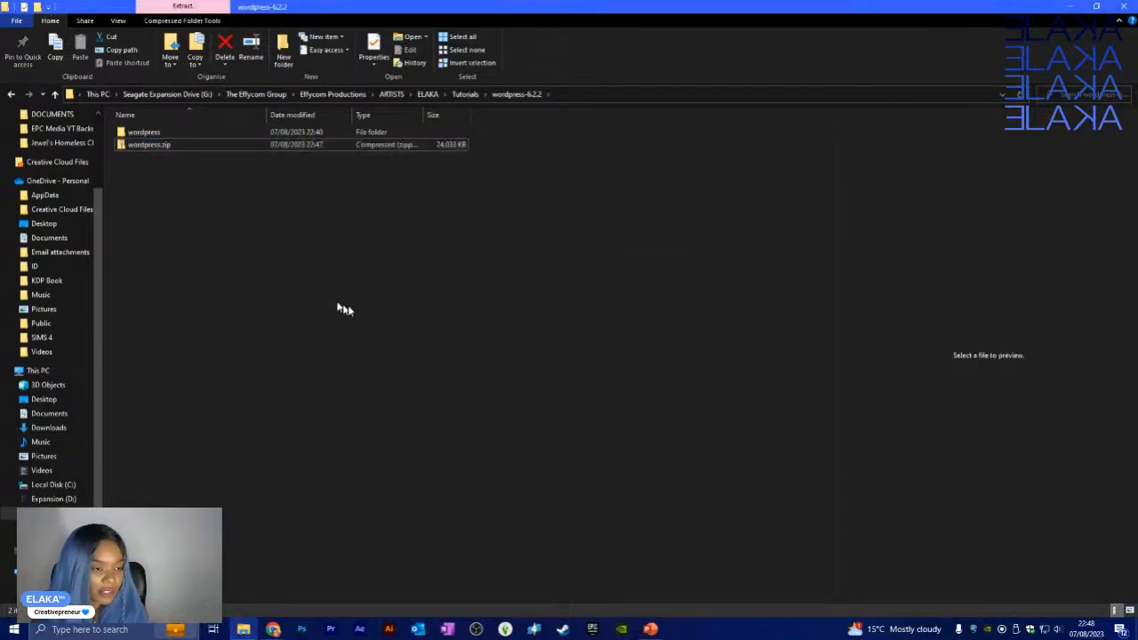
{"action": "left_click", "coordinate": [277, 628]}
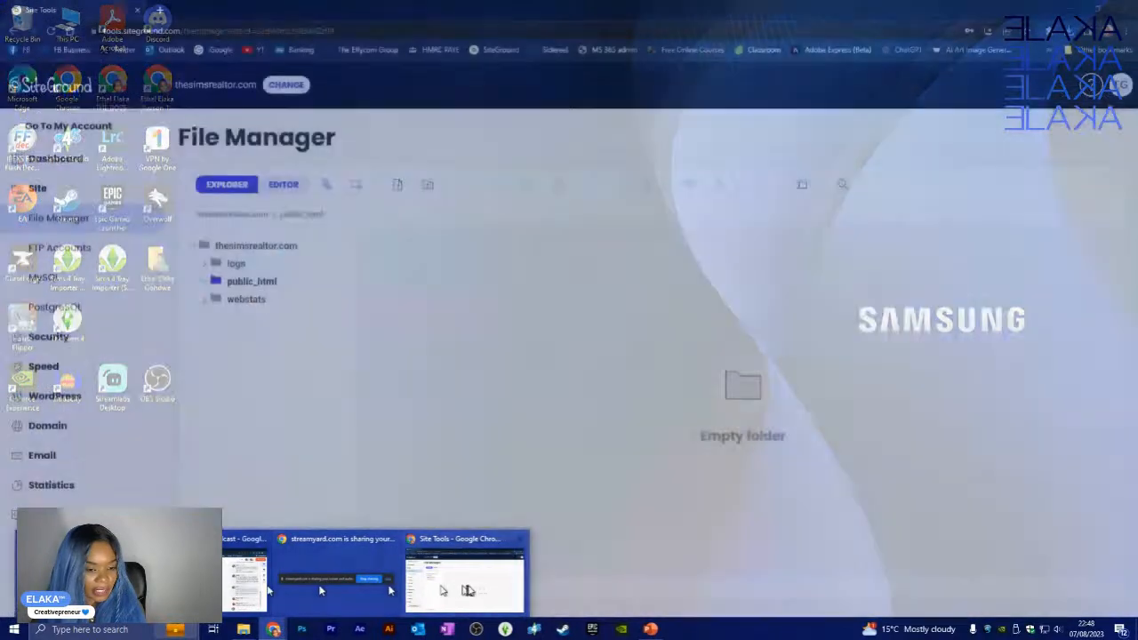
- Upload wordpress.zip from wordpress-6.2.2 into public_html via File Upload
{"action": "left_click", "coordinate": [467, 590]}
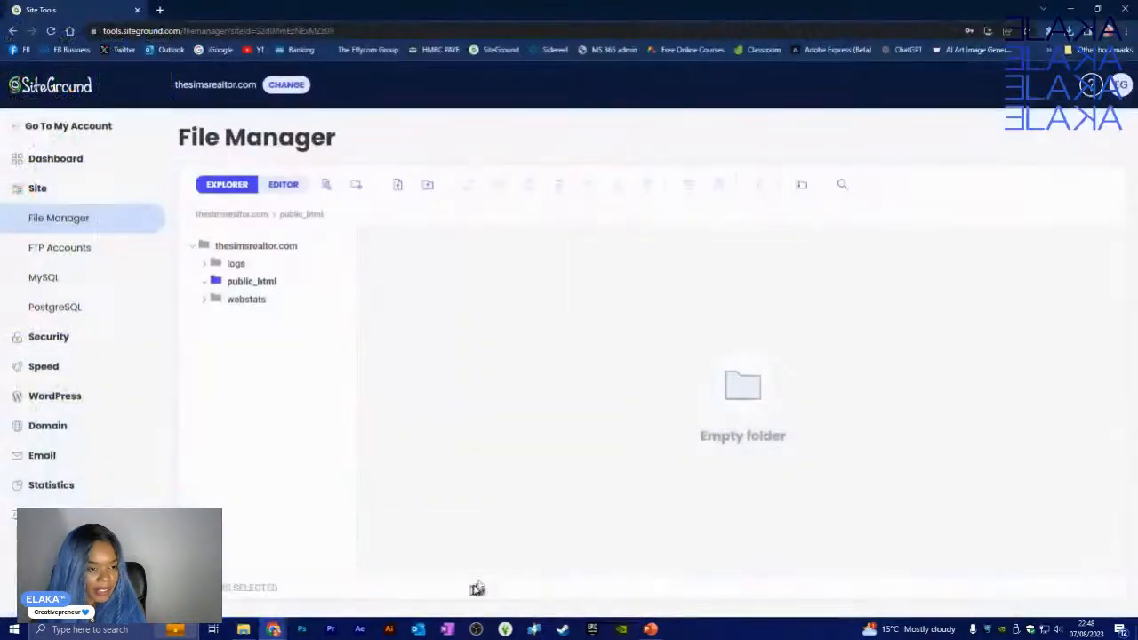
{"action": "left_click", "coordinate": [398, 188]}
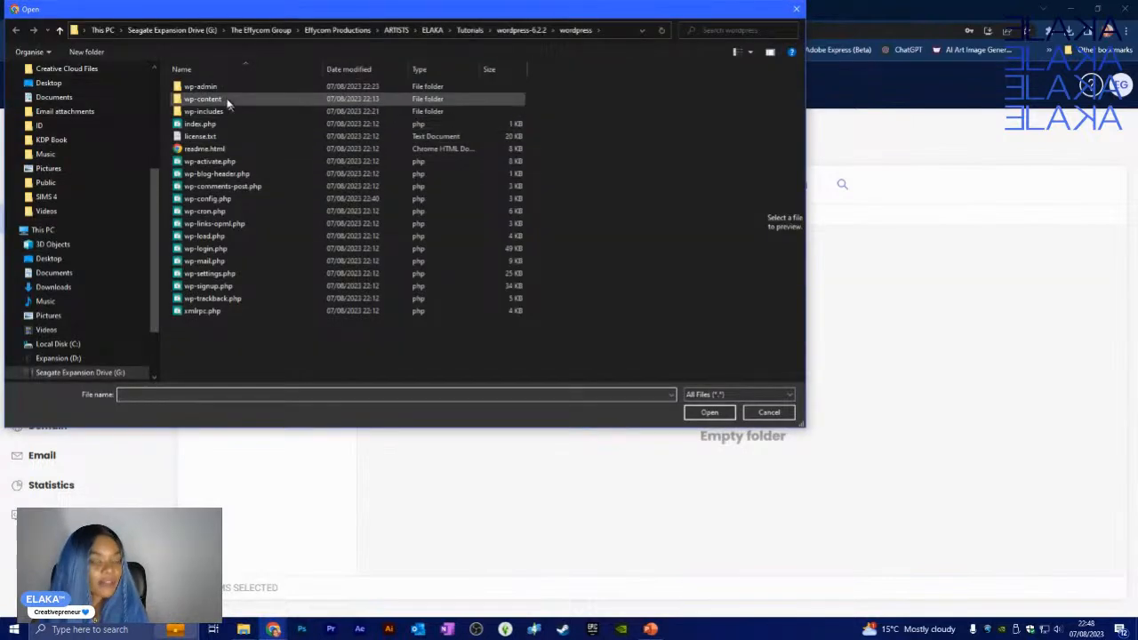
{"action": "left_click", "coordinate": [521, 30]}
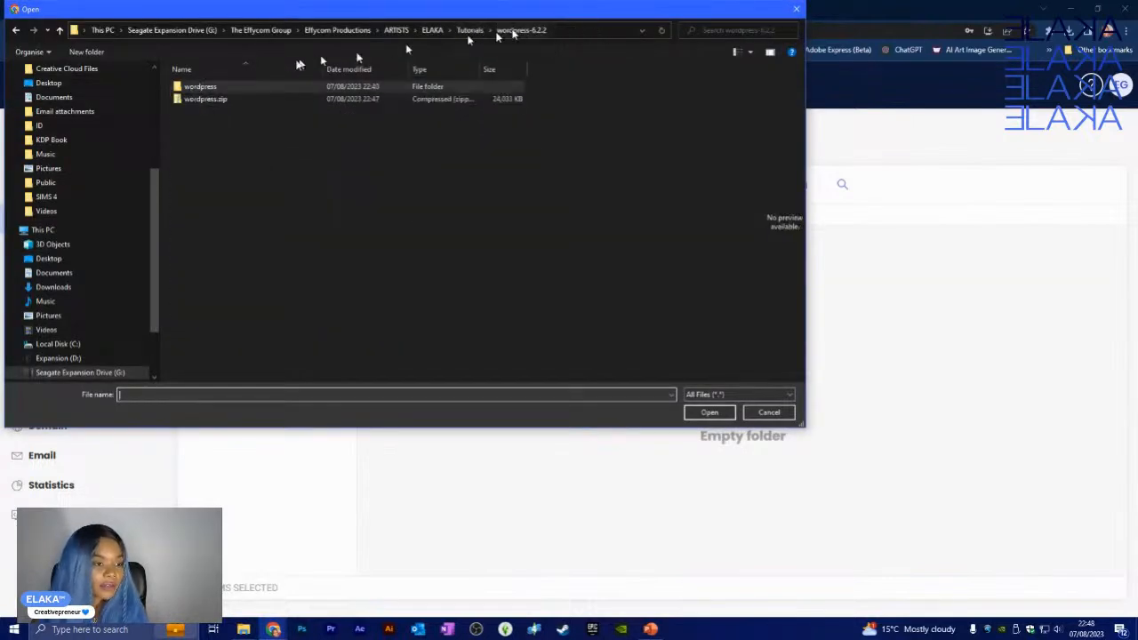
{"action": "left_click", "coordinate": [199, 99]}
{"action": "left_click", "coordinate": [710, 413]}
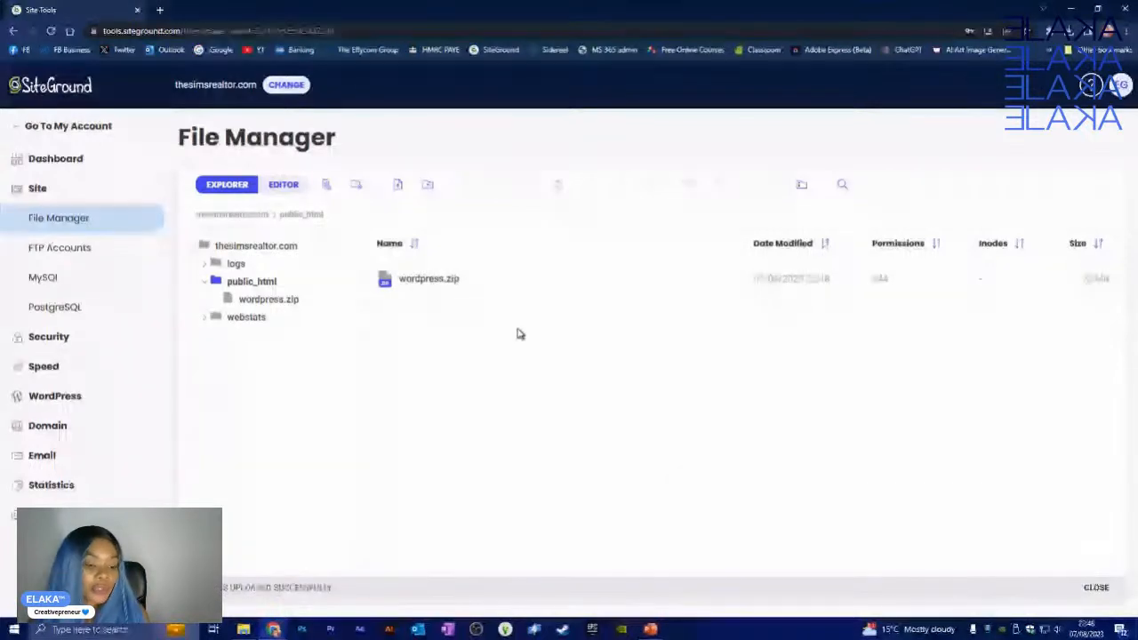
- Extract wordpress.zip into a wordpress folder inside public_html
{"action": "left_click", "coordinate": [458, 289]}
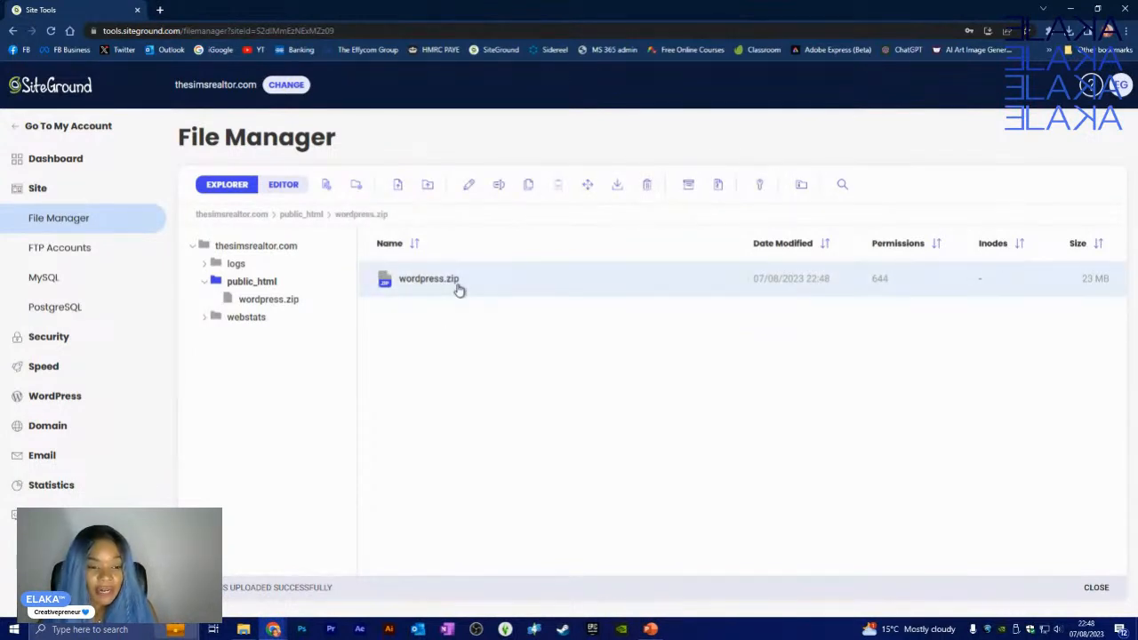
{"action": "right_click", "coordinate": [458, 289]}
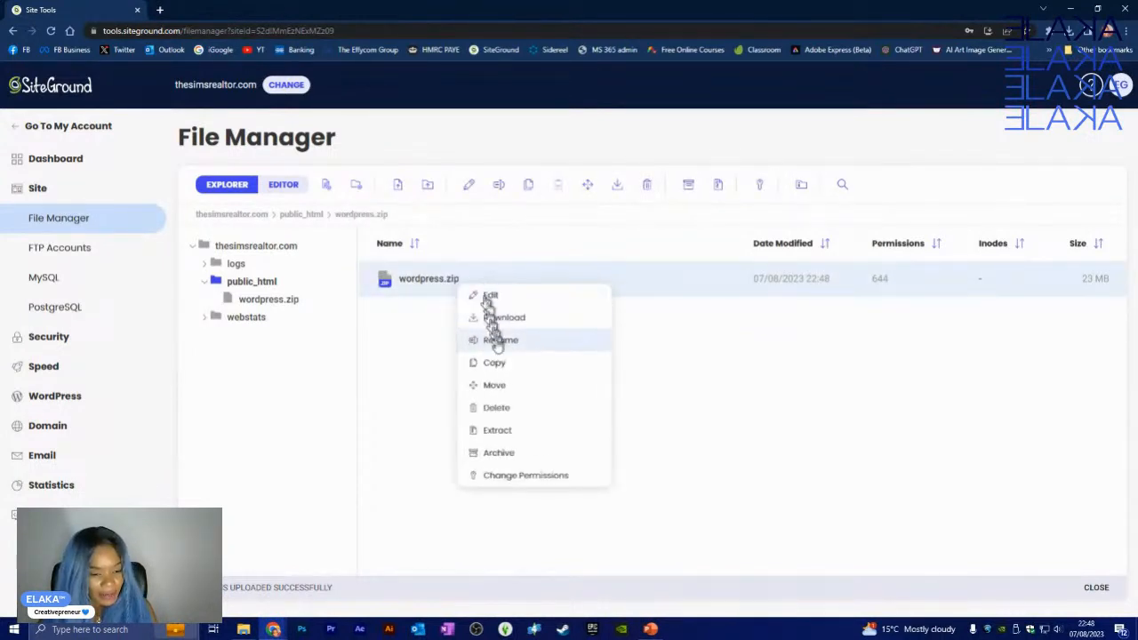
{"action": "left_click", "coordinate": [513, 433]}
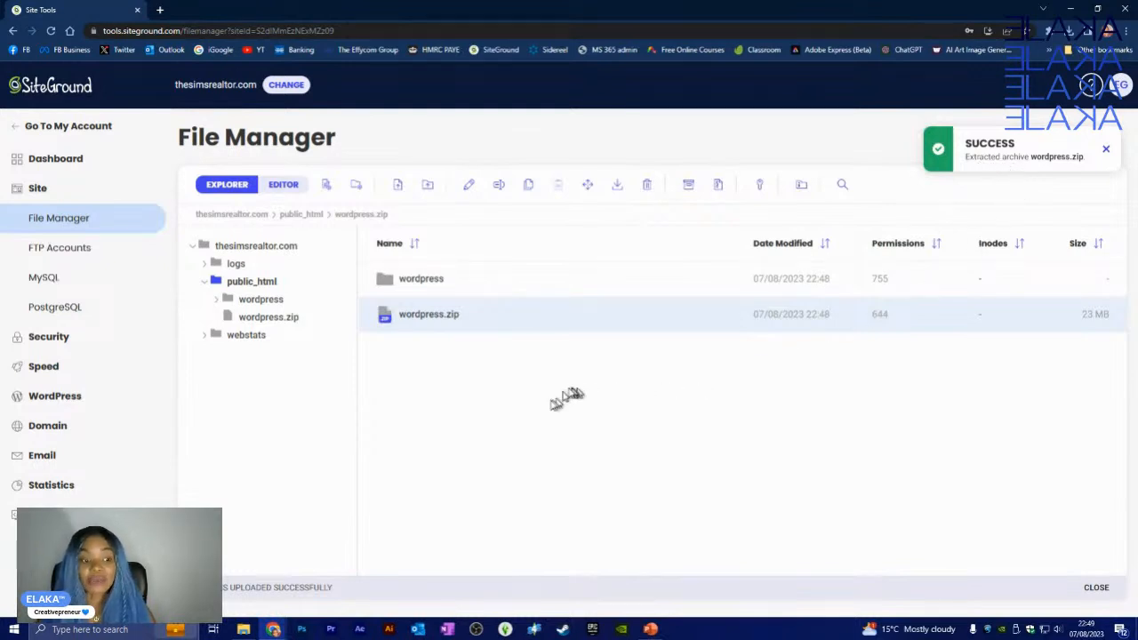
- Delete the wordpress.zip archive, leaving only the wordpress folder
{"action": "left_click", "coordinate": [463, 282]}
{"action": "left_click", "coordinate": [458, 324]}
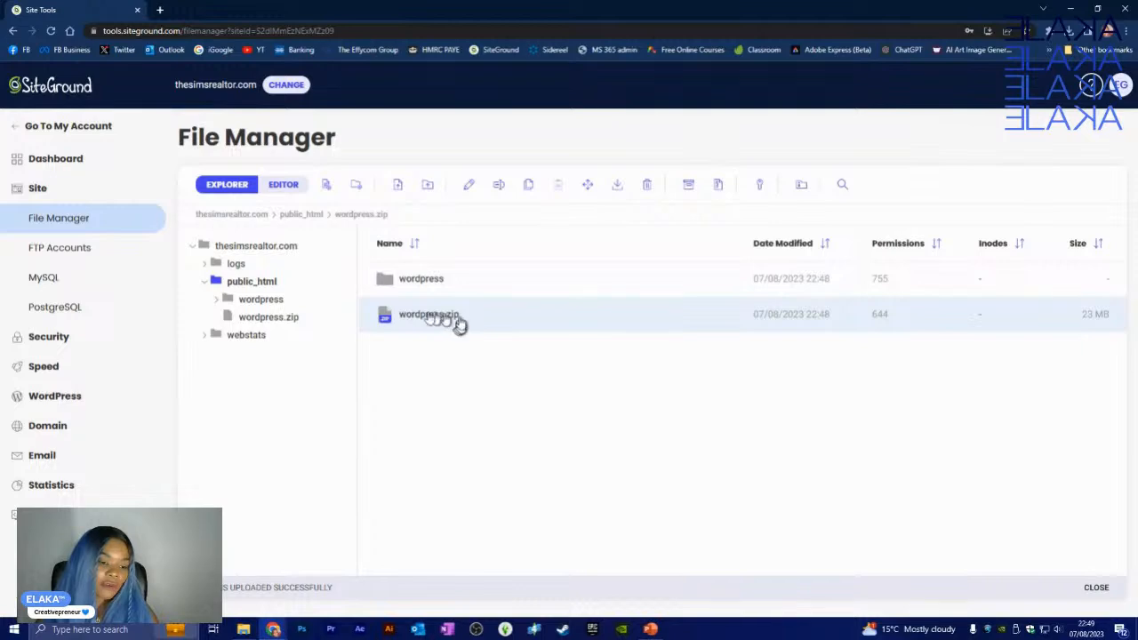
{"action": "left_click", "coordinate": [648, 191]}
{"action": "left_click", "coordinate": [636, 437]}
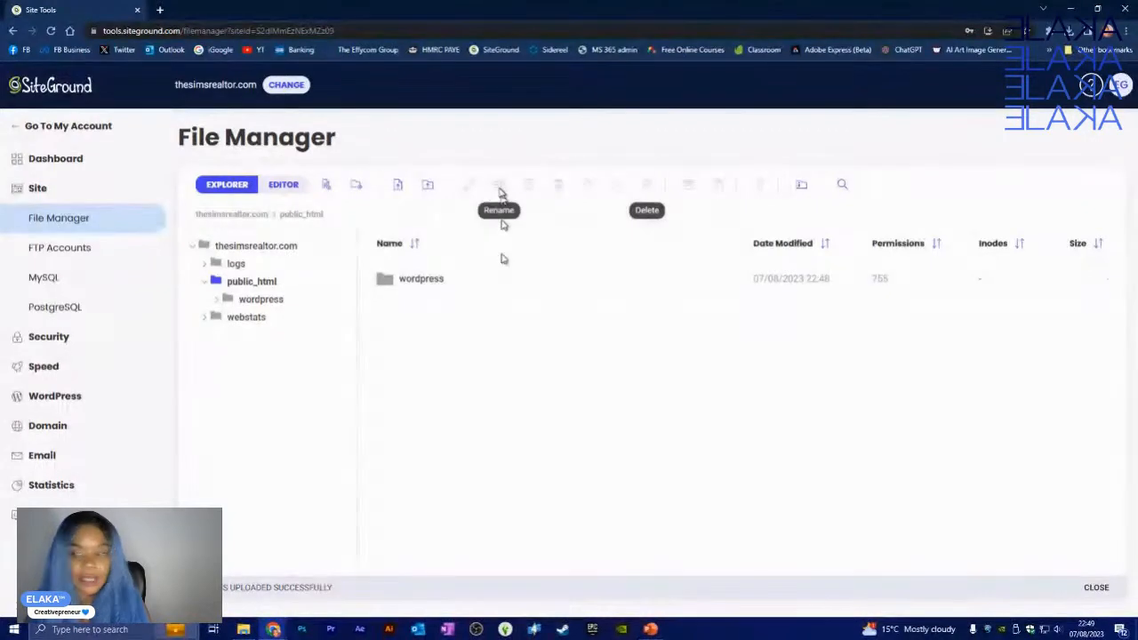
{"action": "left_click", "coordinate": [158, 10]}
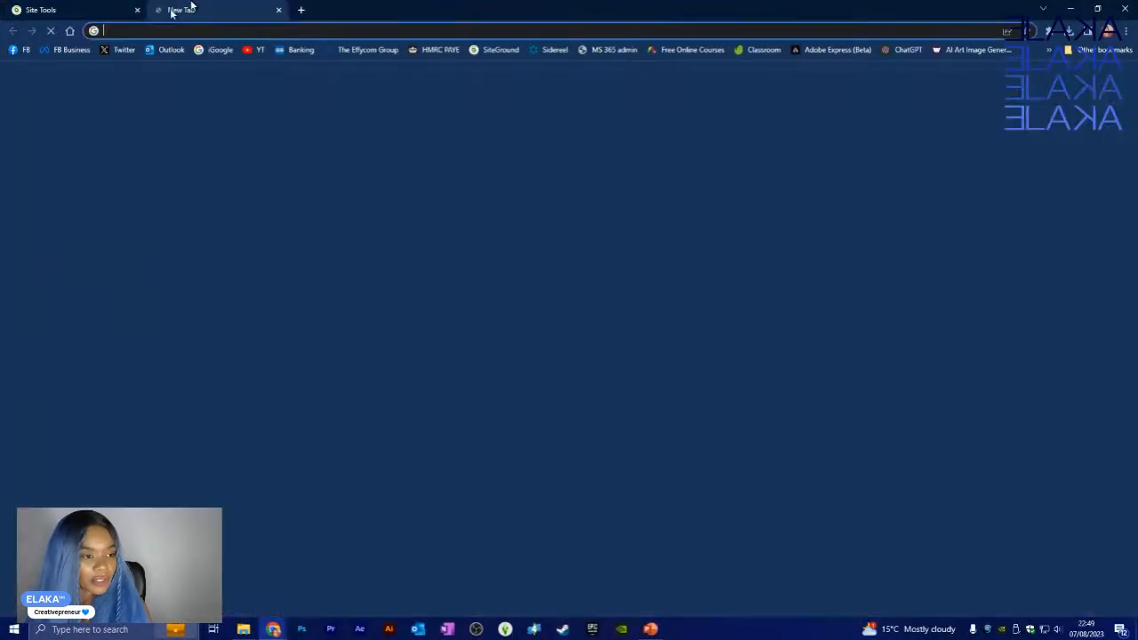
{"action": "type", "text": "ww"}
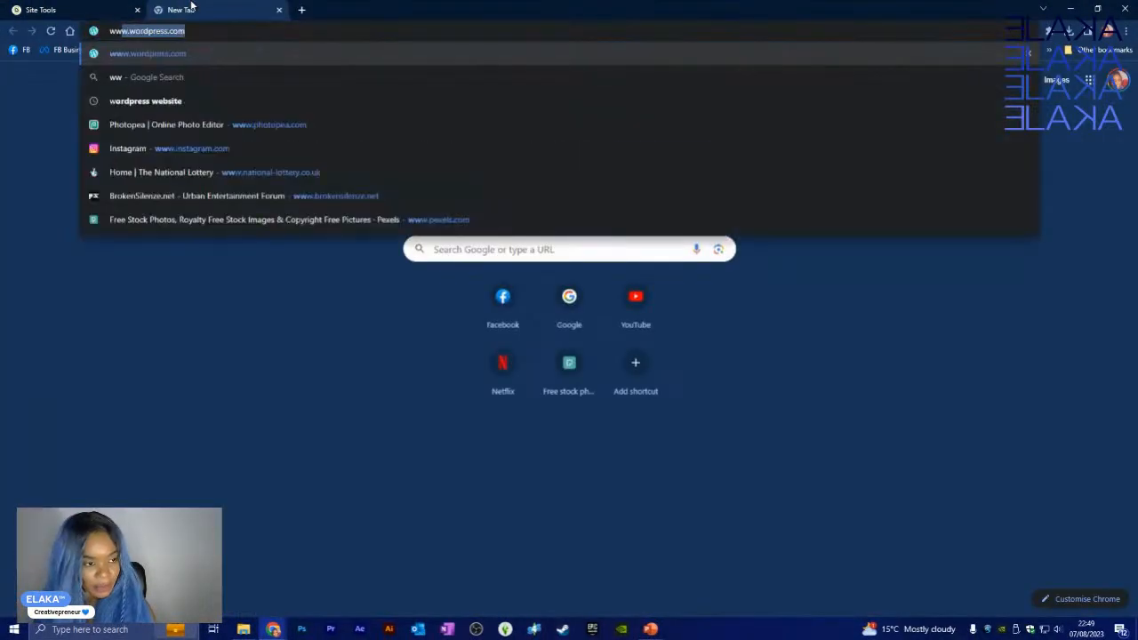
{"action": "type", "text": "w.th"}
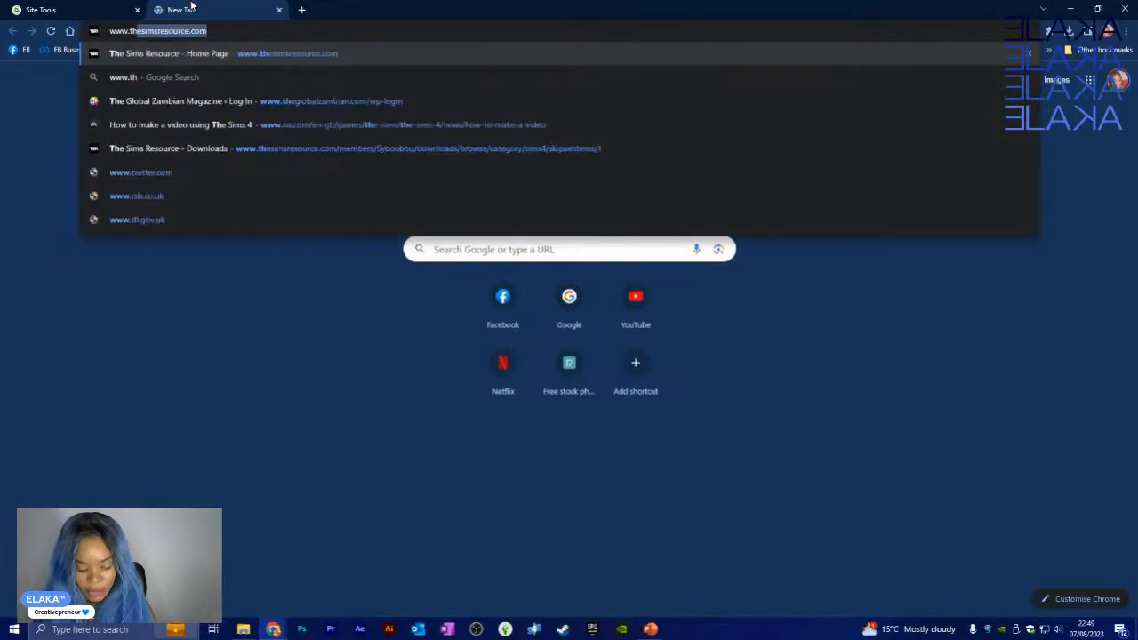
{"action": "type", "text": "esimsrea"}
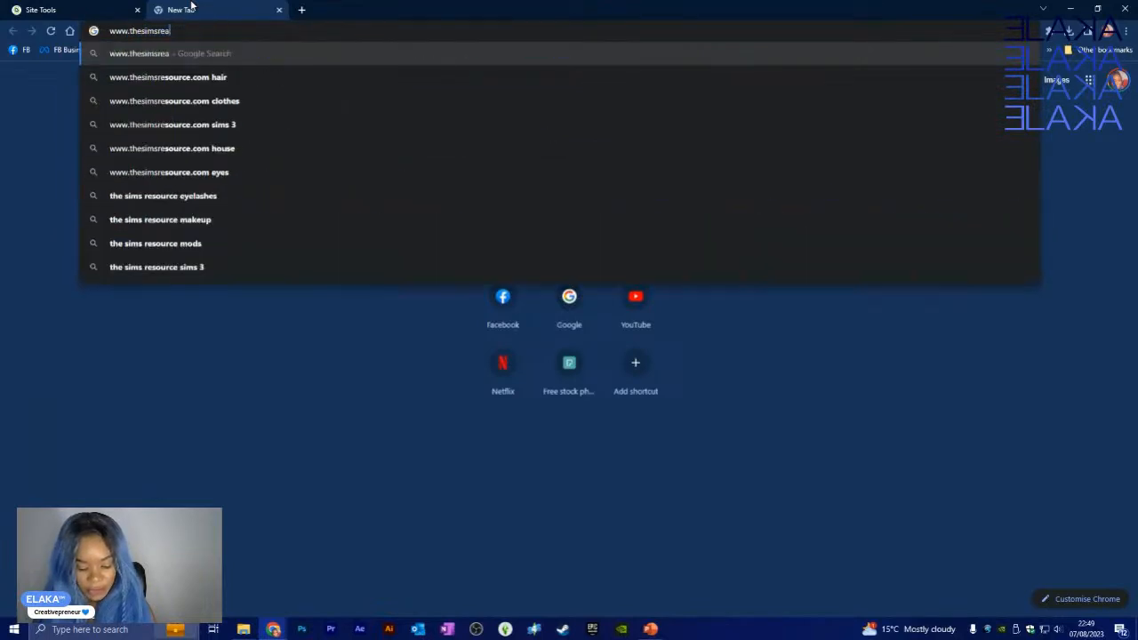
{"action": "type", "text": "ltor"}
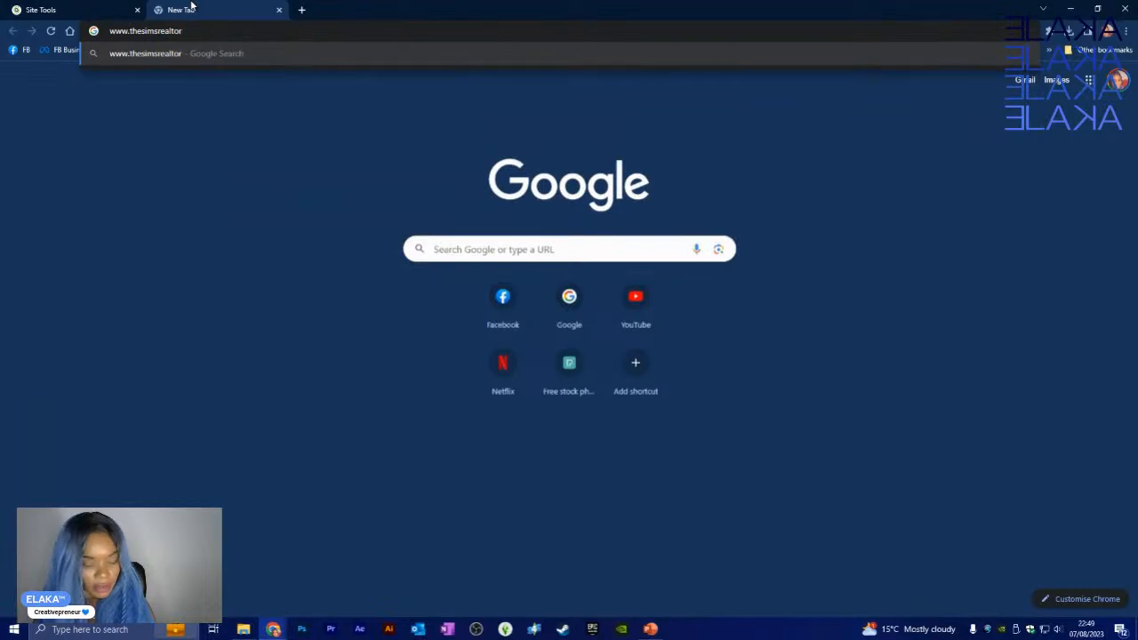
{"action": "type", "text": ".com"}
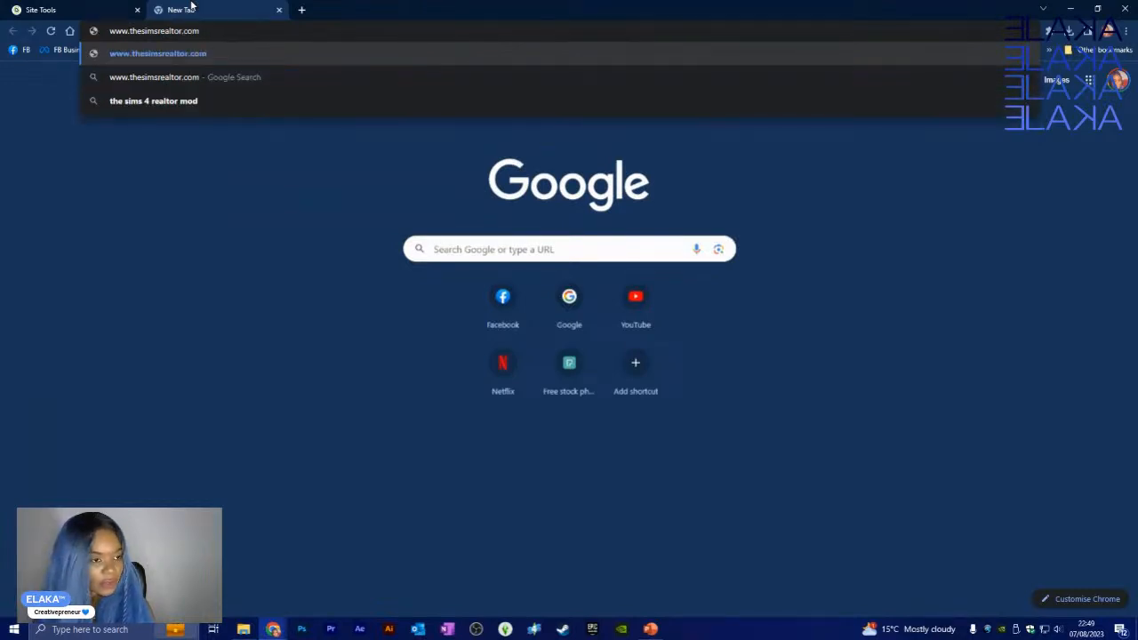
{"action": "key", "text": "Return"}
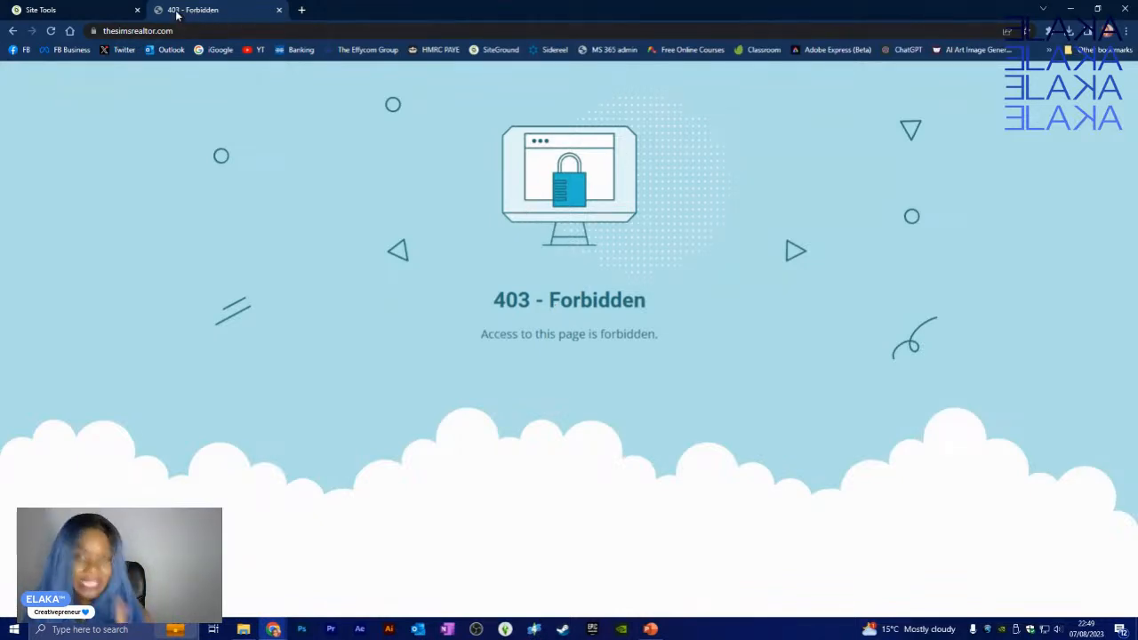
{"action": "left_click", "coordinate": [102, 13]}
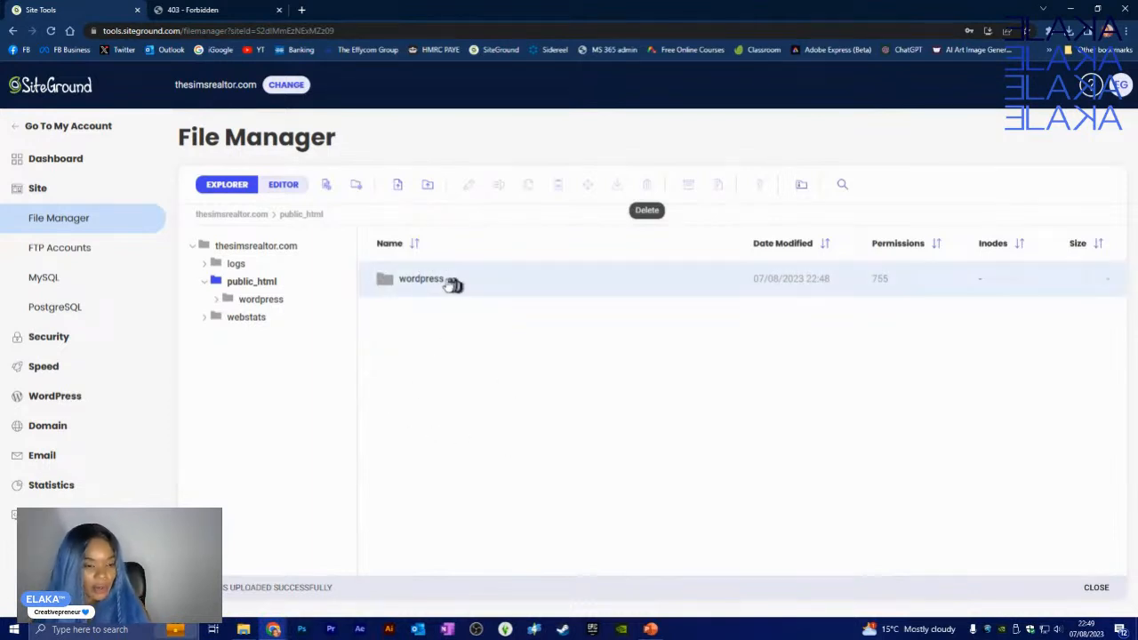
- Open the nested wordpress folder and select everything from wp-admin through xmlrpc.php
{"action": "left_click_drag", "start_coordinate": [454, 285], "coordinate": [258, 300]}
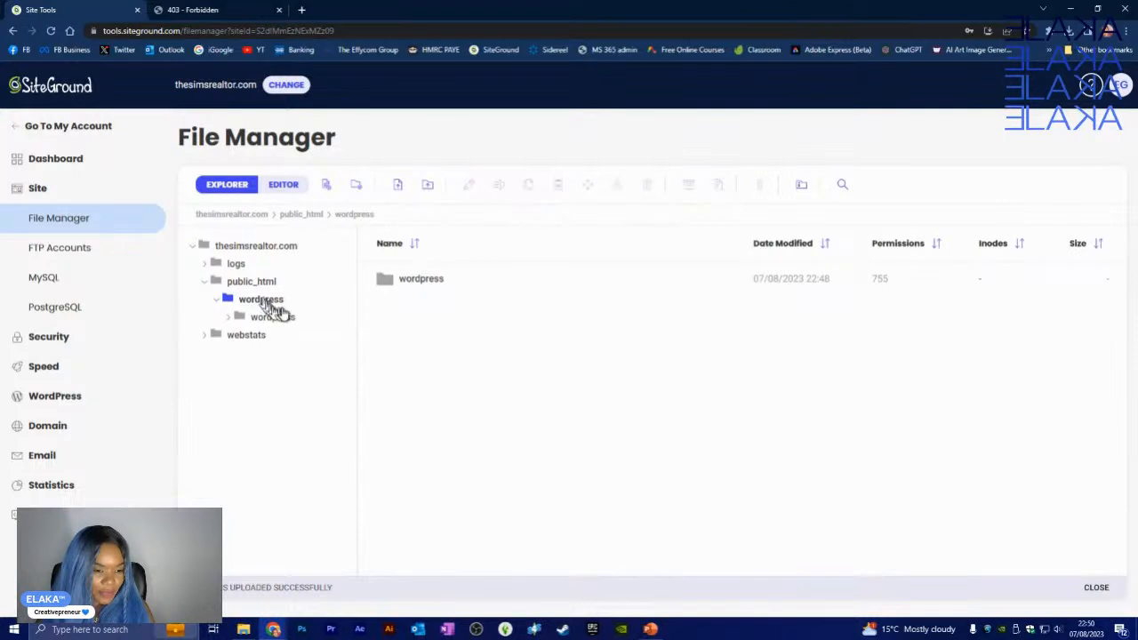
{"action": "left_click", "coordinate": [266, 323]}
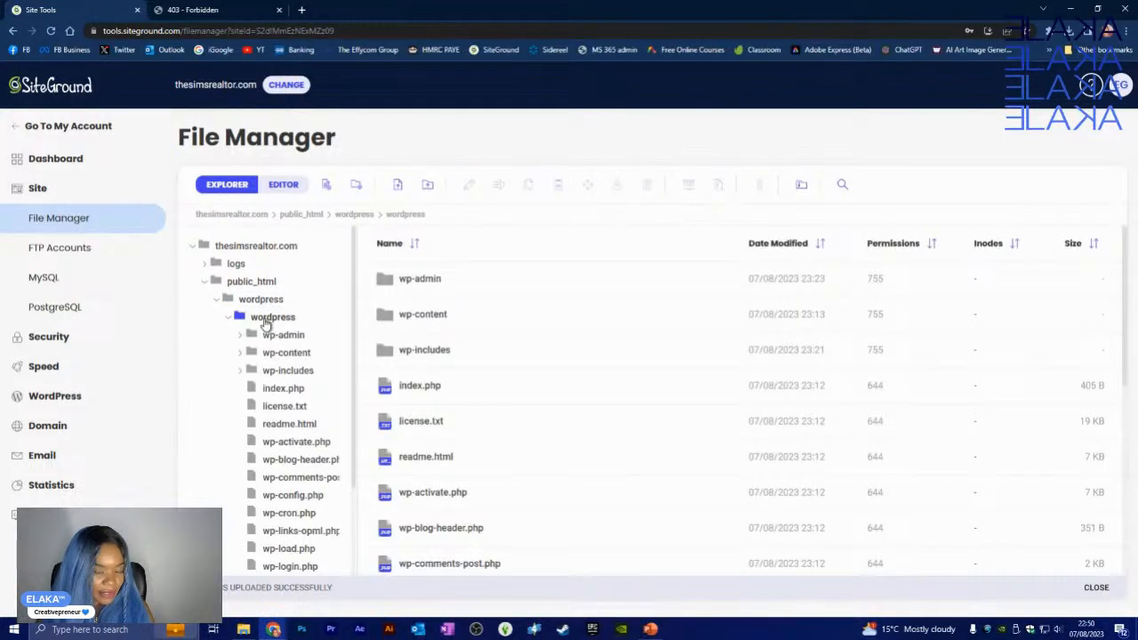
{"action": "left_click", "coordinate": [470, 287]}
{"action": "scroll", "coordinate": [500, 382], "scroll_direction": "down", "scroll_amount": 5}
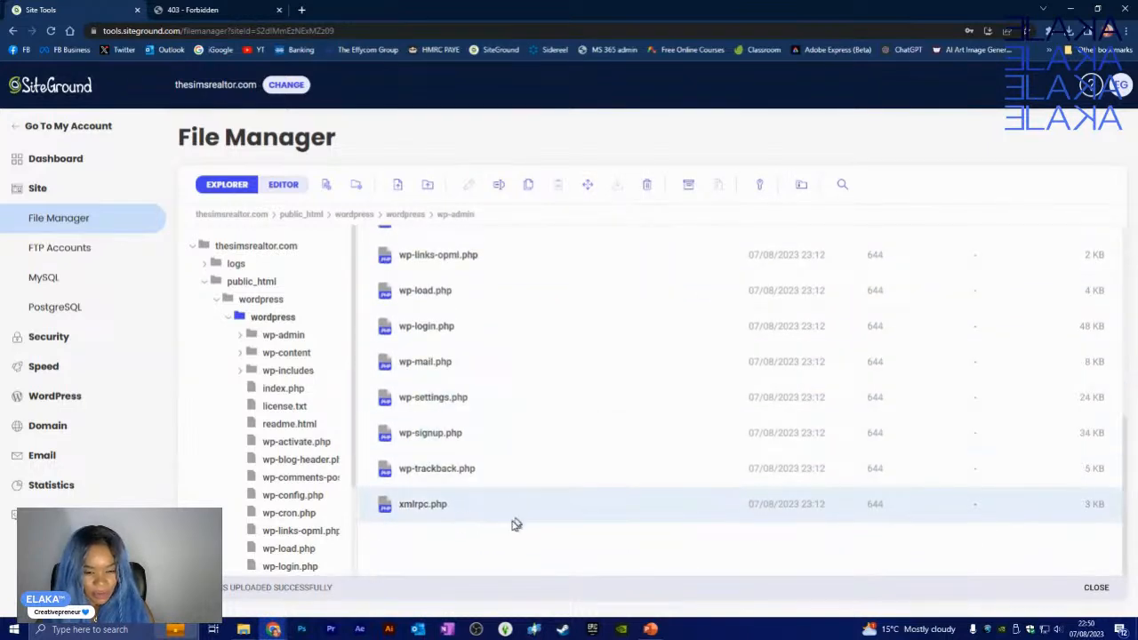
{"action": "left_click", "coordinate": [495, 512], "text": "shift"}
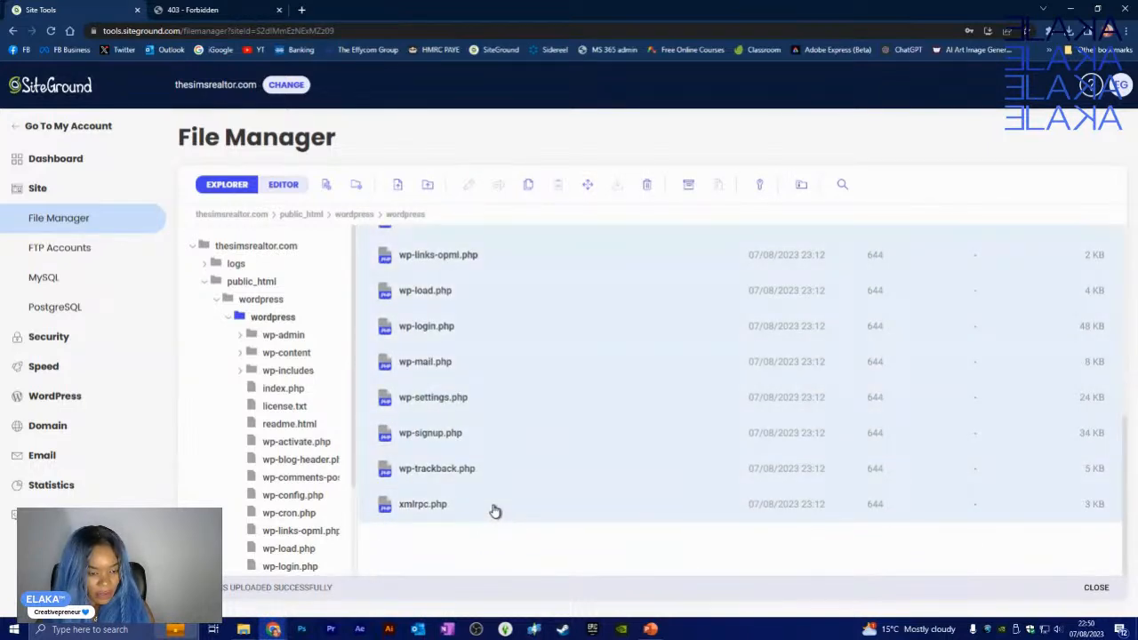
- Redo the wp-admin to xmlrpc.php selection and bring up its actions menu
{"action": "scroll", "coordinate": [497, 339], "scroll_direction": "up", "scroll_amount": 5}
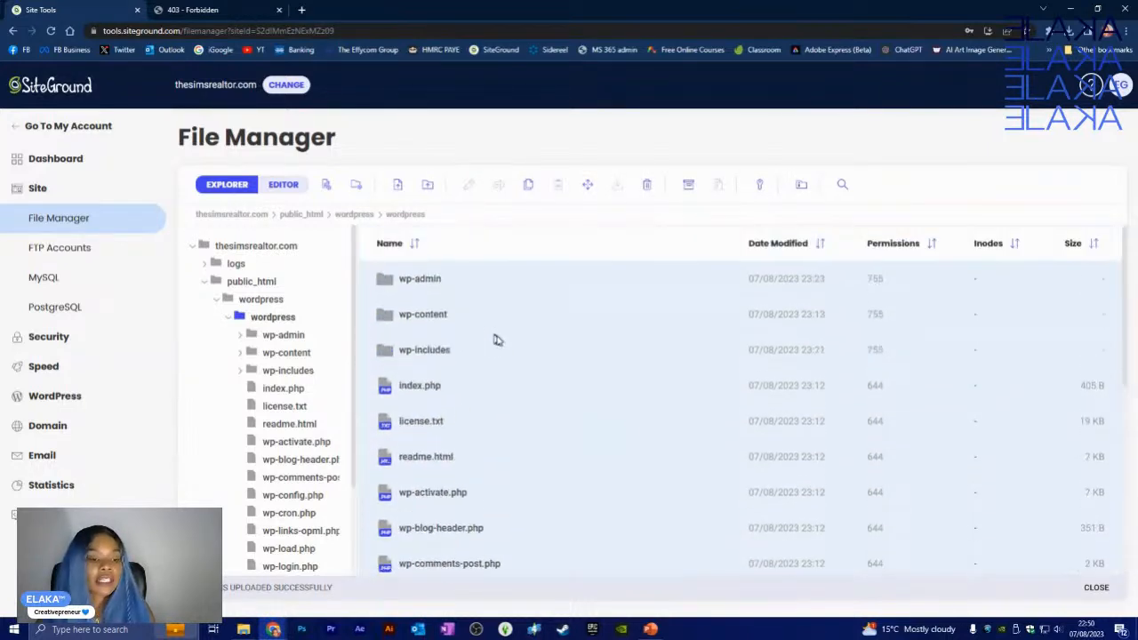
{"action": "left_click", "coordinate": [466, 280]}
{"action": "left_click", "coordinate": [474, 286]}
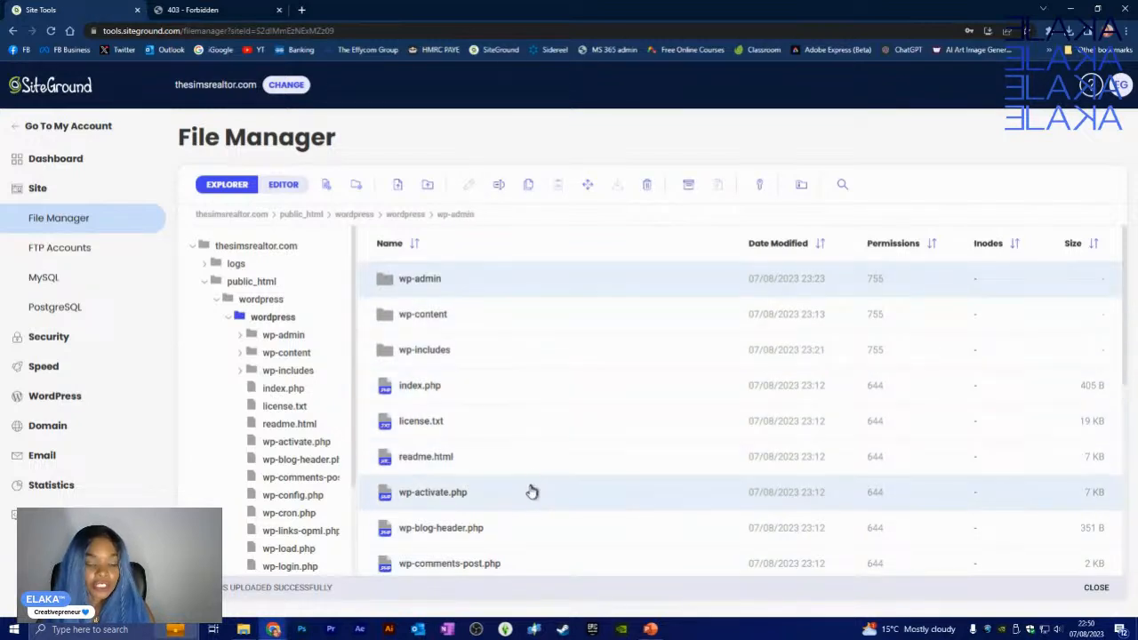
{"action": "scroll", "coordinate": [534, 488], "scroll_direction": "down", "scroll_amount": 5}
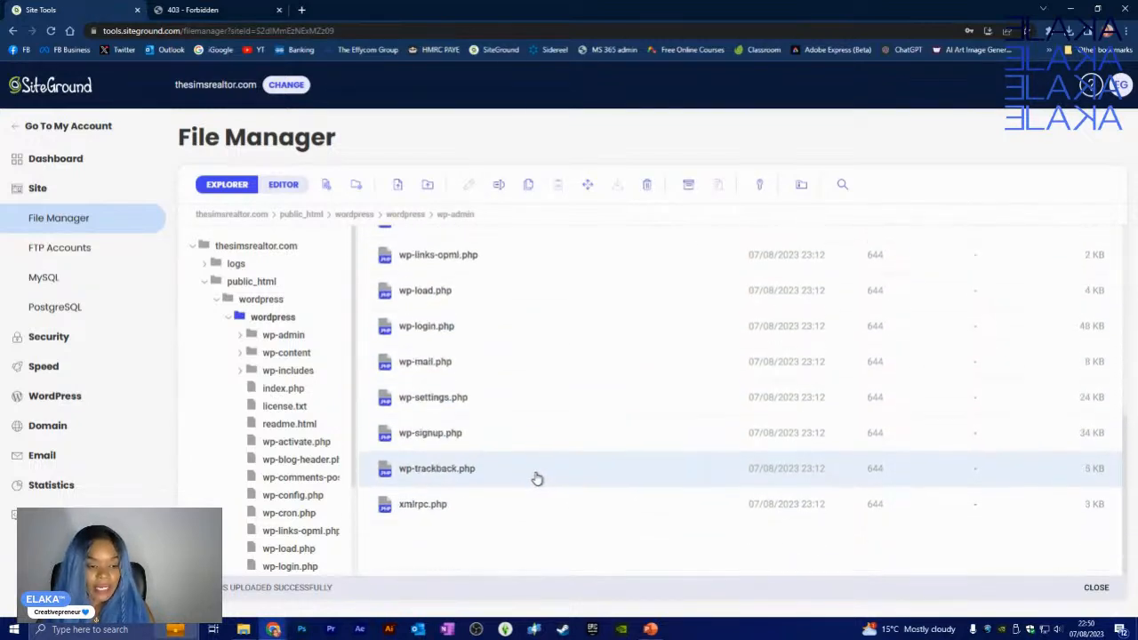
{"action": "left_click", "coordinate": [471, 511], "text": "shift"}
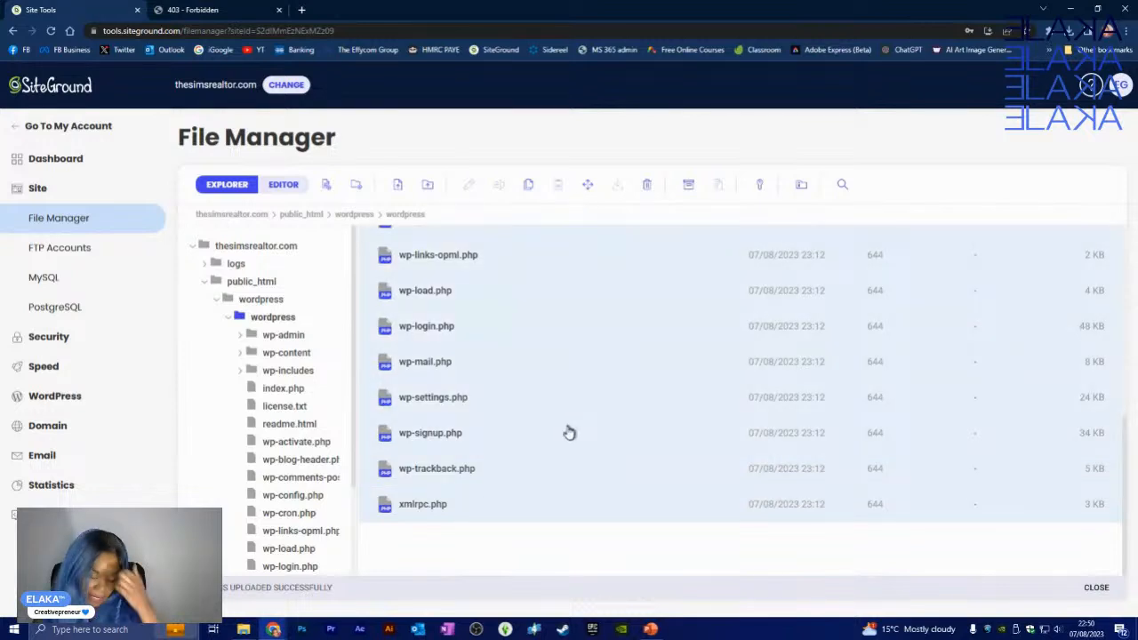
{"action": "scroll", "coordinate": [567, 427], "scroll_direction": "up", "scroll_amount": 5}
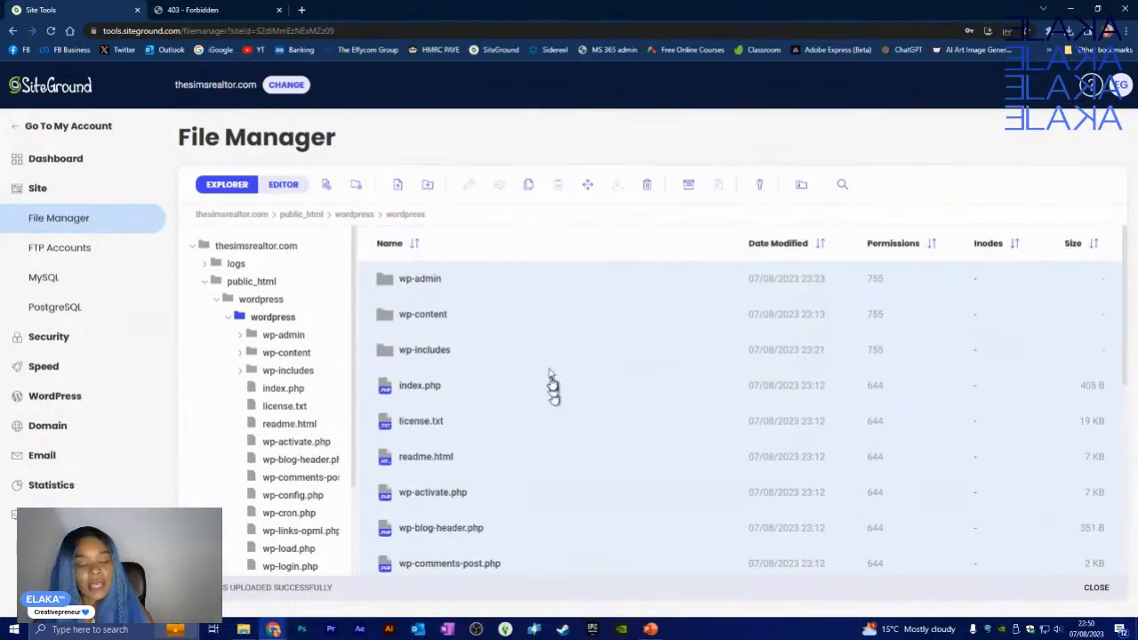
{"action": "right_click", "coordinate": [534, 281]}
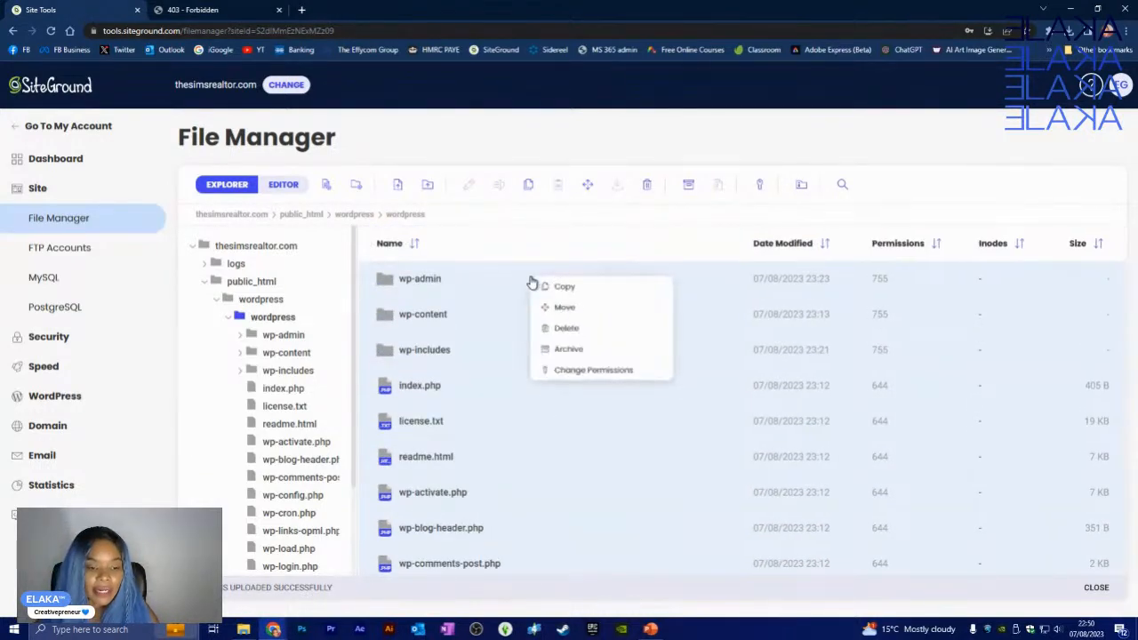
- Move all 19 selected WordPress items into /thesimsrealtor.com/public_html
{"action": "left_click", "coordinate": [578, 317]}
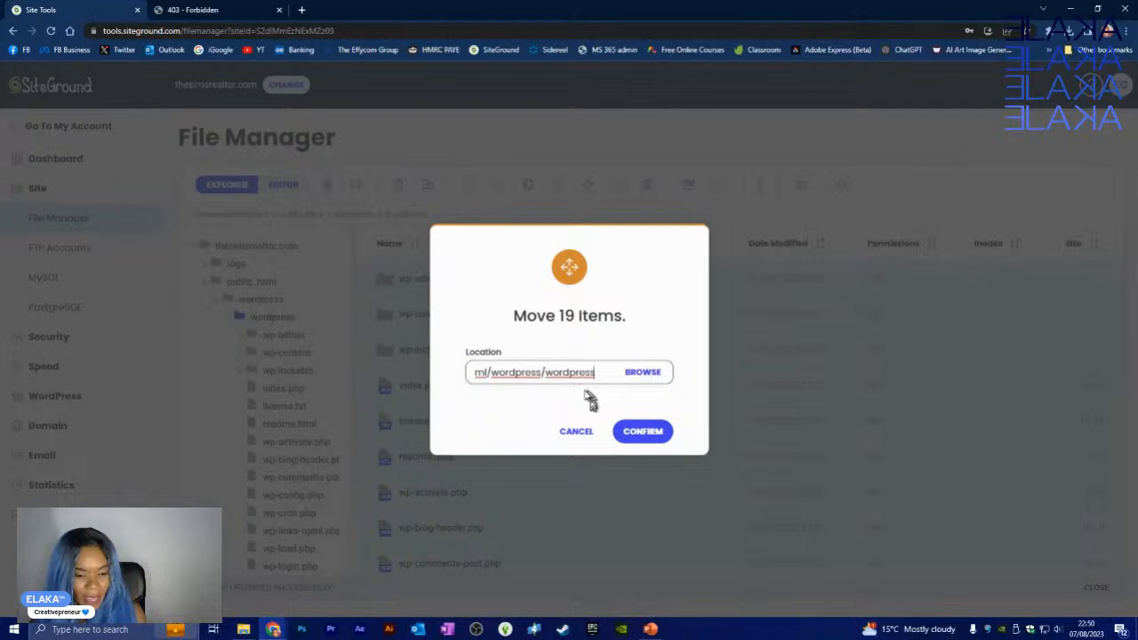
{"action": "left_click", "coordinate": [640, 377]}
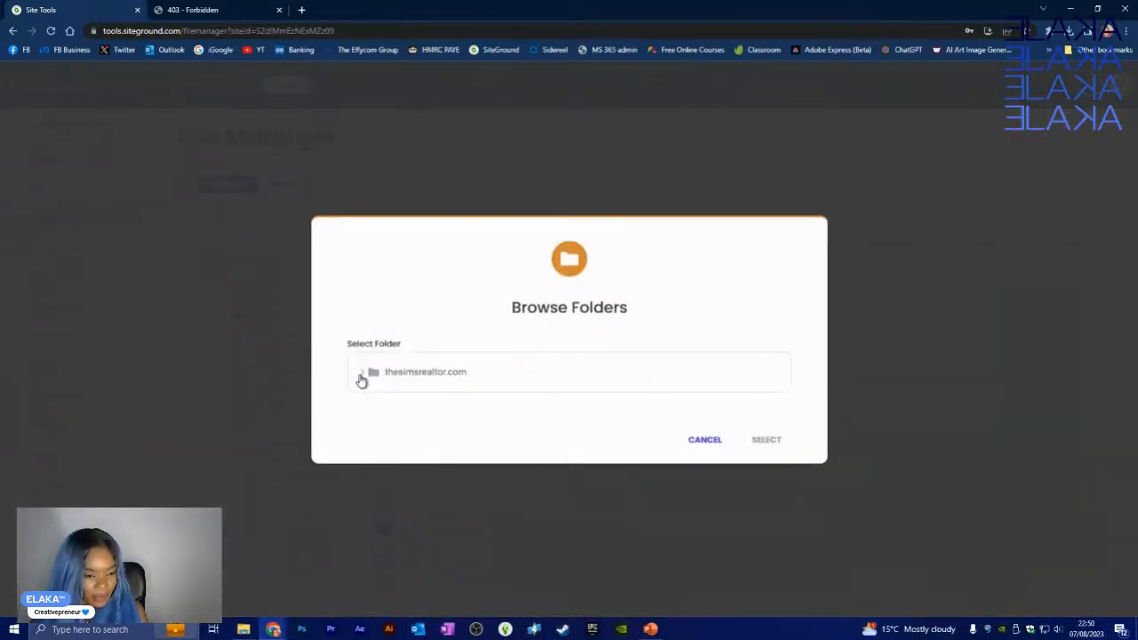
{"action": "left_click", "coordinate": [361, 375]}
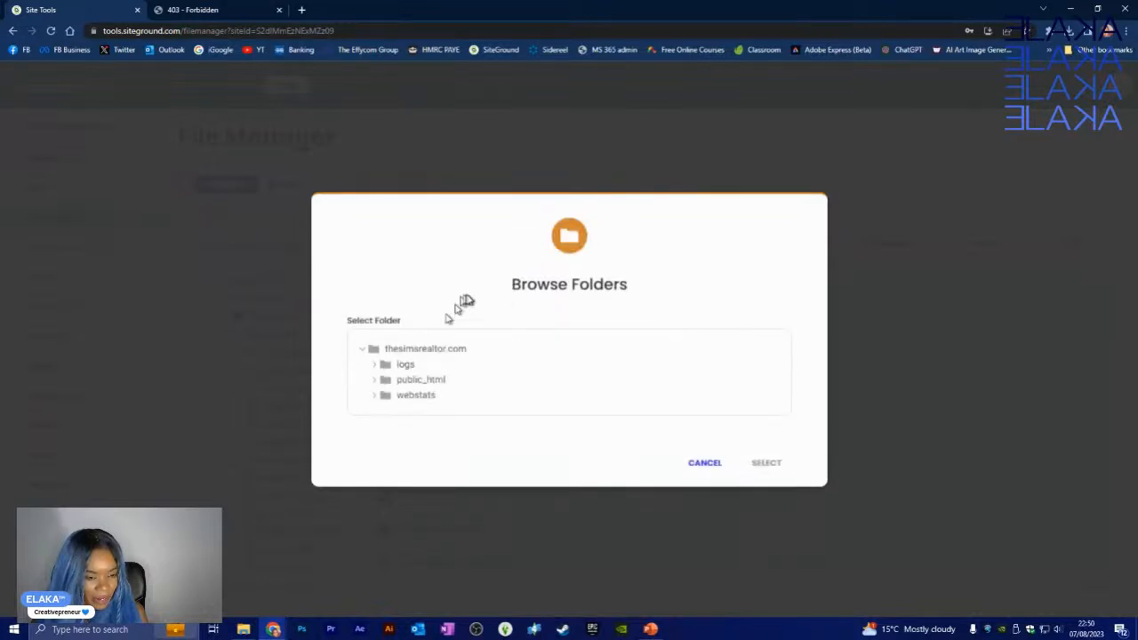
{"action": "left_click", "coordinate": [375, 380]}
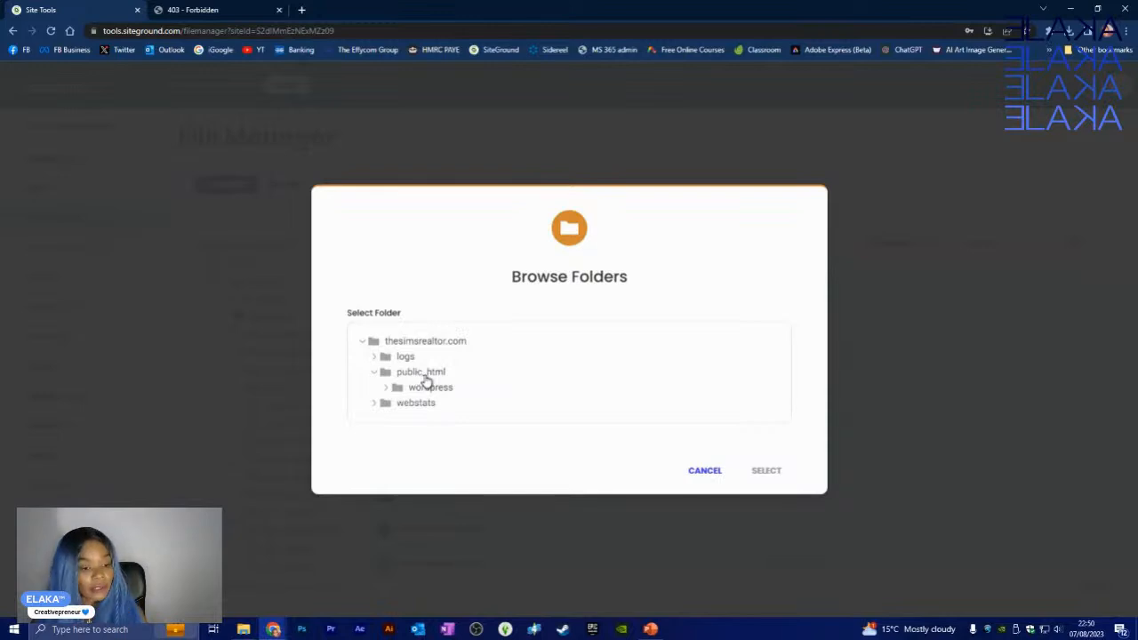
{"action": "left_click", "coordinate": [425, 376]}
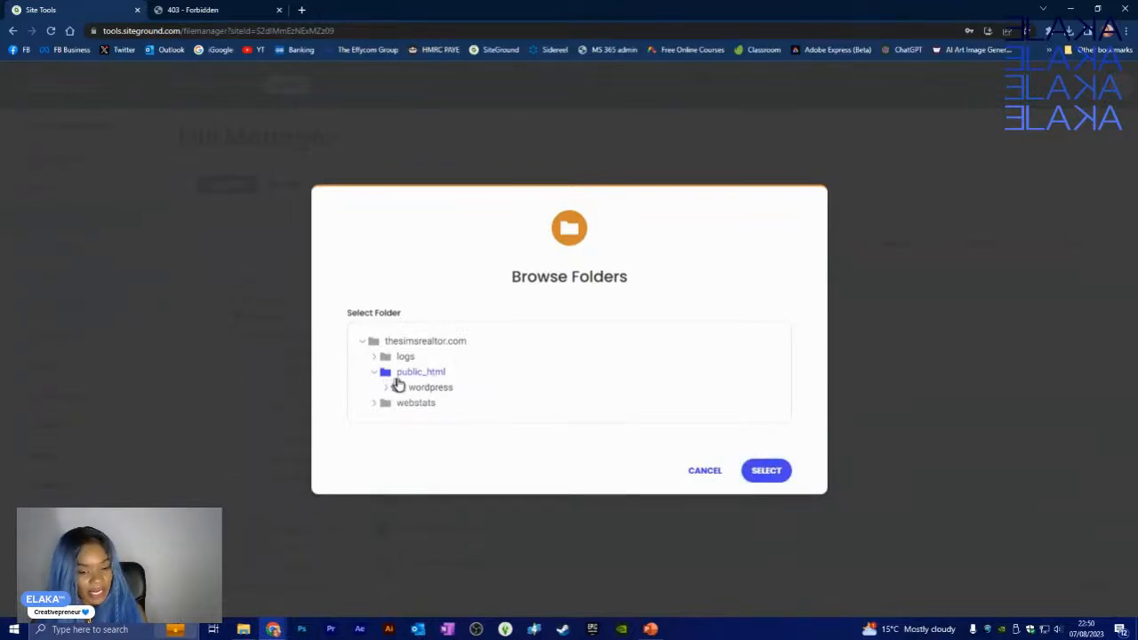
{"action": "left_click", "coordinate": [767, 471]}
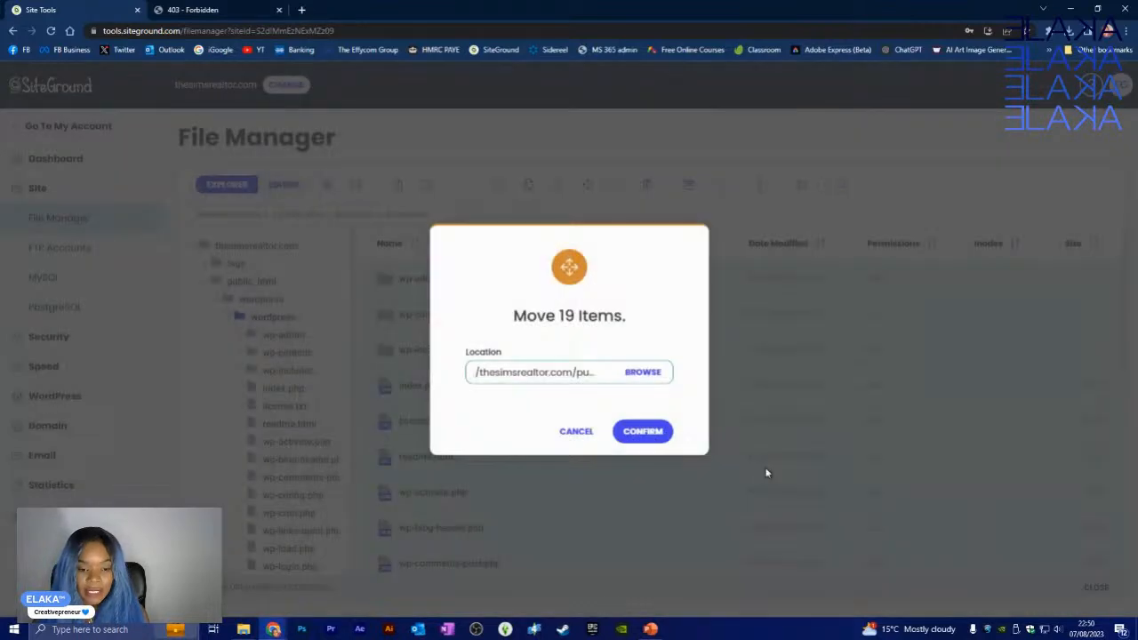
{"action": "left_click", "coordinate": [641, 434]}
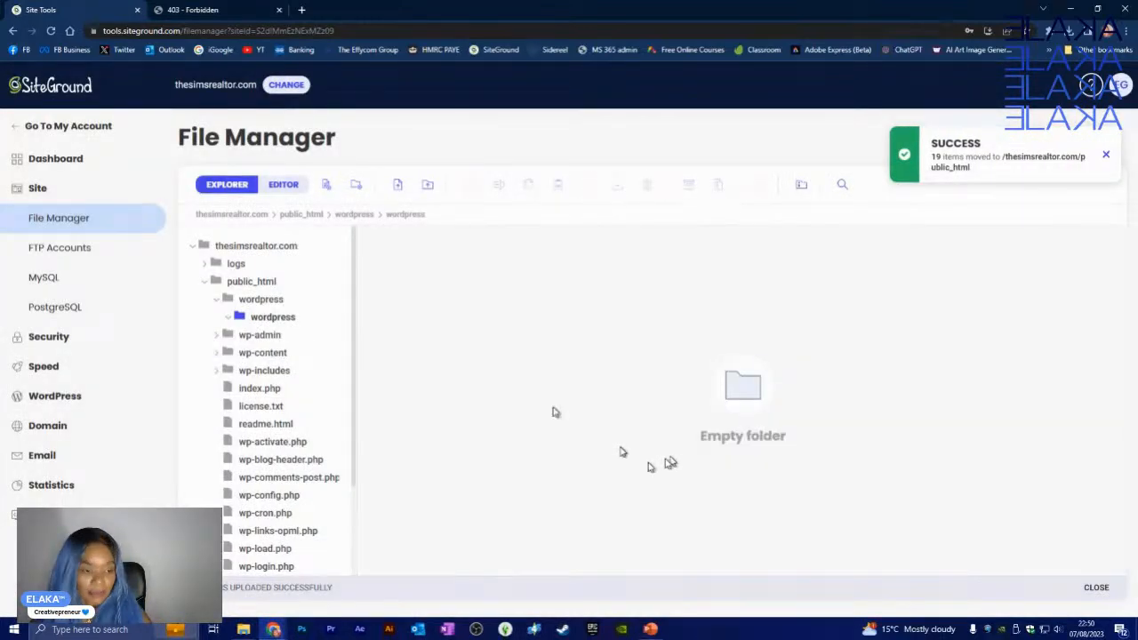
{"action": "left_click", "coordinate": [271, 299]}
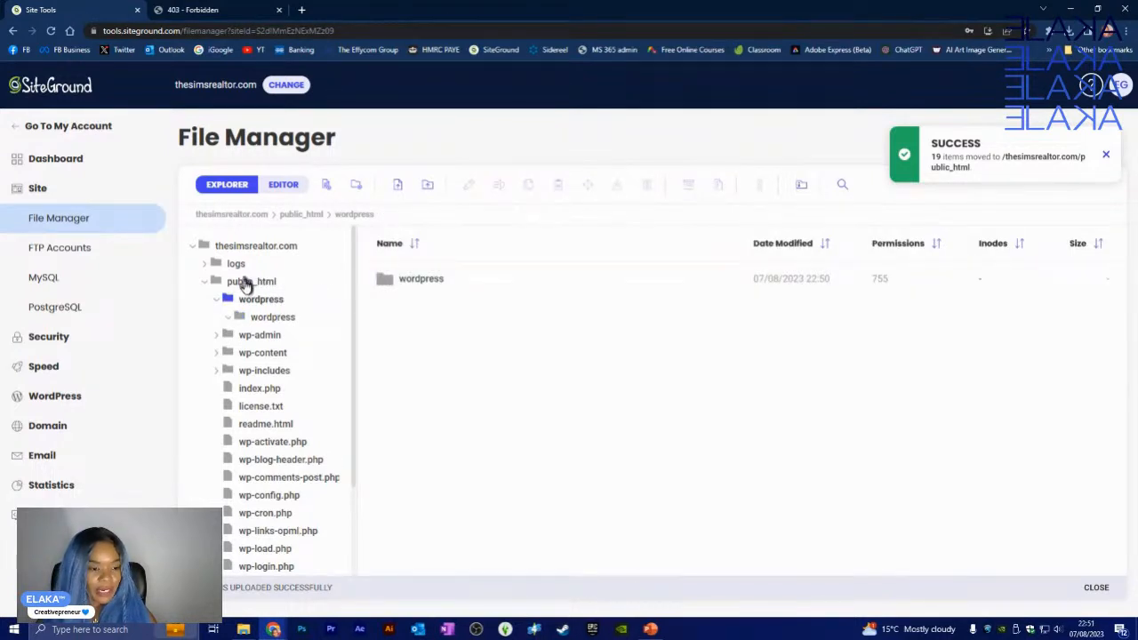
- Delete the empty leftover wordpress folder from public_html, then switch to File Explorer
{"action": "left_click", "coordinate": [252, 281]}
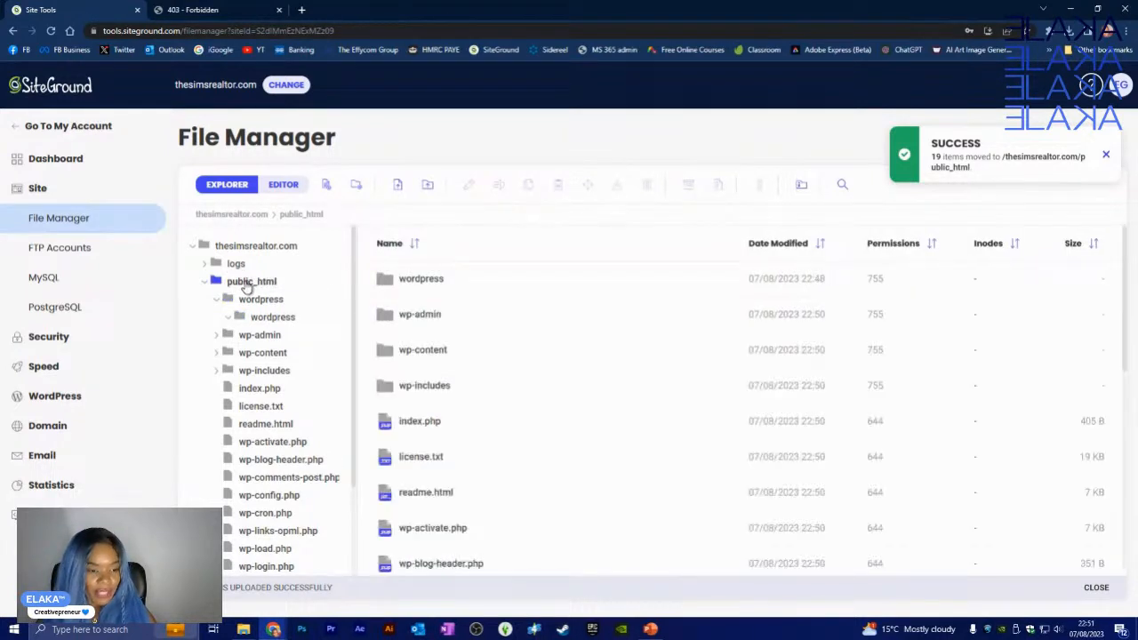
{"action": "left_click", "coordinate": [469, 284]}
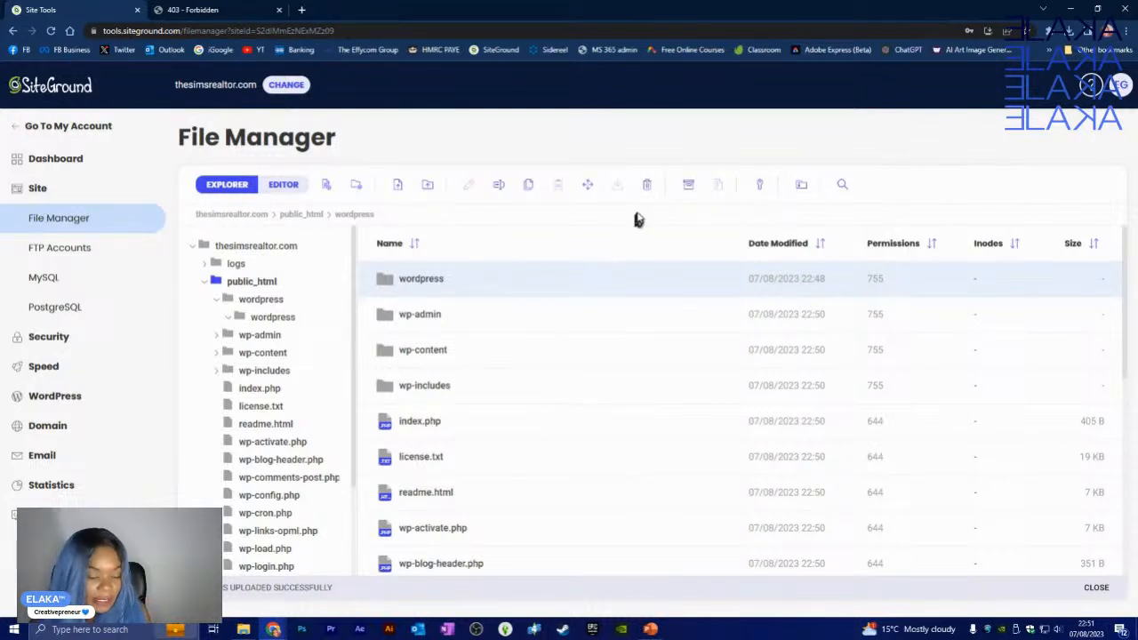
{"action": "left_click", "coordinate": [646, 184]}
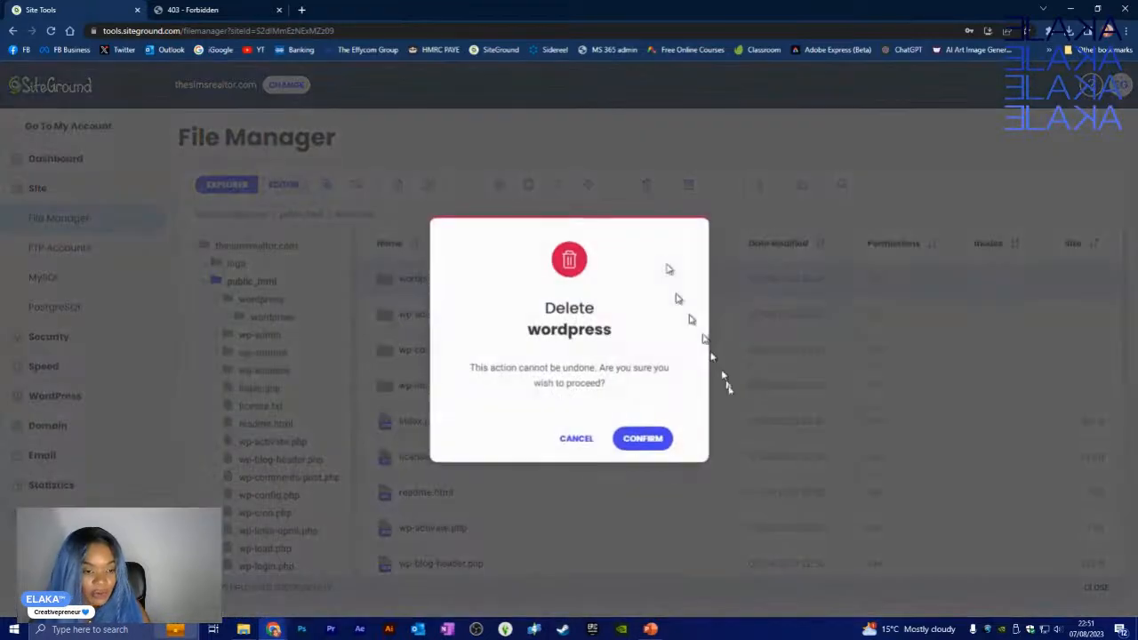
{"action": "left_click", "coordinate": [659, 429]}
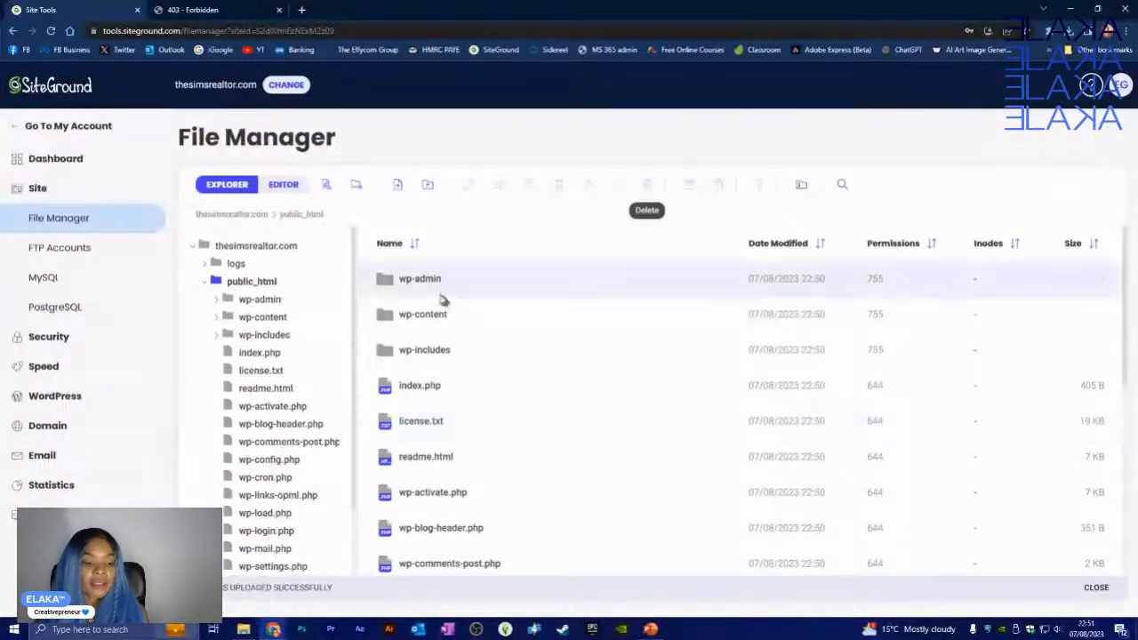
{"action": "scroll", "coordinate": [465, 374], "scroll_direction": "down", "scroll_amount": 5}
{"action": "left_click", "coordinate": [245, 630]}
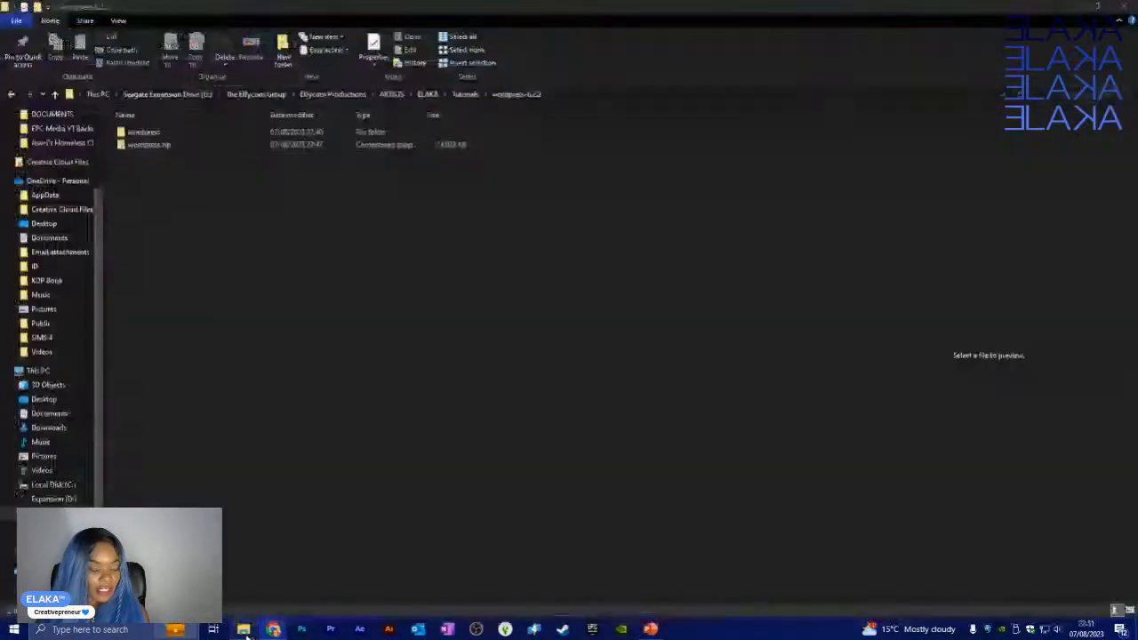
- Browse the local wordpress folder, return to wordpress-6.2.2, and minimise File Explorer
{"action": "double_click", "coordinate": [176, 140]}
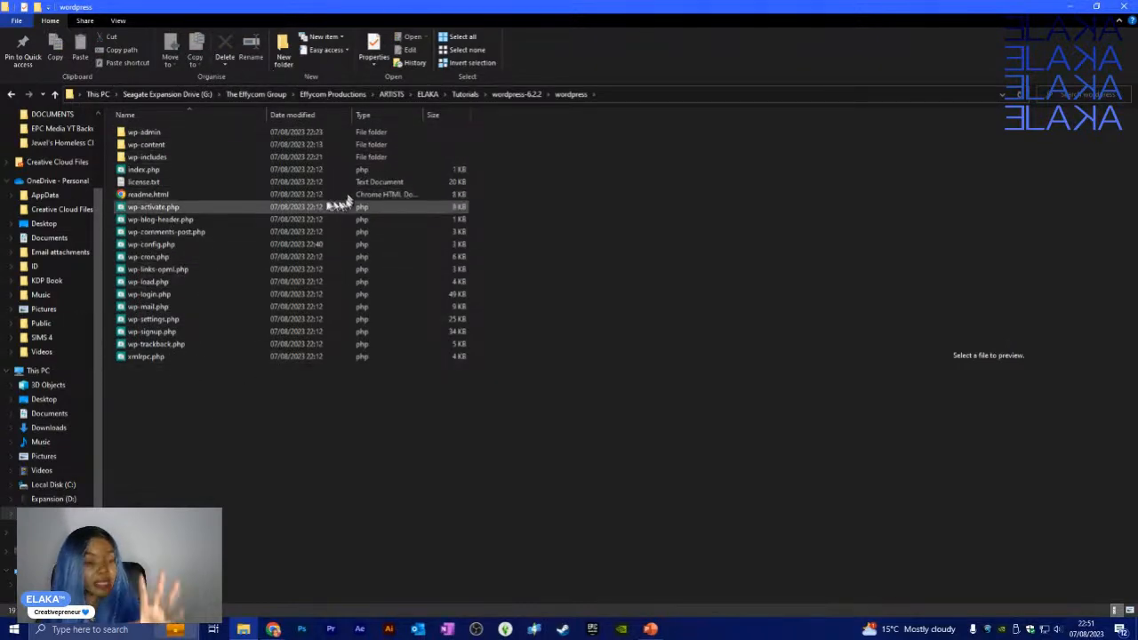
{"action": "left_click", "coordinate": [534, 96]}
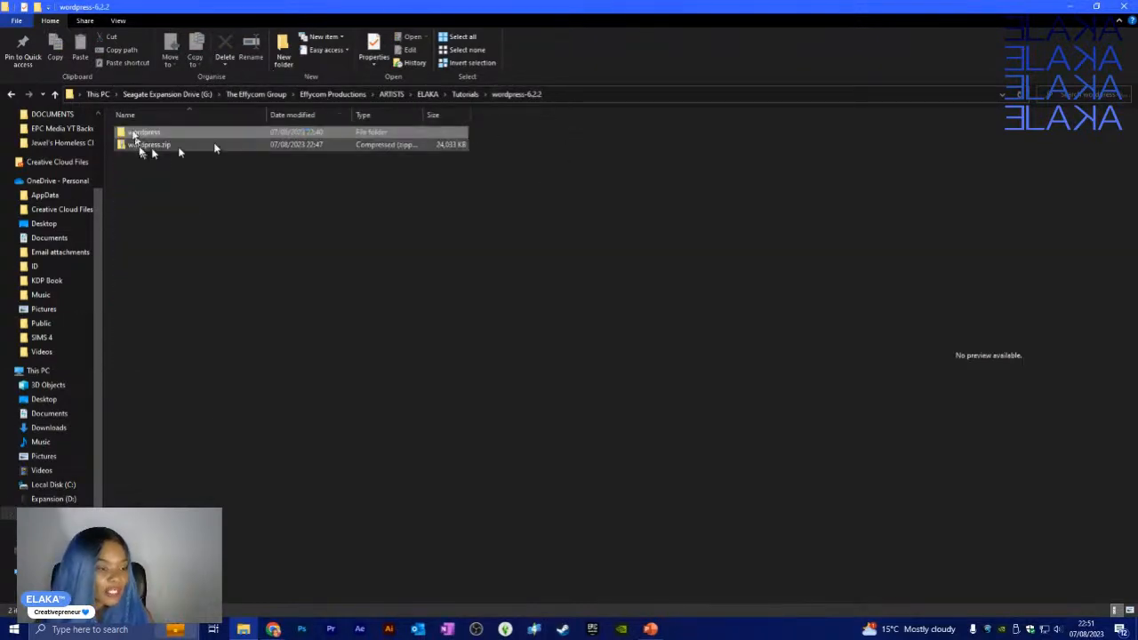
{"action": "left_click", "coordinate": [150, 132]}
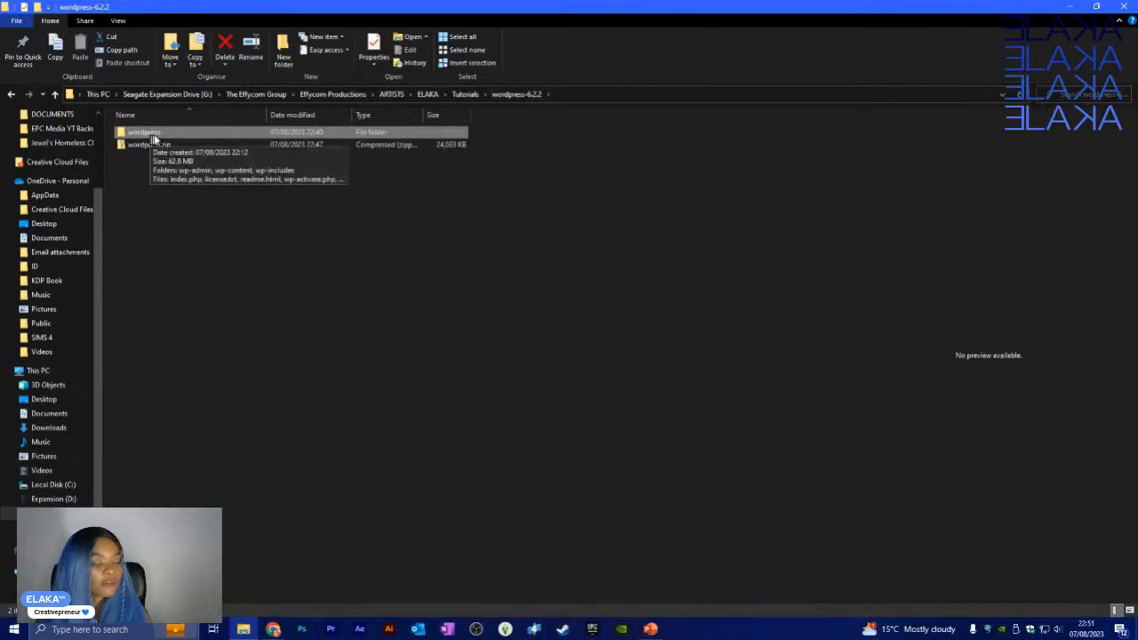
{"action": "left_click", "coordinate": [156, 133]}
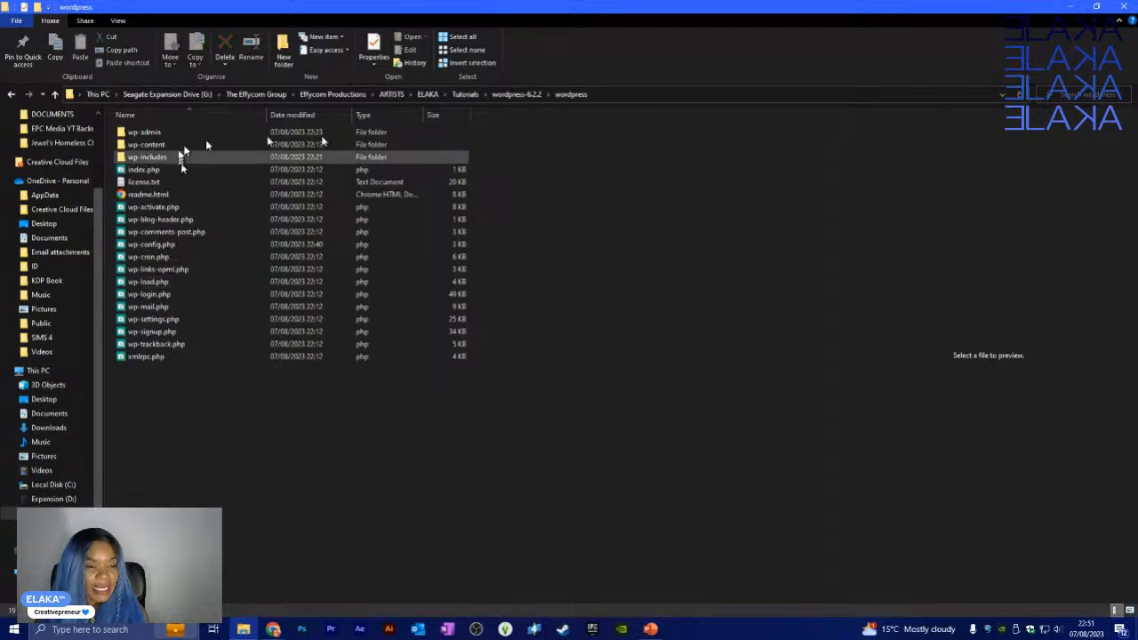
{"action": "left_click", "coordinate": [521, 98]}
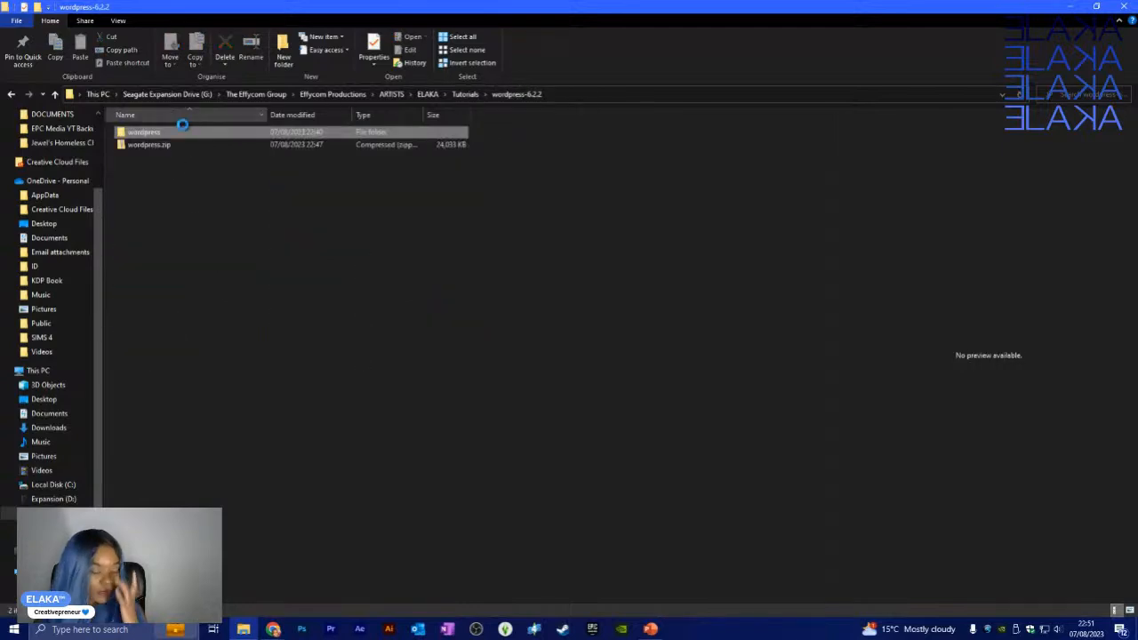
{"action": "left_click", "coordinate": [156, 132]}
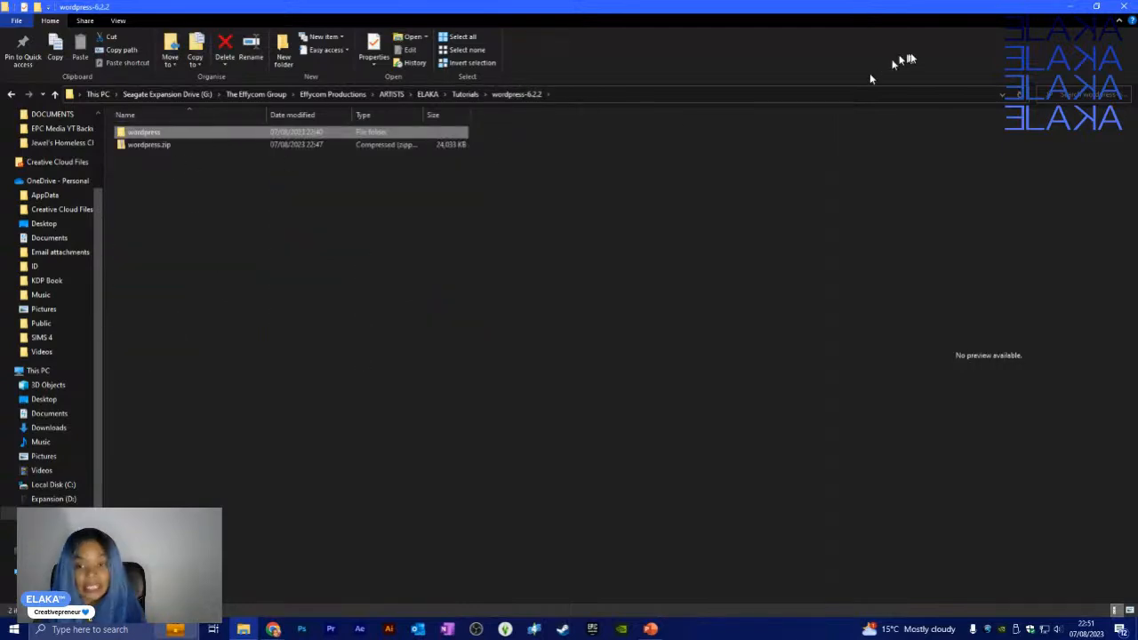
{"action": "left_click", "coordinate": [1072, 6]}
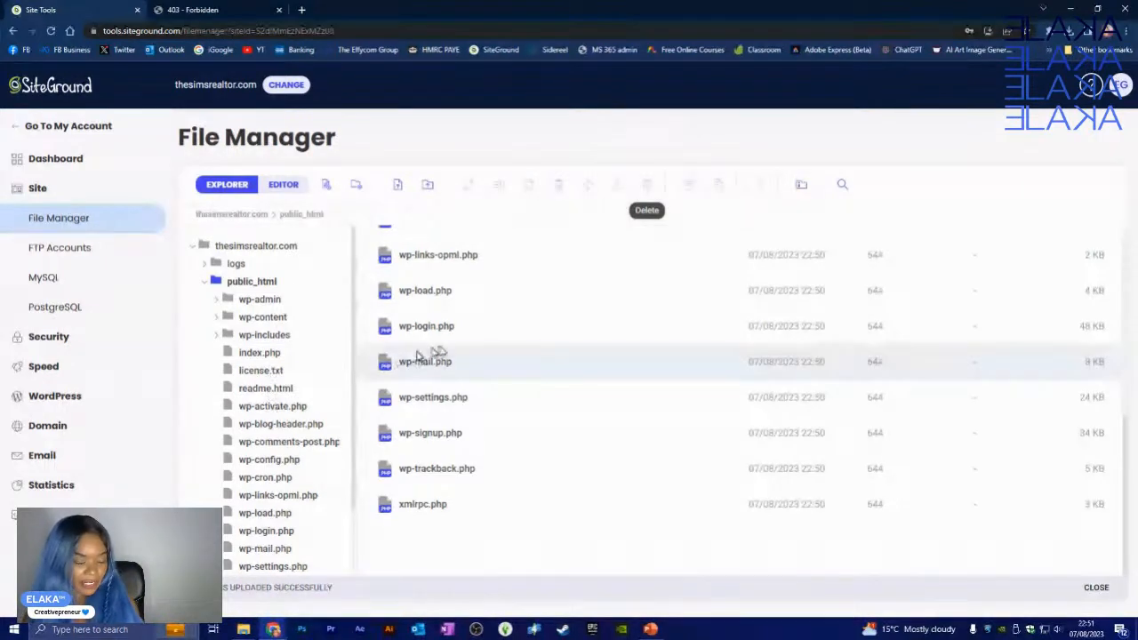
- Reload the thesimsrealtor.com tab, now showing 'Error establishing a database connection'
{"action": "scroll", "coordinate": [569, 427], "scroll_direction": "up", "scroll_amount": 5}
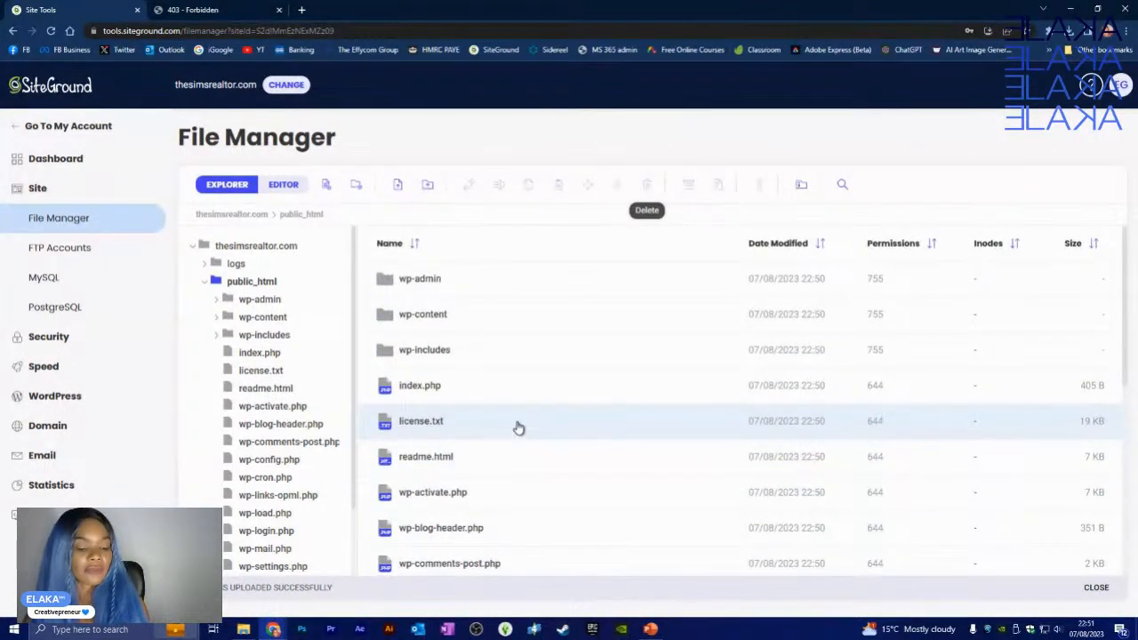
{"action": "scroll", "coordinate": [515, 431], "scroll_direction": "down", "scroll_amount": 3}
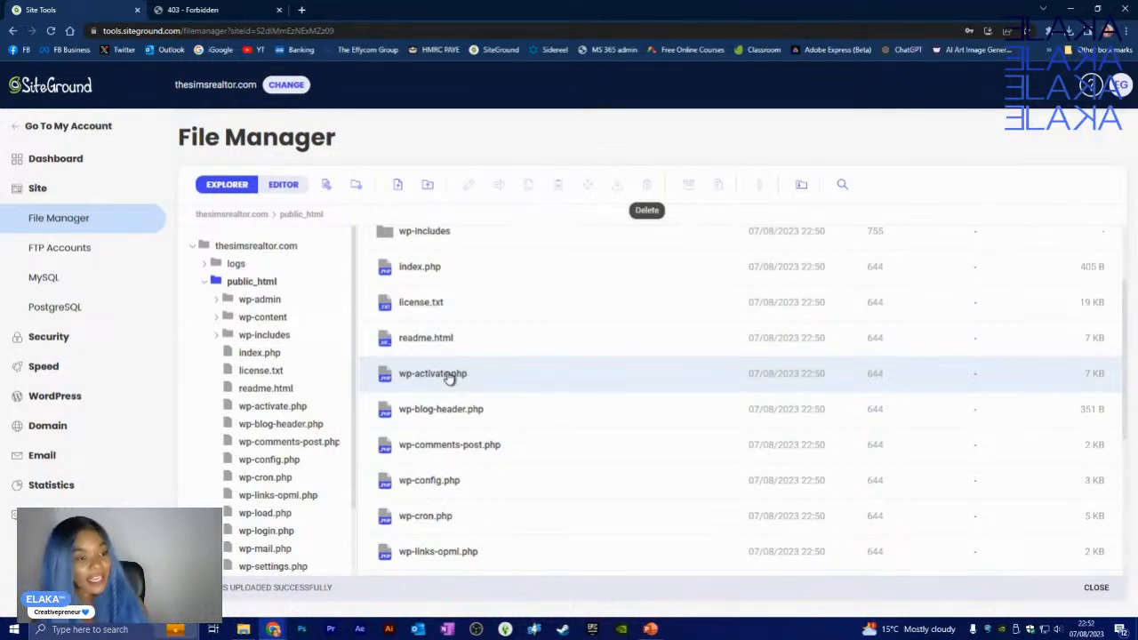
{"action": "left_click", "coordinate": [216, 9]}
{"action": "left_click", "coordinate": [51, 32]}
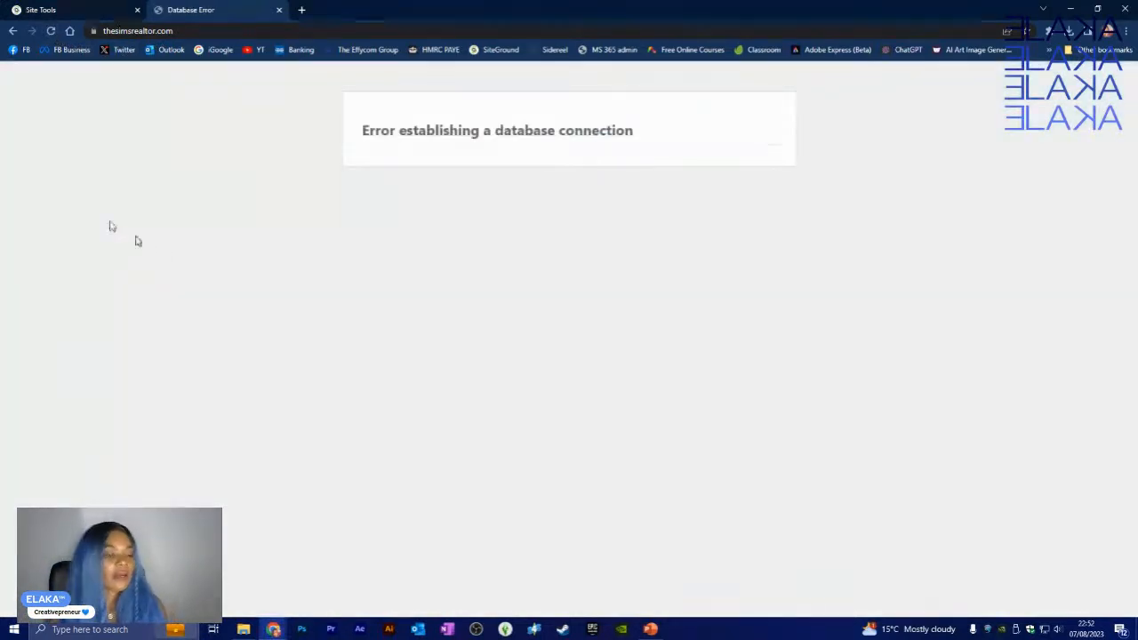
- Reload the site once more, close its error tab, and open a fresh tab
{"action": "left_click", "coordinate": [52, 32]}
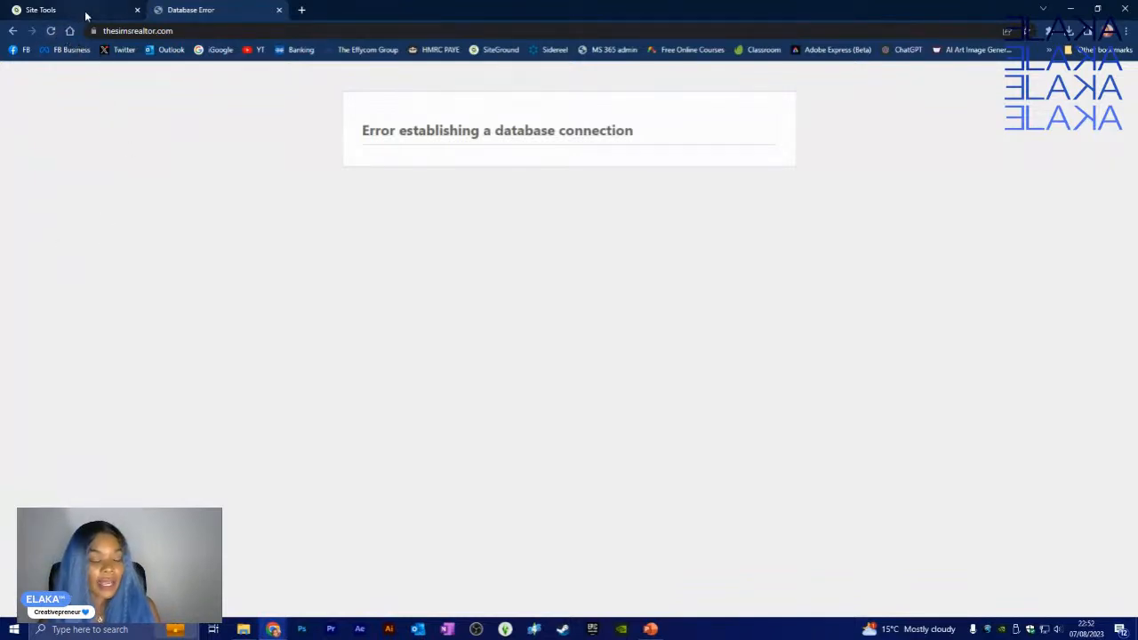
{"action": "left_click", "coordinate": [280, 12]}
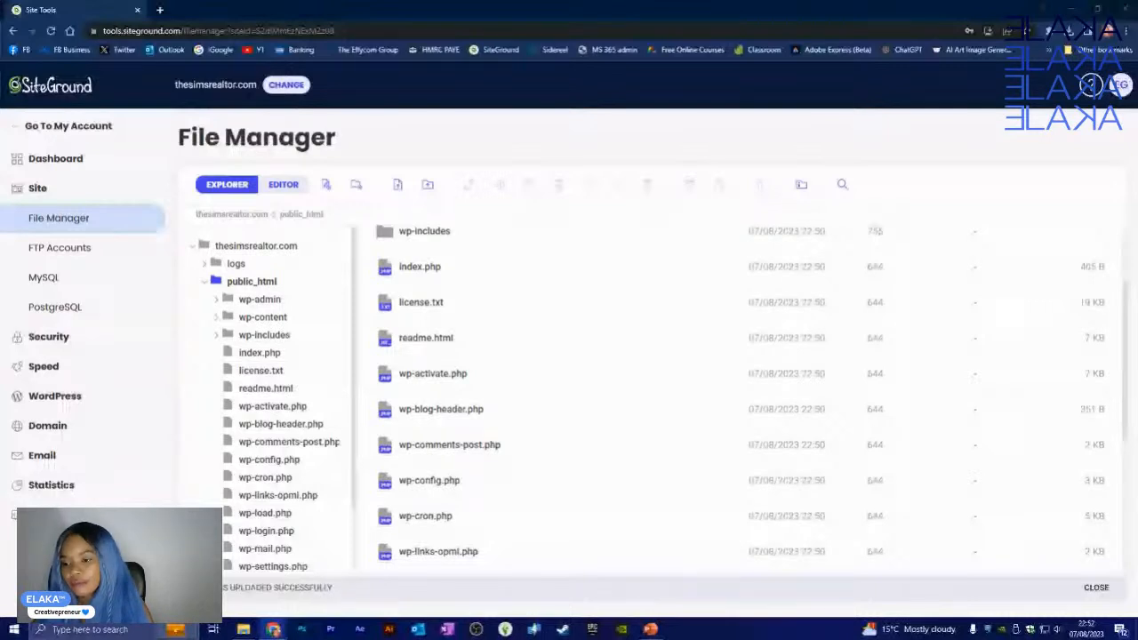
{"action": "left_click", "coordinate": [161, 10]}
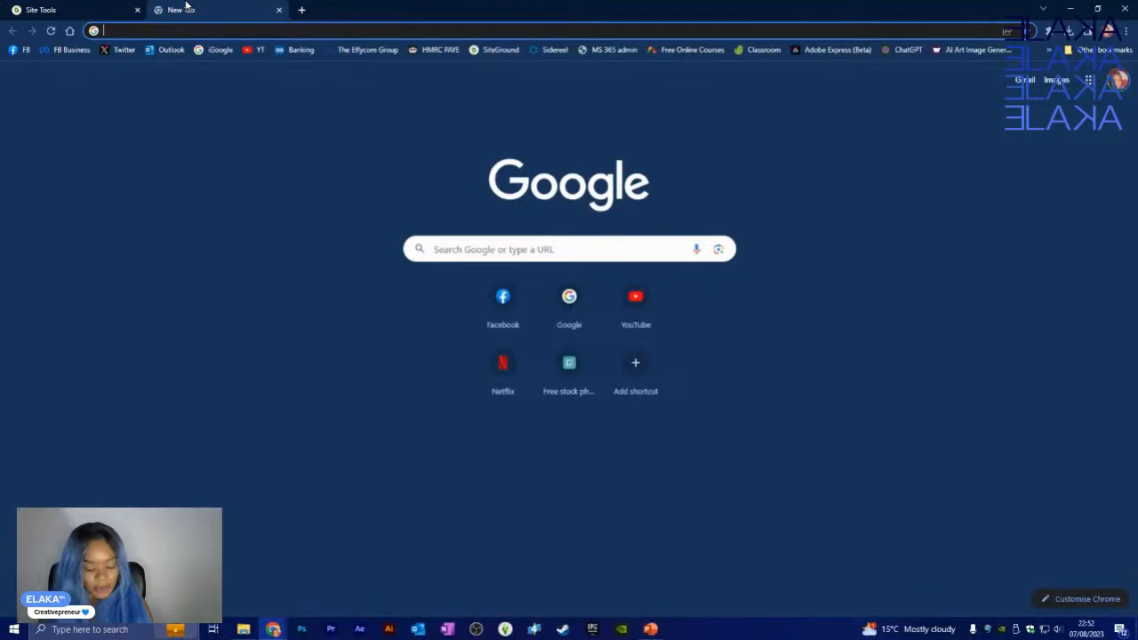
- Load thesimsrealtor.com in the new tab, then its /wp-login page
{"action": "type", "text": "https://thesimsrealtor.com/"}
{"action": "key", "text": "Return"}
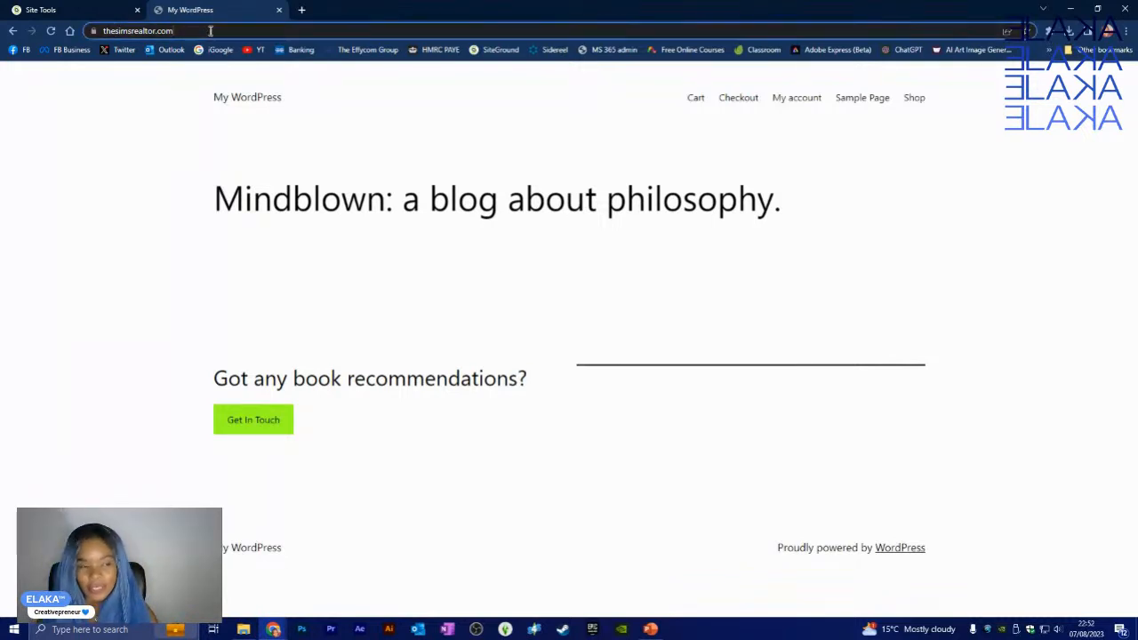
{"action": "left_click", "coordinate": [213, 31]}
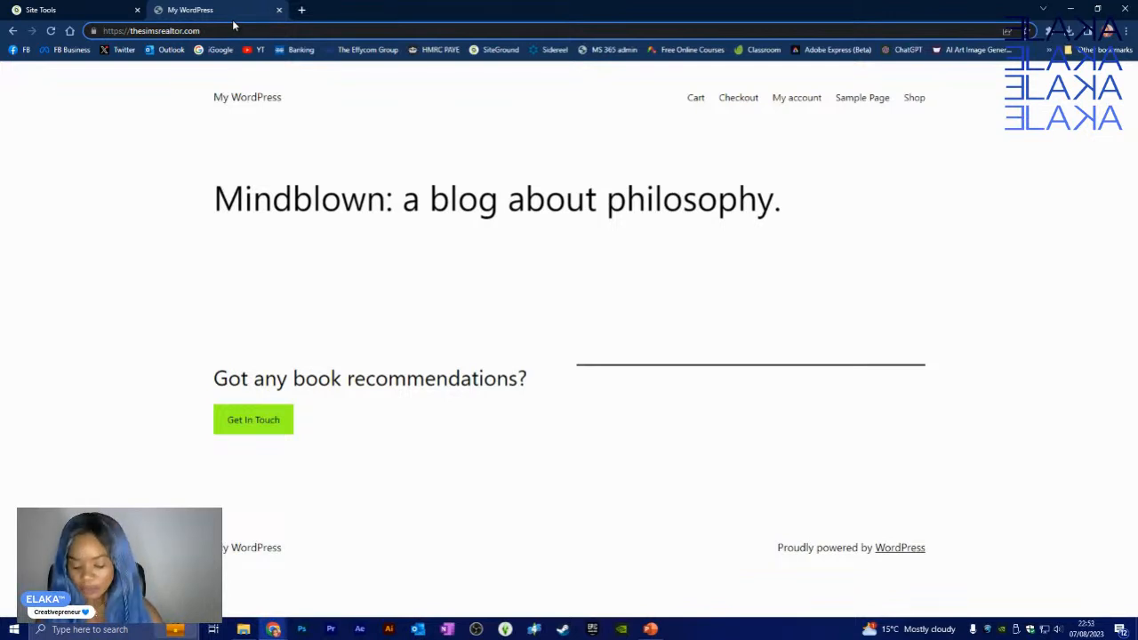
{"action": "type", "text": "/"}
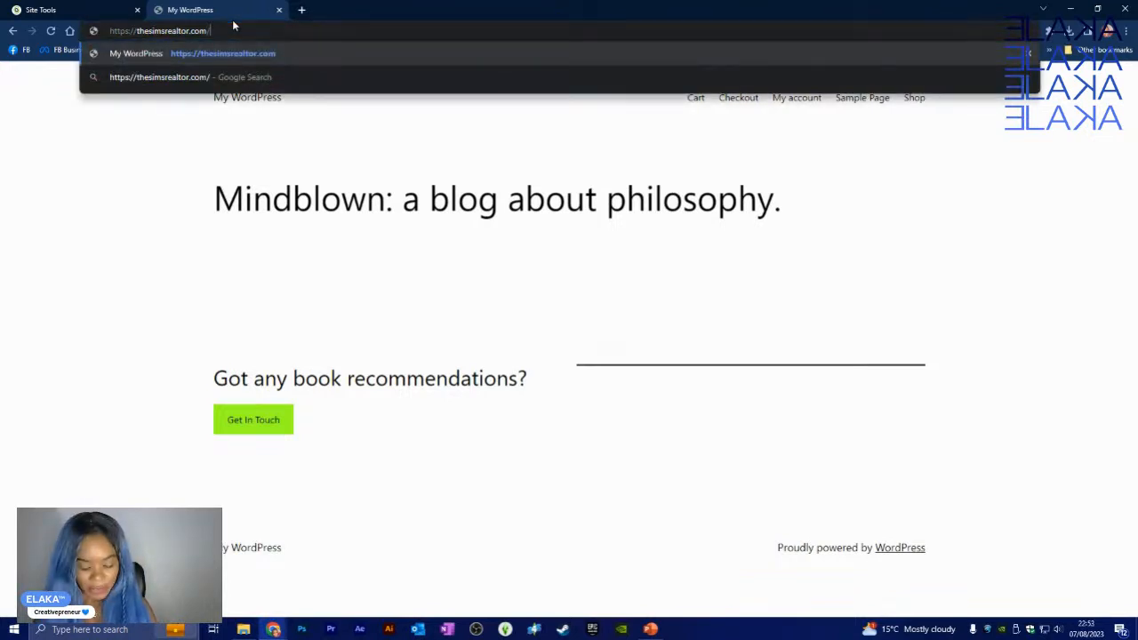
{"action": "type", "text": "wp-"}
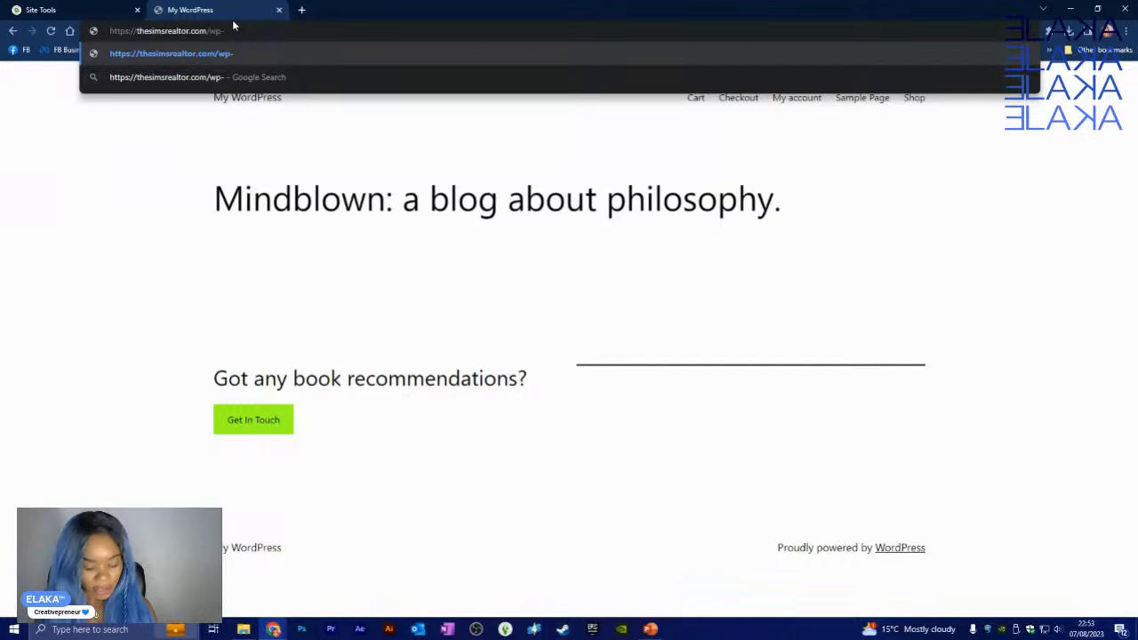
{"action": "type", "text": "login"}
{"action": "key", "text": "Return"}
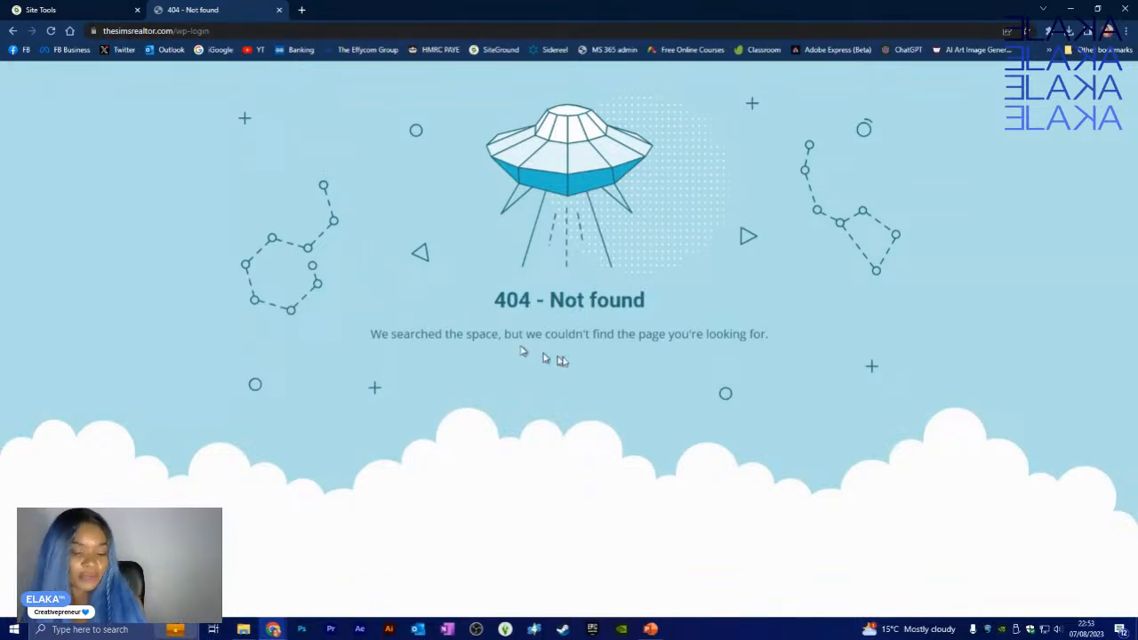
- Change the address to /wp-admin, which reports it cannot select the database
{"action": "double_click", "coordinate": [194, 30]}
{"action": "type", "text": "admin"}
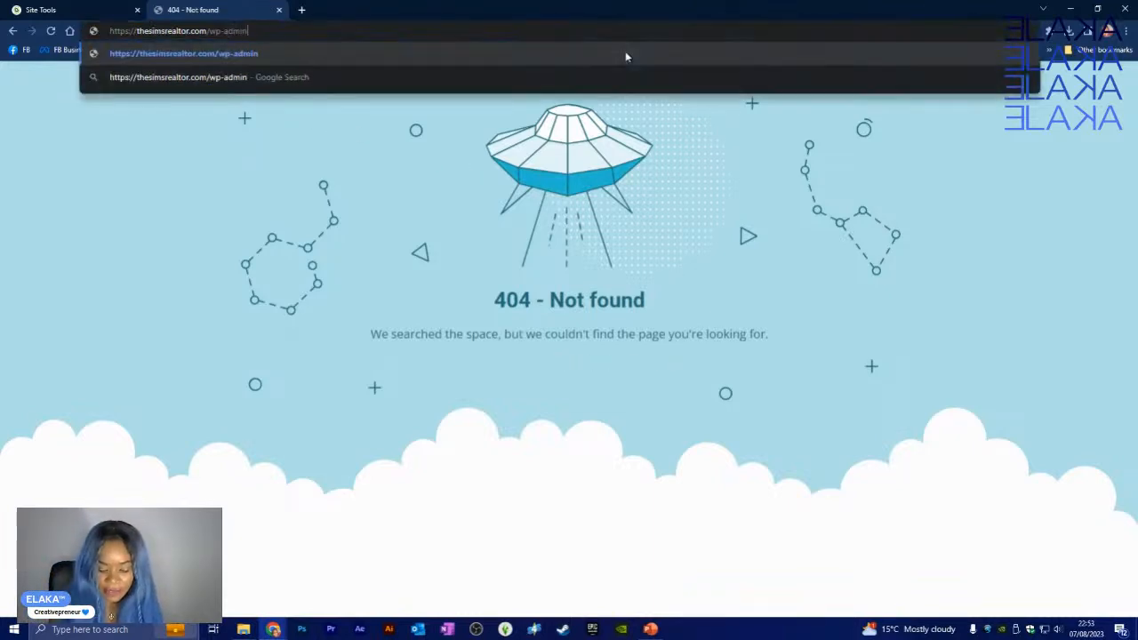
{"action": "key", "text": "Return"}
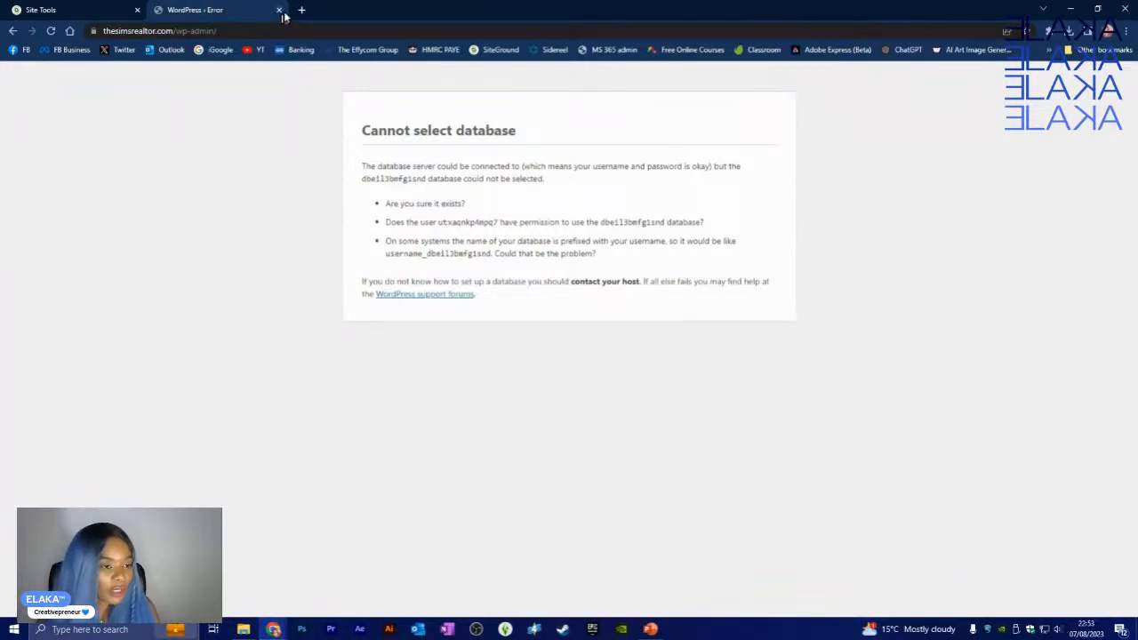
{"action": "left_click", "coordinate": [112, 9]}
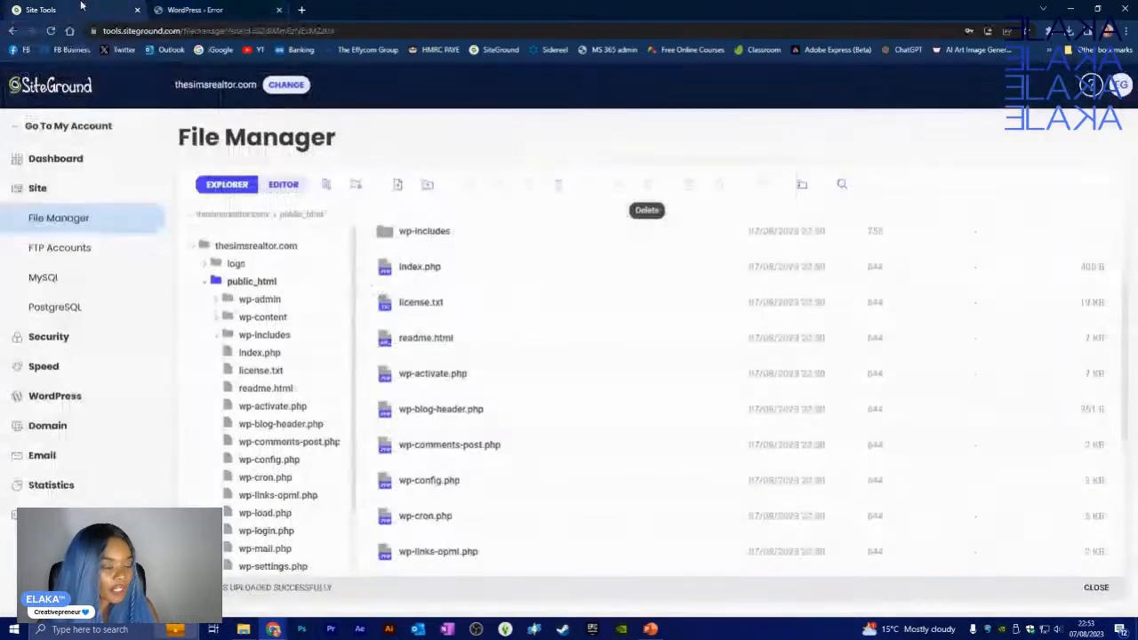
- Open the MySQL Manager and copy the site's database name
{"action": "left_click", "coordinate": [42, 276]}
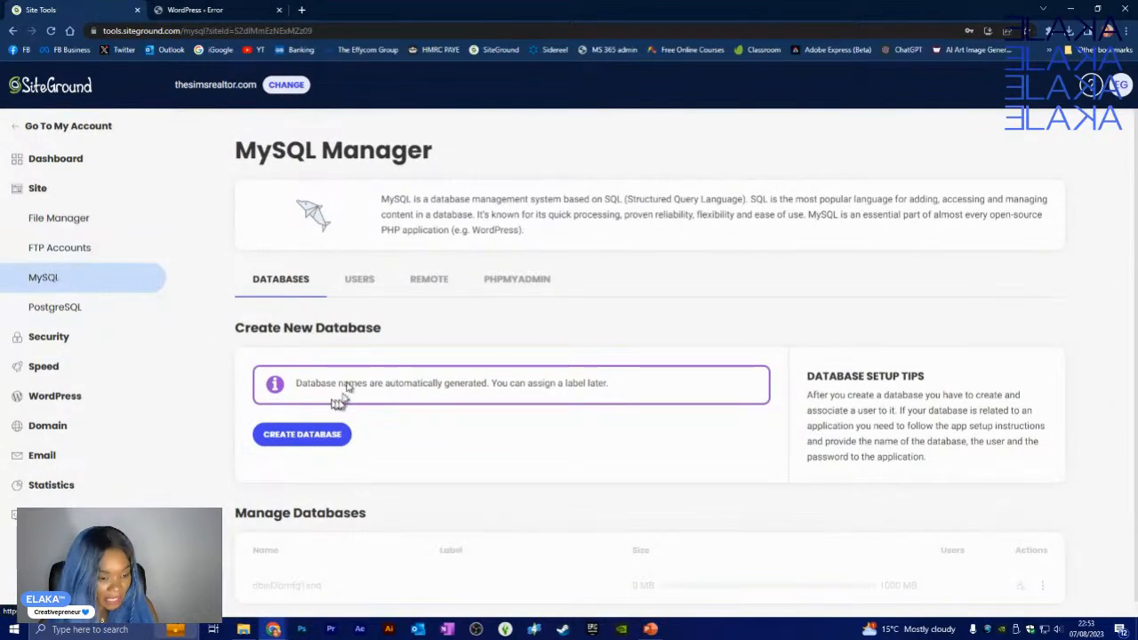
{"action": "scroll", "coordinate": [322, 377], "scroll_direction": "down", "scroll_amount": 1}
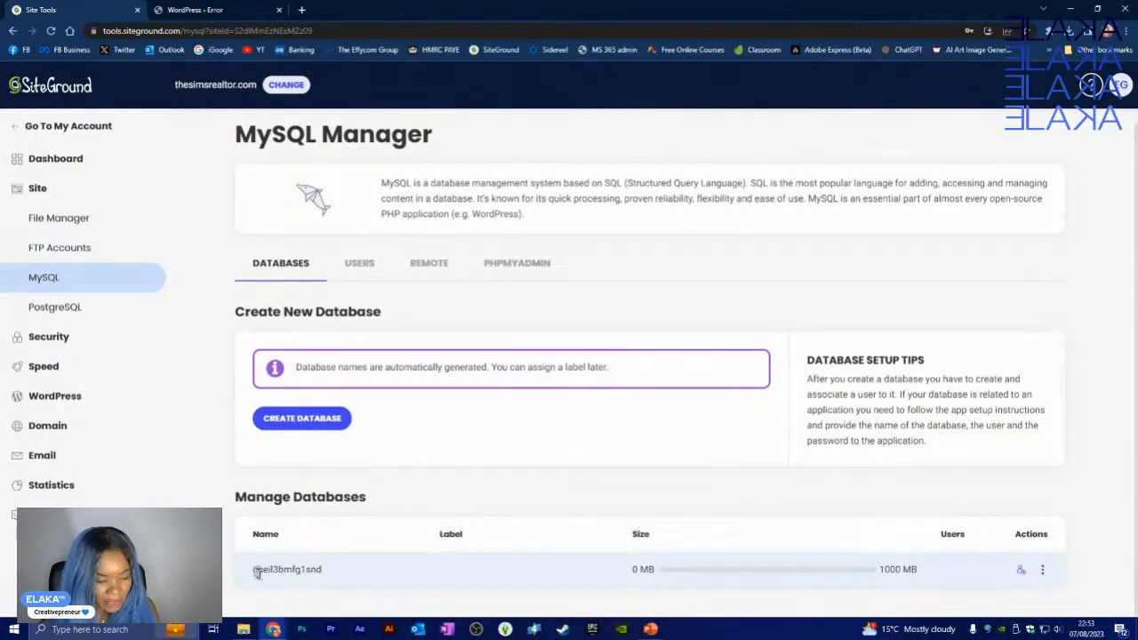
{"action": "left_click_drag", "start_coordinate": [255, 572], "coordinate": [324, 573]}
{"action": "right_click", "coordinate": [302, 569]}
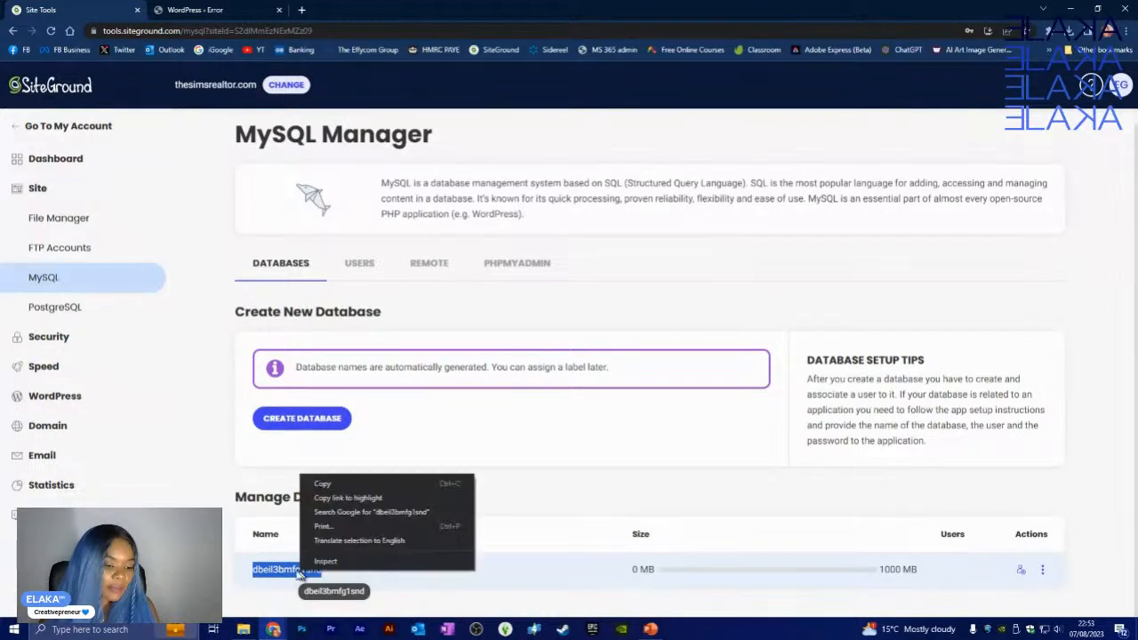
{"action": "left_click", "coordinate": [323, 486]}
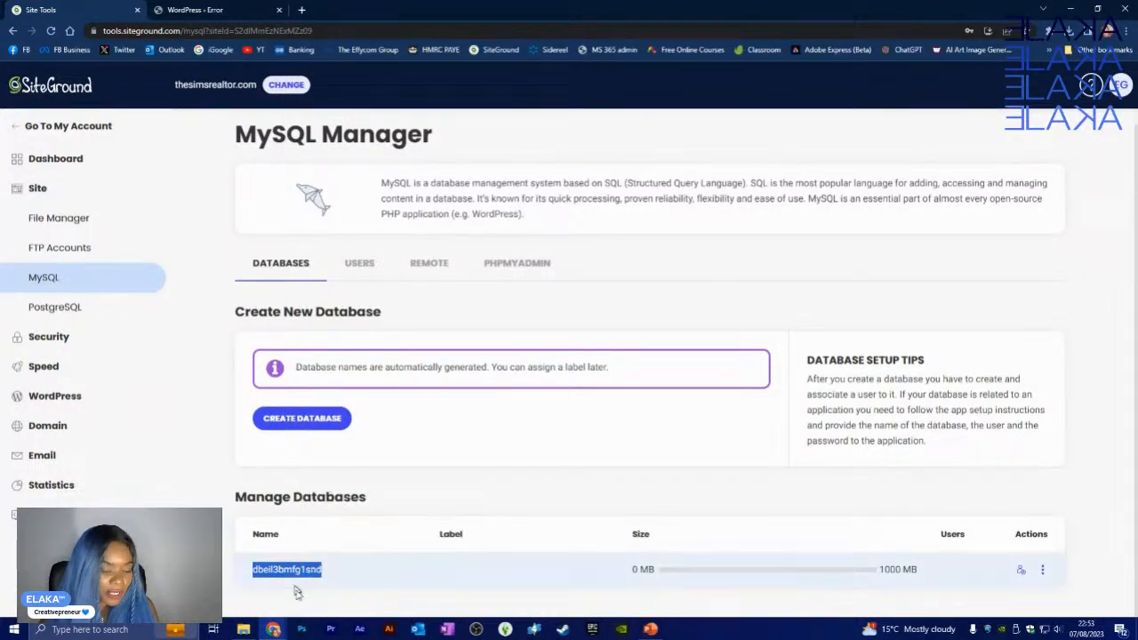
{"action": "mouse_move", "coordinate": [258, 633]}
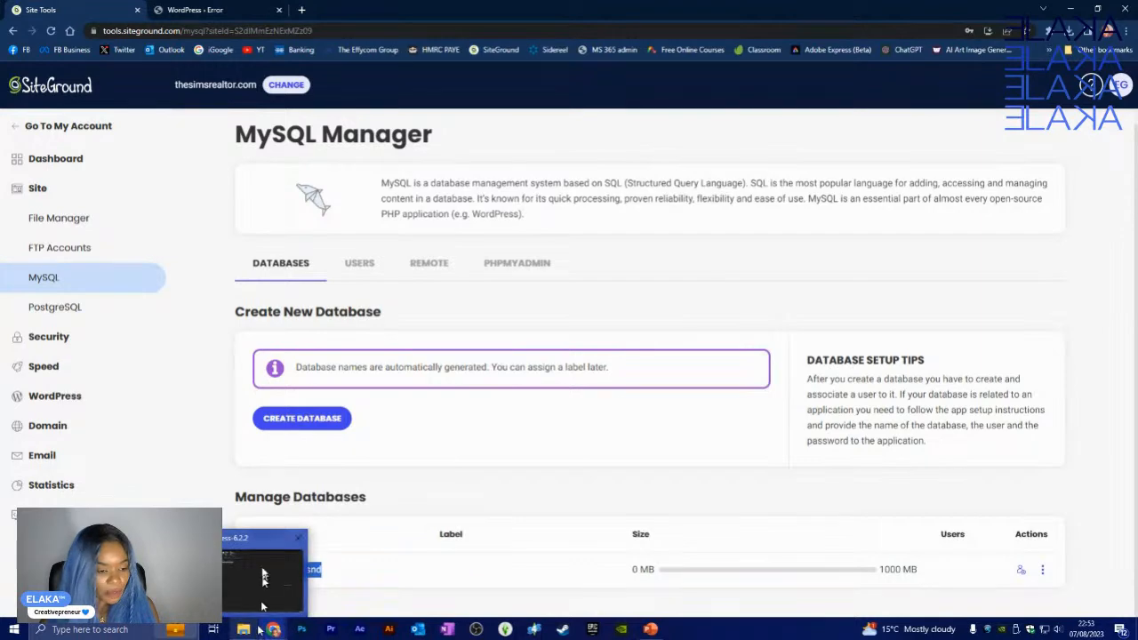
{"action": "left_click", "coordinate": [264, 573]}
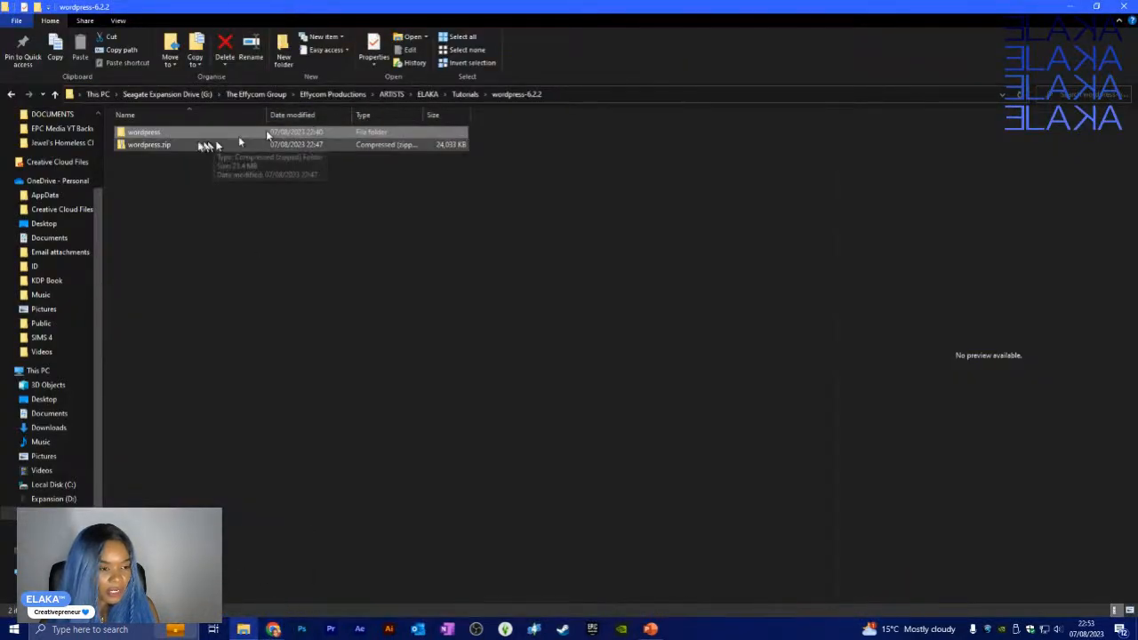
- Open wp-config.php from the local wordpress folder in Notepad and move Notepad aside
{"action": "double_click", "coordinate": [167, 131]}
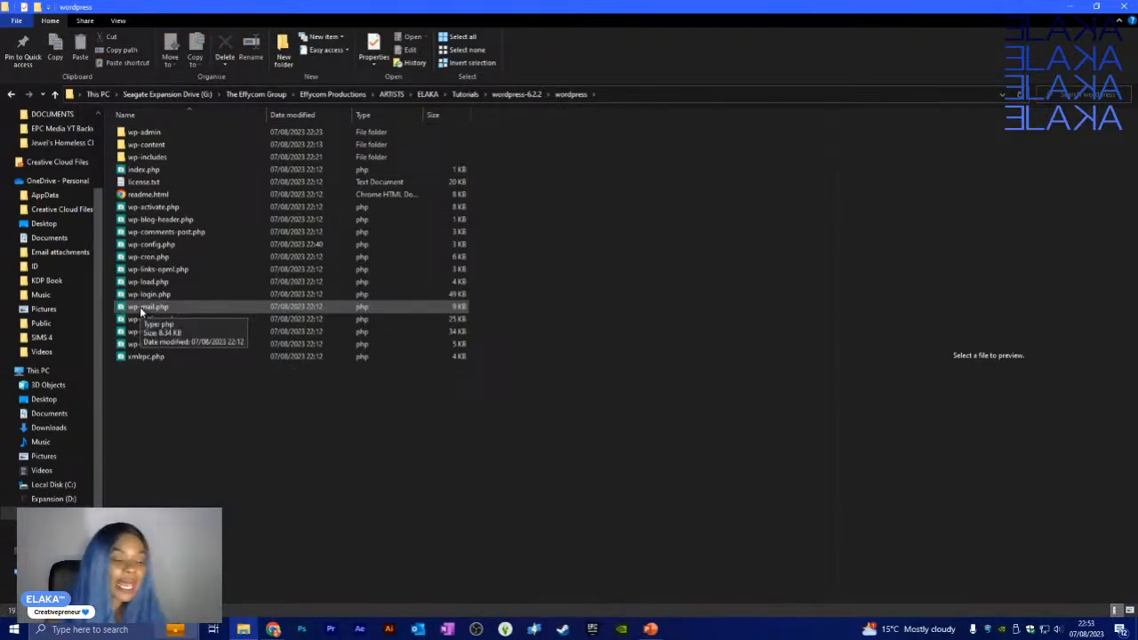
{"action": "left_click", "coordinate": [169, 243]}
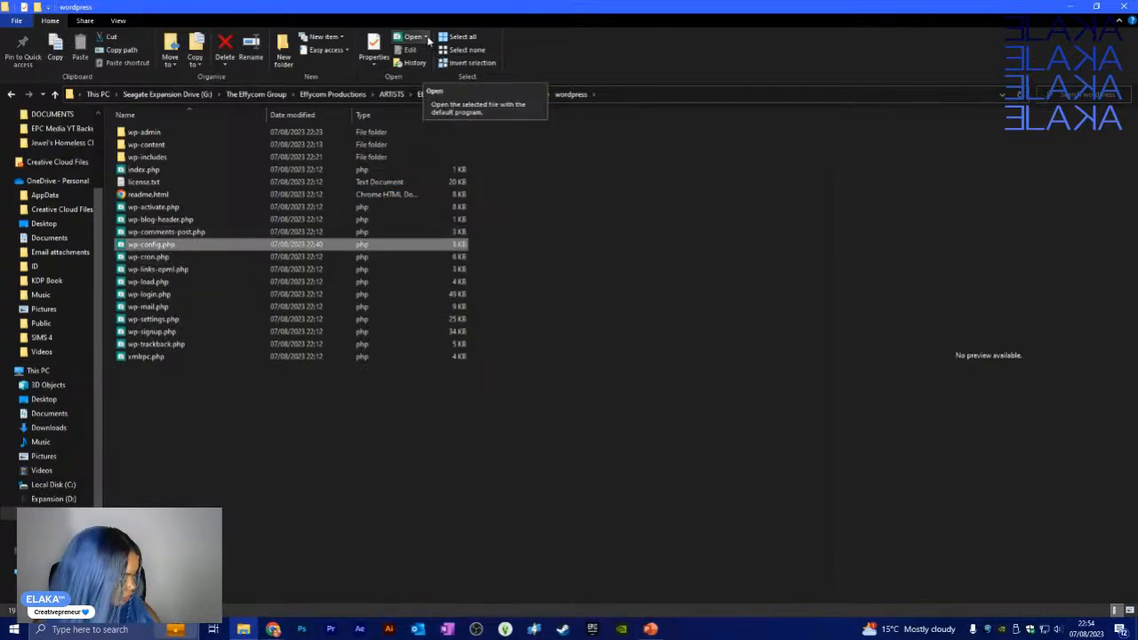
{"action": "left_click", "coordinate": [427, 37]}
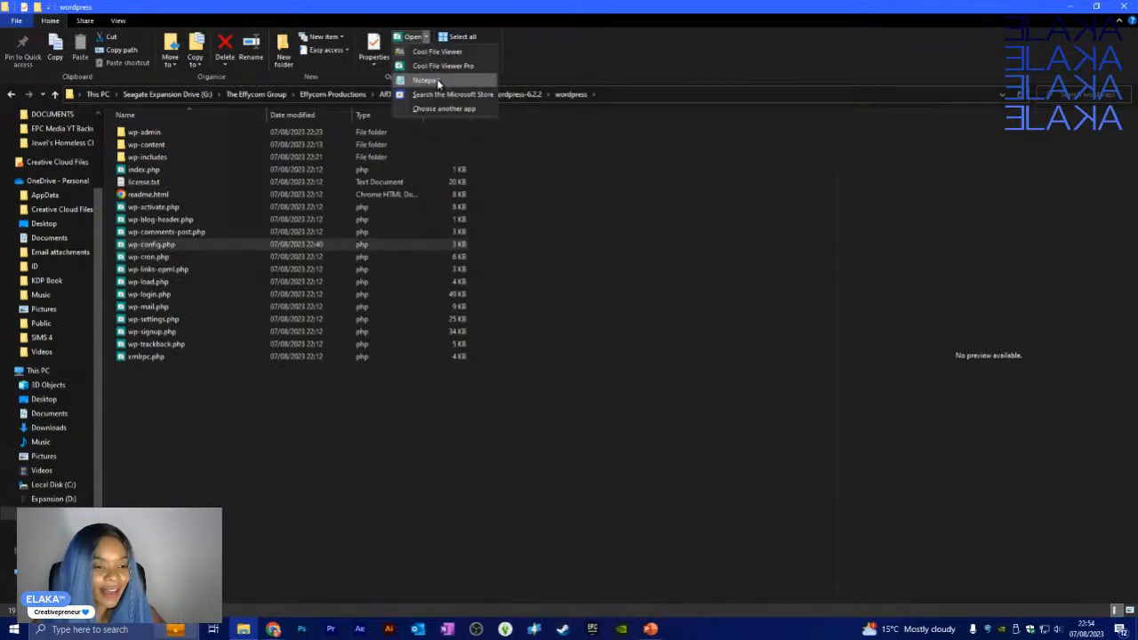
{"action": "left_click", "coordinate": [431, 80]}
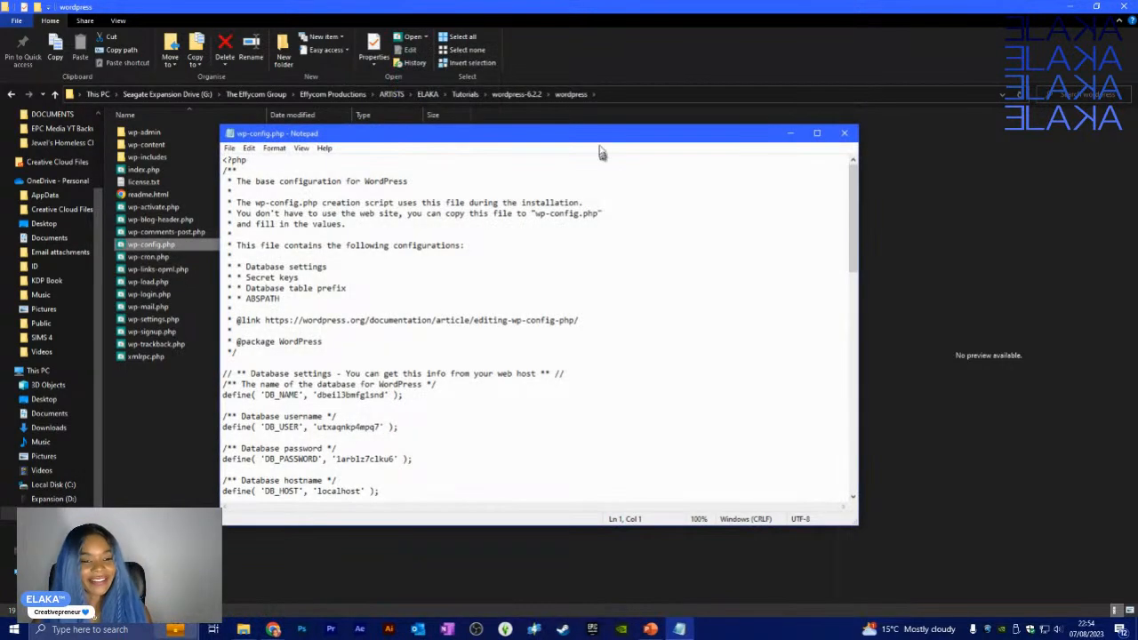
{"action": "left_click_drag", "start_coordinate": [602, 137], "coordinate": [1137, 222]}
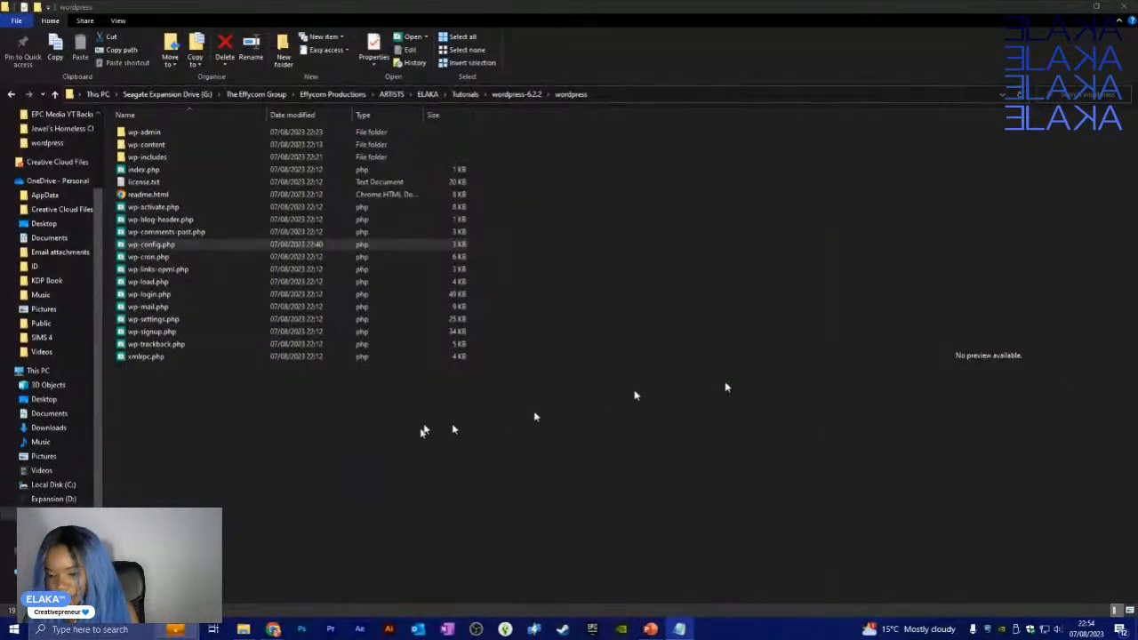
{"action": "mouse_move", "coordinate": [276, 624]}
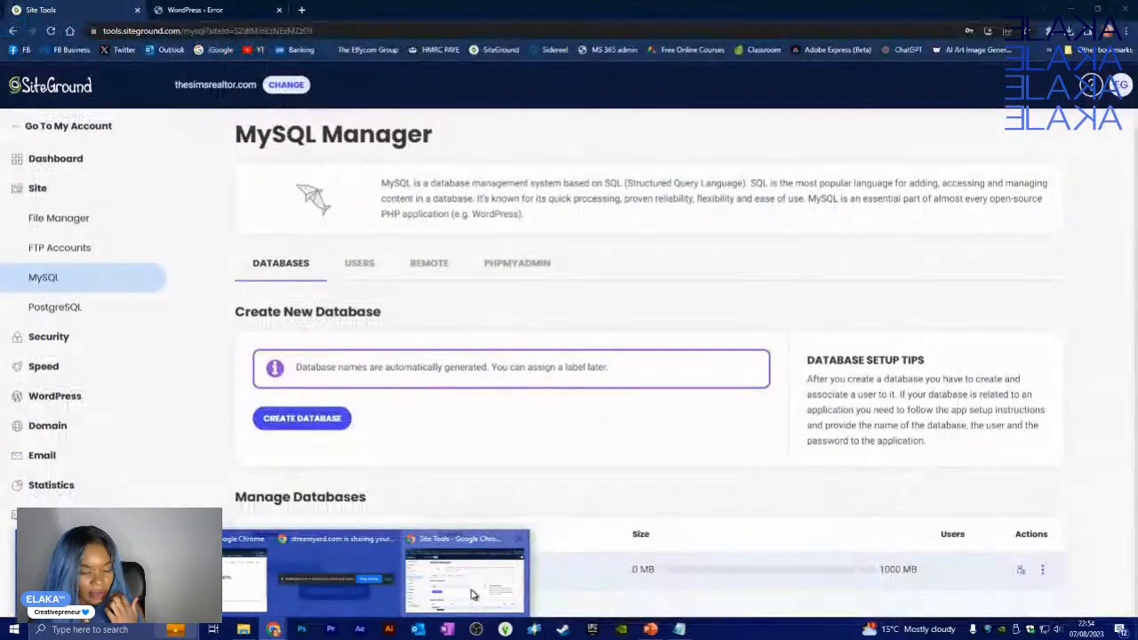
- Add the existing database user to the site's database with All Privileges
{"action": "left_click", "coordinate": [472, 594]}
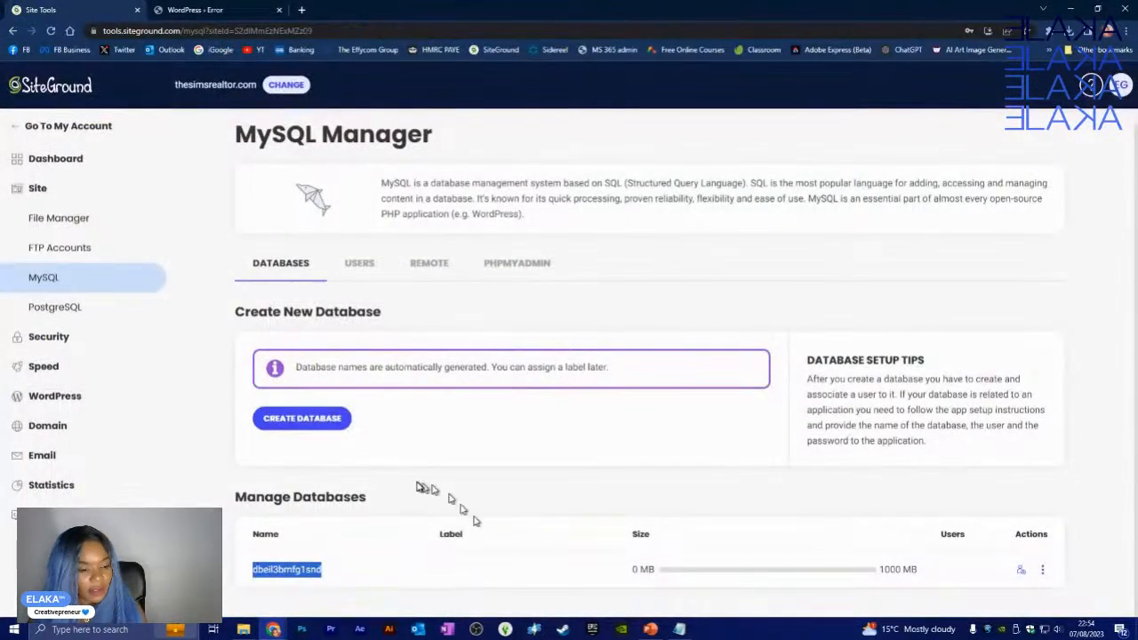
{"action": "left_click", "coordinate": [351, 573]}
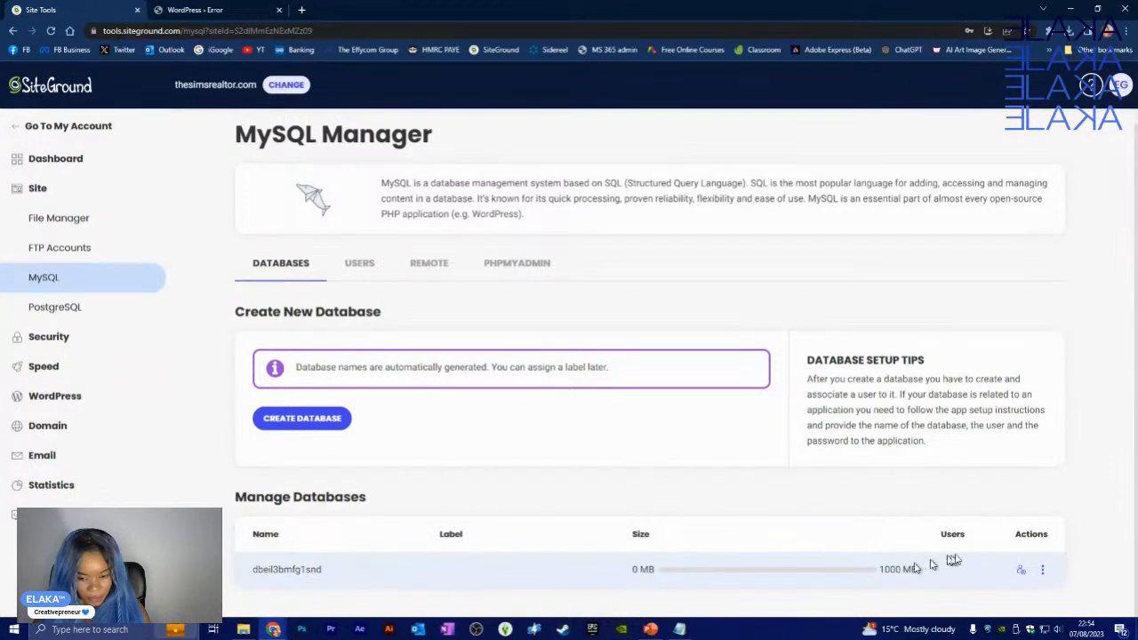
{"action": "left_click", "coordinate": [1043, 571]}
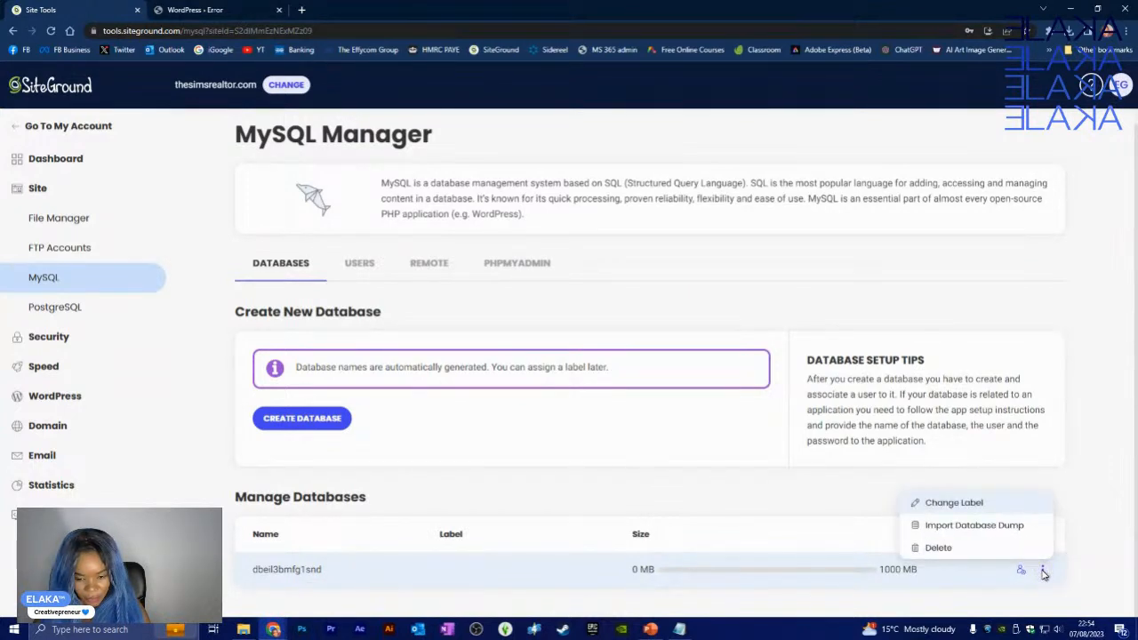
{"action": "left_click", "coordinate": [1059, 569]}
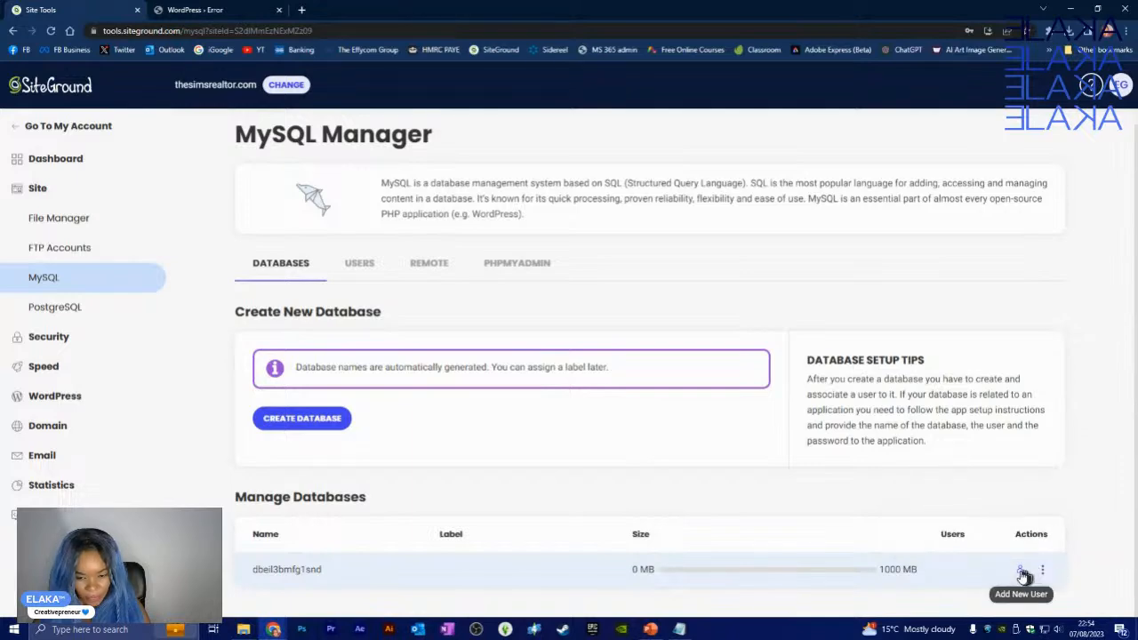
{"action": "left_click", "coordinate": [1021, 572]}
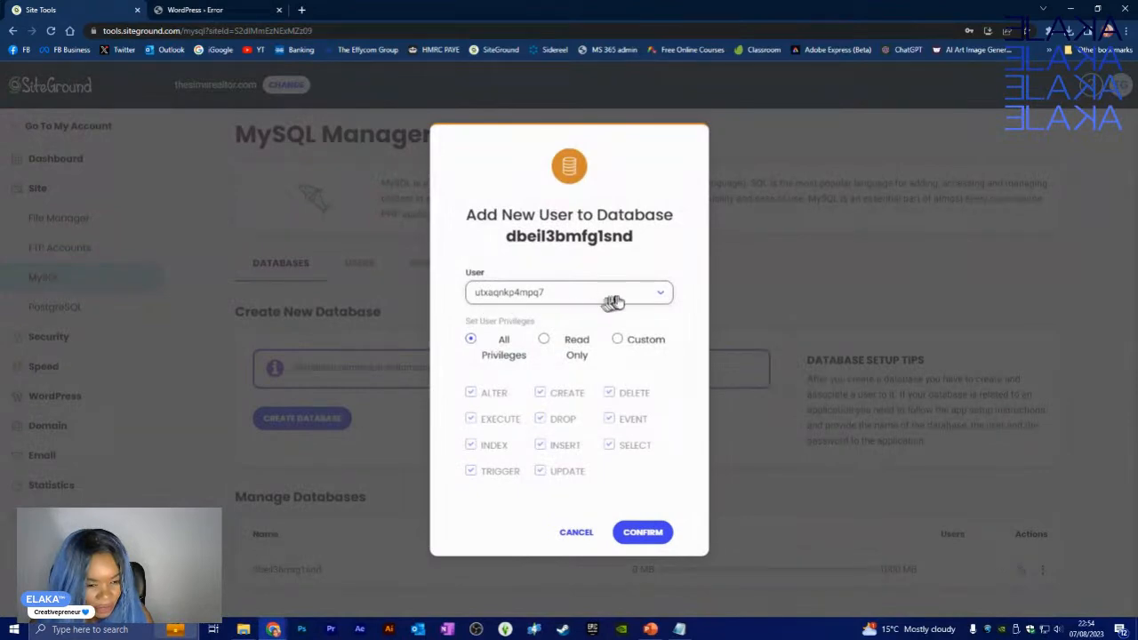
{"action": "left_click", "coordinate": [665, 301]}
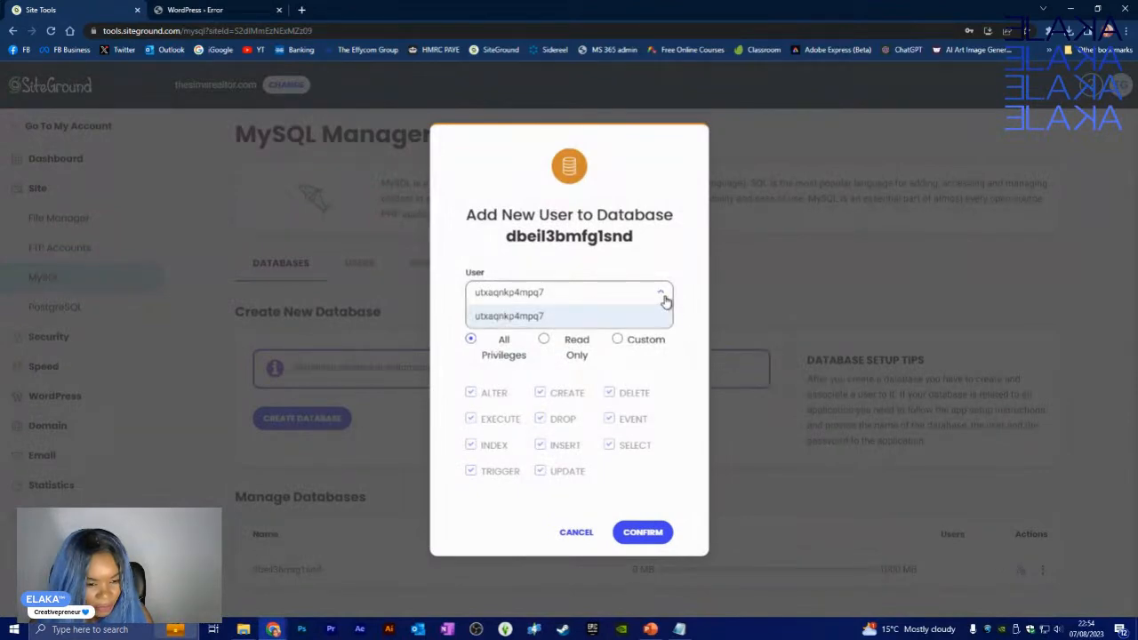
{"action": "left_click", "coordinate": [665, 316]}
{"action": "left_click", "coordinate": [663, 533]}
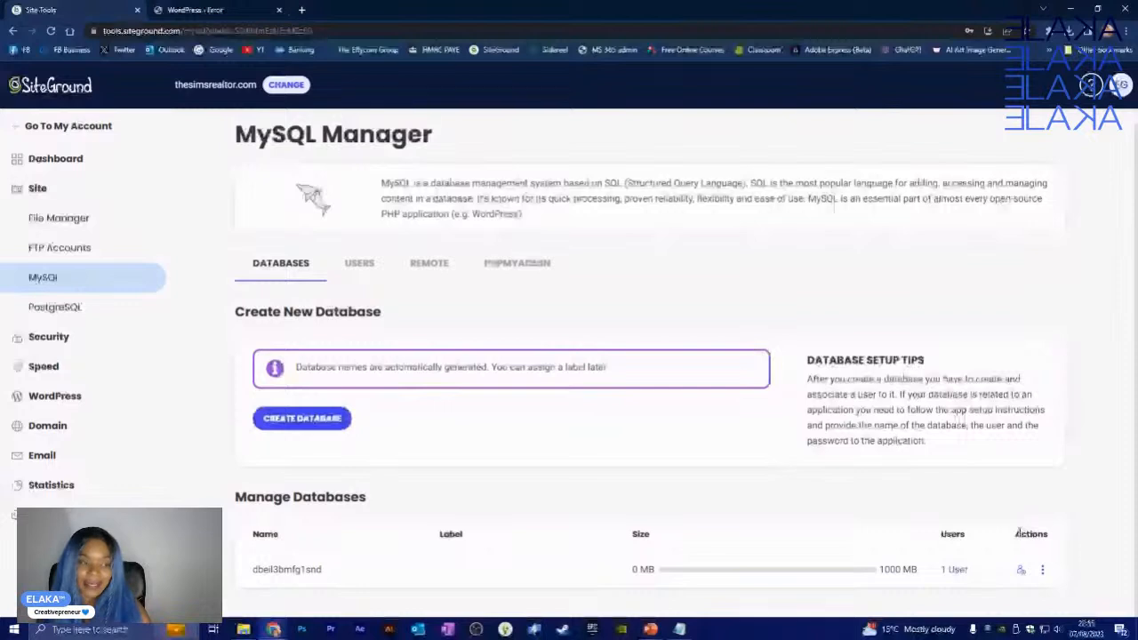
- Reload the WordPress page to reach the installer's language choice, then return to SiteGround's MySQL Manager
{"action": "left_click", "coordinate": [192, 10]}
{"action": "left_click", "coordinate": [52, 31]}
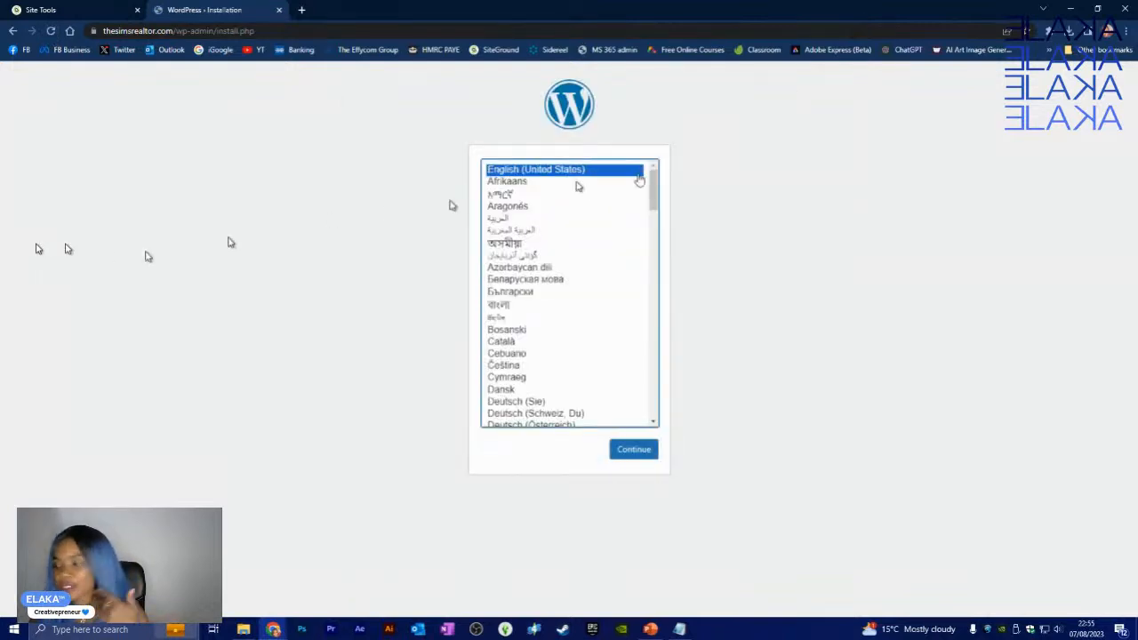
{"action": "key", "text": "alt+Tab"}
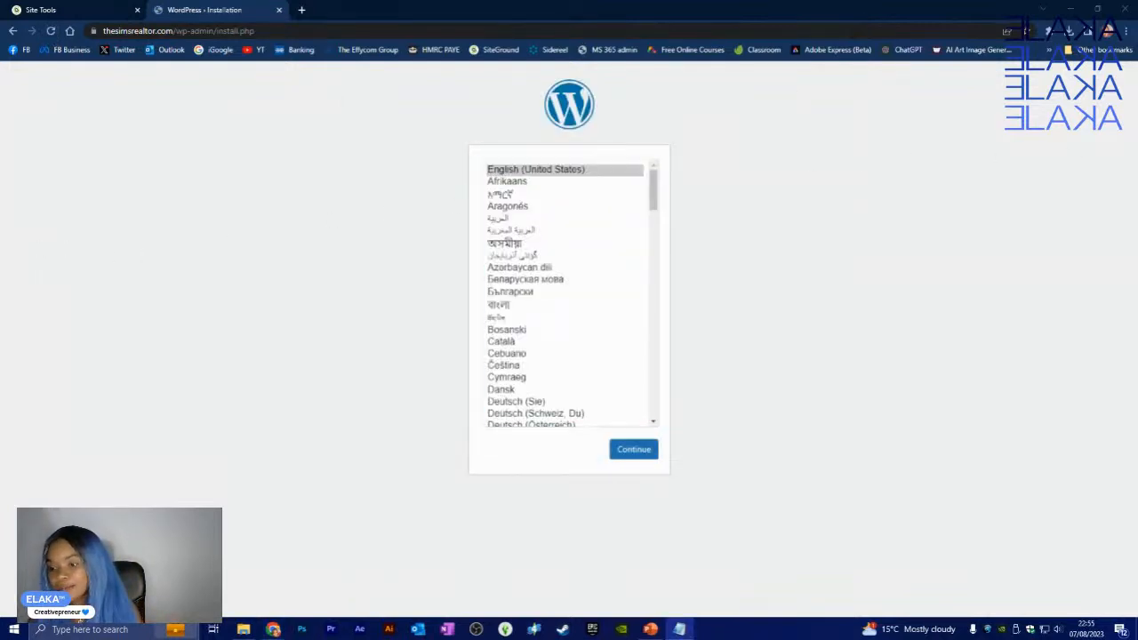
{"action": "key", "text": "alt+Tab"}
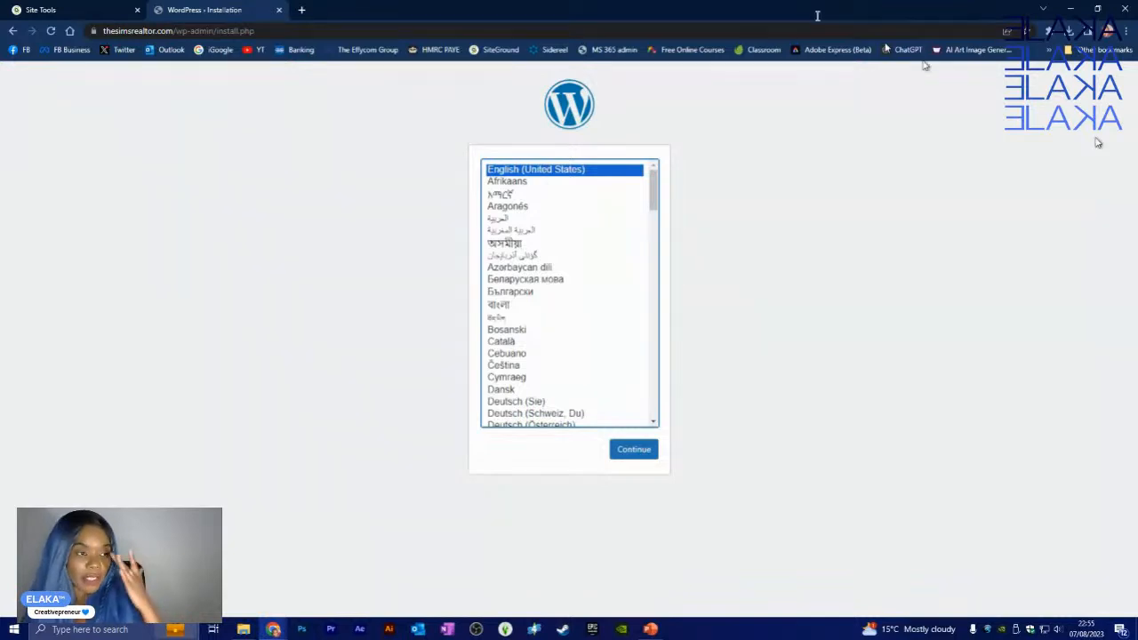
{"action": "left_click", "coordinate": [80, 10]}
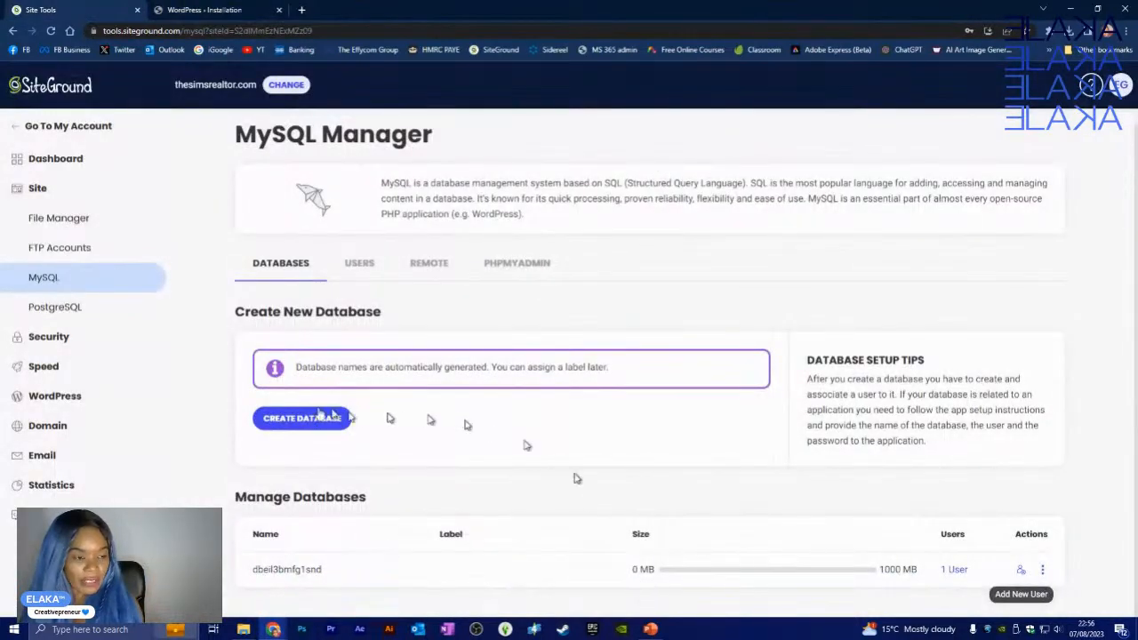
- Browse public_html in File Manager, including the 3 KB wp-config.php, then return to the installer
{"action": "left_click", "coordinate": [66, 218]}
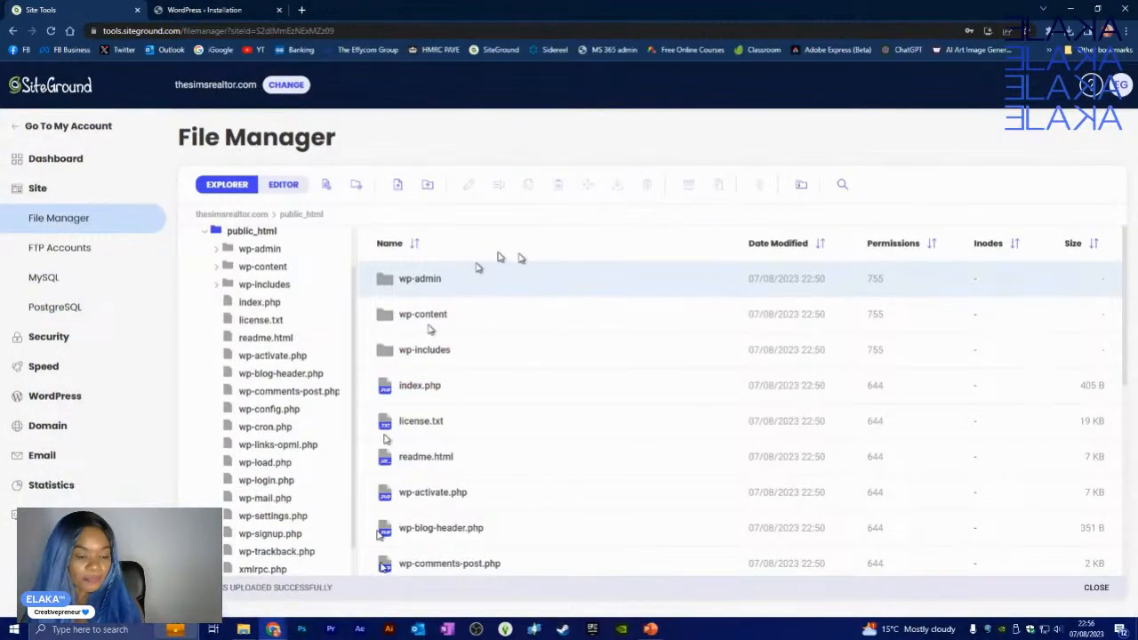
{"action": "scroll", "coordinate": [498, 468], "scroll_direction": "down", "scroll_amount": 2}
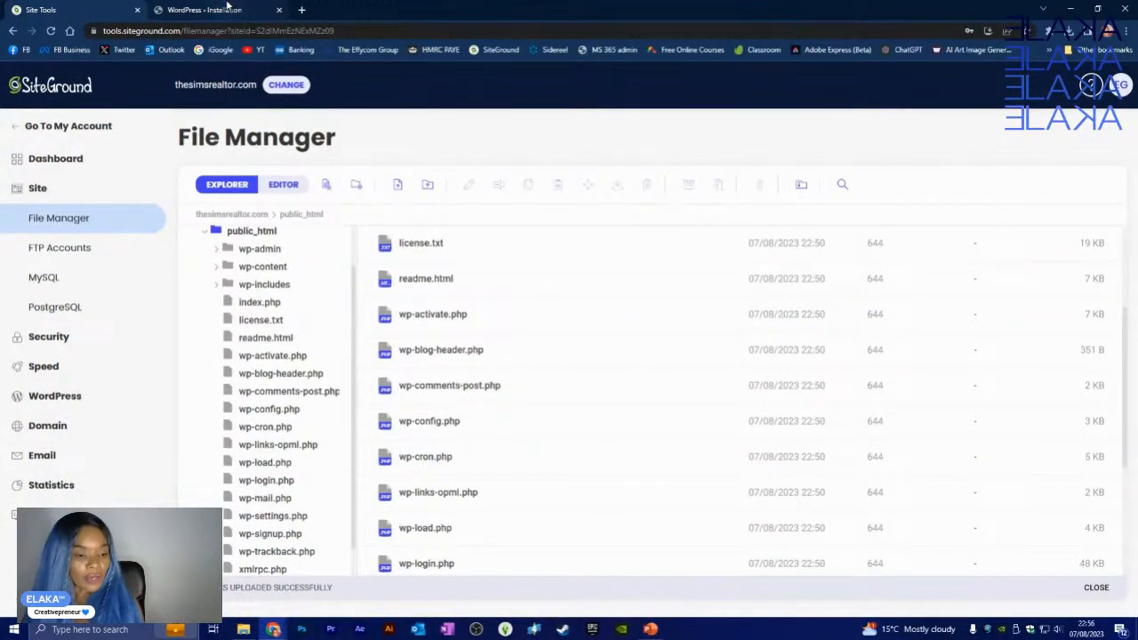
{"action": "left_click", "coordinate": [233, 9]}
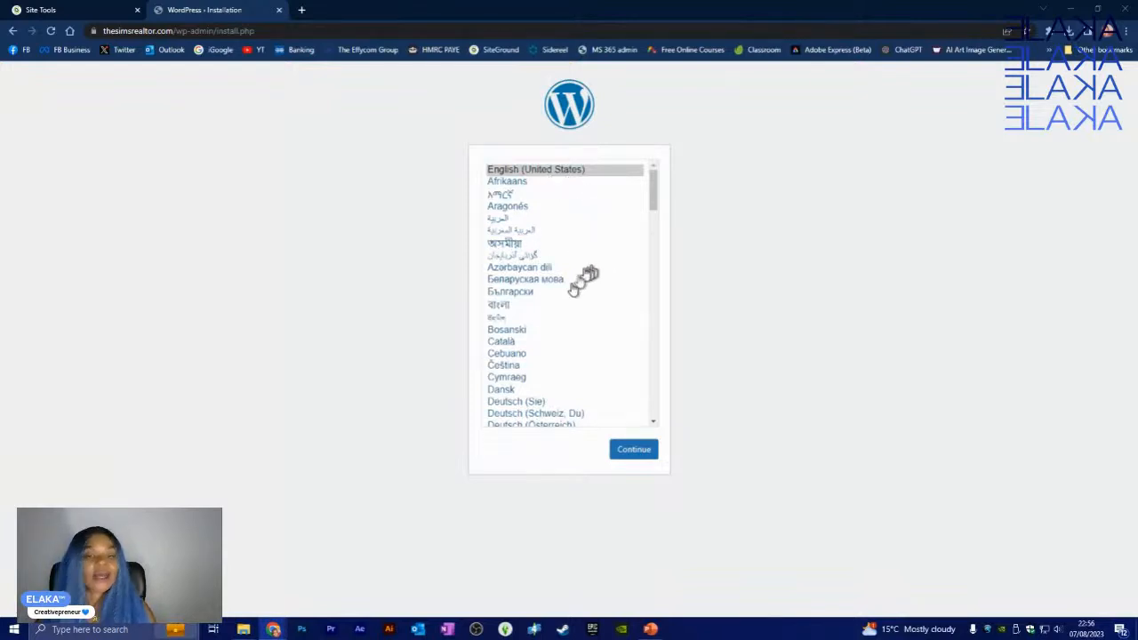
- Choose English (UK) as the installation language and continue to the Information needed form
{"action": "scroll", "coordinate": [585, 298], "scroll_direction": "down", "scroll_amount": 4}
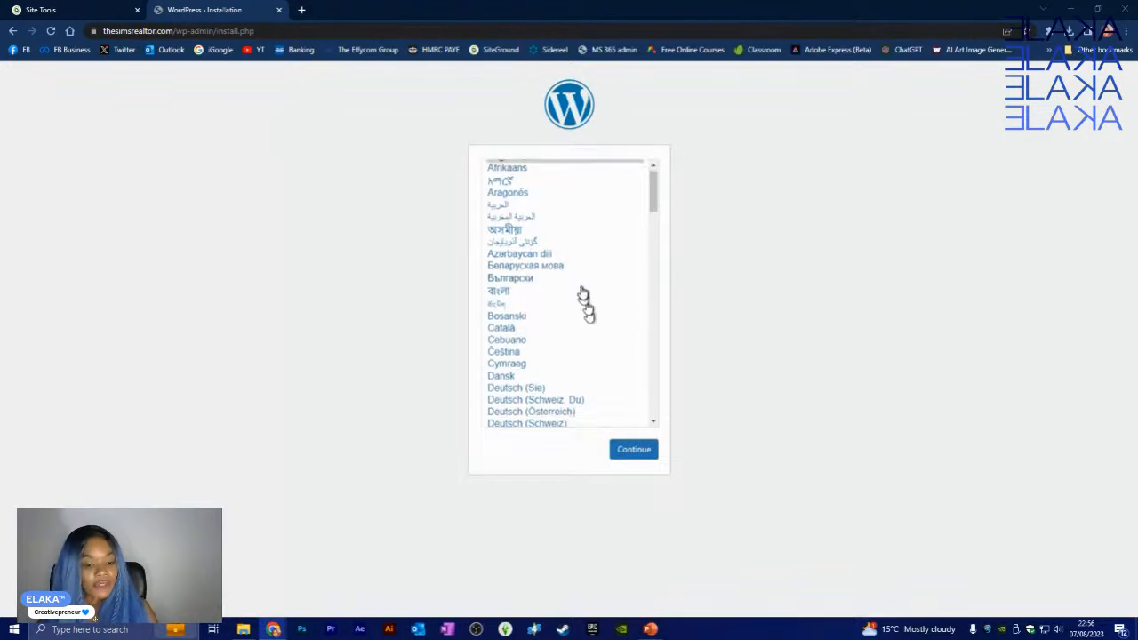
{"action": "scroll", "coordinate": [585, 289], "scroll_direction": "down", "scroll_amount": 2}
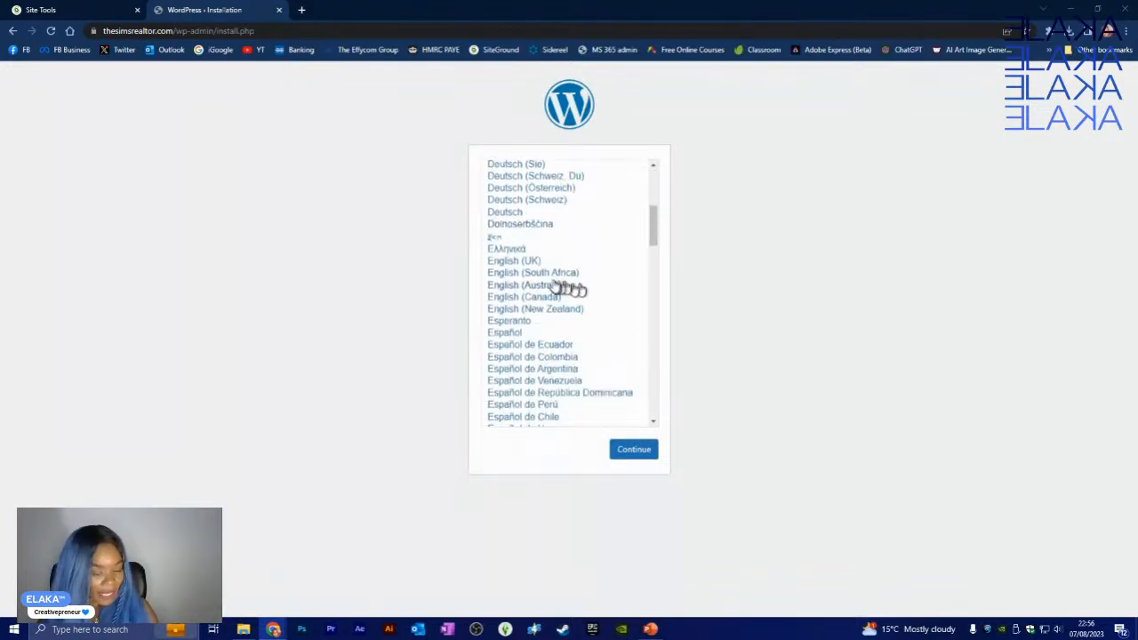
{"action": "left_click", "coordinate": [517, 263]}
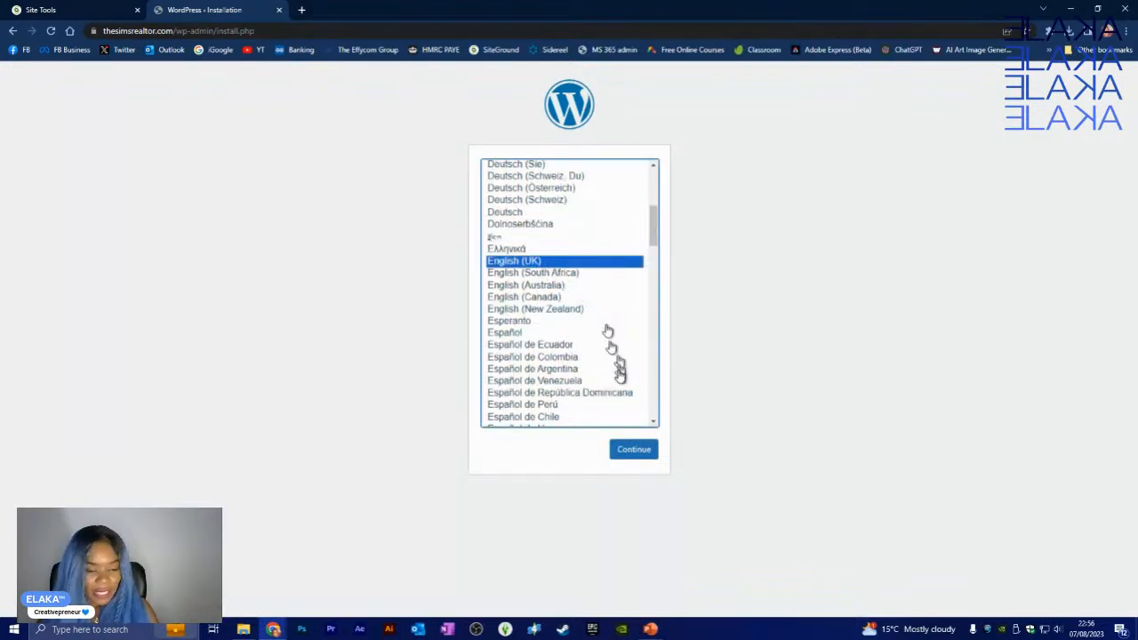
{"action": "scroll", "coordinate": [614, 356], "scroll_direction": "up", "scroll_amount": 3}
{"action": "scroll", "coordinate": [600, 334], "scroll_direction": "up", "scroll_amount": 4}
{"action": "scroll", "coordinate": [589, 315], "scroll_direction": "down", "scroll_amount": 15}
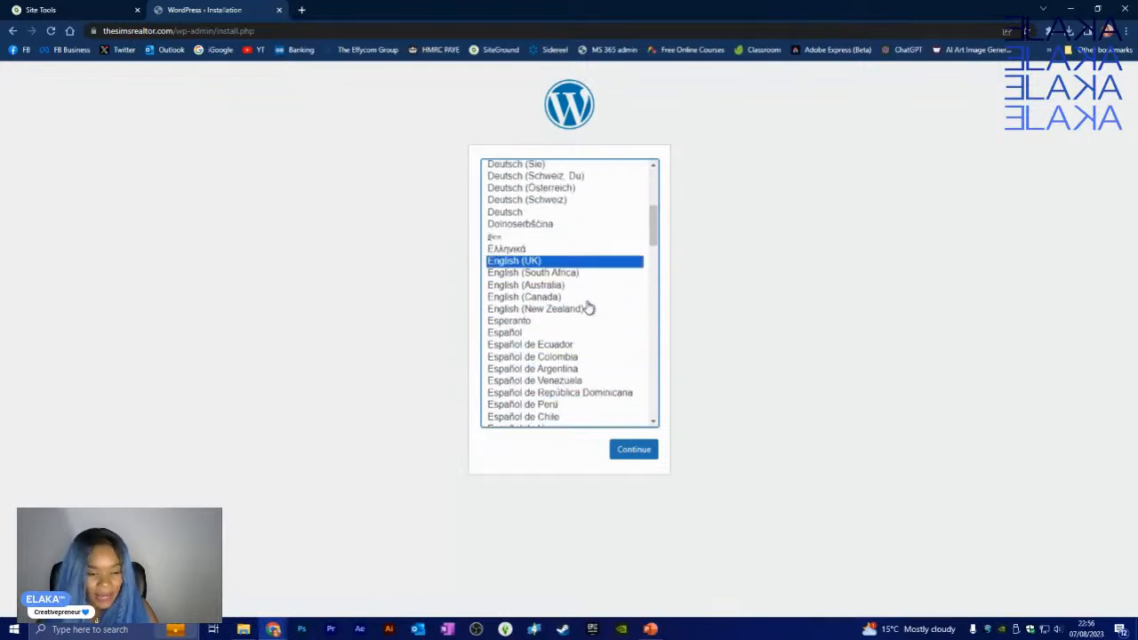
{"action": "scroll", "coordinate": [583, 325], "scroll_direction": "up", "scroll_amount": 7}
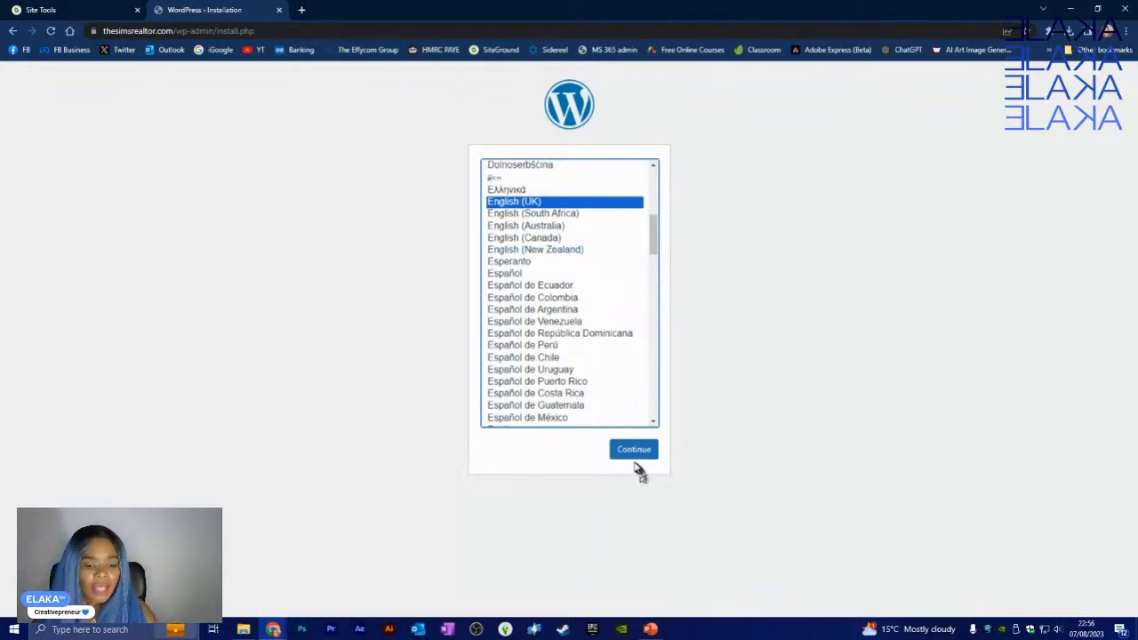
{"action": "left_click", "coordinate": [633, 451]}
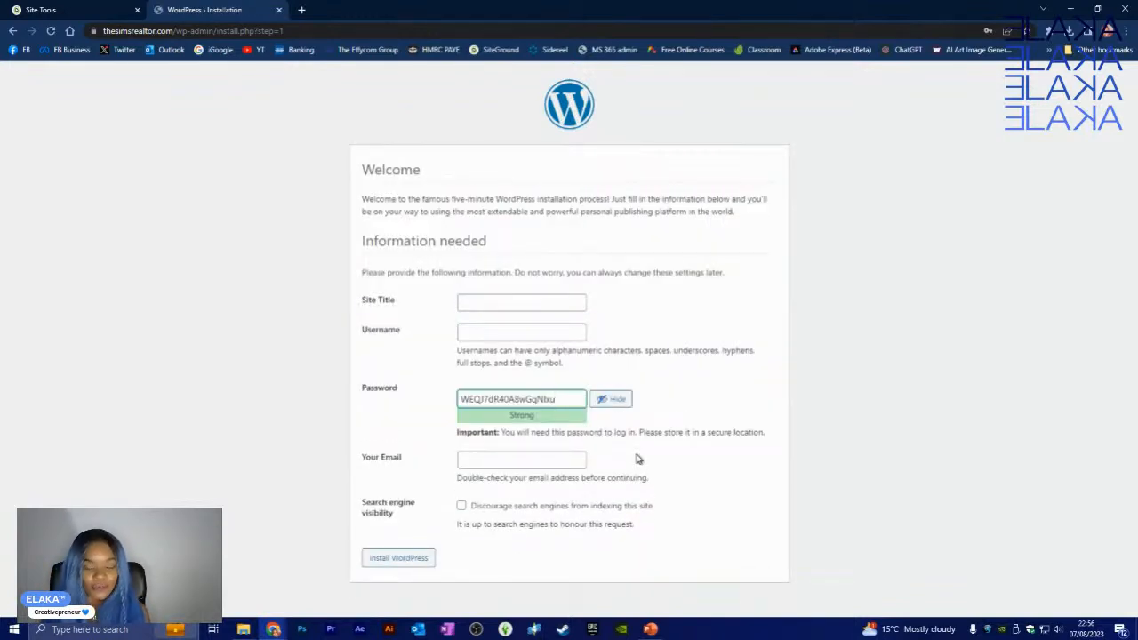
{"action": "left_click", "coordinate": [611, 399]}
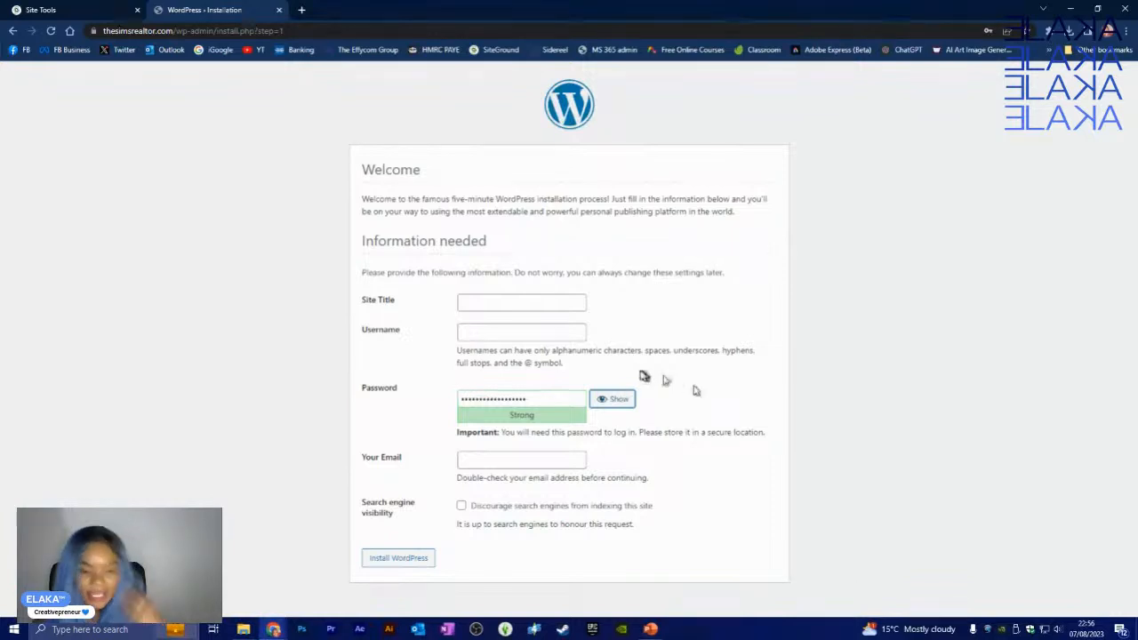
- Enter 'The Sims Realtor' as both the site title and the username
{"action": "left_click", "coordinate": [571, 300]}
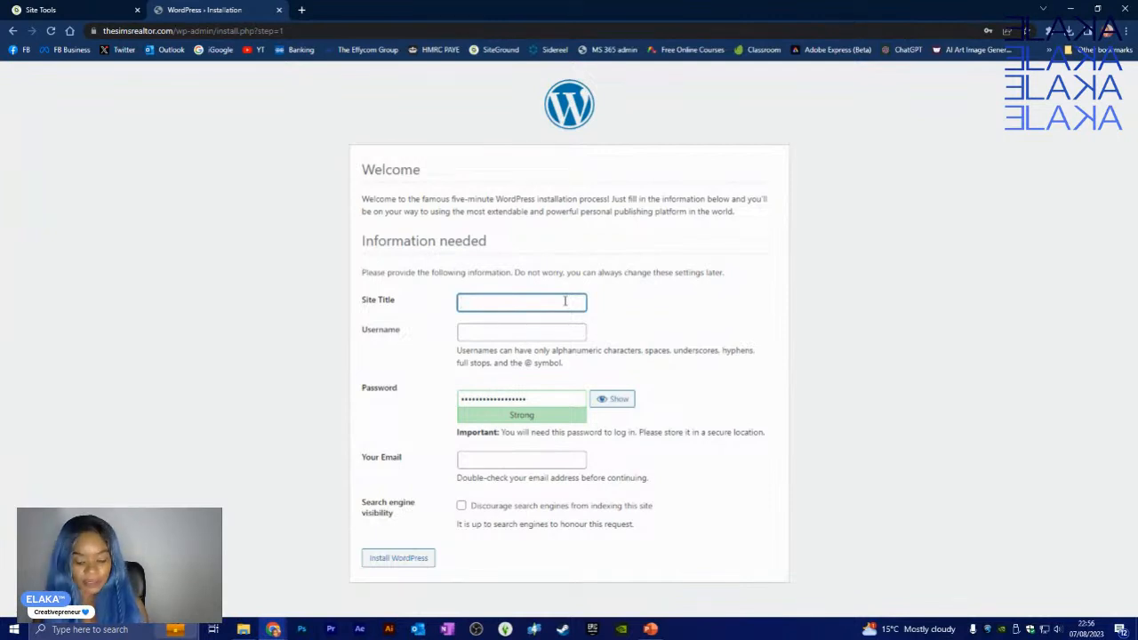
{"action": "type", "text": "the"}
{"action": "key", "text": "BackSpace"}
{"action": "key", "text": "BackSpace"}
{"action": "key", "text": "BackSpace"}
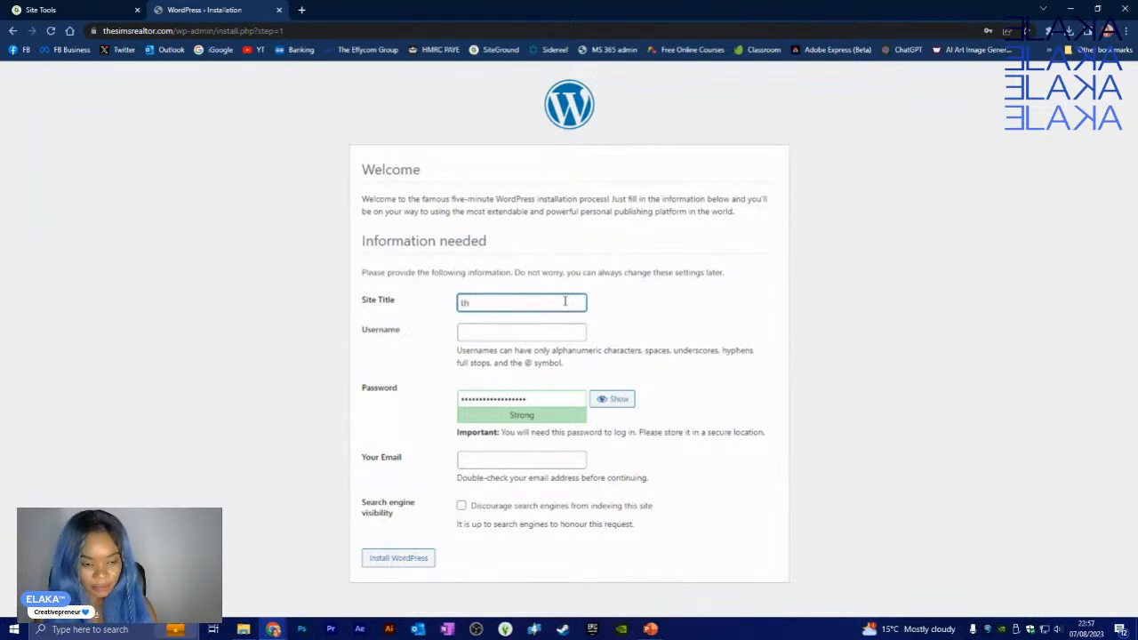
{"action": "type", "text": "The S"}
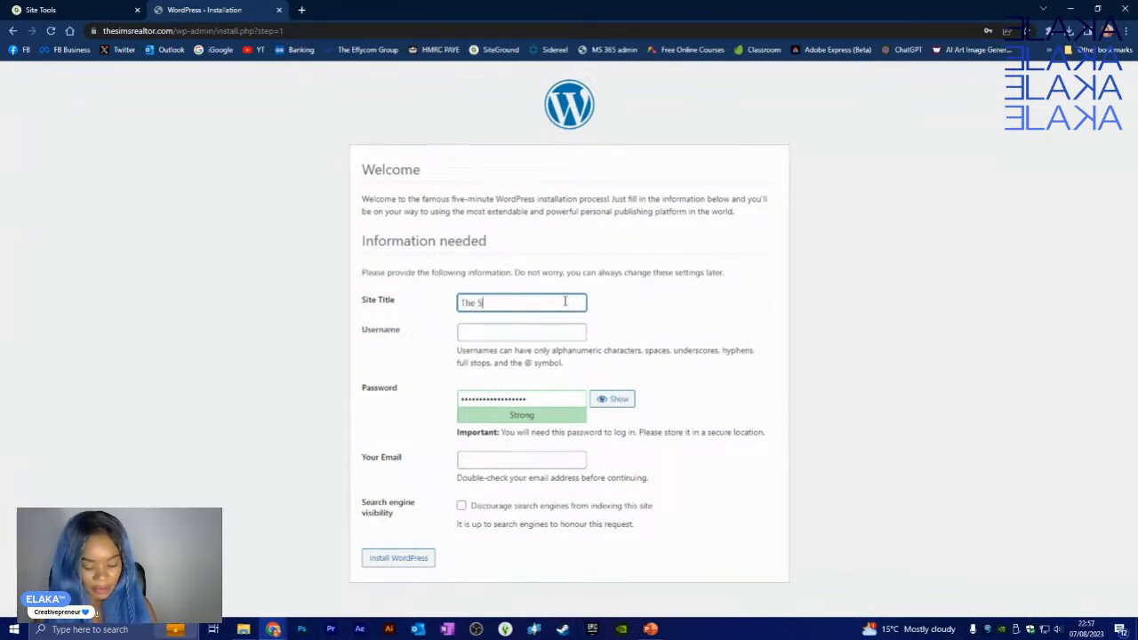
{"action": "type", "text": "ims Realto"}
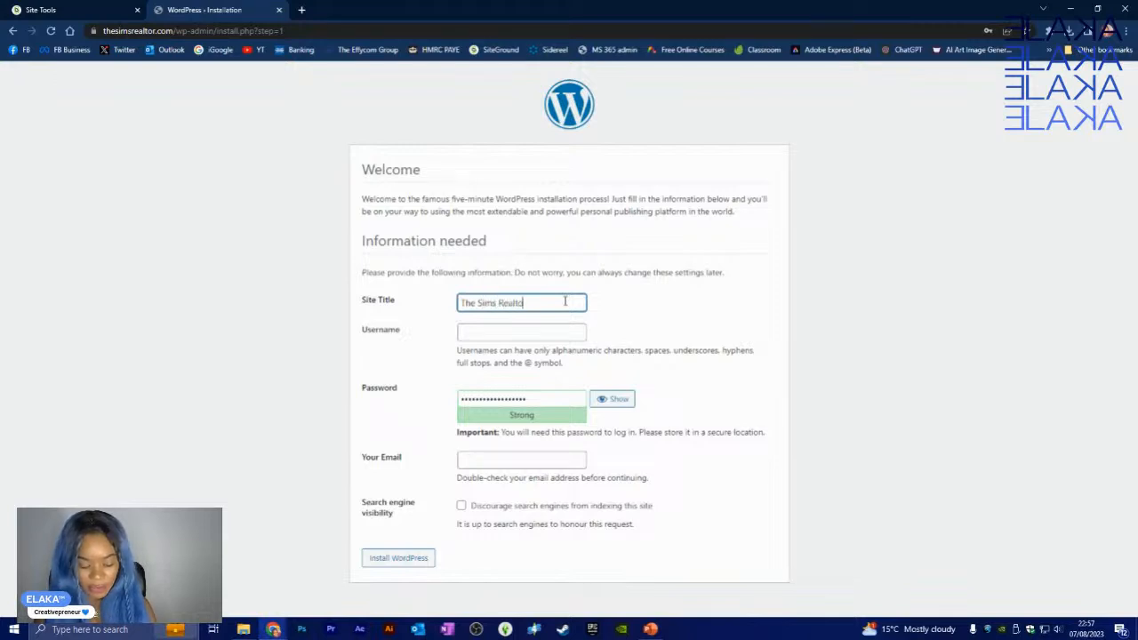
{"action": "type", "text": "r"}
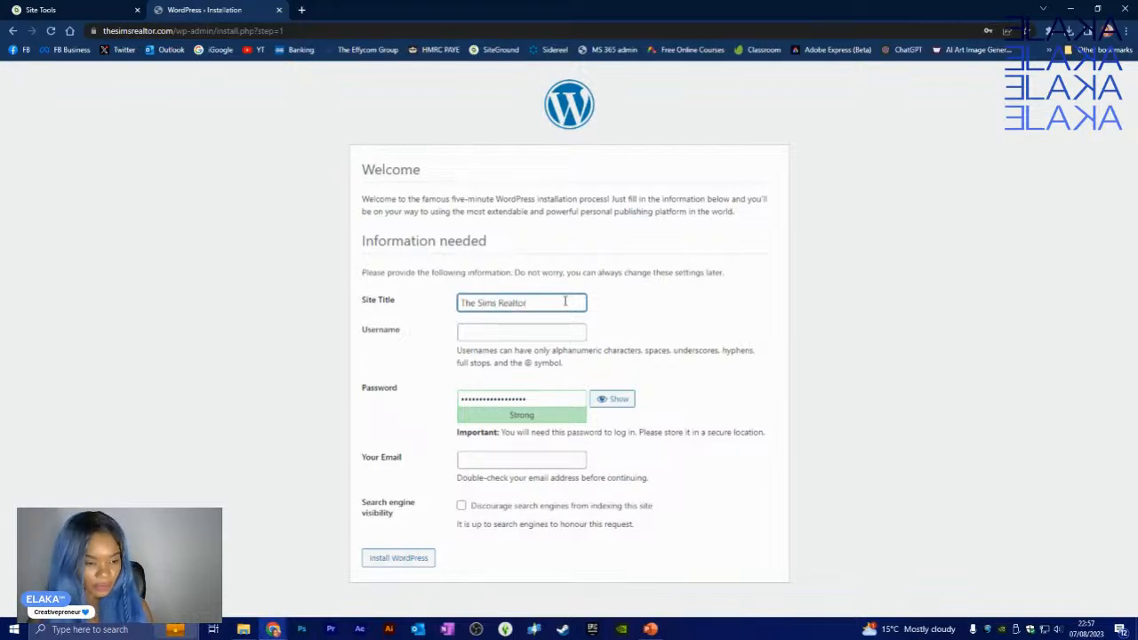
{"action": "left_click", "coordinate": [553, 331]}
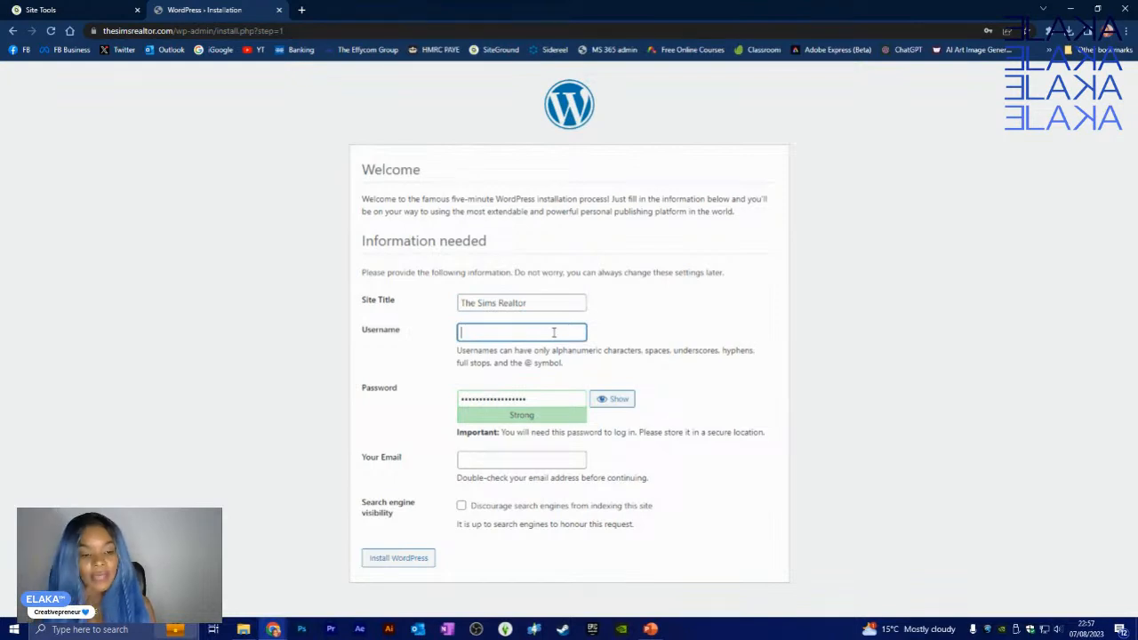
{"action": "type", "text": "The"}
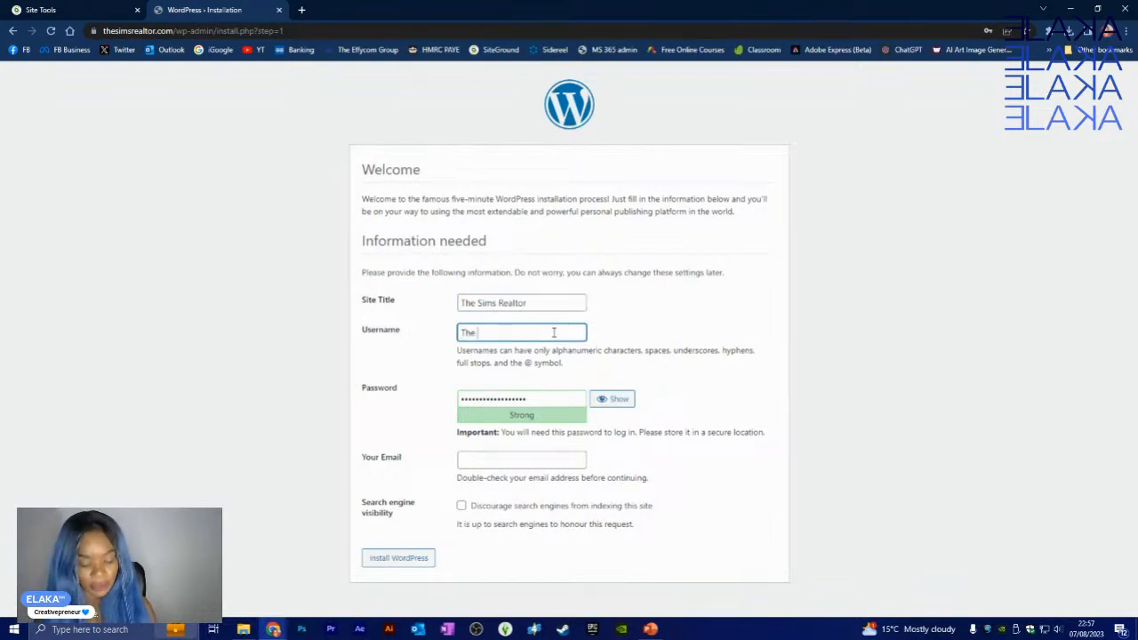
{"action": "type", "text": " Sims Real"}
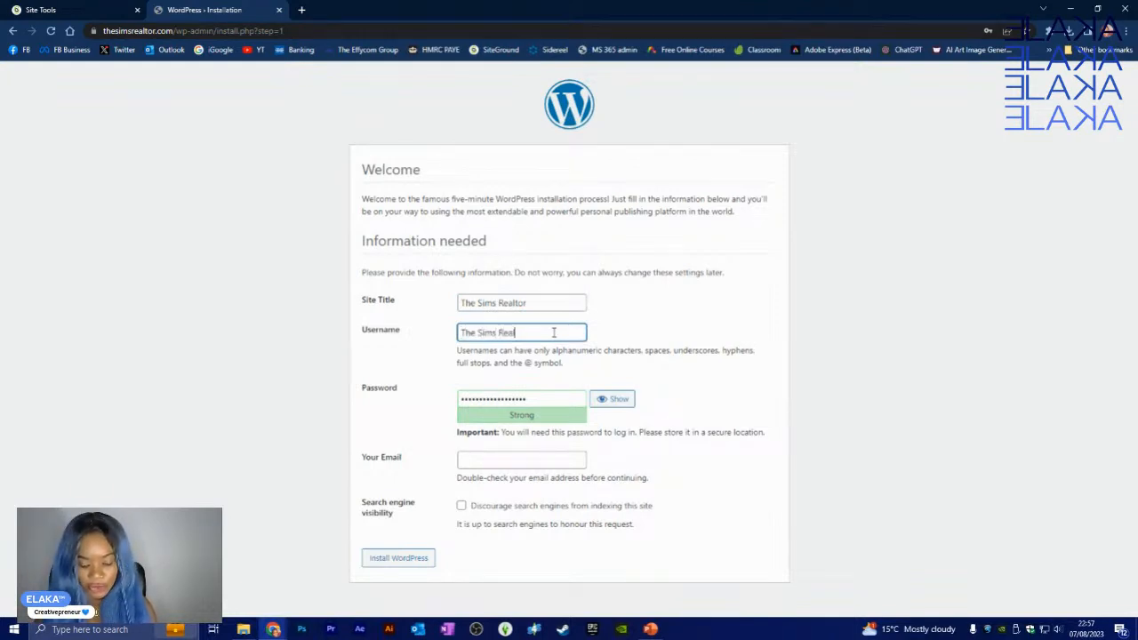
{"action": "type", "text": "tor"}
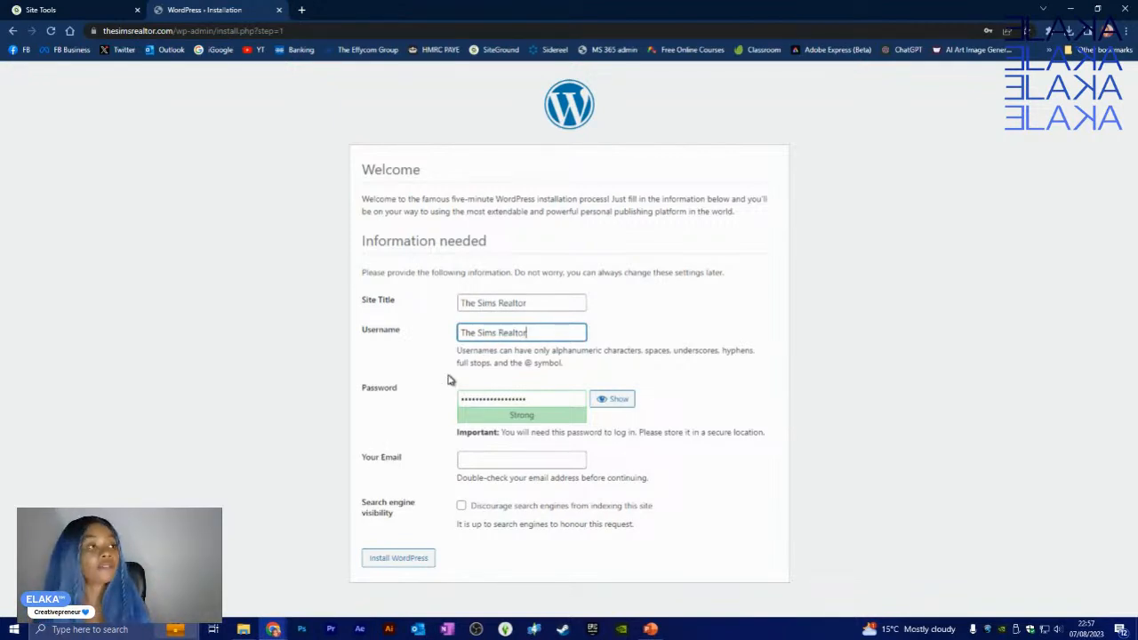
- Replace the generated password with a custom one, then switch to Site Tools with email still blank
{"action": "left_click", "coordinate": [532, 399]}
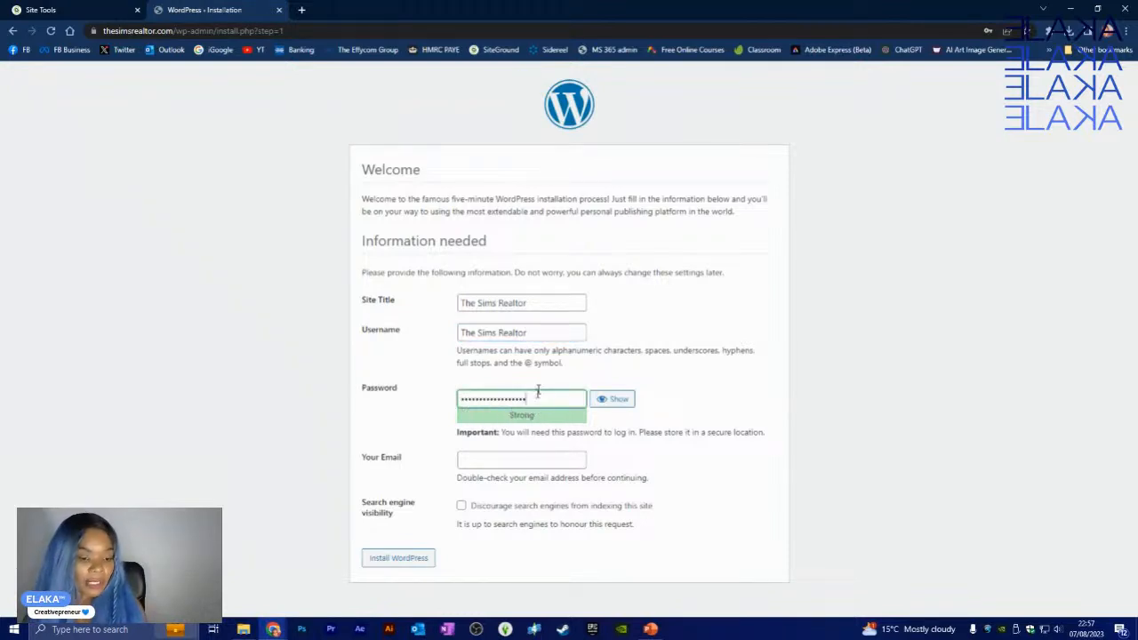
{"action": "key", "text": "BackSpace"}
{"action": "key", "text": "BackSpace"}
{"action": "key", "text": "BackSpace"}
{"action": "key", "text": "BackSpace"}
{"action": "key", "text": "BackSpace"}
{"action": "key", "text": "BackSpace"}
{"action": "key", "text": "BackSpace"}
{"action": "key", "text": "BackSpace"}
{"action": "key", "text": "BackSpace"}
{"action": "key", "text": "BackSpace"}
{"action": "key", "text": "BackSpace"}
{"action": "key", "text": "BackSpace"}
{"action": "key", "text": "BackSpace"}
{"action": "key", "text": "BackSpace"}
{"action": "key", "text": "BackSpace"}
{"action": "key", "text": "BackSpace"}
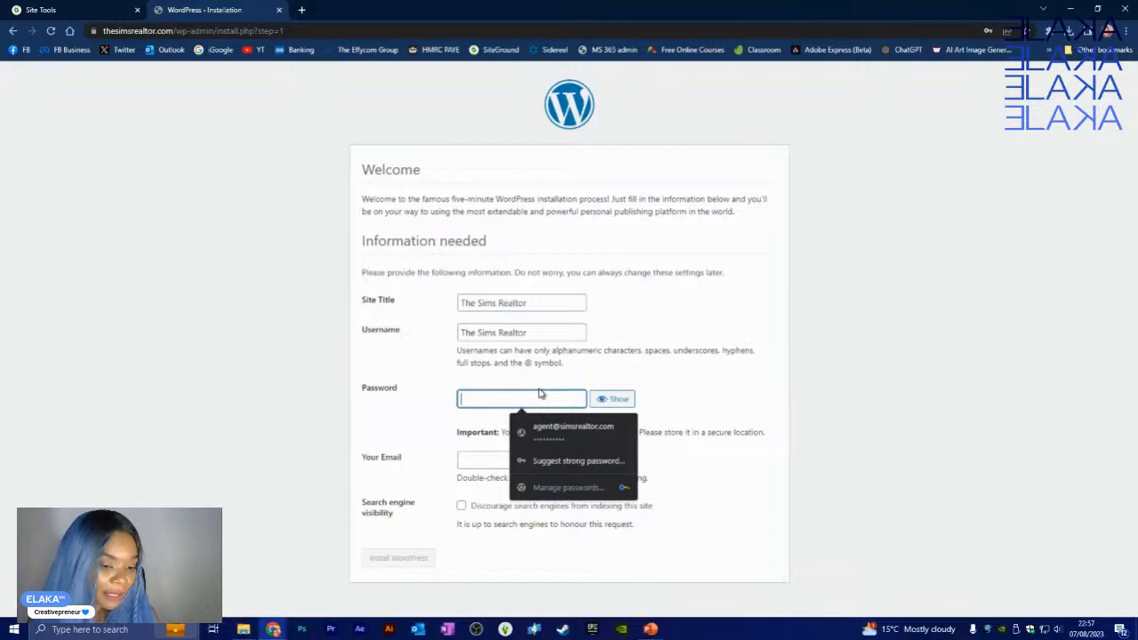
{"action": "left_click", "coordinate": [722, 389]}
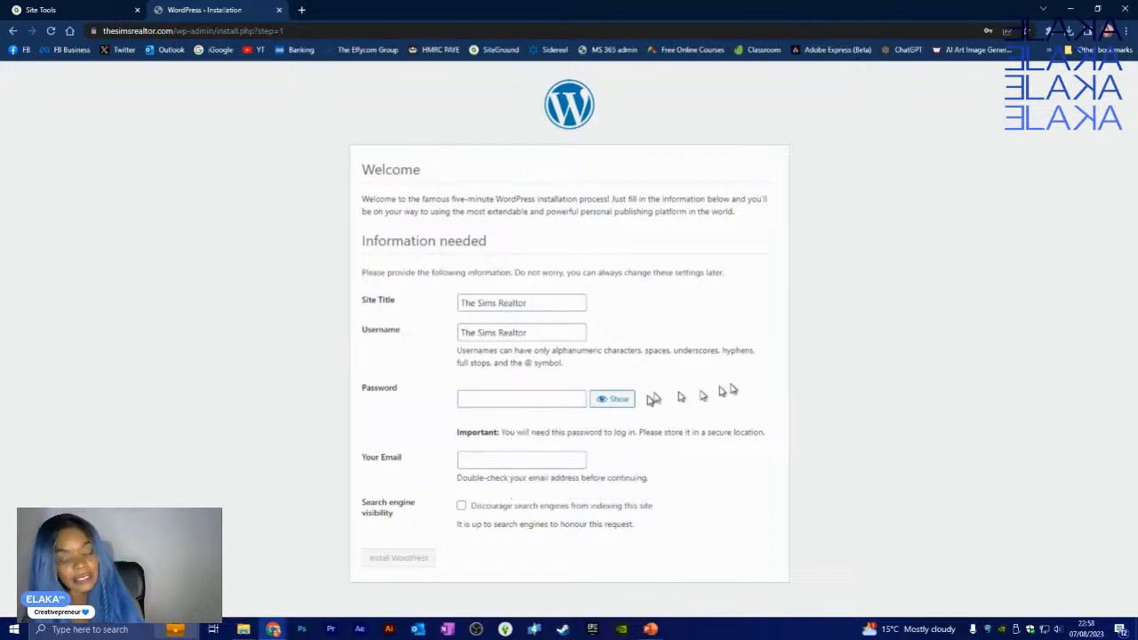
{"action": "left_click", "coordinate": [570, 401]}
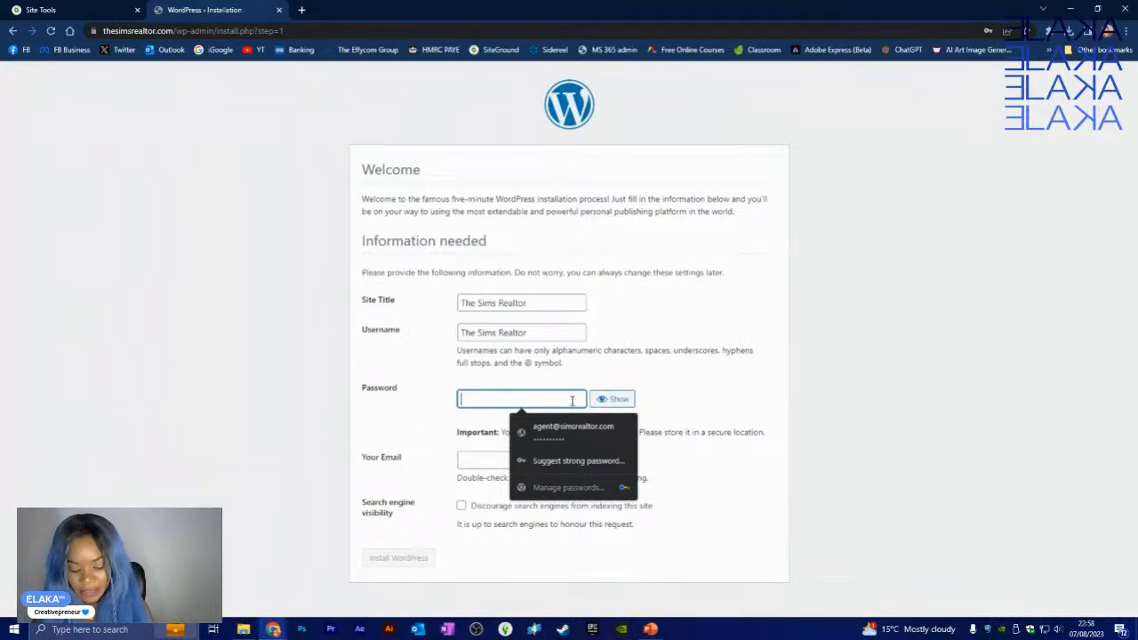
{"action": "type", "text": "•••••"}
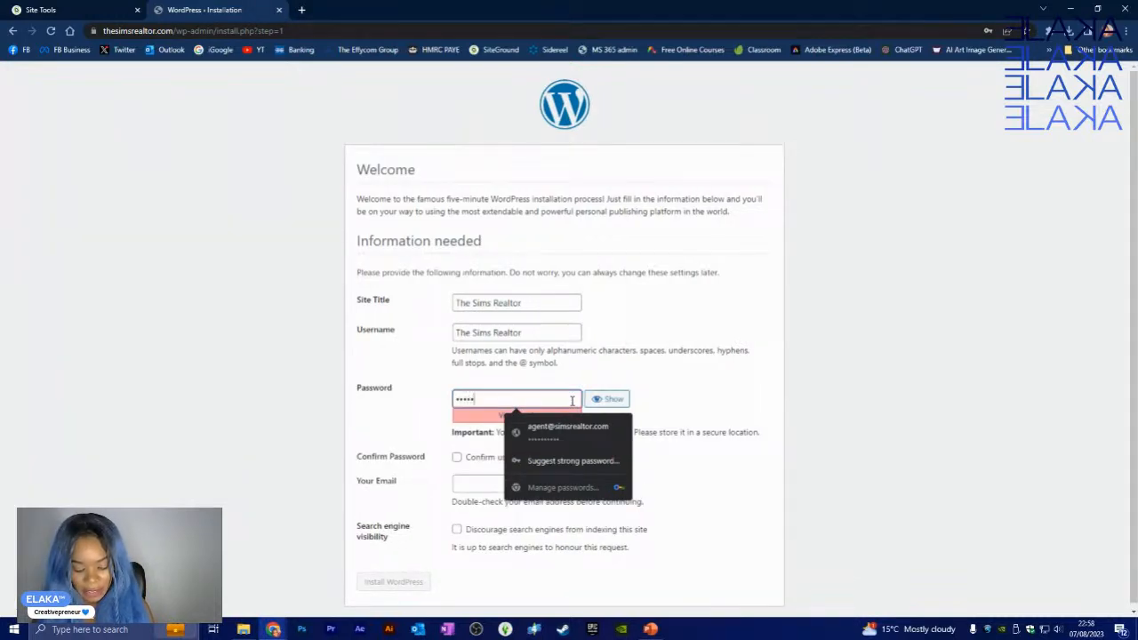
{"action": "type", "text": "••••••"}
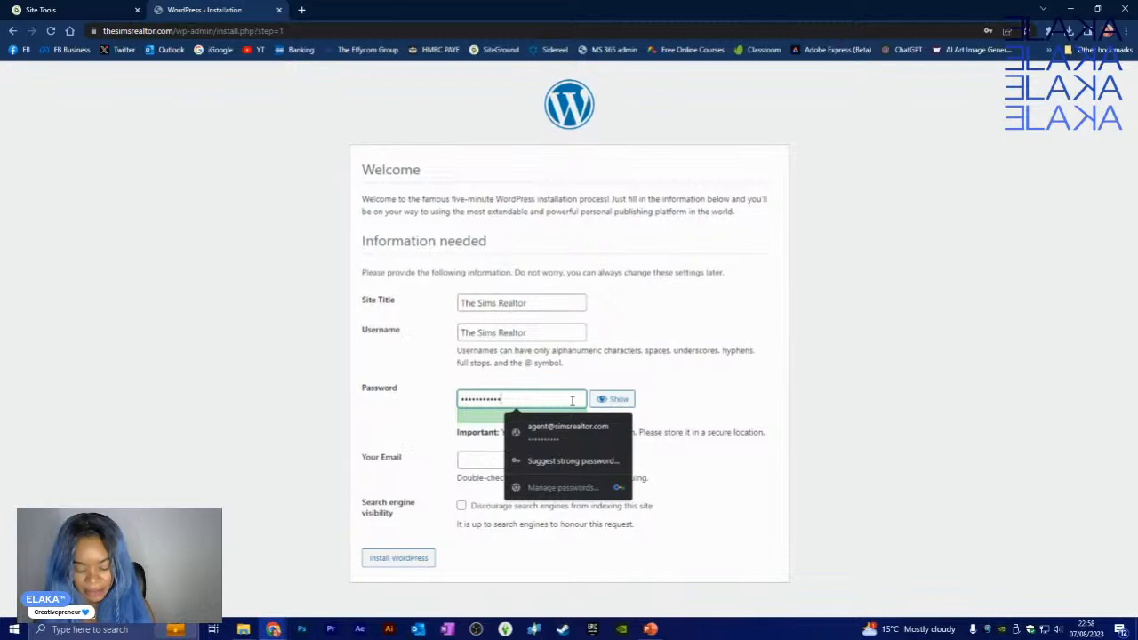
{"action": "key", "text": "ctrl+a"}
{"action": "key", "text": "BackSpace"}
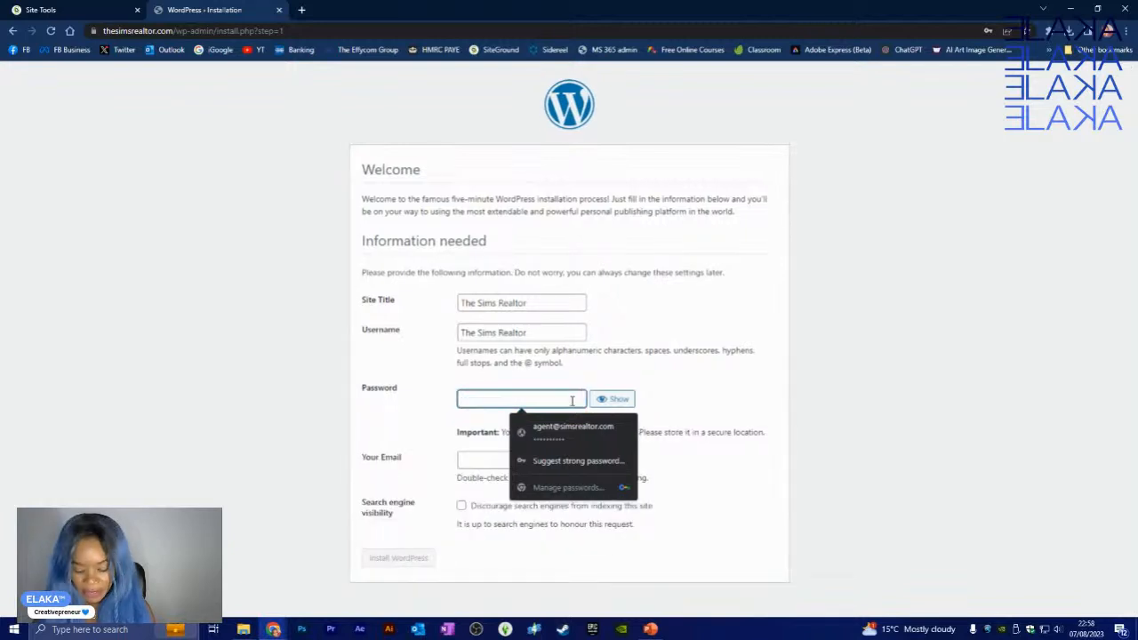
{"action": "type", "text": "•••"}
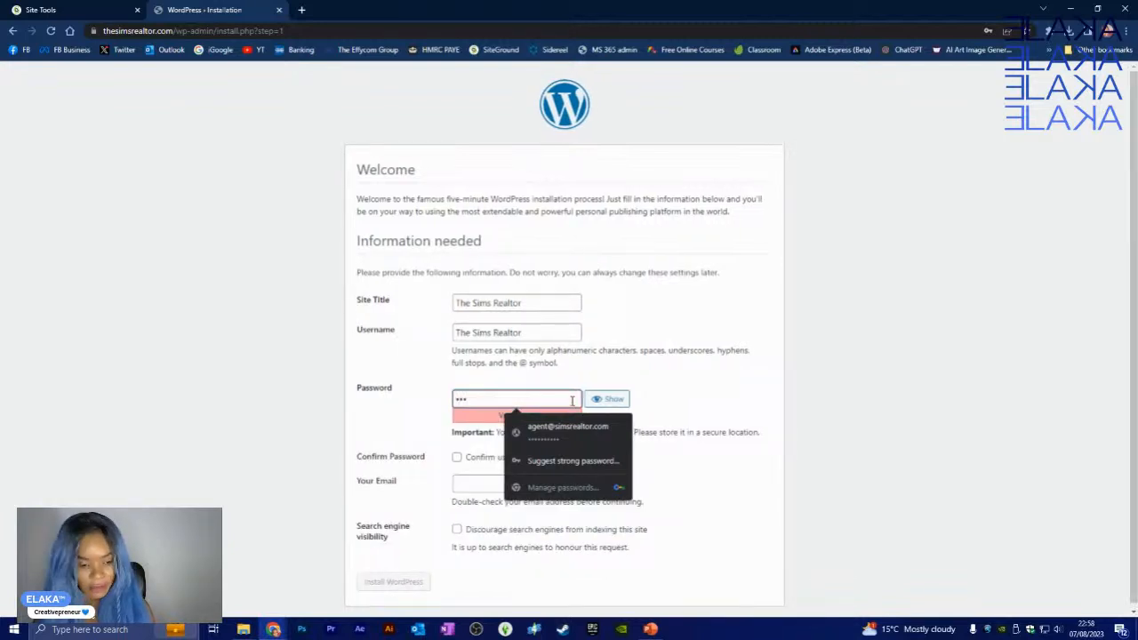
{"action": "key", "text": "BackSpace"}
{"action": "key", "text": "BackSpace"}
{"action": "key", "text": "BackSpace"}
{"action": "type", "text": "•••"}
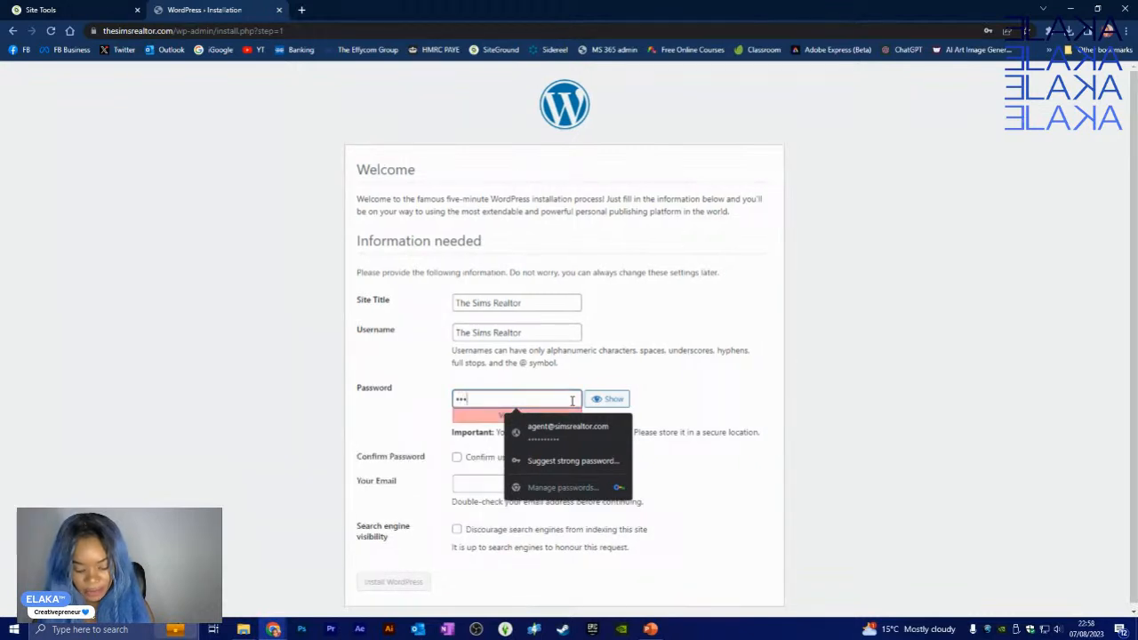
{"action": "type", "text": "•••••••"}
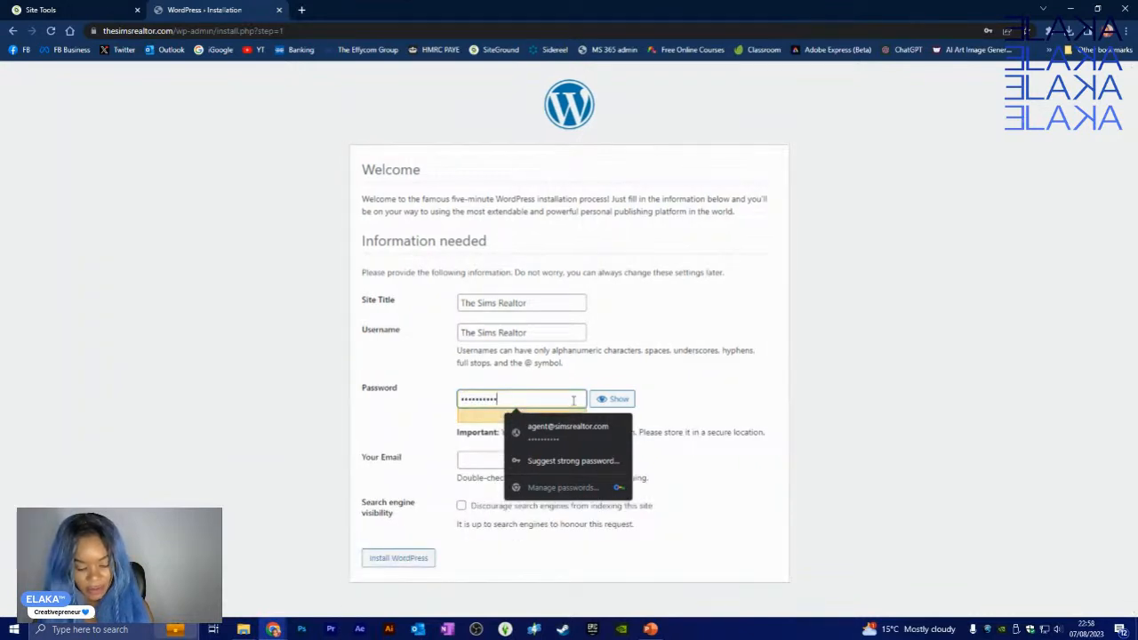
{"action": "type", "text": "•••••"}
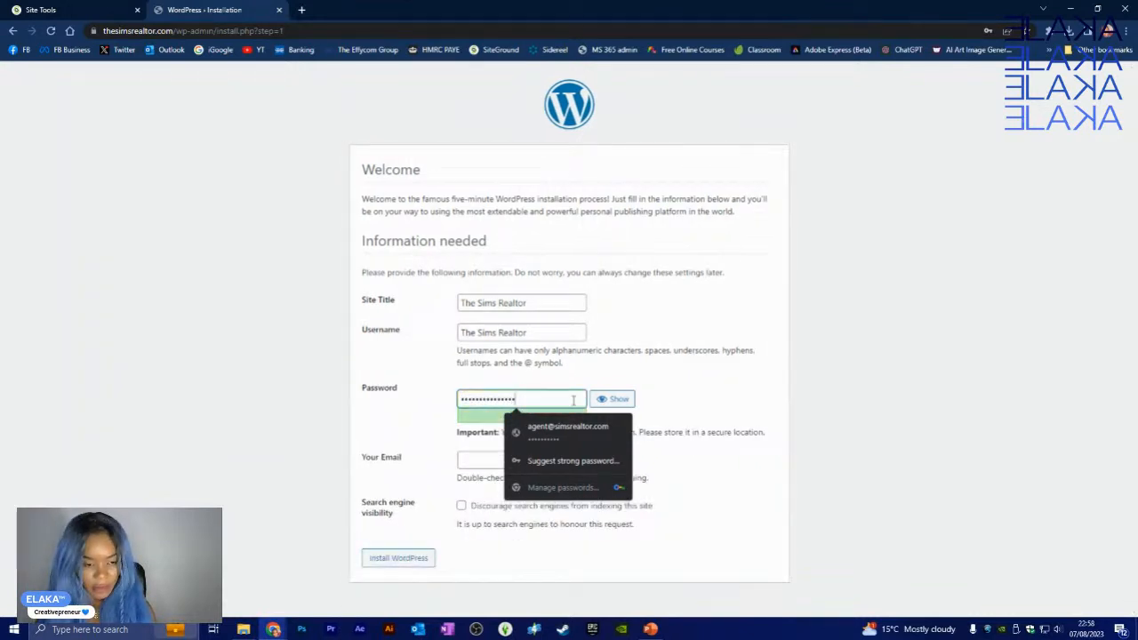
{"action": "left_click", "coordinate": [718, 386]}
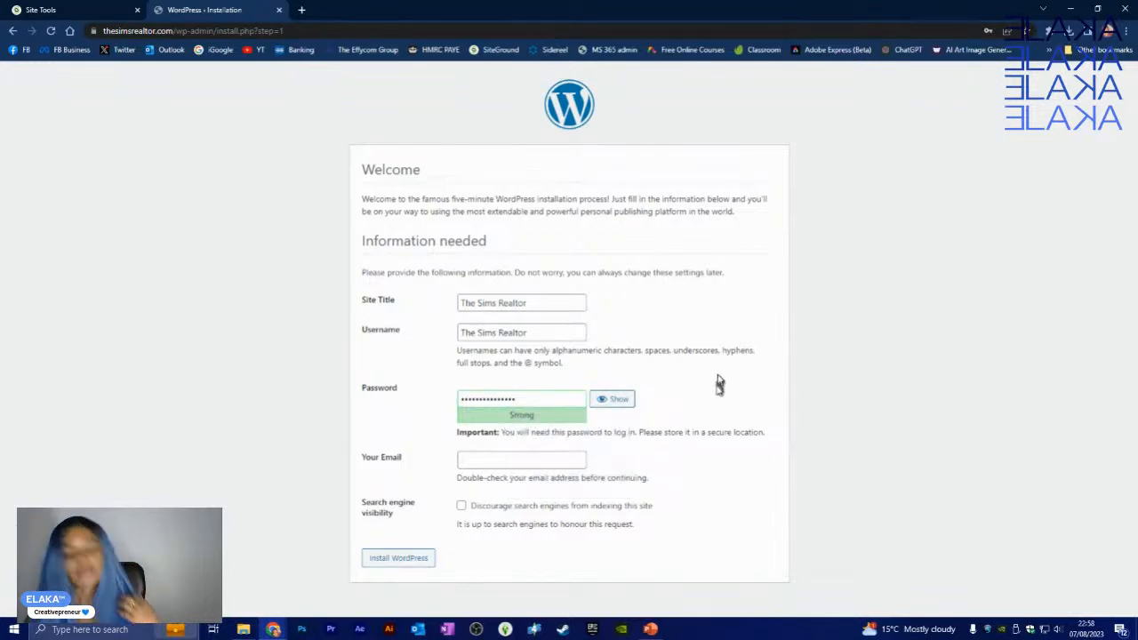
{"action": "left_click", "coordinate": [479, 461]}
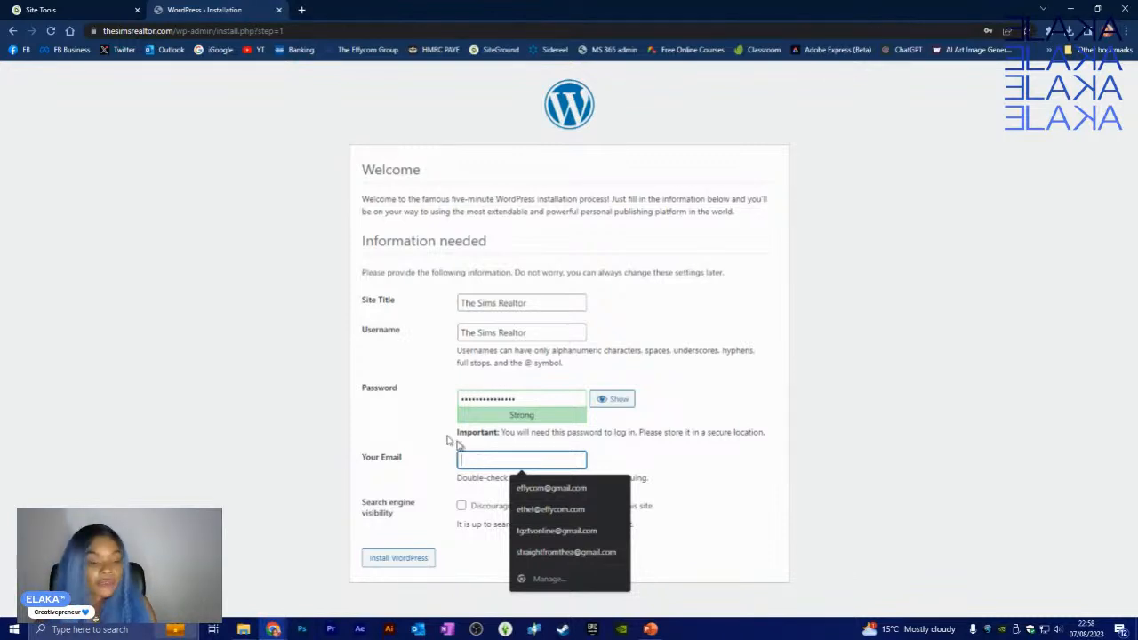
{"action": "left_click", "coordinate": [88, 8]}
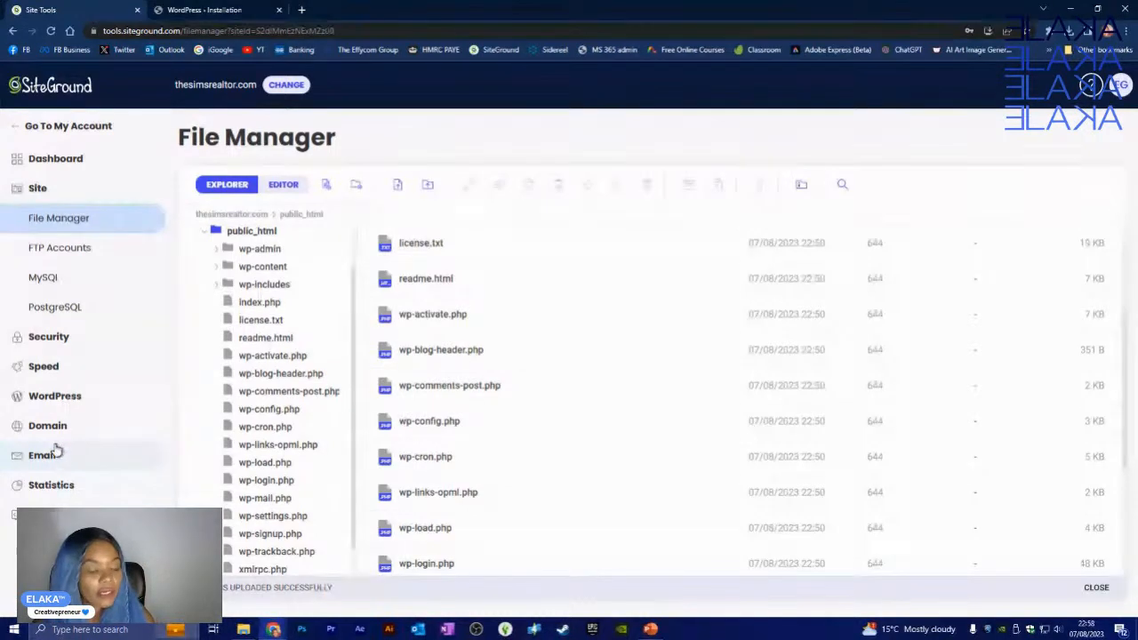
- Open the Email > Accounts page in SiteGround Site Tools
{"action": "left_click", "coordinate": [61, 455]}
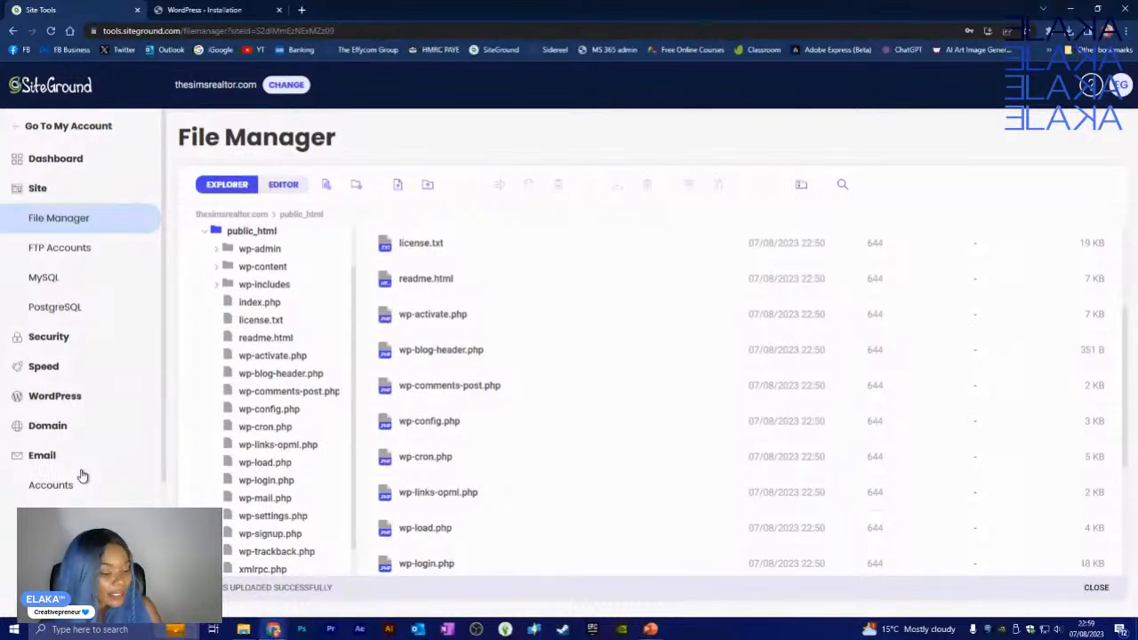
{"action": "scroll", "coordinate": [82, 477], "scroll_direction": "down", "scroll_amount": 2}
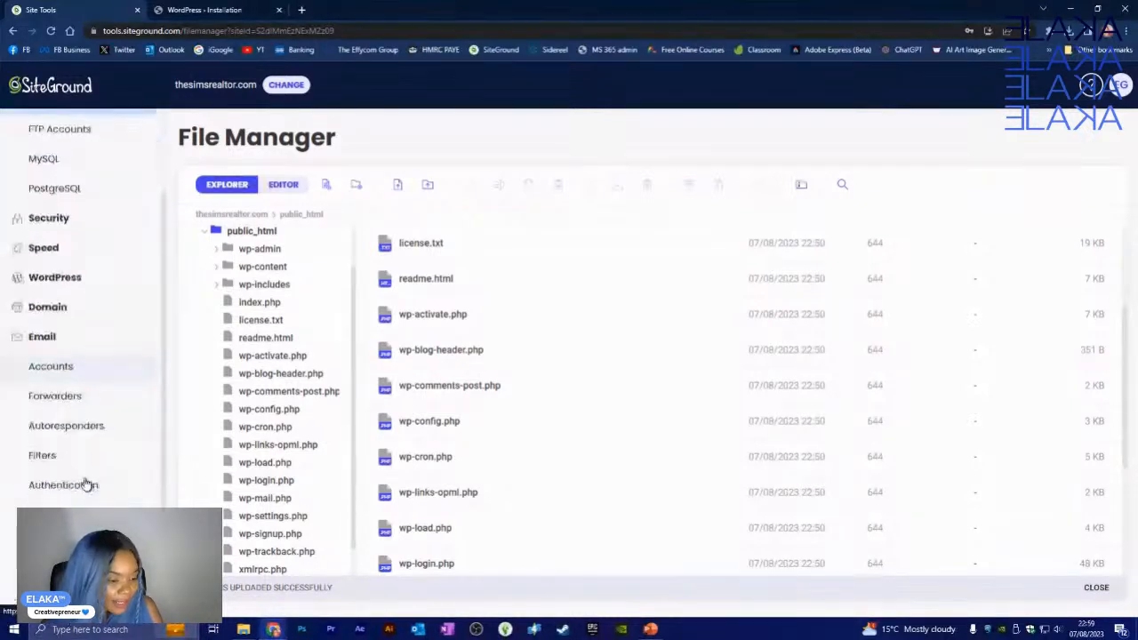
{"action": "left_click", "coordinate": [66, 366]}
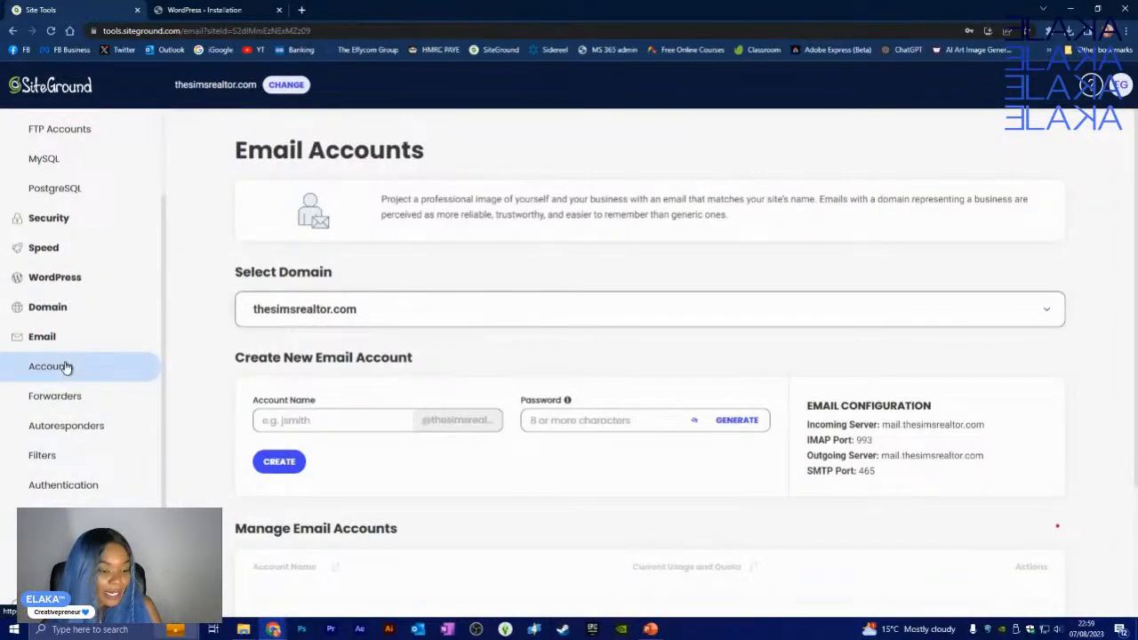
{"action": "scroll", "coordinate": [645, 476], "scroll_direction": "down", "scroll_amount": 1}
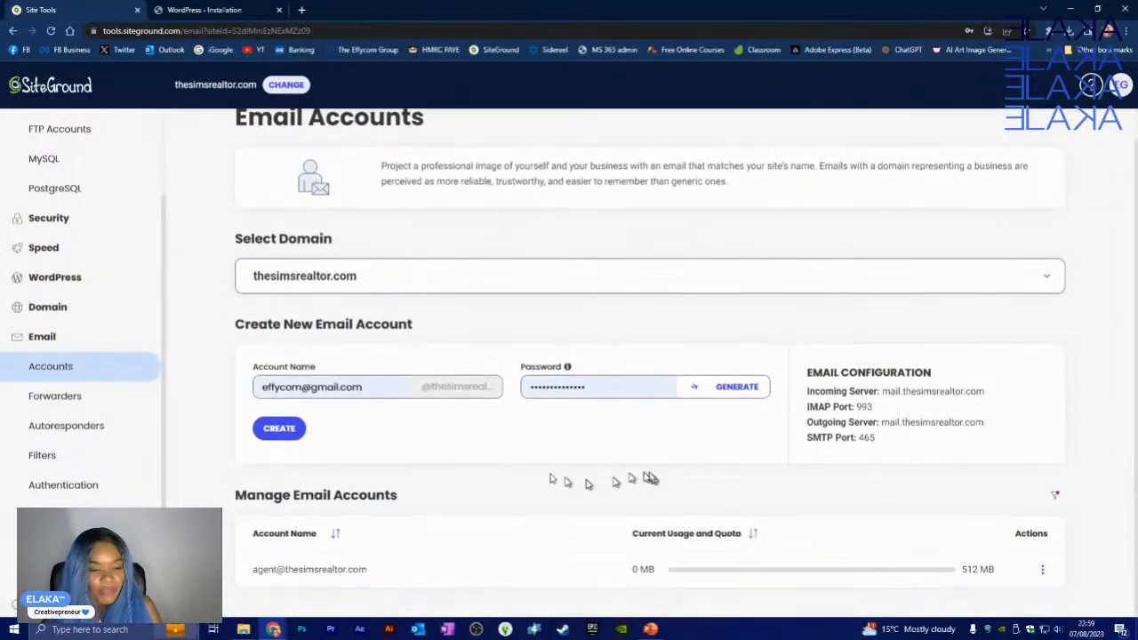
- Create a mailbox with account name 'admin' and a new password, then return to the installer
{"action": "left_click", "coordinate": [378, 387]}
{"action": "key", "text": "BackSpace"}
{"action": "key", "text": "BackSpace"}
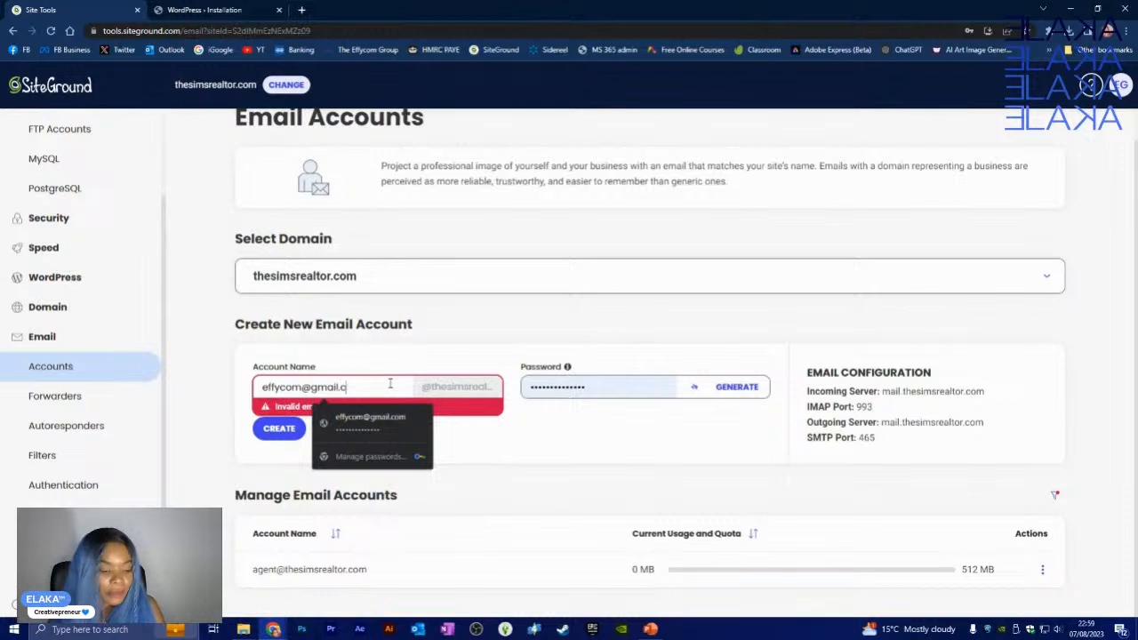
{"action": "key", "text": "BackSpace"}
{"action": "key", "text": "BackSpace"}
{"action": "key", "text": "BackSpace"}
{"action": "key", "text": "BackSpace"}
{"action": "key", "text": "BackSpace"}
{"action": "key", "text": "BackSpace"}
{"action": "key", "text": "BackSpace"}
{"action": "key", "text": "BackSpace"}
{"action": "key", "text": "BackSpace"}
{"action": "key", "text": "BackSpace"}
{"action": "key", "text": "BackSpace"}
{"action": "key", "text": "BackSpace"}
{"action": "key", "text": "BackSpace"}
{"action": "key", "text": "BackSpace"}
{"action": "key", "text": "BackSpace"}
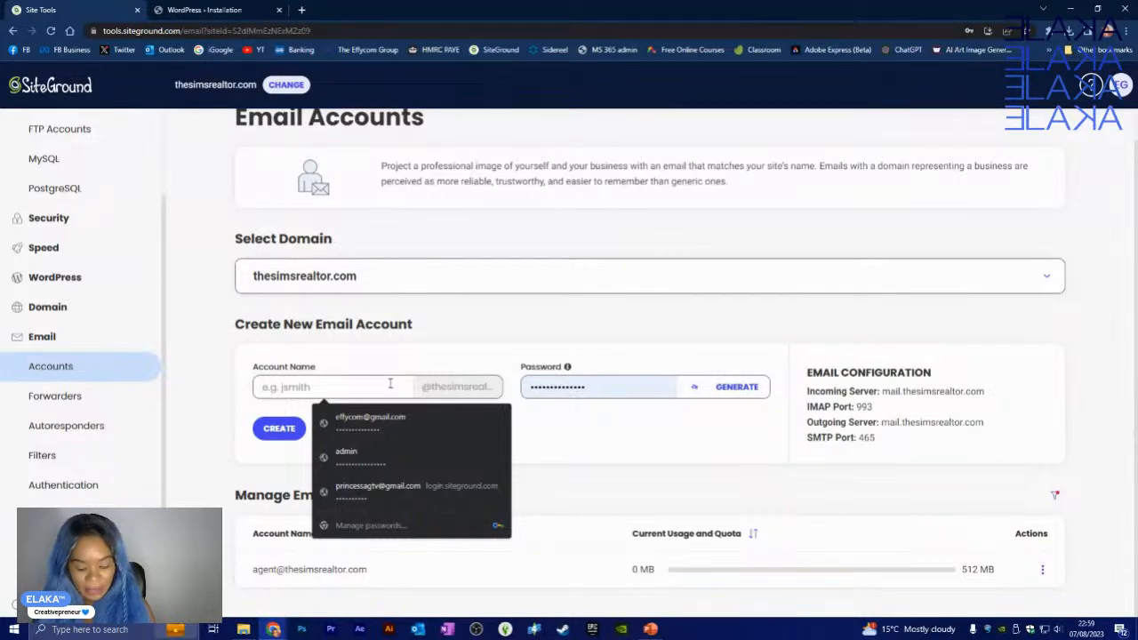
{"action": "type", "text": "admin"}
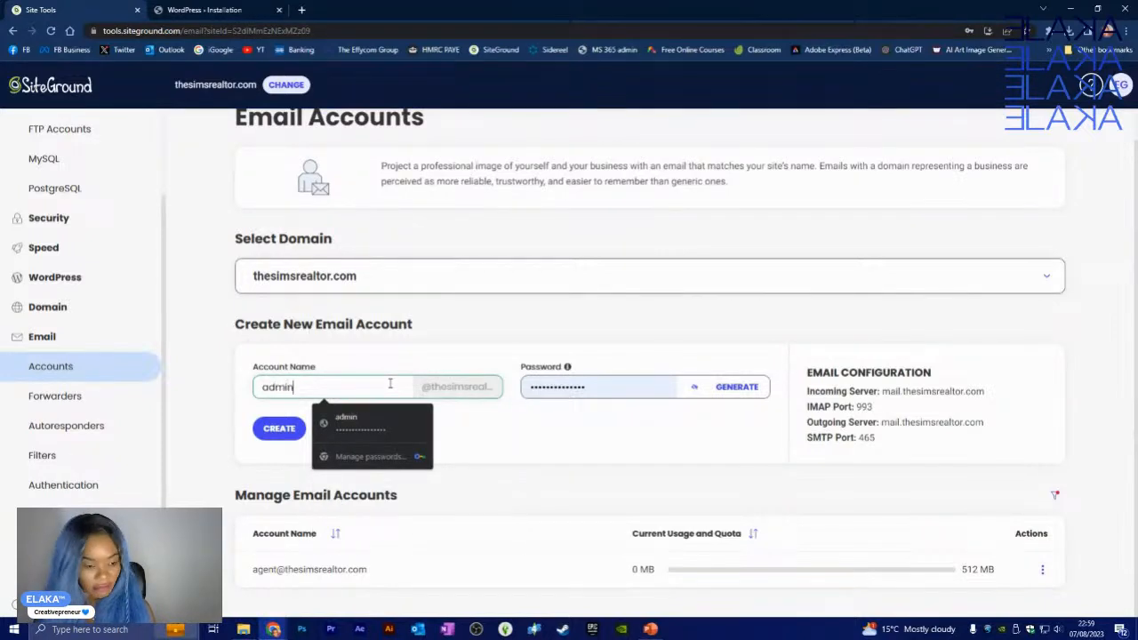
{"action": "left_click", "coordinate": [598, 389]}
{"action": "key", "text": "ctrl+a"}
{"action": "key", "text": "BackSpace"}
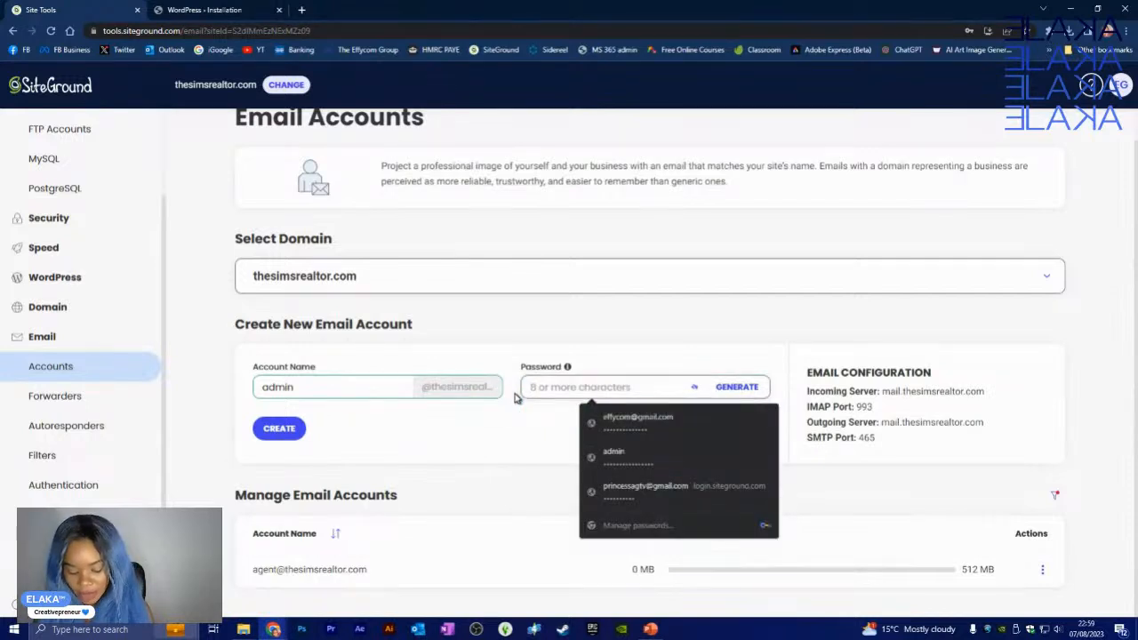
{"action": "type", "text": "••••••••"}
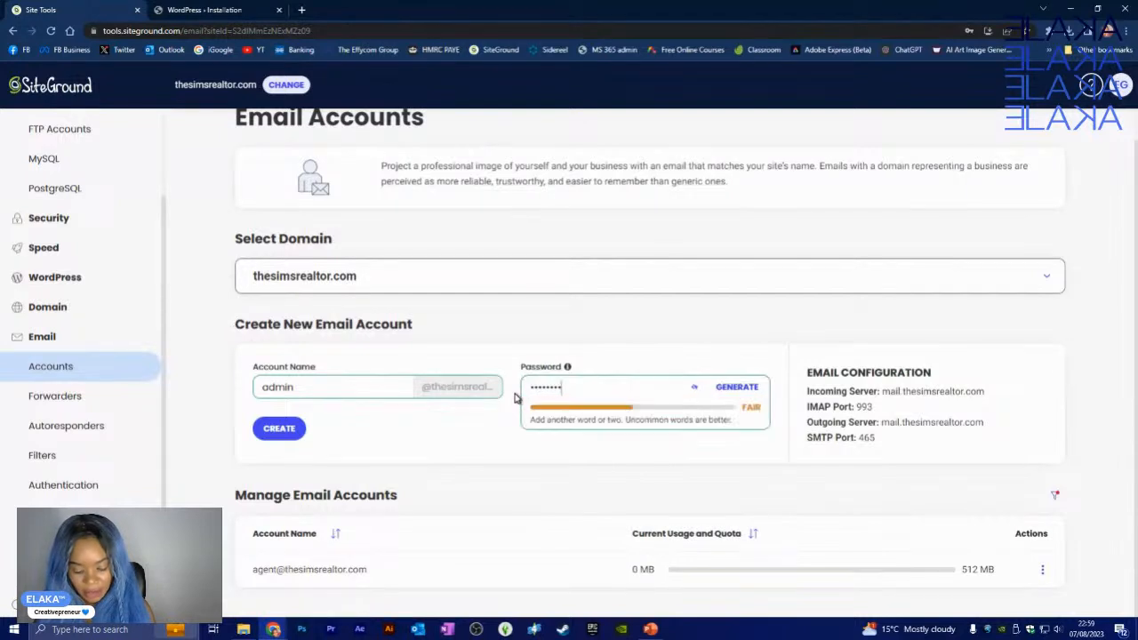
{"action": "type", "text": "••••••"}
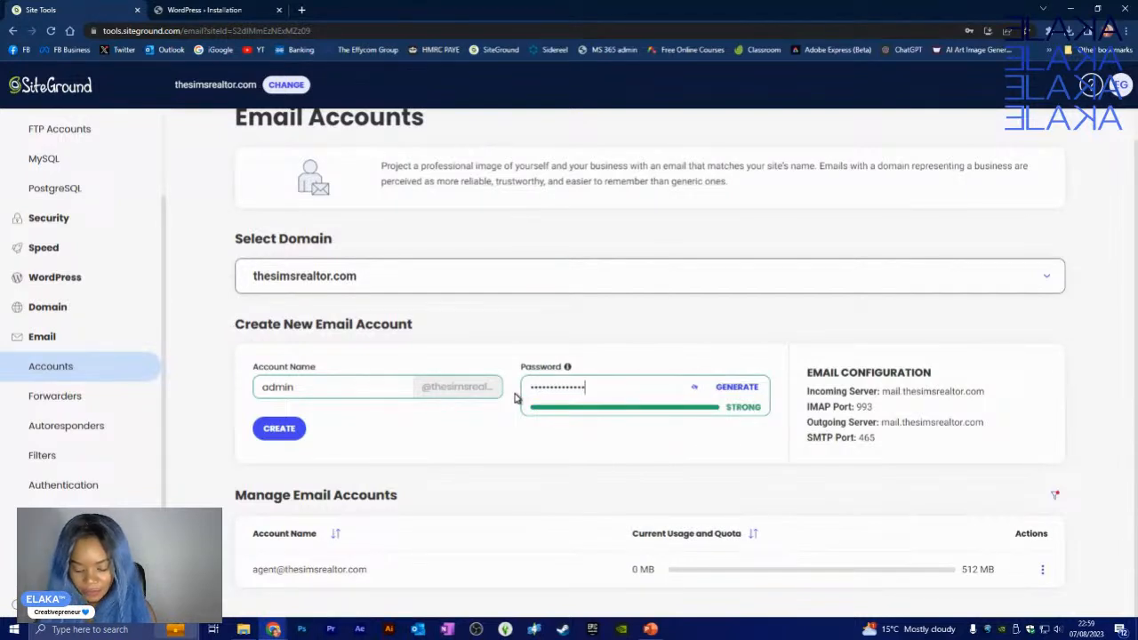
{"action": "type", "text": "•"}
{"action": "left_click", "coordinate": [514, 452]}
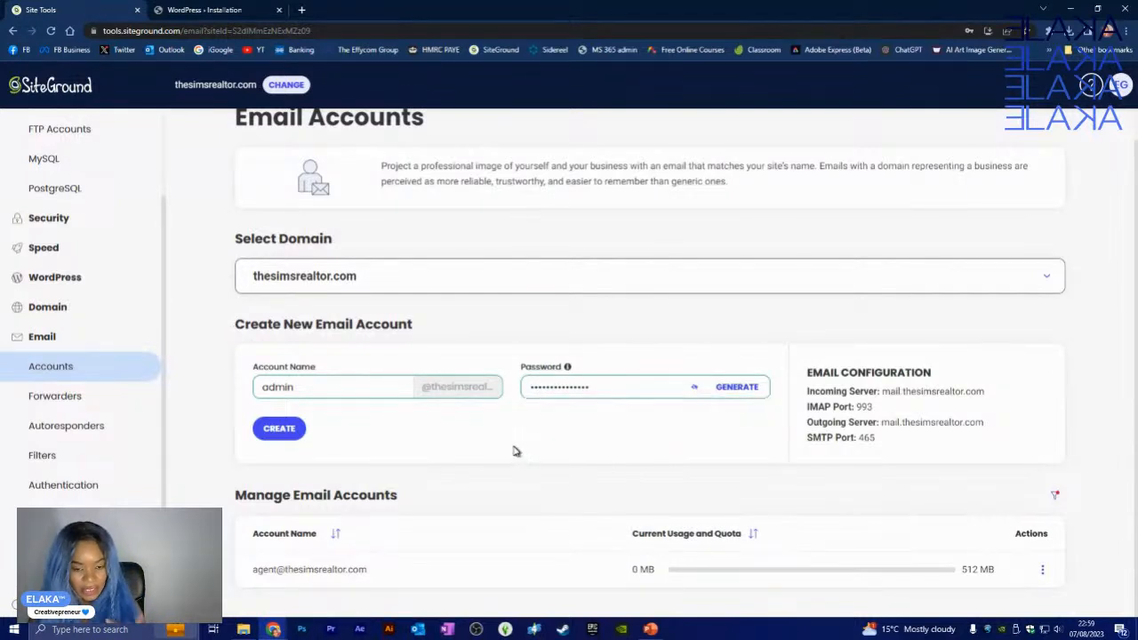
{"action": "left_click", "coordinate": [279, 429]}
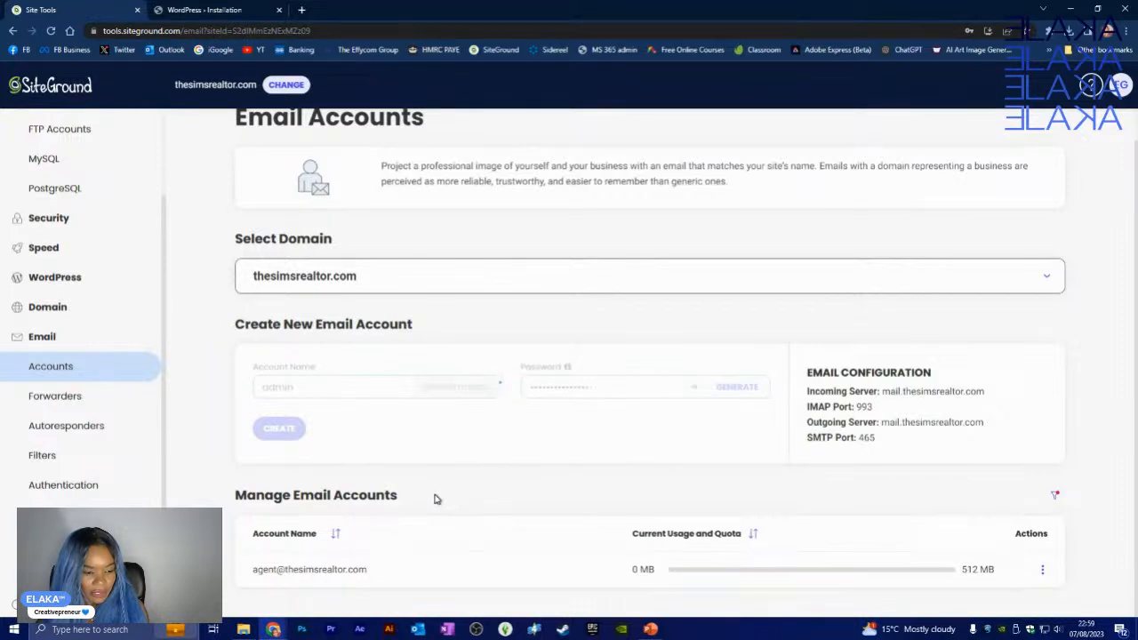
{"action": "scroll", "coordinate": [437, 499], "scroll_direction": "down", "scroll_amount": 1}
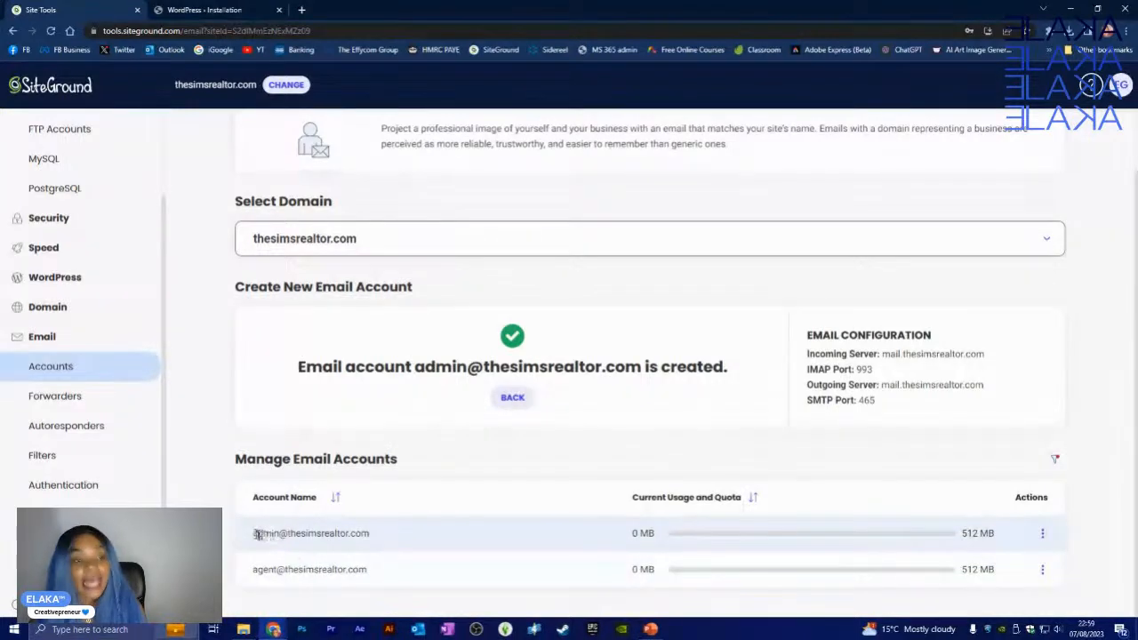
{"action": "left_click", "coordinate": [197, 8]}
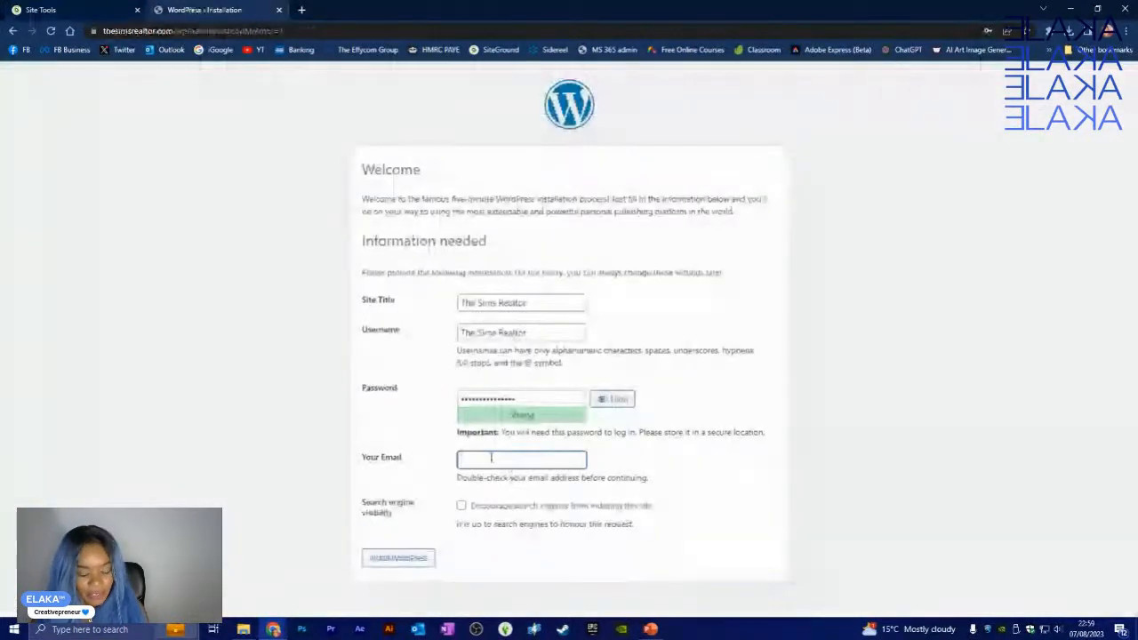
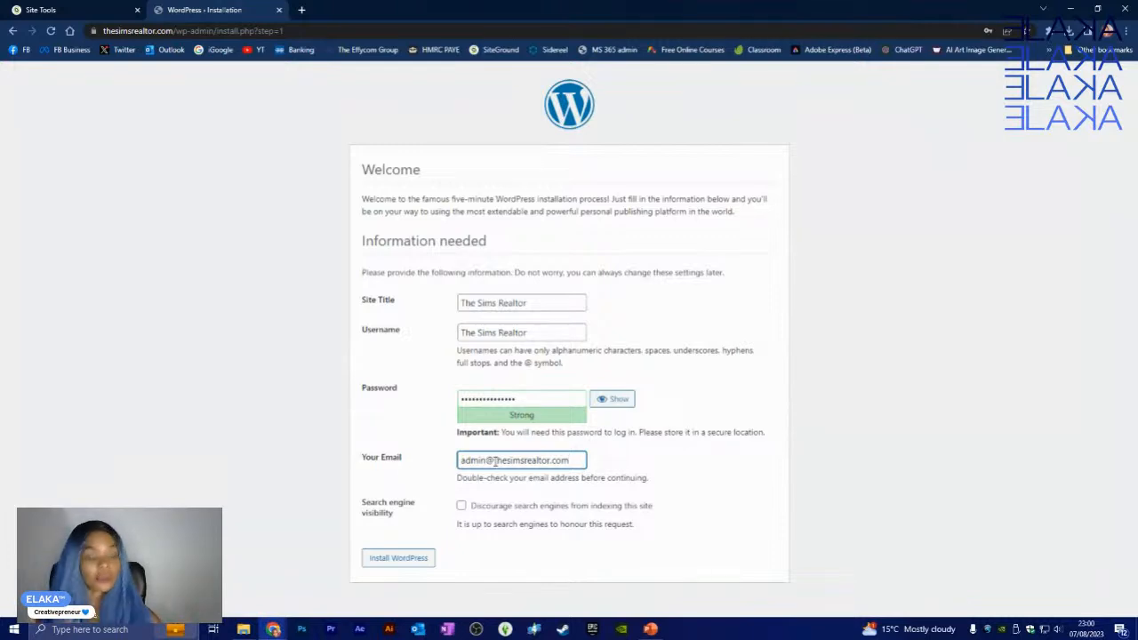
- Enter the new admin mailbox address as the site email, then return to SiteGround's Email Accounts
{"action": "left_click", "coordinate": [58, 10]}
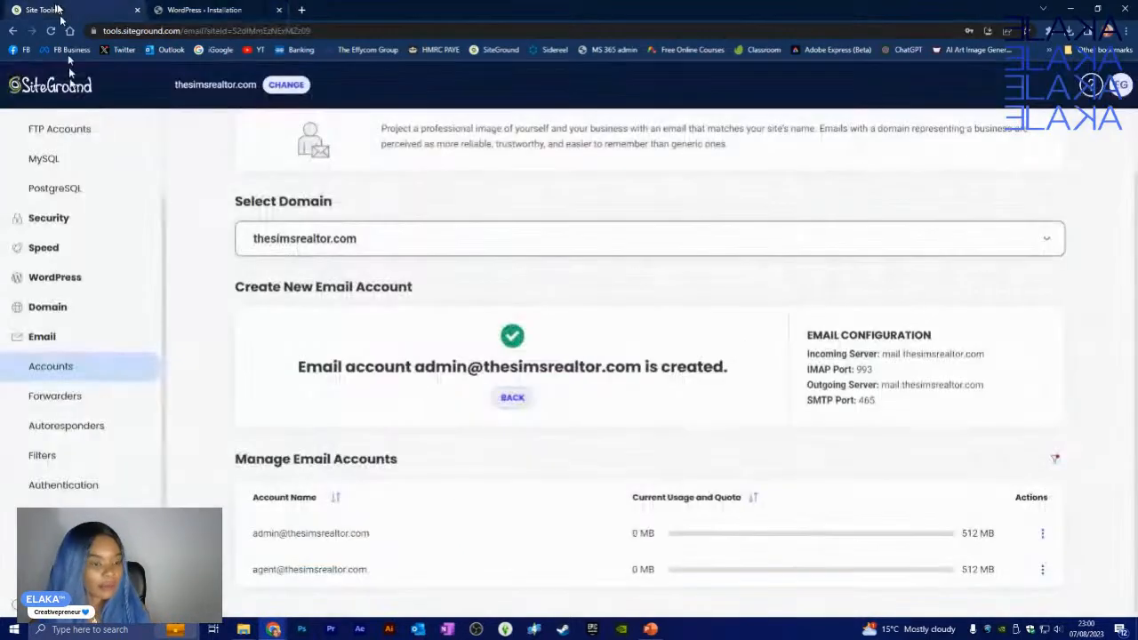
- View the WordPress Install & Manage page, declining Chrome's password update, then return to the installer
{"action": "left_click", "coordinate": [55, 279]}
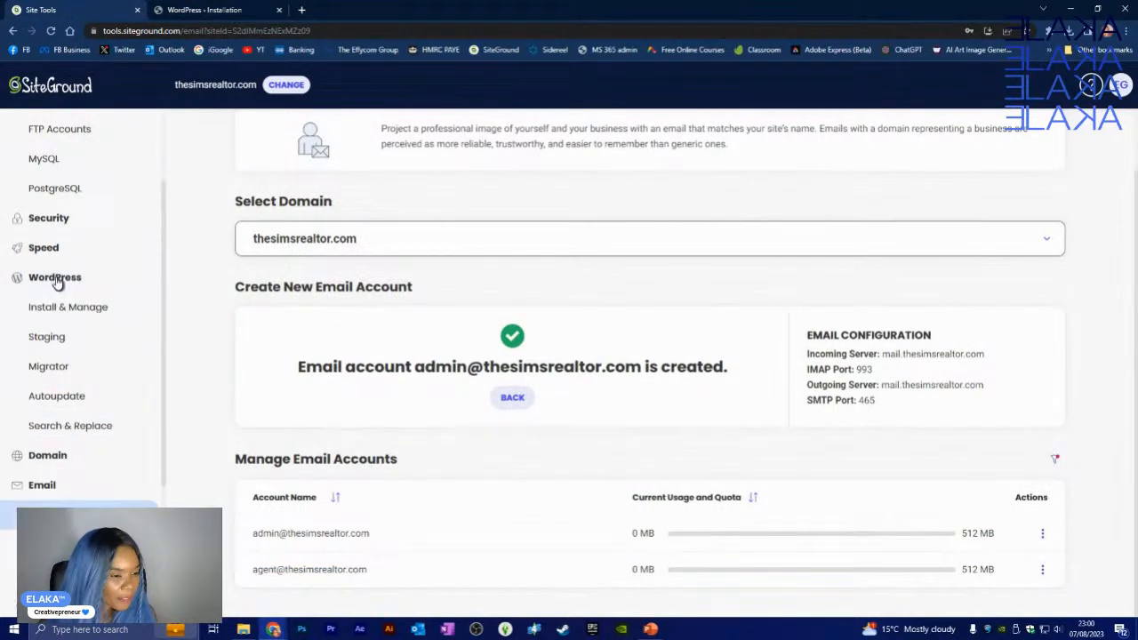
{"action": "left_click", "coordinate": [76, 308]}
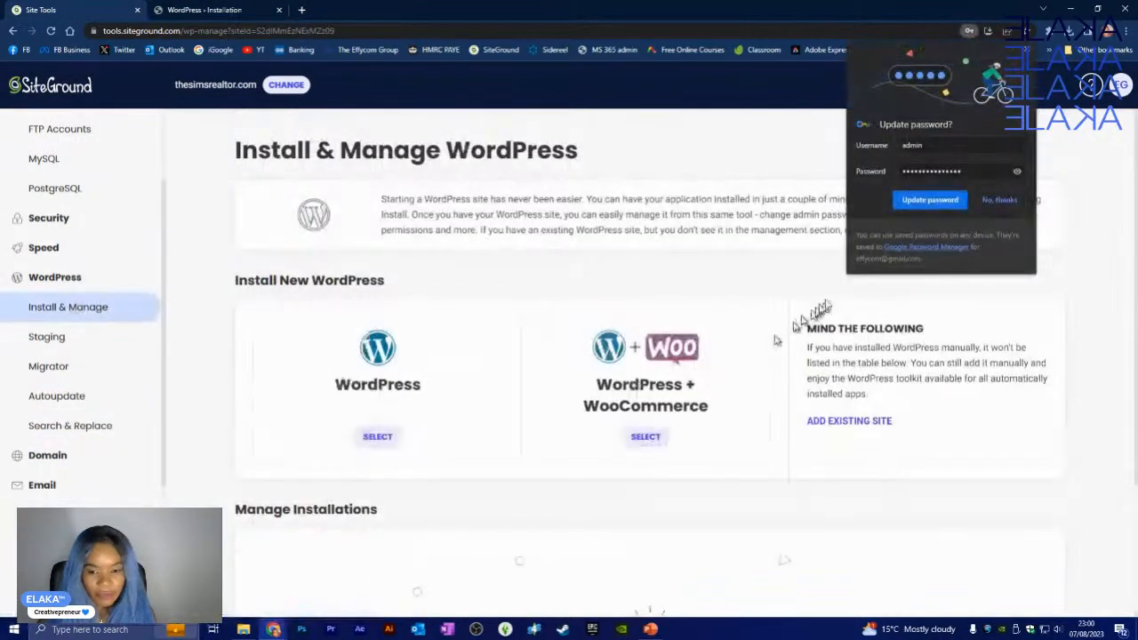
{"action": "left_click", "coordinate": [994, 200]}
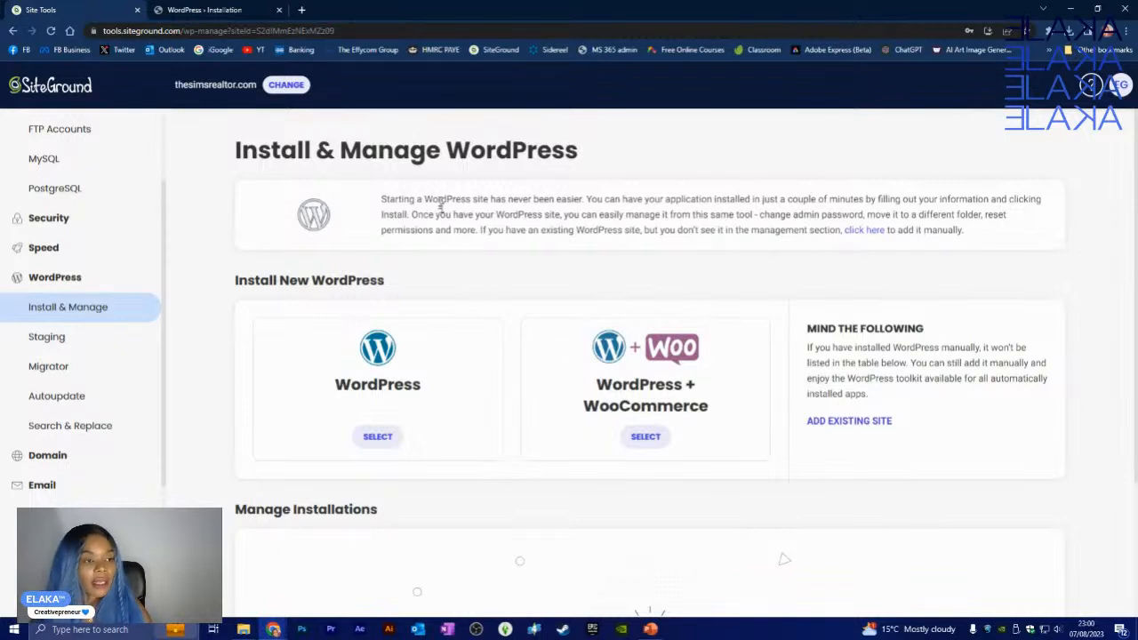
{"action": "left_click", "coordinate": [268, 11]}
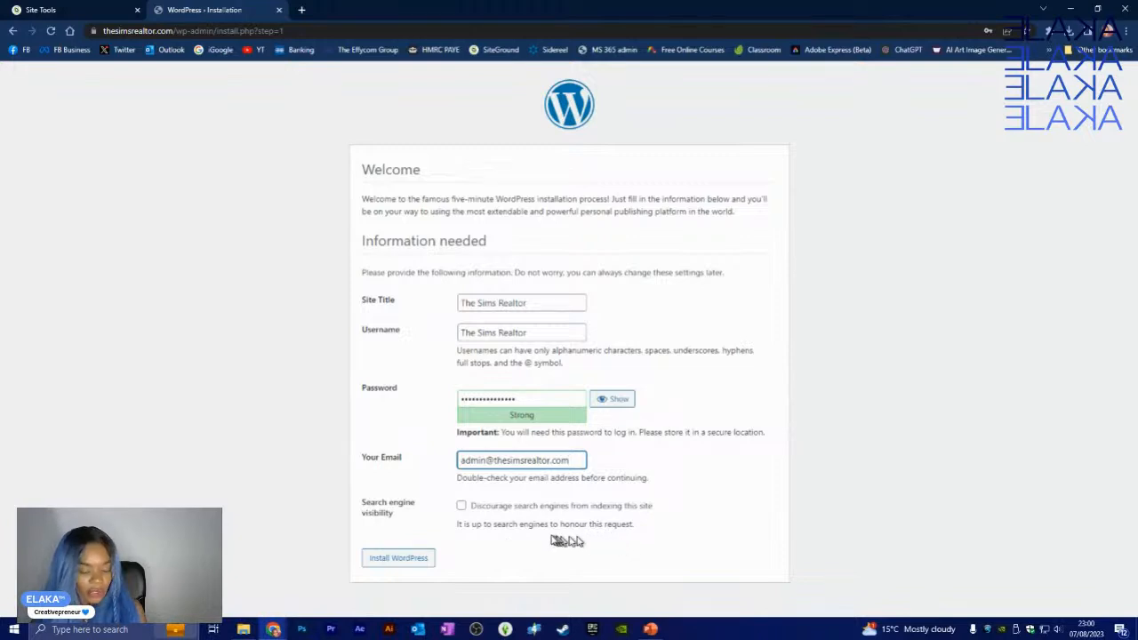
- Run the WordPress installation and save the new admin login in Chrome
{"action": "left_click", "coordinate": [425, 560]}
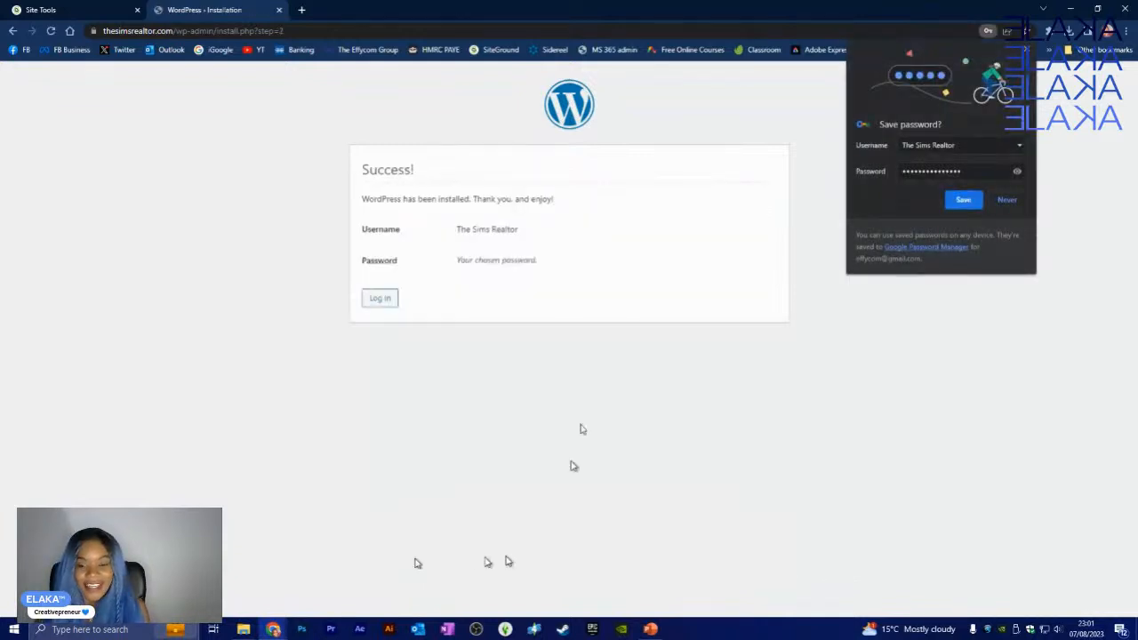
{"action": "left_click", "coordinate": [964, 201]}
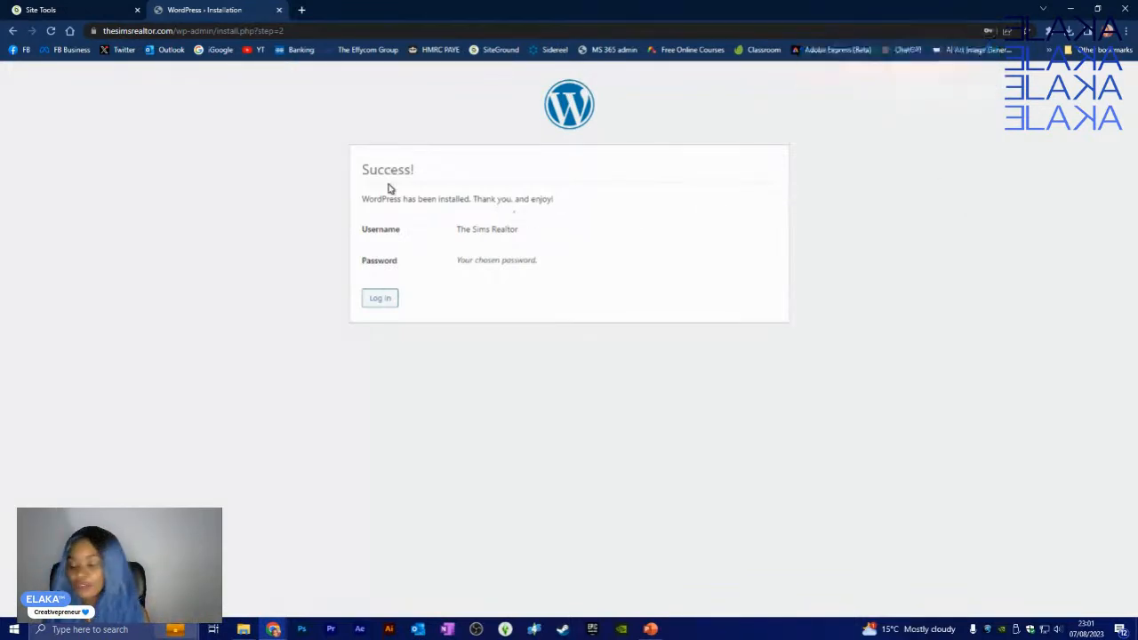
{"action": "left_click", "coordinate": [27, 8]}
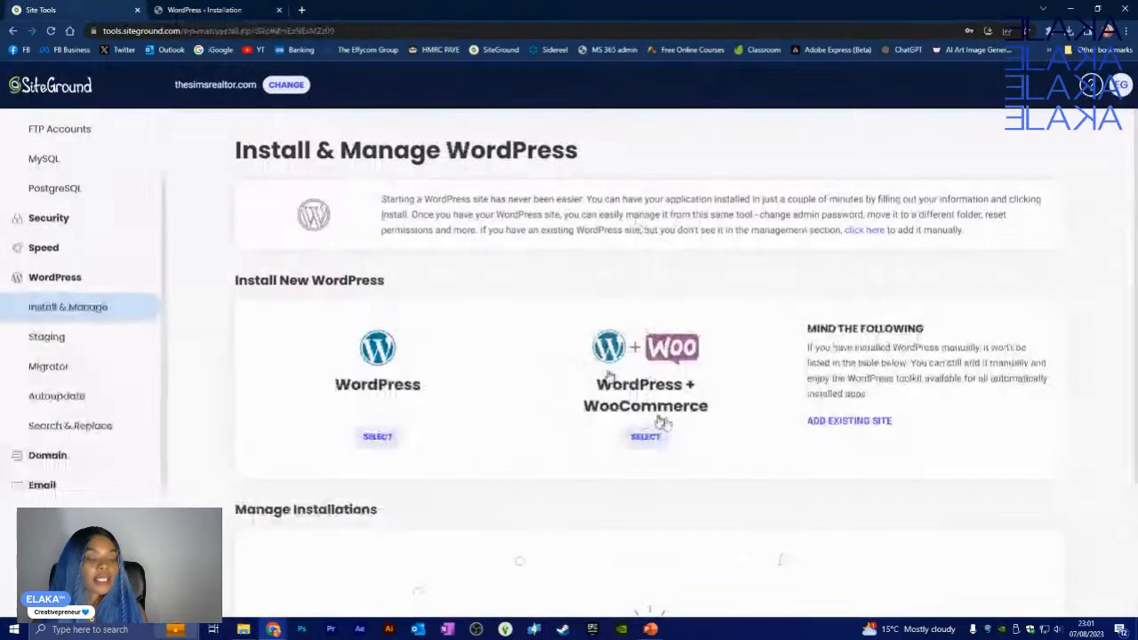
{"action": "left_click", "coordinate": [234, 8]}
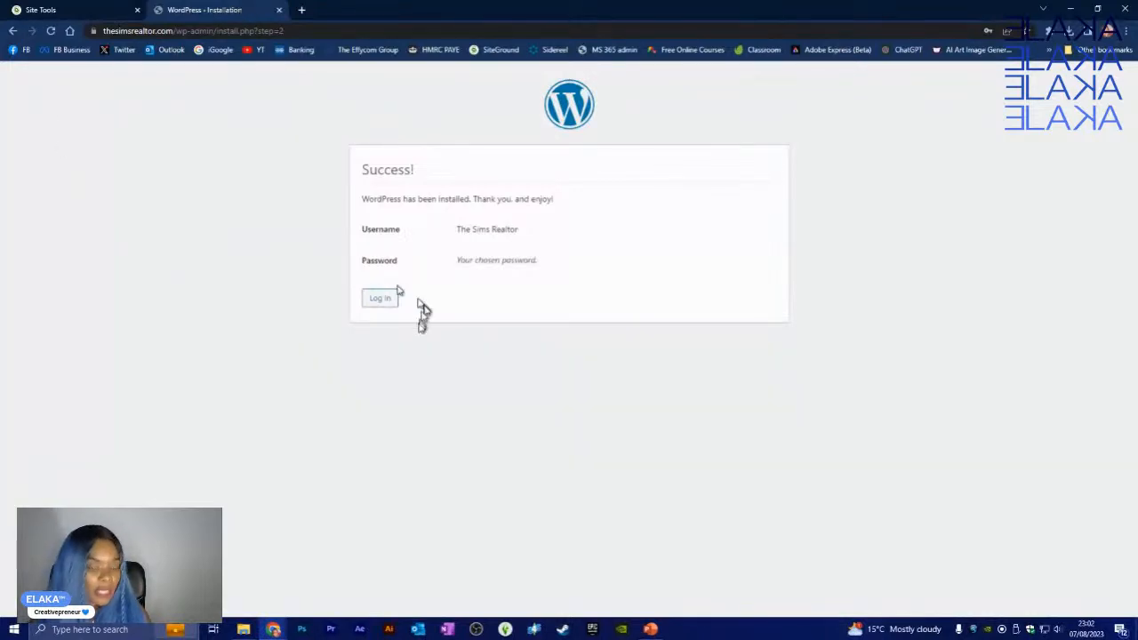
{"action": "left_click", "coordinate": [389, 306]}
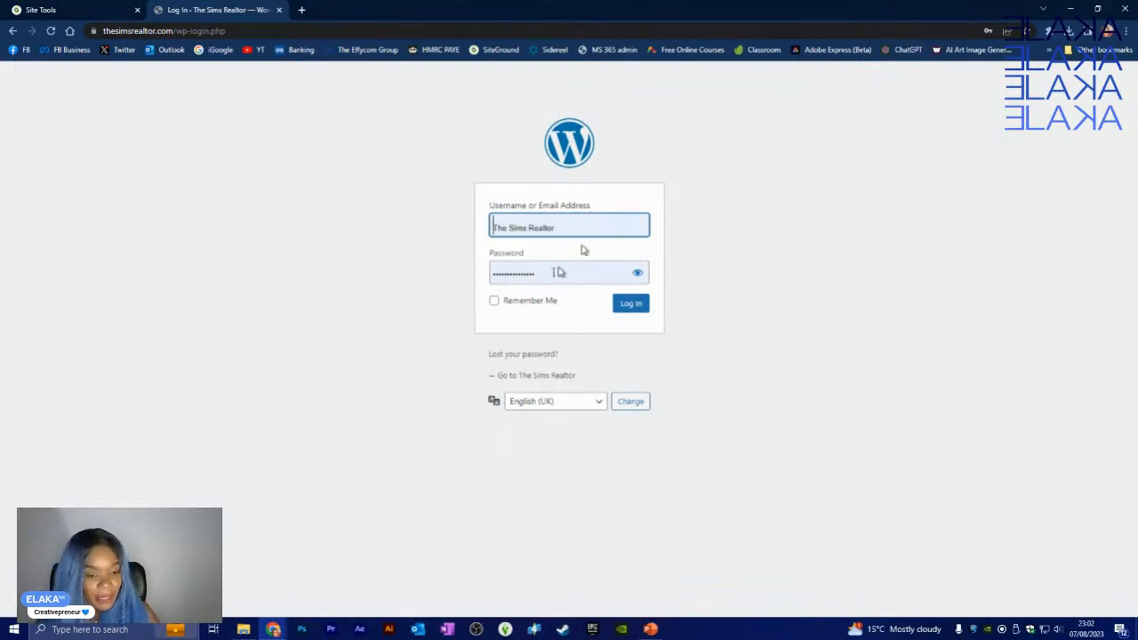
- Tick Remember Me and log in to the thesimsrealtor.com admin Dashboard
{"action": "left_click", "coordinate": [495, 302]}
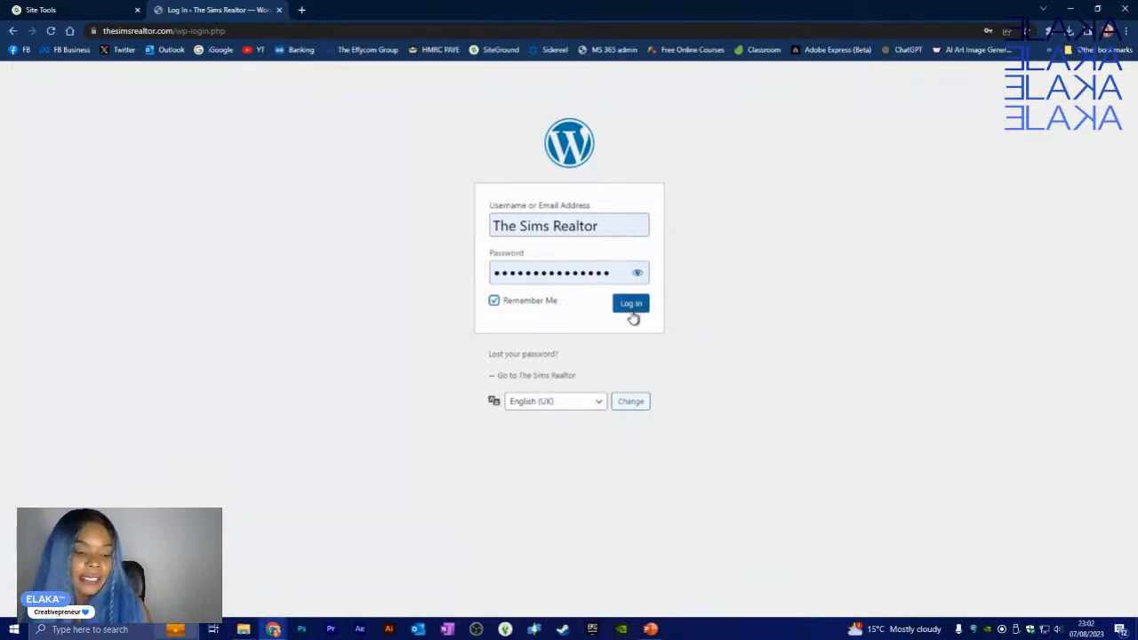
{"action": "left_click", "coordinate": [631, 305]}
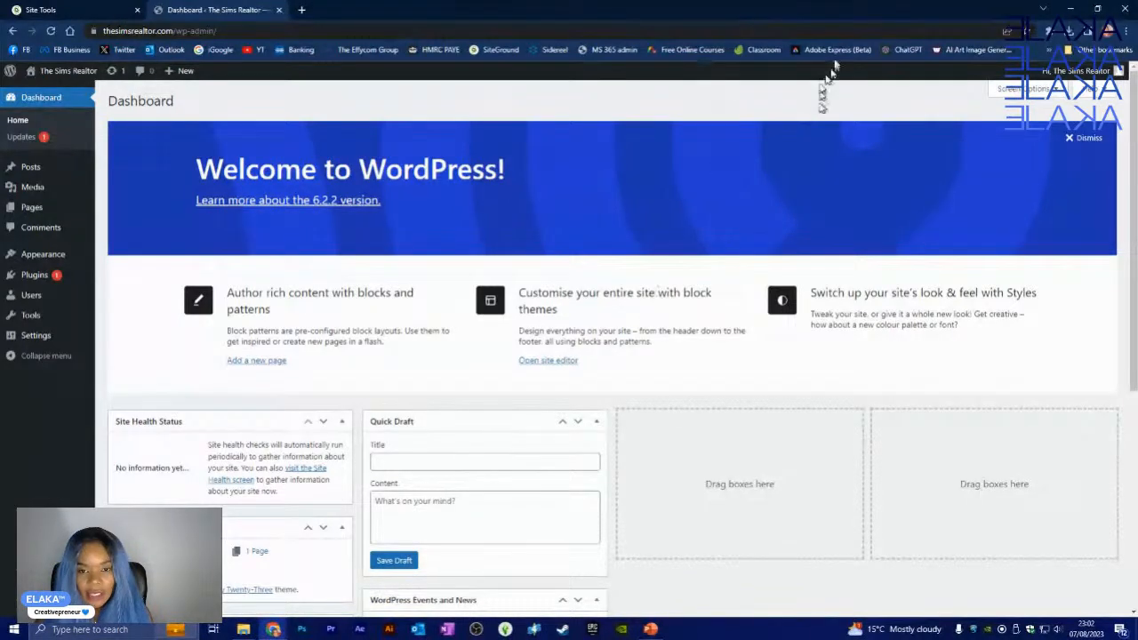
- Merge the SiteGround Site Tools and WordPress Dashboard tabs into the other Chrome window
{"action": "left_click", "coordinate": [1071, 9]}
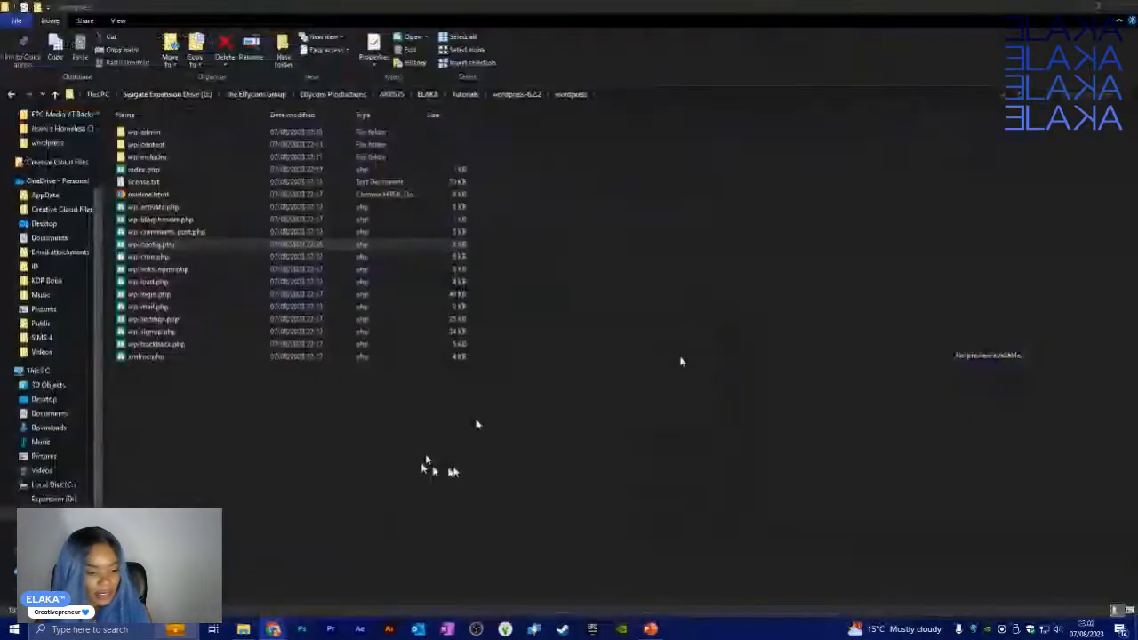
{"action": "mouse_move", "coordinate": [275, 627]}
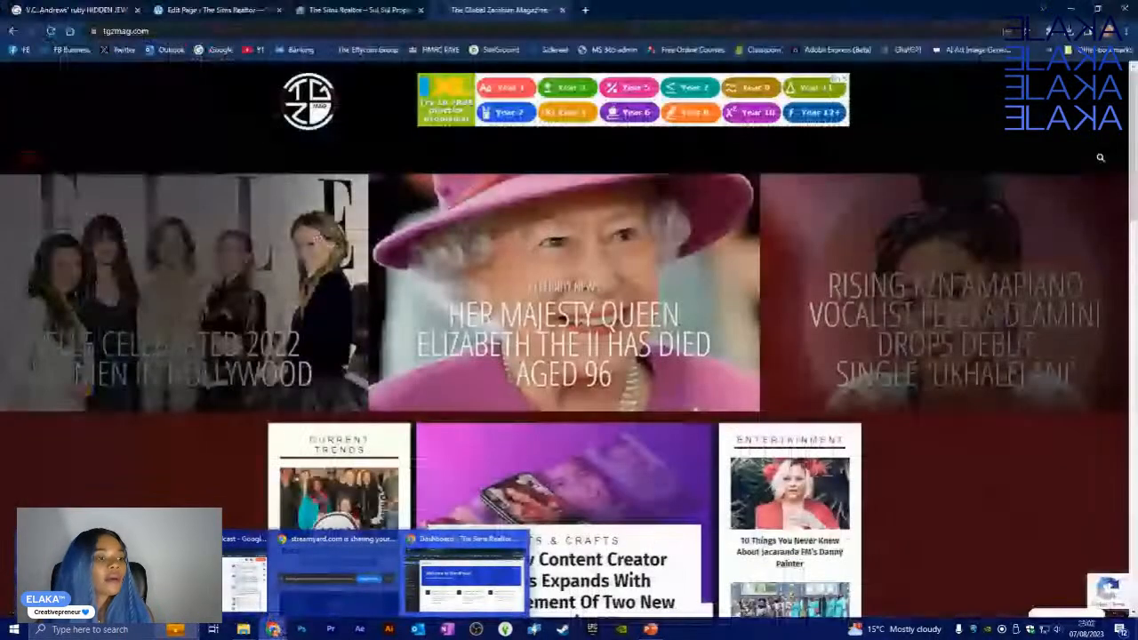
{"action": "left_click", "coordinate": [244, 578]}
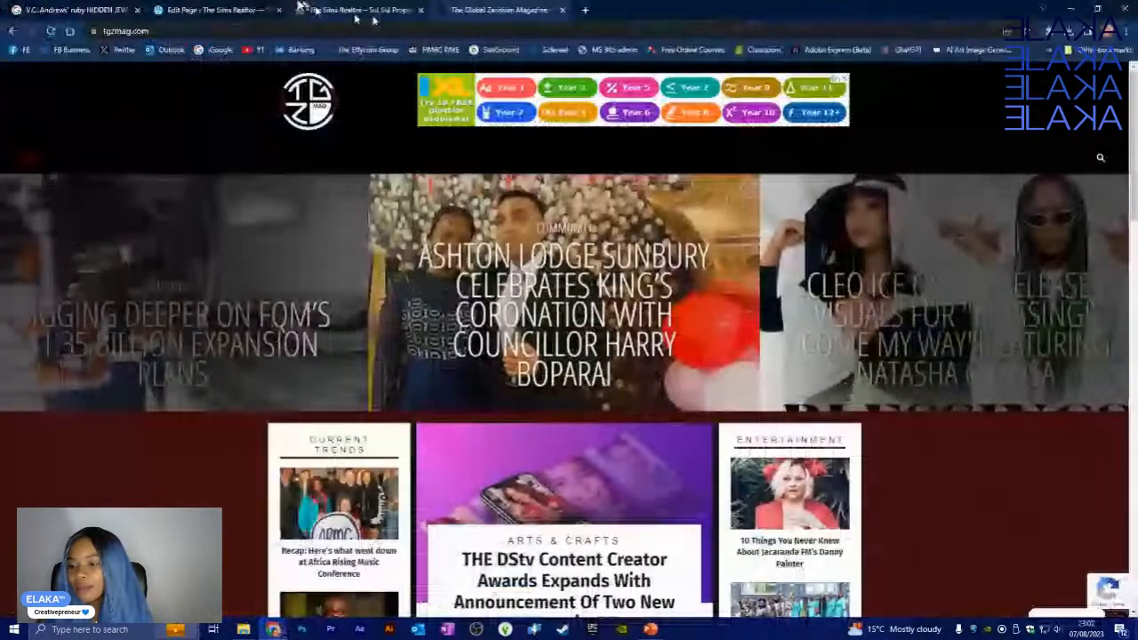
{"action": "left_click_drag", "start_coordinate": [590, 3], "coordinate": [621, 6]}
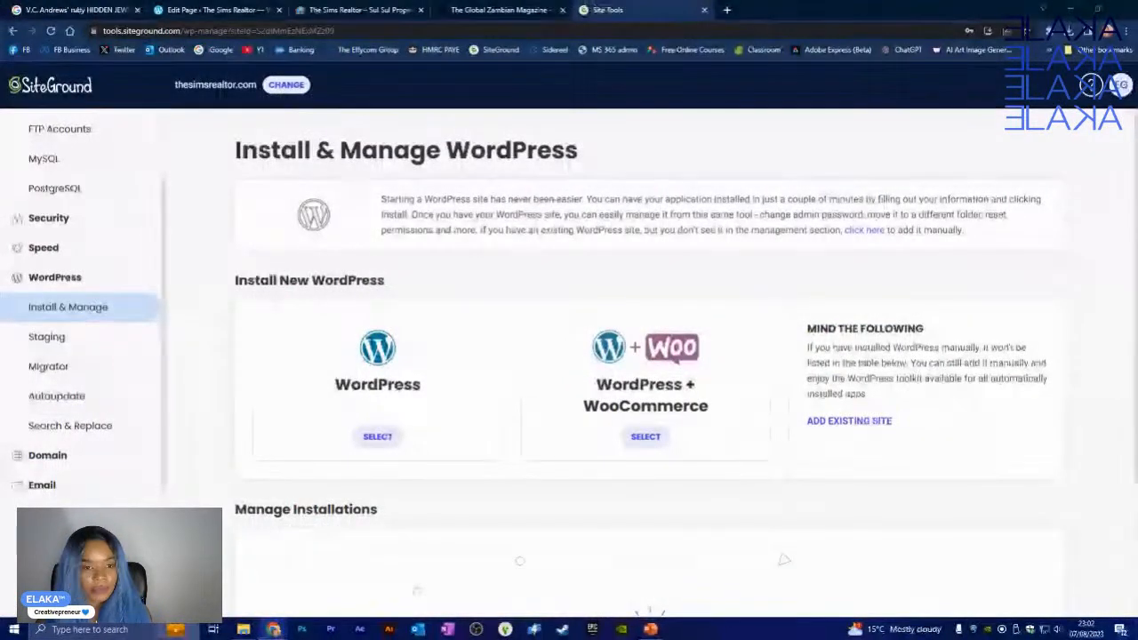
{"action": "left_click_drag", "start_coordinate": [1137, 134], "coordinate": [783, 8]}
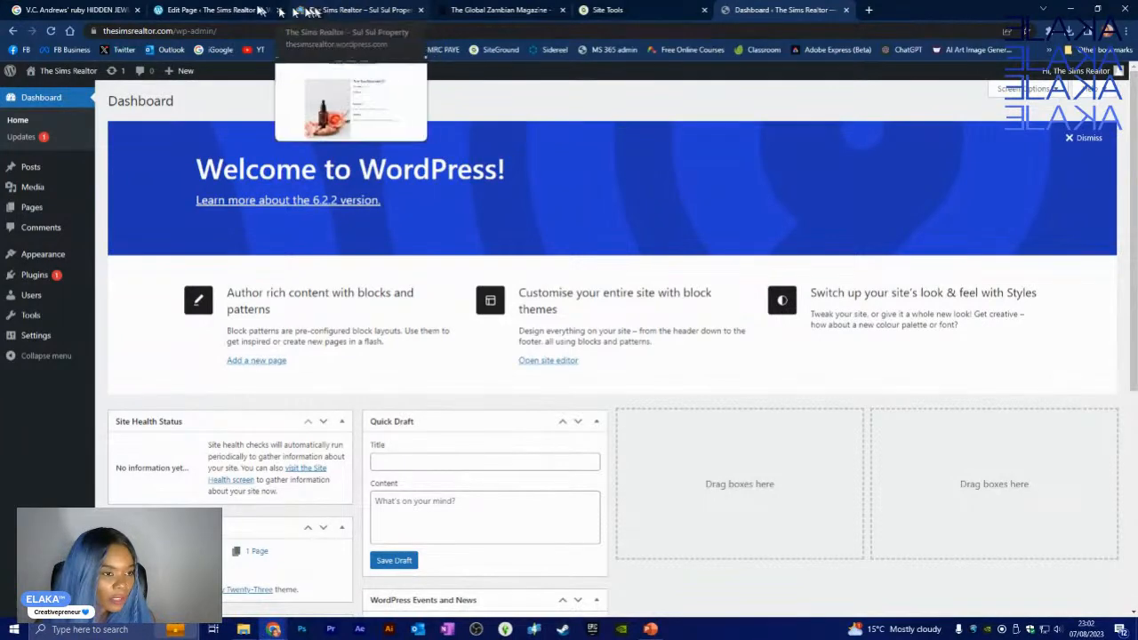
- Bring the WordPress.com Edit Page tab forward, move it along the tab strip, and reload it
{"action": "left_click", "coordinate": [214, 9]}
{"action": "left_click_drag", "start_coordinate": [190, 10], "coordinate": [643, 8]}
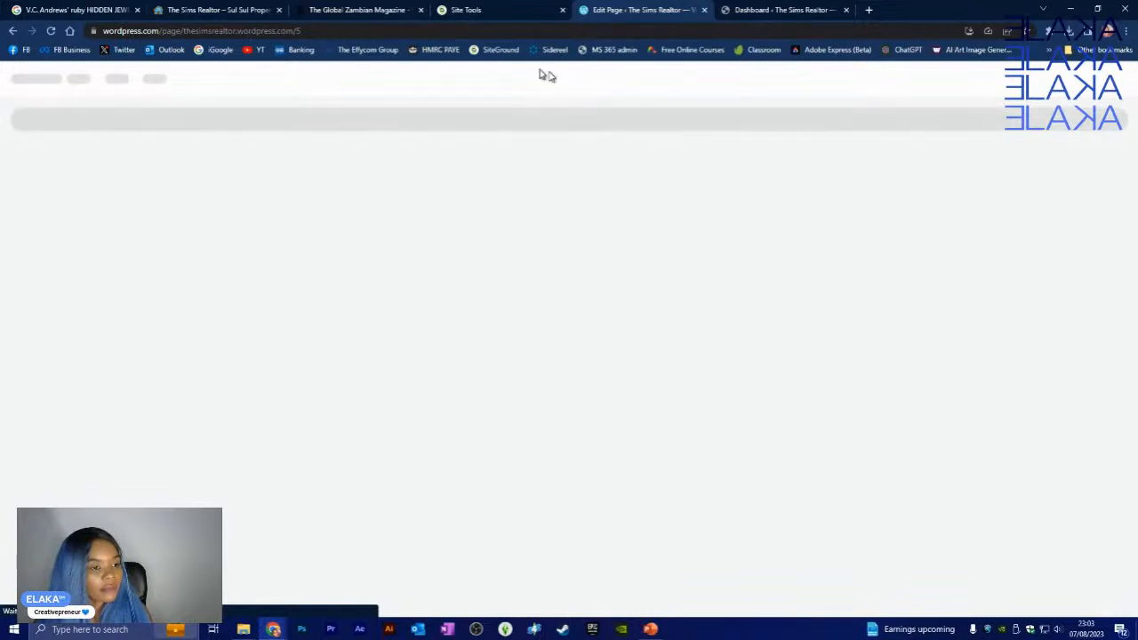
{"action": "left_click", "coordinate": [50, 30]}
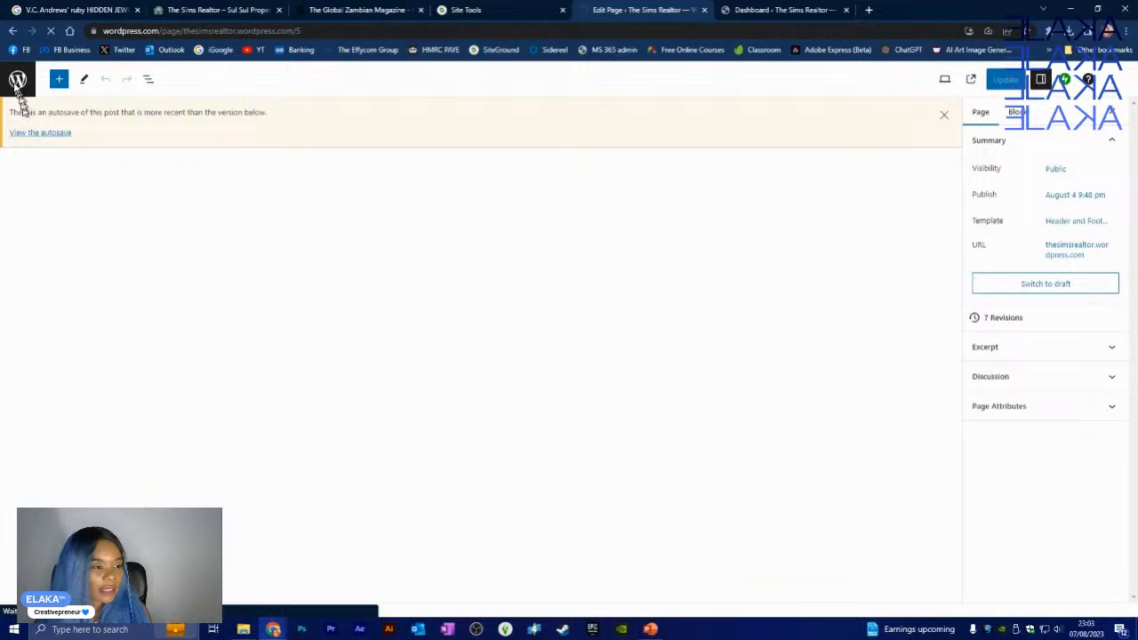
- Leave the WordPress.com page editor and view the list of the site's pages
{"action": "left_click", "coordinate": [16, 82]}
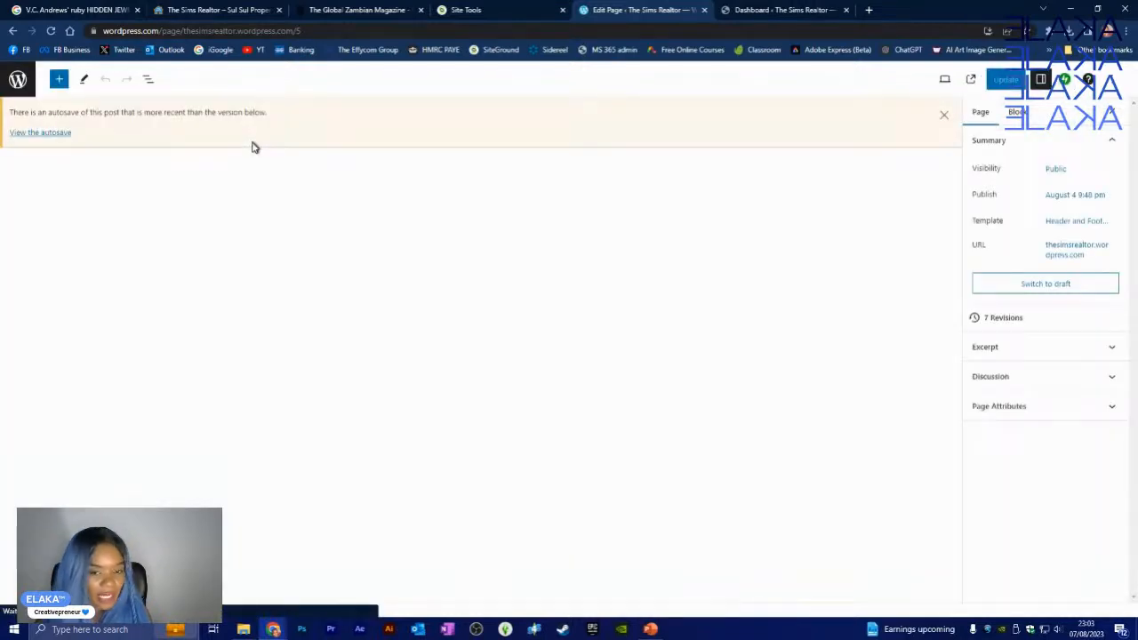
{"action": "left_click", "coordinate": [18, 80]}
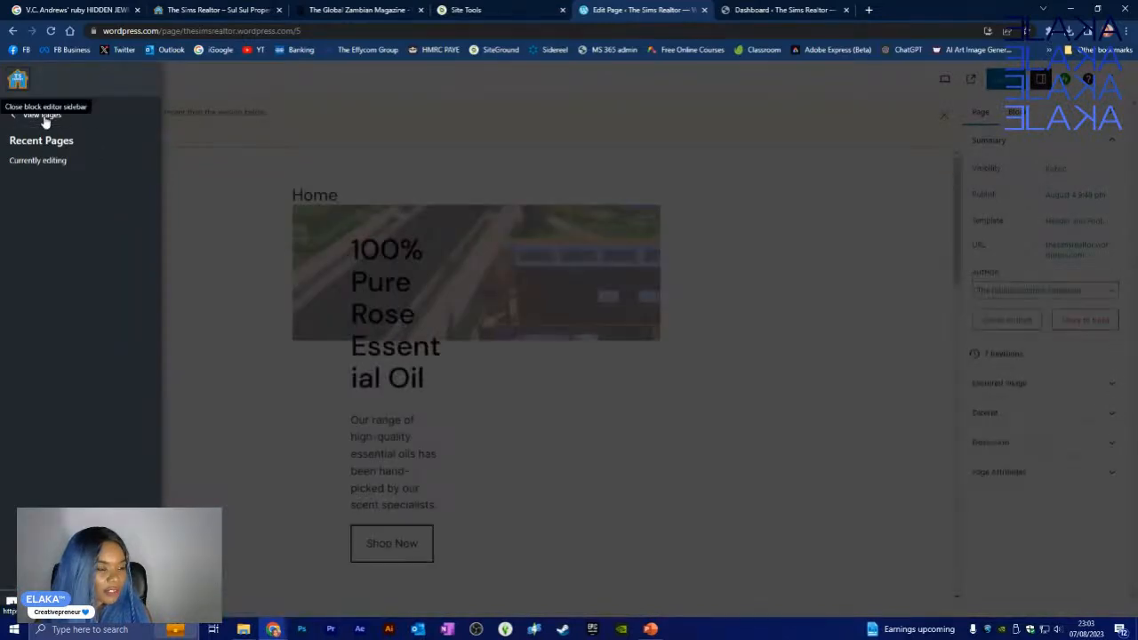
{"action": "left_click", "coordinate": [43, 116]}
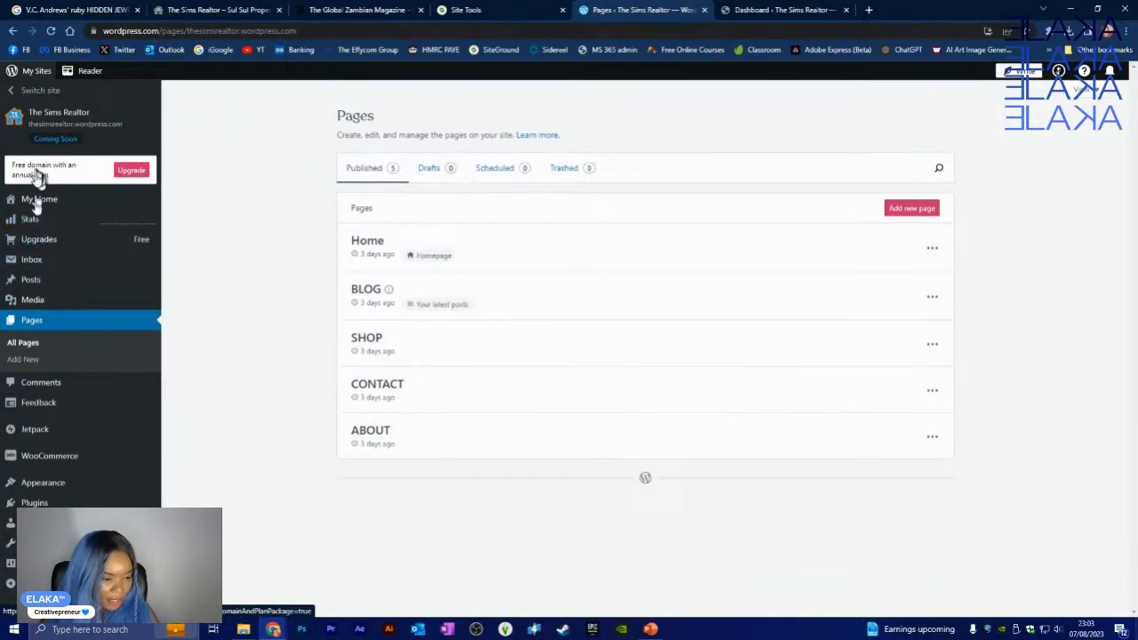
- Review the Jetpack Activity Log, then return to the thesimsrealtor.com Dashboard tab
{"action": "left_click", "coordinate": [39, 435]}
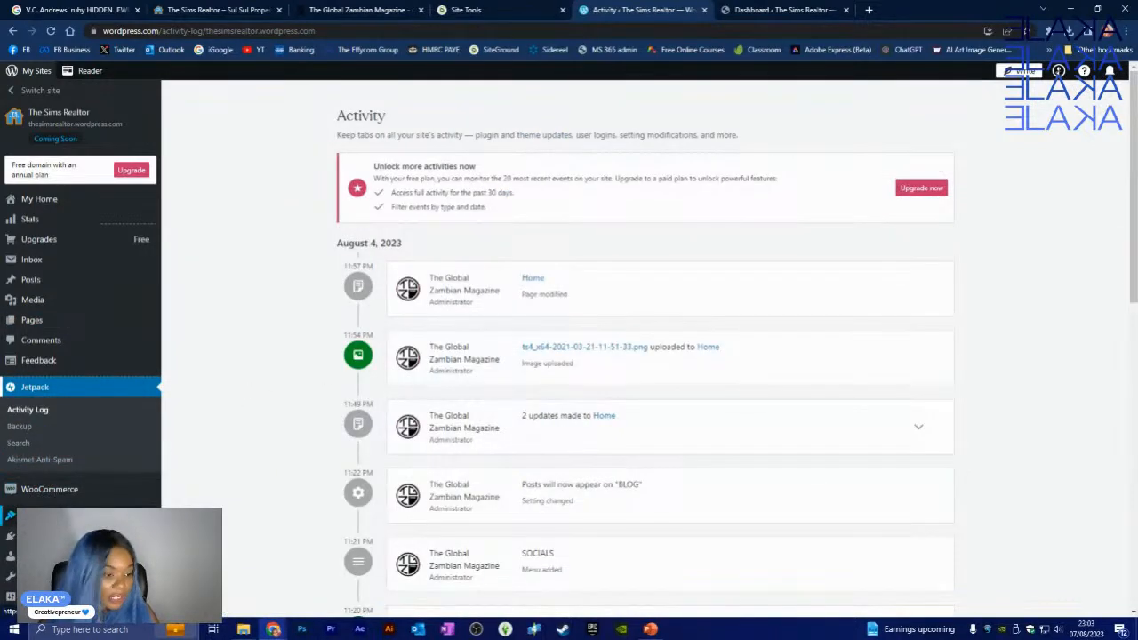
{"action": "scroll", "coordinate": [68, 367], "scroll_direction": "down", "scroll_amount": 7}
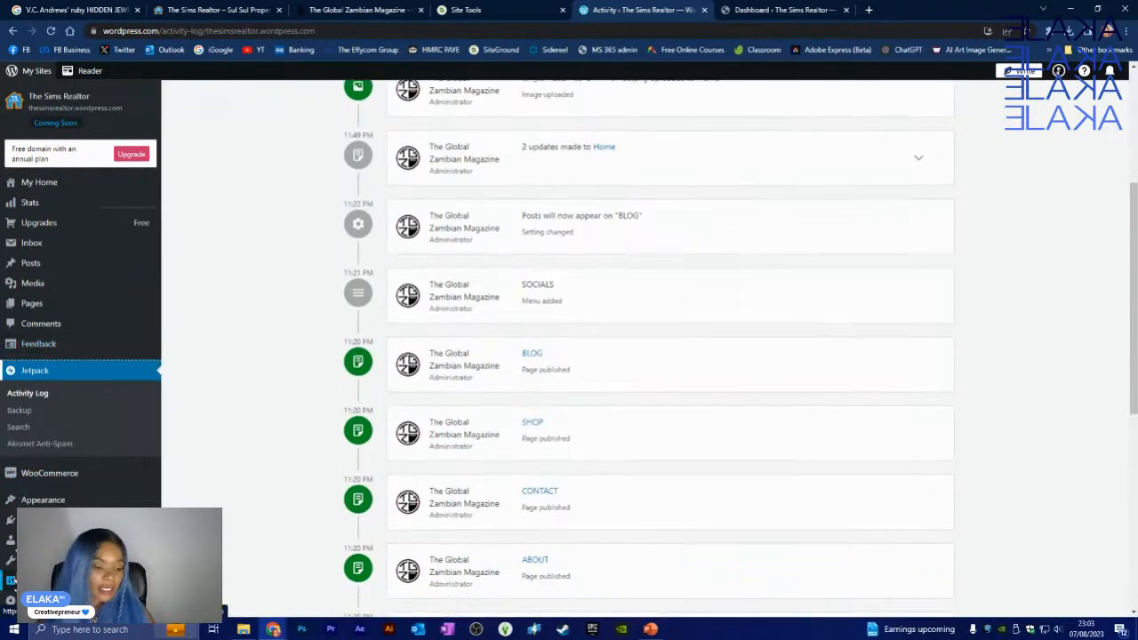
{"action": "scroll", "coordinate": [93, 422], "scroll_direction": "up", "scroll_amount": 8}
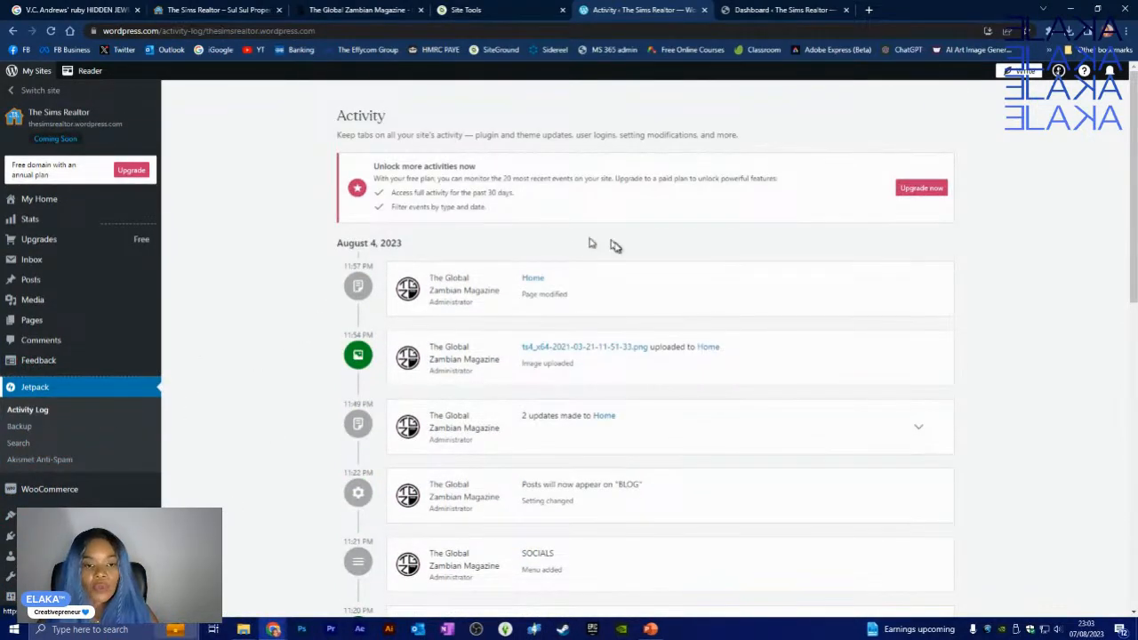
{"action": "left_click", "coordinate": [788, 9]}
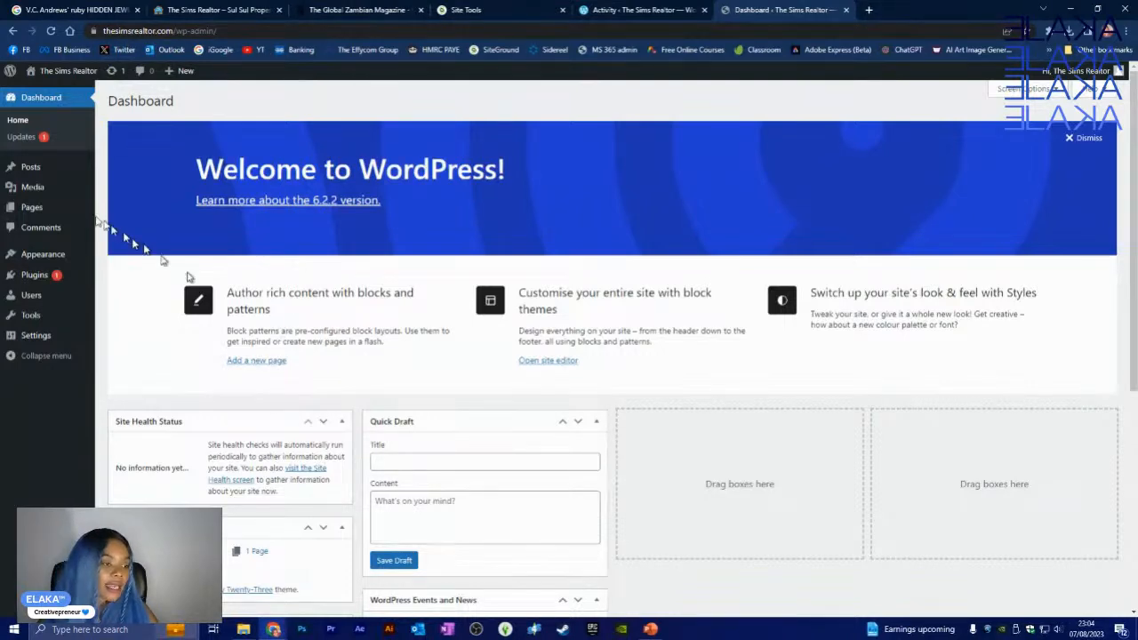
{"action": "mouse_move", "coordinate": [49, 169]}
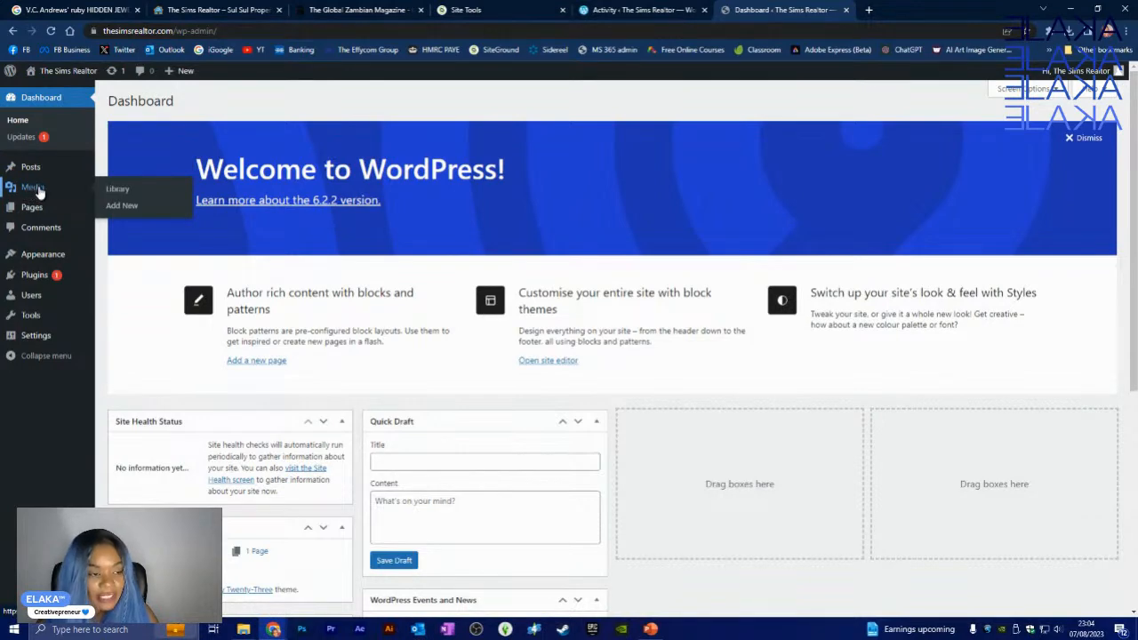
{"action": "mouse_move", "coordinate": [38, 209]}
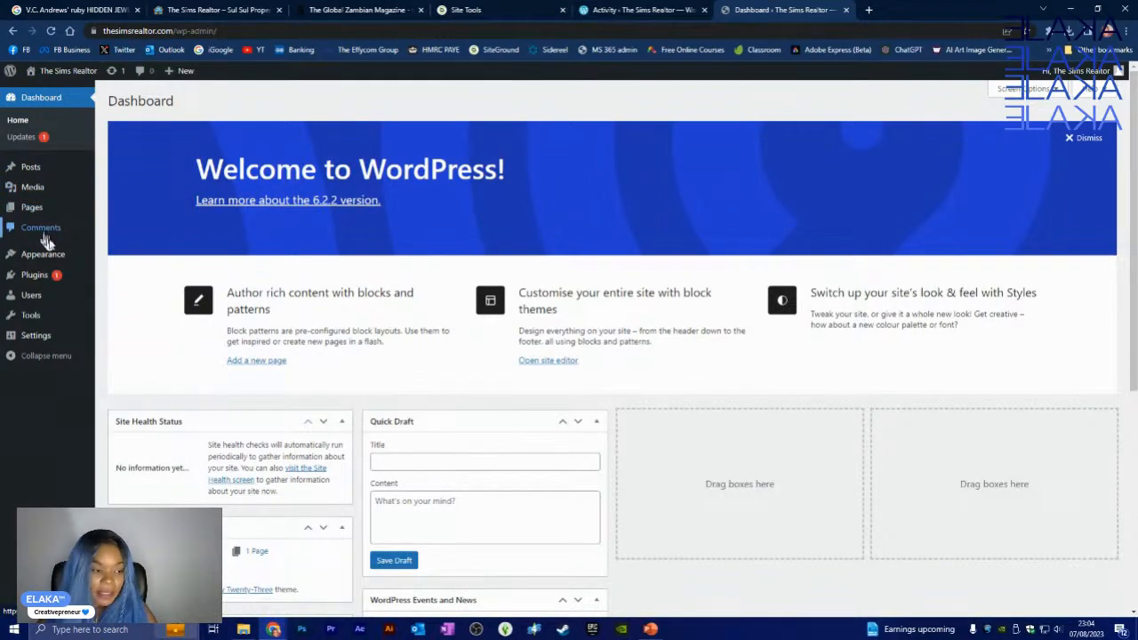
{"action": "mouse_move", "coordinate": [55, 258]}
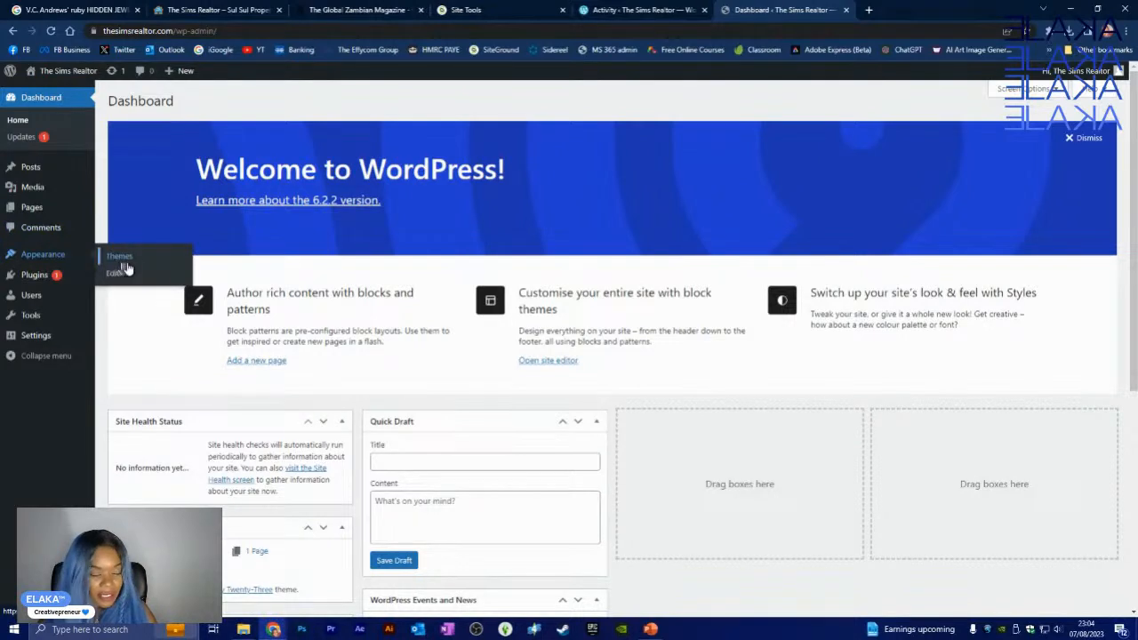
{"action": "mouse_move", "coordinate": [32, 279]}
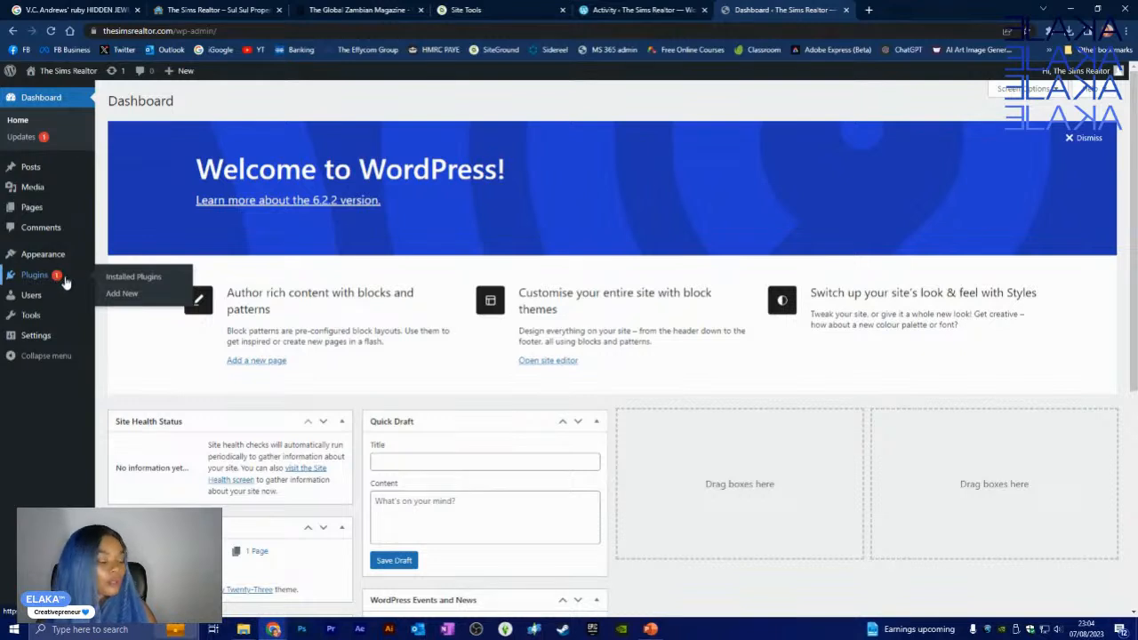
{"action": "mouse_move", "coordinate": [31, 302]}
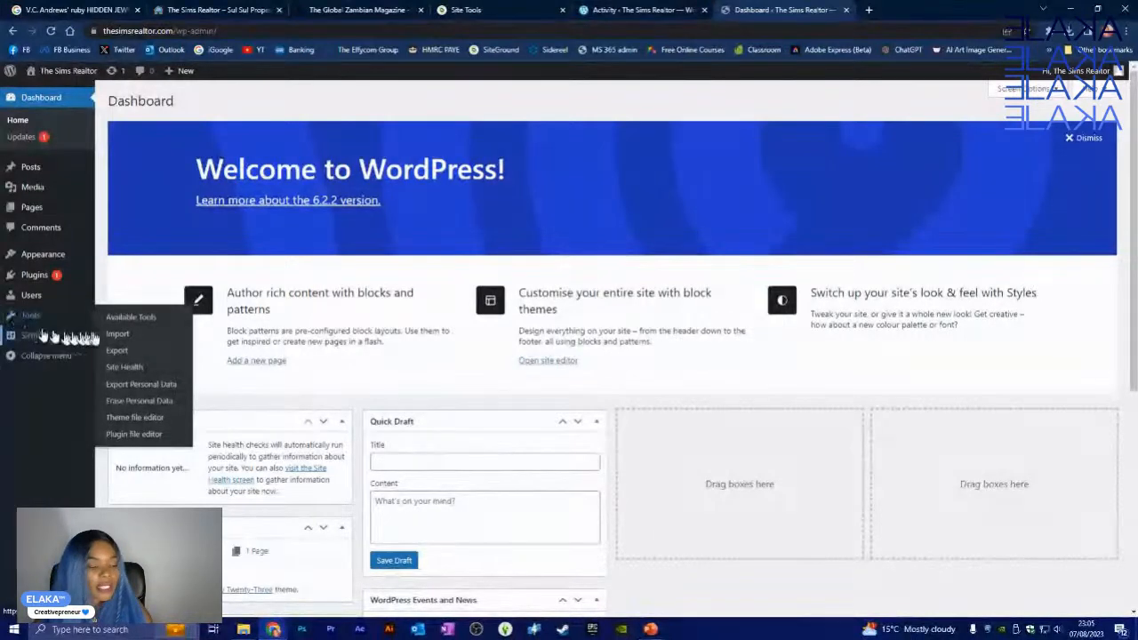
- Open Tools > Available Tools, showing the Categories and Tags Converter, then the plugin file editor
{"action": "left_click", "coordinate": [34, 316]}
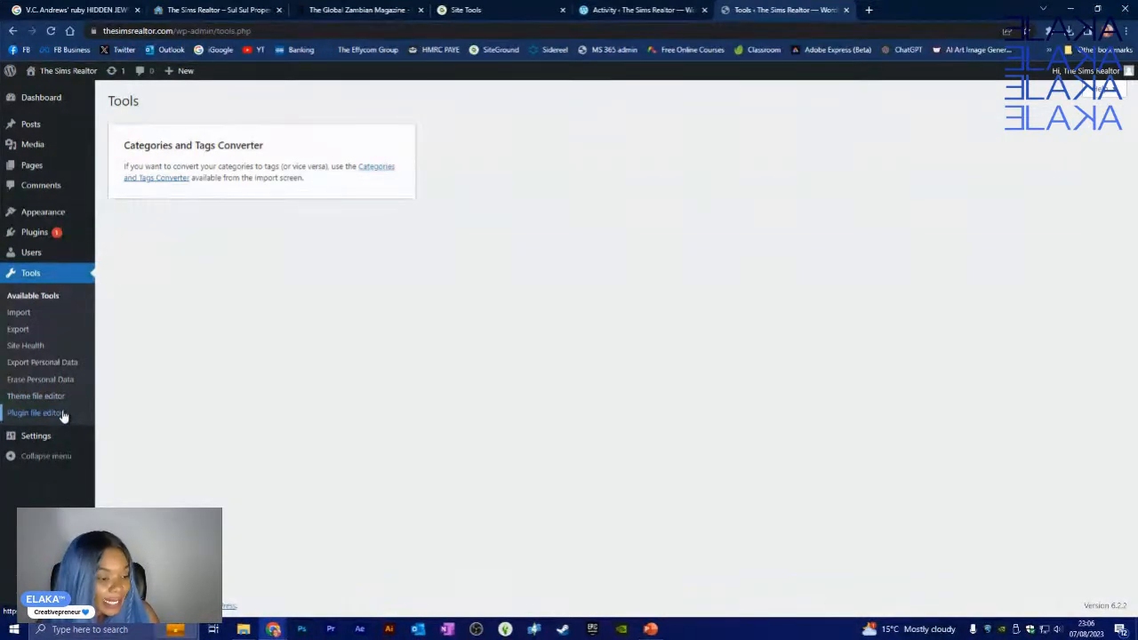
{"action": "left_click", "coordinate": [63, 415]}
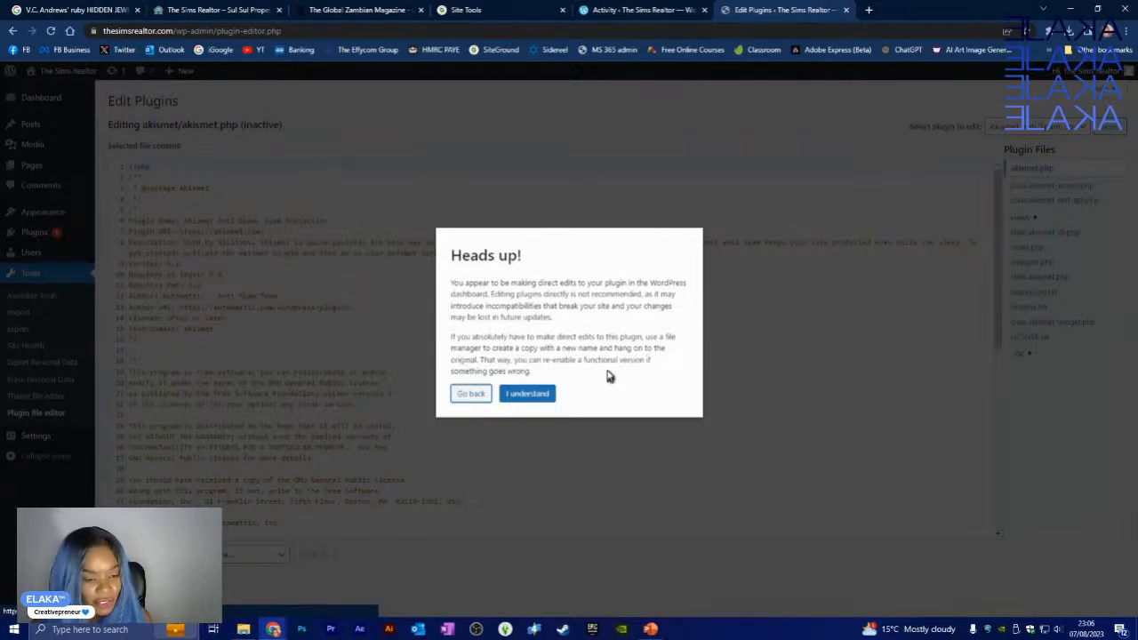
- Accept the plugin-editing warning, scroll through akismet.php, then go to the theme file editor
{"action": "left_click", "coordinate": [530, 395]}
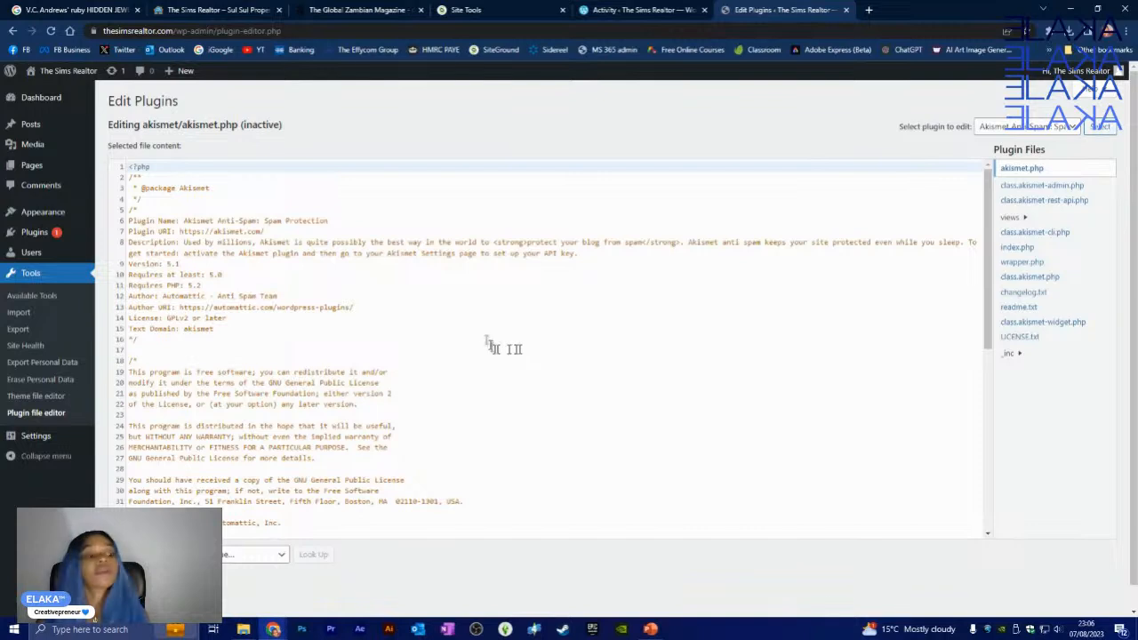
{"action": "scroll", "coordinate": [480, 342], "scroll_direction": "down", "scroll_amount": 8}
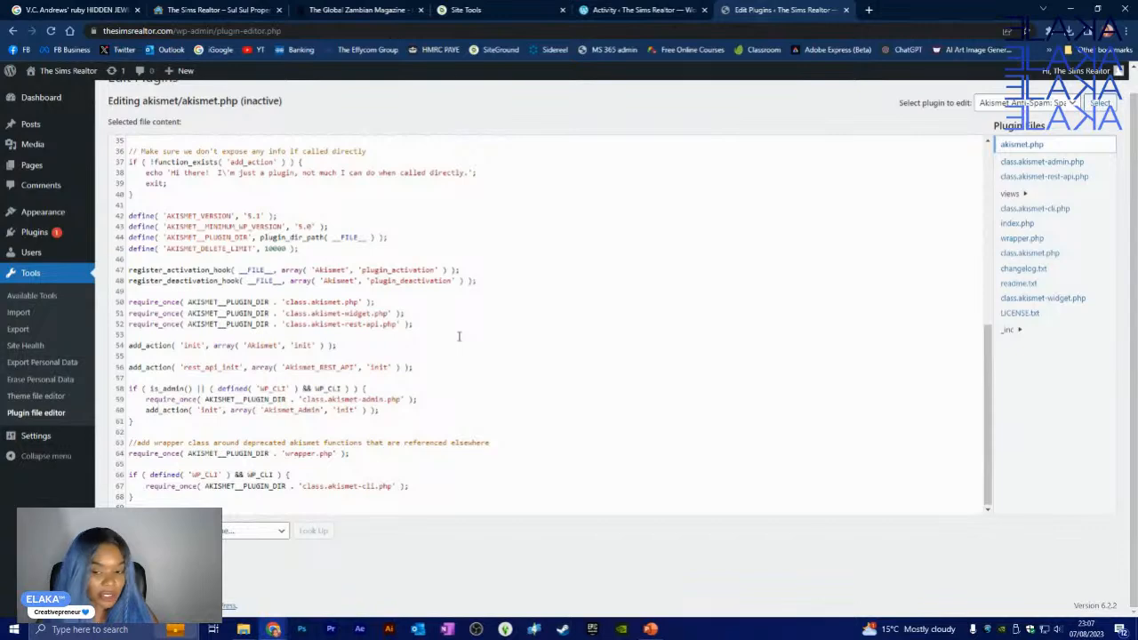
{"action": "scroll", "coordinate": [459, 336], "scroll_direction": "up", "scroll_amount": 3}
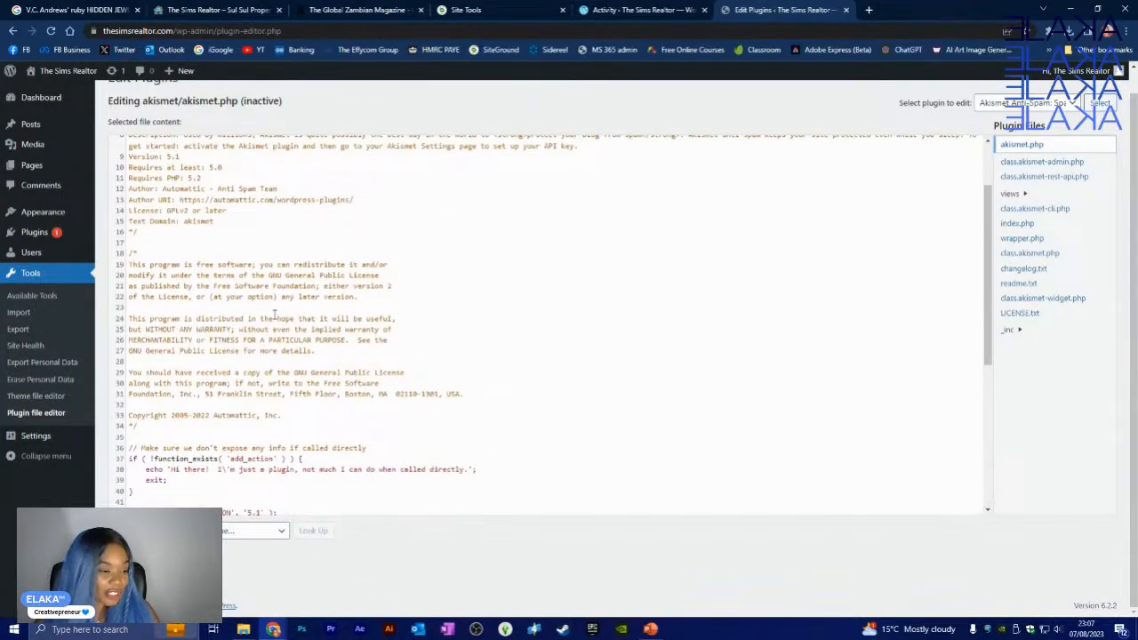
{"action": "left_click", "coordinate": [36, 396]}
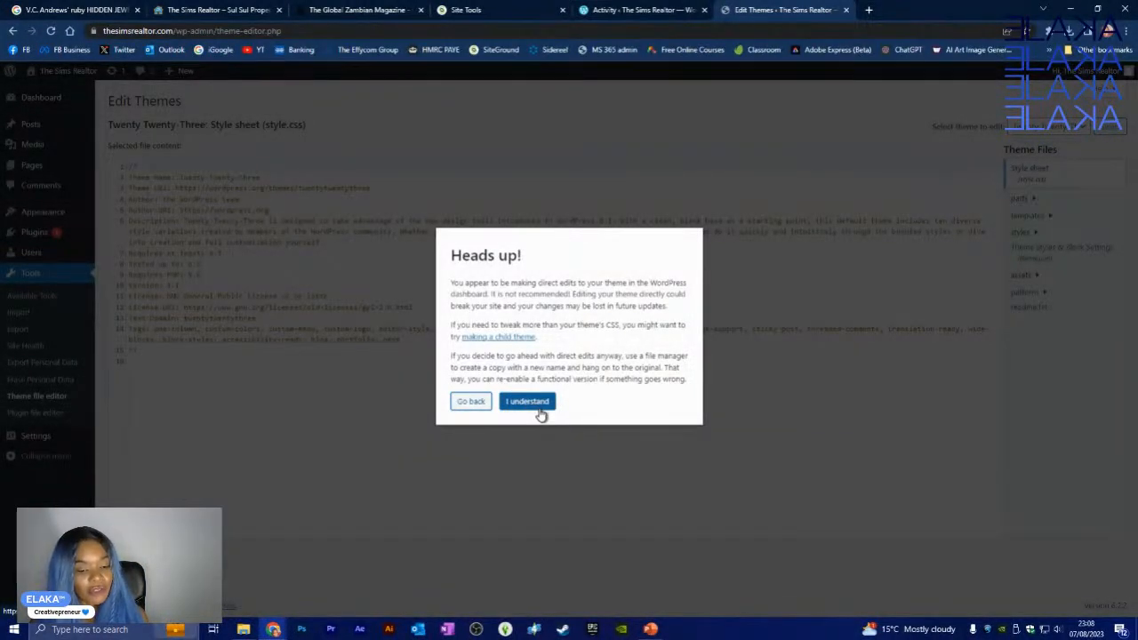
- Accept the Heads up! warning to reveal Twenty Twenty-Three's style.css in the theme editor
{"action": "left_click", "coordinate": [536, 403]}
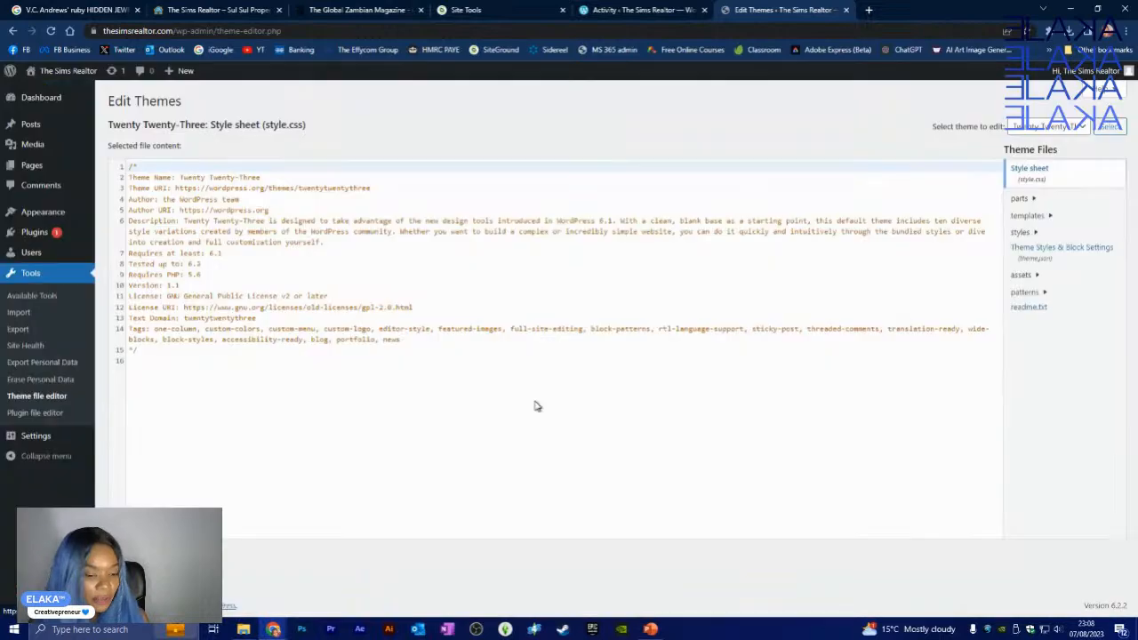
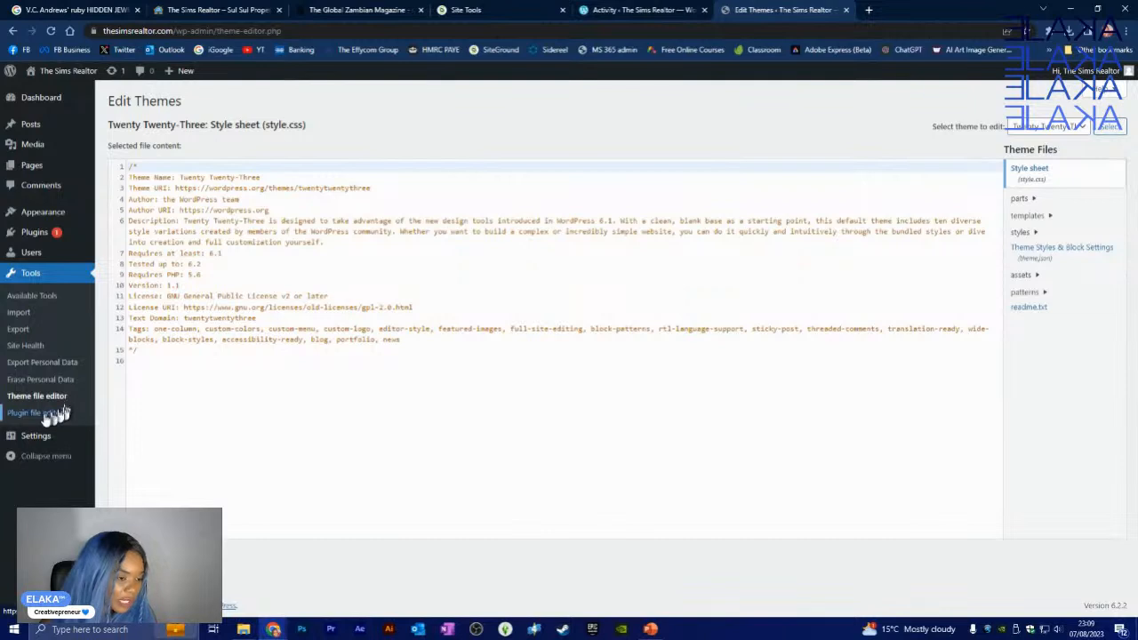
- Go to the All Pages list, showing the draft Privacy Policy and the published Sample Page
{"action": "left_click", "coordinate": [45, 438]}
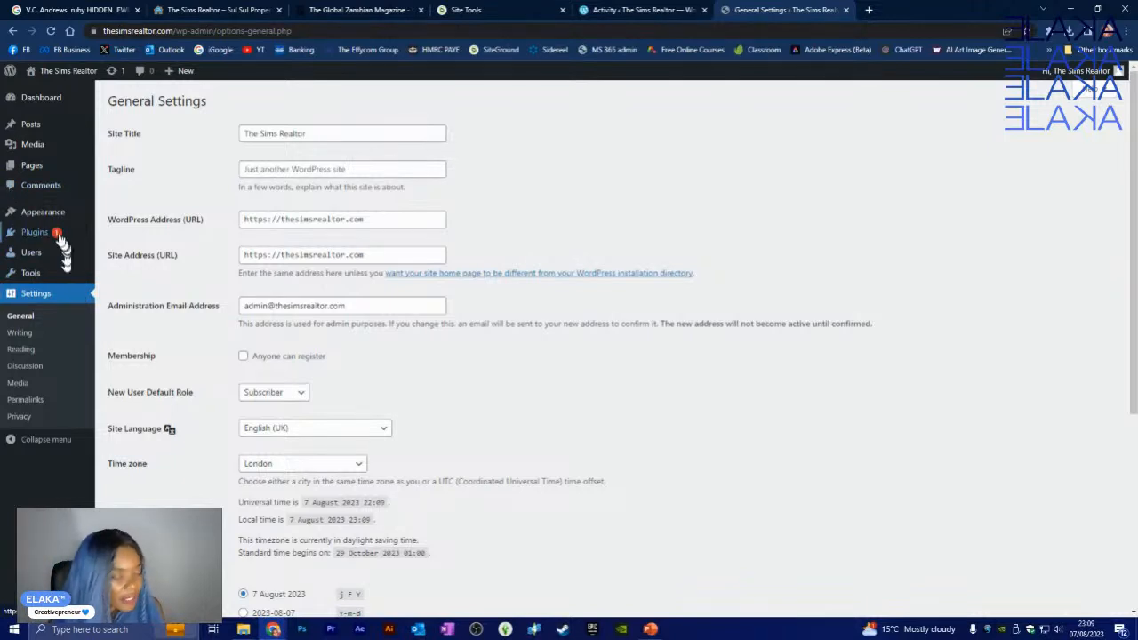
{"action": "left_click", "coordinate": [36, 166]}
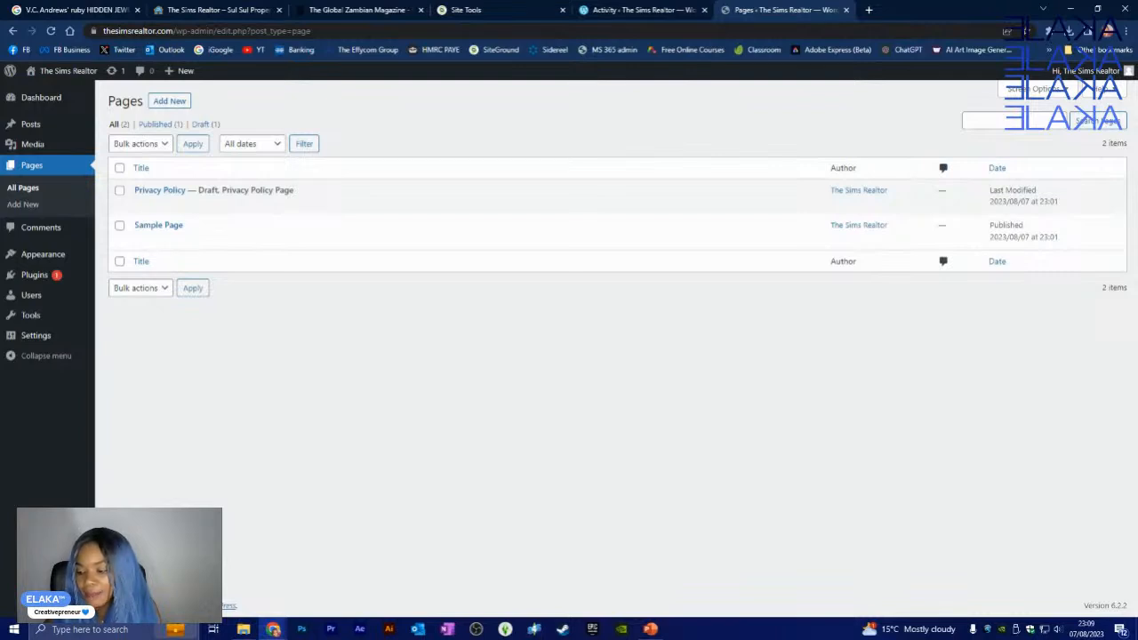
- View the published Sample Page on the live site from its row in the Pages list
{"action": "key", "text": "alt+Tab"}
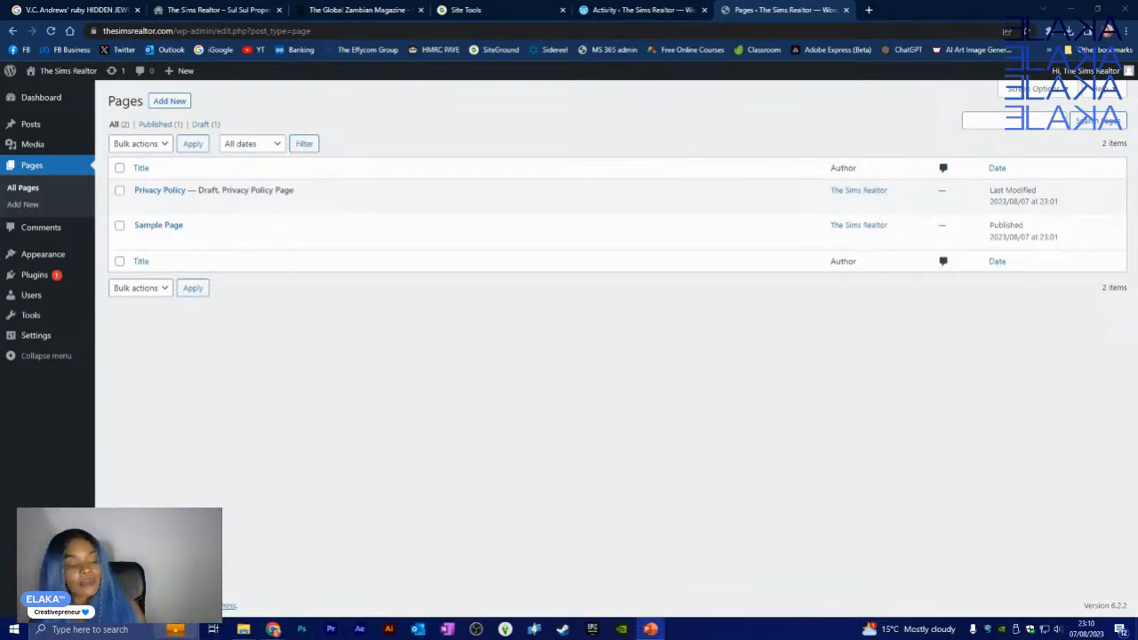
{"action": "mouse_move", "coordinate": [181, 248]}
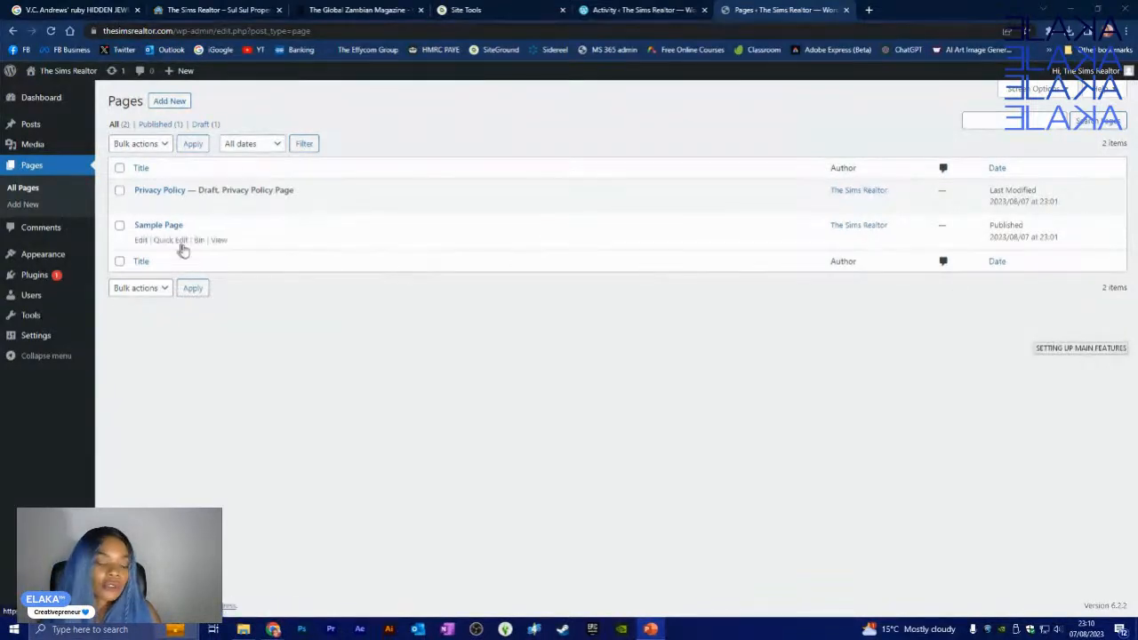
{"action": "mouse_move", "coordinate": [170, 214]}
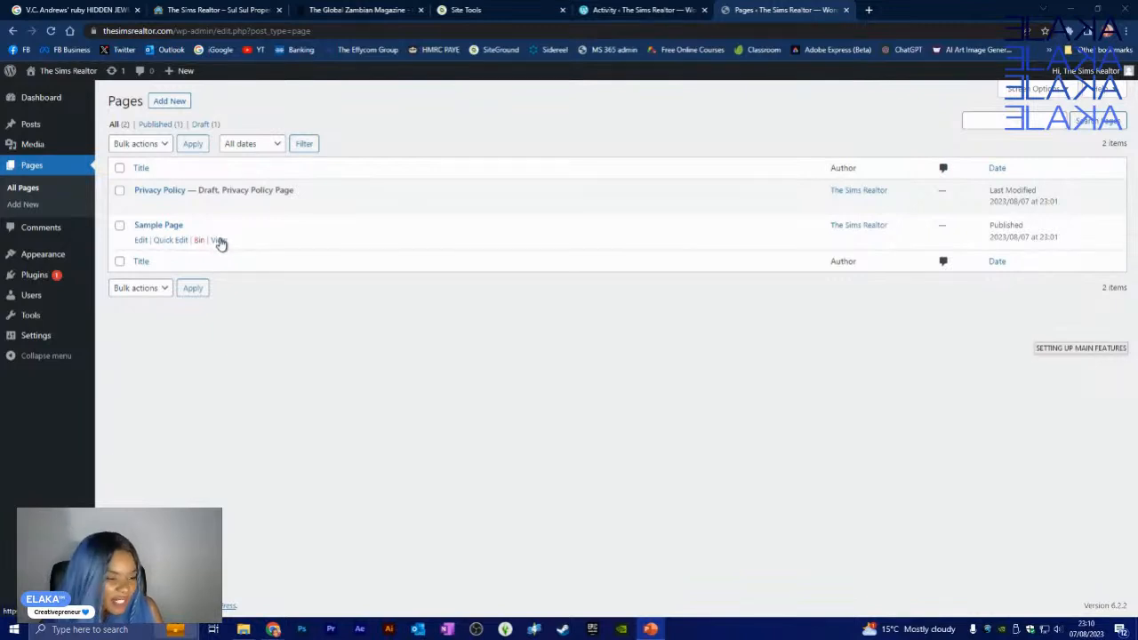
{"action": "left_click", "coordinate": [219, 242]}
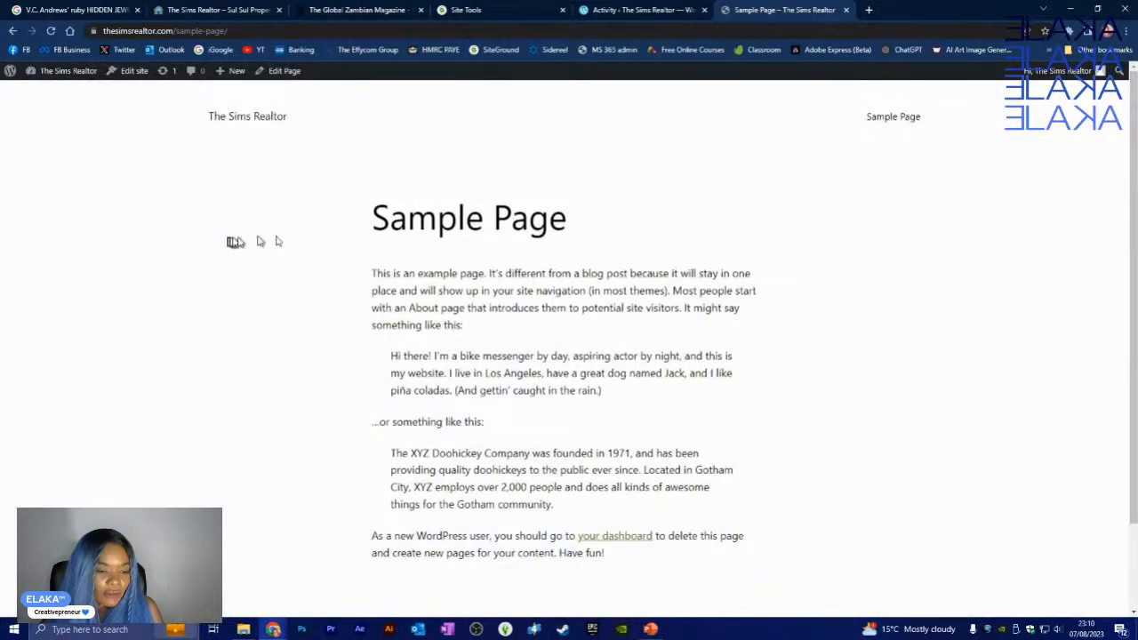
- Look over the live Sample Page's example text, then return to the admin Pages list
{"action": "scroll", "coordinate": [433, 415], "scroll_direction": "down", "scroll_amount": 2}
{"action": "scroll", "coordinate": [432, 264], "scroll_direction": "up", "scroll_amount": 2}
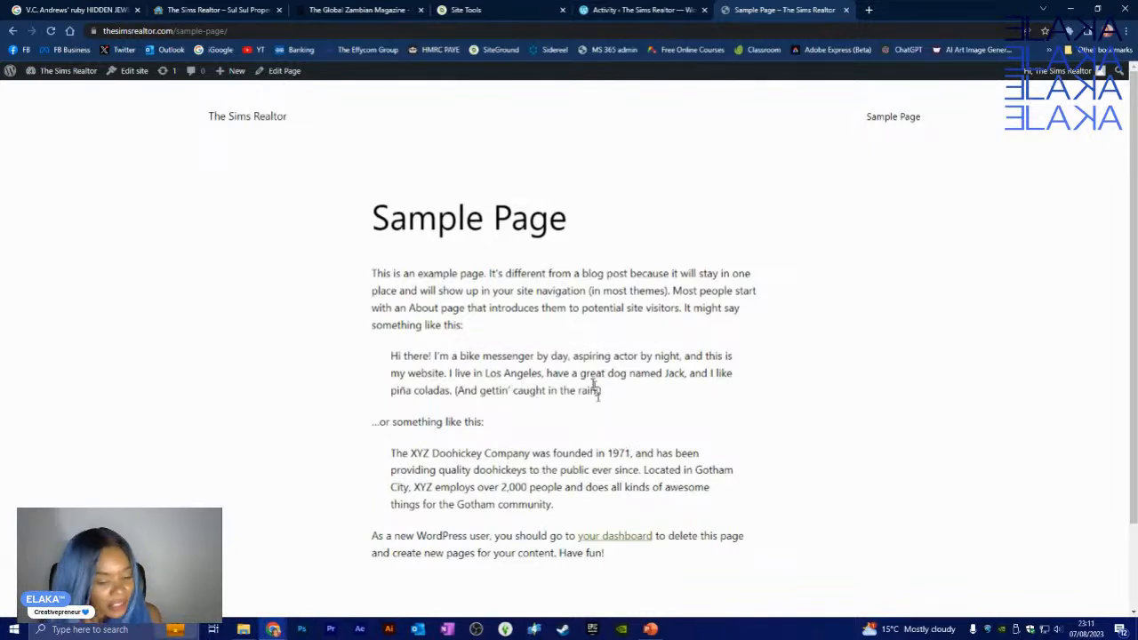
{"action": "left_click", "coordinate": [13, 31]}
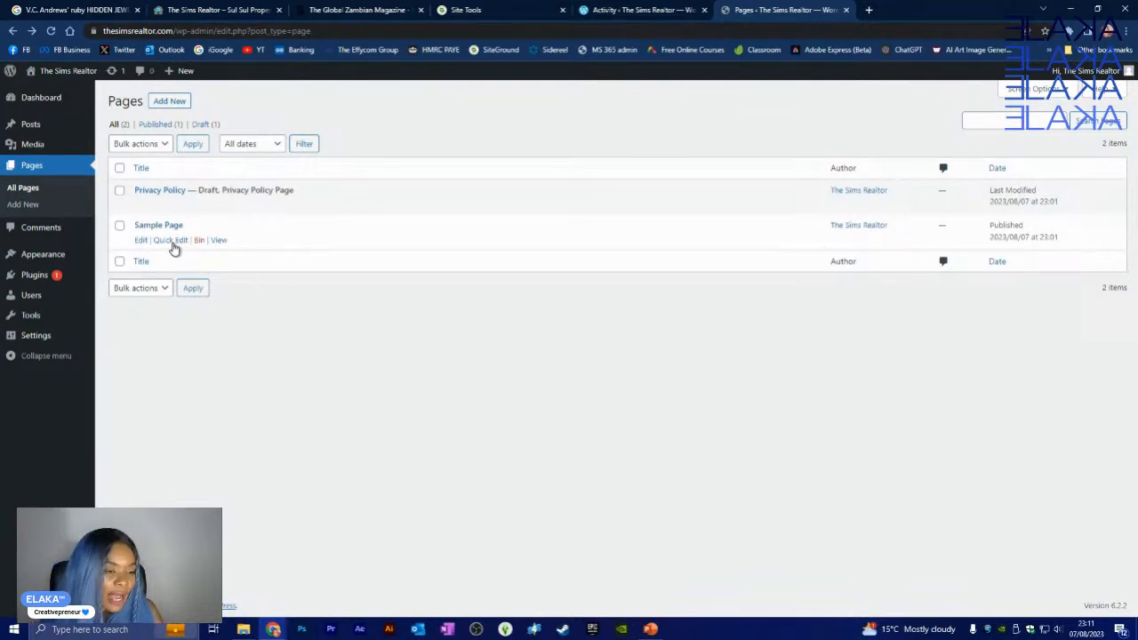
- Quick Edit the Sample Page to title 'ABOUT' and slug 'about', and update it
{"action": "left_click", "coordinate": [172, 240]}
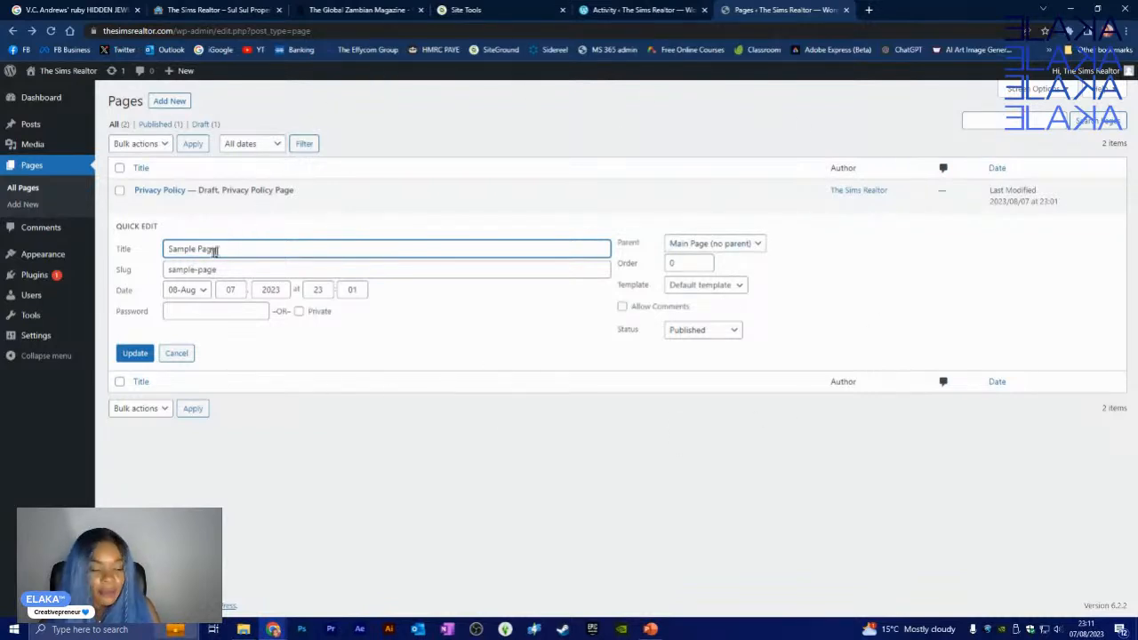
{"action": "left_click_drag", "start_coordinate": [225, 249], "coordinate": [139, 238]}
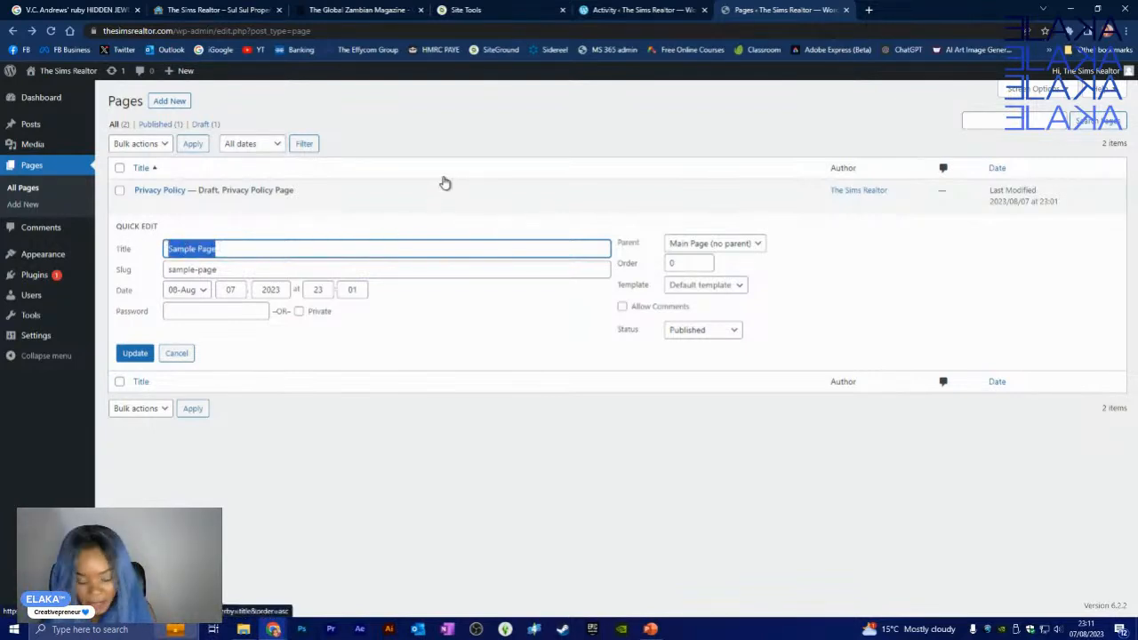
{"action": "type", "text": "A"}
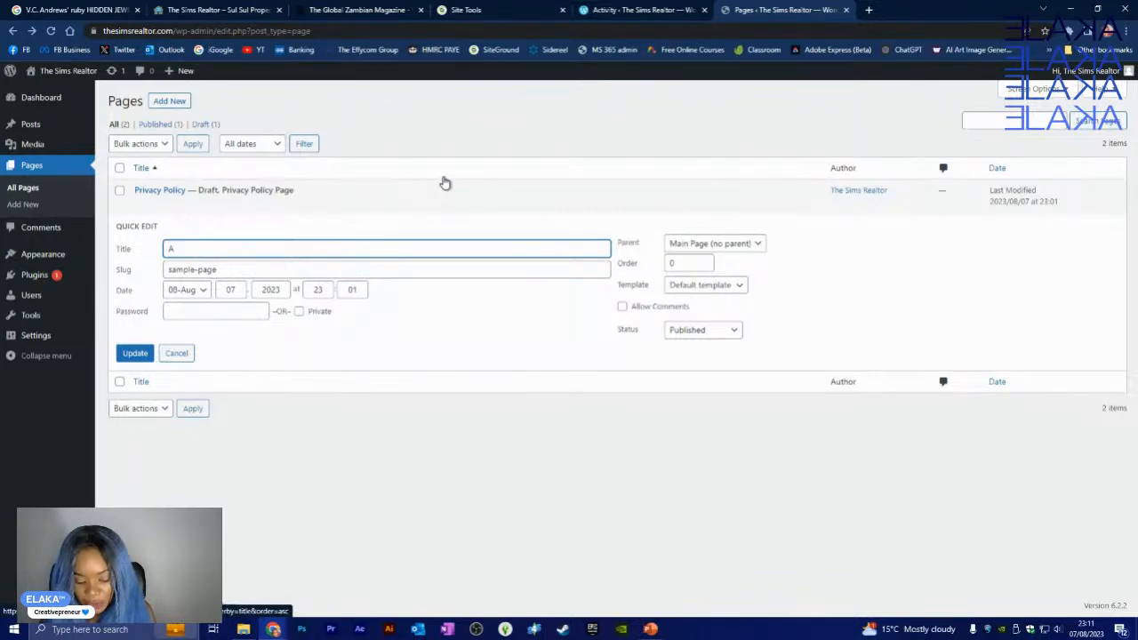
{"action": "type", "text": "BOUT"}
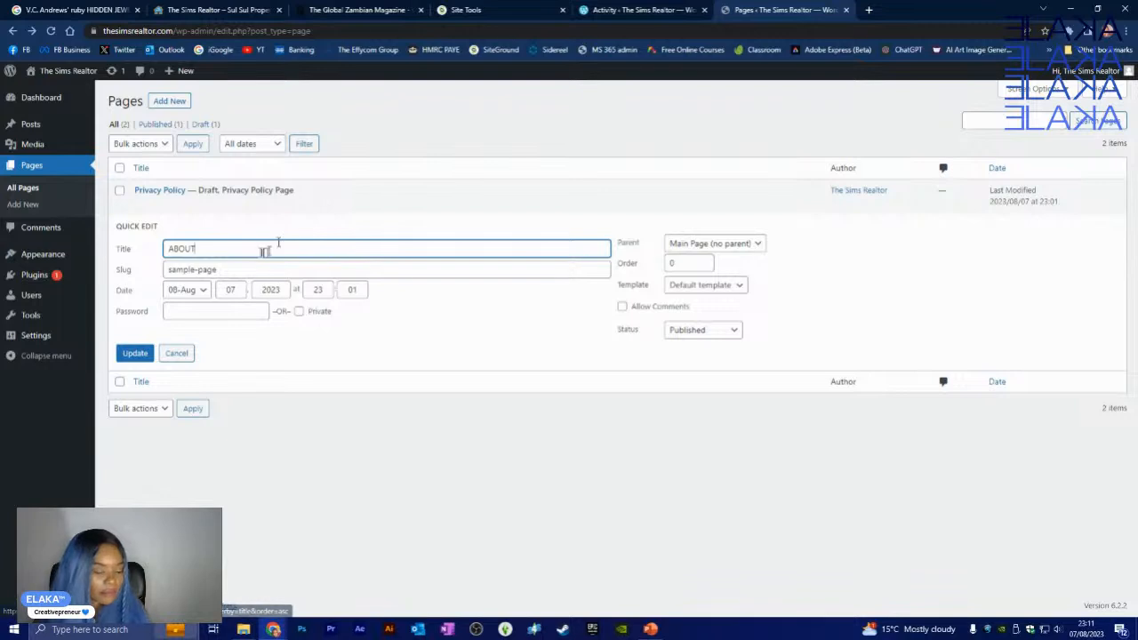
{"action": "triple_click", "coordinate": [219, 269]}
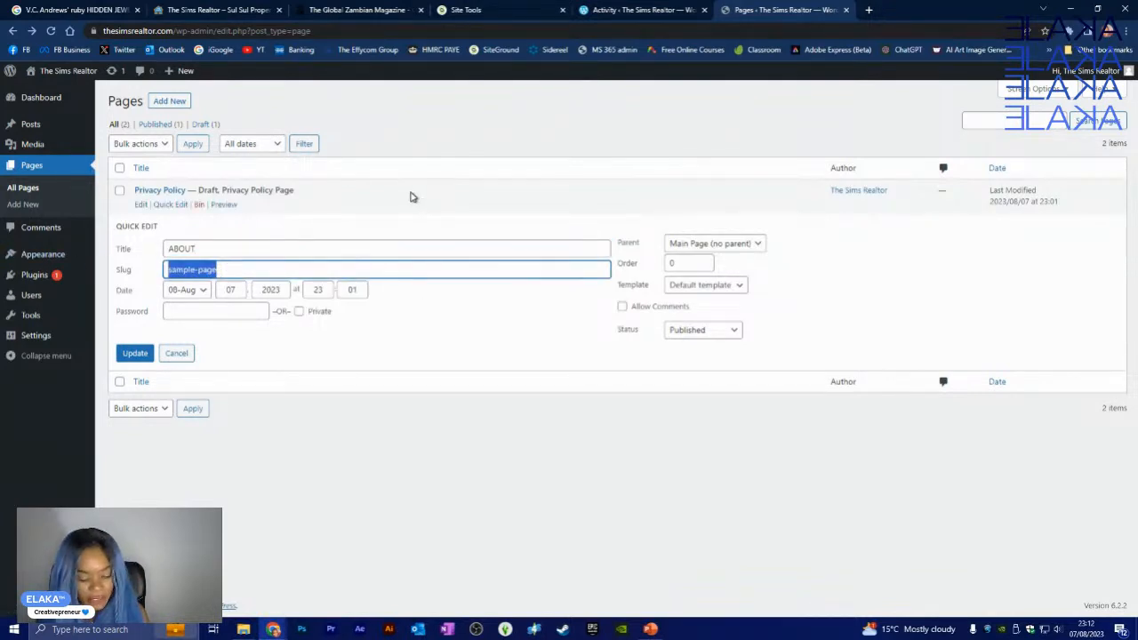
{"action": "type", "text": "about"}
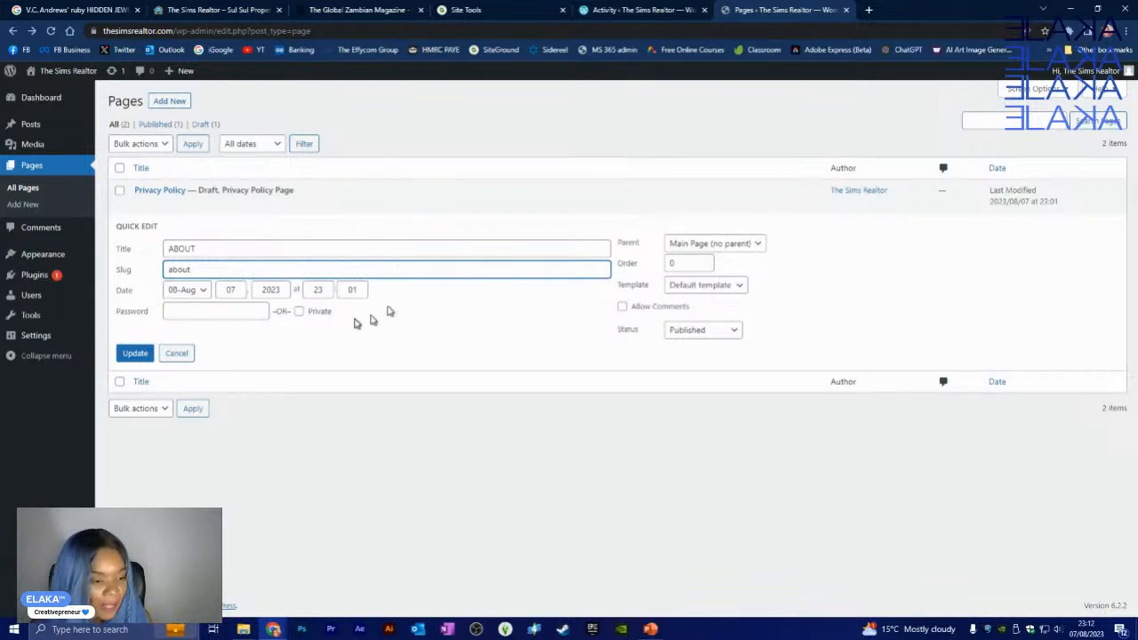
{"action": "left_click", "coordinate": [336, 341]}
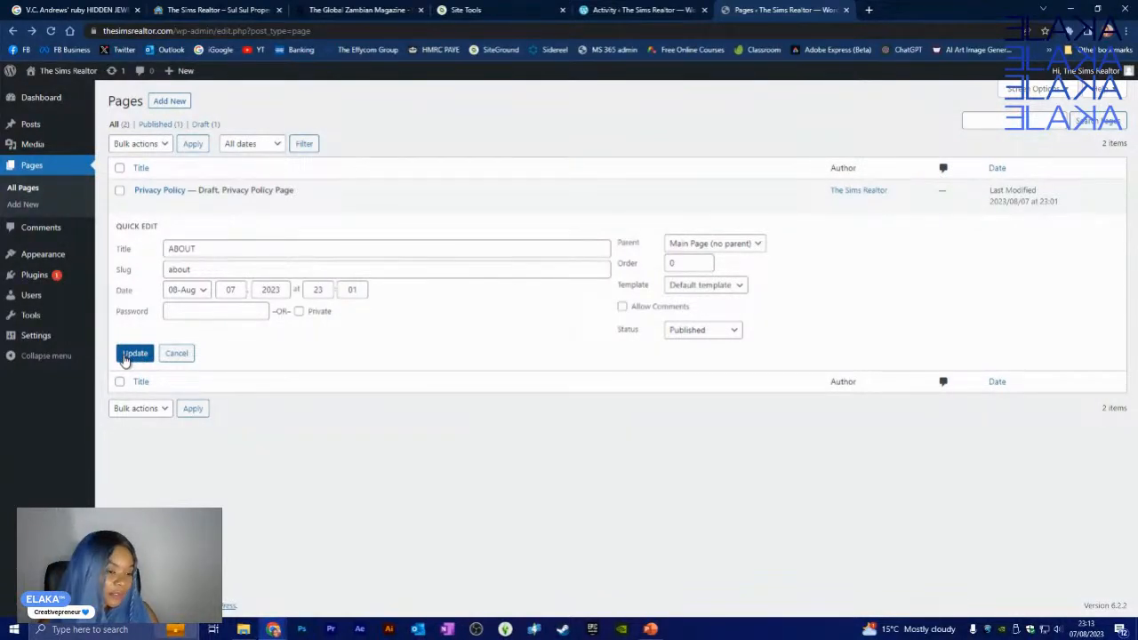
{"action": "left_click", "coordinate": [138, 359]}
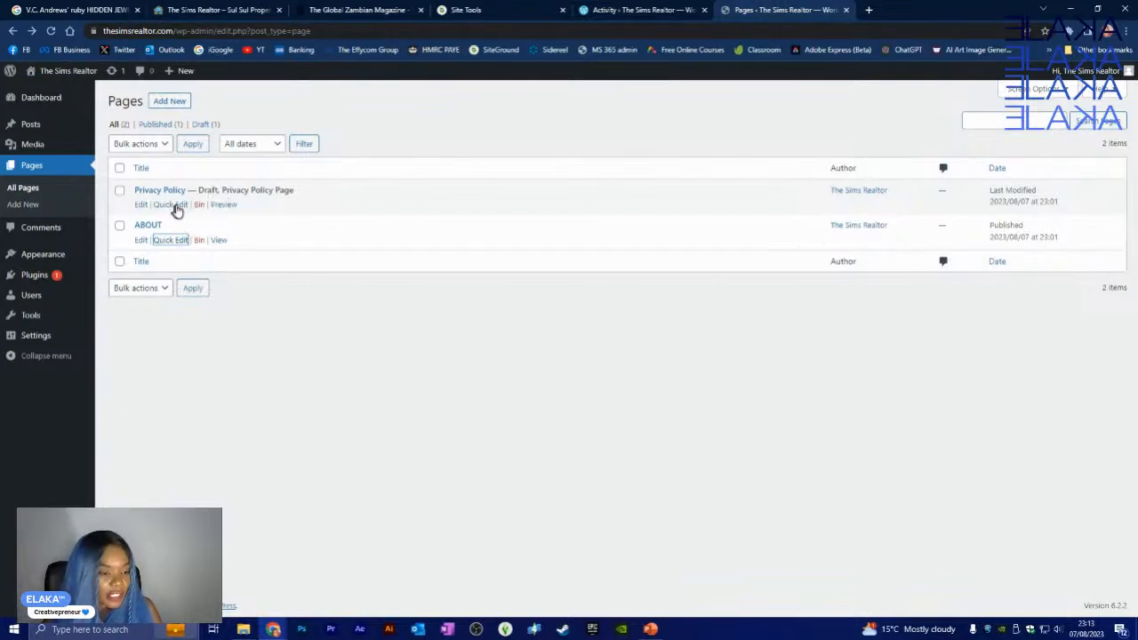
- Quick Edit the Privacy Policy page, change its status from Draft to Published, and update it
{"action": "left_click", "coordinate": [173, 207]}
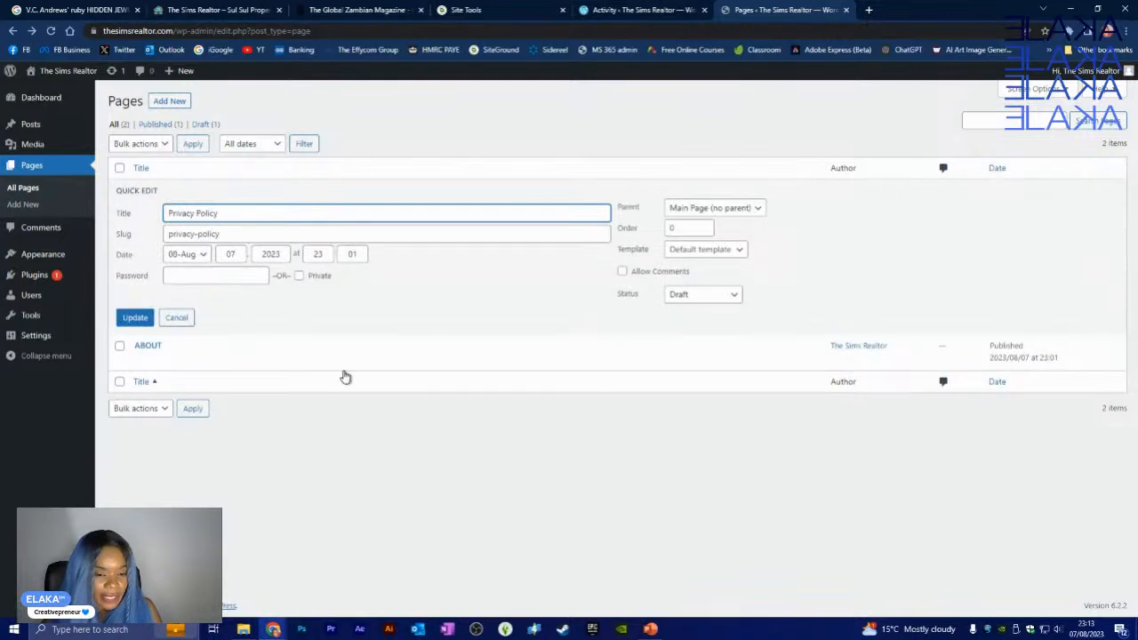
{"action": "left_click", "coordinate": [686, 297]}
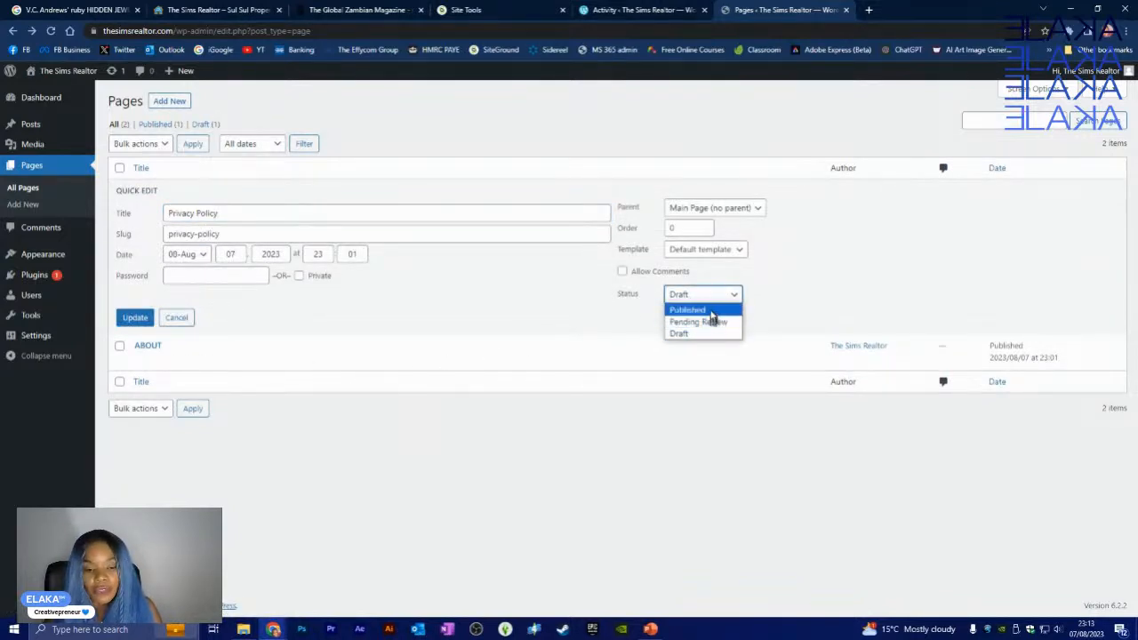
{"action": "left_click", "coordinate": [698, 310]}
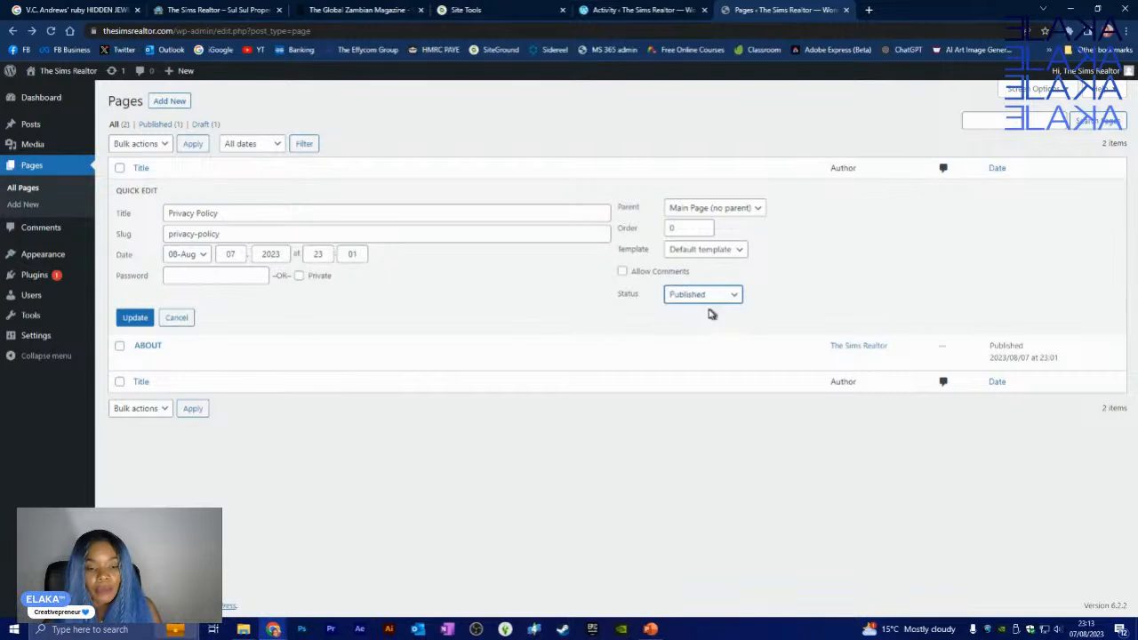
{"action": "left_click", "coordinate": [144, 319]}
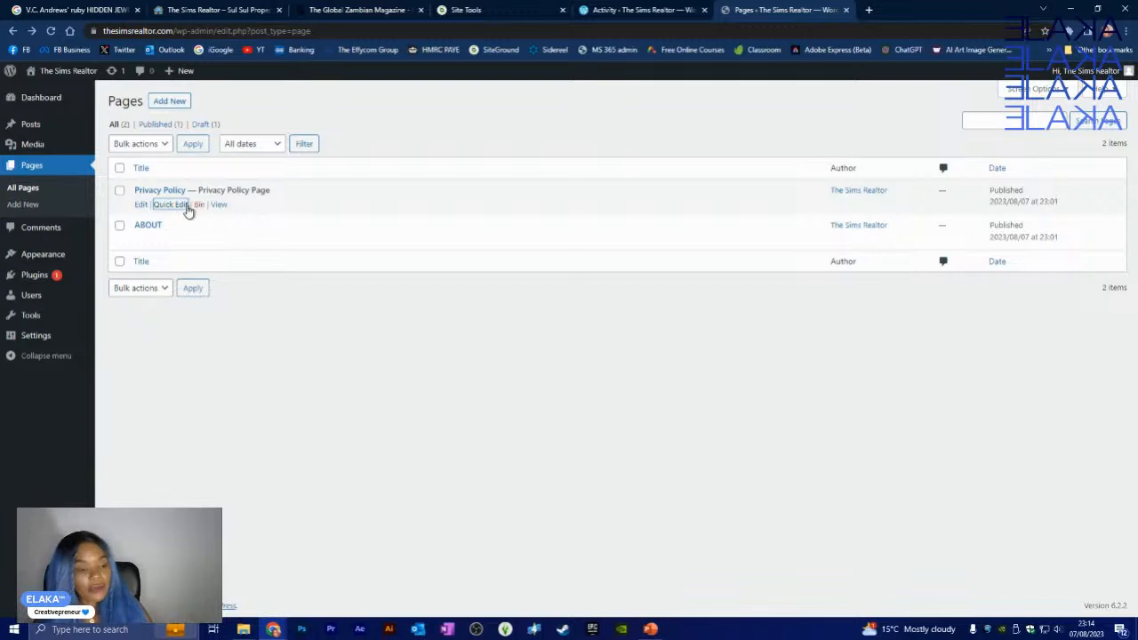
- Create a new page titled 'HOME' in the block editor
{"action": "left_click", "coordinate": [169, 102]}
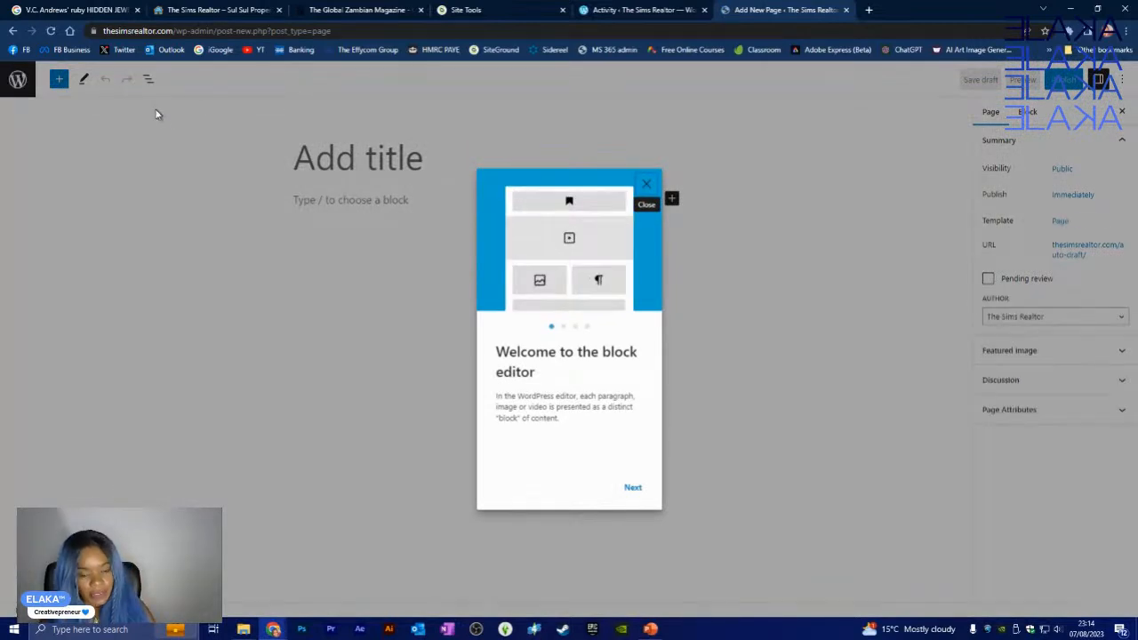
{"action": "left_click", "coordinate": [647, 184]}
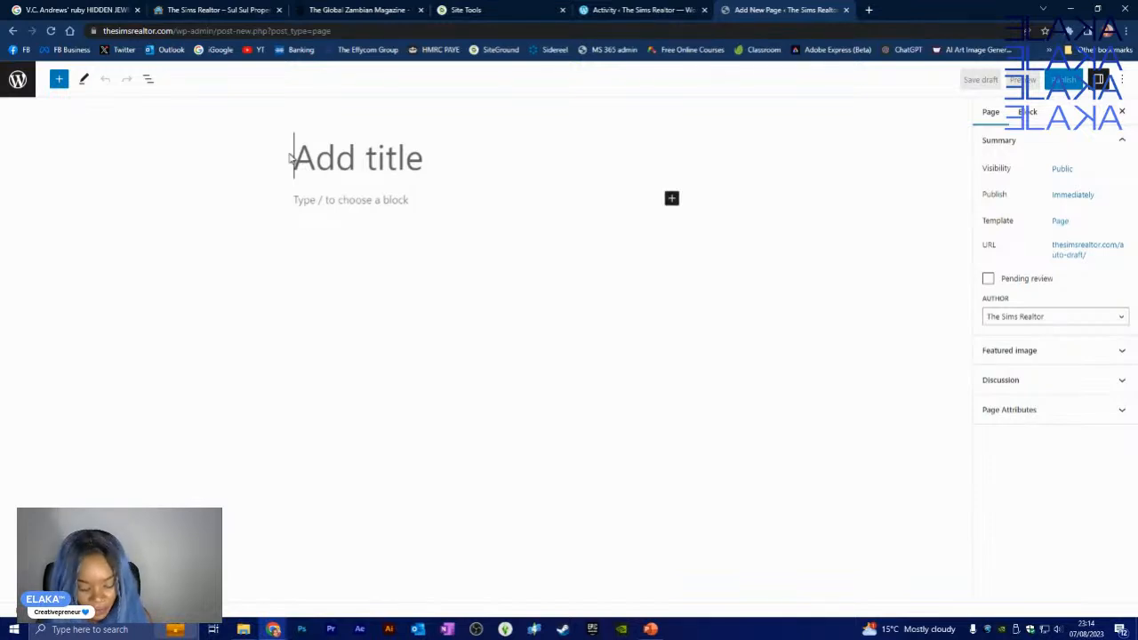
{"action": "type", "text": "HOME"}
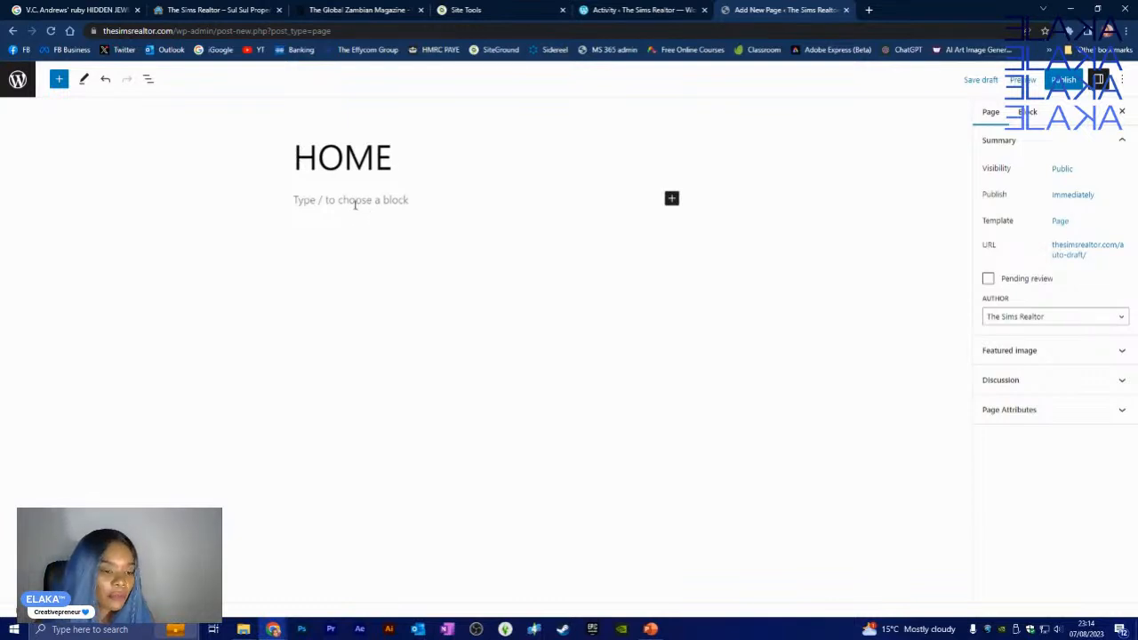
{"action": "left_click", "coordinate": [355, 202]}
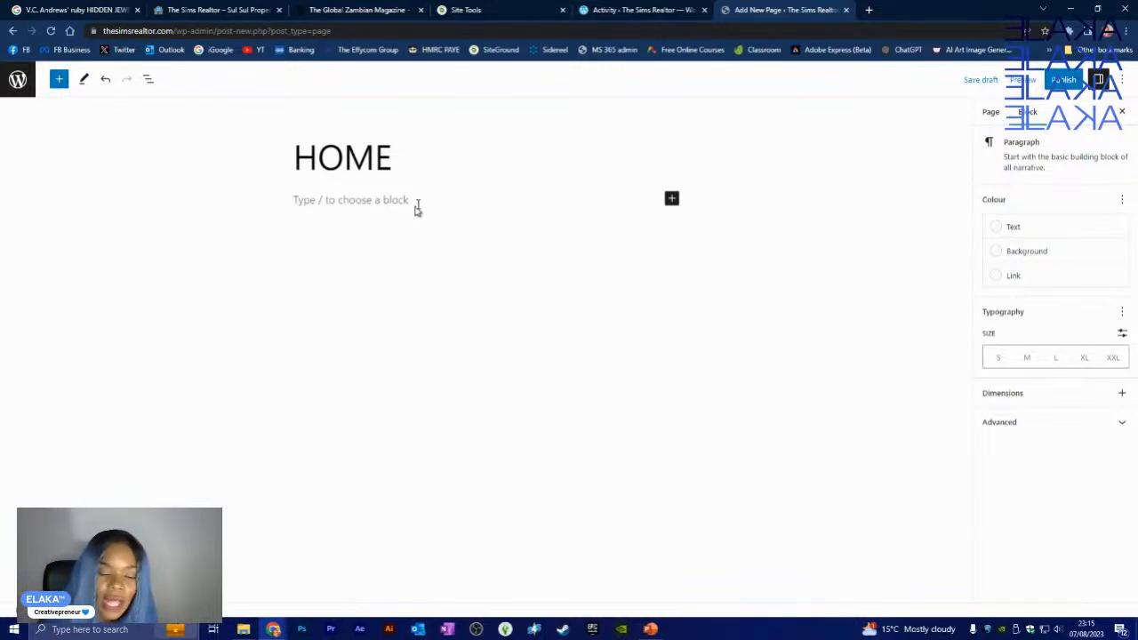
- Search the block inserter, trying 'sud' and 'Pic' before searching 'IMAGE'
{"action": "left_click", "coordinate": [671, 198]}
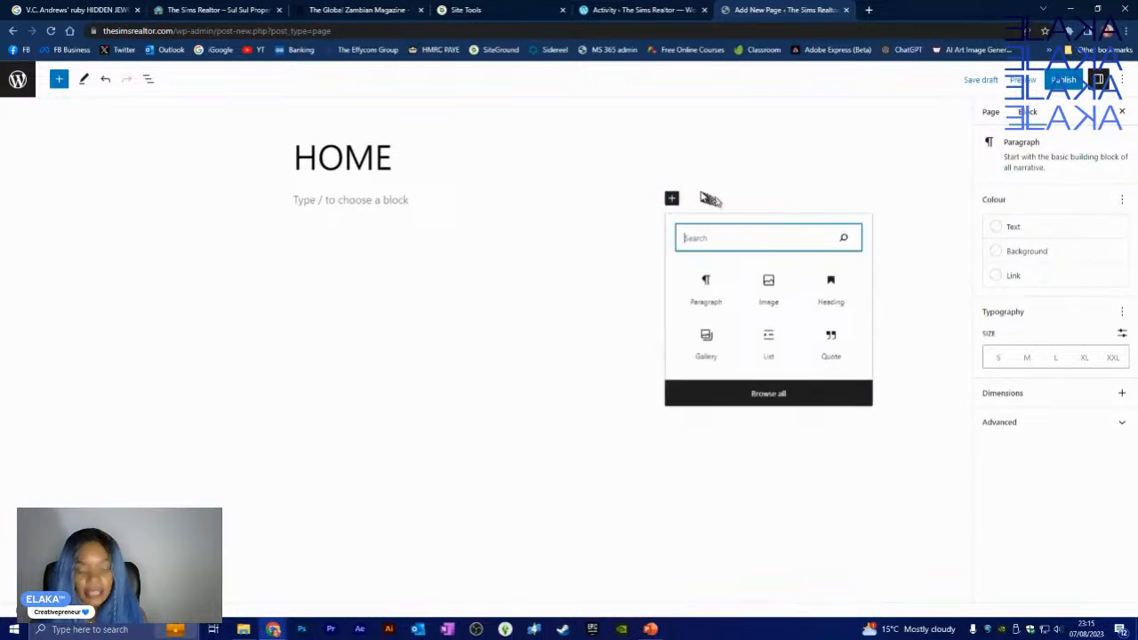
{"action": "type", "text": "sud"}
{"action": "key", "text": "BackSpace"}
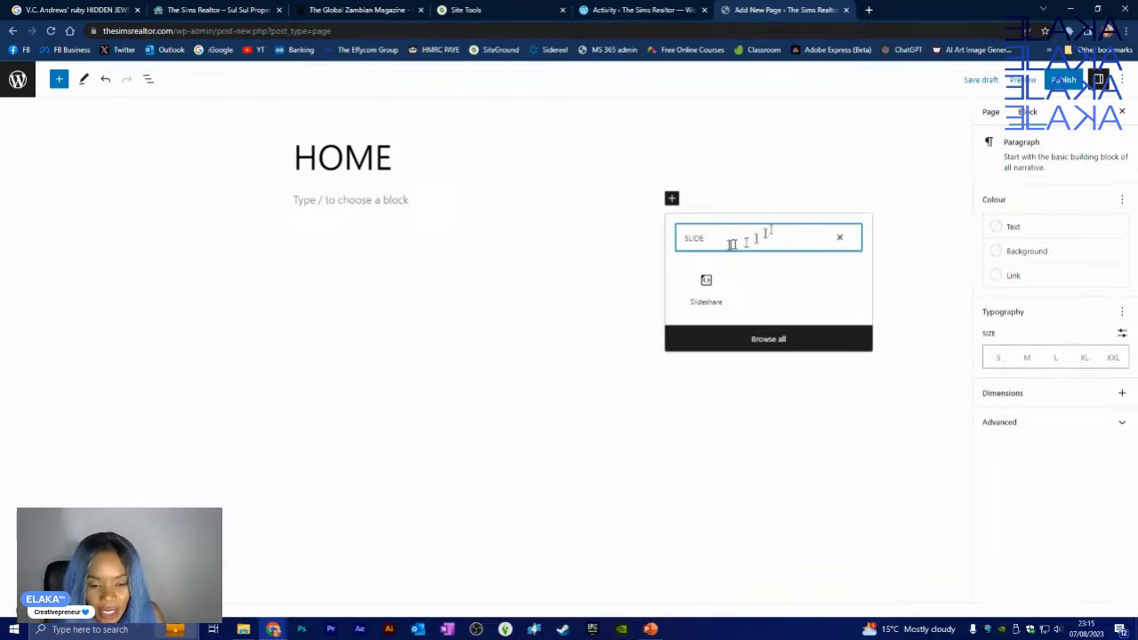
{"action": "key", "text": "BackSpace"}
{"action": "key", "text": "BackSpace"}
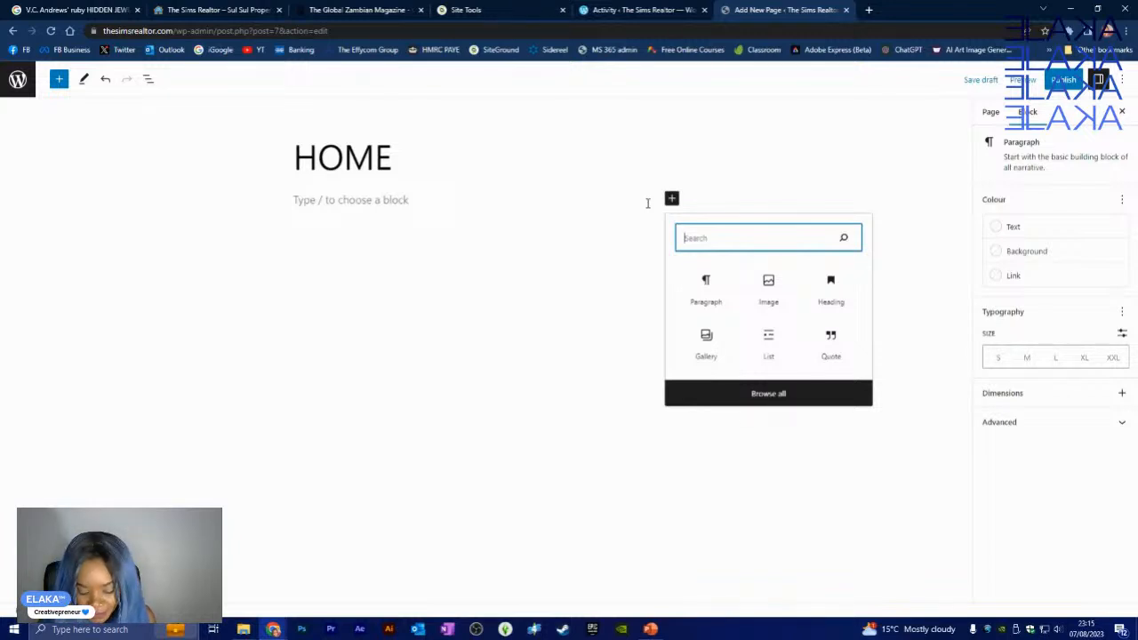
{"action": "type", "text": "P"}
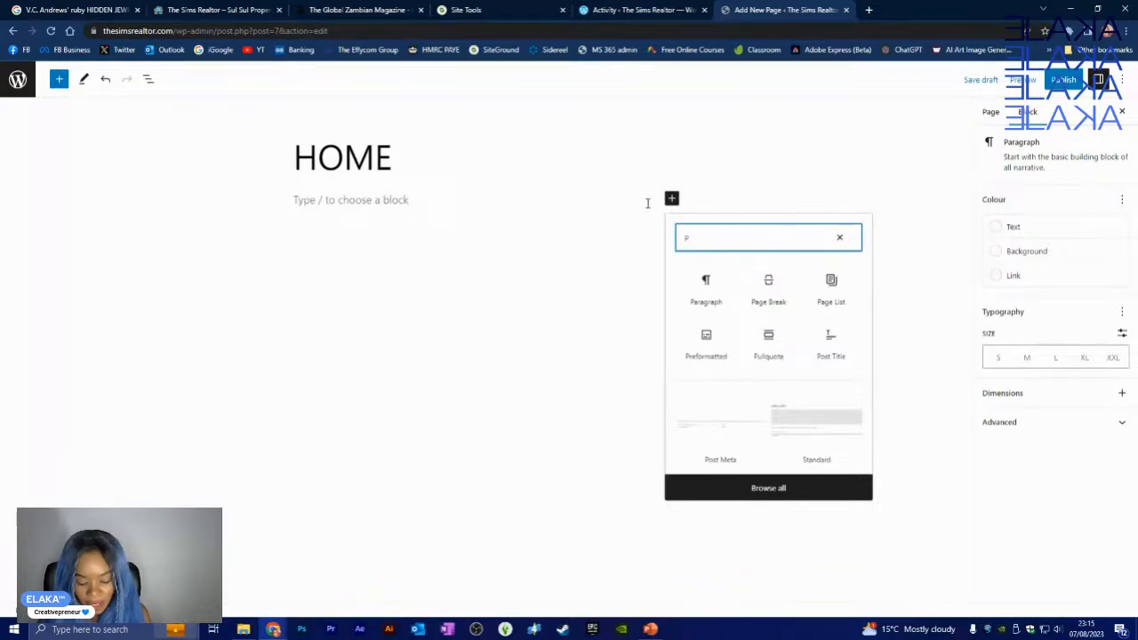
{"action": "type", "text": "ic"}
{"action": "key", "text": "BackSpace"}
{"action": "key", "text": "BackSpace"}
{"action": "key", "text": "BackSpace"}
{"action": "key", "text": "BackSpace"}
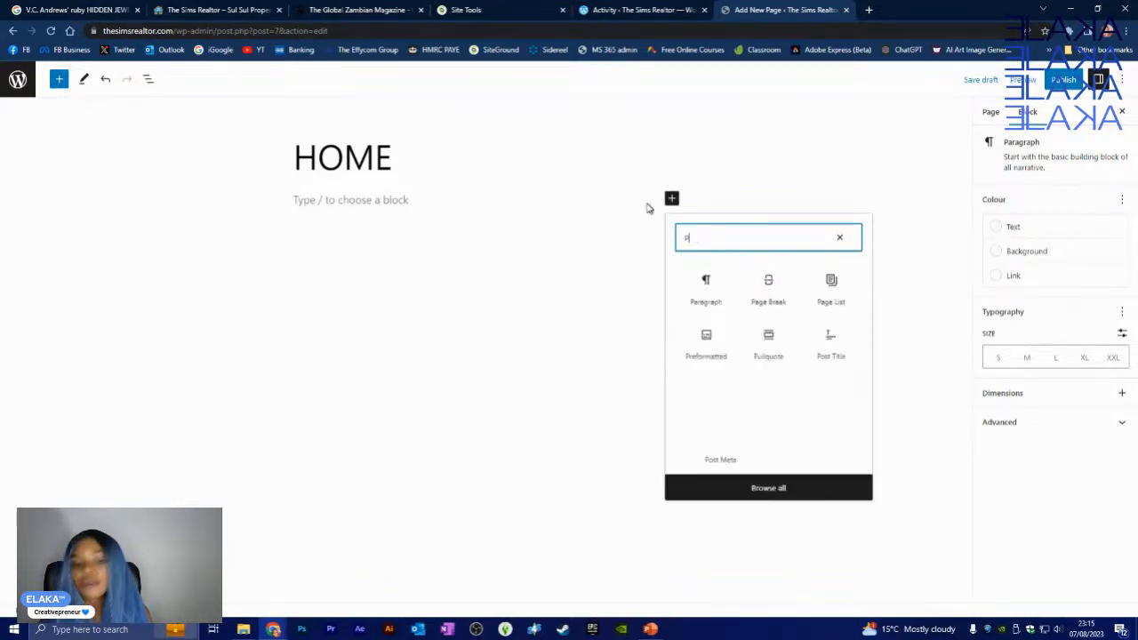
{"action": "left_click", "coordinate": [371, 200]}
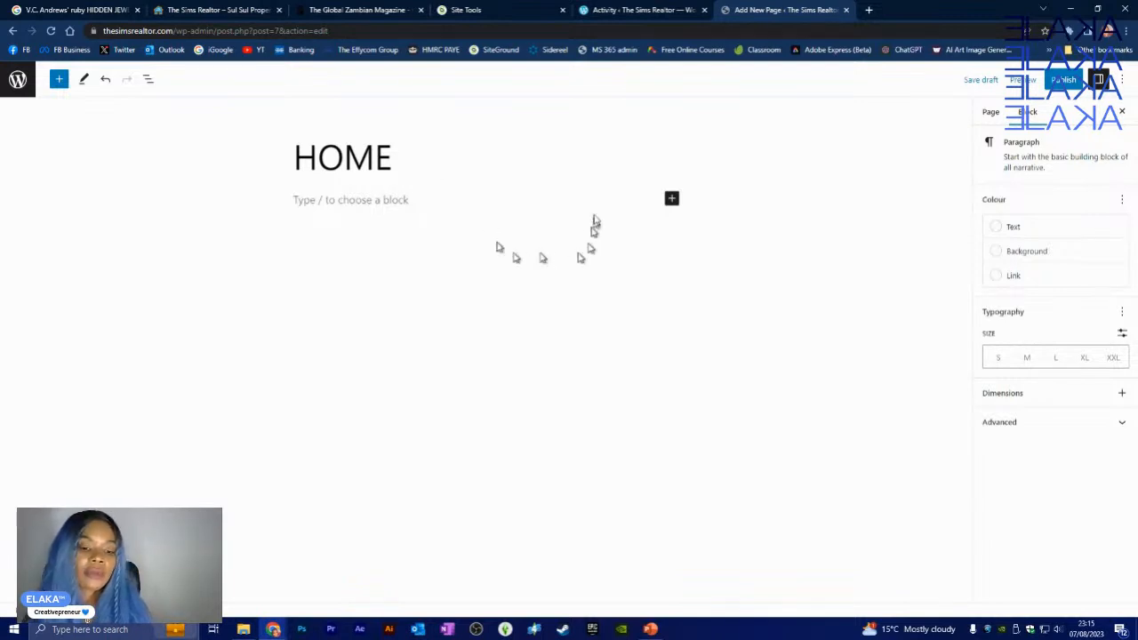
{"action": "left_click", "coordinate": [672, 199]}
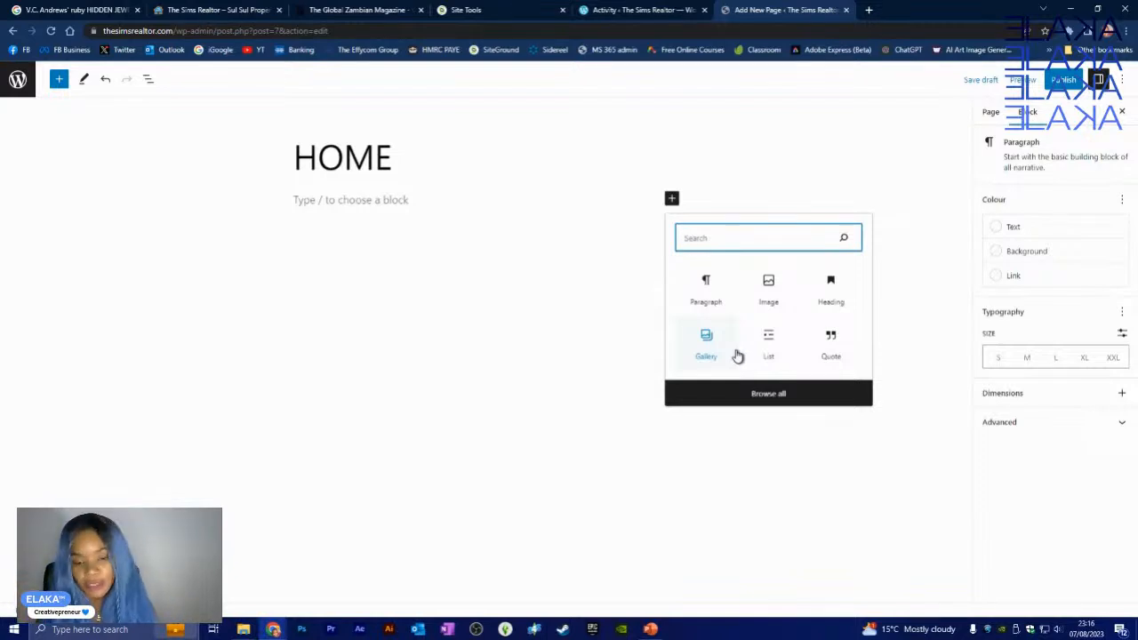
{"action": "type", "text": "IMAGE"}
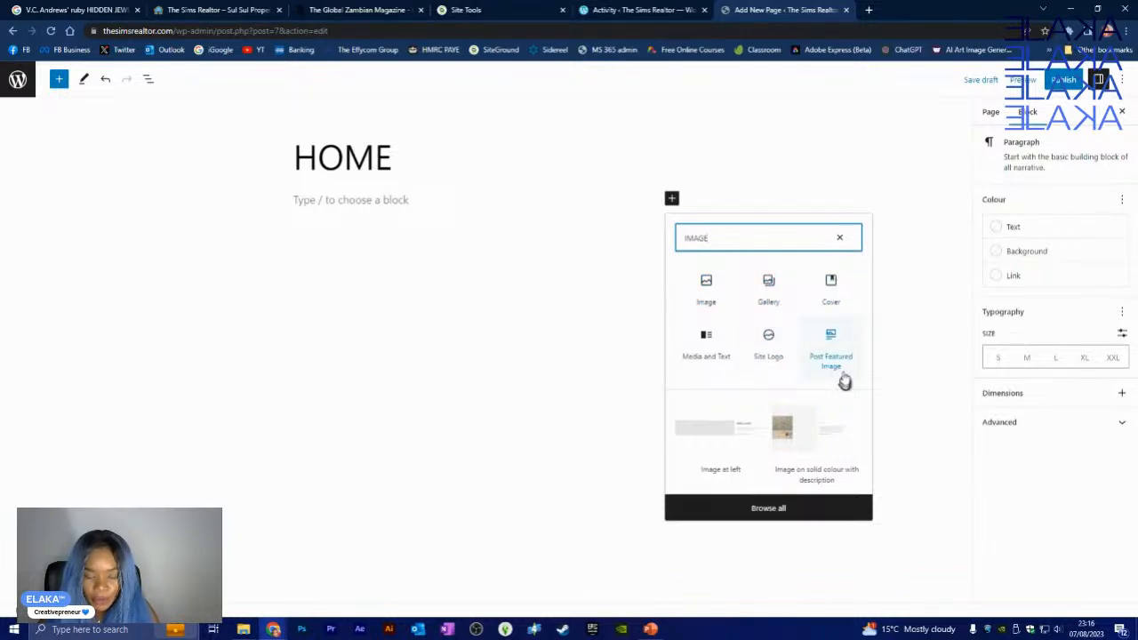
- Insert a Cover block below the HOME title and start uploading its image
{"action": "left_click", "coordinate": [833, 291]}
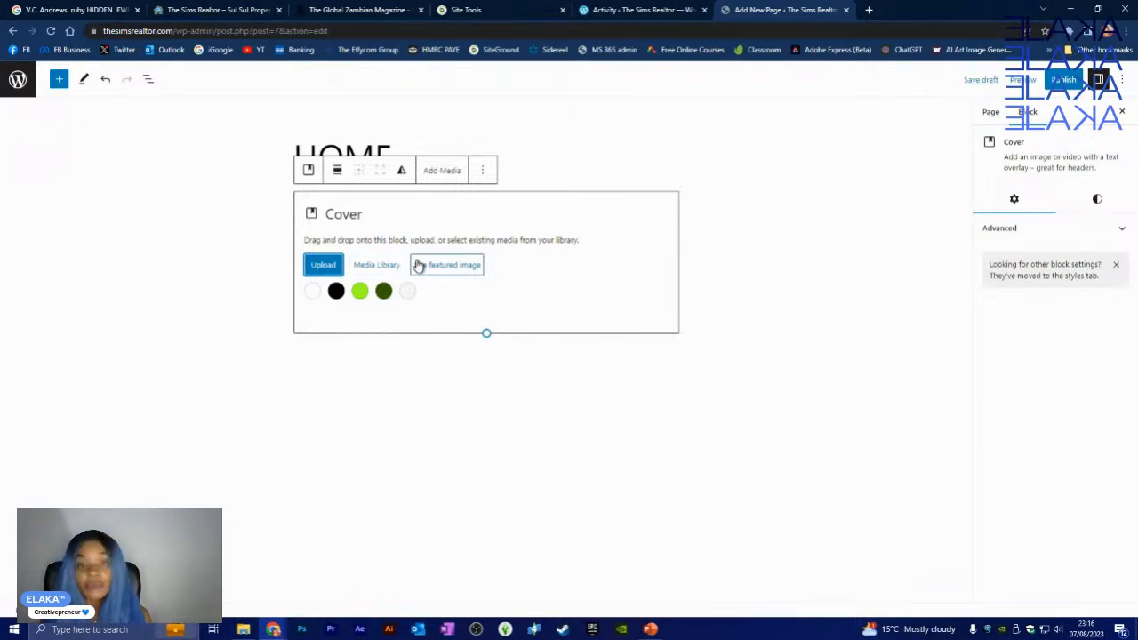
{"action": "left_click", "coordinate": [321, 267]}
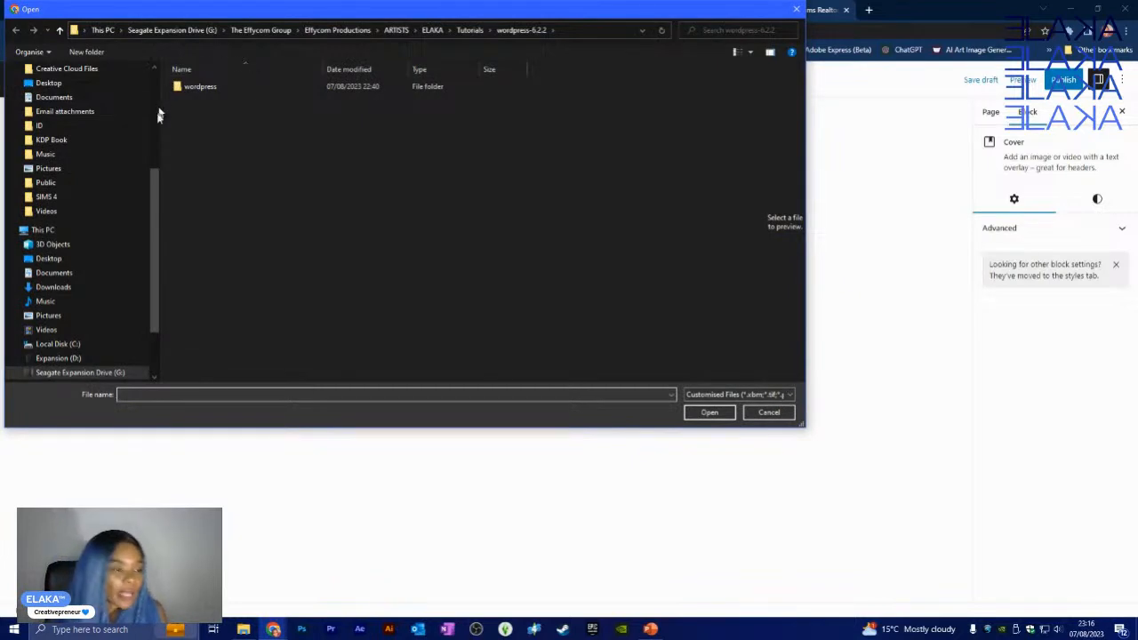
- Browse the file dialog from the Gaming folder into its Screenshots folder
{"action": "scroll", "coordinate": [133, 142], "scroll_direction": "up", "scroll_amount": 2}
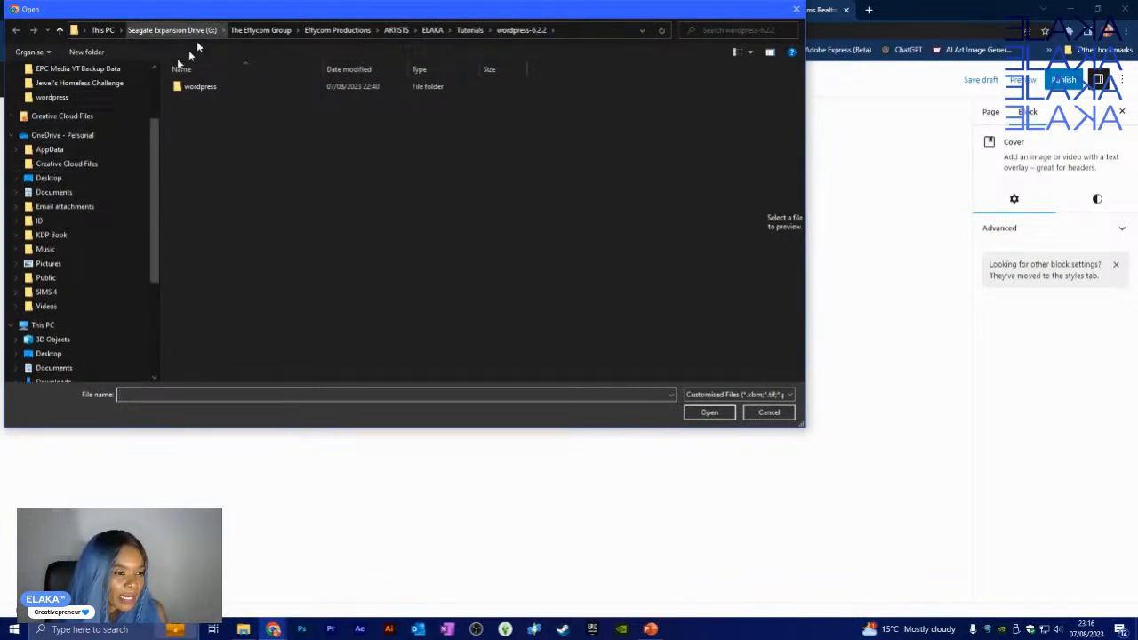
{"action": "scroll", "coordinate": [78, 210], "scroll_direction": "up", "scroll_amount": 2}
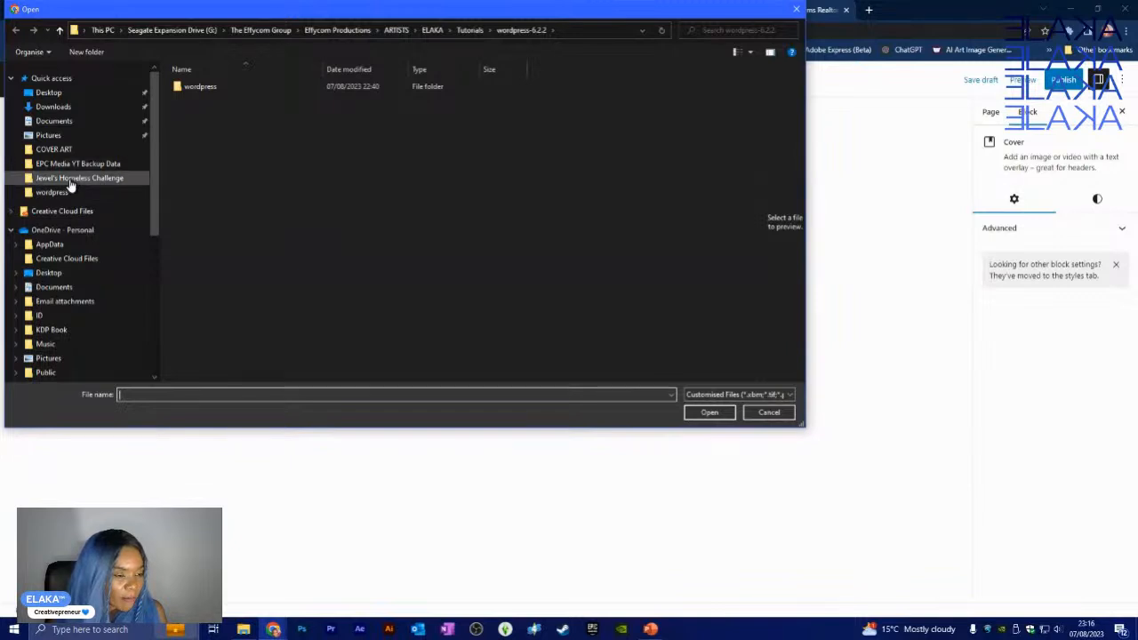
{"action": "left_click", "coordinate": [77, 178]}
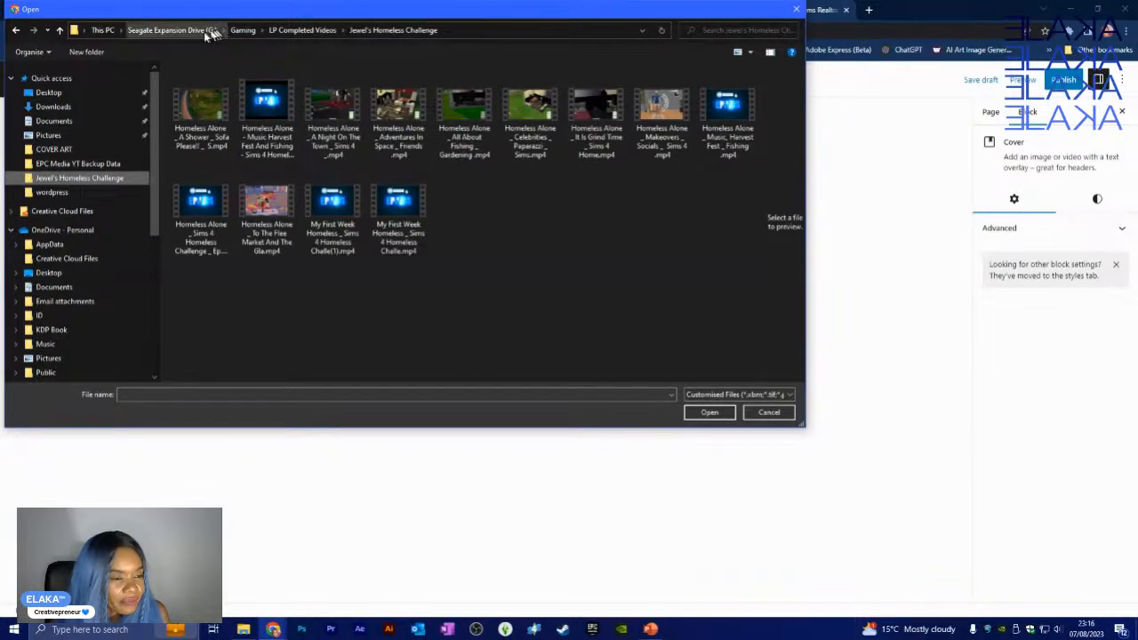
{"action": "left_click", "coordinate": [240, 30]}
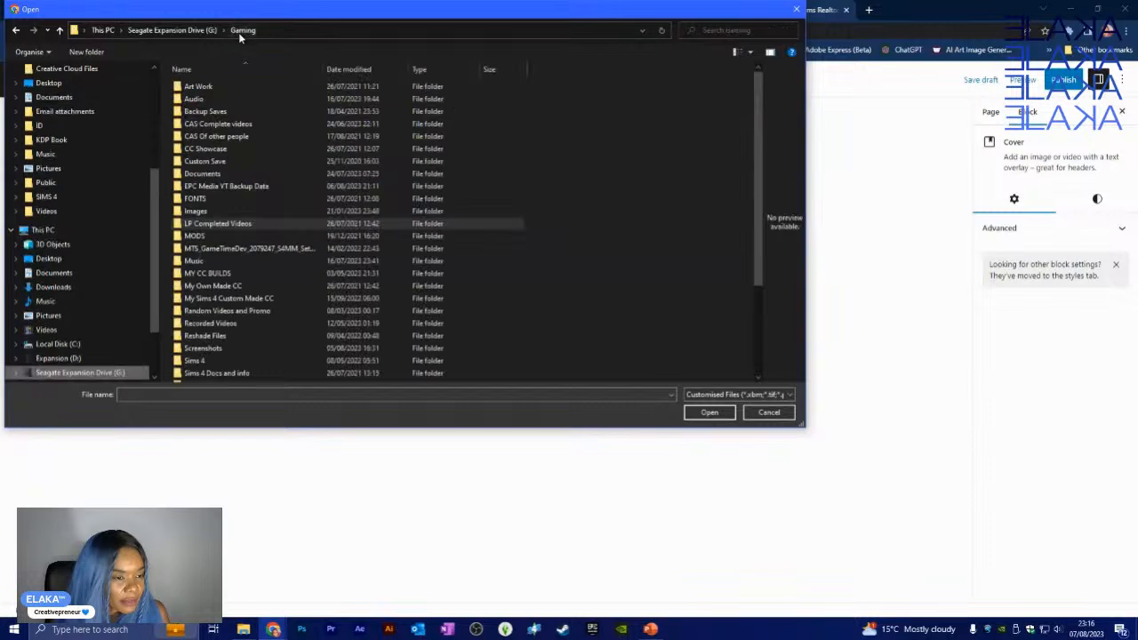
{"action": "scroll", "coordinate": [262, 303], "scroll_direction": "down", "scroll_amount": 3}
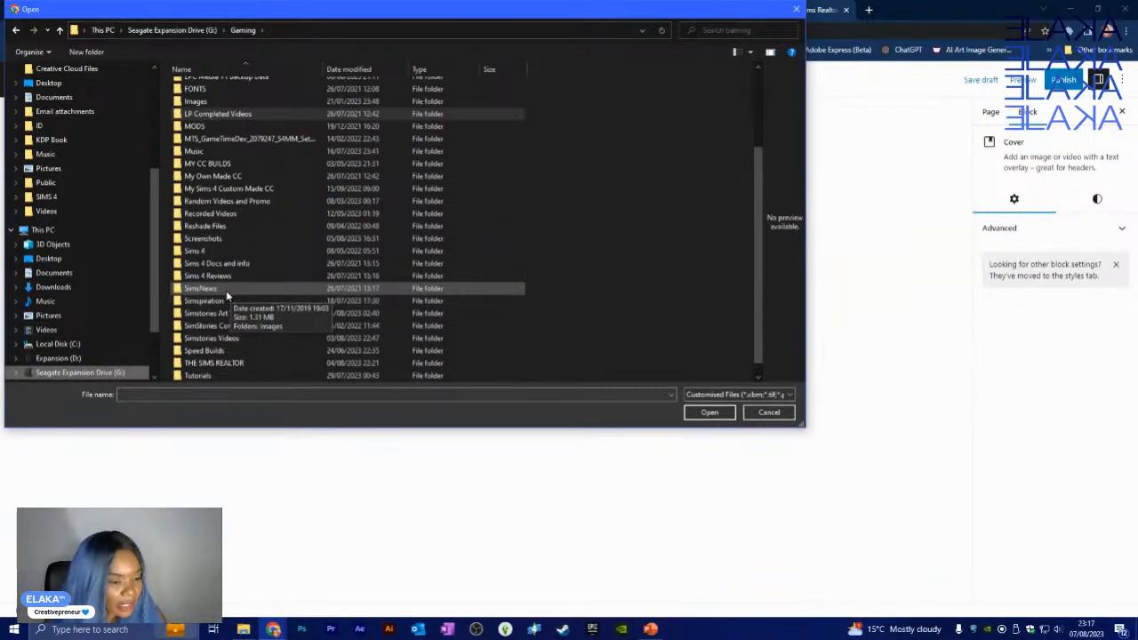
{"action": "scroll", "coordinate": [226, 290], "scroll_direction": "down", "scroll_amount": 1}
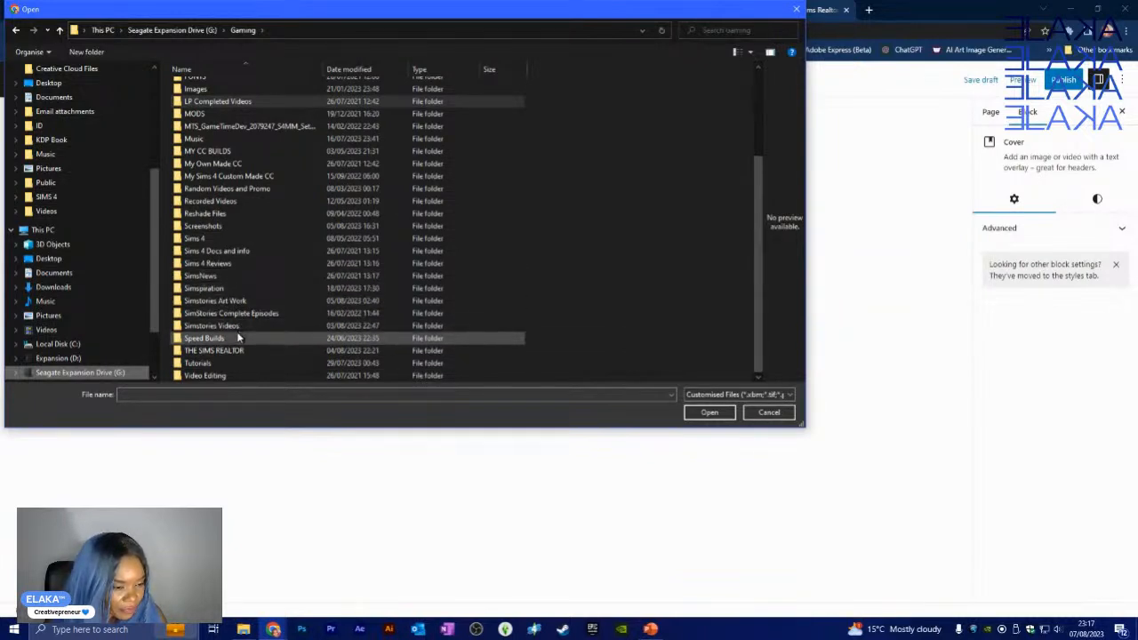
{"action": "left_click", "coordinate": [204, 227]}
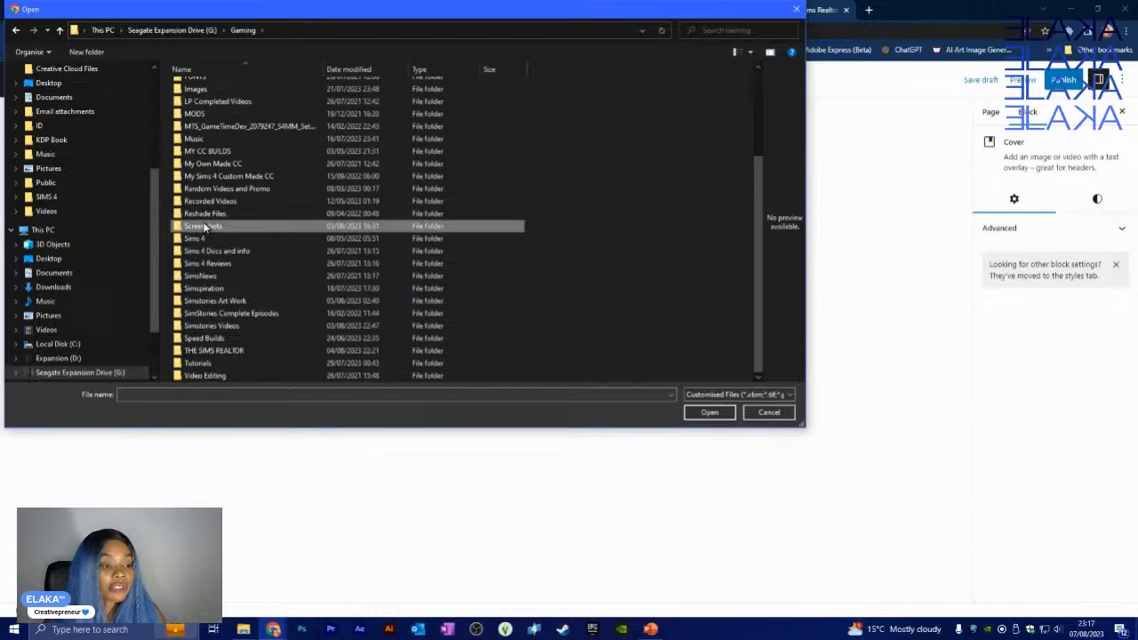
{"action": "double_click", "coordinate": [204, 226]}
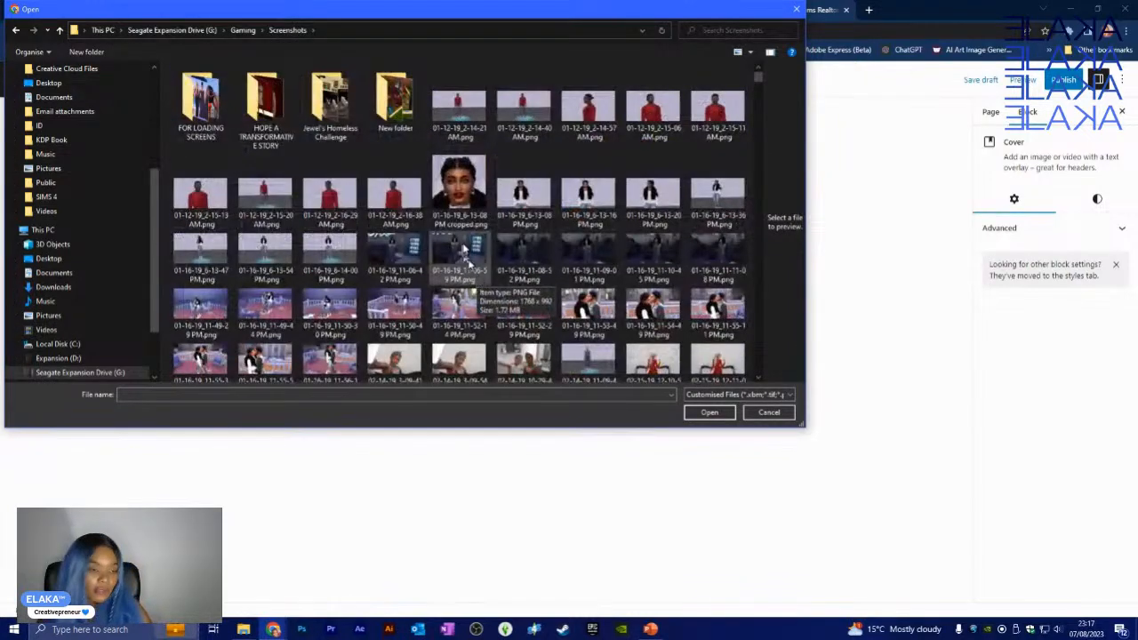
{"action": "left_click_drag", "start_coordinate": [803, 427], "coordinate": [869, 519]}
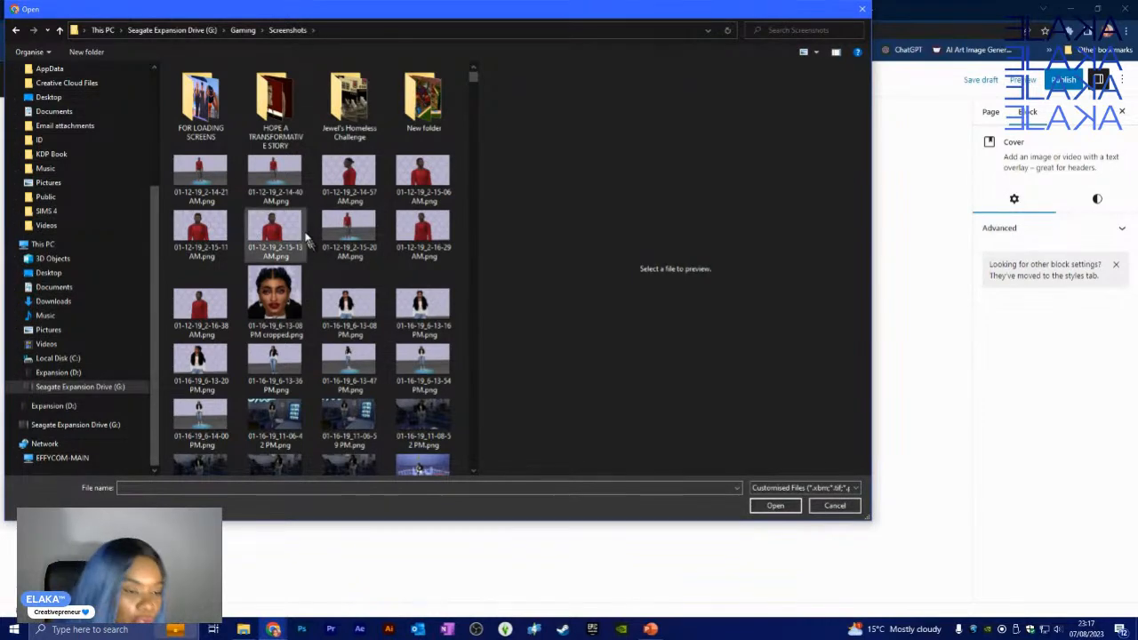
{"action": "double_click", "coordinate": [417, 114]}
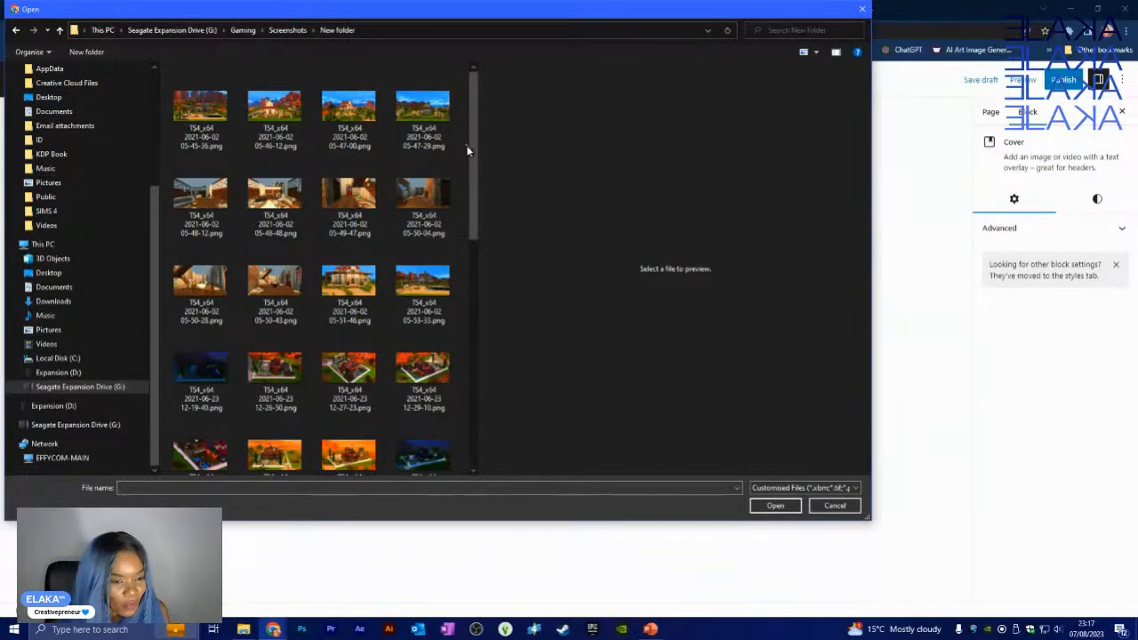
{"action": "left_click_drag", "start_coordinate": [474, 157], "coordinate": [477, 202]}
{"action": "left_click", "coordinate": [275, 191]}
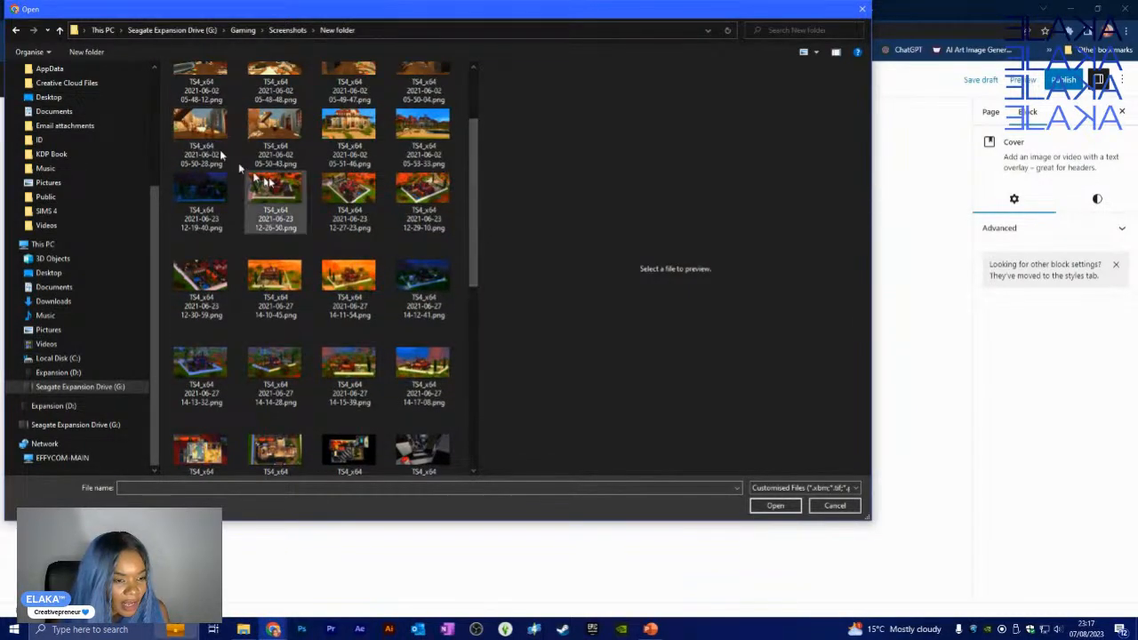
{"action": "left_click", "coordinate": [786, 507]}
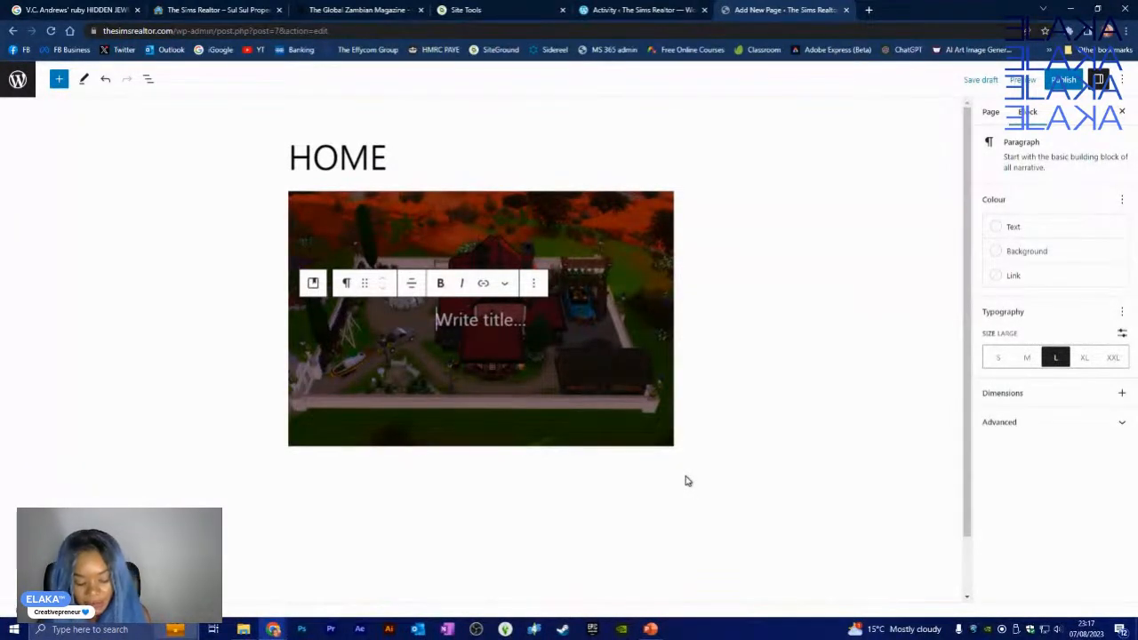
- Title the house screenshot cover 'THE SIMS REALTOR'
{"action": "type", "text": "TH"}
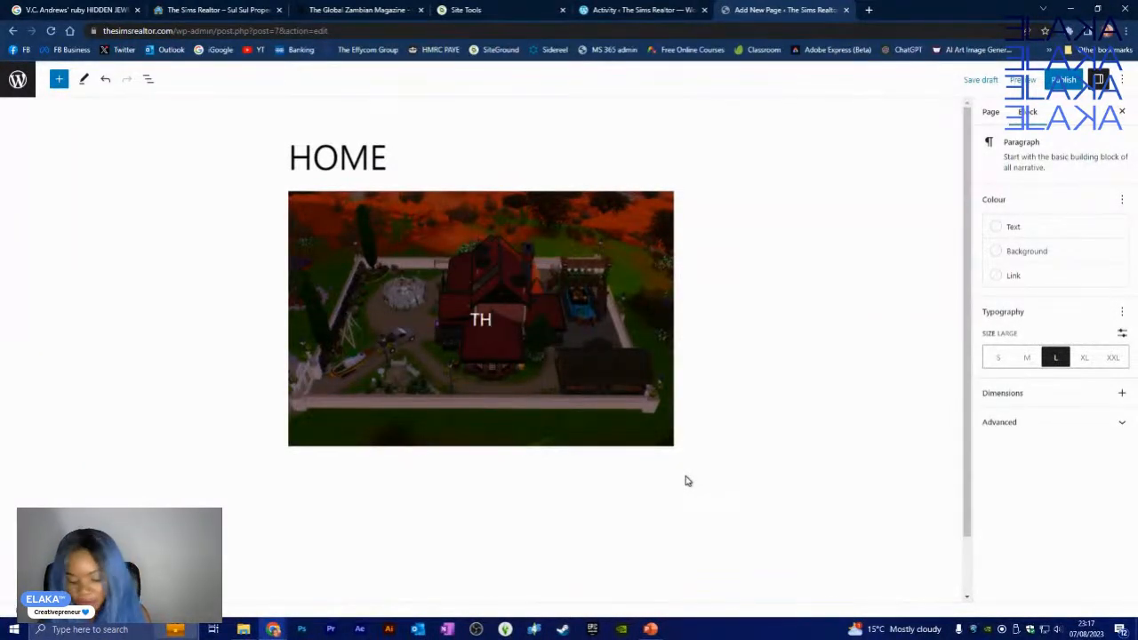
{"action": "type", "text": "E SIMS "}
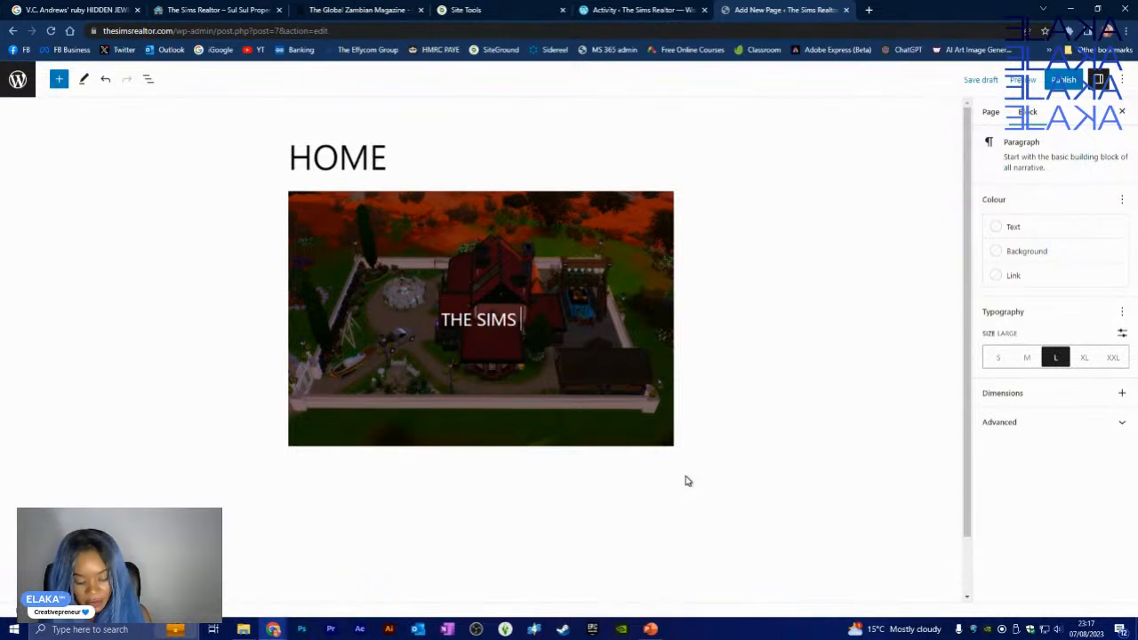
{"action": "type", "text": "RE"}
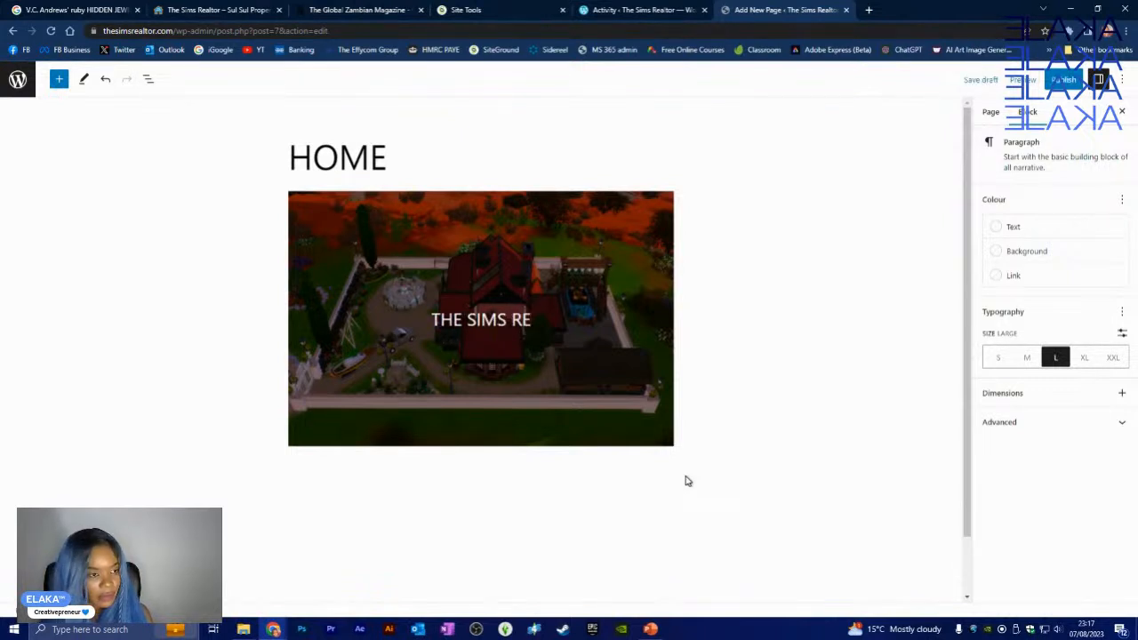
{"action": "type", "text": "ALT"}
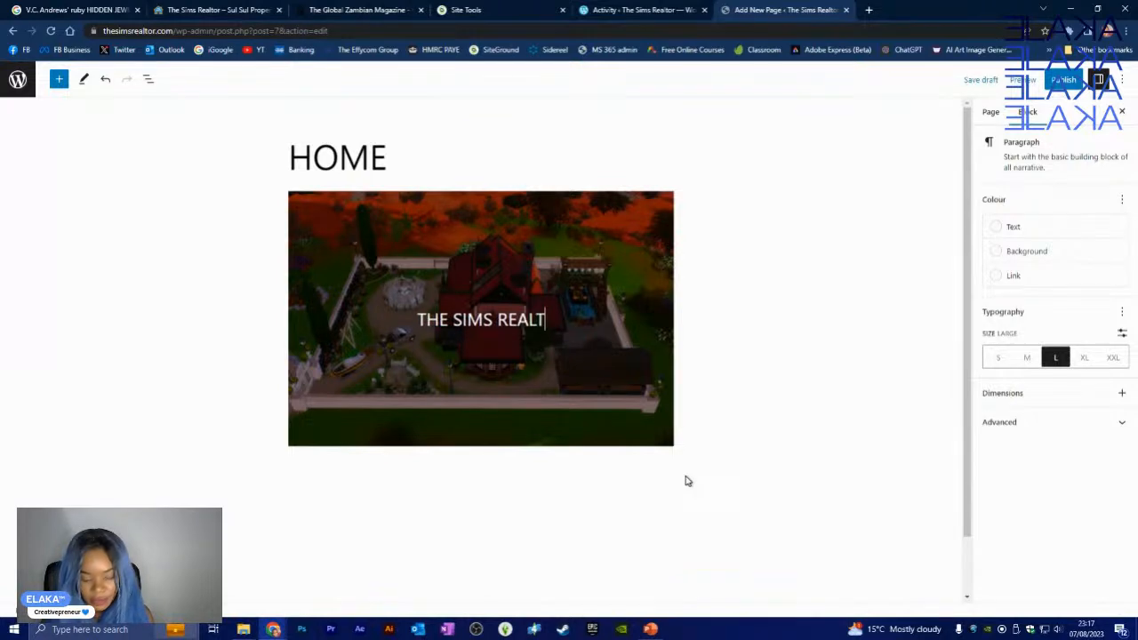
{"action": "type", "text": "OR"}
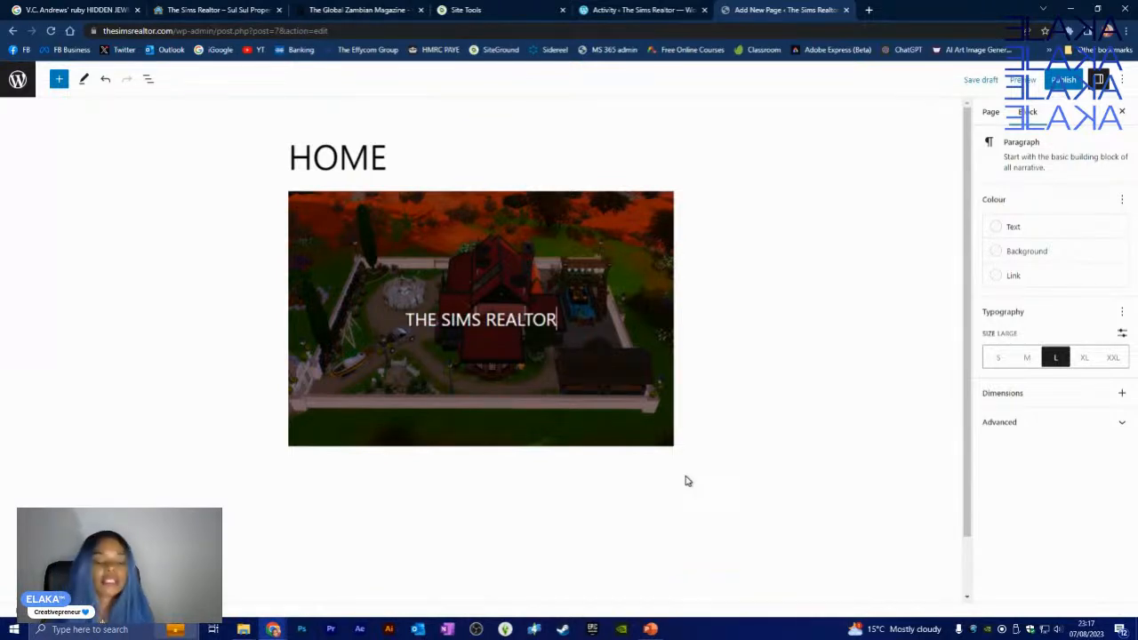
{"action": "left_click", "coordinate": [756, 367]}
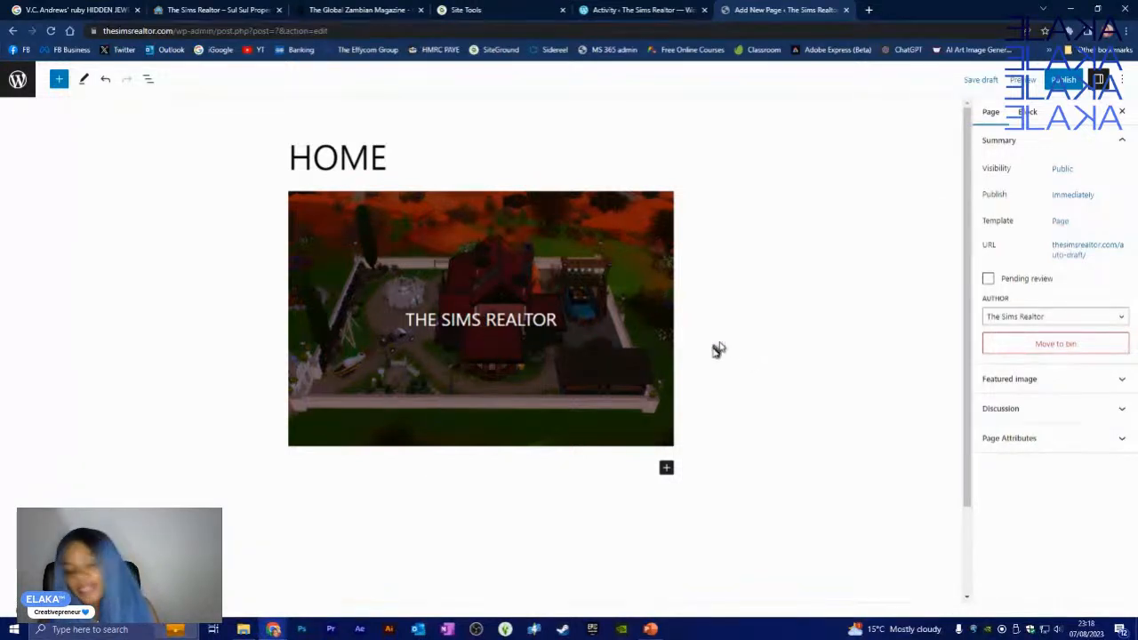
{"action": "scroll", "coordinate": [716, 350], "scroll_direction": "down", "scroll_amount": 1}
- Publish the HOME page and open the live page in a new browser tab
{"action": "scroll", "coordinate": [712, 365], "scroll_direction": "up", "scroll_amount": 1}
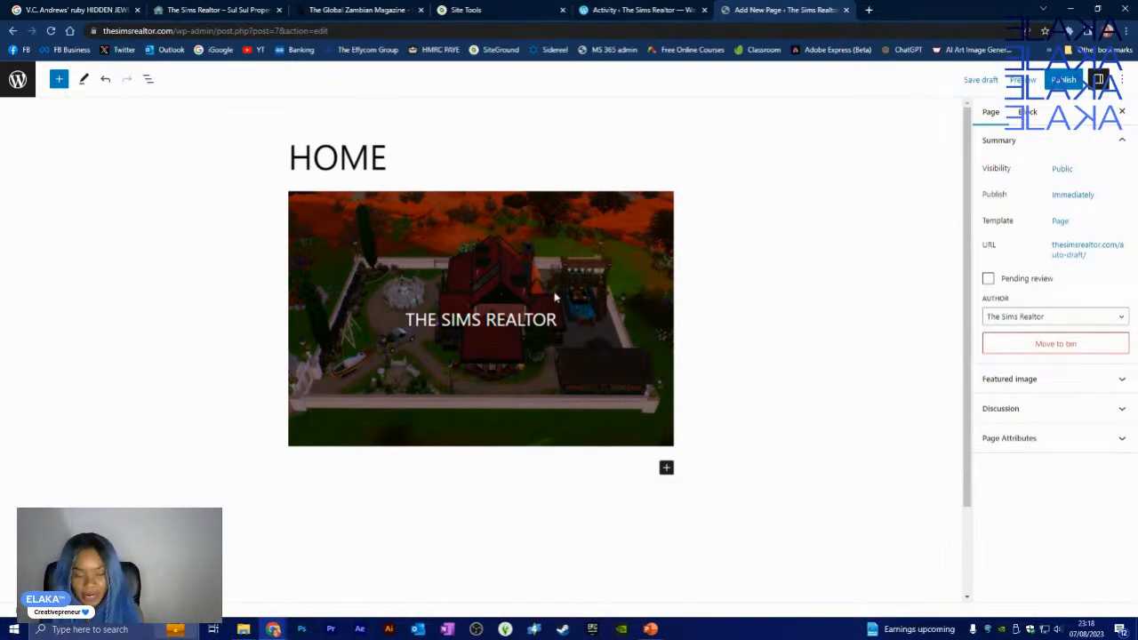
{"action": "left_click", "coordinate": [1065, 80]}
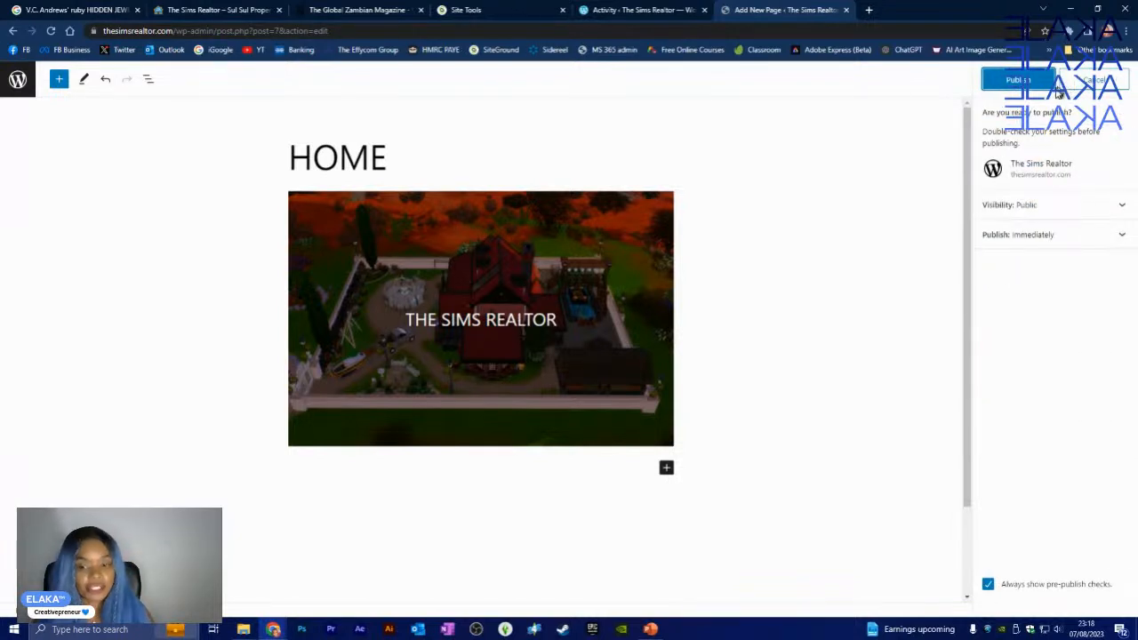
{"action": "left_click", "coordinate": [1013, 81]}
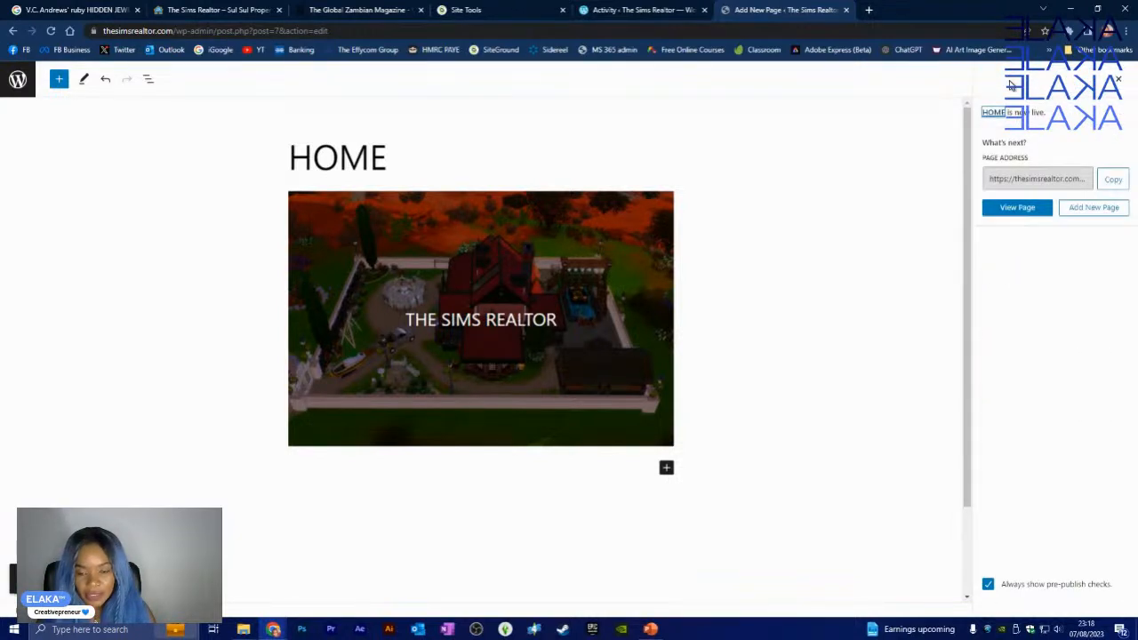
{"action": "left_click", "coordinate": [1021, 214]}
{"action": "right_click", "coordinate": [1021, 217]}
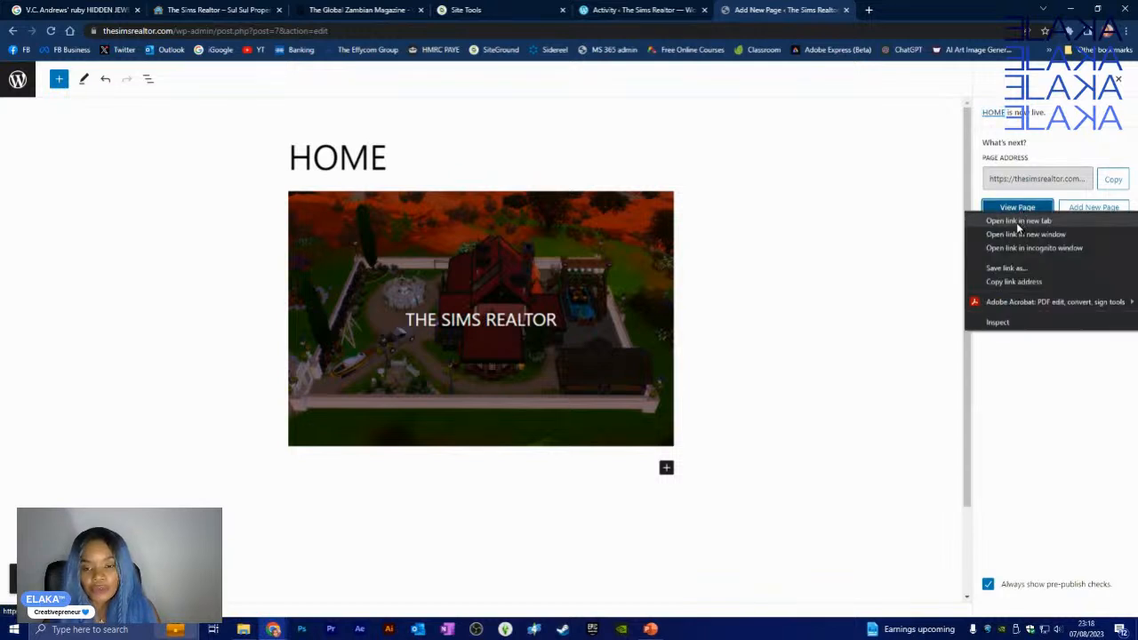
{"action": "left_click", "coordinate": [1022, 224]}
- Review the live HOME page with its ABOUT, HOME and Privacy Policy links, then return to Pages
{"action": "left_click", "coordinate": [893, 11]}
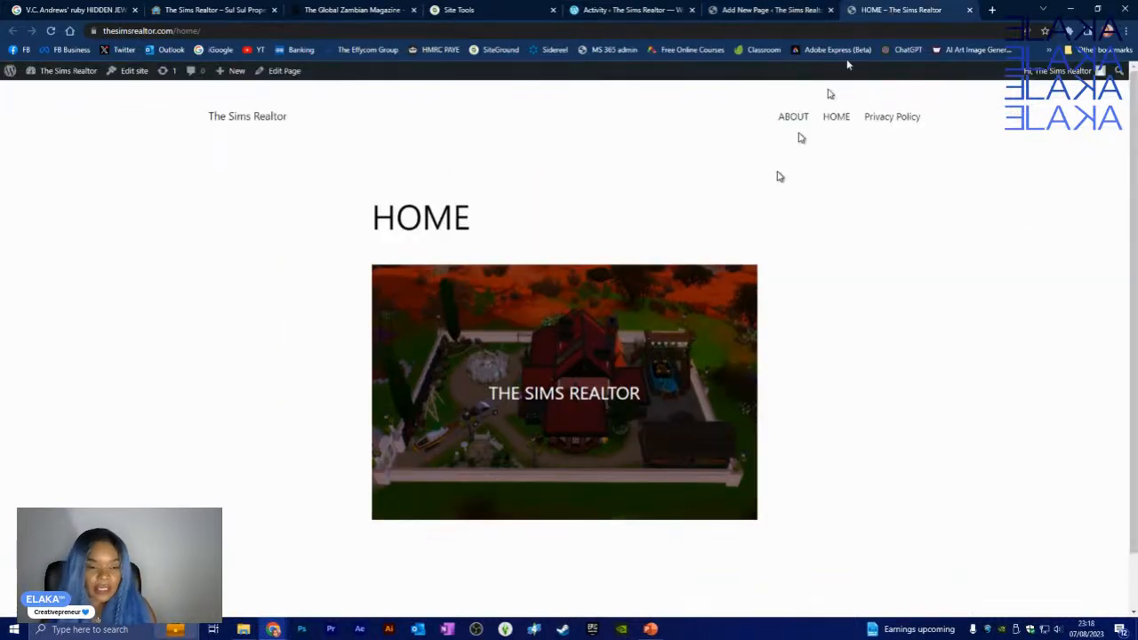
{"action": "scroll", "coordinate": [832, 362], "scroll_direction": "down", "scroll_amount": 1}
{"action": "scroll", "coordinate": [756, 311], "scroll_direction": "up", "scroll_amount": 1}
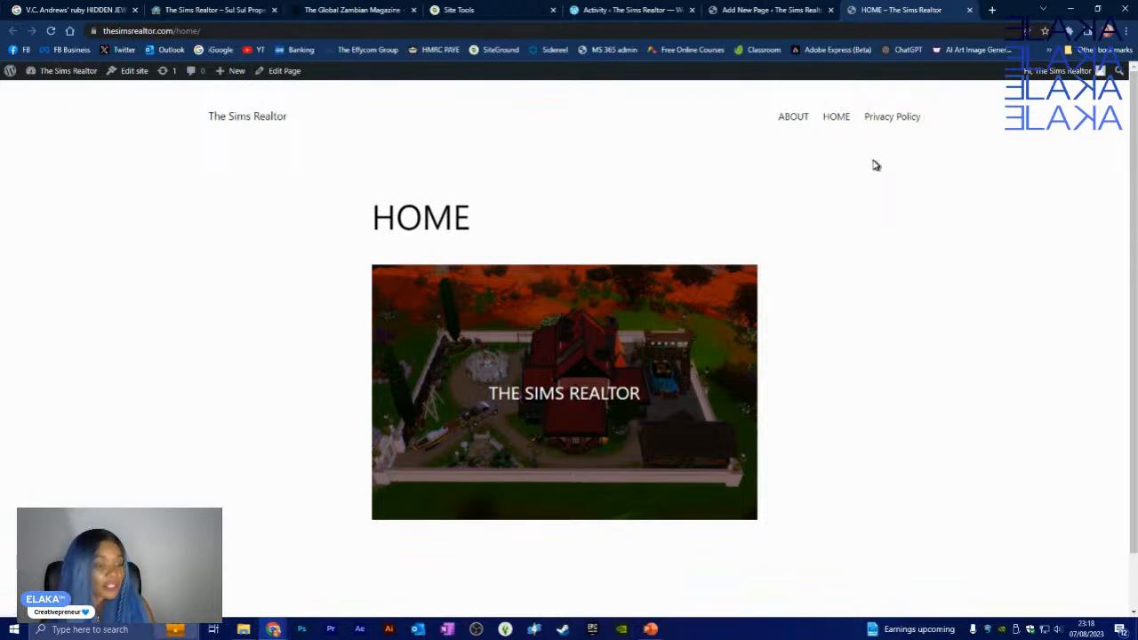
{"action": "left_click", "coordinate": [969, 10]}
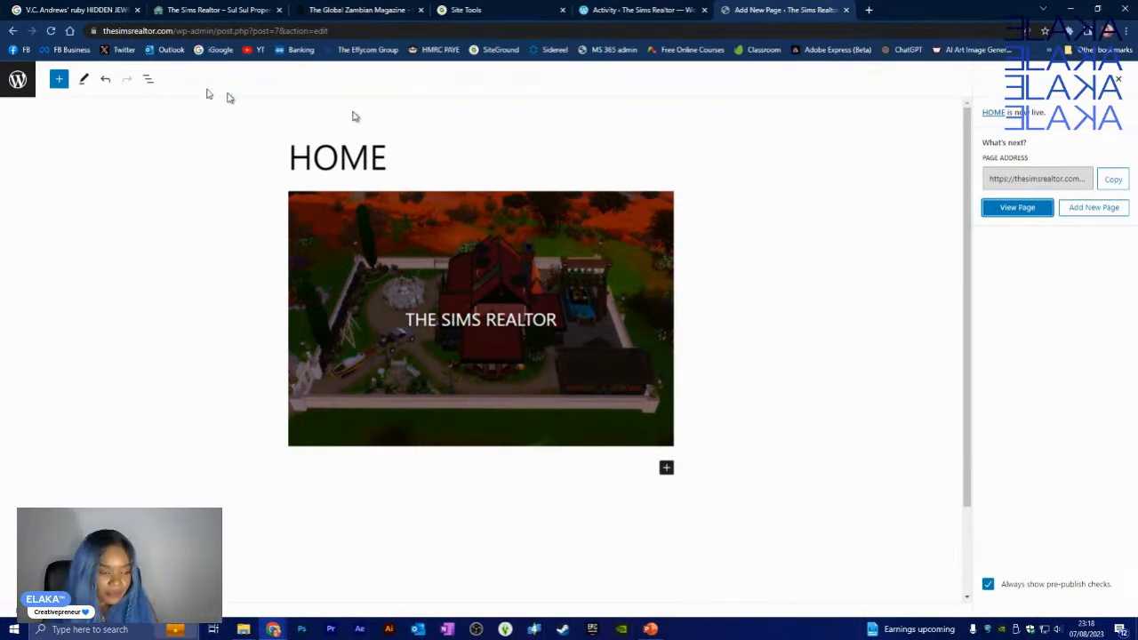
{"action": "left_click", "coordinate": [18, 81]}
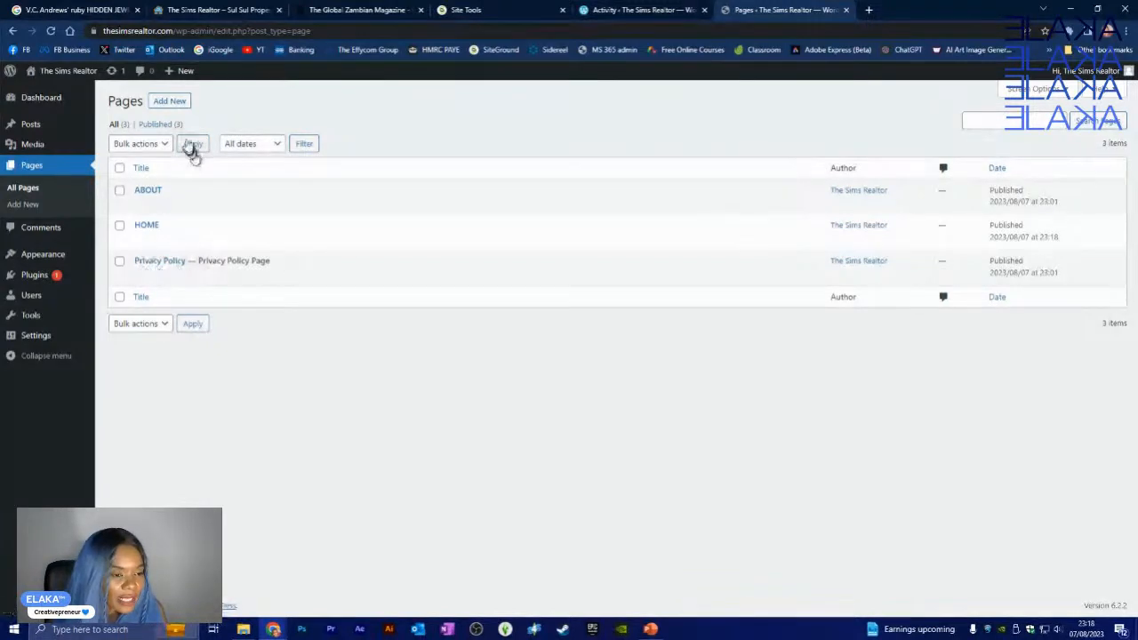
- Start a new blank page with Add New on the Pages screen
{"action": "left_click", "coordinate": [175, 107]}
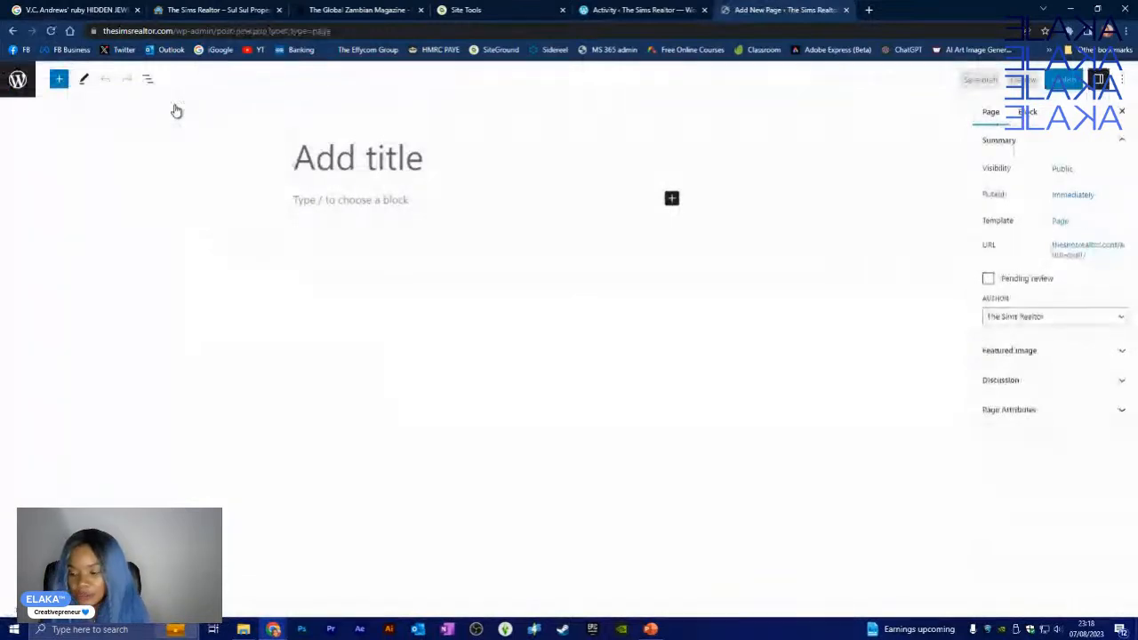
- Title the new page 'LATEST', publish it, and go back to the Pages list
{"action": "type", "text": "NE"}
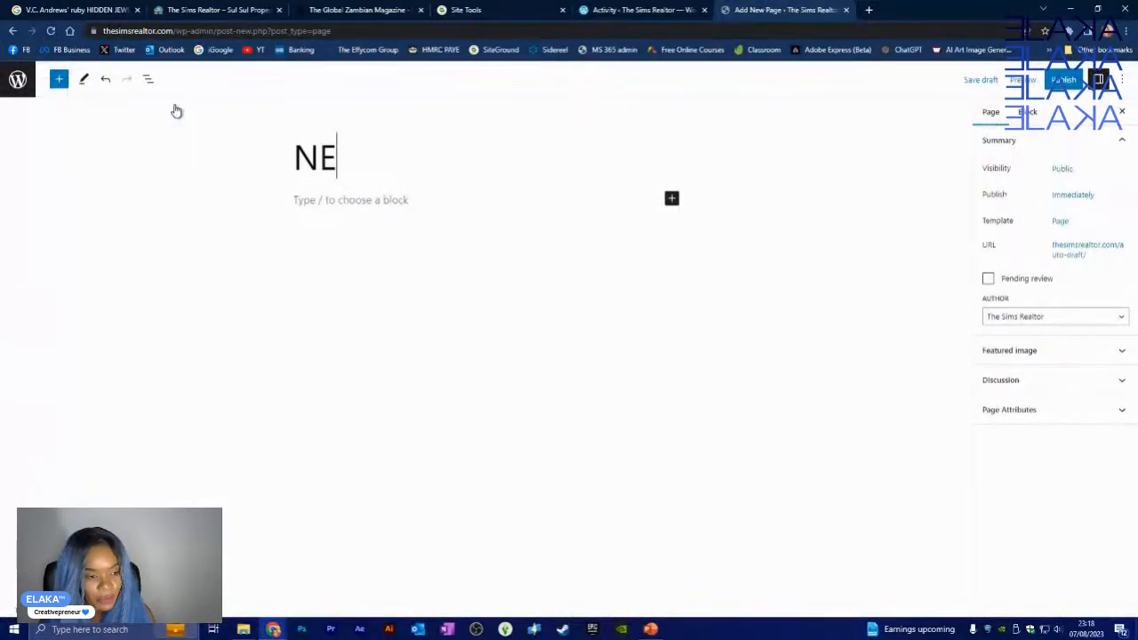
{"action": "key", "text": "BackSpace"}
{"action": "key", "text": "BackSpace"}
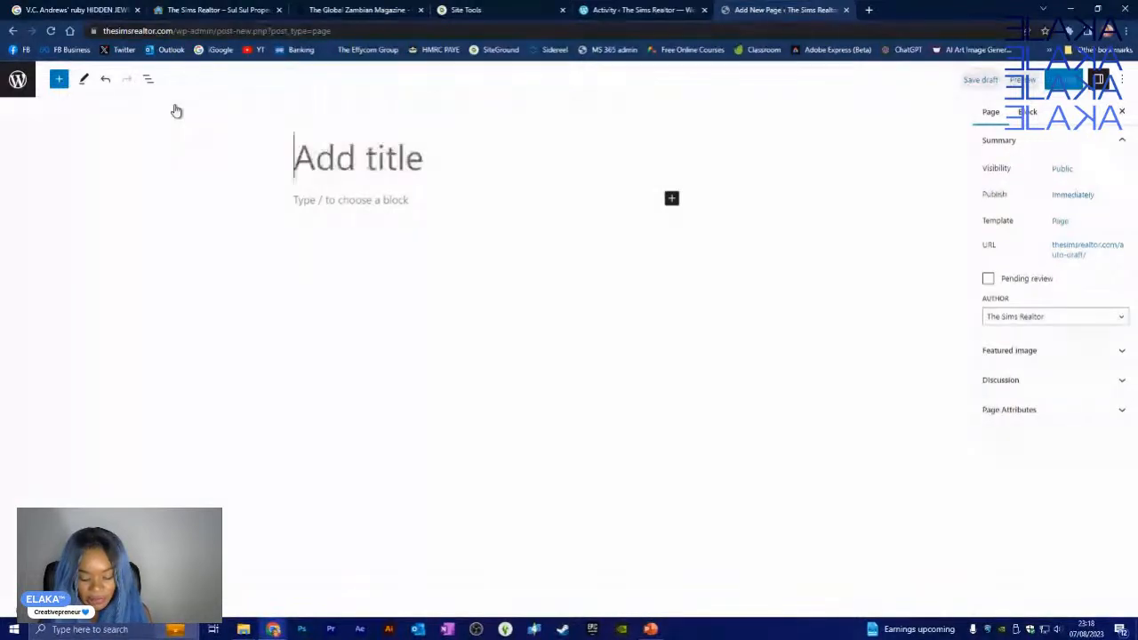
{"action": "type", "text": "LATEST"}
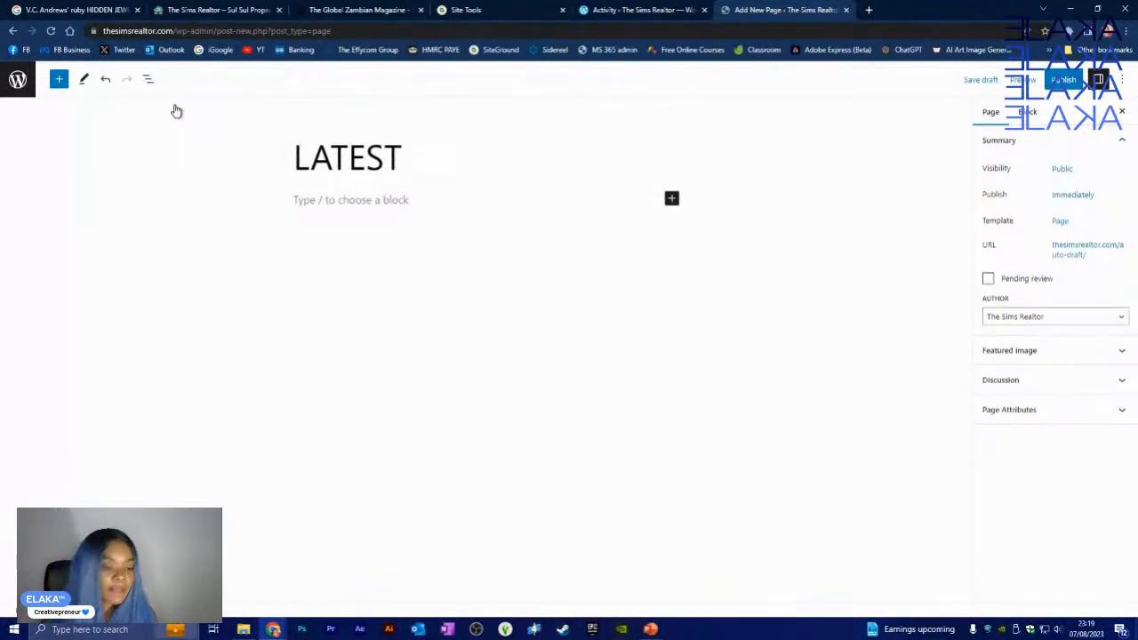
{"action": "left_click", "coordinate": [316, 200]}
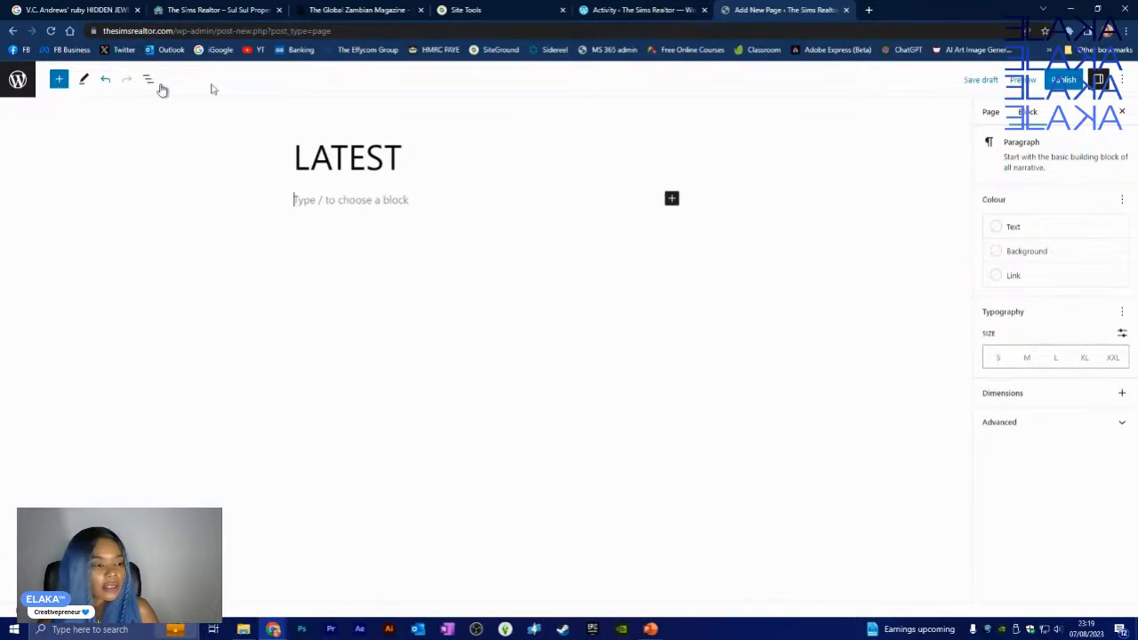
{"action": "left_click", "coordinate": [1062, 80]}
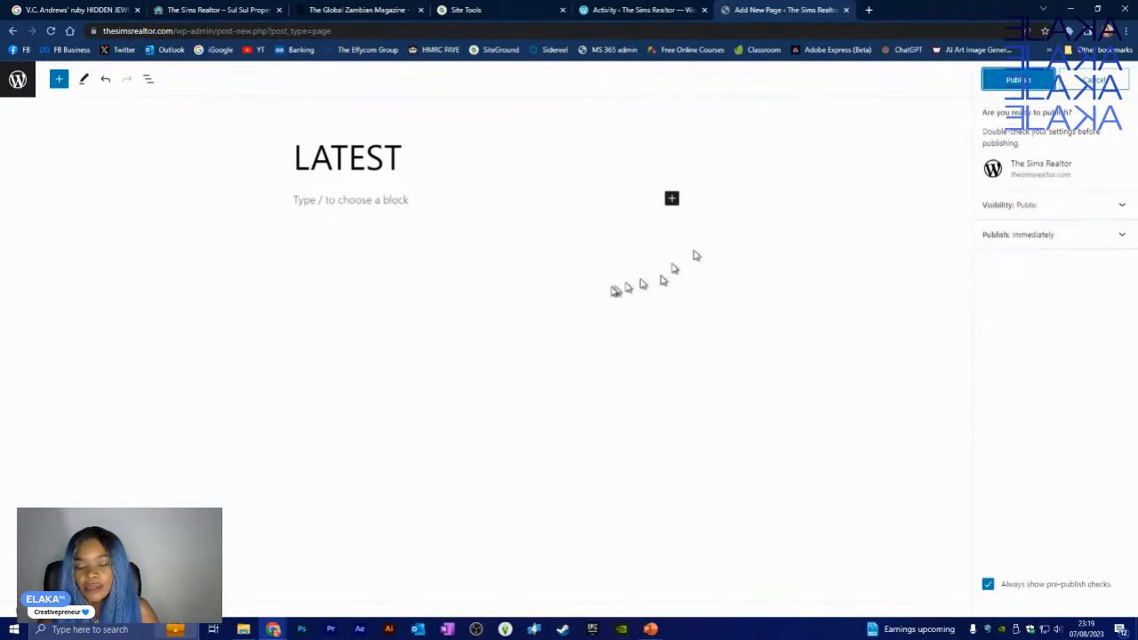
{"action": "left_click", "coordinate": [1005, 80]}
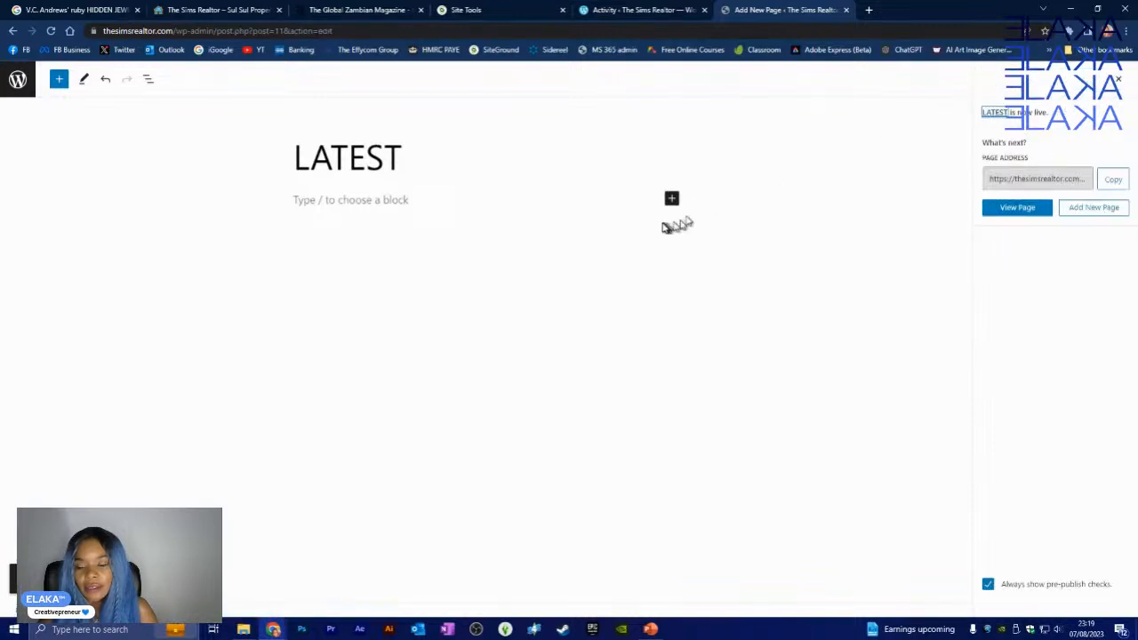
{"action": "left_click", "coordinate": [17, 78]}
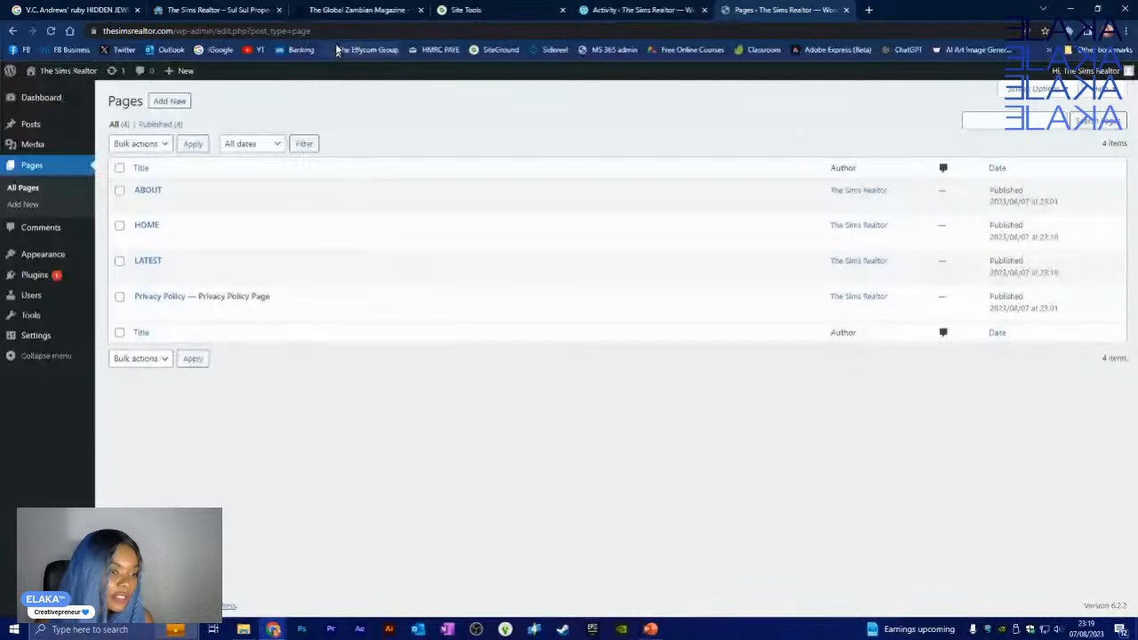
- Add a new page titled 'SERVICES' and publish it
{"action": "left_click", "coordinate": [181, 106]}
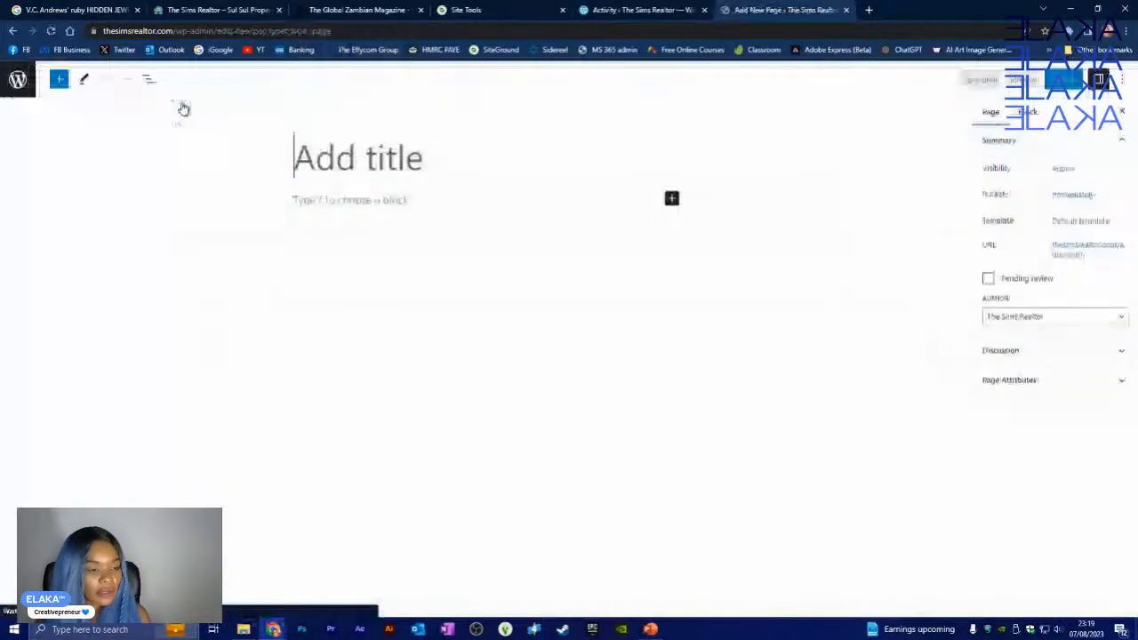
{"action": "type", "text": "SER"}
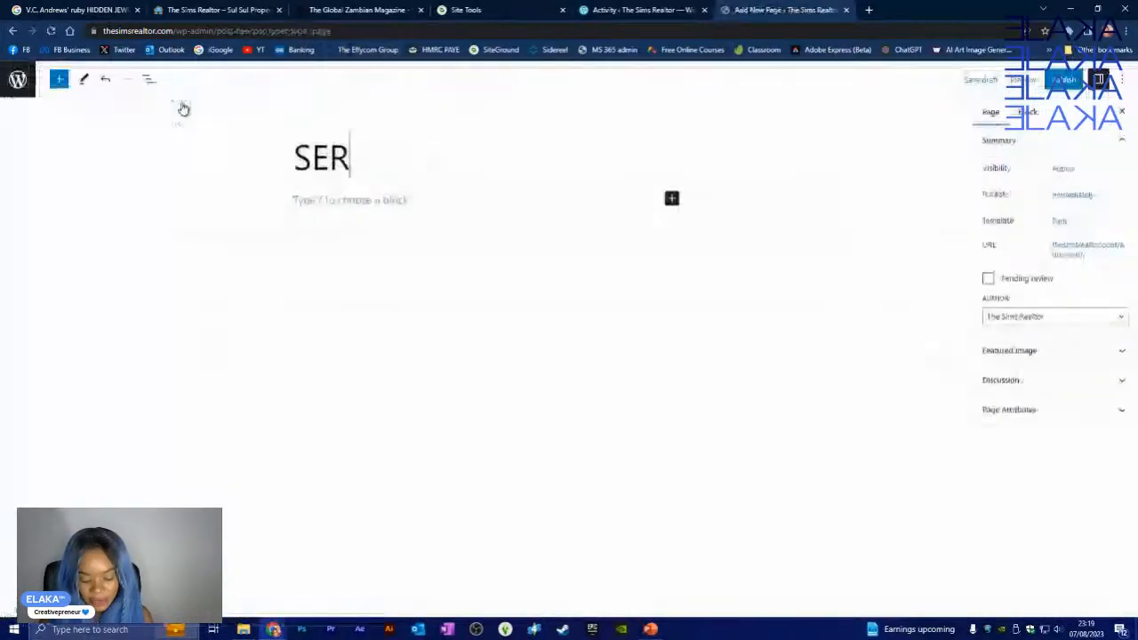
{"action": "type", "text": "VICES"}
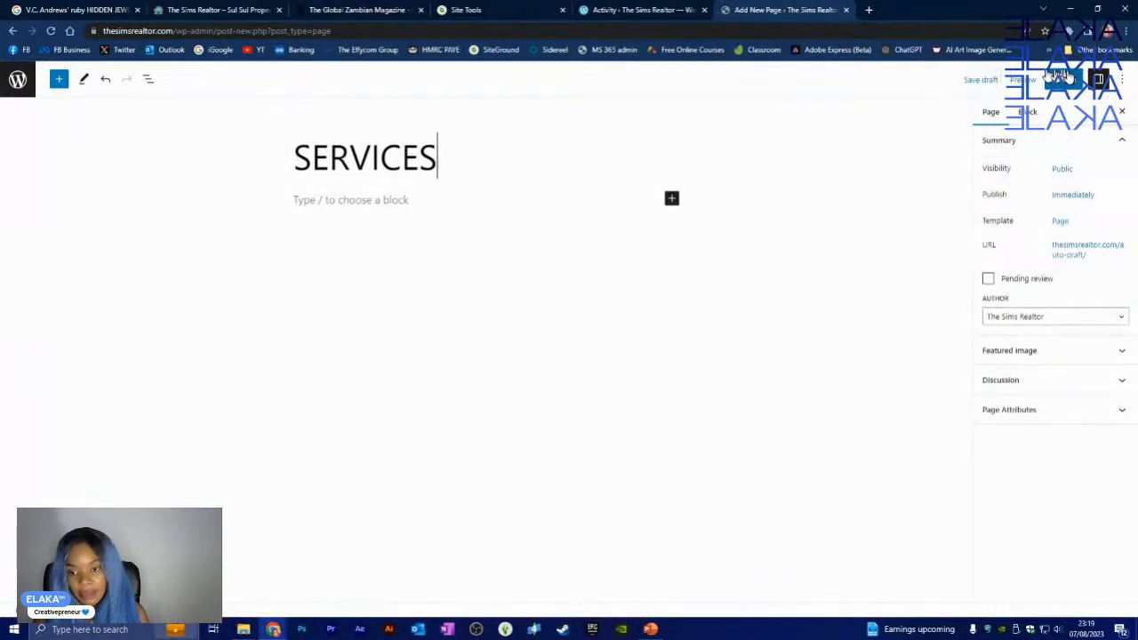
{"action": "left_click", "coordinate": [1061, 78]}
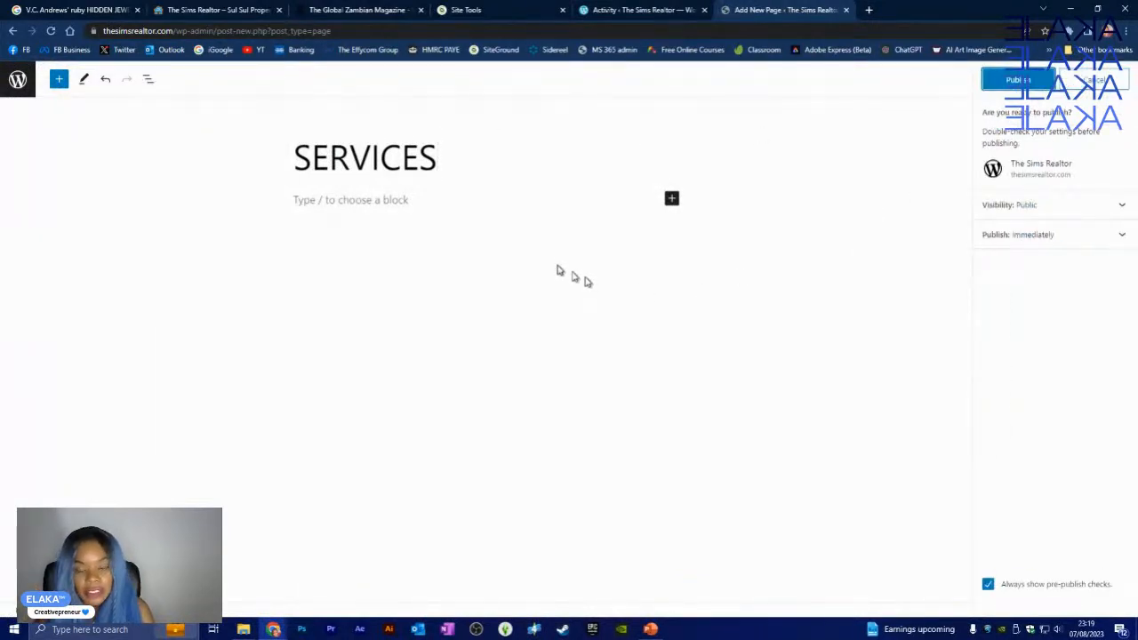
{"action": "left_click", "coordinate": [1010, 85]}
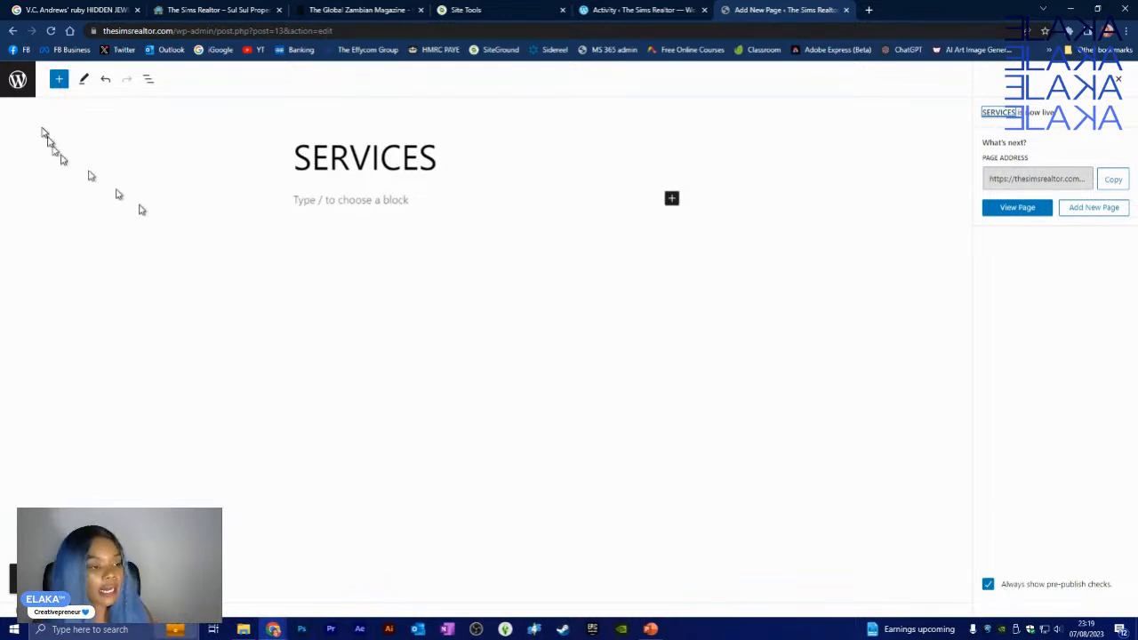
{"action": "left_click", "coordinate": [20, 80]}
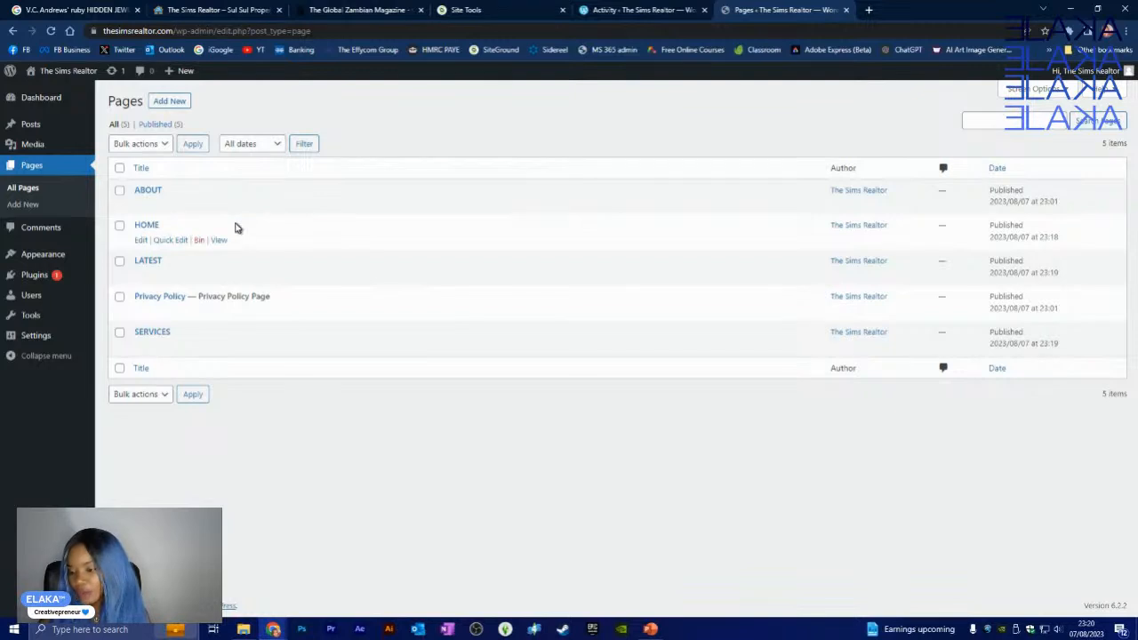
{"action": "left_click", "coordinate": [170, 102]}
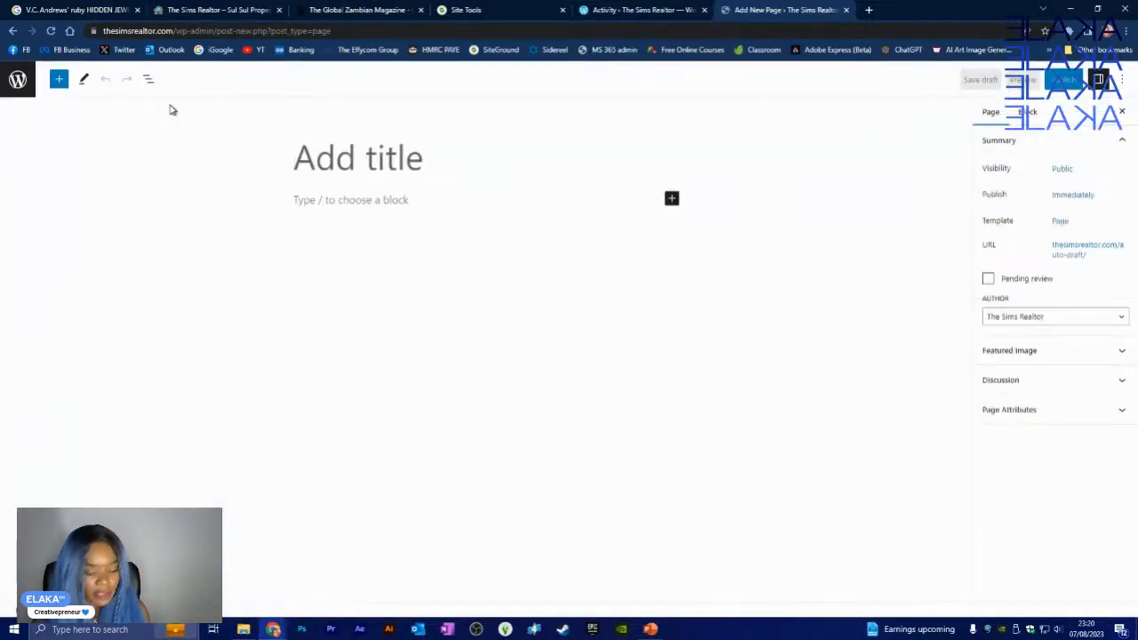
- Title the new page 'PORTFOLIO', publish it, and return to the Pages list
{"action": "type", "text": "PORT"}
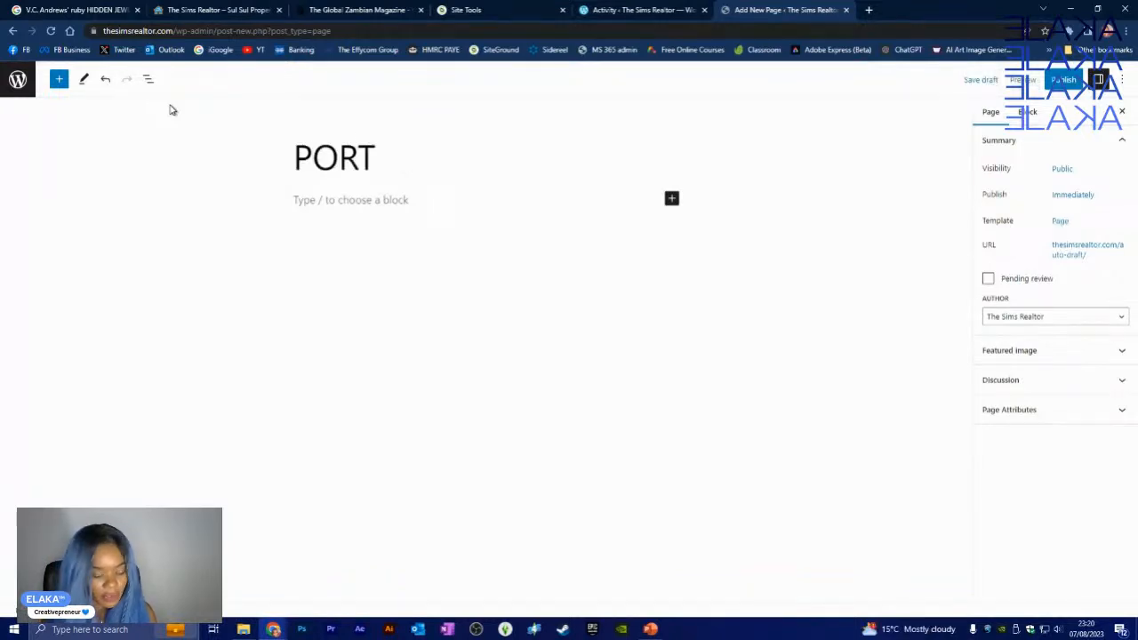
{"action": "type", "text": "FOLIO"}
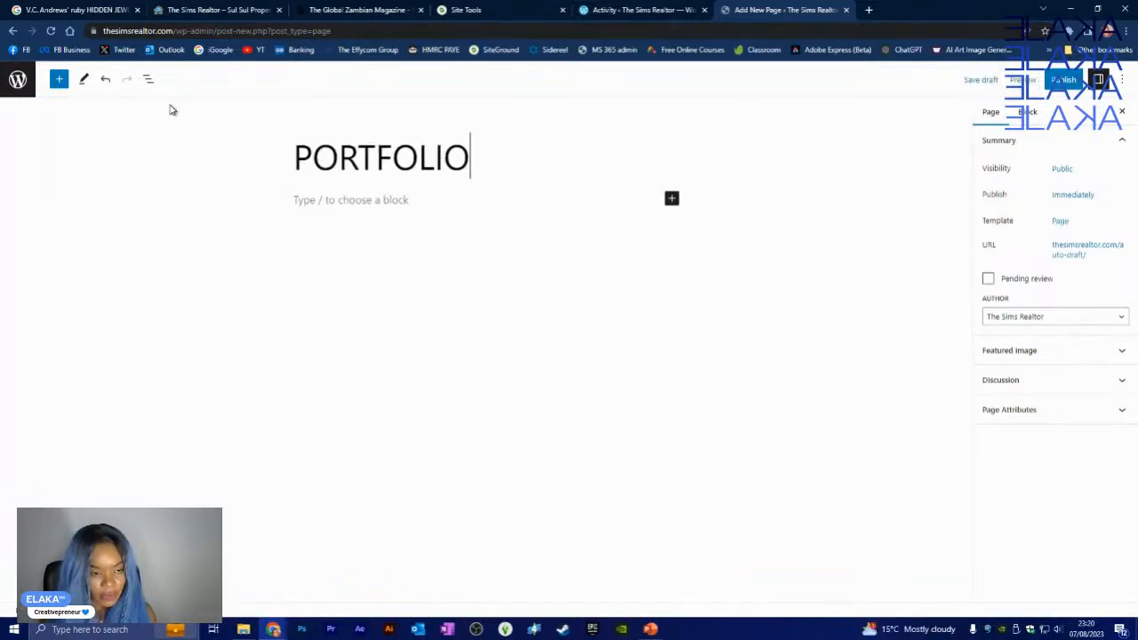
{"action": "left_click", "coordinate": [1060, 81]}
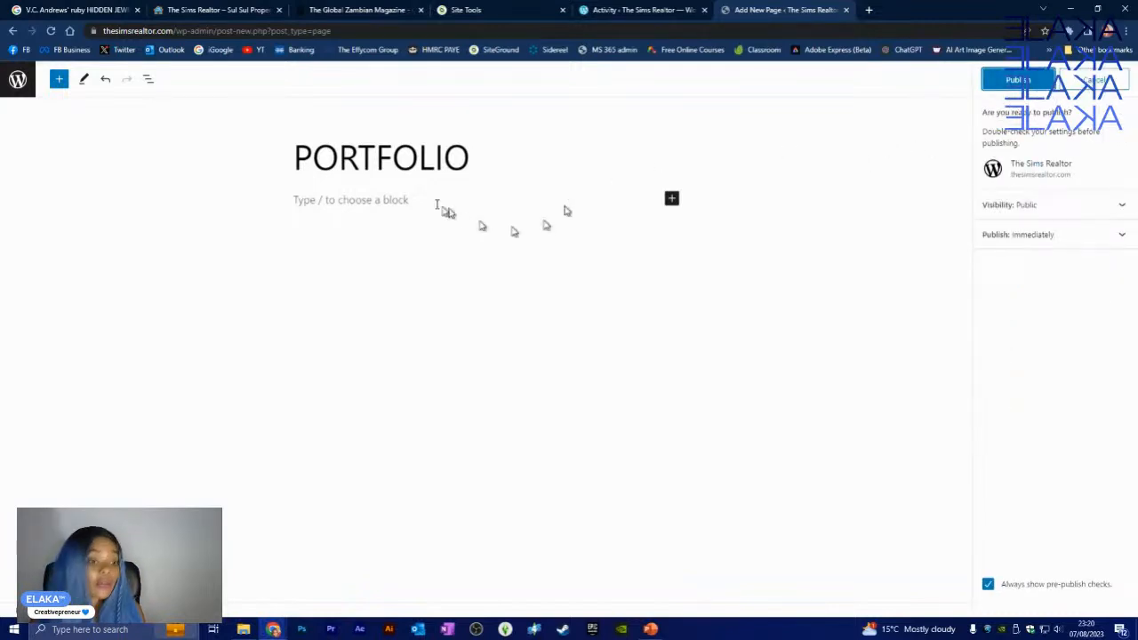
{"action": "left_click", "coordinate": [1005, 80]}
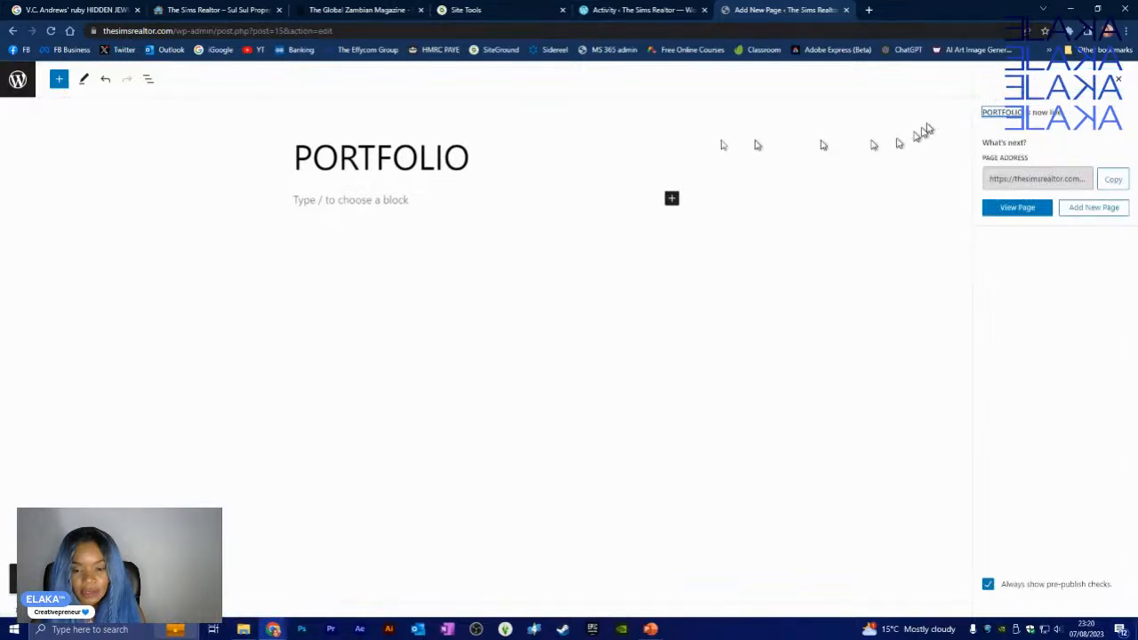
{"action": "left_click", "coordinate": [20, 80]}
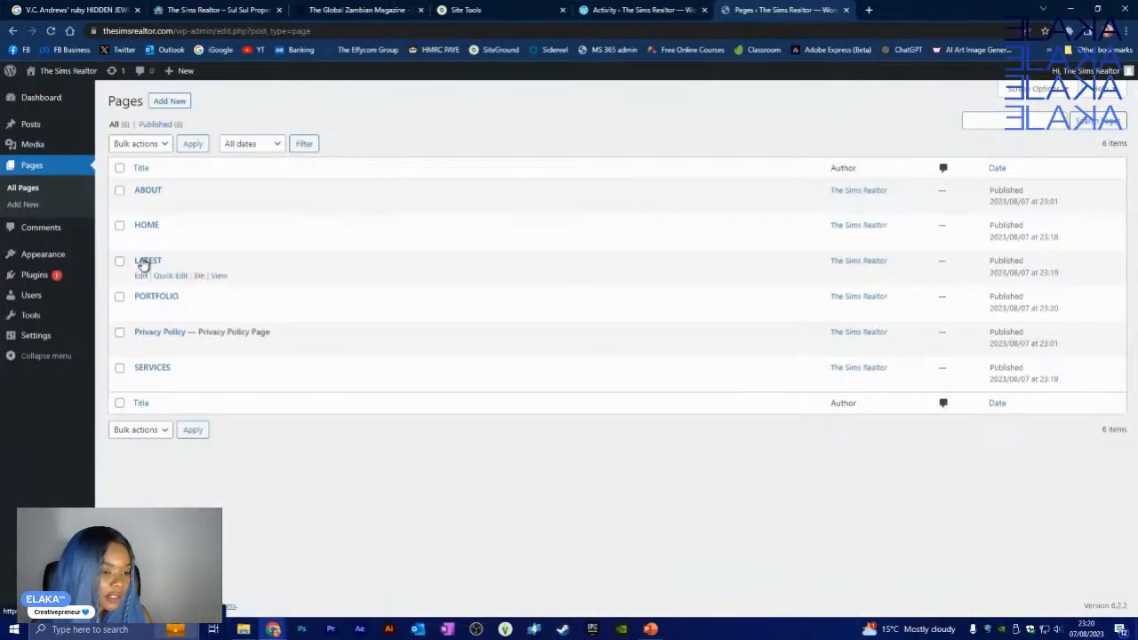
- Add a page titled 'SHOP', publish it, and return to the Pages list
{"action": "left_click", "coordinate": [174, 104]}
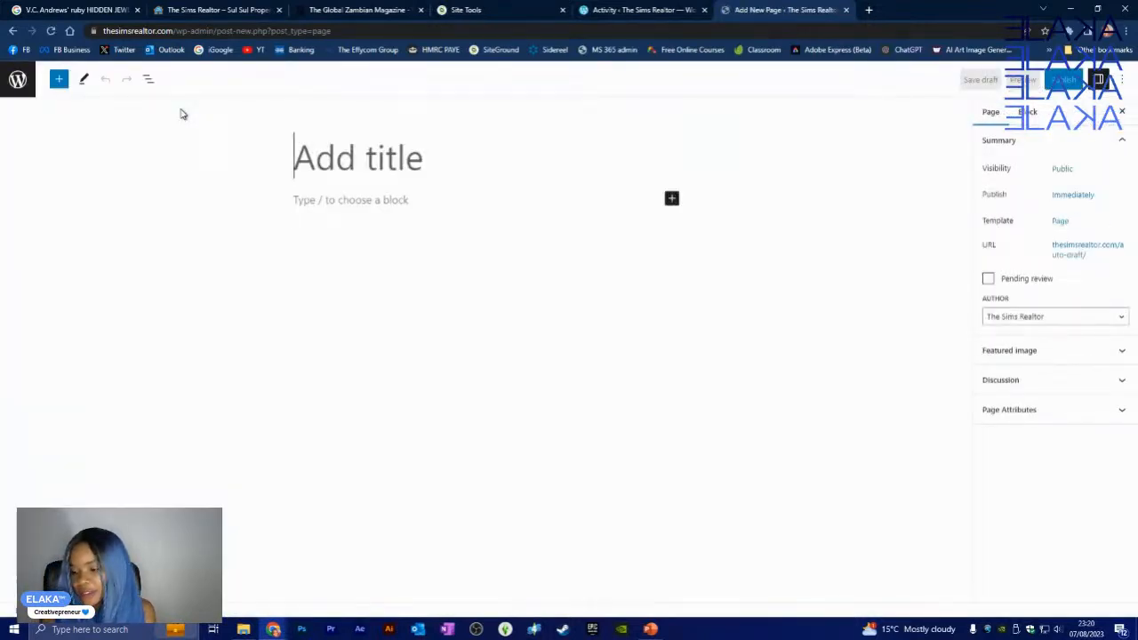
{"action": "type", "text": "SHOP"}
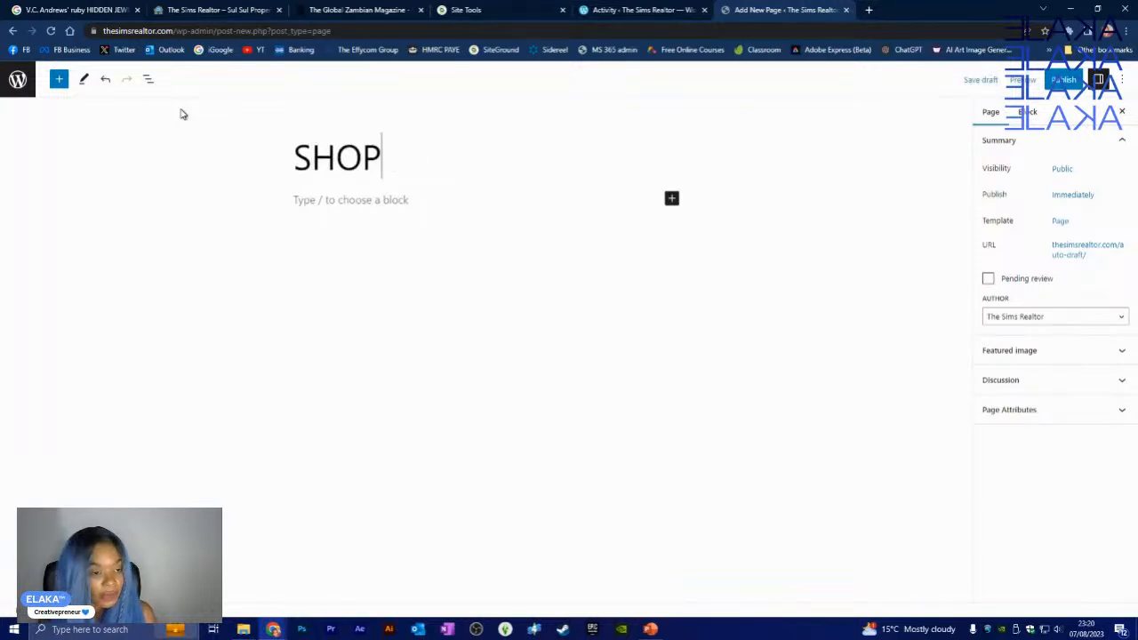
{"action": "left_click", "coordinate": [1064, 79]}
{"action": "left_click", "coordinate": [1013, 82]}
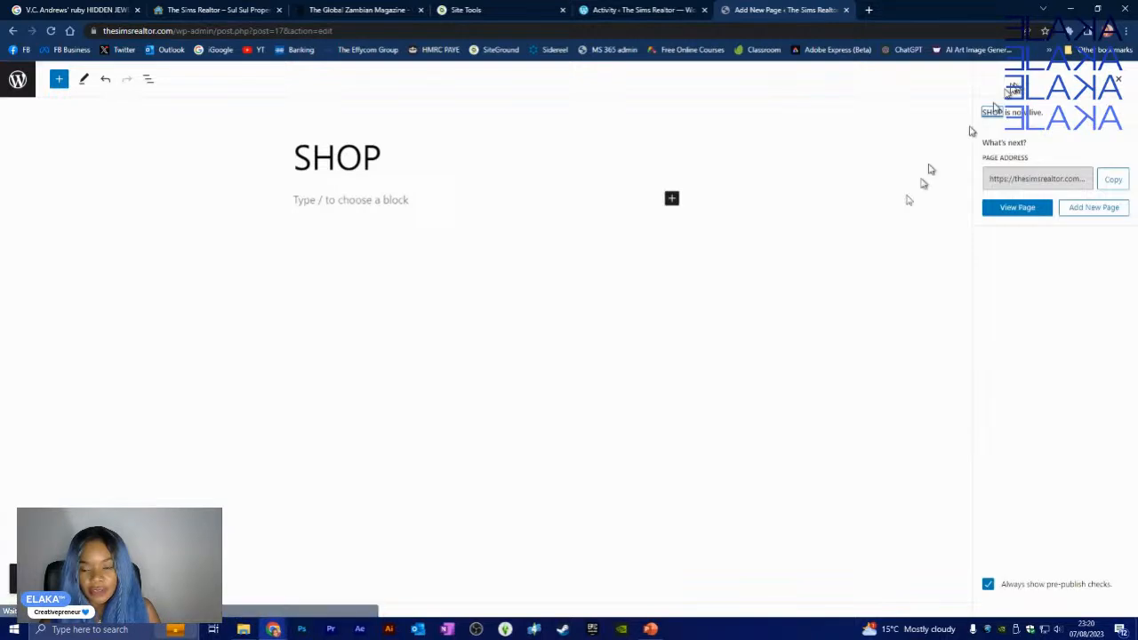
{"action": "left_click", "coordinate": [18, 80]}
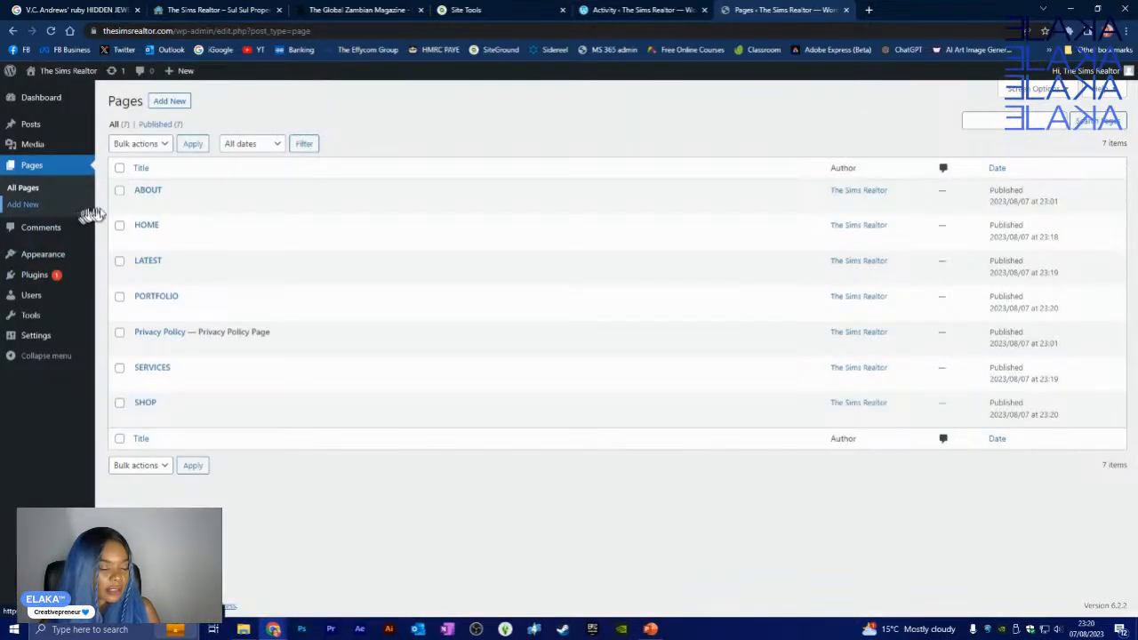
- Add a page titled 'CONTACT', publish it, and return to the Pages list
{"action": "left_click", "coordinate": [174, 103]}
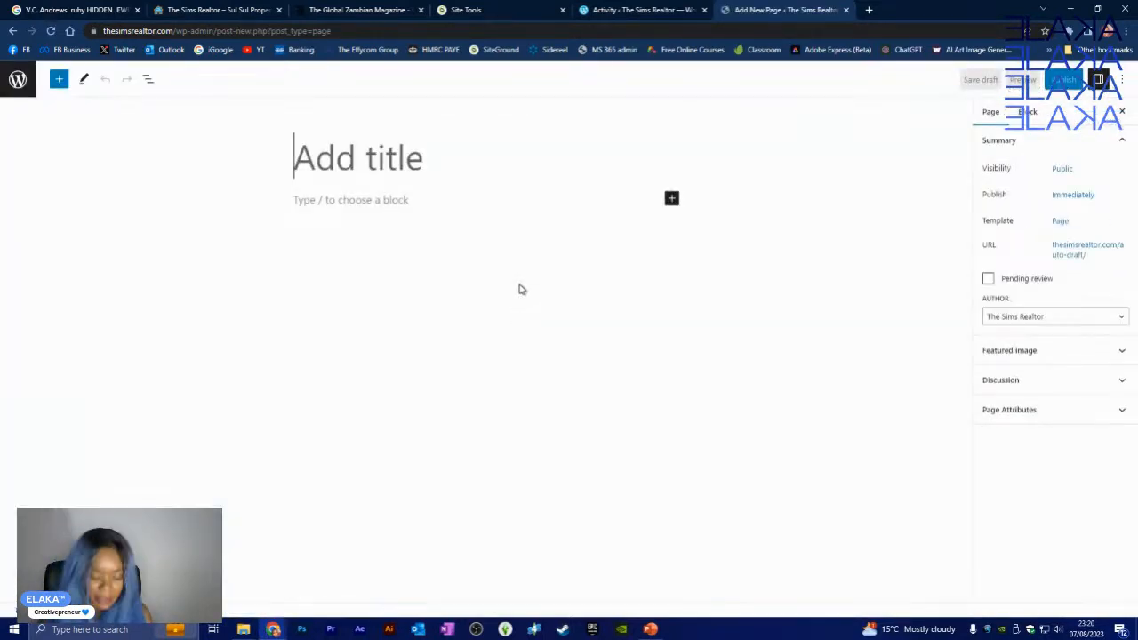
{"action": "type", "text": "CONTACT"}
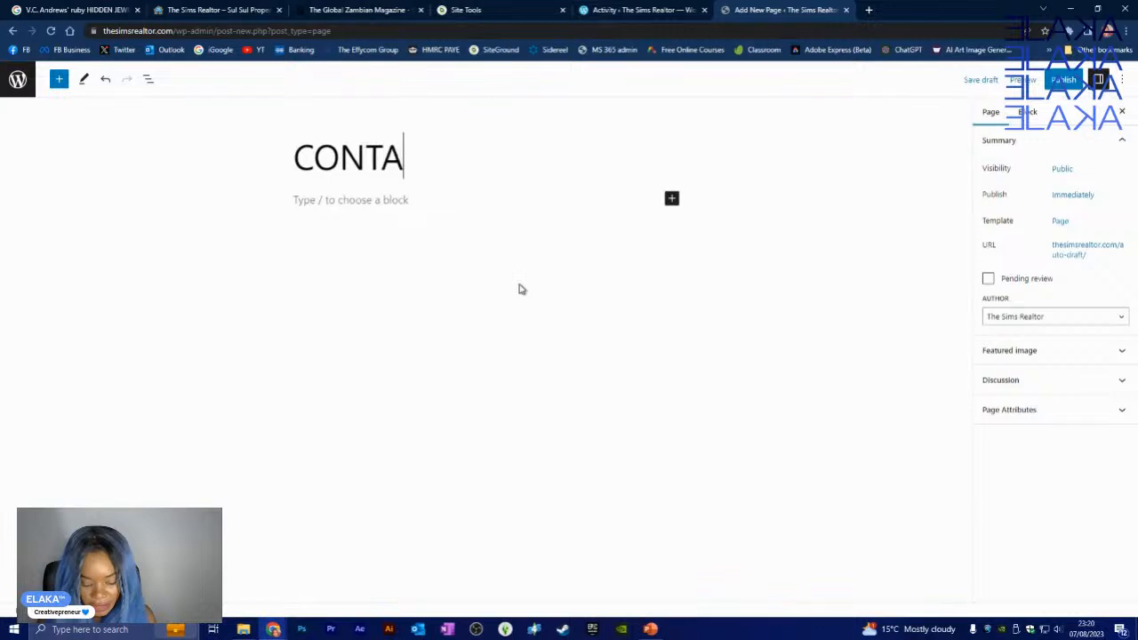
{"action": "left_click", "coordinate": [1064, 79]}
{"action": "left_click", "coordinate": [1017, 81]}
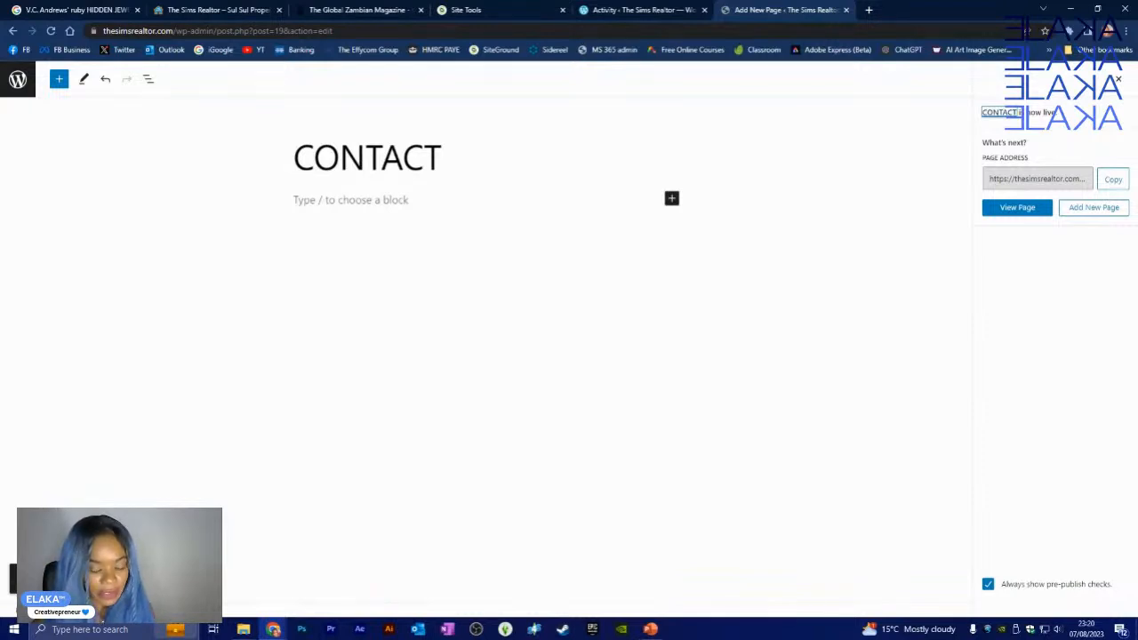
{"action": "left_click", "coordinate": [18, 82]}
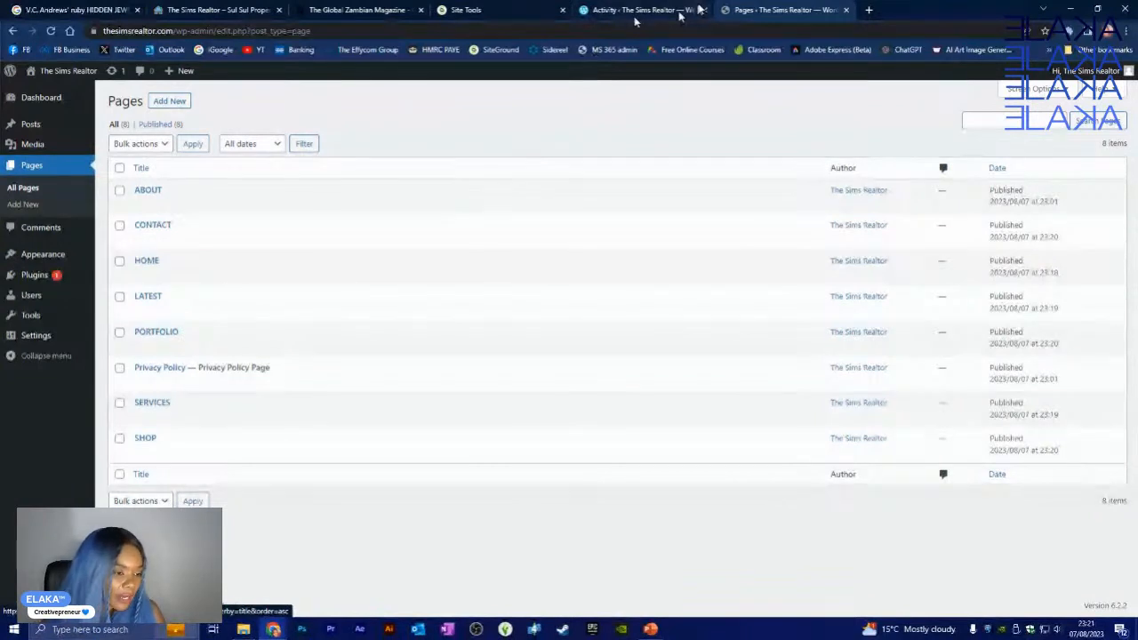
- Open the live site in a new browser tab from the site-name link
{"action": "mouse_move", "coordinate": [35, 260]}
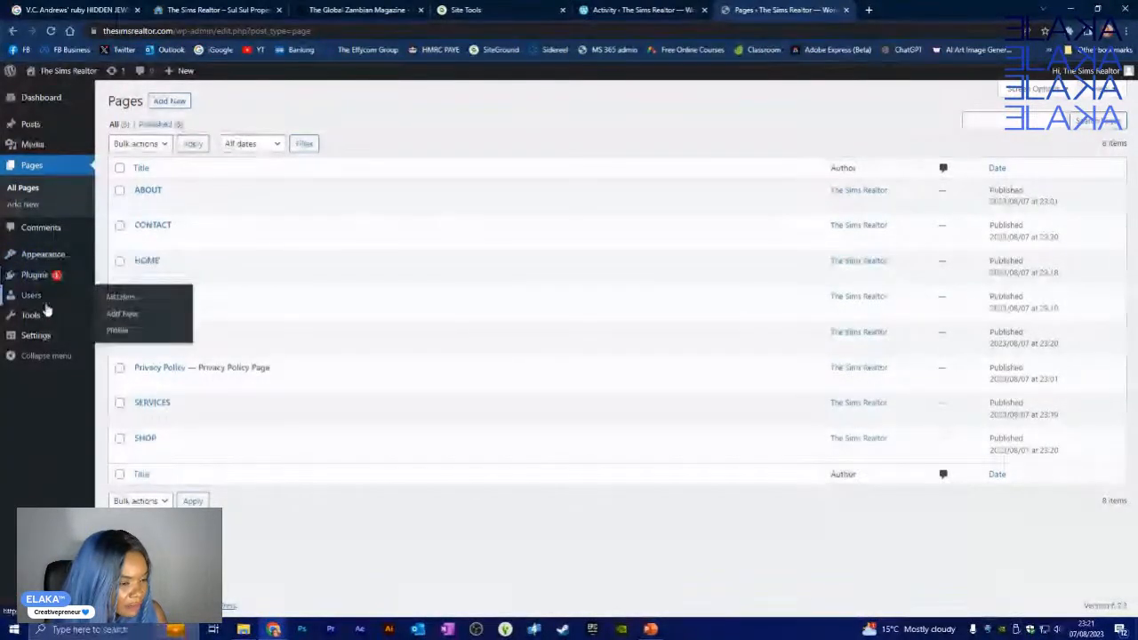
{"action": "mouse_move", "coordinate": [46, 329]}
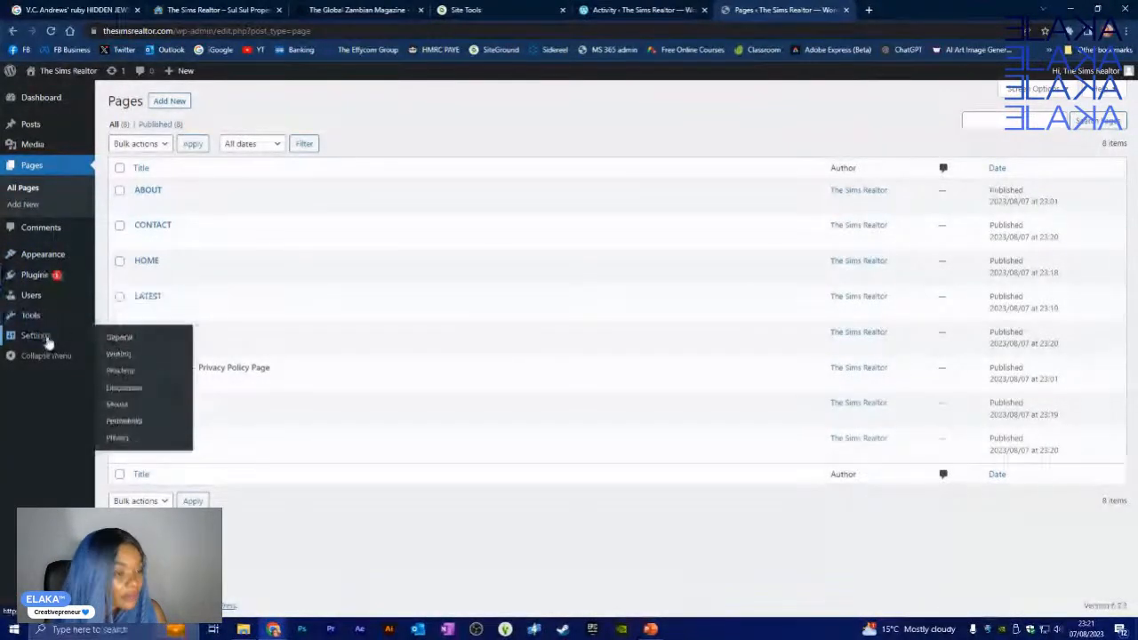
{"action": "mouse_move", "coordinate": [56, 74]}
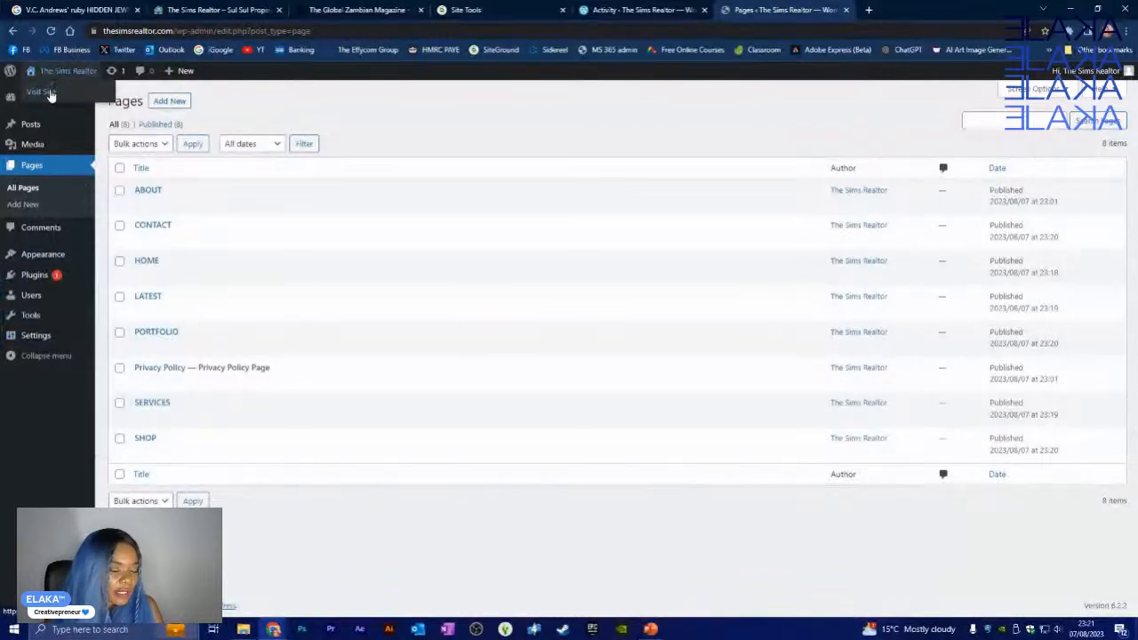
{"action": "right_click", "coordinate": [50, 95]}
{"action": "left_click", "coordinate": [89, 100]}
{"action": "left_click", "coordinate": [905, 9]}
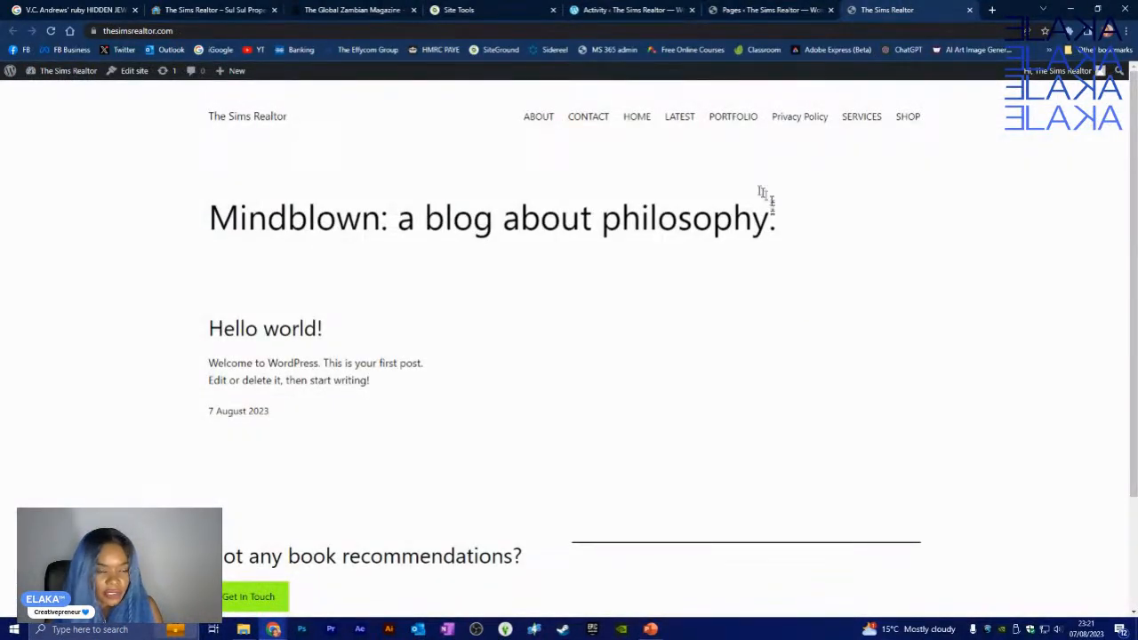
{"action": "left_click", "coordinate": [141, 76]}
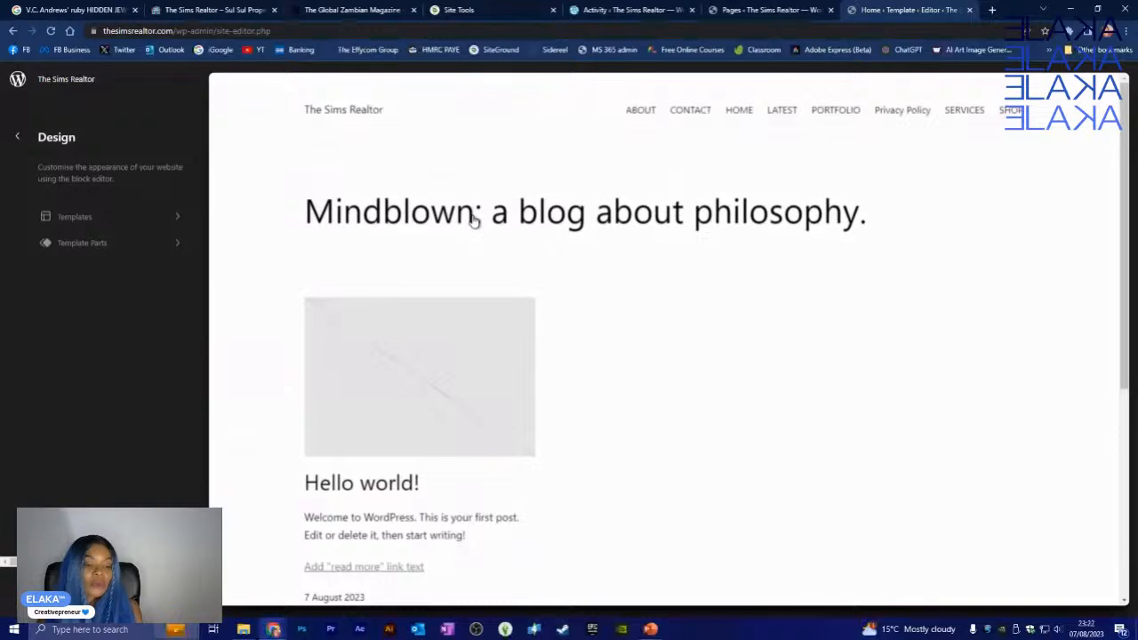
- Open the Home template and inspect its header, navigation and Mindblown heading blocks
{"action": "left_click", "coordinate": [396, 214]}
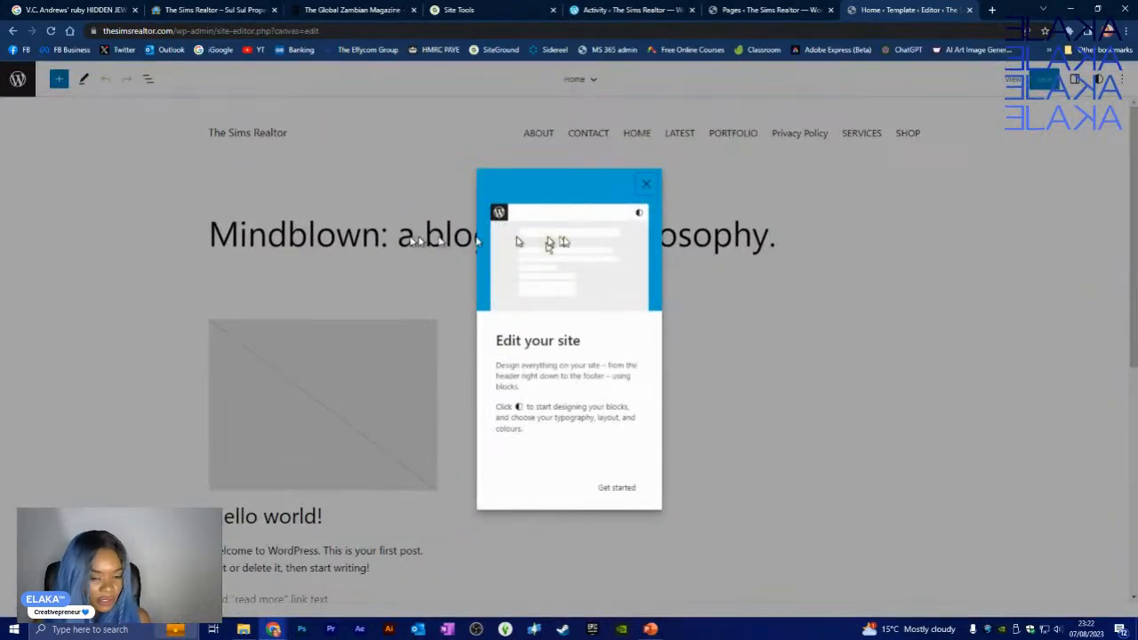
{"action": "left_click", "coordinate": [647, 185]}
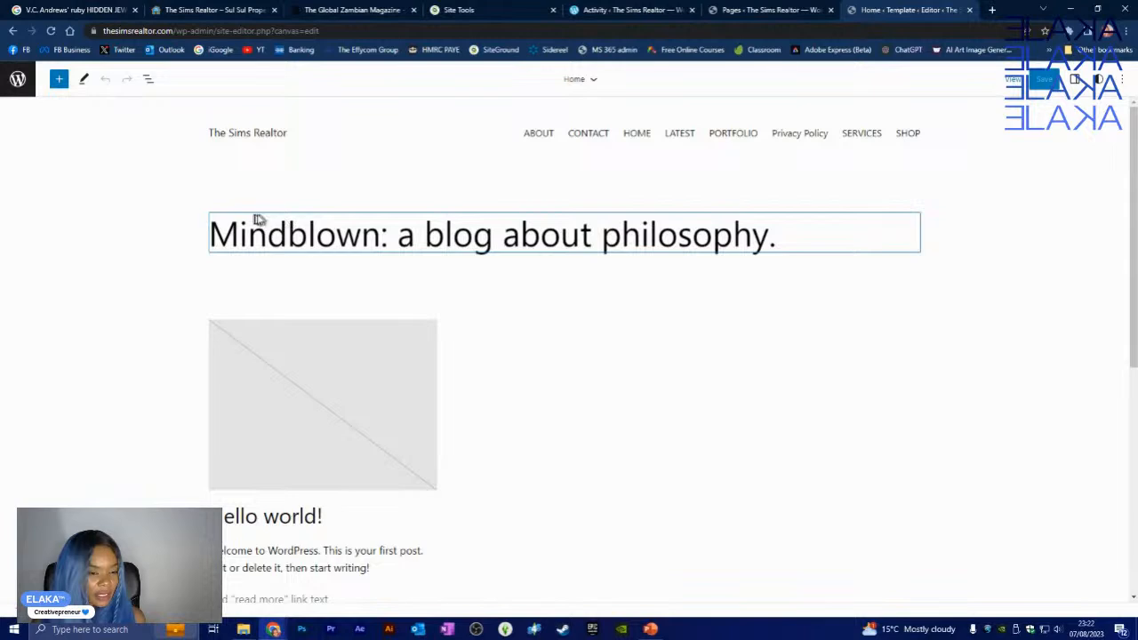
{"action": "mouse_move", "coordinate": [564, 280]}
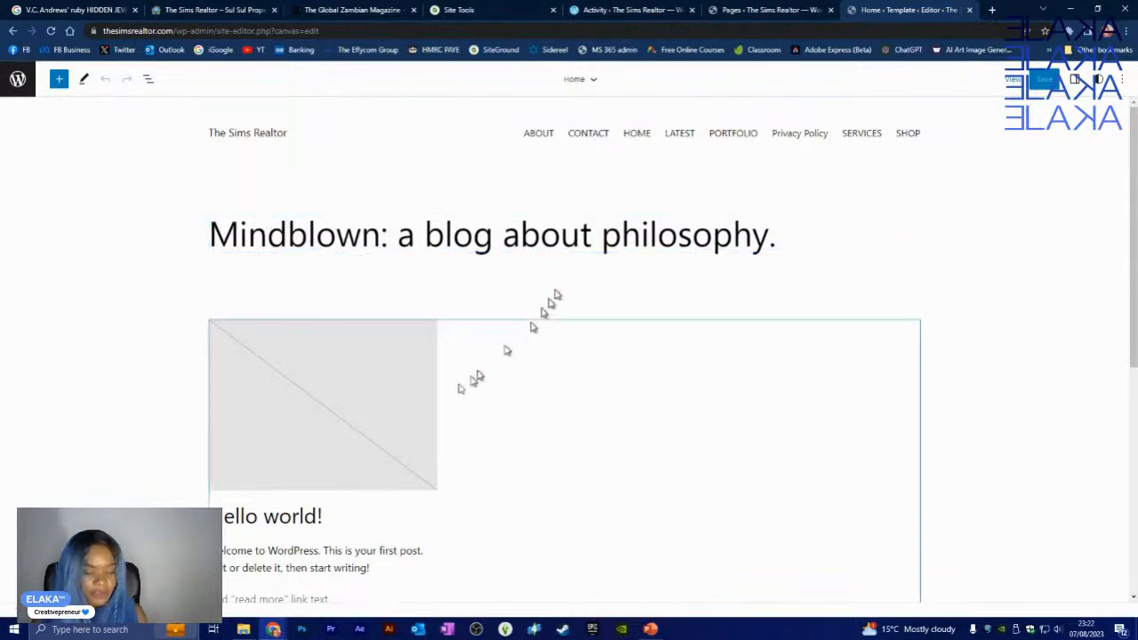
{"action": "scroll", "coordinate": [398, 415], "scroll_direction": "down", "scroll_amount": 5}
{"action": "scroll", "coordinate": [397, 415], "scroll_direction": "up", "scroll_amount": 5}
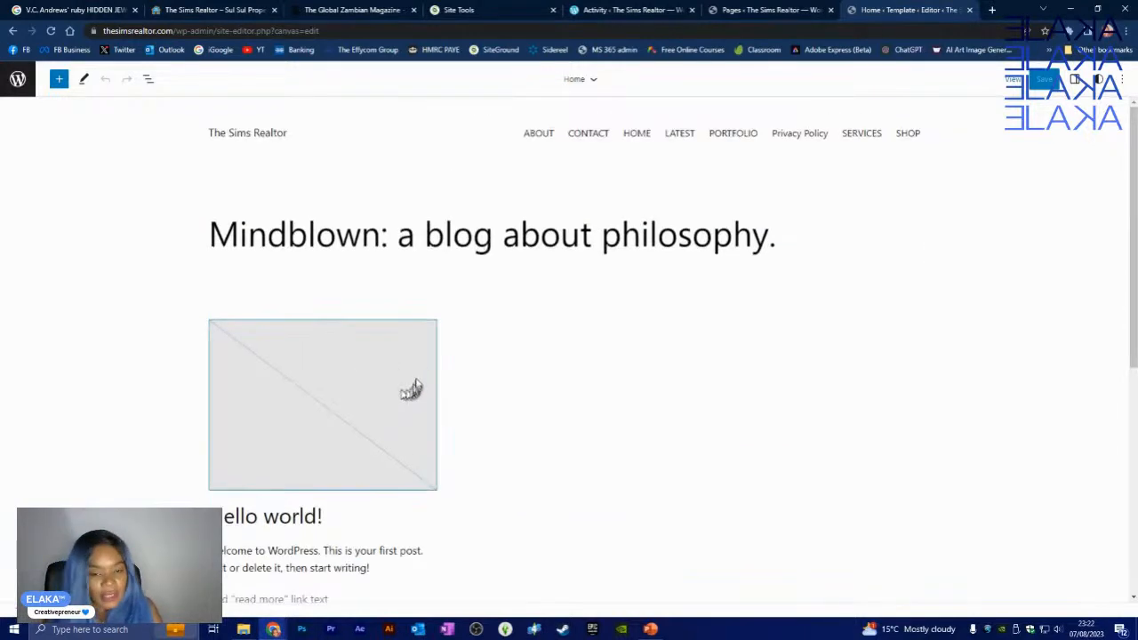
{"action": "left_click", "coordinate": [537, 136]}
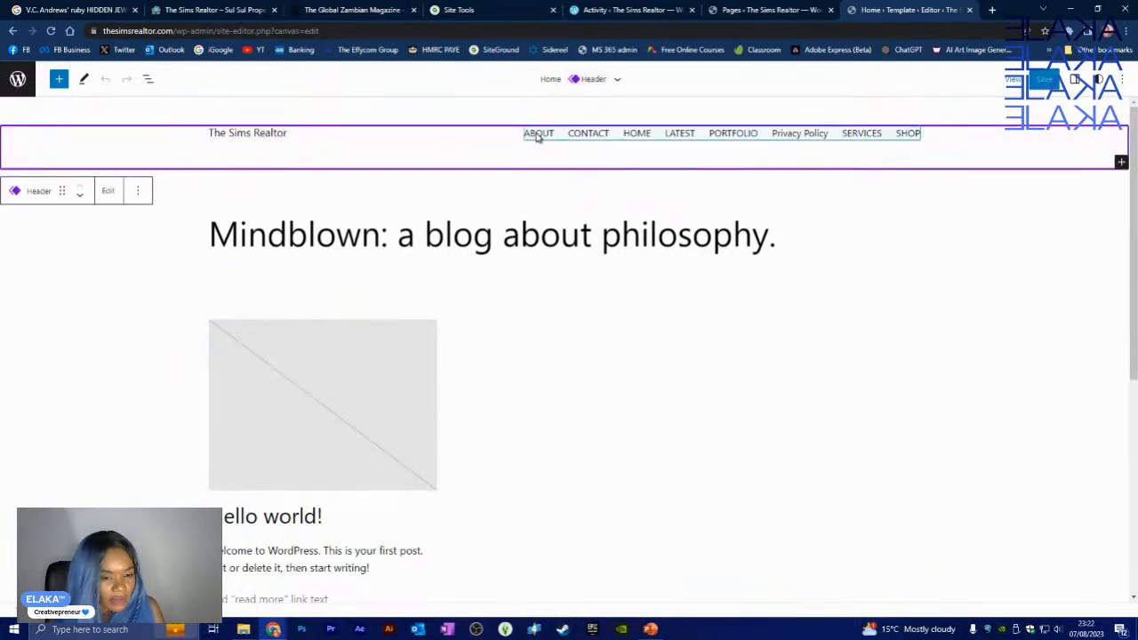
{"action": "left_click", "coordinate": [537, 136]}
{"action": "left_click", "coordinate": [504, 233]}
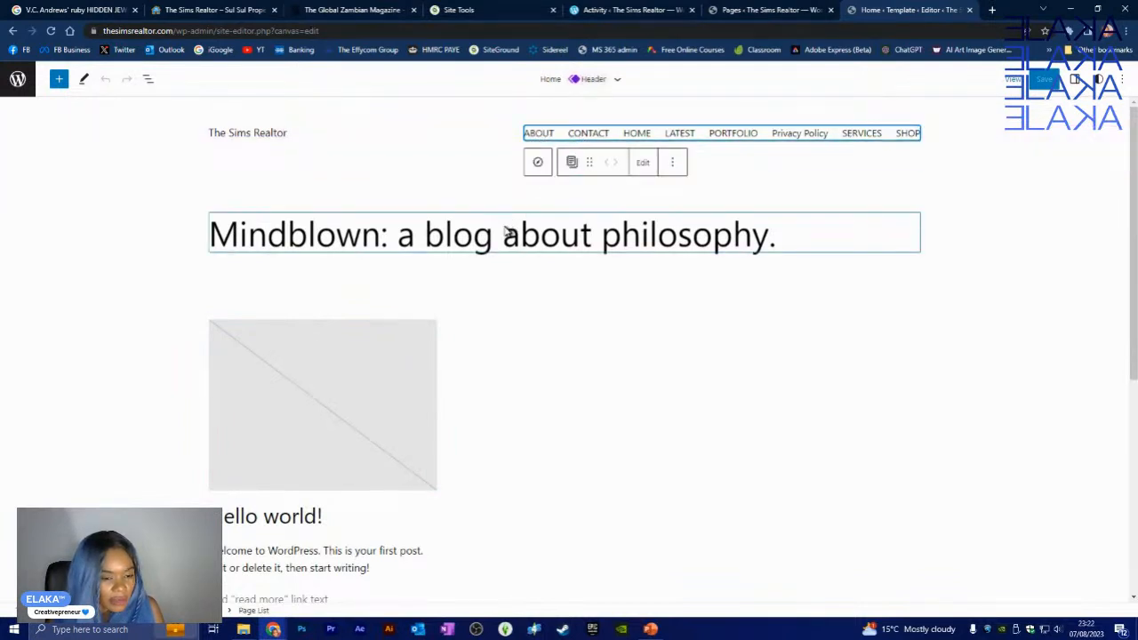
{"action": "left_click", "coordinate": [126, 233]}
{"action": "left_click", "coordinate": [19, 80]}
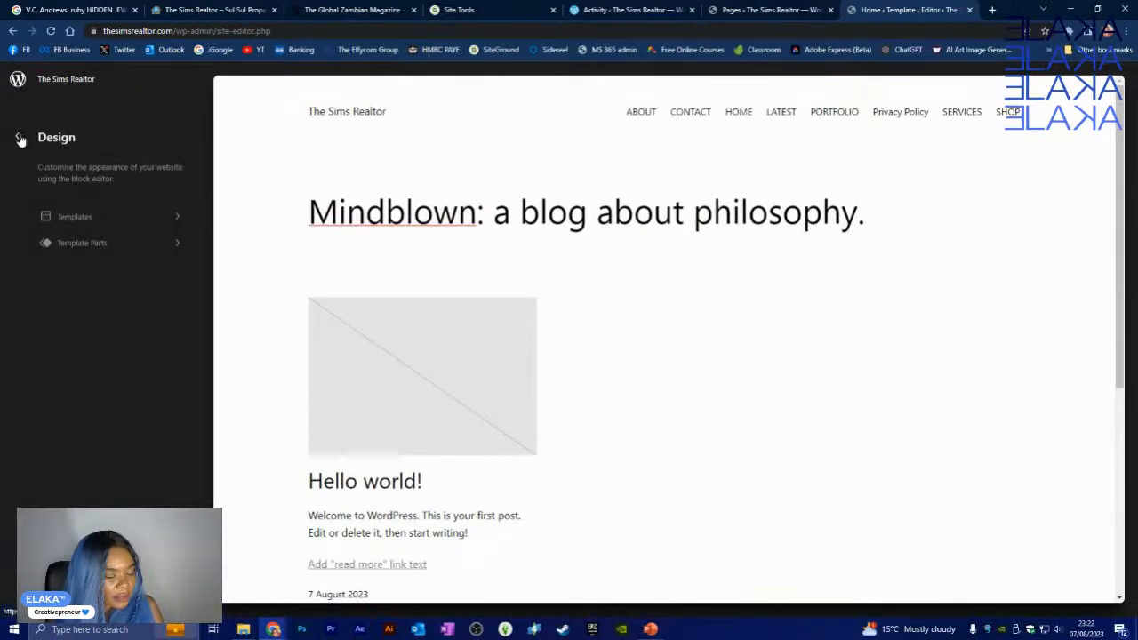
- Browse the Templates and Template Parts lists, then exit the site editor to the Dashboard
{"action": "left_click", "coordinate": [168, 226]}
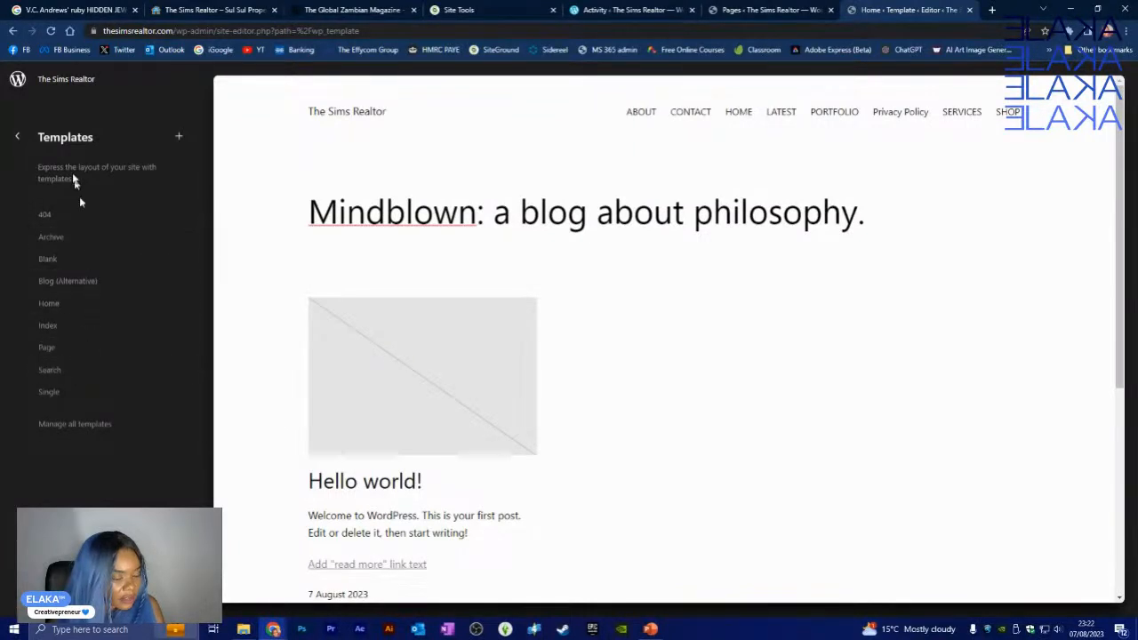
{"action": "left_click", "coordinate": [16, 138]}
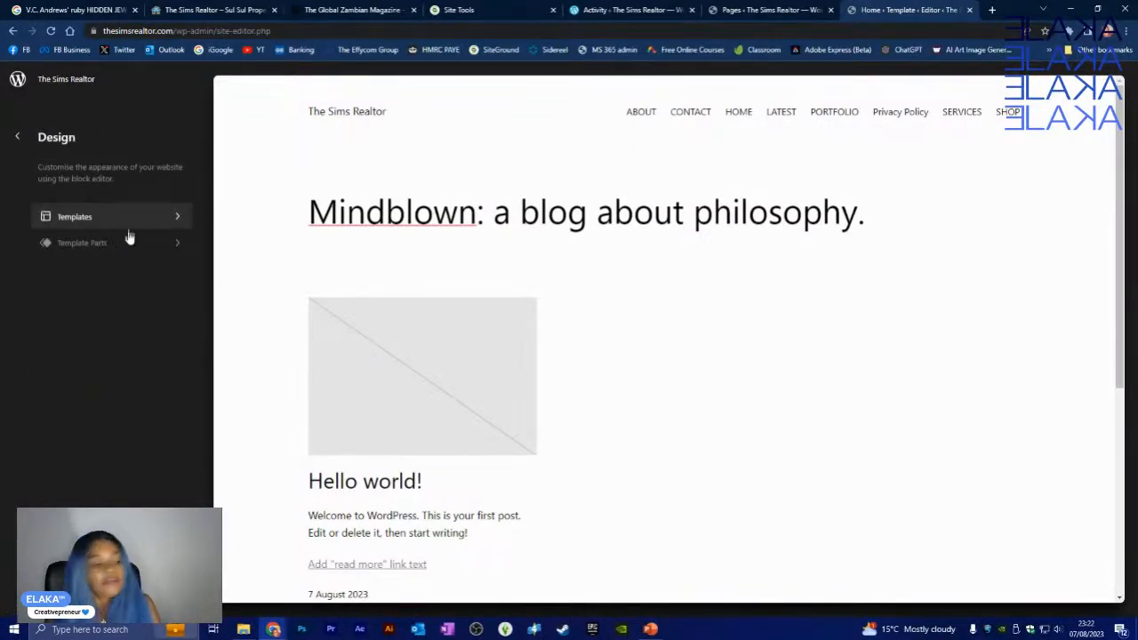
{"action": "left_click", "coordinate": [155, 253]}
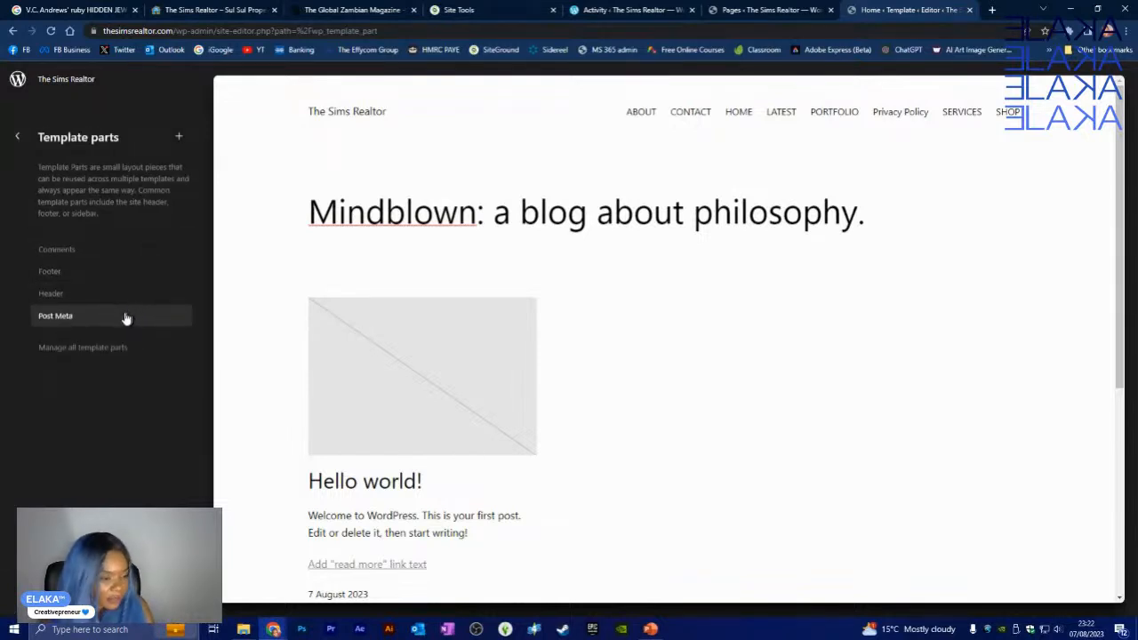
{"action": "left_click", "coordinate": [18, 143]}
{"action": "left_click", "coordinate": [20, 143]}
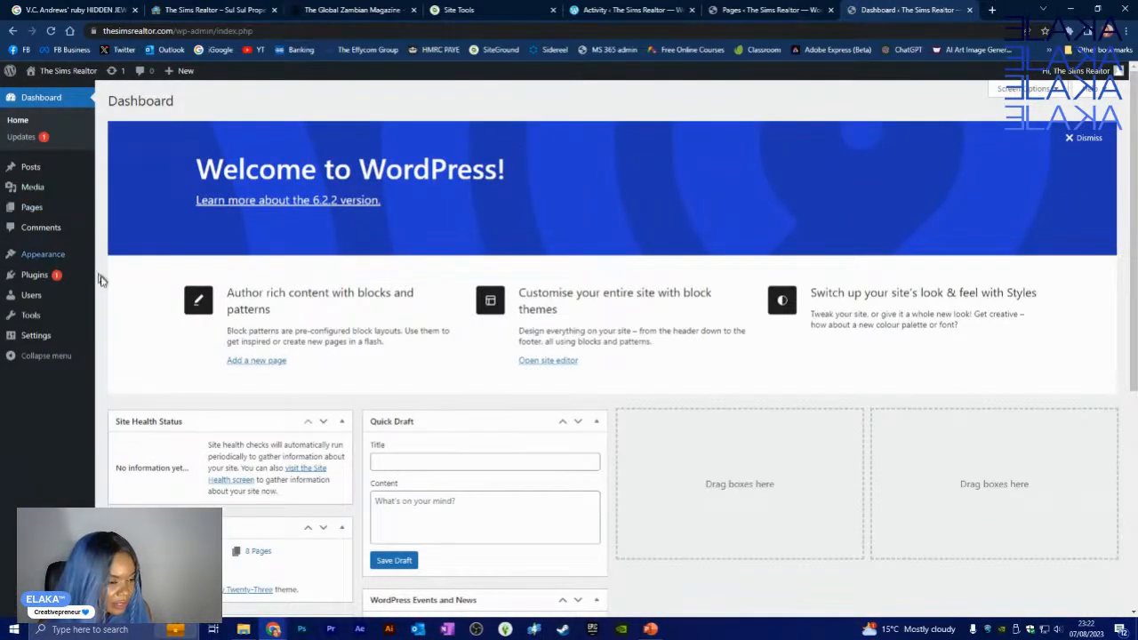
- Update the Akismet Anti-Spam plugin from the Updates screen
{"action": "scroll", "coordinate": [311, 394], "scroll_direction": "down", "scroll_amount": 5}
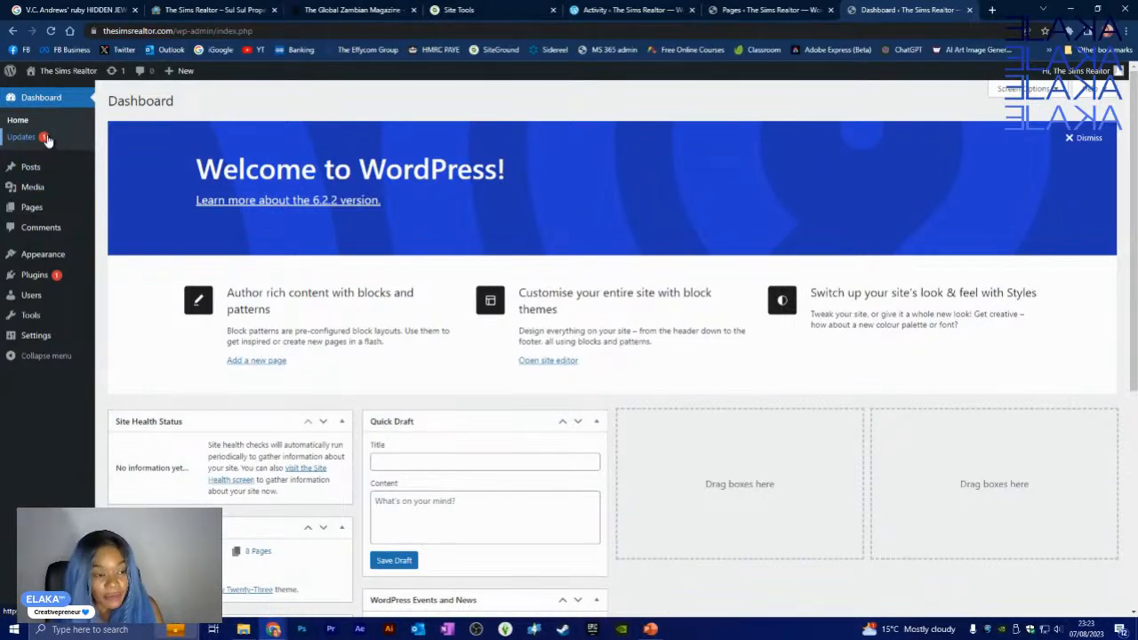
{"action": "left_click", "coordinate": [47, 138]}
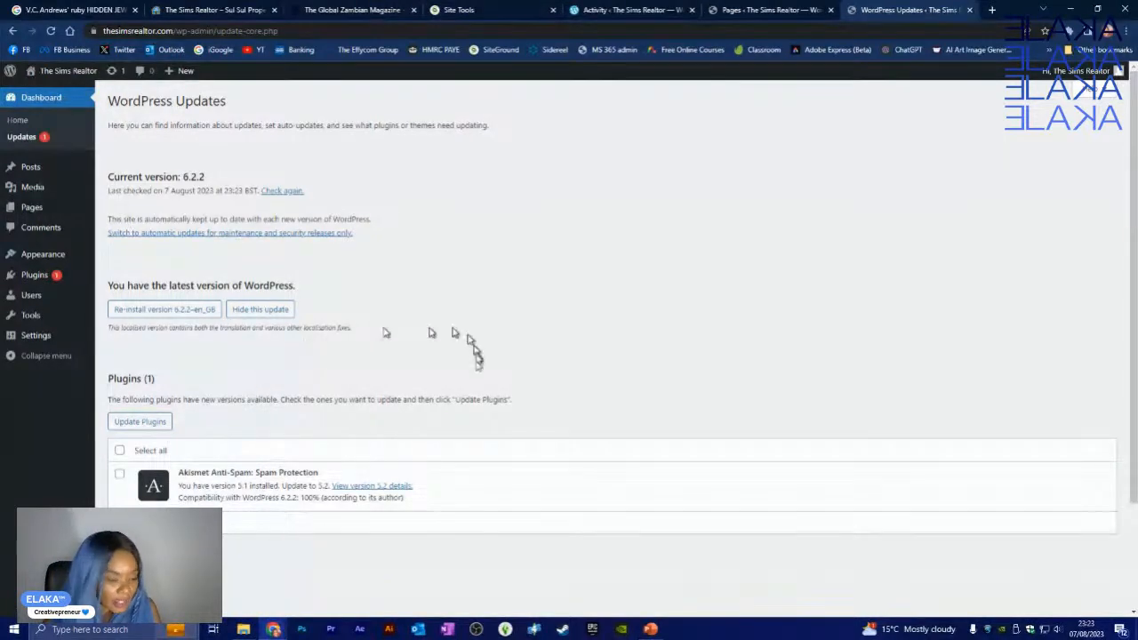
{"action": "scroll", "coordinate": [453, 383], "scroll_direction": "down", "scroll_amount": 2}
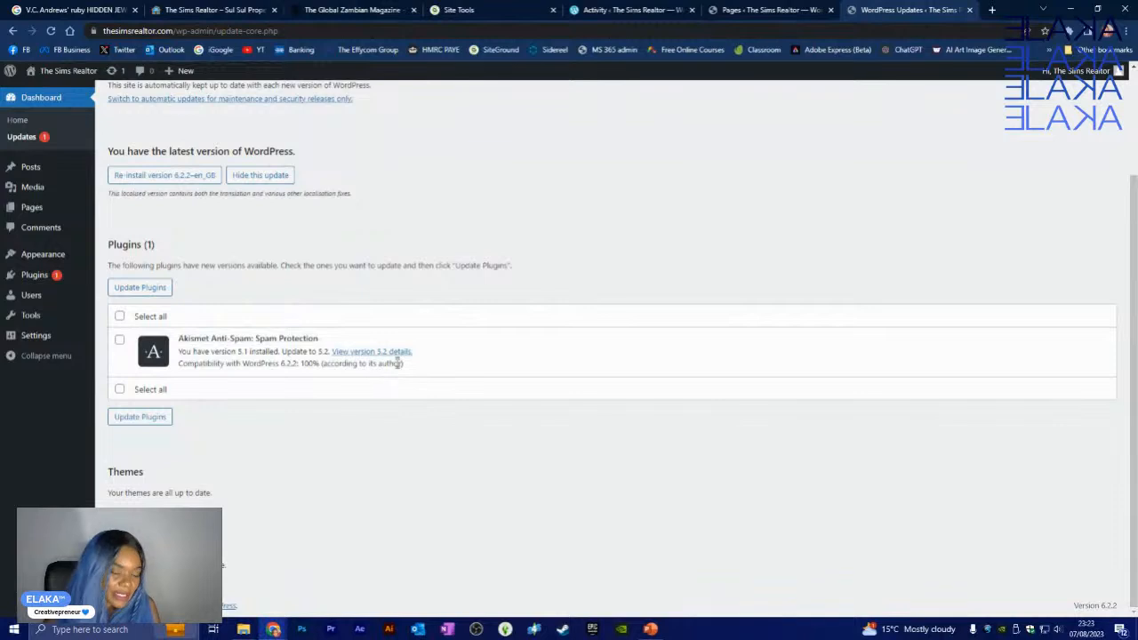
{"action": "left_click", "coordinate": [119, 340]}
{"action": "left_click", "coordinate": [164, 291]}
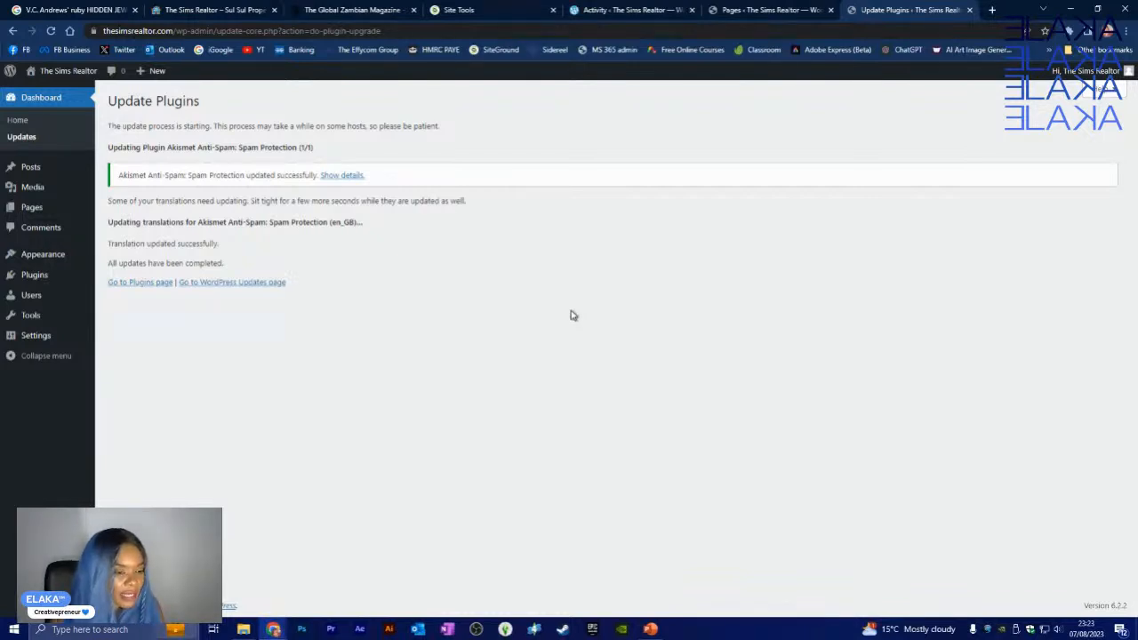
{"action": "left_click", "coordinate": [211, 282]}
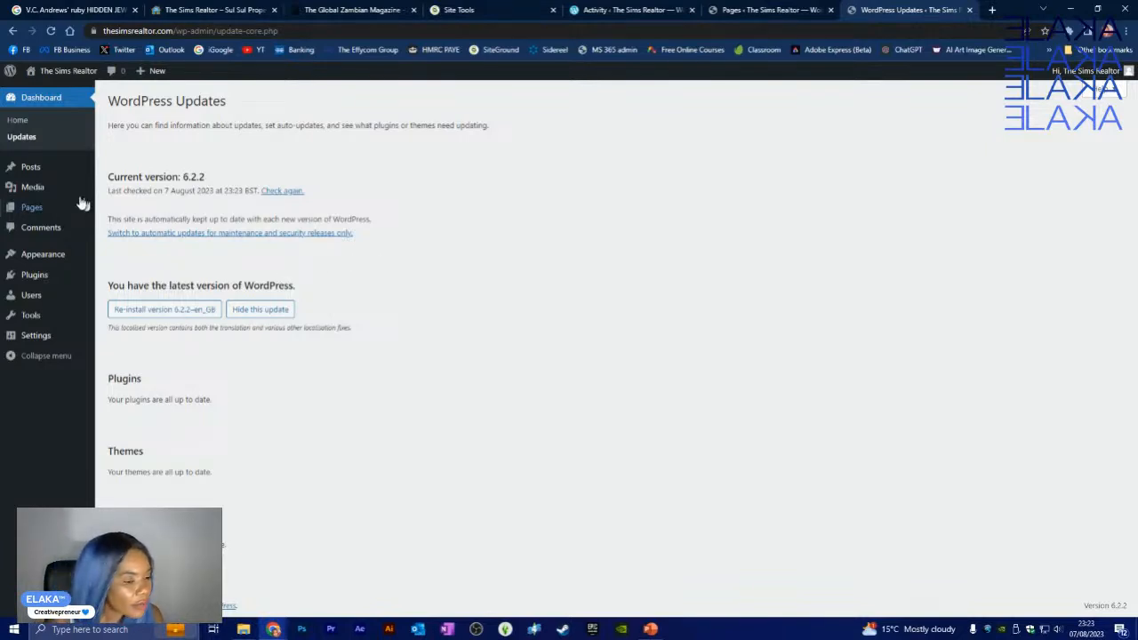
- Return to the Dashboard home page
{"action": "mouse_move", "coordinate": [60, 206]}
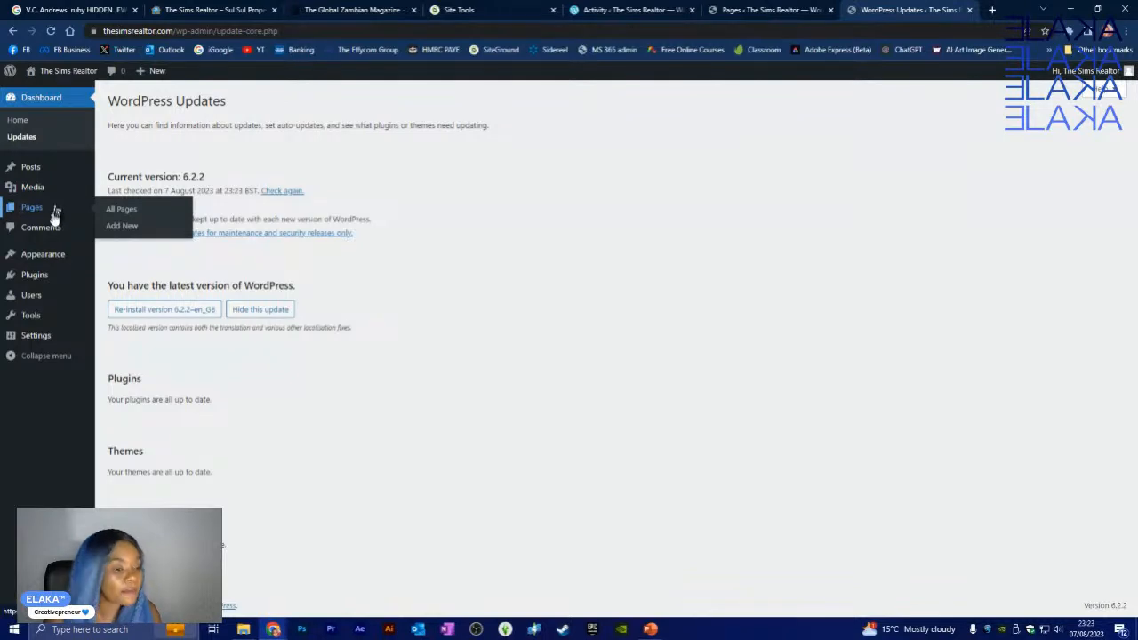
{"action": "mouse_move", "coordinate": [46, 262]}
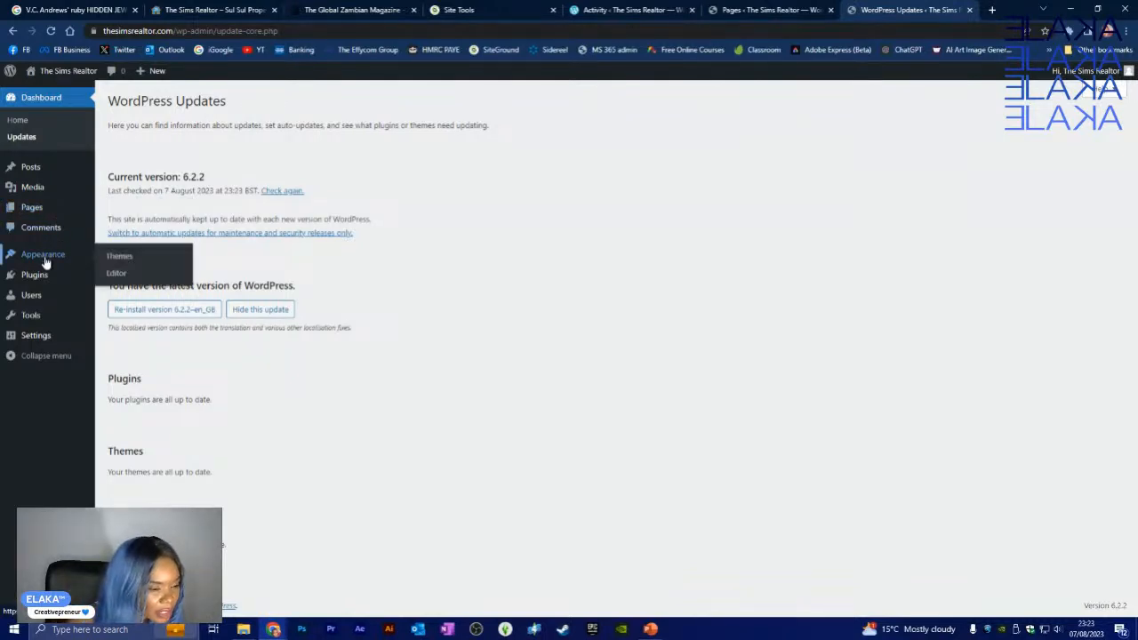
{"action": "mouse_move", "coordinate": [29, 319]}
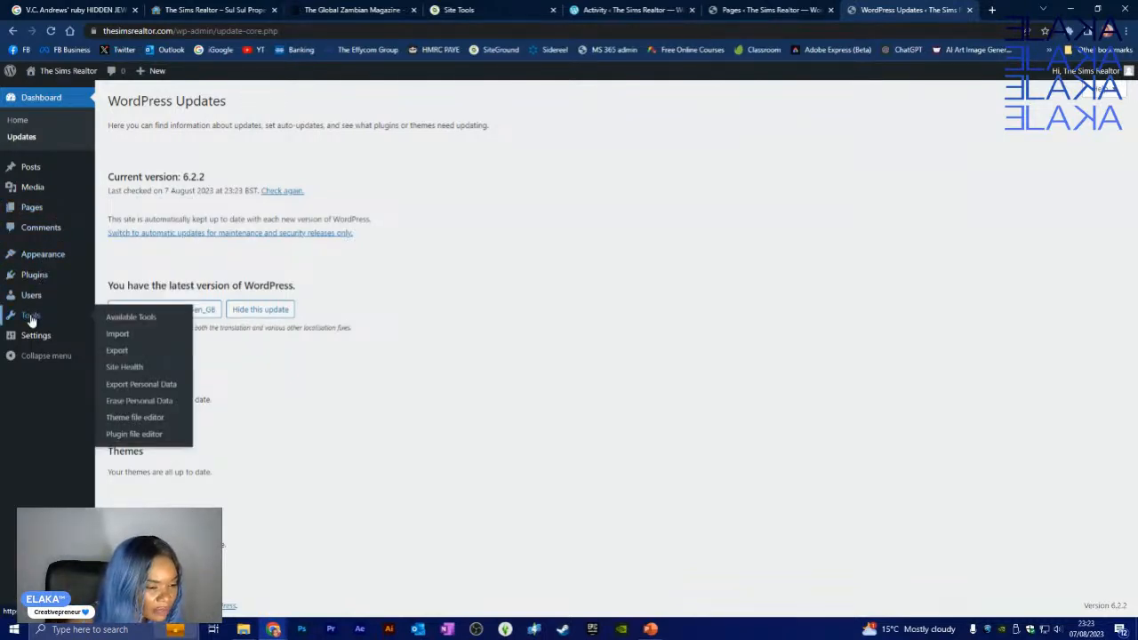
{"action": "mouse_move", "coordinate": [39, 341]}
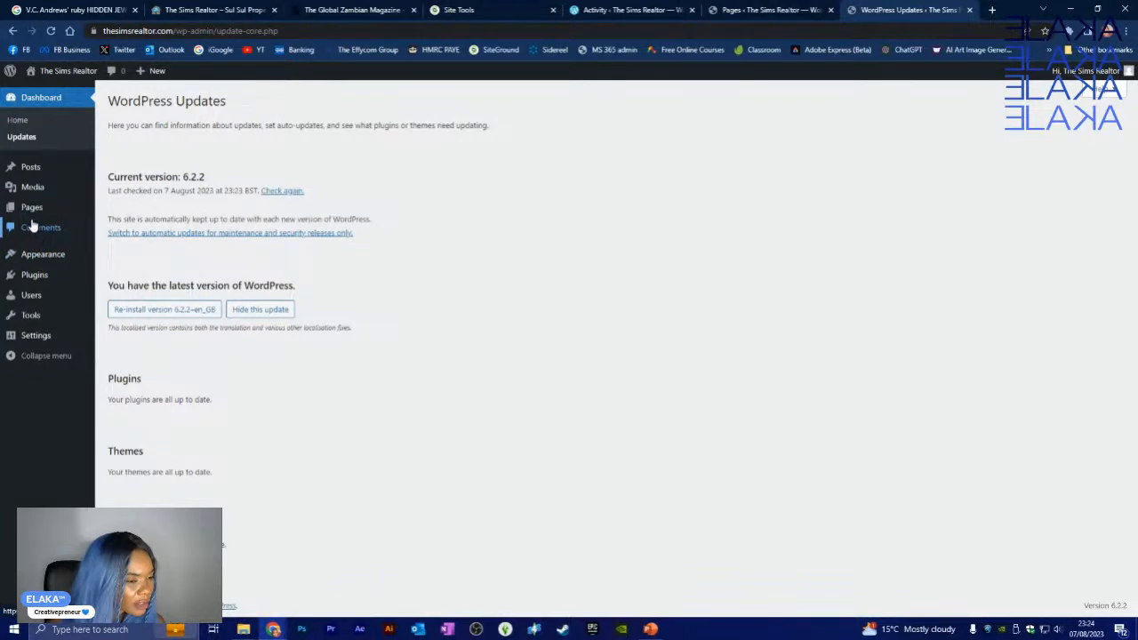
{"action": "mouse_move", "coordinate": [46, 178]}
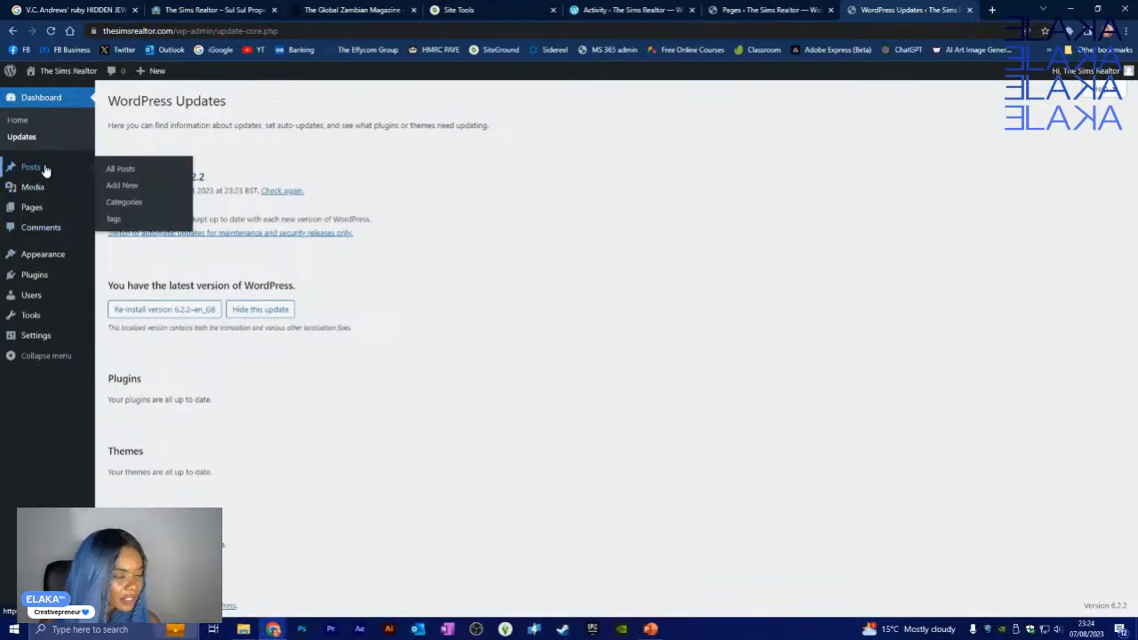
{"action": "left_click", "coordinate": [27, 125]}
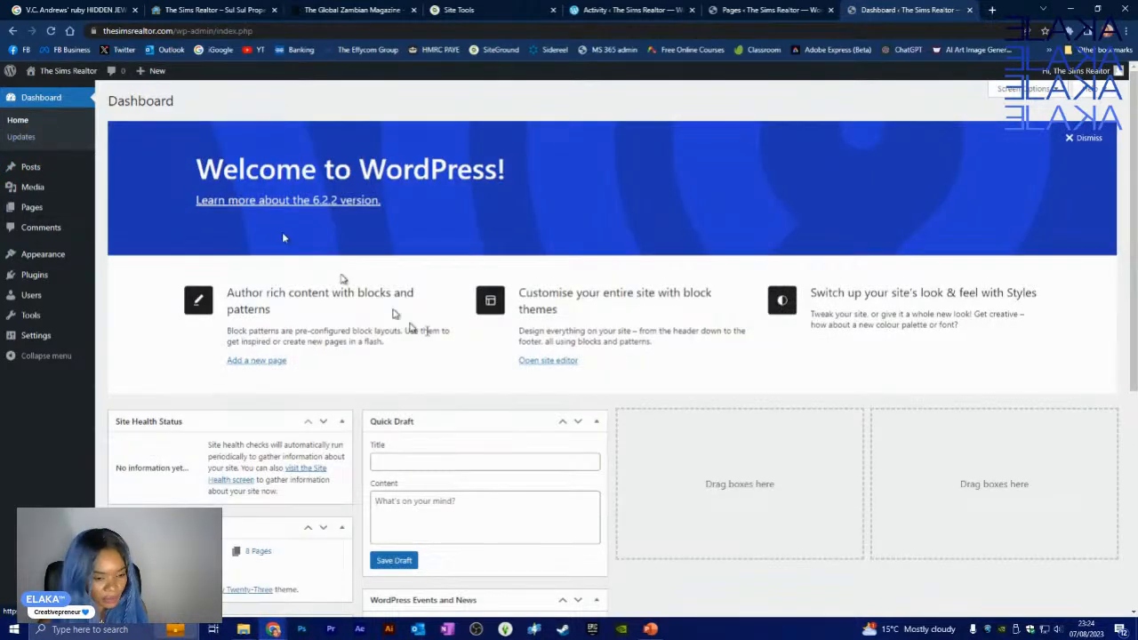
- Dismiss the Welcome to WordPress panel on the Dashboard
{"action": "scroll", "coordinate": [601, 334], "scroll_direction": "down", "scroll_amount": 1}
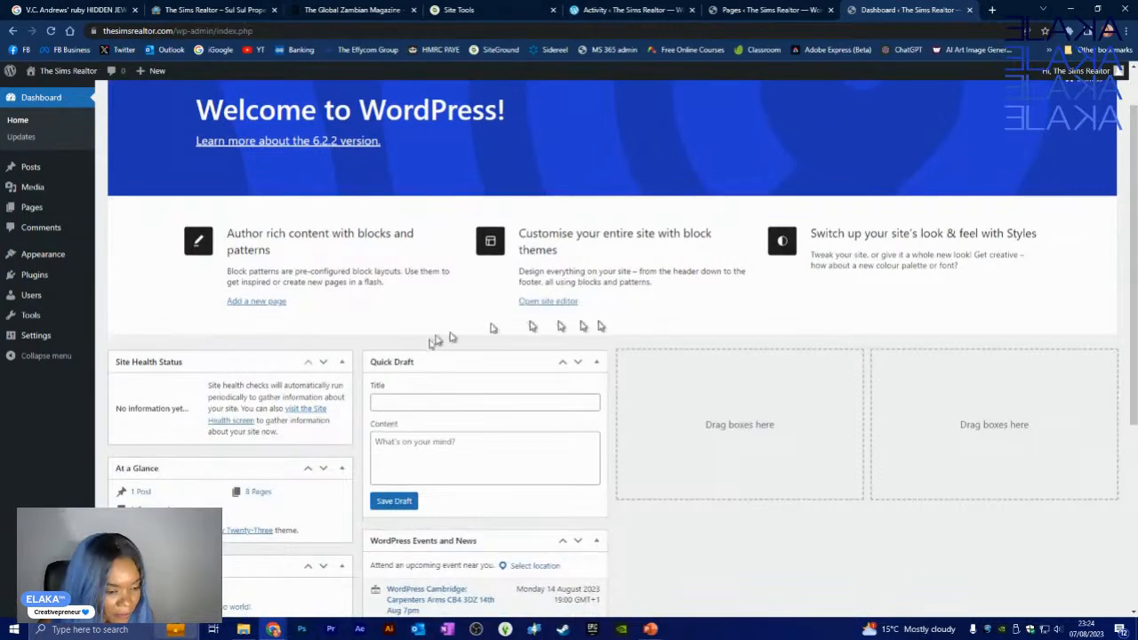
{"action": "scroll", "coordinate": [233, 394], "scroll_direction": "down", "scroll_amount": 1}
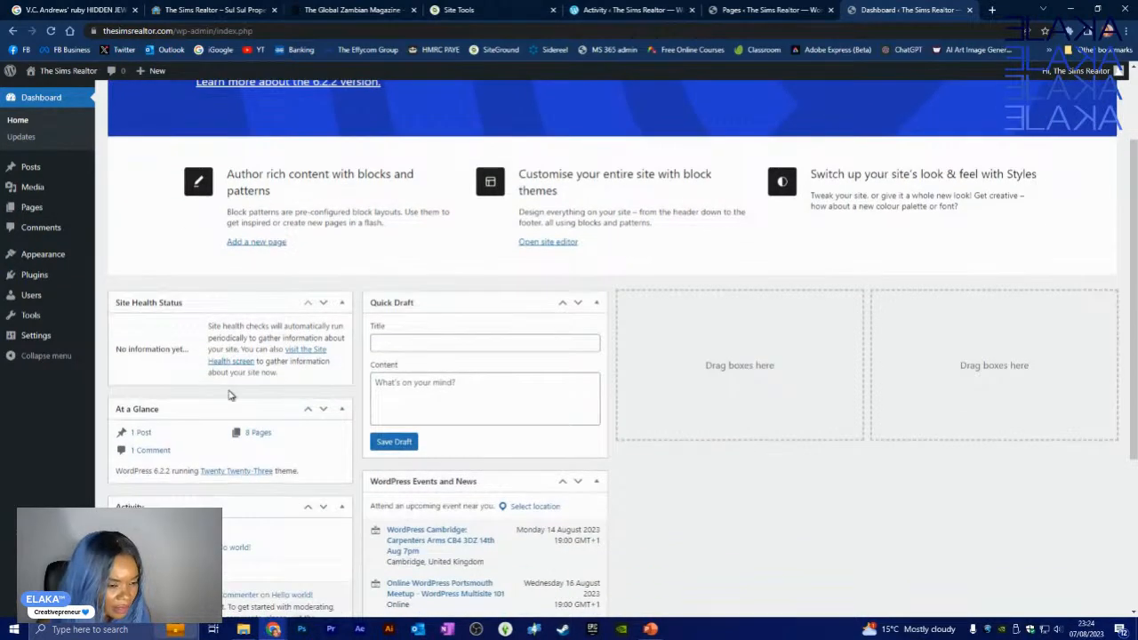
{"action": "scroll", "coordinate": [230, 394], "scroll_direction": "down", "scroll_amount": 1}
{"action": "scroll", "coordinate": [318, 455], "scroll_direction": "down", "scroll_amount": 2}
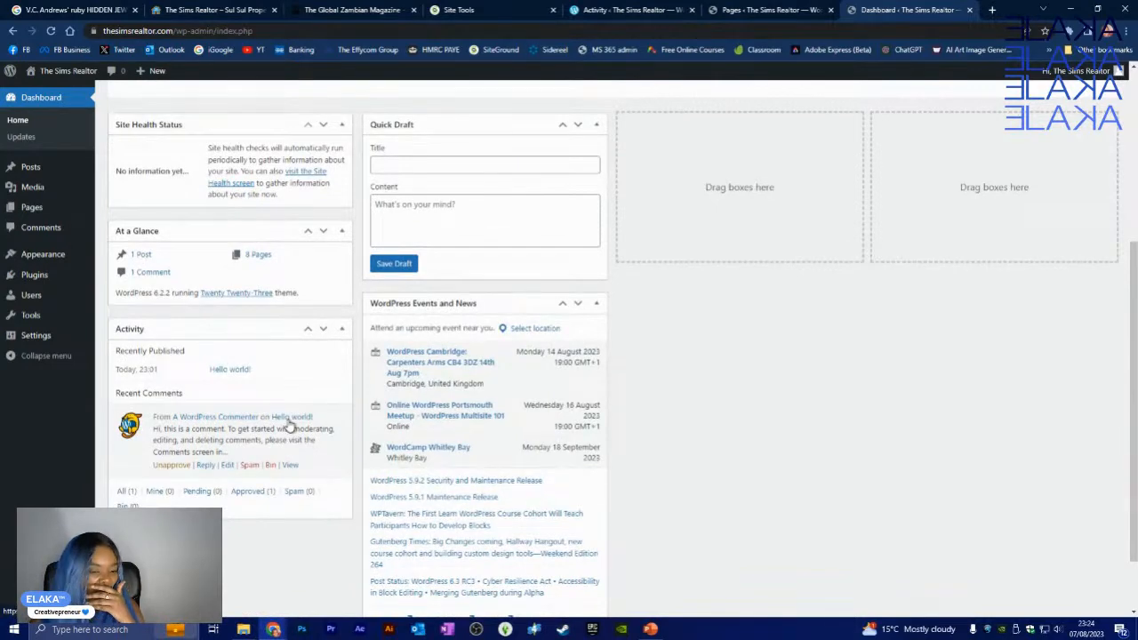
{"action": "scroll", "coordinate": [546, 373], "scroll_direction": "up", "scroll_amount": 5}
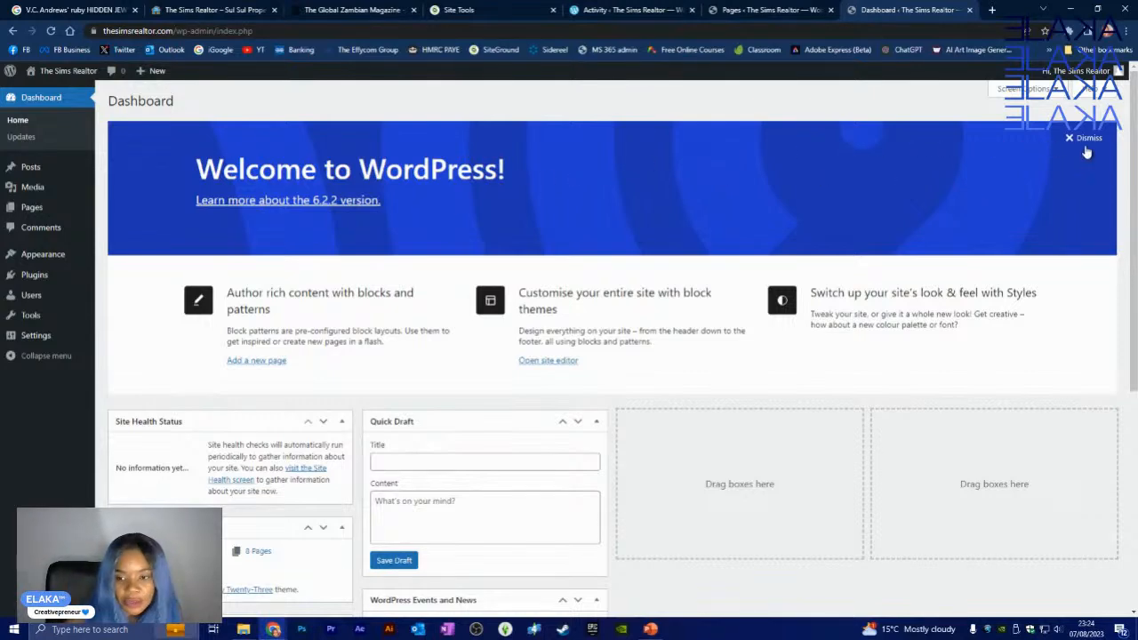
{"action": "left_click", "coordinate": [1085, 139]}
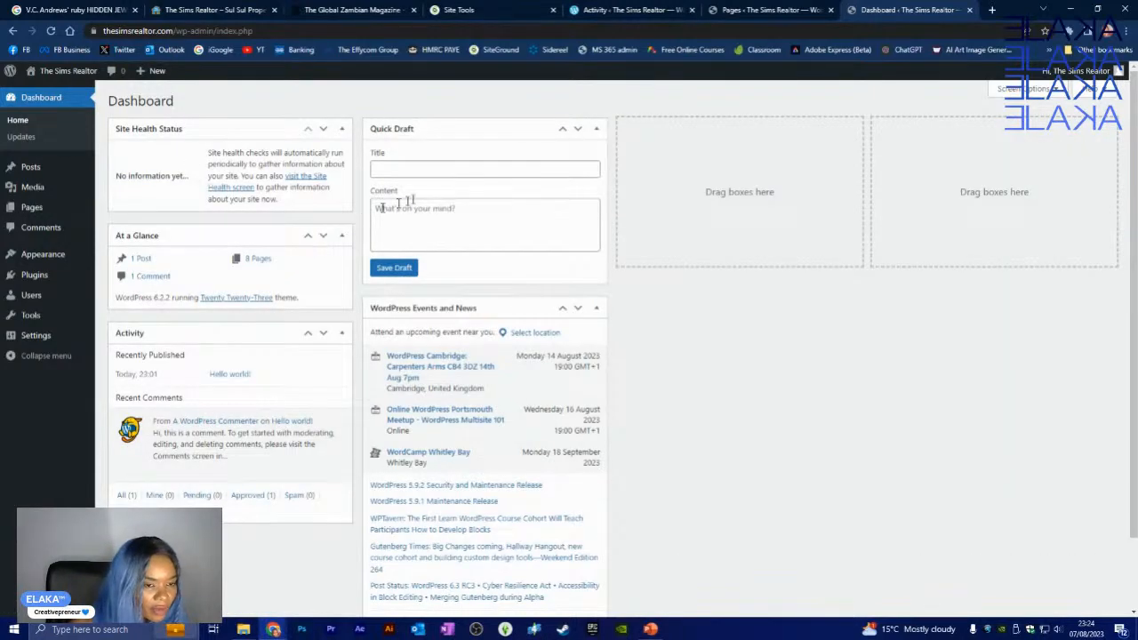
- Try the Quick Draft fields, then open Installed Plugins showing Akismet 5.2 and Hello Dolly 1.7.2
{"action": "left_click", "coordinate": [447, 171]}
{"action": "left_click", "coordinate": [457, 228]}
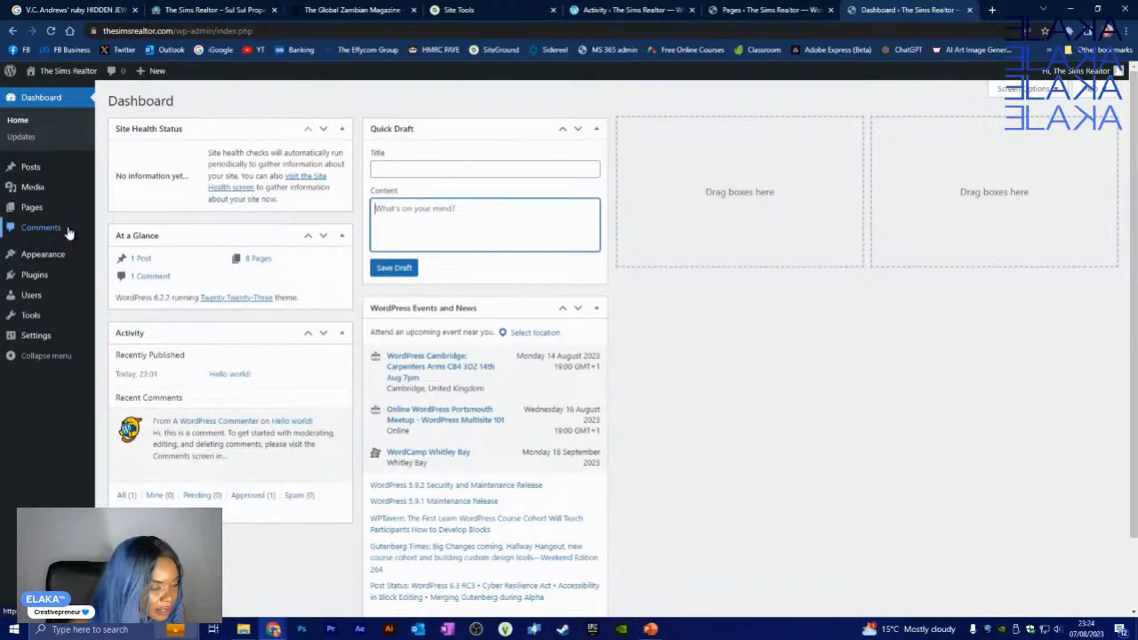
{"action": "mouse_move", "coordinate": [29, 281]}
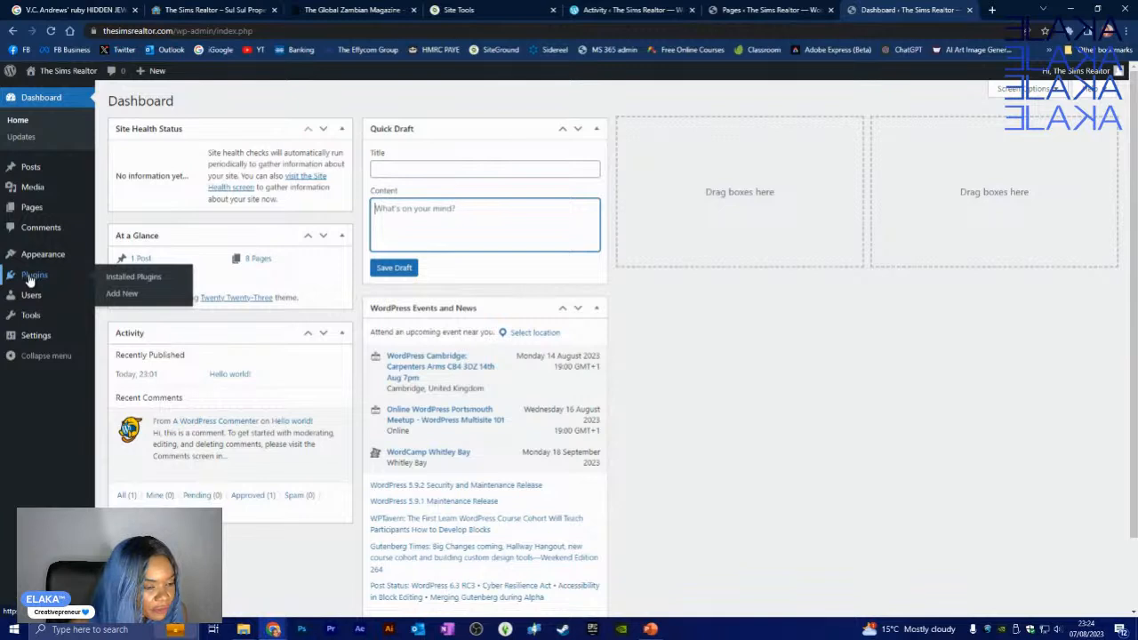
{"action": "left_click", "coordinate": [128, 278]}
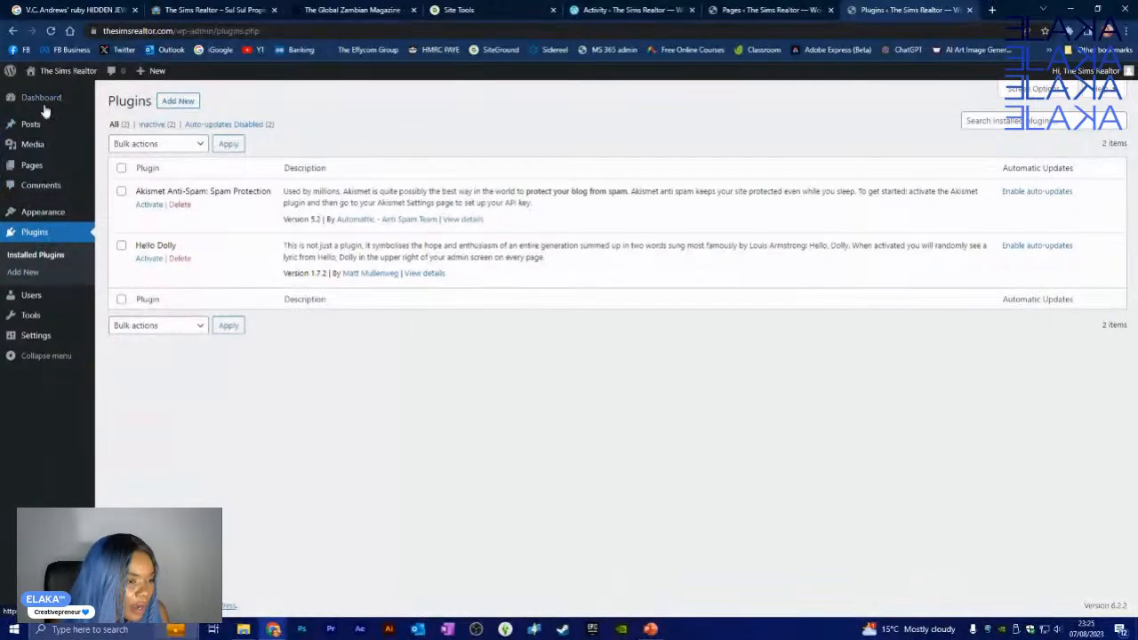
- Confirm on the Updates page that WordPress 6.2.2 is current, with plugins and themes up to date
{"action": "mouse_move", "coordinate": [45, 106]}
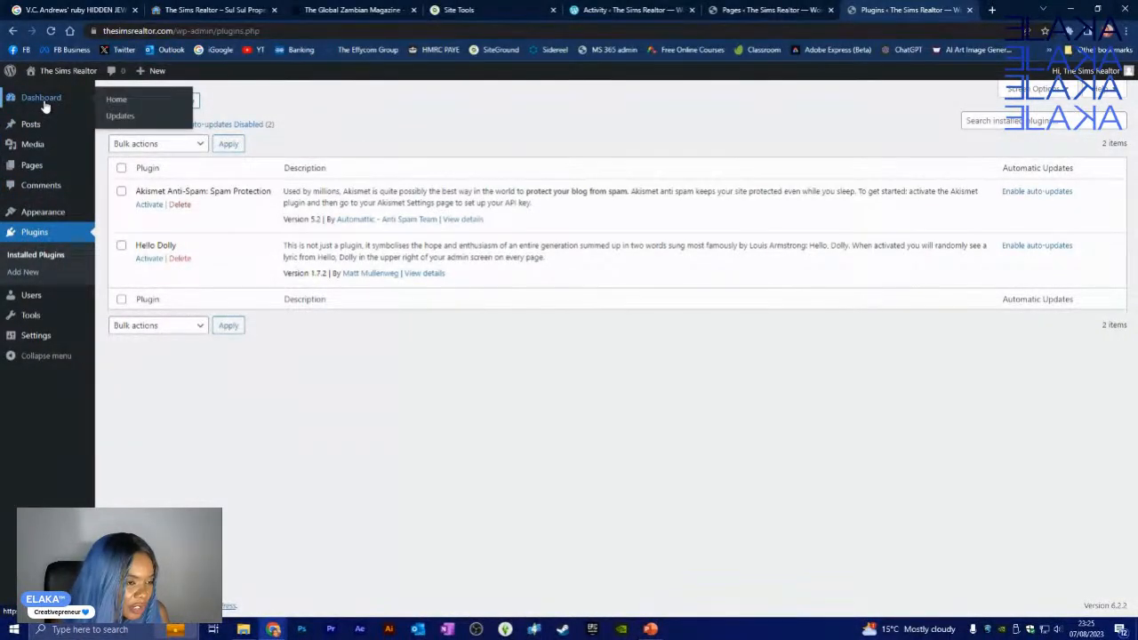
{"action": "left_click", "coordinate": [131, 117]}
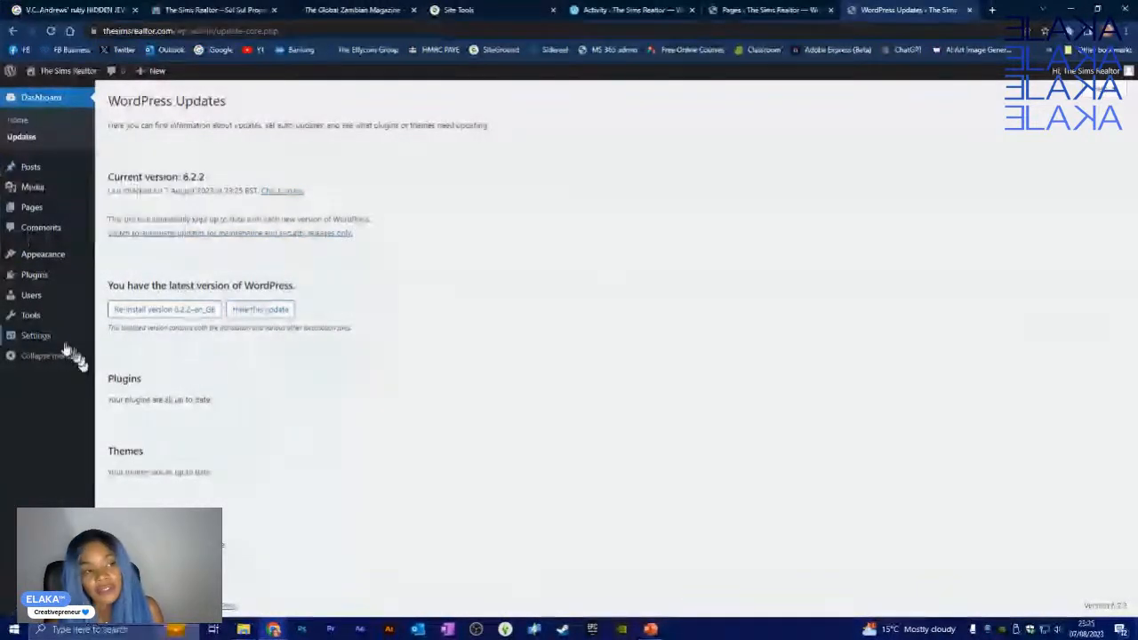
{"action": "mouse_move", "coordinate": [50, 343]}
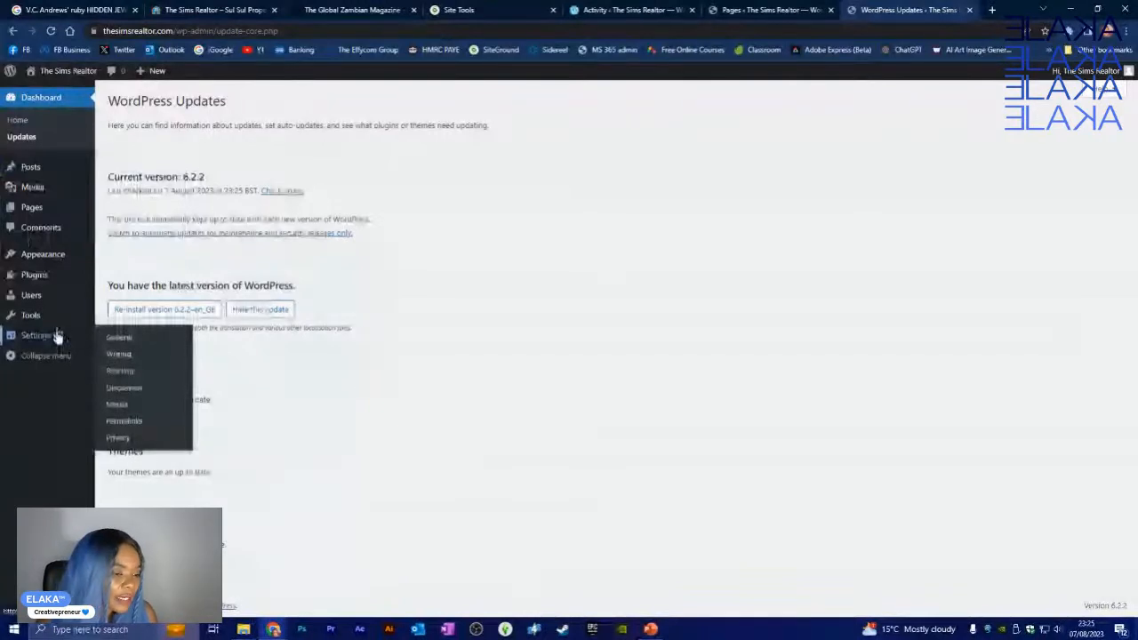
{"action": "left_click", "coordinate": [49, 336]}
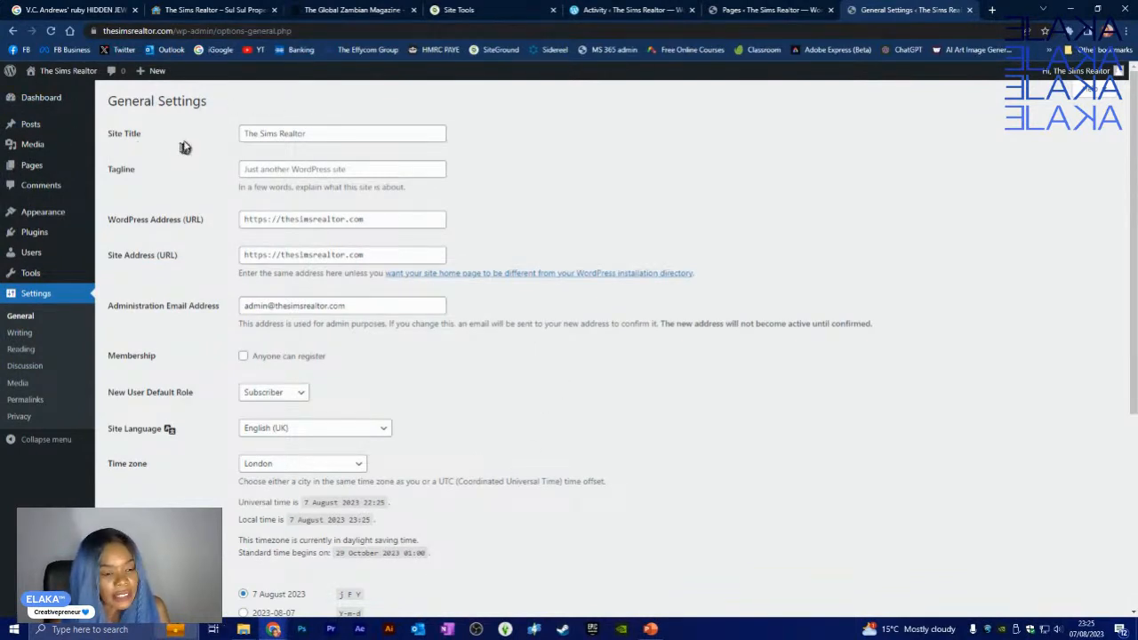
- Enter SUL SUL PROPERTY as the site tagline in General Settings
{"action": "left_click", "coordinate": [360, 168]}
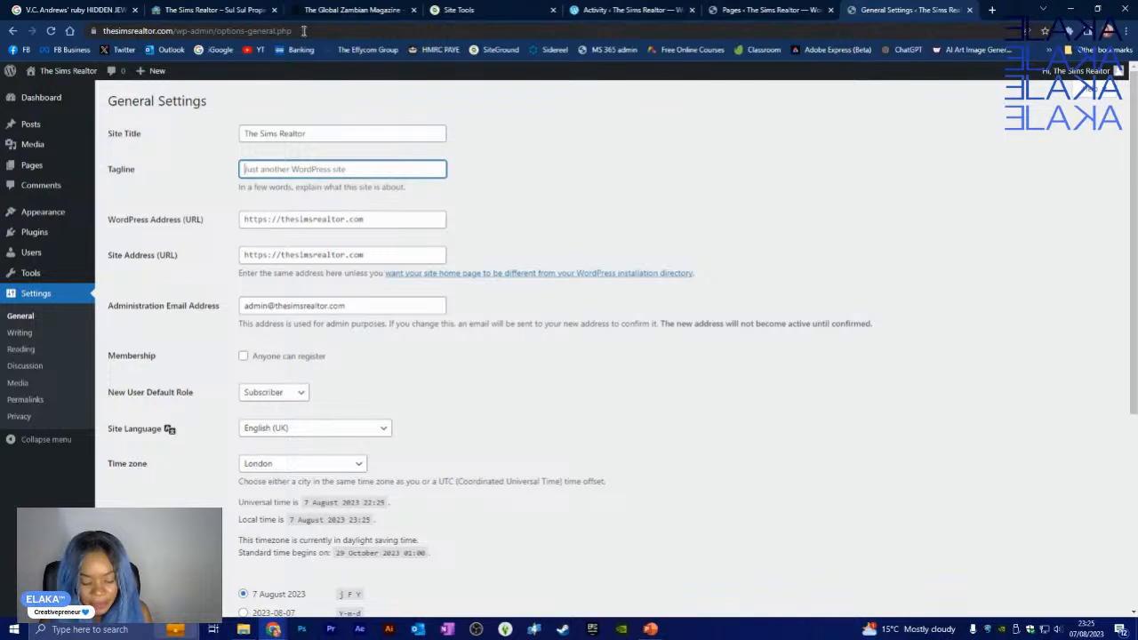
{"action": "type", "text": "I"}
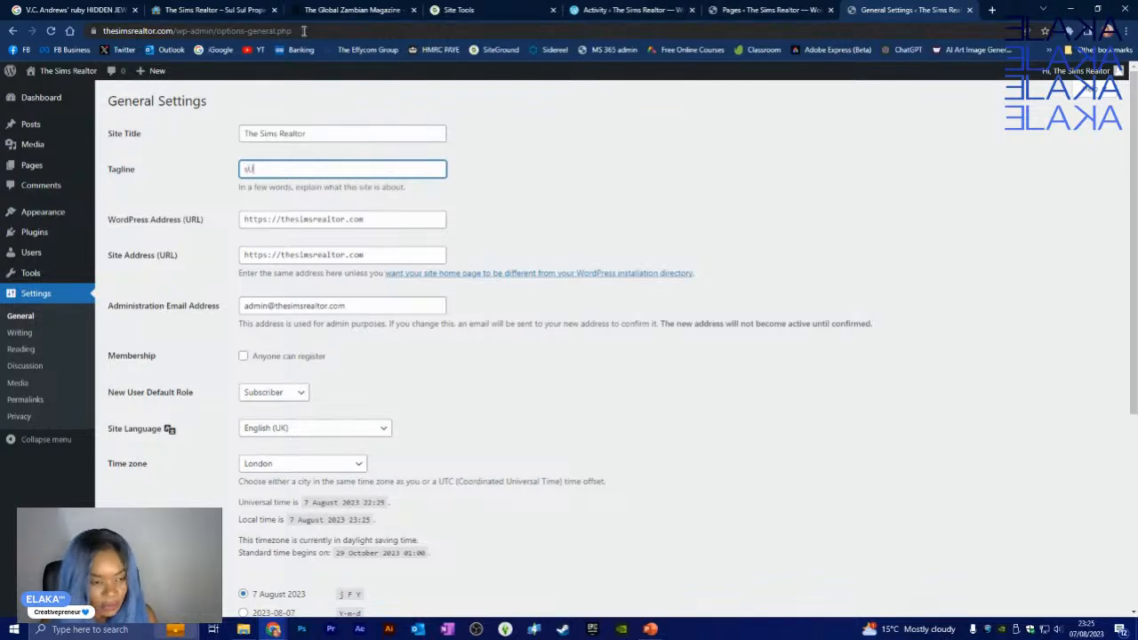
{"action": "key", "text": "BackSpace"}
{"action": "key", "text": "BackSpace"}
{"action": "key", "text": "BackSpace"}
{"action": "type", "text": "Su"}
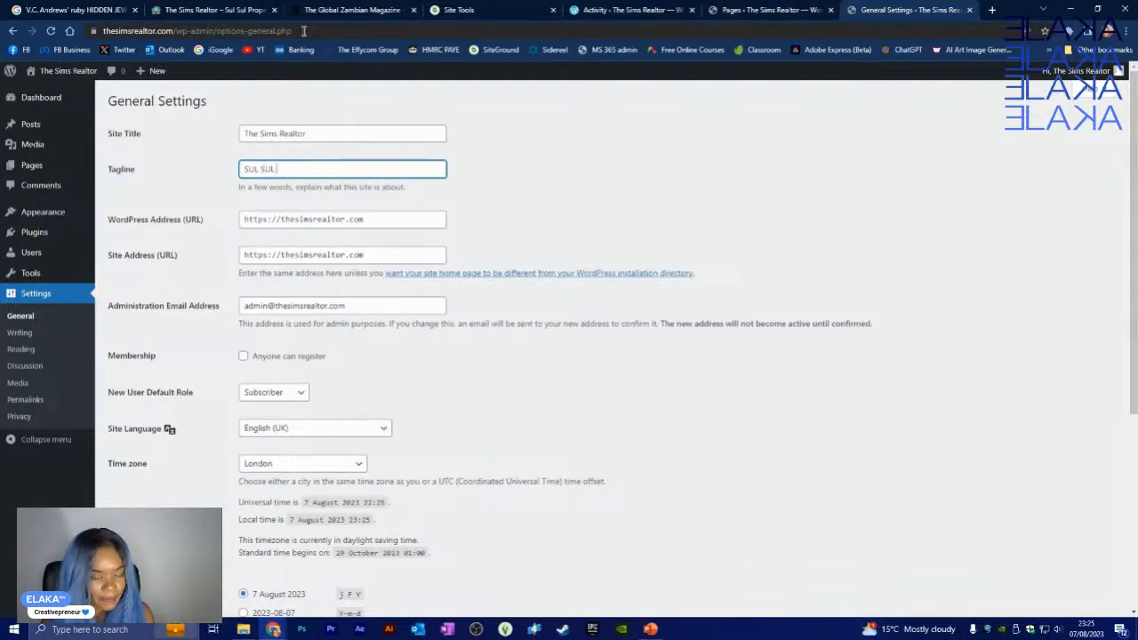
{"action": "type", "text": "L SUL PROPERTY"}
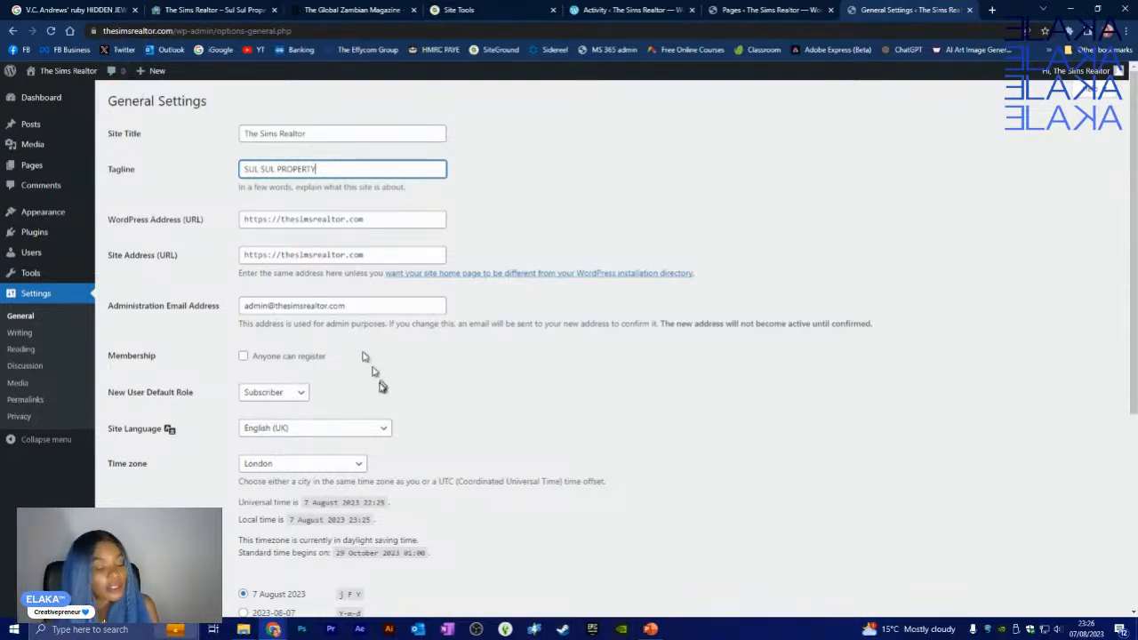
{"action": "scroll", "coordinate": [384, 342], "scroll_direction": "down", "scroll_amount": 2}
{"action": "scroll", "coordinate": [395, 319], "scroll_direction": "up", "scroll_amount": 2}
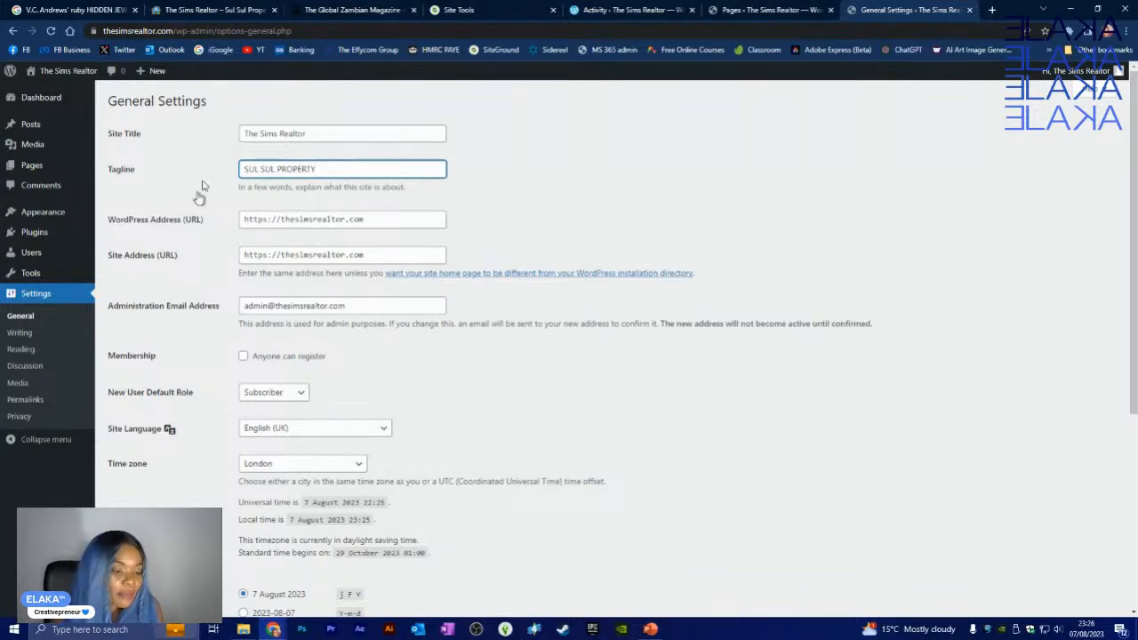
{"action": "scroll", "coordinate": [213, 365], "scroll_direction": "down", "scroll_amount": 1}
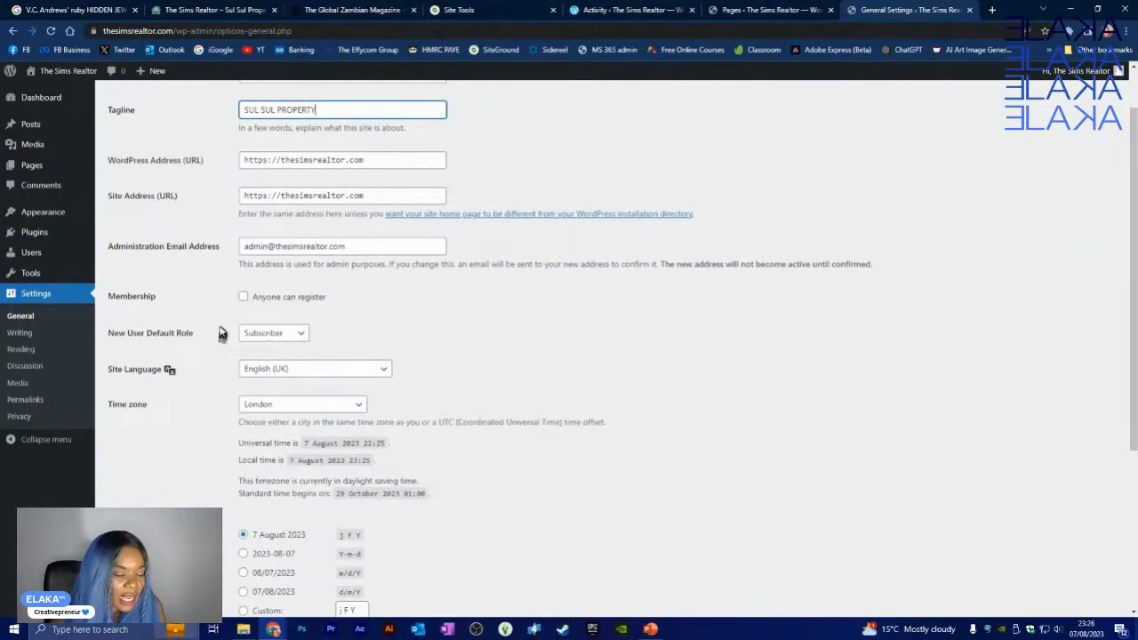
{"action": "scroll", "coordinate": [222, 336], "scroll_direction": "down", "scroll_amount": 1}
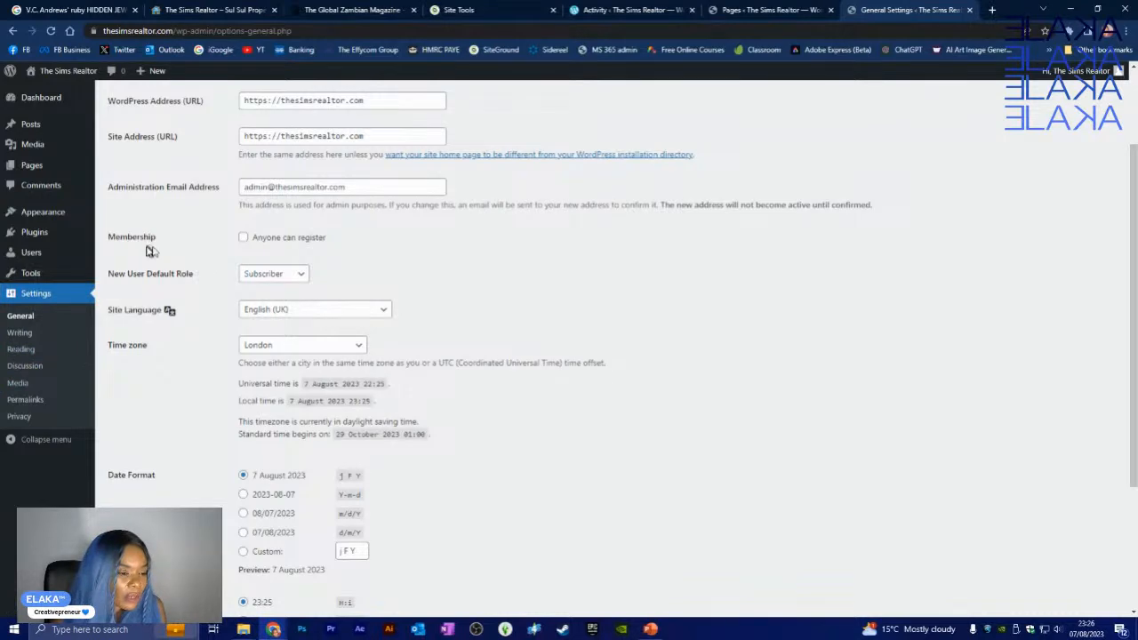
- Turn on 'Anyone can register' membership and save the General Settings
{"action": "left_click", "coordinate": [243, 238]}
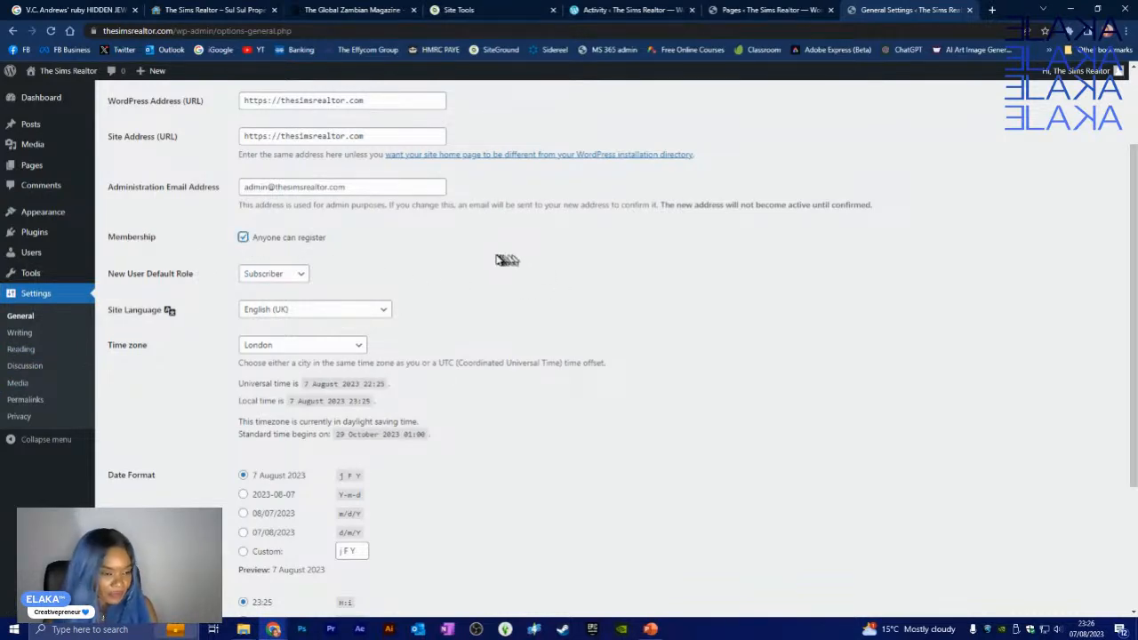
{"action": "scroll", "coordinate": [485, 267], "scroll_direction": "up", "scroll_amount": 2}
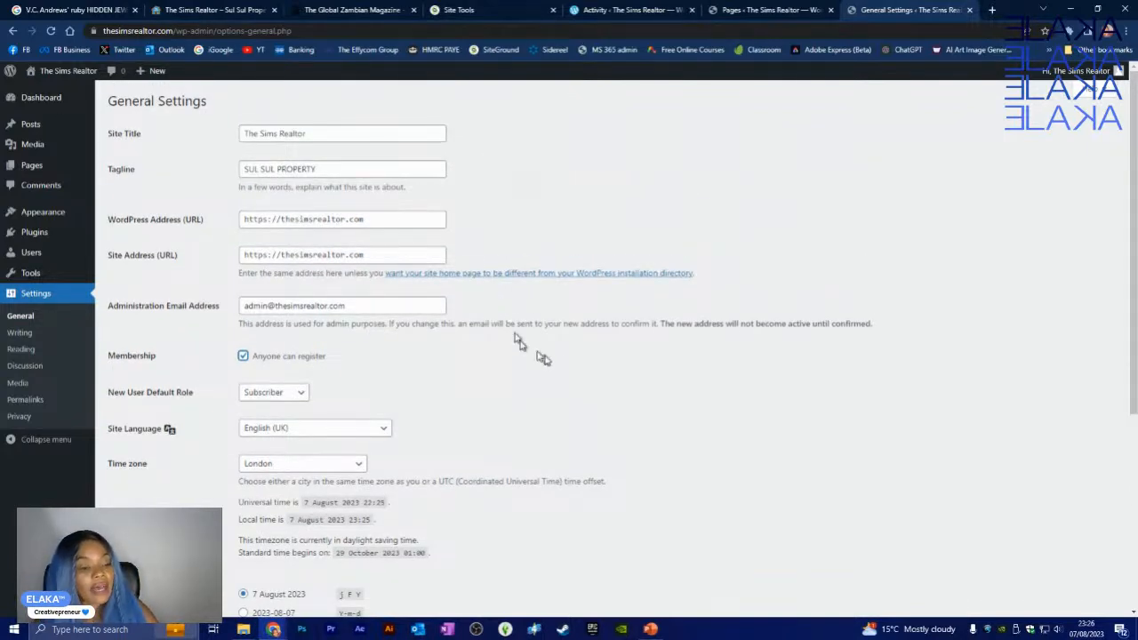
{"action": "scroll", "coordinate": [420, 289], "scroll_direction": "down", "scroll_amount": 1}
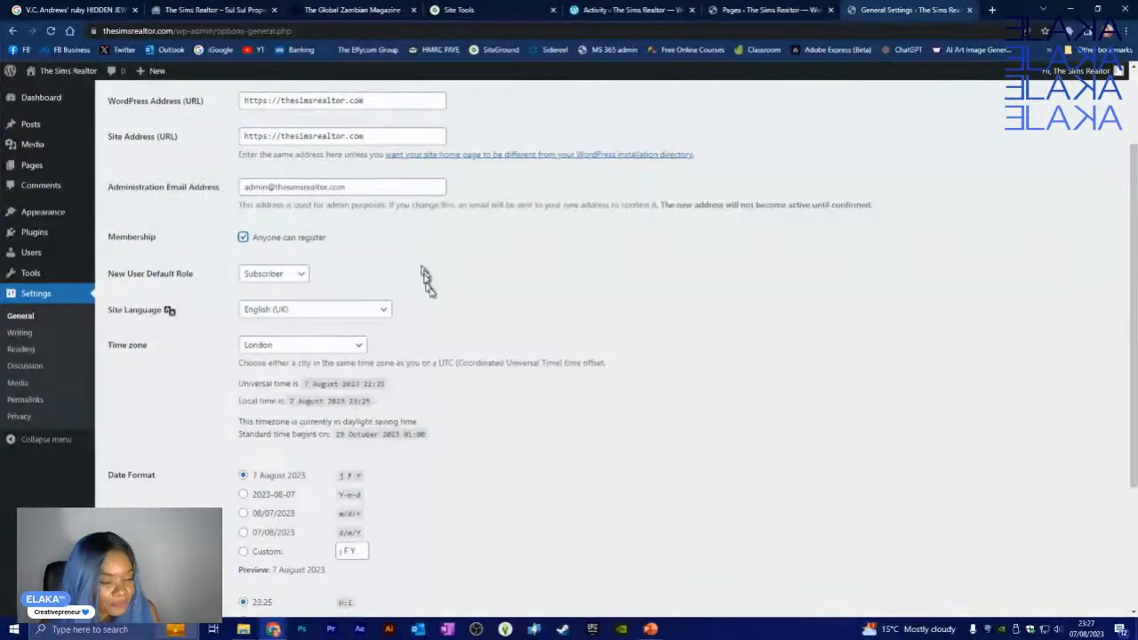
{"action": "scroll", "coordinate": [424, 267], "scroll_direction": "down", "scroll_amount": 2}
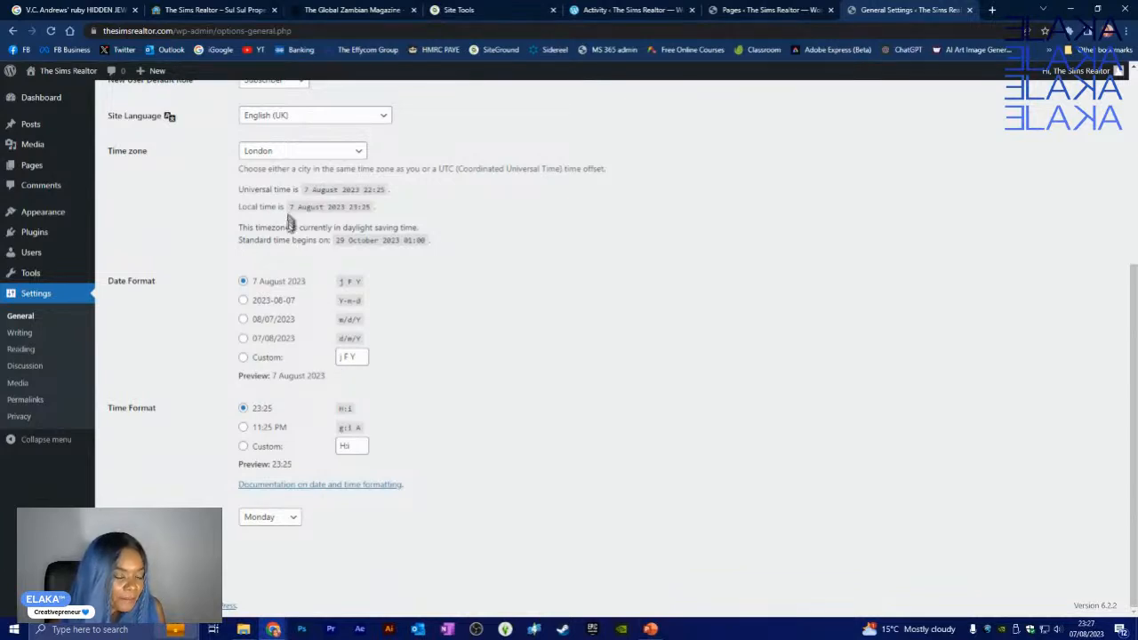
{"action": "scroll", "coordinate": [263, 355], "scroll_direction": "up", "scroll_amount": 1}
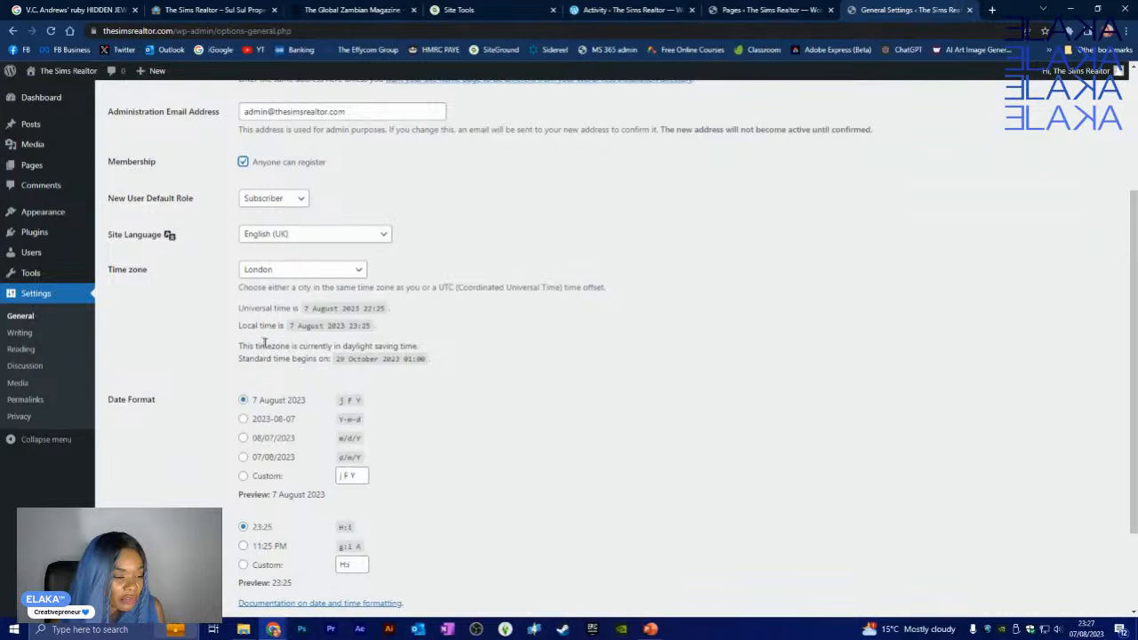
{"action": "scroll", "coordinate": [267, 349], "scroll_direction": "down", "scroll_amount": 1}
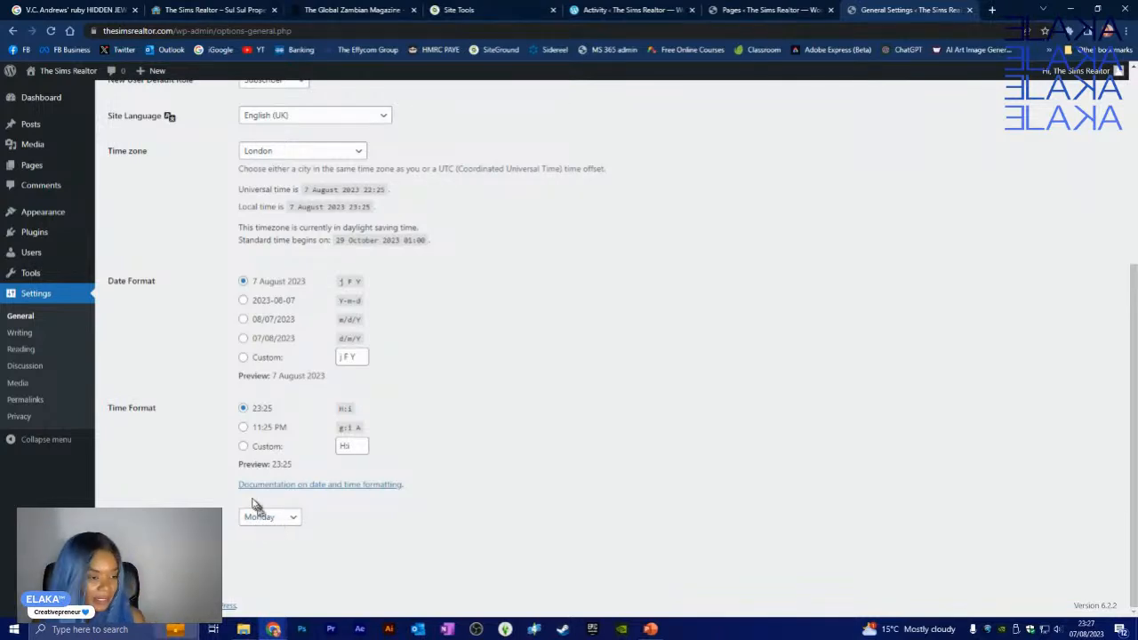
{"action": "left_click", "coordinate": [156, 563]}
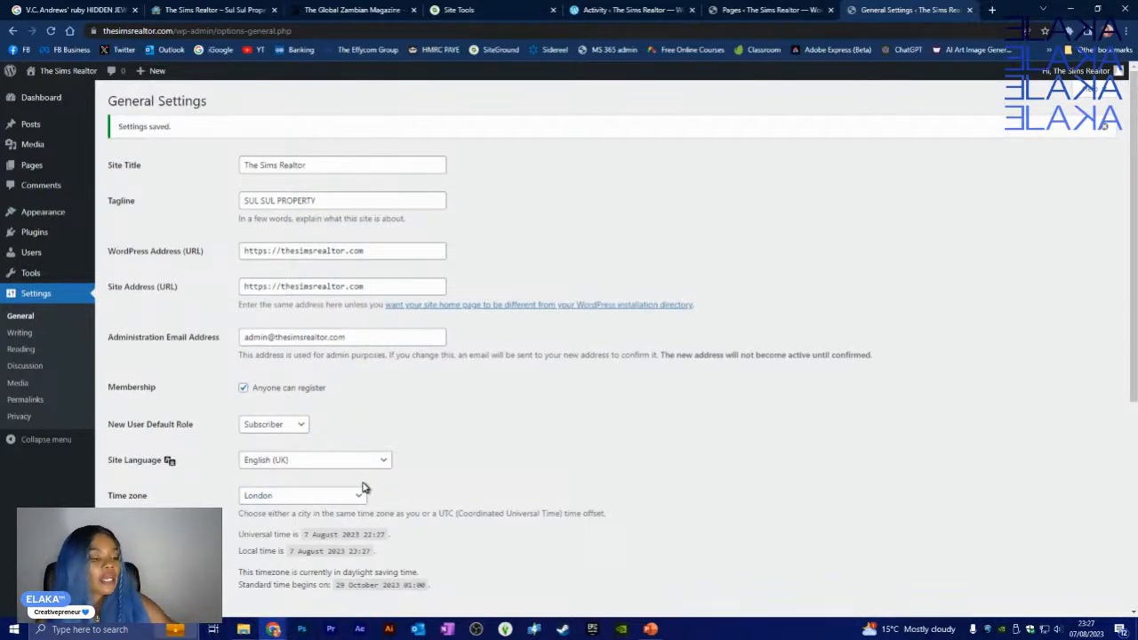
{"action": "left_click", "coordinate": [16, 334]}
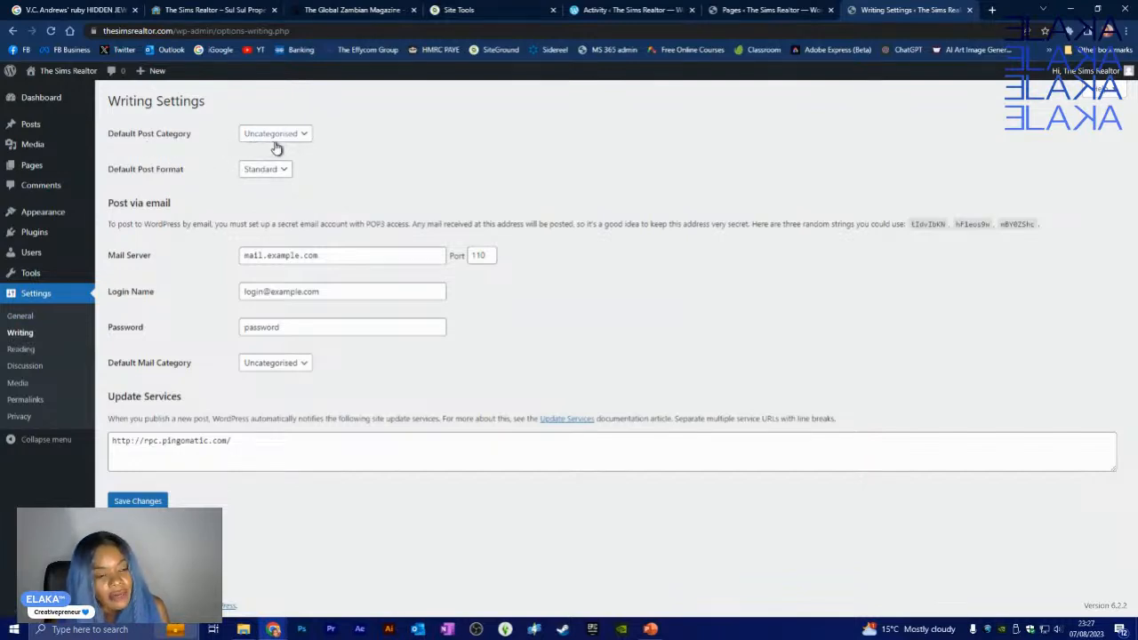
- Keep Uncategorised as both the default post category and the default mail category
{"action": "left_click", "coordinate": [303, 141]}
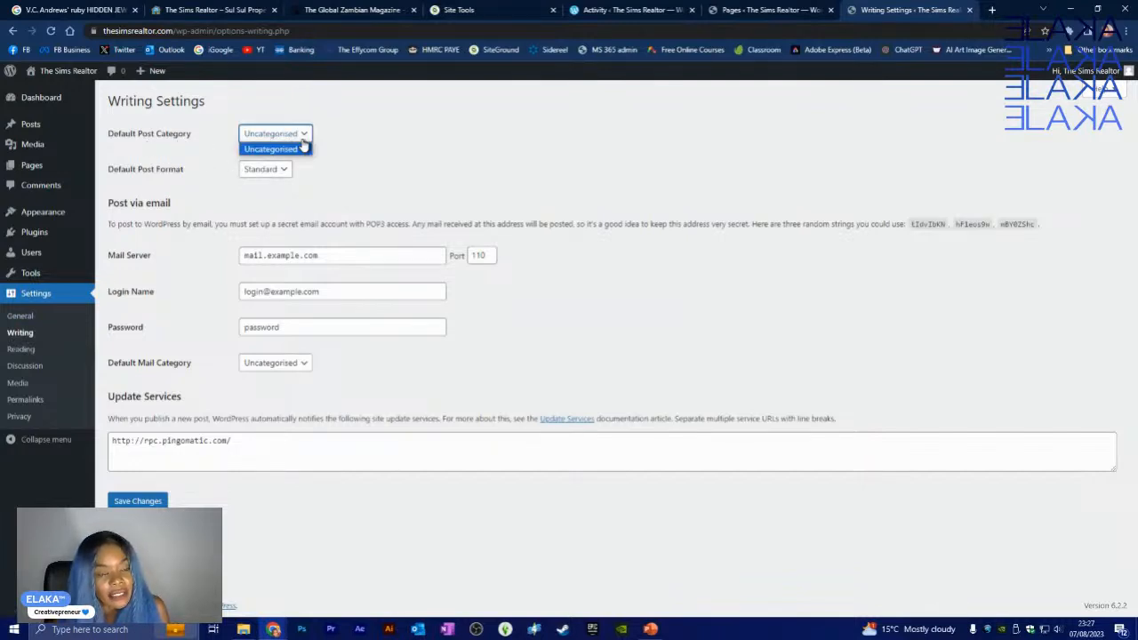
{"action": "left_click", "coordinate": [304, 135]}
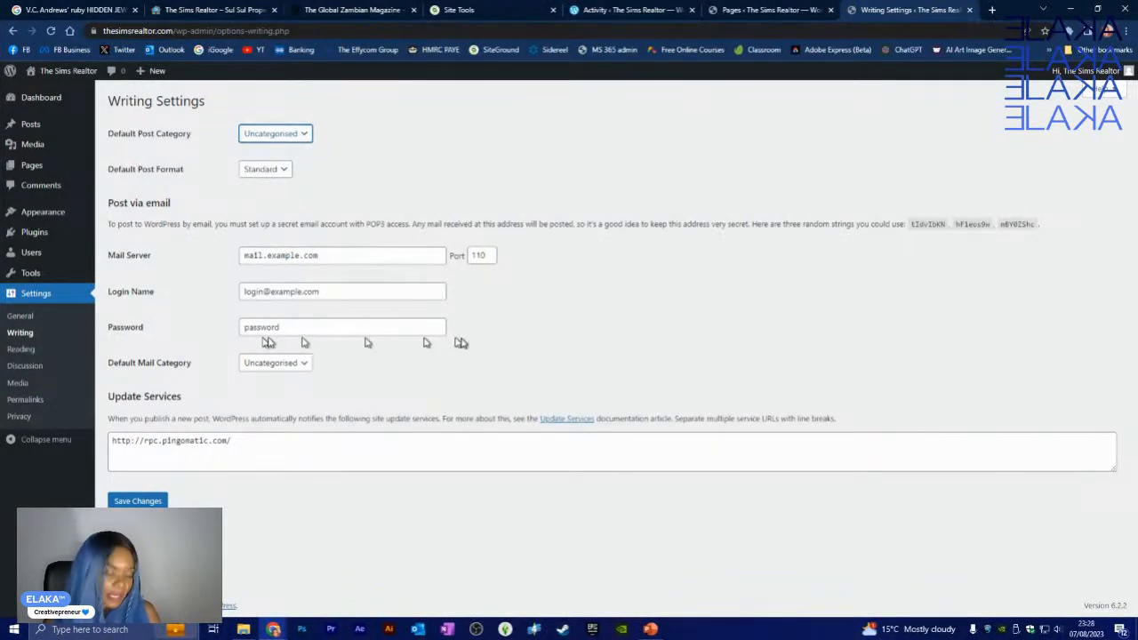
{"action": "left_click", "coordinate": [277, 366]}
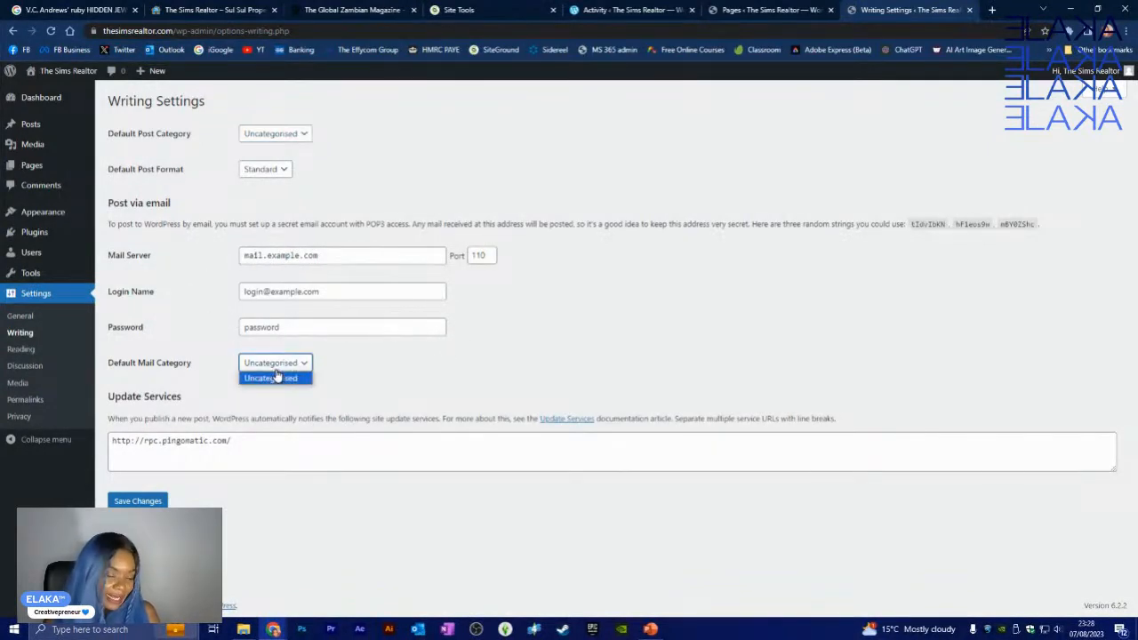
{"action": "left_click", "coordinate": [277, 378]}
{"action": "left_click", "coordinate": [283, 440]}
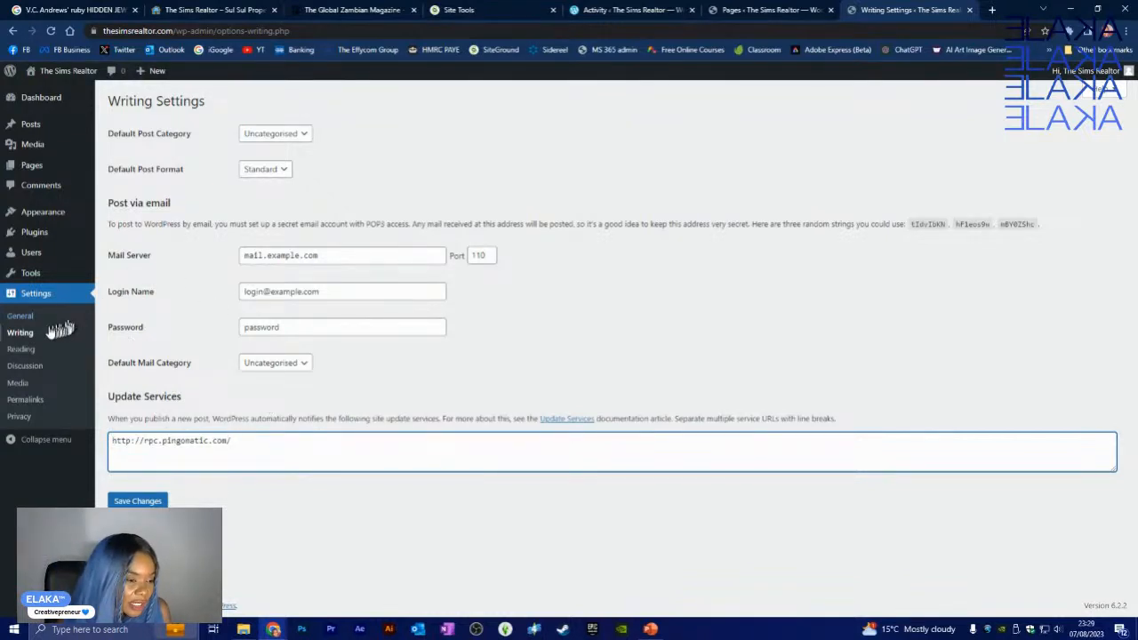
{"action": "left_click", "coordinate": [25, 335]}
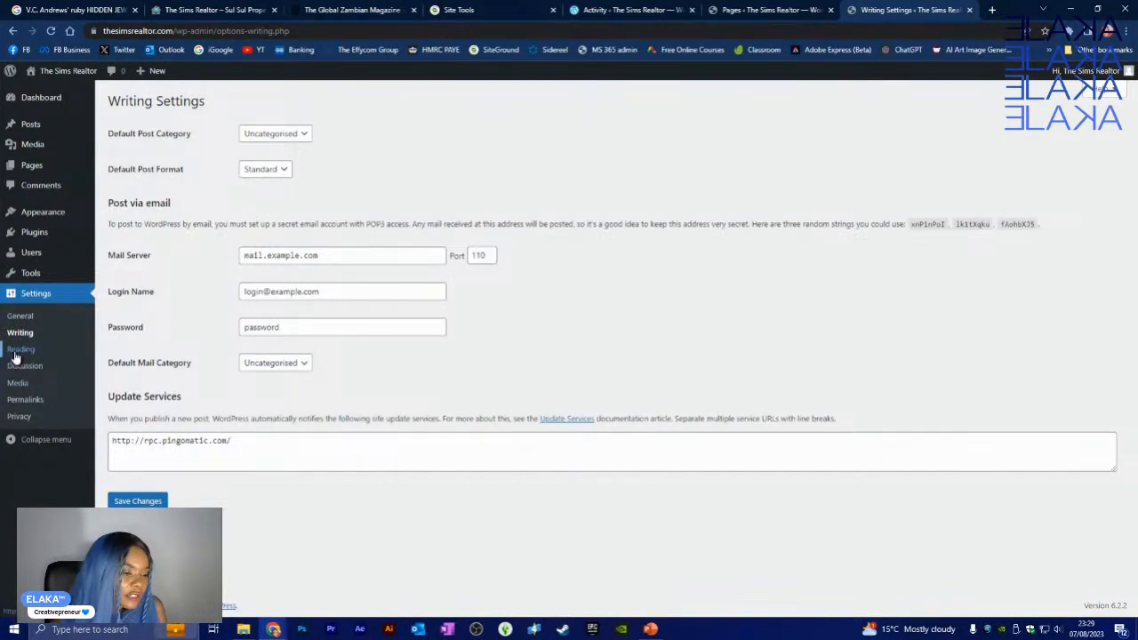
{"action": "left_click", "coordinate": [16, 352]}
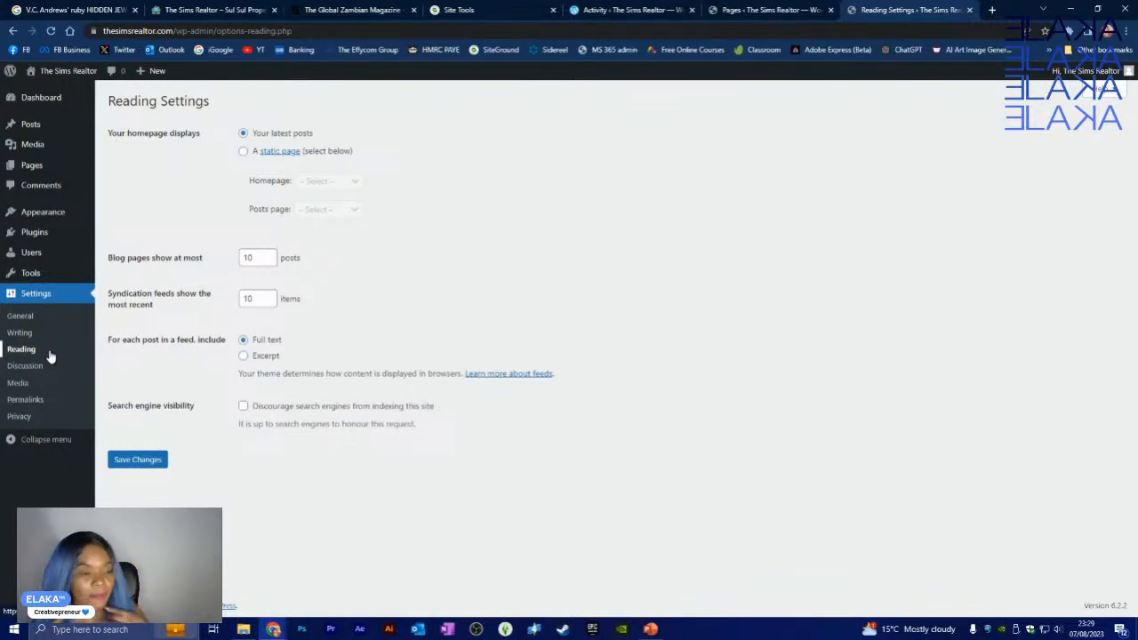
- View the Reading Settings, currently showing latest posts and 10 posts per page
{"action": "mouse_move", "coordinate": [13, 283]}
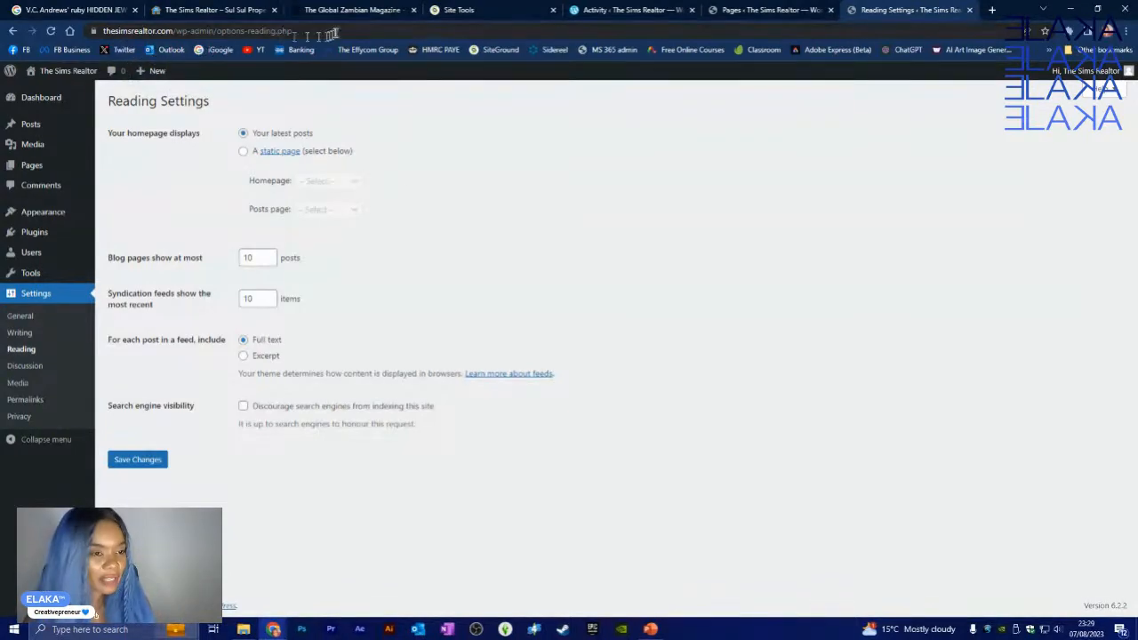
{"action": "left_click", "coordinate": [352, 10]}
- Scroll down through The Global Zambian Magazine site
{"action": "scroll", "coordinate": [203, 446], "scroll_direction": "down", "scroll_amount": 3}
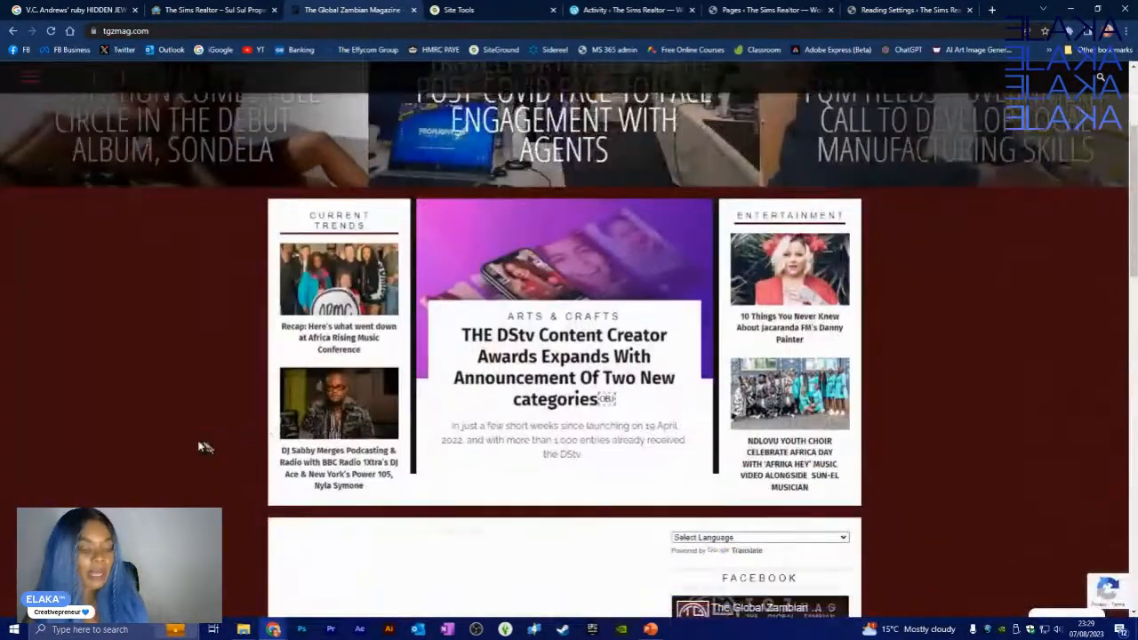
{"action": "scroll", "coordinate": [202, 446], "scroll_direction": "down", "scroll_amount": 10}
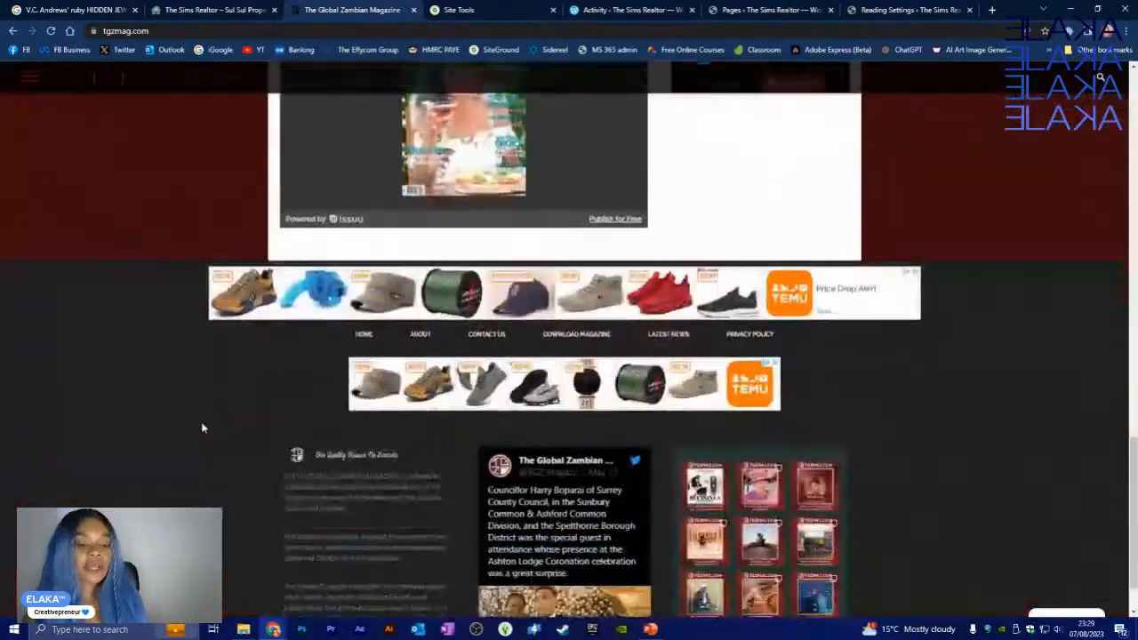
{"action": "scroll", "coordinate": [203, 429], "scroll_direction": "down", "scroll_amount": 1}
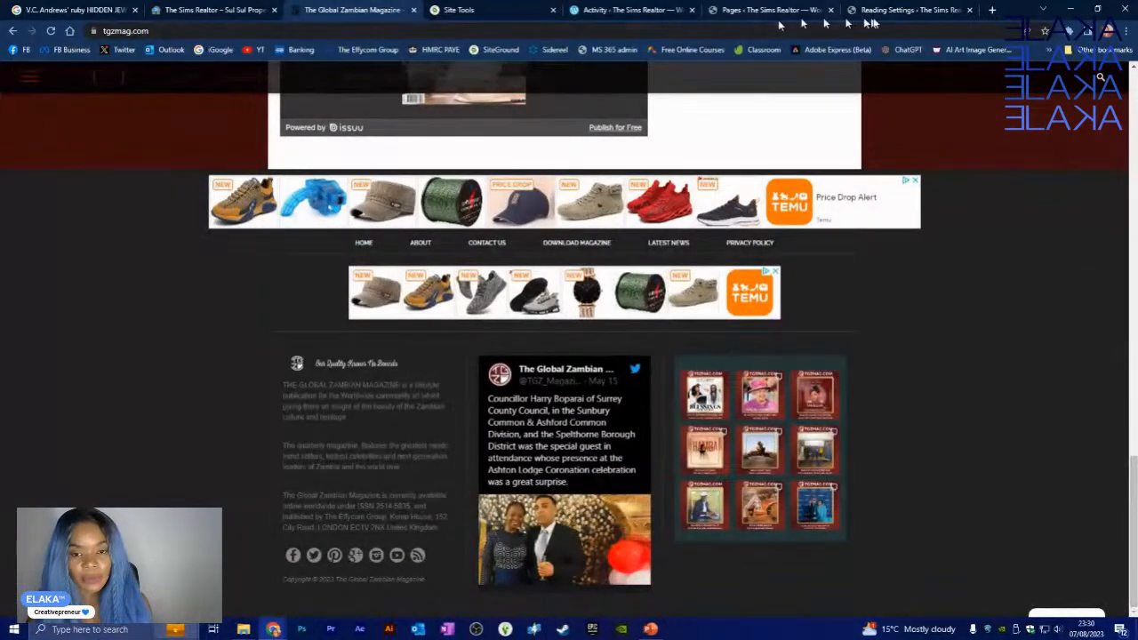
- Load eprocreativemedia.com in a new tab and scroll through its HOME welcome text and videos
{"action": "left_click", "coordinate": [992, 10]}
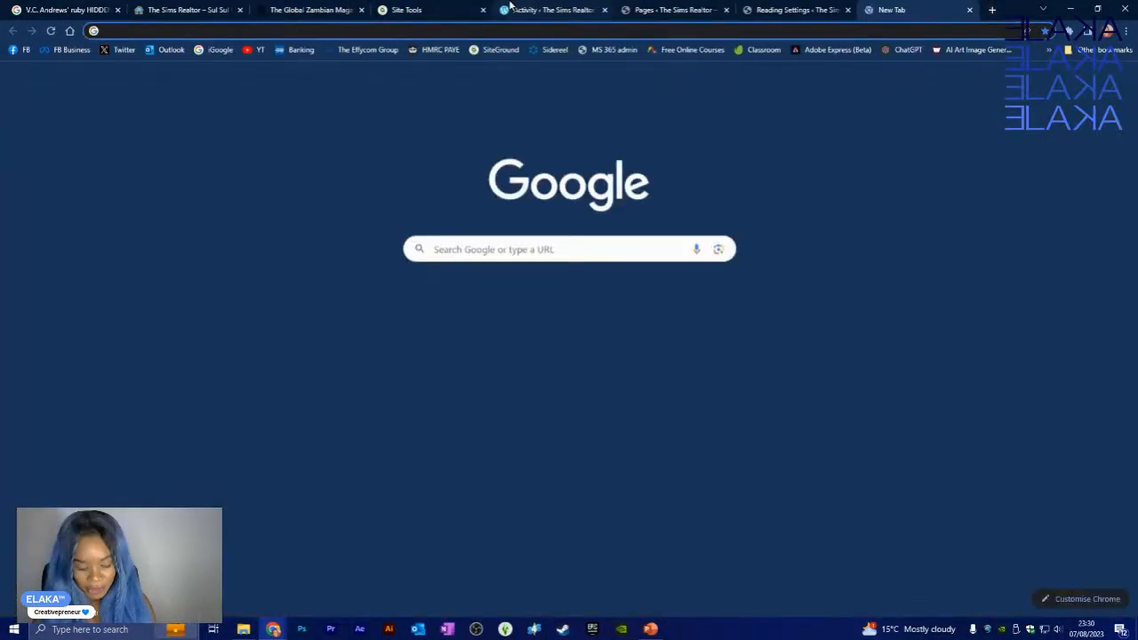
{"action": "type", "text": "EPR"}
{"action": "key", "text": "Return"}
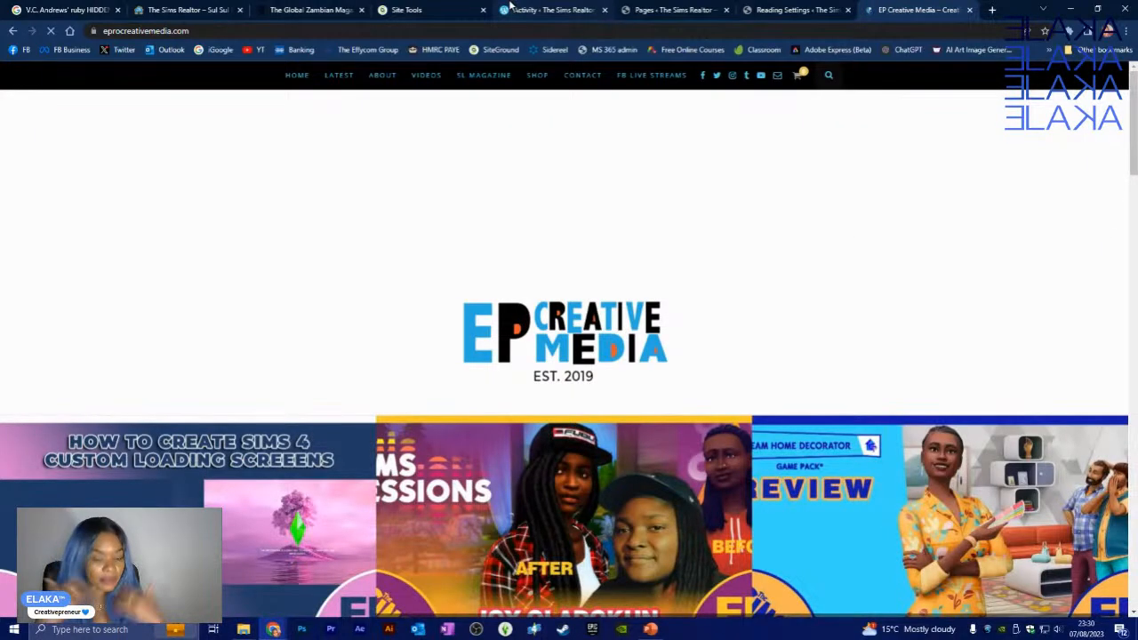
{"action": "scroll", "coordinate": [453, 302], "scroll_direction": "down", "scroll_amount": 2}
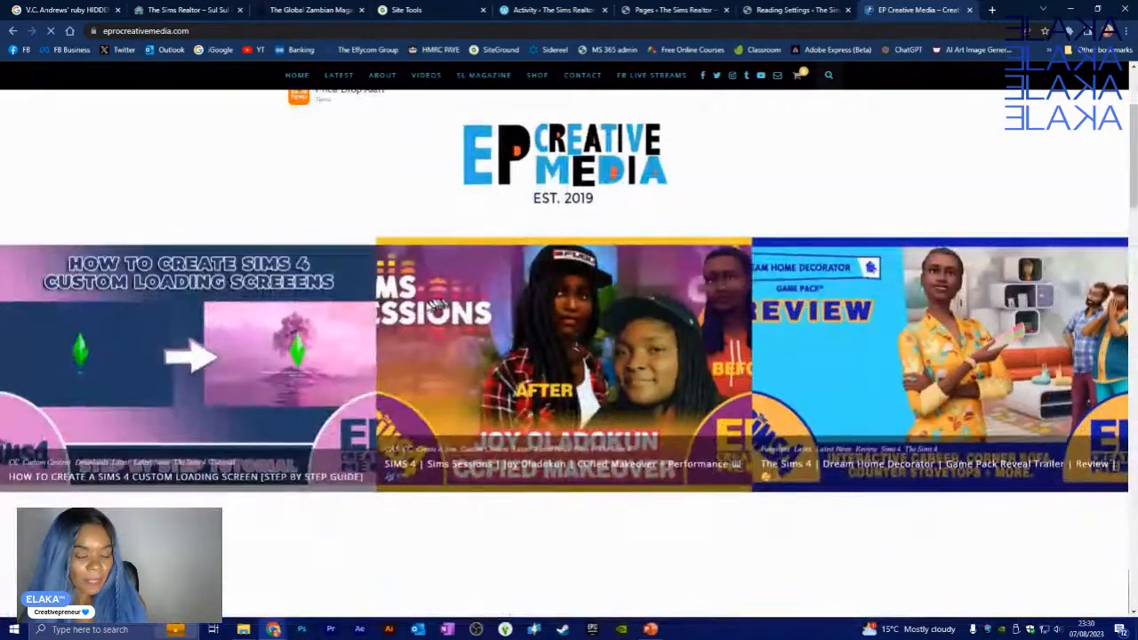
{"action": "scroll", "coordinate": [416, 310], "scroll_direction": "down", "scroll_amount": 2}
{"action": "scroll", "coordinate": [859, 323], "scroll_direction": "down", "scroll_amount": 2}
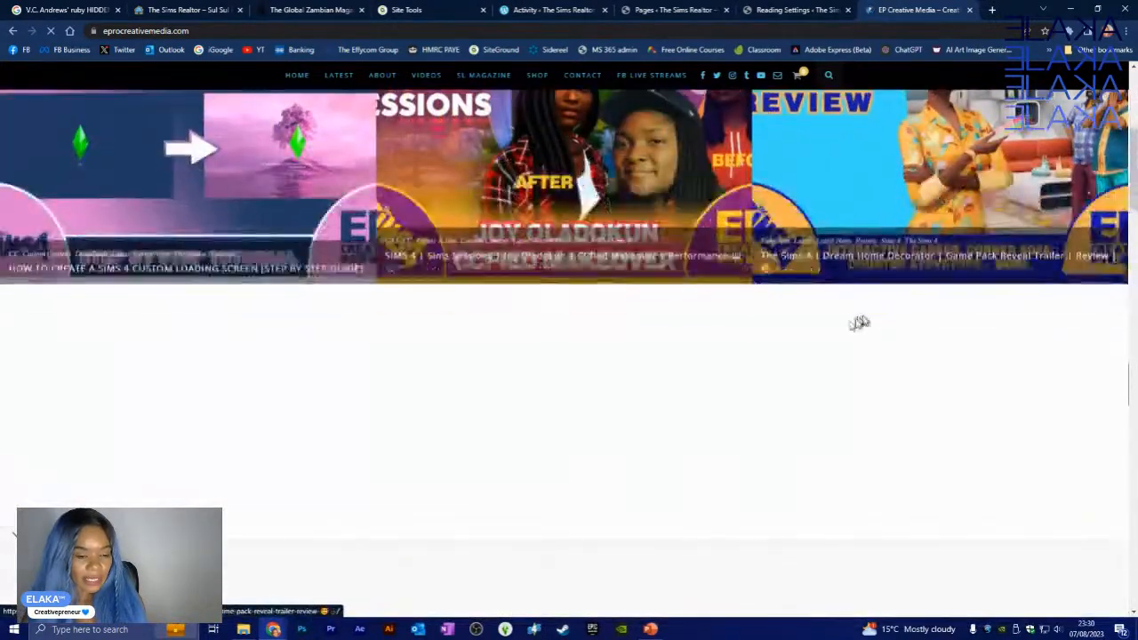
{"action": "scroll", "coordinate": [783, 343], "scroll_direction": "down", "scroll_amount": 2}
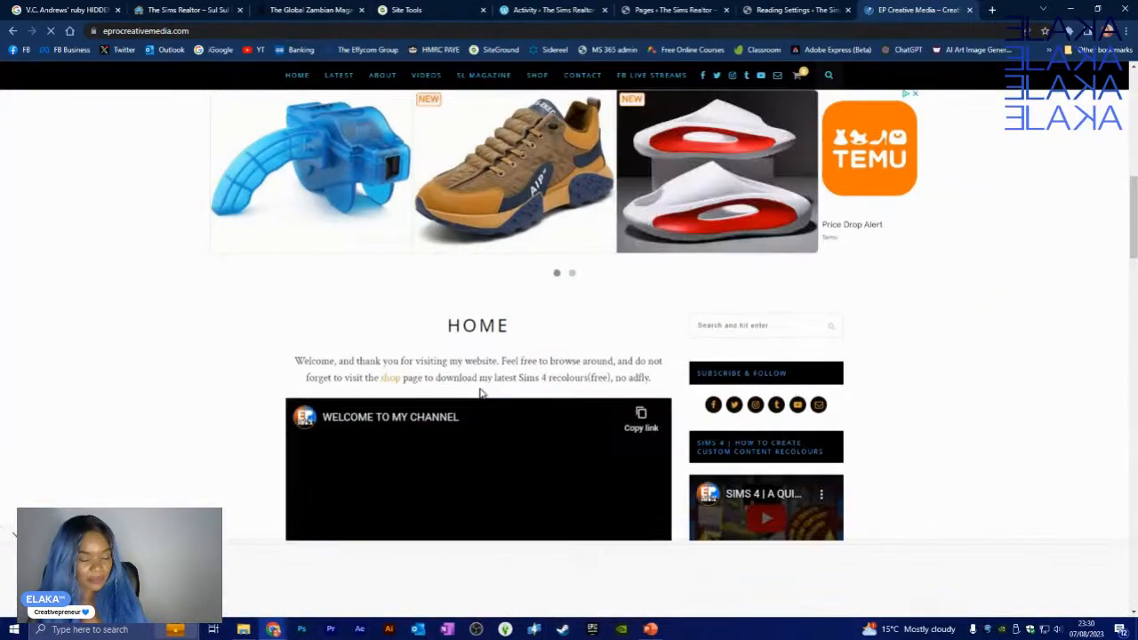
{"action": "scroll", "coordinate": [495, 387], "scroll_direction": "down", "scroll_amount": 2}
{"action": "scroll", "coordinate": [498, 385], "scroll_direction": "down", "scroll_amount": 4}
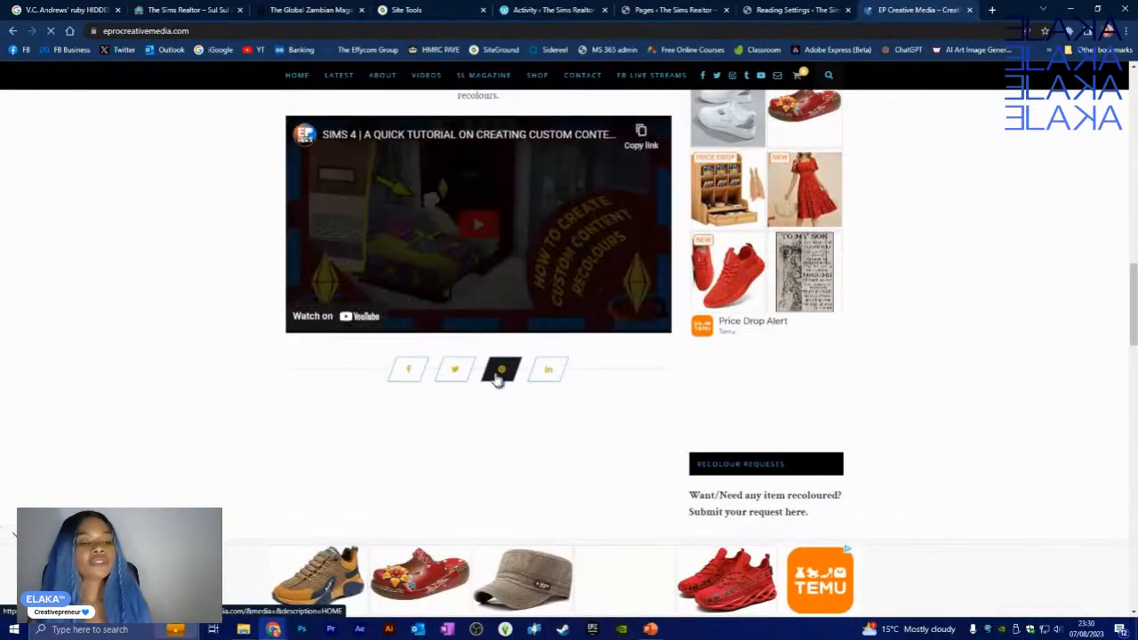
{"action": "scroll", "coordinate": [501, 376], "scroll_direction": "up", "scroll_amount": 4}
{"action": "scroll", "coordinate": [490, 374], "scroll_direction": "up", "scroll_amount": 3}
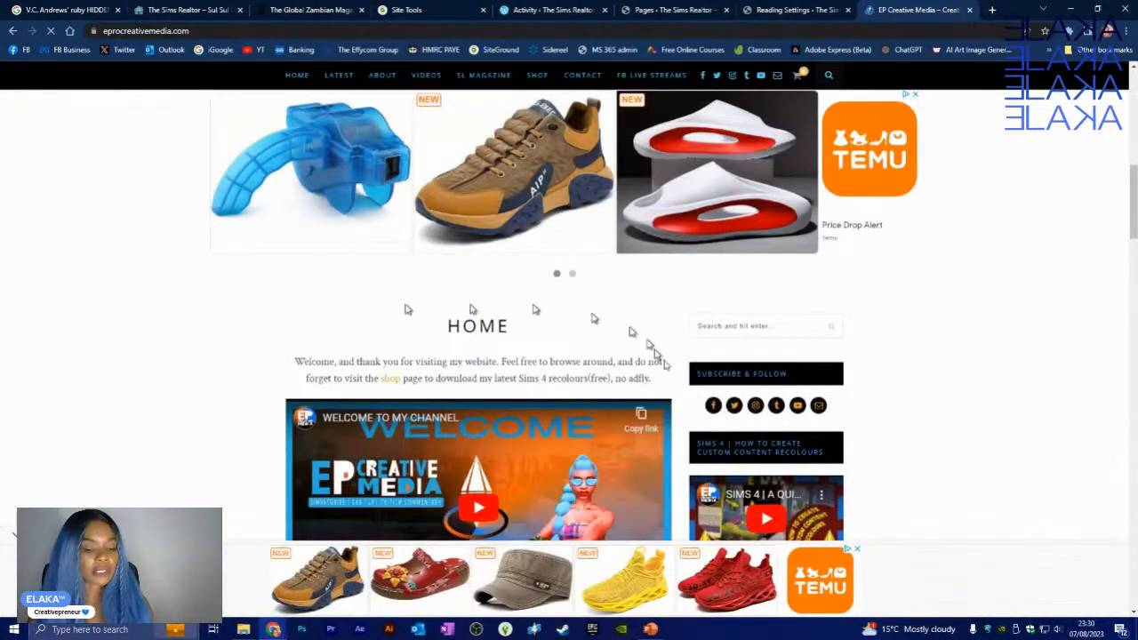
{"action": "scroll", "coordinate": [519, 262], "scroll_direction": "down", "scroll_amount": 3}
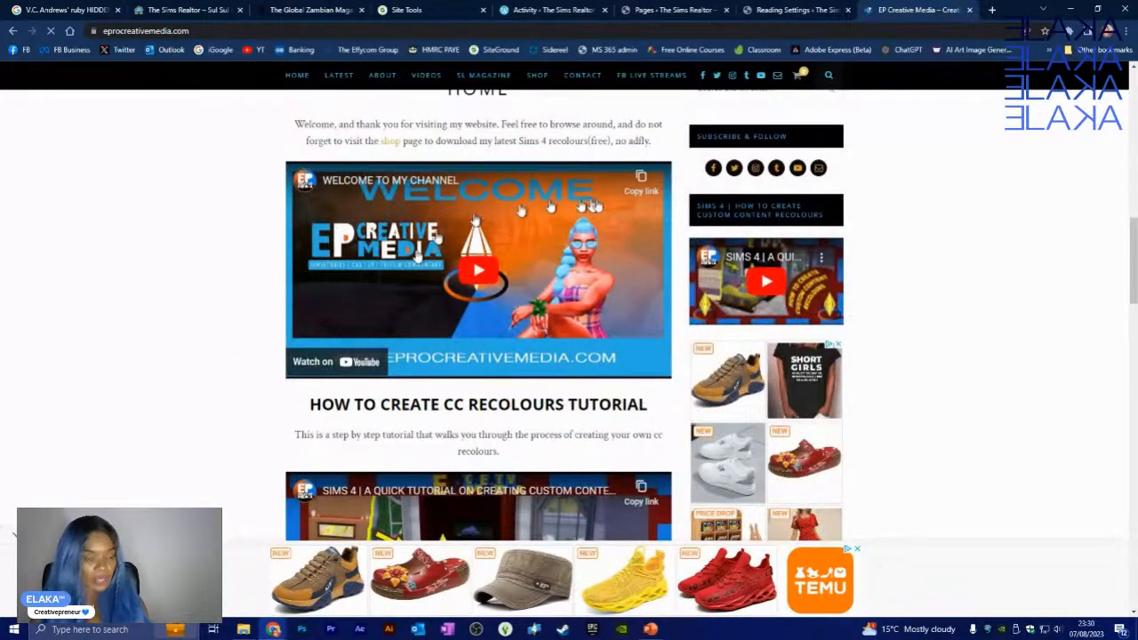
{"action": "scroll", "coordinate": [629, 306], "scroll_direction": "down", "scroll_amount": 2}
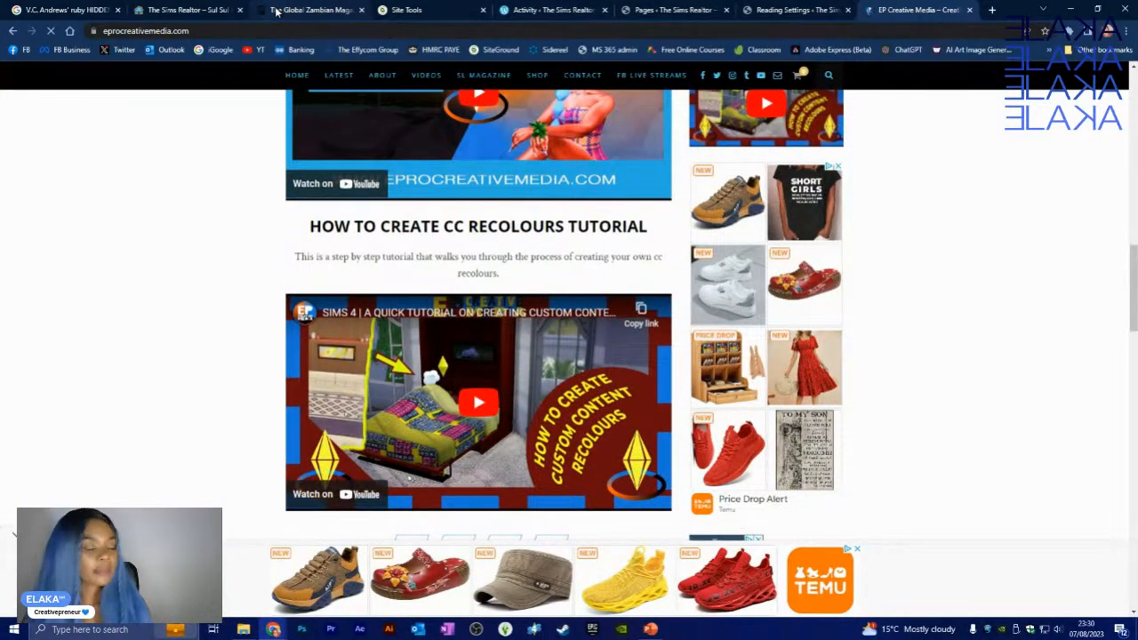
- Load effycom.com in a new tab and scroll through its services home page
{"action": "left_click", "coordinate": [994, 10]}
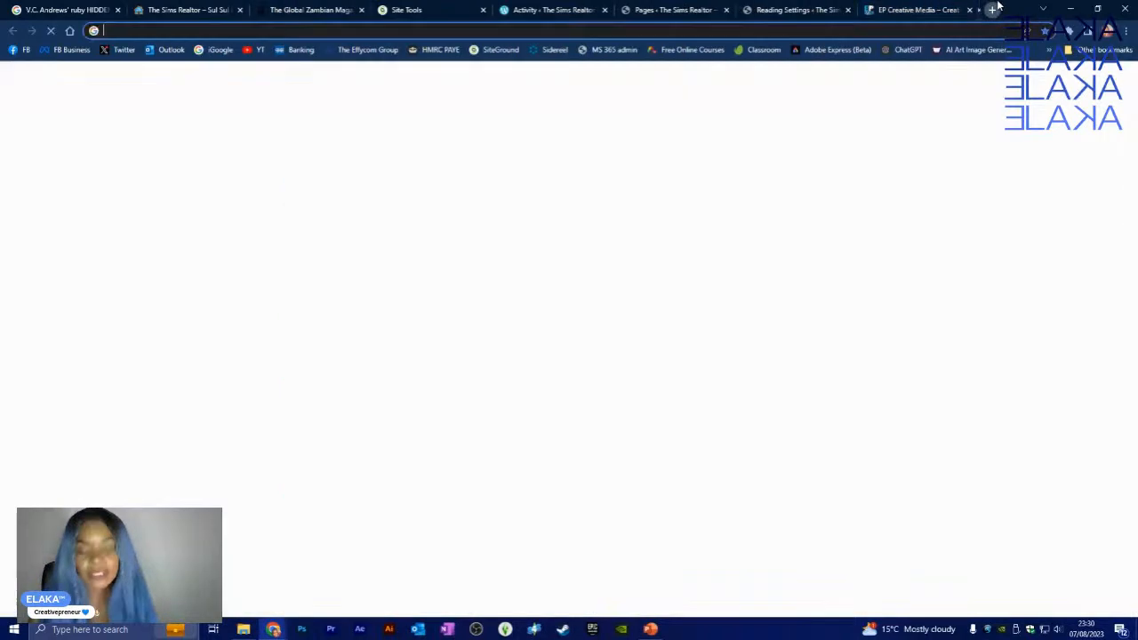
{"action": "type", "text": "EFF"}
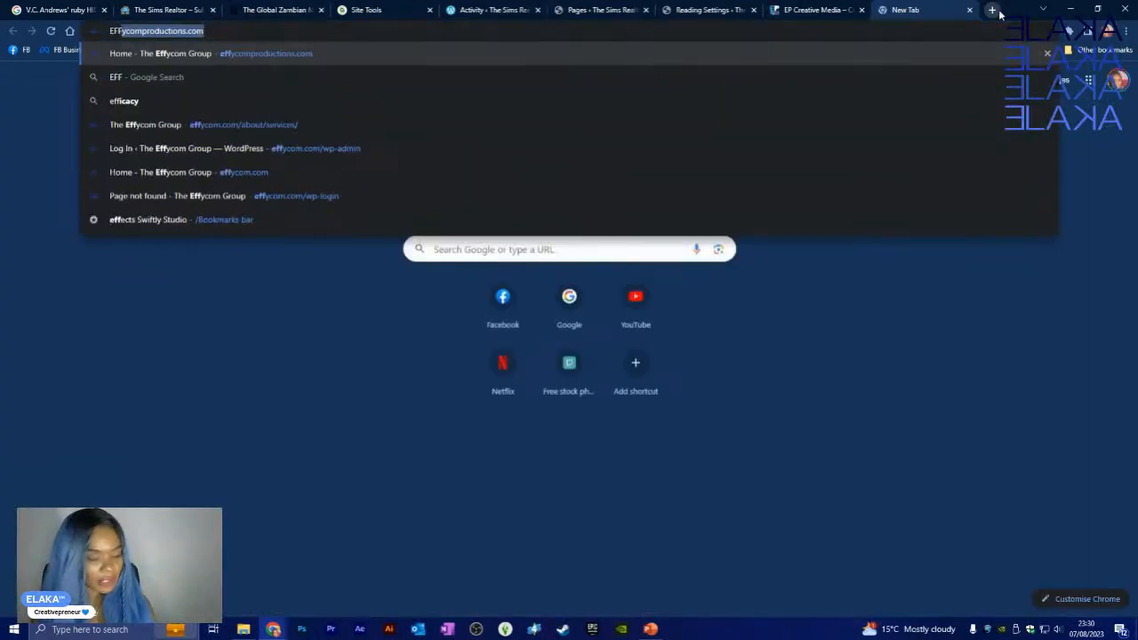
{"action": "key", "text": "Return"}
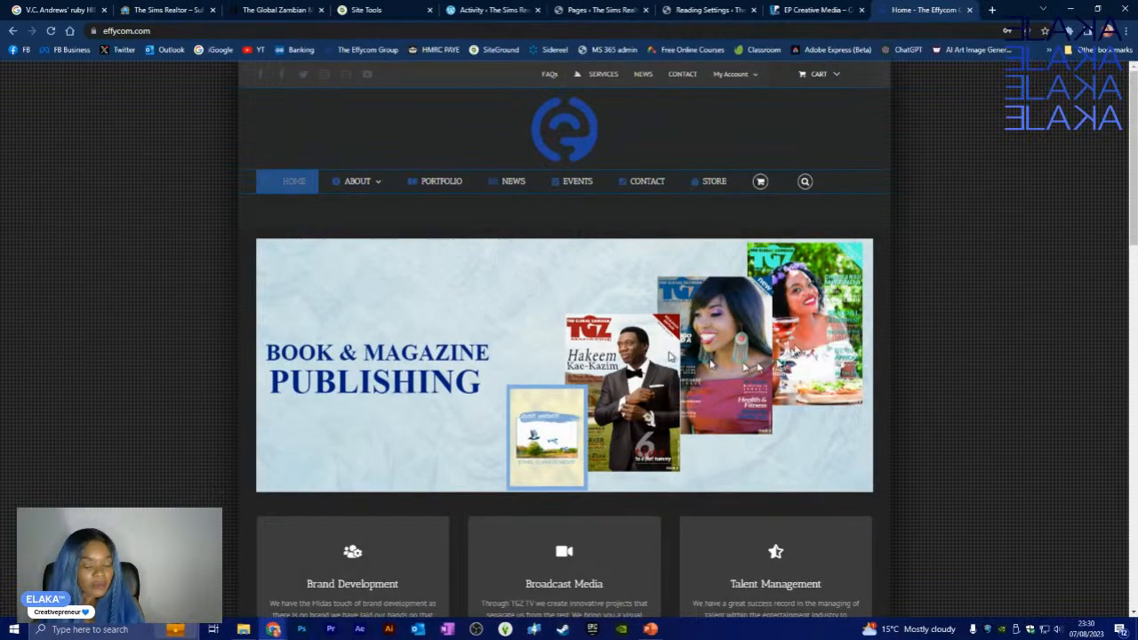
{"action": "scroll", "coordinate": [793, 347], "scroll_direction": "down", "scroll_amount": 3}
{"action": "scroll", "coordinate": [794, 347], "scroll_direction": "down", "scroll_amount": 2}
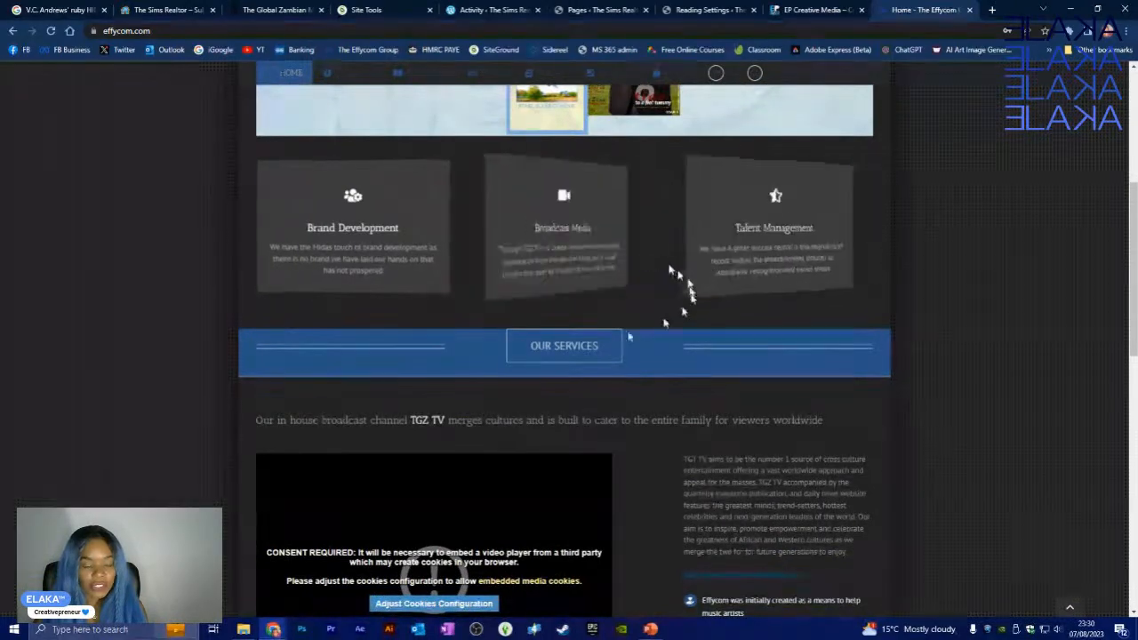
{"action": "scroll", "coordinate": [338, 359], "scroll_direction": "down", "scroll_amount": 10}
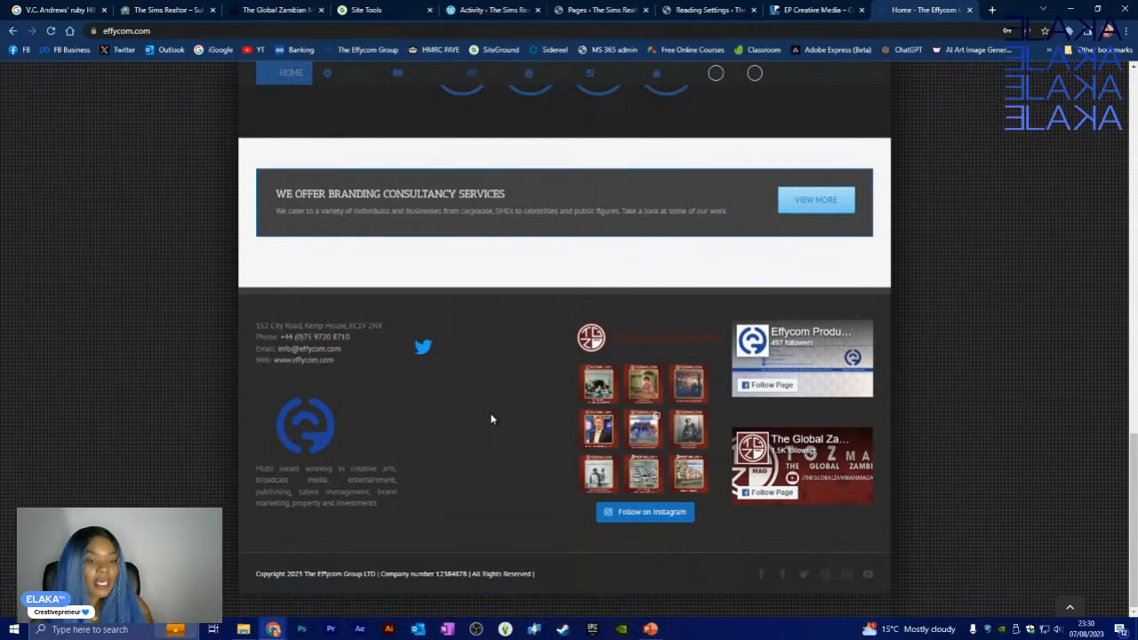
{"action": "scroll", "coordinate": [494, 414], "scroll_direction": "up", "scroll_amount": 10}
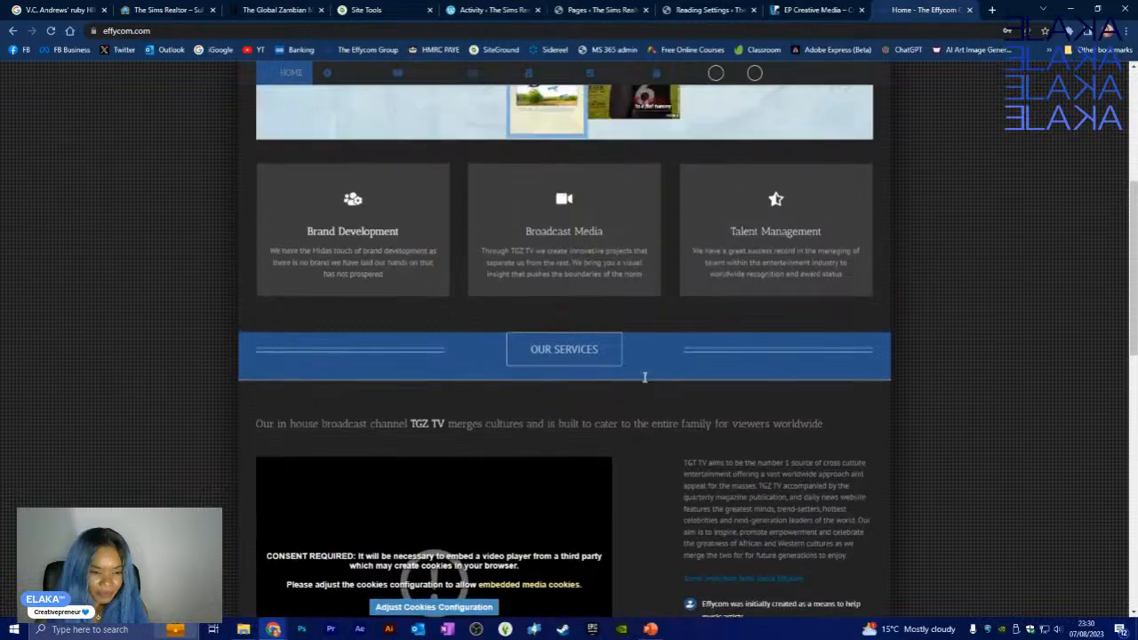
{"action": "scroll", "coordinate": [622, 387], "scroll_direction": "up", "scroll_amount": 3}
{"action": "scroll", "coordinate": [462, 313], "scroll_direction": "up", "scroll_amount": 1}
{"action": "scroll", "coordinate": [363, 380], "scroll_direction": "down", "scroll_amount": 5}
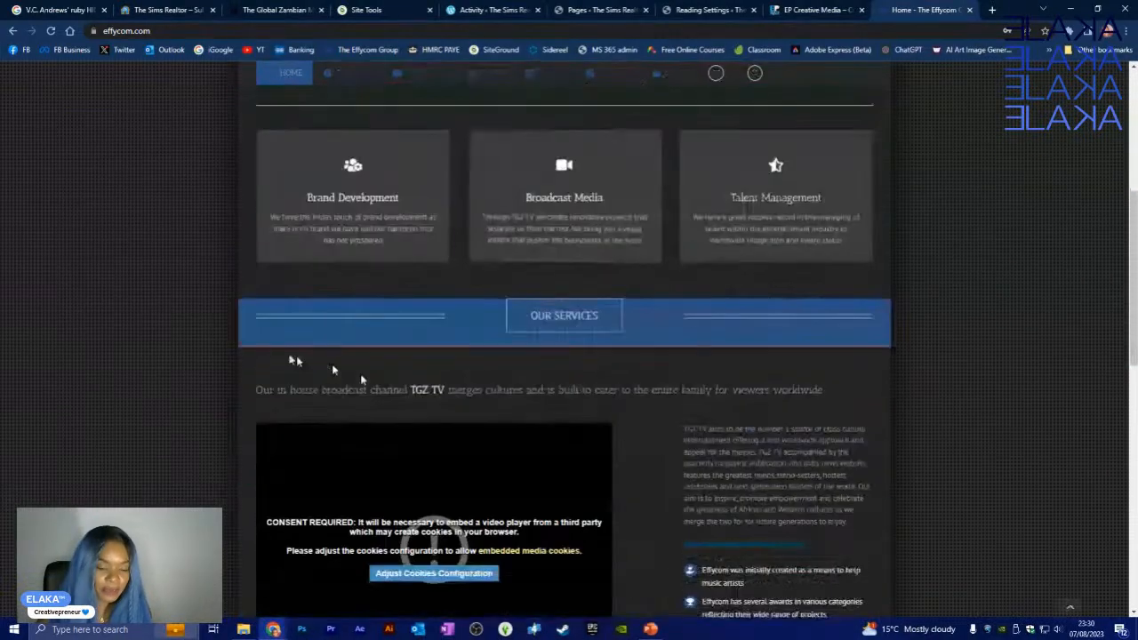
- Set the homepage to a static page: HOME as homepage, LATEST as posts page
{"action": "left_click", "coordinate": [672, 9]}
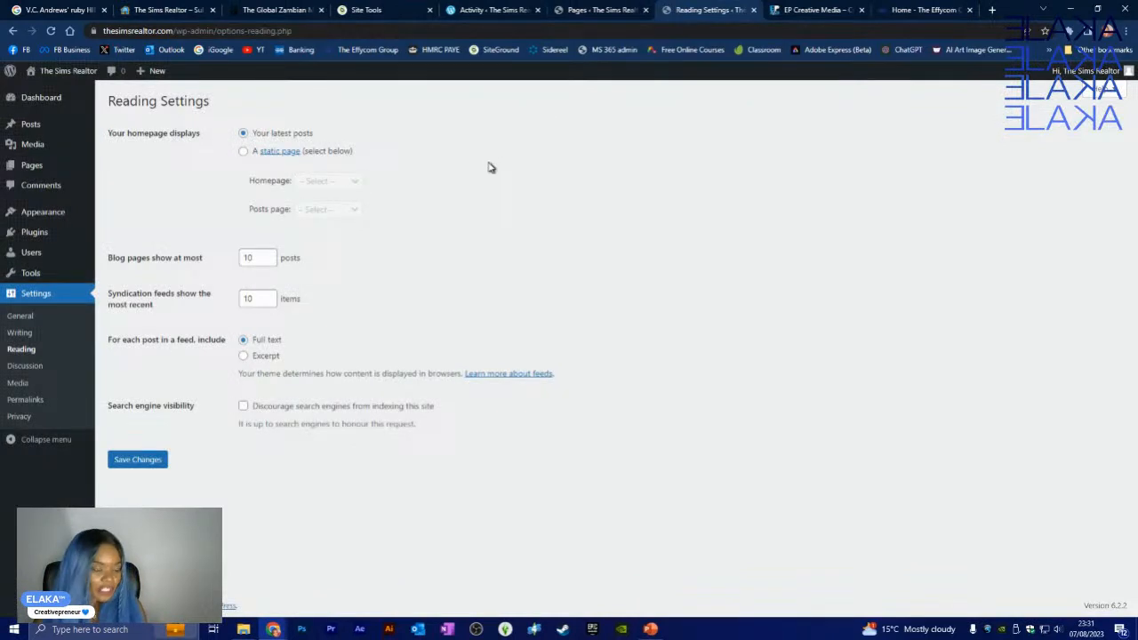
{"action": "left_click", "coordinate": [243, 151]}
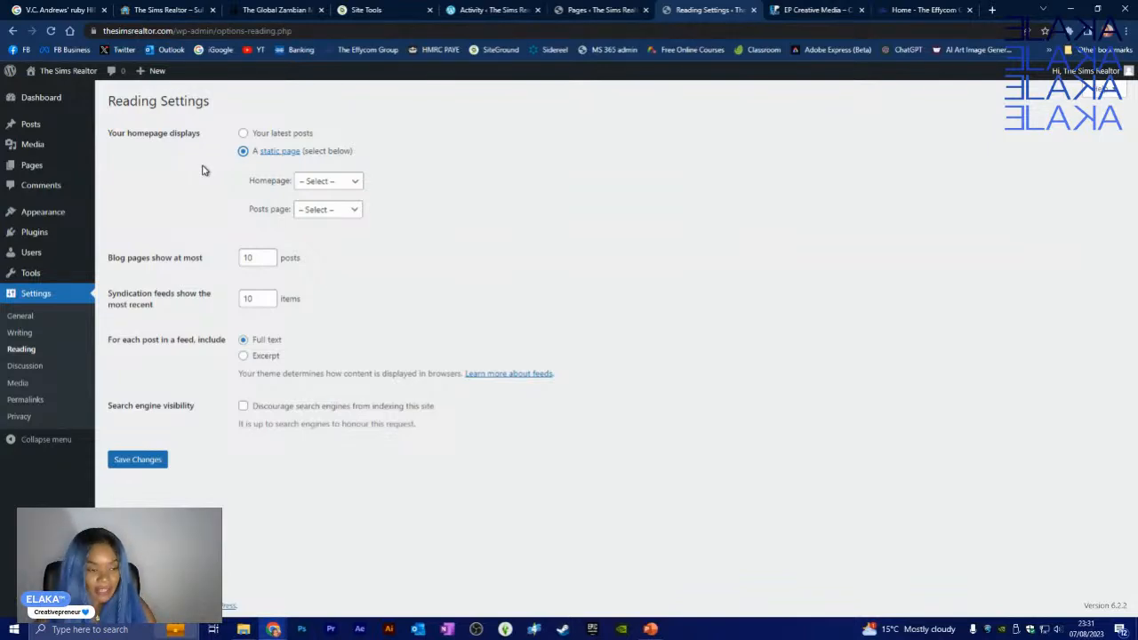
{"action": "left_click", "coordinate": [345, 181]}
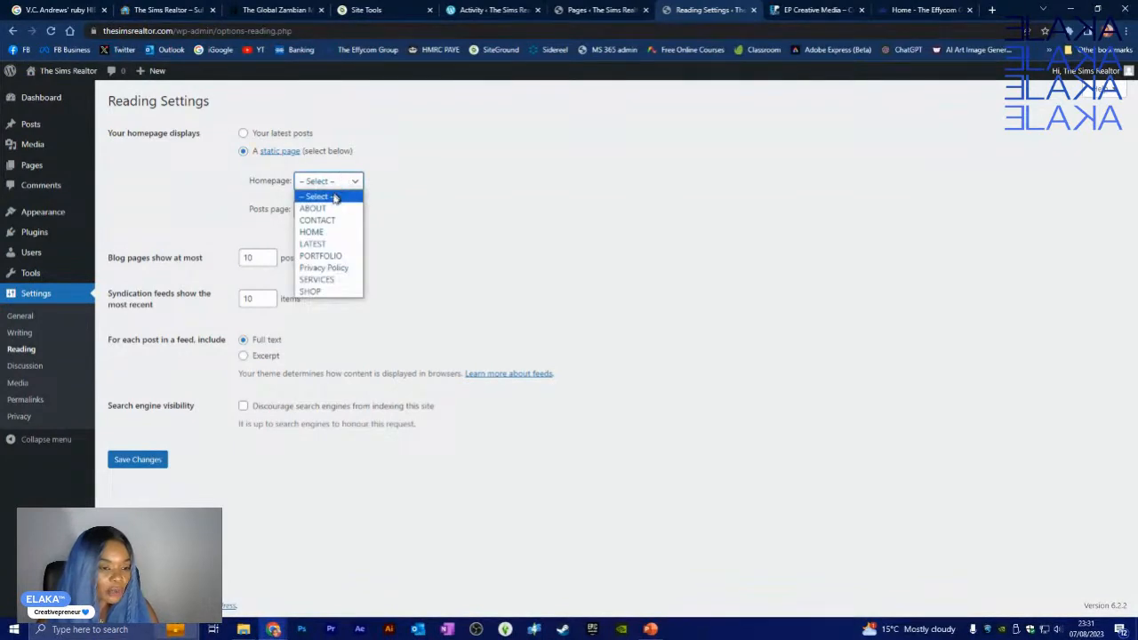
{"action": "left_click", "coordinate": [326, 233]}
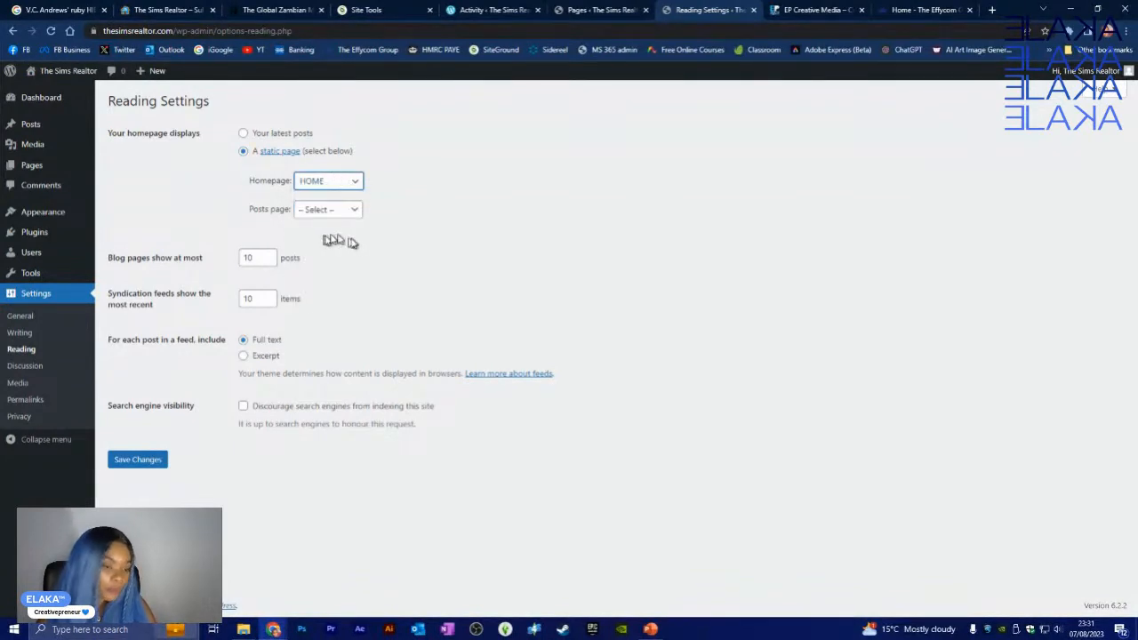
{"action": "left_click", "coordinate": [355, 182]}
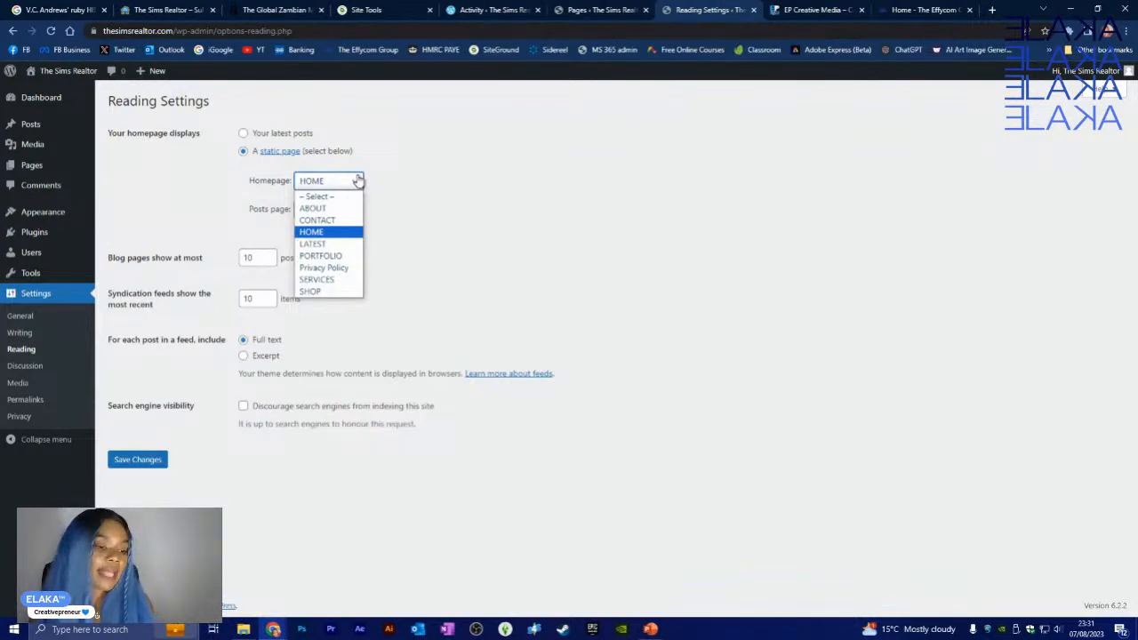
{"action": "left_click", "coordinate": [346, 233]}
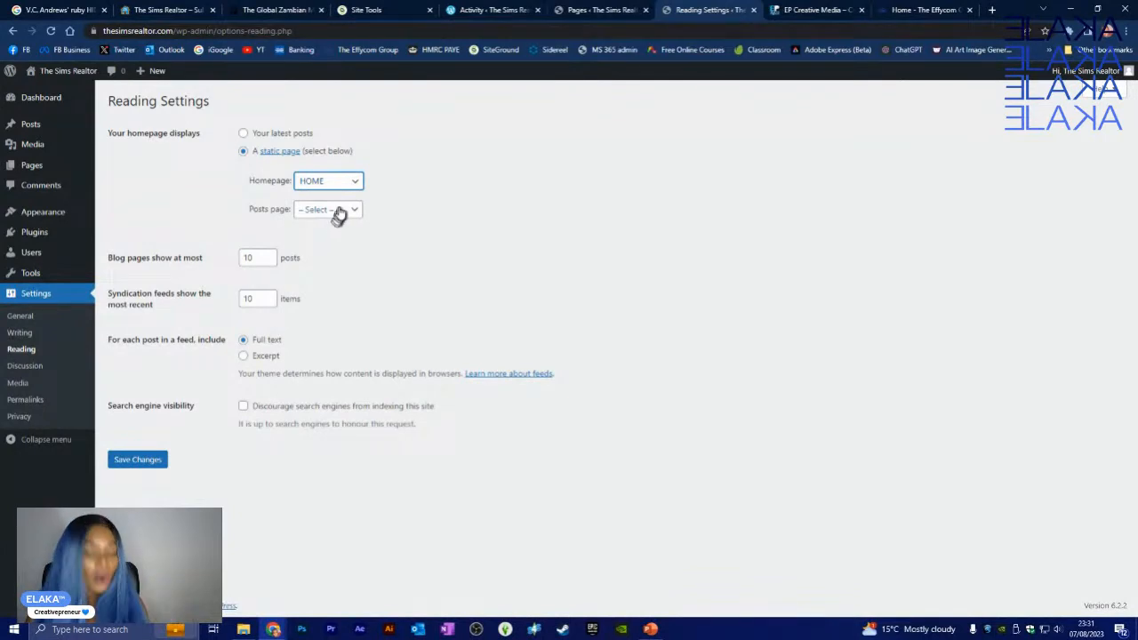
{"action": "left_click", "coordinate": [343, 210]}
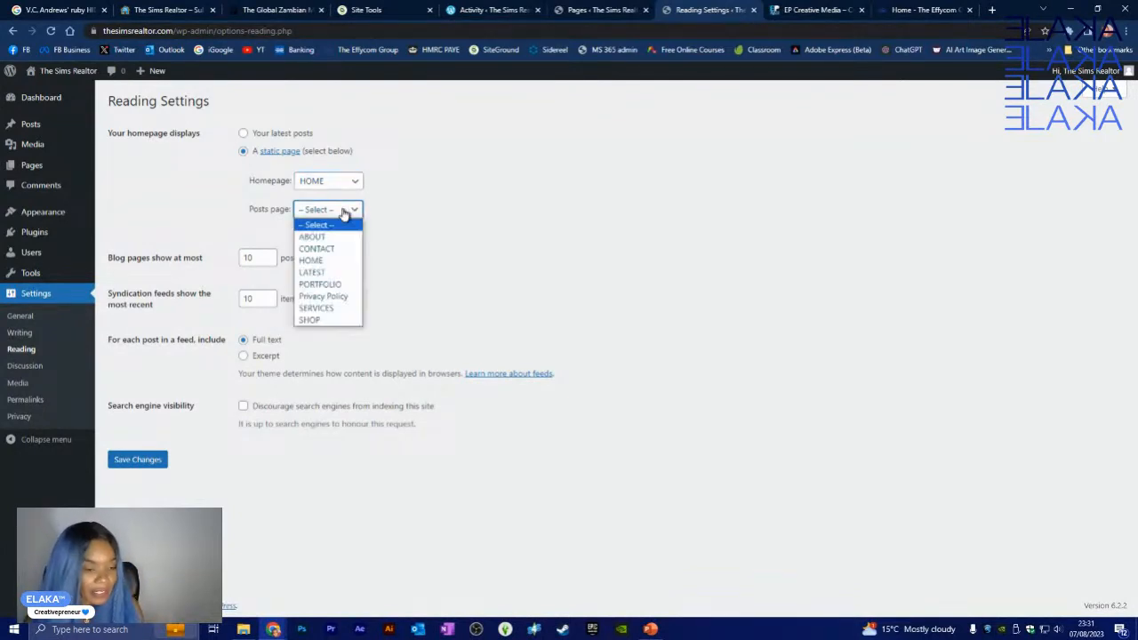
{"action": "left_click", "coordinate": [327, 273]}
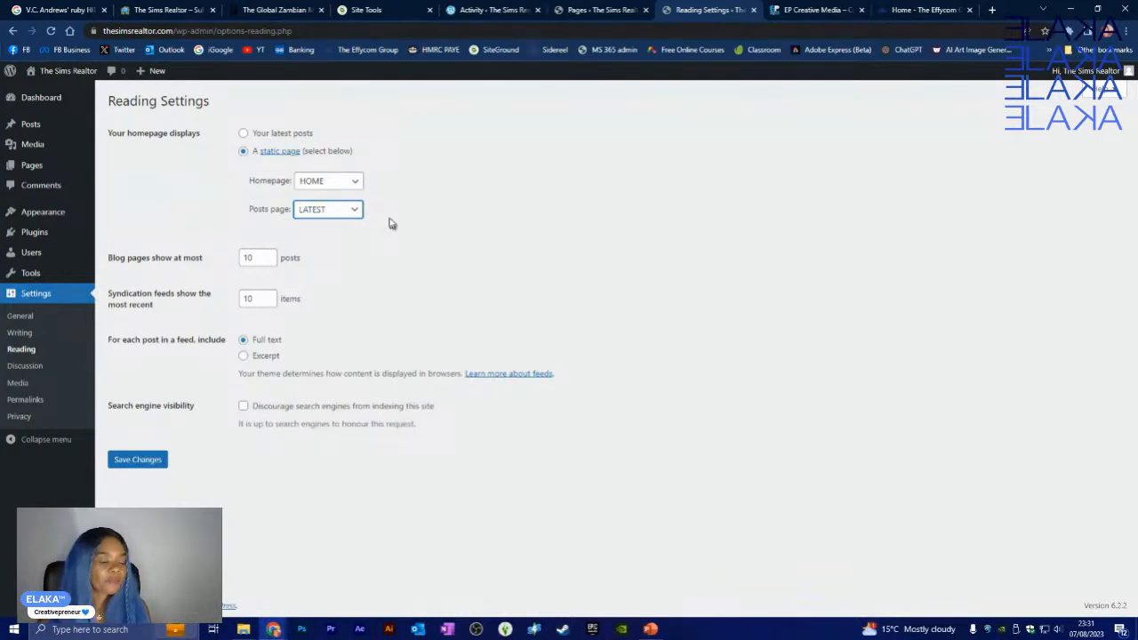
- Show 5 posts per page and 5 feed items as excerpts, then save the reading settings
{"action": "double_click", "coordinate": [257, 257]}
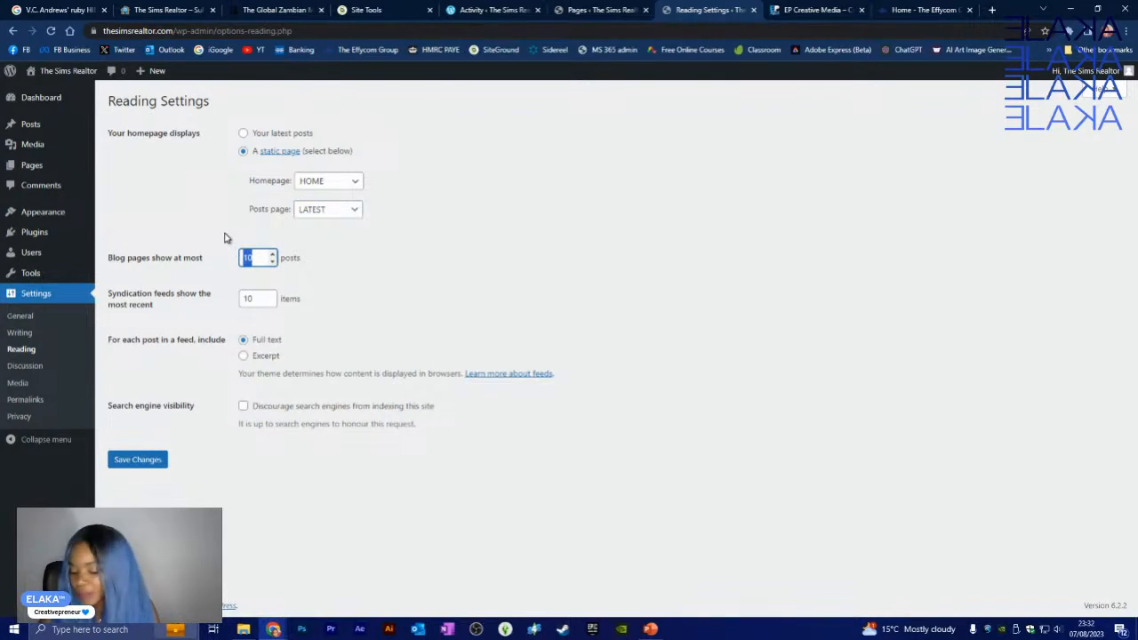
{"action": "type", "text": "5"}
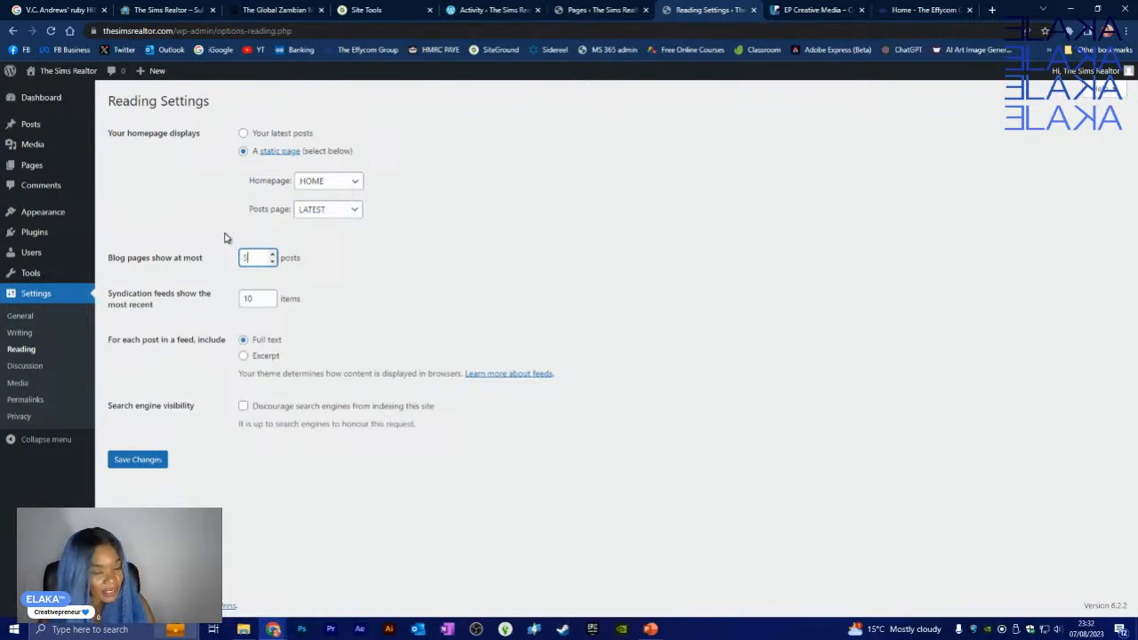
{"action": "left_click", "coordinate": [373, 281]}
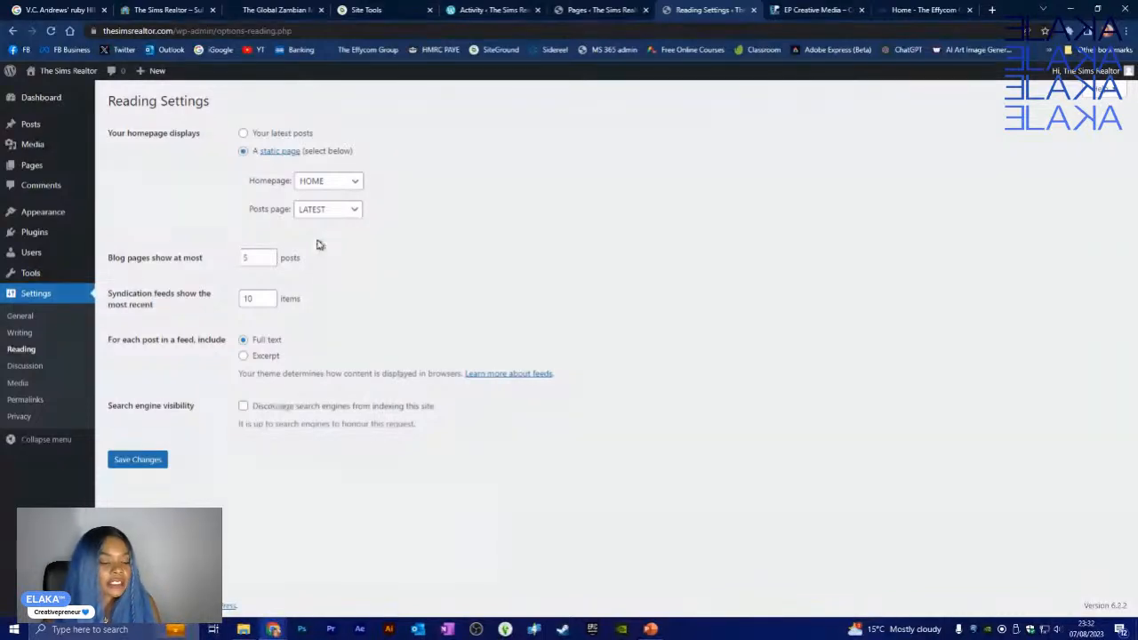
{"action": "double_click", "coordinate": [256, 300]}
{"action": "type", "text": "5"}
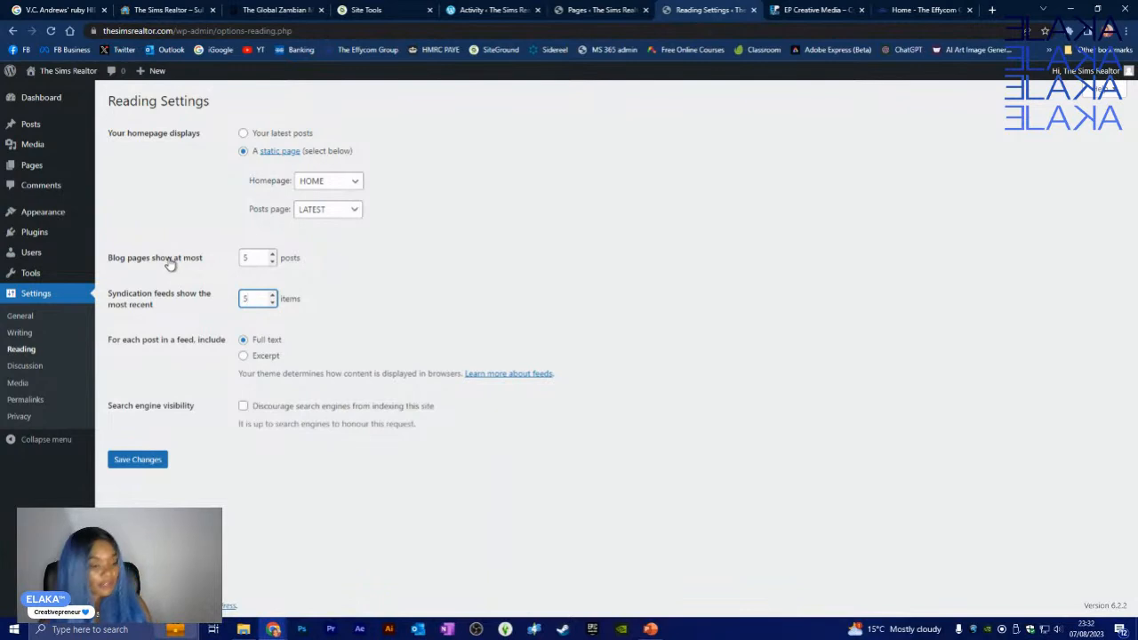
{"action": "left_click", "coordinate": [484, 283]}
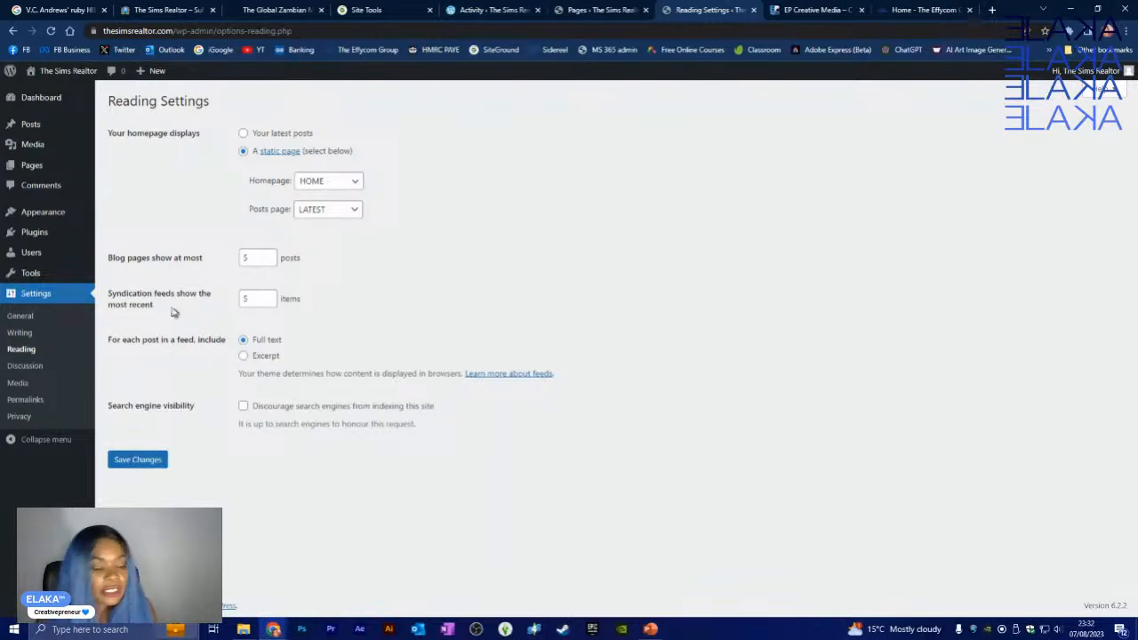
{"action": "left_click", "coordinate": [244, 356]}
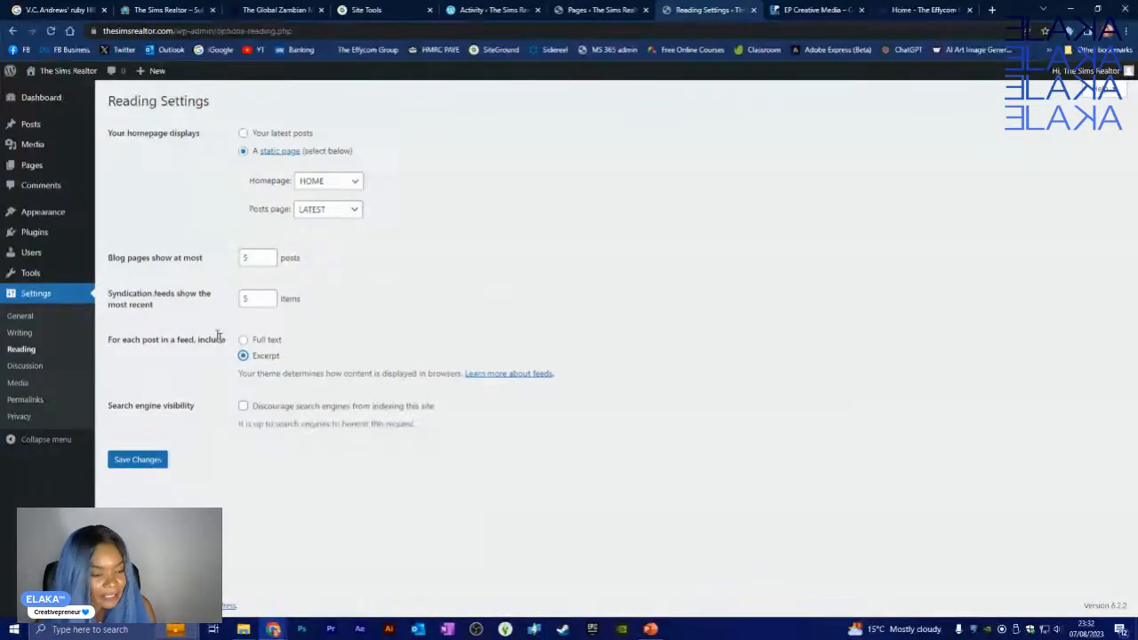
{"action": "left_click", "coordinate": [245, 356]}
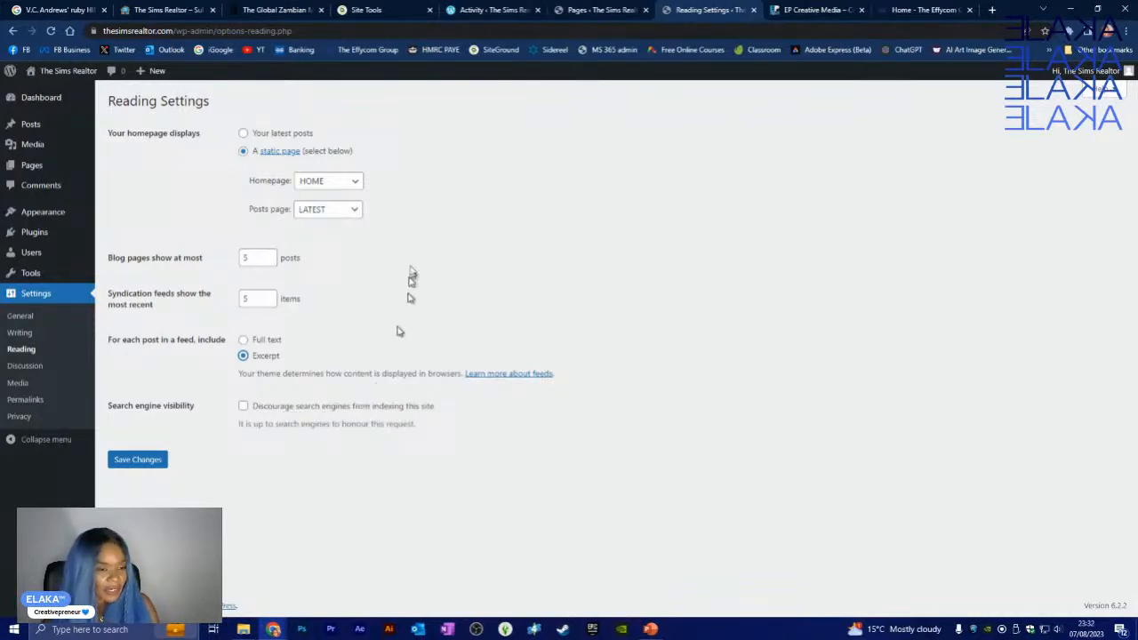
{"action": "left_click", "coordinate": [138, 460]}
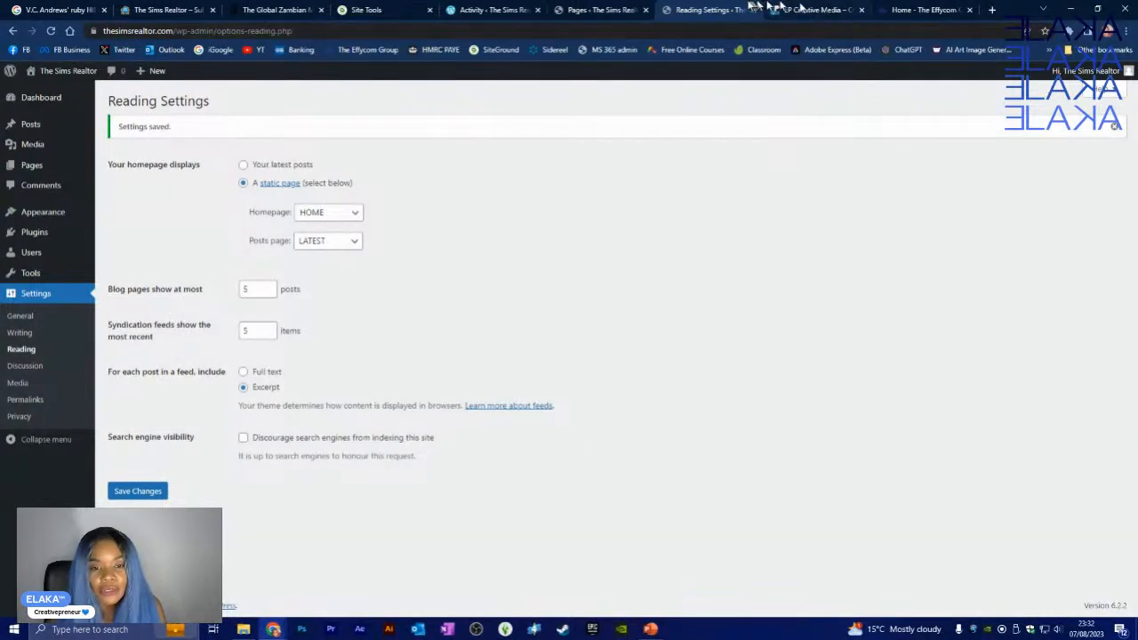
{"action": "left_click", "coordinate": [587, 10]}
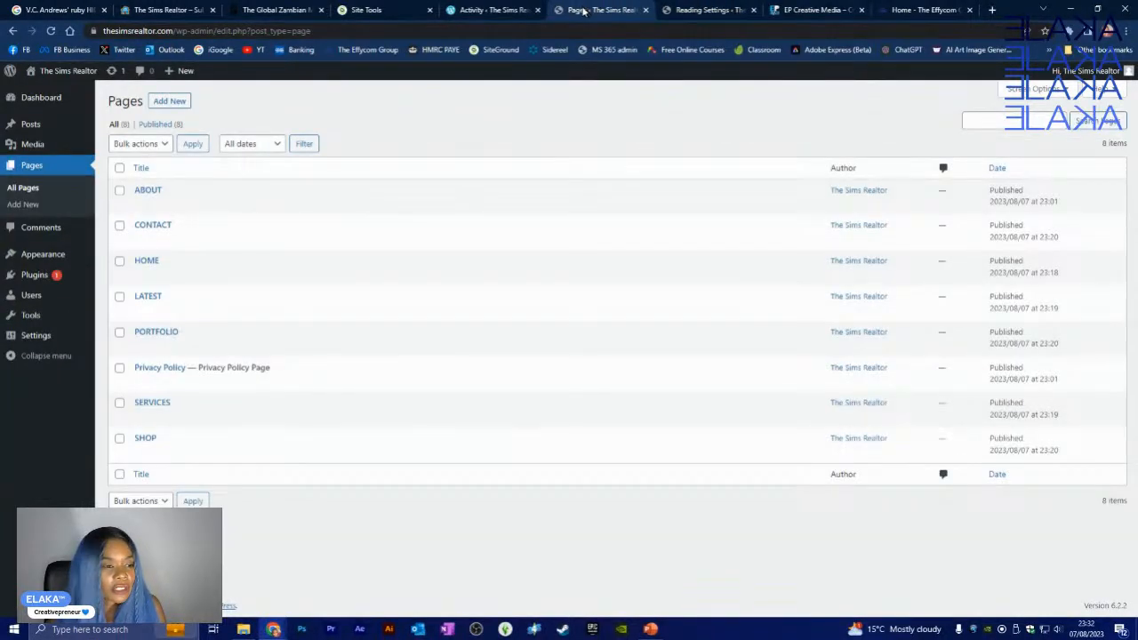
- Load the live thesimsrealtor.com site and scroll its HOME front page
{"action": "left_click_drag", "start_coordinate": [584, 10], "coordinate": [783, 23]}
{"action": "left_click", "coordinate": [777, 30]}
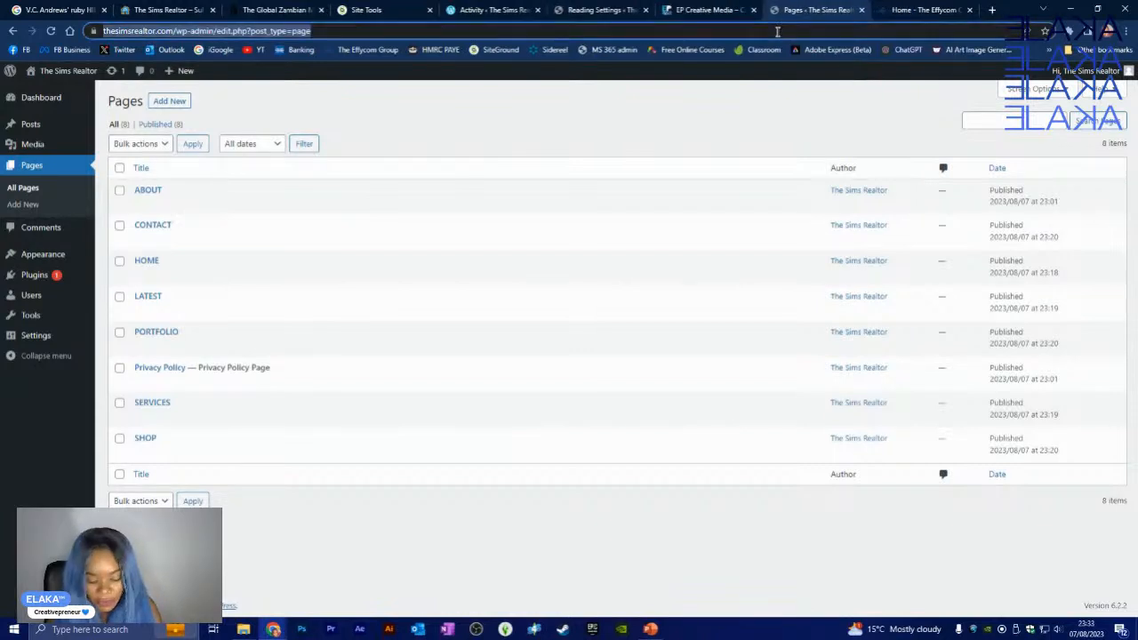
{"action": "type", "text": "THEIMSRE"}
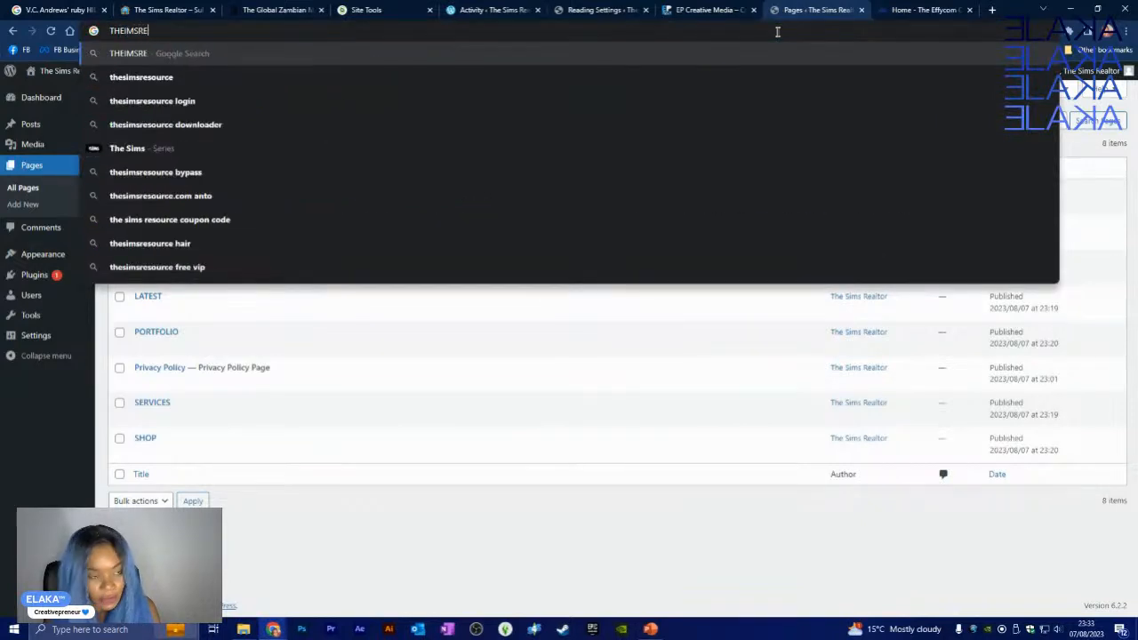
{"action": "type", "text": "ALTOR"}
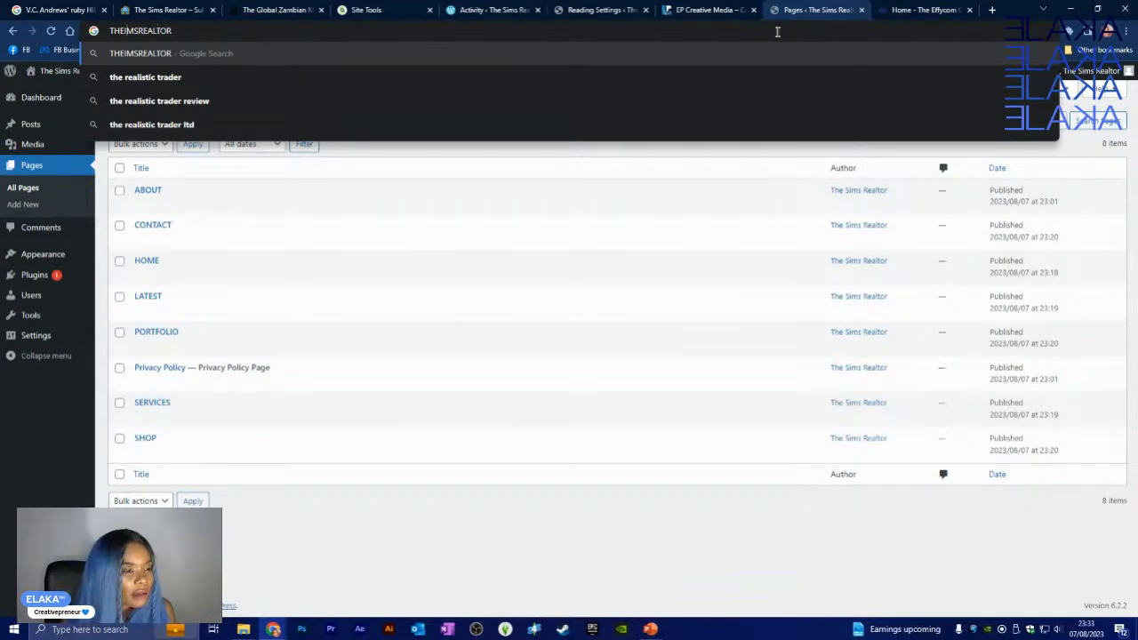
{"action": "type", "text": "S"}
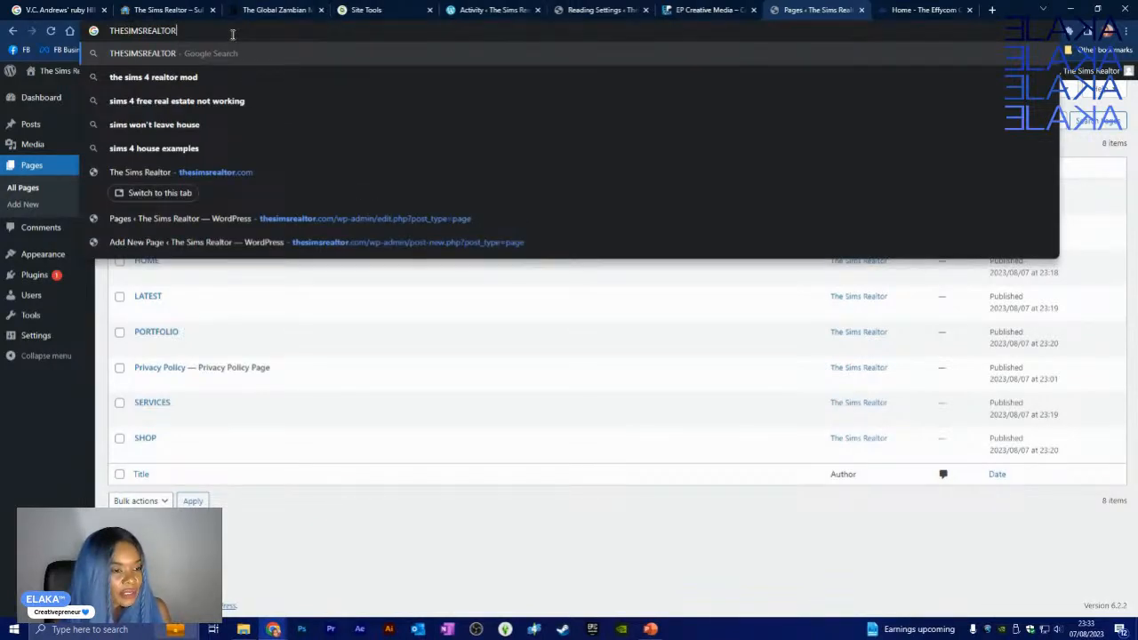
{"action": "type", "text": ".COMN"}
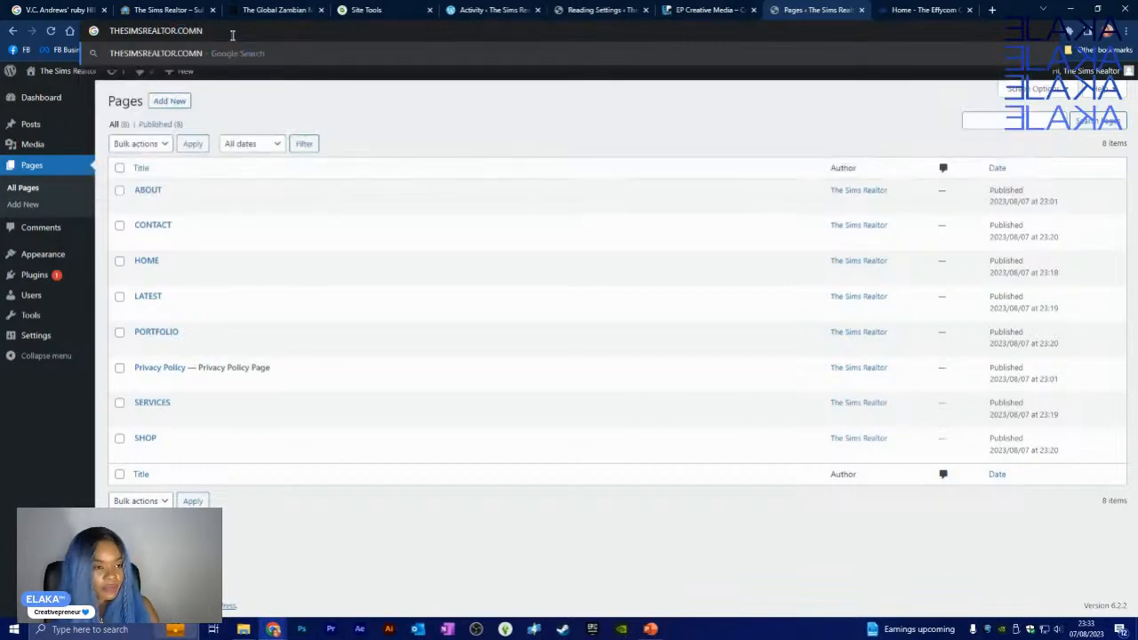
{"action": "key", "text": "BackSpace"}
{"action": "key", "text": "Down"}
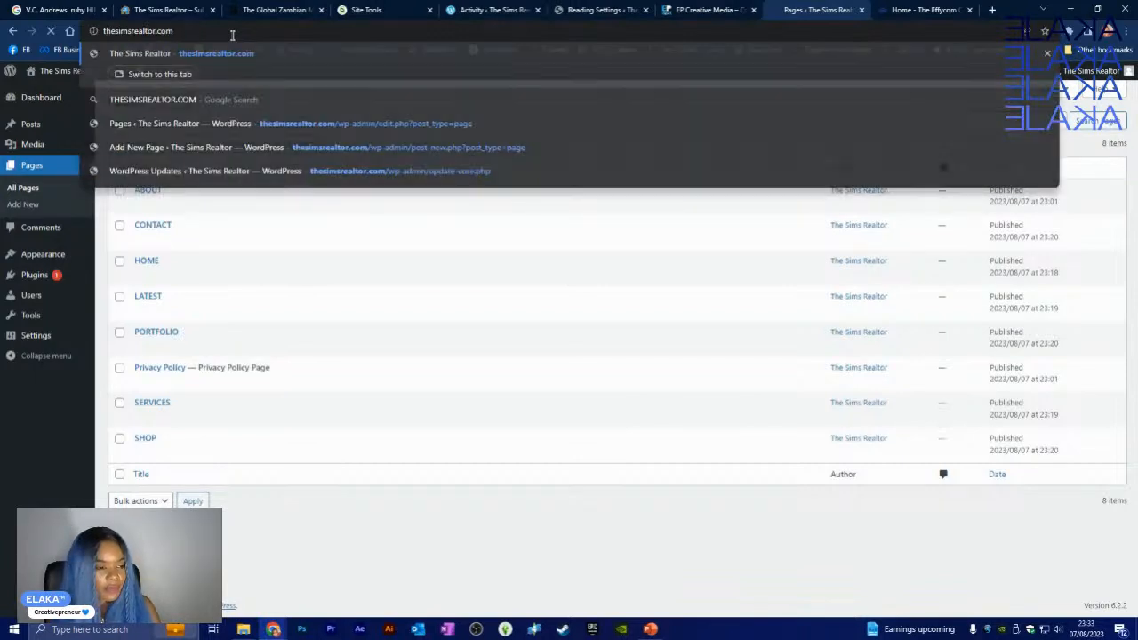
{"action": "key", "text": "Return"}
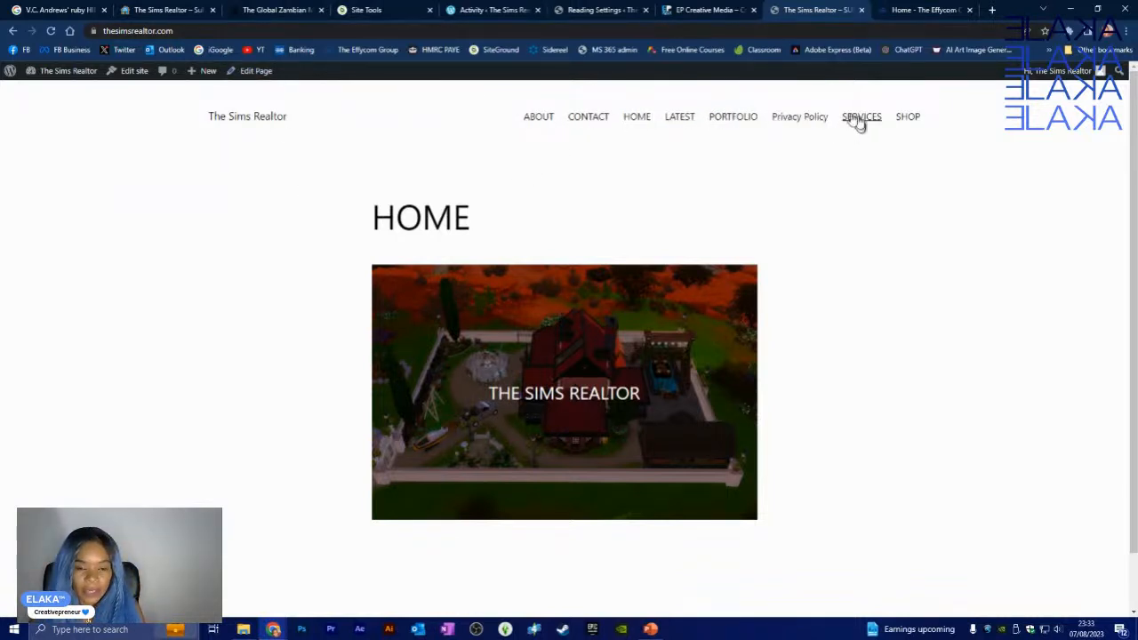
{"action": "scroll", "coordinate": [751, 480], "scroll_direction": "down", "scroll_amount": 1}
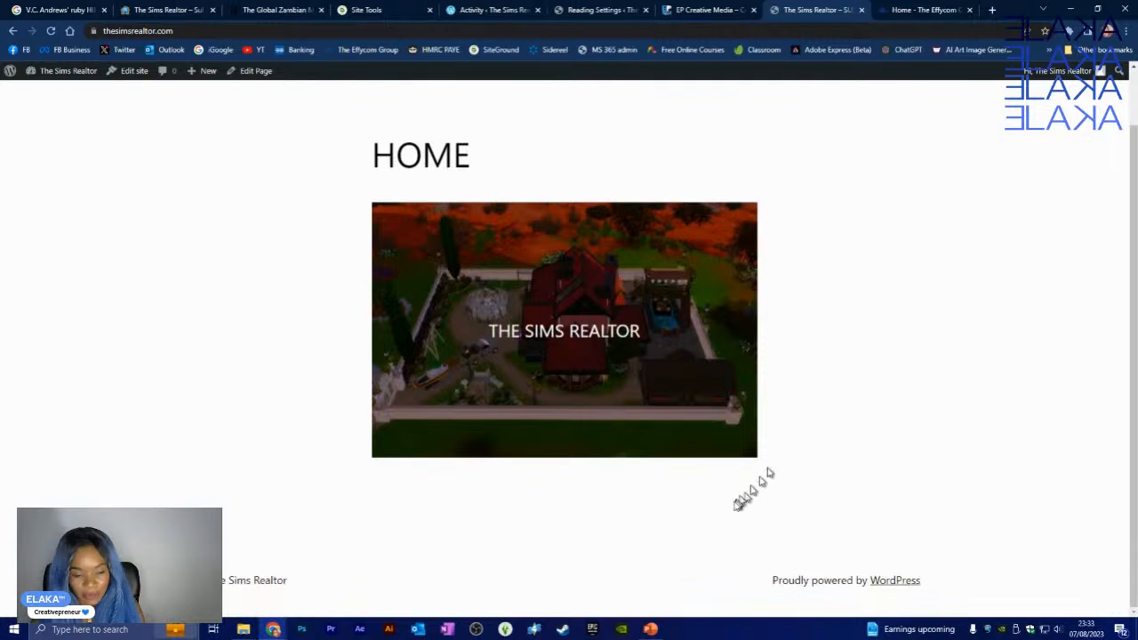
{"action": "scroll", "coordinate": [744, 483], "scroll_direction": "up", "scroll_amount": 1}
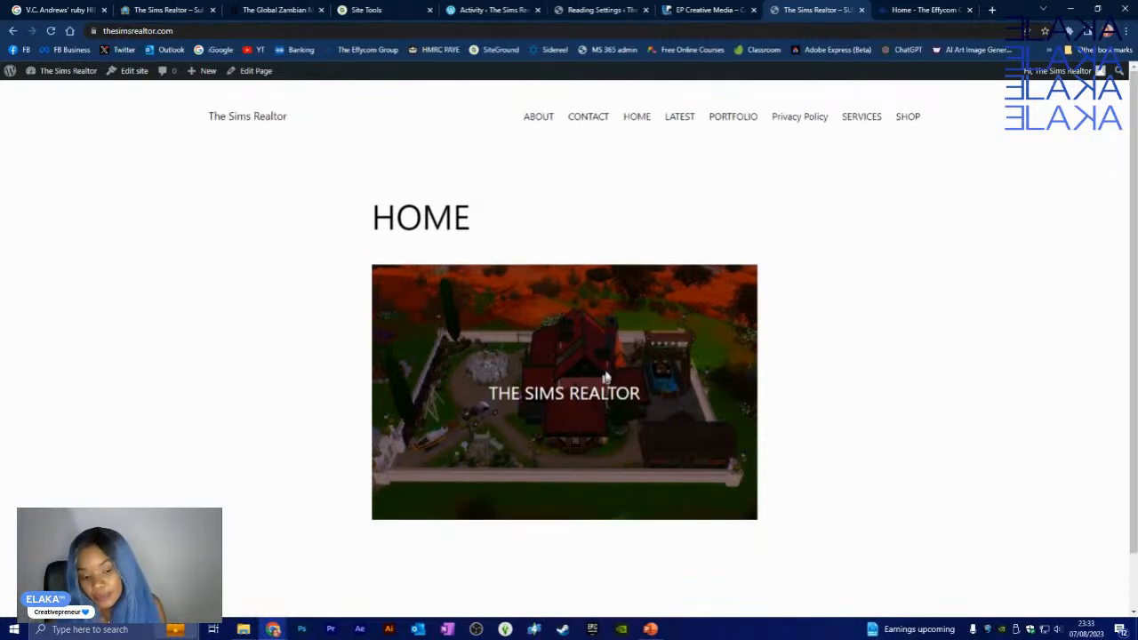
{"action": "scroll", "coordinate": [587, 357], "scroll_direction": "down", "scroll_amount": 2}
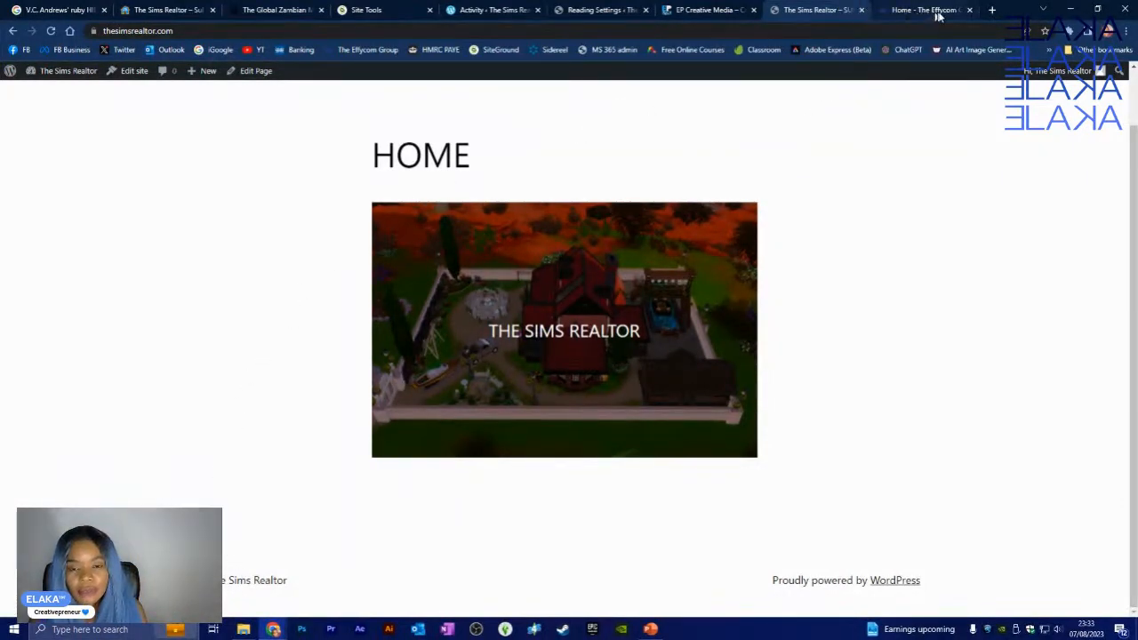
- Re-save the Reading Settings with HOME and LATEST, then go to Discussion Settings
{"action": "left_click", "coordinate": [614, 10]}
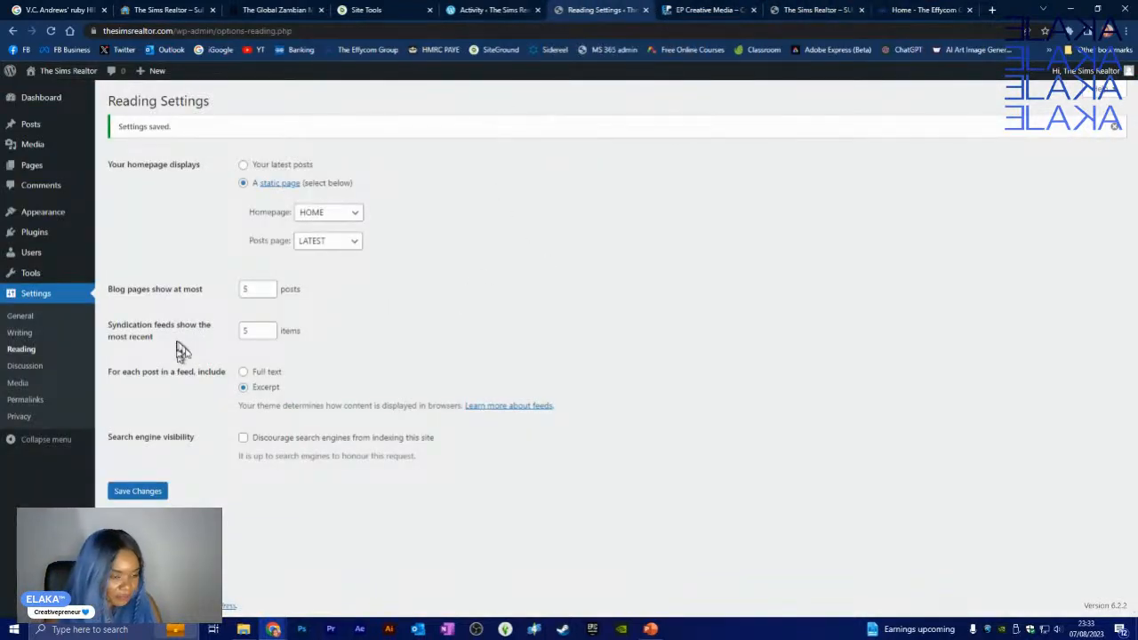
{"action": "left_click", "coordinate": [156, 490]}
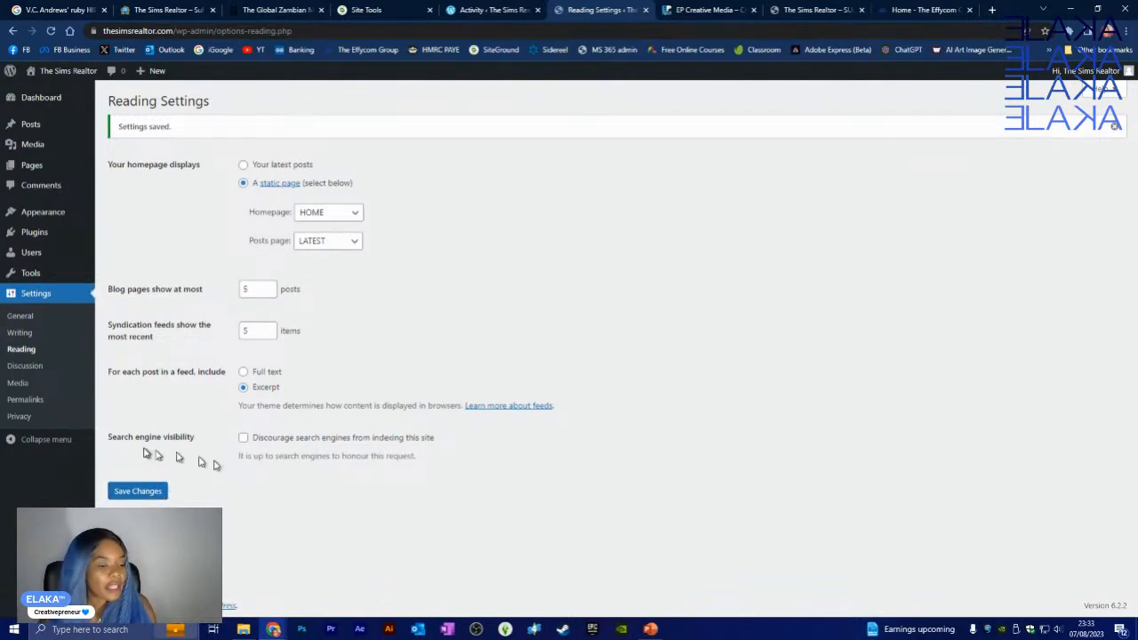
{"action": "left_click", "coordinate": [36, 367]}
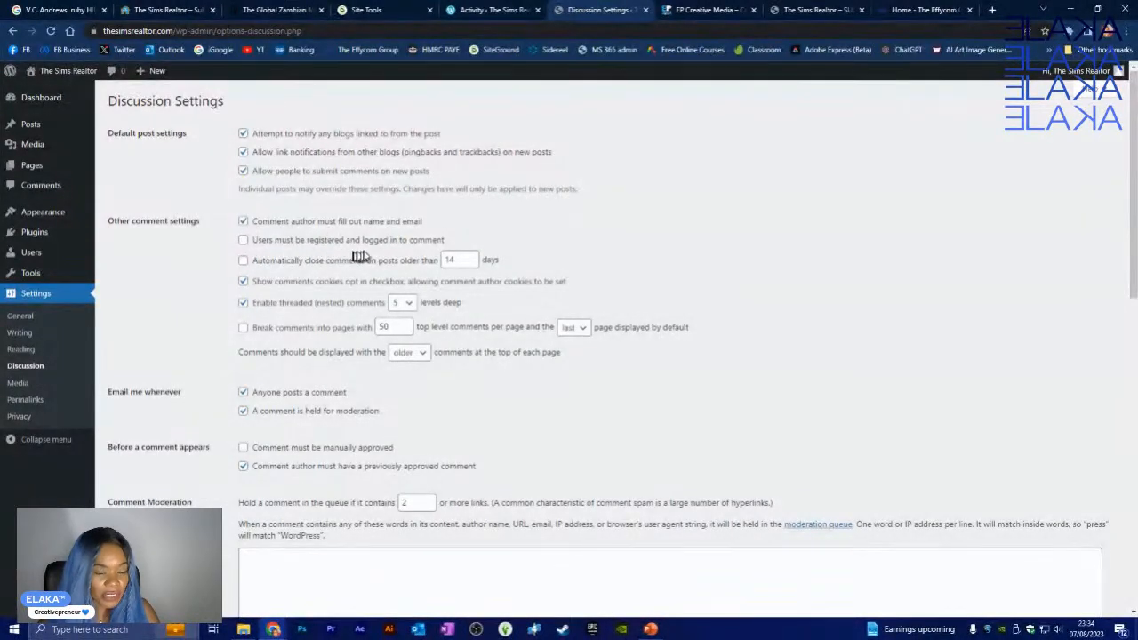
- Require commenters to be registered and auto-close comments on posts older than 365 days
{"action": "left_click", "coordinate": [245, 240]}
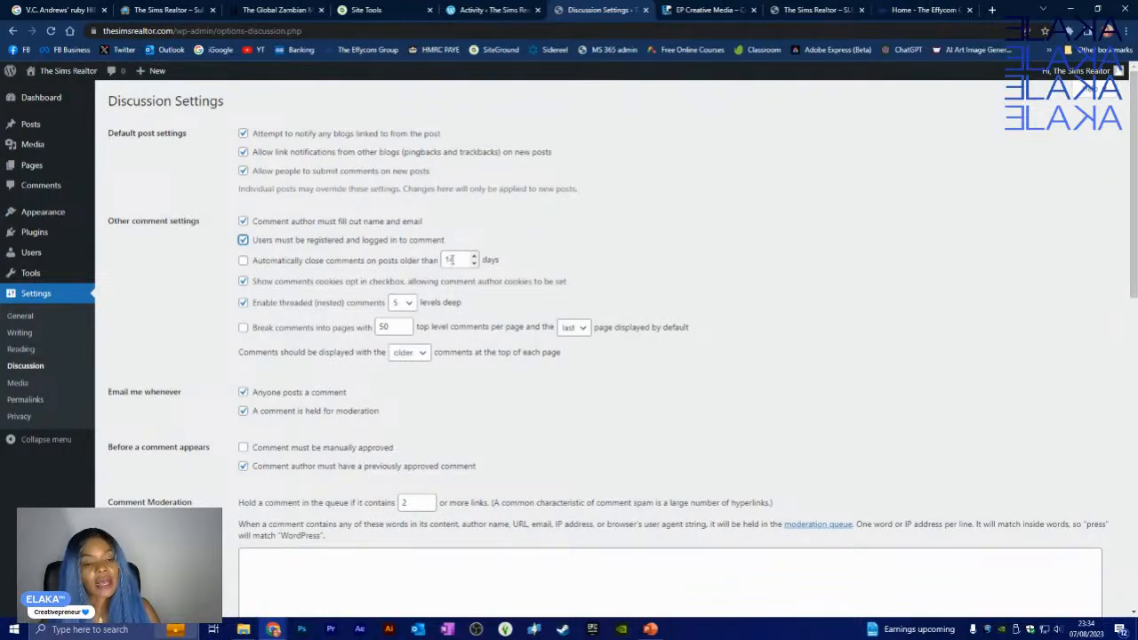
{"action": "left_click", "coordinate": [451, 258]}
{"action": "double_click", "coordinate": [451, 259]}
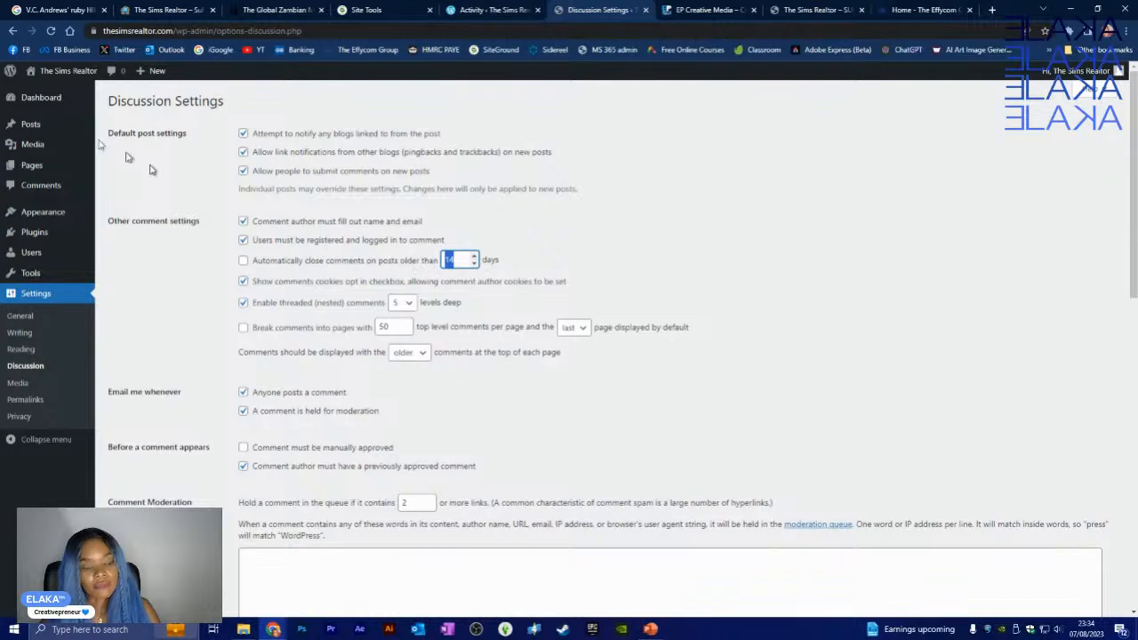
{"action": "type", "text": "365"}
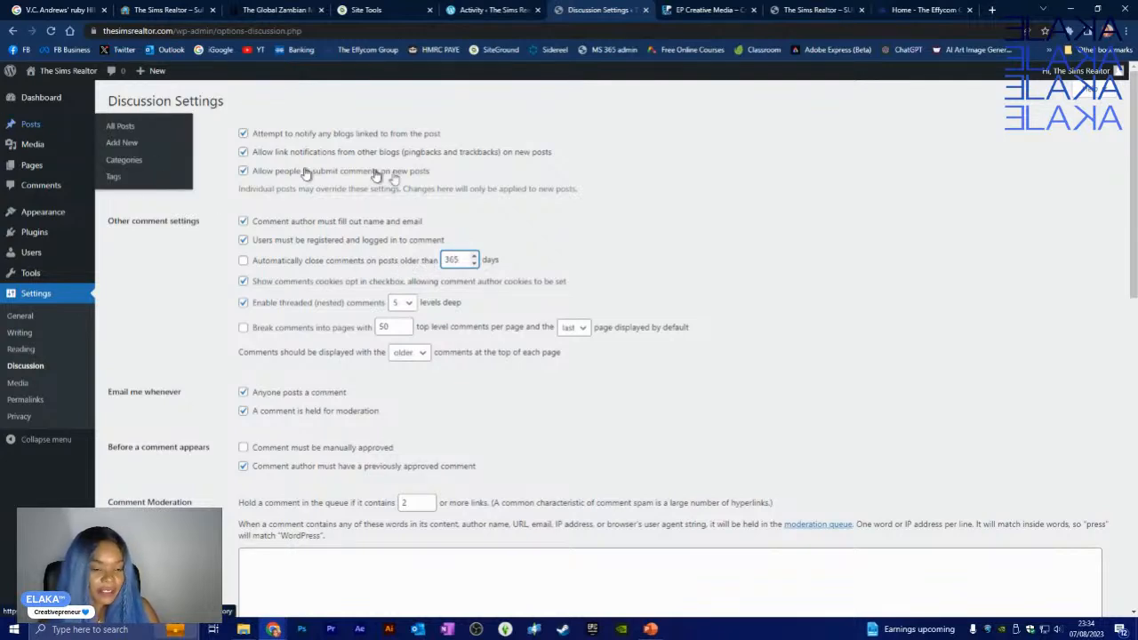
{"action": "left_click", "coordinate": [564, 234]}
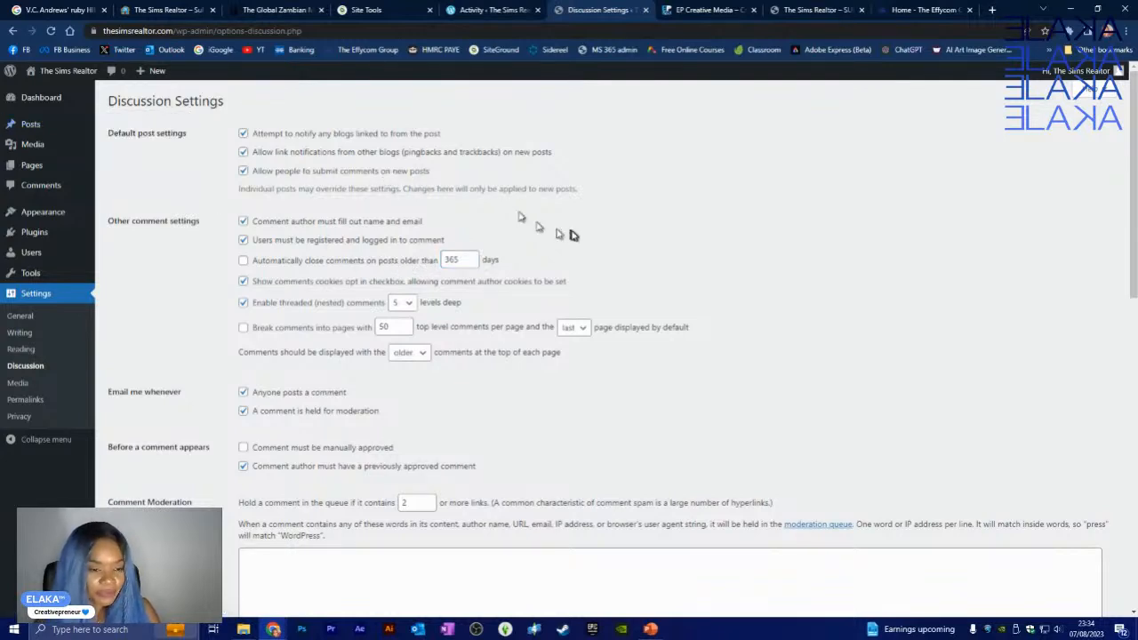
{"action": "left_click", "coordinate": [245, 262]}
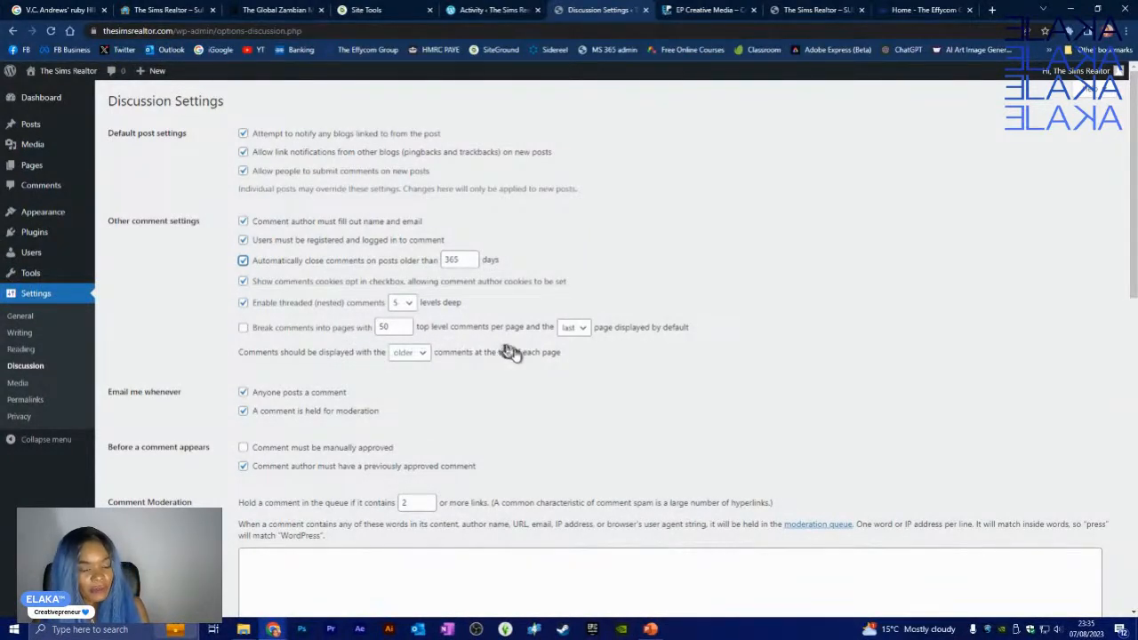
- Break comments into pages of 25 top-level comments, with newer comments shown first
{"action": "left_click", "coordinate": [242, 328]}
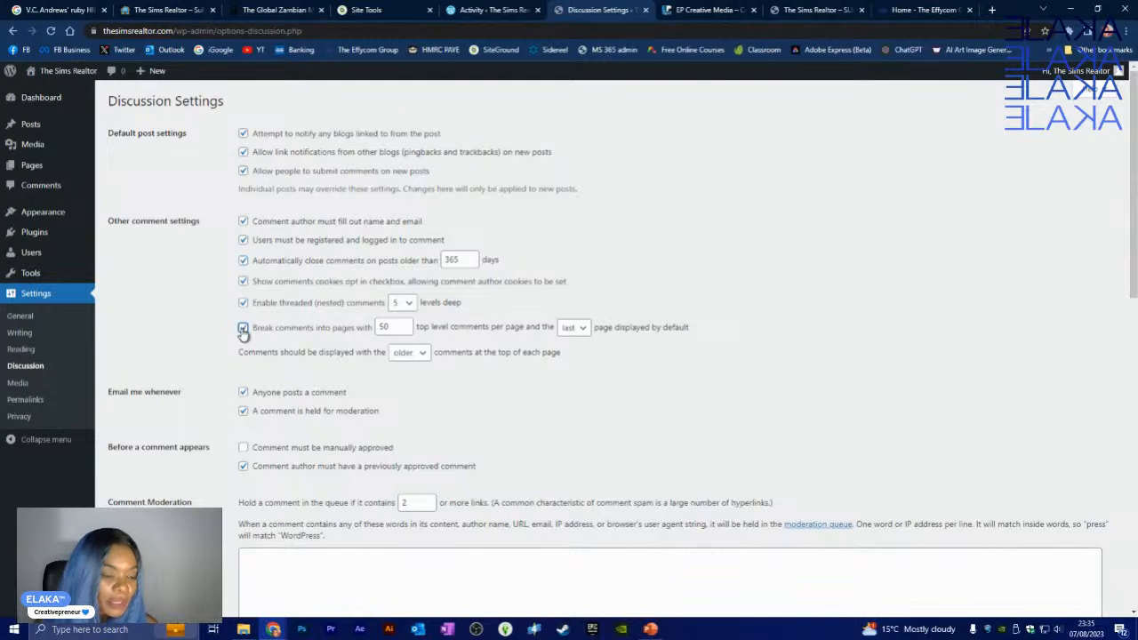
{"action": "double_click", "coordinate": [398, 327]}
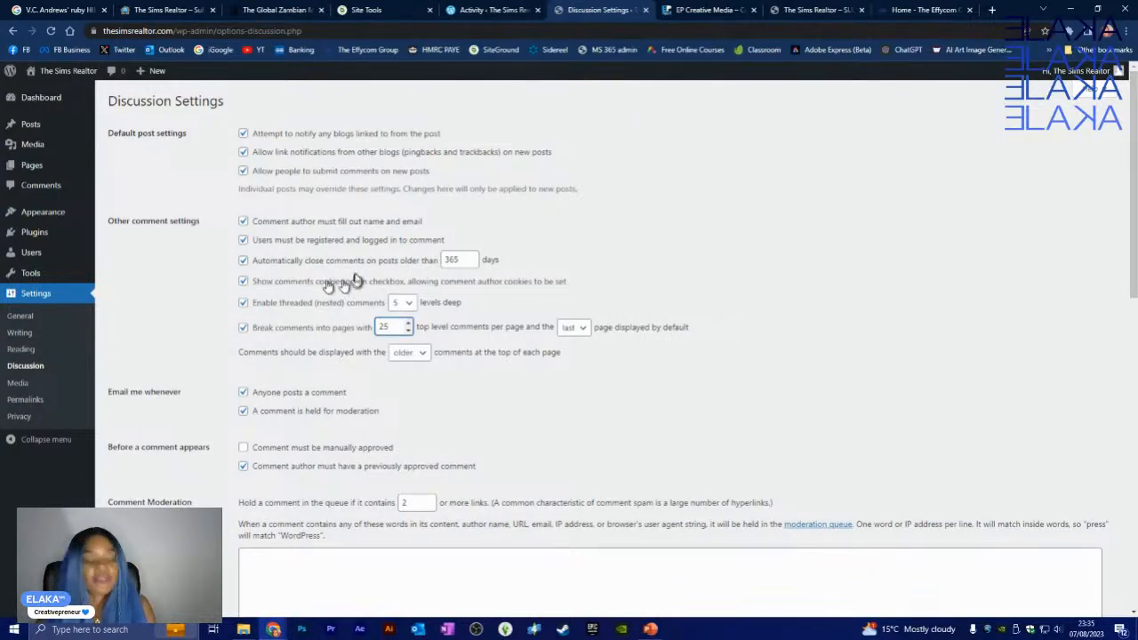
{"action": "left_click", "coordinate": [489, 396]}
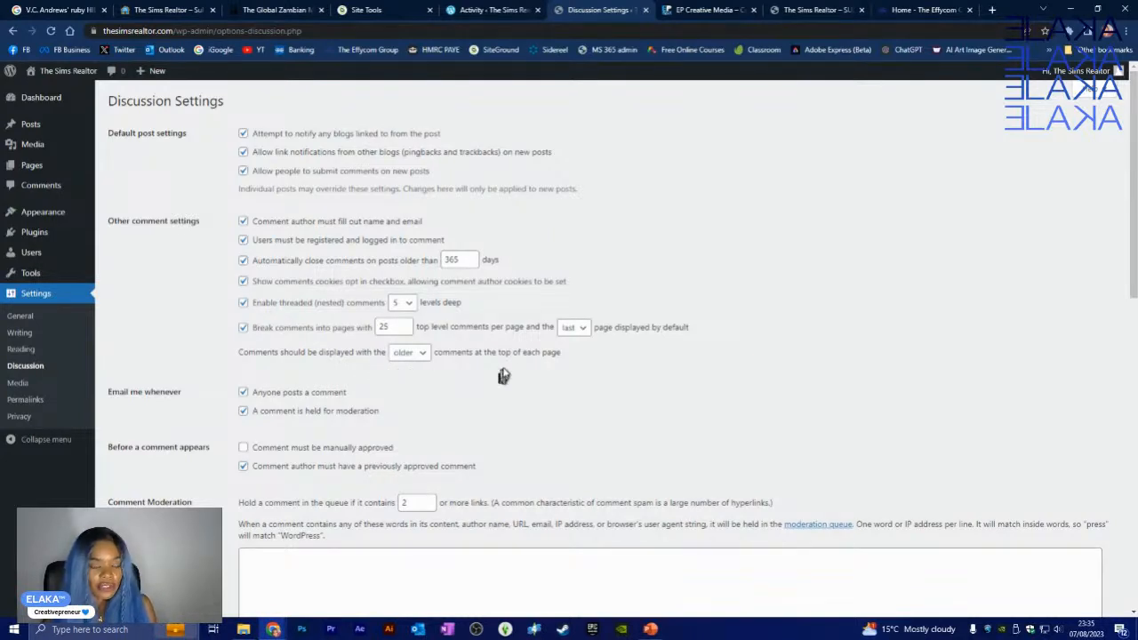
{"action": "left_click", "coordinate": [423, 353]}
{"action": "left_click", "coordinate": [417, 383]}
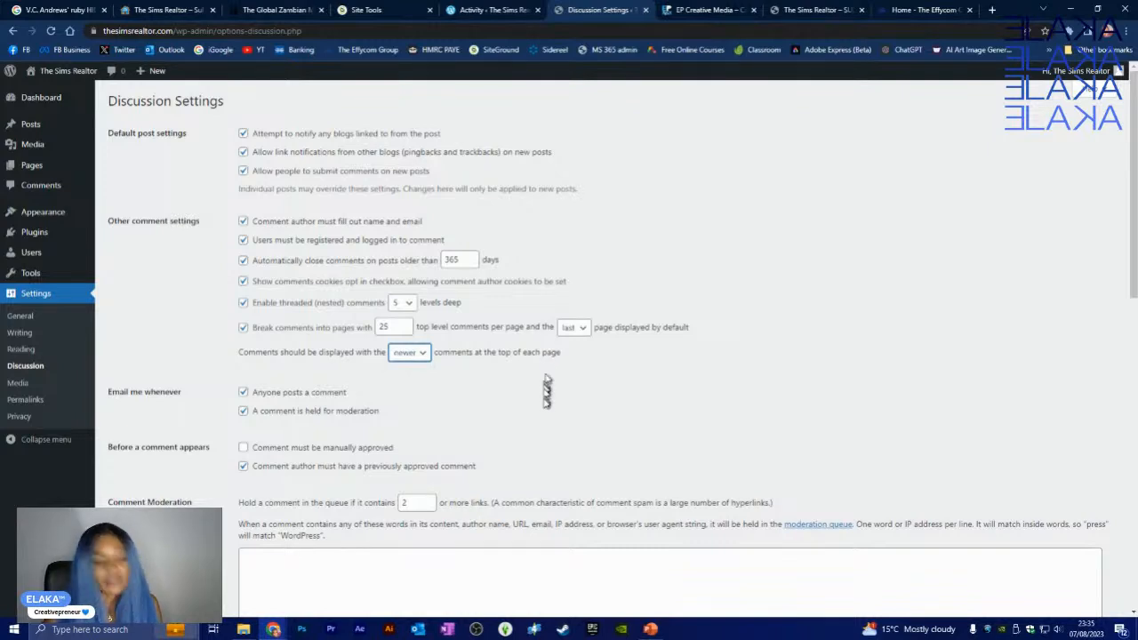
{"action": "scroll", "coordinate": [534, 400], "scroll_direction": "down", "scroll_amount": 2}
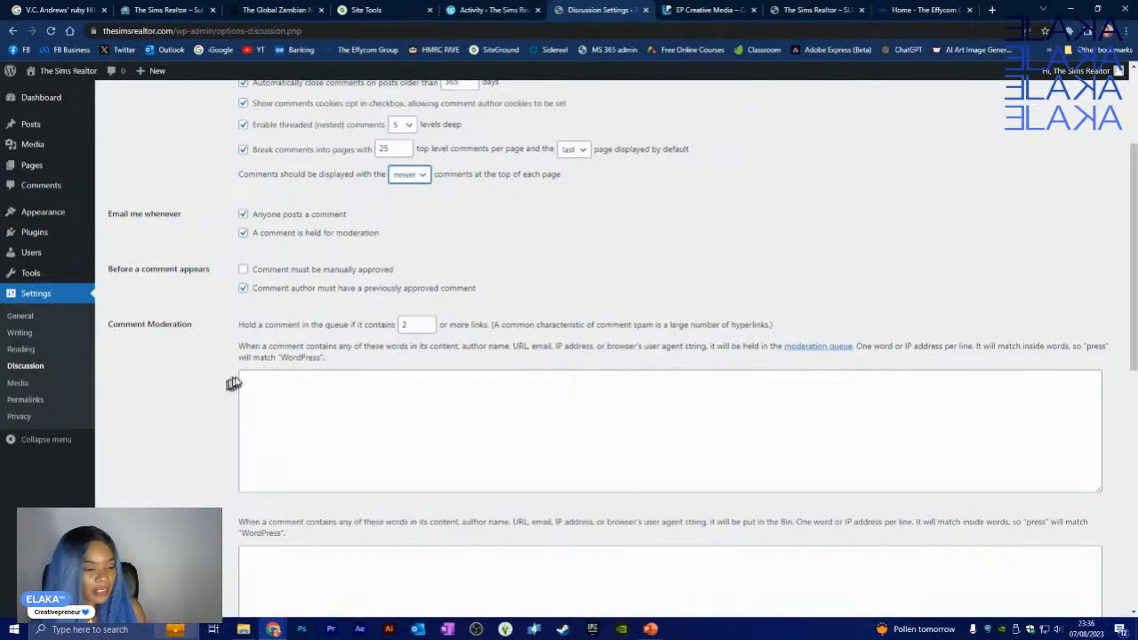
{"action": "left_click", "coordinate": [291, 379]}
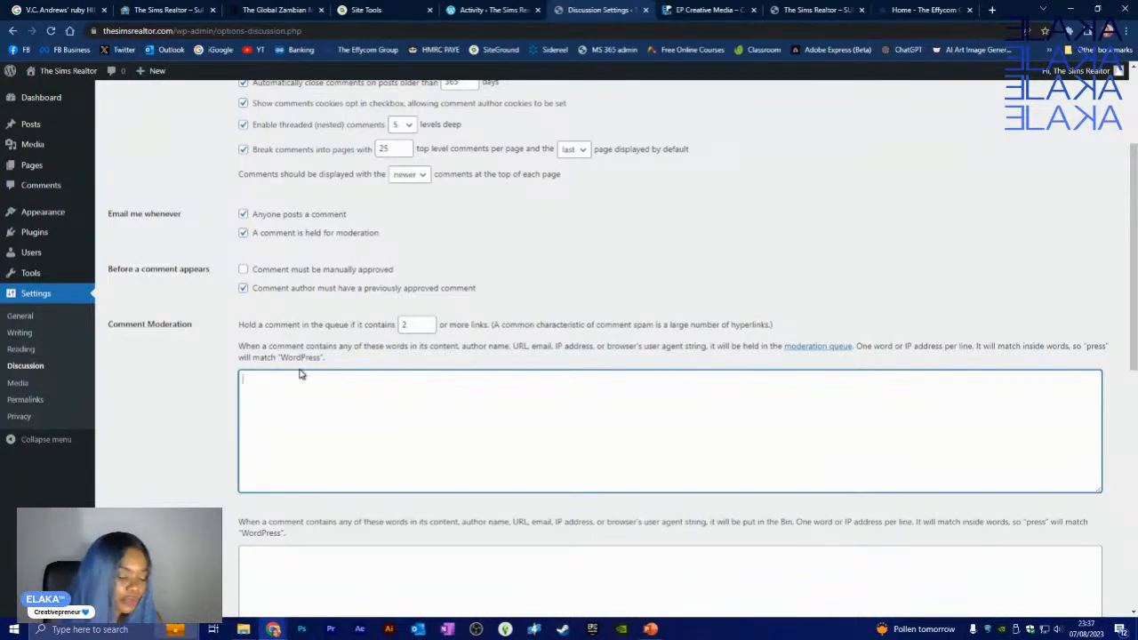
{"action": "scroll", "coordinate": [300, 374], "scroll_direction": "down", "scroll_amount": 3}
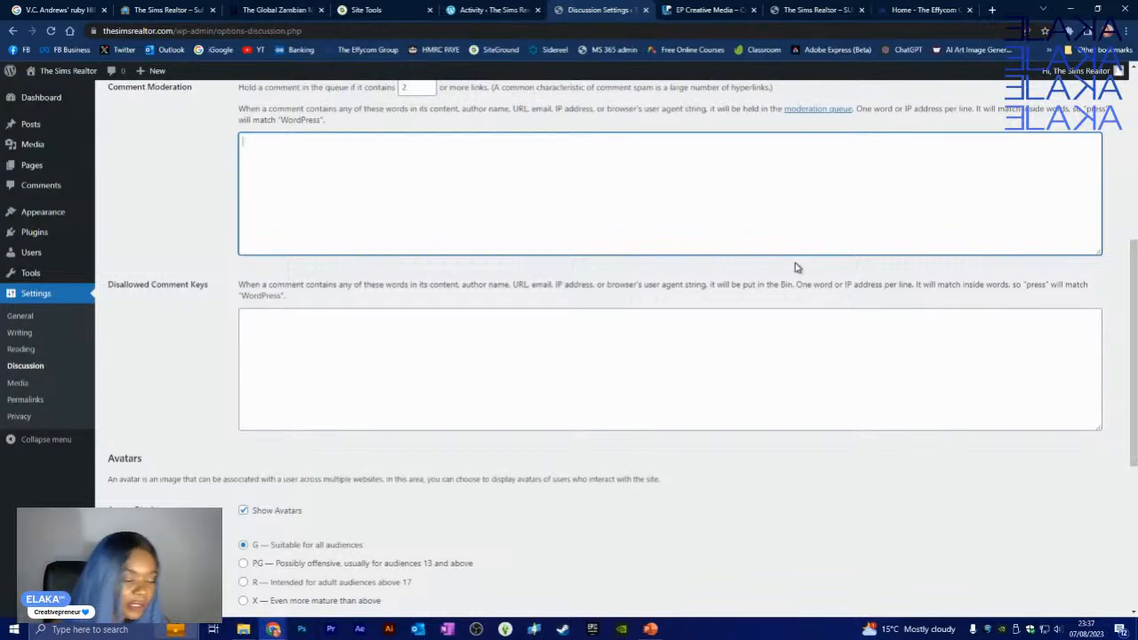
{"action": "scroll", "coordinate": [796, 266], "scroll_direction": "down", "scroll_amount": 4}
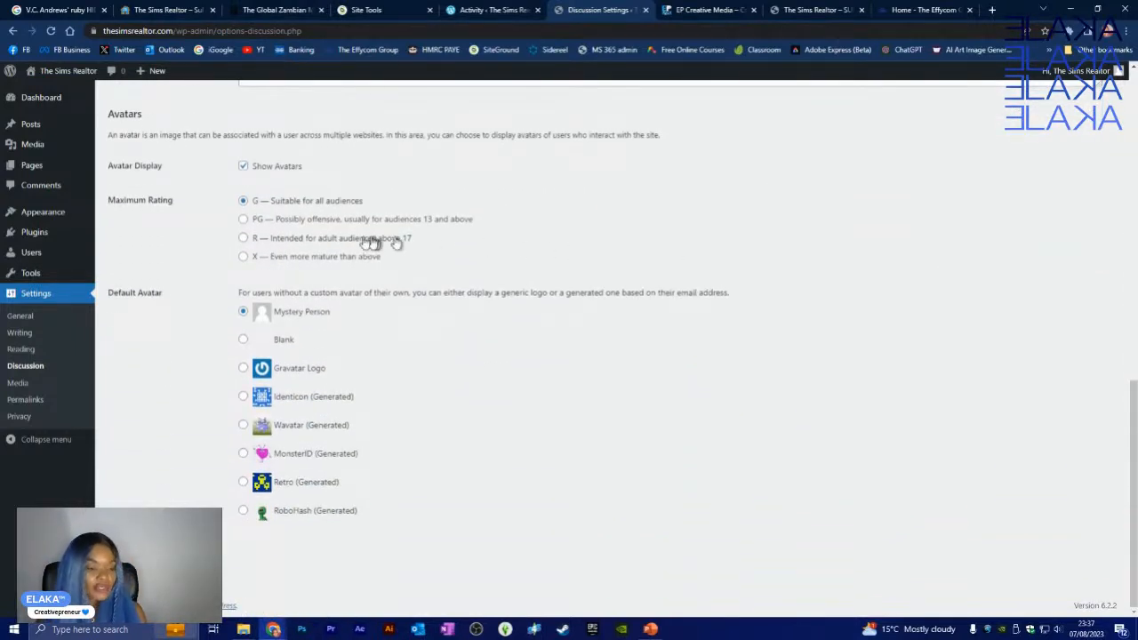
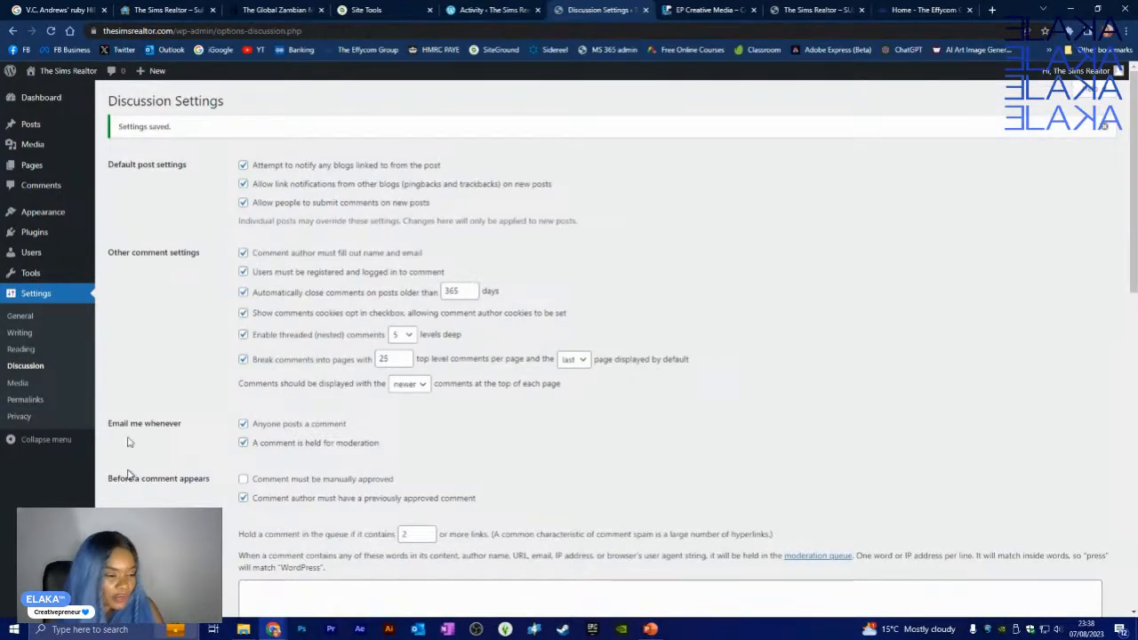
- Go to Media Settings, with image sizes 150×150 thumbnail, 300×300 medium and 1024×1024 large
{"action": "left_click", "coordinate": [20, 383]}
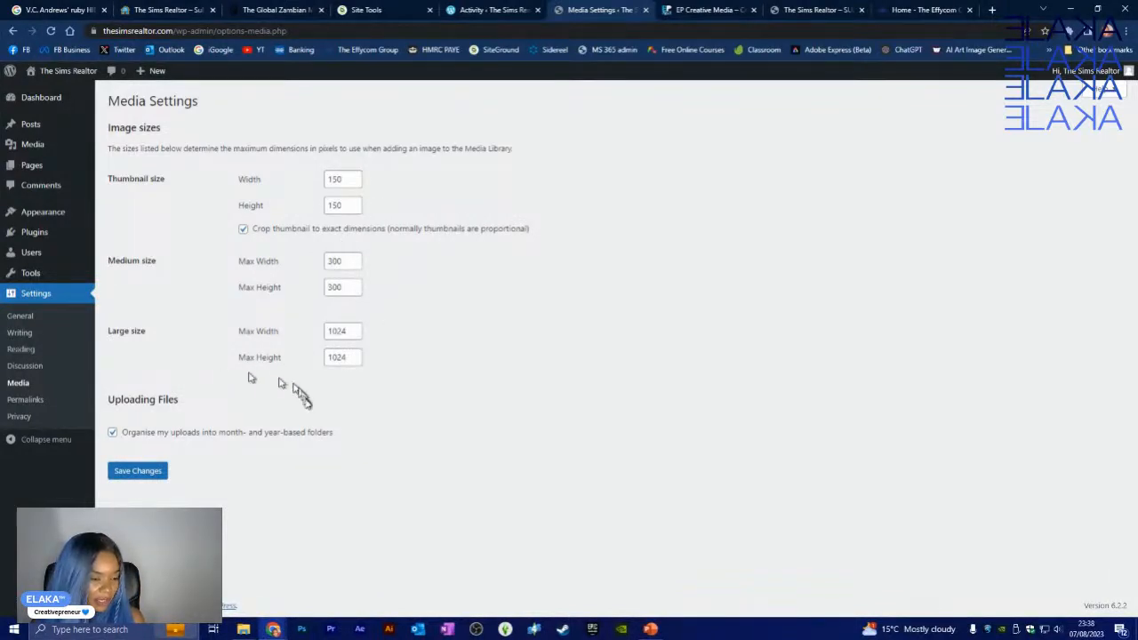
- Go to Permalink Settings, where the structure is still Day and name
{"action": "left_click", "coordinate": [30, 402]}
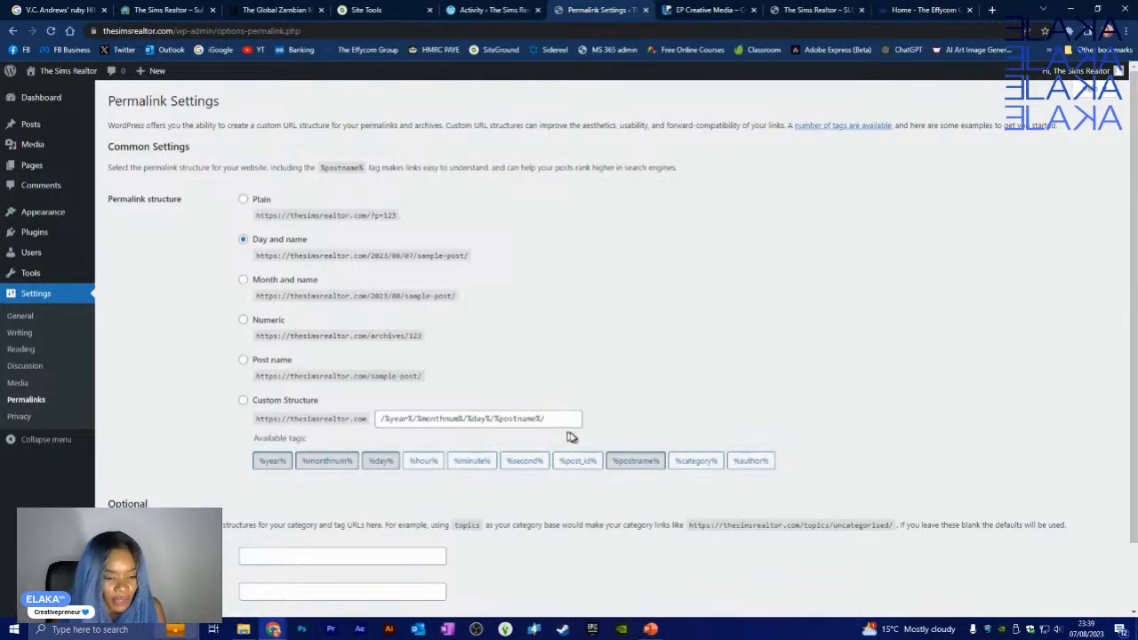
- Save the permalink structure as Post name, then move to Privacy Settings
{"action": "left_click", "coordinate": [243, 359]}
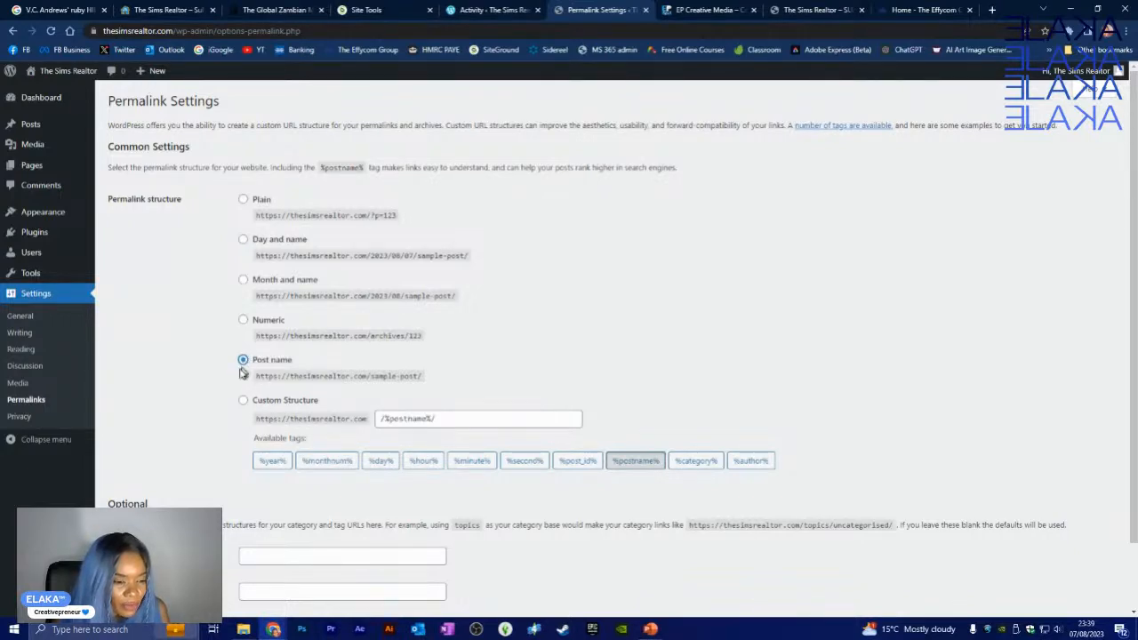
{"action": "scroll", "coordinate": [218, 401], "scroll_direction": "down", "scroll_amount": 1}
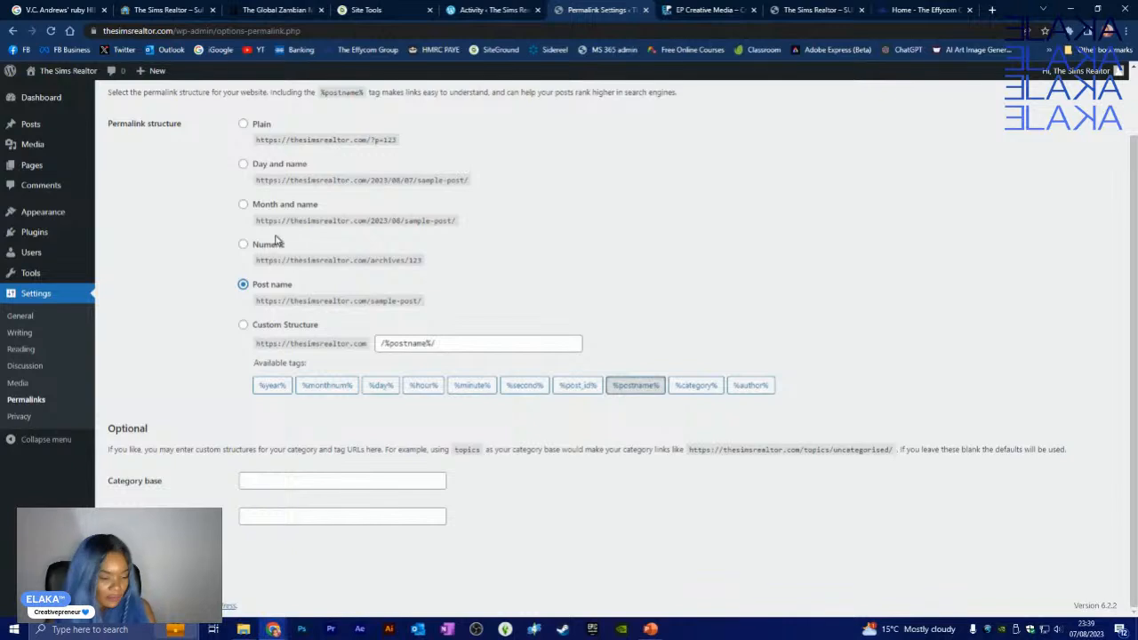
{"action": "left_click", "coordinate": [311, 484]}
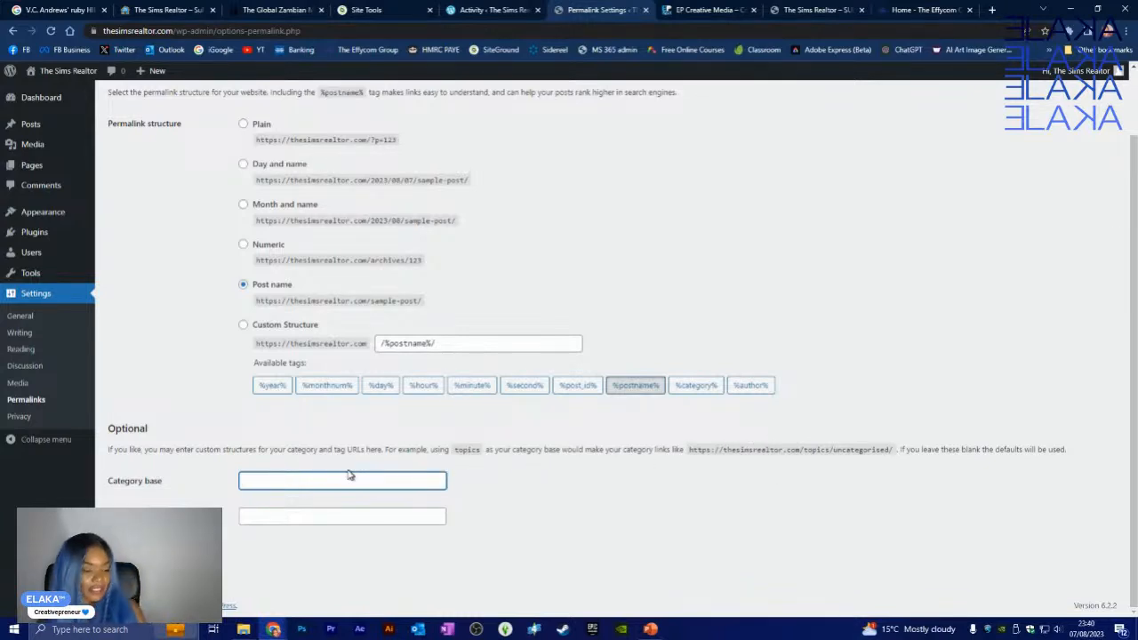
{"action": "key", "text": "Return"}
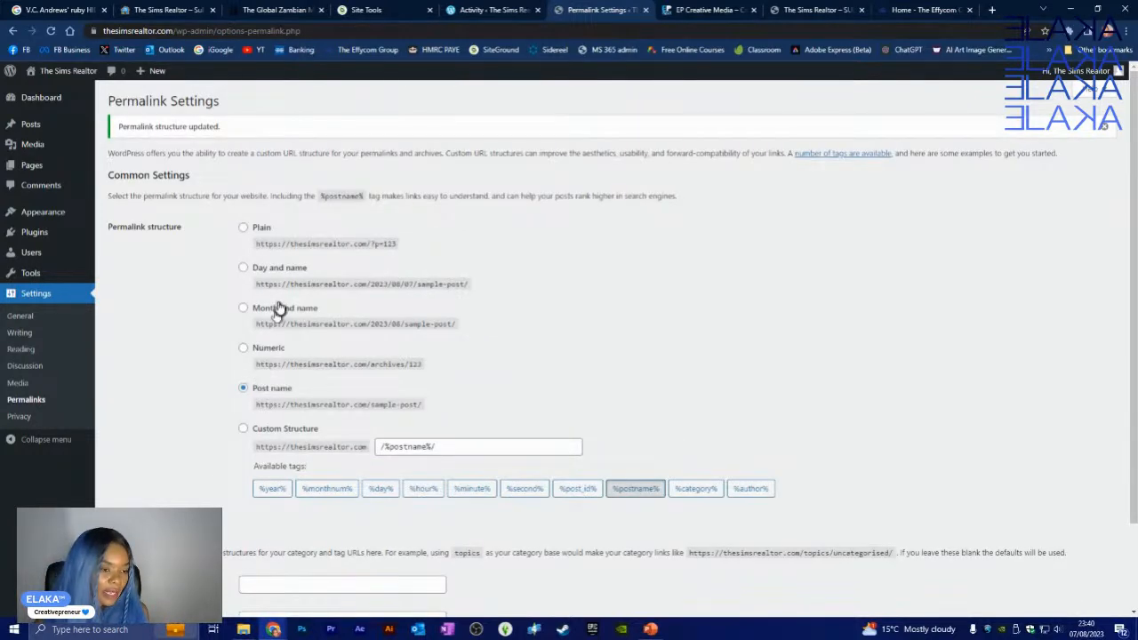
{"action": "left_click", "coordinate": [20, 416]}
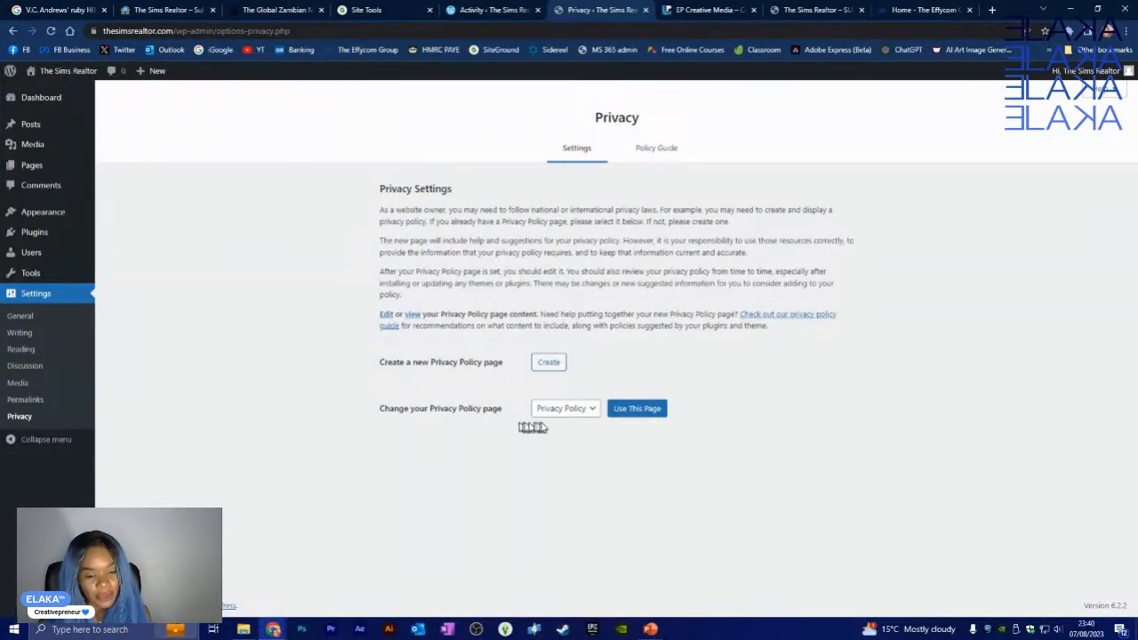
- Use the 'Privacy Policy' page as the site's privacy policy, then return to General Settings
{"action": "left_click", "coordinate": [578, 410]}
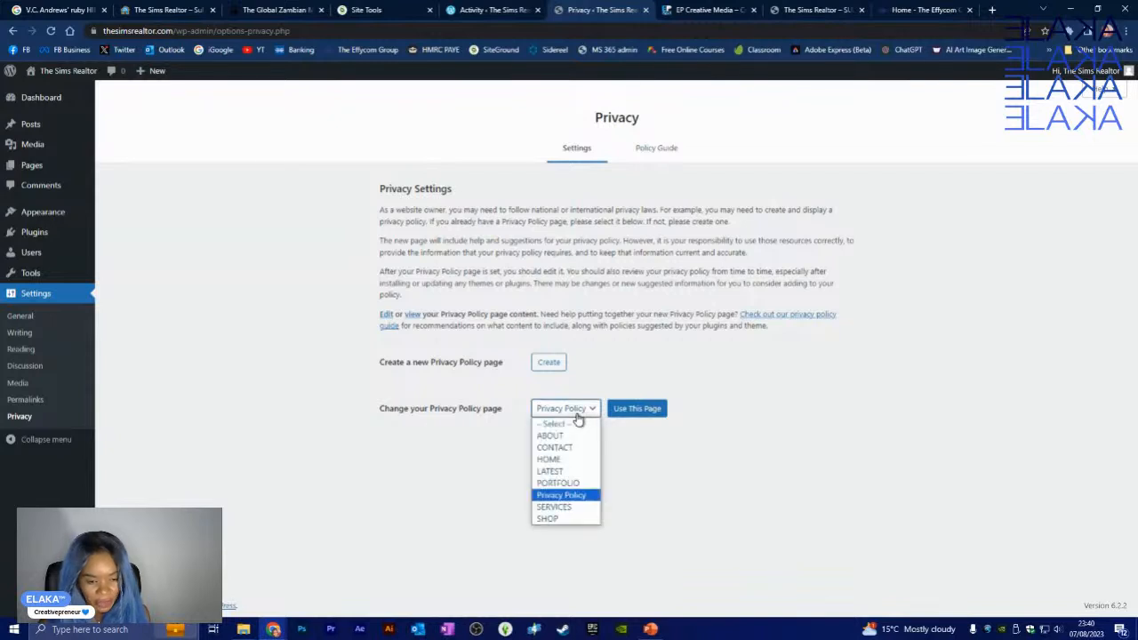
{"action": "left_click", "coordinate": [566, 496]}
{"action": "left_click", "coordinate": [644, 412]}
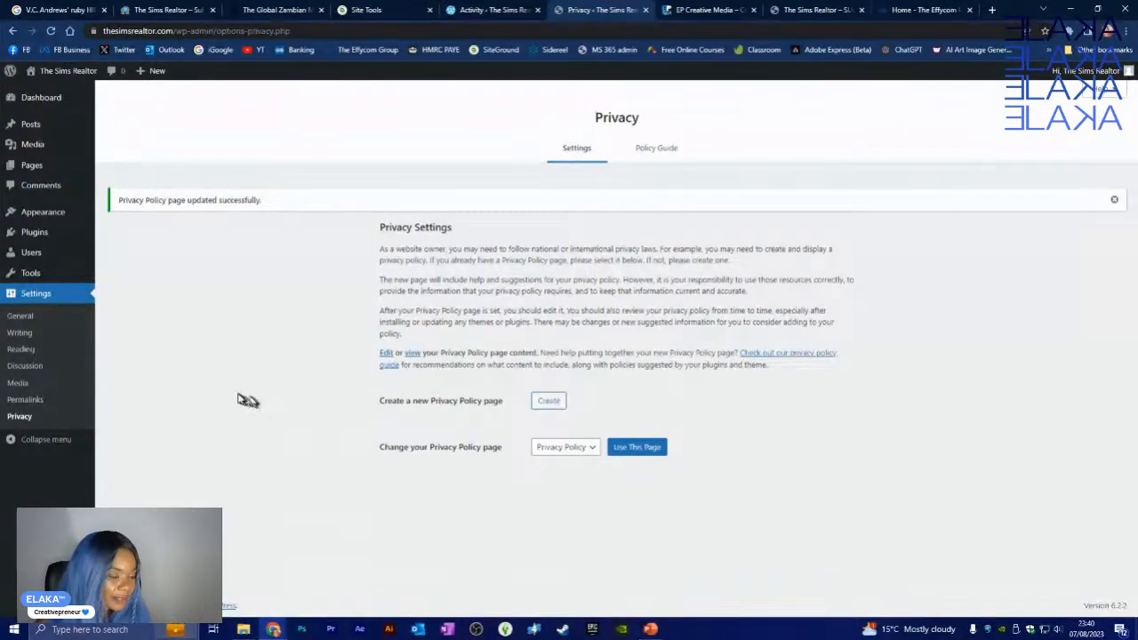
{"action": "left_click", "coordinate": [41, 299]}
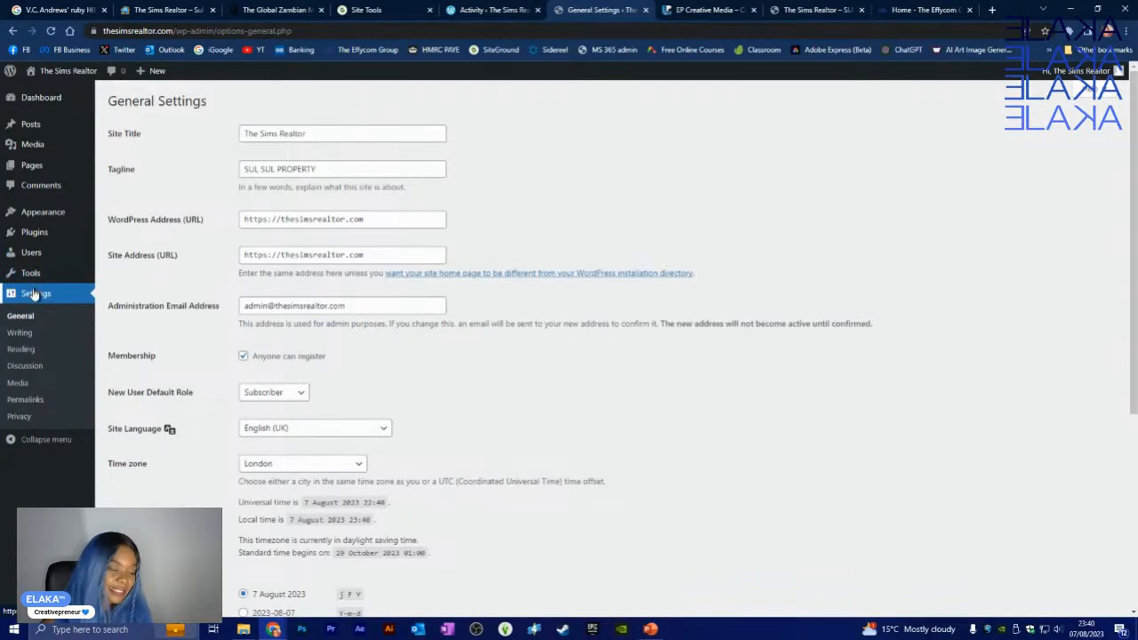
- Go via Tools to Installed Plugins, where inactive Akismet Anti-Spam and Hello Dolly are listed
{"action": "left_click", "coordinate": [36, 279]}
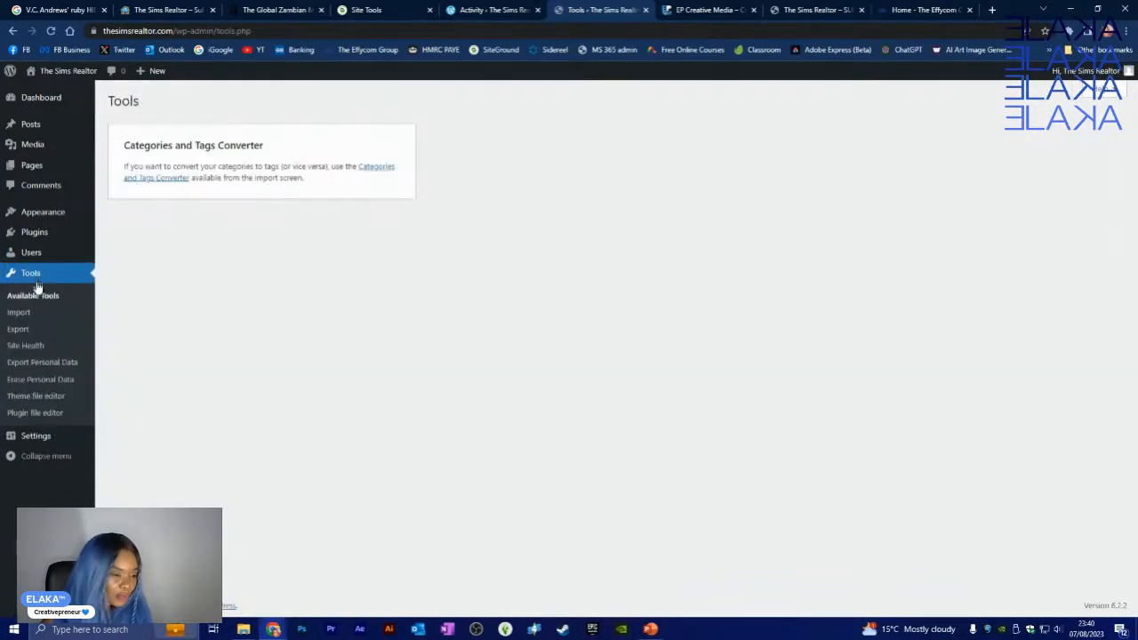
{"action": "mouse_move", "coordinate": [55, 432]}
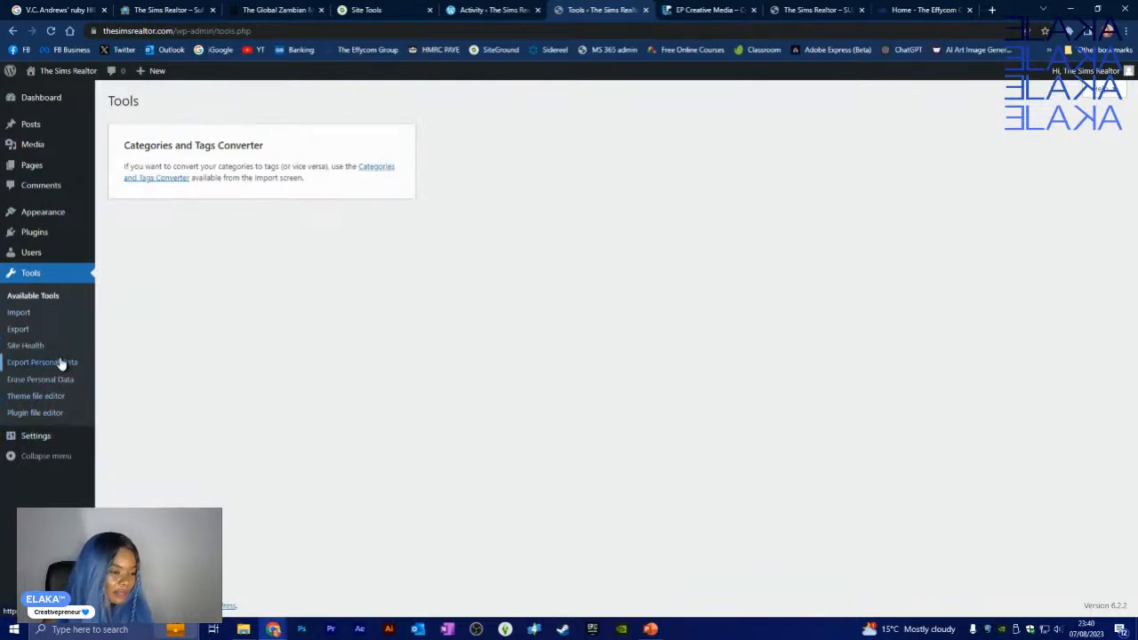
{"action": "mouse_move", "coordinate": [57, 232]}
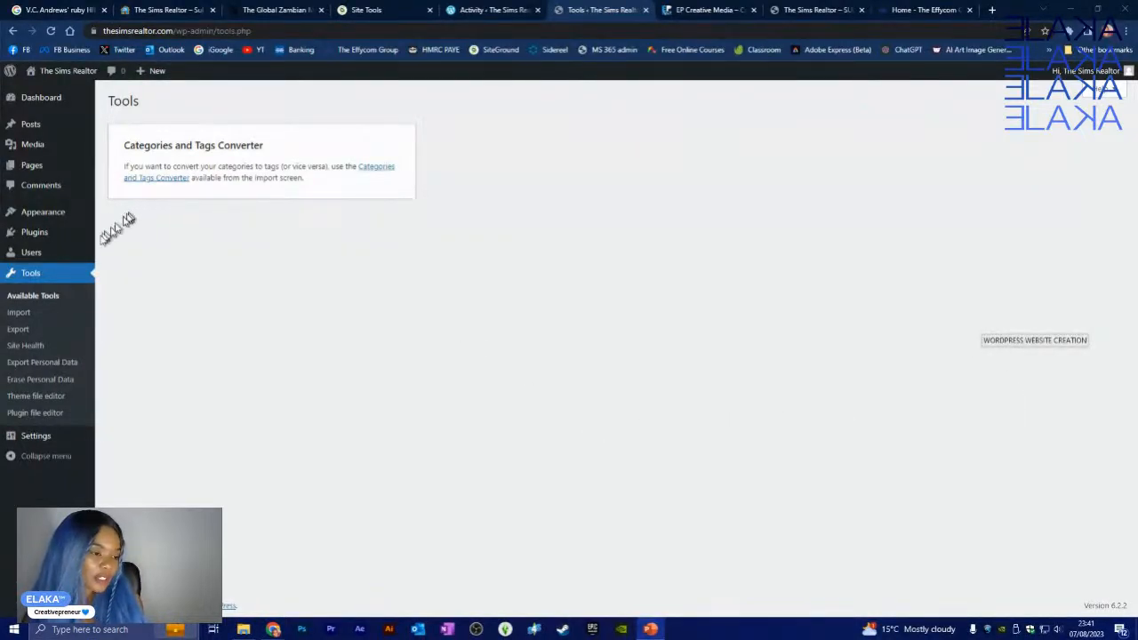
{"action": "left_click", "coordinate": [36, 233]}
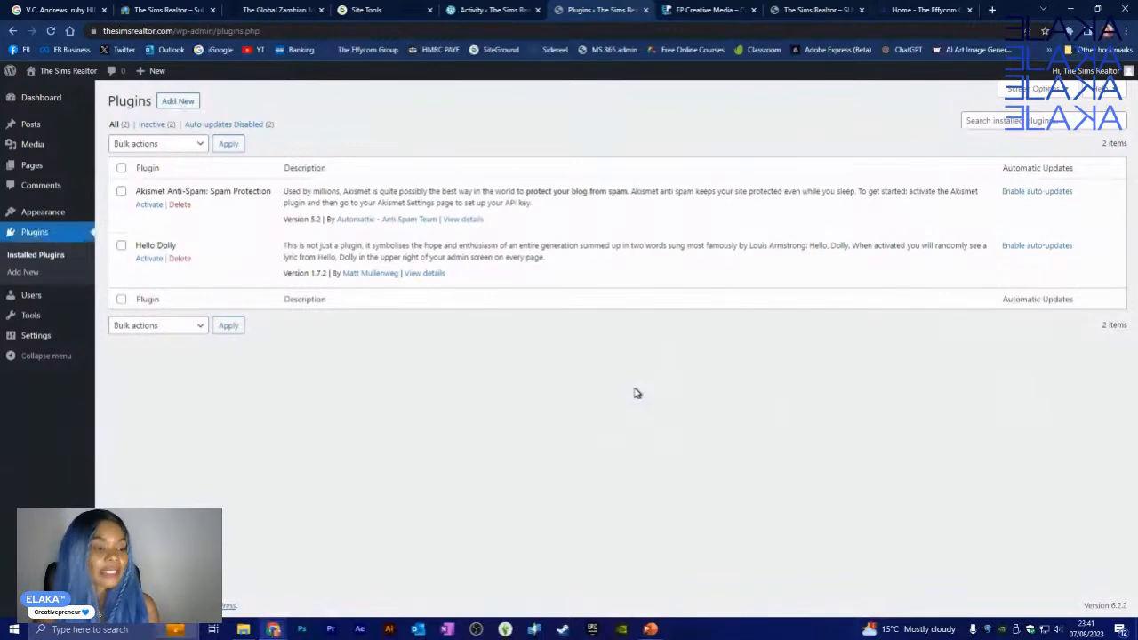
- Browse featured plugins on Add Plugins: Classic Editor, Akismet Anti-Spam, Jetpack and Gutenberg
{"action": "left_click", "coordinate": [186, 106]}
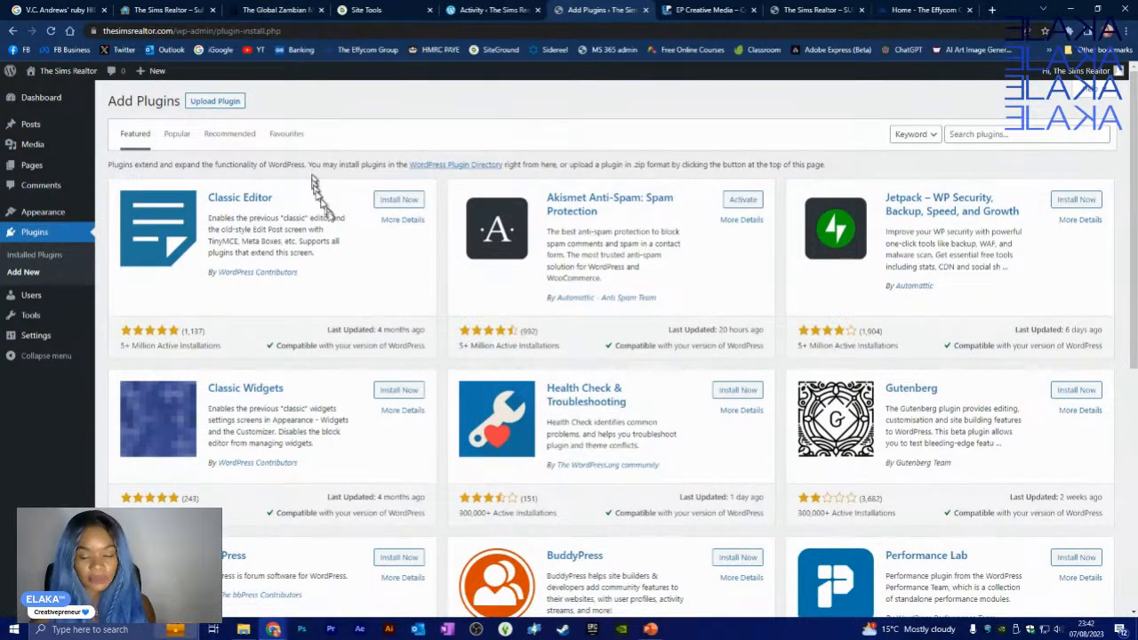
{"action": "scroll", "coordinate": [612, 352], "scroll_direction": "down", "scroll_amount": 4}
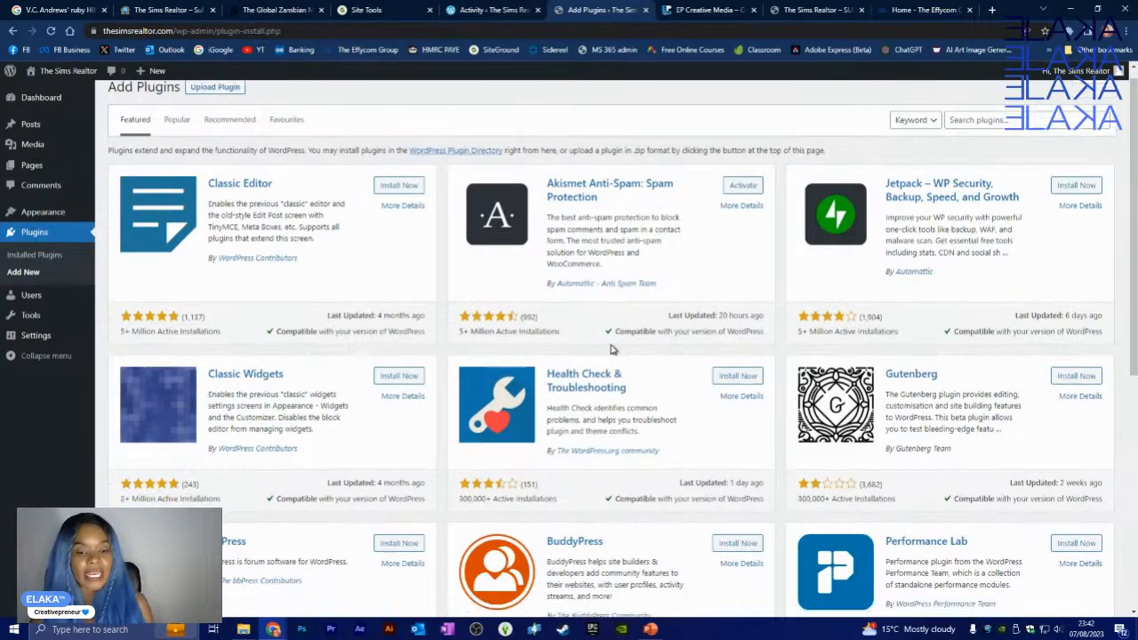
{"action": "scroll", "coordinate": [611, 352], "scroll_direction": "up", "scroll_amount": 4}
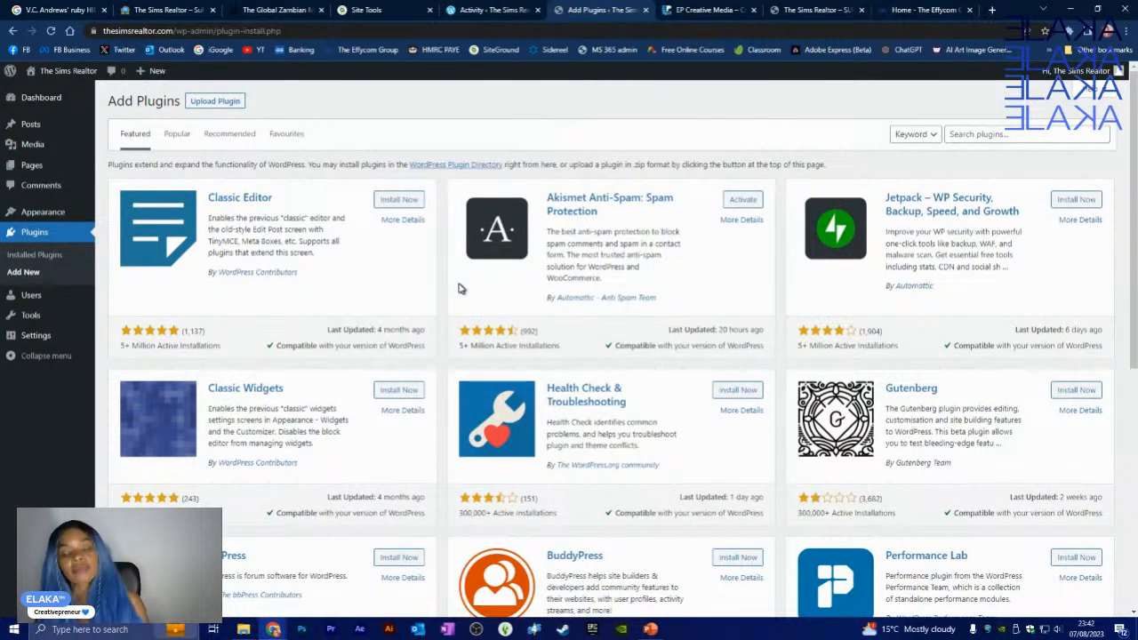
{"action": "left_click", "coordinate": [998, 135]}
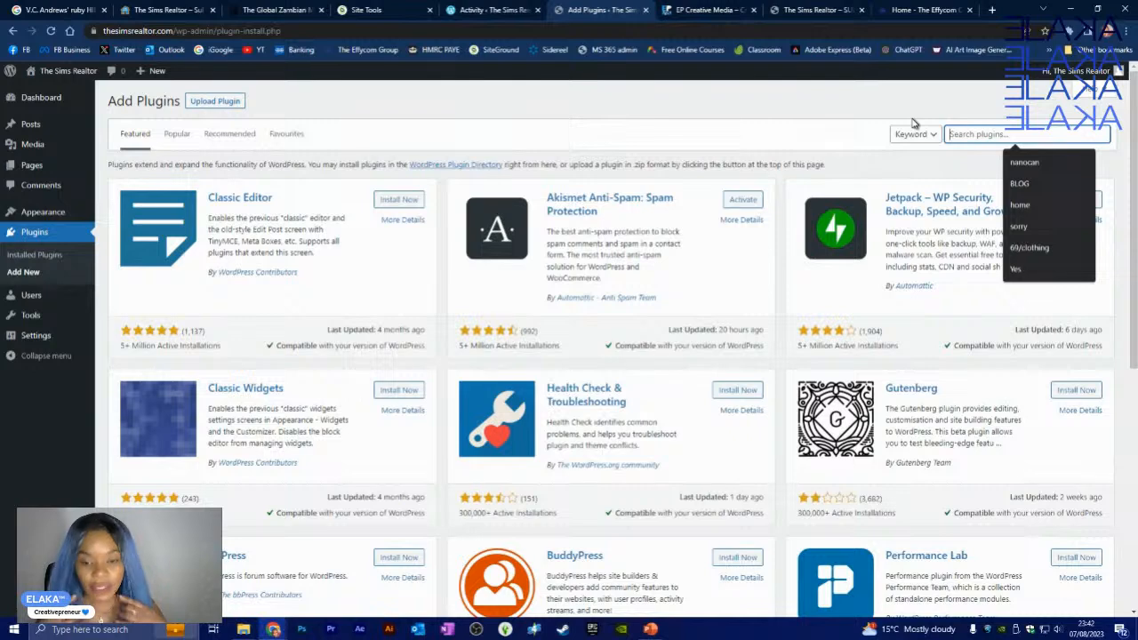
{"action": "left_click", "coordinate": [872, 113]}
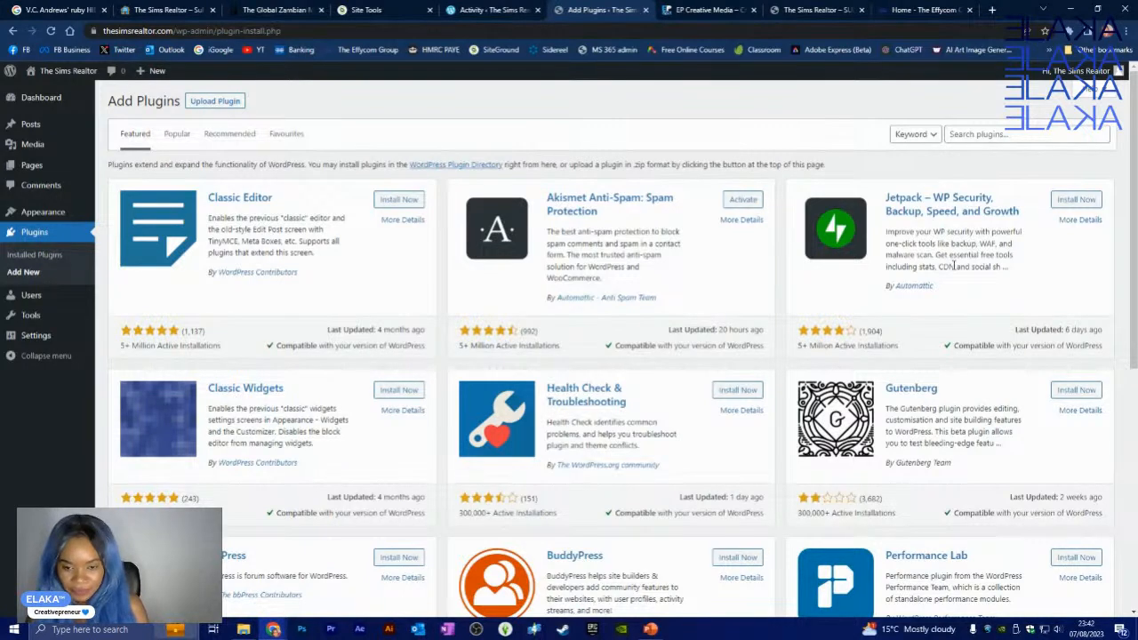
- Install the Jetpack and Health Check & Troubleshooting plugins
{"action": "left_click", "coordinate": [1070, 201]}
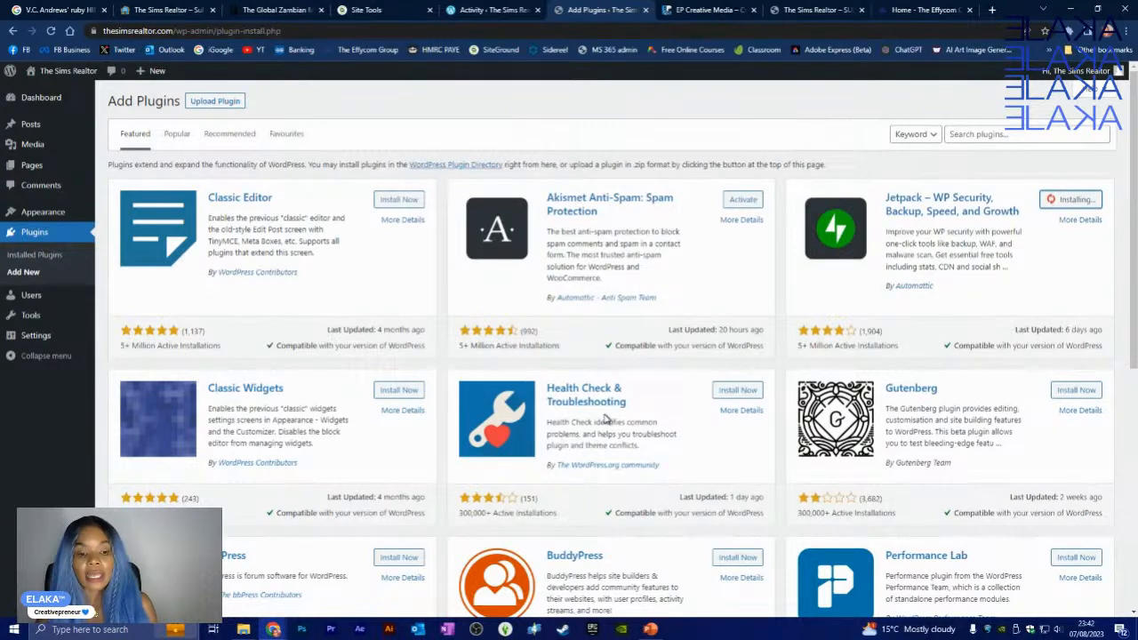
{"action": "scroll", "coordinate": [662, 418], "scroll_direction": "down", "scroll_amount": 1}
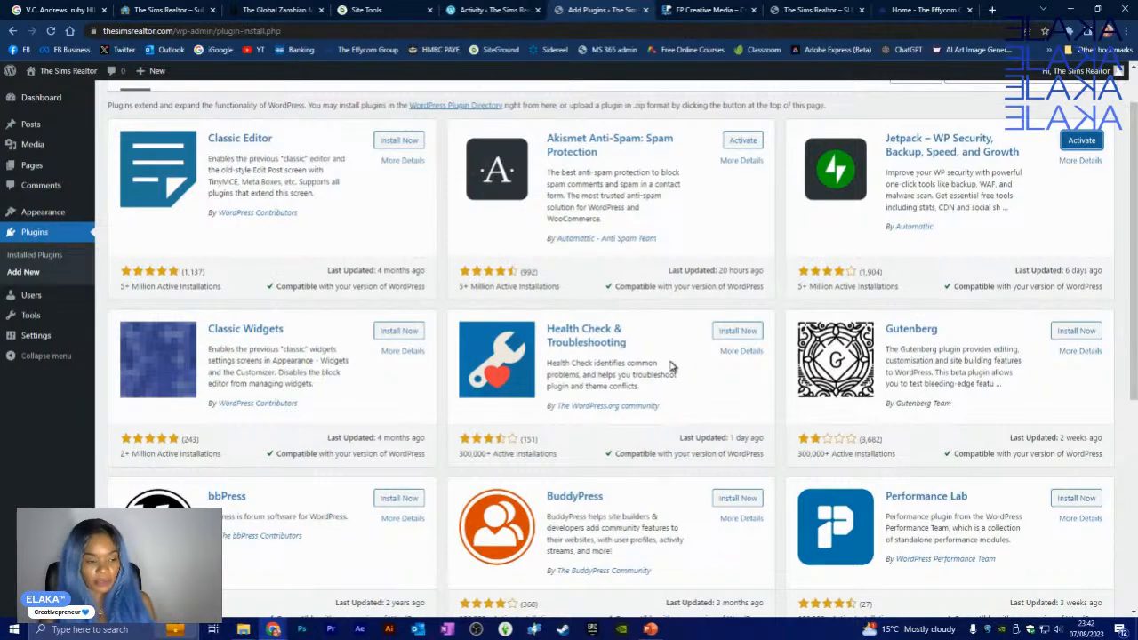
{"action": "left_click", "coordinate": [734, 334]}
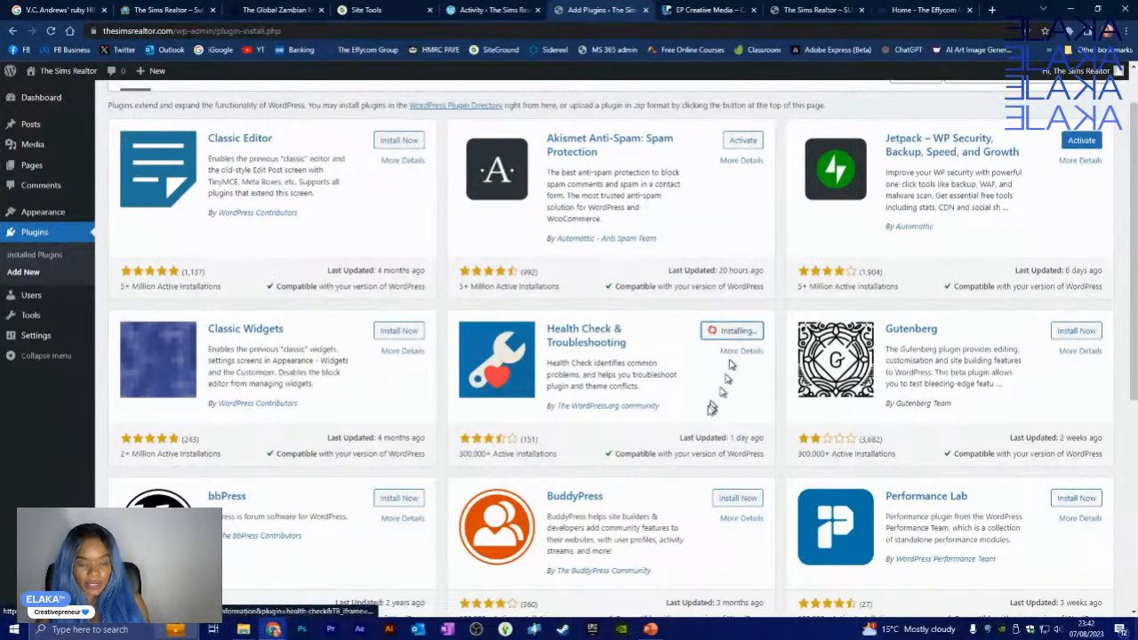
{"action": "scroll", "coordinate": [651, 406], "scroll_direction": "down", "scroll_amount": 1}
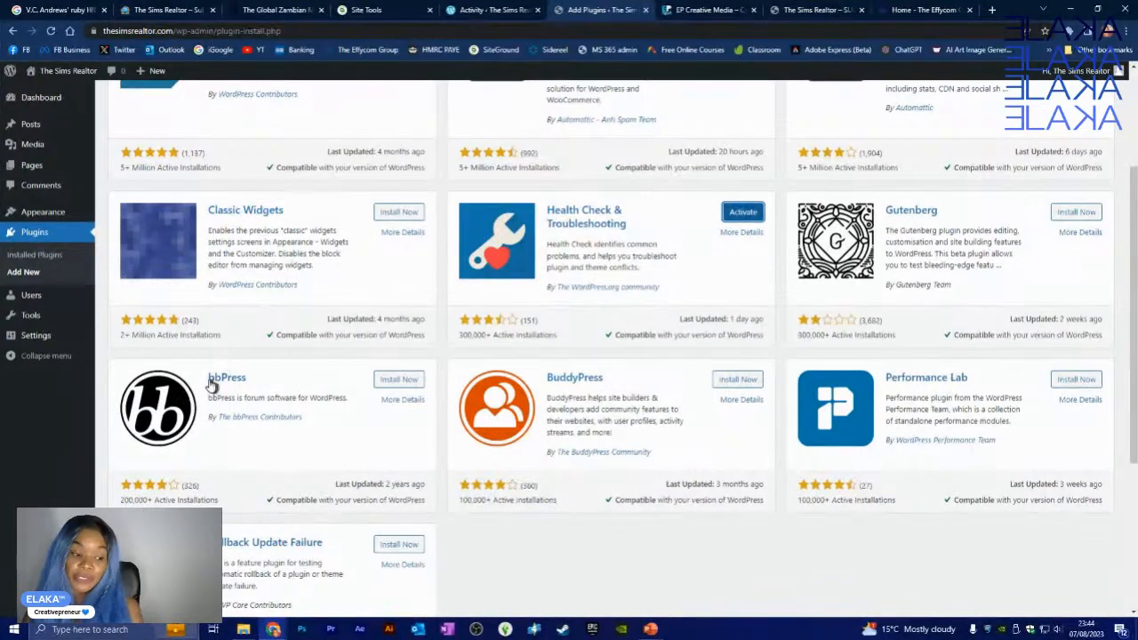
- Return to Installed Plugins, now listing four plugins, all inactive
{"action": "scroll", "coordinate": [743, 463], "scroll_direction": "down", "scroll_amount": 2}
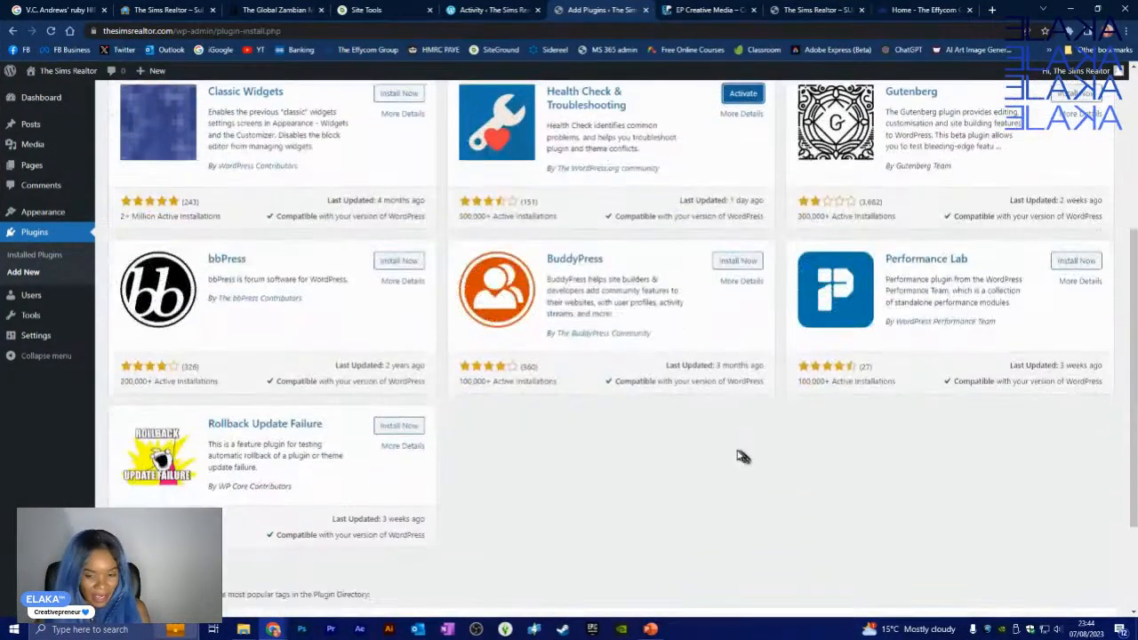
{"action": "scroll", "coordinate": [681, 465], "scroll_direction": "up", "scroll_amount": 3}
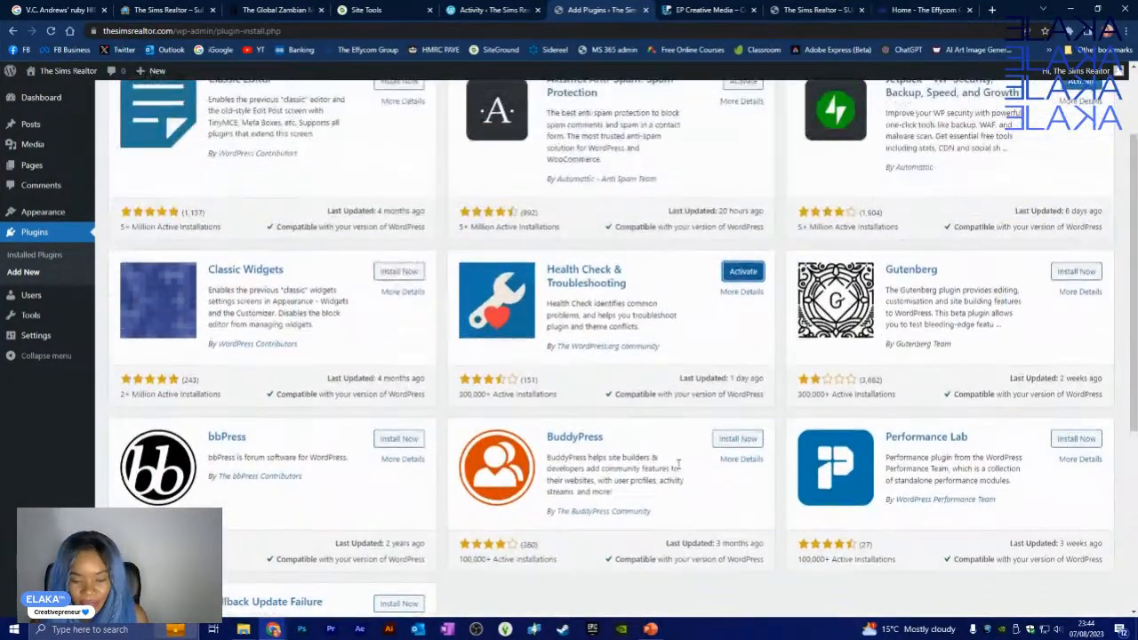
{"action": "scroll", "coordinate": [685, 465], "scroll_direction": "up", "scroll_amount": 2}
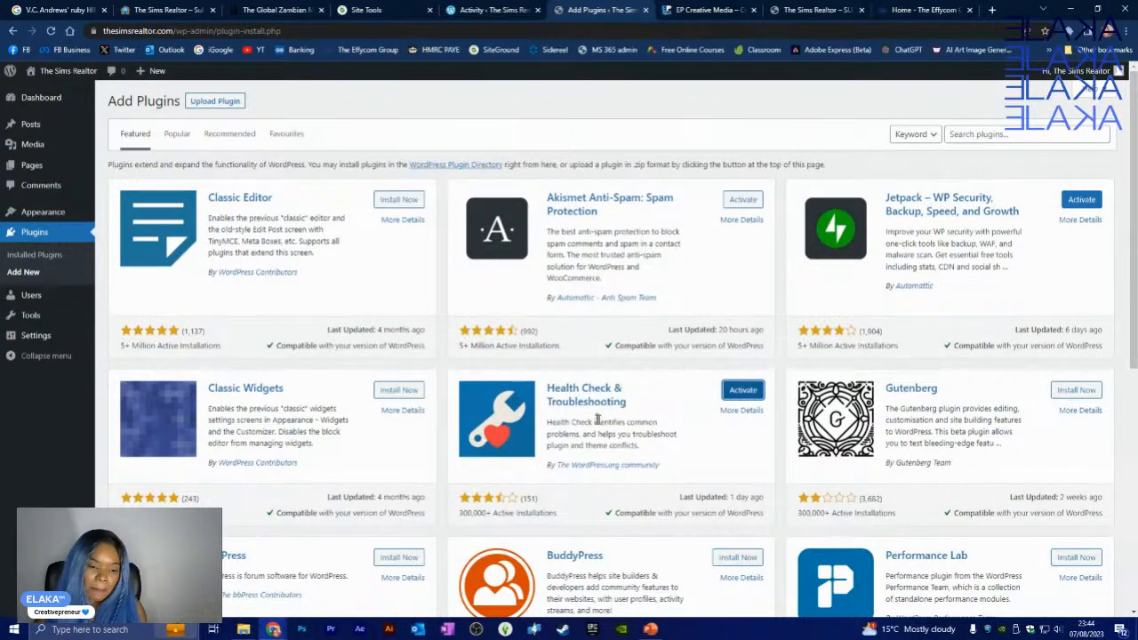
{"action": "left_click", "coordinate": [33, 233]}
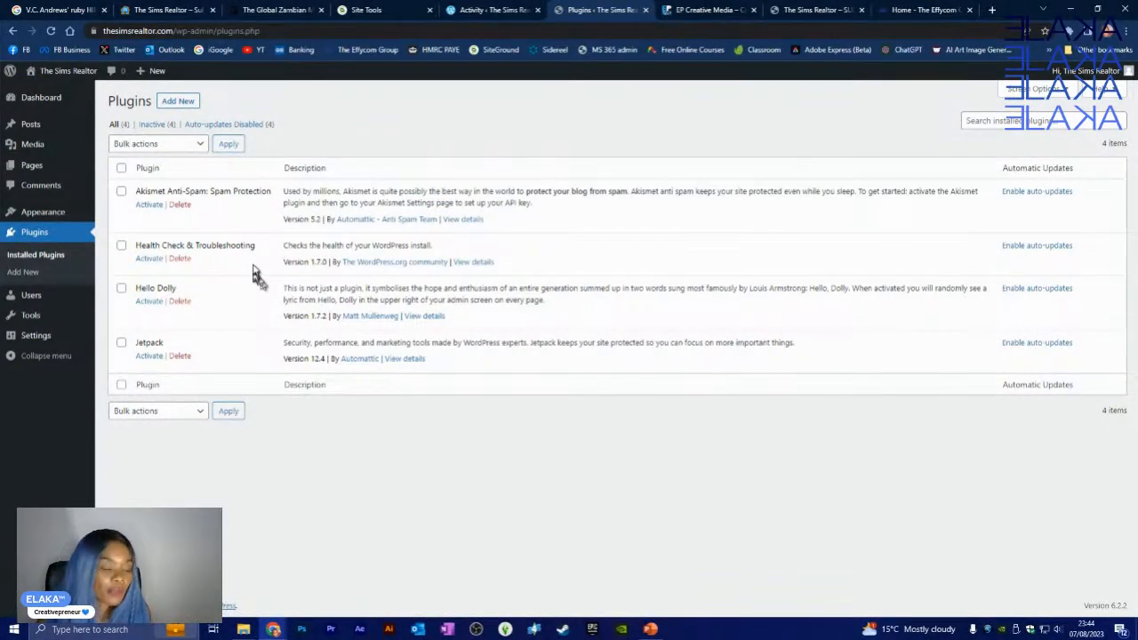
- Bulk-activate Health Check & Troubleshooting and Jetpack together with the Activate bulk action
{"action": "left_click", "coordinate": [123, 246]}
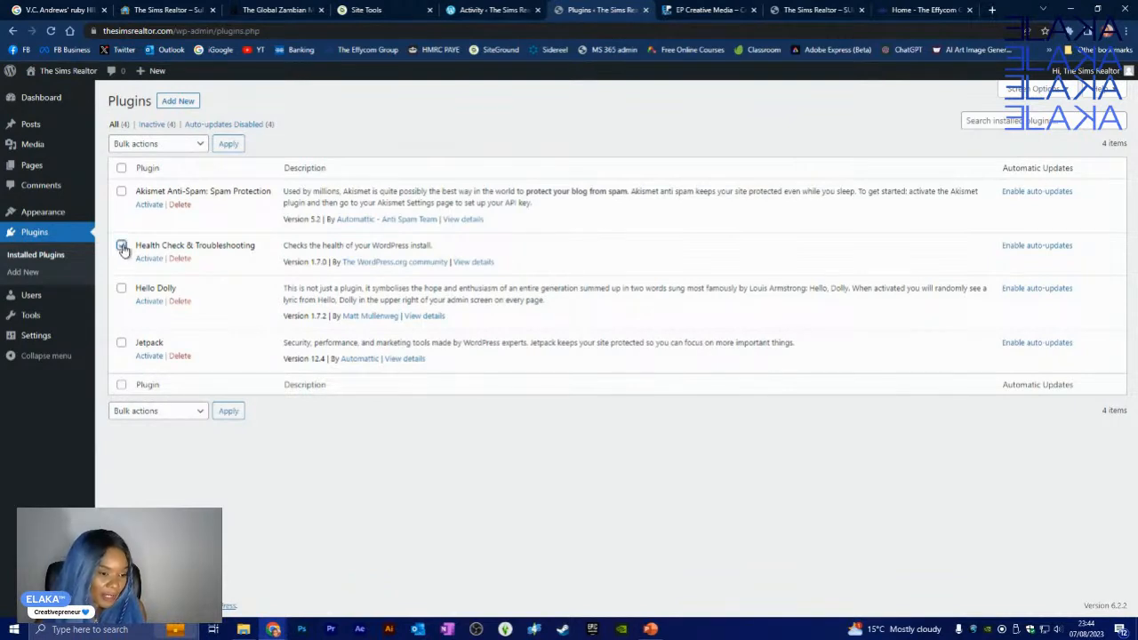
{"action": "left_click", "coordinate": [122, 343]}
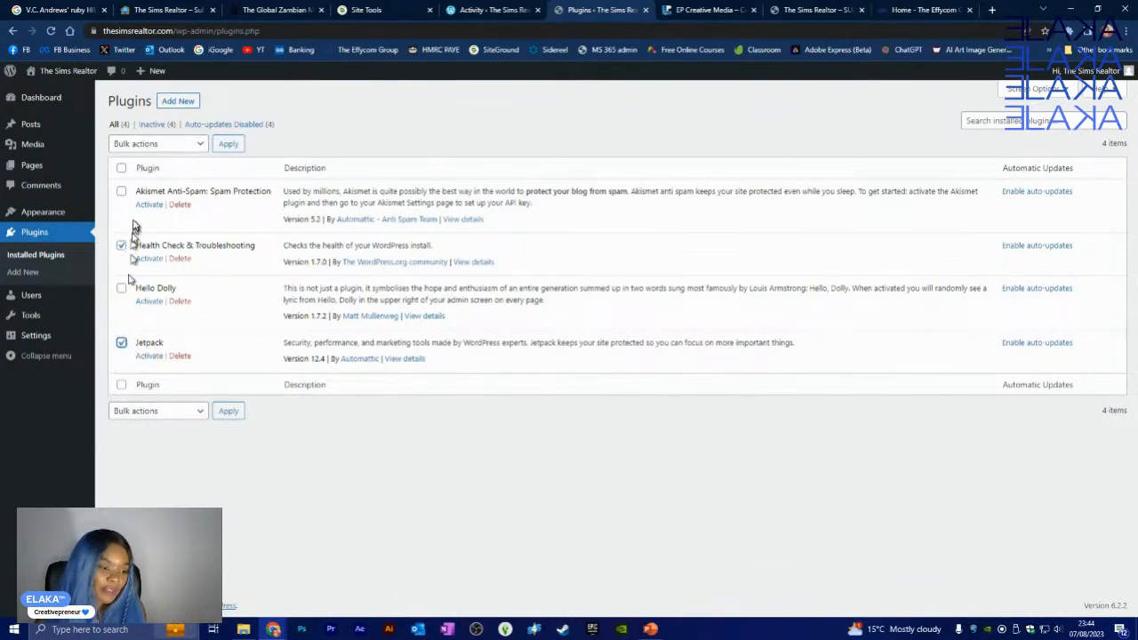
{"action": "left_click", "coordinate": [195, 146]}
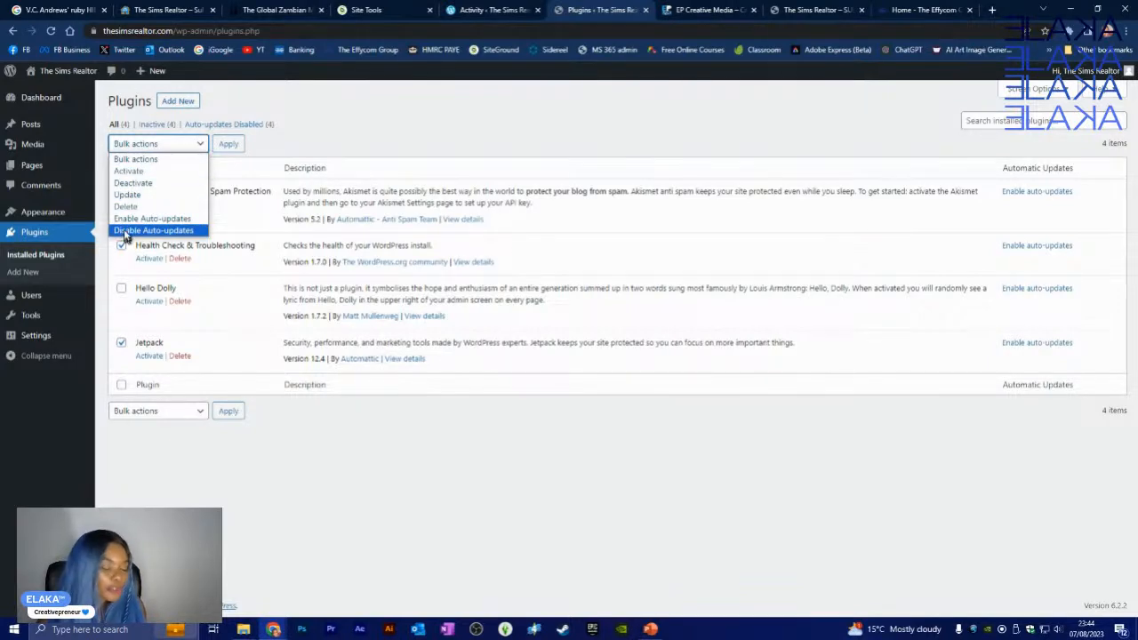
{"action": "left_click", "coordinate": [142, 170]}
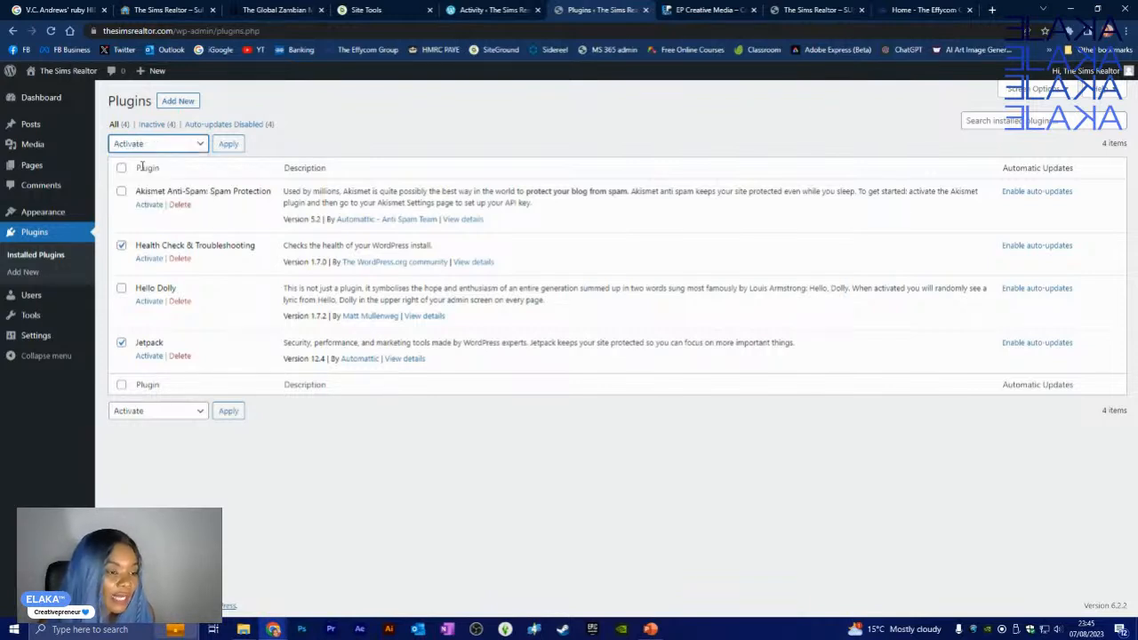
{"action": "left_click", "coordinate": [229, 145]}
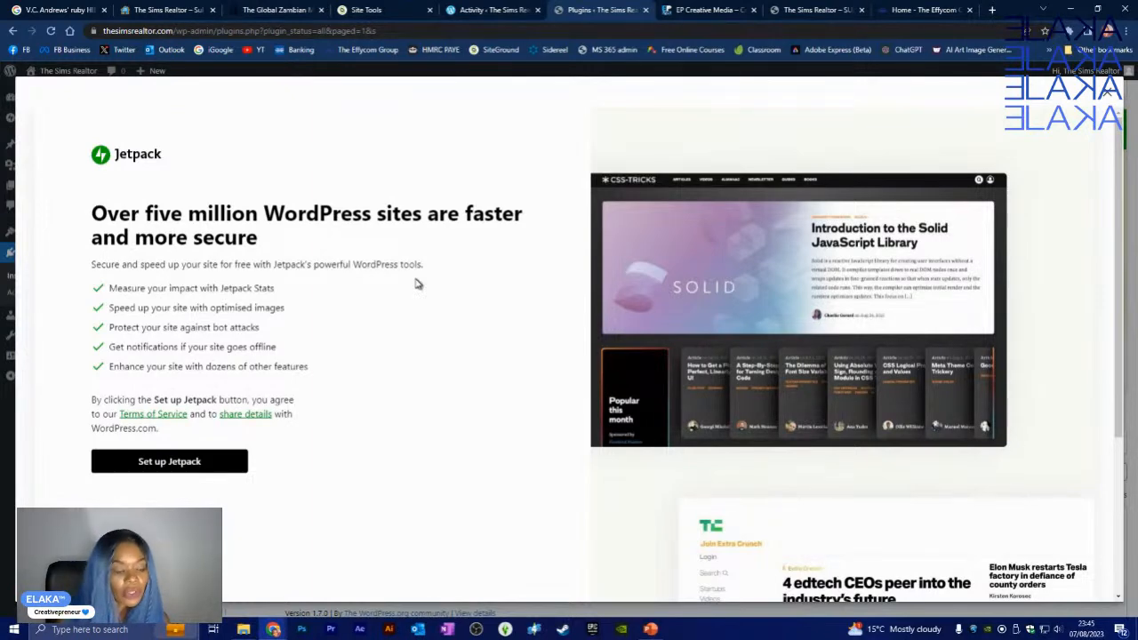
- Begin Jetpack setup for The Sims Realtor from Jetpack's welcome screen
{"action": "scroll", "coordinate": [417, 287], "scroll_direction": "down", "scroll_amount": 1}
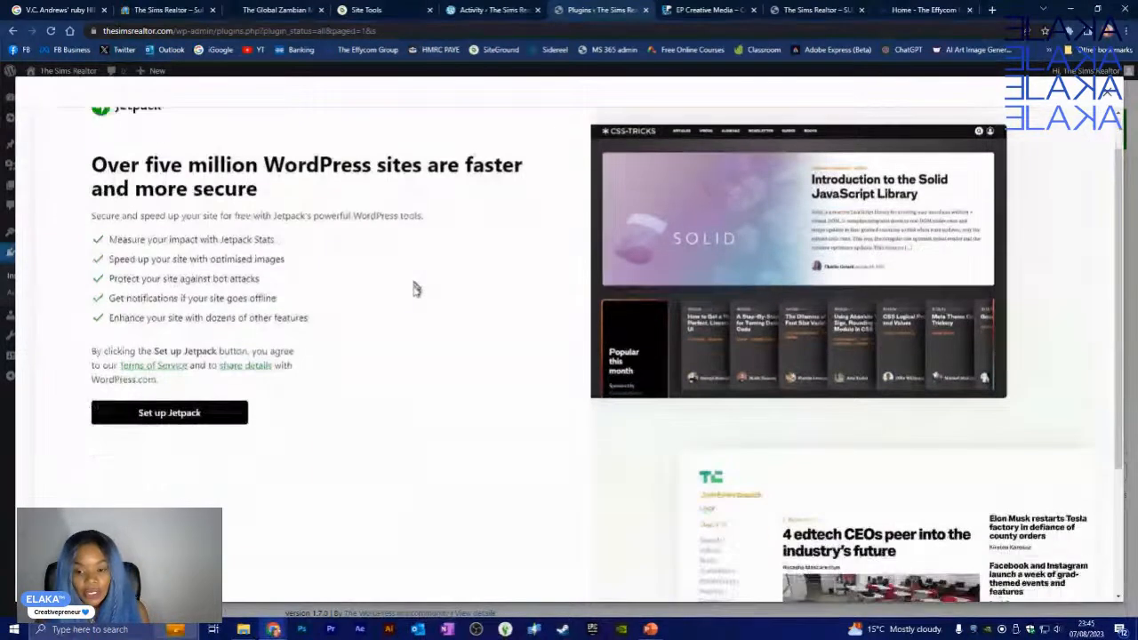
{"action": "scroll", "coordinate": [414, 290], "scroll_direction": "down", "scroll_amount": 3}
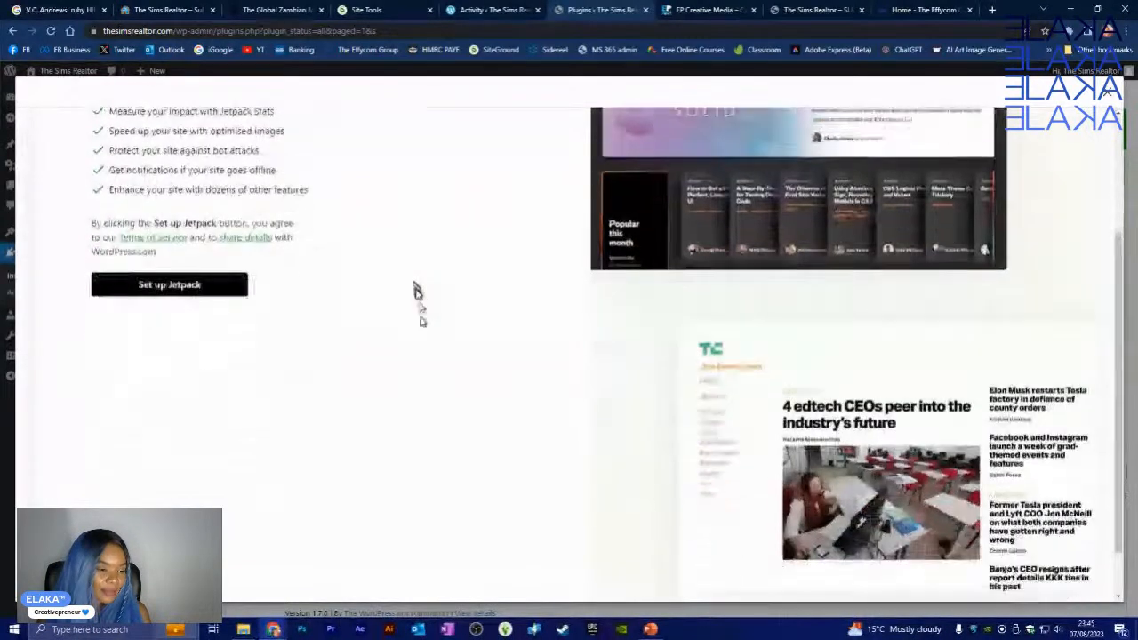
{"action": "scroll", "coordinate": [418, 298], "scroll_direction": "up", "scroll_amount": 1}
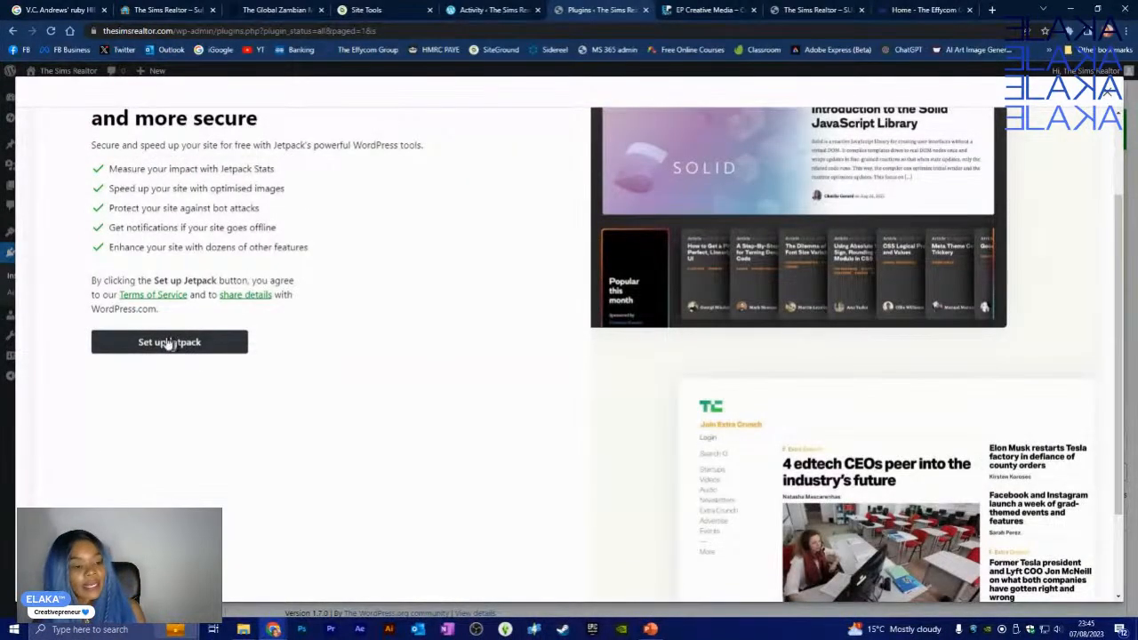
{"action": "left_click", "coordinate": [169, 343]}
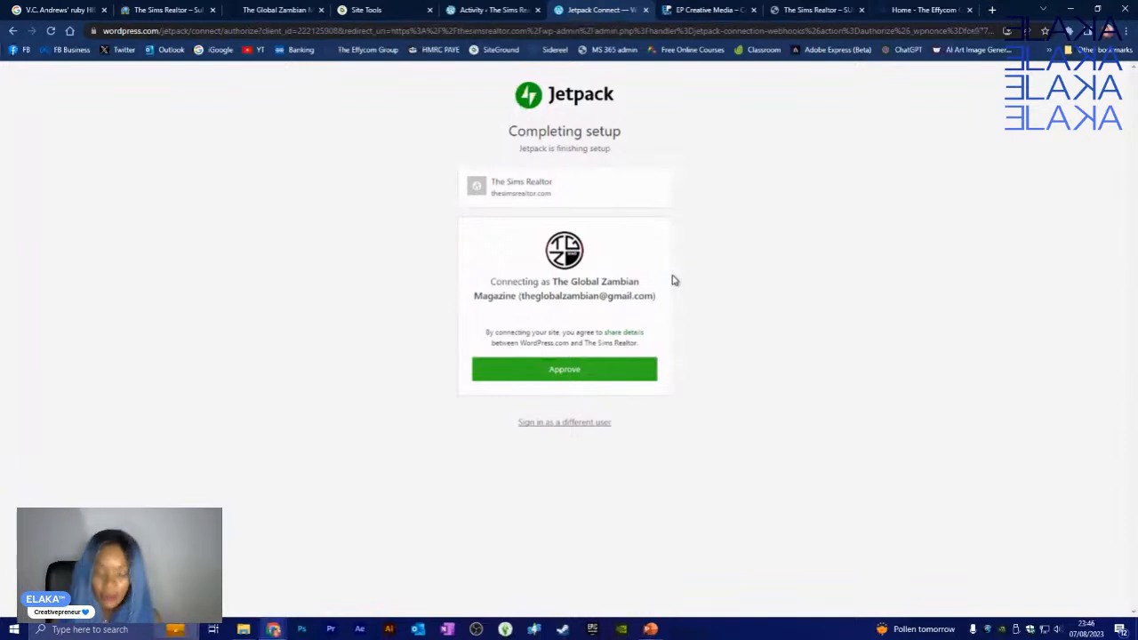
- Approve The Sims Realtor's Jetpack connection to WordPress.com, reaching the Jetpack plans page
{"action": "left_click", "coordinate": [552, 368]}
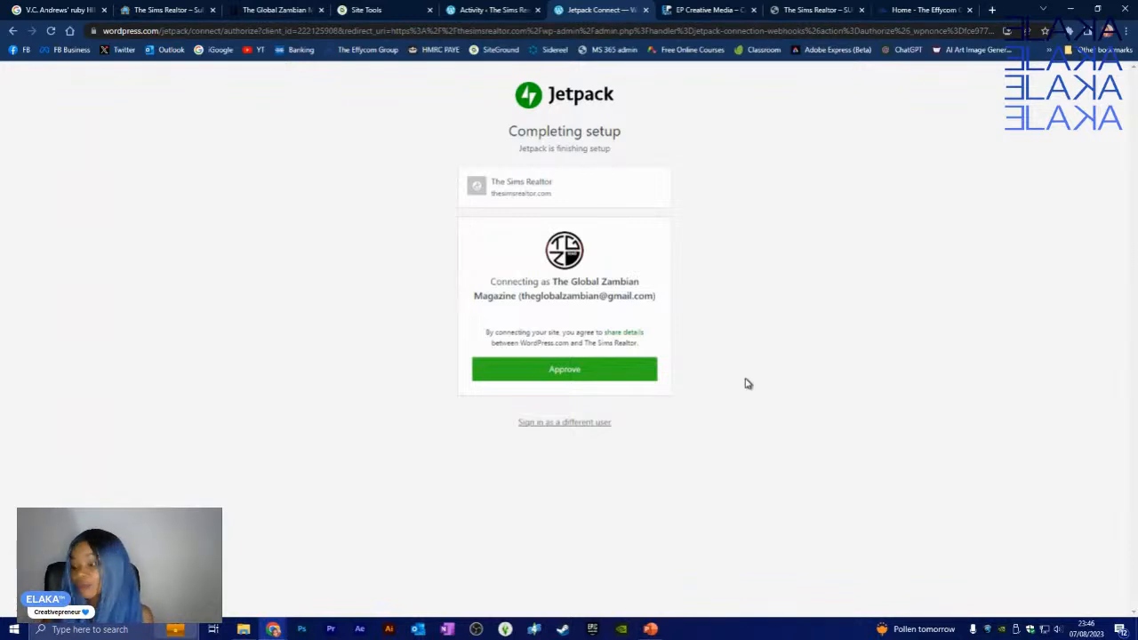
{"action": "left_click", "coordinate": [575, 373]}
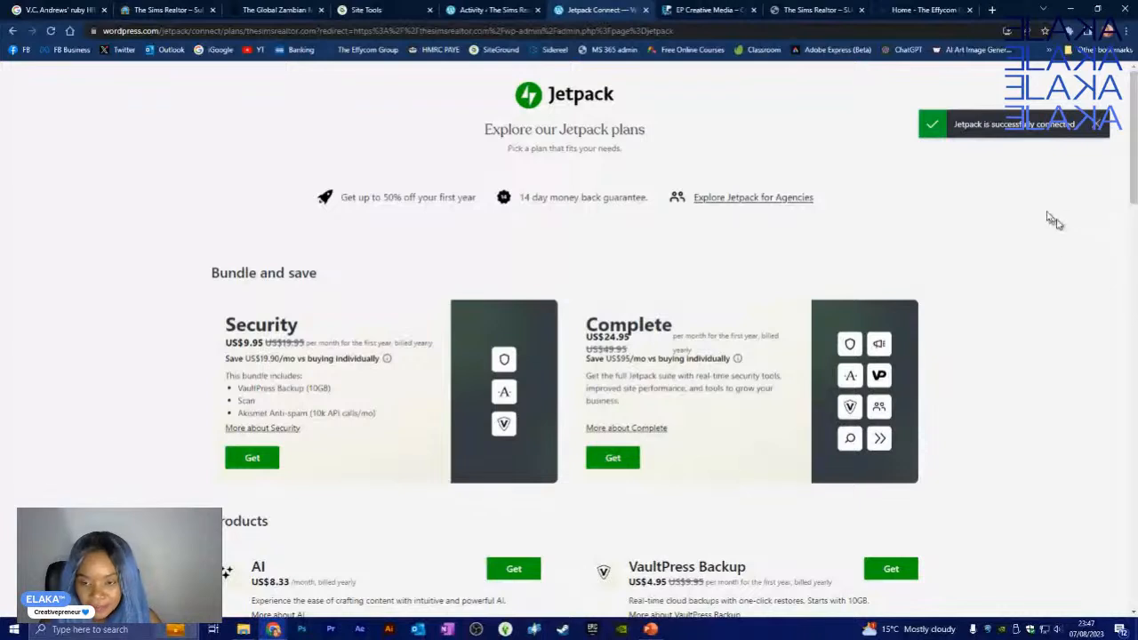
- Dismiss the connection notice and browse the plans to products like Site Search (US$8.25/month) and Stats
{"action": "left_click", "coordinate": [1099, 126]}
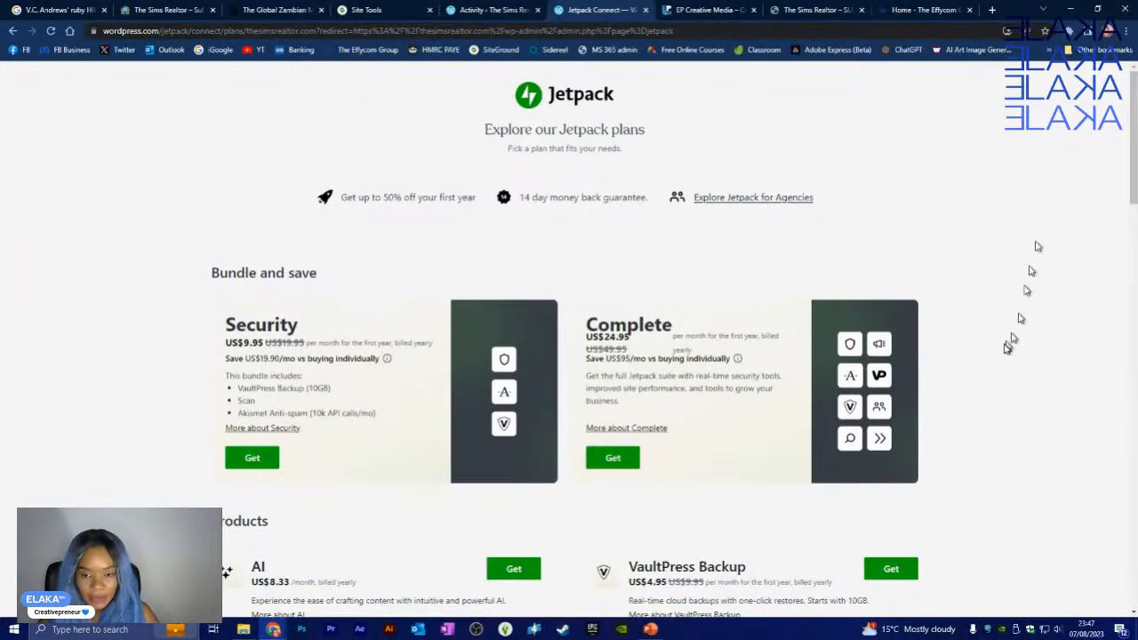
{"action": "scroll", "coordinate": [1029, 278], "scroll_direction": "down", "scroll_amount": 1}
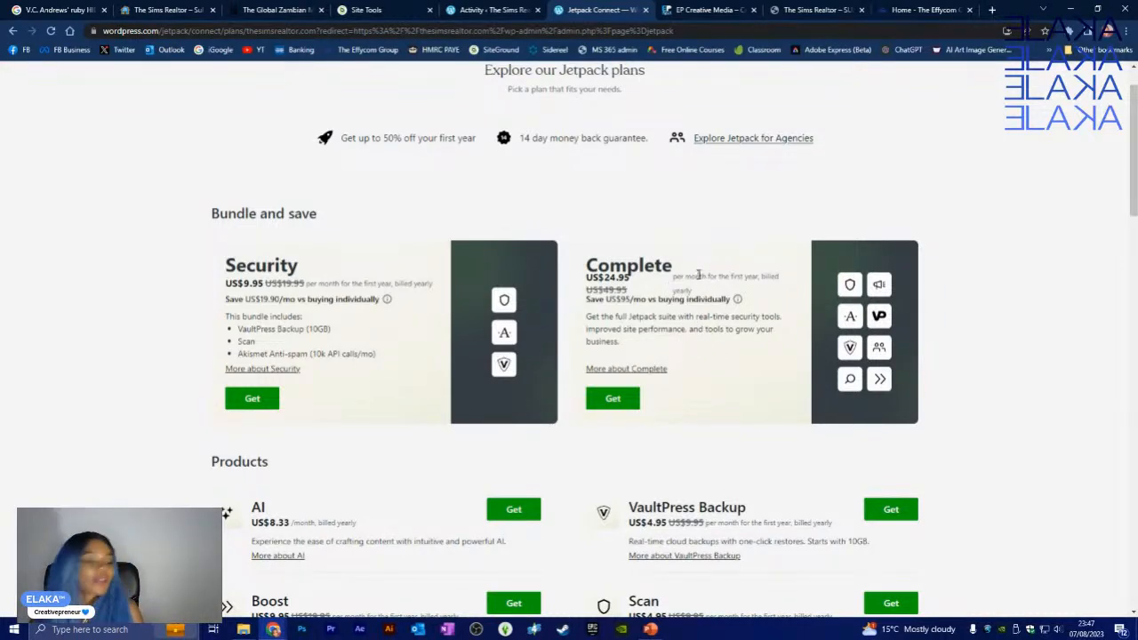
{"action": "scroll", "coordinate": [698, 272], "scroll_direction": "down", "scroll_amount": 2}
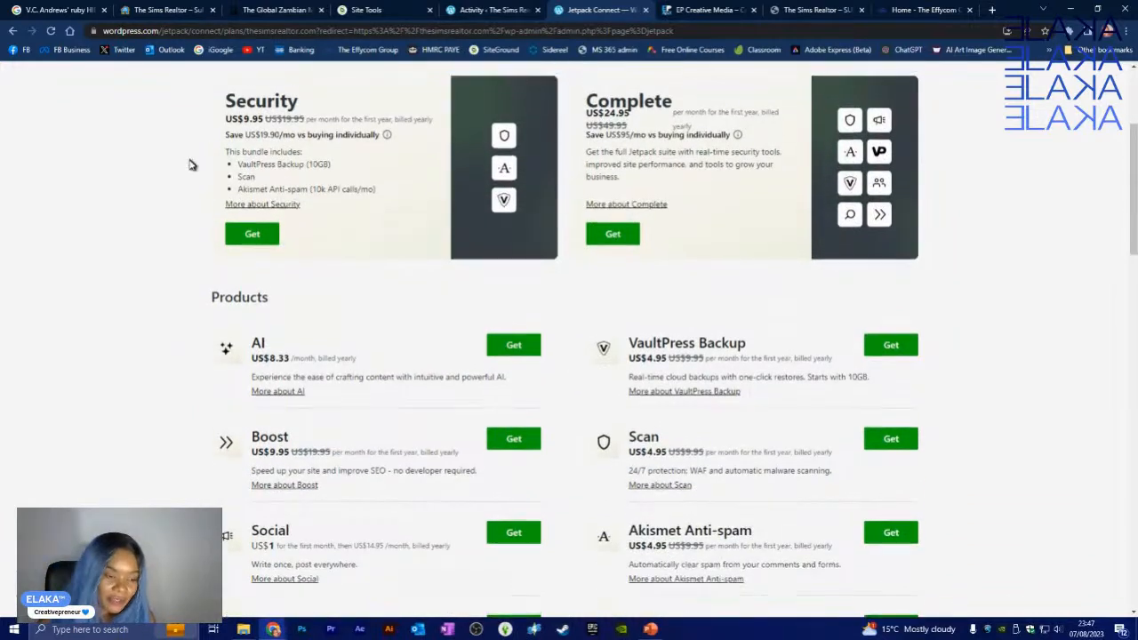
{"action": "scroll", "coordinate": [420, 222], "scroll_direction": "up", "scroll_amount": 1}
{"action": "scroll", "coordinate": [471, 257], "scroll_direction": "down", "scroll_amount": 1}
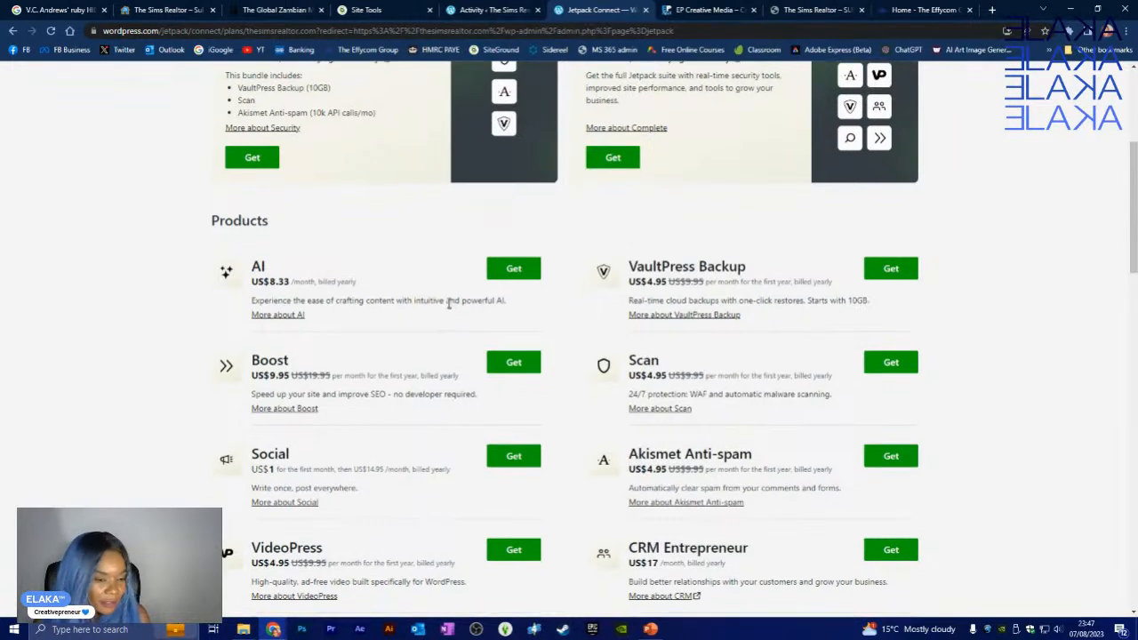
{"action": "scroll", "coordinate": [451, 307], "scroll_direction": "down", "scroll_amount": 1}
{"action": "scroll", "coordinate": [266, 284], "scroll_direction": "down", "scroll_amount": 1}
{"action": "scroll", "coordinate": [299, 325], "scroll_direction": "down", "scroll_amount": 1}
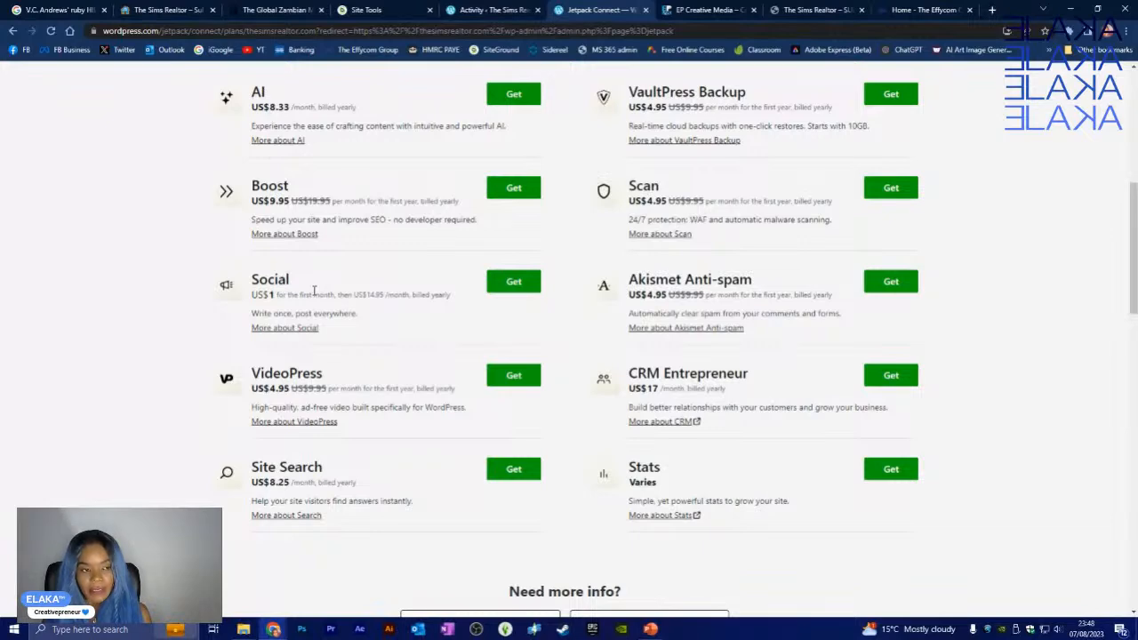
{"action": "scroll", "coordinate": [311, 293], "scroll_direction": "up", "scroll_amount": 3}
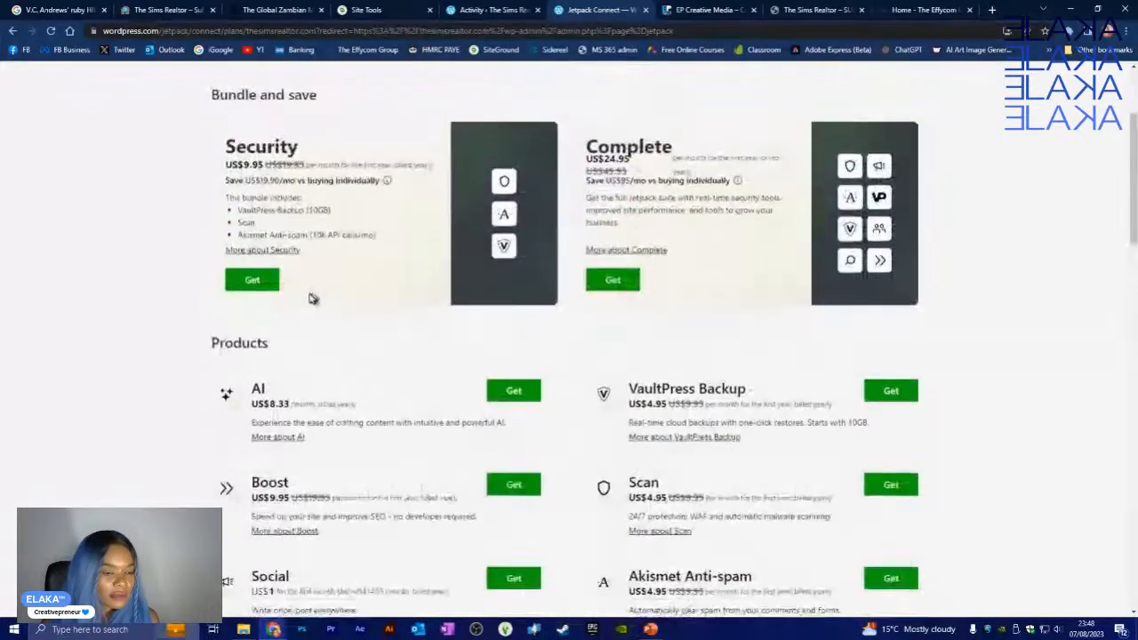
{"action": "scroll", "coordinate": [310, 295], "scroll_direction": "down", "scroll_amount": 3}
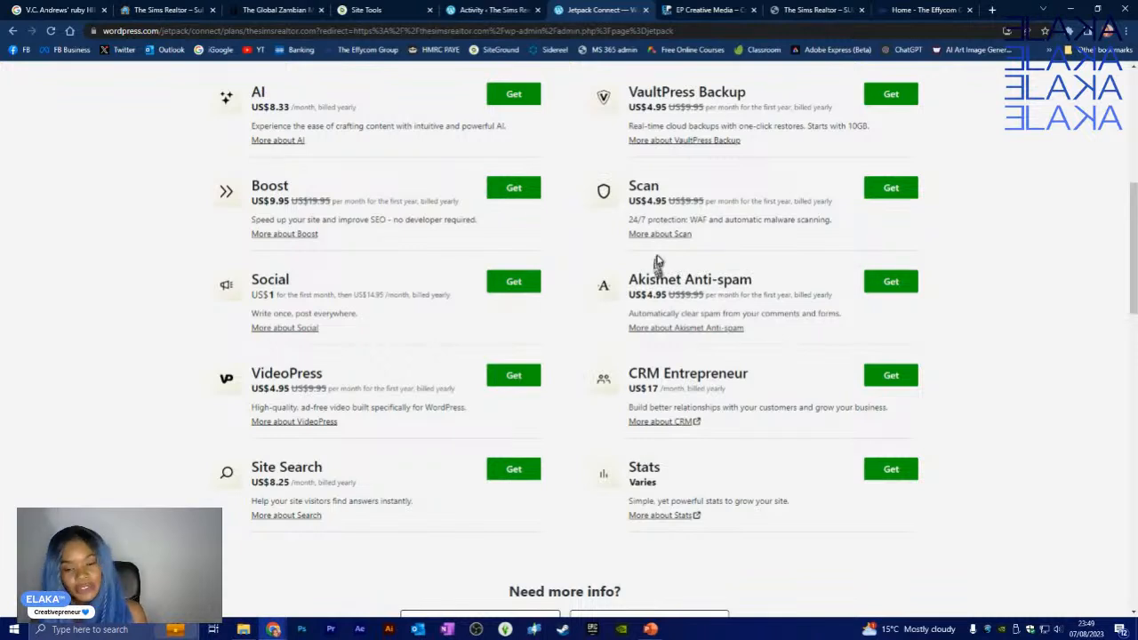
{"action": "scroll", "coordinate": [663, 267], "scroll_direction": "up", "scroll_amount": 2}
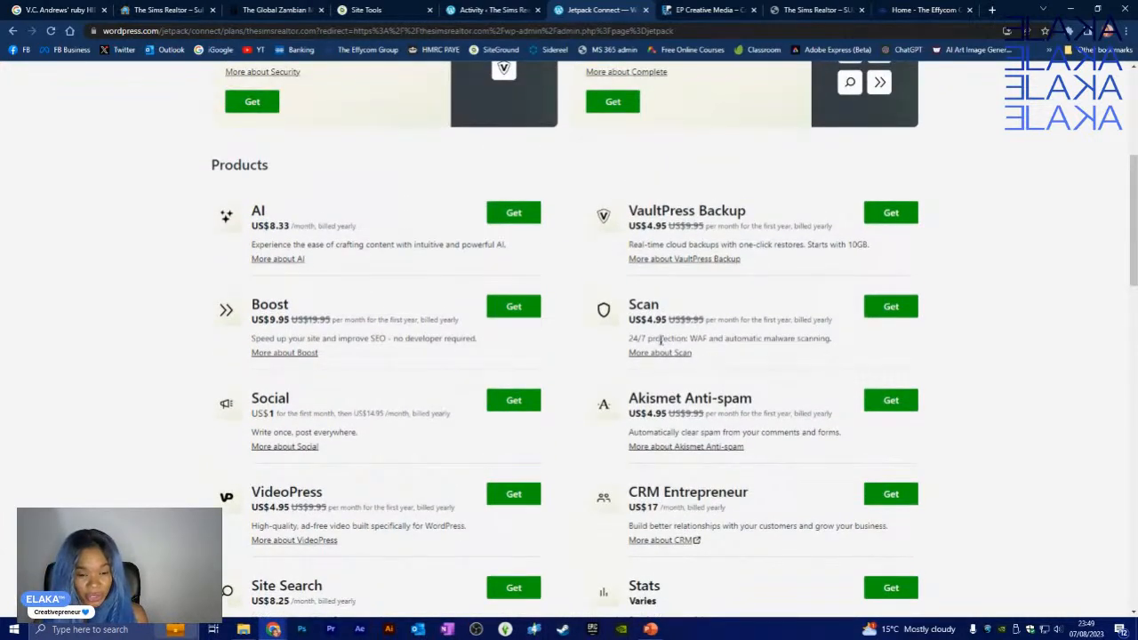
{"action": "scroll", "coordinate": [702, 275], "scroll_direction": "up", "scroll_amount": 6}
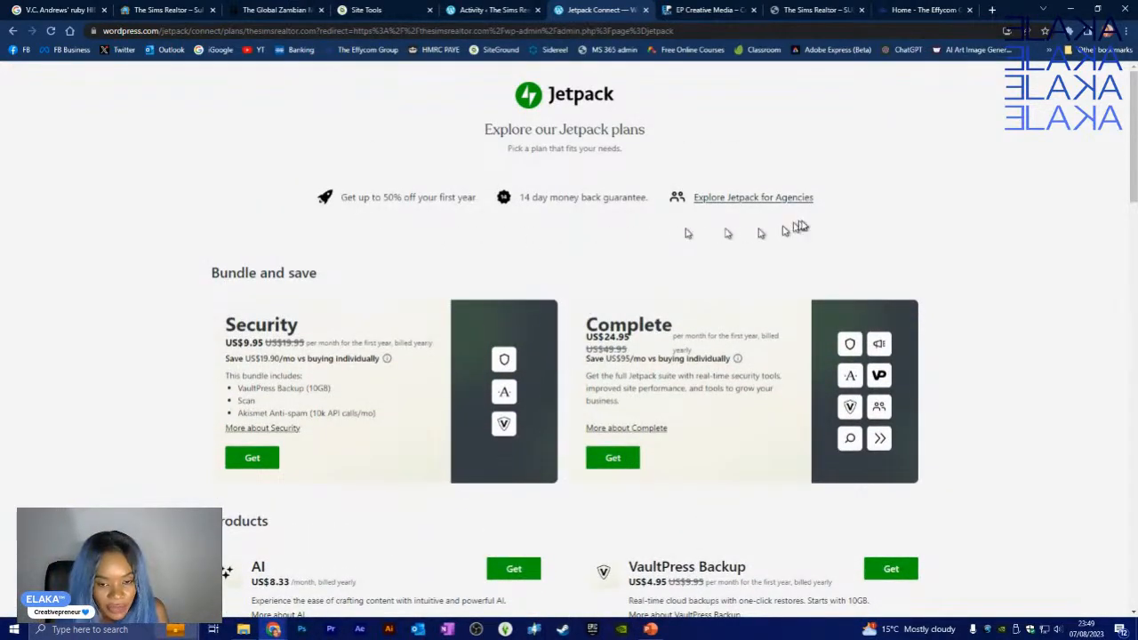
{"action": "scroll", "coordinate": [585, 371], "scroll_direction": "down", "scroll_amount": 3}
{"action": "scroll", "coordinate": [585, 370], "scroll_direction": "down", "scroll_amount": 10}
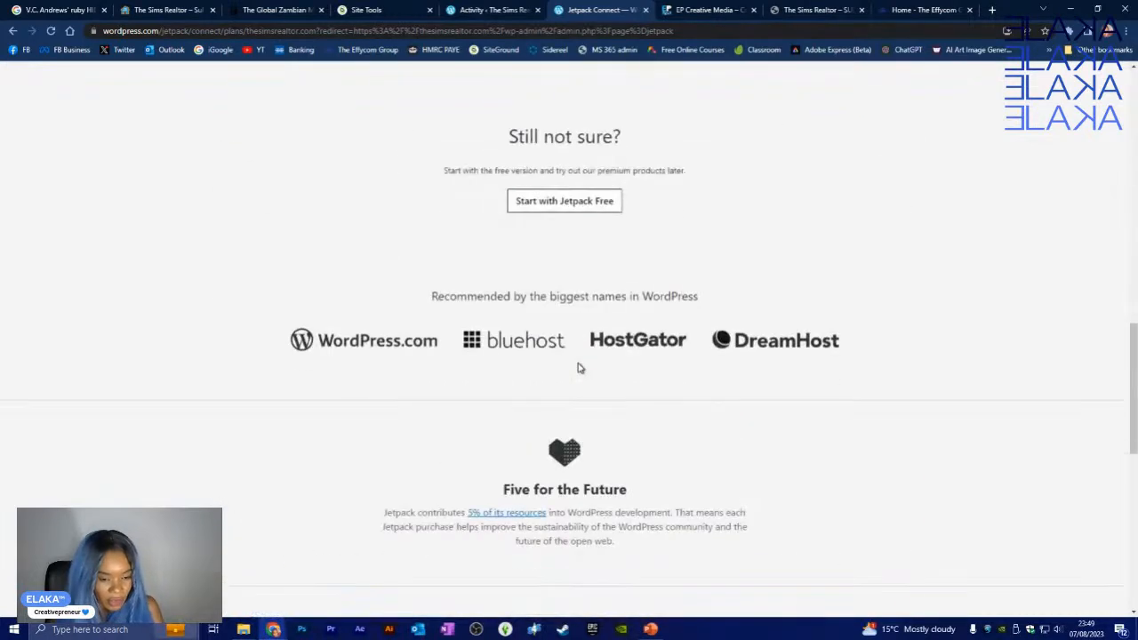
{"action": "scroll", "coordinate": [579, 368], "scroll_direction": "up", "scroll_amount": 3}
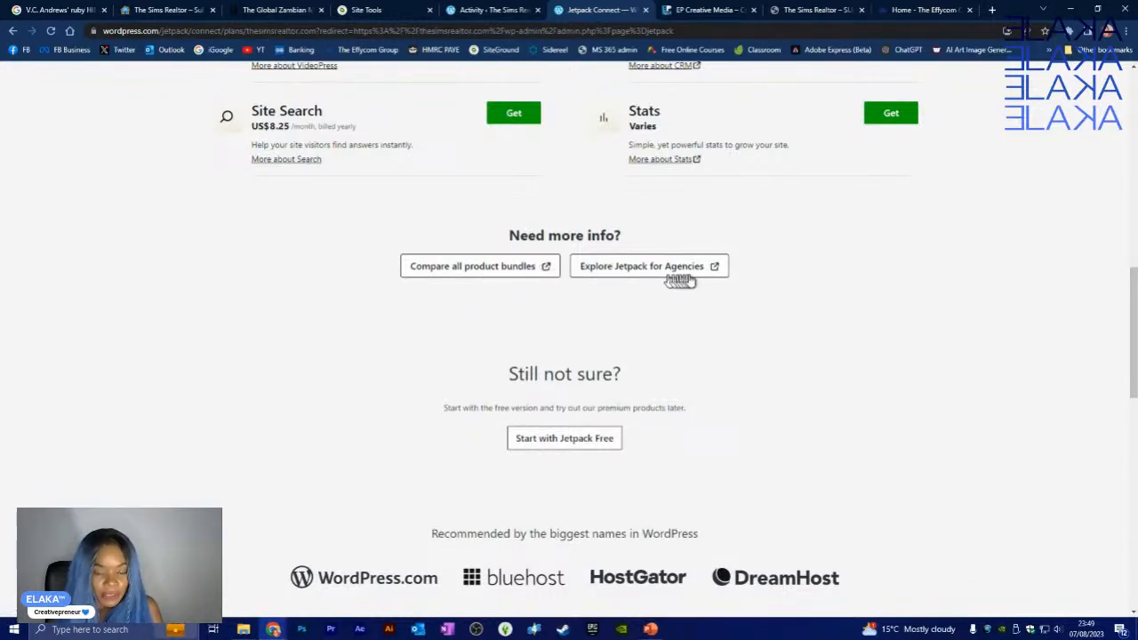
{"action": "scroll", "coordinate": [730, 318], "scroll_direction": "down", "scroll_amount": 1}
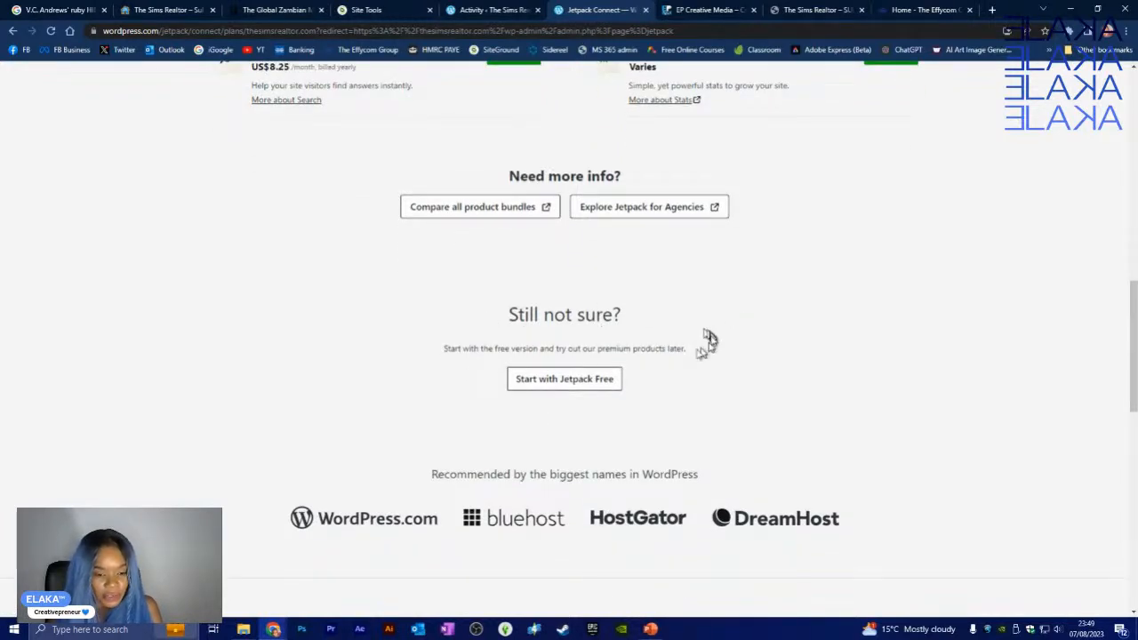
- Continue with the free version of Jetpack
{"action": "left_click", "coordinate": [579, 381]}
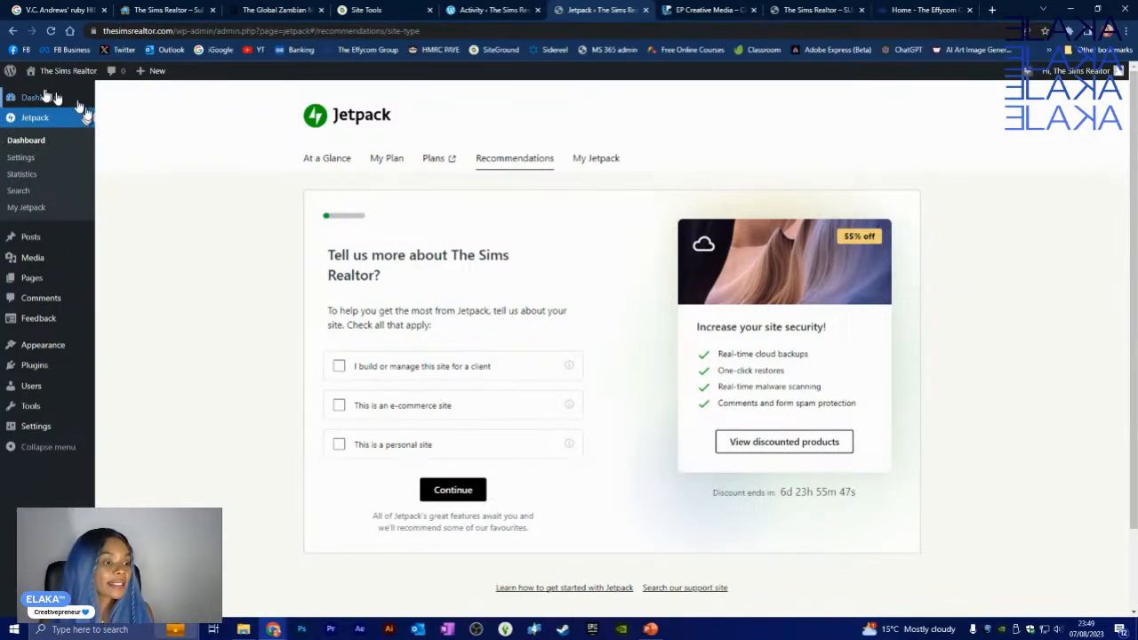
{"action": "mouse_move", "coordinate": [53, 98]}
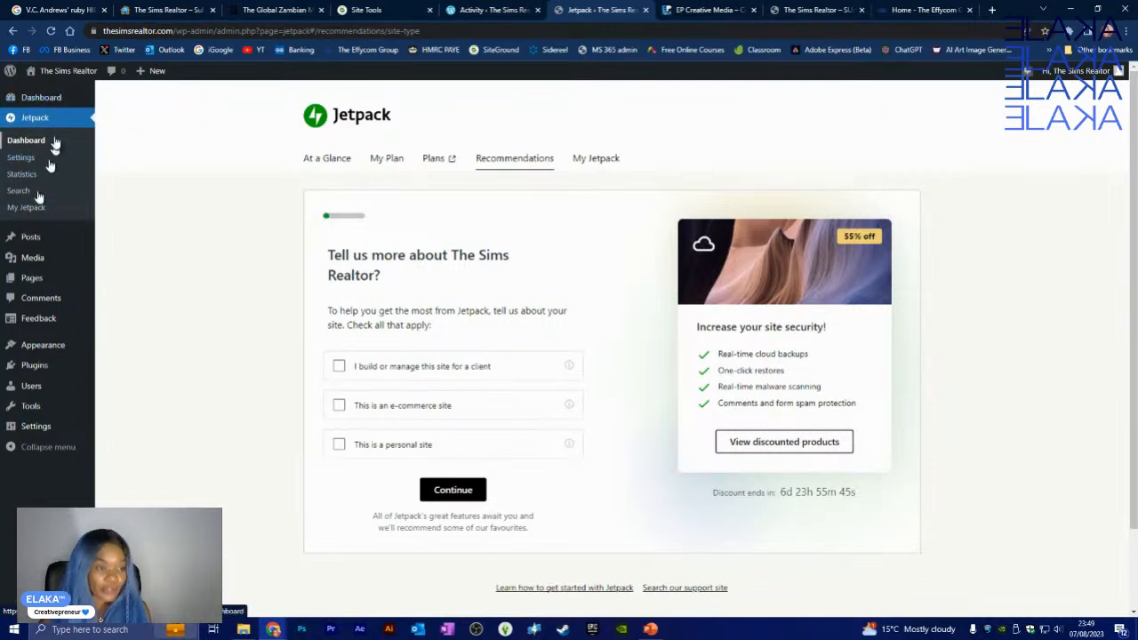
{"action": "mouse_move", "coordinate": [41, 242]}
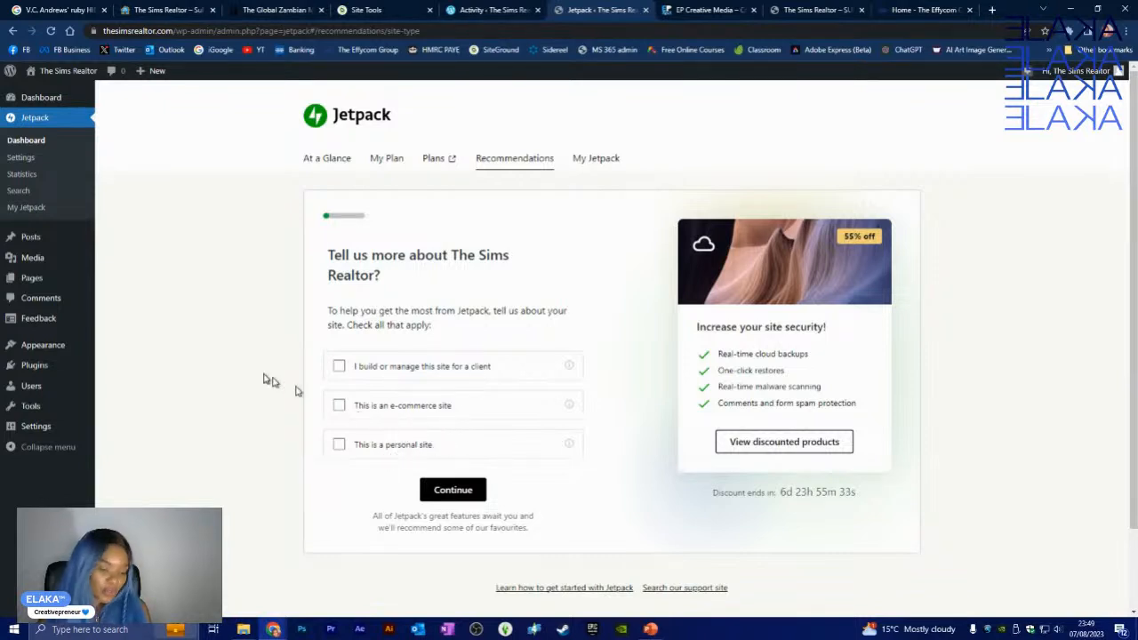
{"action": "scroll", "coordinate": [270, 379], "scroll_direction": "down", "scroll_amount": 1}
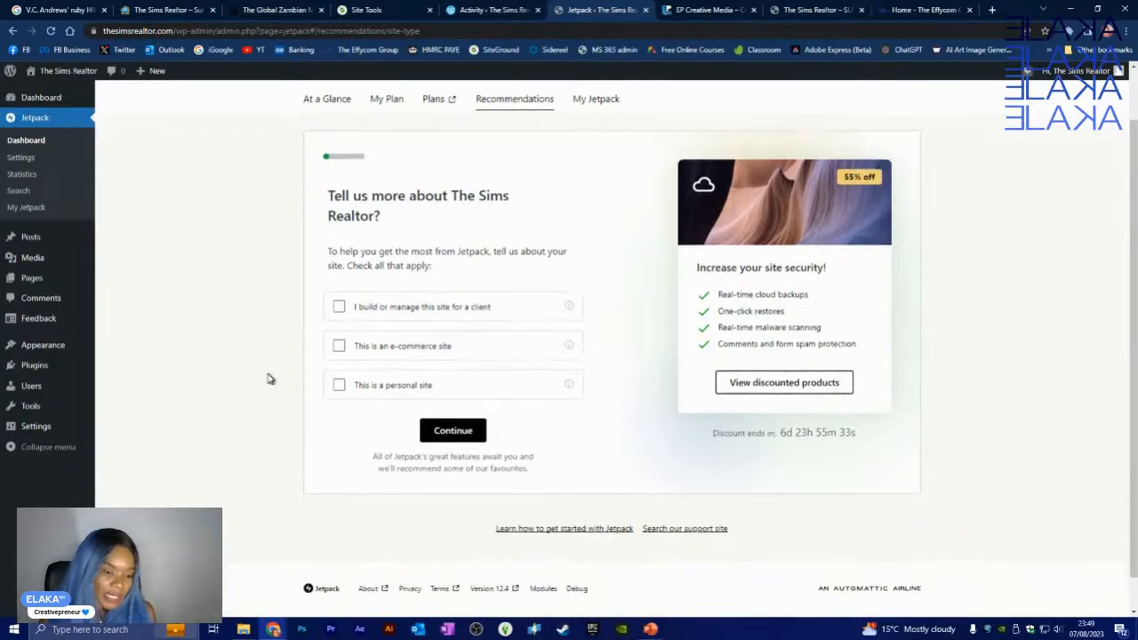
- Mark the site as an e-commerce site and accept installing WooCommerce
{"action": "left_click", "coordinate": [339, 347]}
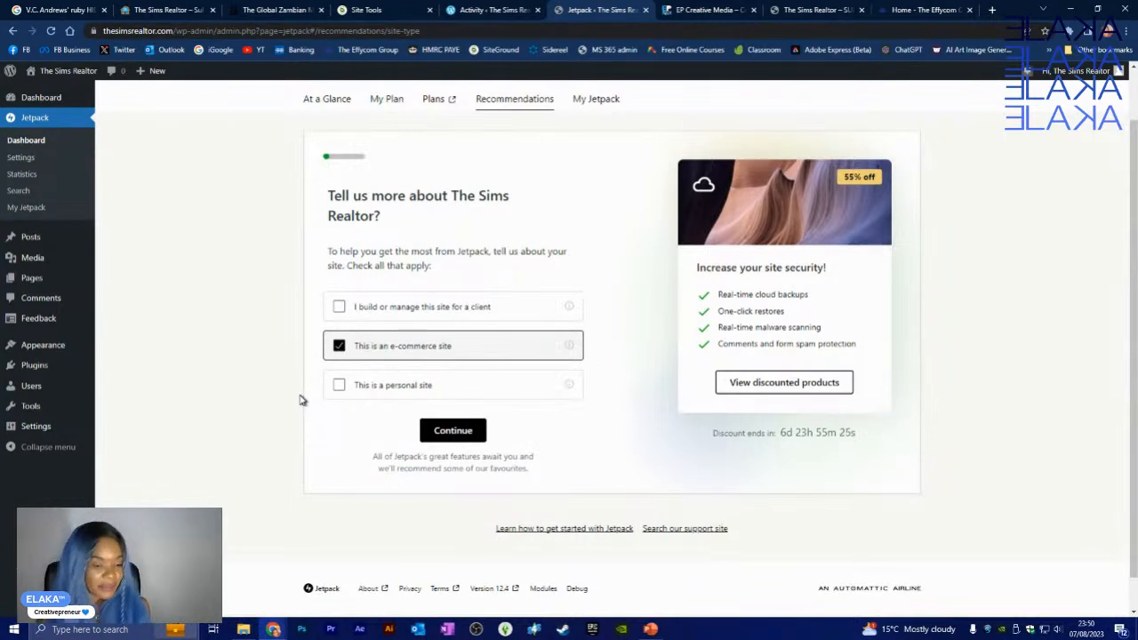
{"action": "left_click", "coordinate": [440, 430]}
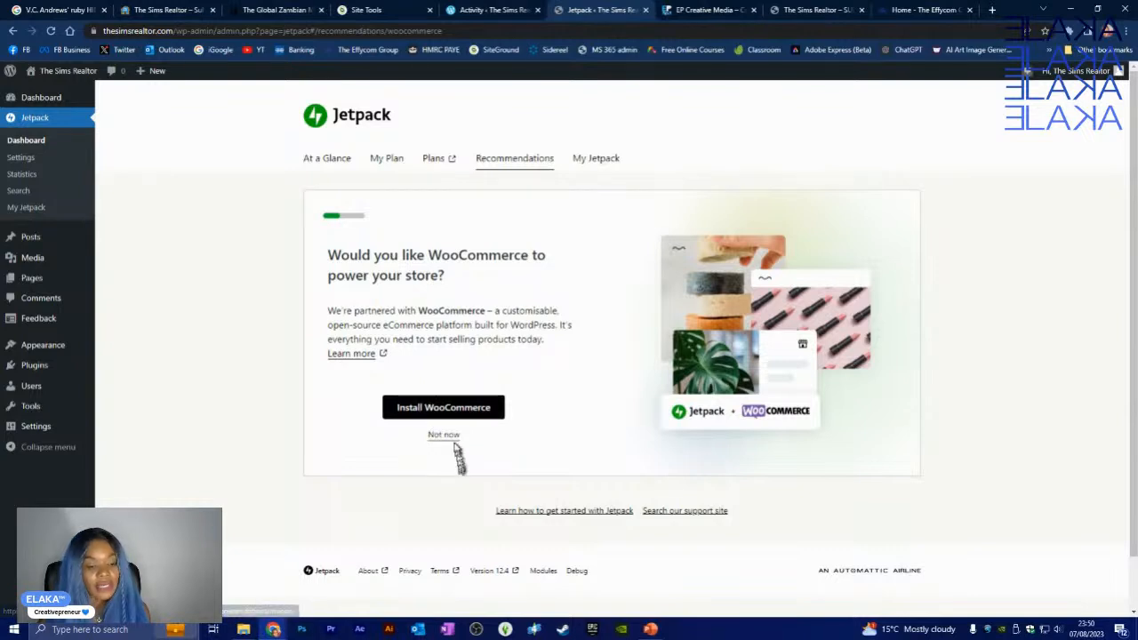
{"action": "left_click", "coordinate": [461, 410]}
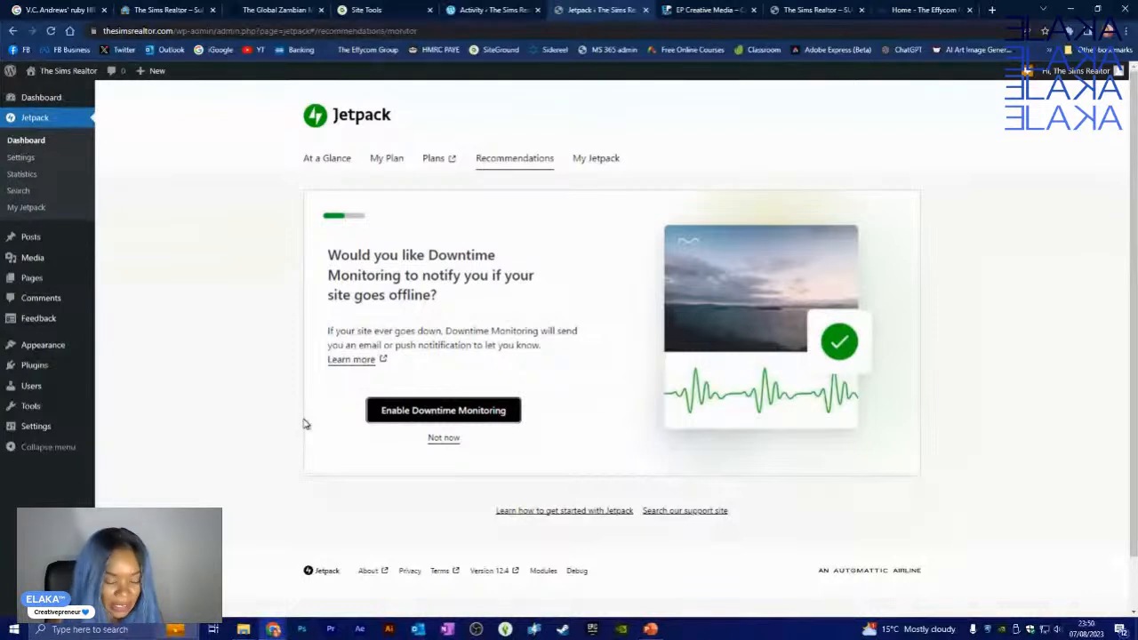
- Enable Downtime Monitoring, Related Posts and the Jetpack Newsletter recommendations
{"action": "left_click", "coordinate": [422, 413]}
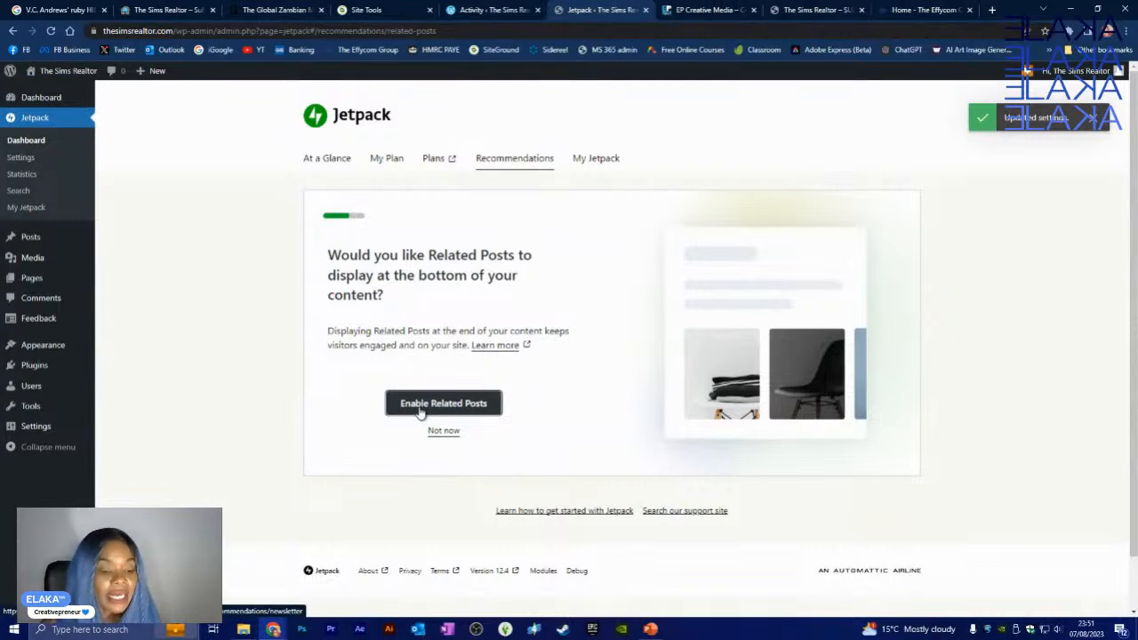
{"action": "left_click", "coordinate": [420, 406]}
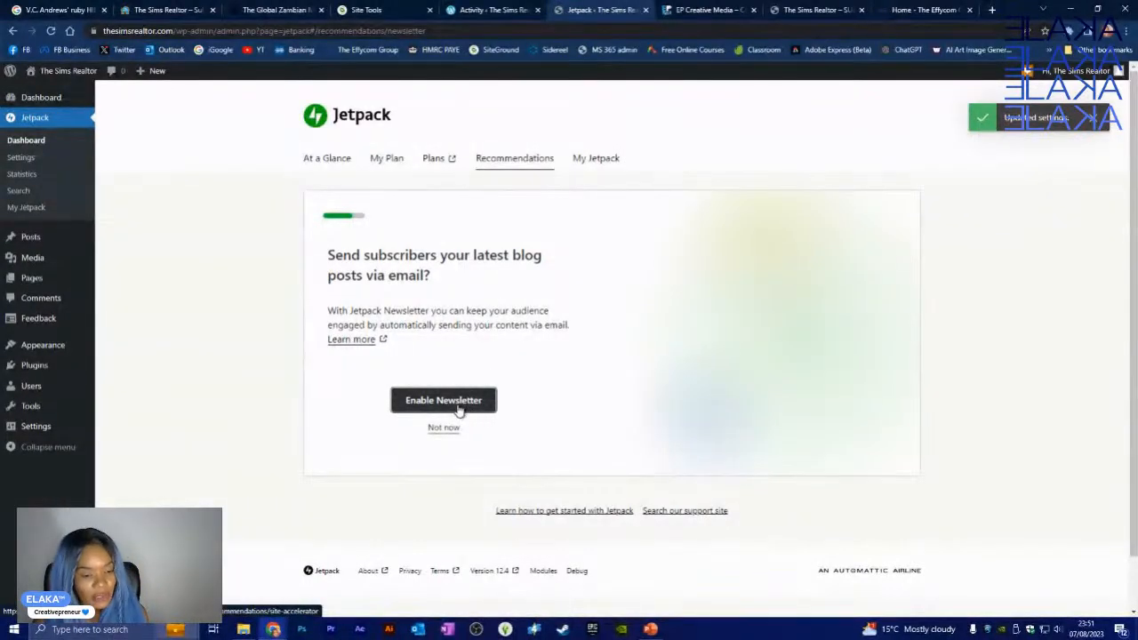
{"action": "left_click", "coordinate": [459, 407]}
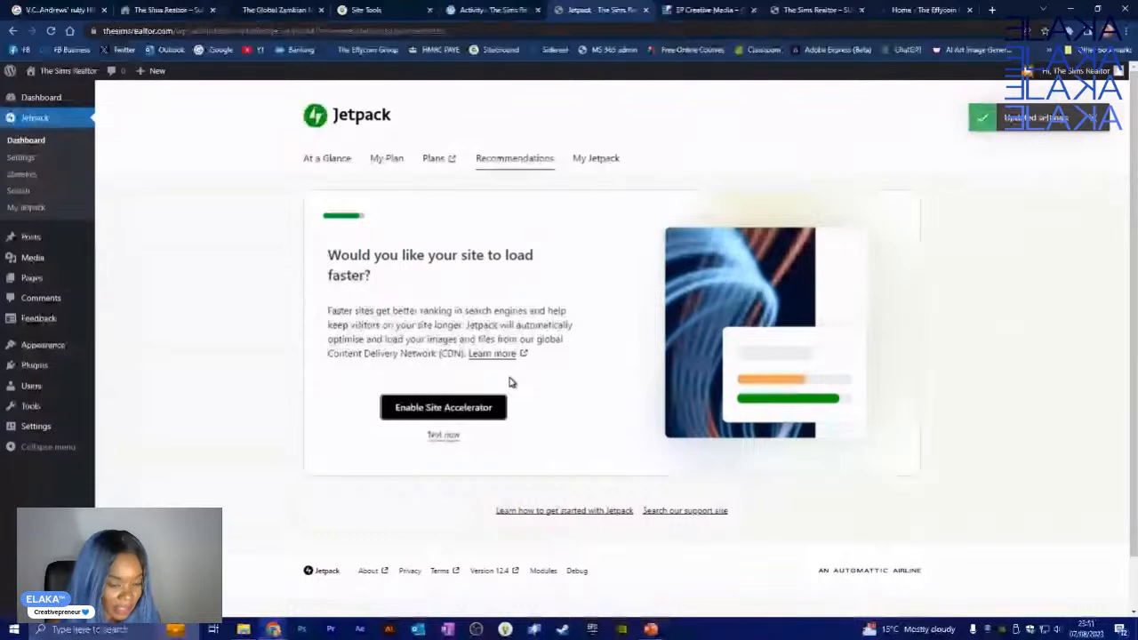
- Enable Site Accelerator and decline VaultPress Backup to view the recommendations recap
{"action": "left_click", "coordinate": [488, 418]}
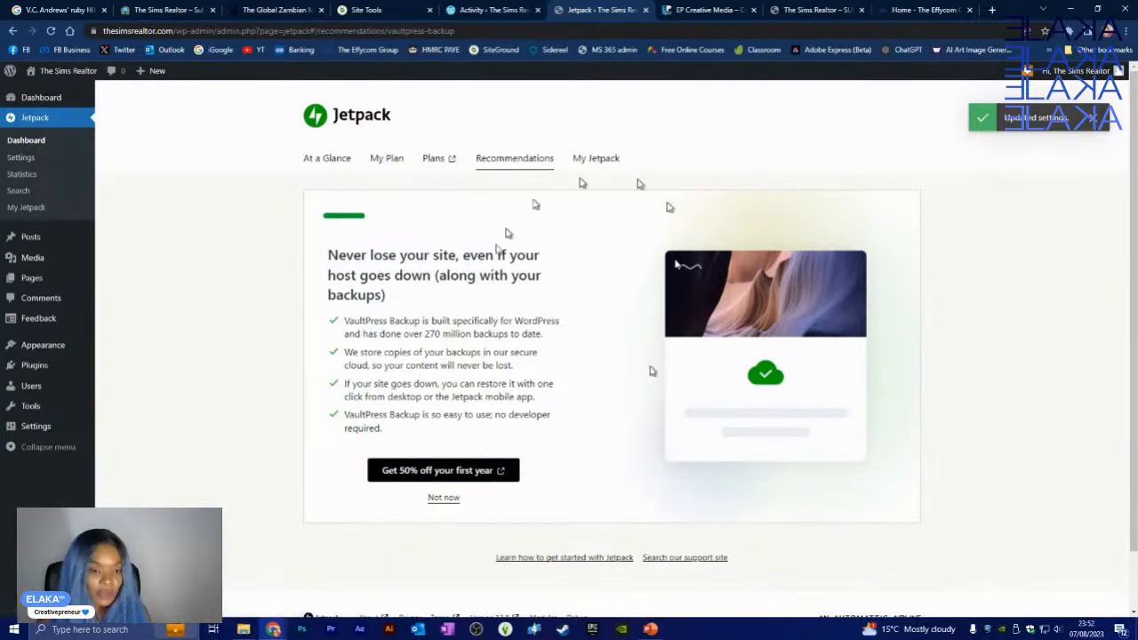
{"action": "left_click", "coordinate": [440, 501]}
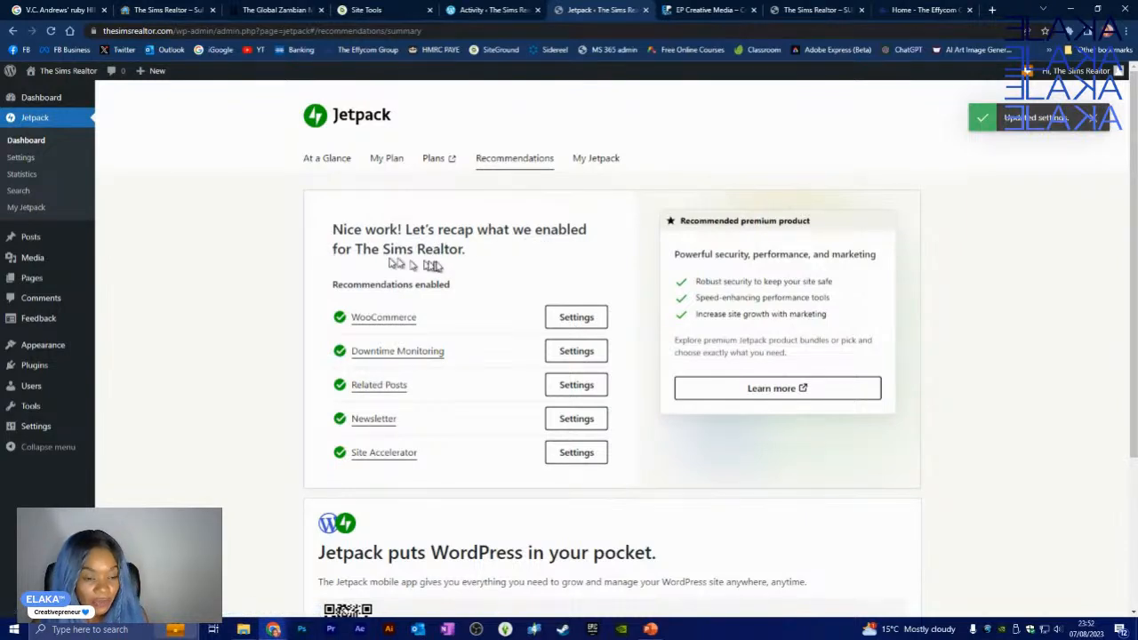
{"action": "scroll", "coordinate": [437, 267], "scroll_direction": "down", "scroll_amount": 3}
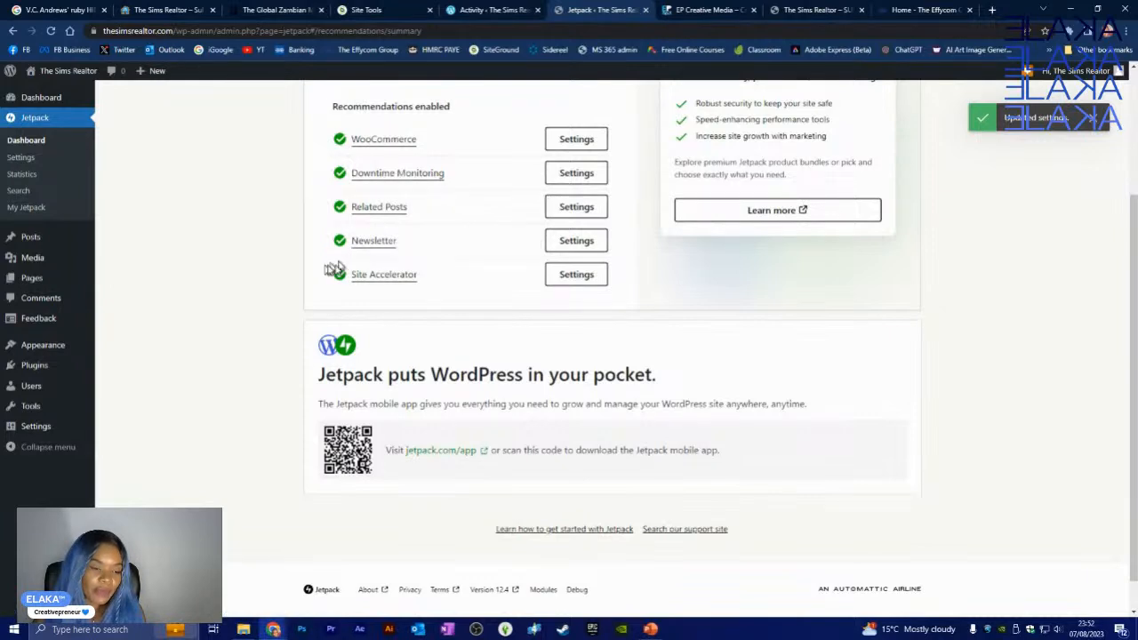
{"action": "scroll", "coordinate": [267, 329], "scroll_direction": "down", "scroll_amount": 1}
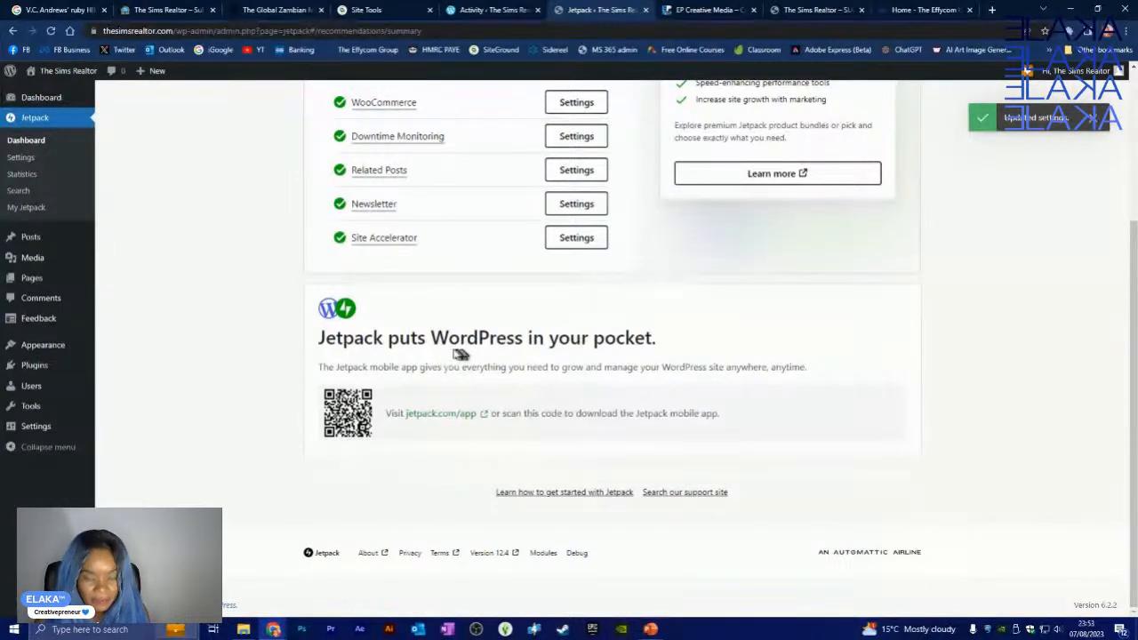
{"action": "scroll", "coordinate": [459, 354], "scroll_direction": "up", "scroll_amount": 1}
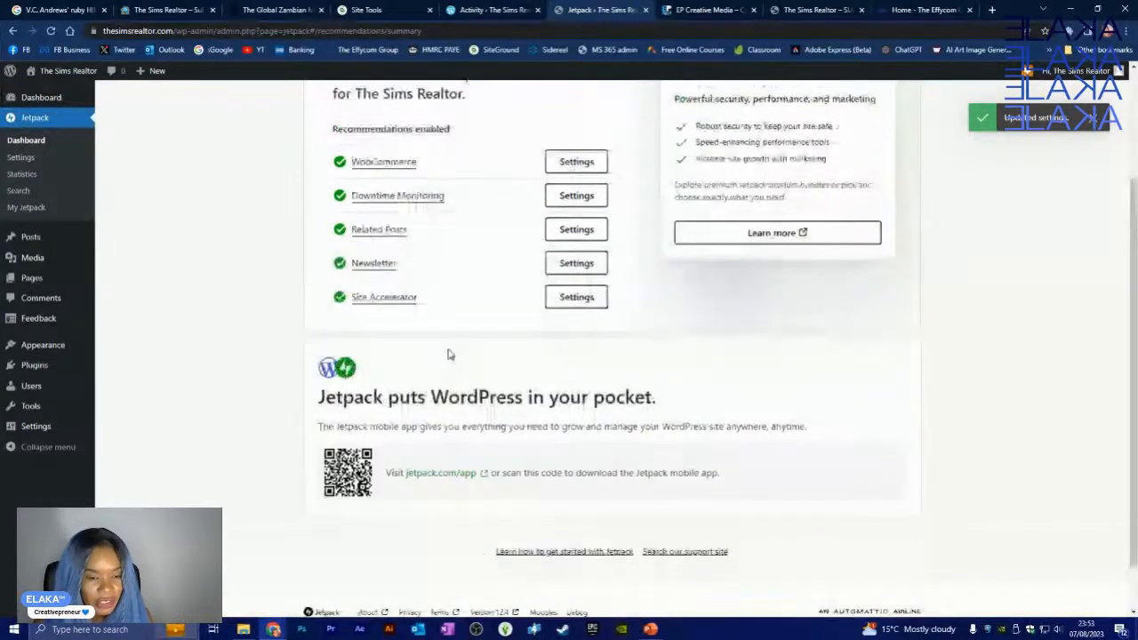
{"action": "scroll", "coordinate": [449, 354], "scroll_direction": "up", "scroll_amount": 2}
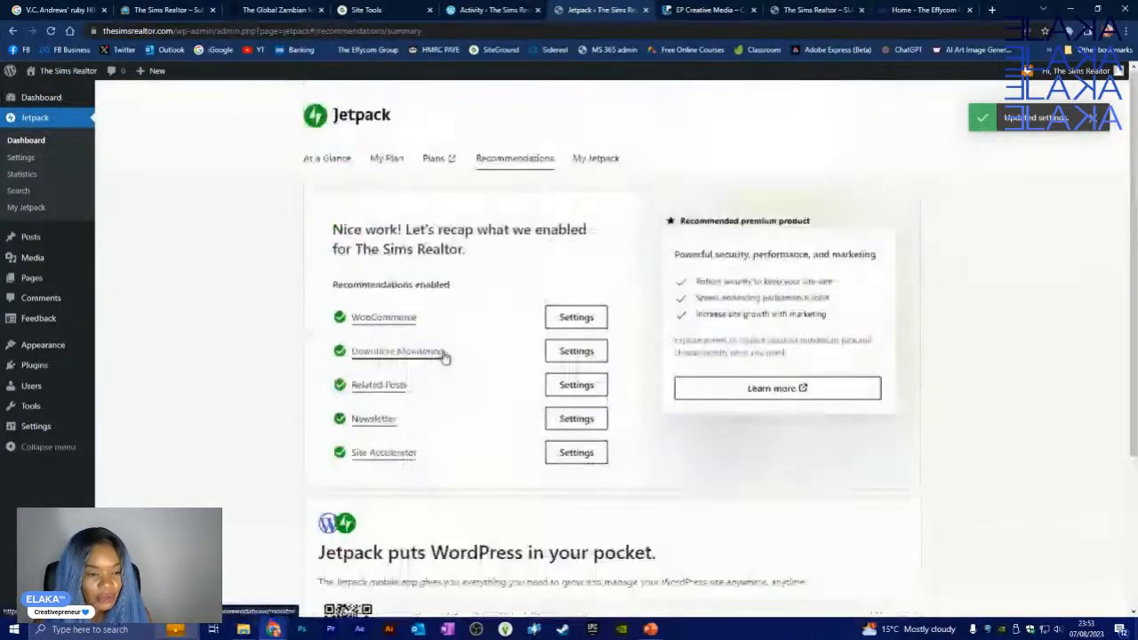
- Open My Jetpack and review product cards like inactive VaultPress Backup, Scan, Akismet and Boost
{"action": "left_click", "coordinate": [587, 169]}
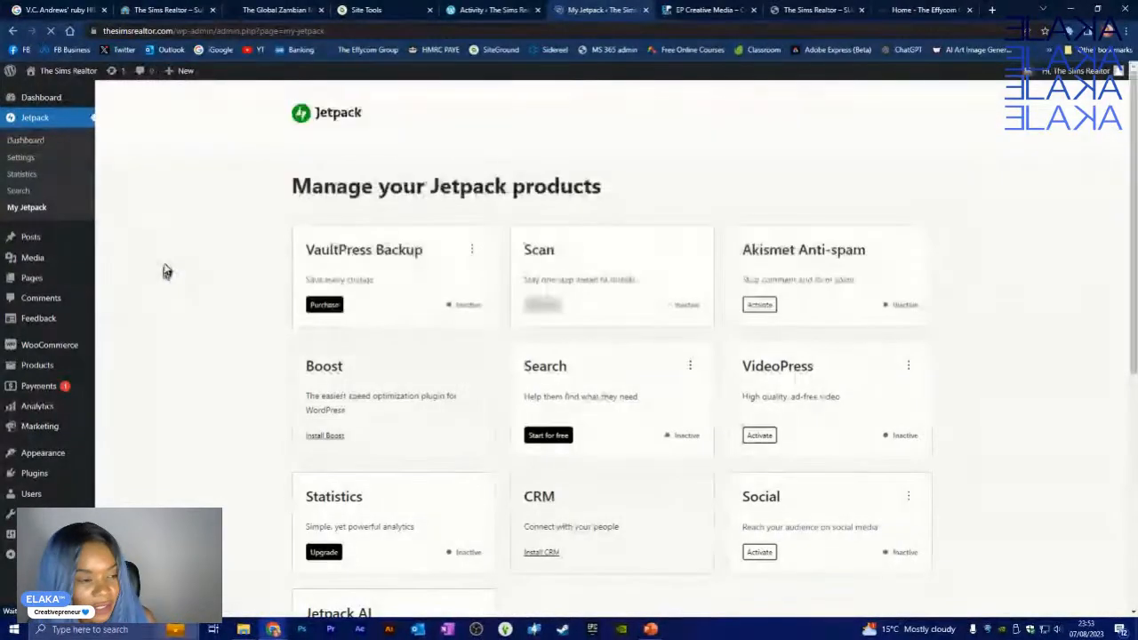
{"action": "scroll", "coordinate": [177, 268], "scroll_direction": "down", "scroll_amount": 1}
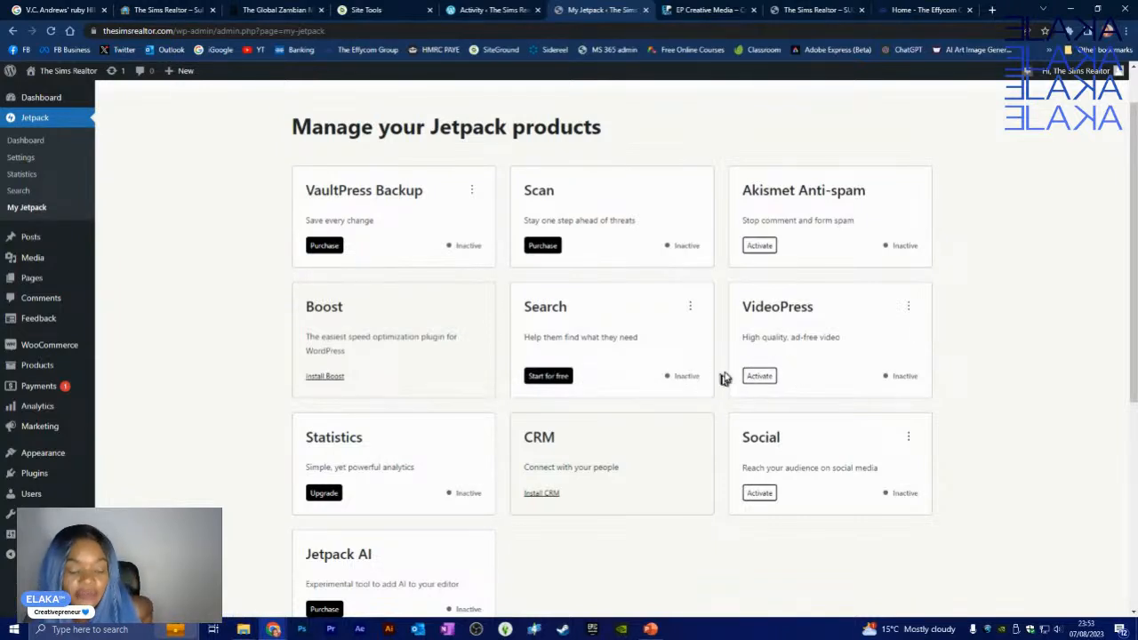
{"action": "scroll", "coordinate": [436, 427], "scroll_direction": "down", "scroll_amount": 2}
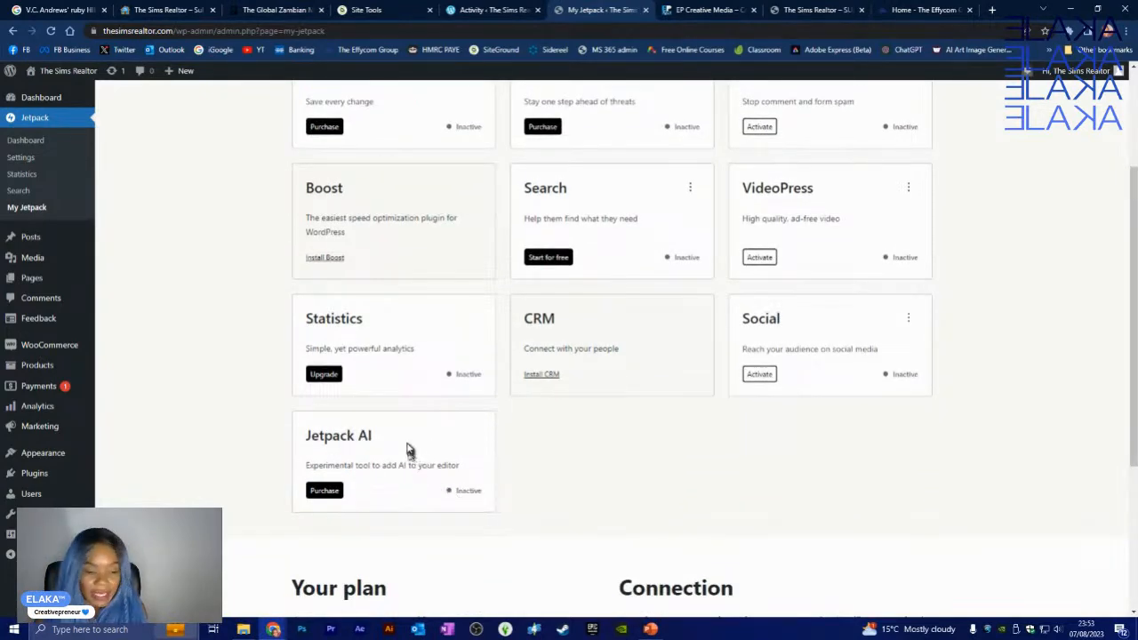
{"action": "scroll", "coordinate": [406, 452], "scroll_direction": "up", "scroll_amount": 3}
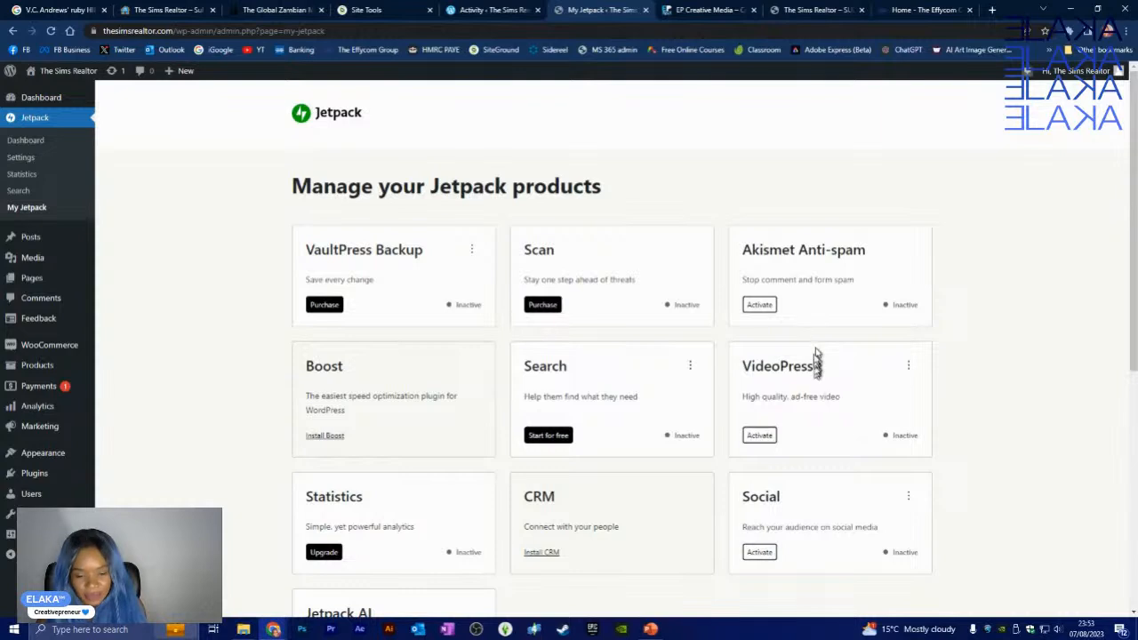
{"action": "scroll", "coordinate": [845, 367], "scroll_direction": "down", "scroll_amount": 2}
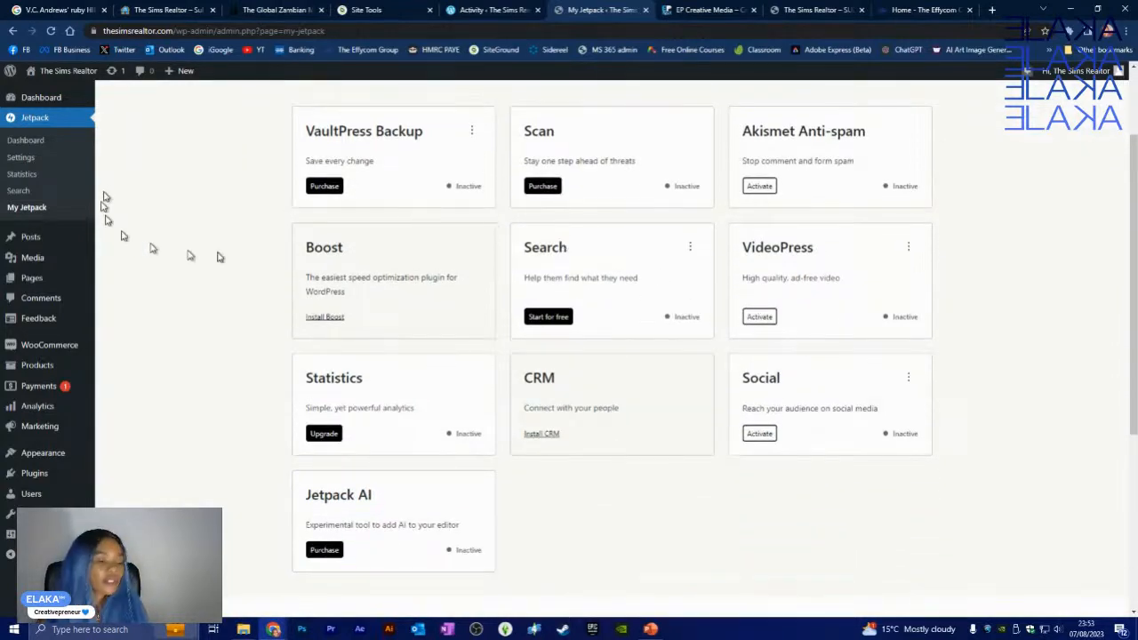
{"action": "scroll", "coordinate": [187, 251], "scroll_direction": "up", "scroll_amount": 2}
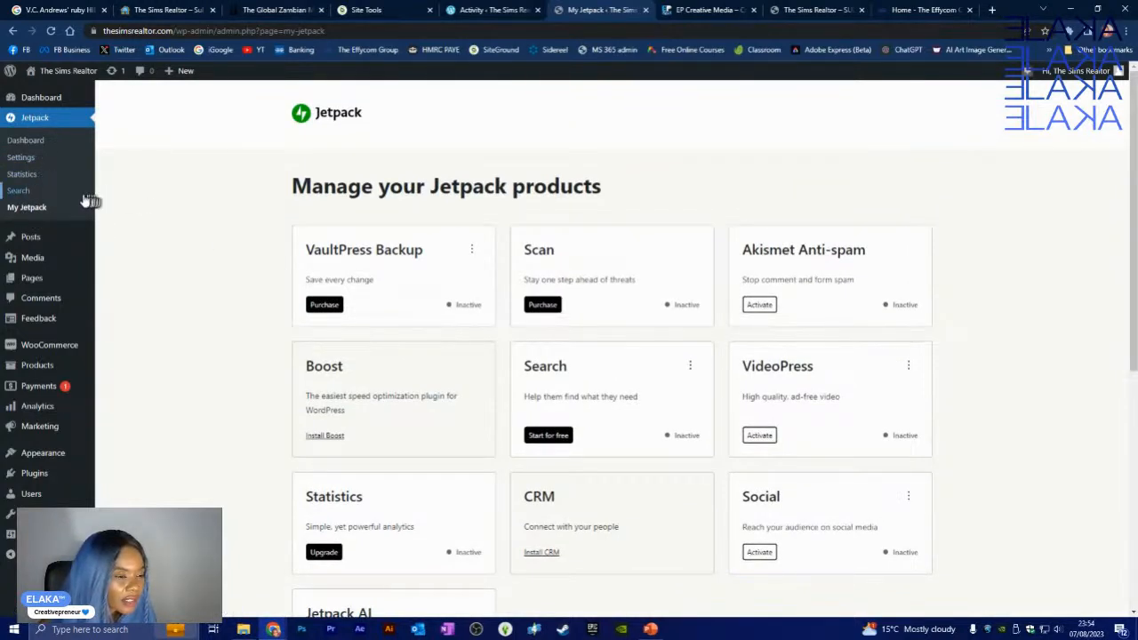
- Switch on Jetpack's web application firewall in Security settings
{"action": "left_click", "coordinate": [23, 158]}
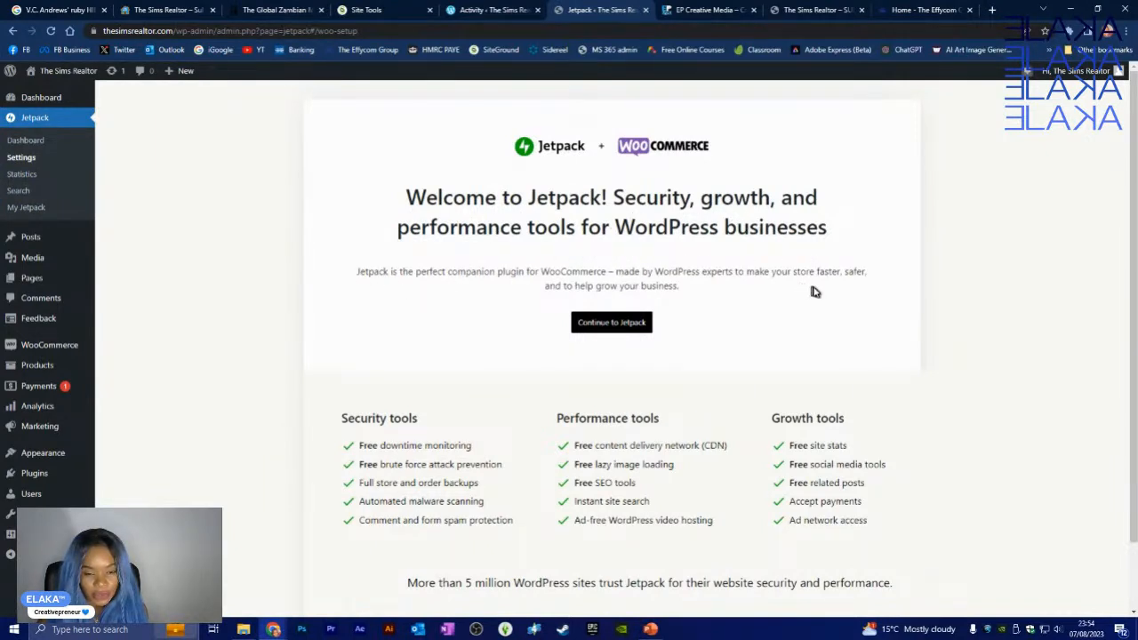
{"action": "scroll", "coordinate": [622, 328], "scroll_direction": "down", "scroll_amount": 1}
{"action": "scroll", "coordinate": [624, 328], "scroll_direction": "down", "scroll_amount": 1}
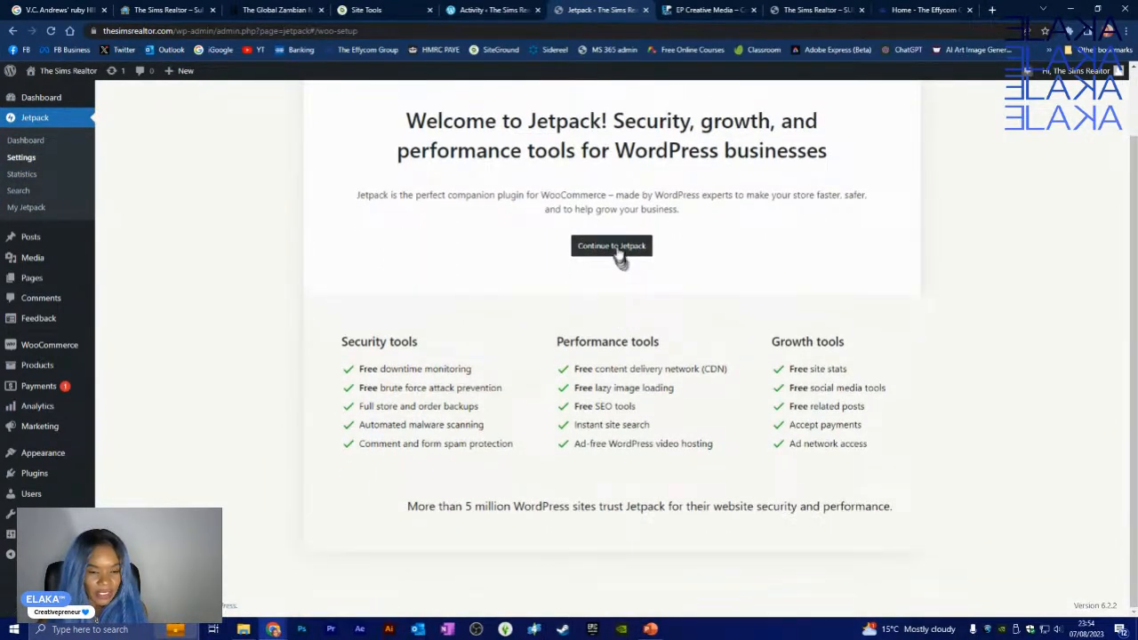
{"action": "left_click", "coordinate": [618, 250]}
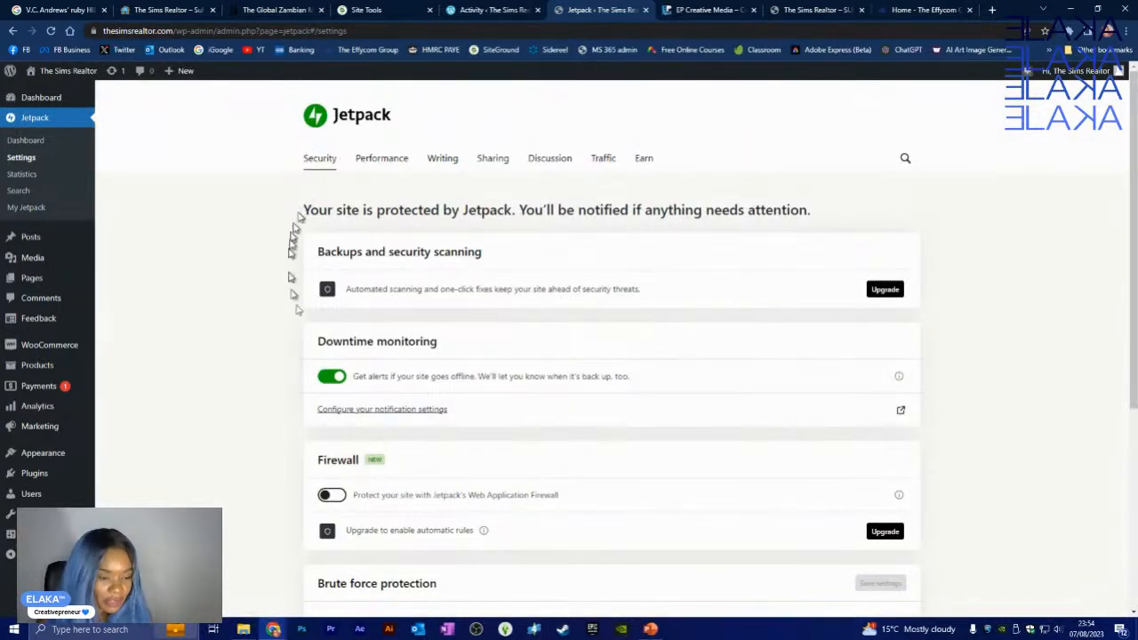
{"action": "scroll", "coordinate": [302, 350], "scroll_direction": "down", "scroll_amount": 2}
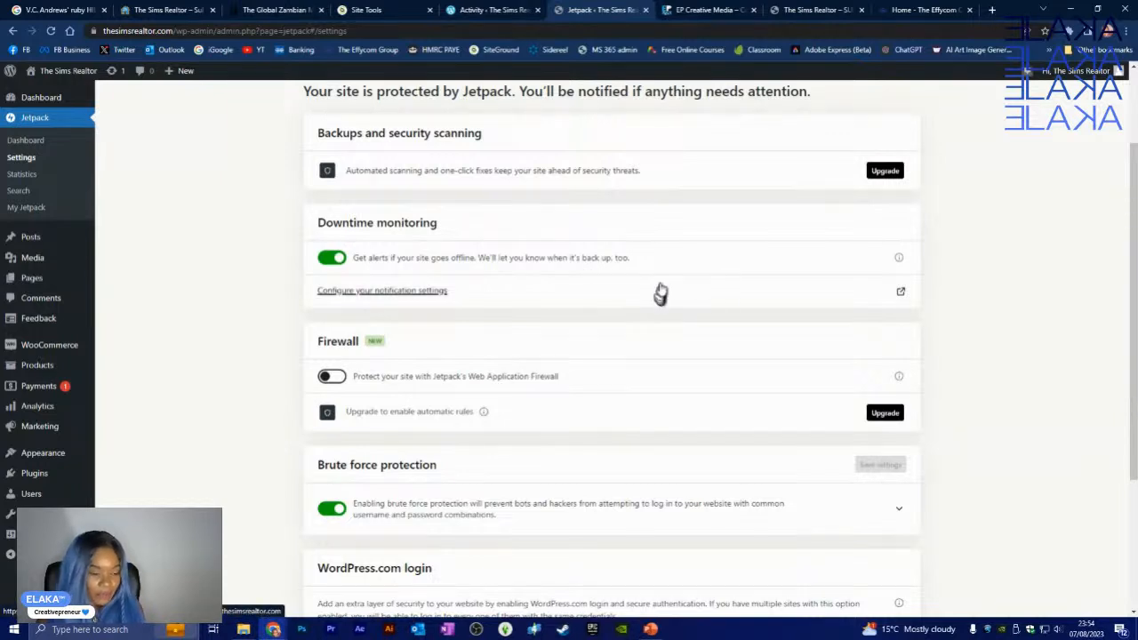
{"action": "scroll", "coordinate": [264, 365], "scroll_direction": "down", "scroll_amount": 1}
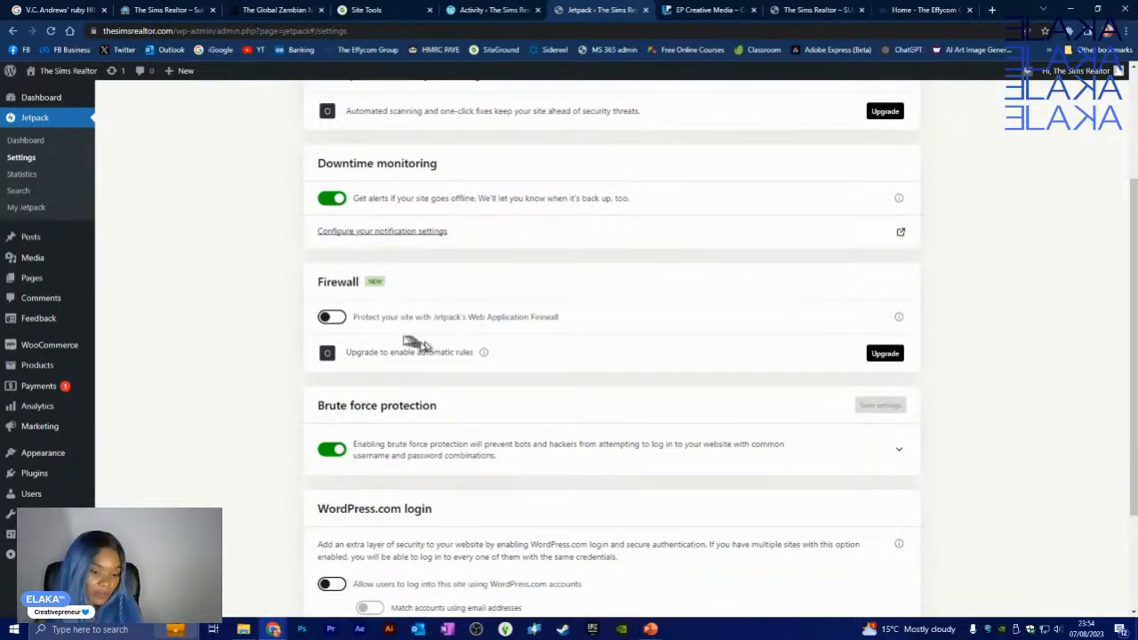
{"action": "left_click", "coordinate": [333, 318]}
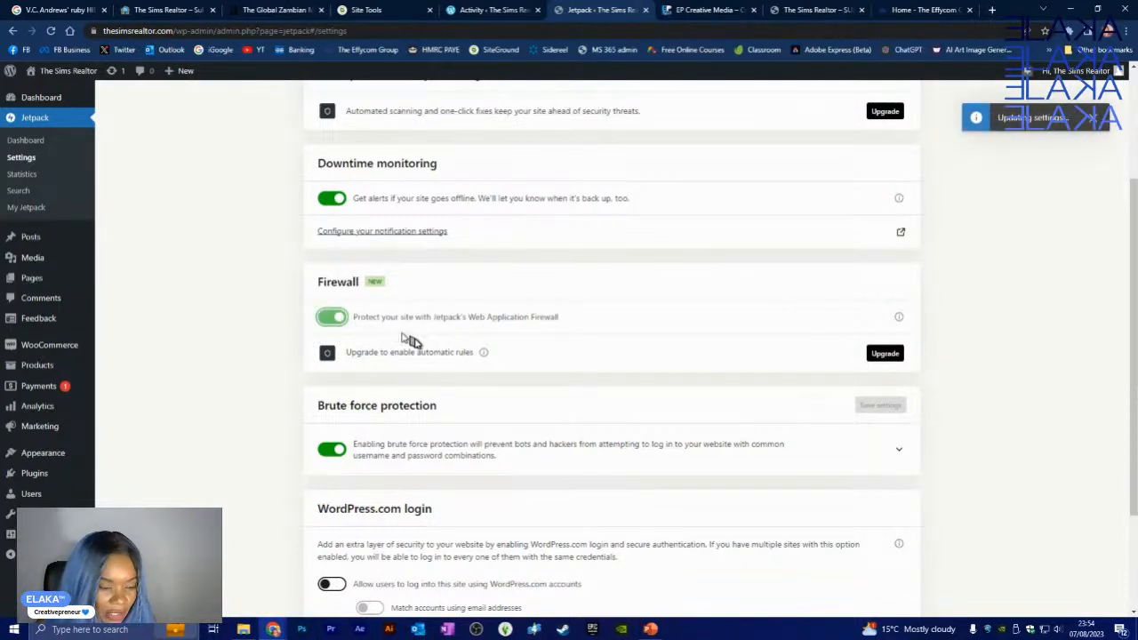
- Toggle the IP allow/block list on and back off, leaving it disabled
{"action": "scroll", "coordinate": [373, 307], "scroll_direction": "down", "scroll_amount": 2}
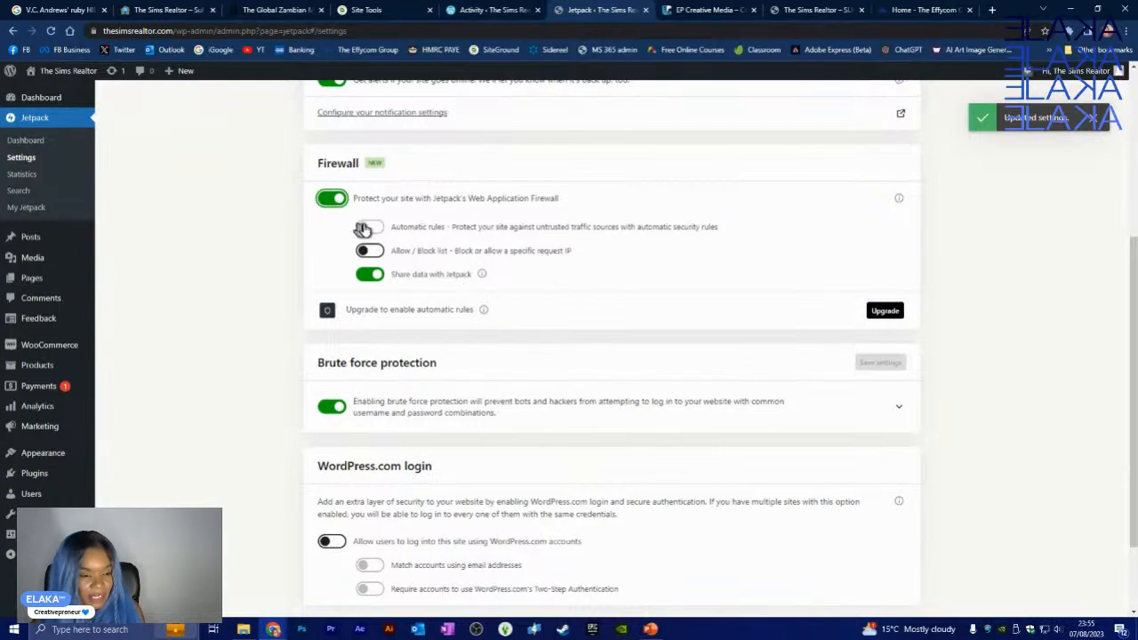
{"action": "left_click", "coordinate": [371, 251]}
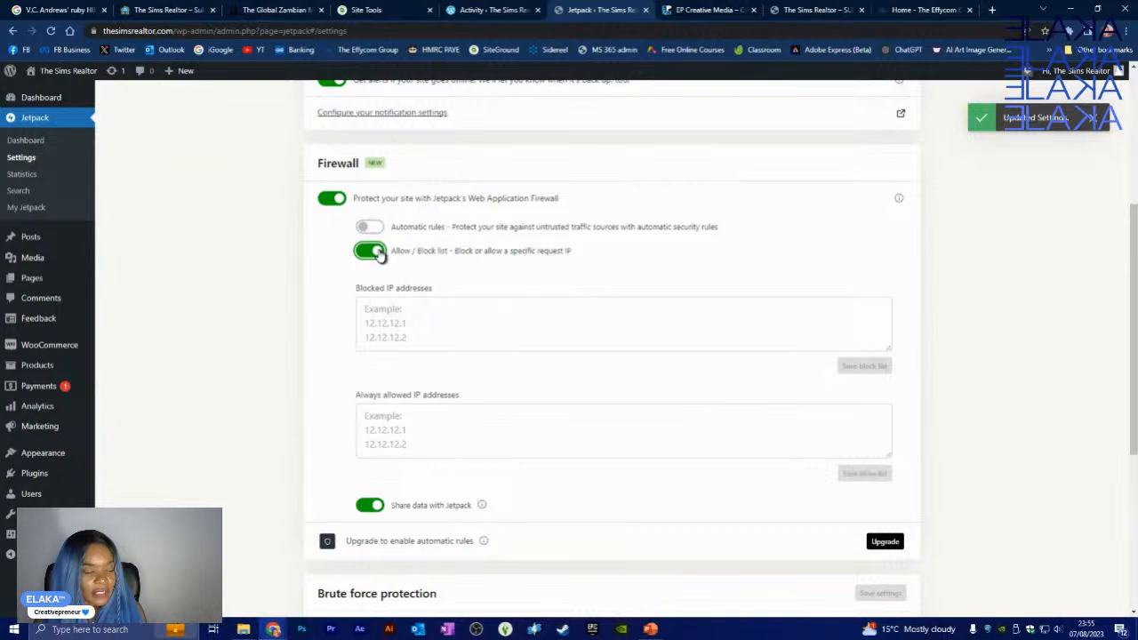
{"action": "left_click", "coordinate": [378, 253]}
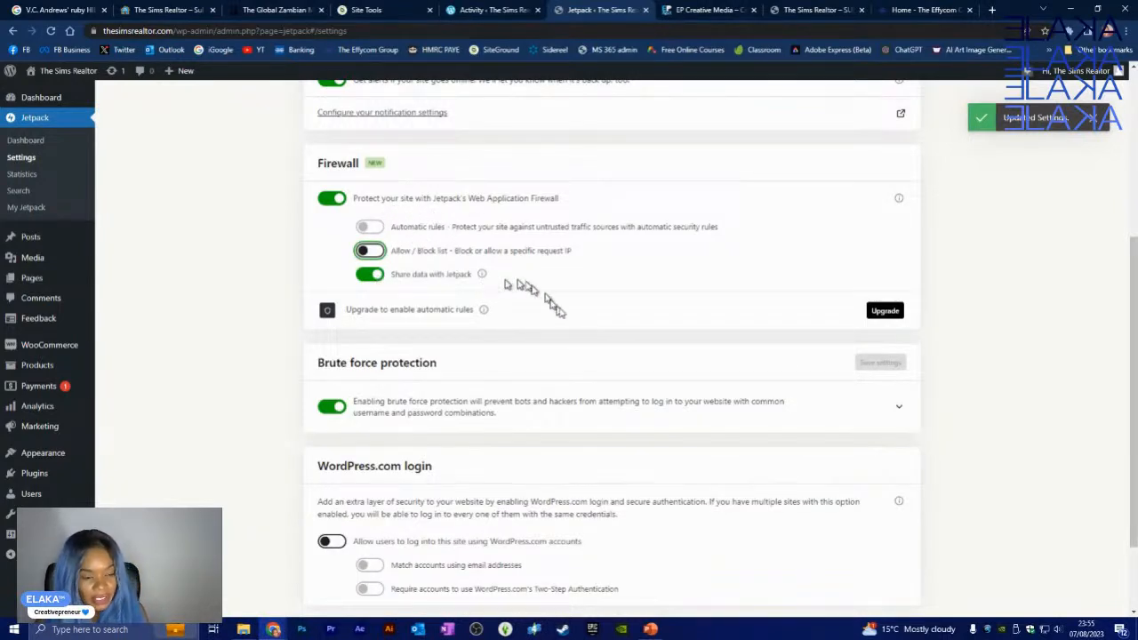
{"action": "scroll", "coordinate": [737, 388], "scroll_direction": "down", "scroll_amount": 2}
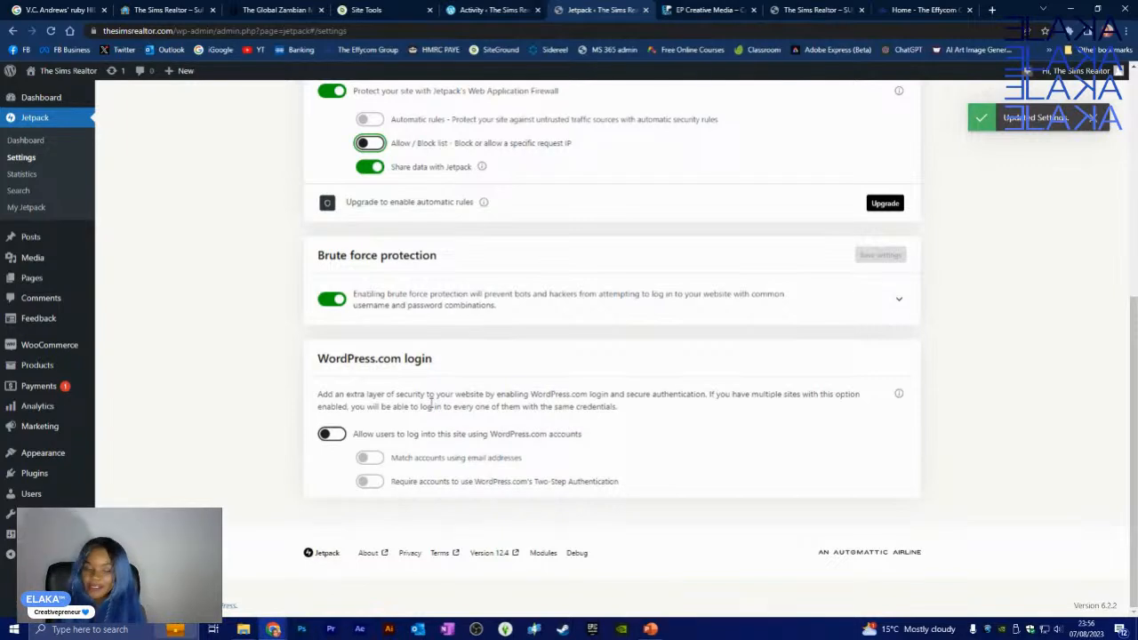
- Allow WordPress.com login, matching accounts by email and requiring two-step authentication
{"action": "left_click", "coordinate": [350, 435]}
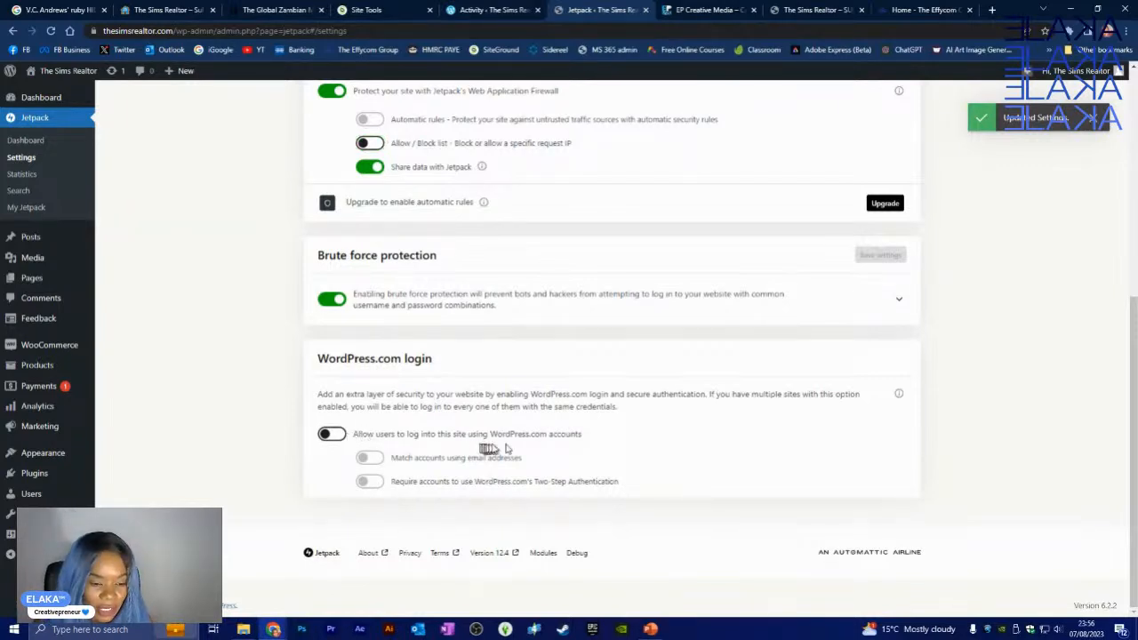
{"action": "left_click", "coordinate": [342, 436]}
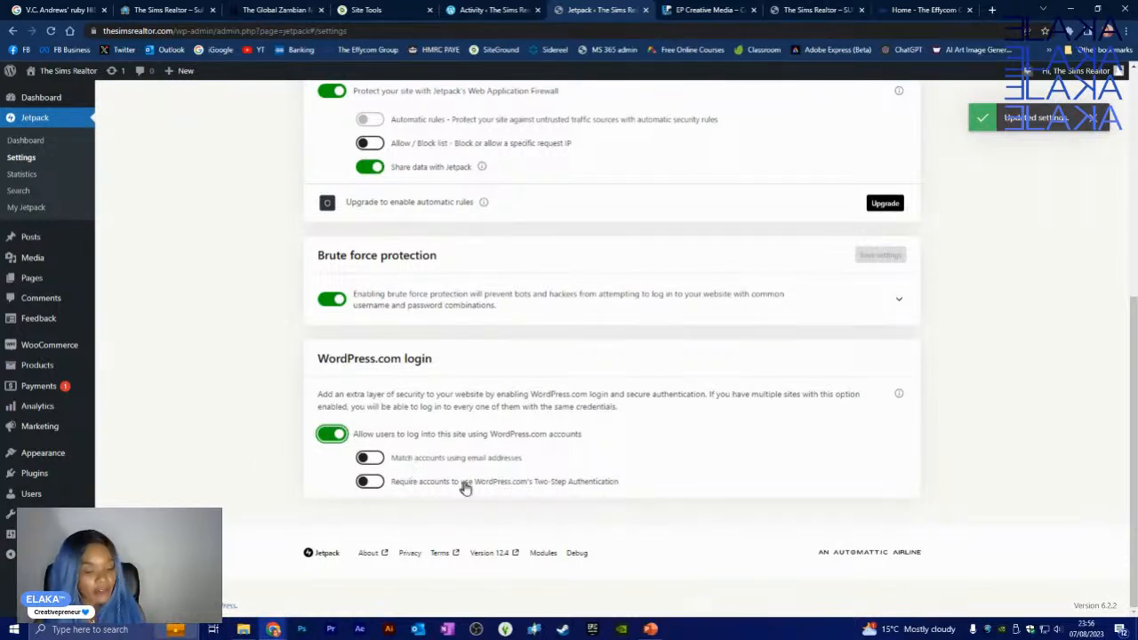
{"action": "left_click", "coordinate": [370, 459]}
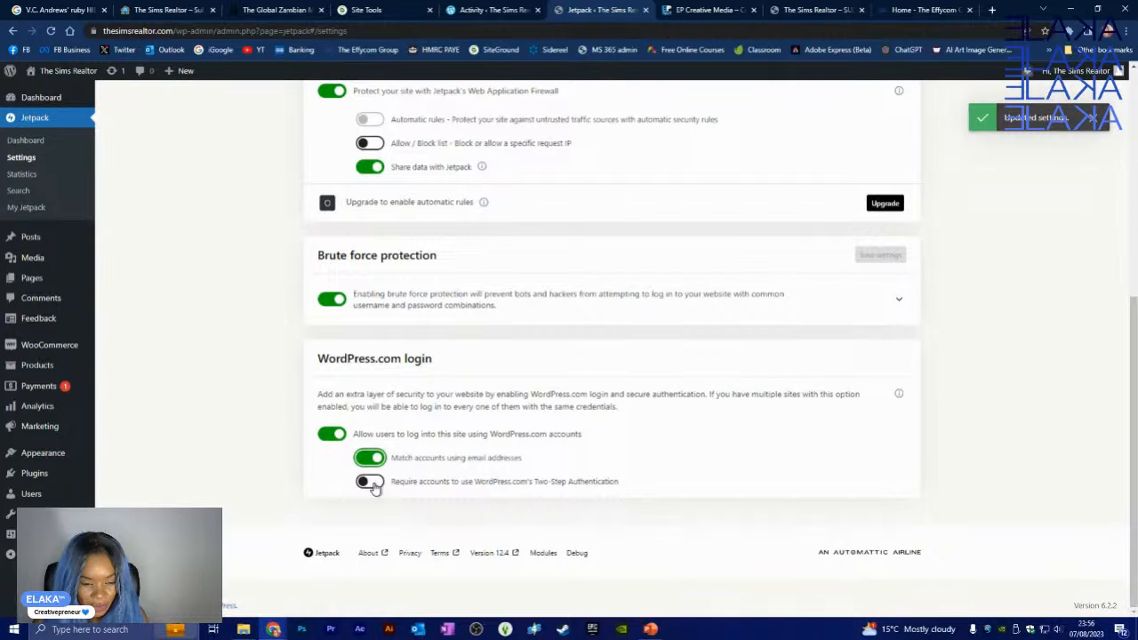
{"action": "left_click", "coordinate": [370, 482]}
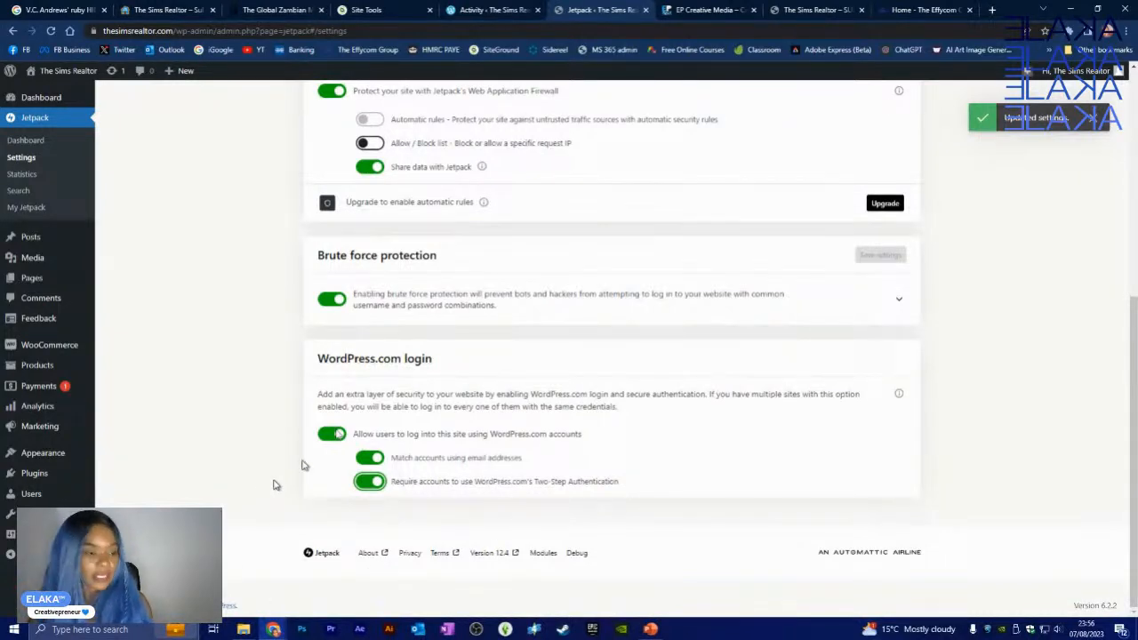
{"action": "scroll", "coordinate": [437, 158], "scroll_direction": "up", "scroll_amount": 5}
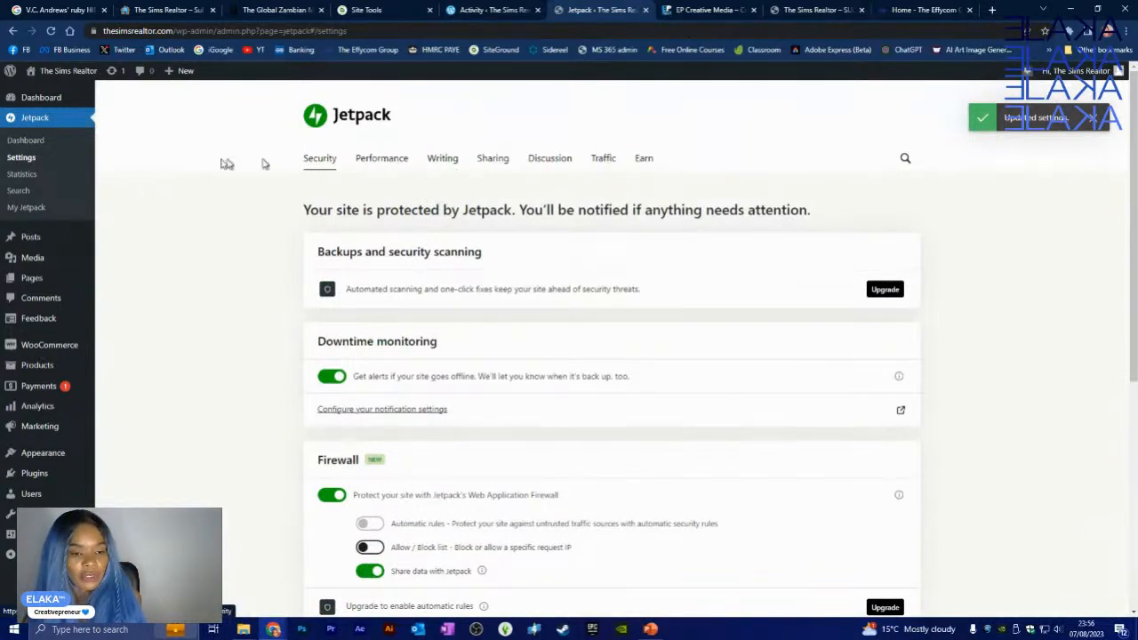
- Enable lazy loading for images and VideoPress in Jetpack's Performance settings
{"action": "left_click", "coordinate": [386, 159]}
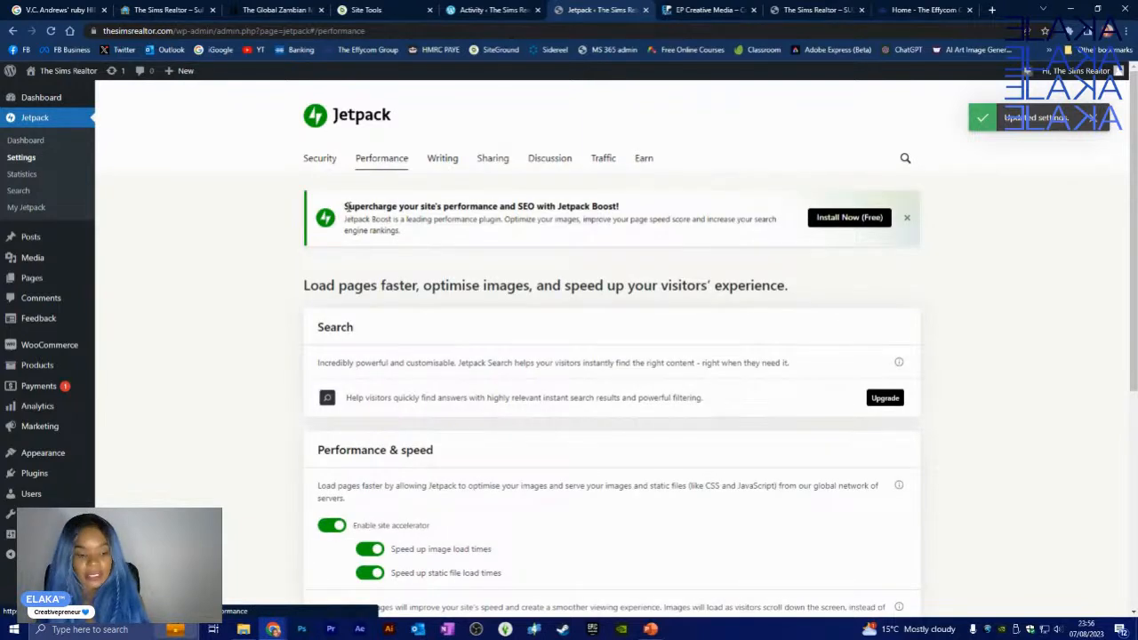
{"action": "scroll", "coordinate": [369, 253], "scroll_direction": "down", "scroll_amount": 4}
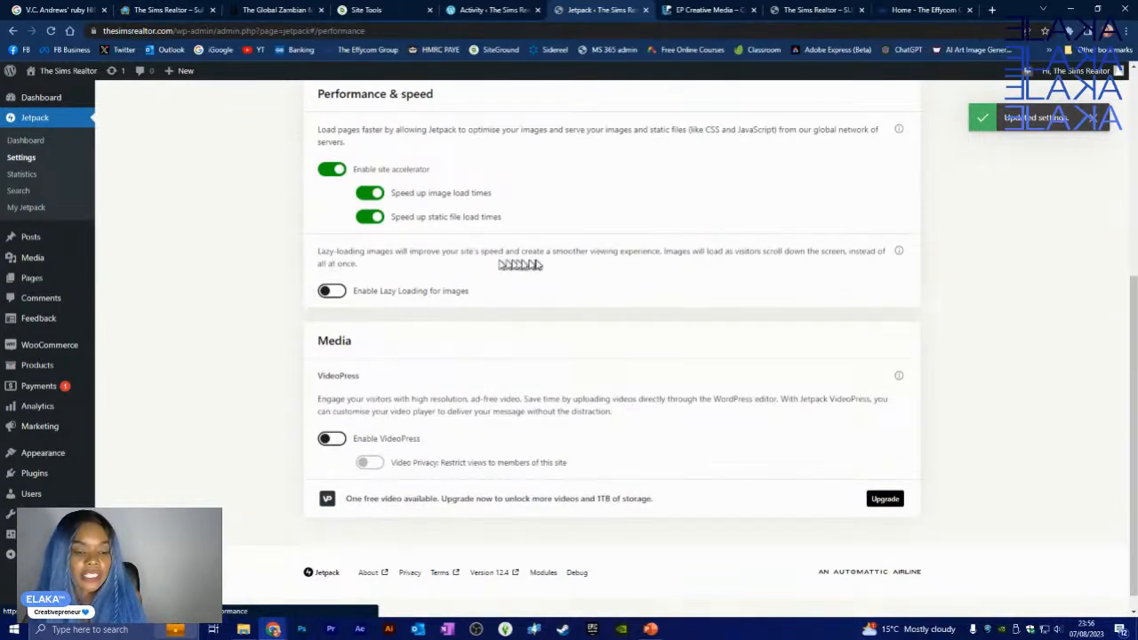
{"action": "left_click", "coordinate": [335, 292]}
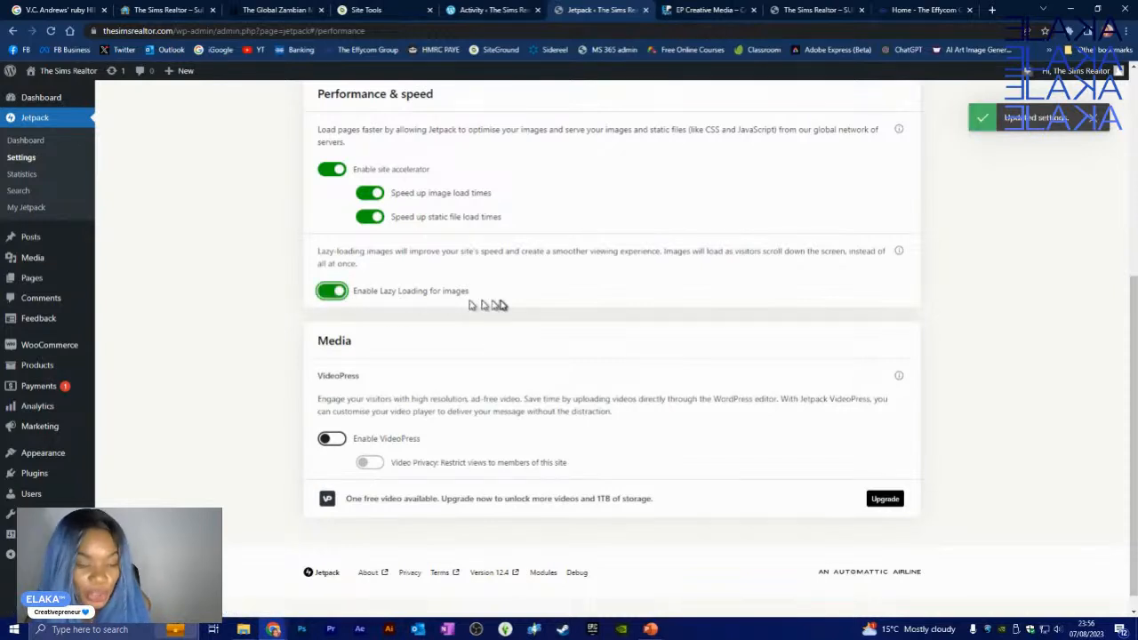
{"action": "scroll", "coordinate": [505, 316], "scroll_direction": "down", "scroll_amount": 1}
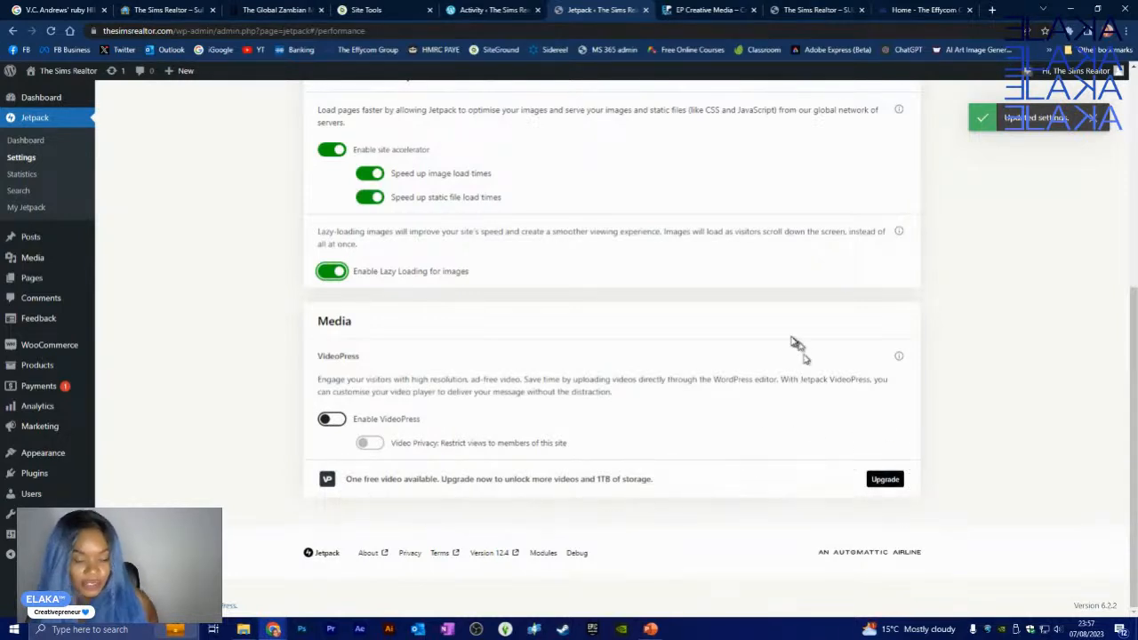
{"action": "left_click", "coordinate": [338, 425]}
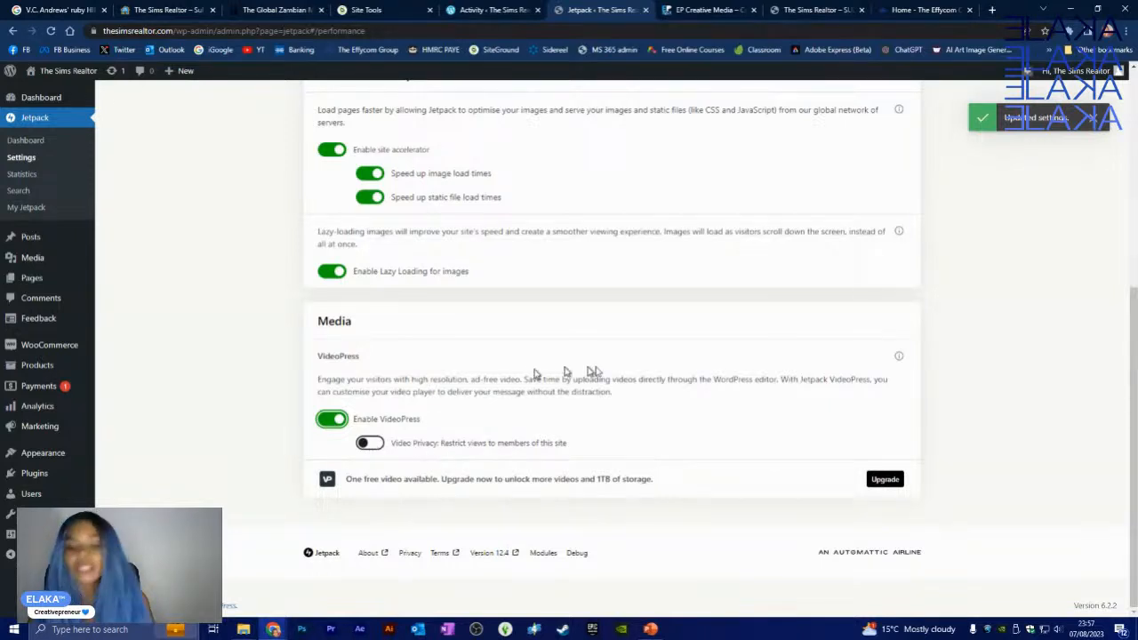
{"action": "scroll", "coordinate": [400, 355], "scroll_direction": "up", "scroll_amount": 5}
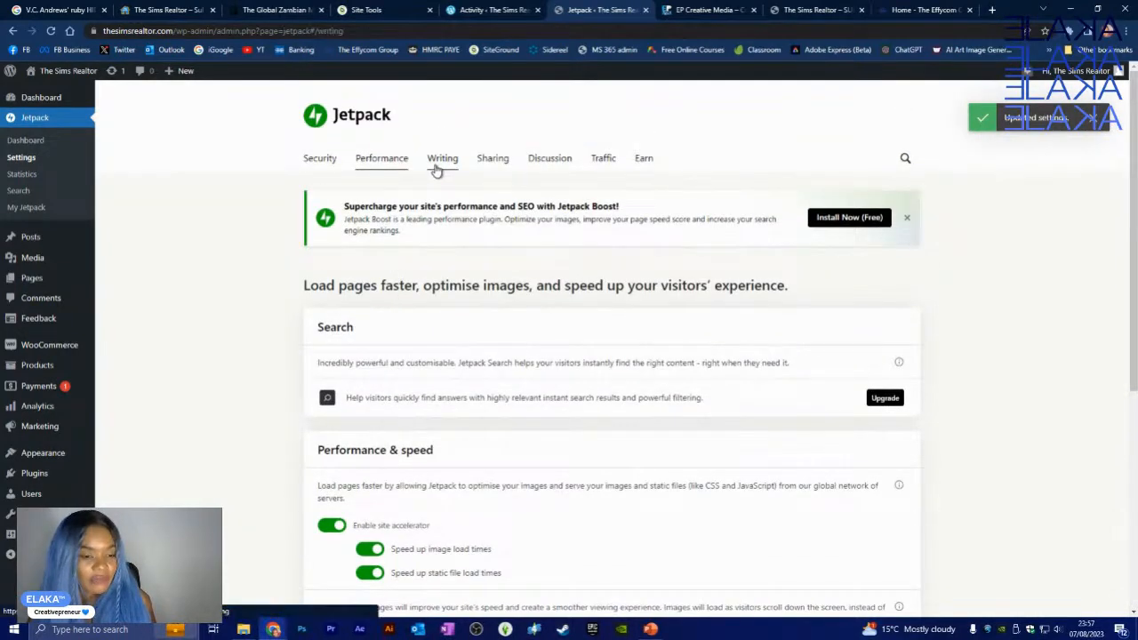
{"action": "left_click", "coordinate": [440, 163]}
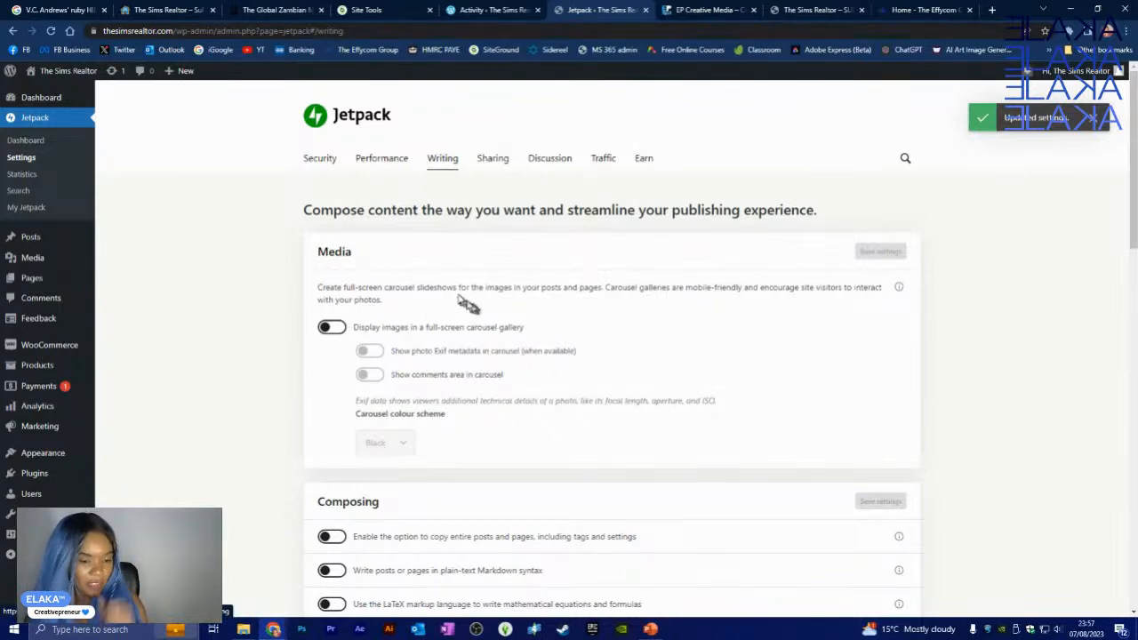
- Turn on the full-screen image carousel gallery with the Black colour scheme
{"action": "left_click", "coordinate": [331, 328]}
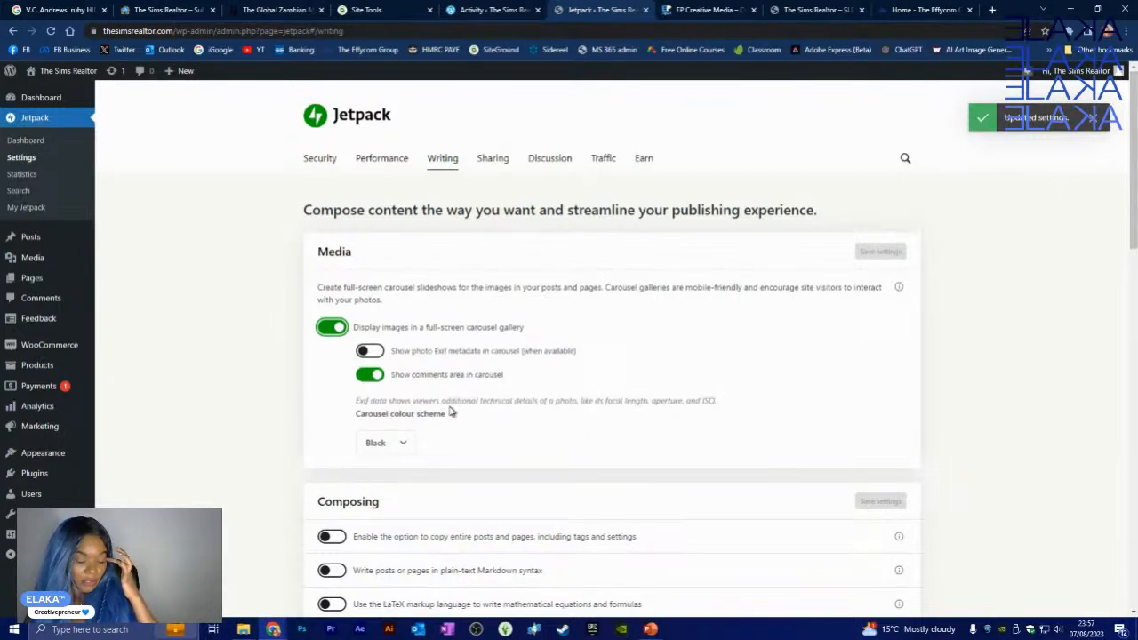
{"action": "scroll", "coordinate": [449, 412], "scroll_direction": "down", "scroll_amount": 1}
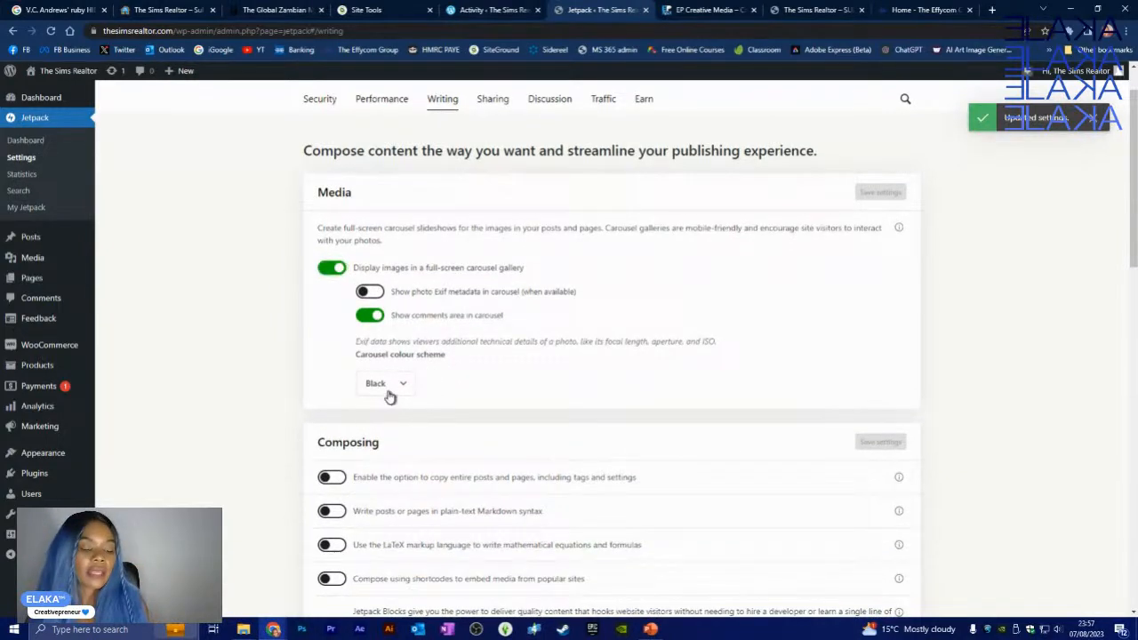
{"action": "left_click", "coordinate": [389, 397]}
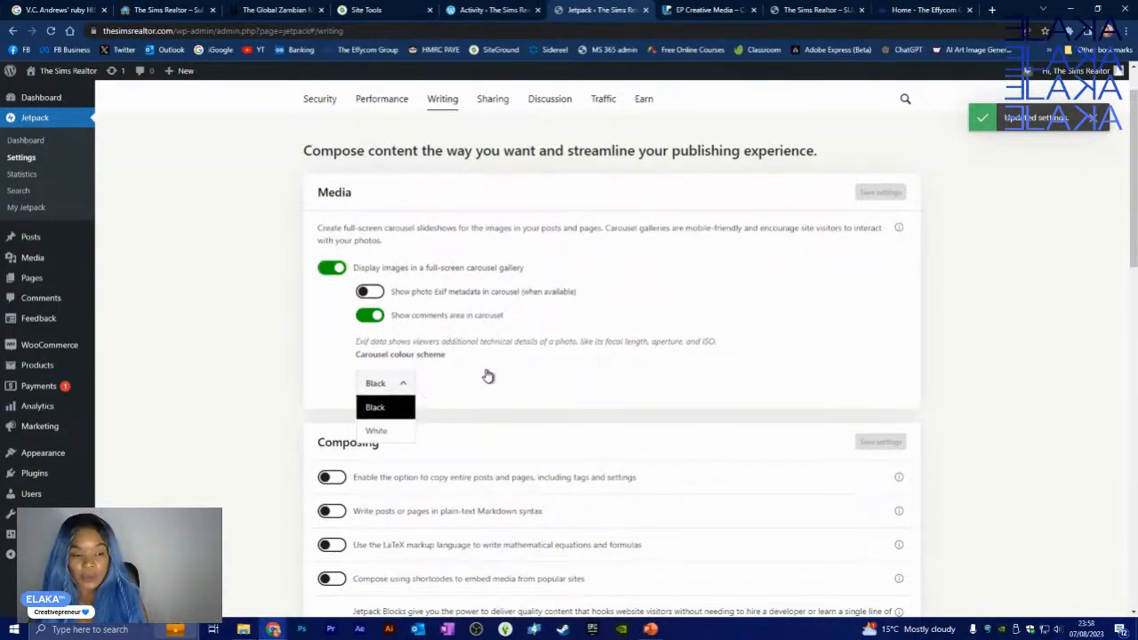
{"action": "left_click", "coordinate": [488, 376]}
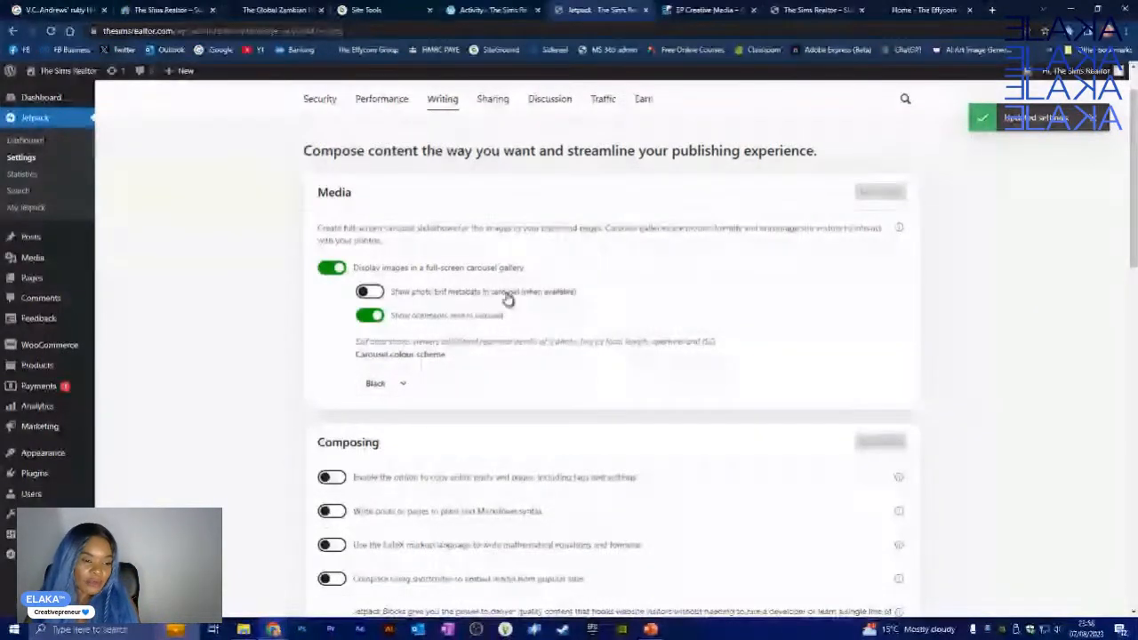
{"action": "scroll", "coordinate": [502, 298], "scroll_direction": "down", "scroll_amount": 2}
{"action": "scroll", "coordinate": [498, 296], "scroll_direction": "down", "scroll_amount": 1}
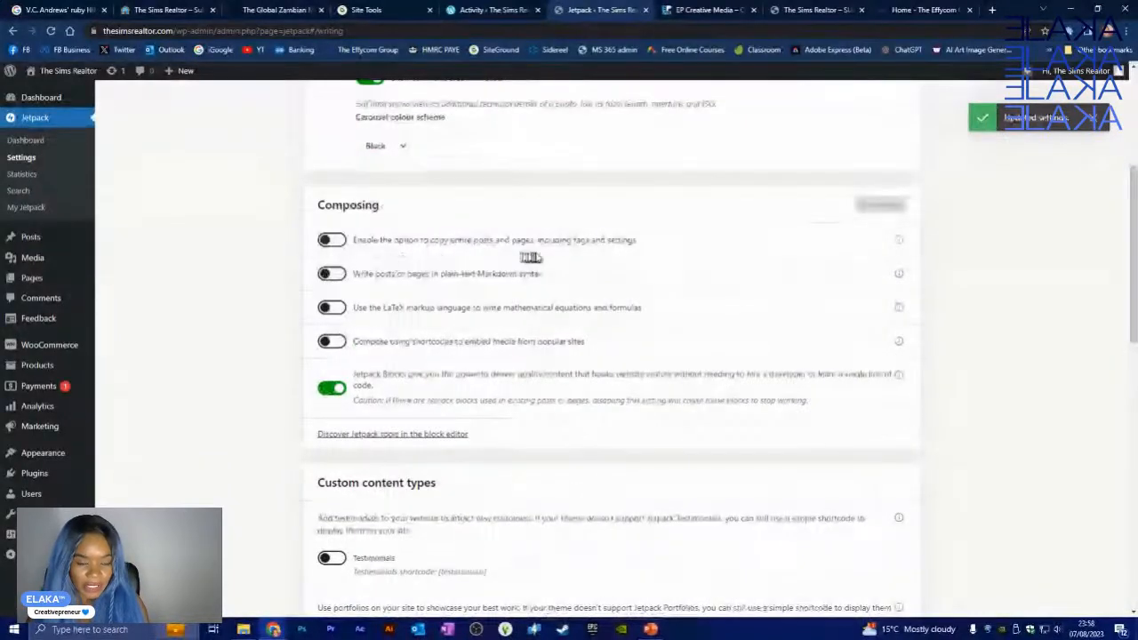
{"action": "left_click", "coordinate": [338, 239]}
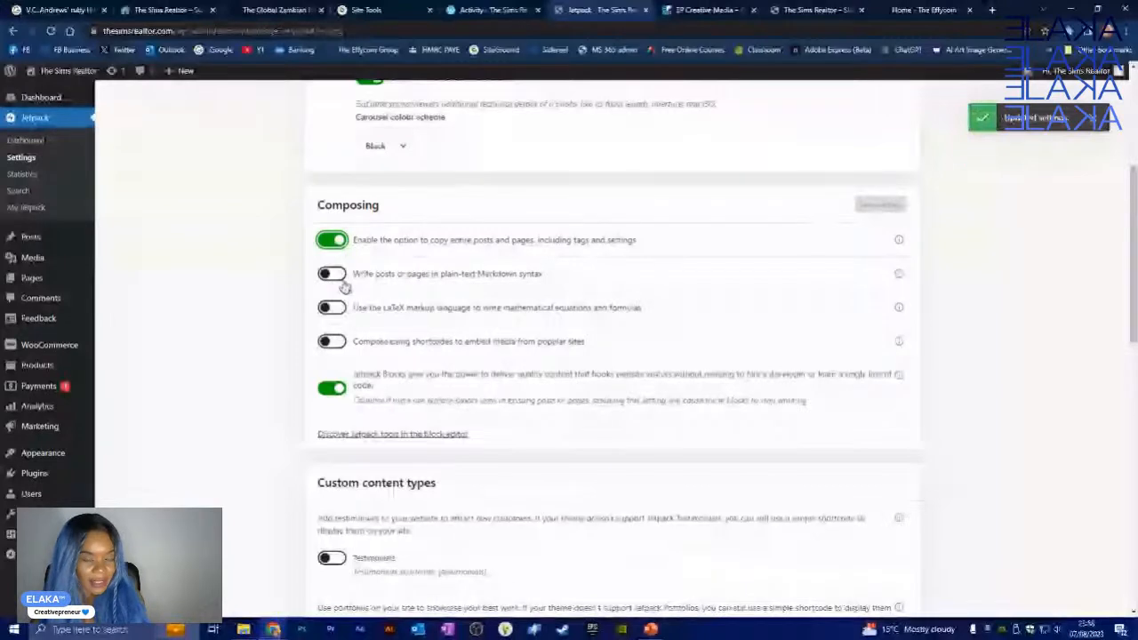
{"action": "left_click", "coordinate": [333, 275]}
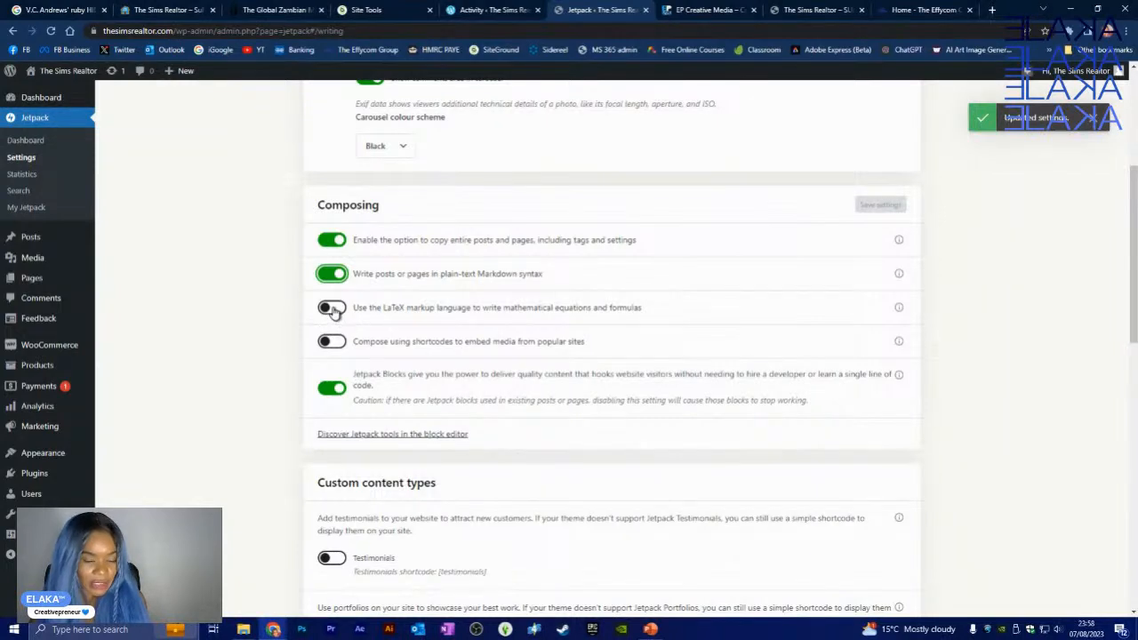
{"action": "left_click", "coordinate": [330, 308]}
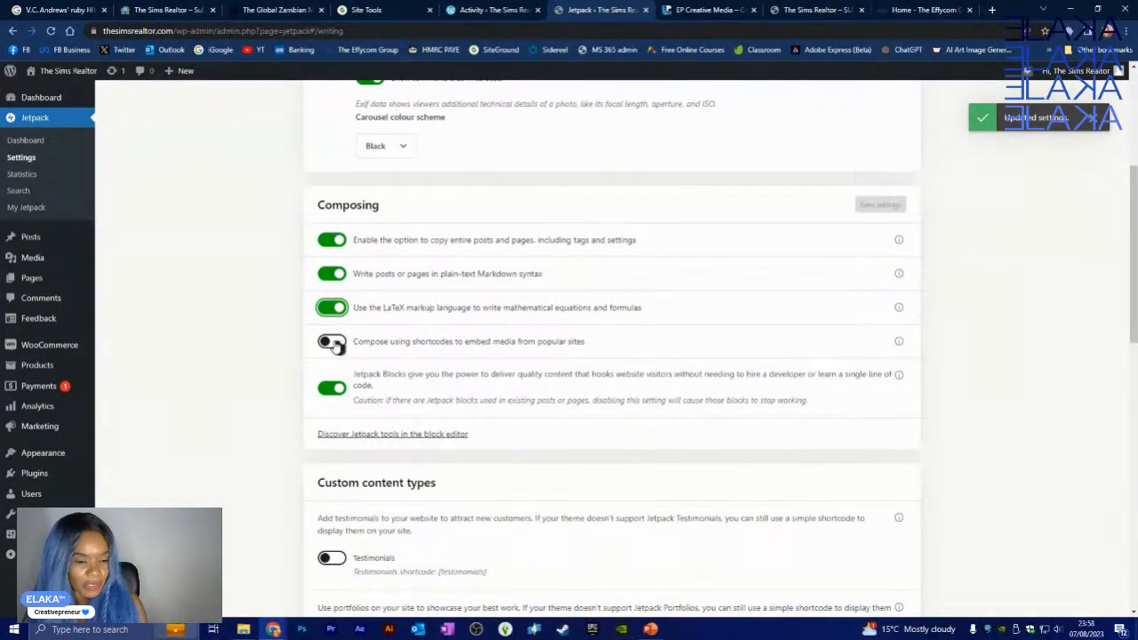
{"action": "left_click", "coordinate": [330, 342]}
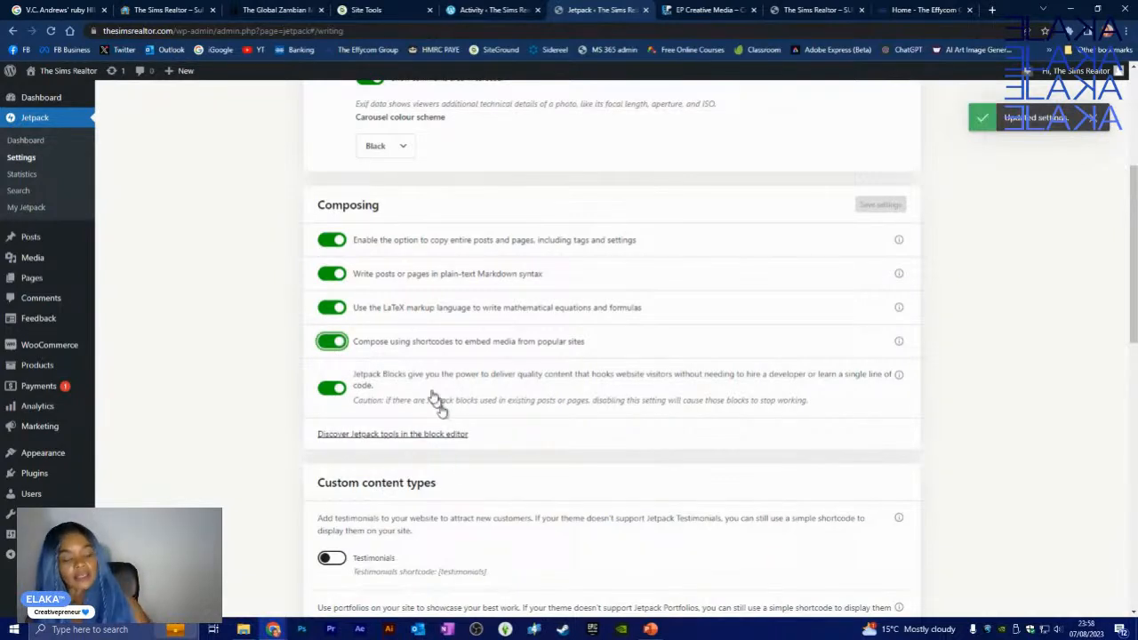
{"action": "scroll", "coordinate": [418, 382], "scroll_direction": "down", "scroll_amount": 2}
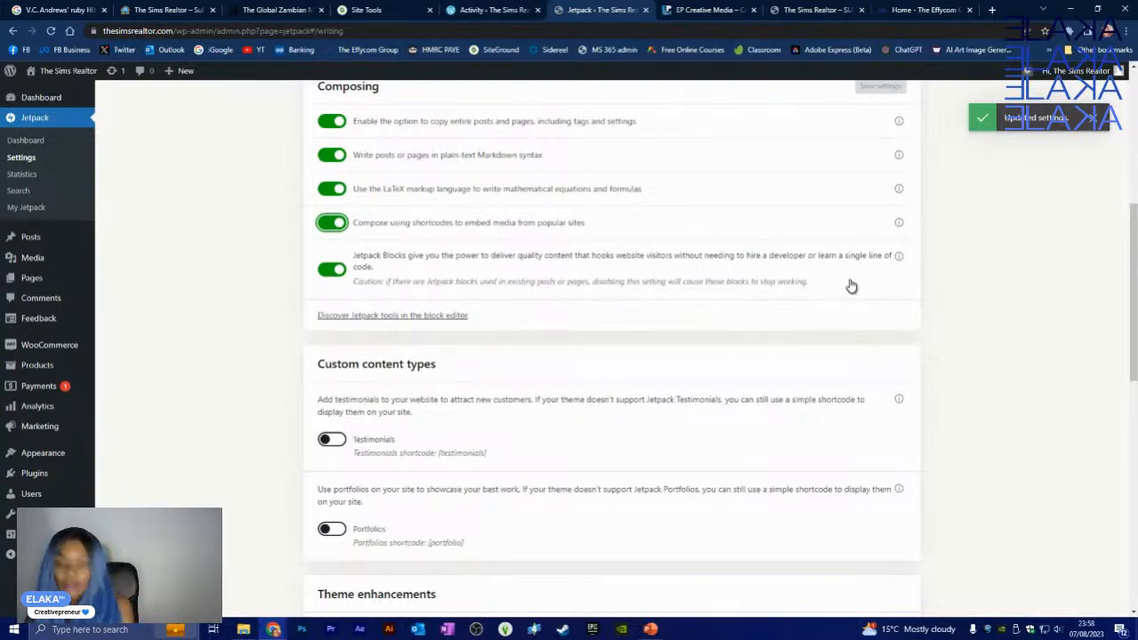
{"action": "scroll", "coordinate": [685, 367], "scroll_direction": "down", "scroll_amount": 1}
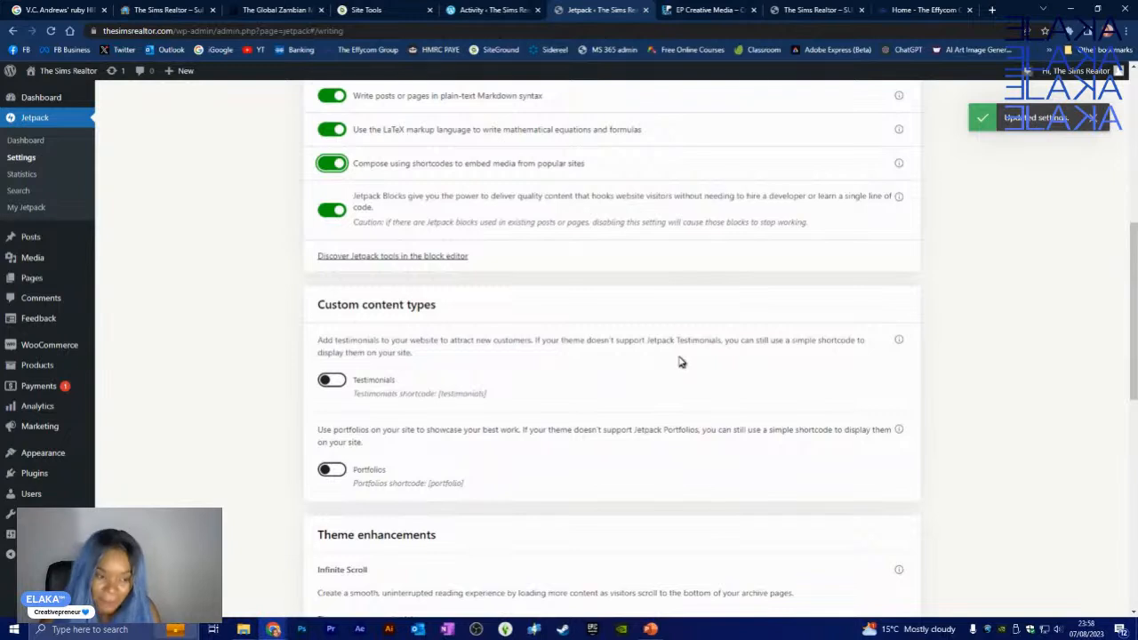
{"action": "scroll", "coordinate": [673, 359], "scroll_direction": "down", "scroll_amount": 3}
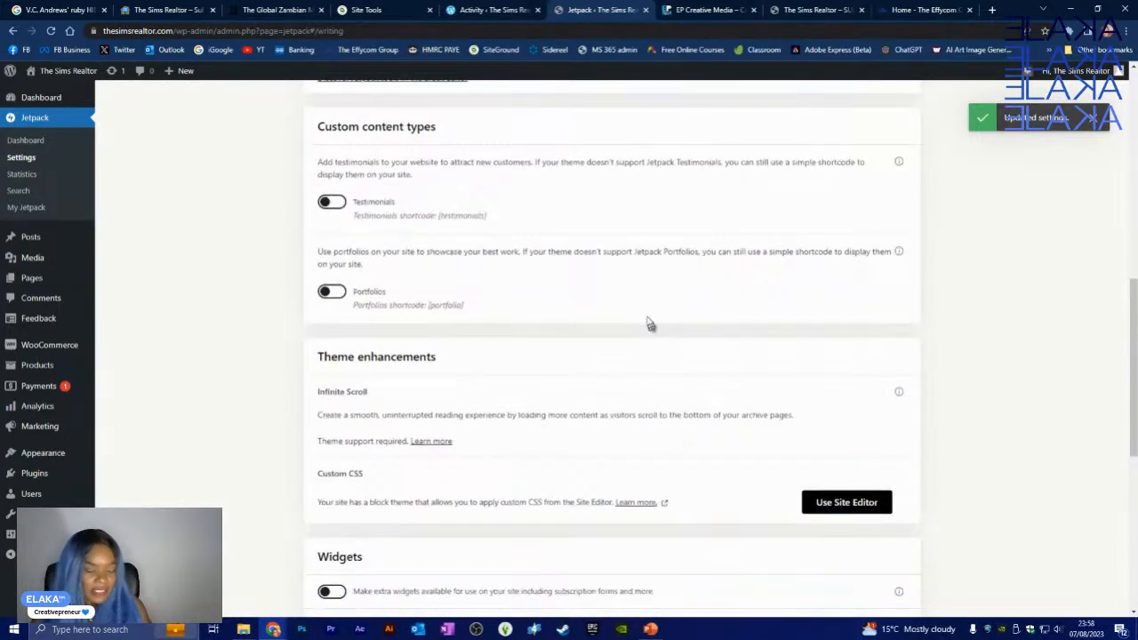
{"action": "scroll", "coordinate": [536, 241], "scroll_direction": "up", "scroll_amount": 1}
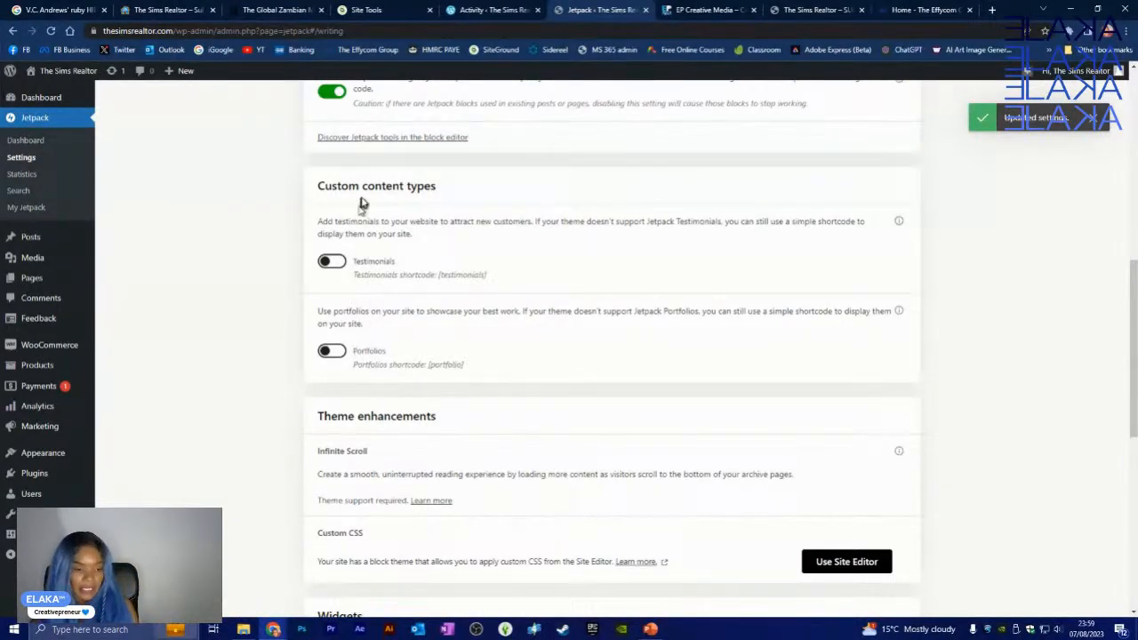
{"action": "scroll", "coordinate": [452, 272], "scroll_direction": "down", "scroll_amount": 2}
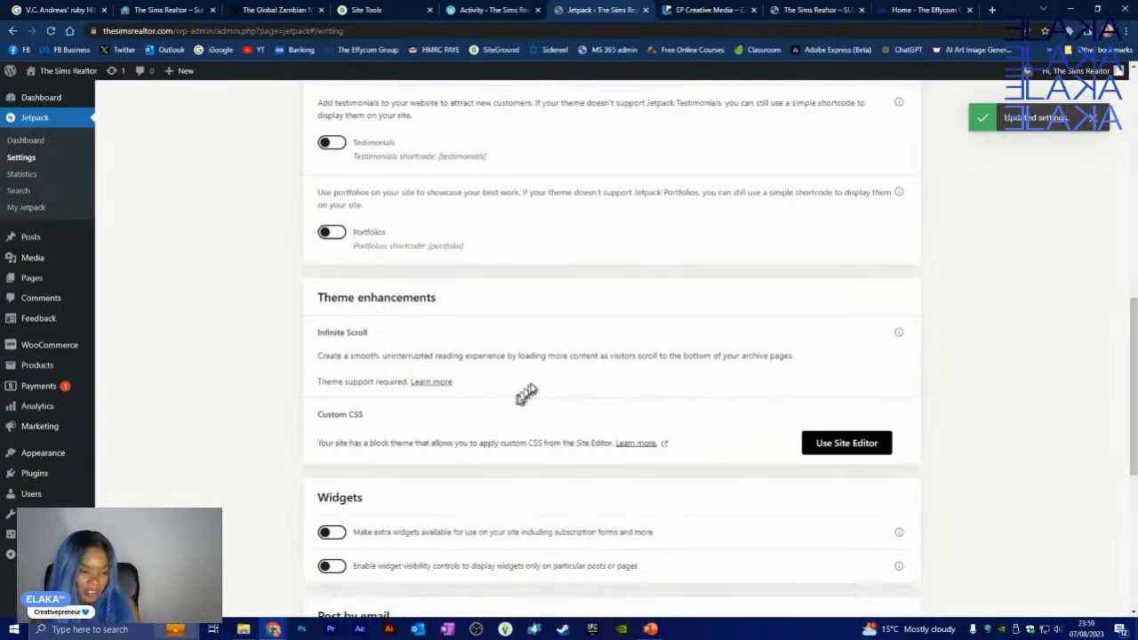
{"action": "scroll", "coordinate": [578, 356], "scroll_direction": "down", "scroll_amount": 1}
{"action": "scroll", "coordinate": [583, 353], "scroll_direction": "down", "scroll_amount": 1}
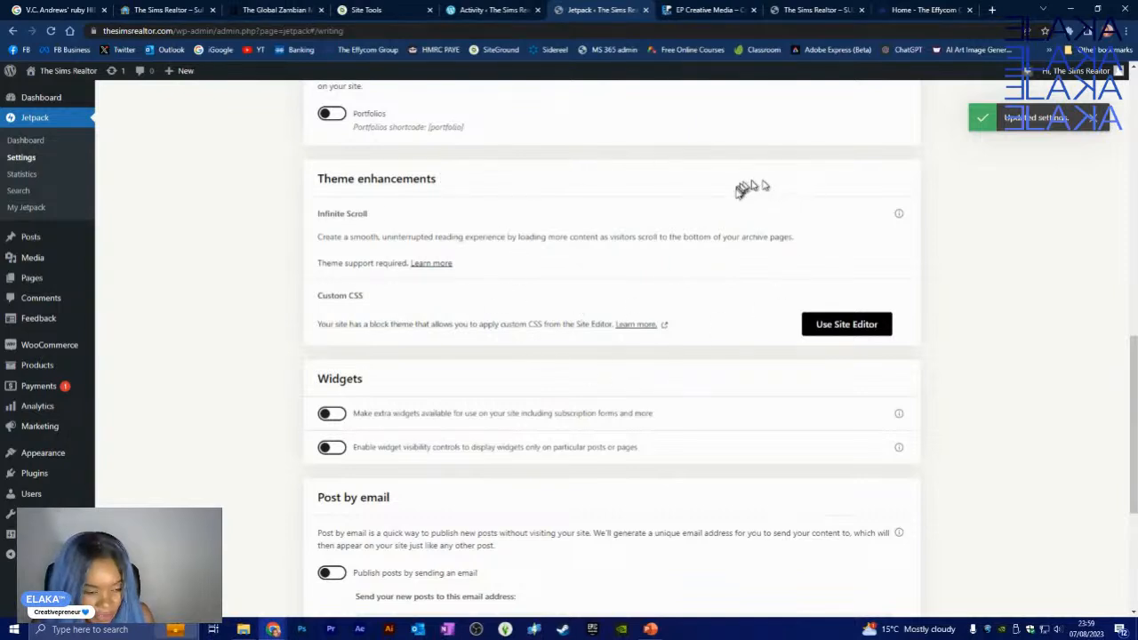
{"action": "scroll", "coordinate": [578, 297], "scroll_direction": "down", "scroll_amount": 2}
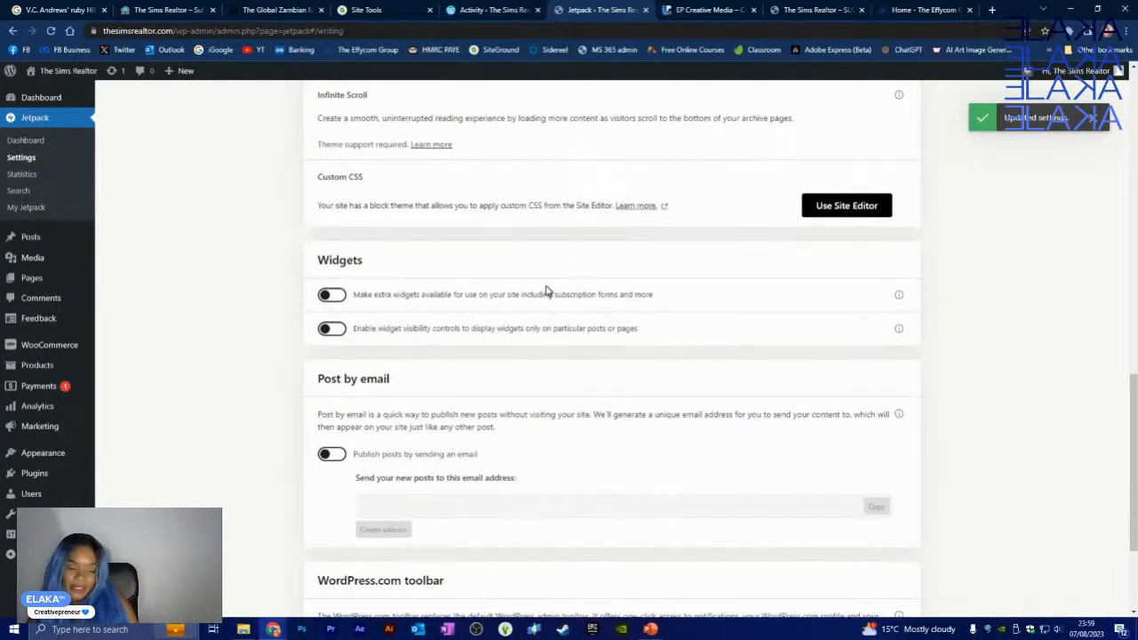
{"action": "left_click", "coordinate": [336, 297]}
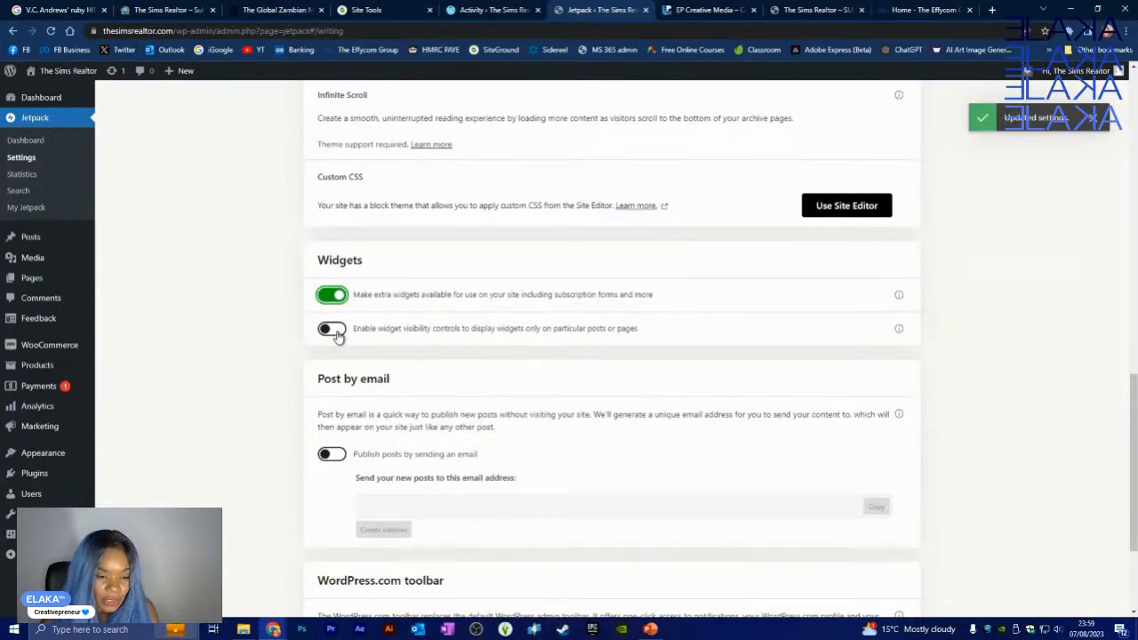
- Enable widget visibility controls for specific posts or pages in the Writing settings
{"action": "left_click", "coordinate": [336, 330]}
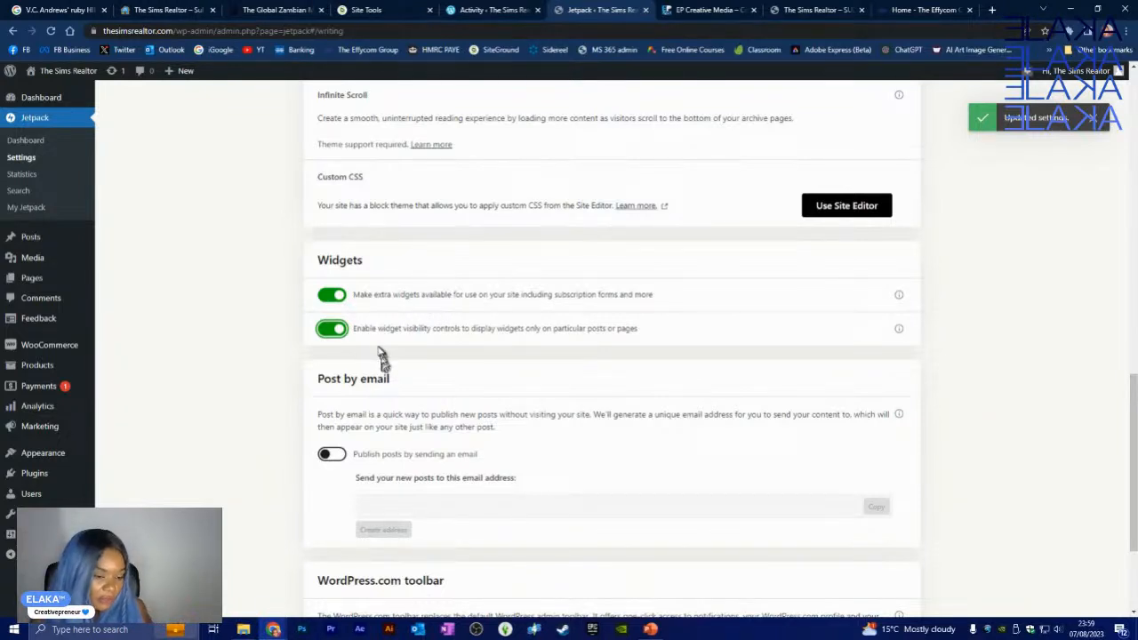
{"action": "scroll", "coordinate": [392, 350], "scroll_direction": "down", "scroll_amount": 1}
{"action": "scroll", "coordinate": [392, 350], "scroll_direction": "down", "scroll_amount": 2}
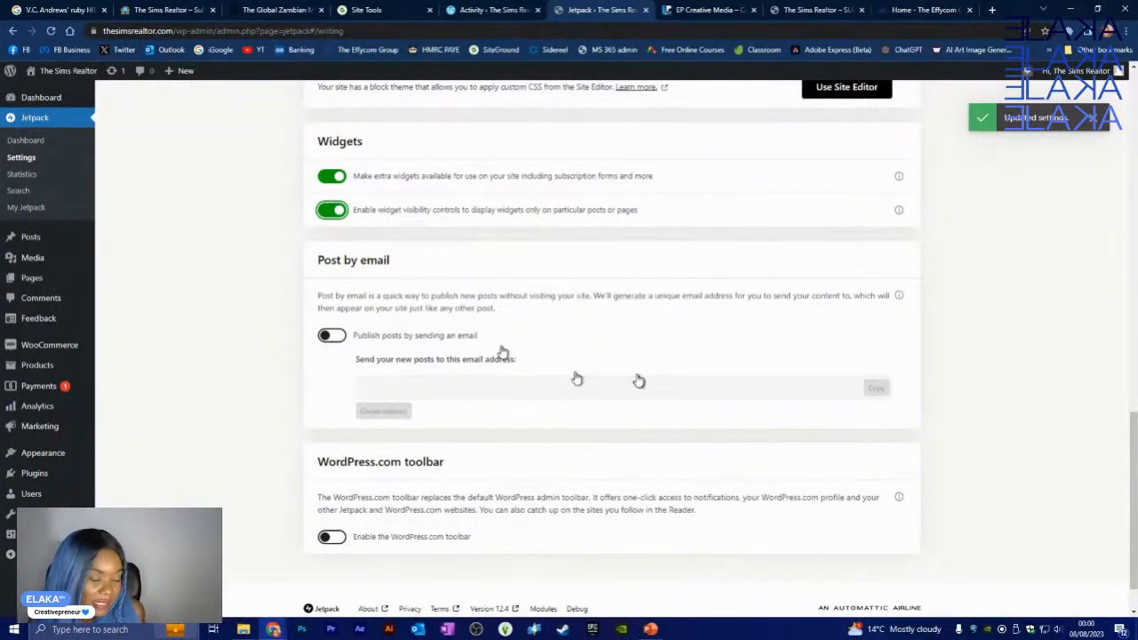
{"action": "scroll", "coordinate": [419, 297], "scroll_direction": "down", "scroll_amount": 1}
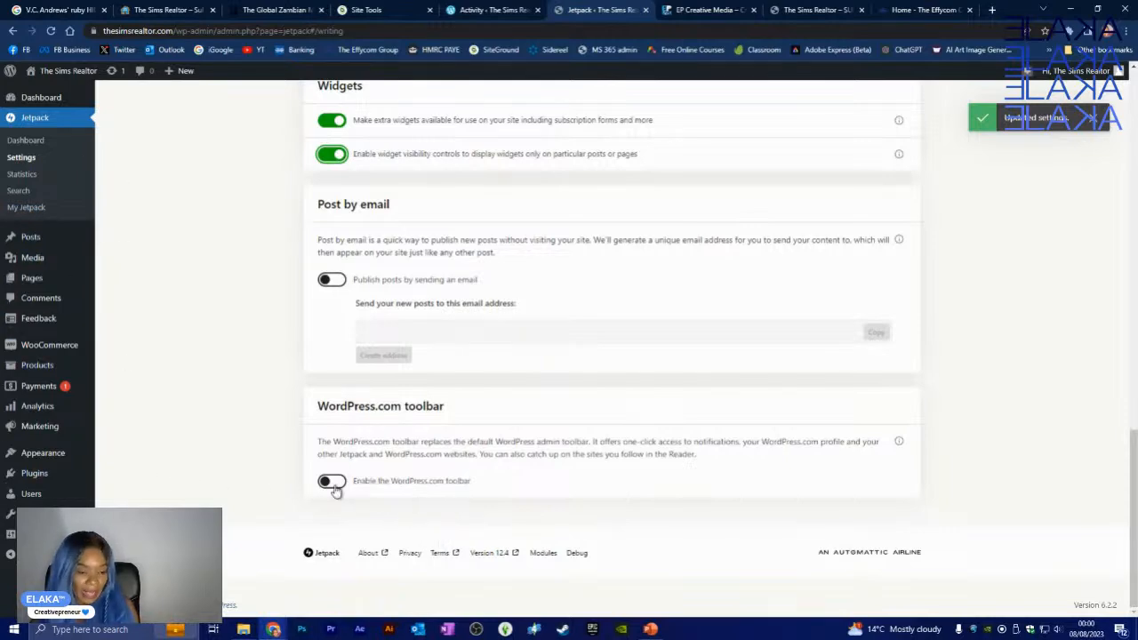
{"action": "scroll", "coordinate": [587, 311], "scroll_direction": "up", "scroll_amount": 15}
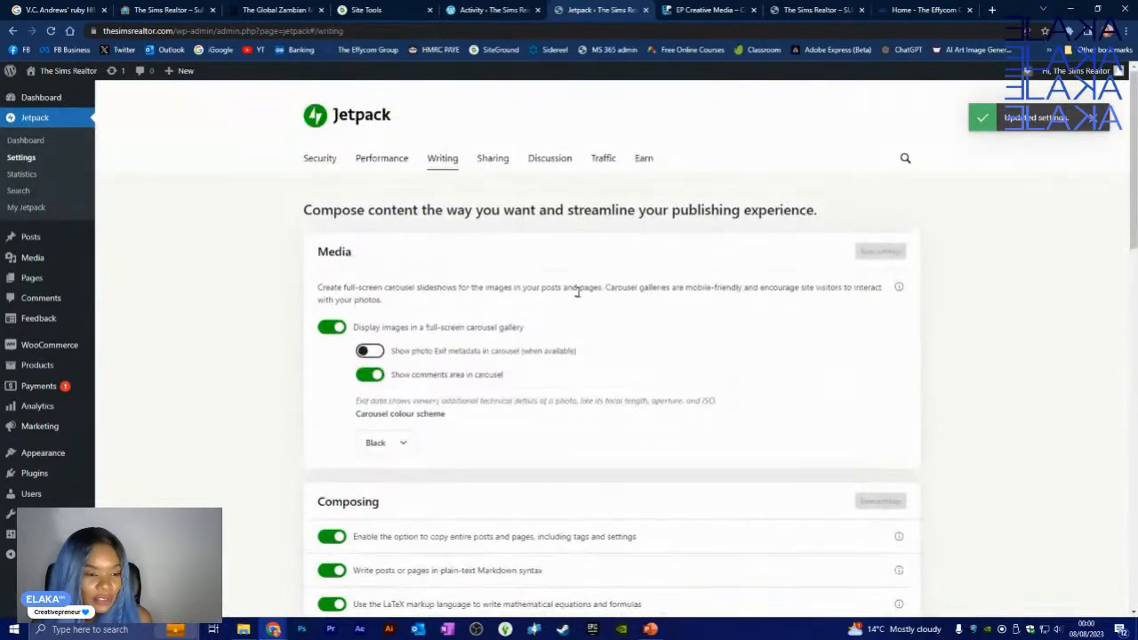
{"action": "left_click", "coordinate": [496, 162]}
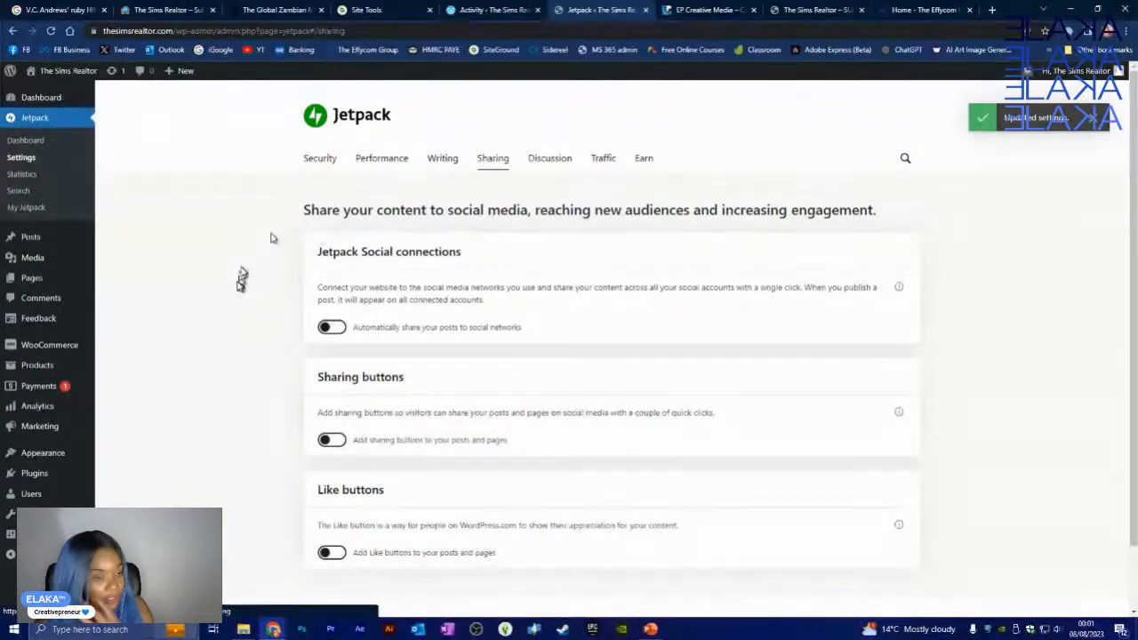
- Scroll down Jetpack's Sharing settings and switch on the Sharing buttons toggle for posts and pages
{"action": "scroll", "coordinate": [427, 396], "scroll_direction": "down", "scroll_amount": 1}
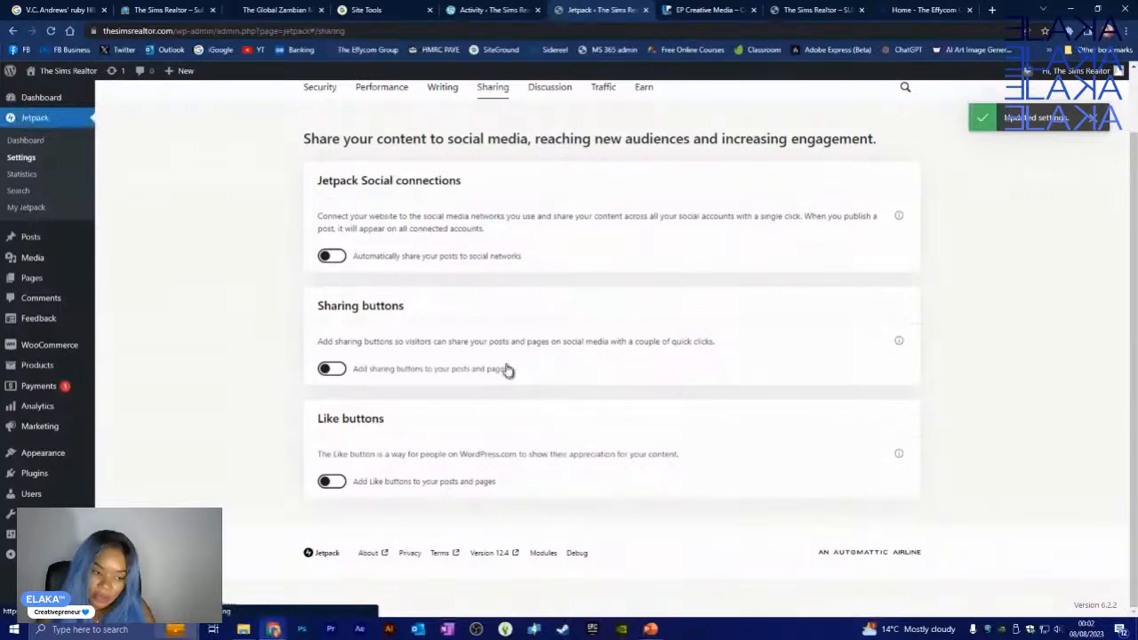
{"action": "left_click", "coordinate": [333, 369]}
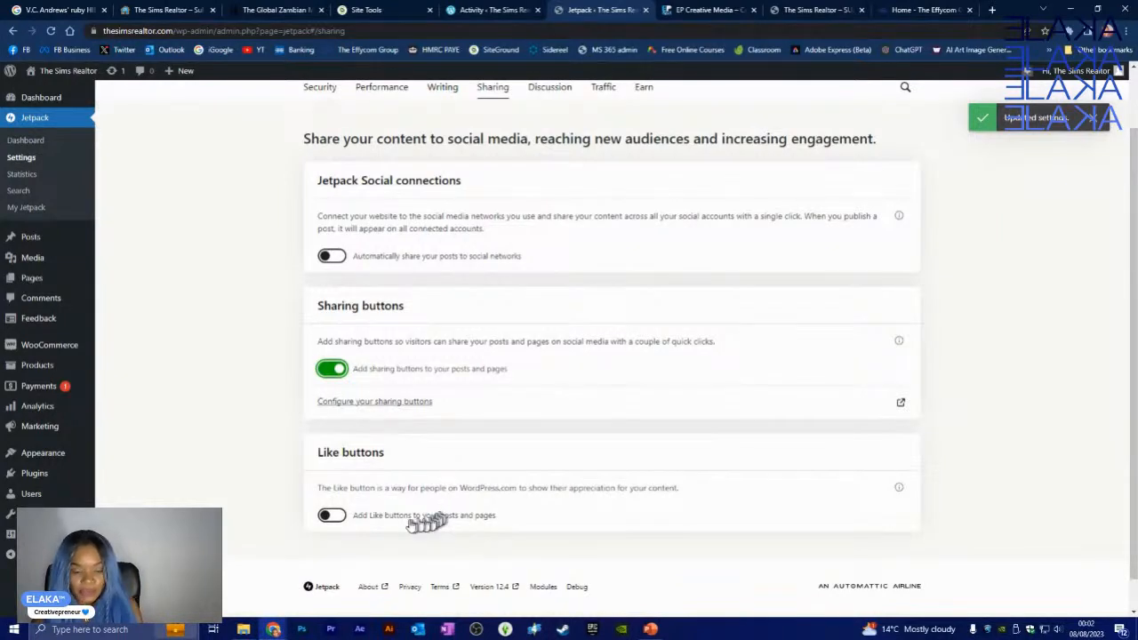
- Switch on the Like buttons toggle, leaving automatic social sharing off
{"action": "left_click", "coordinate": [330, 515]}
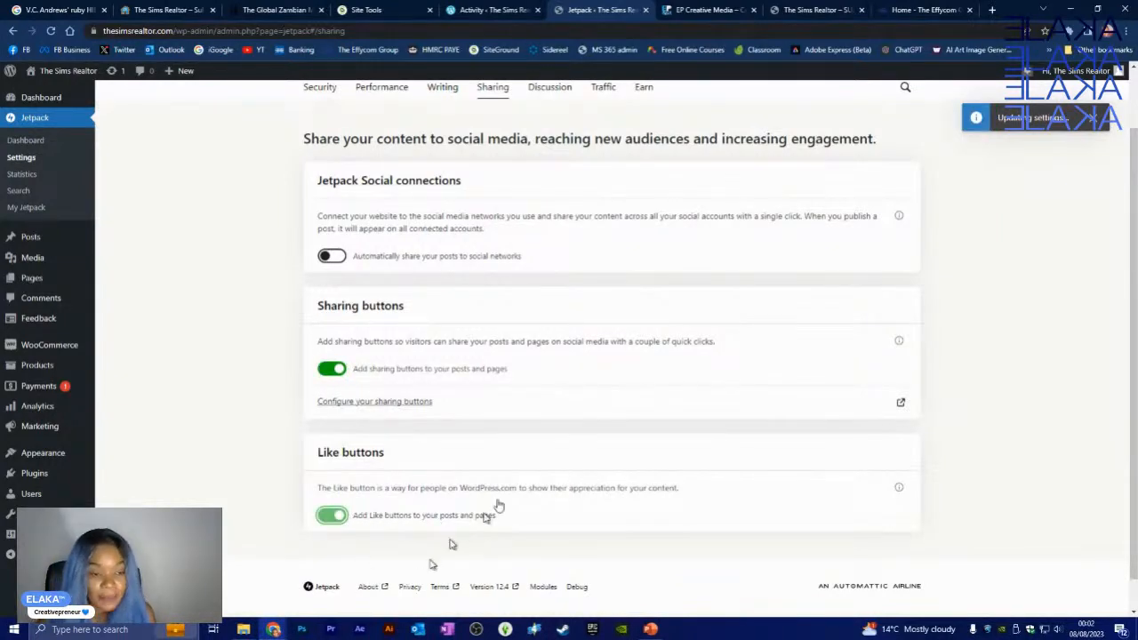
{"action": "scroll", "coordinate": [522, 480], "scroll_direction": "up", "scroll_amount": 1}
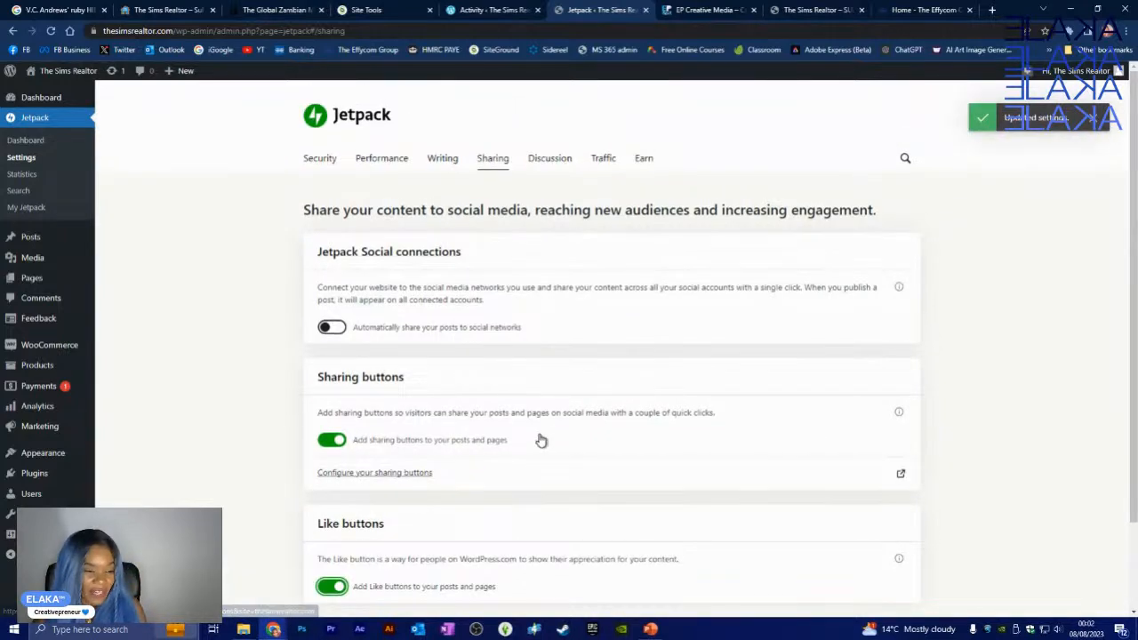
{"action": "scroll", "coordinate": [544, 438], "scroll_direction": "down", "scroll_amount": 2}
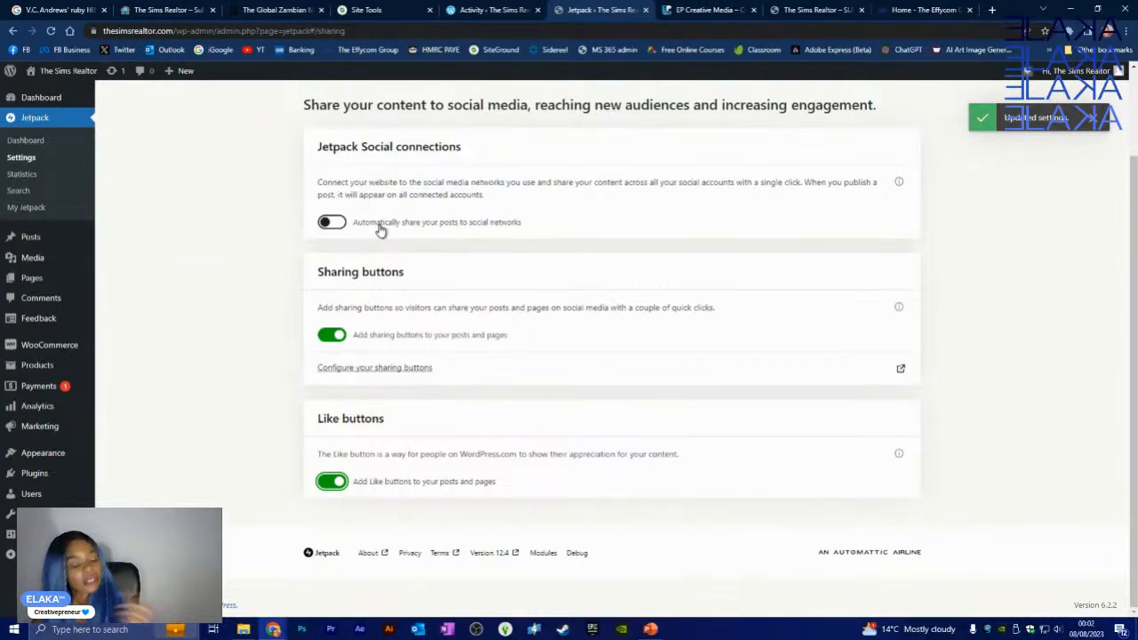
- Open WordPress.com's Sharing Buttons configuration and show like and sharing buttons on Pages as well as Posts
{"action": "left_click", "coordinate": [364, 373]}
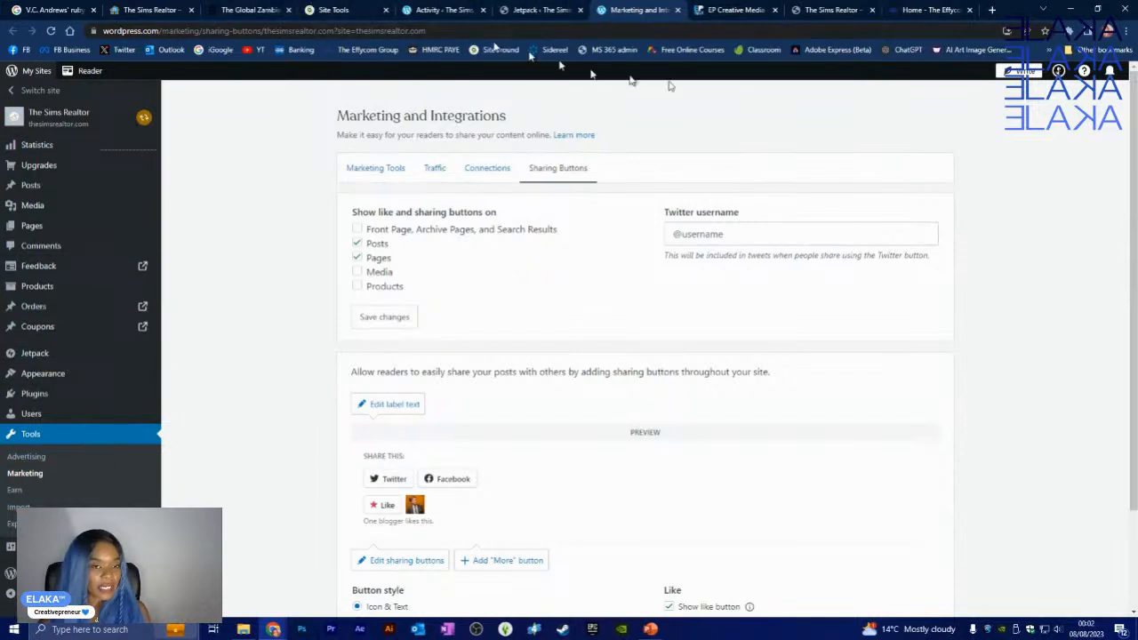
{"action": "left_click", "coordinate": [541, 9]}
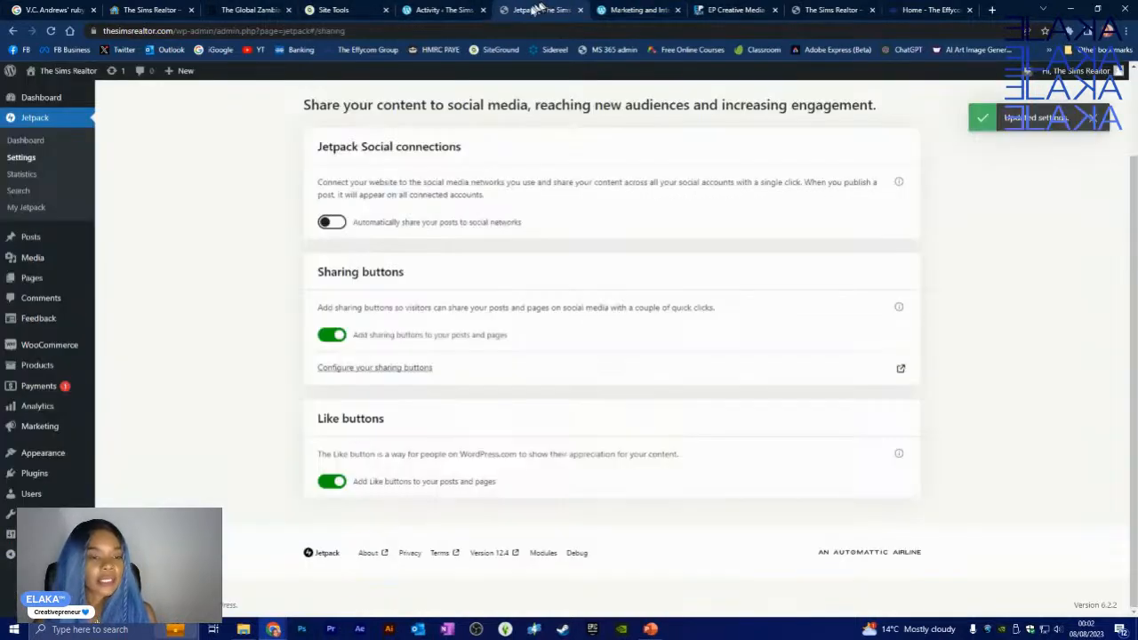
{"action": "left_click", "coordinate": [614, 11]}
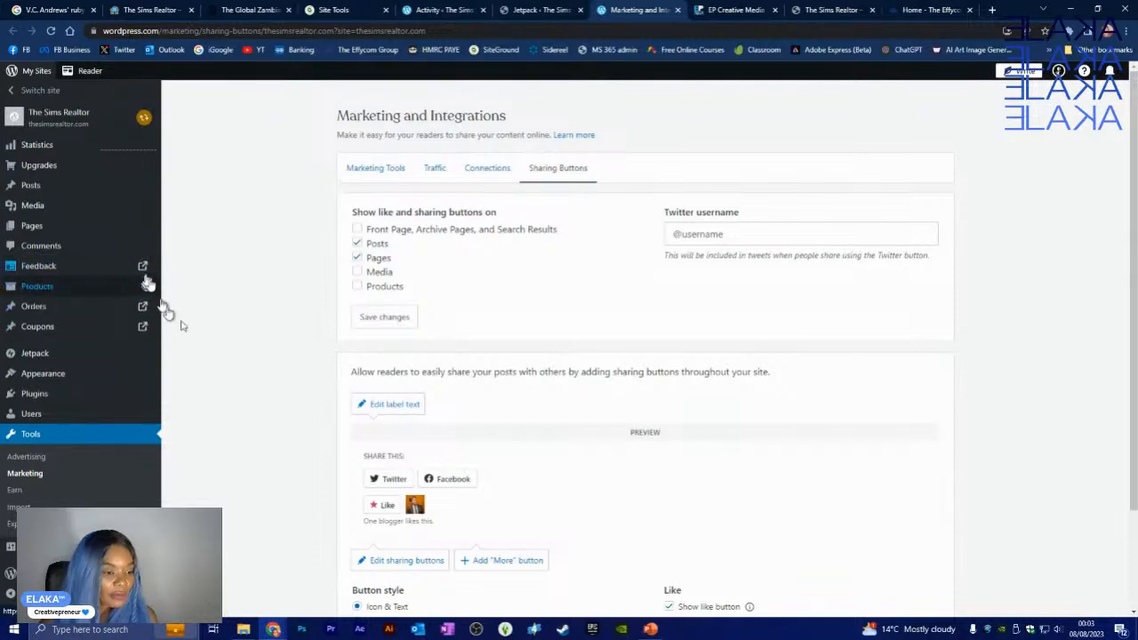
{"action": "left_click", "coordinate": [539, 11]}
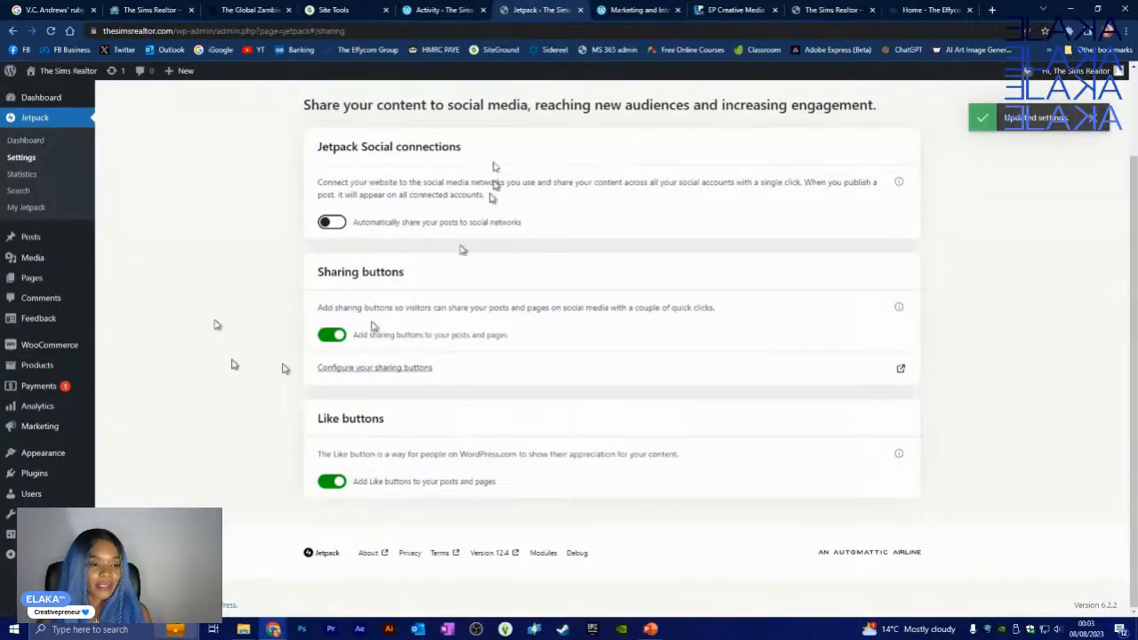
{"action": "left_click", "coordinate": [622, 9]}
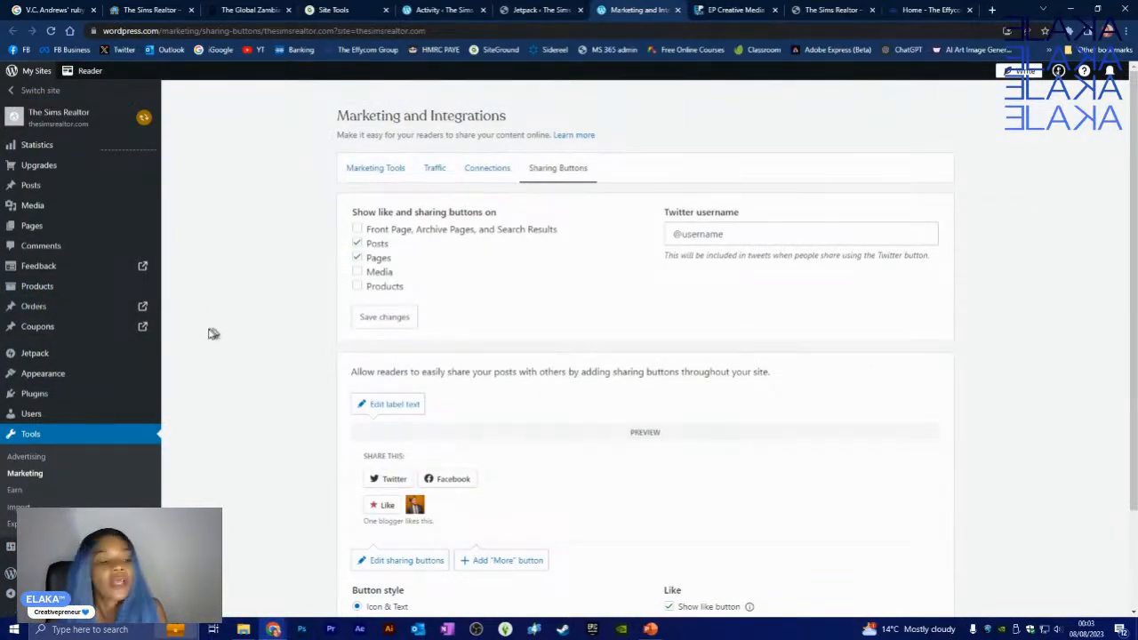
{"action": "left_click", "coordinate": [537, 13]}
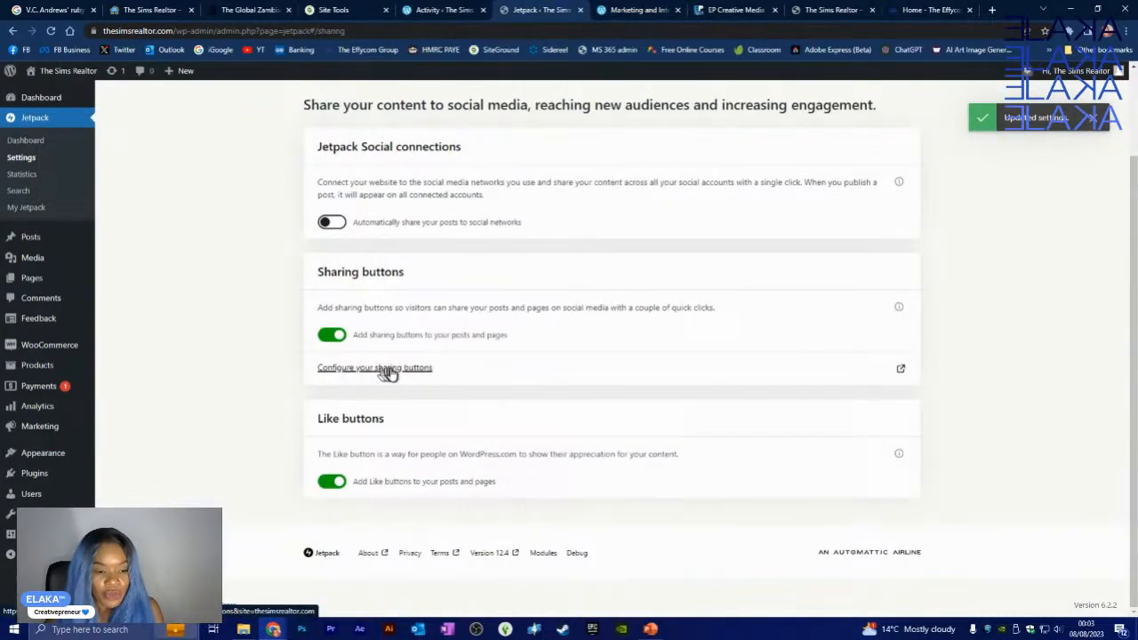
{"action": "left_click", "coordinate": [635, 10]}
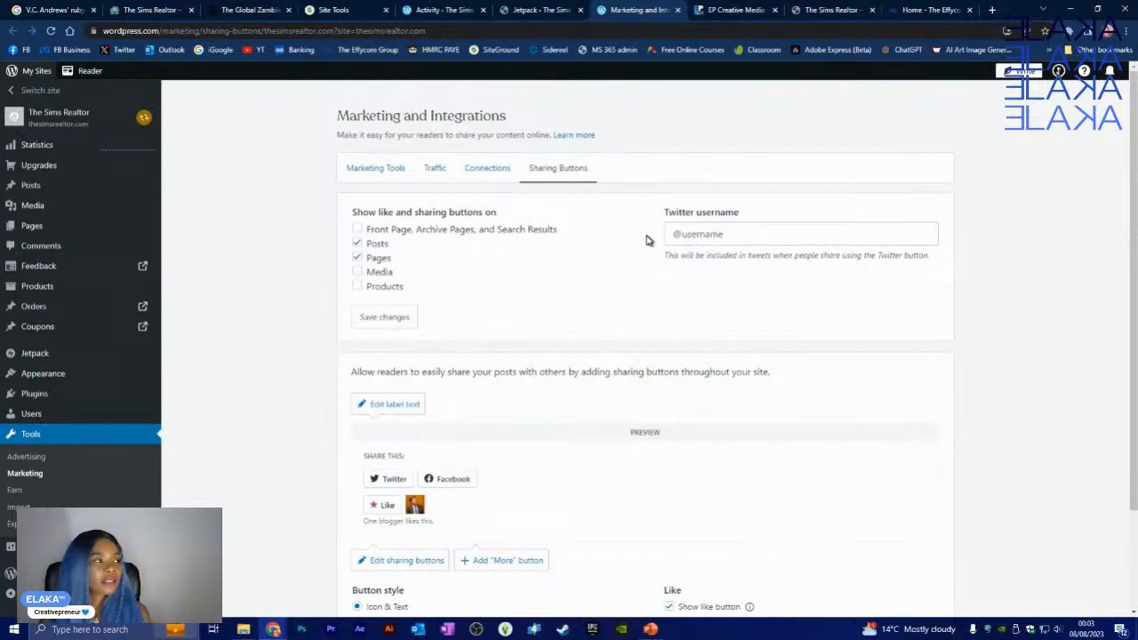
{"action": "left_click", "coordinate": [357, 258]}
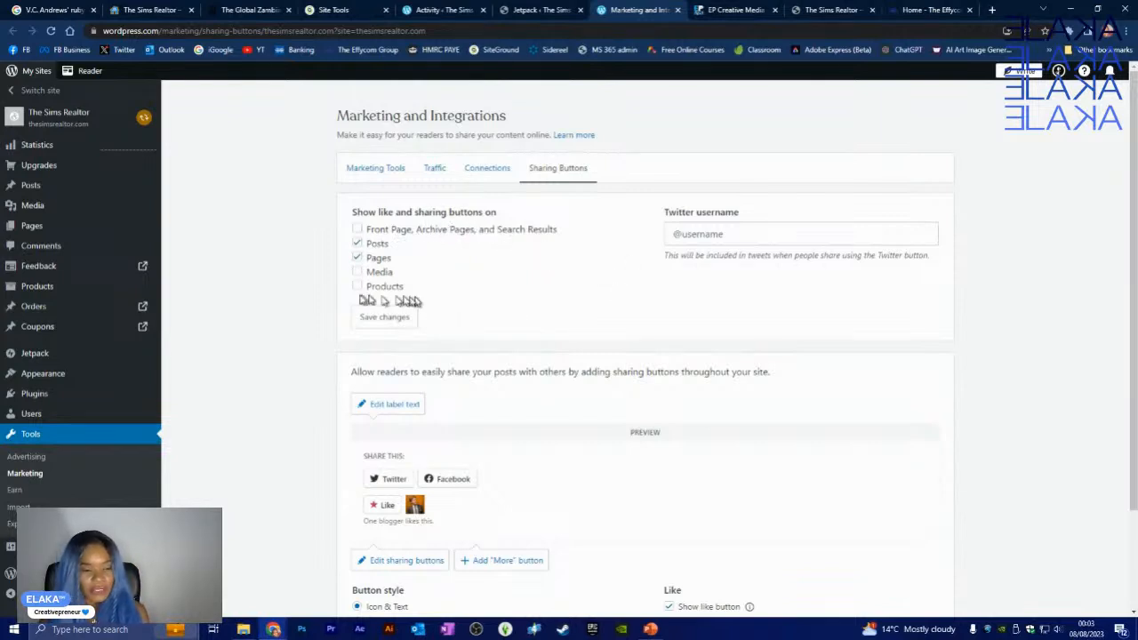
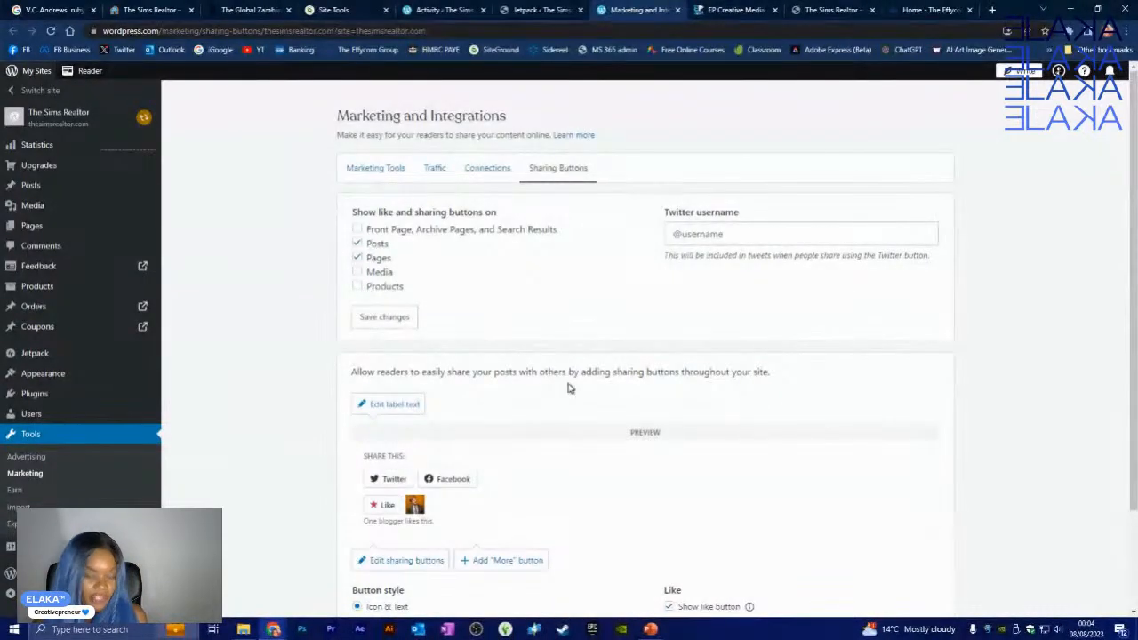
- Set the sharing Button style to Icon Only, leaving just Twitter and Facebook icons
{"action": "scroll", "coordinate": [552, 413], "scroll_direction": "down", "scroll_amount": 3}
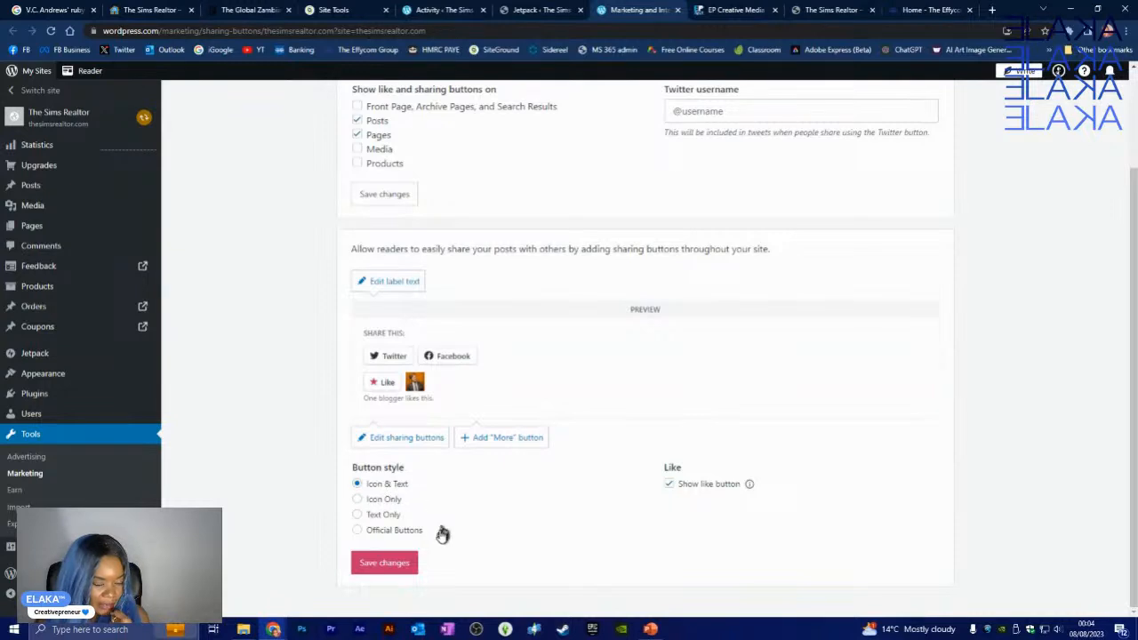
{"action": "left_click", "coordinate": [358, 501]}
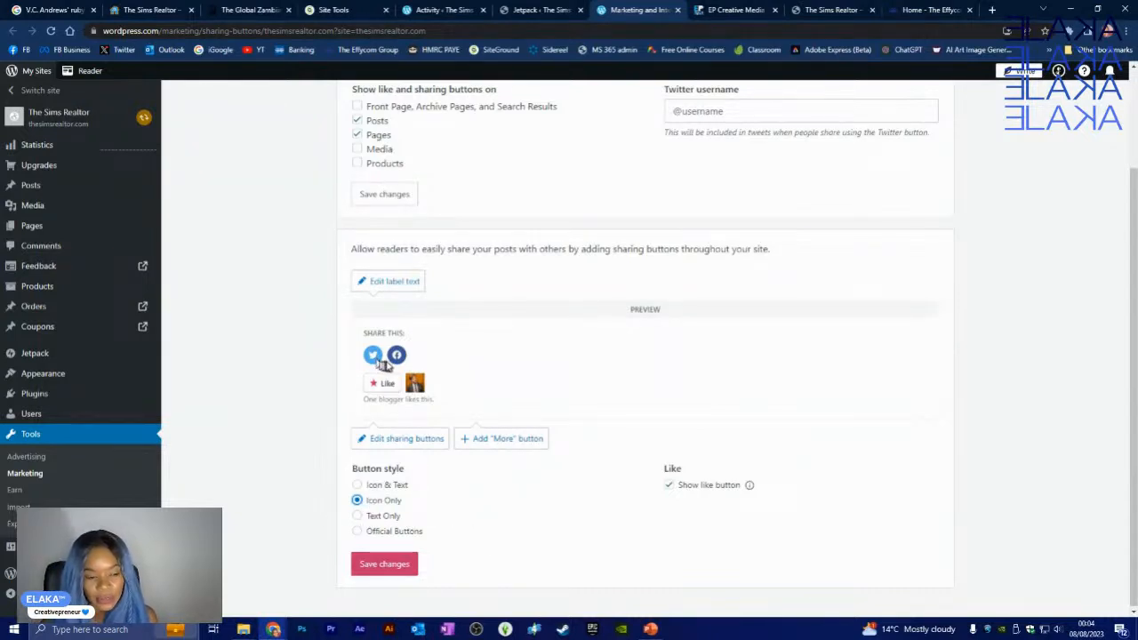
- Add WhatsApp, Reddit, Tumblr, Pinterest and Mastodon to the visible sharing buttons
{"action": "left_click", "coordinate": [405, 439]}
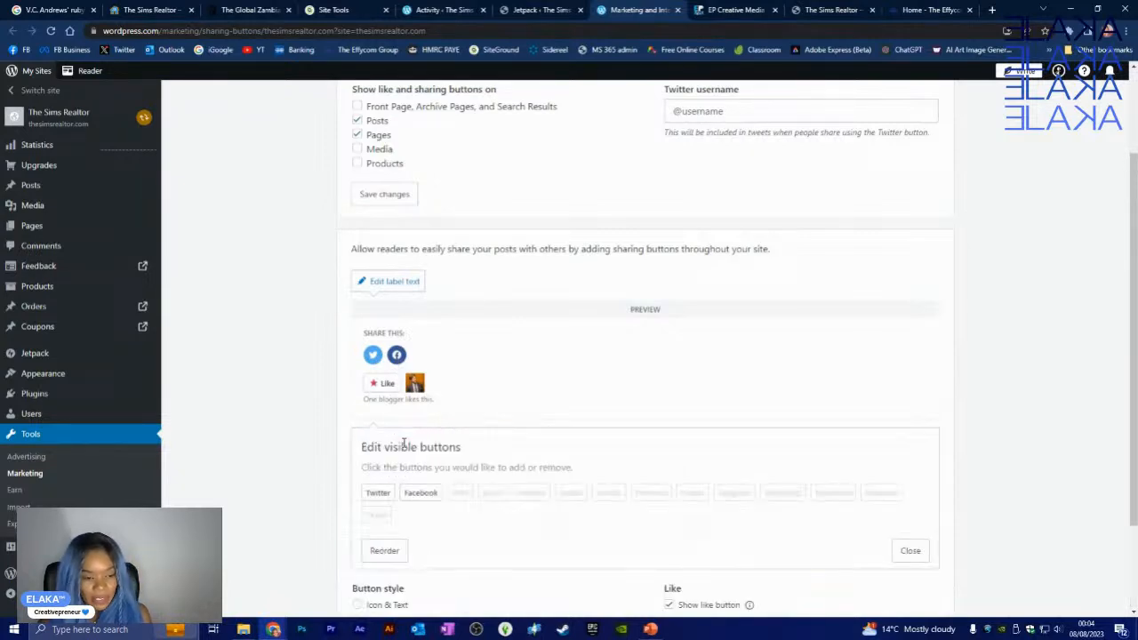
{"action": "scroll", "coordinate": [752, 333], "scroll_direction": "down", "scroll_amount": 2}
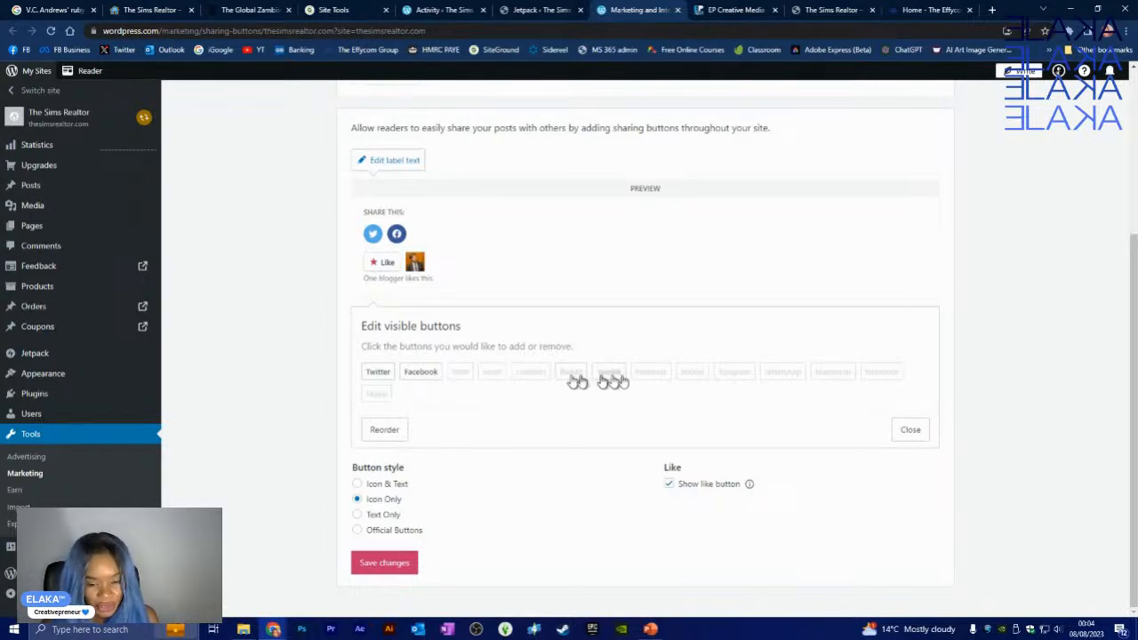
{"action": "left_click", "coordinate": [779, 378]}
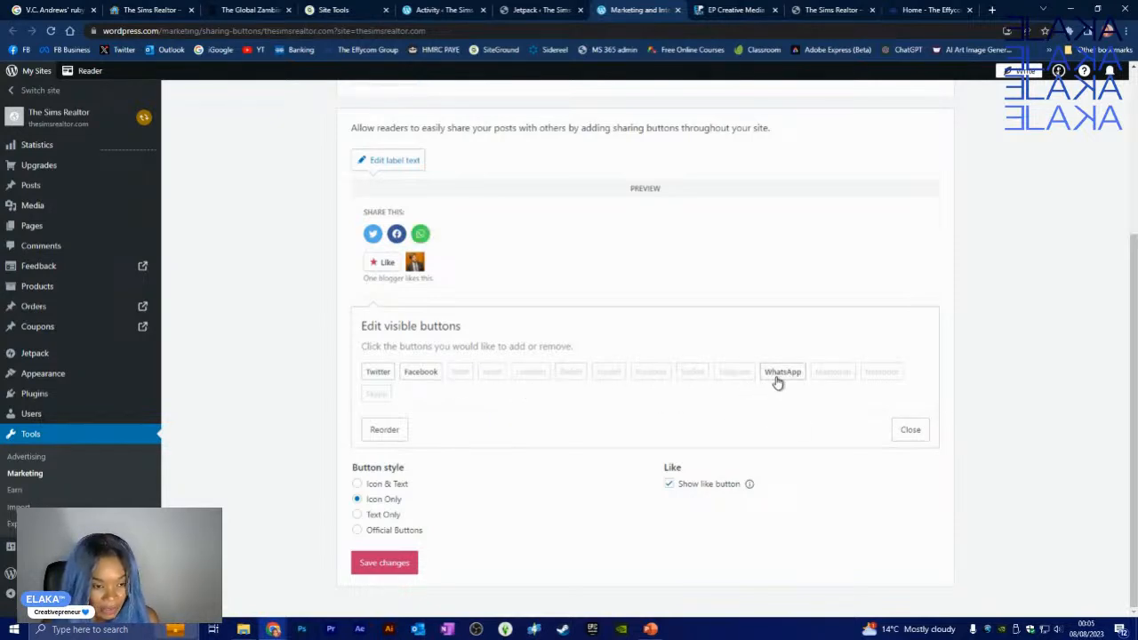
{"action": "left_click", "coordinate": [727, 376]}
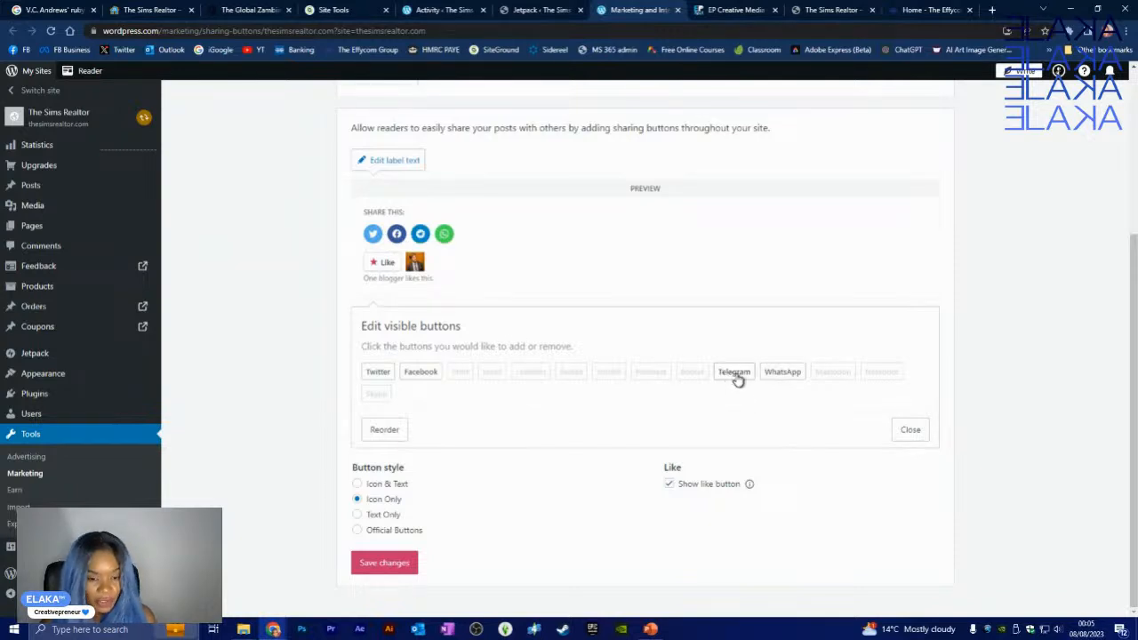
{"action": "left_click", "coordinate": [733, 377]}
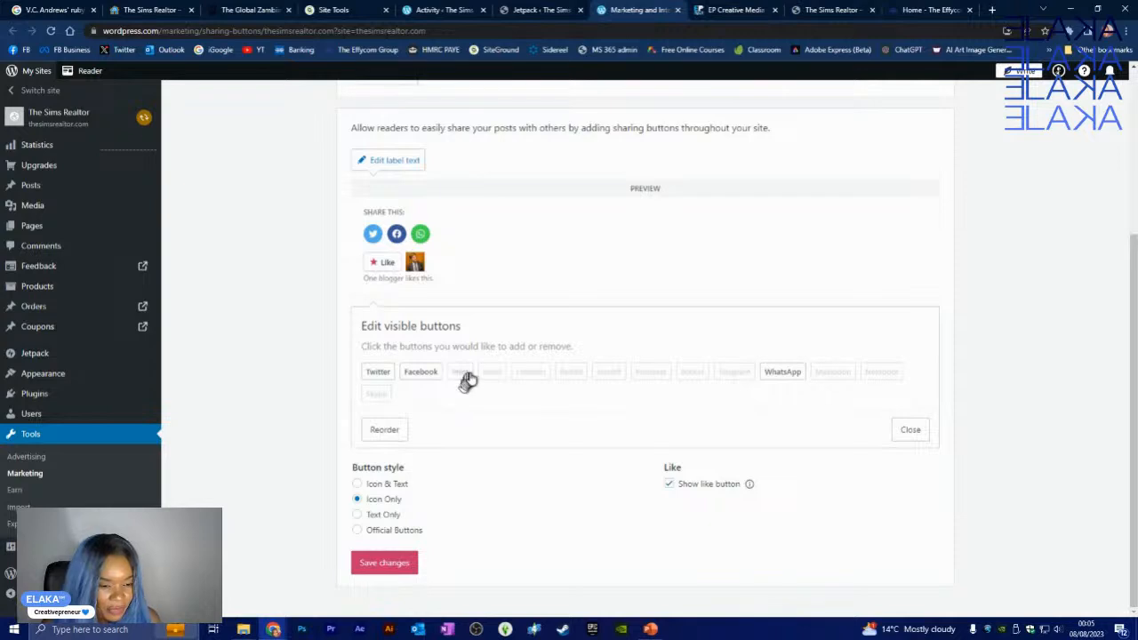
{"action": "left_click", "coordinate": [574, 375]}
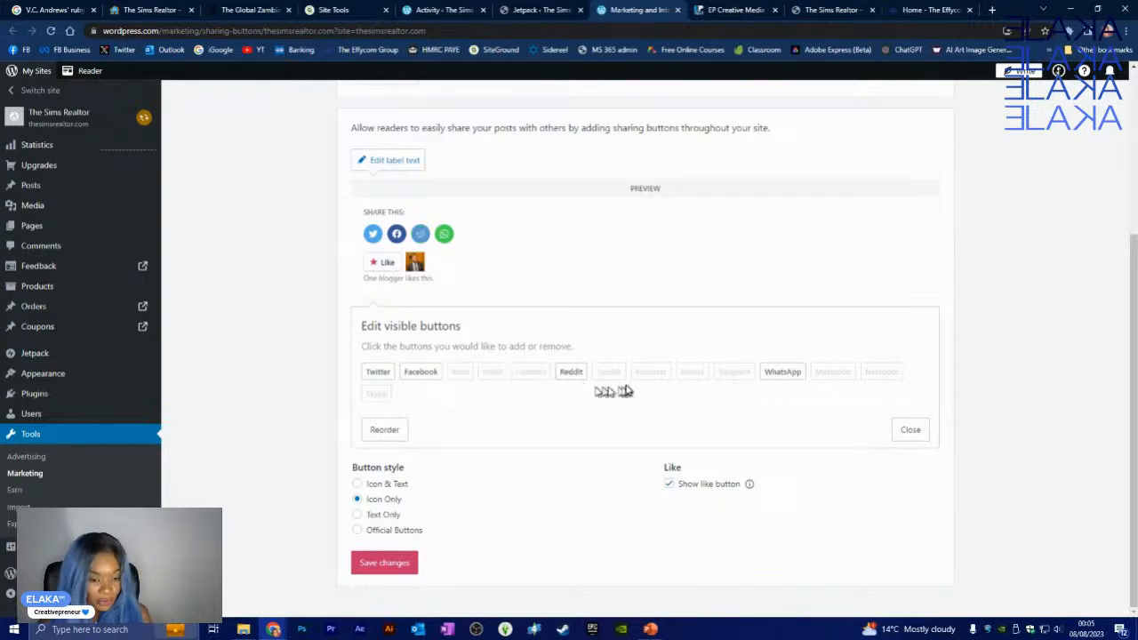
{"action": "left_click", "coordinate": [614, 377]}
{"action": "left_click", "coordinate": [645, 378]}
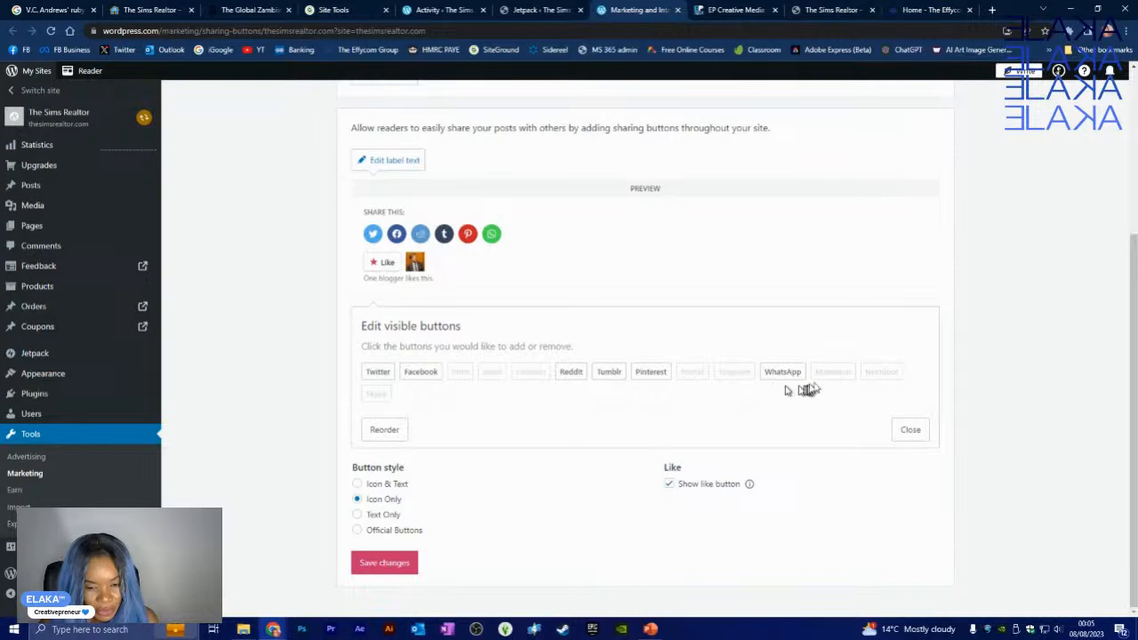
{"action": "left_click", "coordinate": [830, 377]}
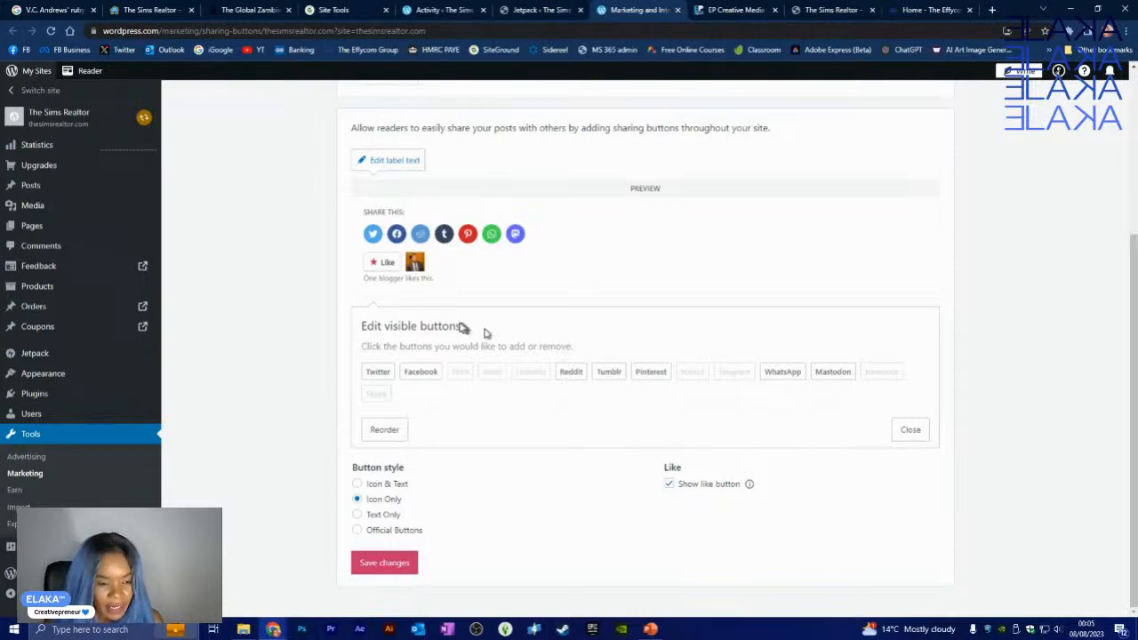
- Reorder the sharing buttons so WhatsApp is first and Twitter follows Facebook
{"action": "left_click", "coordinate": [401, 432]}
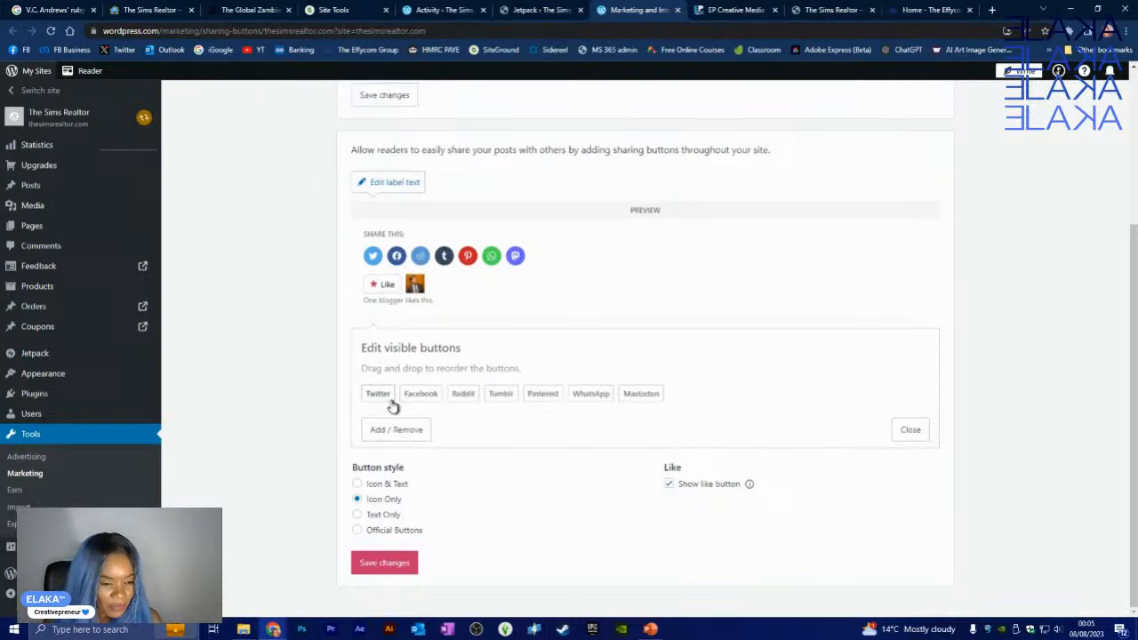
{"action": "left_click_drag", "start_coordinate": [383, 399], "coordinate": [430, 400]}
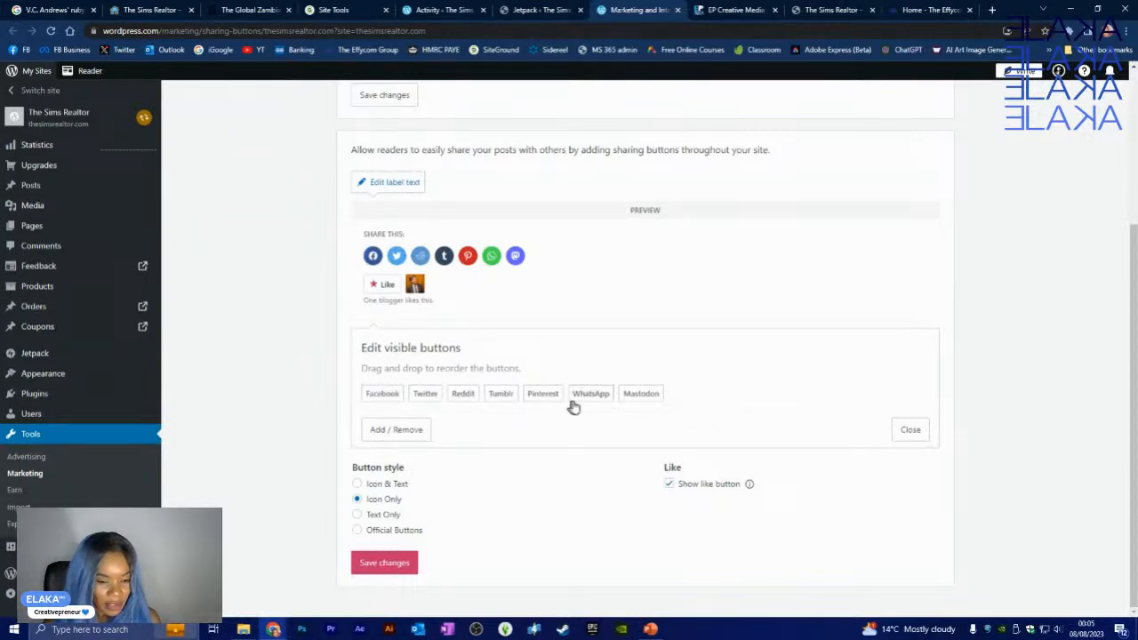
{"action": "left_click_drag", "start_coordinate": [589, 395], "coordinate": [386, 401]}
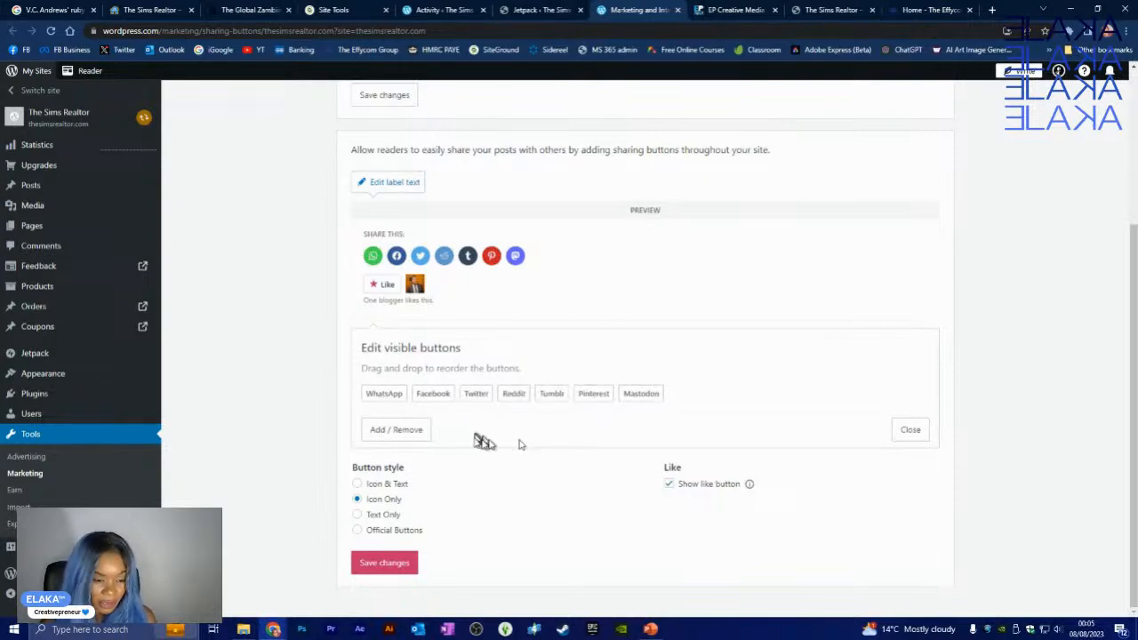
{"action": "left_click", "coordinate": [911, 430]}
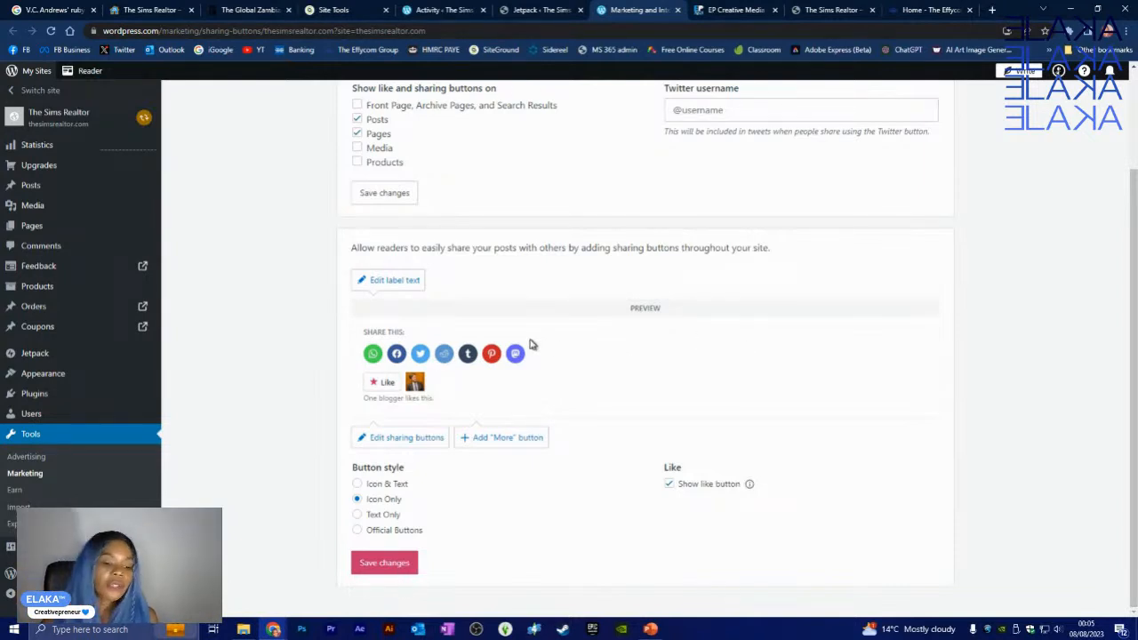
- Put Print, Email, LinkedIn, Pocket, Telegram, Nextdoor and Skype under a More sharing button
{"action": "left_click", "coordinate": [495, 440]}
{"action": "scroll", "coordinate": [691, 391], "scroll_direction": "down", "scroll_amount": 2}
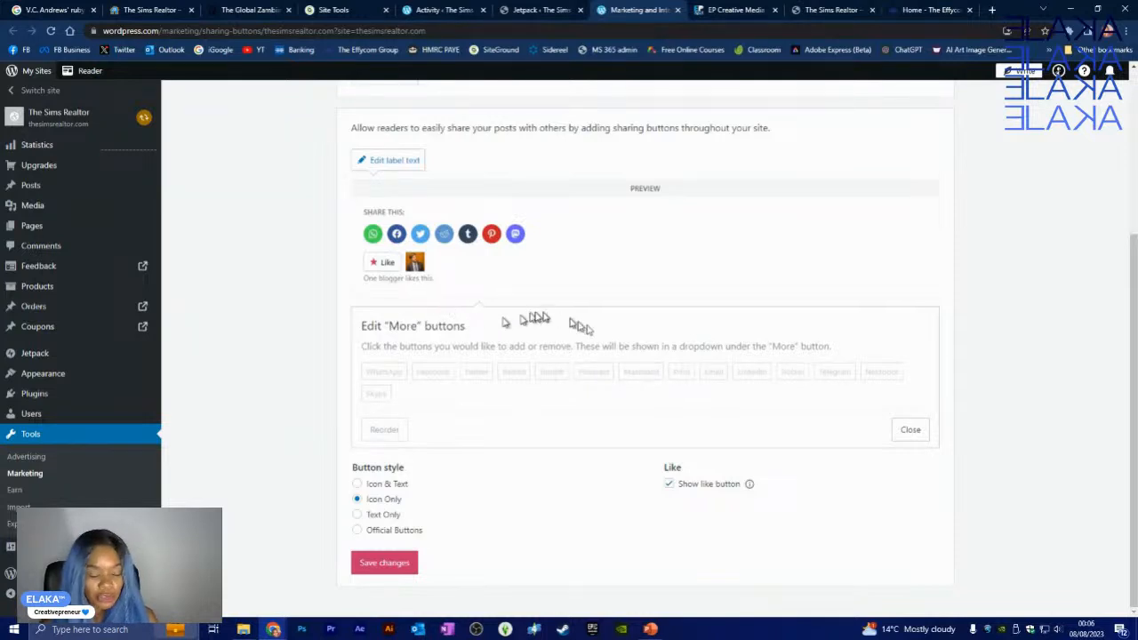
{"action": "left_click", "coordinate": [682, 374]}
{"action": "left_click", "coordinate": [713, 376]}
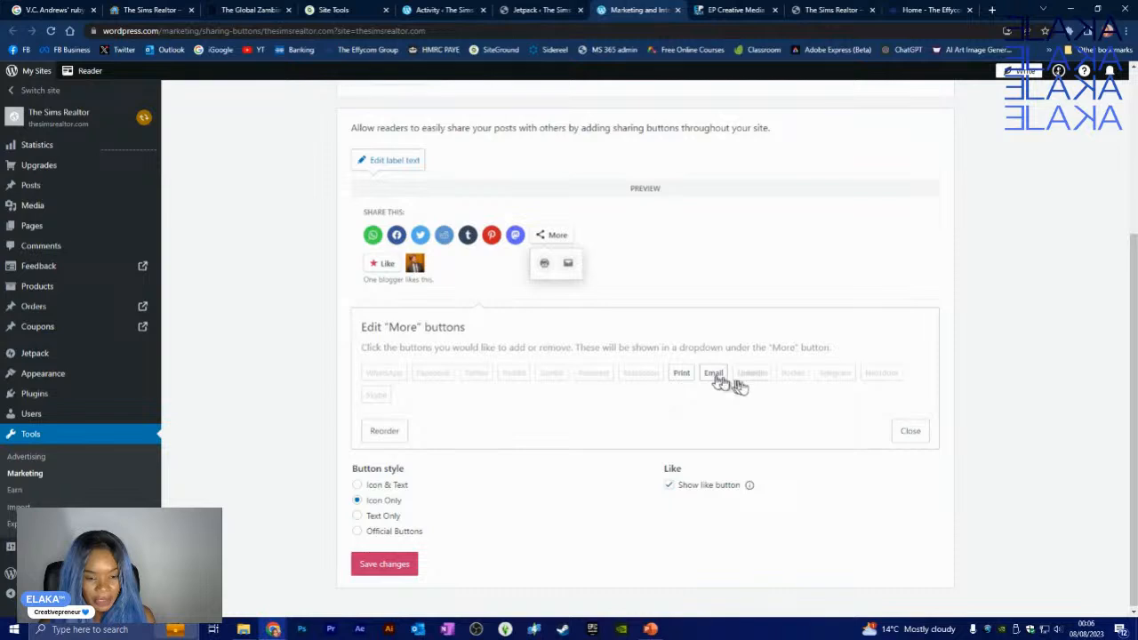
{"action": "left_click", "coordinate": [752, 375]}
{"action": "left_click", "coordinate": [793, 375]}
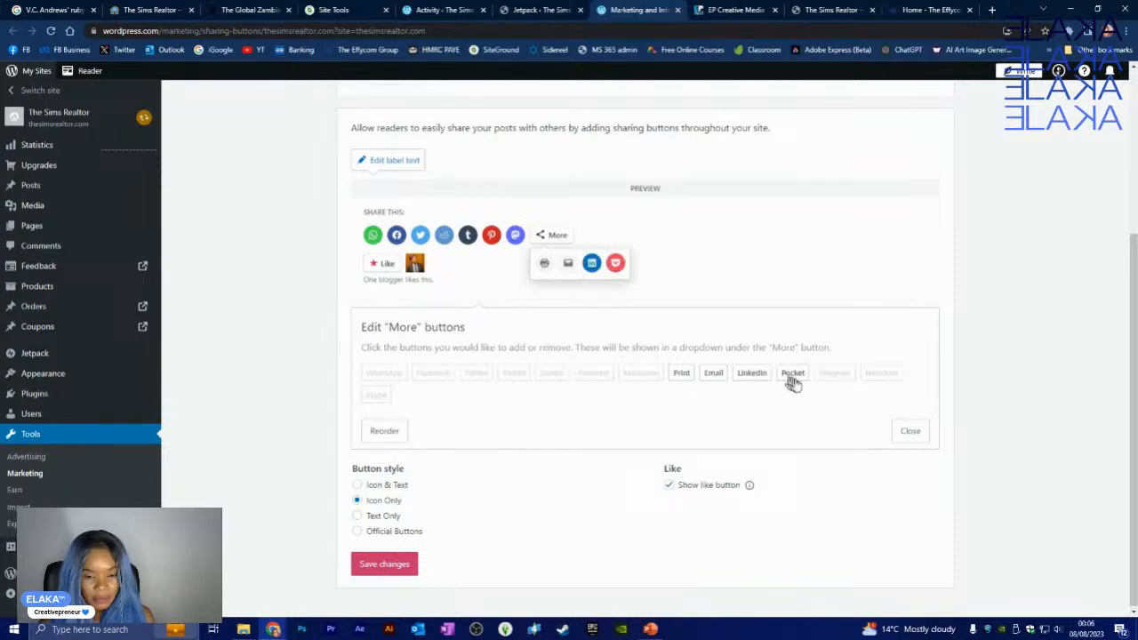
{"action": "left_click", "coordinate": [836, 375]}
{"action": "left_click", "coordinate": [881, 374]}
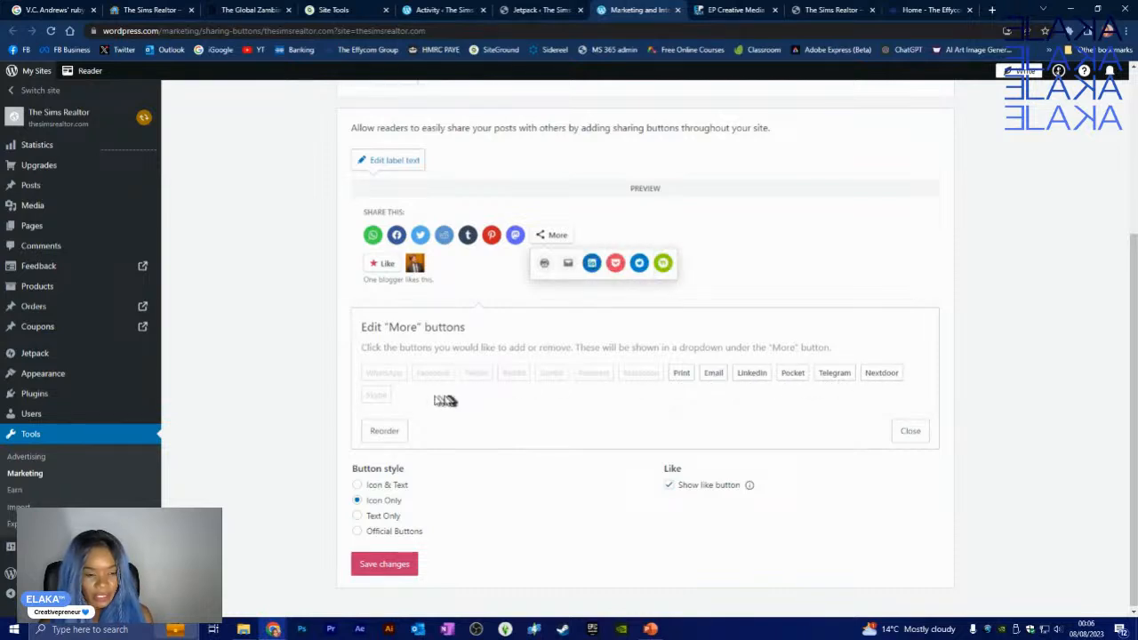
{"action": "left_click", "coordinate": [376, 396]}
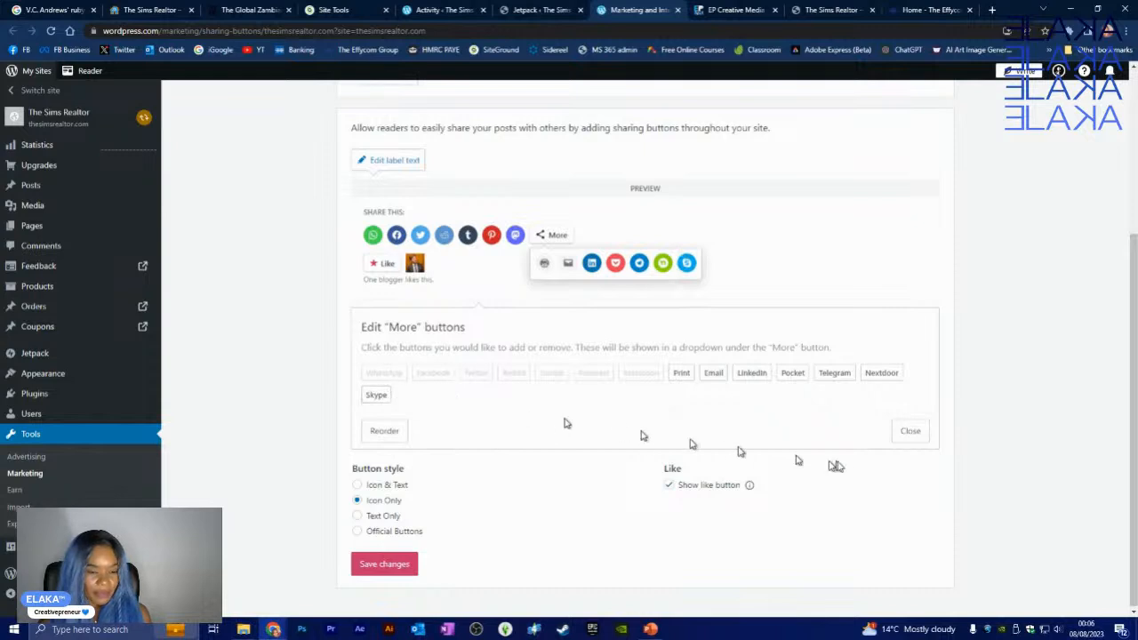
{"action": "left_click", "coordinate": [911, 433]}
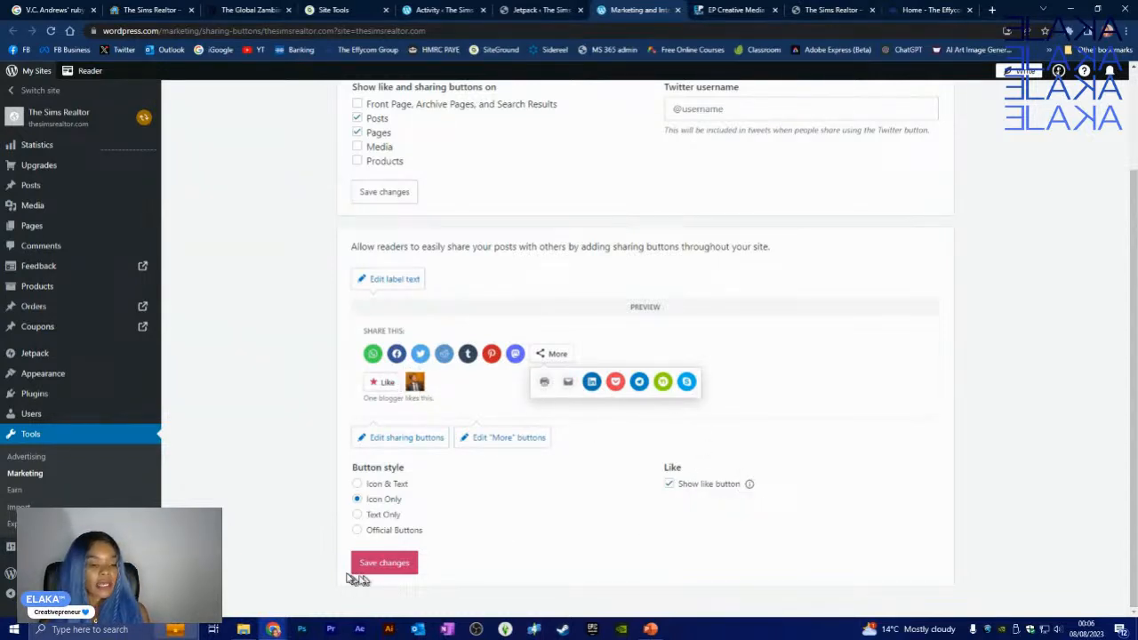
- Save the Sharing Buttons settings
{"action": "left_click", "coordinate": [378, 562]}
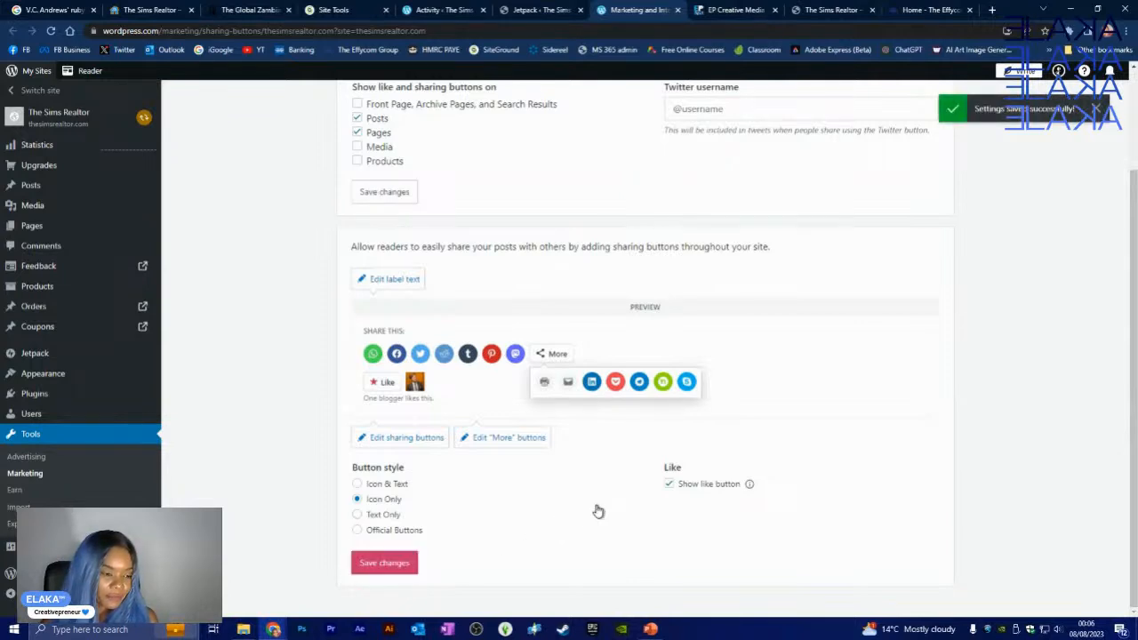
{"action": "scroll", "coordinate": [902, 169], "scroll_direction": "up", "scroll_amount": 1}
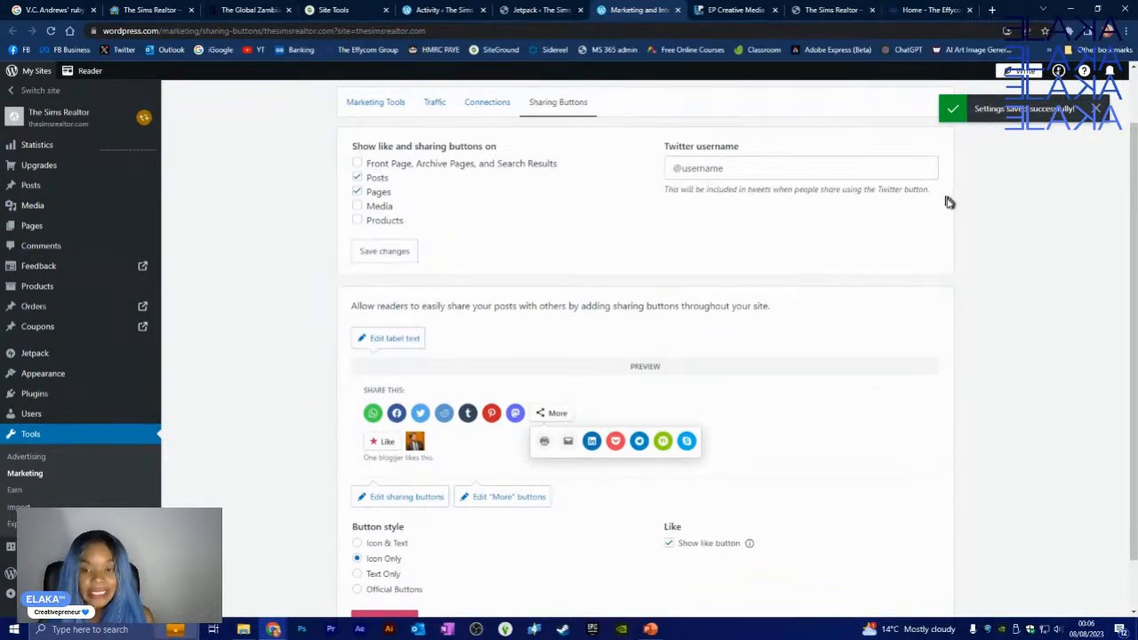
{"action": "scroll", "coordinate": [948, 202], "scroll_direction": "down", "scroll_amount": 1}
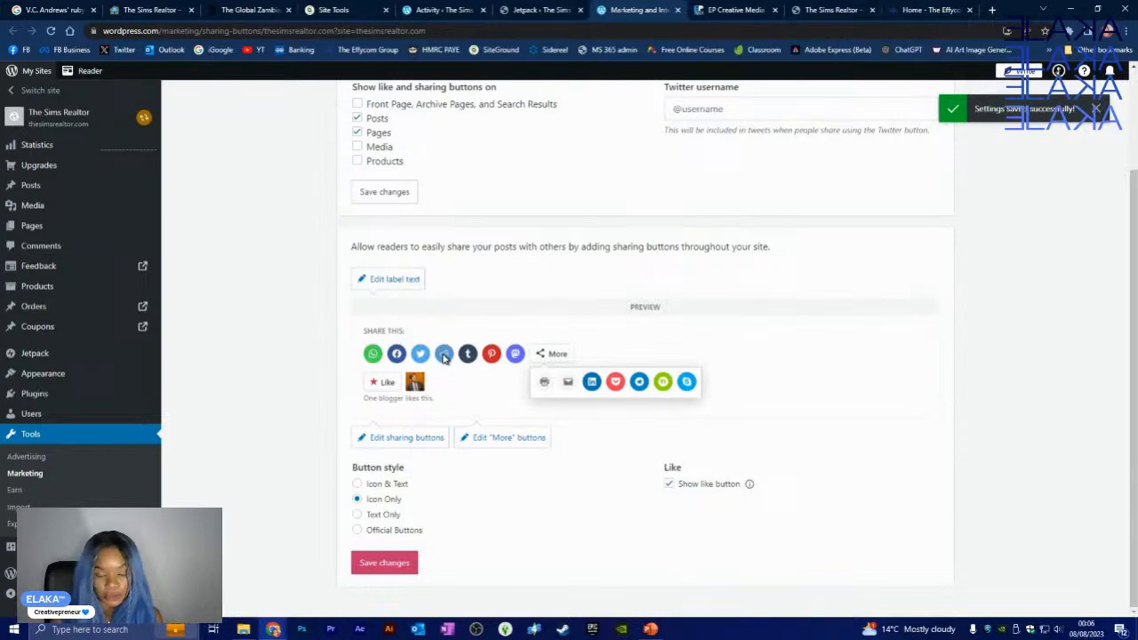
- Toggle Mastodon off and back on, save again, and close the Marketing page
{"action": "left_click", "coordinate": [389, 439]}
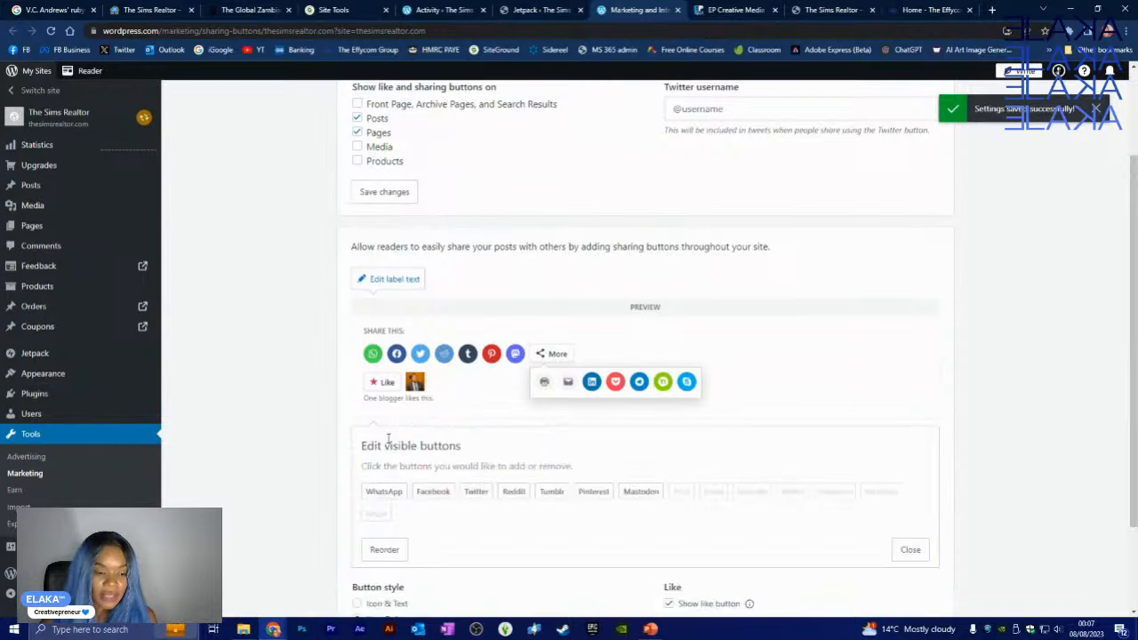
{"action": "left_click", "coordinate": [641, 492]}
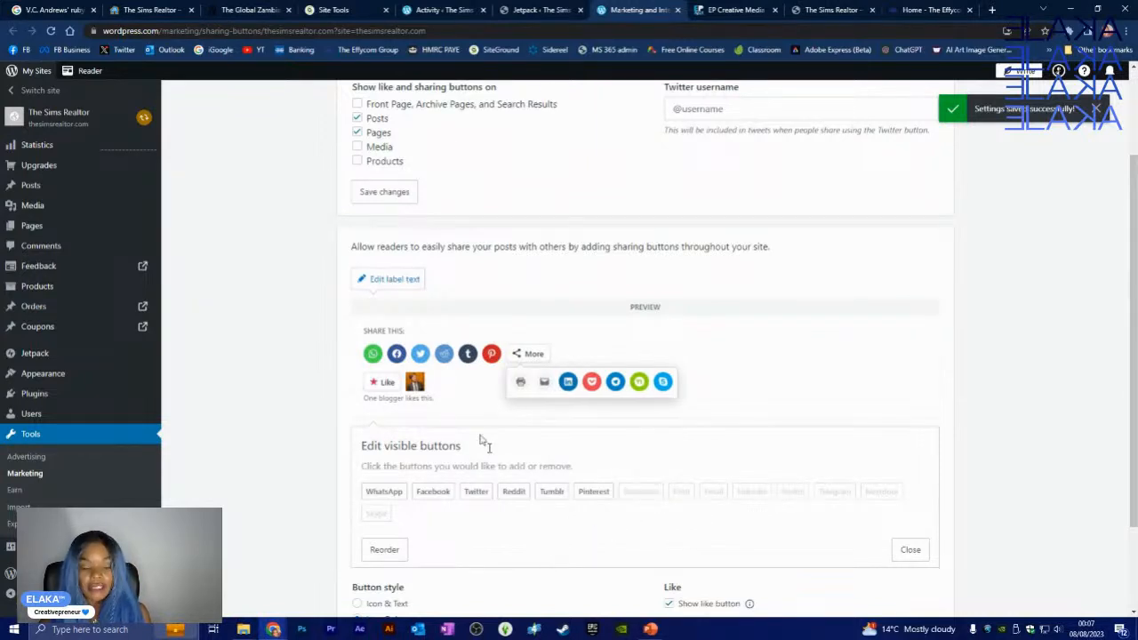
{"action": "left_click", "coordinate": [638, 494]}
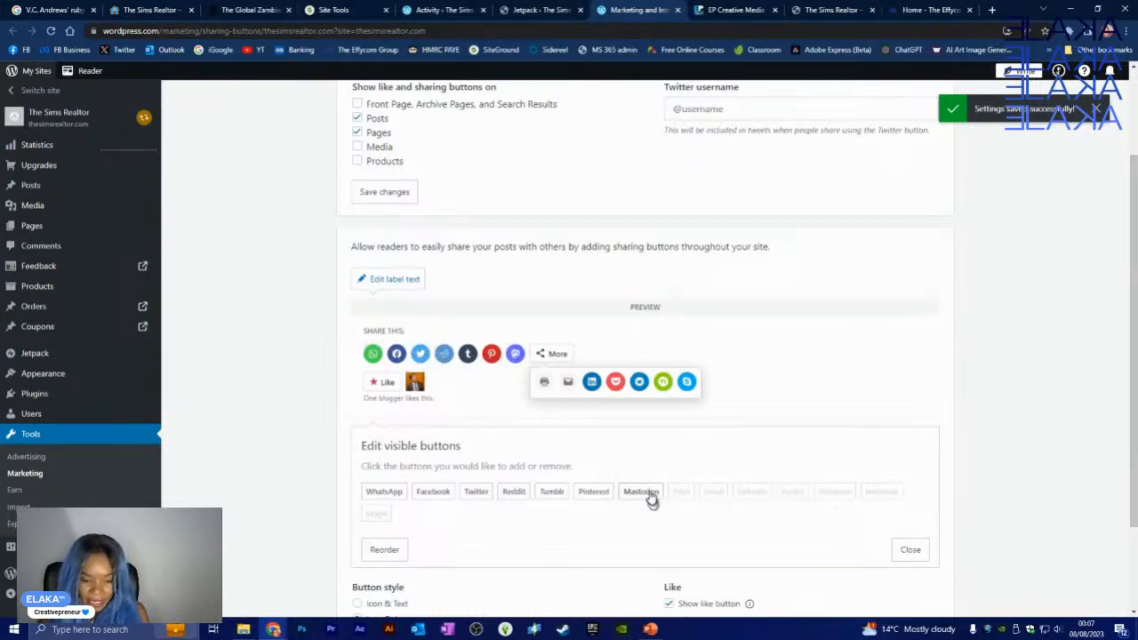
{"action": "left_click", "coordinate": [913, 551]}
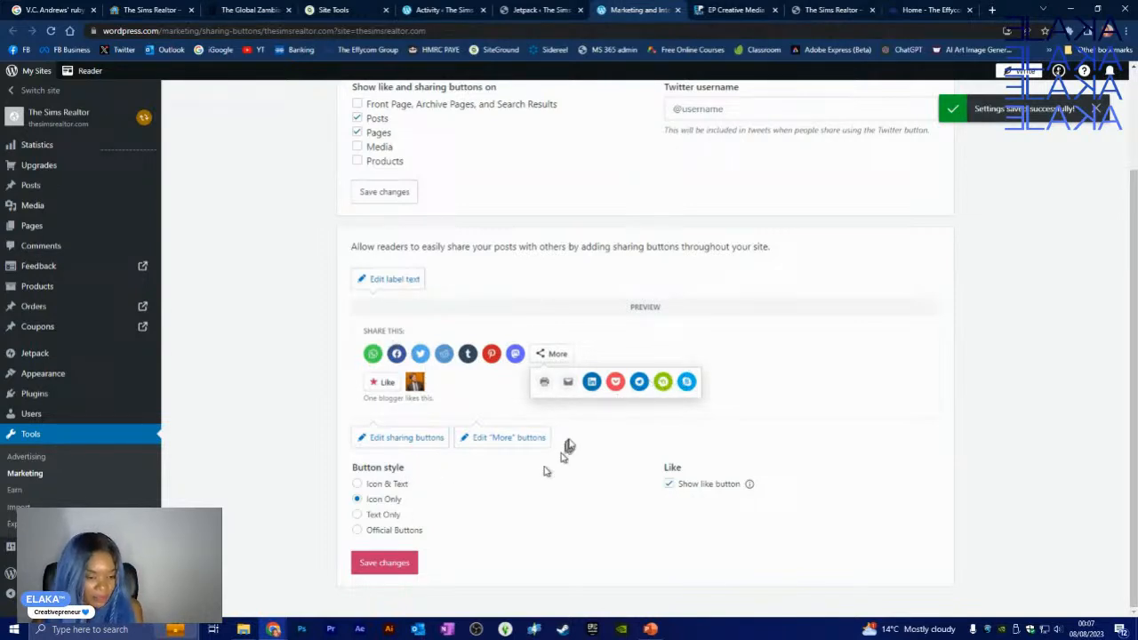
{"action": "left_click", "coordinate": [384, 563]}
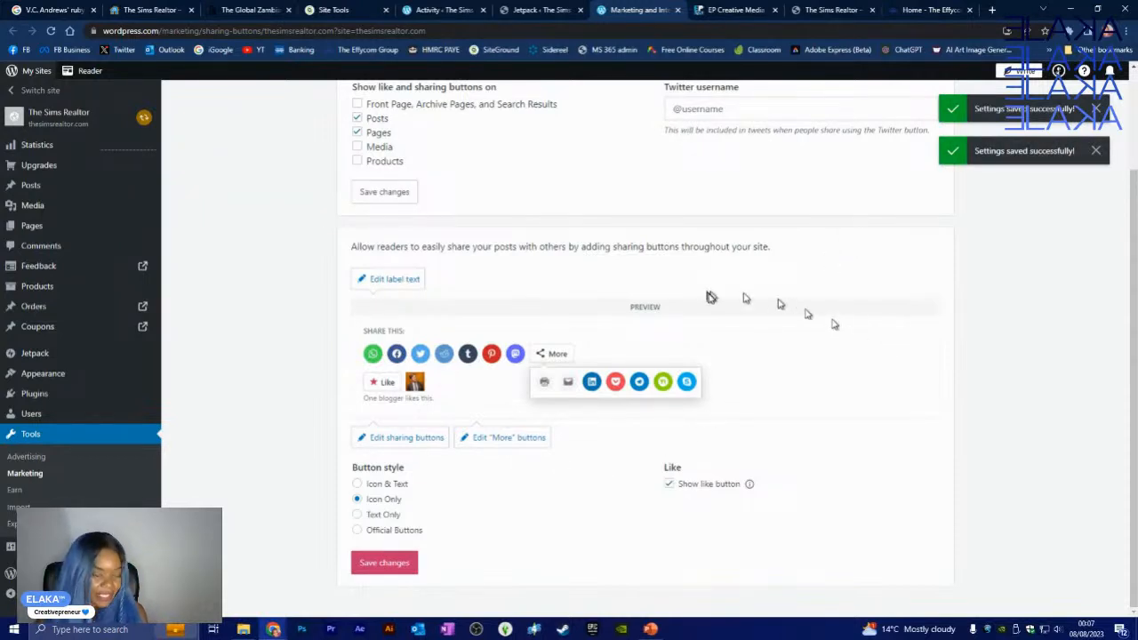
{"action": "scroll", "coordinate": [711, 317], "scroll_direction": "up", "scroll_amount": 2}
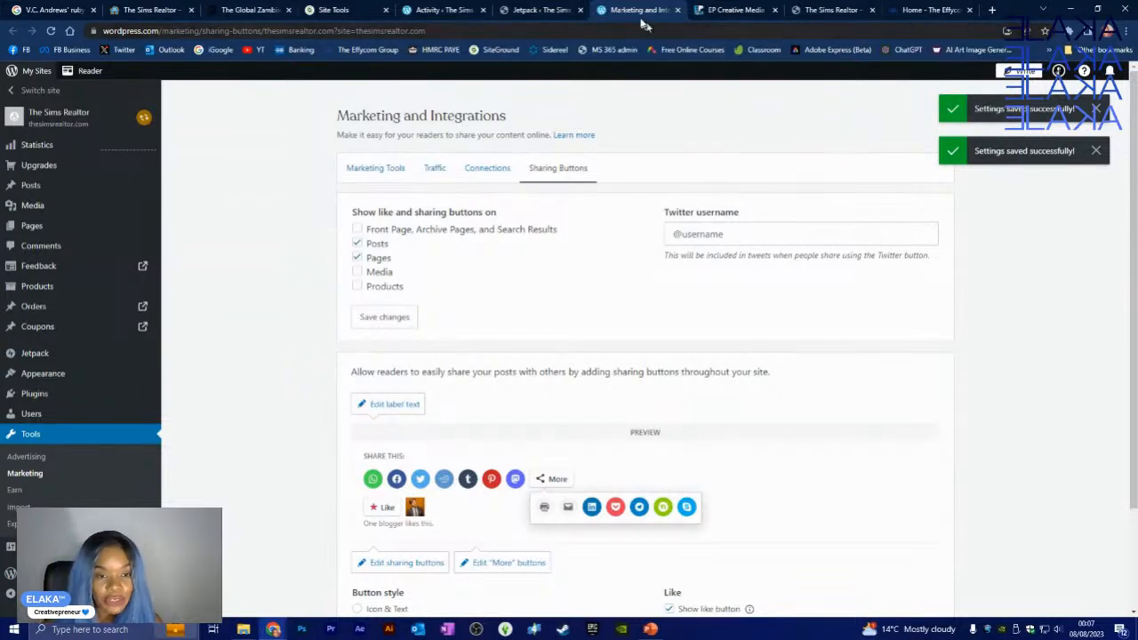
{"action": "left_click", "coordinate": [677, 10]}
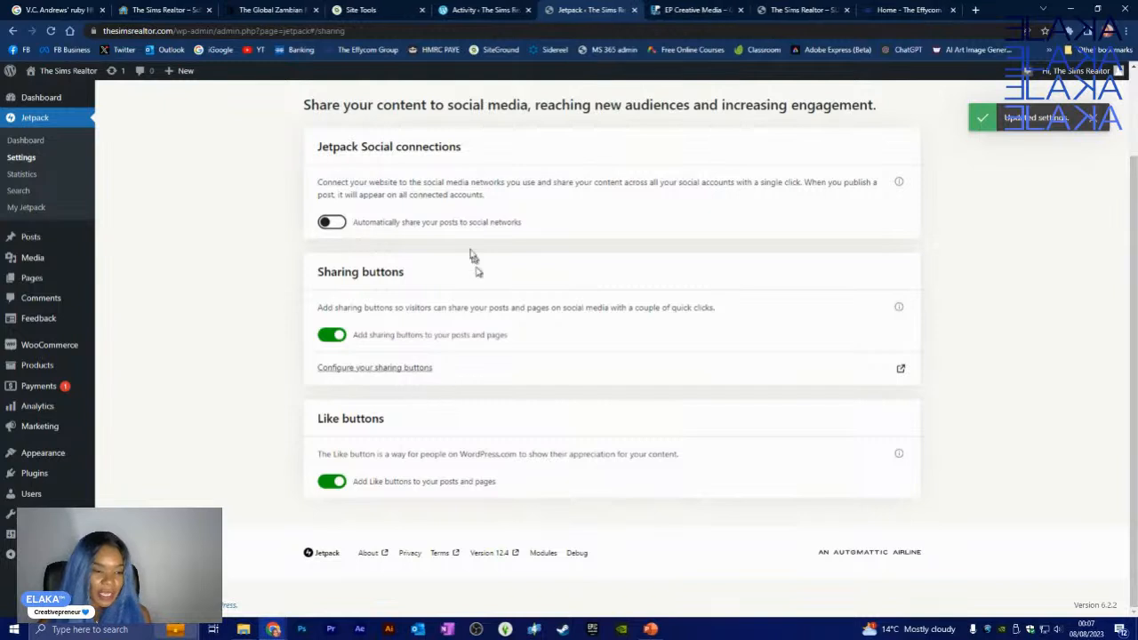
- In Jetpack Discussion settings, allow comments via WordPress.com, Twitter or Facebook accounts
{"action": "scroll", "coordinate": [470, 343], "scroll_direction": "up", "scroll_amount": 2}
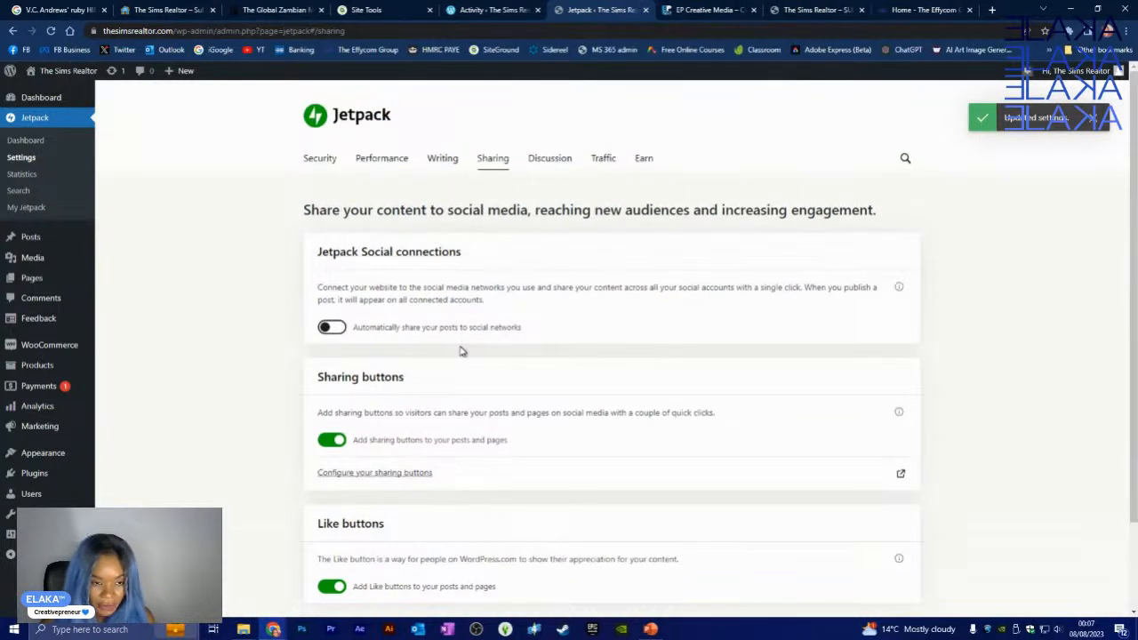
{"action": "left_click", "coordinate": [557, 157]}
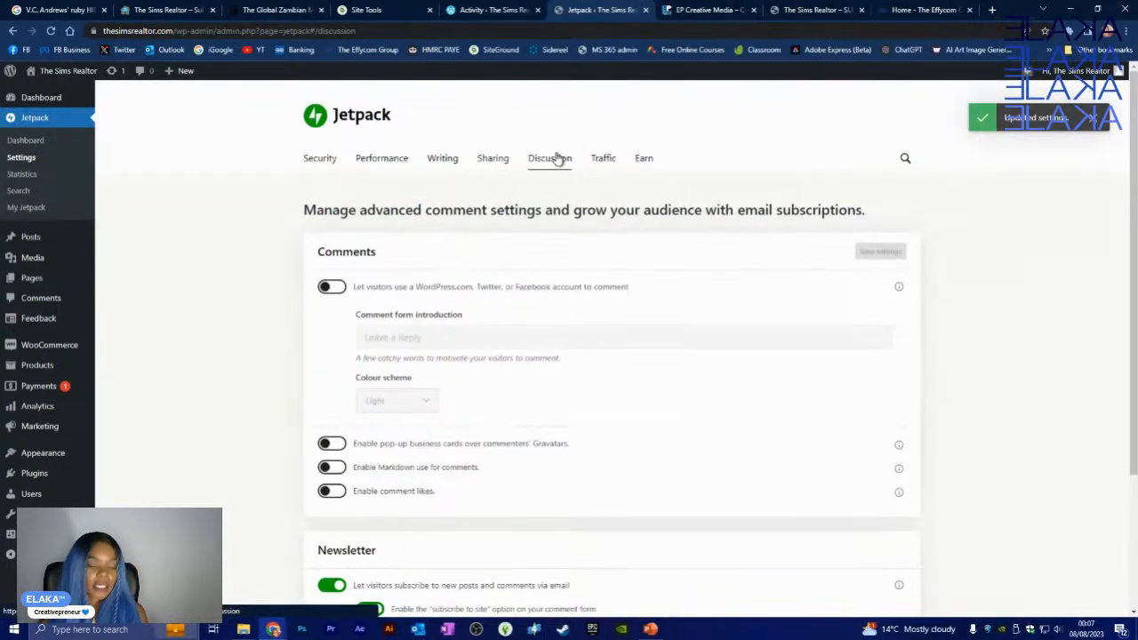
{"action": "scroll", "coordinate": [595, 316], "scroll_direction": "down", "scroll_amount": 1}
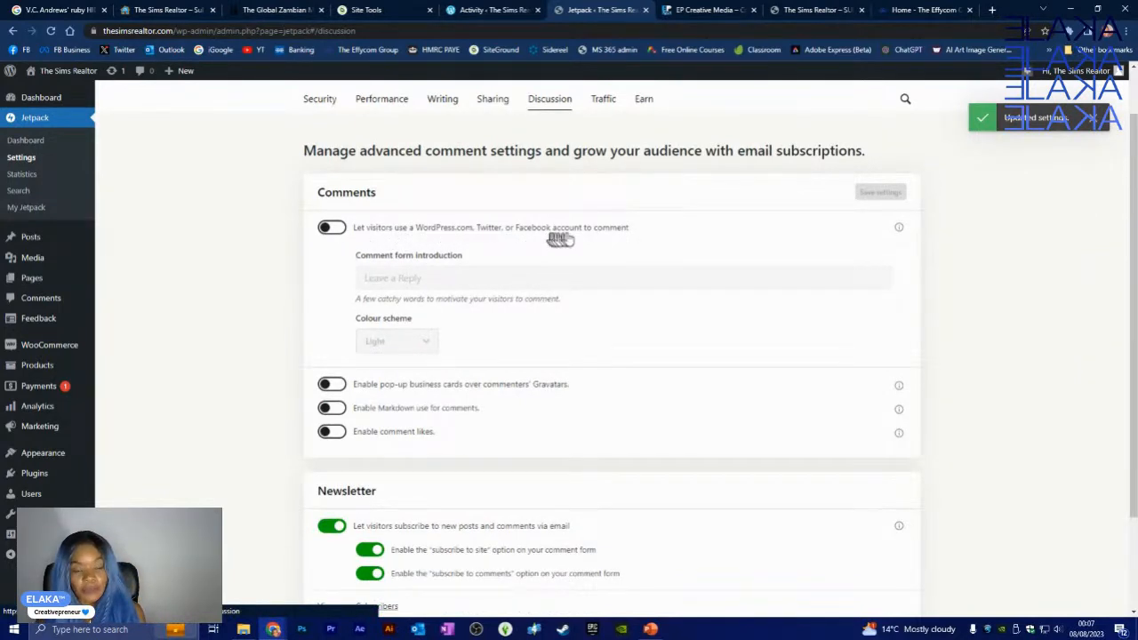
{"action": "left_click", "coordinate": [333, 228]}
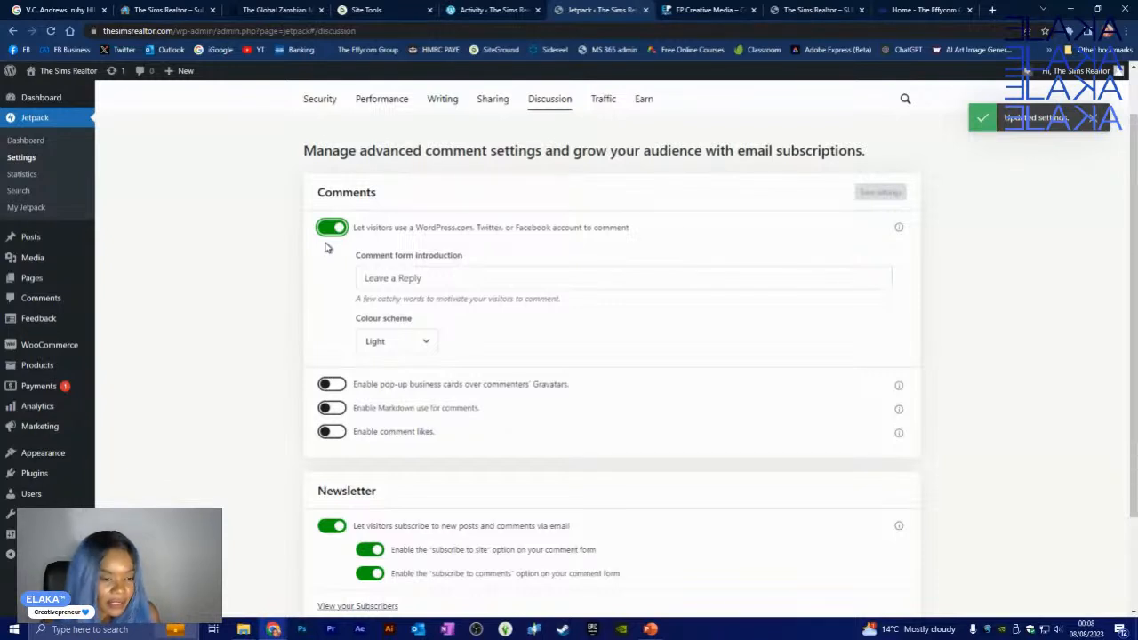
{"action": "left_click", "coordinate": [405, 346]}
- Choose the Dark comment form colour scheme and turn on Gravatar hovercards
{"action": "left_click", "coordinate": [402, 392]}
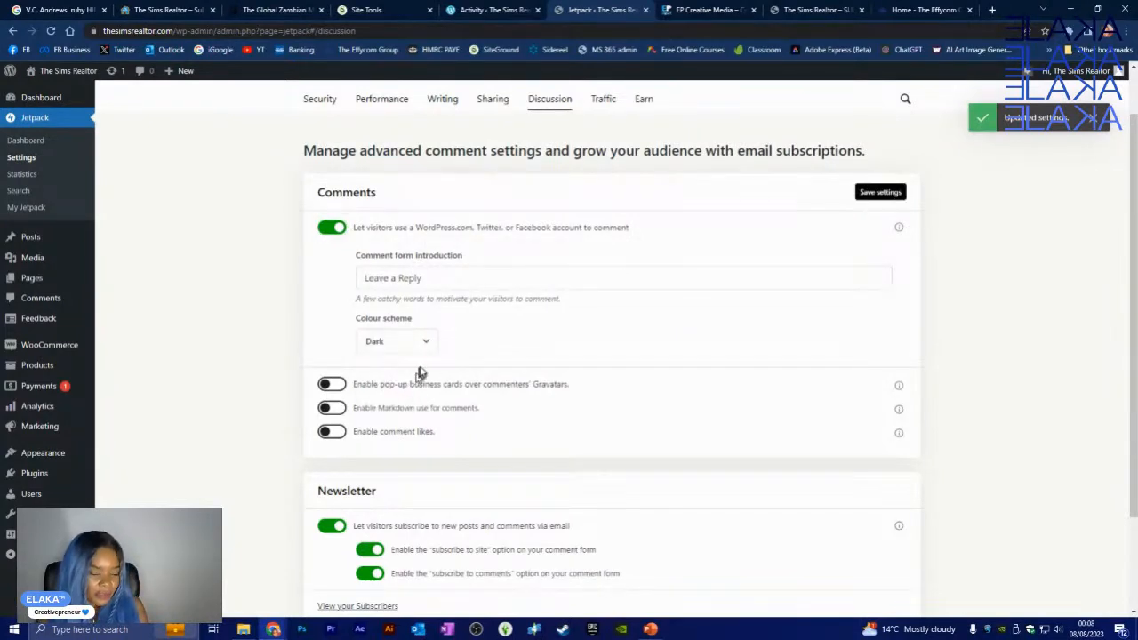
{"action": "scroll", "coordinate": [490, 350], "scroll_direction": "down", "scroll_amount": 2}
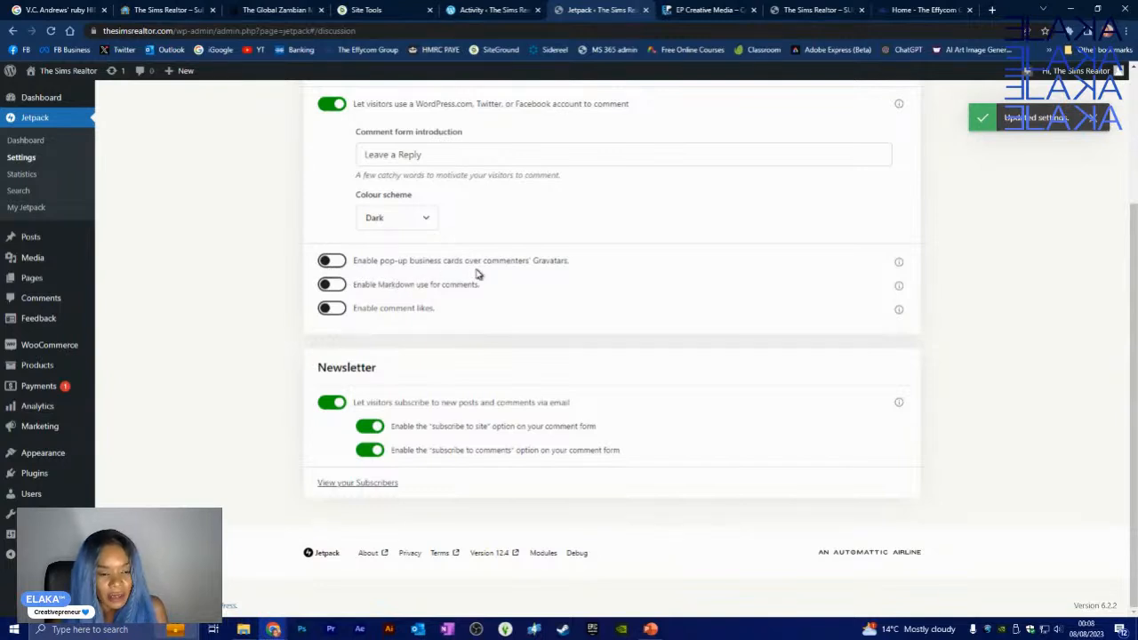
{"action": "left_click", "coordinate": [332, 261]}
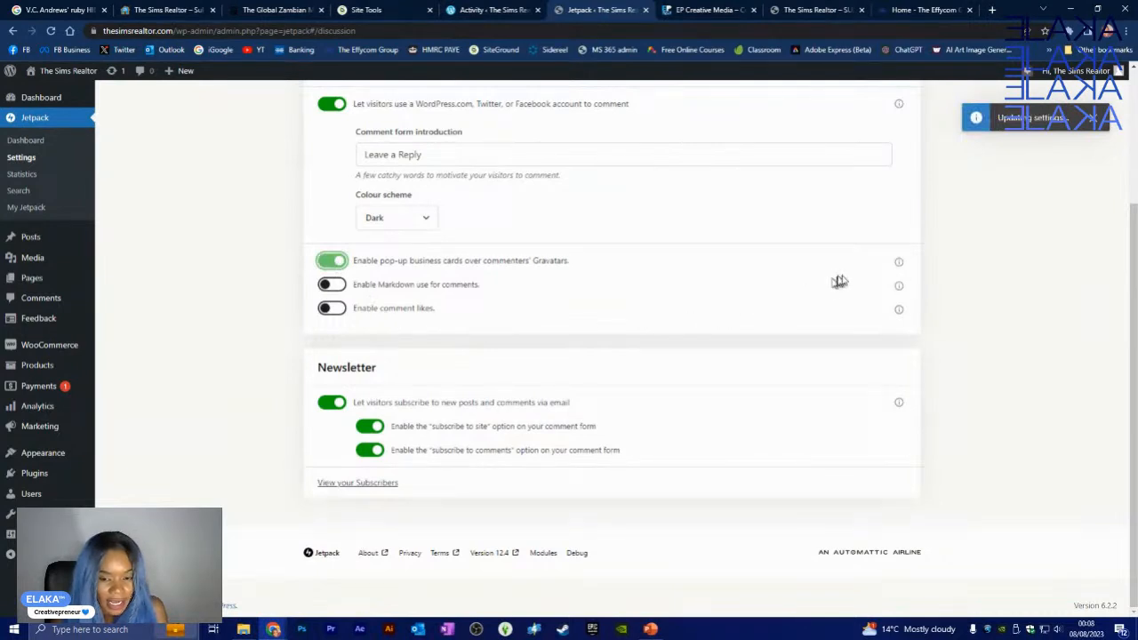
{"action": "left_click", "coordinate": [899, 264]}
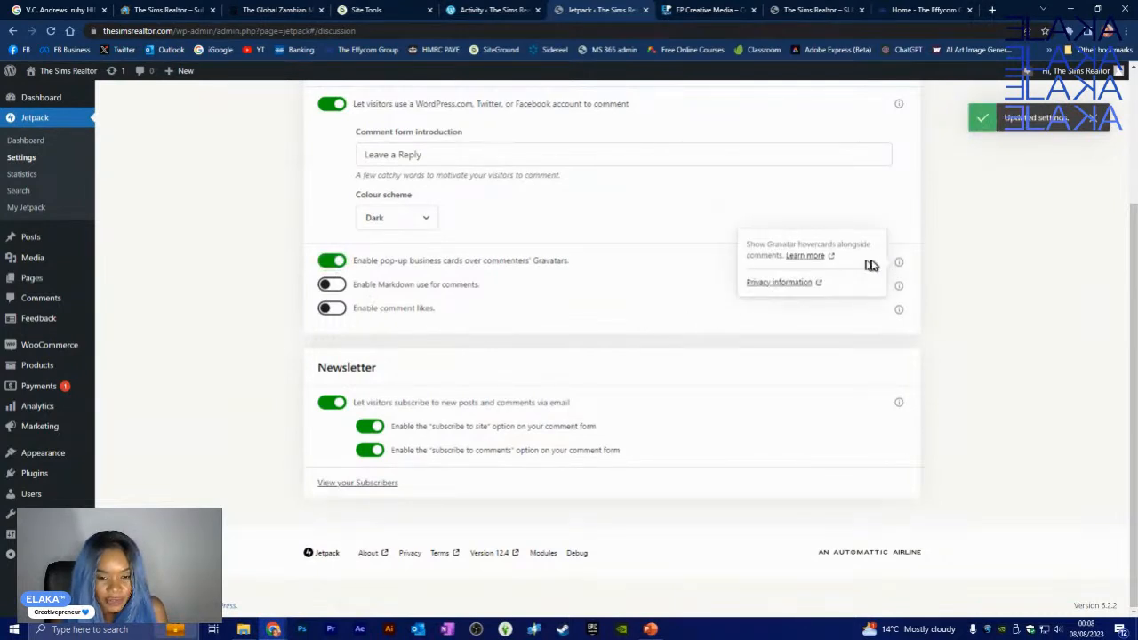
{"action": "left_click", "coordinate": [633, 278]}
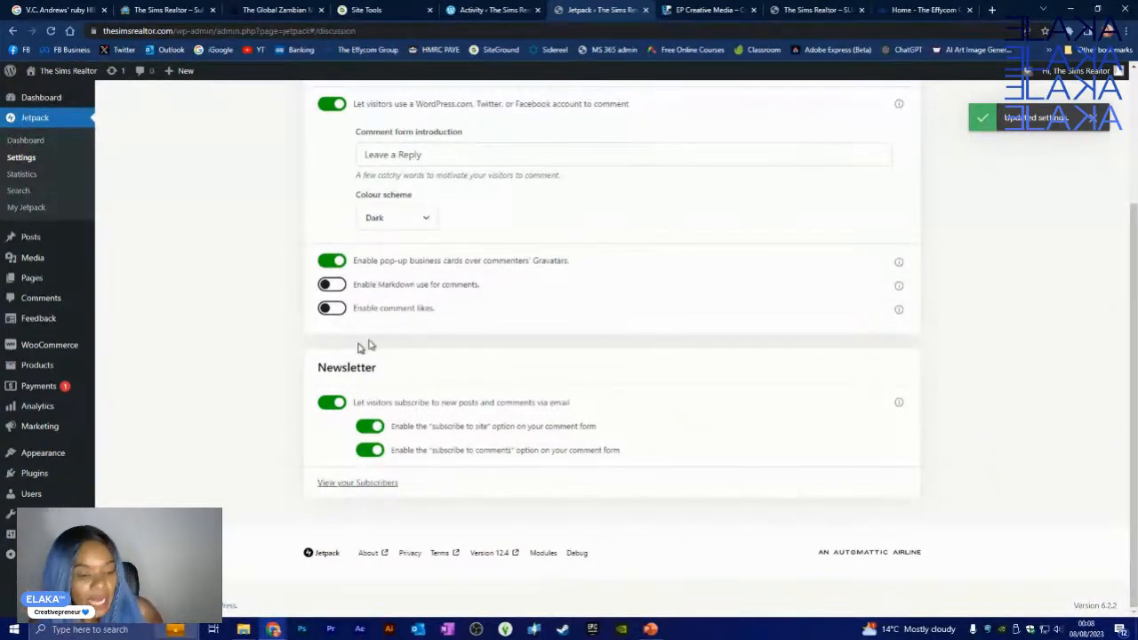
- Enable Markdown and likes in comments
{"action": "left_click", "coordinate": [330, 285]}
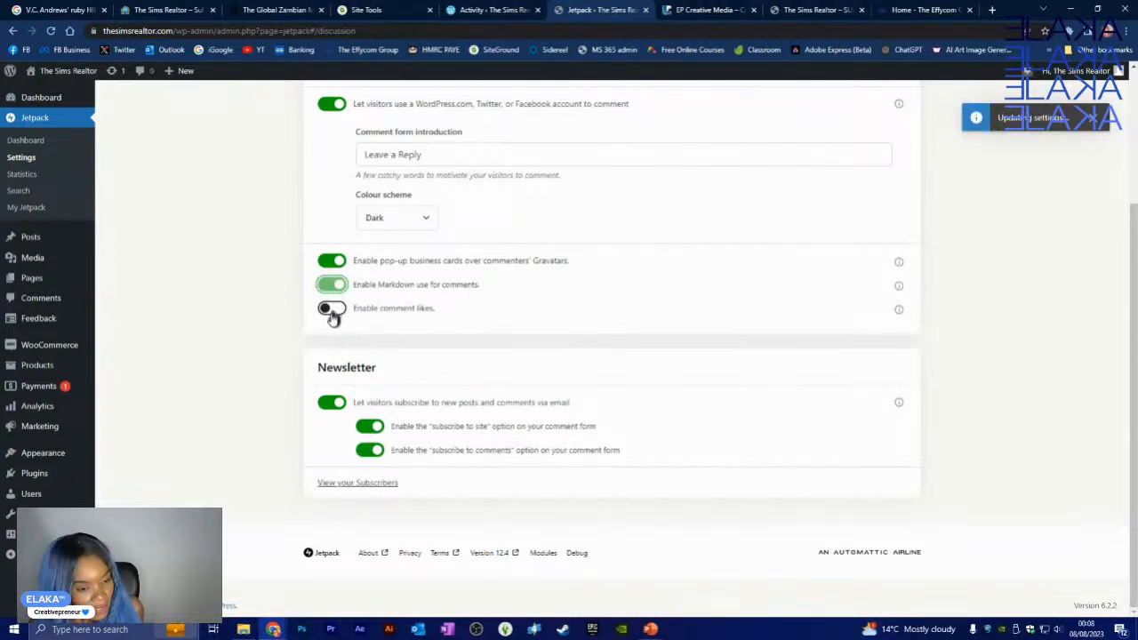
{"action": "left_click", "coordinate": [331, 311]}
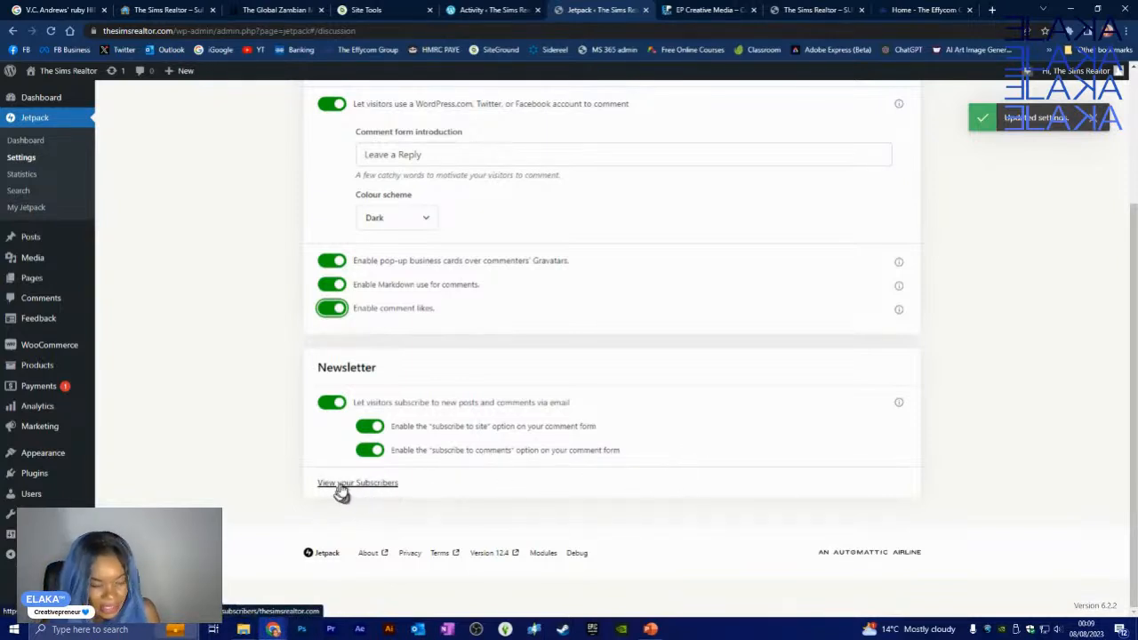
{"action": "scroll", "coordinate": [685, 399], "scroll_direction": "up", "scroll_amount": 2}
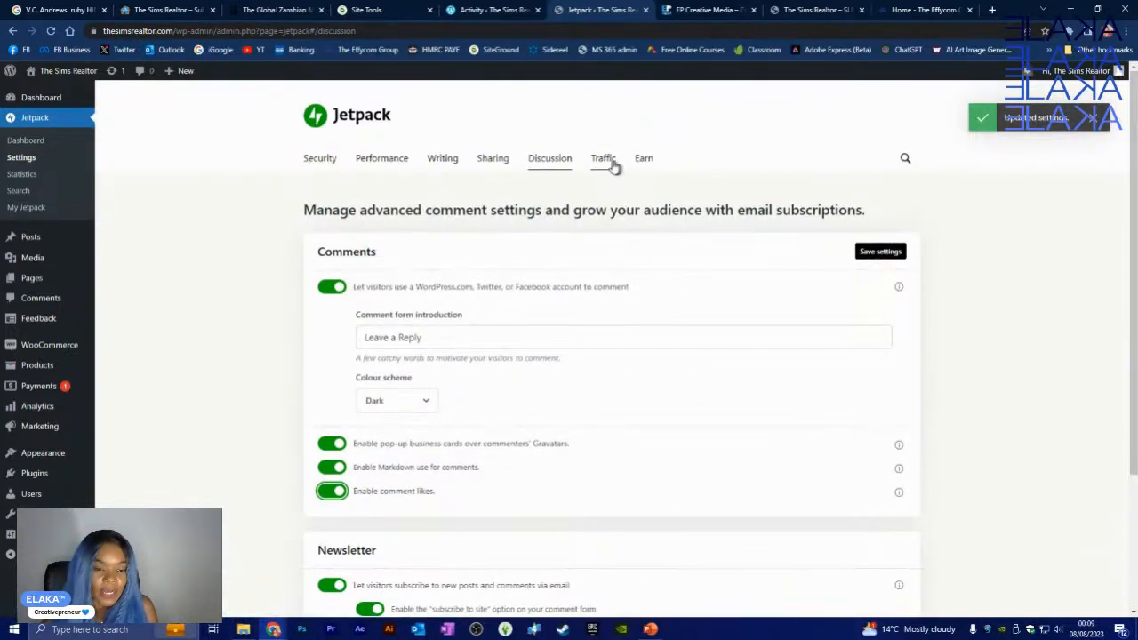
{"action": "scroll", "coordinate": [579, 201], "scroll_direction": "down", "scroll_amount": 1}
{"action": "scroll", "coordinate": [534, 284], "scroll_direction": "down", "scroll_amount": 3}
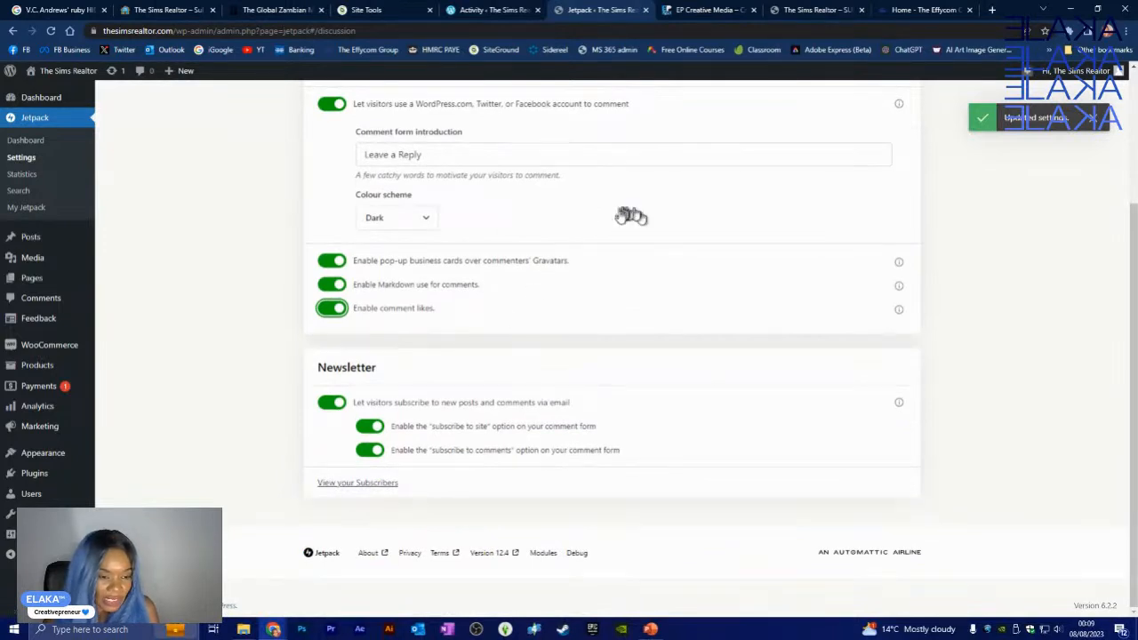
{"action": "scroll", "coordinate": [622, 227], "scroll_direction": "up", "scroll_amount": 3}
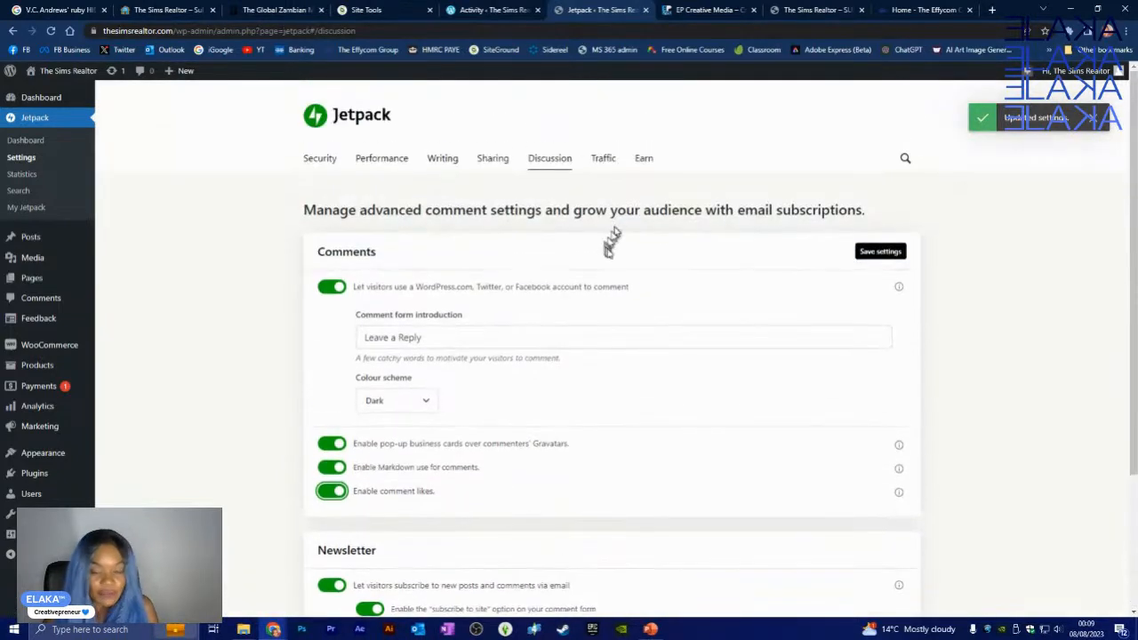
- Stay on Discussion to keep the unsaved changes, then save the Discussion settings
{"action": "left_click", "coordinate": [605, 160]}
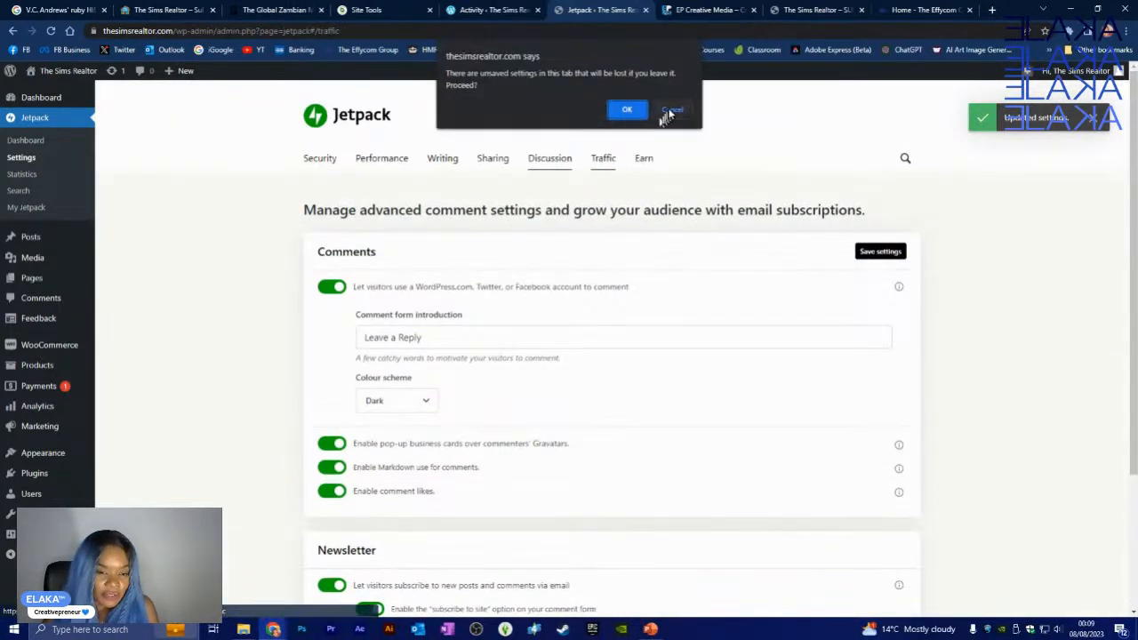
{"action": "left_click", "coordinate": [670, 111]}
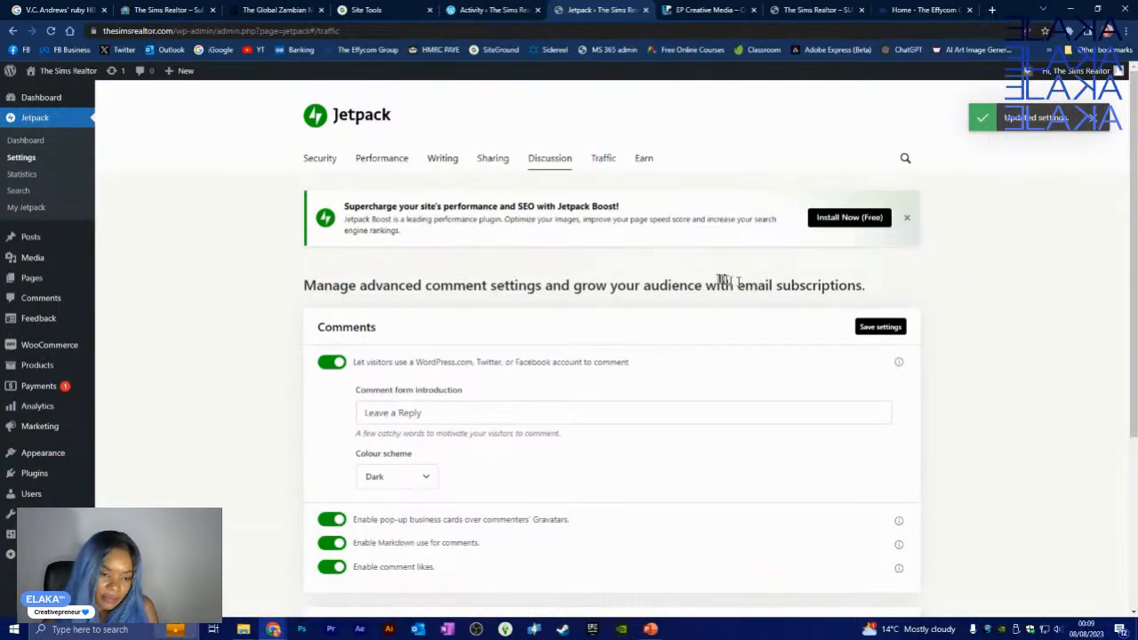
{"action": "scroll", "coordinate": [569, 256], "scroll_direction": "down", "scroll_amount": 3}
{"action": "scroll", "coordinate": [558, 254], "scroll_direction": "up", "scroll_amount": 3}
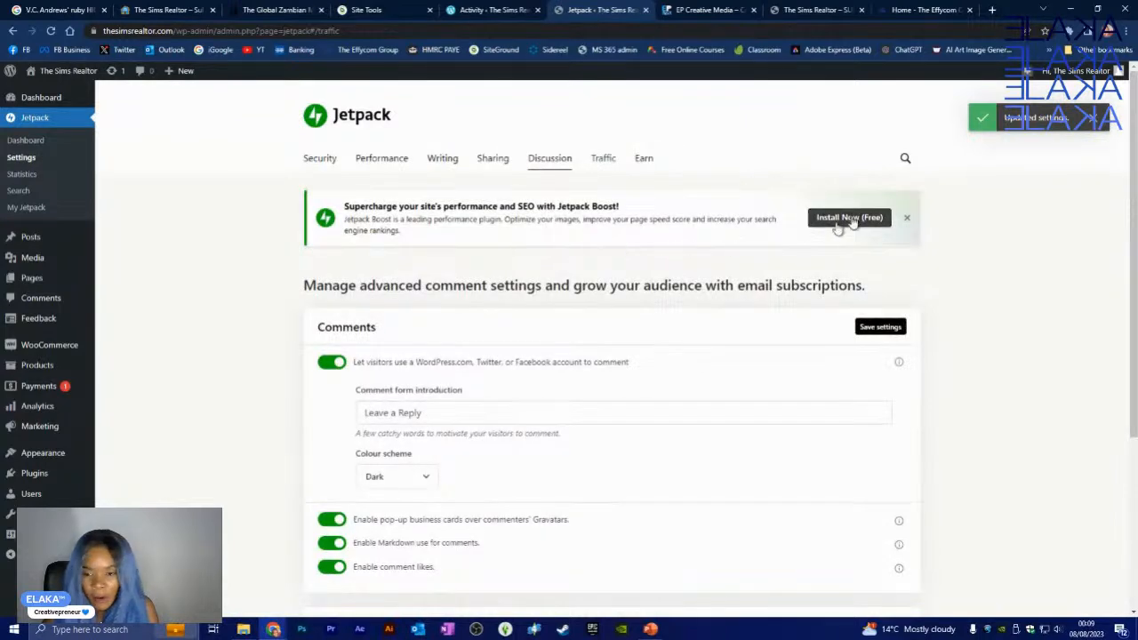
{"action": "left_click", "coordinate": [1100, 122]}
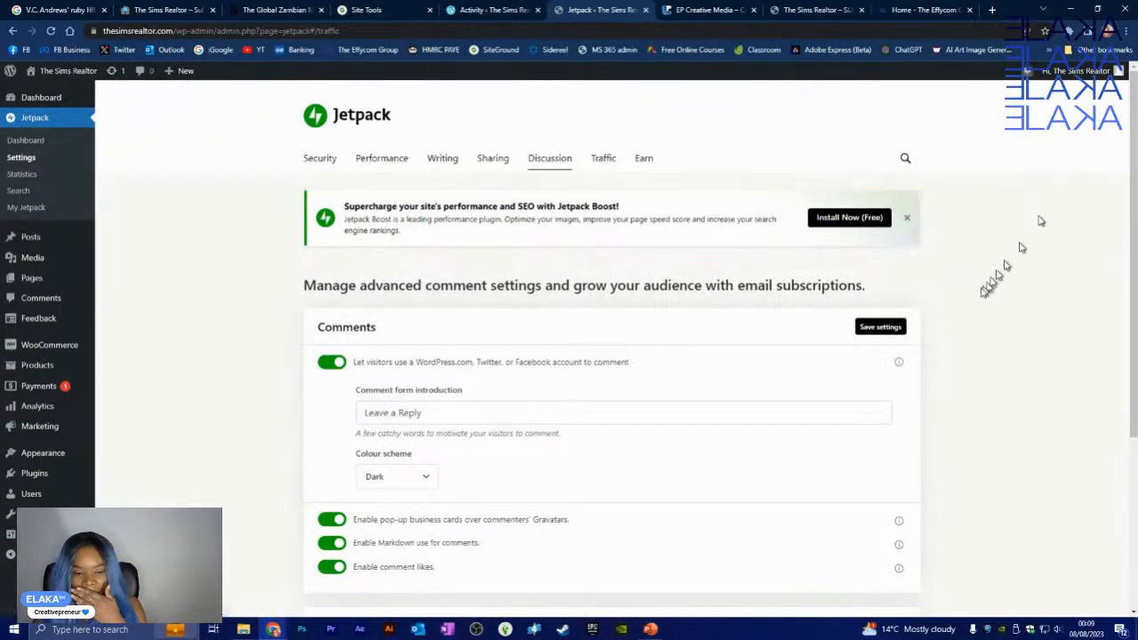
{"action": "left_click", "coordinate": [880, 326]}
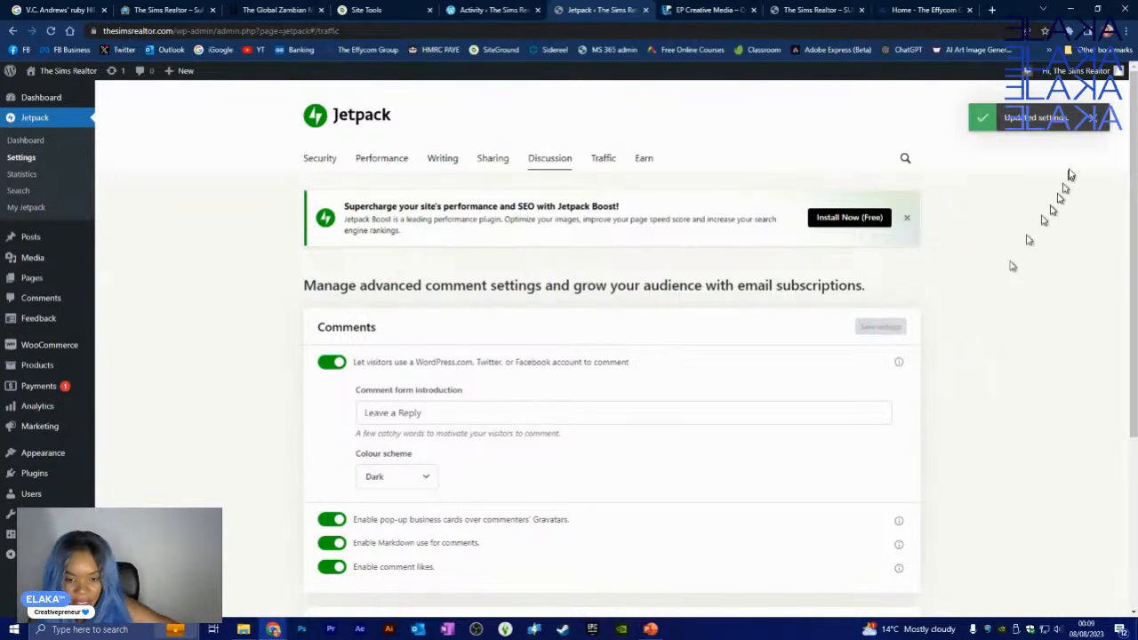
{"action": "left_click", "coordinate": [1098, 123]}
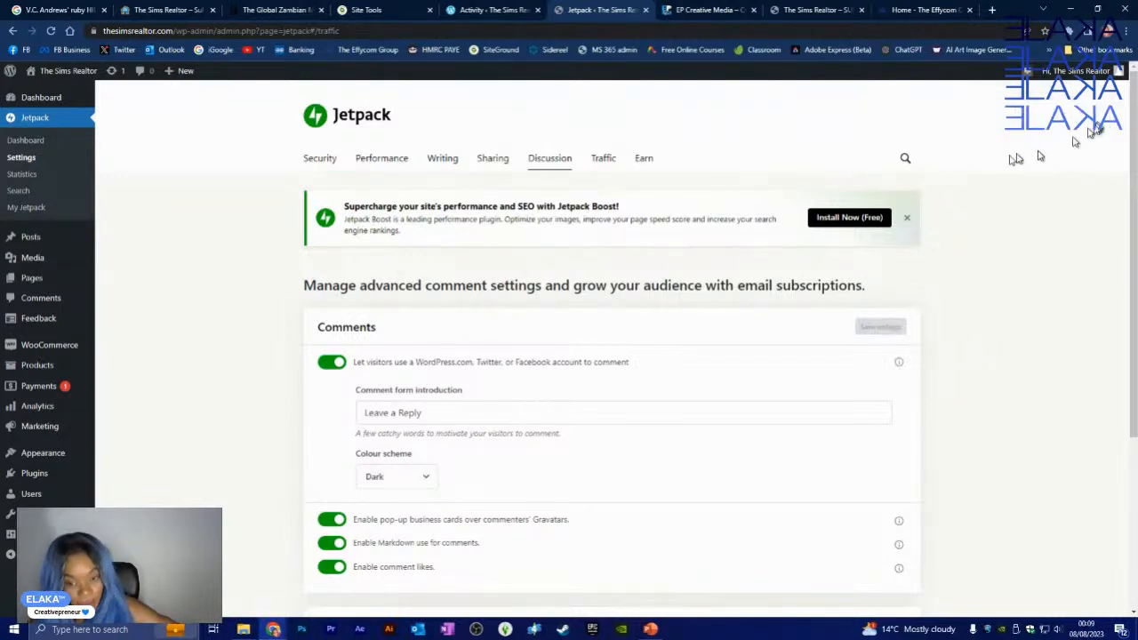
- In Jetpack Traffic settings, show thumbnail images in related posts
{"action": "left_click", "coordinate": [603, 160]}
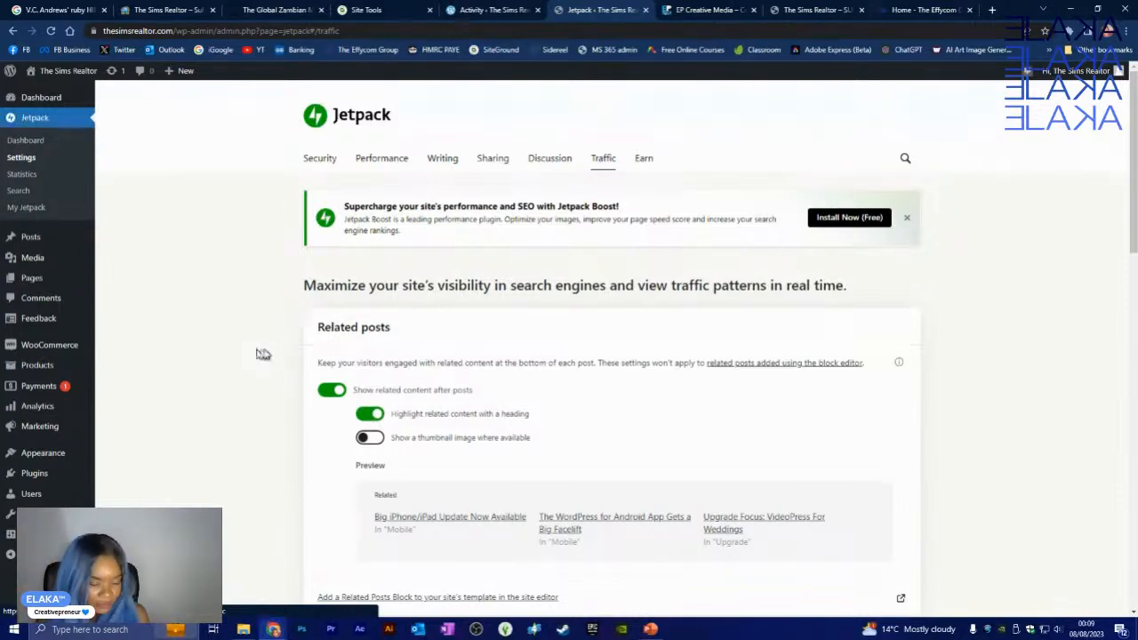
{"action": "scroll", "coordinate": [373, 353], "scroll_direction": "down", "scroll_amount": 2}
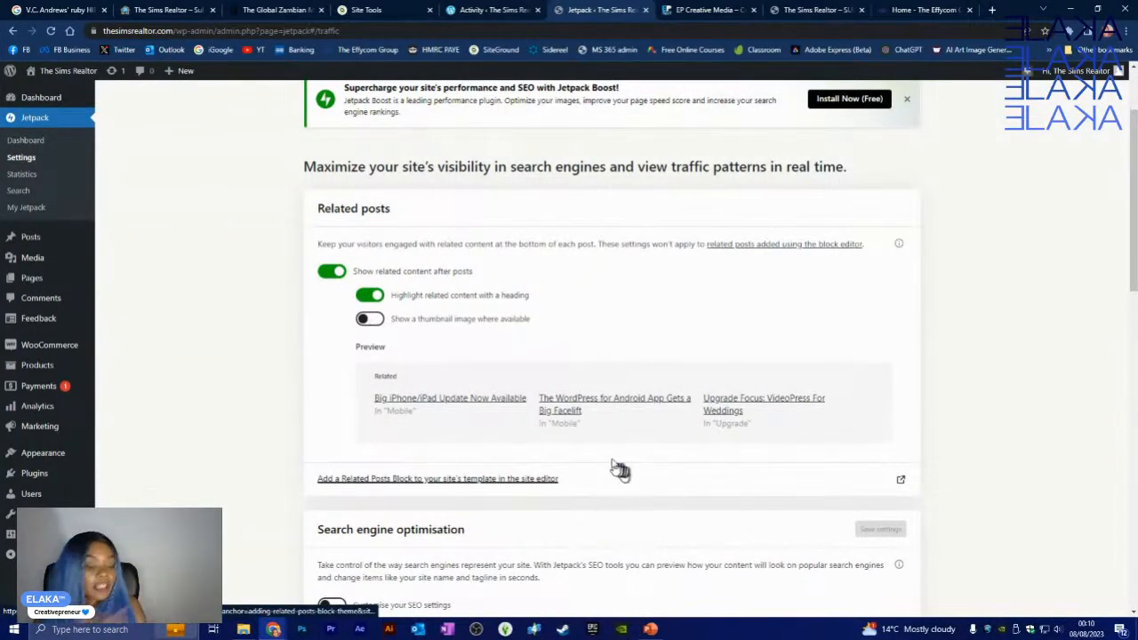
{"action": "left_click", "coordinate": [370, 319]}
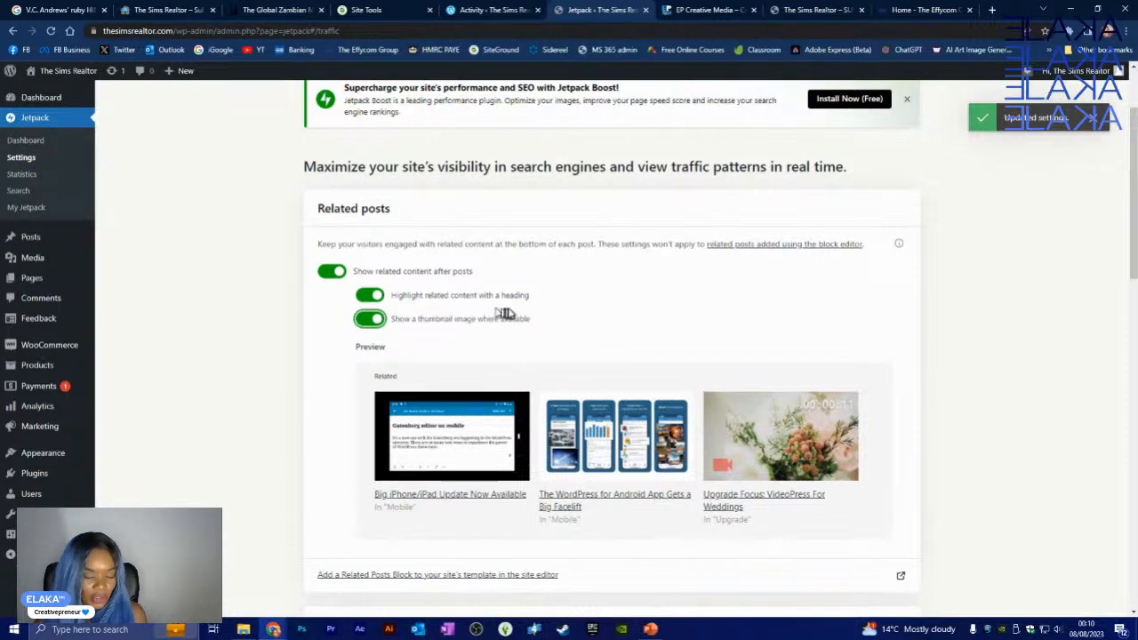
- Keep the 'Related' heading above related posts and switch on custom SEO settings
{"action": "left_click", "coordinate": [367, 300]}
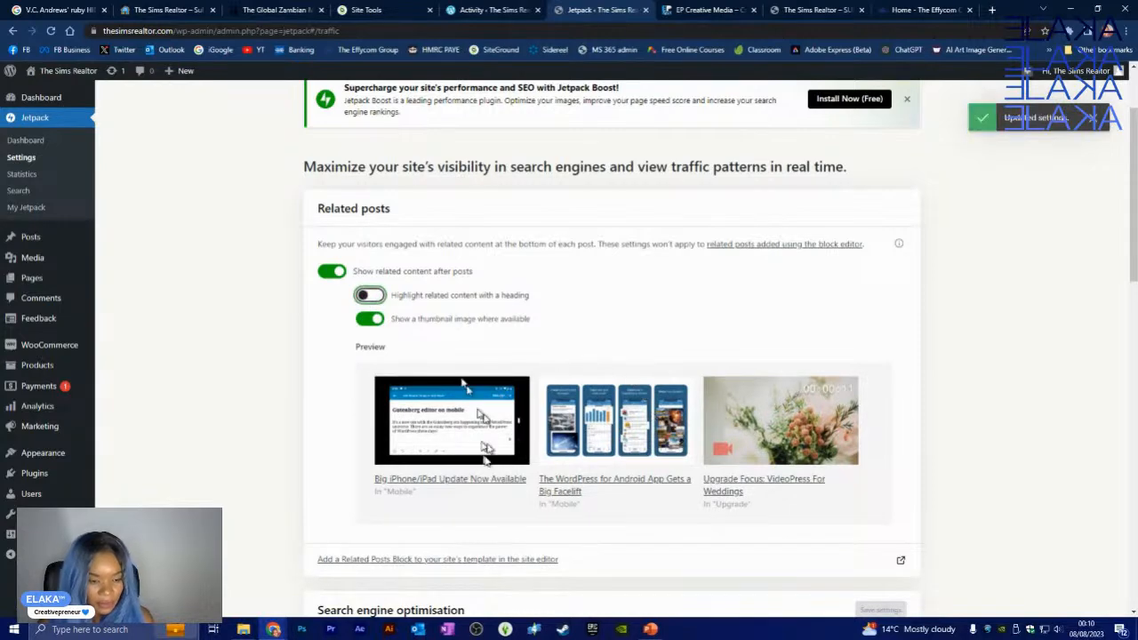
{"action": "left_click", "coordinate": [371, 298]}
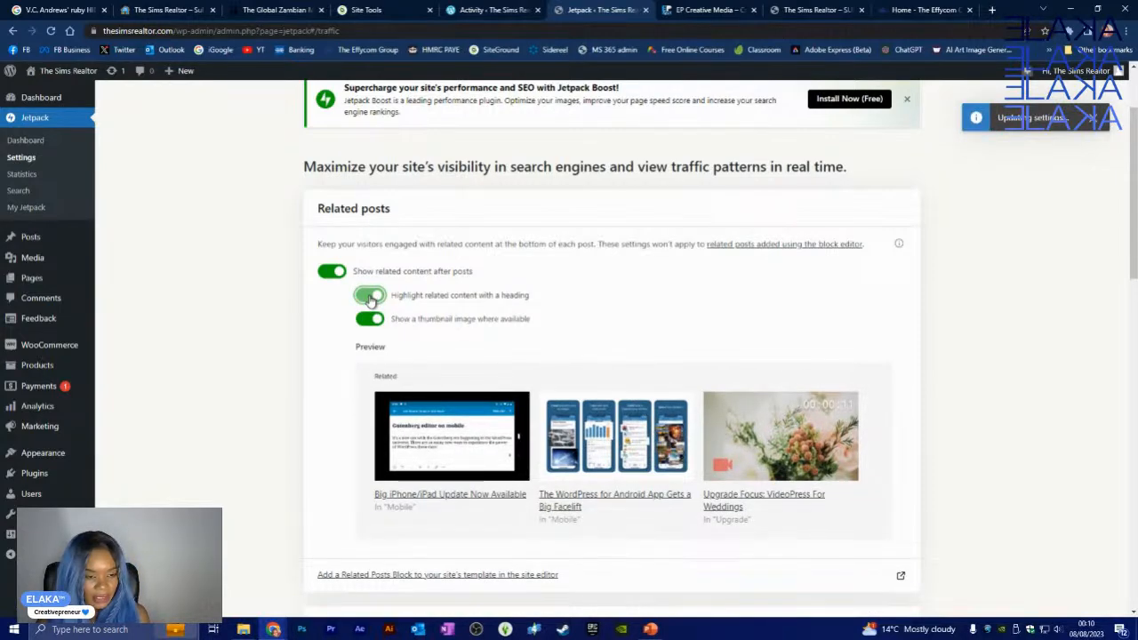
{"action": "left_click", "coordinate": [372, 300]}
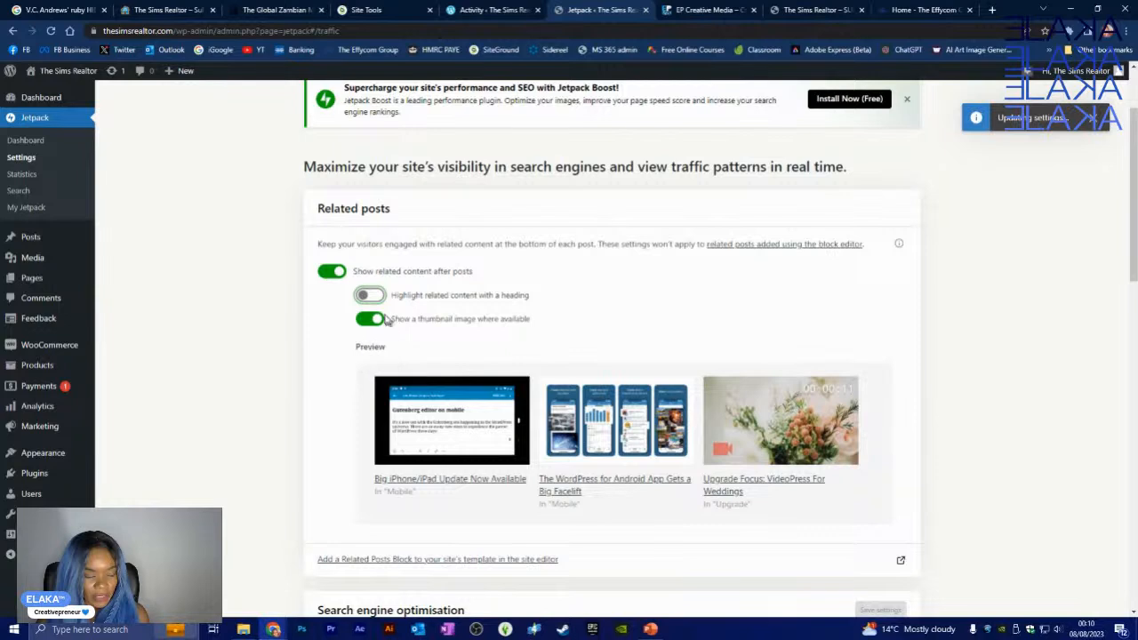
{"action": "left_click", "coordinate": [371, 299]}
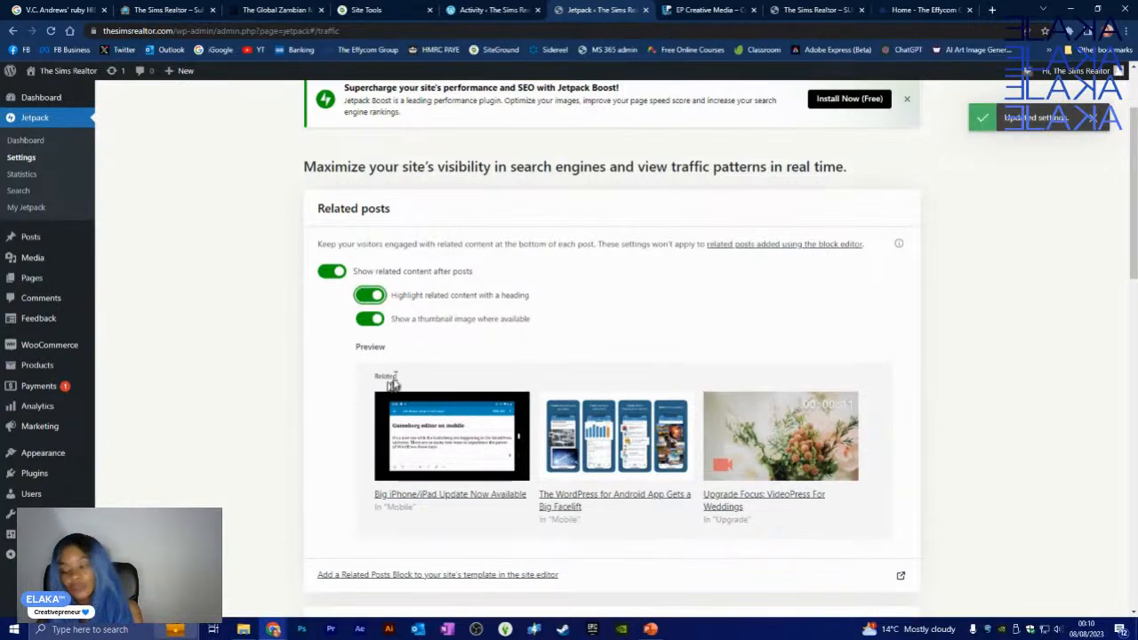
{"action": "scroll", "coordinate": [700, 418], "scroll_direction": "down", "scroll_amount": 3}
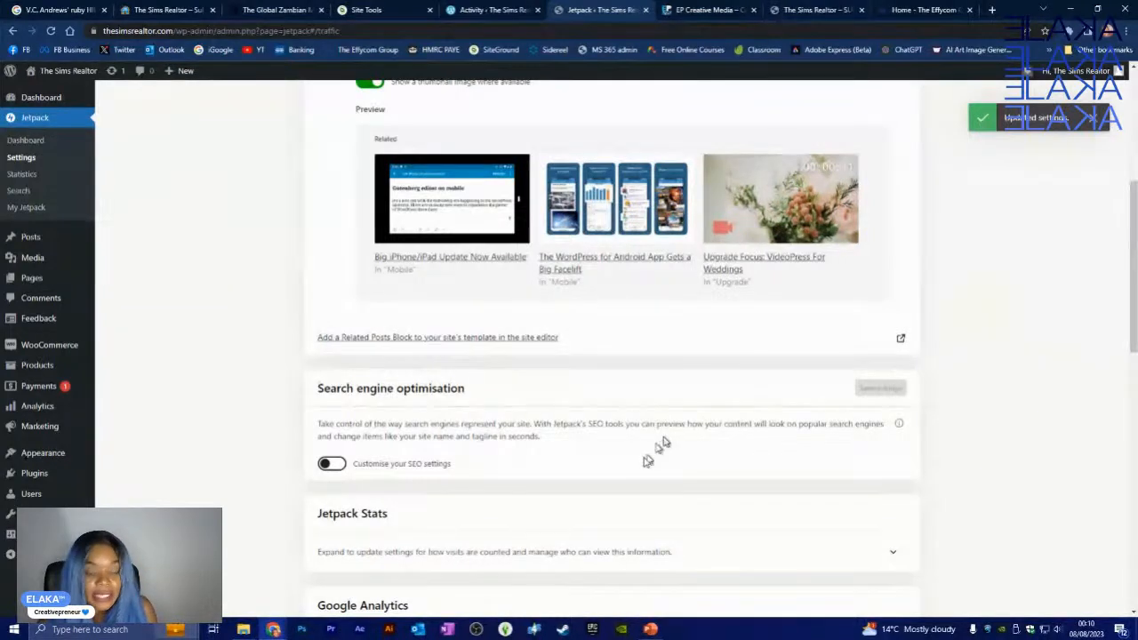
{"action": "left_click", "coordinate": [332, 464]}
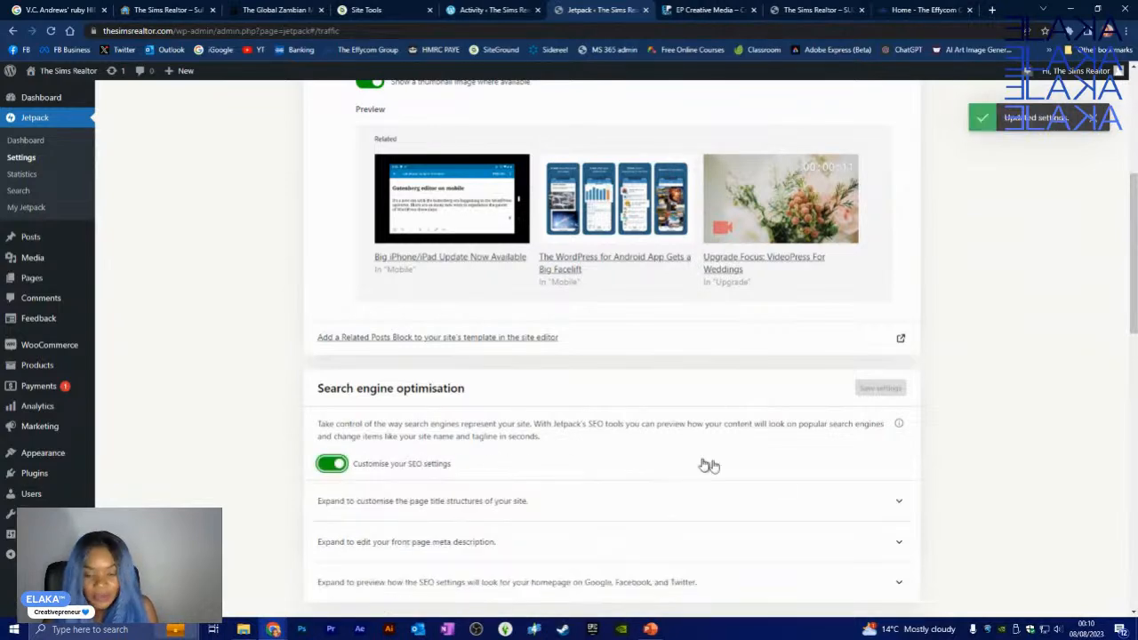
- Expand and collapse the page title structure and front page meta description options
{"action": "scroll", "coordinate": [566, 418], "scroll_direction": "down", "scroll_amount": 3}
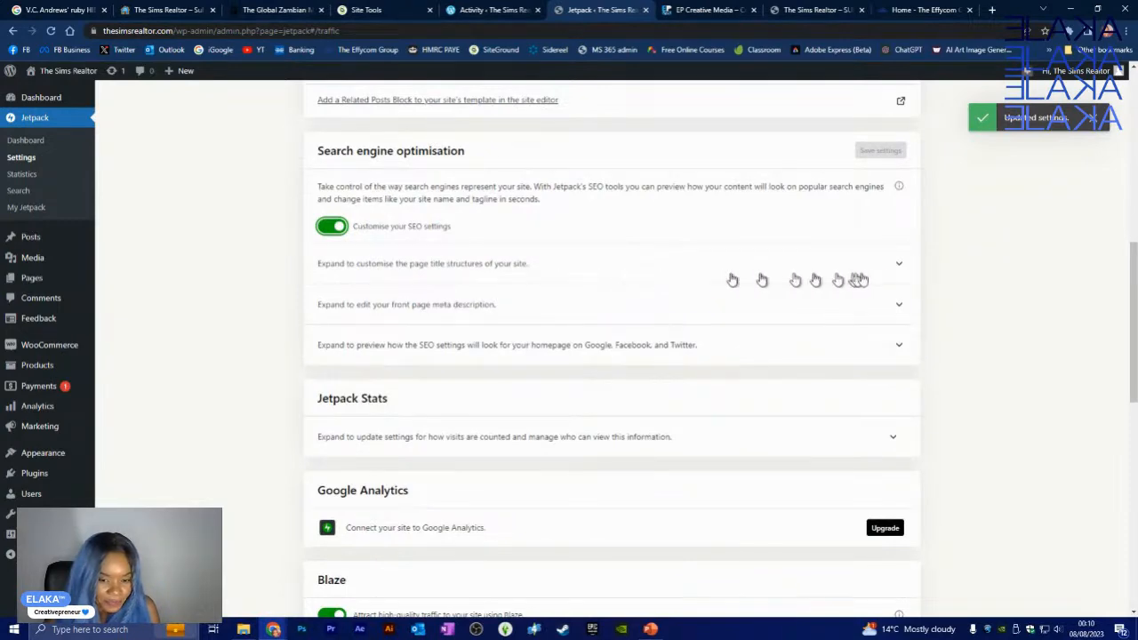
{"action": "left_click", "coordinate": [891, 273]}
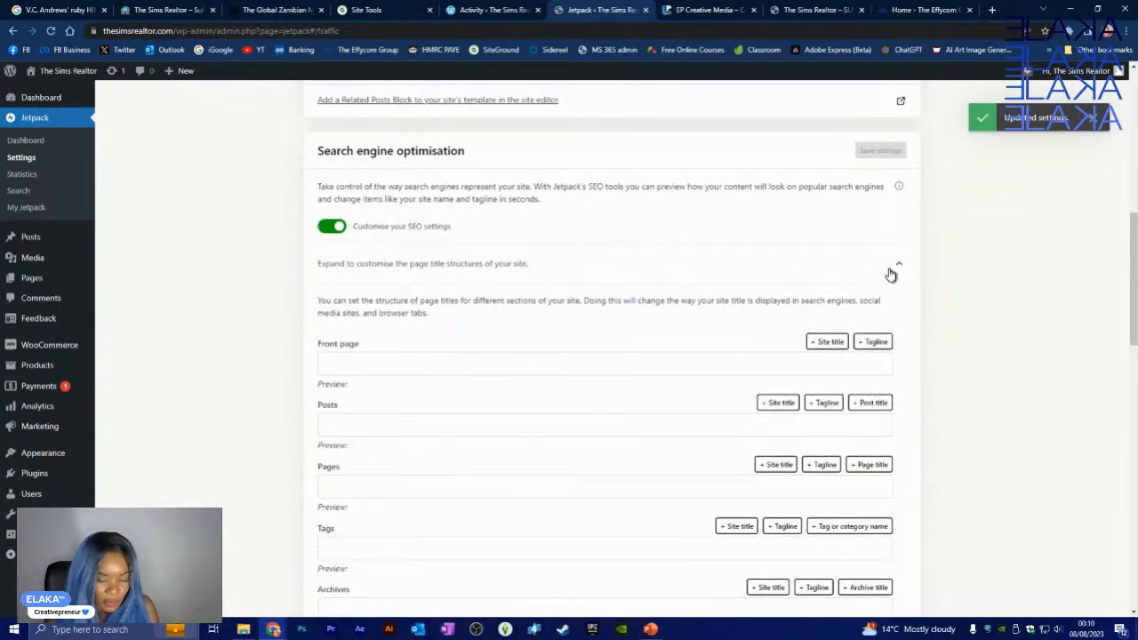
{"action": "left_click", "coordinate": [891, 273]}
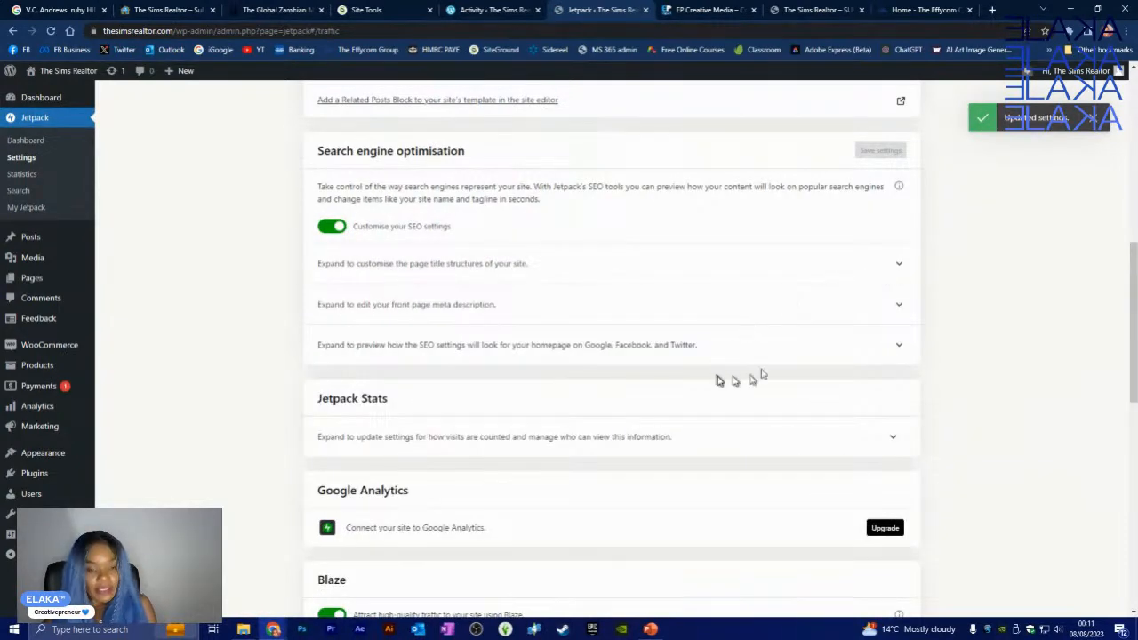
{"action": "left_click", "coordinate": [893, 308]}
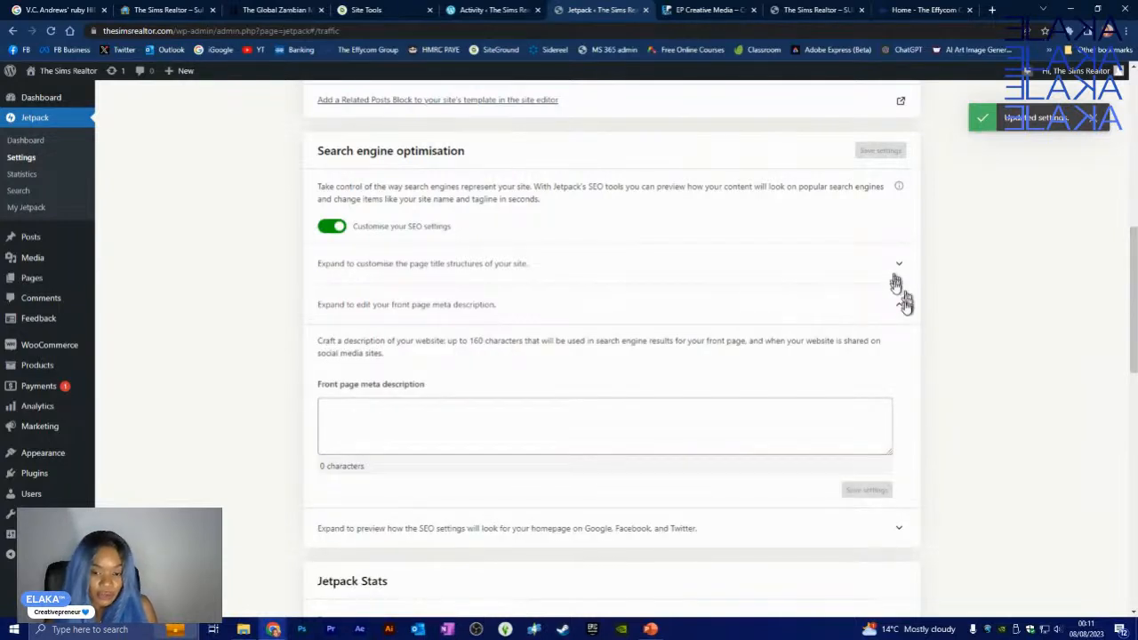
{"action": "left_click", "coordinate": [904, 305]}
{"action": "left_click", "coordinate": [898, 268]}
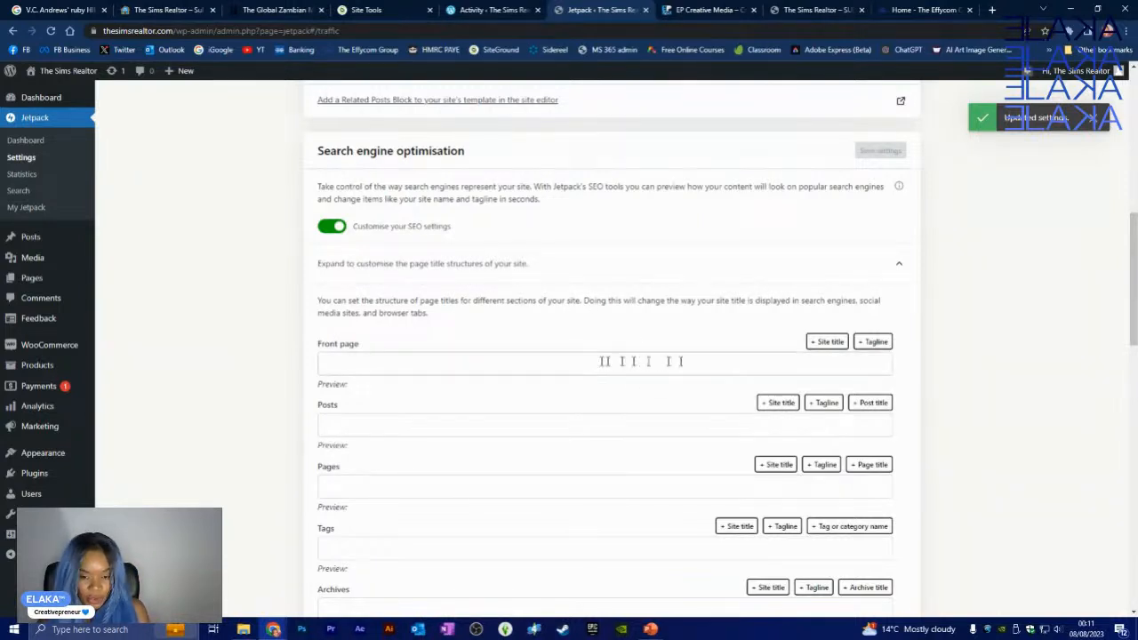
{"action": "scroll", "coordinate": [678, 394], "scroll_direction": "down", "scroll_amount": 3}
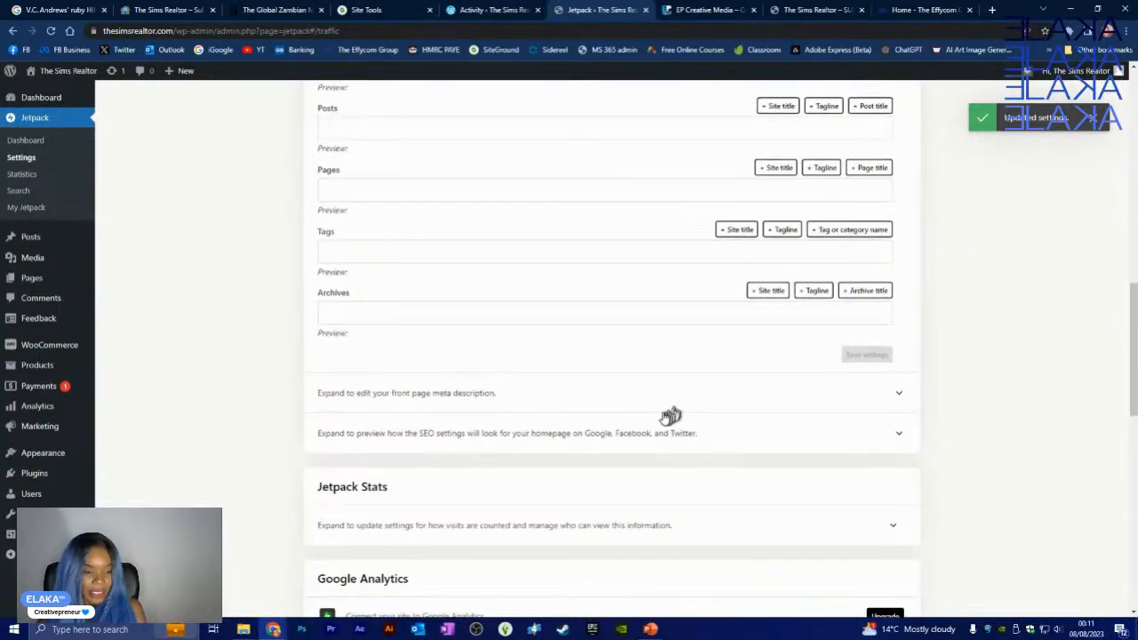
{"action": "scroll", "coordinate": [670, 414], "scroll_direction": "up", "scroll_amount": 4}
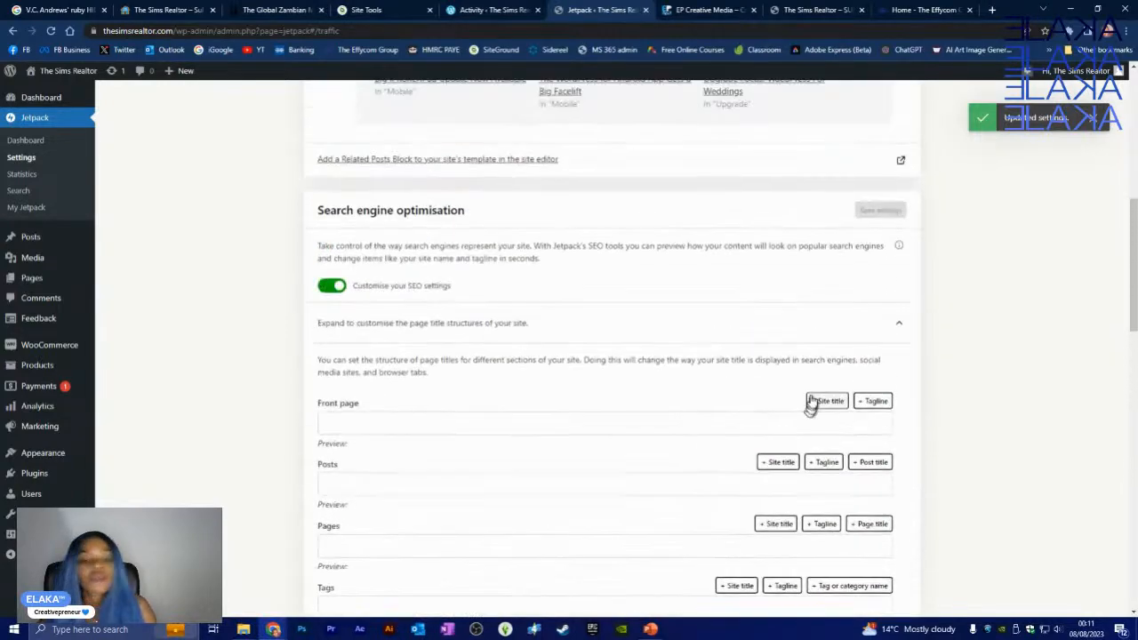
{"action": "left_click", "coordinate": [899, 325]}
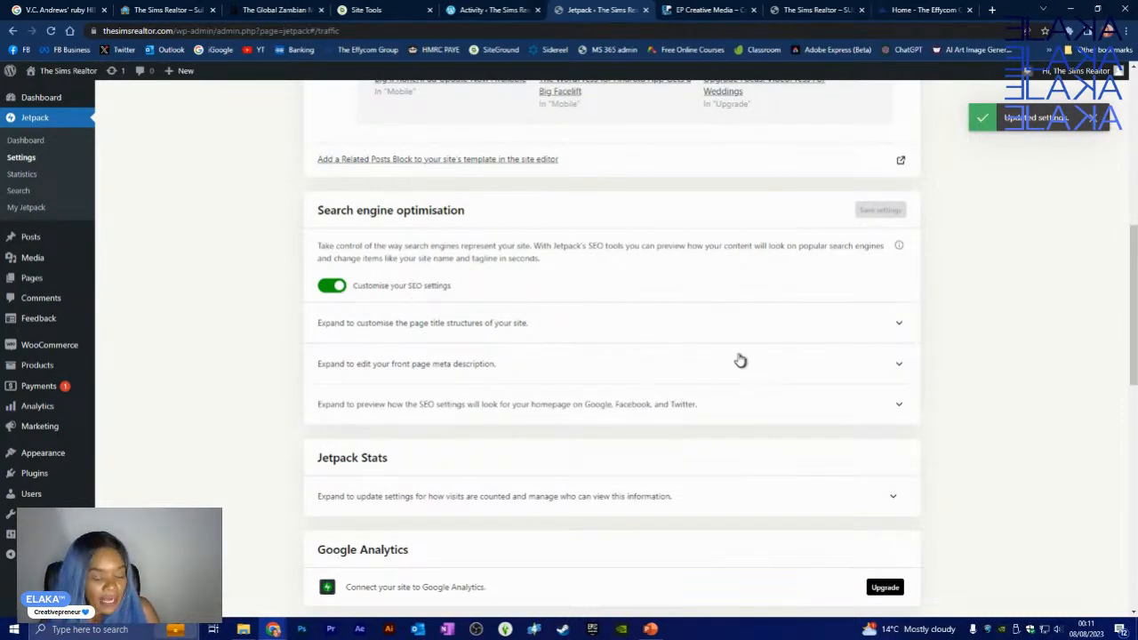
{"action": "scroll", "coordinate": [587, 481], "scroll_direction": "down", "scroll_amount": 2}
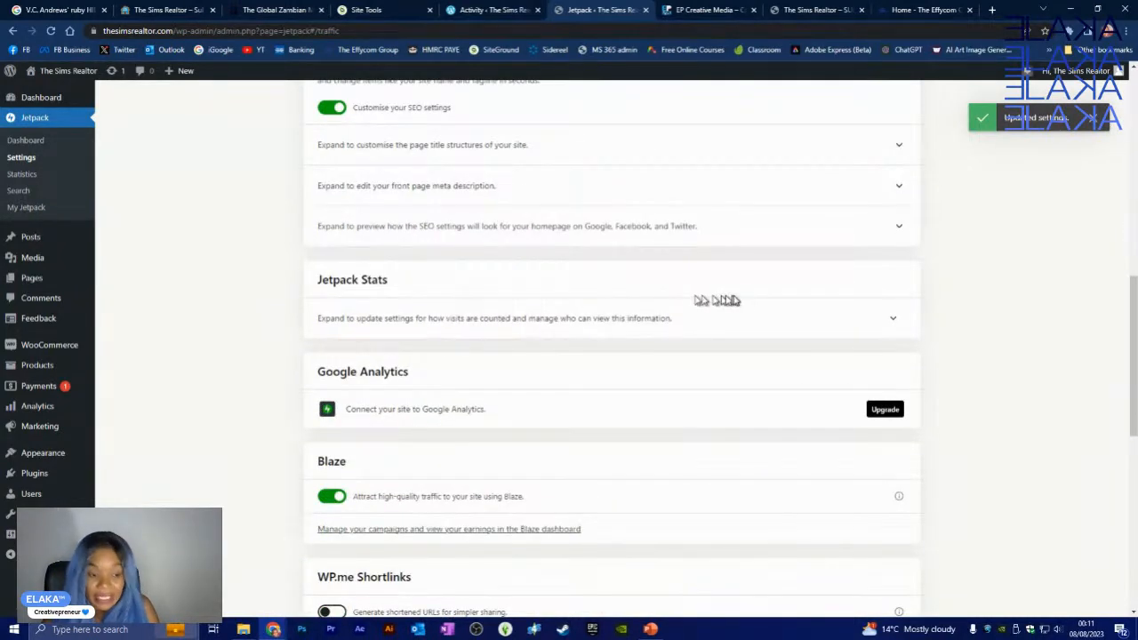
{"action": "left_click", "coordinate": [892, 318]}
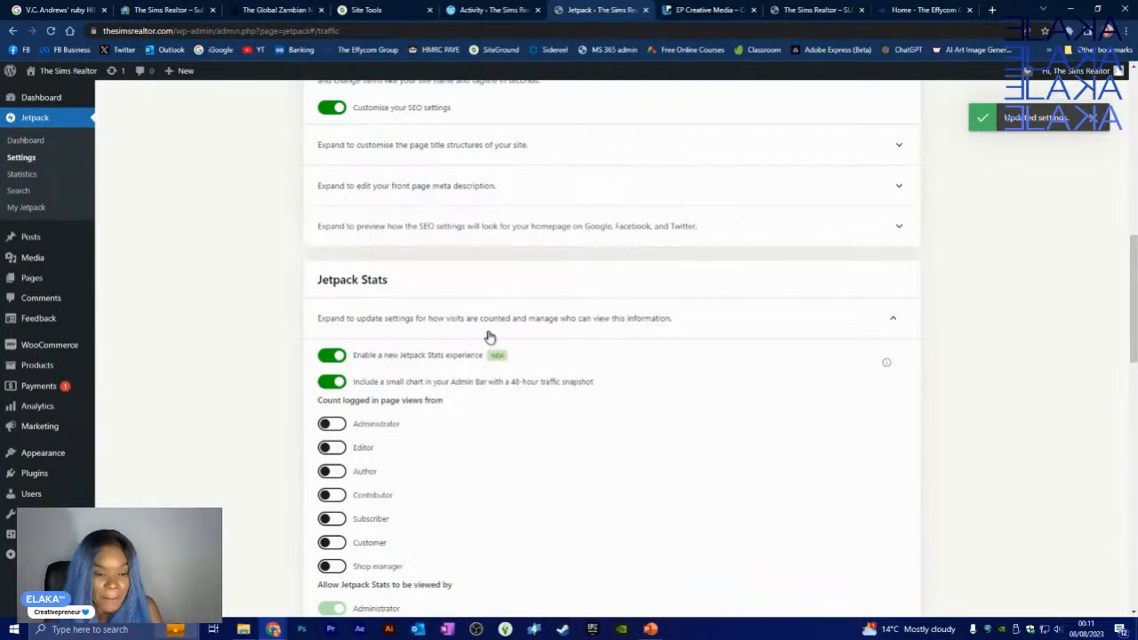
{"action": "scroll", "coordinate": [643, 400], "scroll_direction": "down", "scroll_amount": 3}
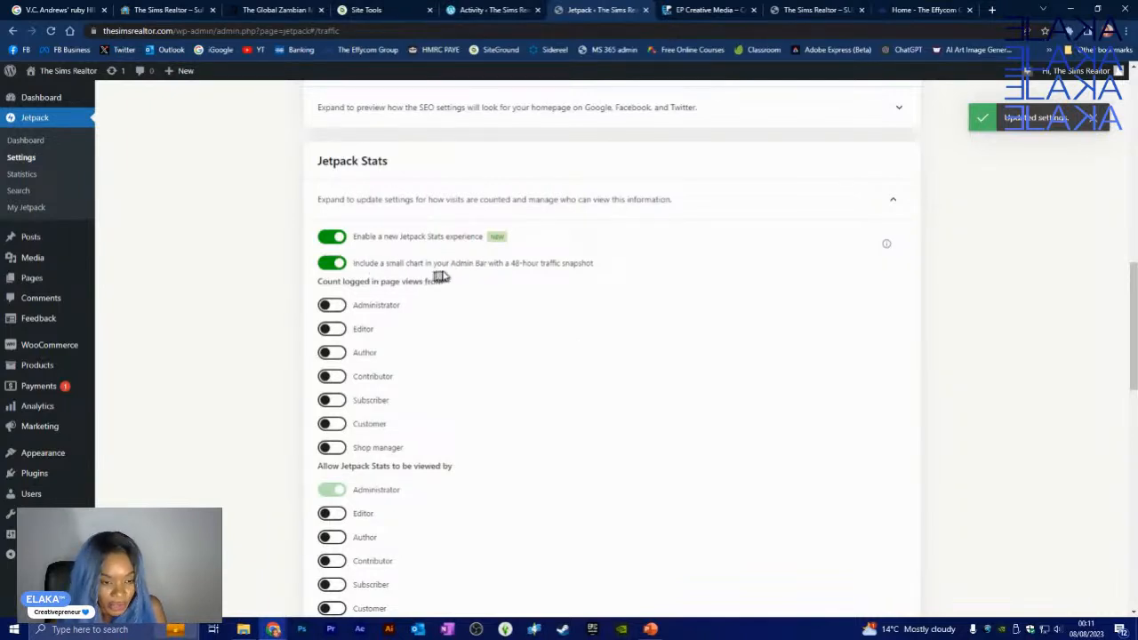
{"action": "scroll", "coordinate": [457, 326], "scroll_direction": "down", "scroll_amount": 1}
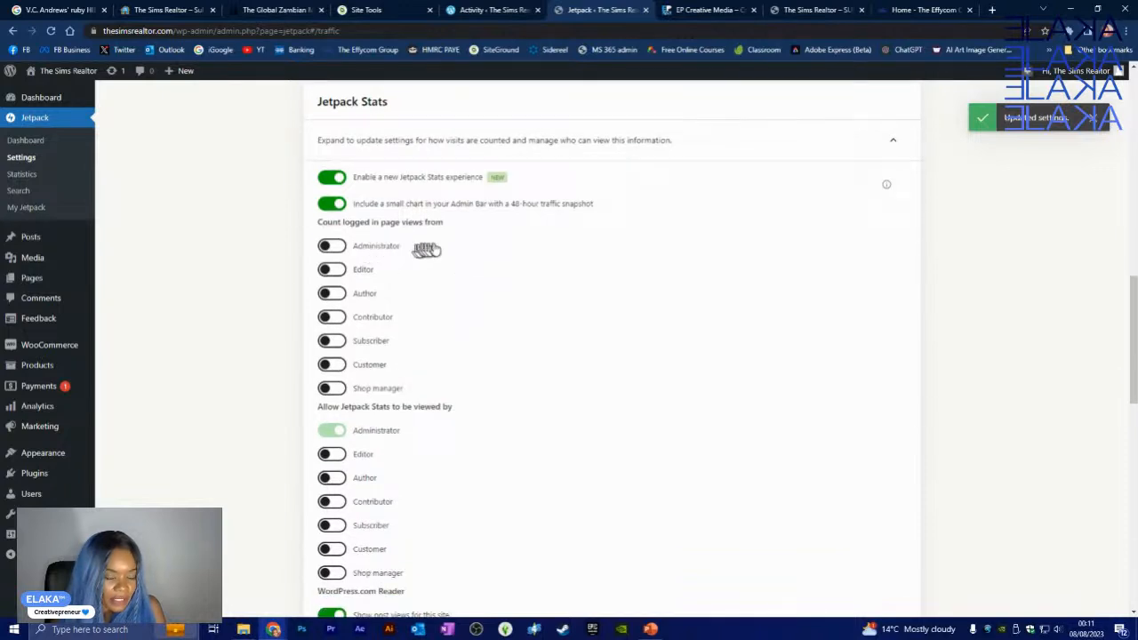
{"action": "scroll", "coordinate": [432, 391], "scroll_direction": "down", "scroll_amount": 4}
{"action": "scroll", "coordinate": [423, 418], "scroll_direction": "down", "scroll_amount": 1}
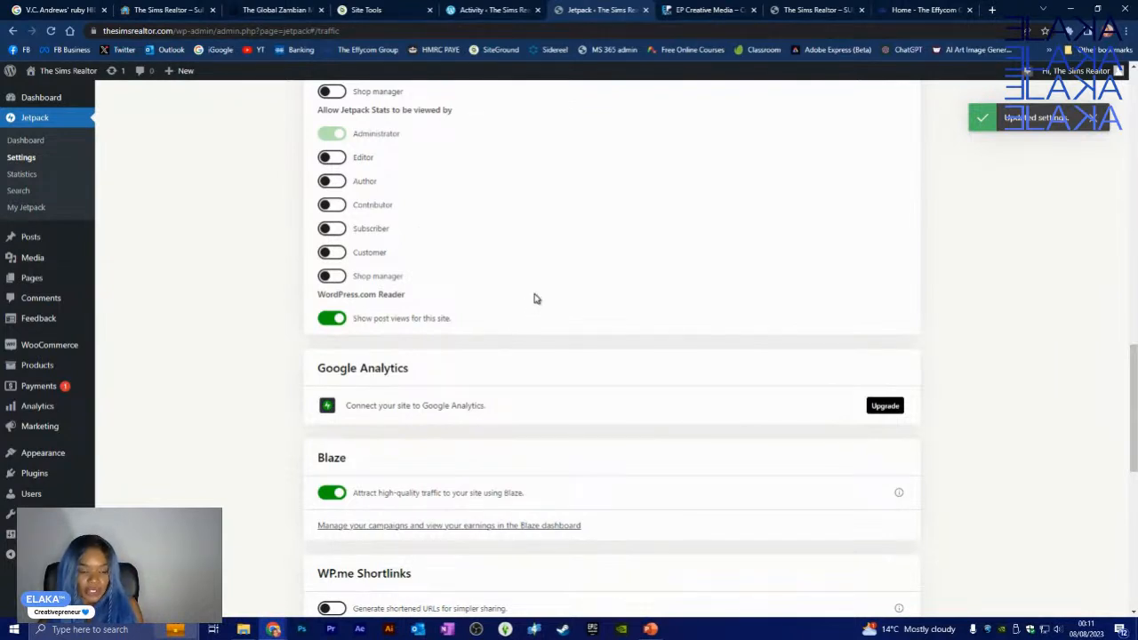
{"action": "scroll", "coordinate": [463, 297], "scroll_direction": "up", "scroll_amount": 2}
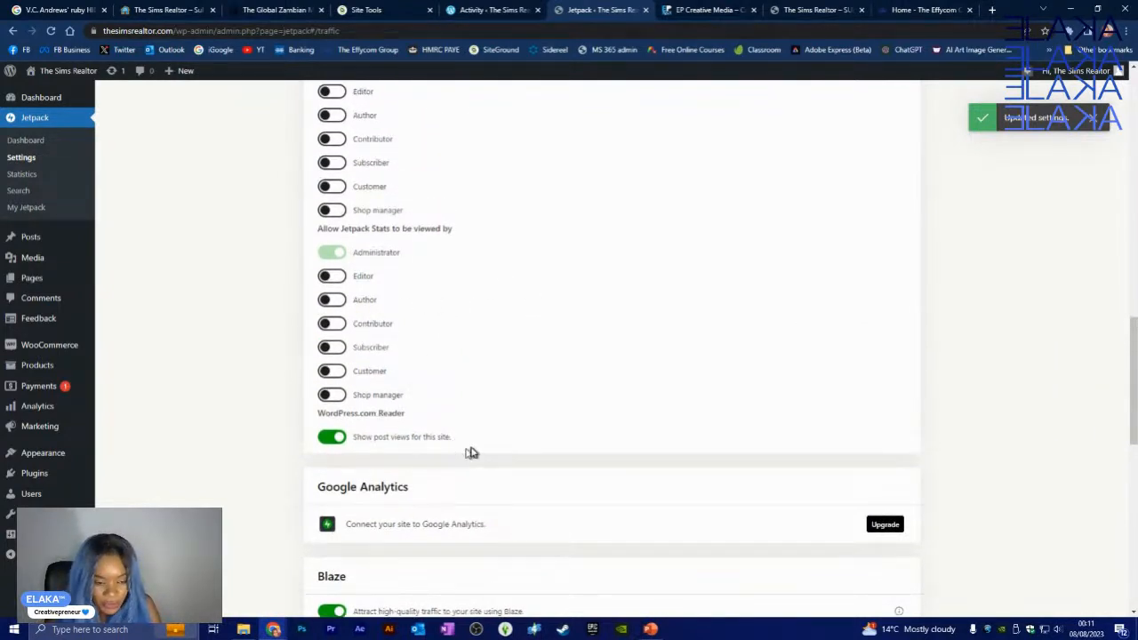
{"action": "scroll", "coordinate": [667, 404], "scroll_direction": "up", "scroll_amount": 5}
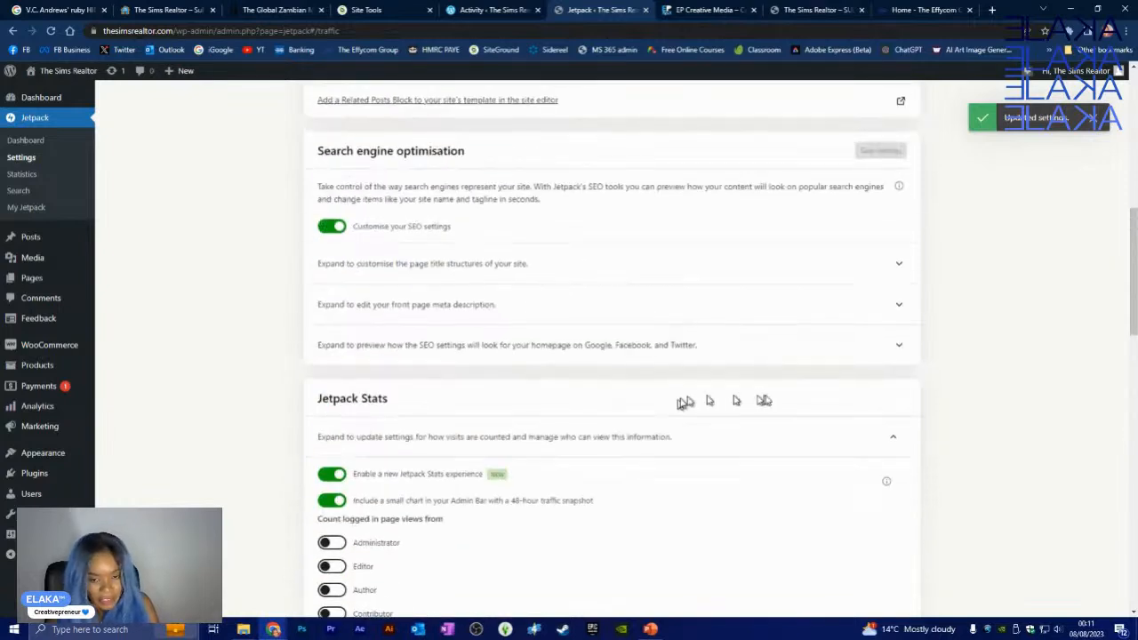
{"action": "left_click", "coordinate": [893, 439]}
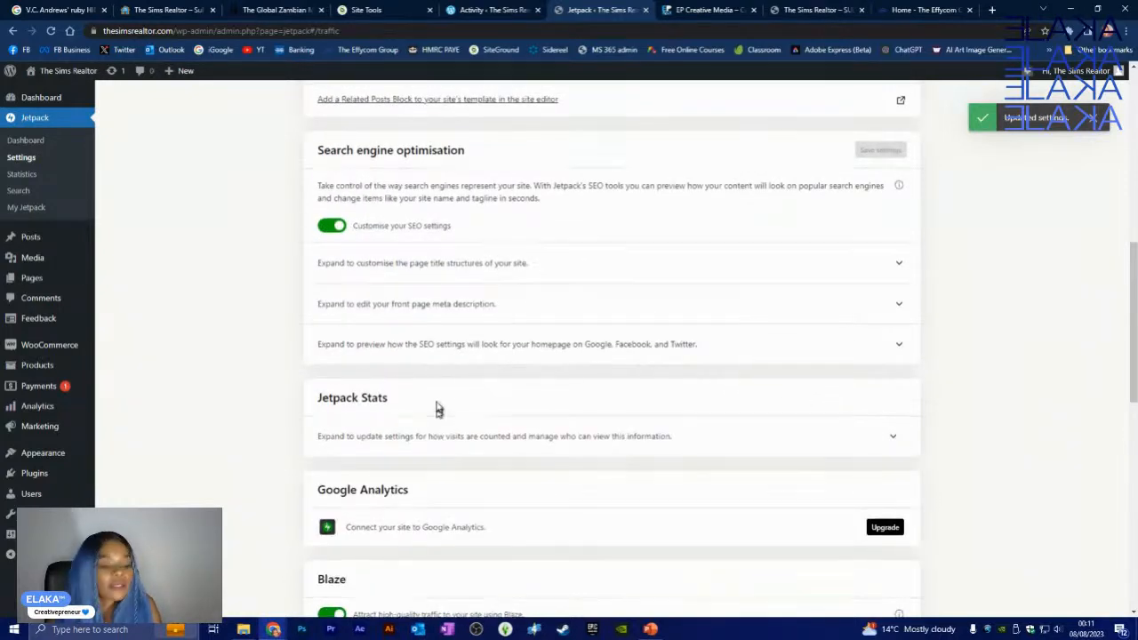
{"action": "scroll", "coordinate": [356, 329], "scroll_direction": "down", "scroll_amount": 2}
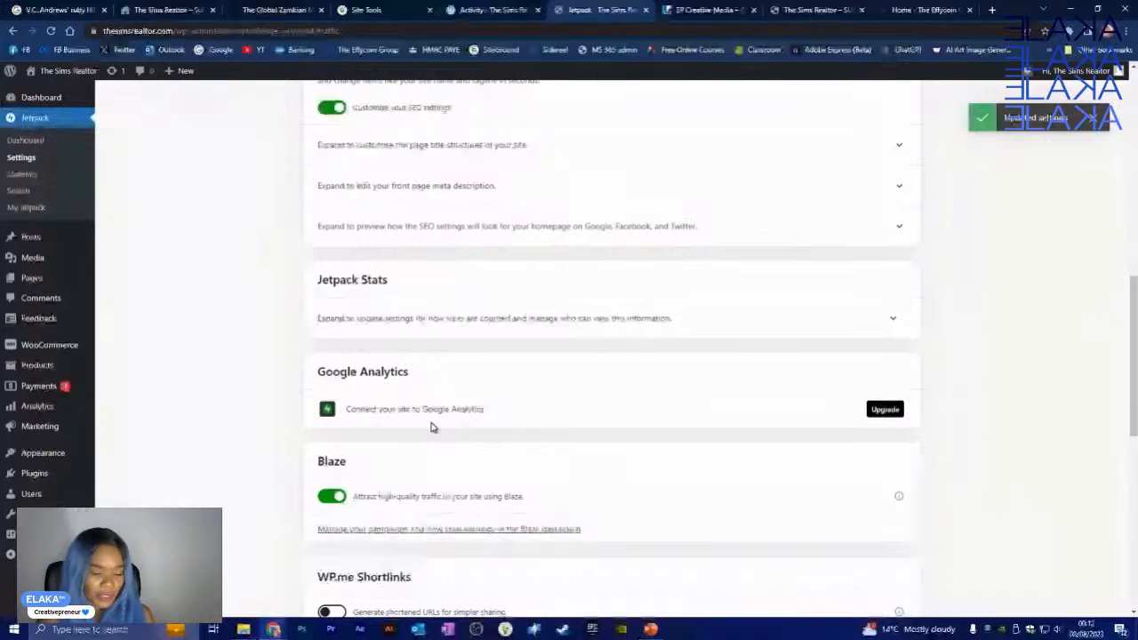
{"action": "scroll", "coordinate": [433, 427], "scroll_direction": "down", "scroll_amount": 2}
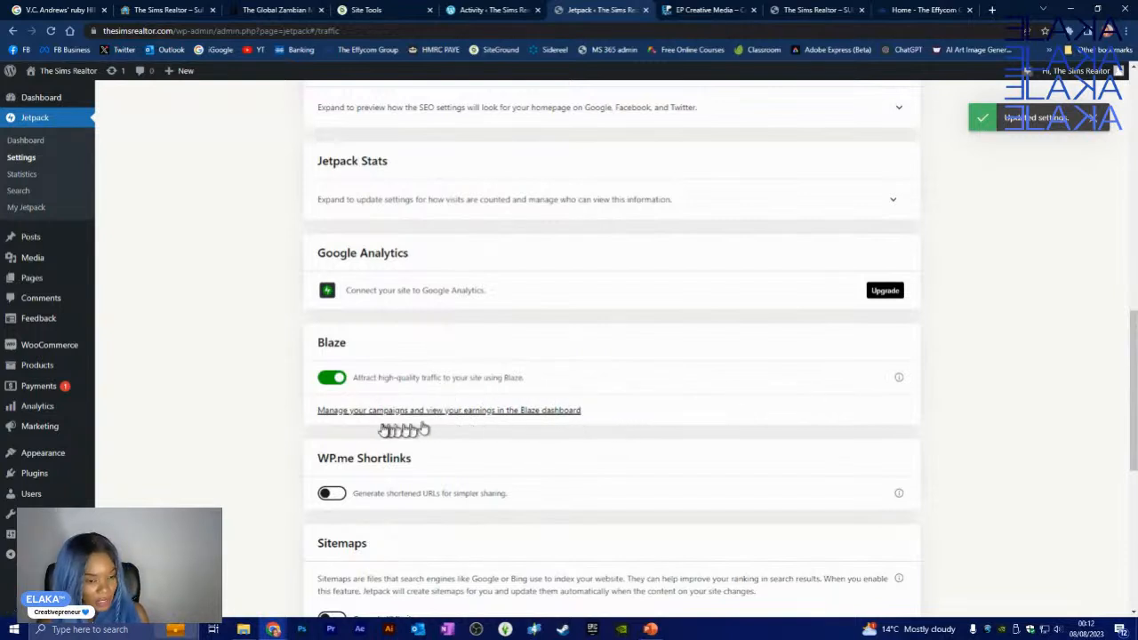
{"action": "left_click", "coordinate": [529, 413]}
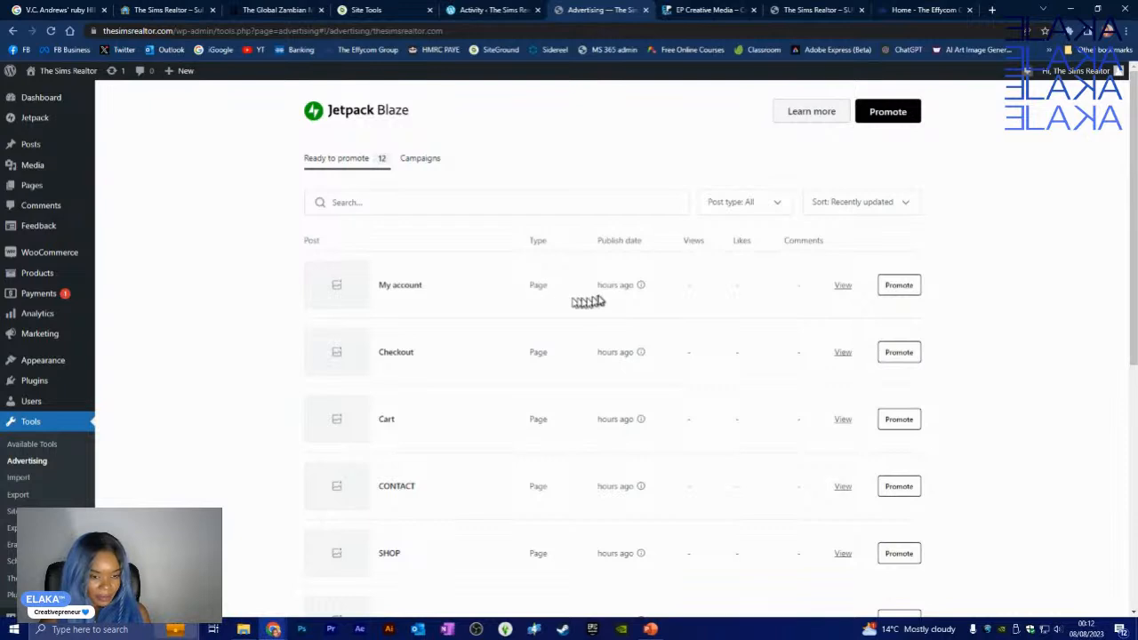
{"action": "scroll", "coordinate": [845, 313], "scroll_direction": "down", "scroll_amount": 5}
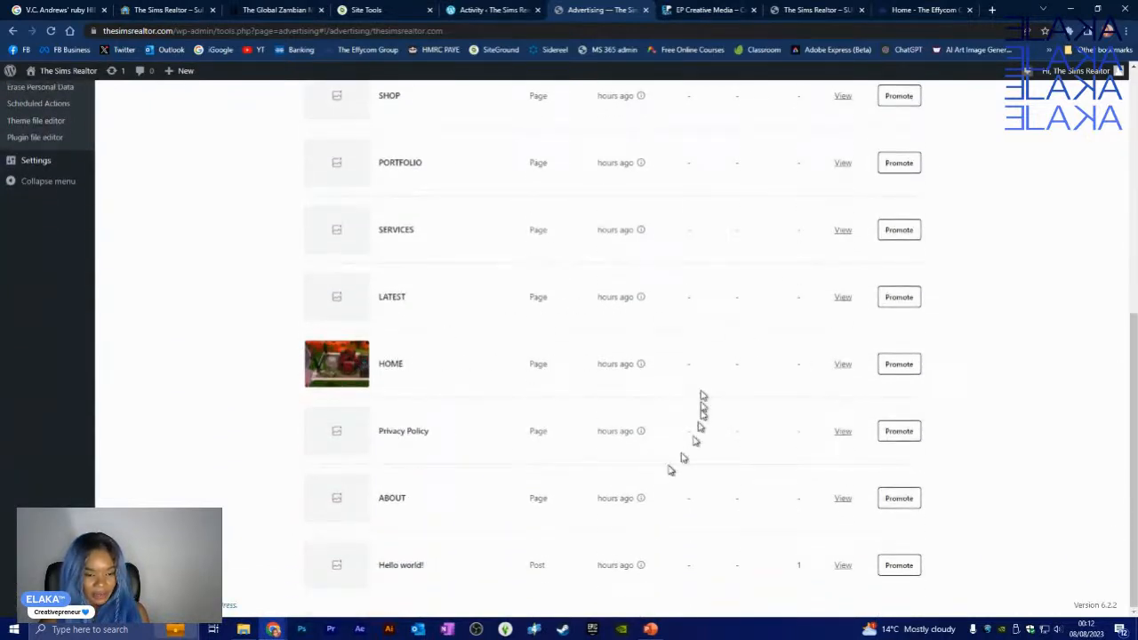
{"action": "scroll", "coordinate": [622, 409], "scroll_direction": "up", "scroll_amount": 8}
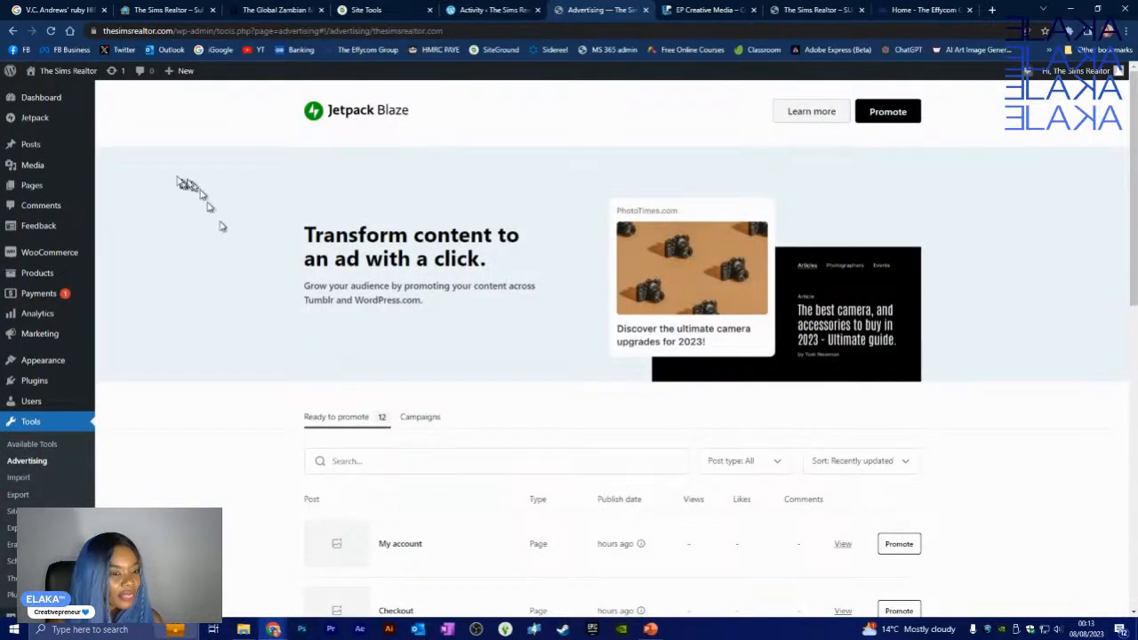
{"action": "left_click", "coordinate": [14, 31]}
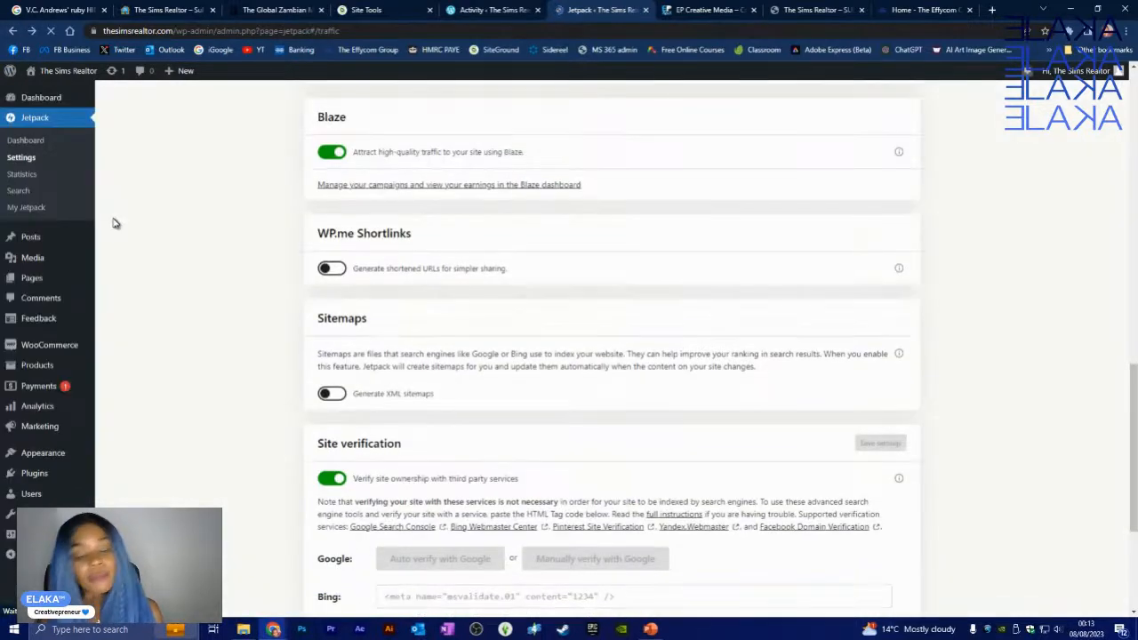
{"action": "scroll", "coordinate": [114, 224], "scroll_direction": "up", "scroll_amount": 3}
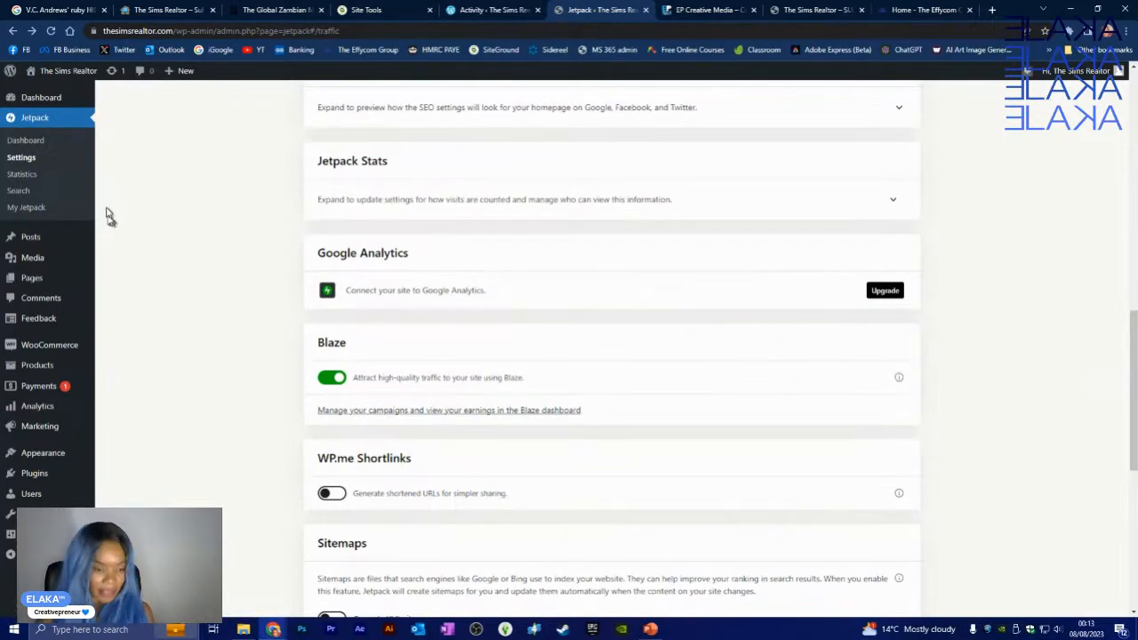
- Enable WP.me Shortlinks and XML sitemaps, producing sitemap.xml and news-sitemap.xml addresses
{"action": "scroll", "coordinate": [562, 384], "scroll_direction": "down", "scroll_amount": 2}
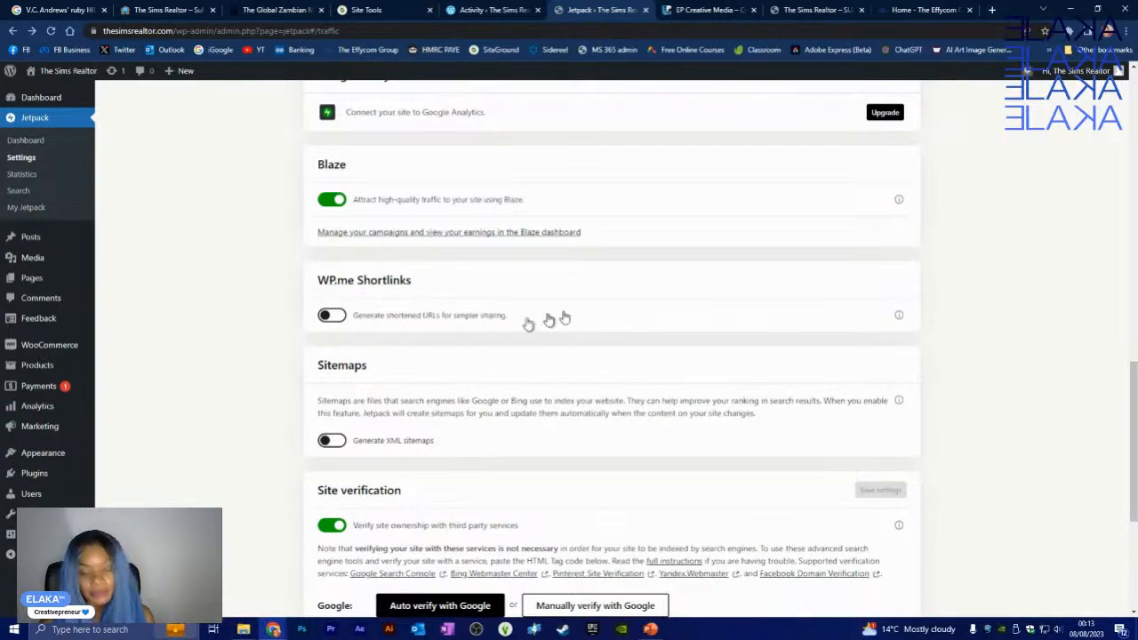
{"action": "left_click", "coordinate": [330, 315]}
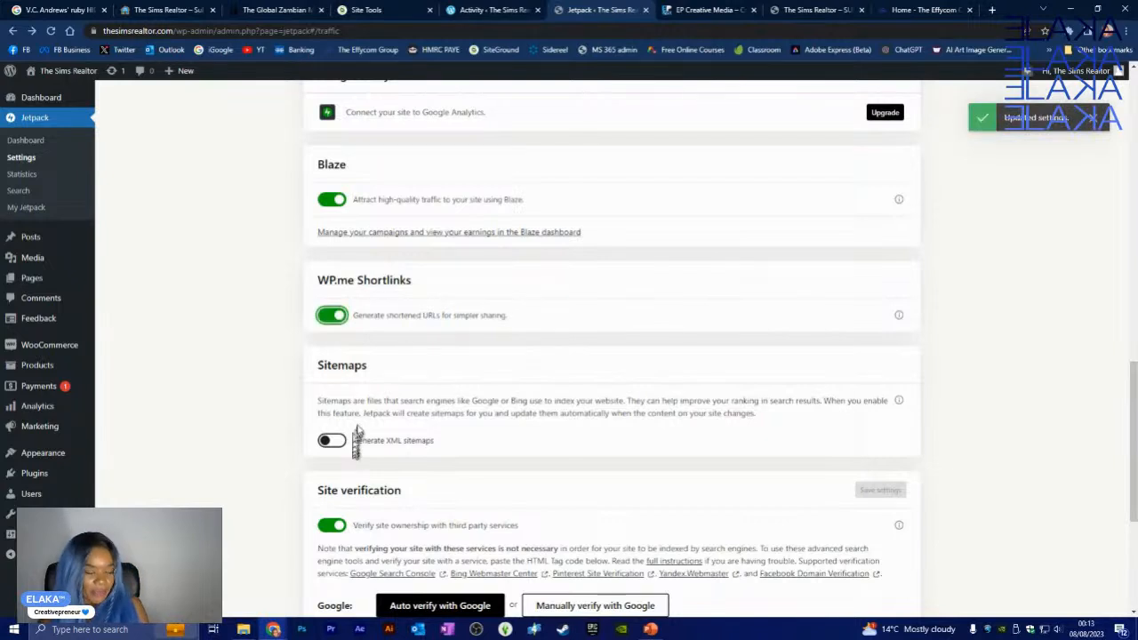
{"action": "scroll", "coordinate": [368, 414], "scroll_direction": "down", "scroll_amount": 1}
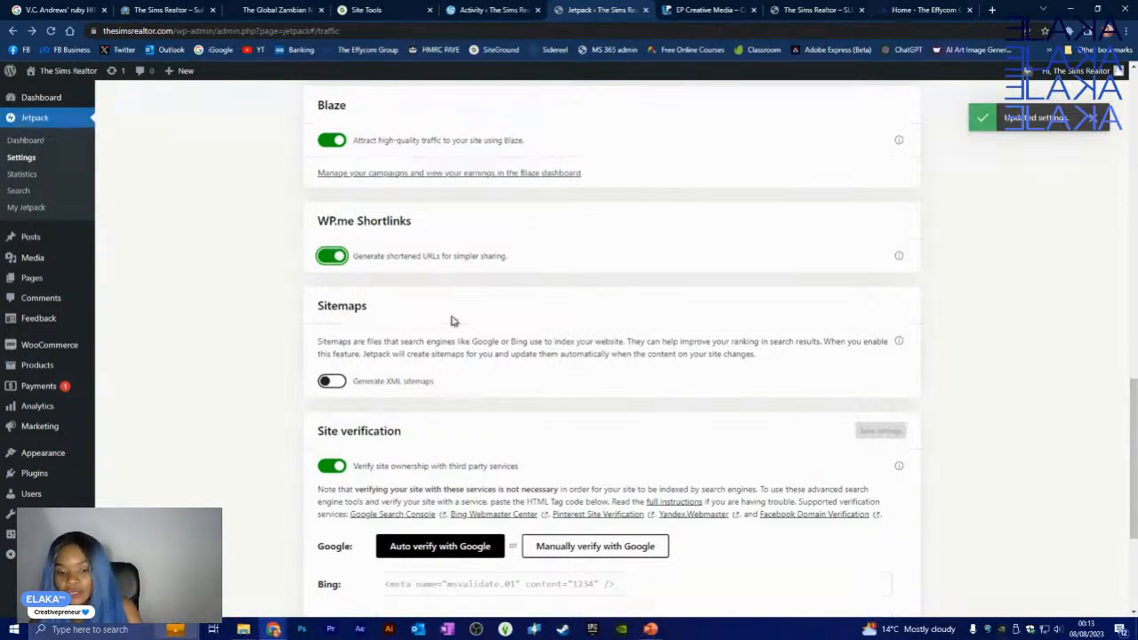
{"action": "left_click", "coordinate": [335, 382]}
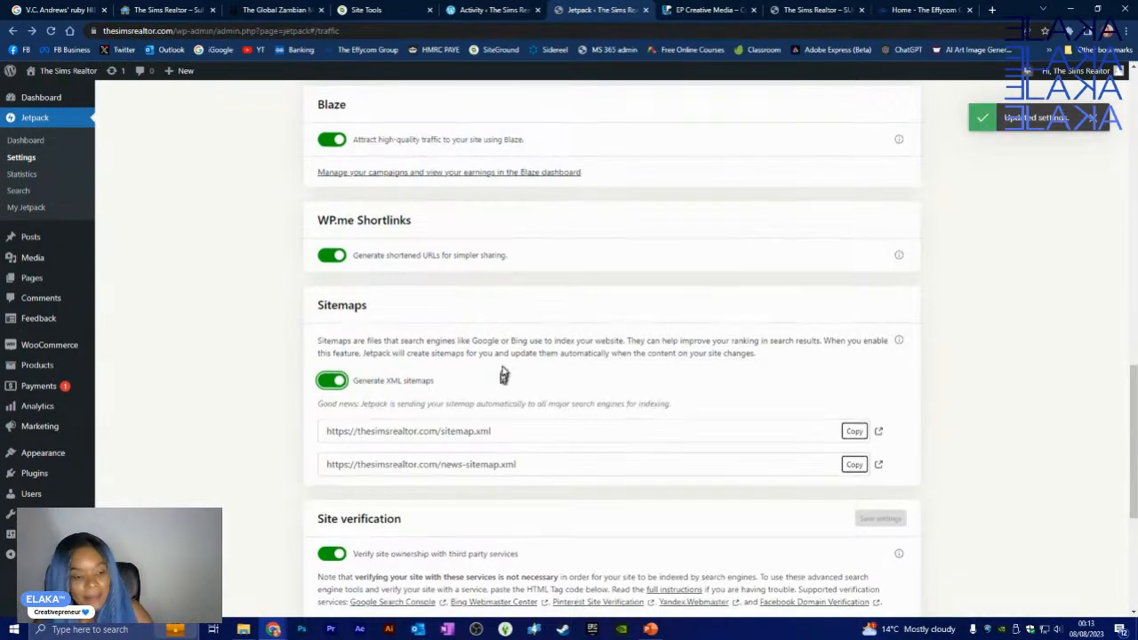
{"action": "scroll", "coordinate": [505, 373], "scroll_direction": "down", "scroll_amount": 2}
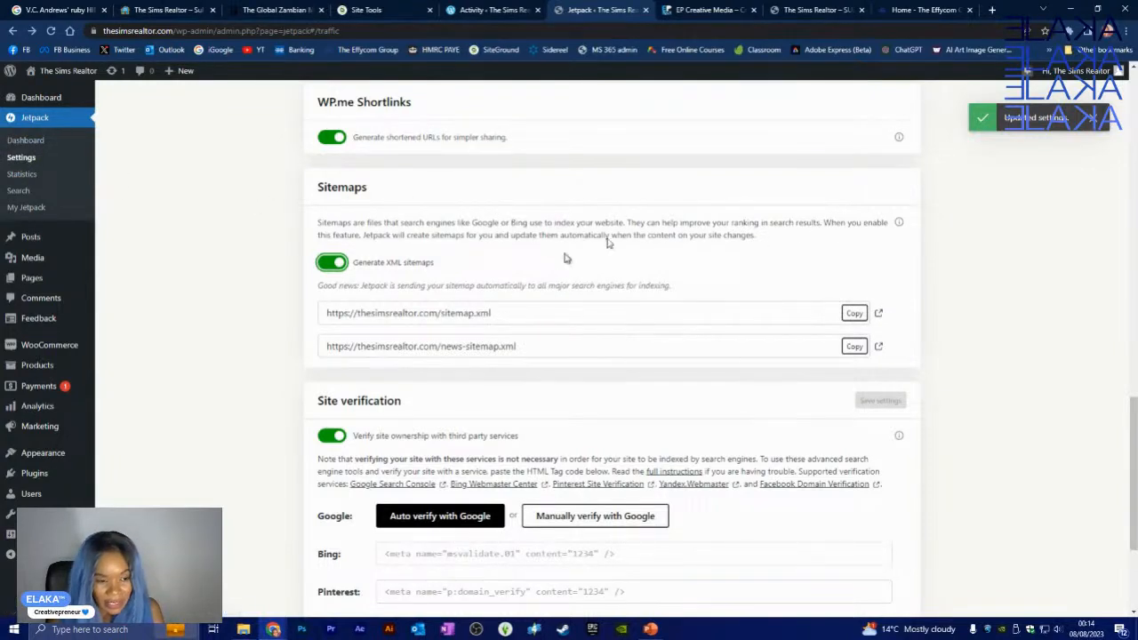
{"action": "left_click", "coordinate": [878, 315]}
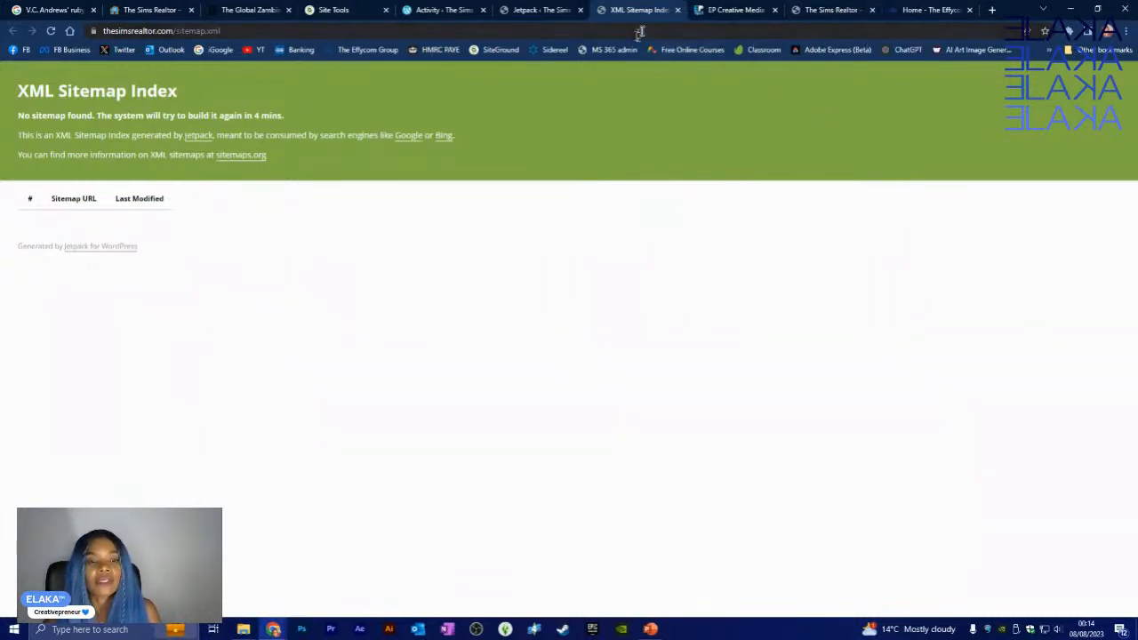
{"action": "left_click", "coordinate": [677, 9]}
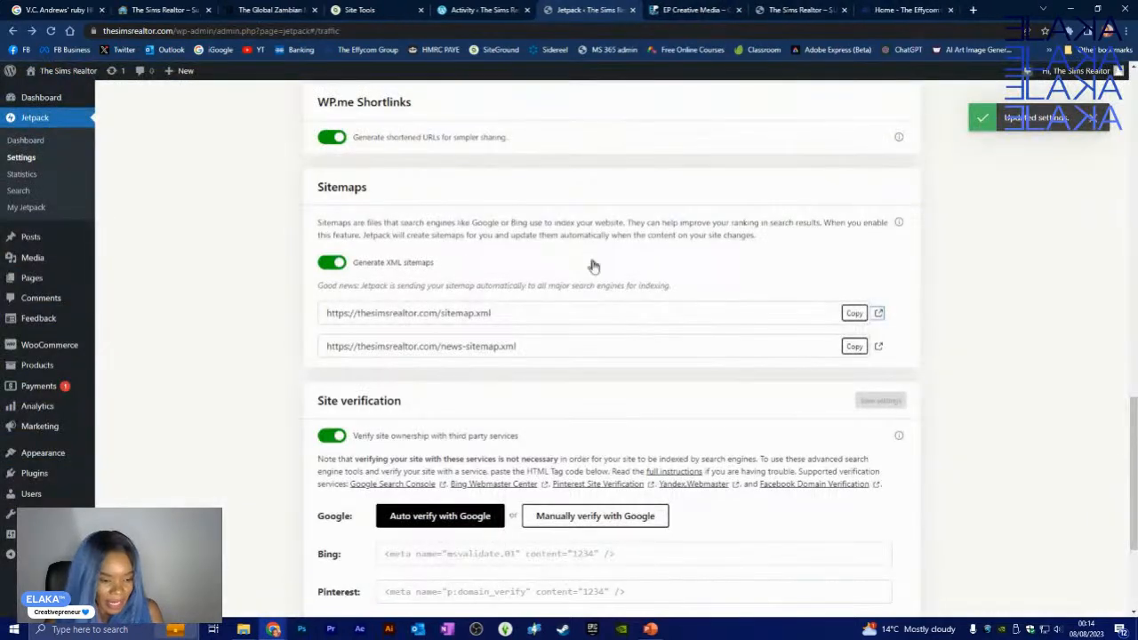
{"action": "scroll", "coordinate": [529, 297], "scroll_direction": "down", "scroll_amount": 1}
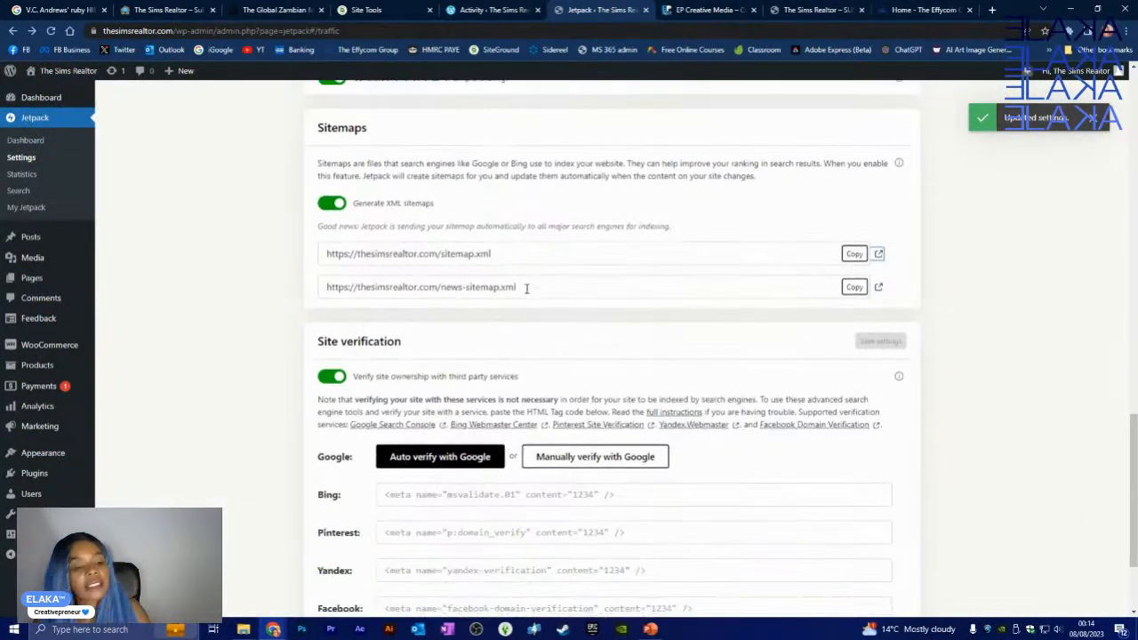
{"action": "scroll", "coordinate": [526, 288], "scroll_direction": "down", "scroll_amount": 2}
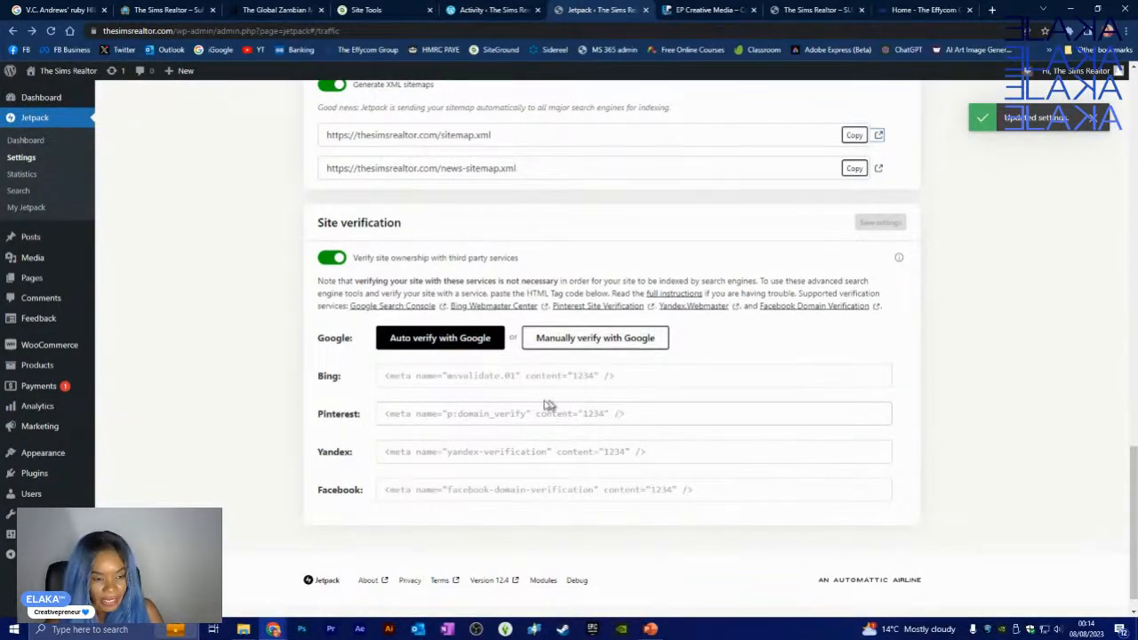
{"action": "left_click", "coordinate": [425, 345]}
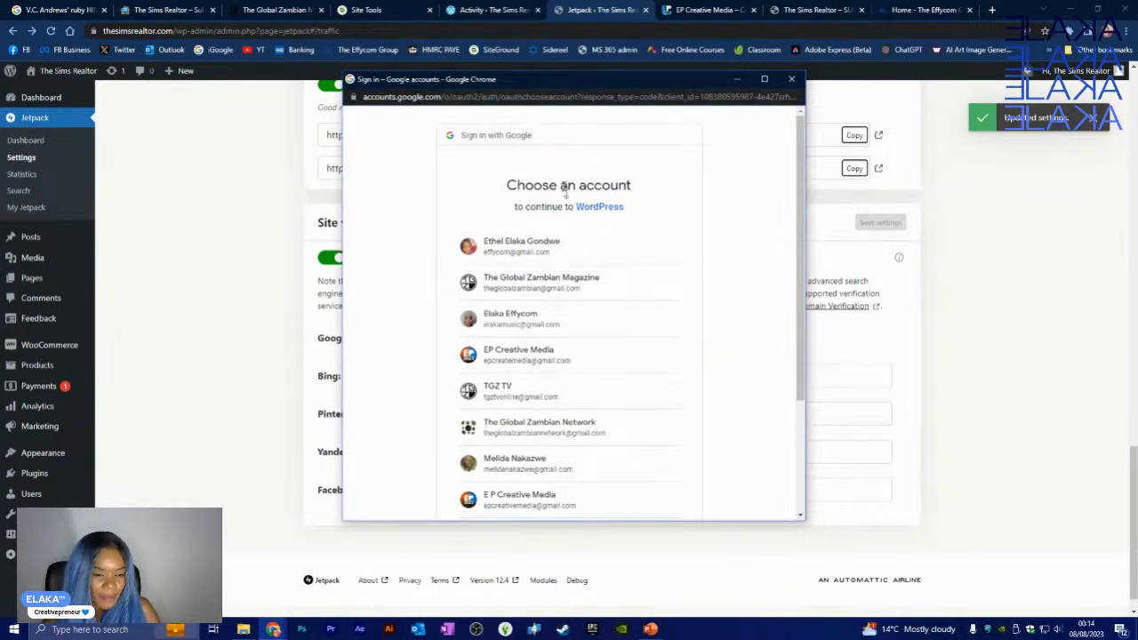
- Authorise Jetpack with the chosen Google account so the site shows as verified
{"action": "left_click", "coordinate": [556, 285]}
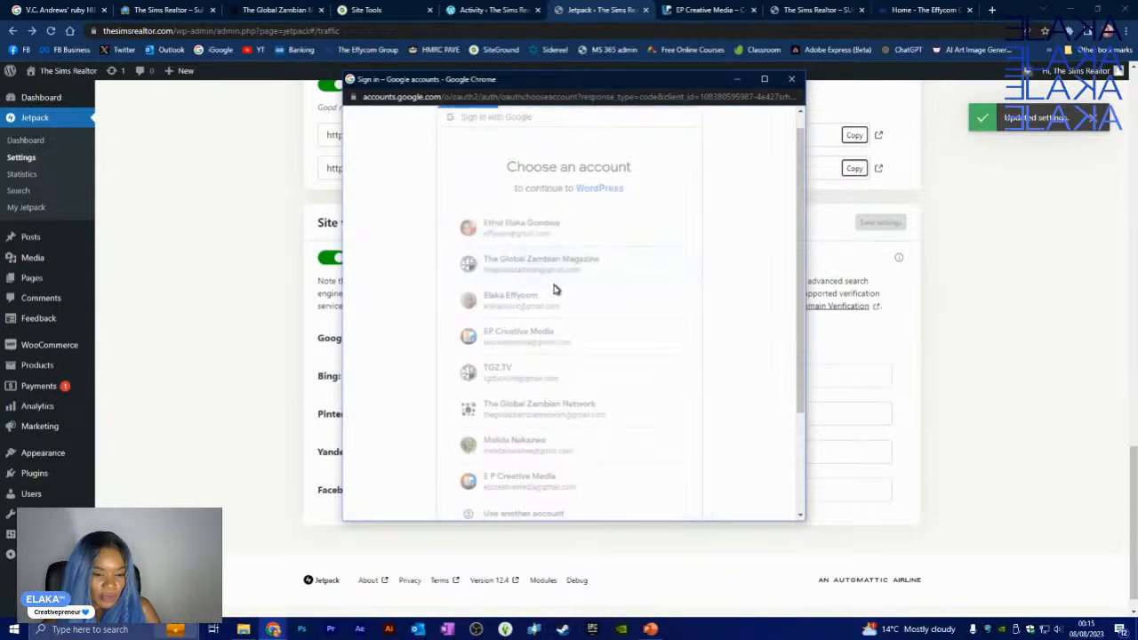
{"action": "scroll", "coordinate": [578, 355], "scroll_direction": "down", "scroll_amount": 2}
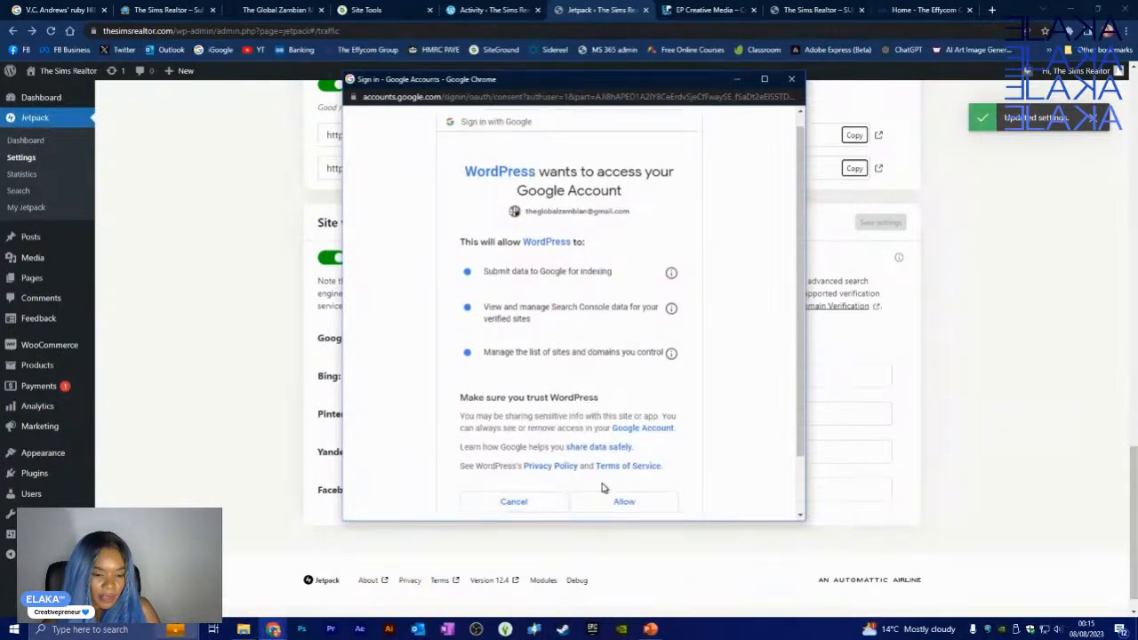
{"action": "left_click", "coordinate": [613, 436]}
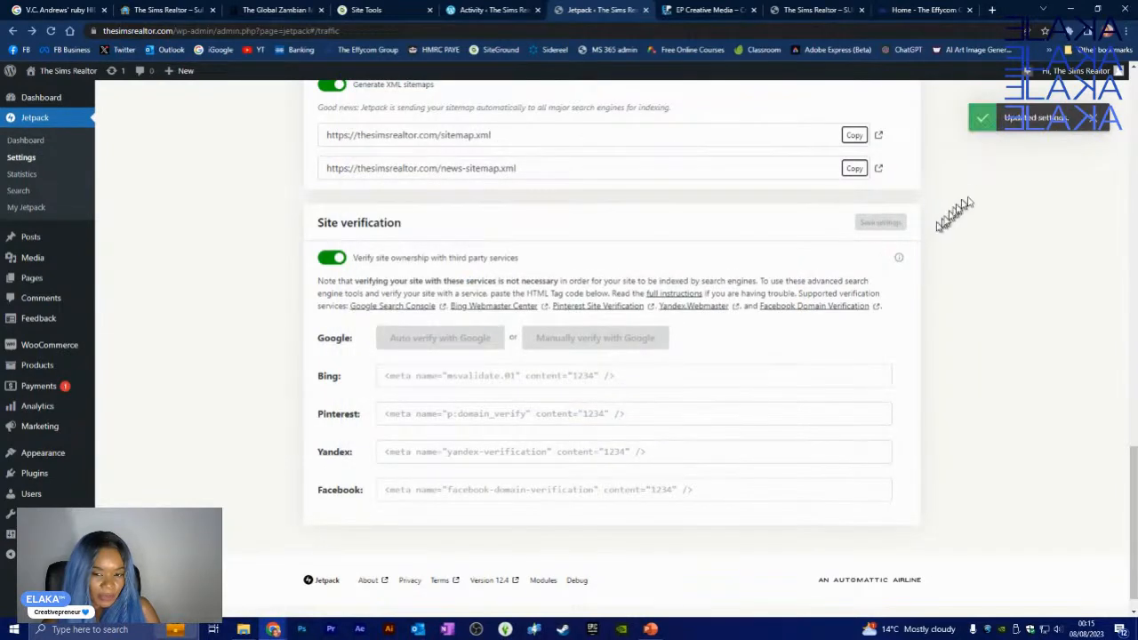
{"action": "left_click", "coordinate": [1096, 124]}
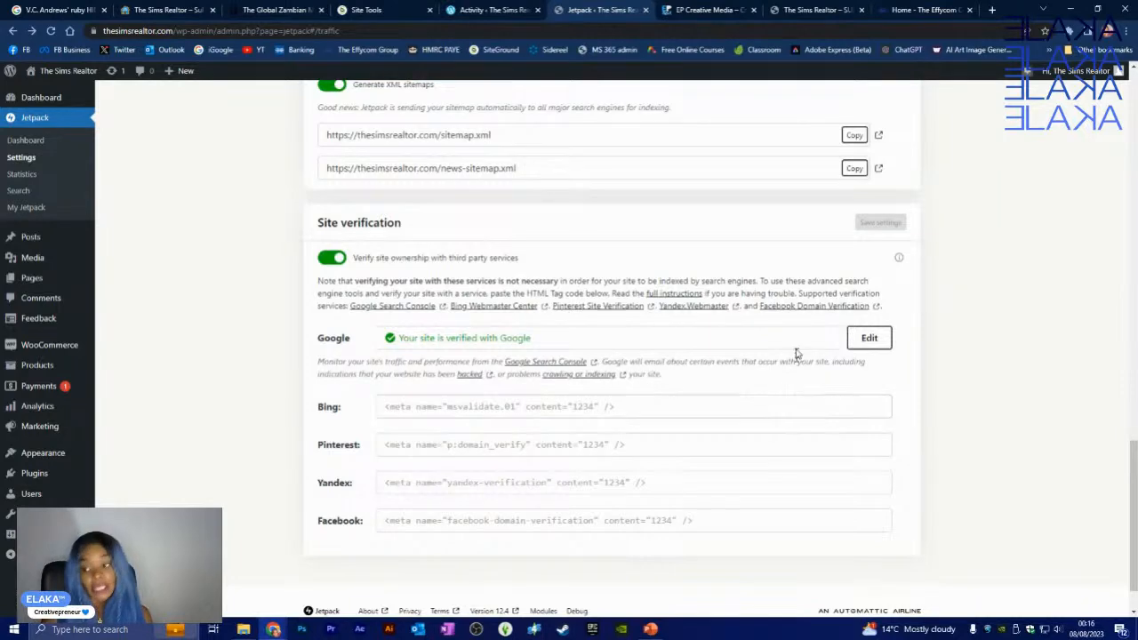
{"action": "scroll", "coordinate": [791, 347], "scroll_direction": "down", "scroll_amount": 1}
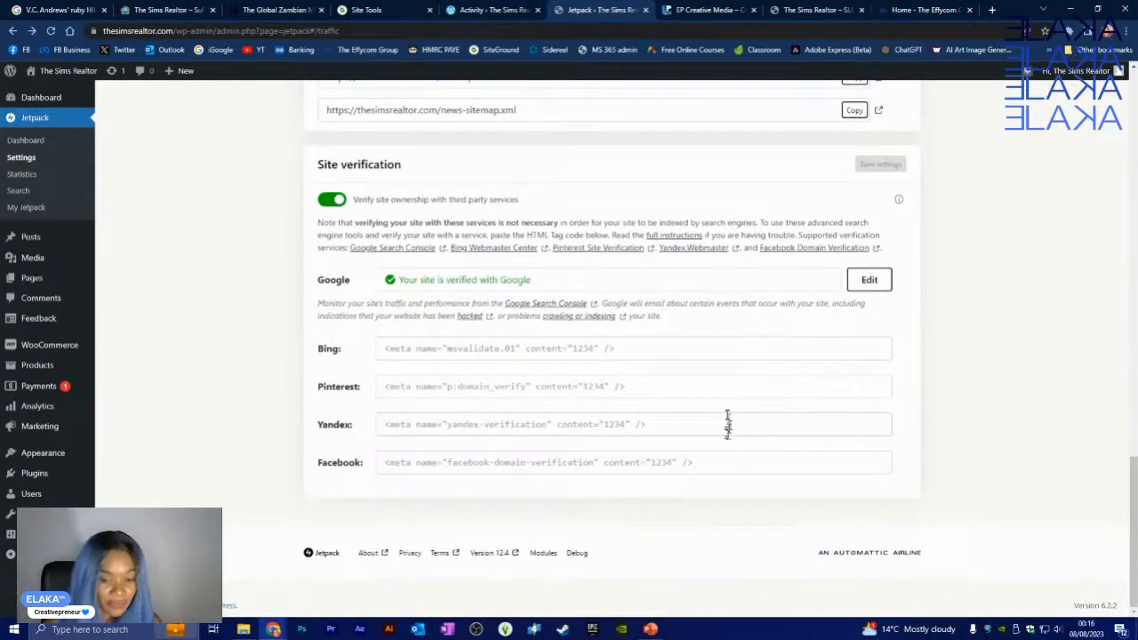
- Look over the Jetpack Traffic settings, then switch to the Earn settings tab
{"action": "scroll", "coordinate": [727, 424], "scroll_direction": "up", "scroll_amount": 5}
{"action": "scroll", "coordinate": [727, 407], "scroll_direction": "up", "scroll_amount": 6}
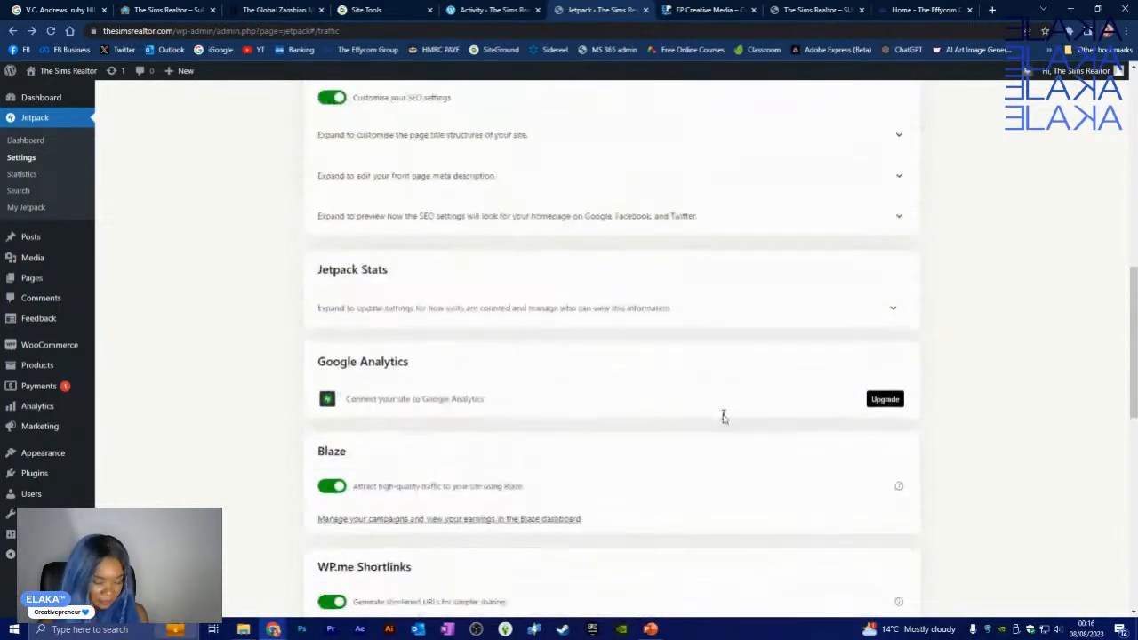
{"action": "scroll", "coordinate": [718, 384], "scroll_direction": "down", "scroll_amount": 10}
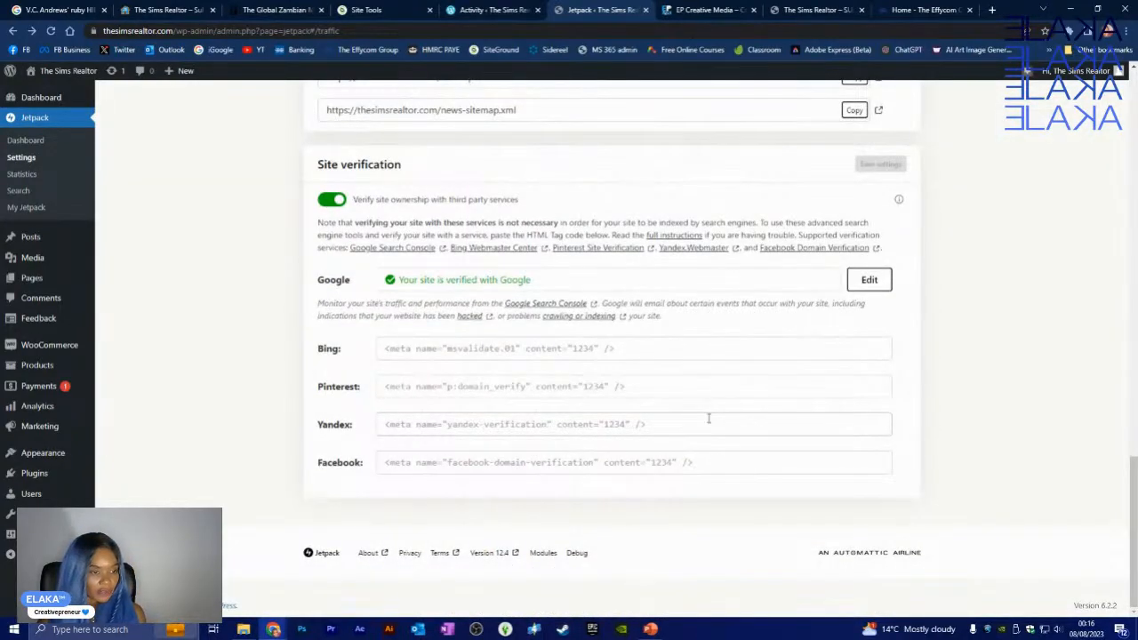
{"action": "scroll", "coordinate": [708, 418], "scroll_direction": "up", "scroll_amount": 15}
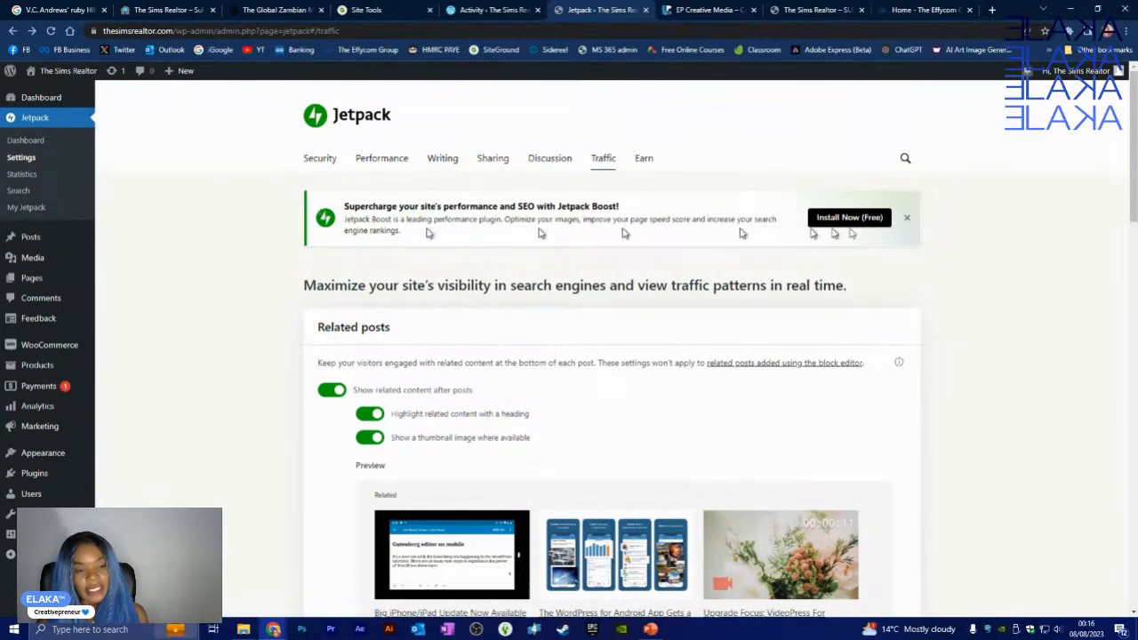
{"action": "left_click", "coordinate": [645, 159]}
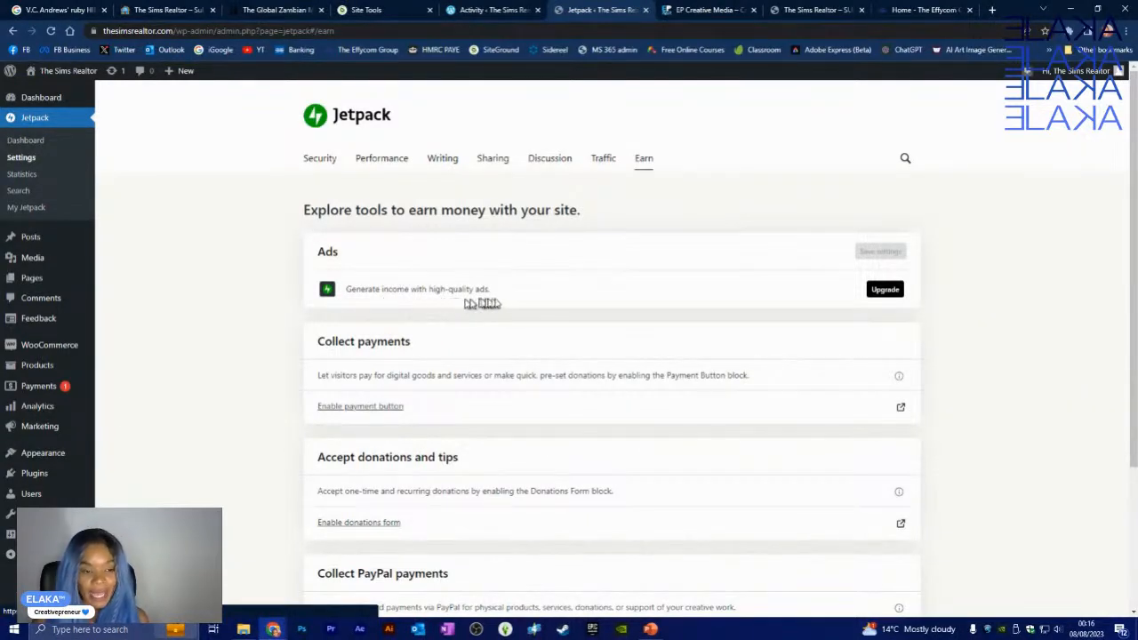
{"action": "scroll", "coordinate": [917, 329], "scroll_direction": "down", "scroll_amount": 1}
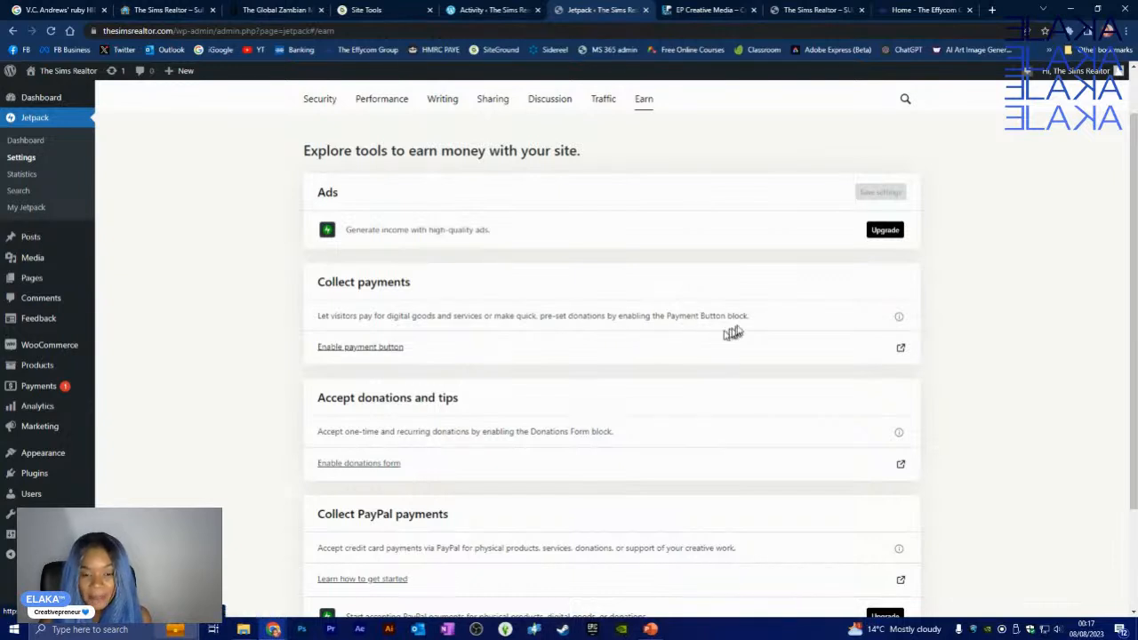
{"action": "scroll", "coordinate": [743, 326], "scroll_direction": "down", "scroll_amount": 3}
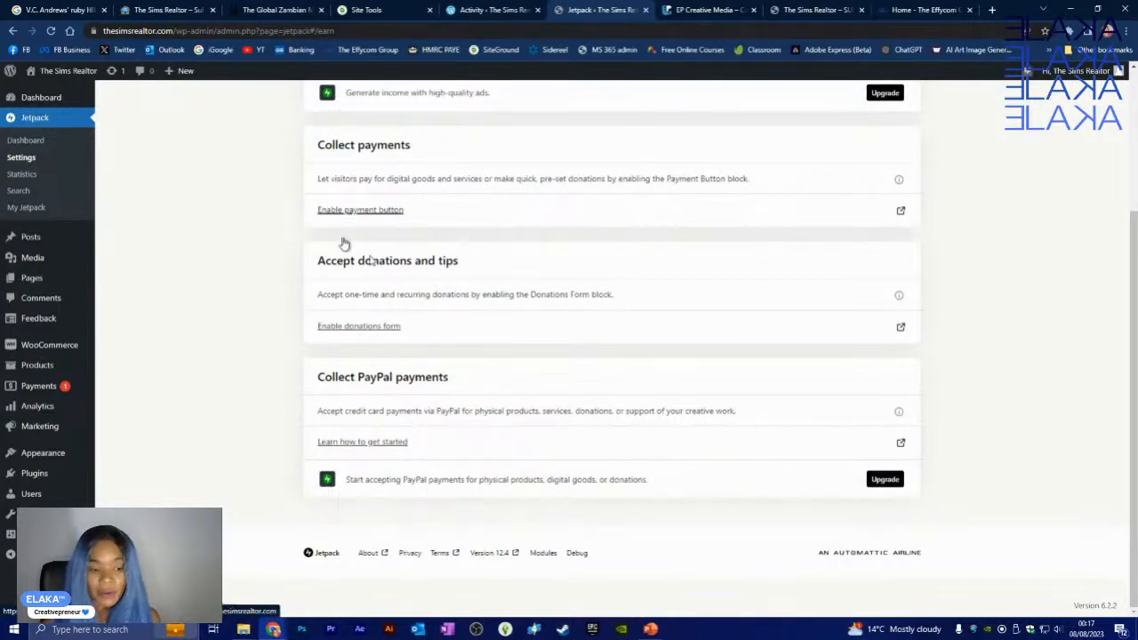
{"action": "scroll", "coordinate": [617, 226], "scroll_direction": "up", "scroll_amount": 3}
{"action": "scroll", "coordinate": [674, 322], "scroll_direction": "down", "scroll_amount": 2}
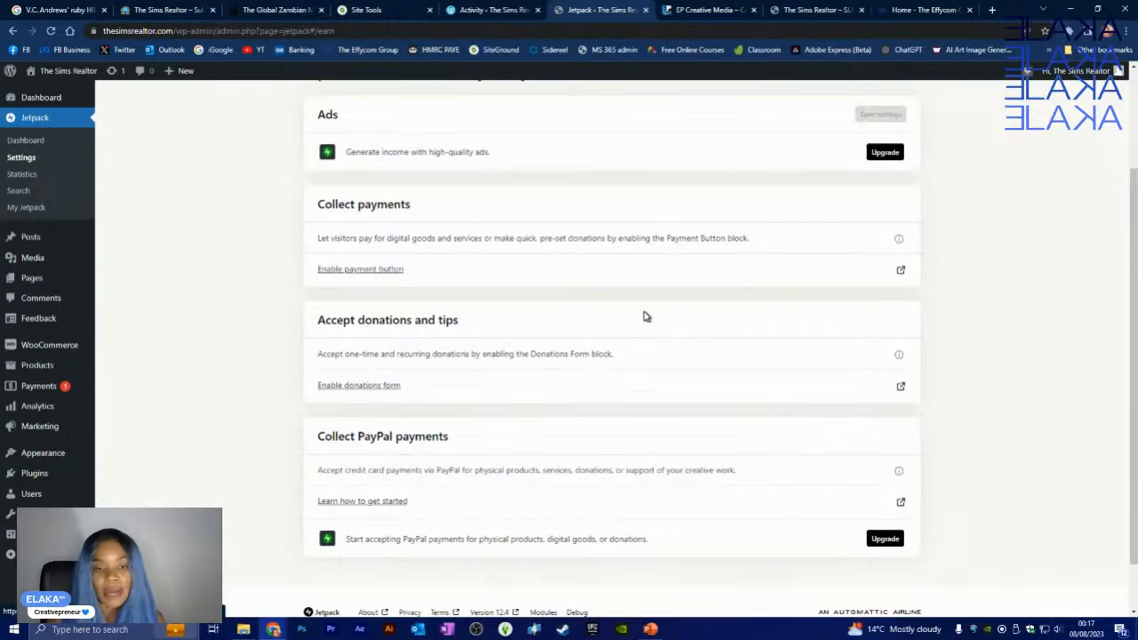
- Switch to the EP Creative Media website tab and scroll through its shop listing
{"action": "left_click", "coordinate": [689, 10]}
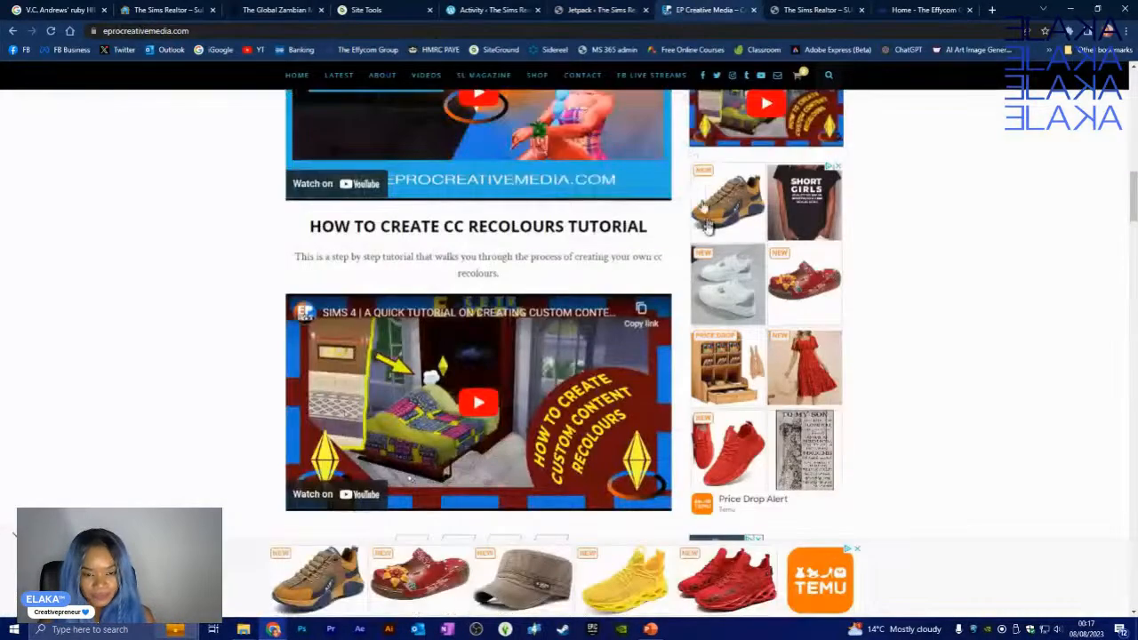
{"action": "scroll", "coordinate": [889, 489], "scroll_direction": "up", "scroll_amount": 5}
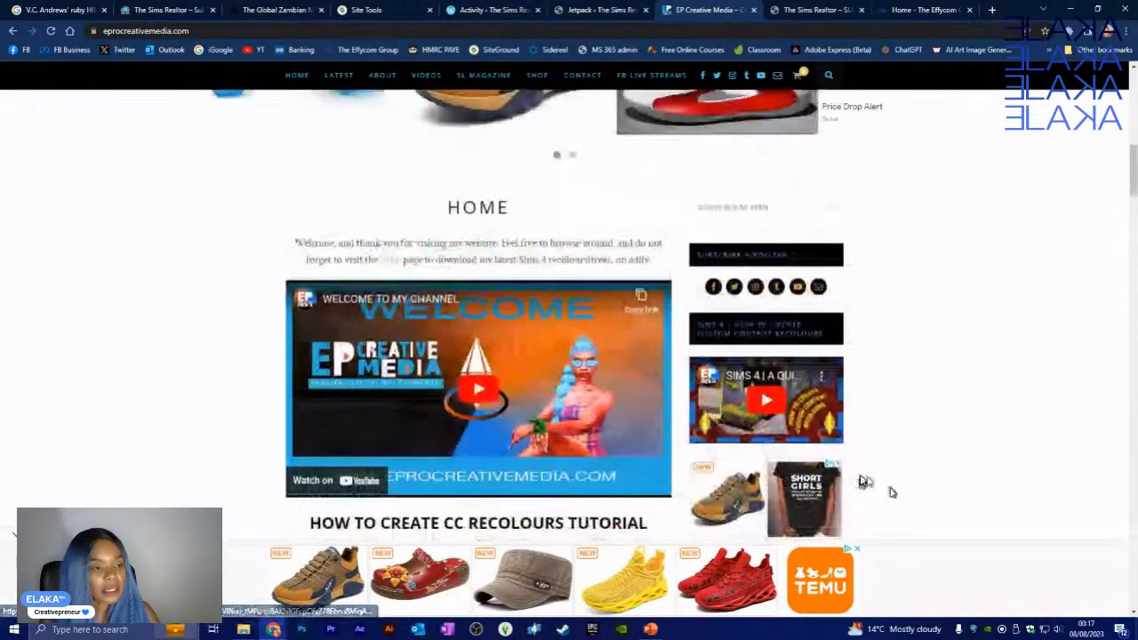
{"action": "scroll", "coordinate": [890, 454], "scroll_direction": "up", "scroll_amount": 3}
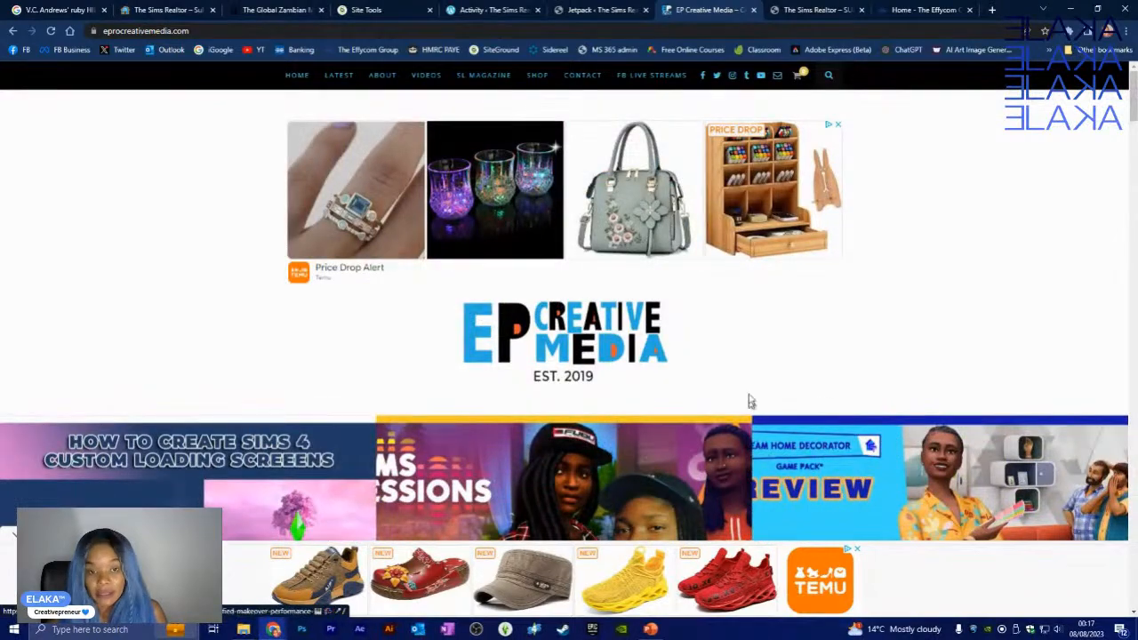
{"action": "scroll", "coordinate": [777, 399], "scroll_direction": "down", "scroll_amount": 10}
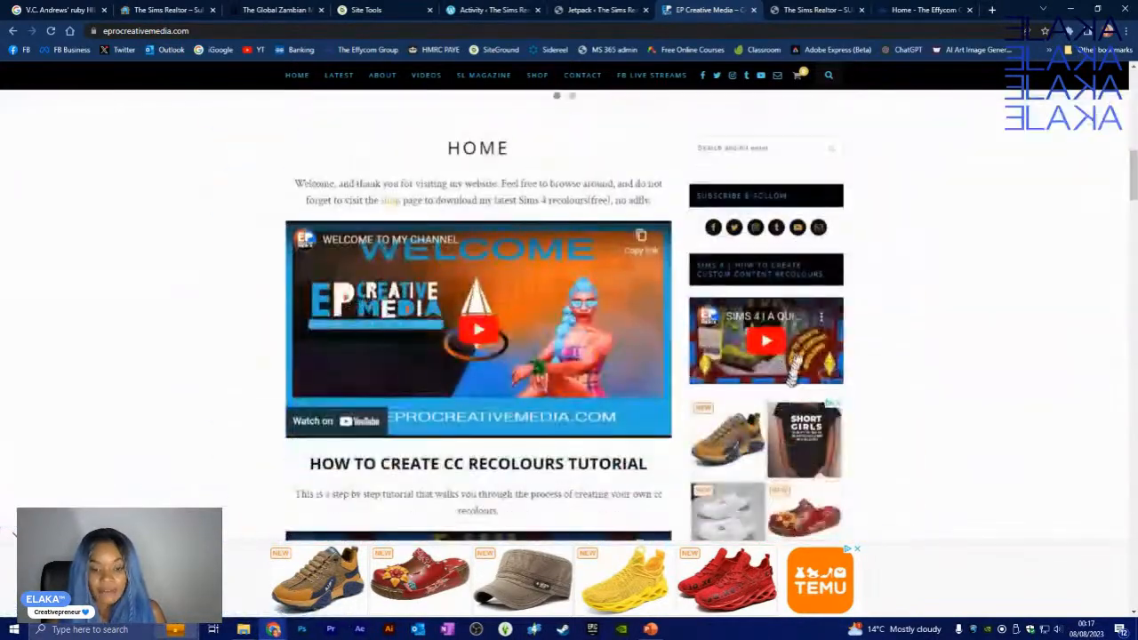
{"action": "scroll", "coordinate": [881, 275], "scroll_direction": "down", "scroll_amount": 10}
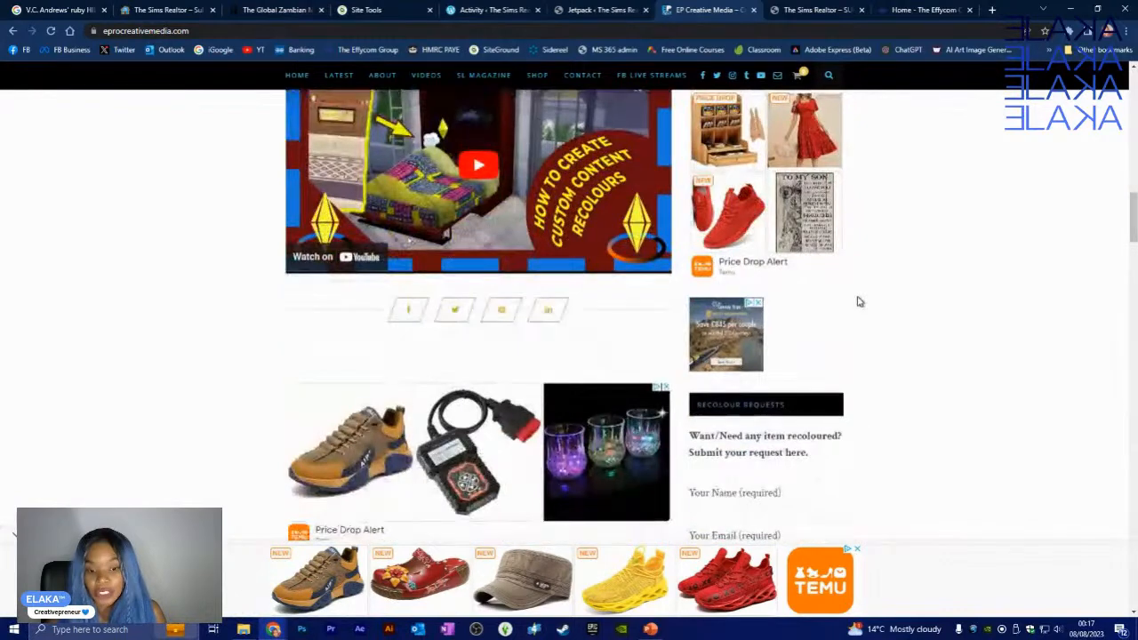
{"action": "scroll", "coordinate": [859, 301], "scroll_direction": "down", "scroll_amount": 4}
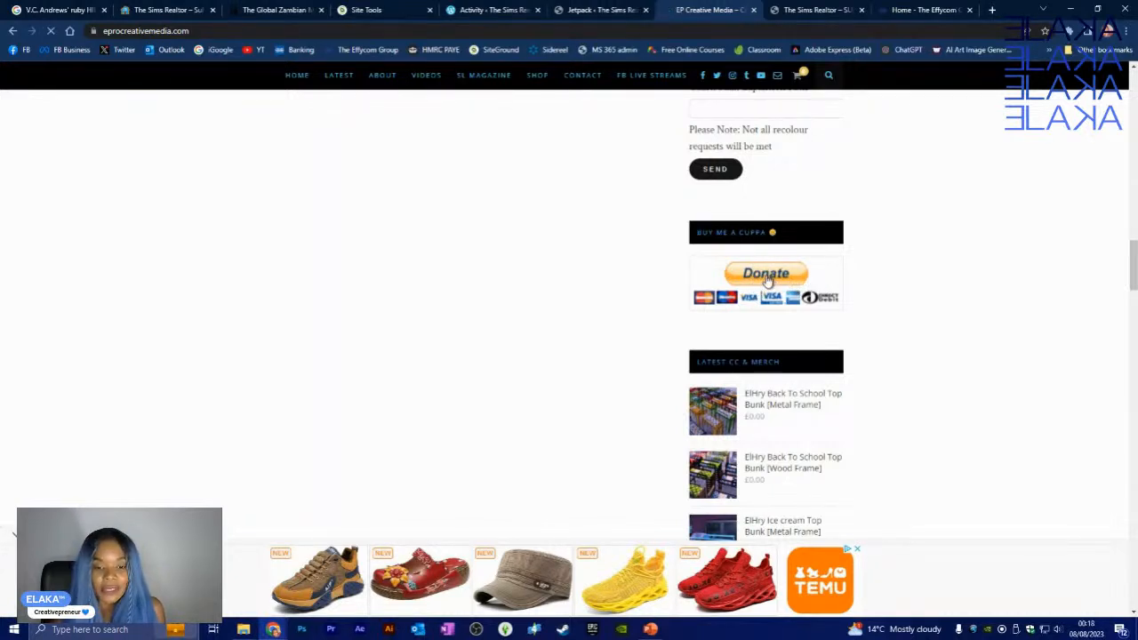
- Open the site's donation page, then cancel the PayPal donation and return to the site
{"action": "left_click", "coordinate": [767, 275]}
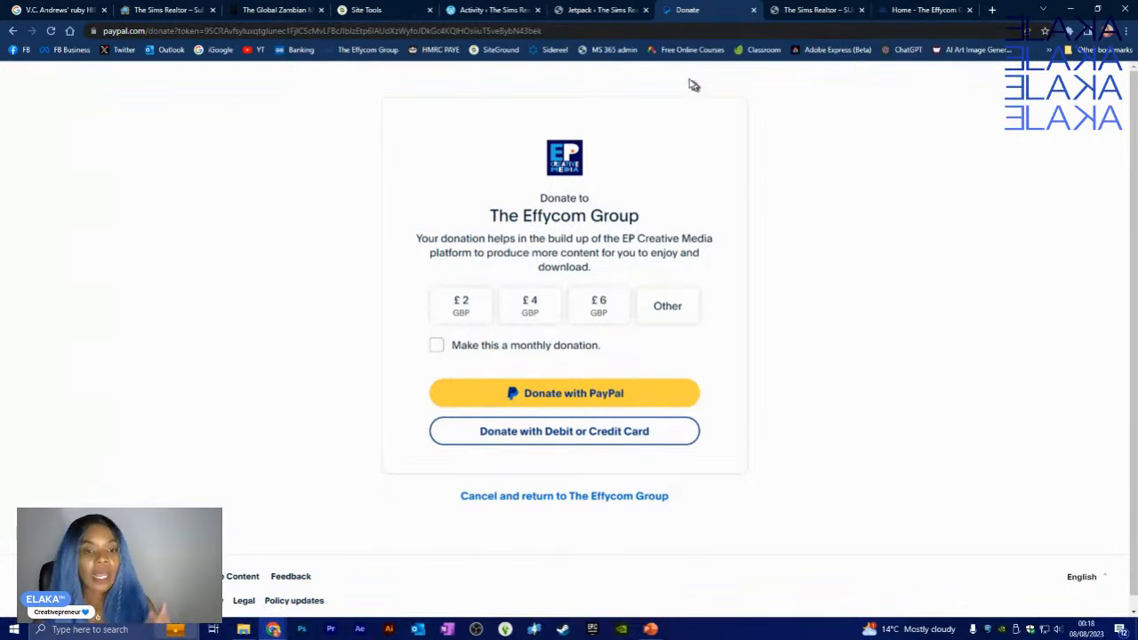
{"action": "left_click", "coordinate": [598, 9]}
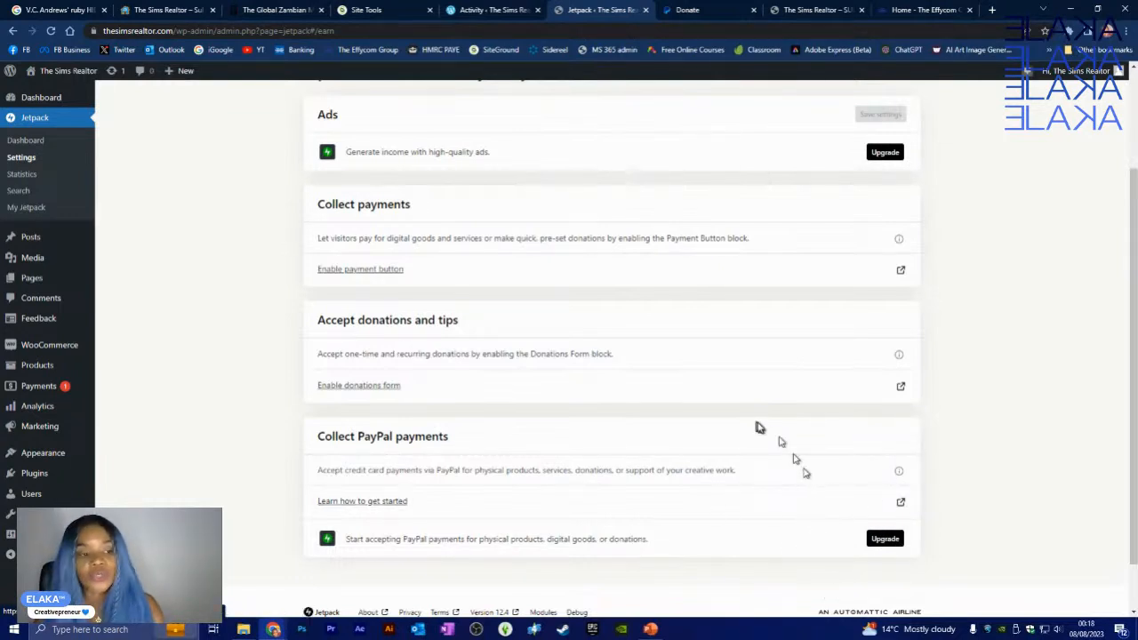
{"action": "left_click", "coordinate": [714, 10]}
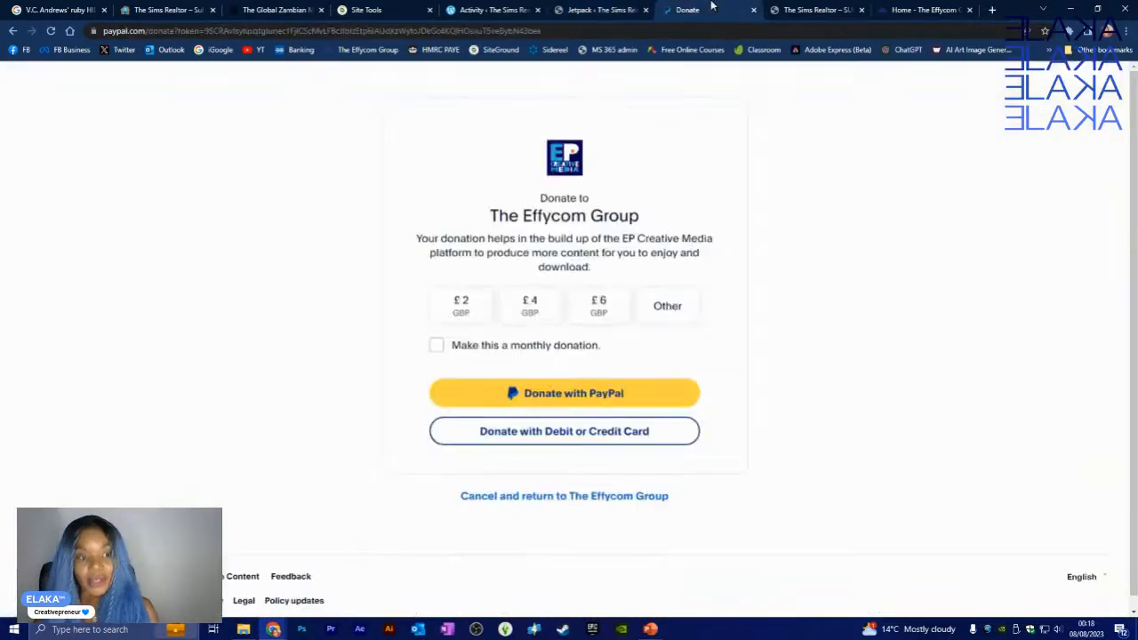
{"action": "left_click", "coordinate": [550, 498]}
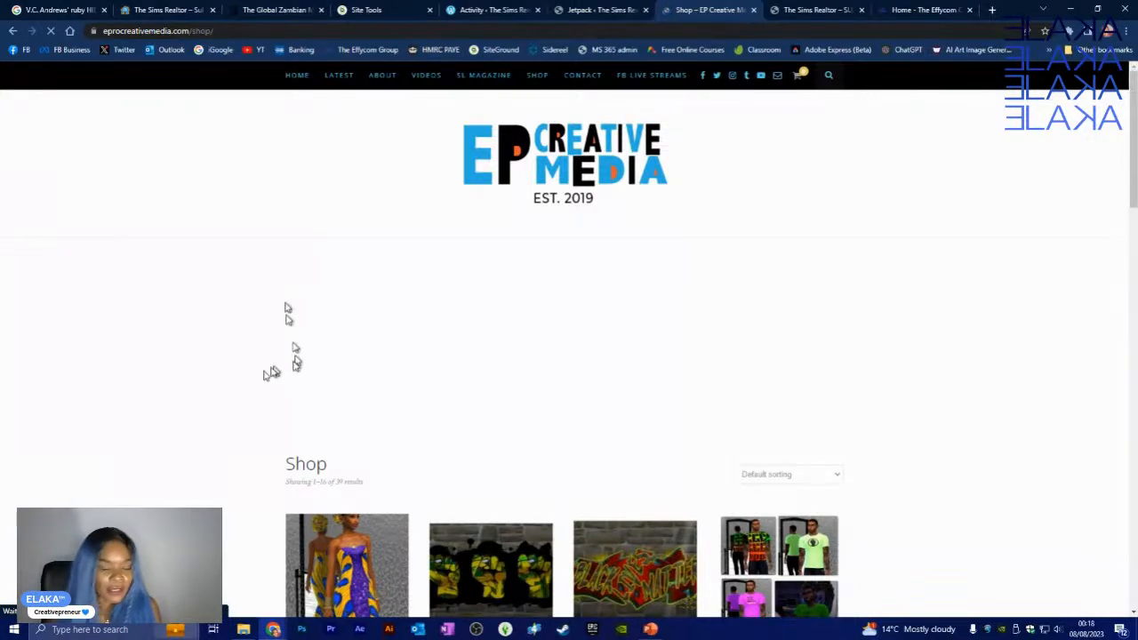
{"action": "scroll", "coordinate": [288, 312], "scroll_direction": "down", "scroll_amount": 6}
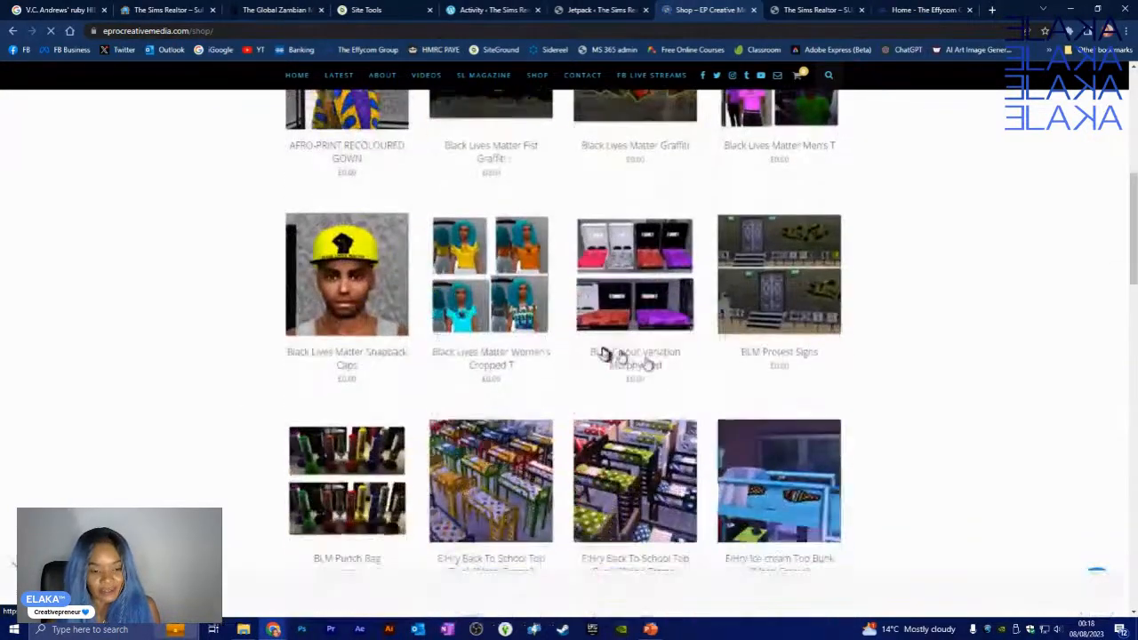
{"action": "scroll", "coordinate": [541, 293], "scroll_direction": "down", "scroll_amount": 4}
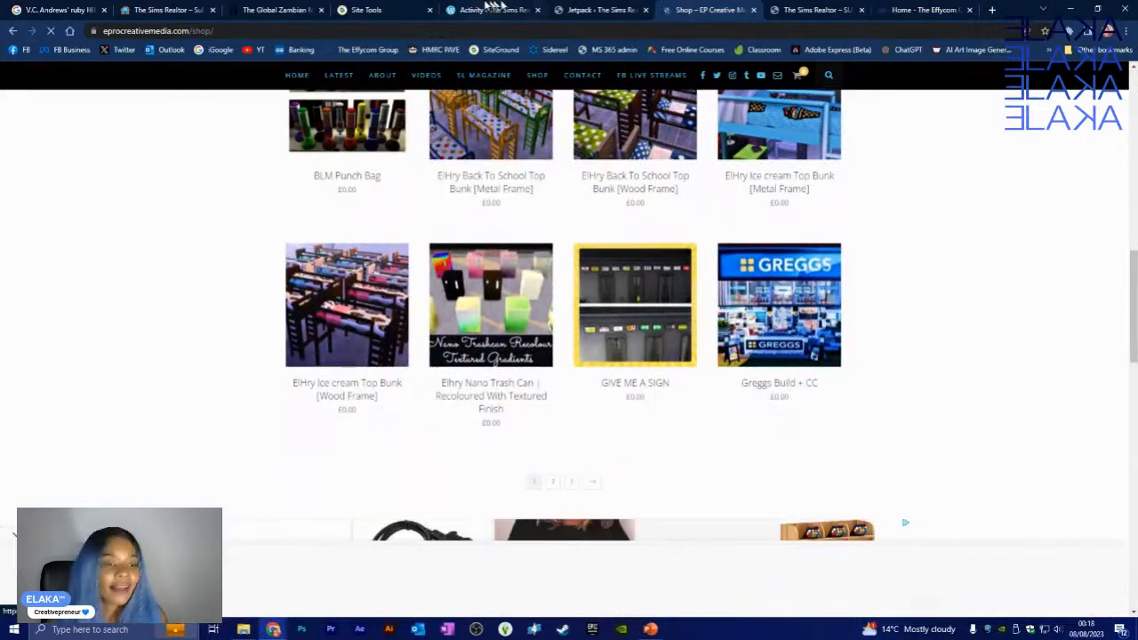
- Bring up The Sims Realtor's Jetpack Earn settings, scrolled to the top
{"action": "left_click", "coordinate": [589, 10]}
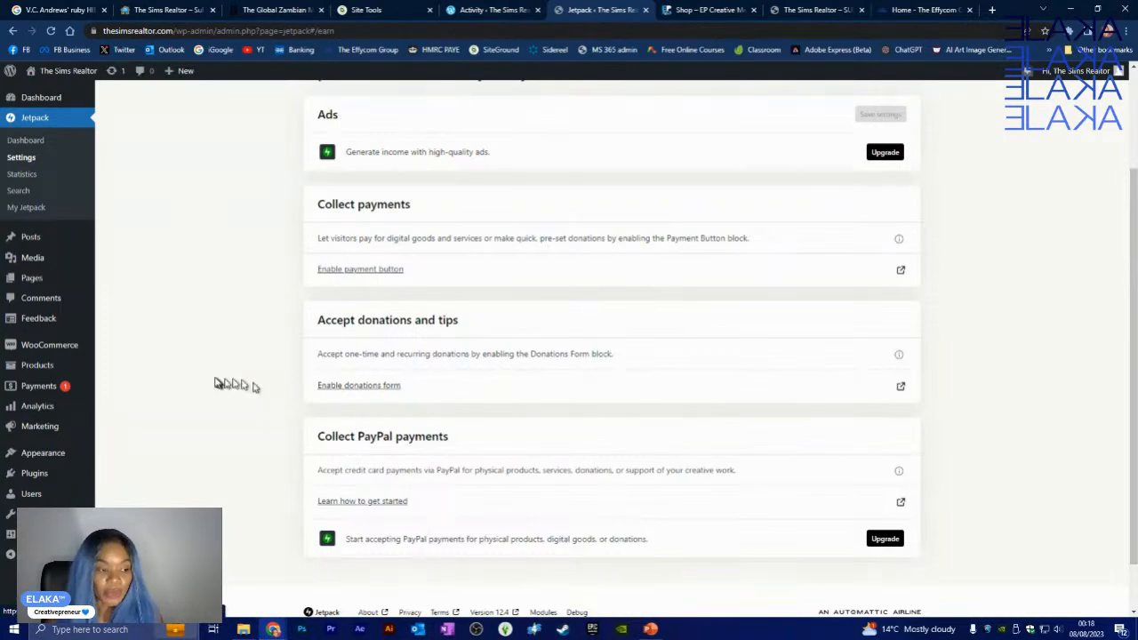
{"action": "scroll", "coordinate": [224, 364], "scroll_direction": "up", "scroll_amount": 1}
{"action": "scroll", "coordinate": [224, 333], "scroll_direction": "up", "scroll_amount": 1}
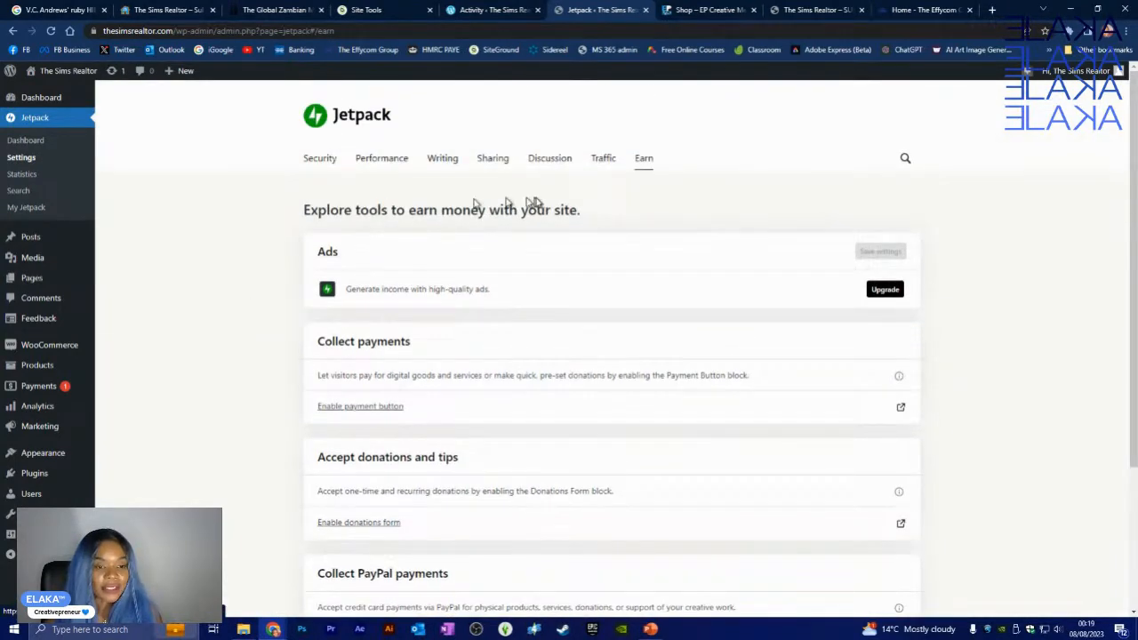
- Check The Sims Realtor's Jetpack Sharing settings, then open and close a blank browser tab
{"action": "left_click", "coordinate": [490, 165]}
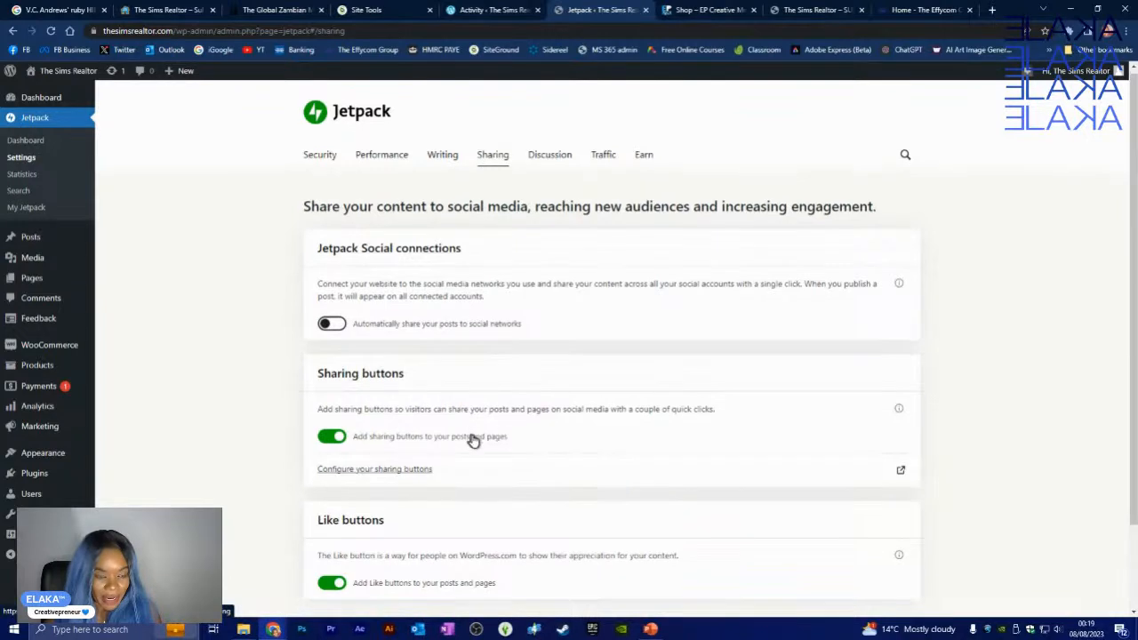
{"action": "scroll", "coordinate": [473, 434], "scroll_direction": "down", "scroll_amount": 2}
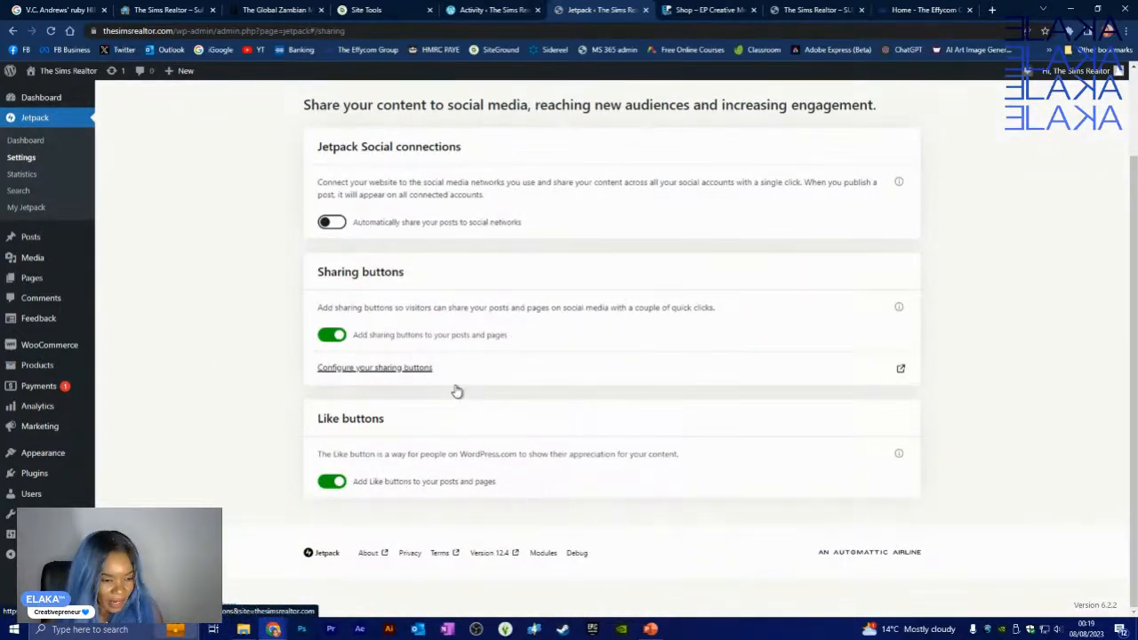
{"action": "left_click", "coordinate": [990, 10]}
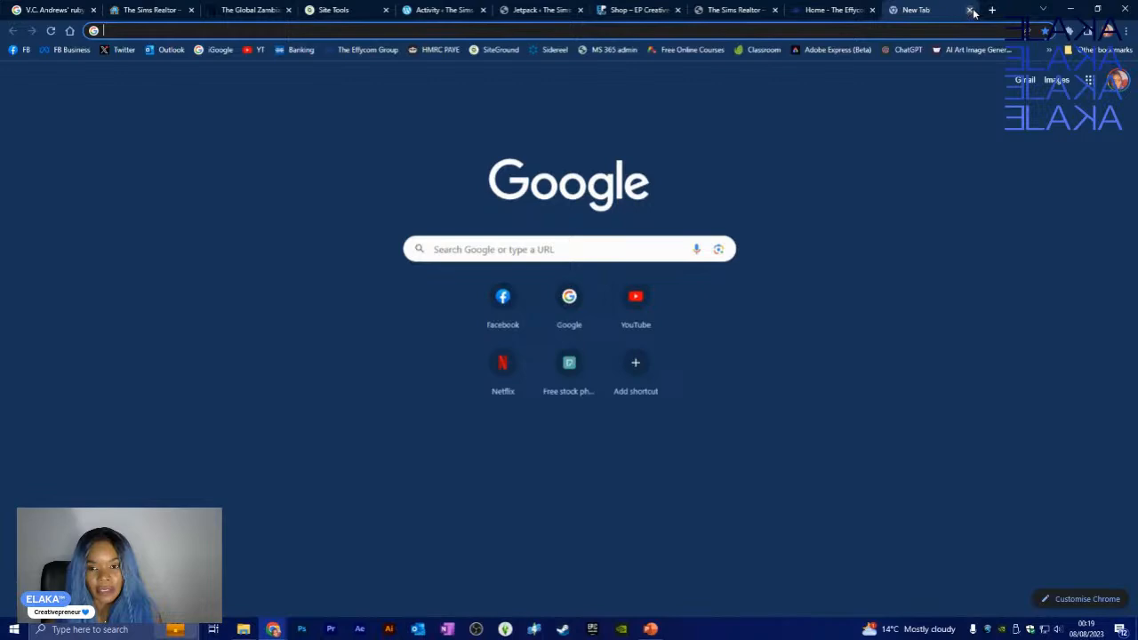
{"action": "left_click", "coordinate": [969, 10]}
- Go to tgzmag.com/wp-admin in The Global Zambian Magazine tab
{"action": "left_click", "coordinate": [269, 11]}
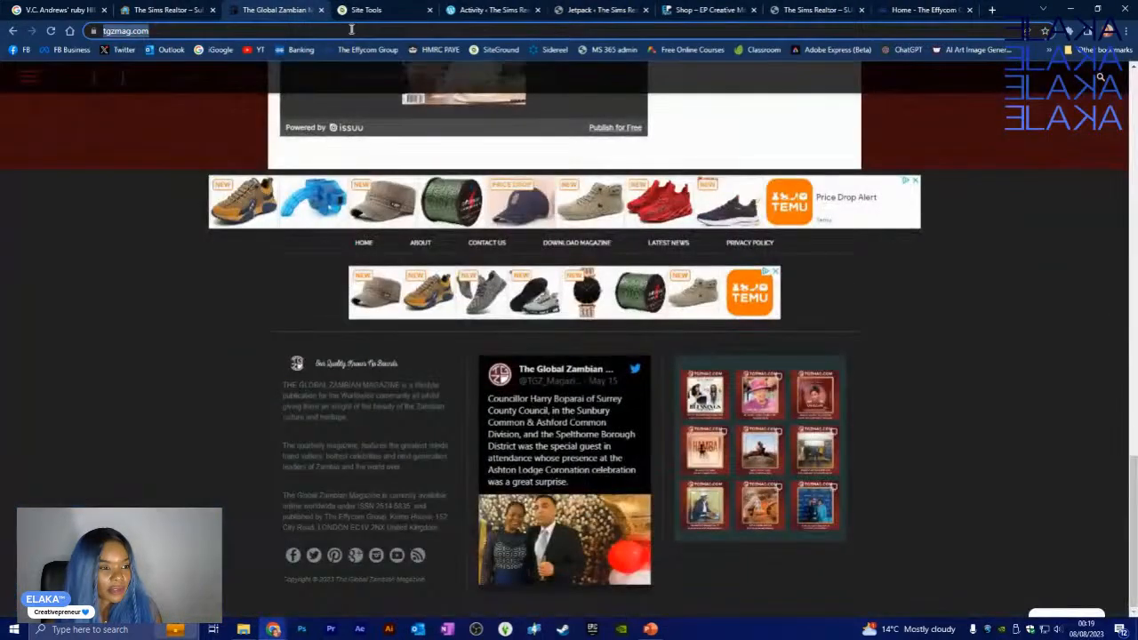
{"action": "type", "text": "/WP"}
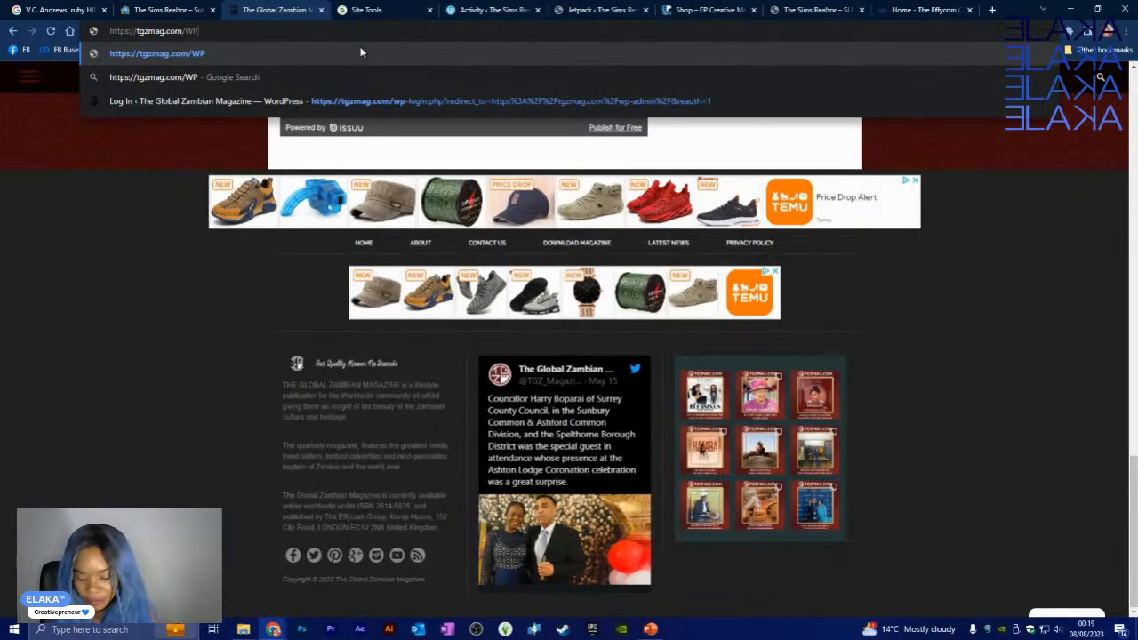
{"action": "key", "text": "BackSpace"}
{"action": "key", "text": "BackSpace"}
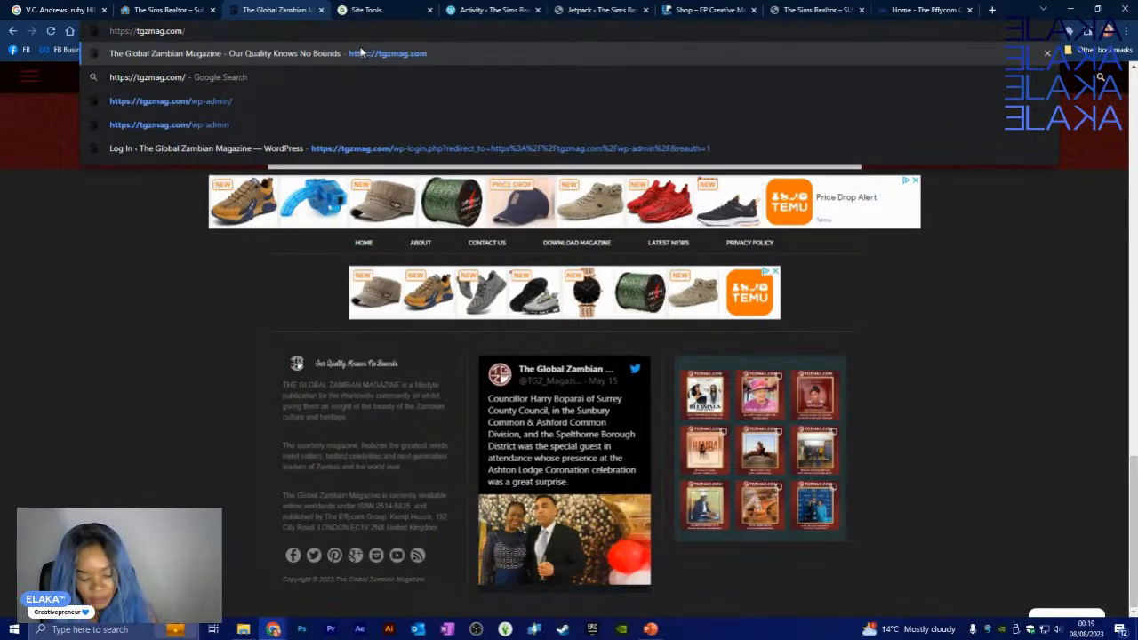
{"action": "type", "text": "wp-"}
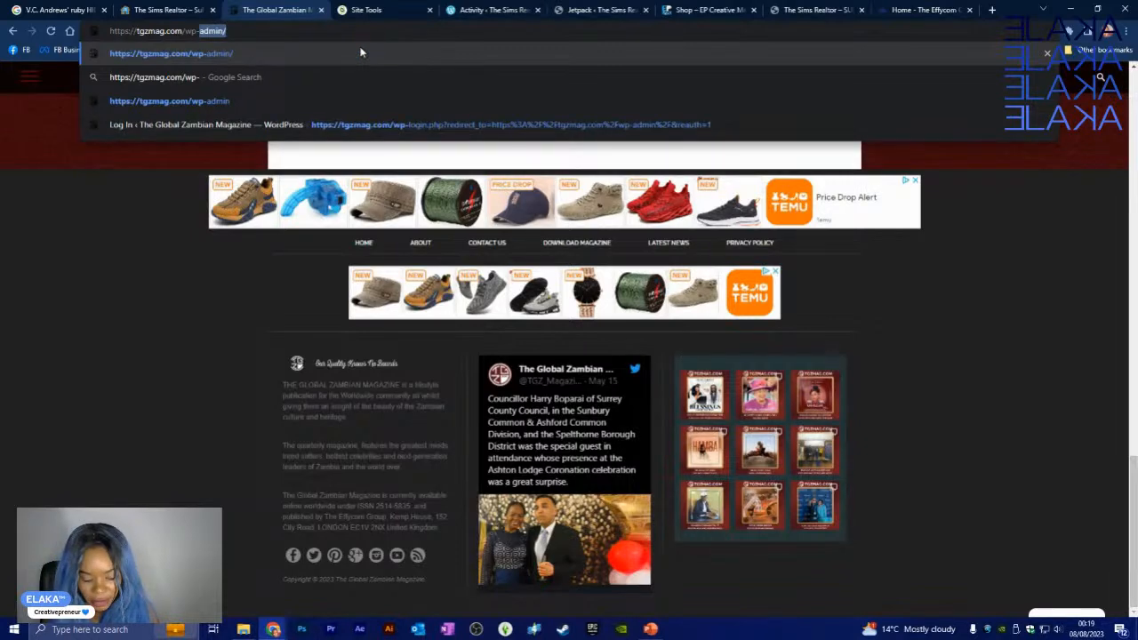
{"action": "type", "text": "admin"}
{"action": "key", "text": "Return"}
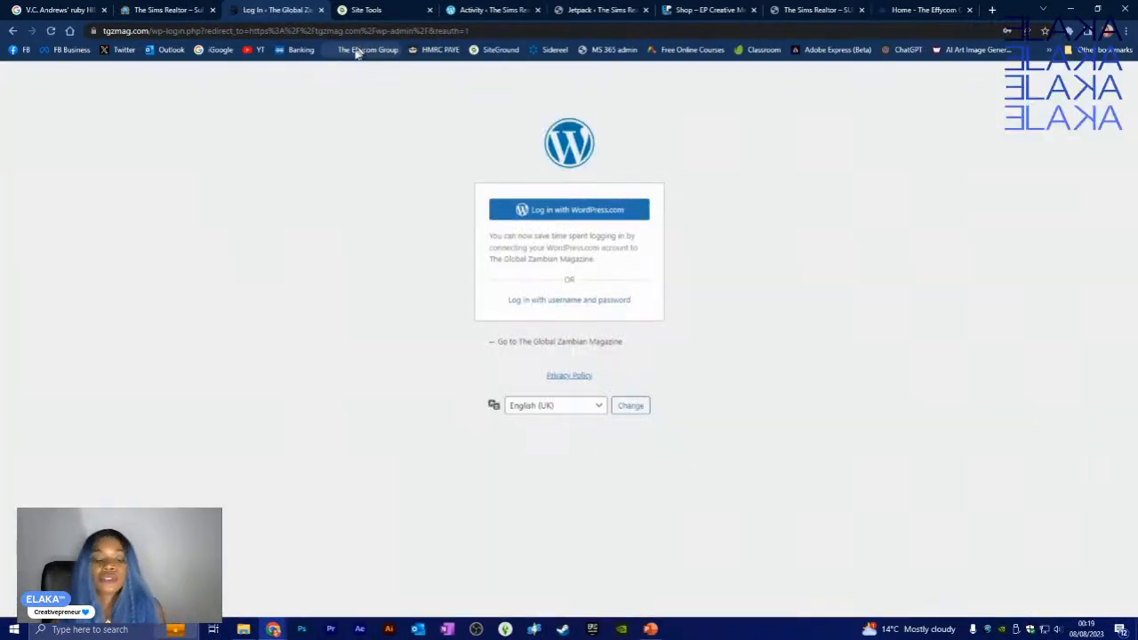
- Log in with the saved username and password, with Remember Me ticked
{"action": "left_click", "coordinate": [543, 302]}
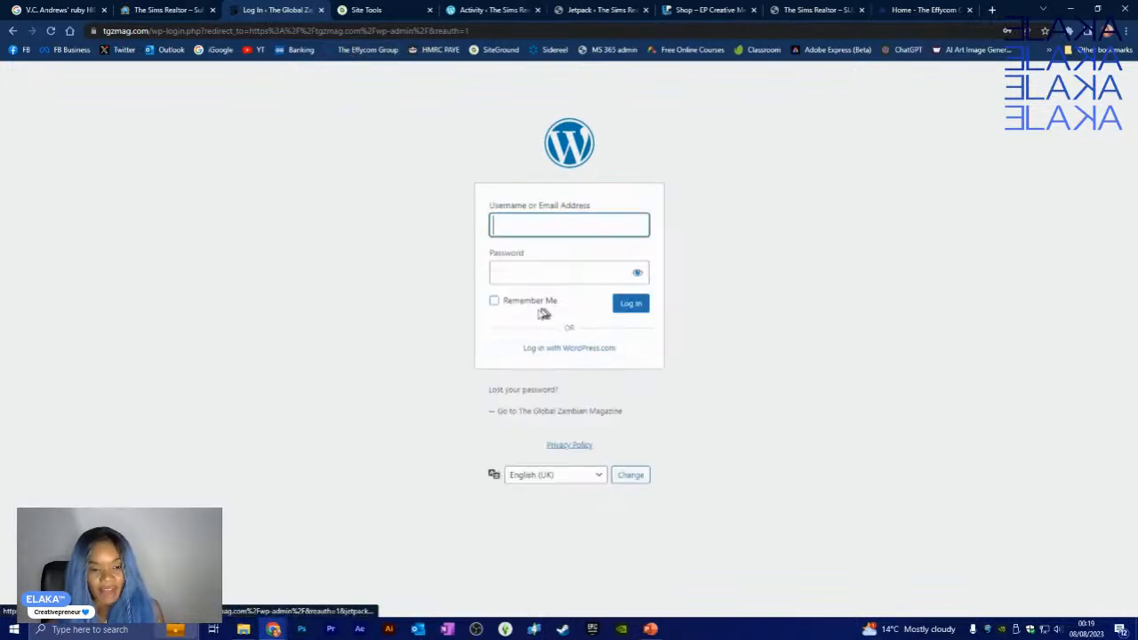
{"action": "left_click", "coordinate": [546, 222]}
{"action": "left_click", "coordinate": [589, 247]}
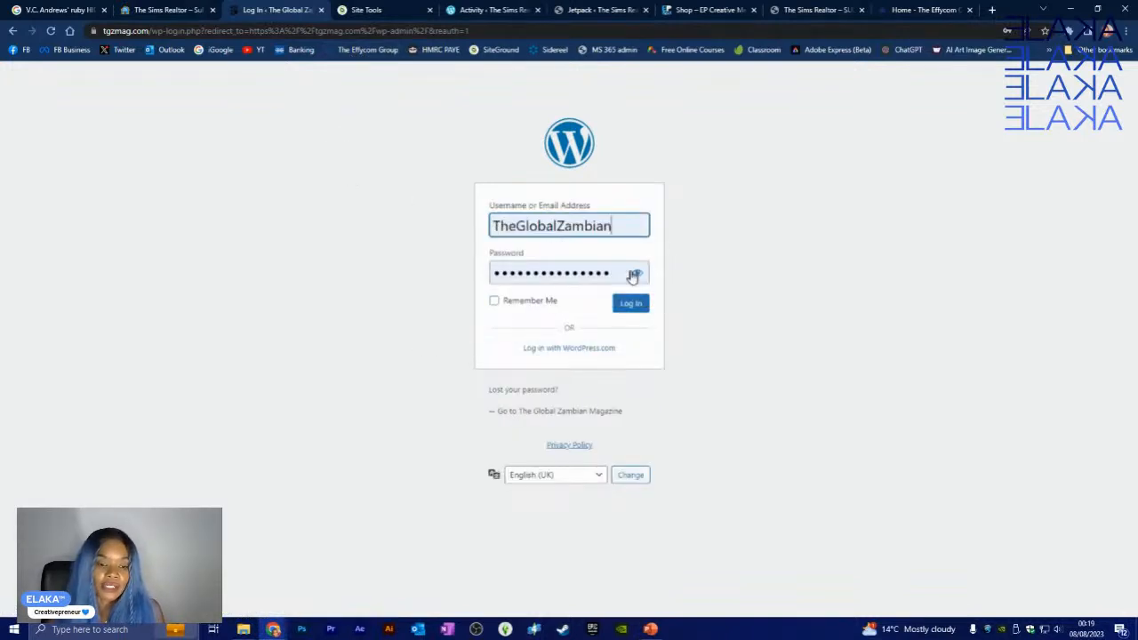
{"action": "left_click", "coordinate": [494, 302]}
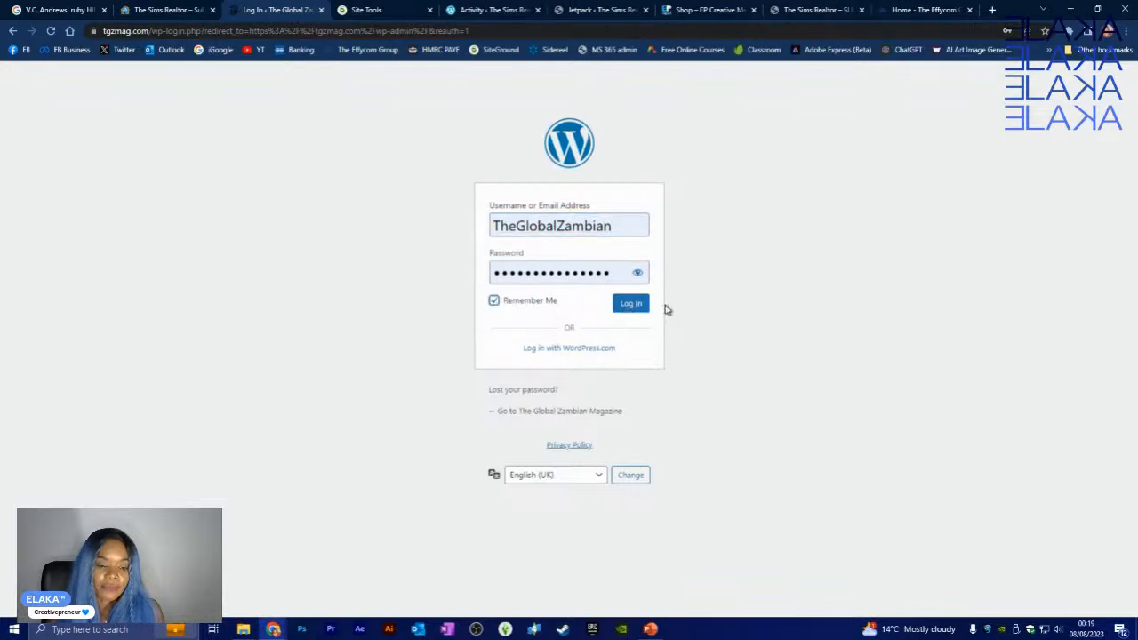
{"action": "left_click", "coordinate": [641, 307]}
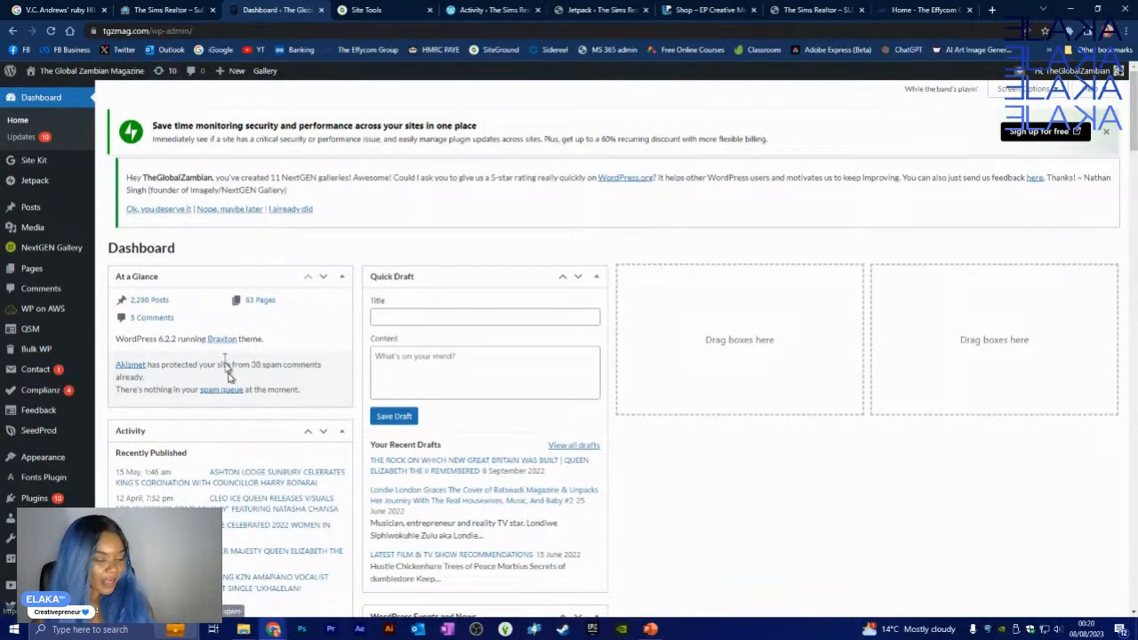
{"action": "scroll", "coordinate": [89, 445], "scroll_direction": "down", "scroll_amount": 2}
{"action": "scroll", "coordinate": [89, 449], "scroll_direction": "down", "scroll_amount": 8}
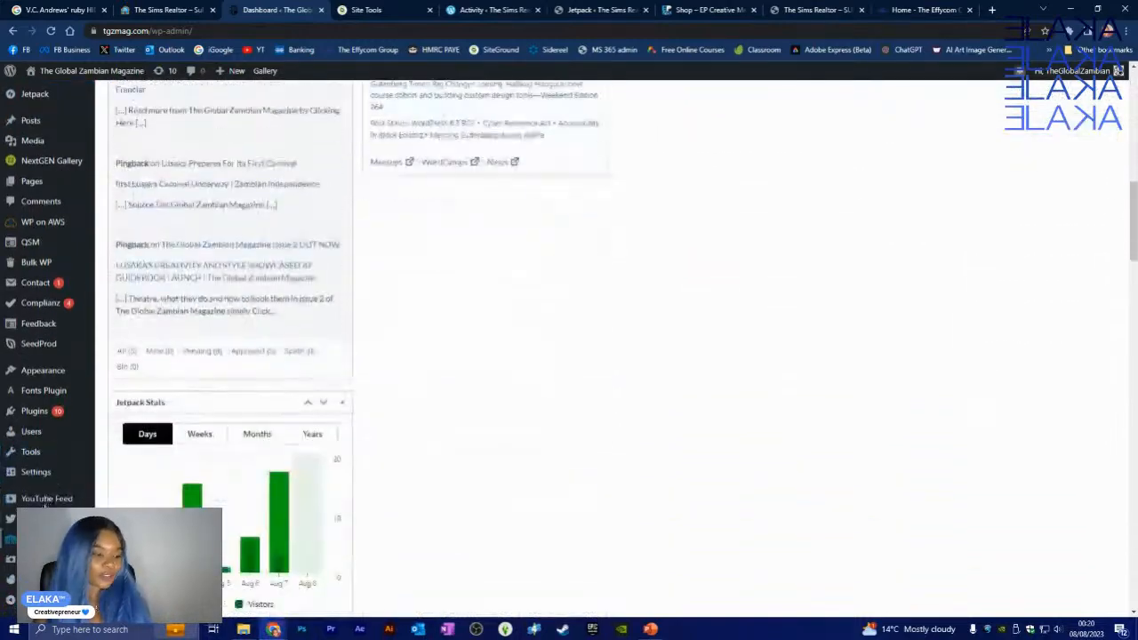
{"action": "scroll", "coordinate": [36, 311], "scroll_direction": "up", "scroll_amount": 12}
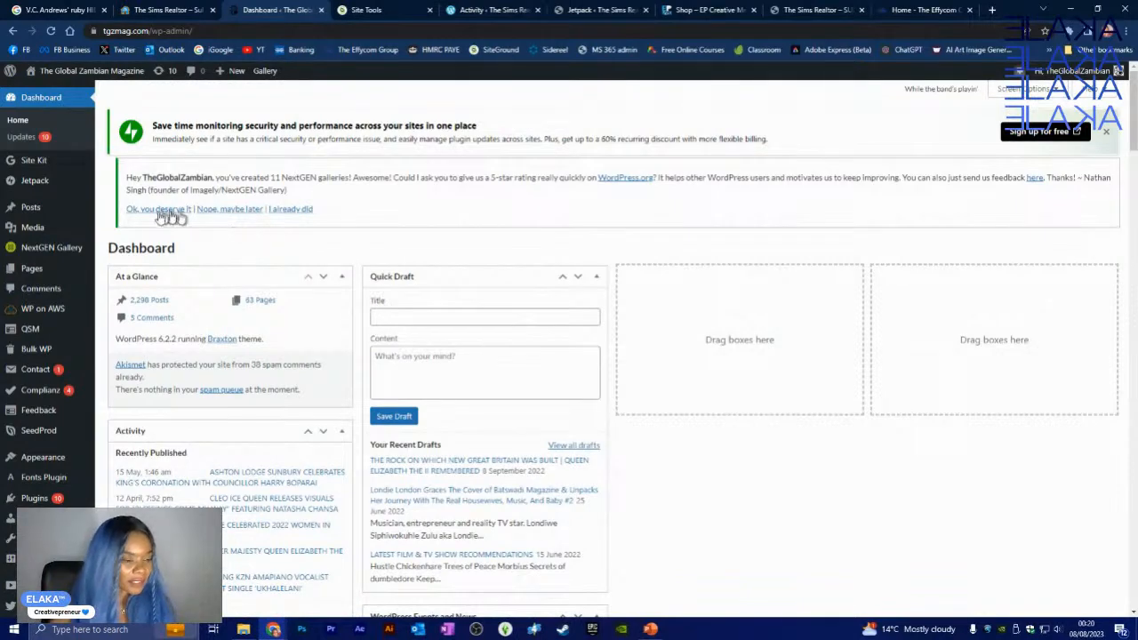
{"action": "mouse_move", "coordinate": [34, 184]}
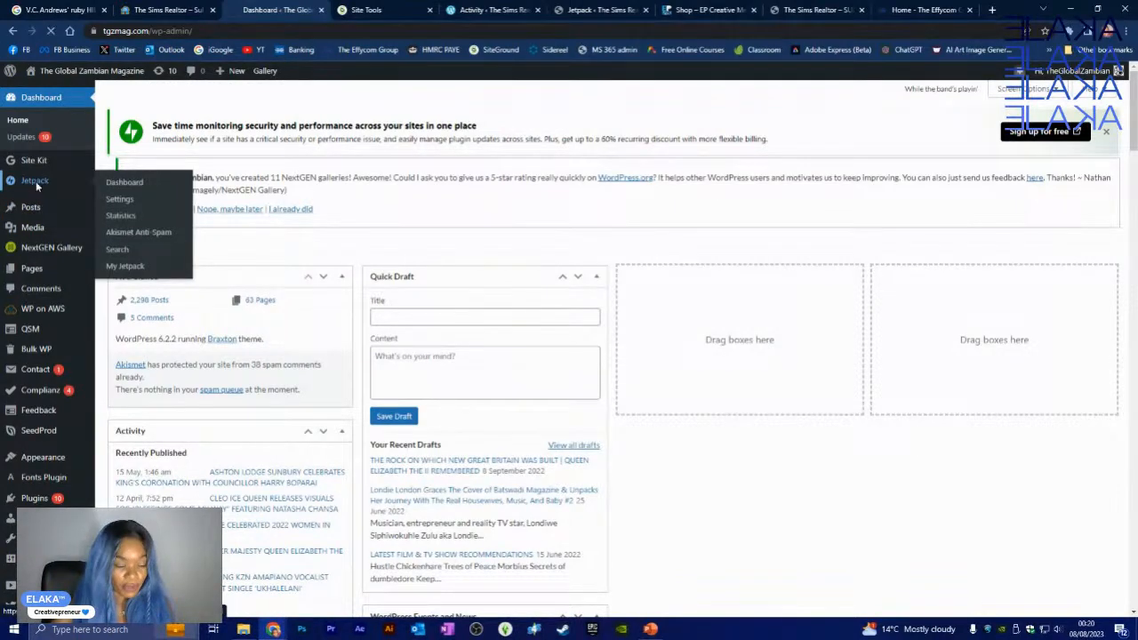
- Go to Jetpack Settings > Sharing and follow 'Connect your social media accounts'
{"action": "mouse_move", "coordinate": [3, 215]}
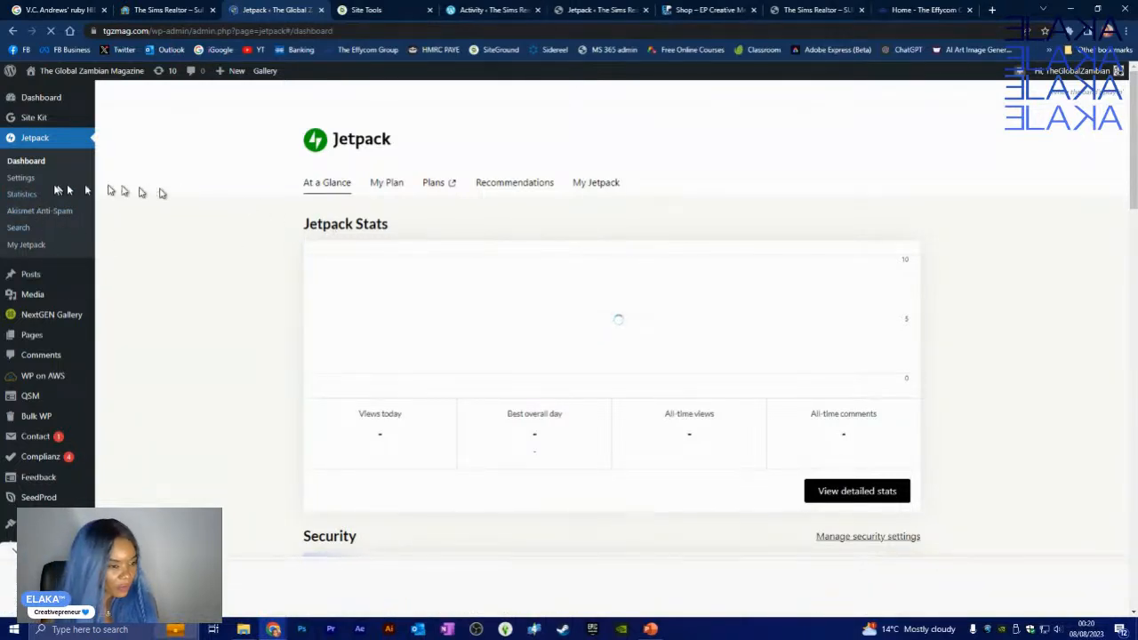
{"action": "left_click", "coordinate": [22, 179]}
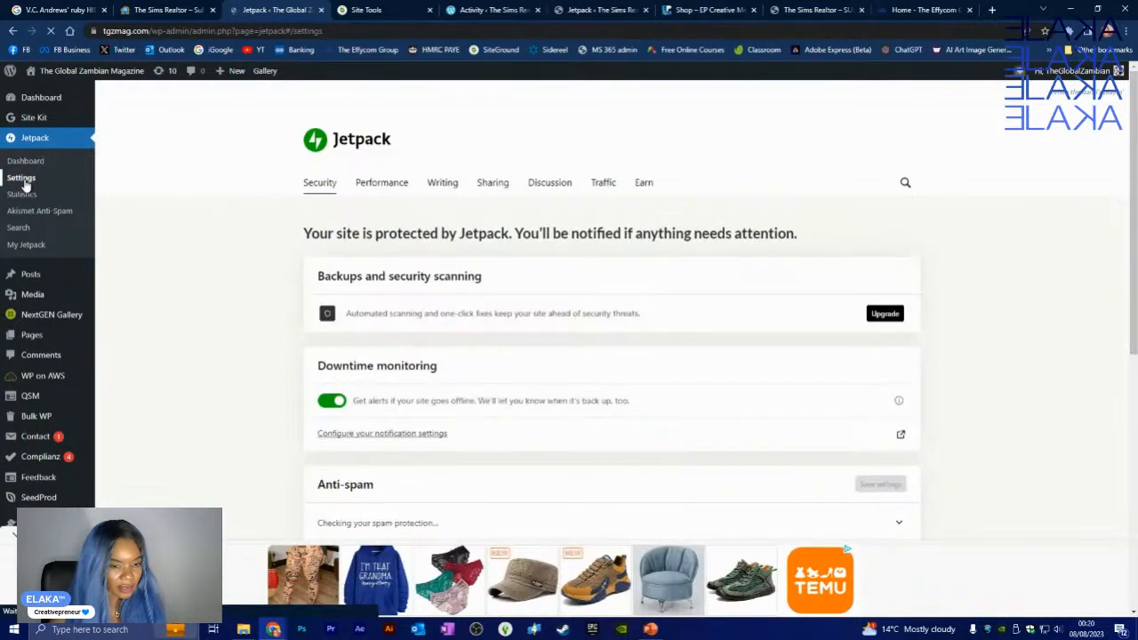
{"action": "left_click", "coordinate": [493, 183]}
{"action": "scroll", "coordinate": [271, 249], "scroll_direction": "down", "scroll_amount": 1}
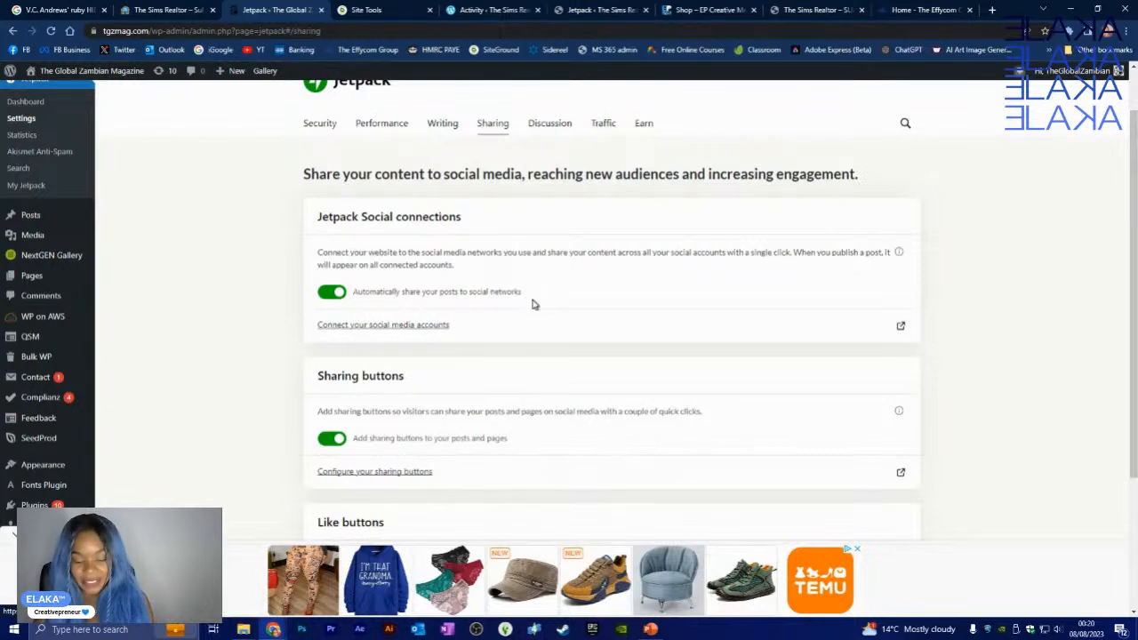
{"action": "left_click", "coordinate": [432, 325]}
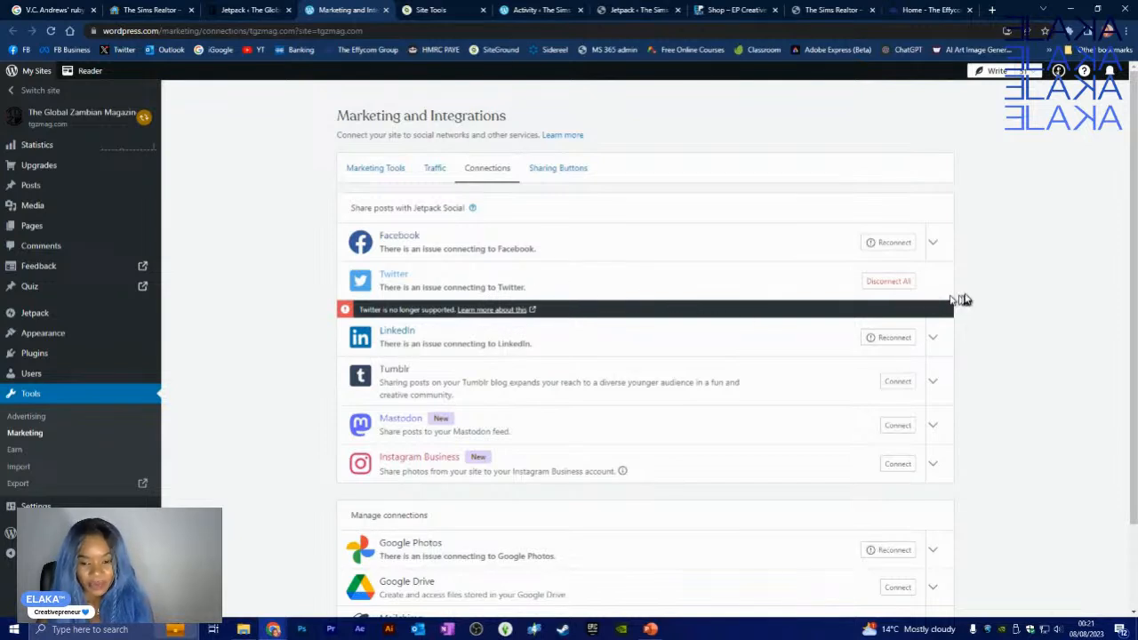
- Disconnect all Twitter connections and try reconnecting Facebook as the current account
{"action": "left_click", "coordinate": [889, 282]}
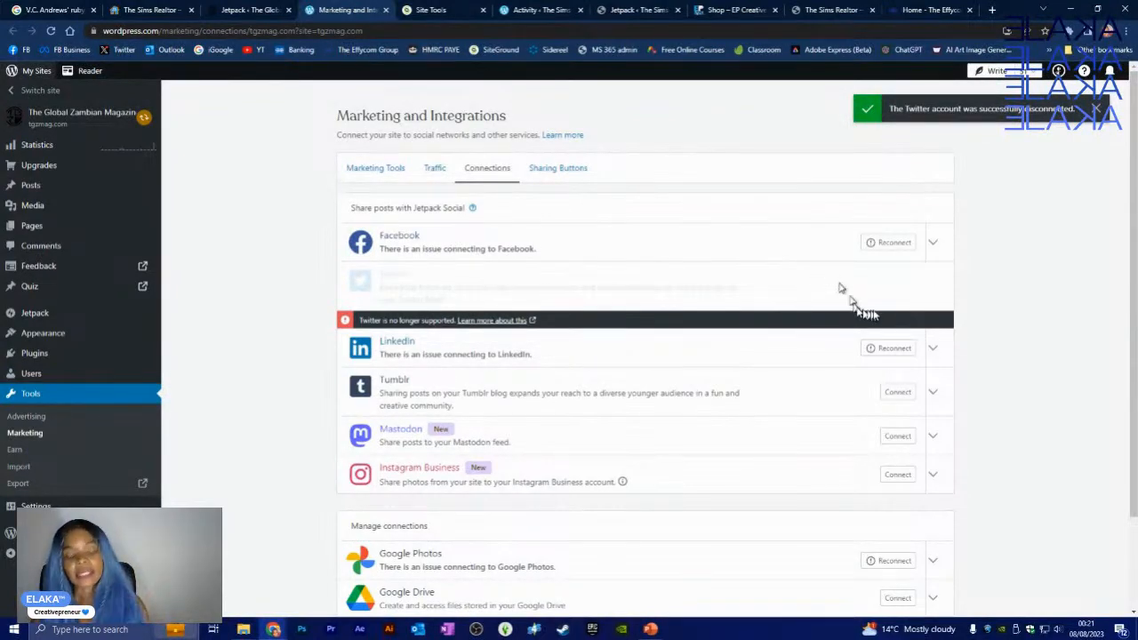
{"action": "left_click", "coordinate": [892, 242]}
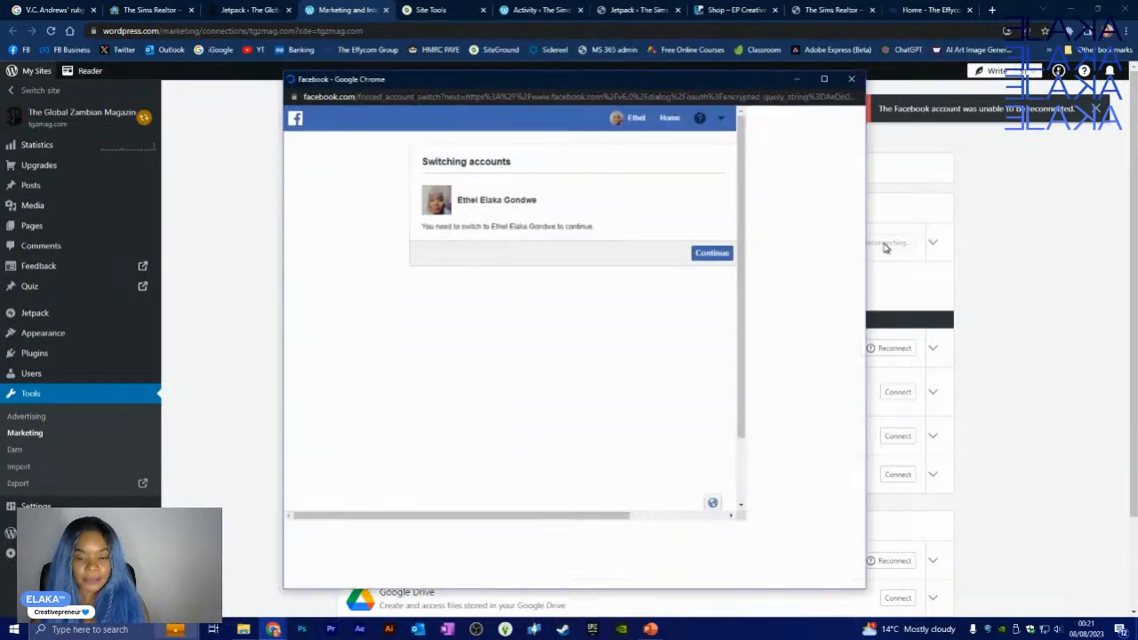
{"action": "left_click", "coordinate": [721, 258]}
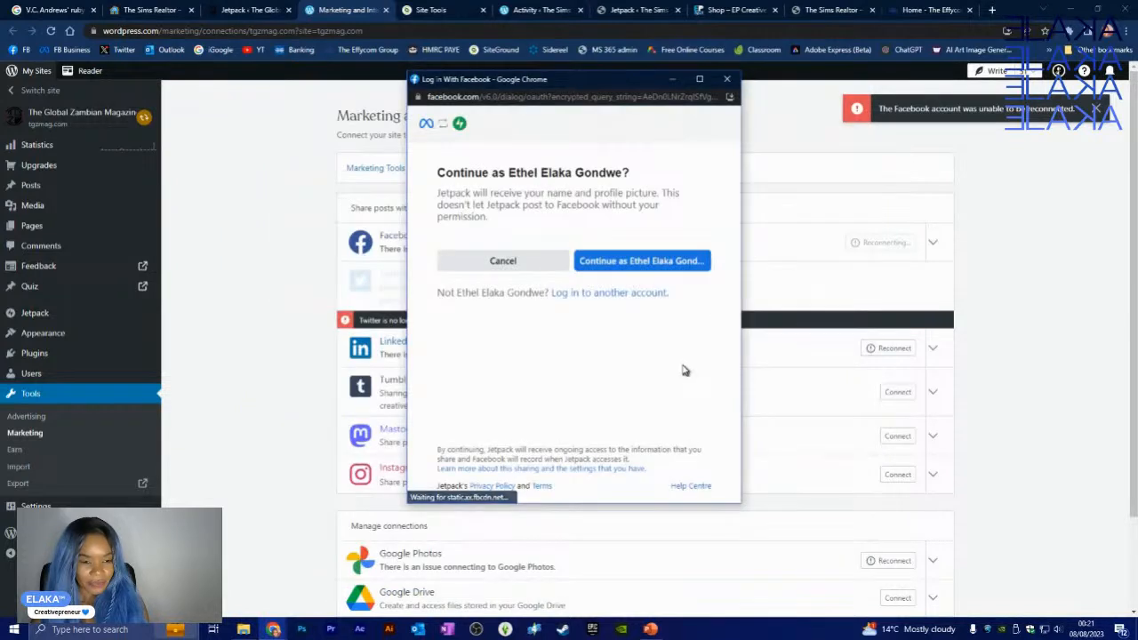
{"action": "left_click", "coordinate": [640, 263]}
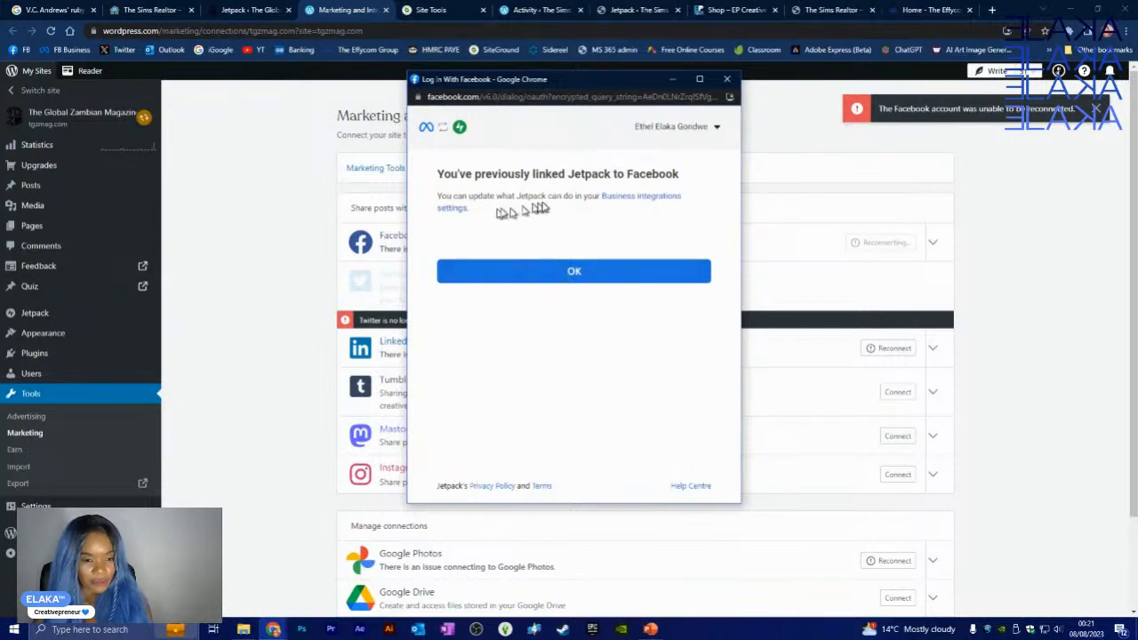
{"action": "left_click", "coordinate": [561, 274]}
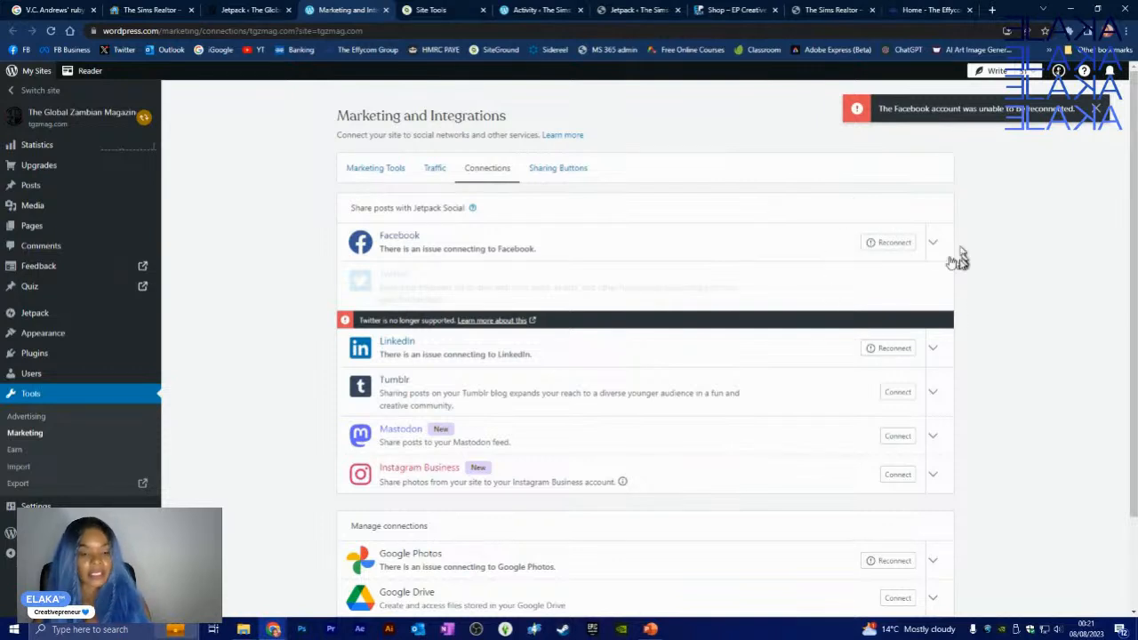
{"action": "left_click", "coordinate": [933, 246]}
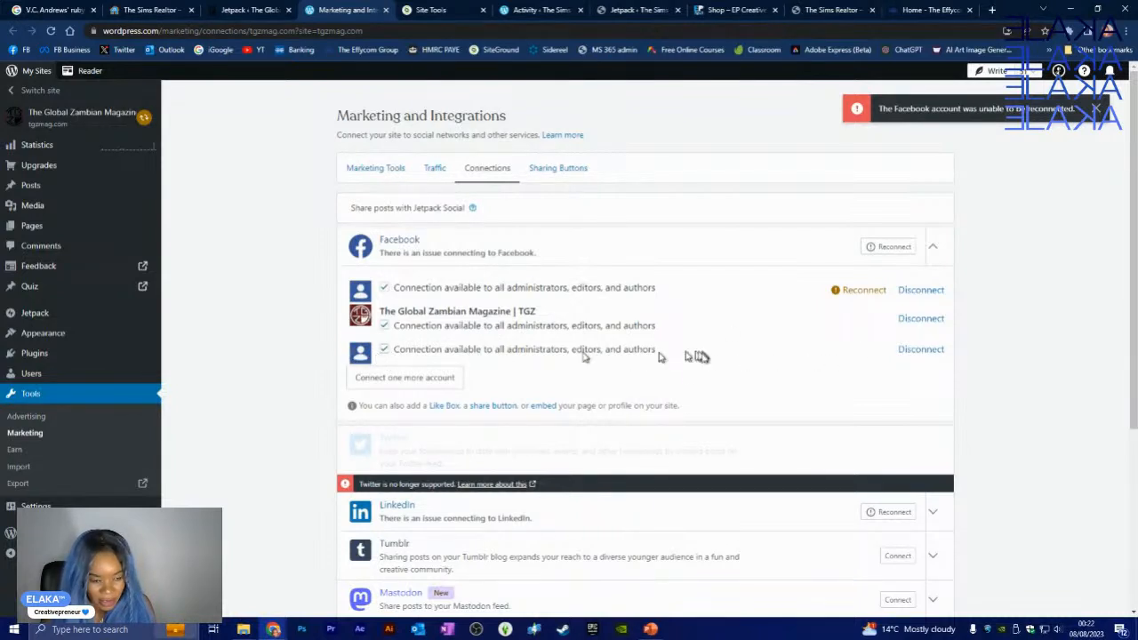
- Try connecting an Instagram Business account from the Connections list
{"action": "scroll", "coordinate": [663, 382], "scroll_direction": "down", "scroll_amount": 3}
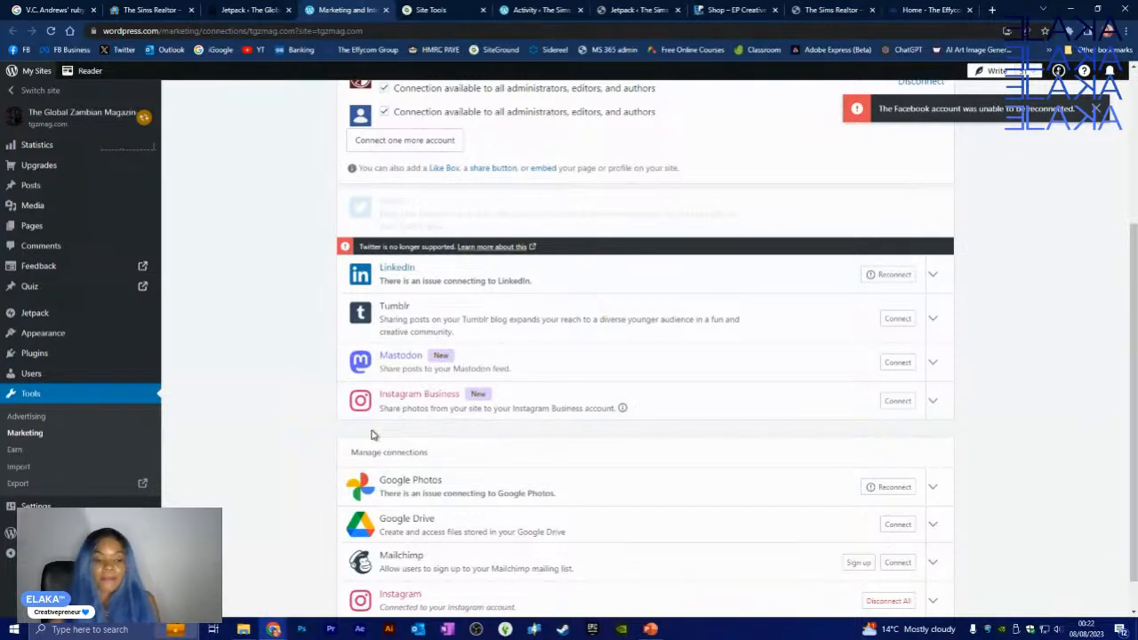
{"action": "left_click", "coordinate": [916, 407]}
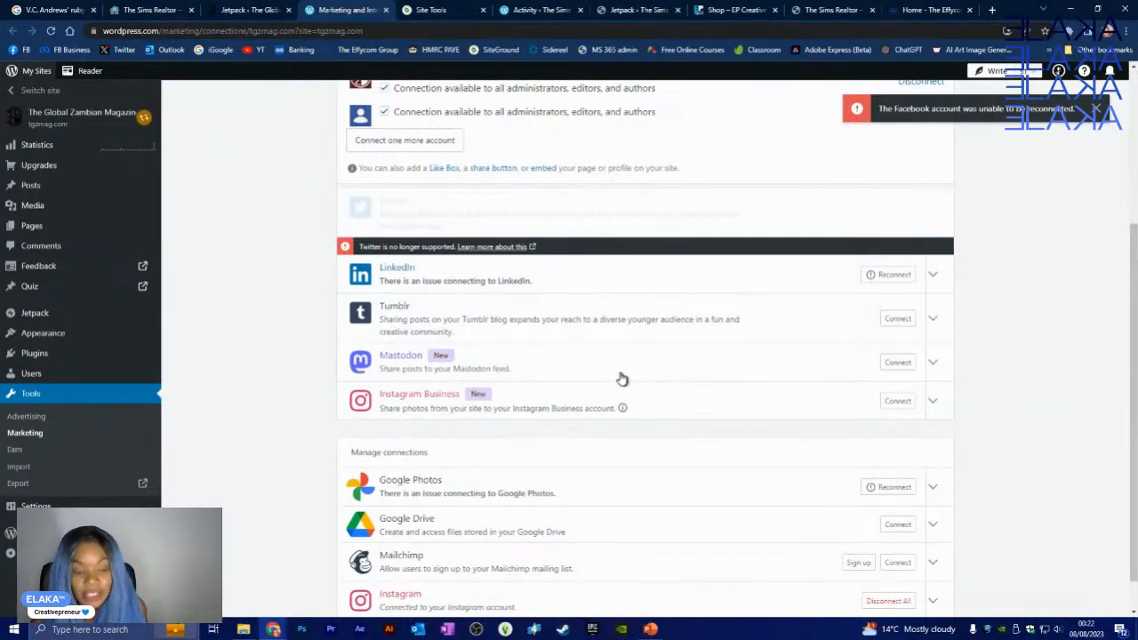
{"action": "scroll", "coordinate": [729, 363], "scroll_direction": "down", "scroll_amount": 1}
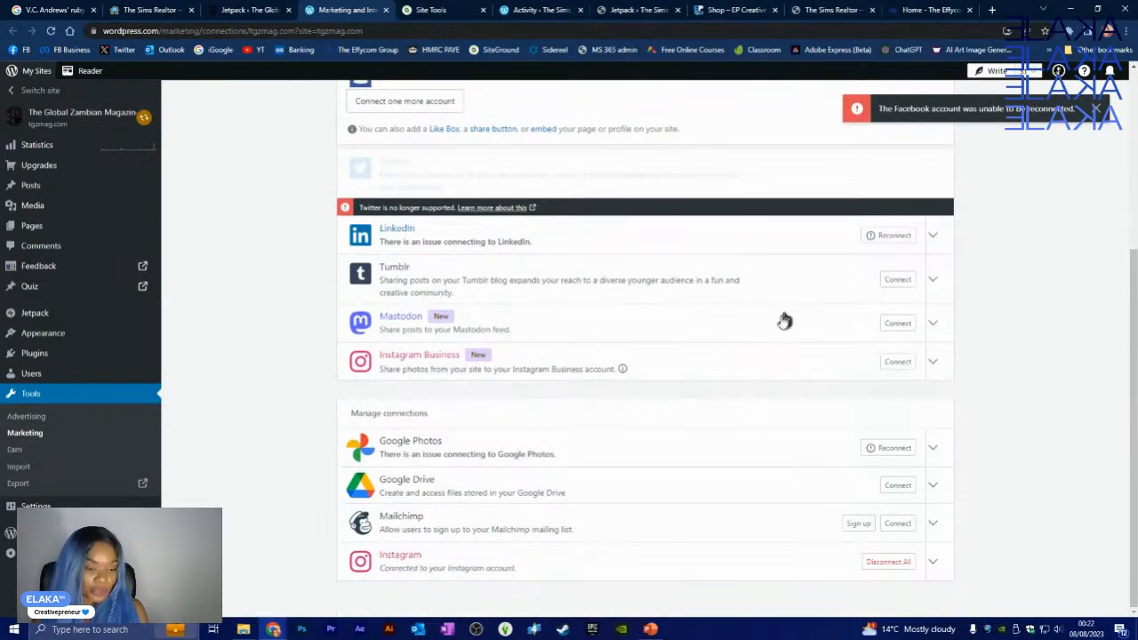
{"action": "scroll", "coordinate": [782, 328], "scroll_direction": "up", "scroll_amount": 4}
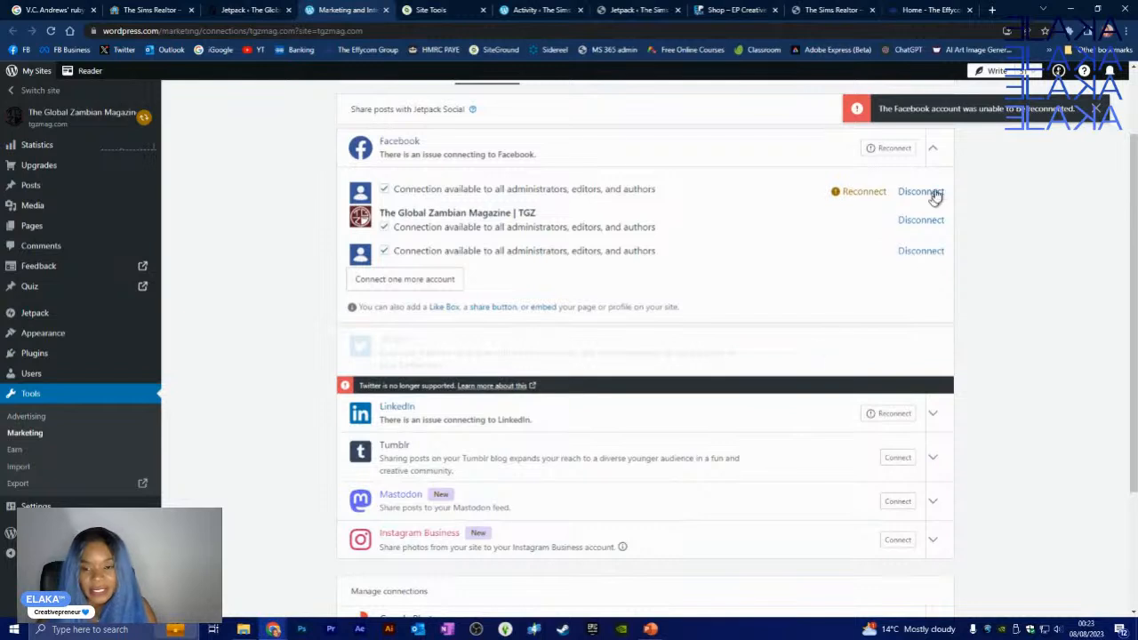
- Dismiss the Facebook error notice and re-expand the Facebook connection details at the top
{"action": "left_click", "coordinate": [1095, 110]}
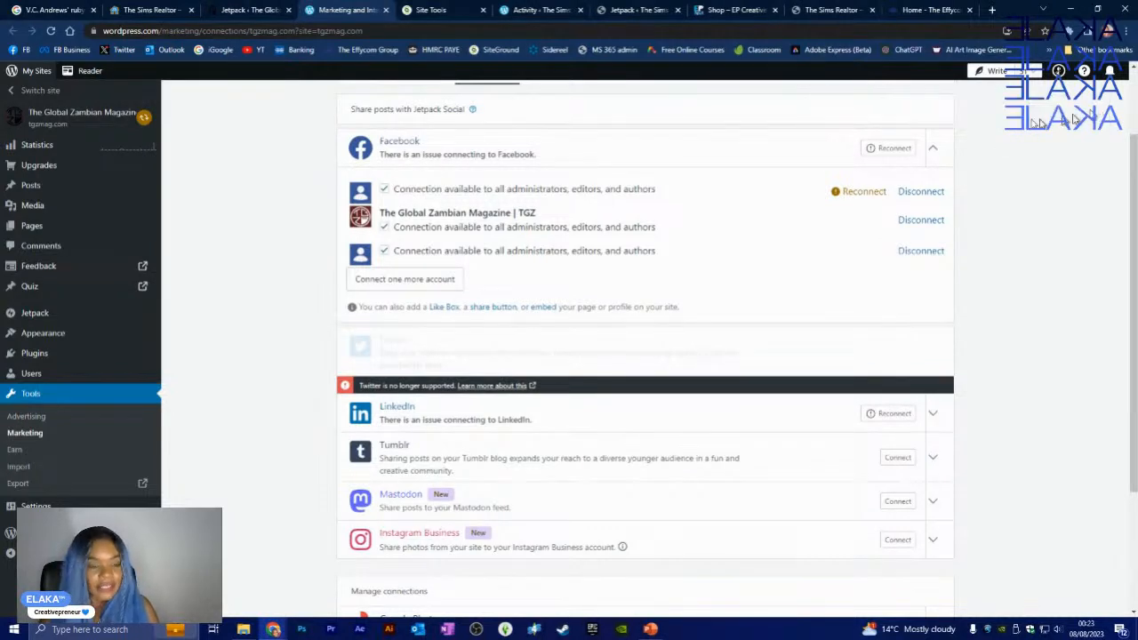
{"action": "left_click", "coordinate": [936, 149]}
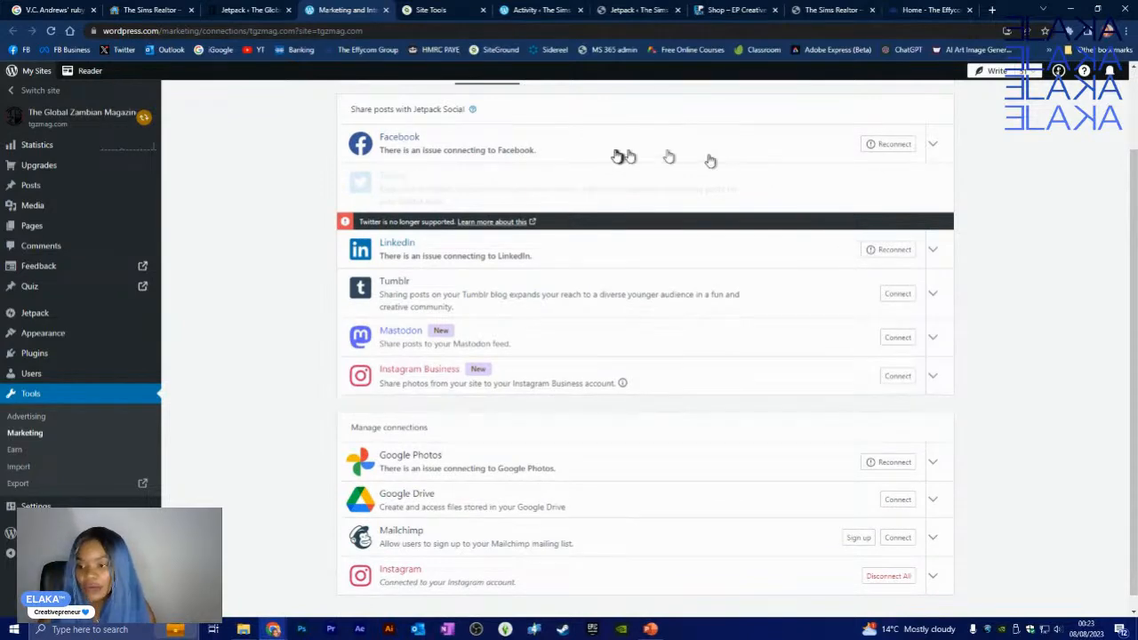
{"action": "scroll", "coordinate": [656, 377], "scroll_direction": "up", "scroll_amount": 2}
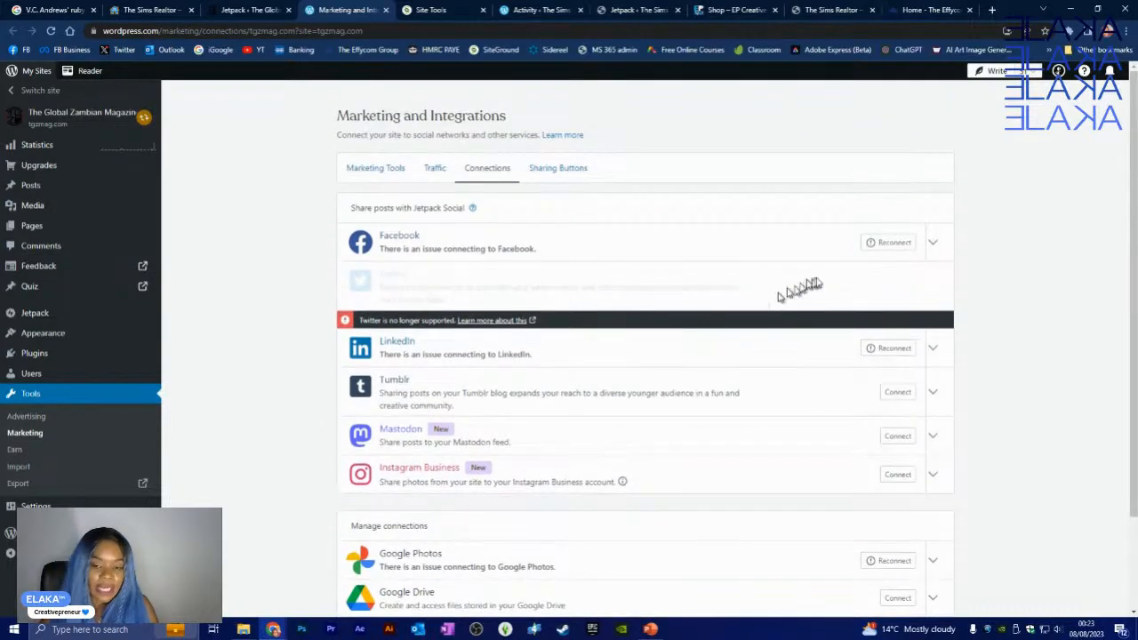
{"action": "left_click", "coordinate": [934, 246]}
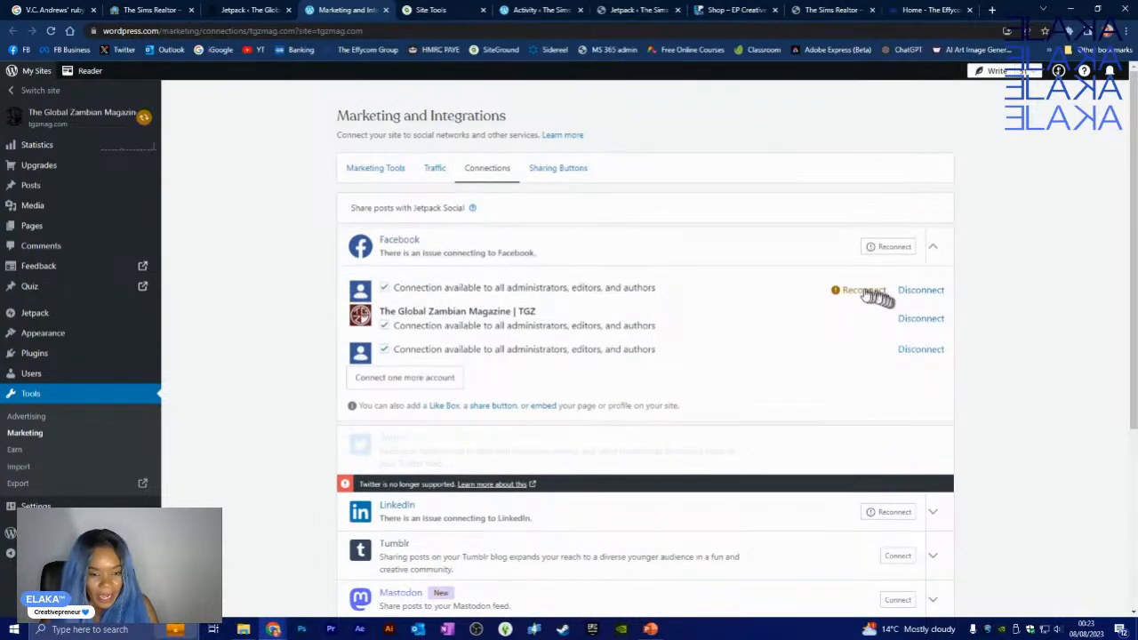
- Retry the Facebook reconnection, open Facebook's Business integrations settings, then close that page
{"action": "left_click", "coordinate": [406, 380]}
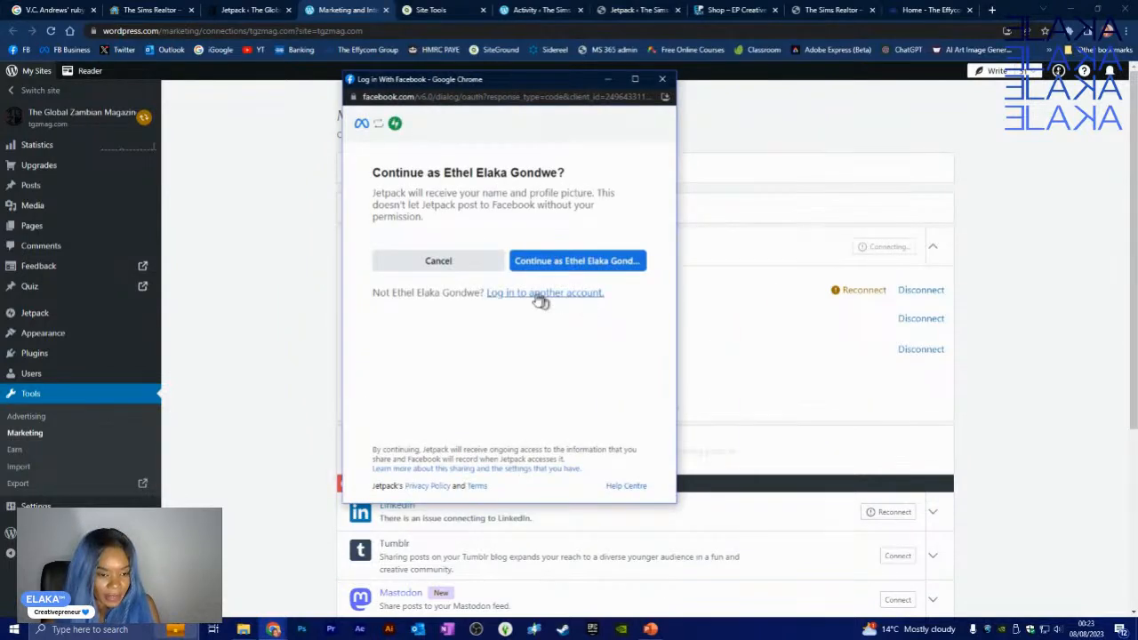
{"action": "left_click", "coordinate": [588, 264]}
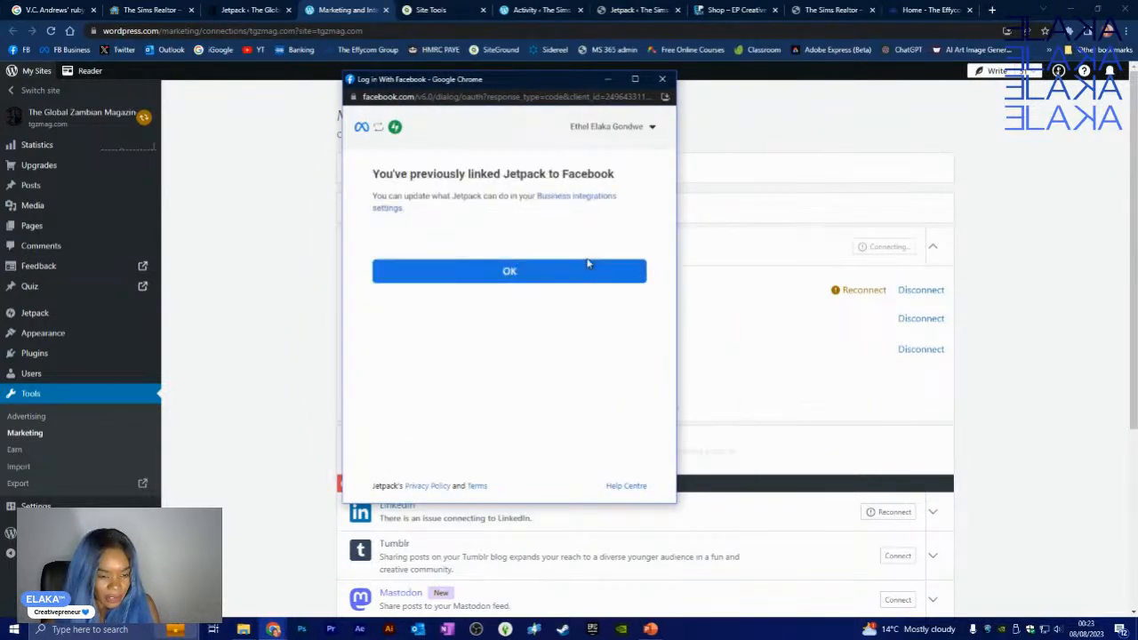
{"action": "left_click", "coordinate": [553, 203]}
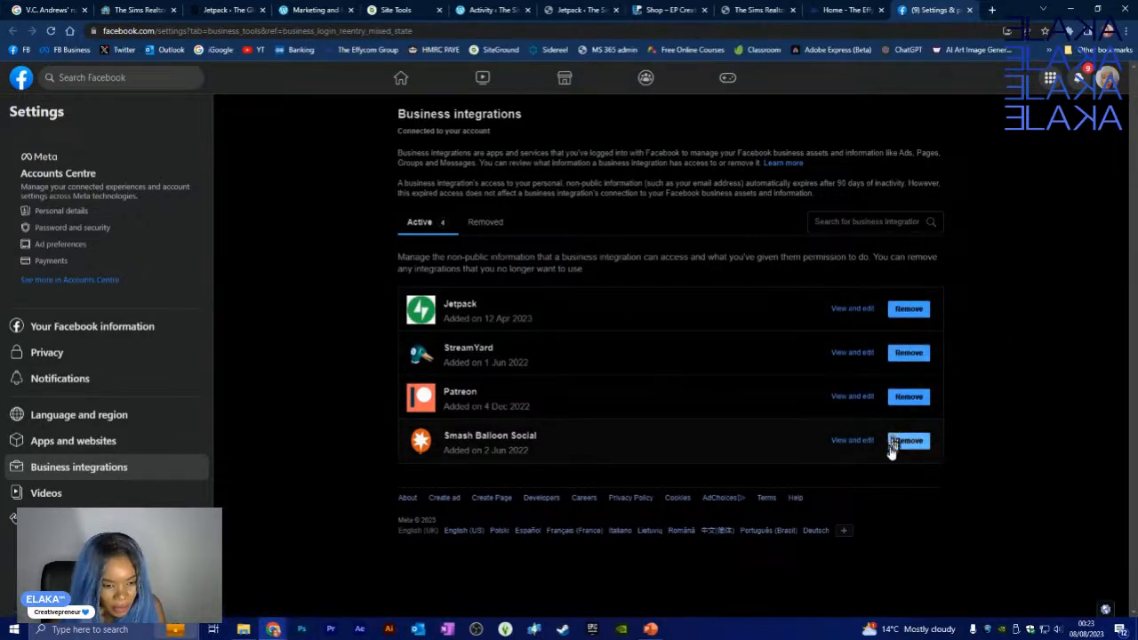
{"action": "left_click", "coordinate": [971, 10]}
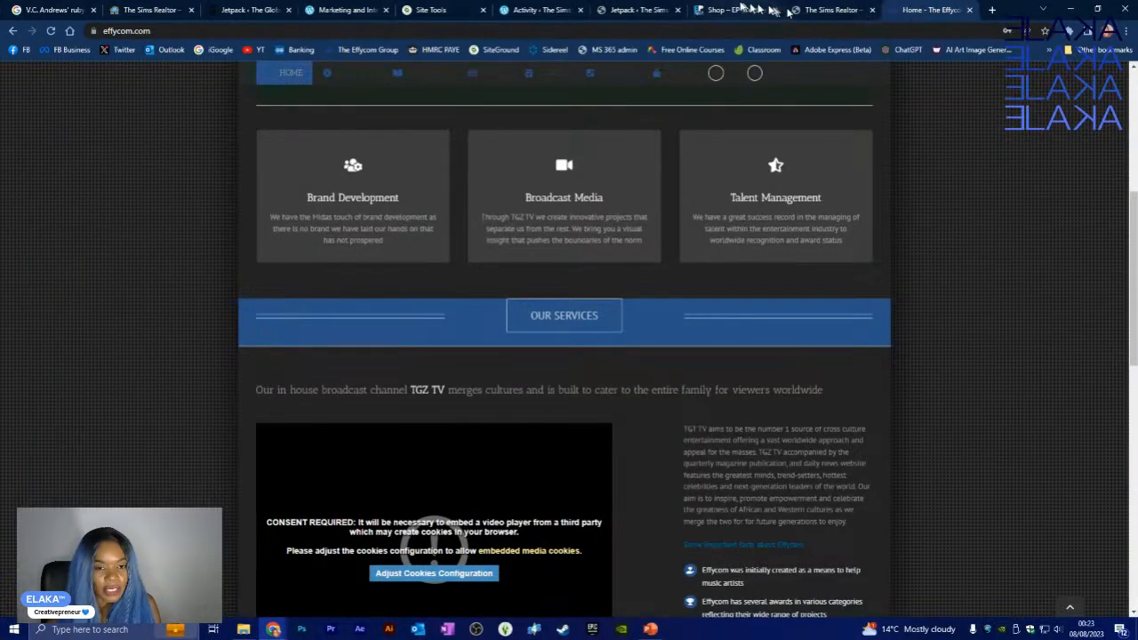
- Reopen the closed Facebook Business integrations page from Chrome's History menu
{"action": "left_click", "coordinate": [620, 9]}
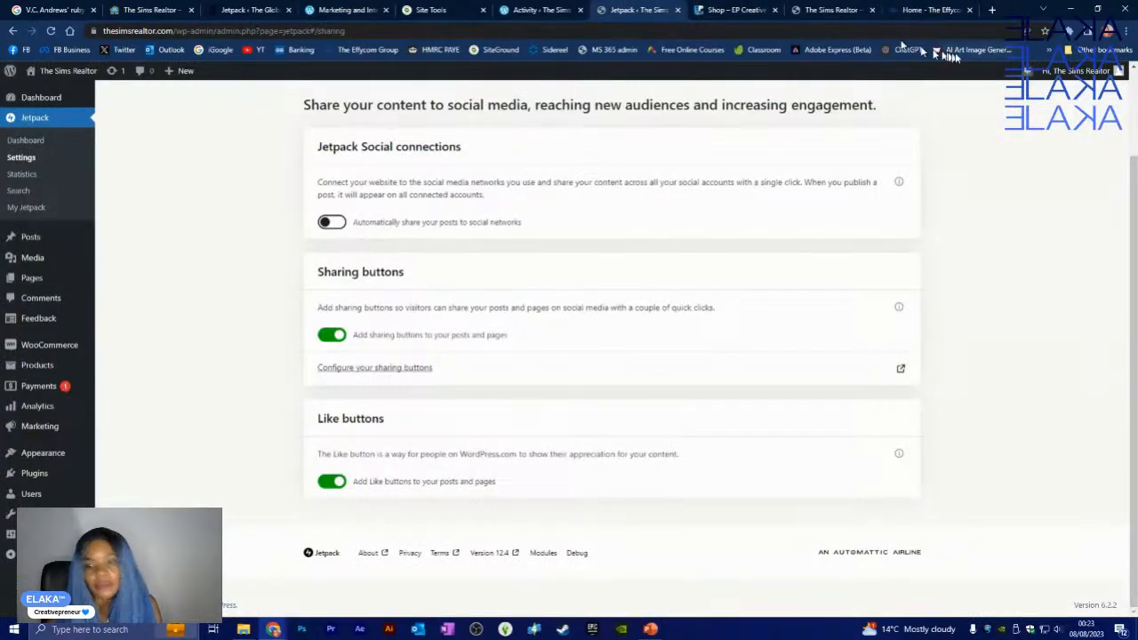
{"action": "left_click", "coordinate": [1125, 32]}
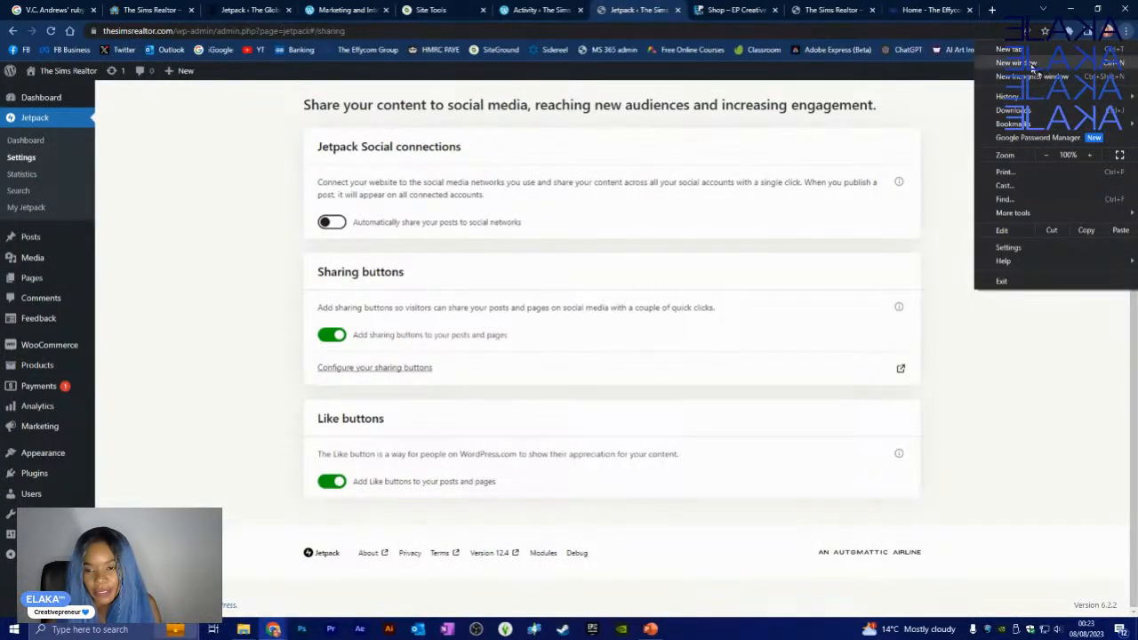
{"action": "mouse_move", "coordinate": [1013, 96]}
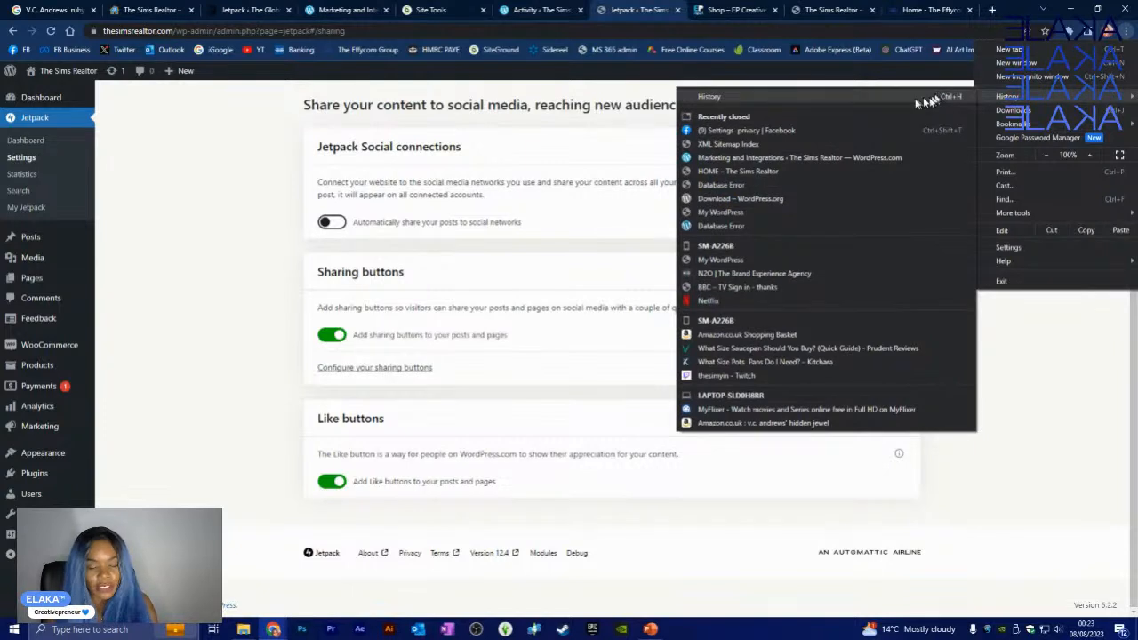
{"action": "left_click", "coordinate": [734, 131]}
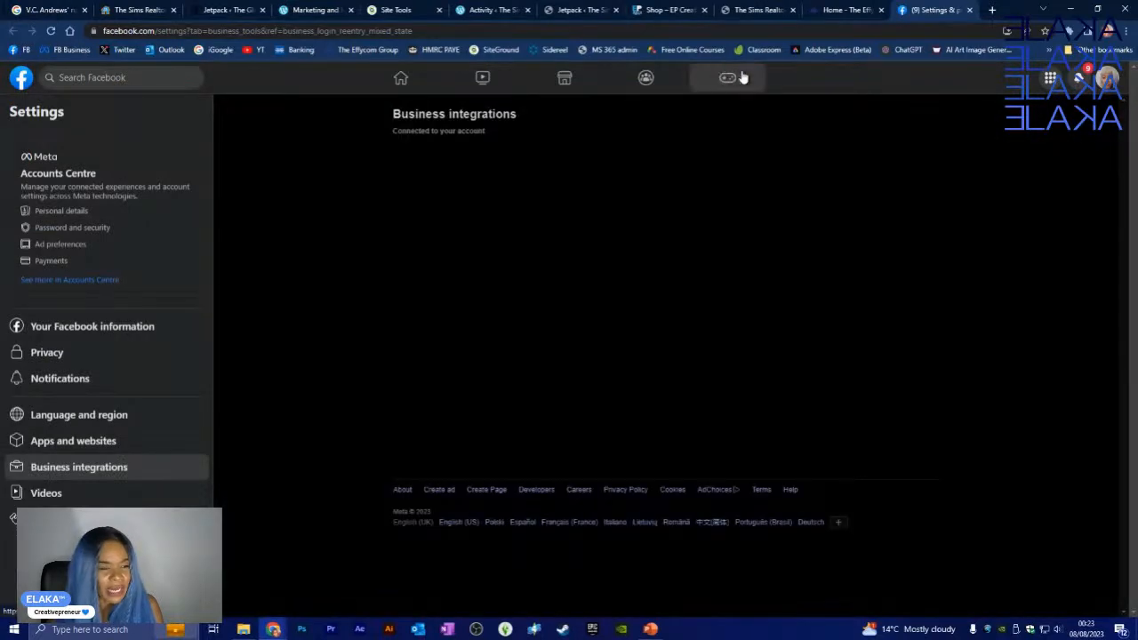
- Cycle through the open tabs back to tgzmag's Jetpack Sharing settings
{"action": "left_click", "coordinate": [562, 8]}
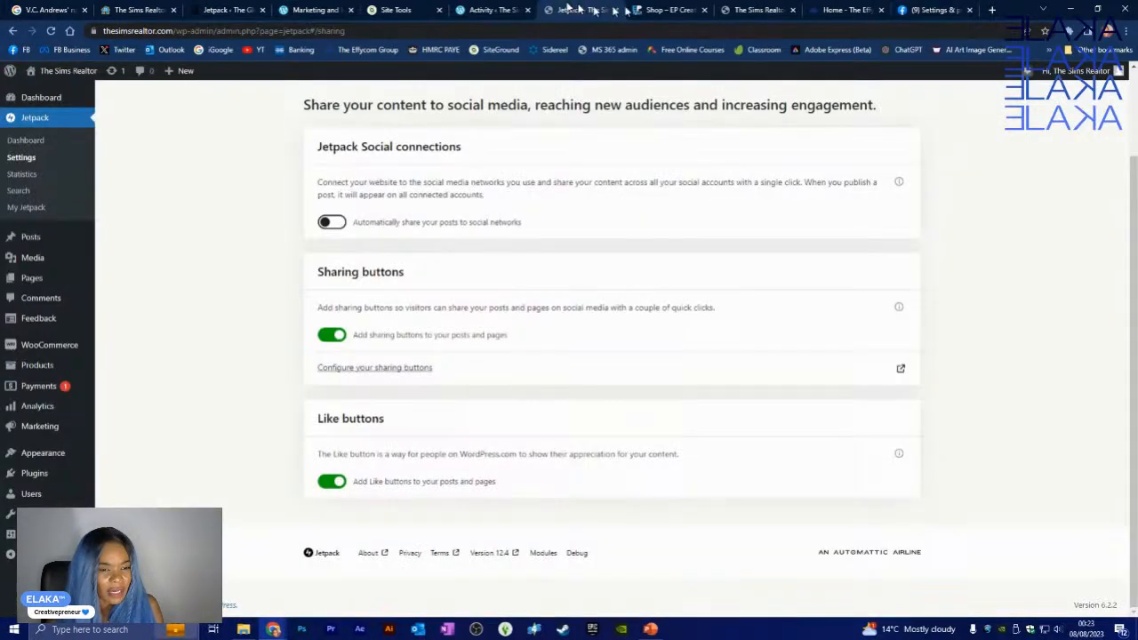
{"action": "left_click", "coordinate": [754, 10]}
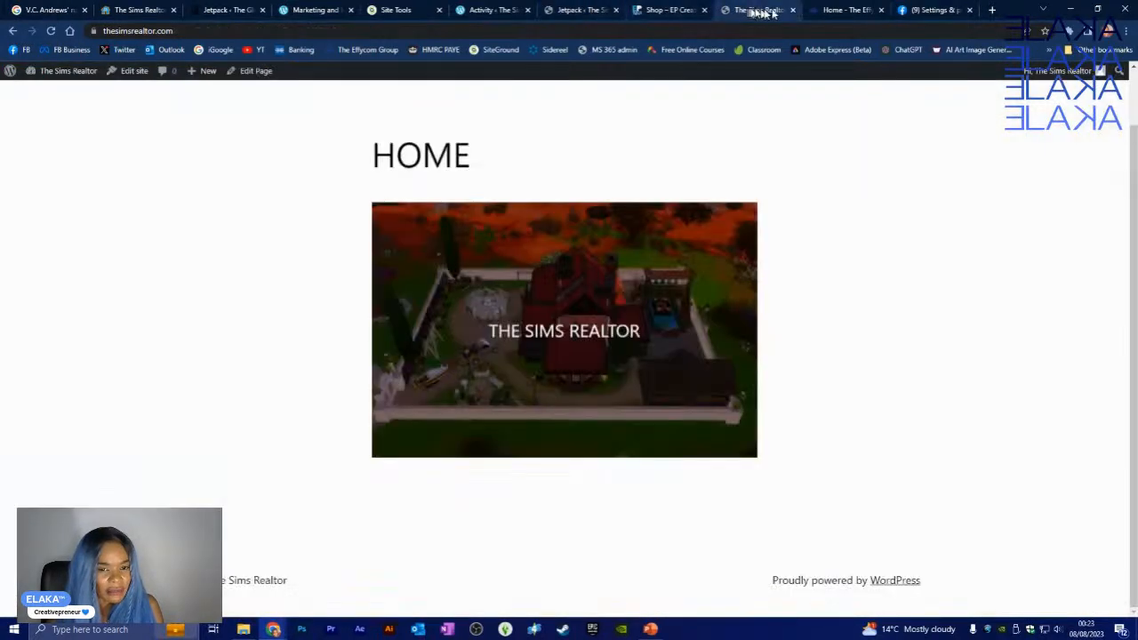
{"action": "left_click", "coordinate": [831, 11]}
{"action": "left_click", "coordinate": [930, 10]}
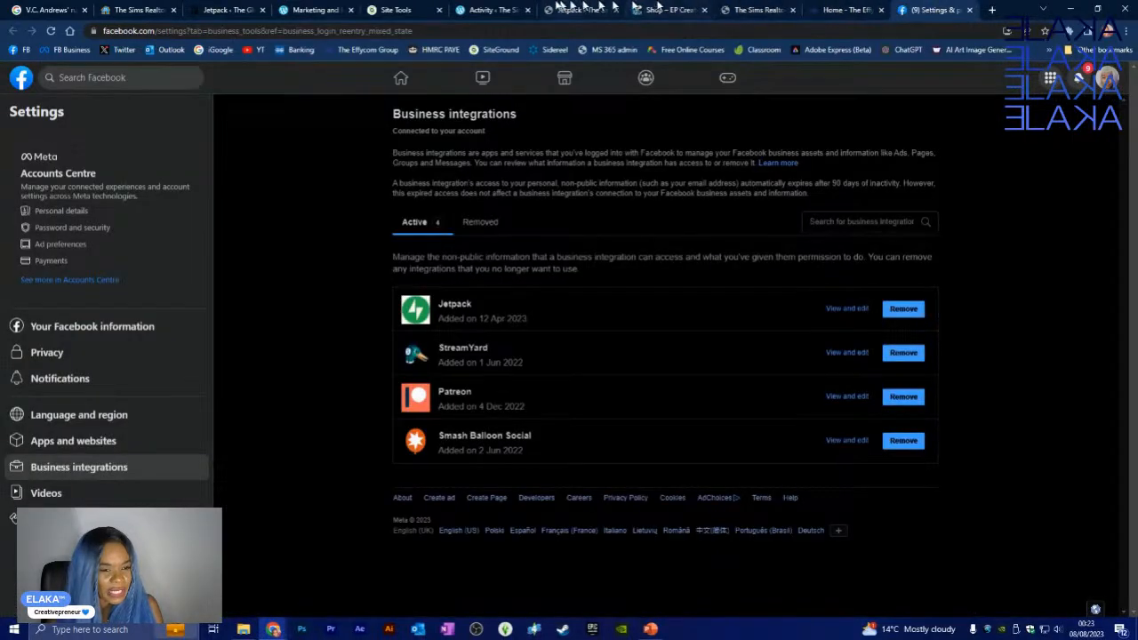
{"action": "left_click", "coordinate": [489, 8]}
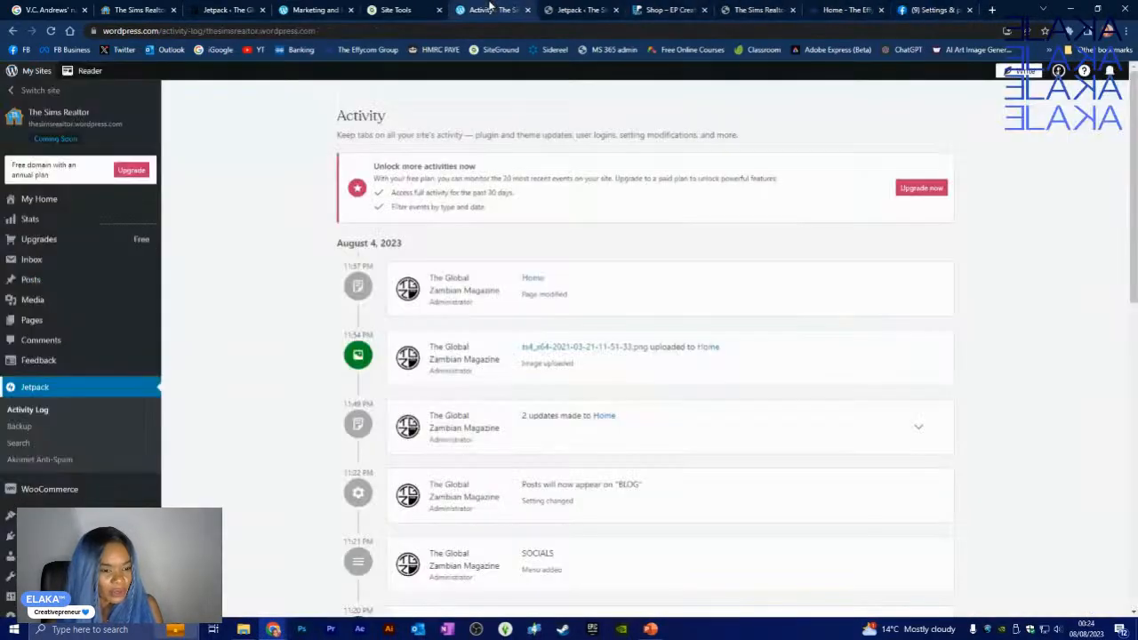
{"action": "left_click", "coordinate": [569, 9]}
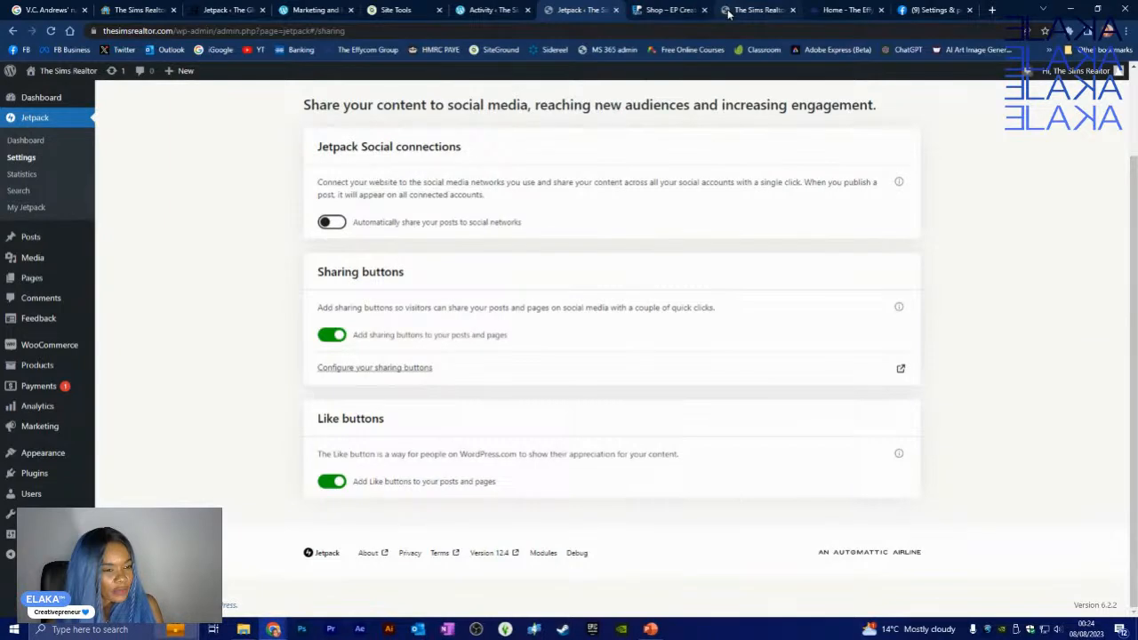
{"action": "left_click", "coordinate": [213, 10]}
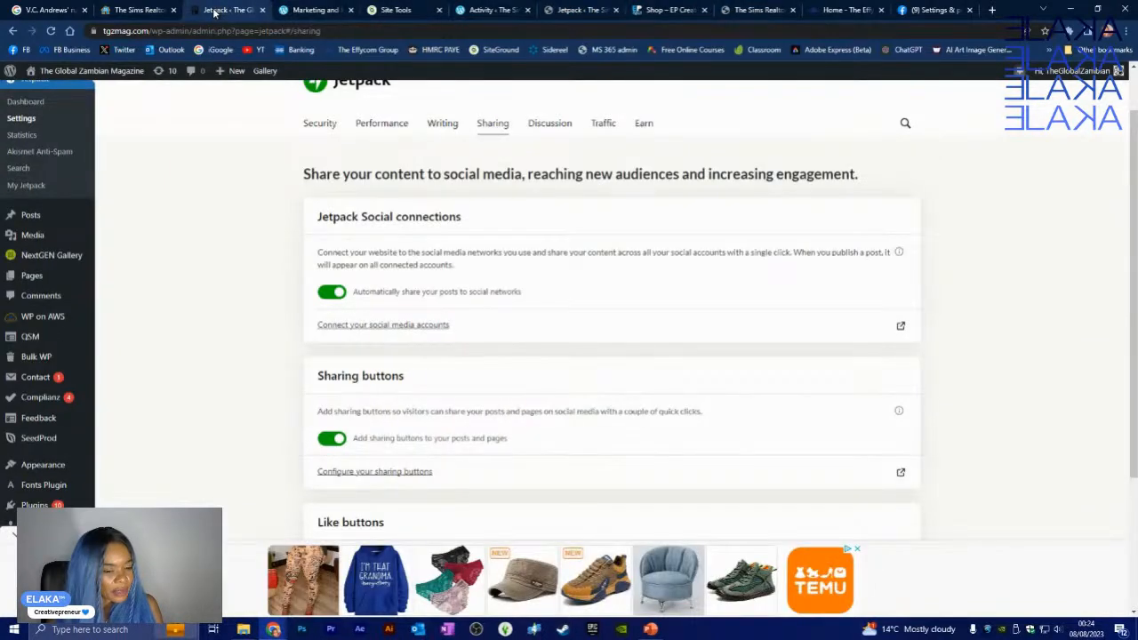
- Close the Facebook settings tab and open the social media connections page from Jetpack Sharing
{"action": "scroll", "coordinate": [261, 272], "scroll_direction": "up", "scroll_amount": 1}
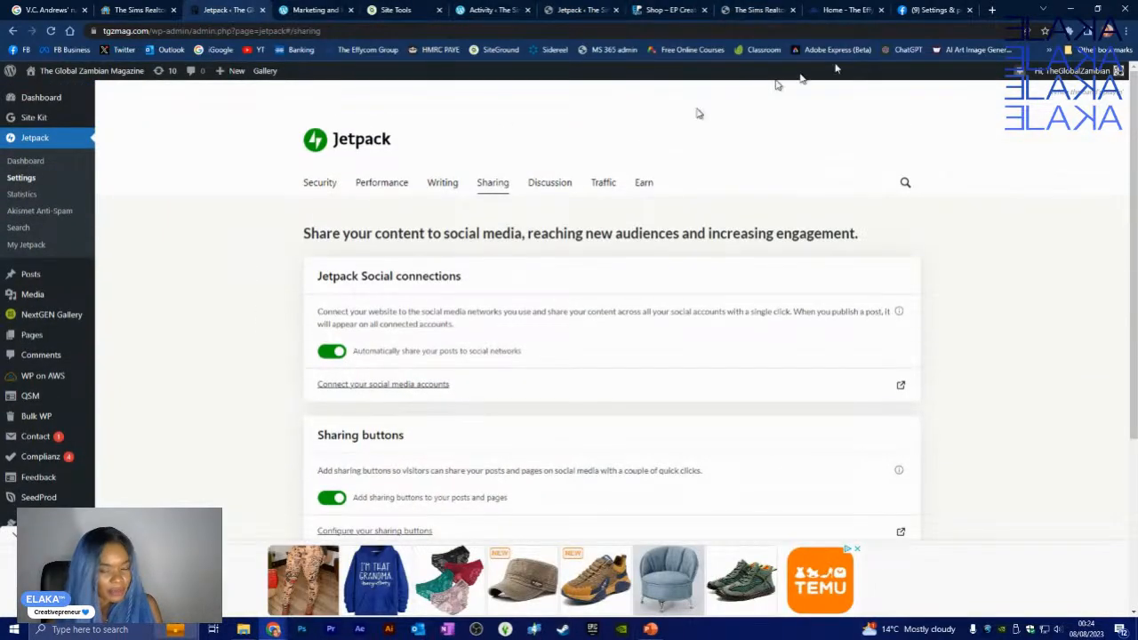
{"action": "left_click", "coordinate": [969, 10]}
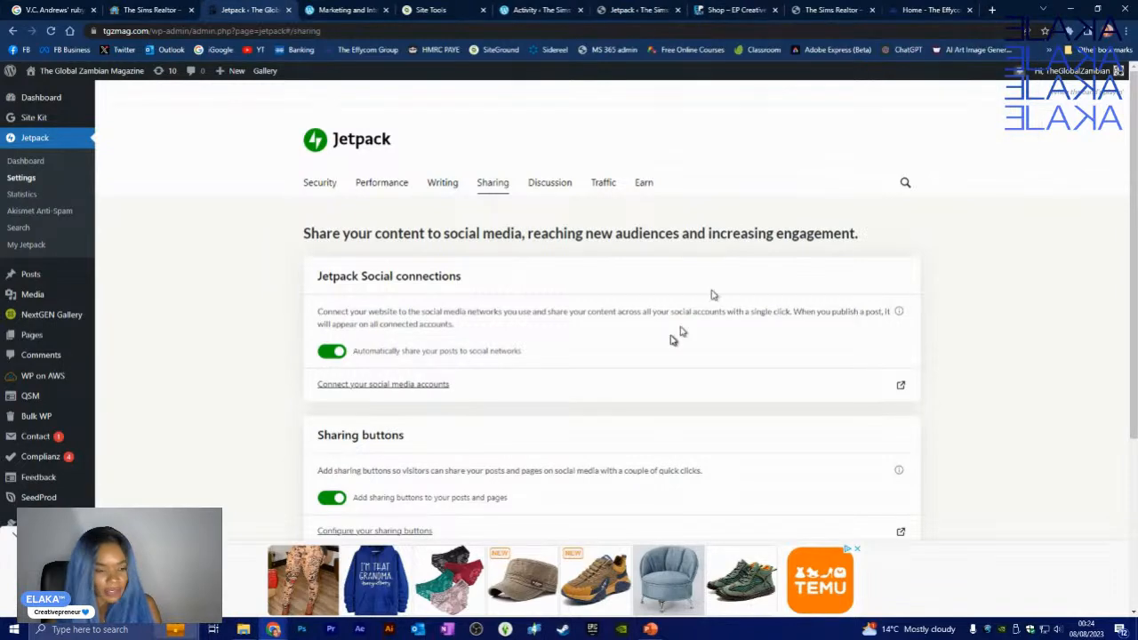
{"action": "left_click", "coordinate": [397, 384]}
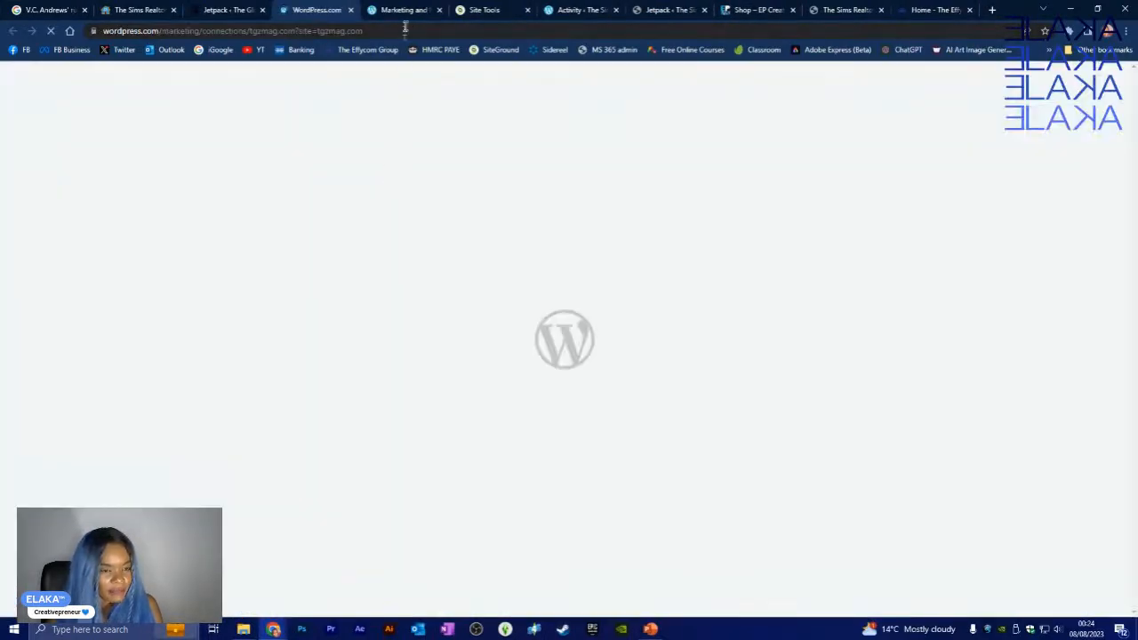
- Close the duplicate Marketing tab, expand Facebook, and start connecting one more account
{"action": "left_click", "coordinate": [405, 11]}
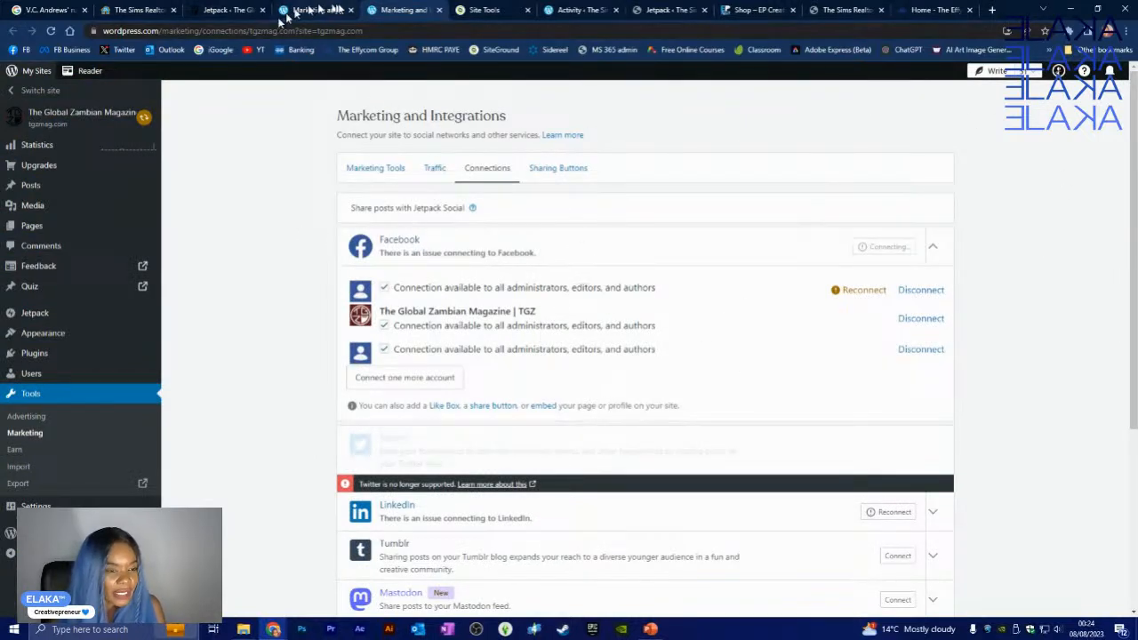
{"action": "left_click", "coordinate": [350, 10]}
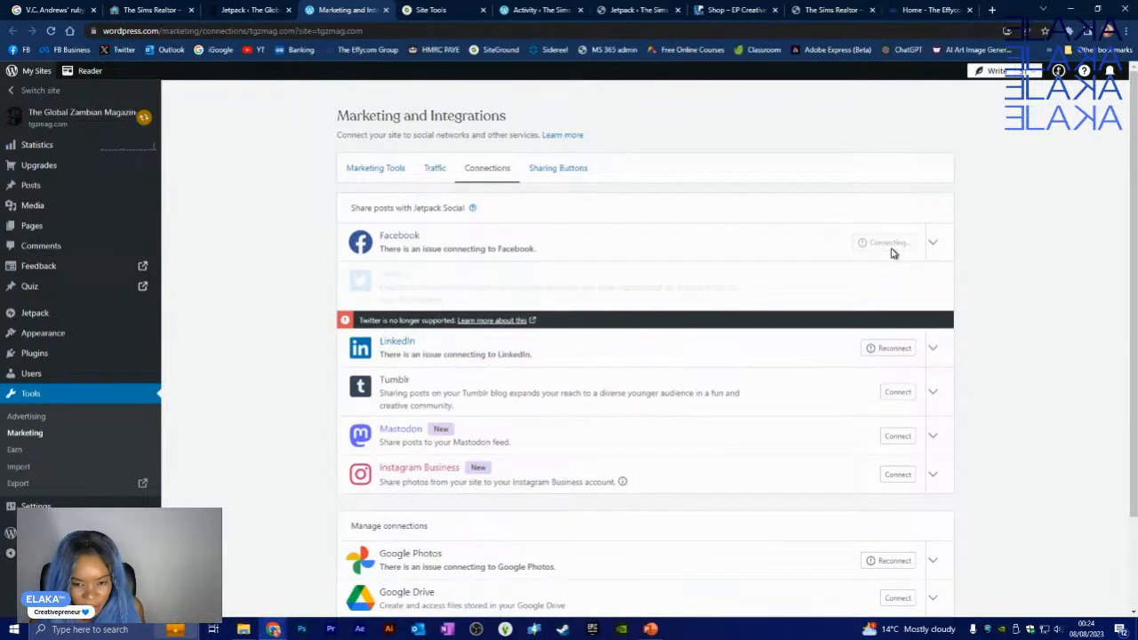
{"action": "left_click", "coordinate": [935, 249]}
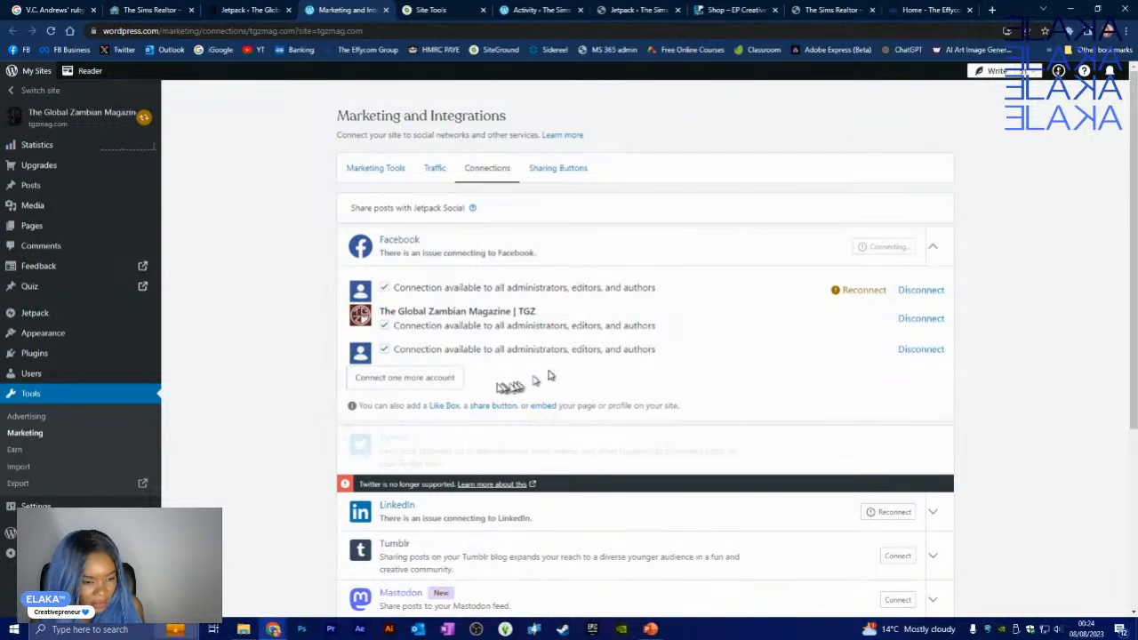
{"action": "left_click", "coordinate": [442, 379]}
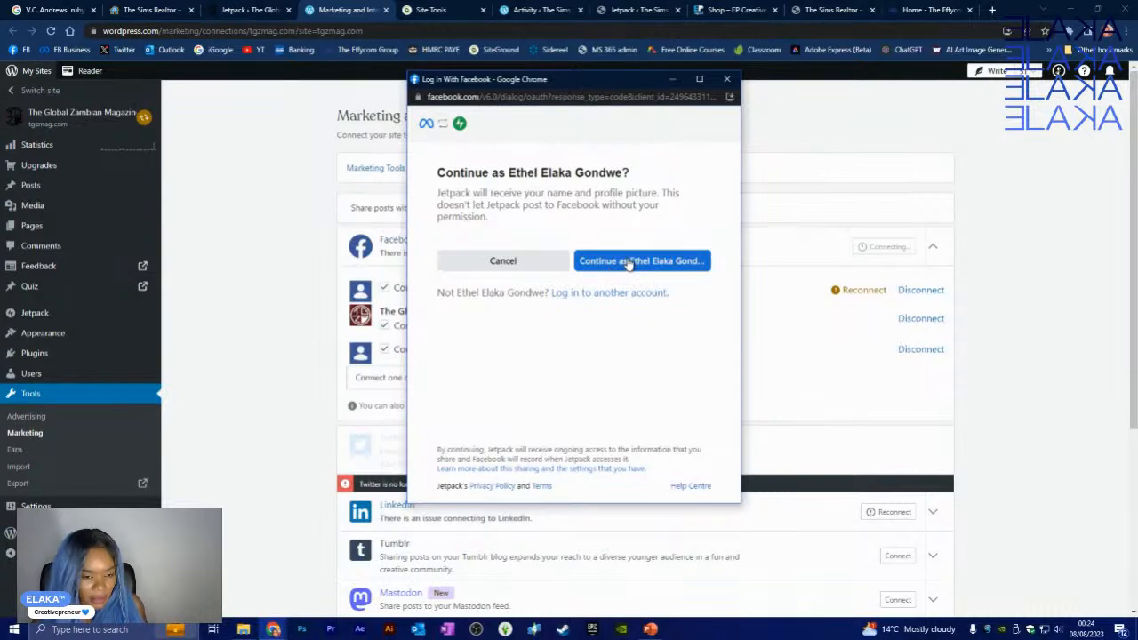
- Continue with the signed-in Facebook account and acknowledge the previously linked Jetpack notice
{"action": "left_click", "coordinate": [629, 262]}
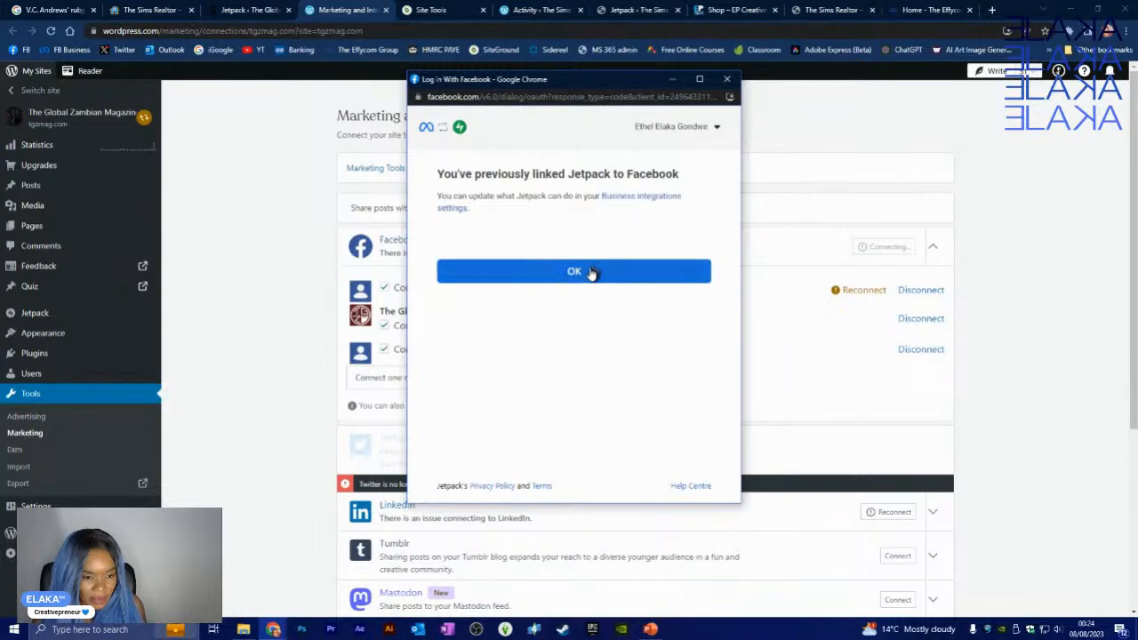
{"action": "left_click", "coordinate": [591, 273]}
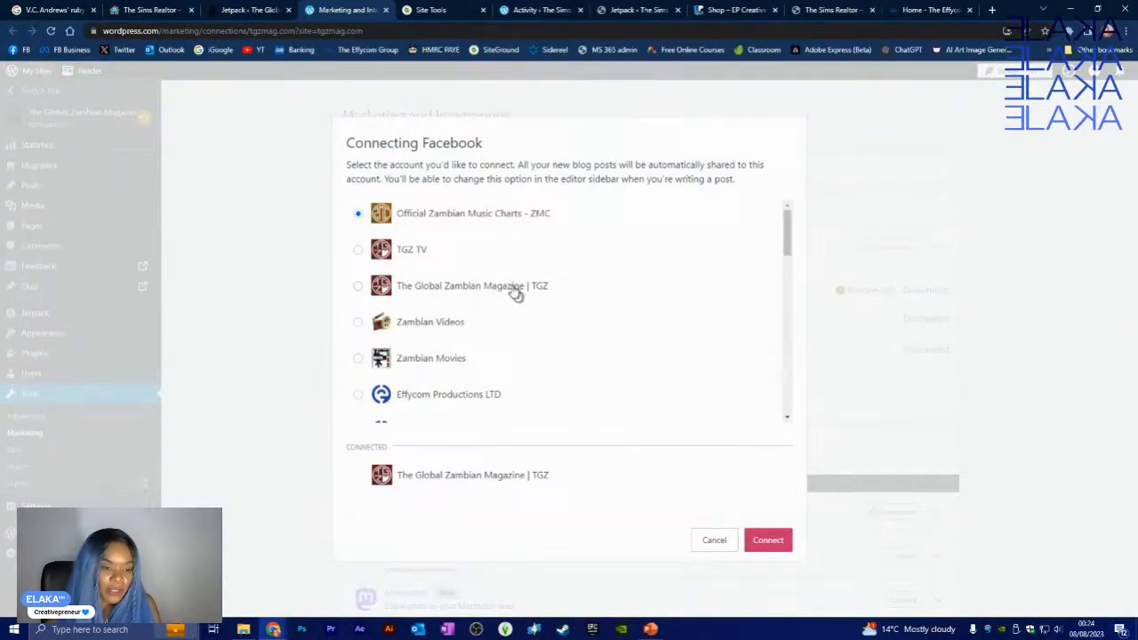
{"action": "scroll", "coordinate": [498, 240], "scroll_direction": "down", "scroll_amount": 5}
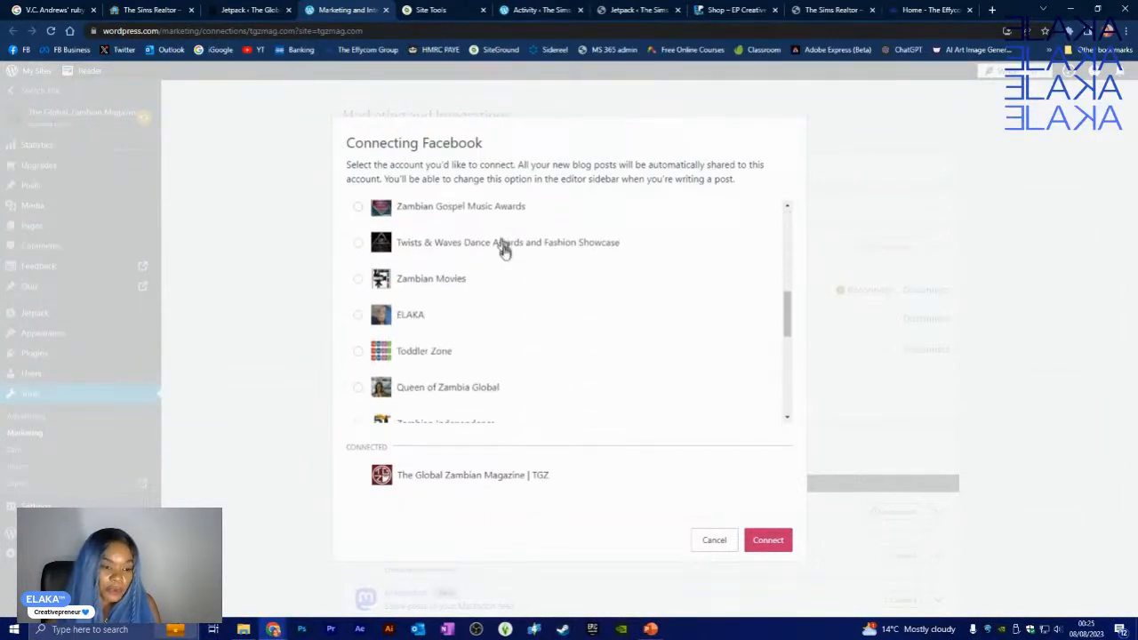
{"action": "scroll", "coordinate": [506, 254], "scroll_direction": "down", "scroll_amount": 3}
{"action": "scroll", "coordinate": [507, 255], "scroll_direction": "up", "scroll_amount": 8}
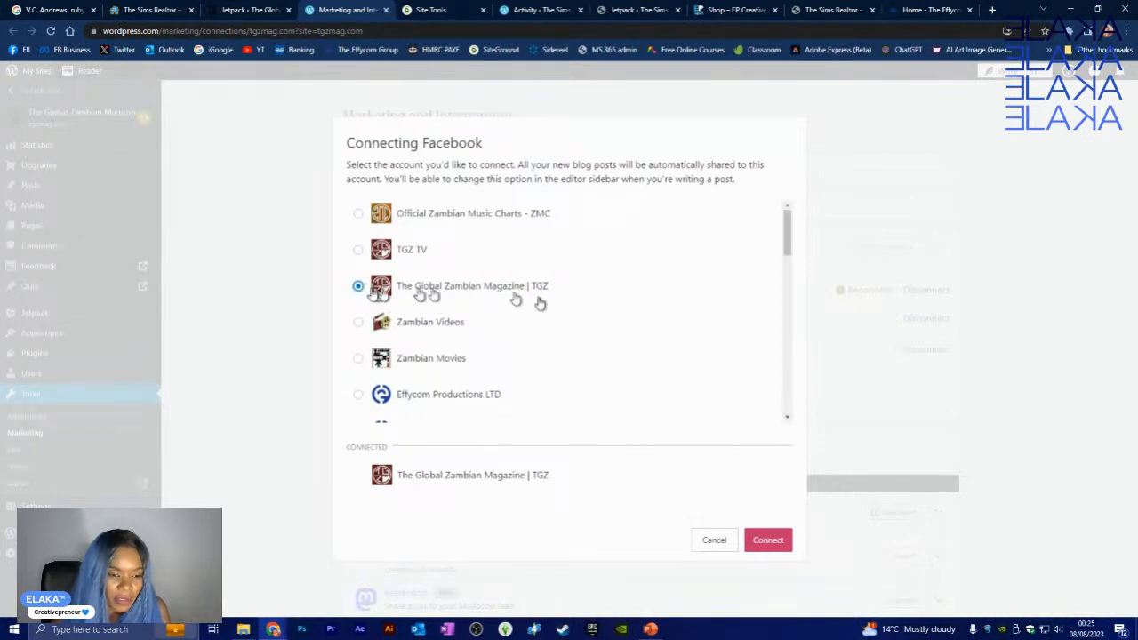
{"action": "scroll", "coordinate": [579, 302], "scroll_direction": "down", "scroll_amount": 3}
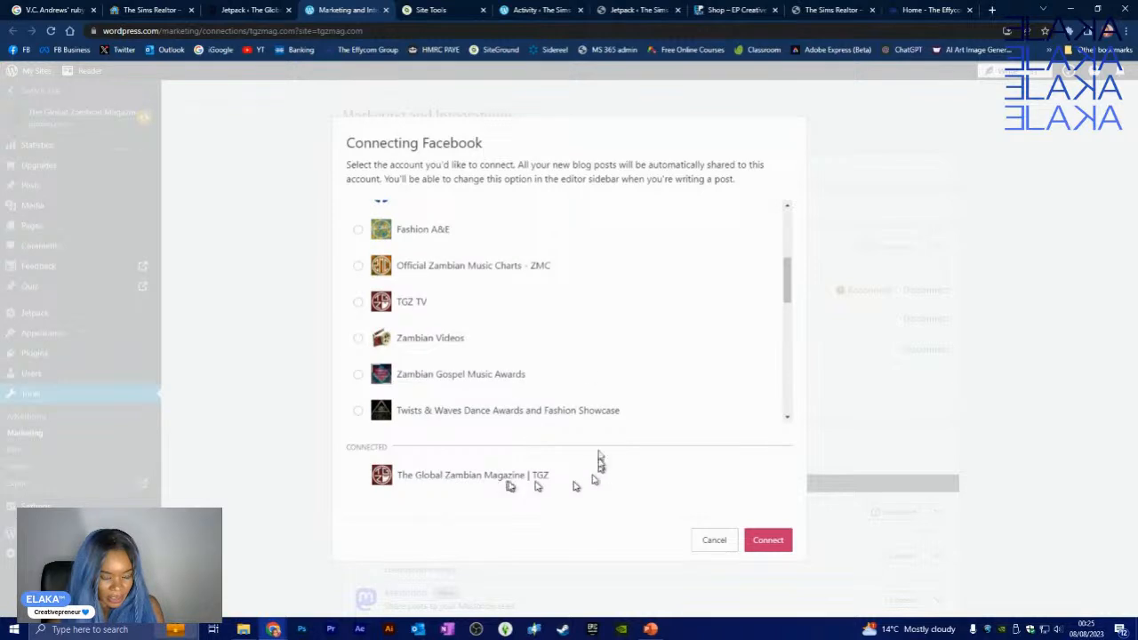
{"action": "scroll", "coordinate": [537, 318], "scroll_direction": "down", "scroll_amount": 1}
{"action": "scroll", "coordinate": [537, 318], "scroll_direction": "down", "scroll_amount": 5}
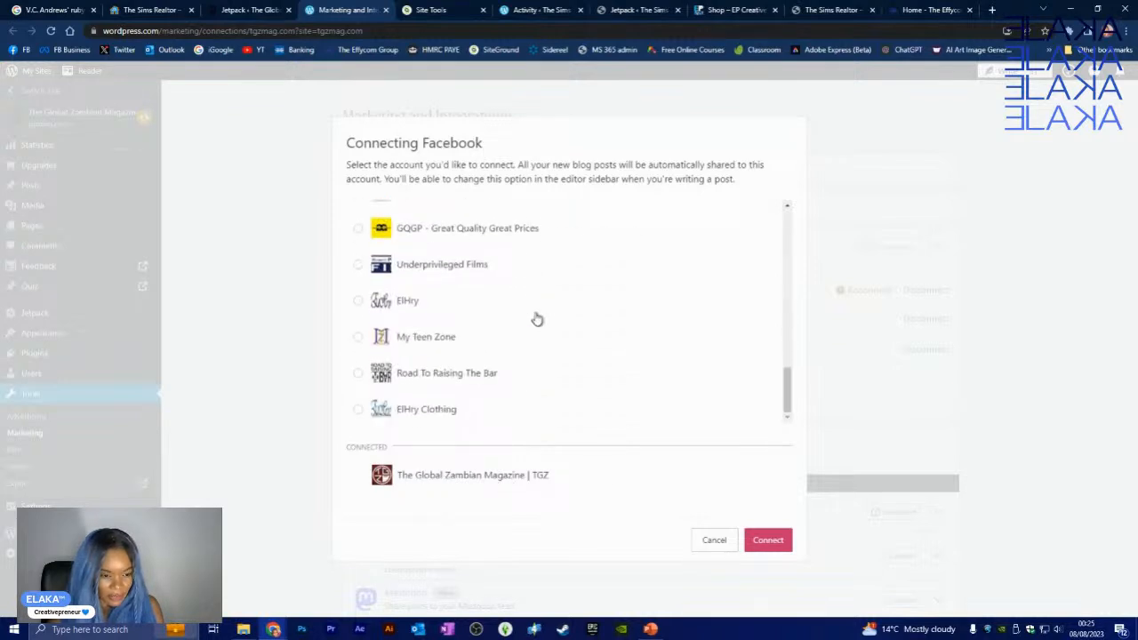
- Connect The Global Zambian Magazine | TGZ page and dismiss the connection error notice
{"action": "left_click", "coordinate": [777, 548]}
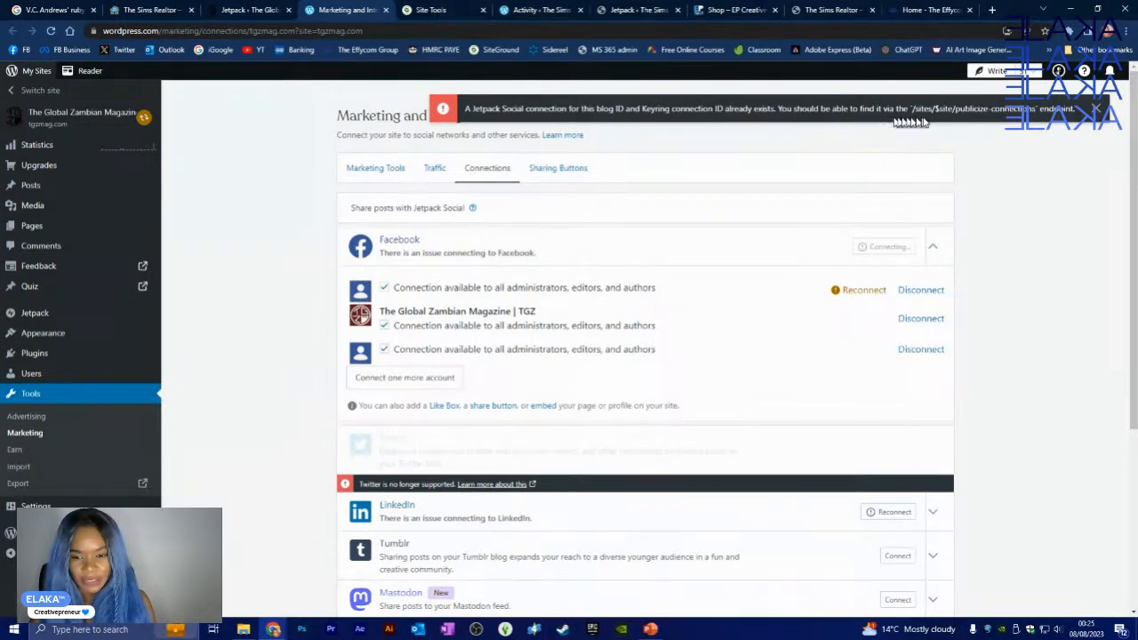
{"action": "left_click", "coordinate": [1101, 111]}
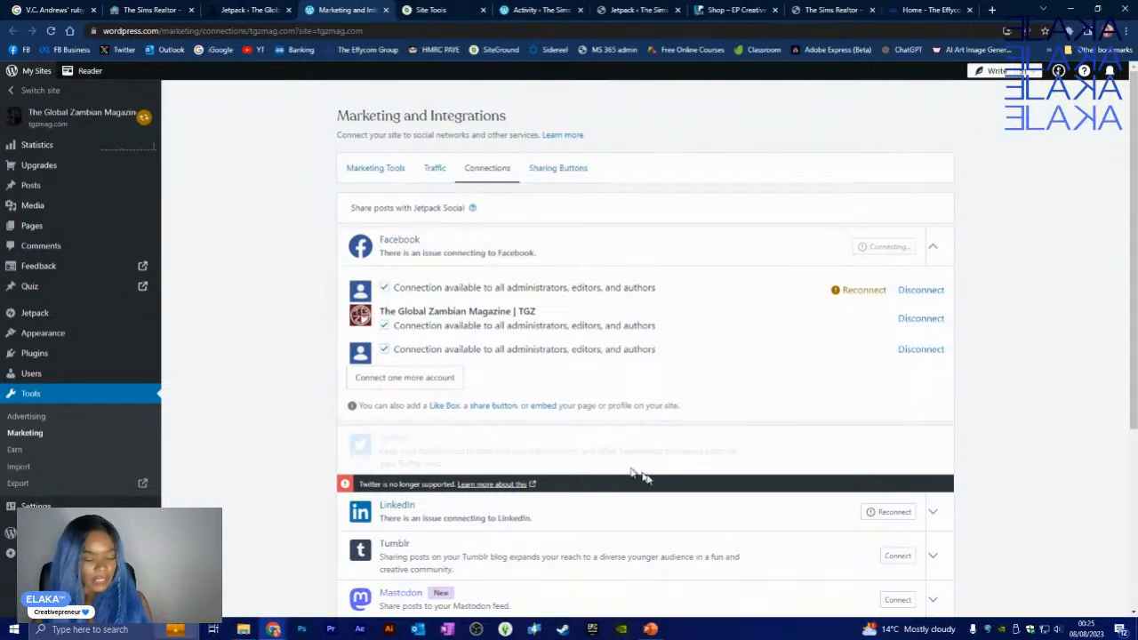
{"action": "scroll", "coordinate": [881, 409], "scroll_direction": "down", "scroll_amount": 3}
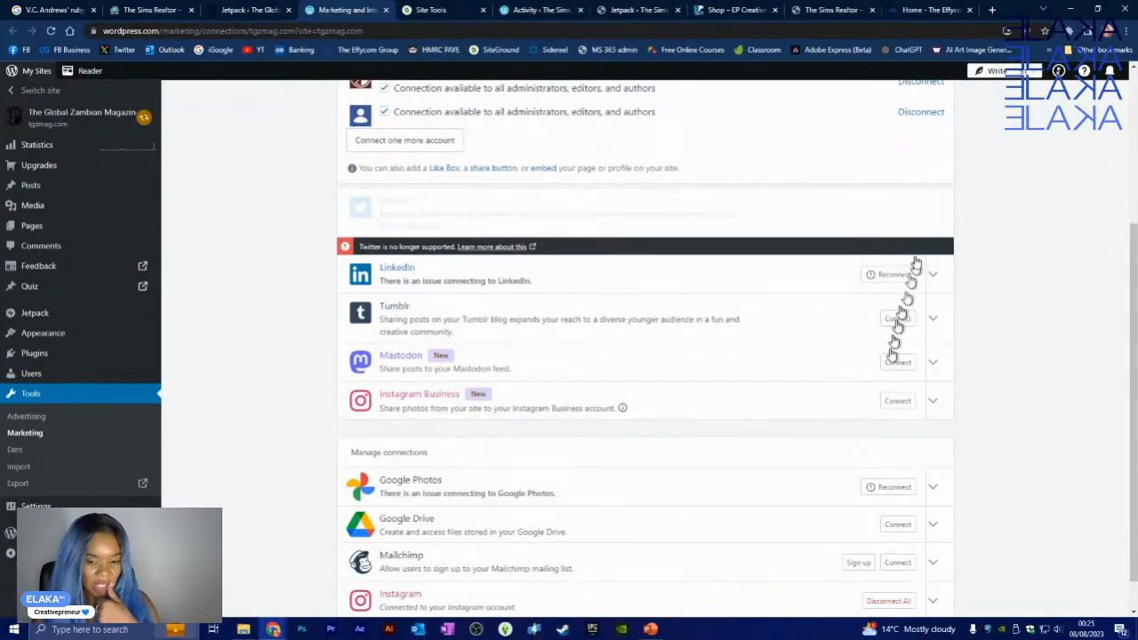
- Reconnect LinkedIn with the saved sign-in and authorize Jetpack to post there
{"action": "left_click", "coordinate": [891, 276]}
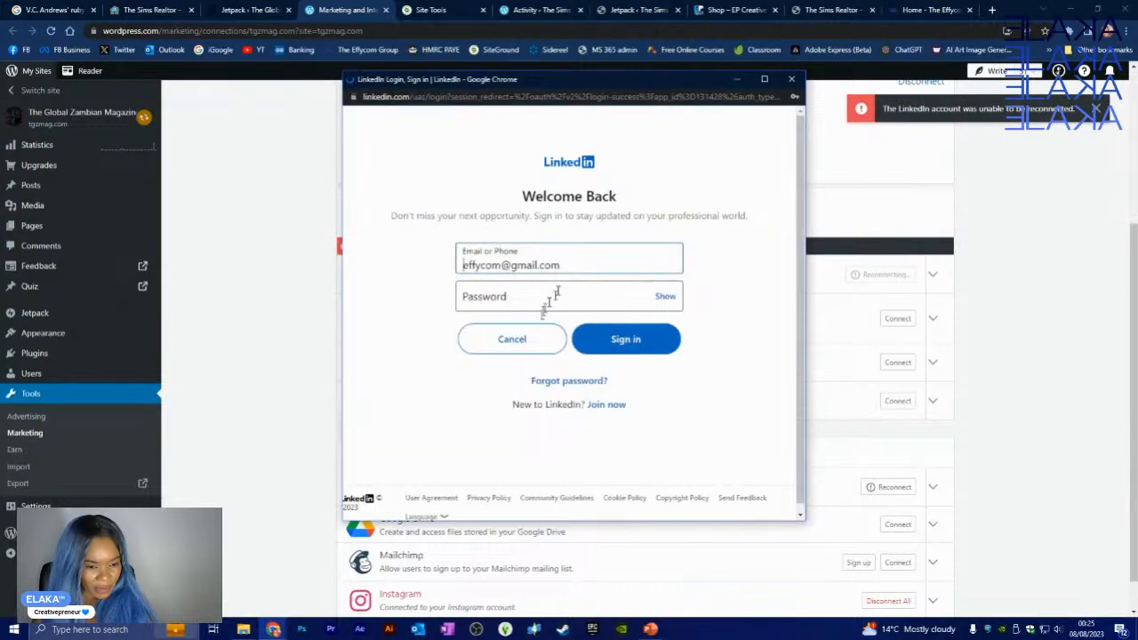
{"action": "left_click", "coordinate": [633, 343]}
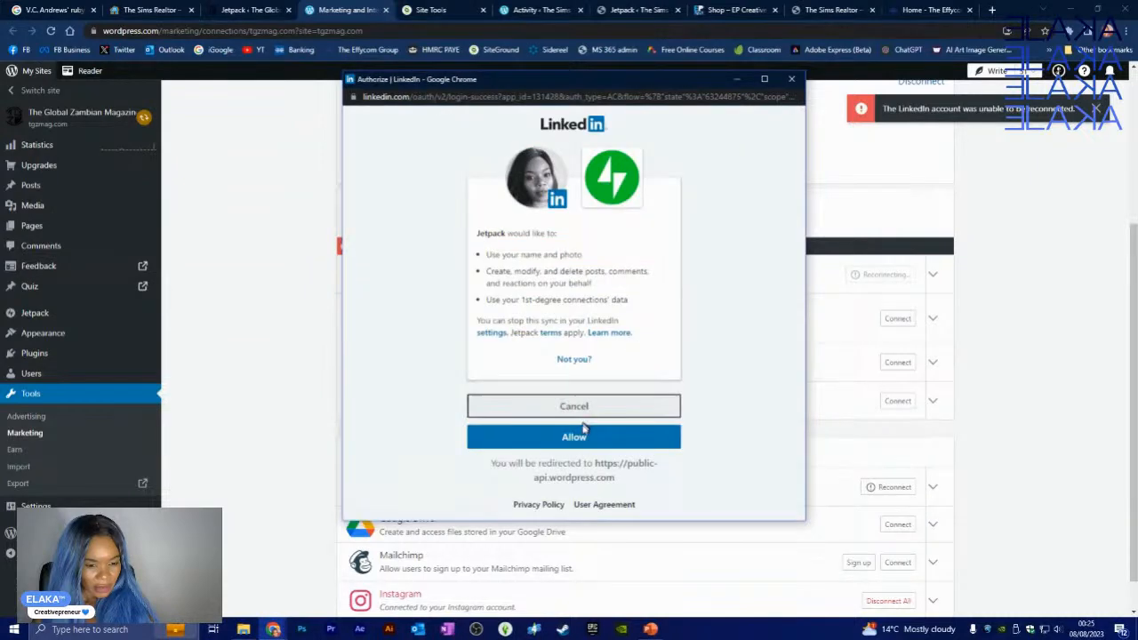
{"action": "left_click", "coordinate": [575, 438]}
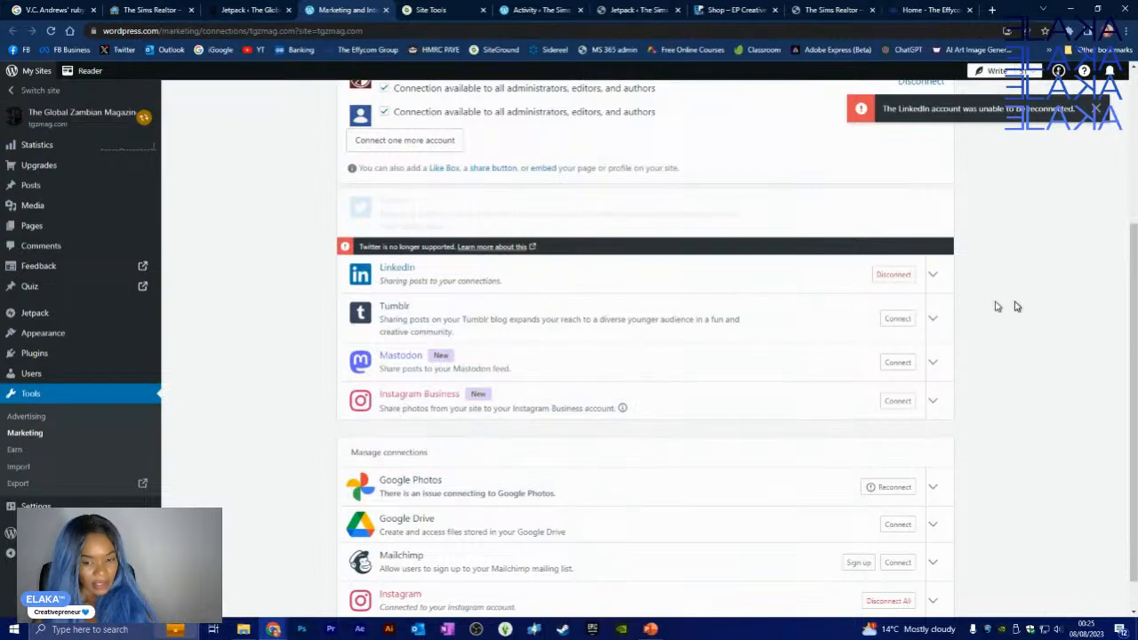
{"action": "scroll", "coordinate": [564, 272], "scroll_direction": "up", "scroll_amount": 2}
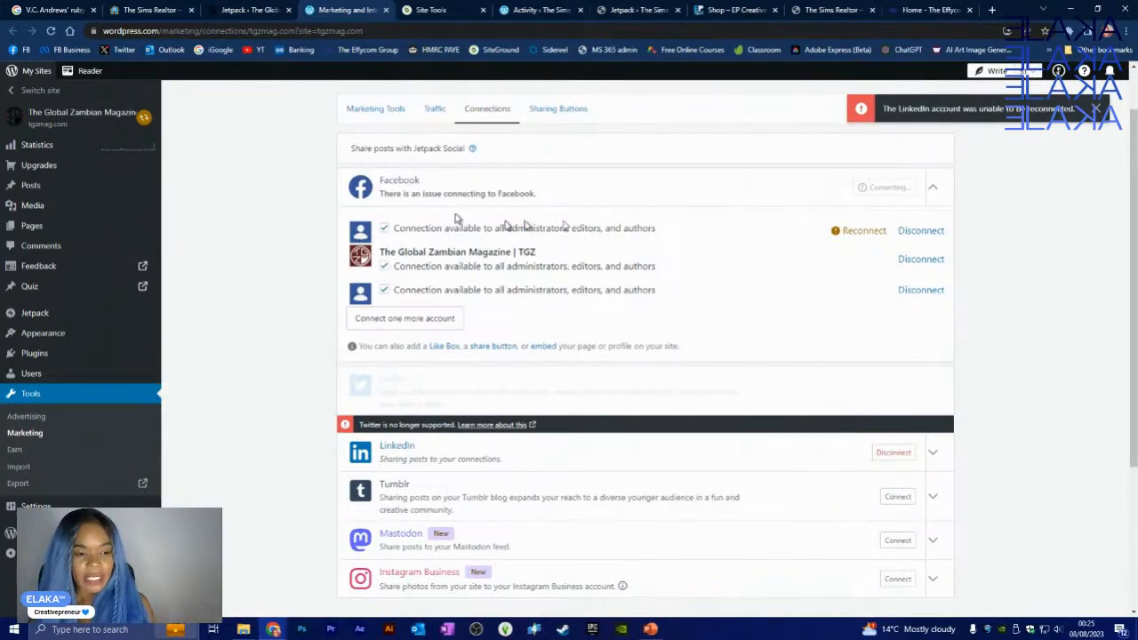
{"action": "scroll", "coordinate": [859, 247], "scroll_direction": "down", "scroll_amount": 1}
{"action": "scroll", "coordinate": [844, 272], "scroll_direction": "down", "scroll_amount": 1}
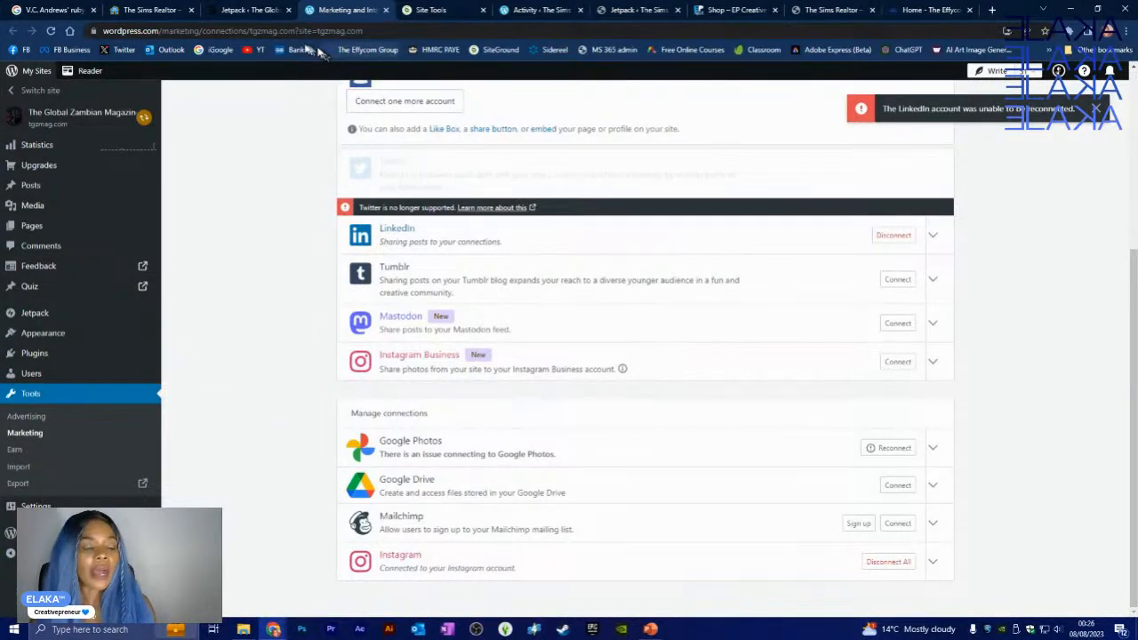
- Close Marketing and Integrations and view Jetpack Dashboard stats: 24,185 all-time views, best day 420
{"action": "left_click", "coordinate": [254, 9]}
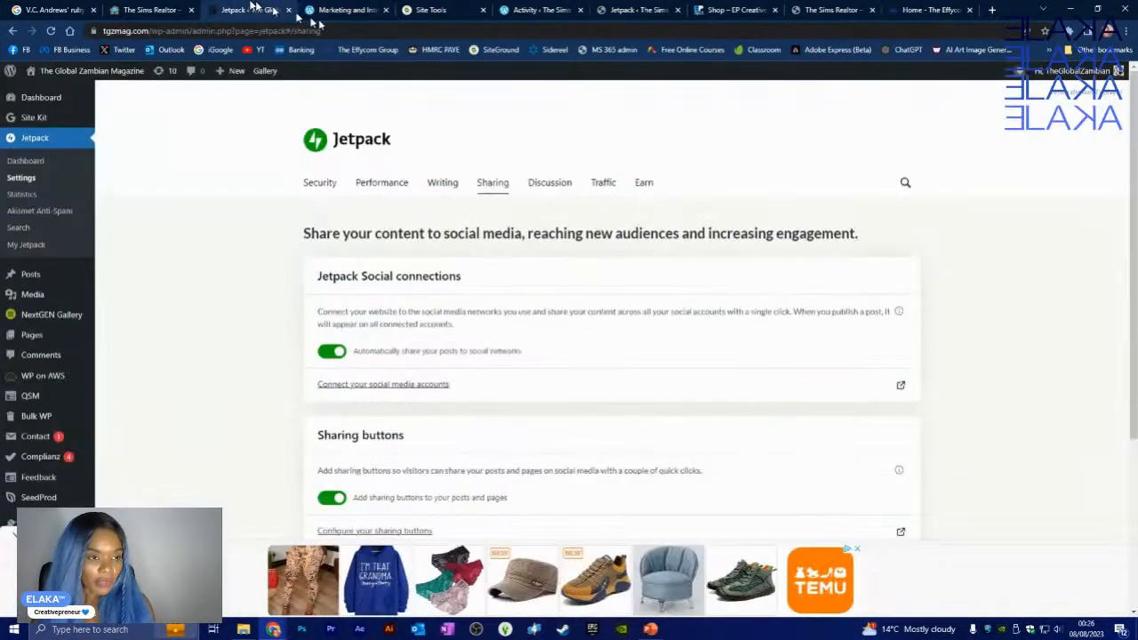
{"action": "left_click", "coordinate": [384, 11]}
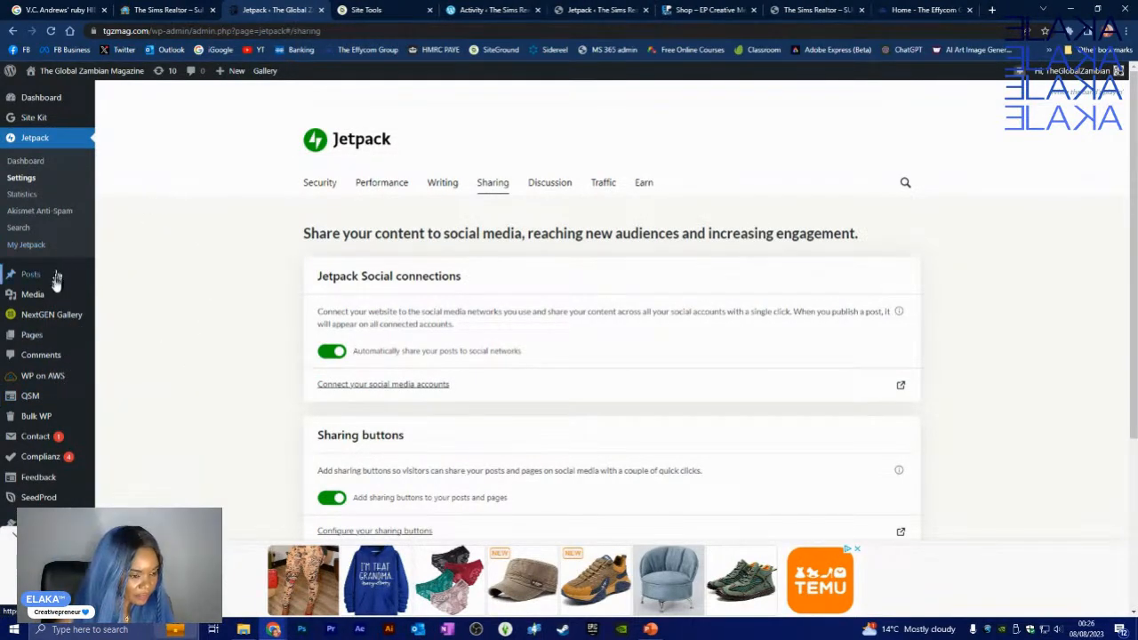
{"action": "mouse_move", "coordinate": [45, 281]}
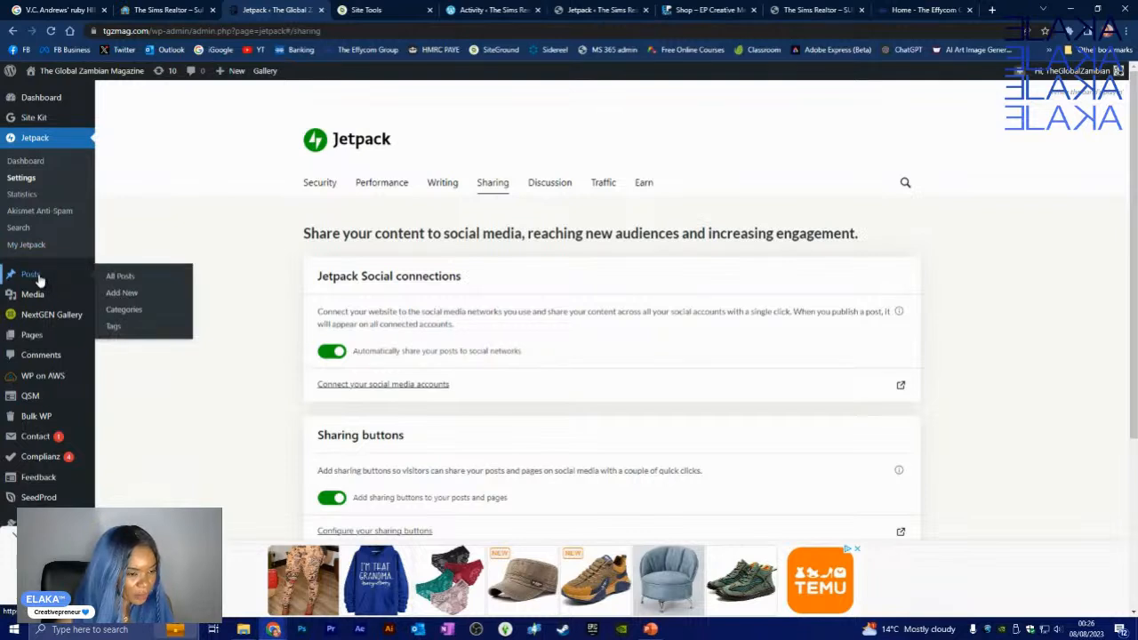
{"action": "left_click", "coordinate": [124, 298]}
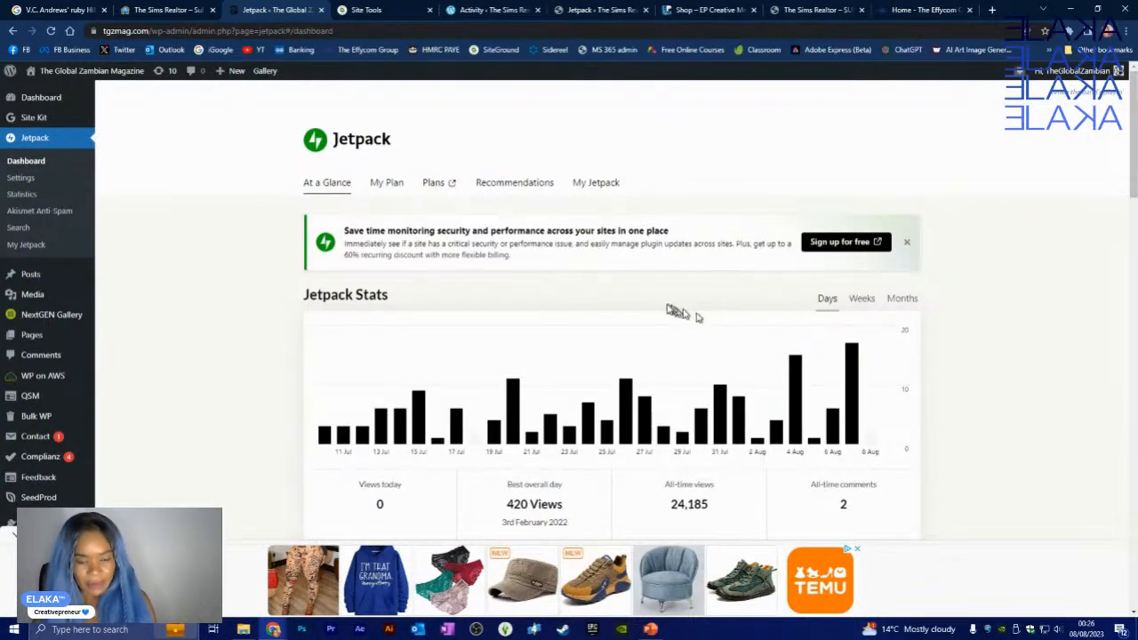
{"action": "scroll", "coordinate": [716, 373], "scroll_direction": "down", "scroll_amount": 1}
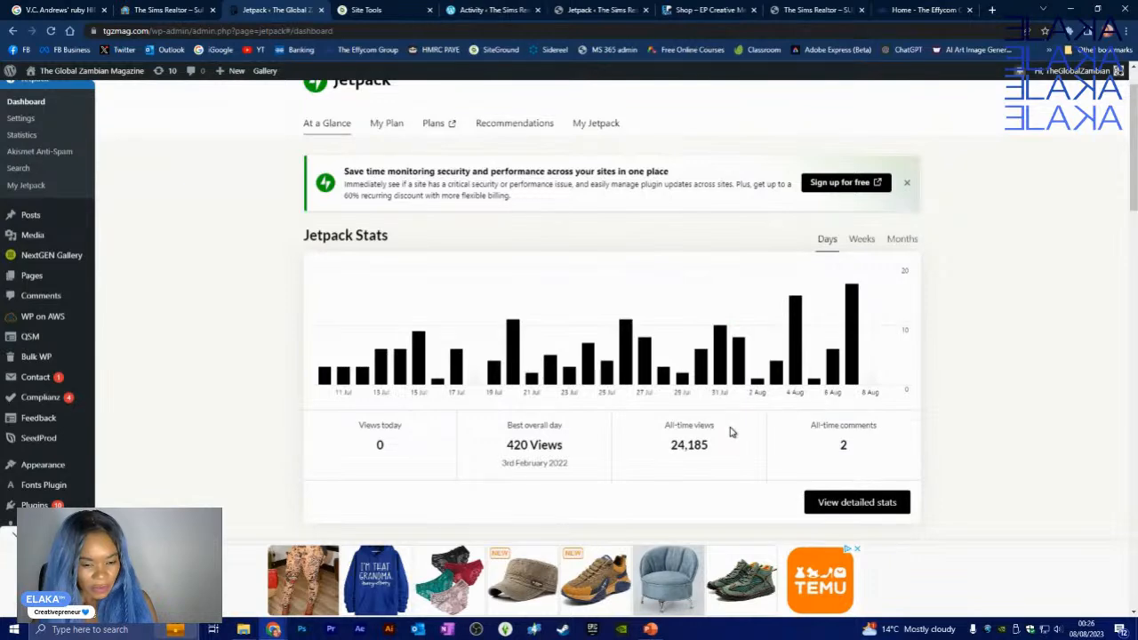
{"action": "scroll", "coordinate": [128, 297], "scroll_direction": "up", "scroll_amount": 1}
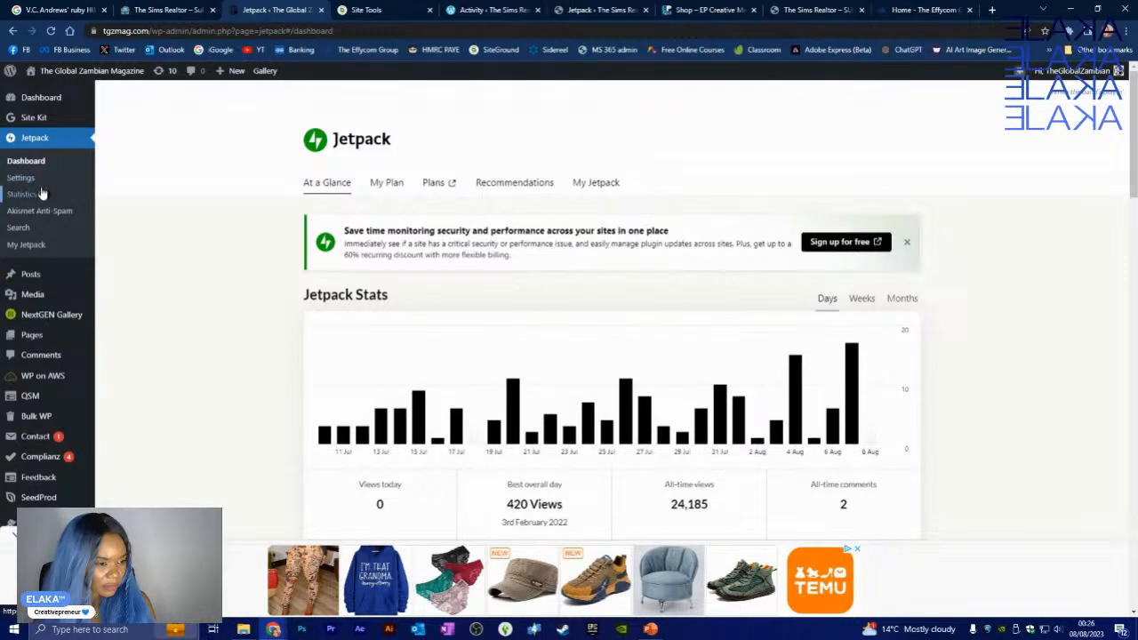
{"action": "scroll", "coordinate": [473, 398], "scroll_direction": "down", "scroll_amount": 4}
{"action": "scroll", "coordinate": [231, 326], "scroll_direction": "up", "scroll_amount": 3}
{"action": "scroll", "coordinate": [145, 350], "scroll_direction": "down", "scroll_amount": 3}
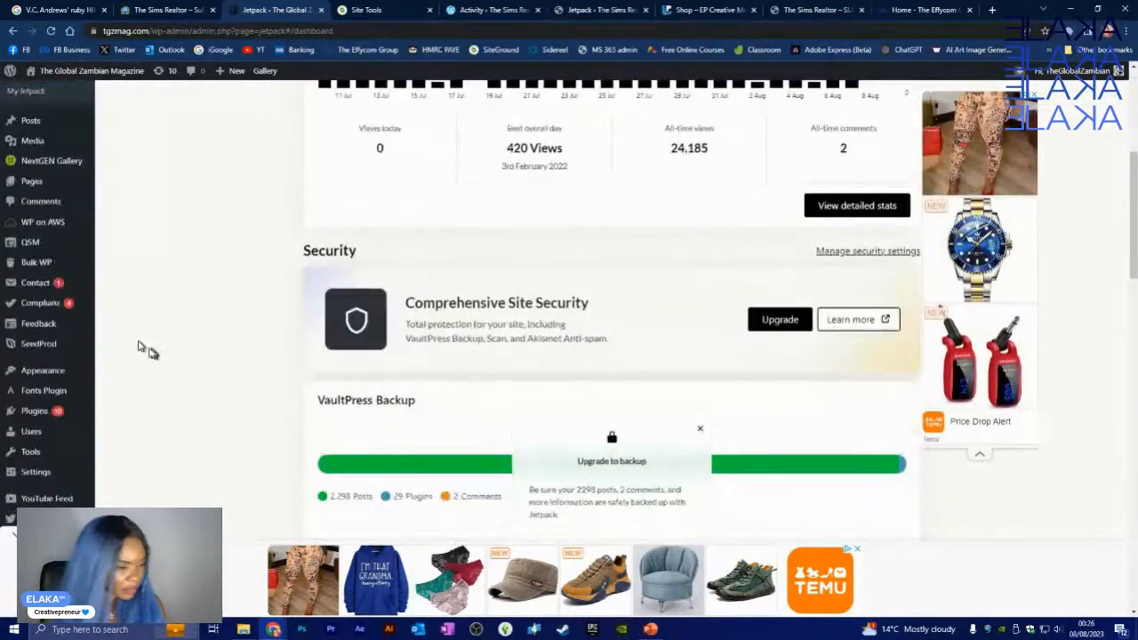
- Start a blank tgzmag post with the title field ready, then open a new Chrome tab
{"action": "mouse_move", "coordinate": [36, 122]}
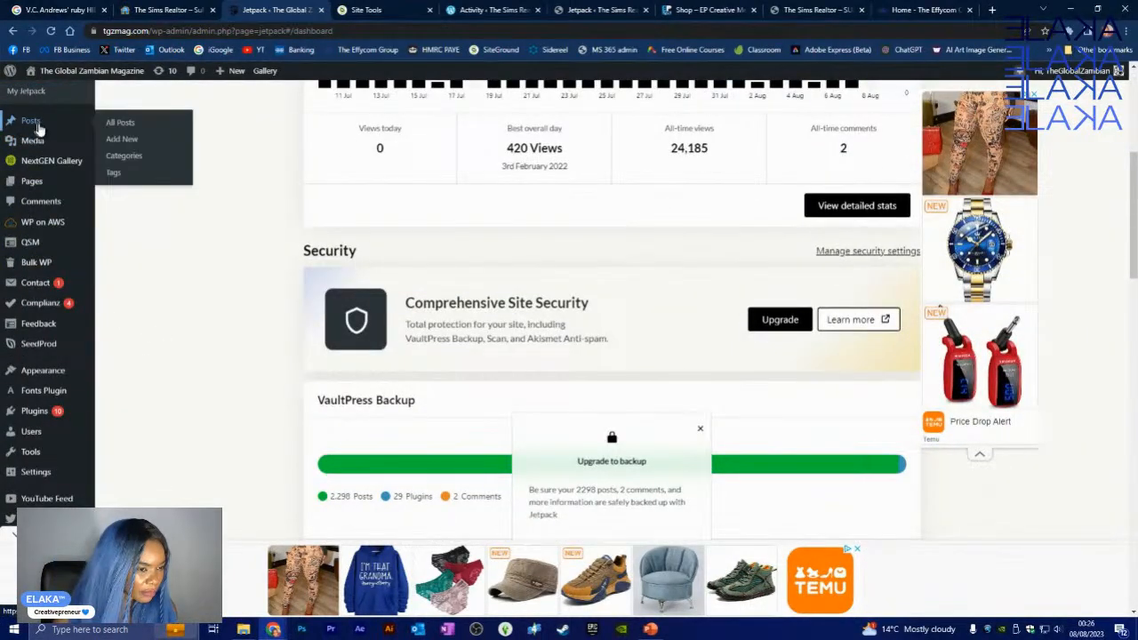
{"action": "left_click", "coordinate": [136, 144]}
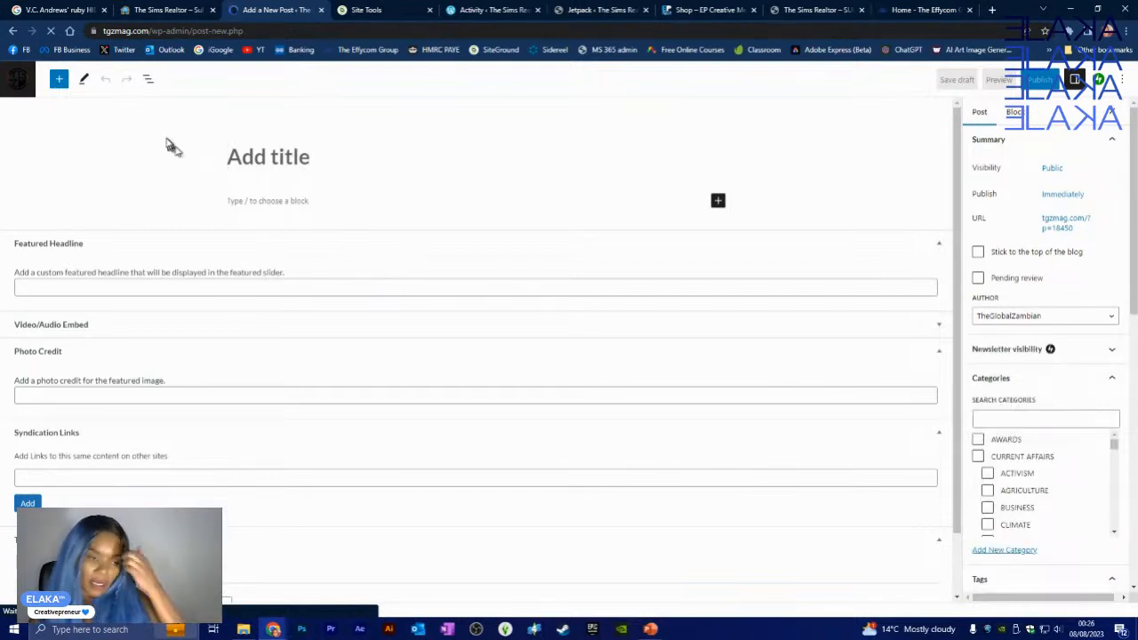
{"action": "left_click", "coordinate": [254, 160]}
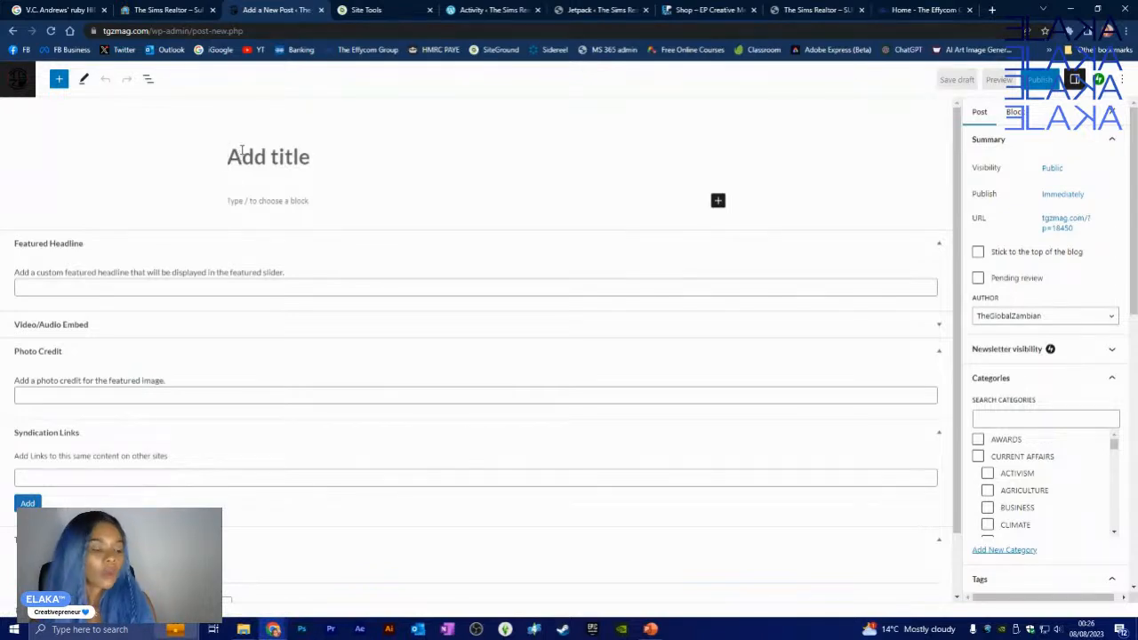
{"action": "left_click", "coordinate": [993, 9]}
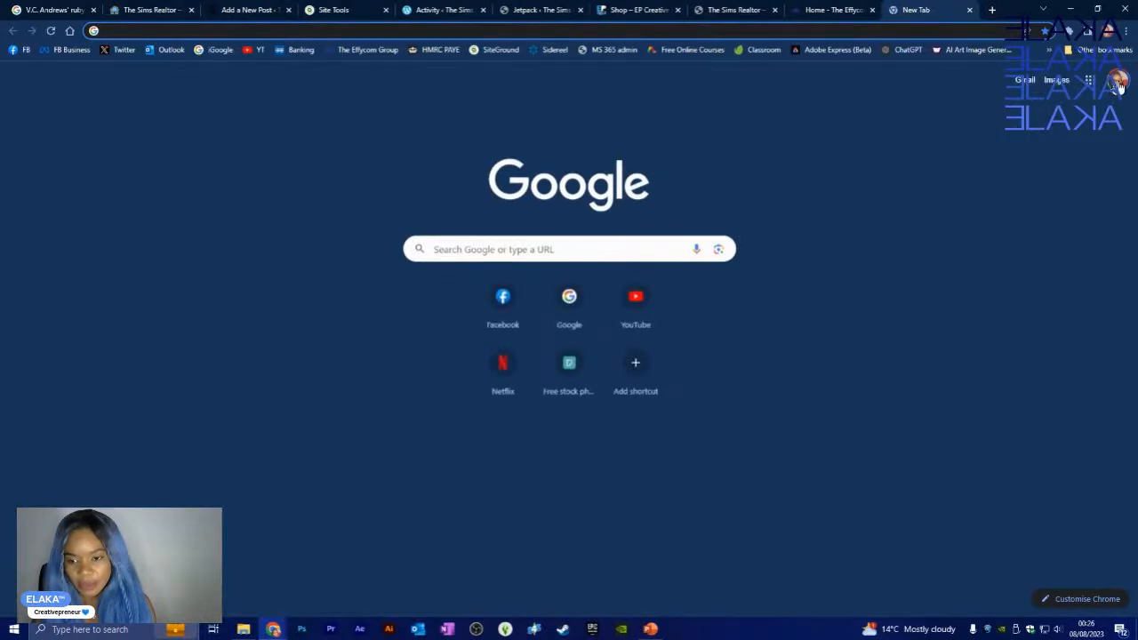
{"action": "left_click", "coordinate": [1118, 82]}
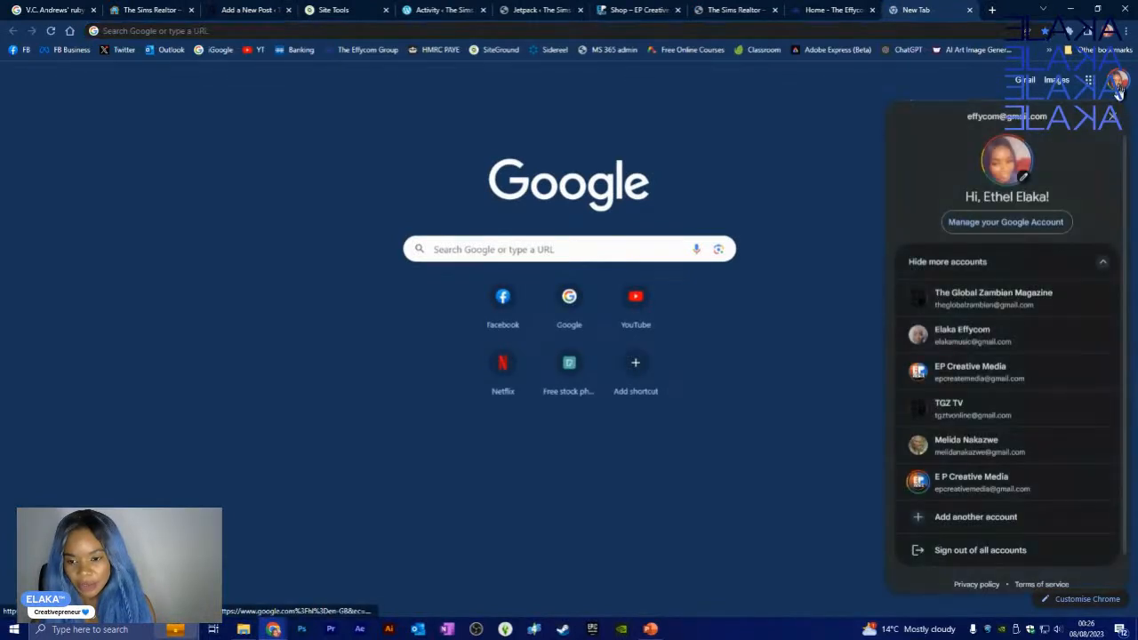
- Open Gmail under the magazine's account and the 'CORRECTION: Four Of Mzansi's Top Businesswomen' email
{"action": "left_click", "coordinate": [987, 304]}
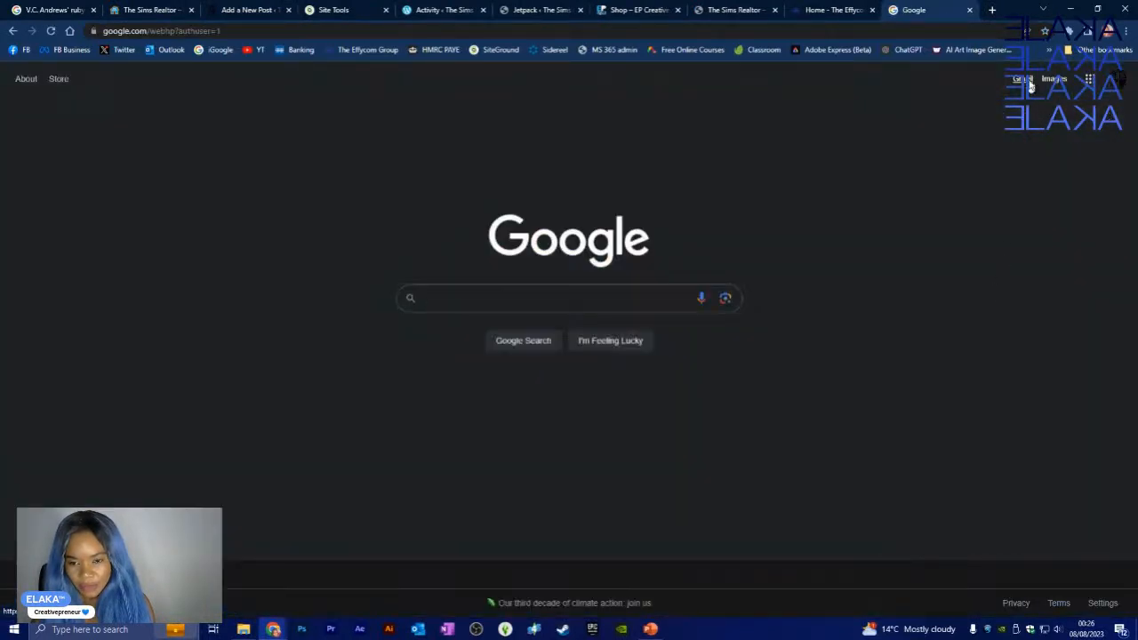
{"action": "left_click", "coordinate": [1026, 82]}
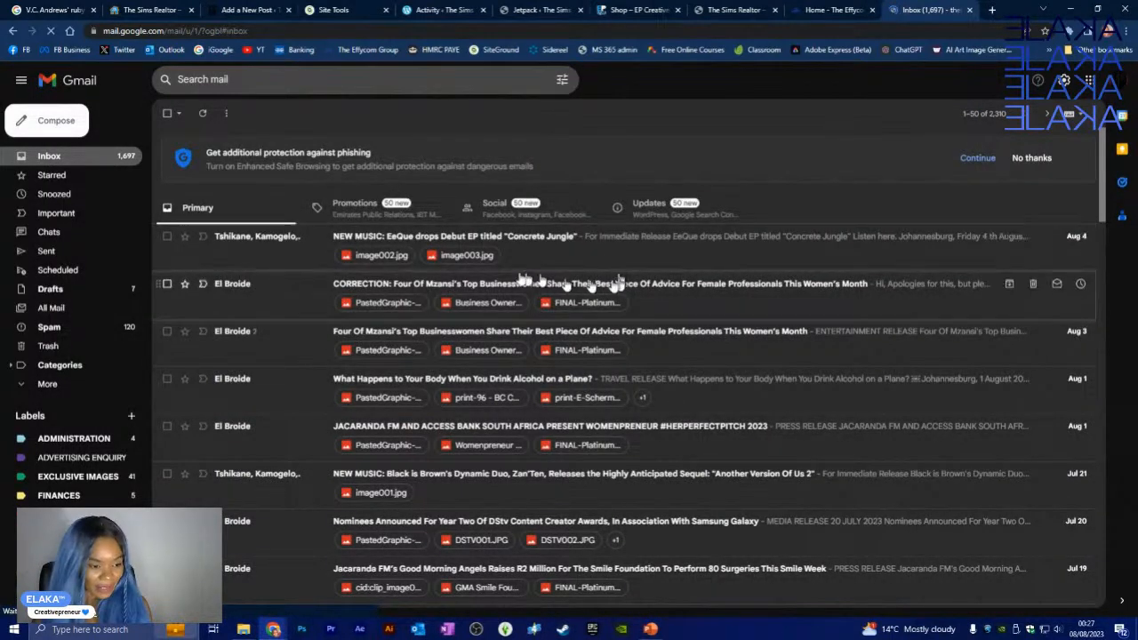
{"action": "left_click", "coordinate": [703, 285]}
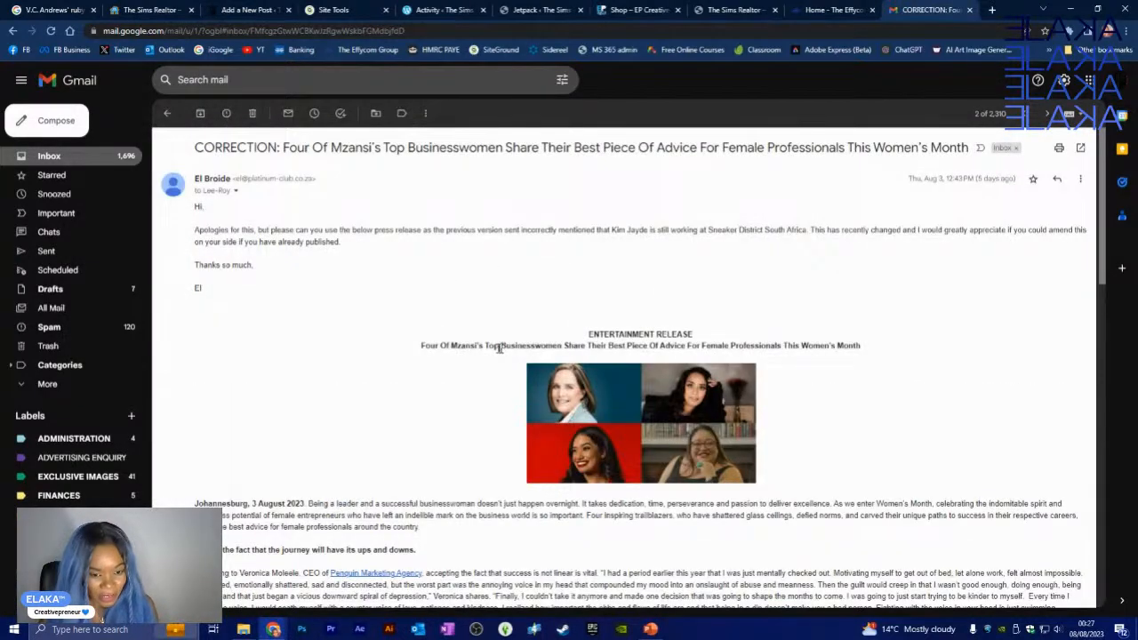
- Copy the press release headline, without the CORRECTION prefix, from the email
{"action": "scroll", "coordinate": [461, 327], "scroll_direction": "down", "scroll_amount": 1}
{"action": "scroll", "coordinate": [461, 324], "scroll_direction": "down", "scroll_amount": 1}
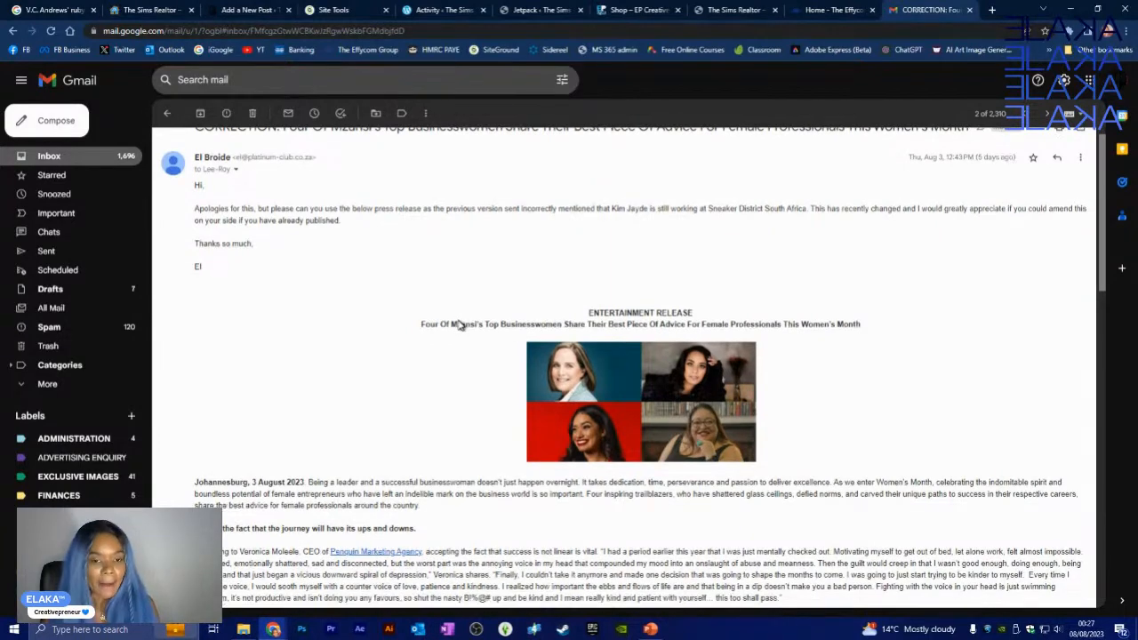
{"action": "scroll", "coordinate": [461, 324], "scroll_direction": "up", "scroll_amount": 2}
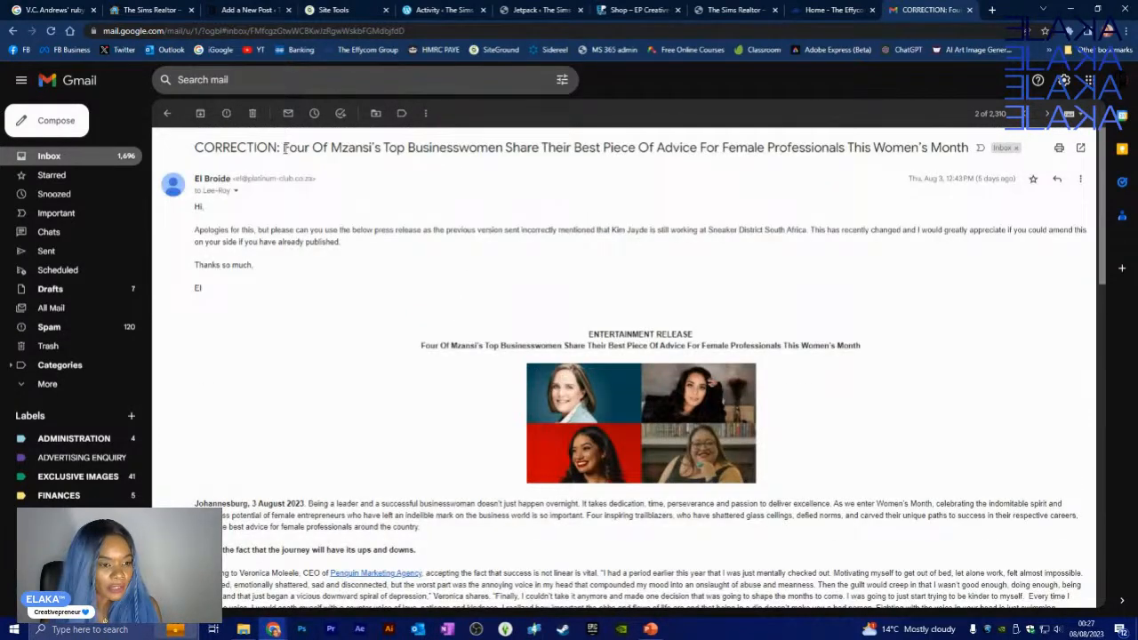
{"action": "left_click_drag", "start_coordinate": [283, 148], "coordinate": [954, 153]}
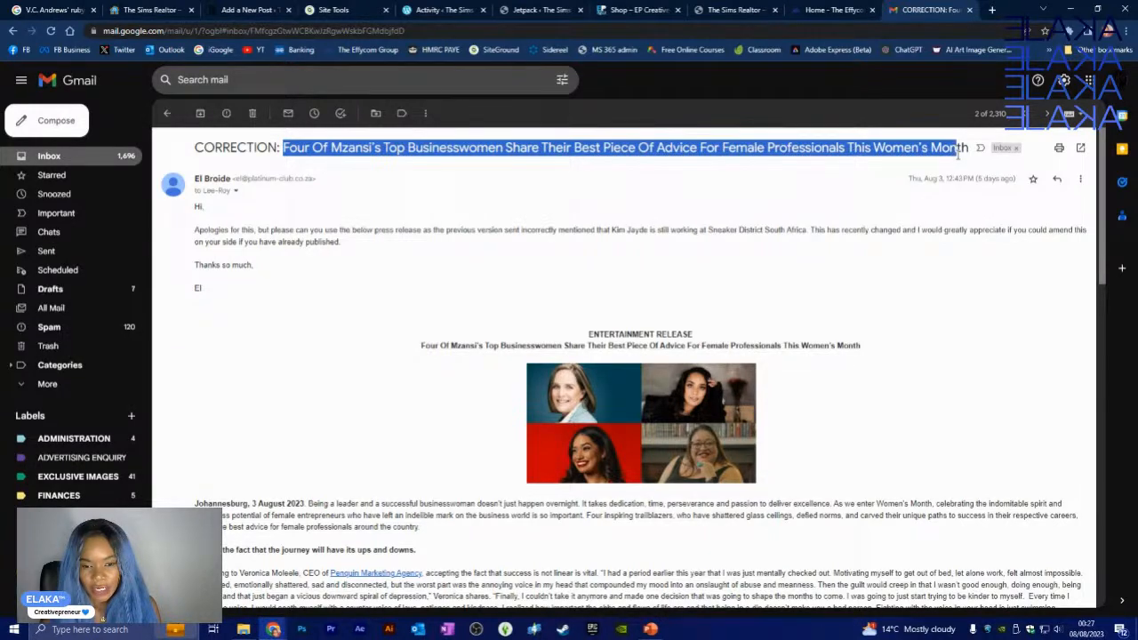
{"action": "right_click", "coordinate": [926, 152]}
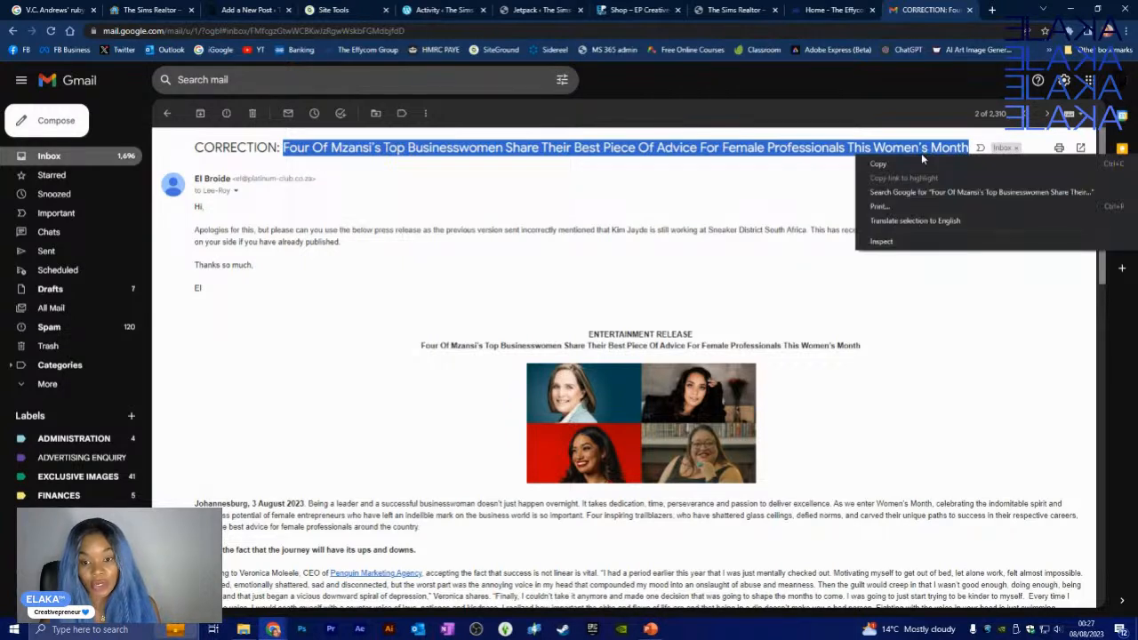
{"action": "left_click", "coordinate": [901, 164]}
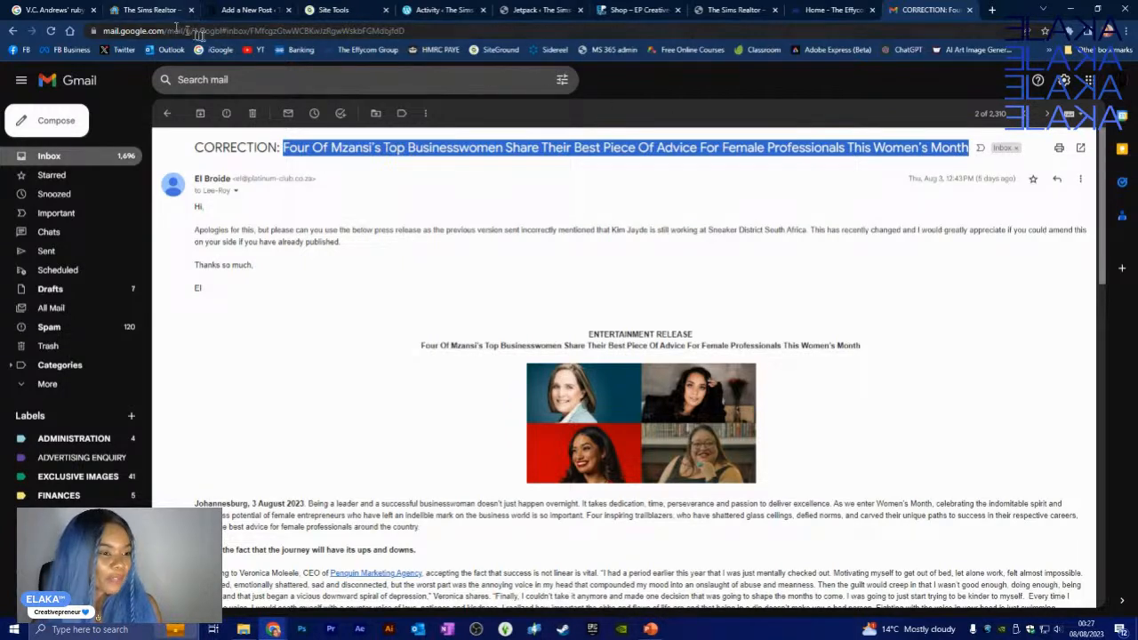
- Paste the headline as the new post's title, then go back to the email
{"action": "left_click_drag", "start_coordinate": [936, 10], "coordinate": [239, 8]}
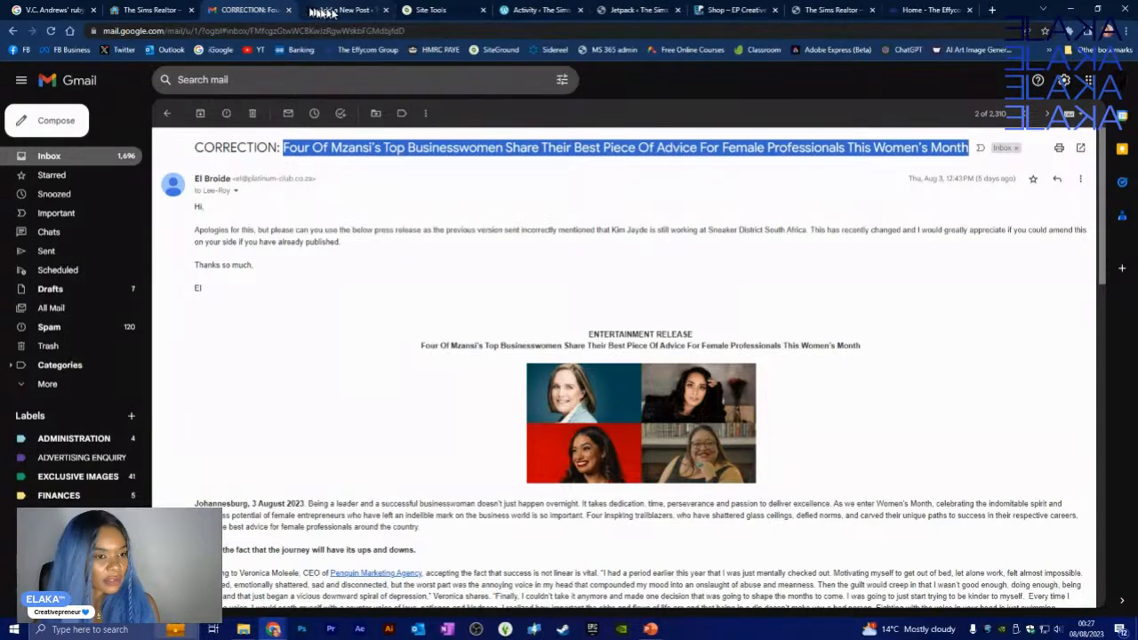
{"action": "left_click", "coordinate": [345, 10]}
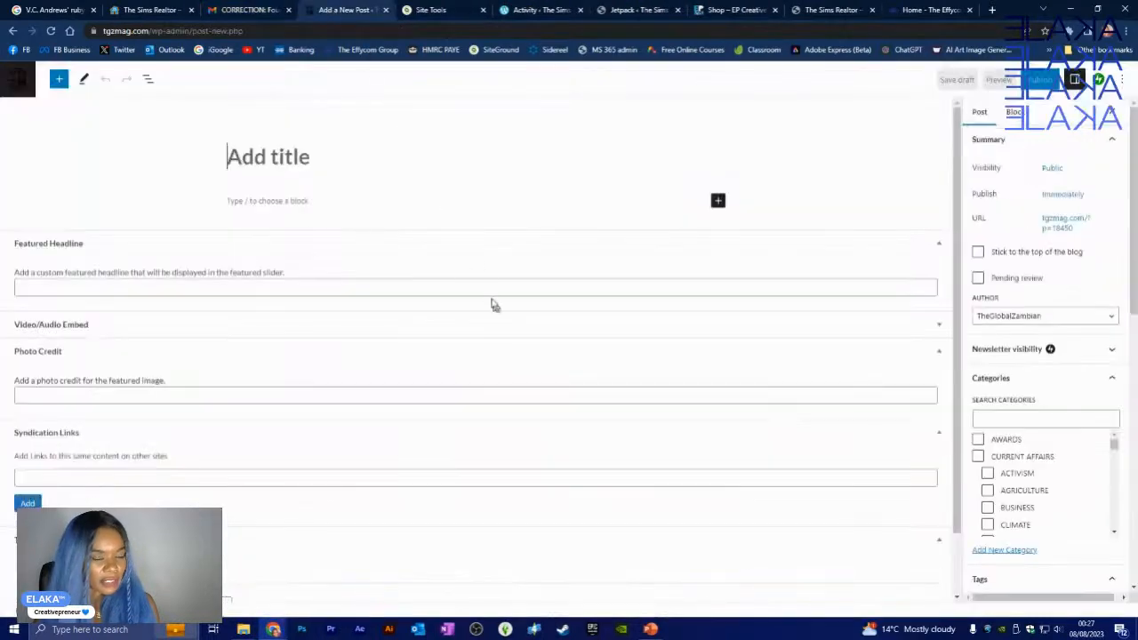
{"action": "left_click", "coordinate": [252, 156]}
{"action": "key", "text": "ctrl+v"}
{"action": "left_click", "coordinate": [277, 265]}
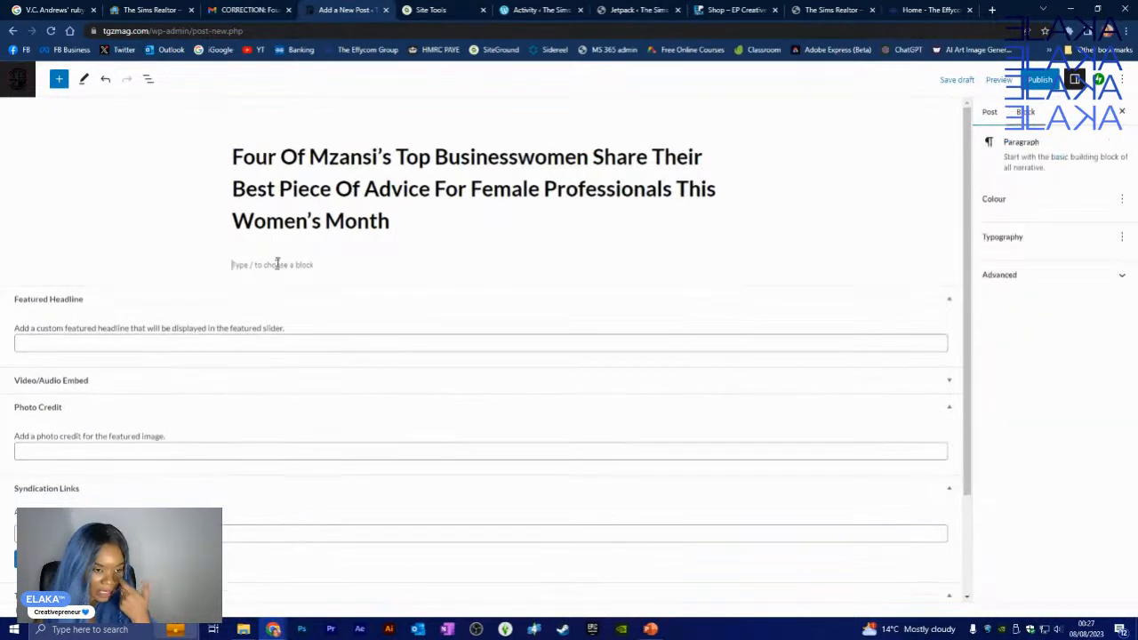
{"action": "left_click", "coordinate": [240, 10]}
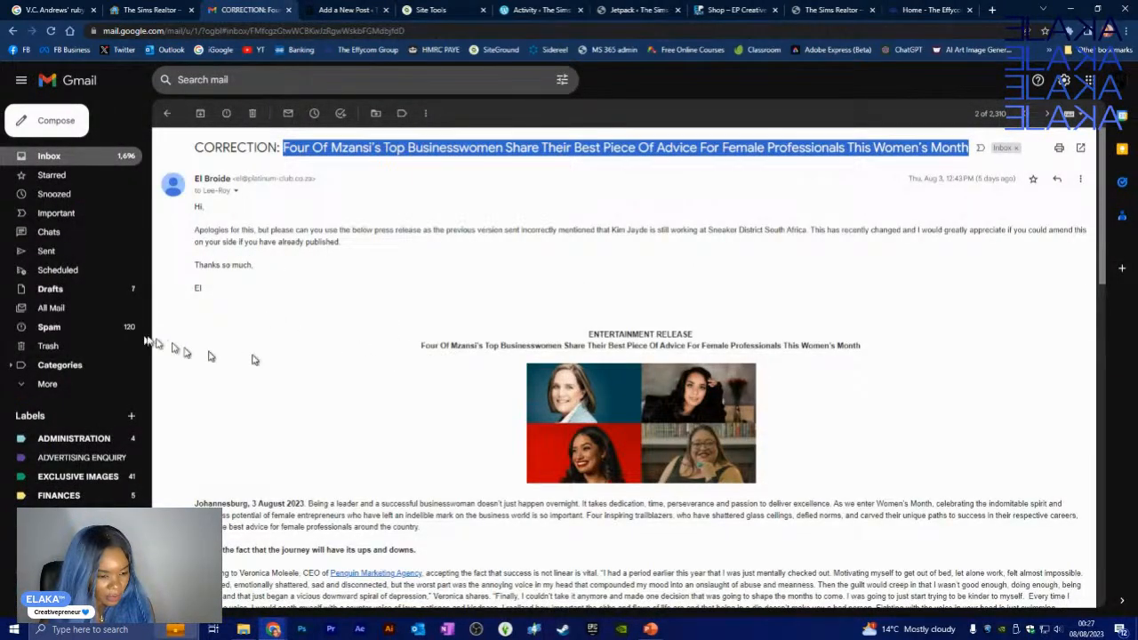
{"action": "scroll", "coordinate": [252, 359], "scroll_direction": "down", "scroll_amount": 4}
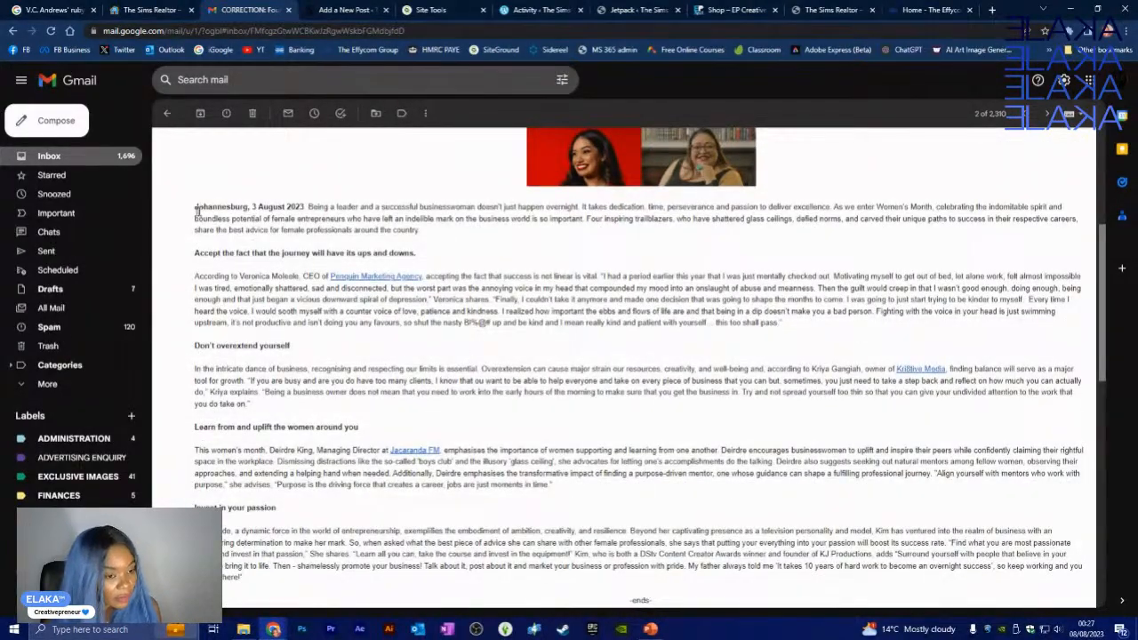
- Copy the press release body from 'Johannesburg' onward and paste it into the post's paragraph block
{"action": "left_click_drag", "start_coordinate": [196, 205], "coordinate": [331, 345]}
{"action": "right_click", "coordinate": [342, 323]}
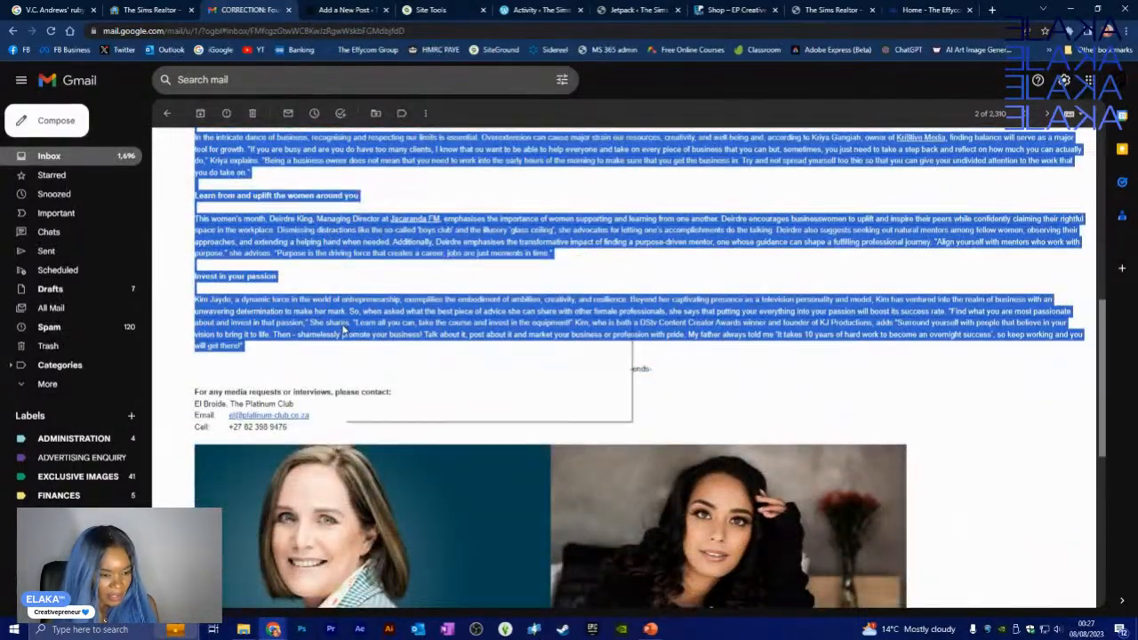
{"action": "left_click", "coordinate": [355, 333]}
{"action": "scroll", "coordinate": [363, 335], "scroll_direction": "up", "scroll_amount": 6}
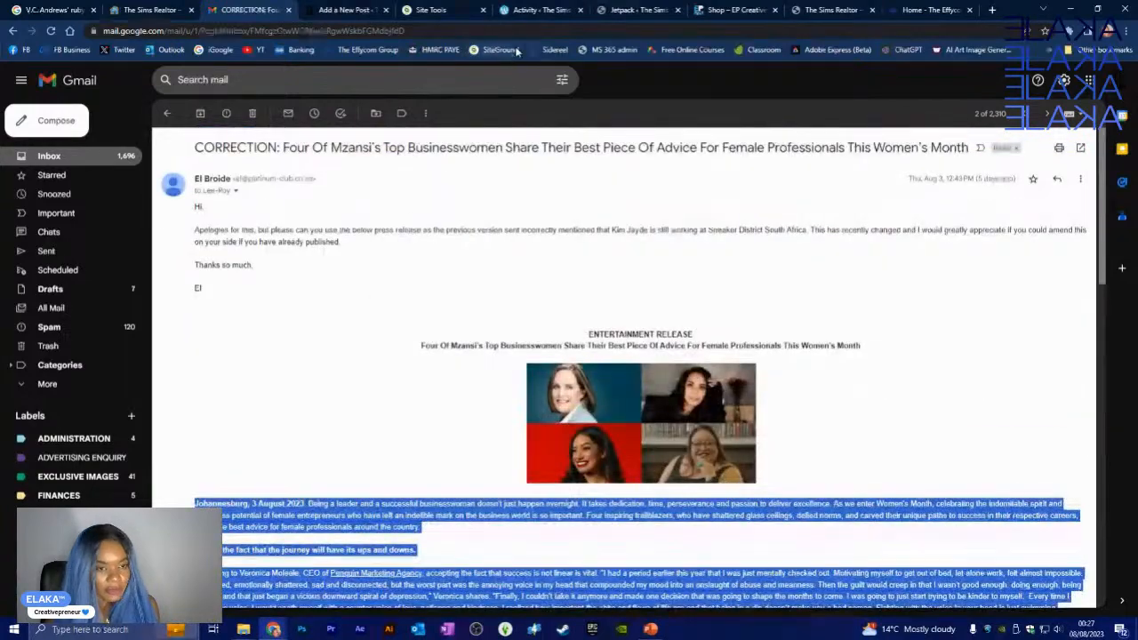
{"action": "left_click", "coordinate": [342, 10]}
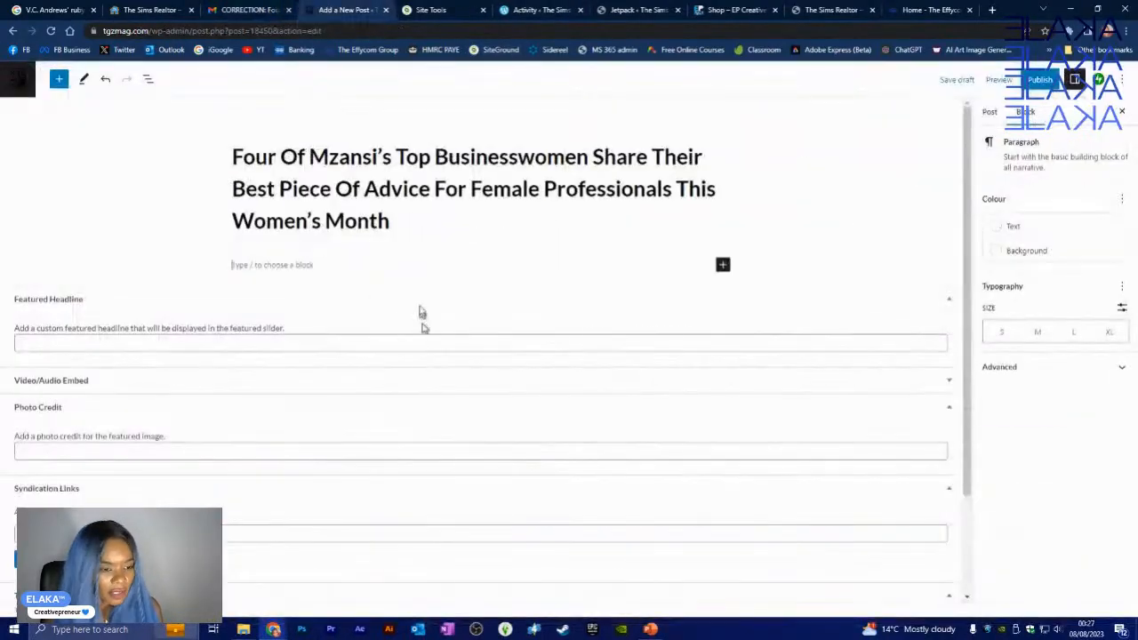
{"action": "left_click", "coordinate": [300, 265]}
{"action": "key", "text": "ctrl+v"}
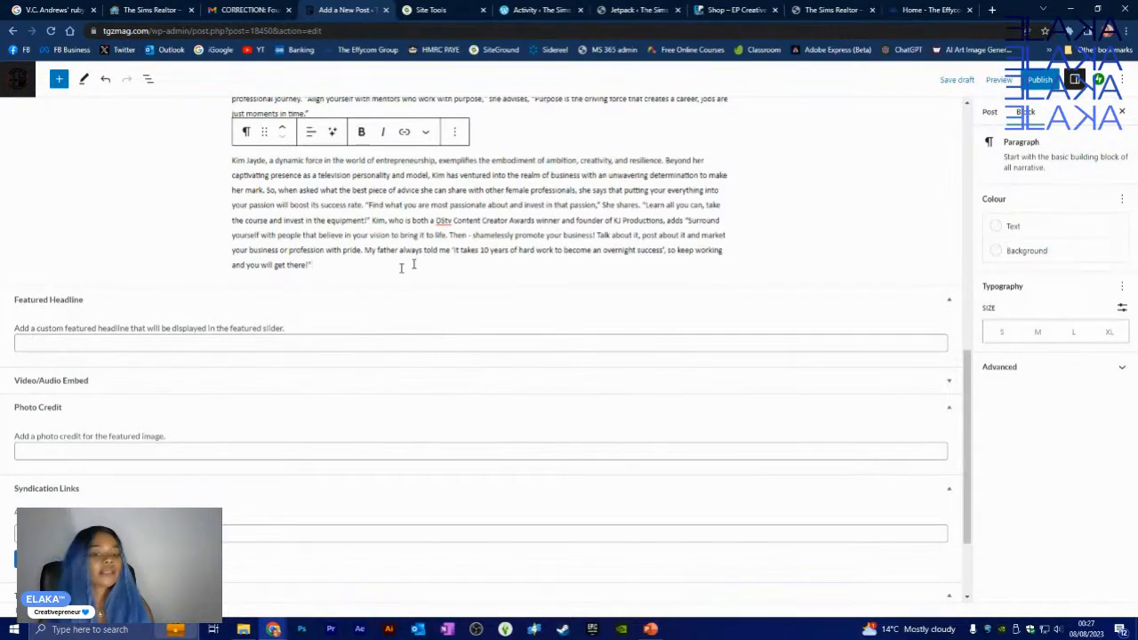
- Scroll back through the pasted article to the ups and downs subheading
{"action": "scroll", "coordinate": [406, 327], "scroll_direction": "up", "scroll_amount": 4}
{"action": "scroll", "coordinate": [466, 226], "scroll_direction": "up", "scroll_amount": 3}
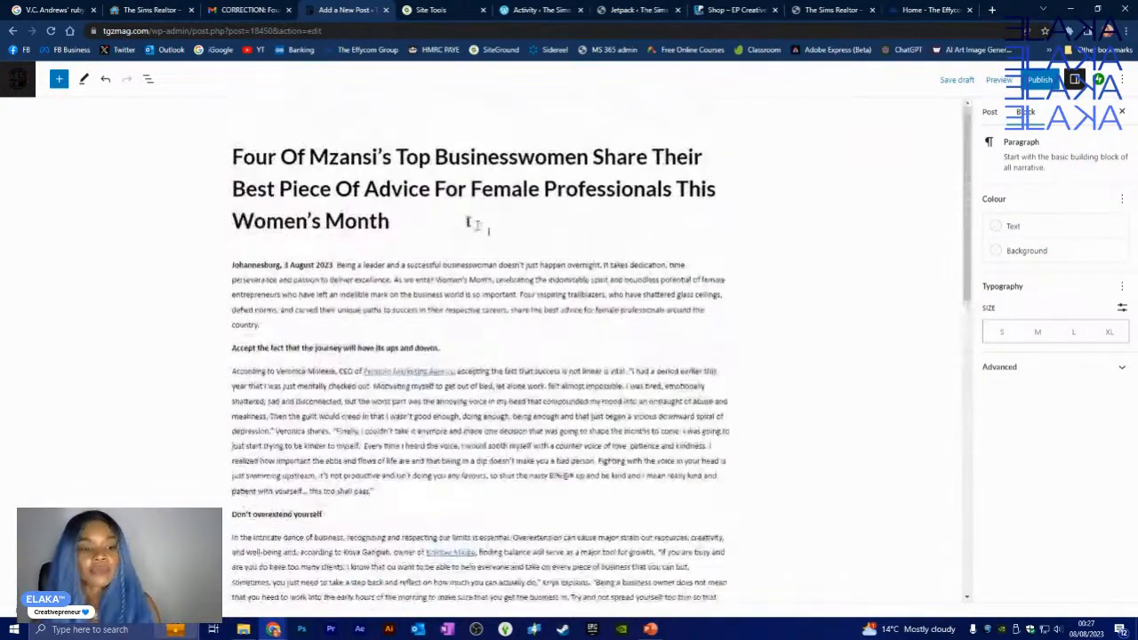
{"action": "left_click", "coordinate": [461, 346]}
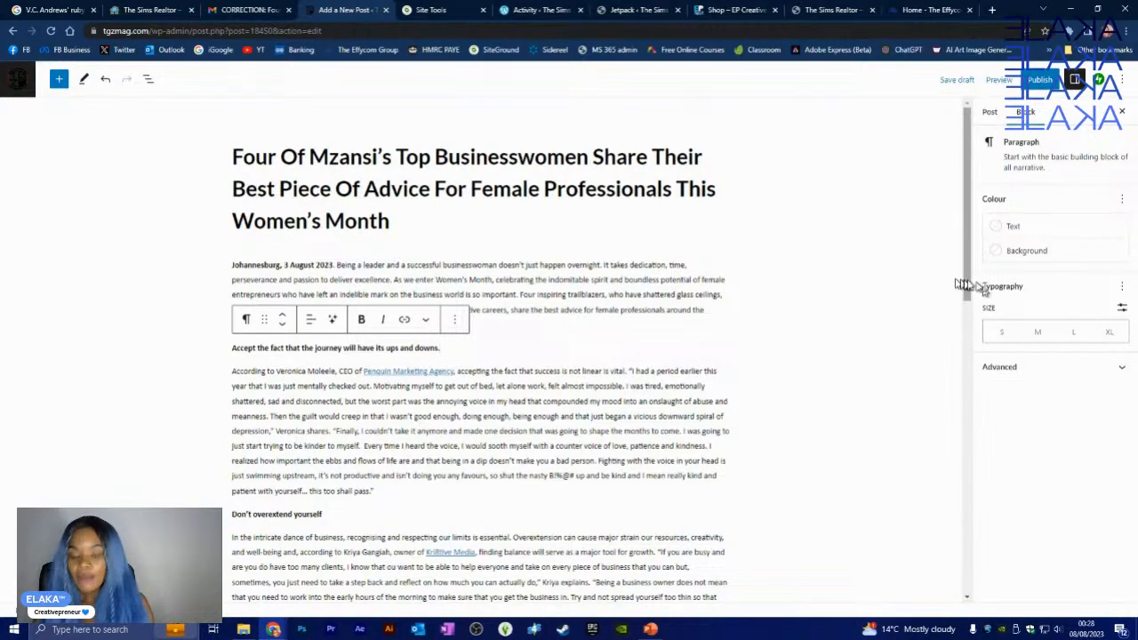
- Switch the sidebar to Post settings and look over its sections, including the excerpt box
{"action": "left_click", "coordinate": [990, 114]}
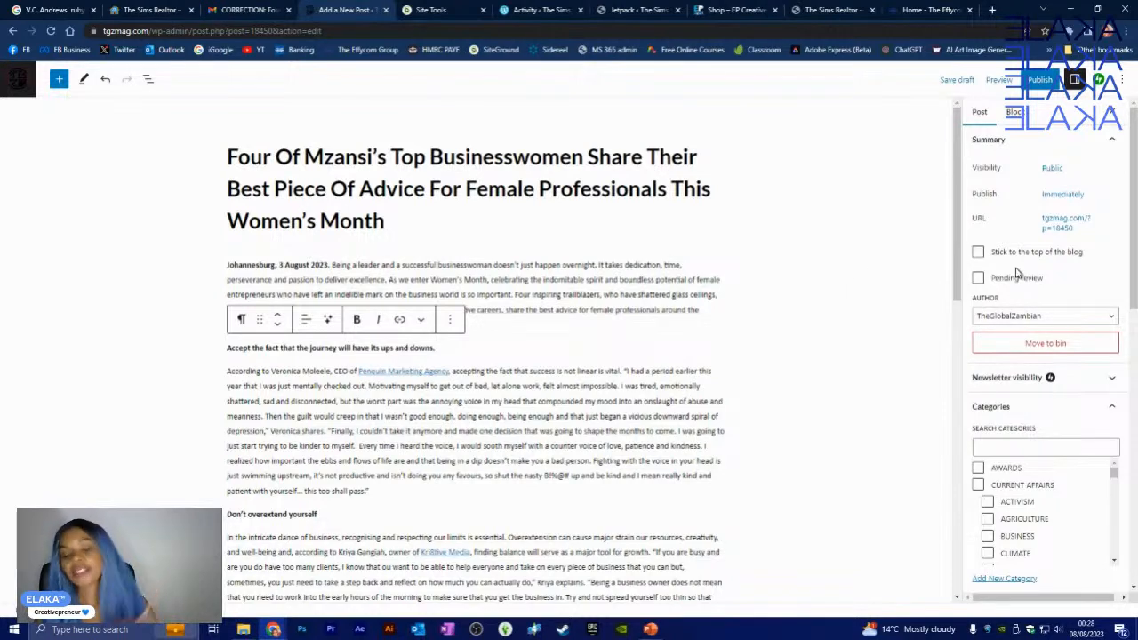
{"action": "scroll", "coordinate": [1011, 277], "scroll_direction": "down", "scroll_amount": 3}
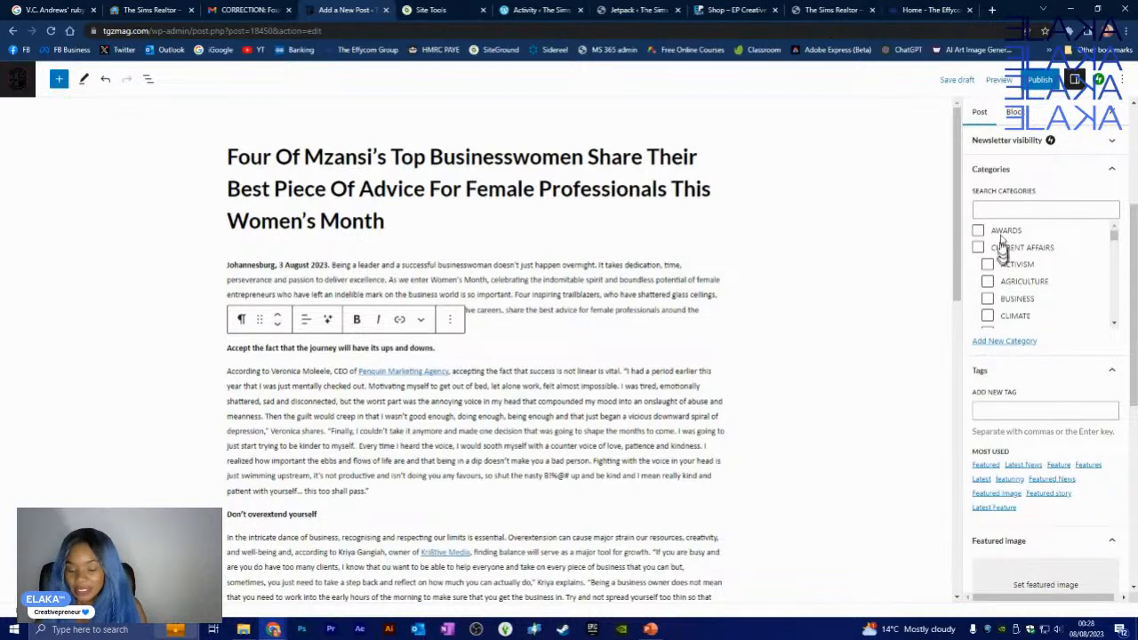
{"action": "scroll", "coordinate": [1002, 245], "scroll_direction": "down", "scroll_amount": 1}
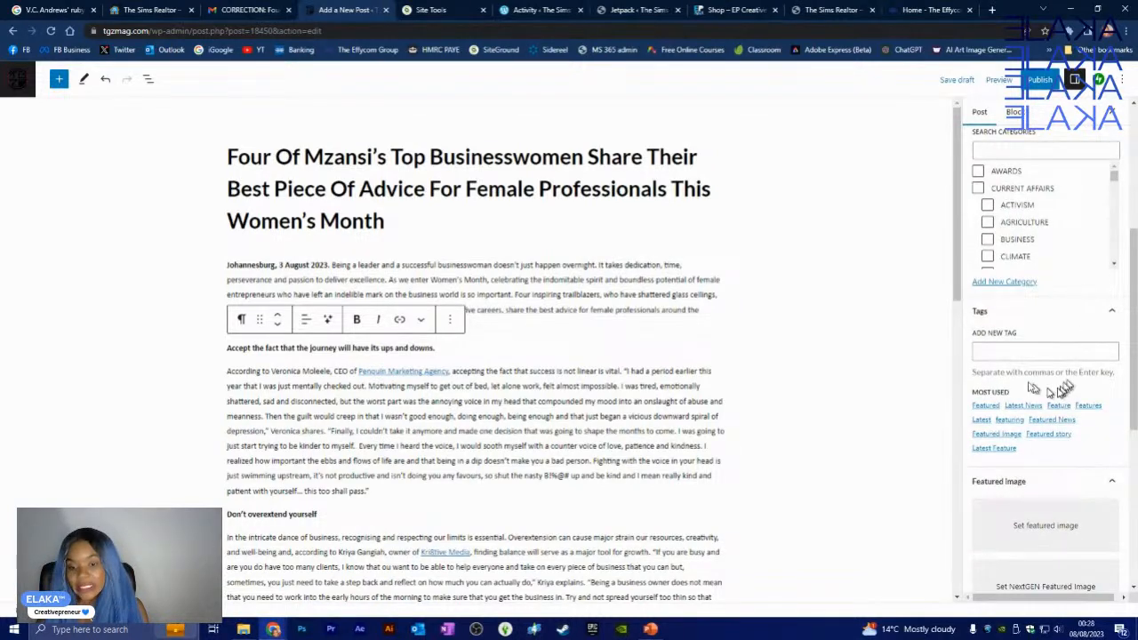
{"action": "scroll", "coordinate": [1059, 389], "scroll_direction": "down", "scroll_amount": 2}
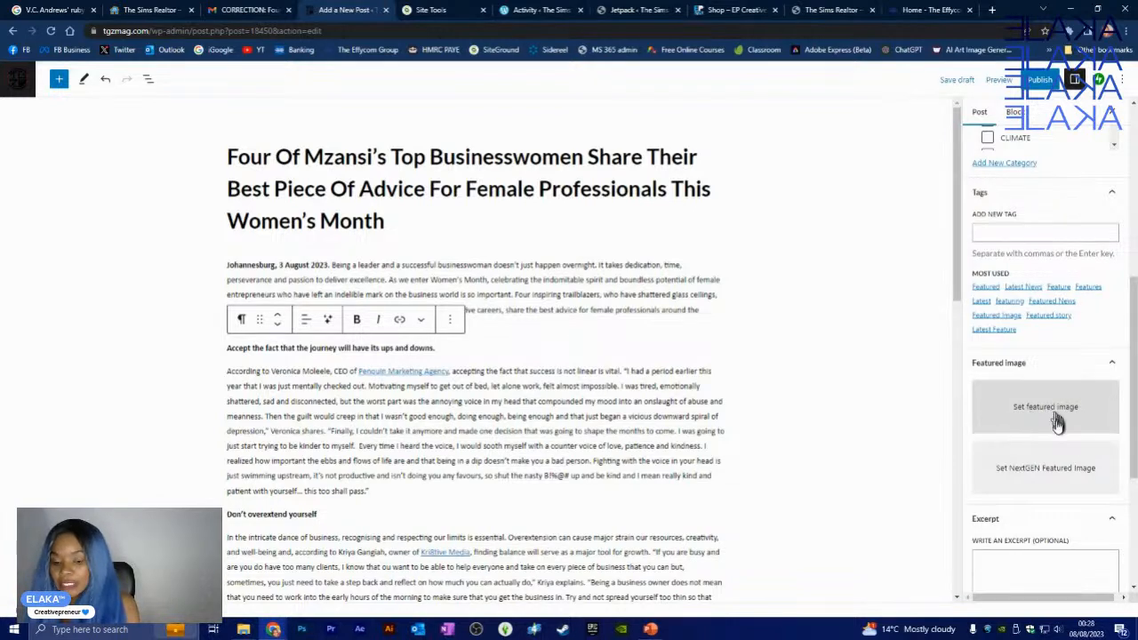
{"action": "scroll", "coordinate": [1047, 418], "scroll_direction": "down", "scroll_amount": 3}
{"action": "left_click", "coordinate": [1010, 399]}
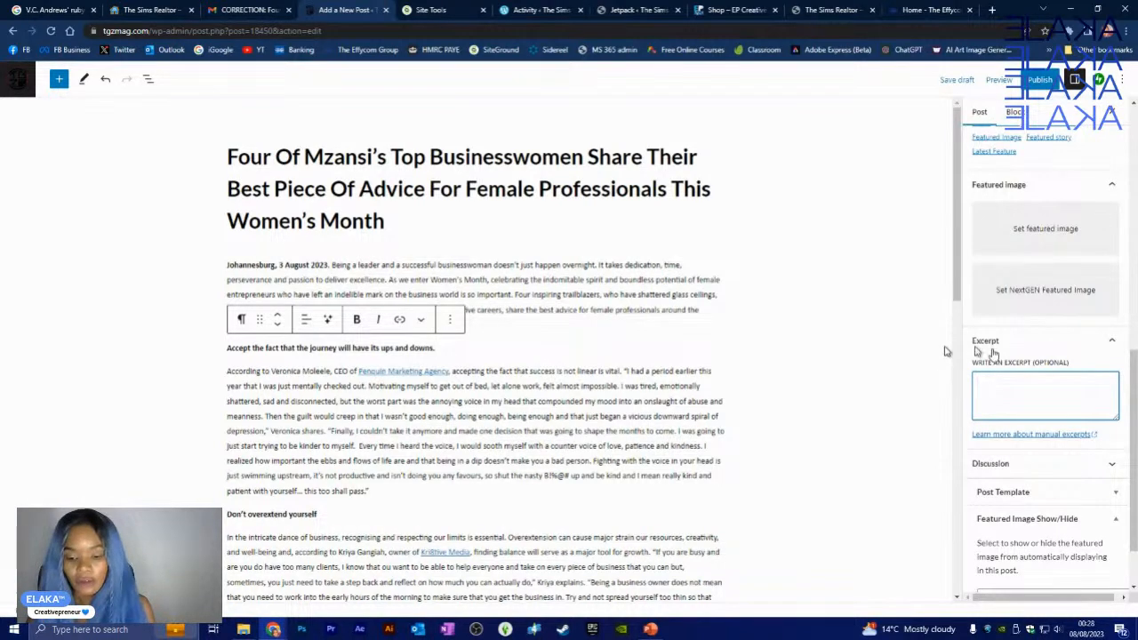
{"action": "scroll", "coordinate": [1049, 387], "scroll_direction": "up", "scroll_amount": 5}
{"action": "scroll", "coordinate": [1050, 388], "scroll_direction": "up", "scroll_amount": 3}
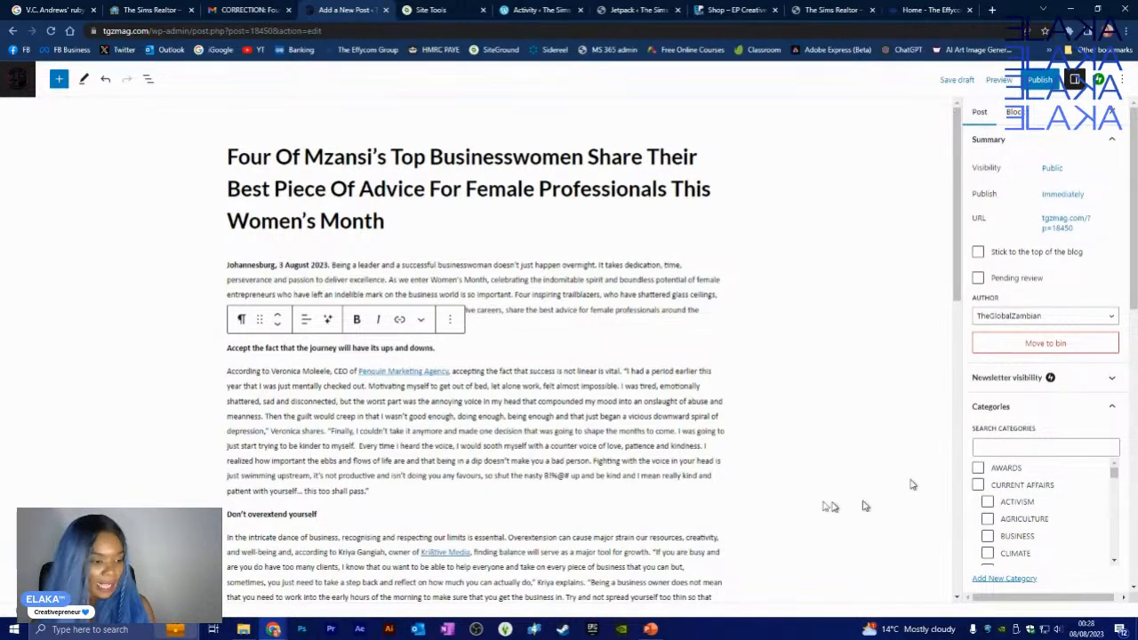
{"action": "scroll", "coordinate": [656, 399], "scroll_direction": "down", "scroll_amount": 15}
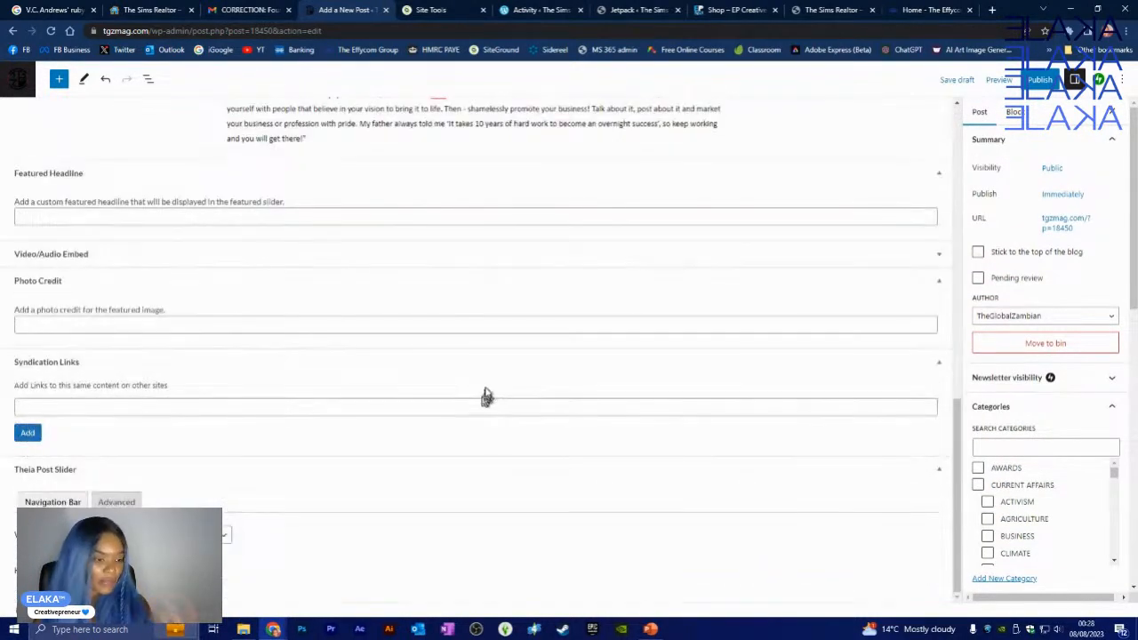
{"action": "scroll", "coordinate": [952, 218], "scroll_direction": "up", "scroll_amount": 1}
{"action": "scroll", "coordinate": [951, 218], "scroll_direction": "up", "scroll_amount": 2}
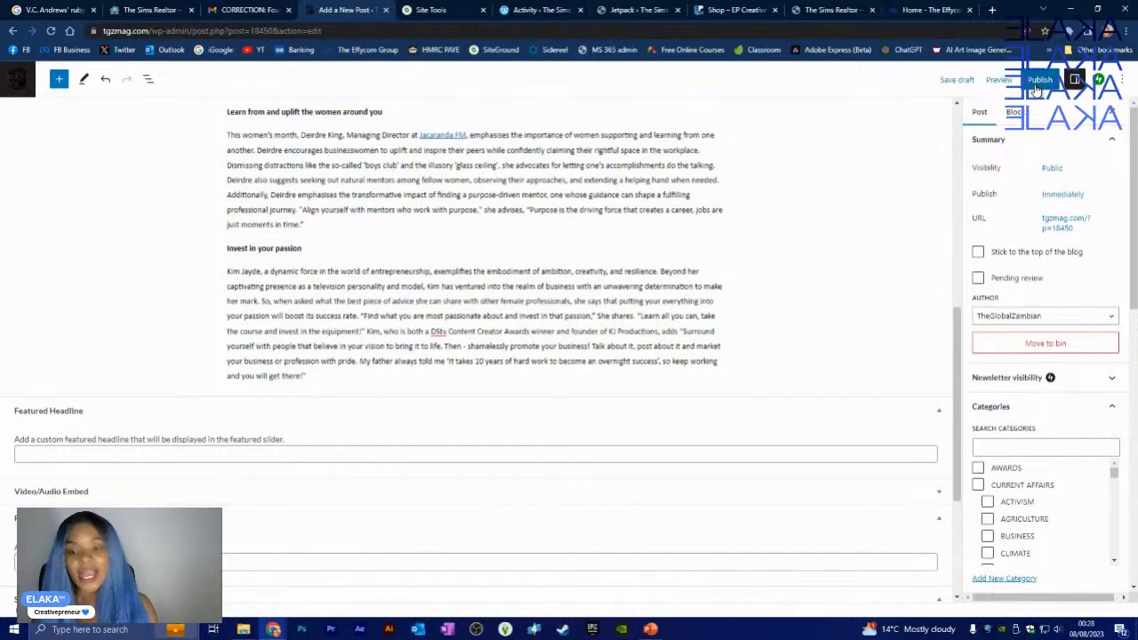
- Glance at the pre-publish visibility options, then back out of the pre-publish checks
{"action": "left_click", "coordinate": [1038, 82]}
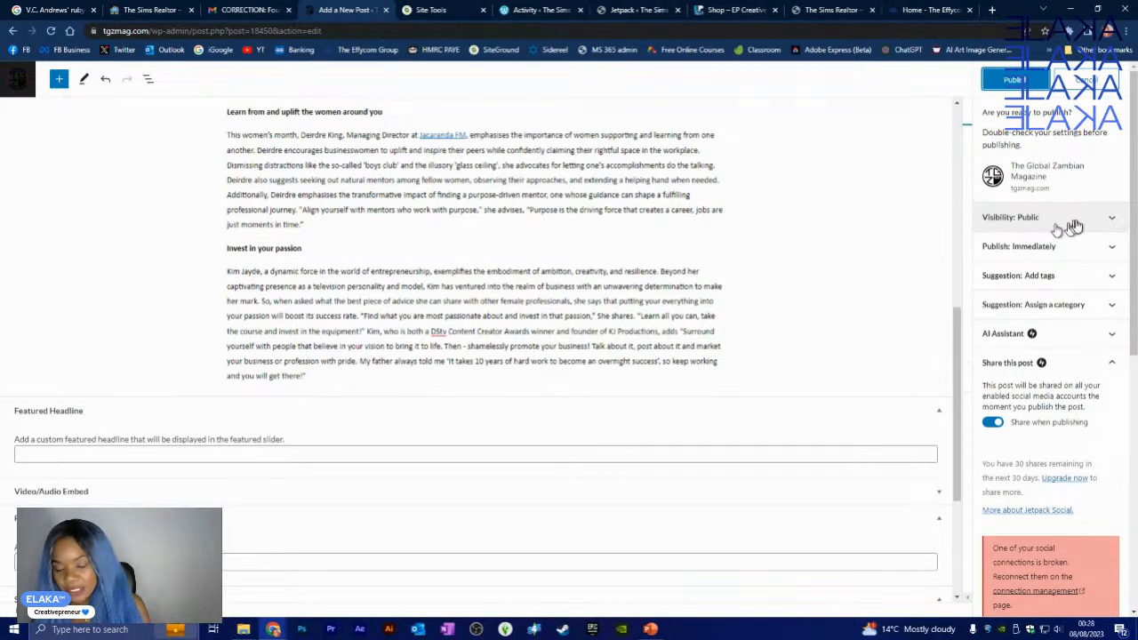
{"action": "left_click", "coordinate": [1114, 222]}
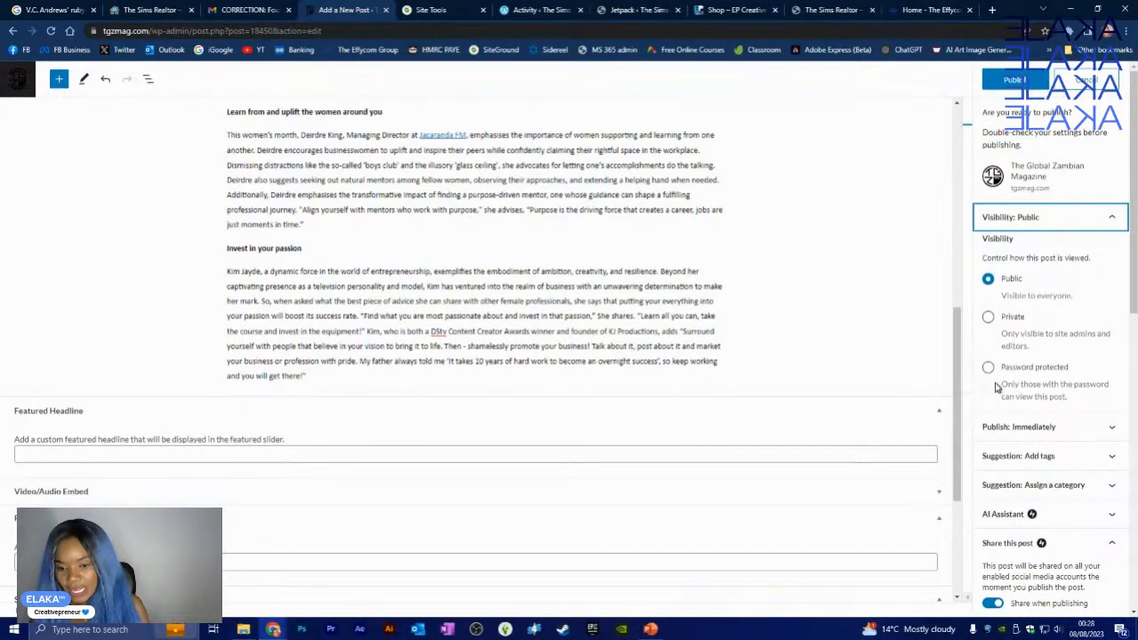
{"action": "left_click", "coordinate": [1114, 220]}
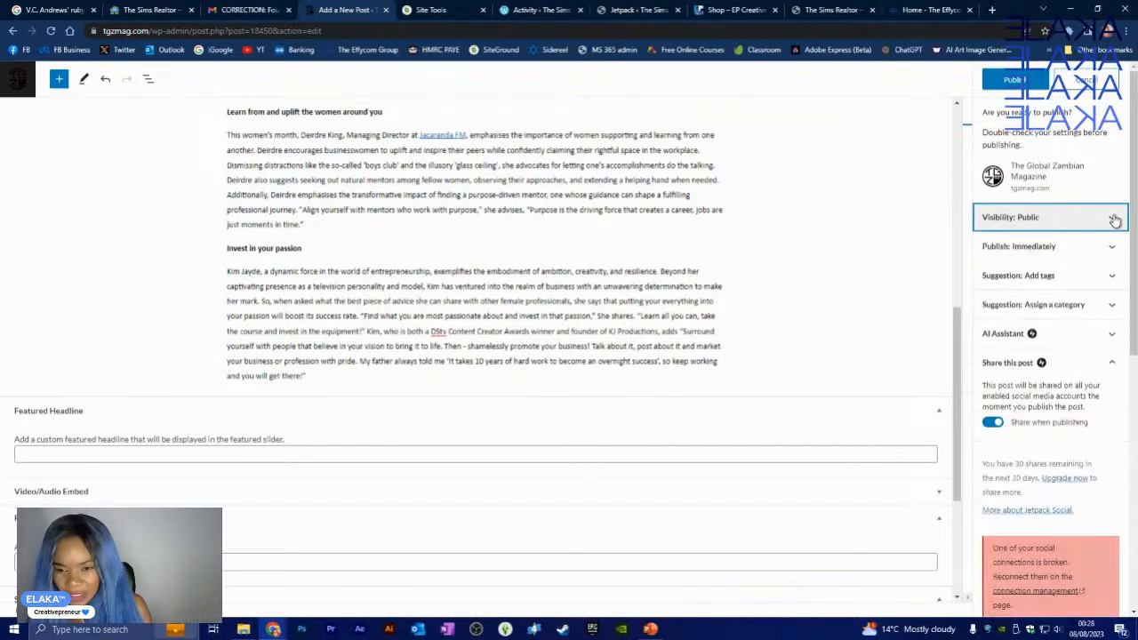
{"action": "left_click", "coordinate": [1085, 80]}
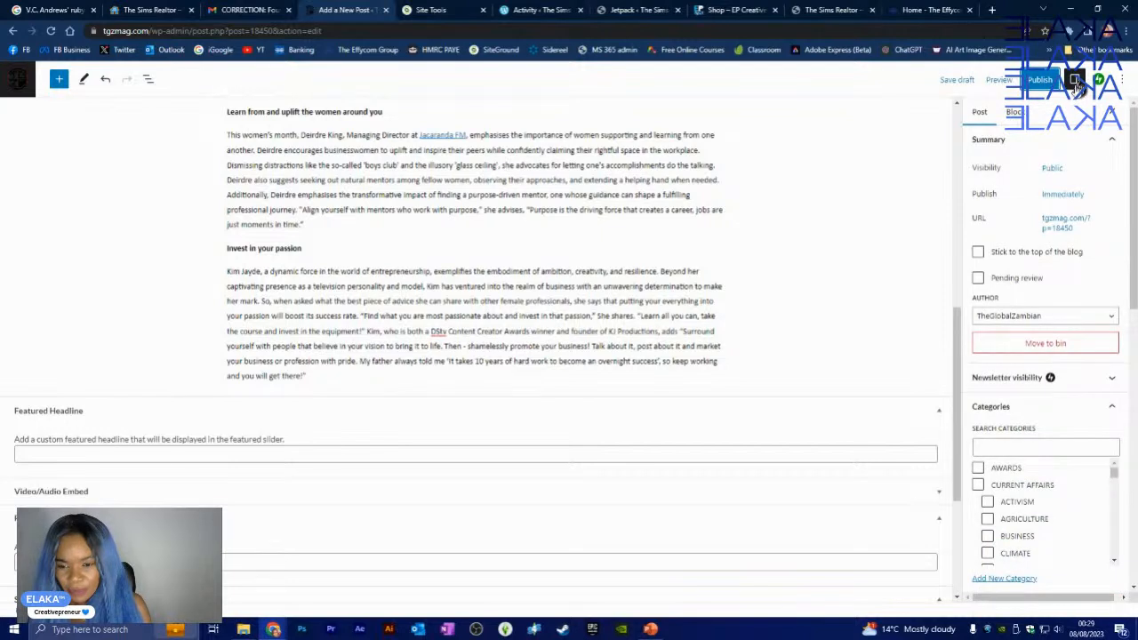
- Keep visibility Public and publishing Immediately, then reopen the pre-publish checks
{"action": "left_click", "coordinate": [1053, 169]}
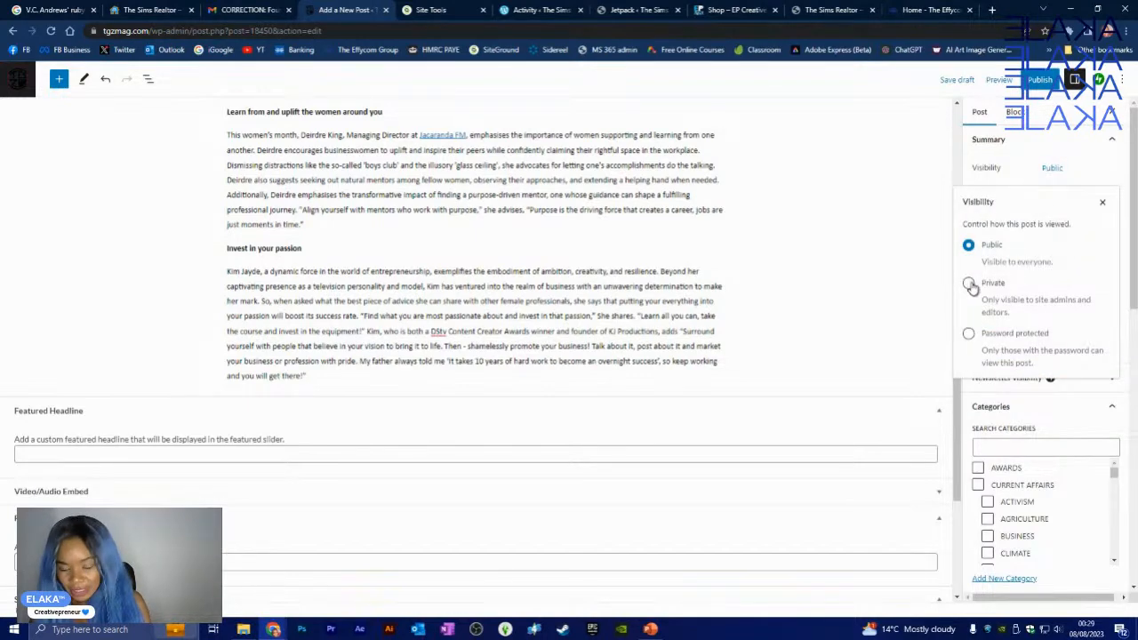
{"action": "left_click", "coordinate": [1107, 206]}
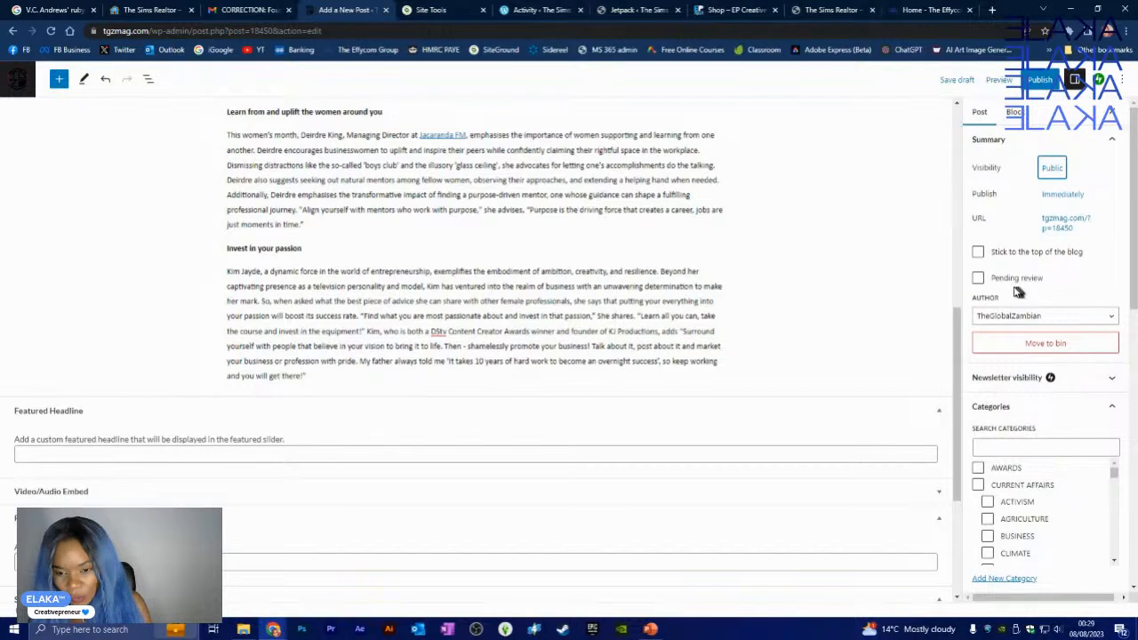
{"action": "left_click", "coordinate": [1063, 195]}
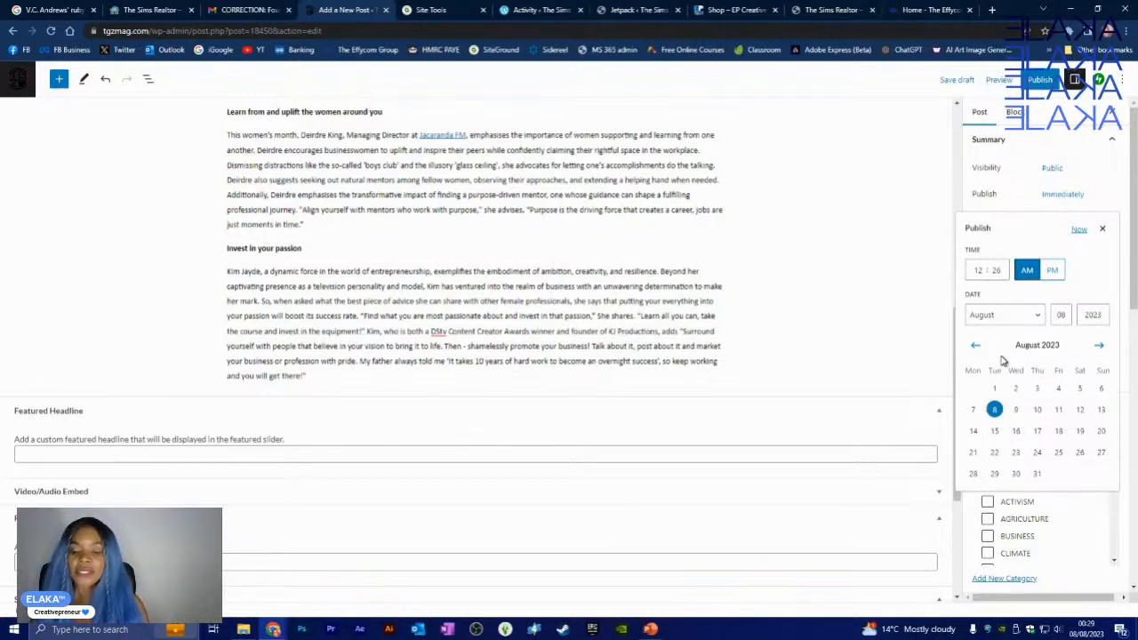
{"action": "left_click", "coordinate": [1104, 231]}
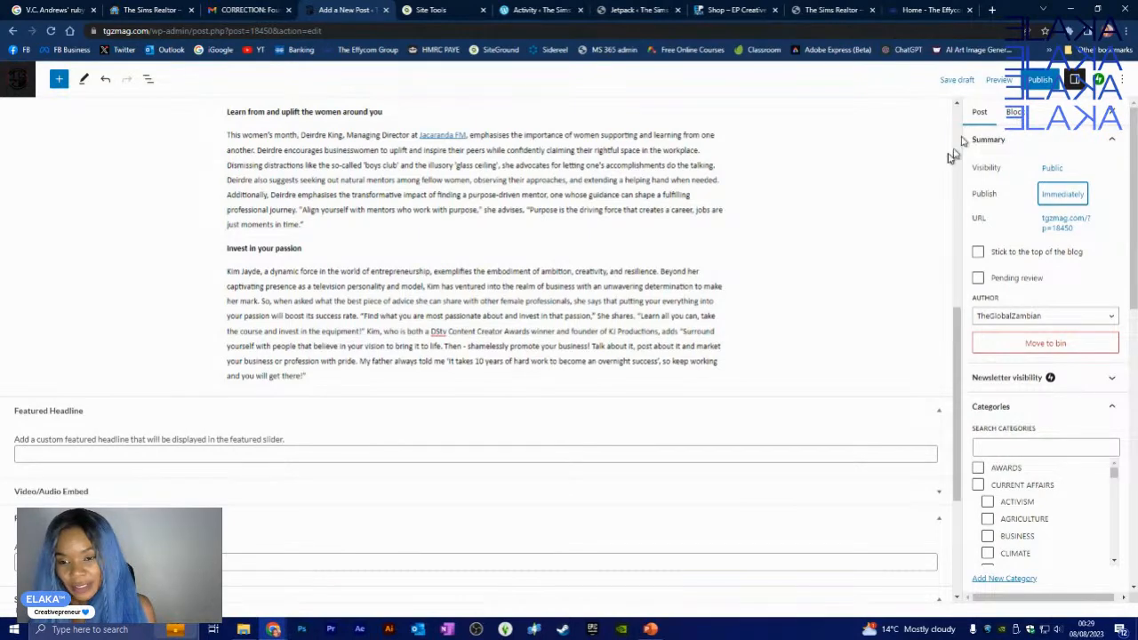
{"action": "left_click", "coordinate": [1036, 84]}
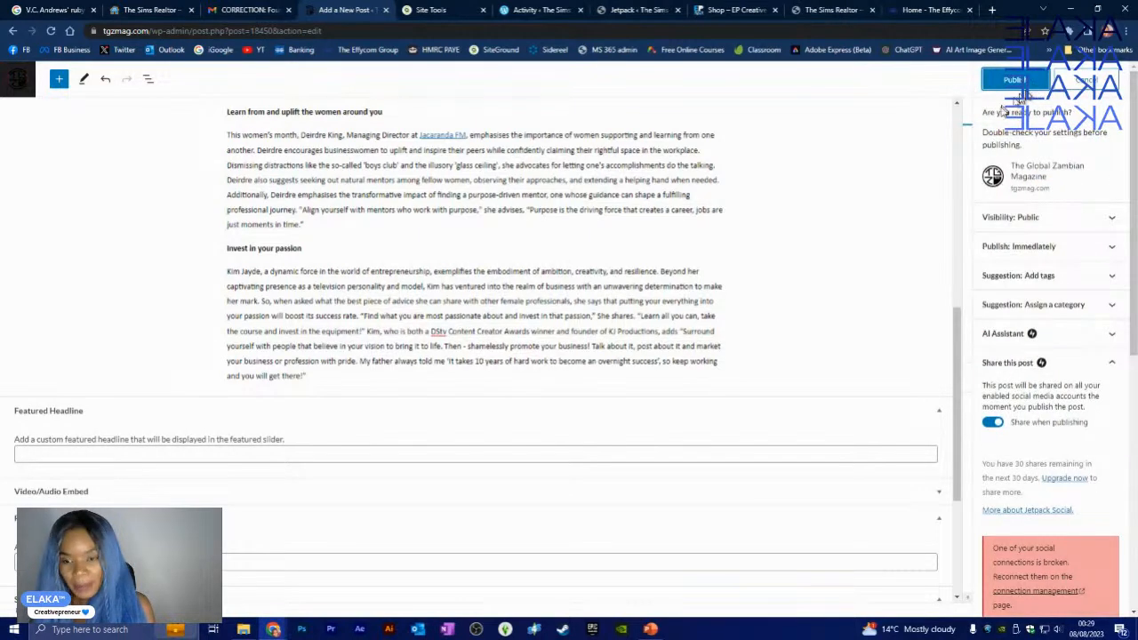
- Inspect the Visibility, Publish, tags, category and AI Assistant sections, then scroll to social sharing
{"action": "left_click", "coordinate": [1108, 222]}
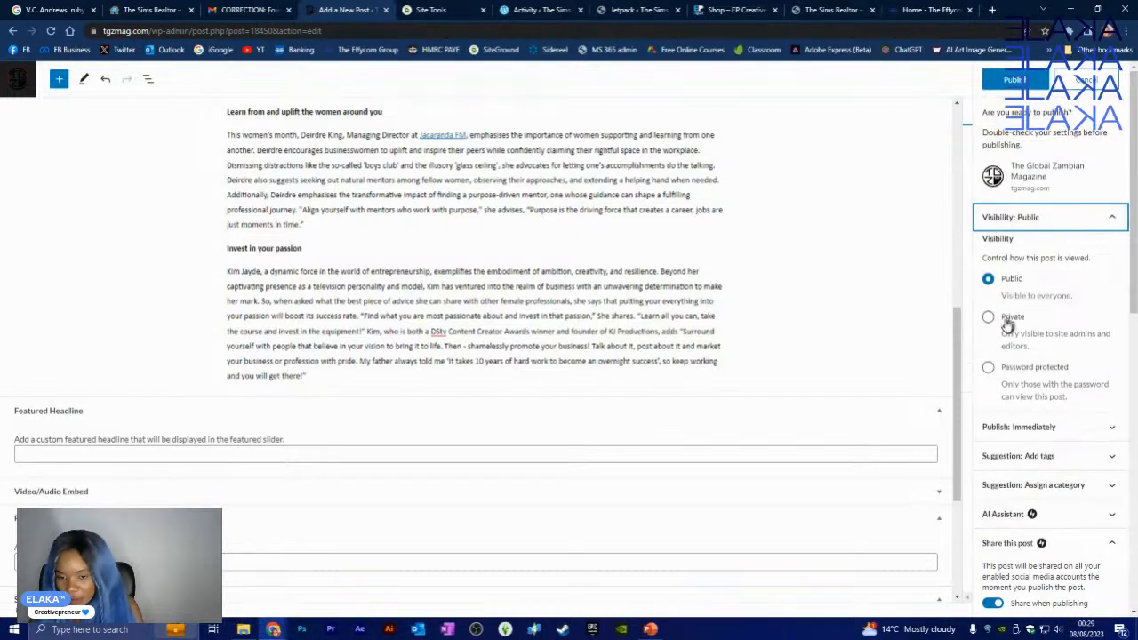
{"action": "left_click", "coordinate": [1112, 221]}
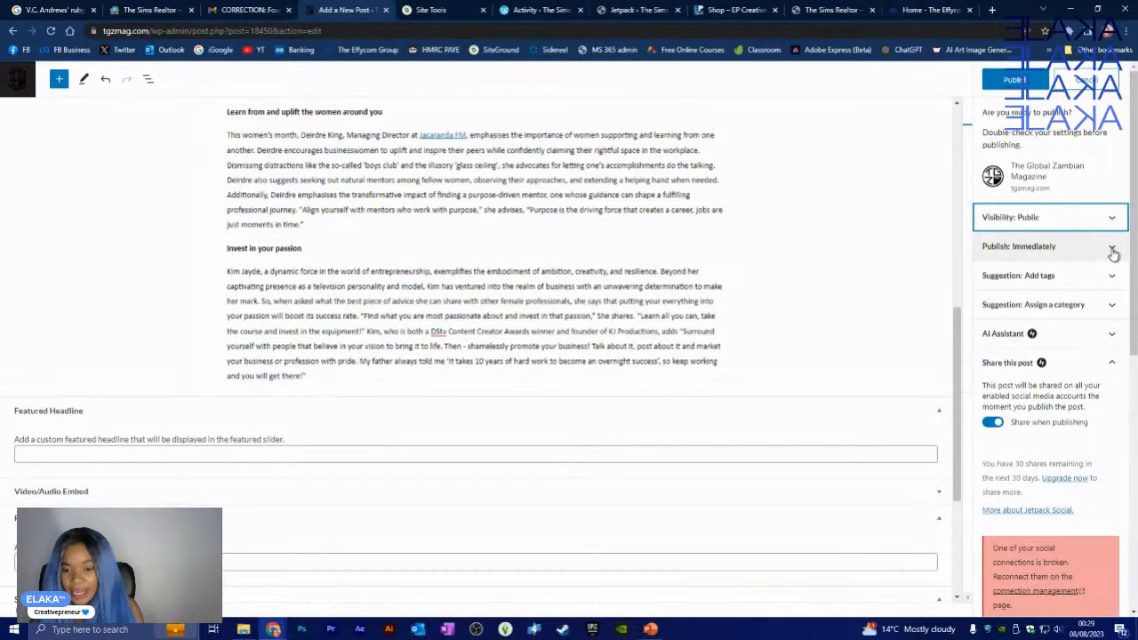
{"action": "left_click", "coordinate": [1111, 249]}
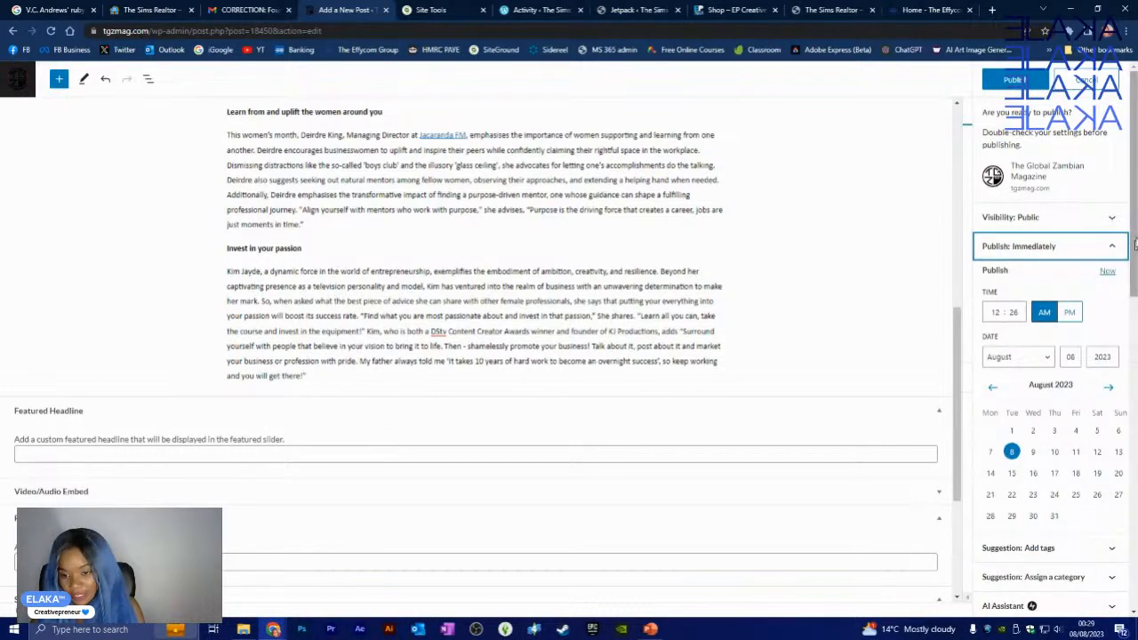
{"action": "left_click", "coordinate": [1111, 250]}
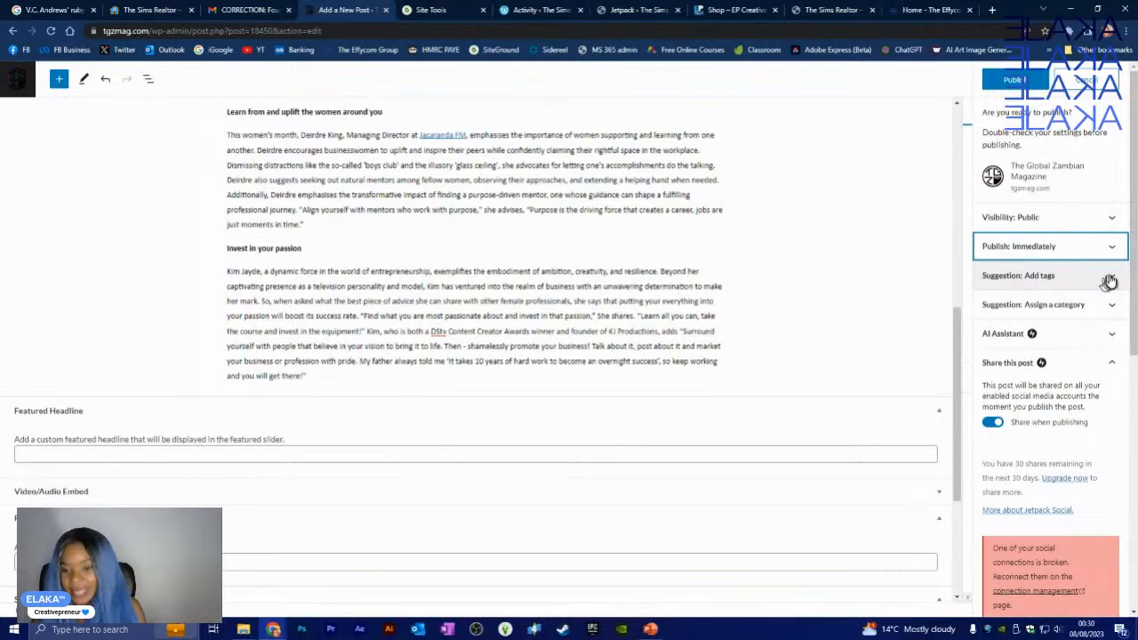
{"action": "left_click", "coordinate": [1111, 279]}
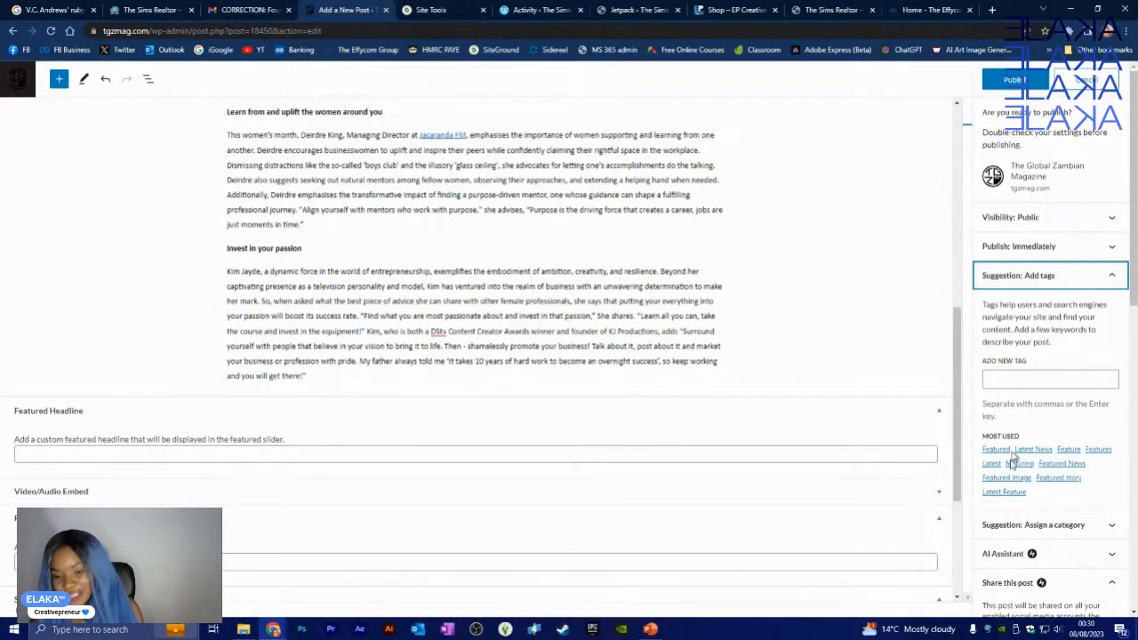
{"action": "left_click", "coordinate": [1115, 278]}
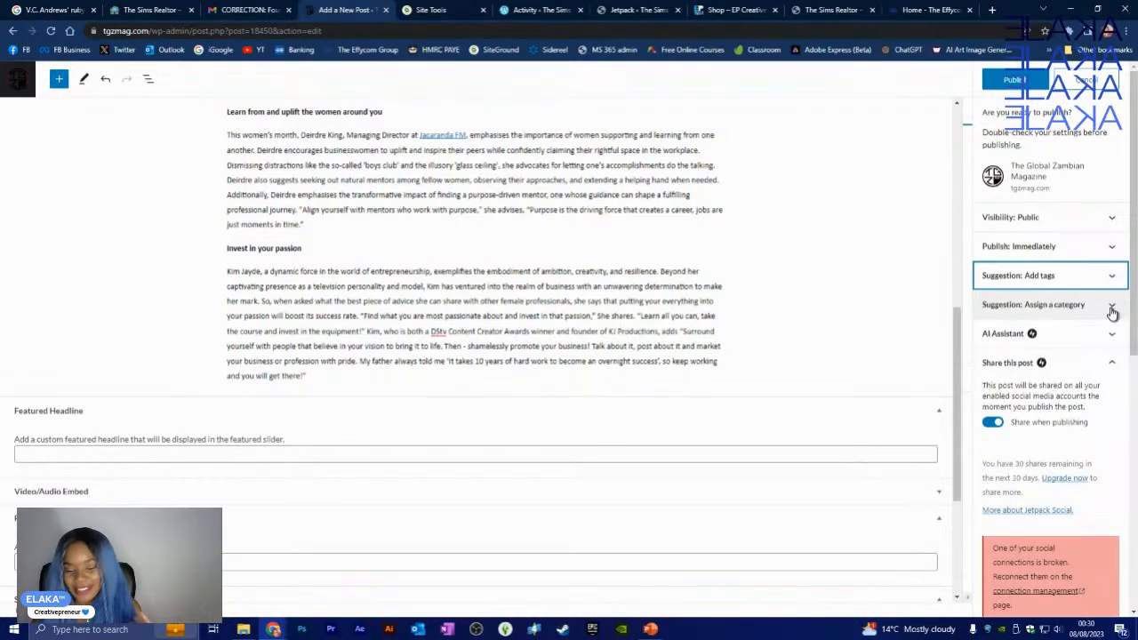
{"action": "left_click", "coordinate": [1111, 307]}
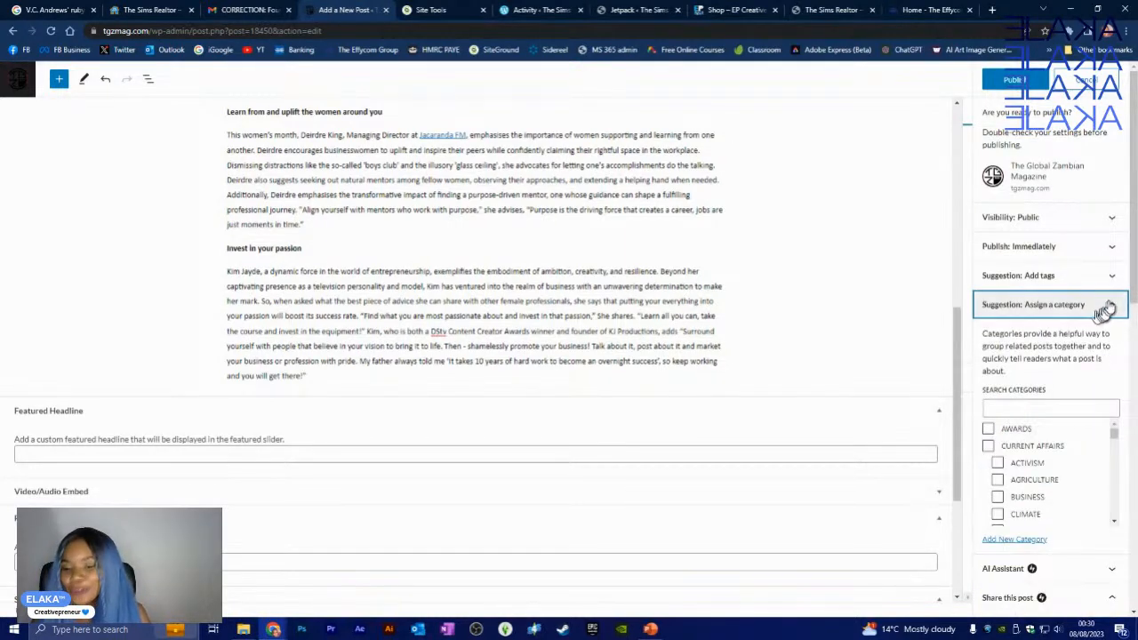
{"action": "left_click", "coordinate": [1110, 307]}
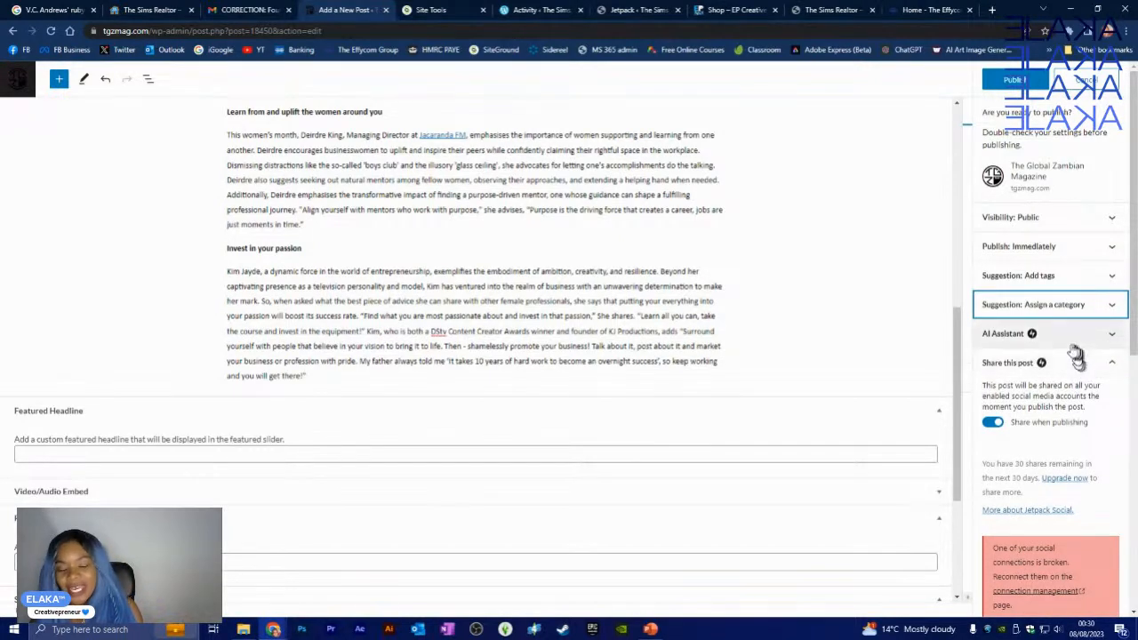
{"action": "left_click", "coordinate": [1111, 341]}
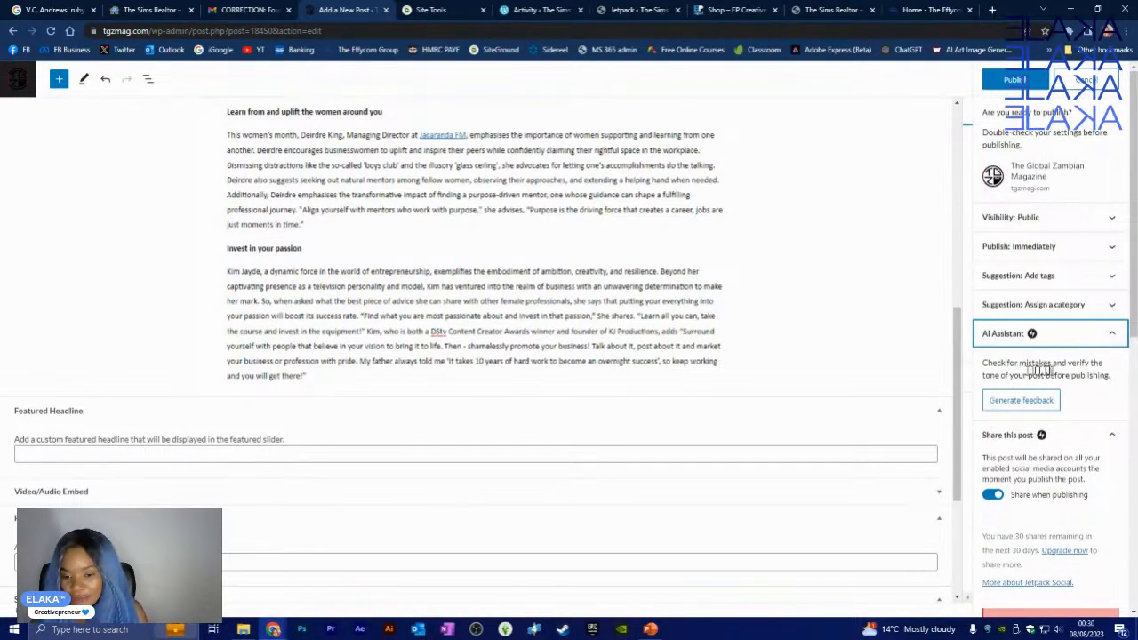
{"action": "left_click", "coordinate": [1110, 336]}
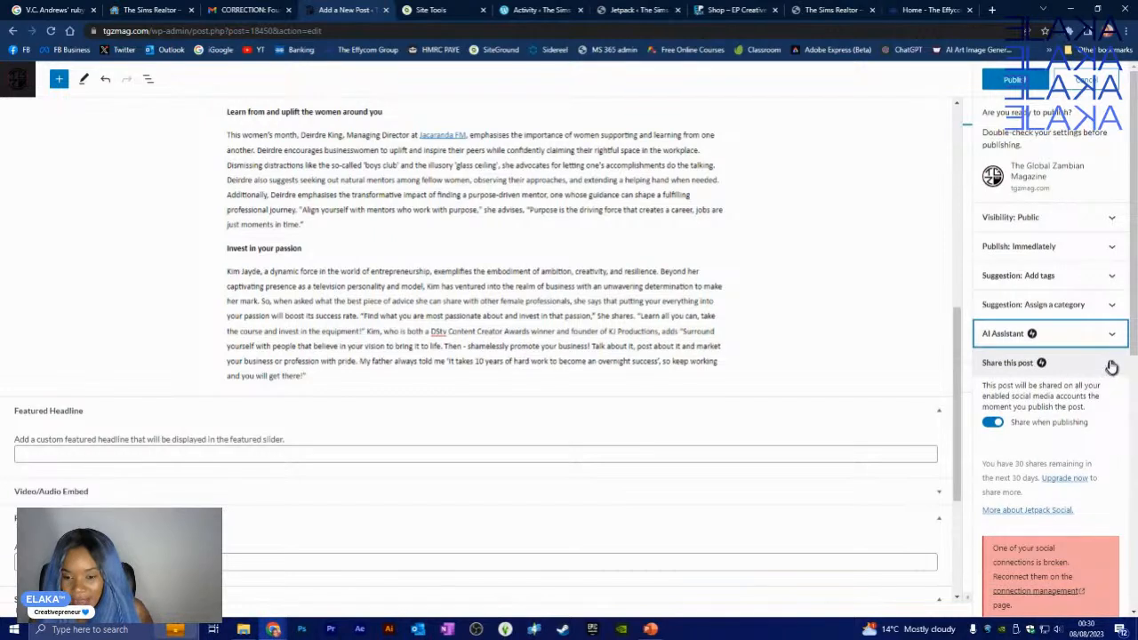
{"action": "scroll", "coordinate": [1089, 342], "scroll_direction": "down", "scroll_amount": 2}
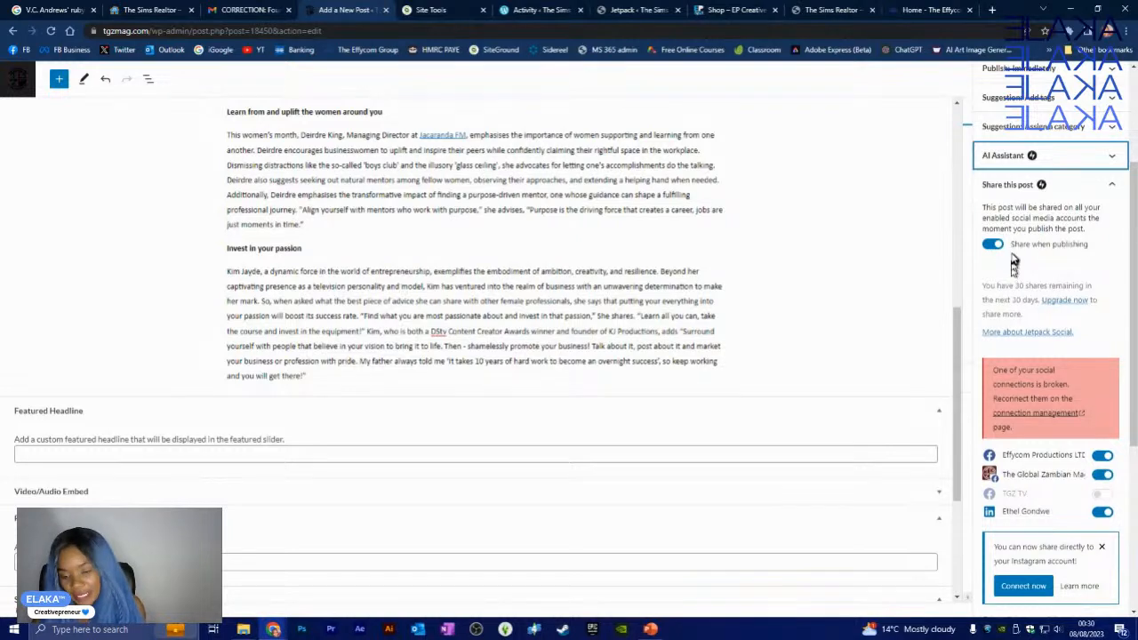
- Scroll down to Share this post and start a message in the social share Message box
{"action": "scroll", "coordinate": [1014, 263], "scroll_direction": "down", "scroll_amount": 1}
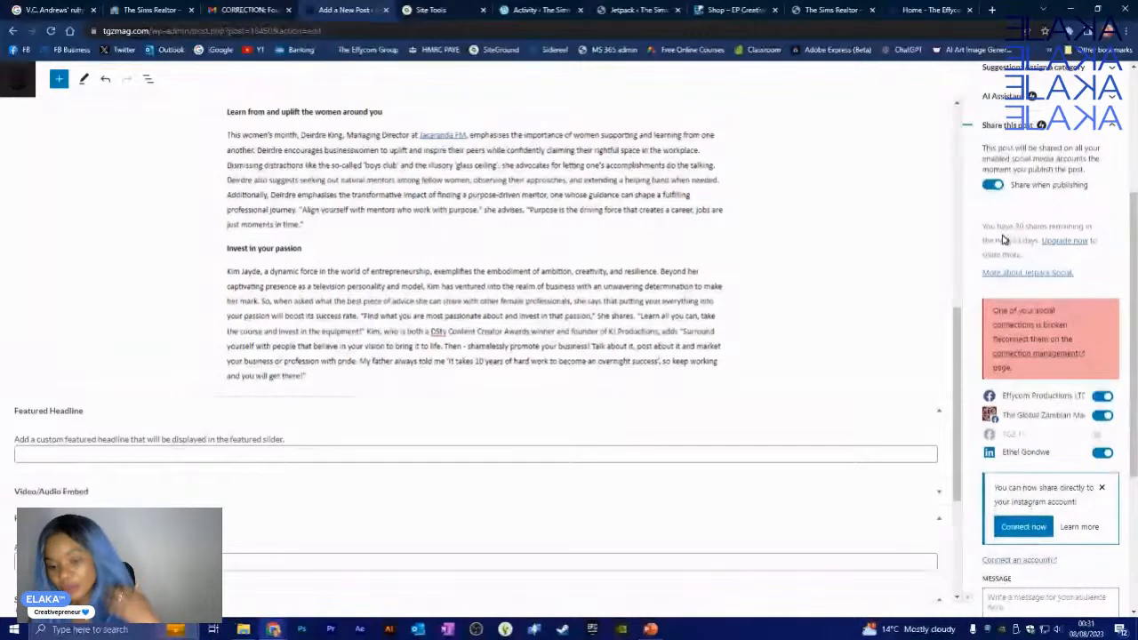
{"action": "scroll", "coordinate": [1069, 360], "scroll_direction": "down", "scroll_amount": 1}
{"action": "scroll", "coordinate": [1069, 361], "scroll_direction": "down", "scroll_amount": 2}
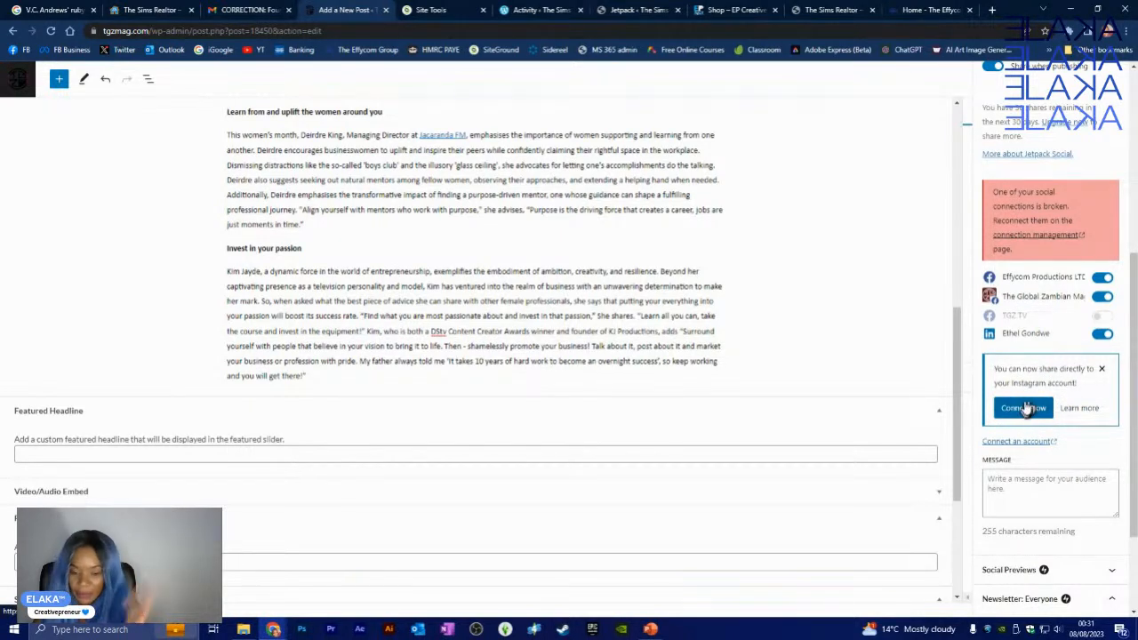
{"action": "left_click", "coordinate": [1055, 484]}
- Preview the post's appearance under Social Previews, then collapse the Share this post section
{"action": "scroll", "coordinate": [1047, 462], "scroll_direction": "down", "scroll_amount": 1}
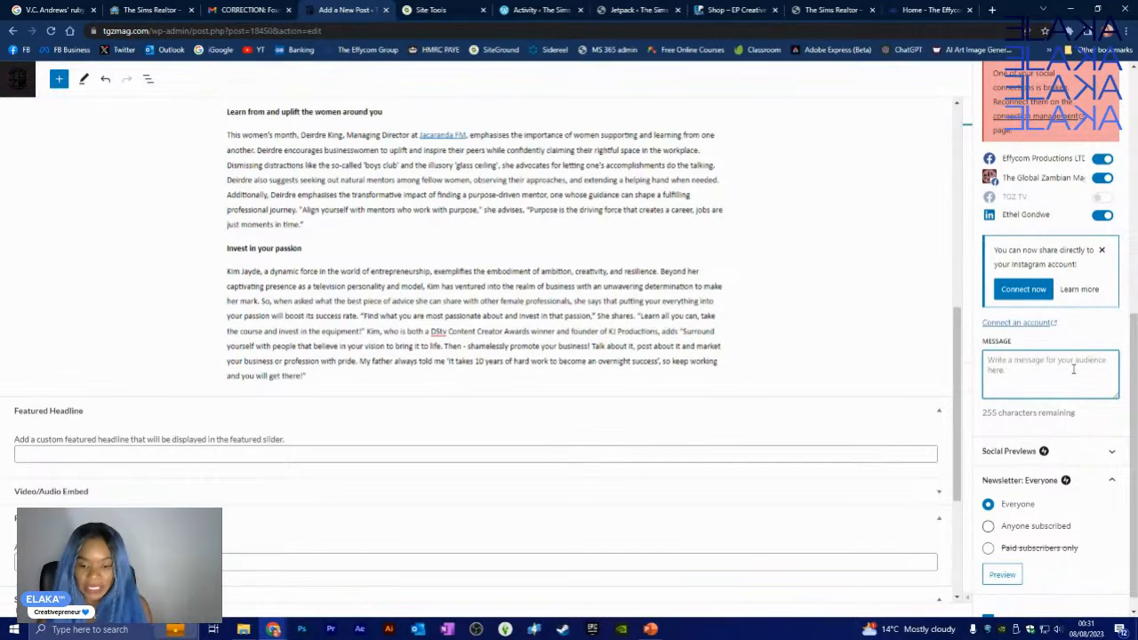
{"action": "left_click", "coordinate": [1107, 454]}
{"action": "scroll", "coordinate": [1103, 444], "scroll_direction": "down", "scroll_amount": 2}
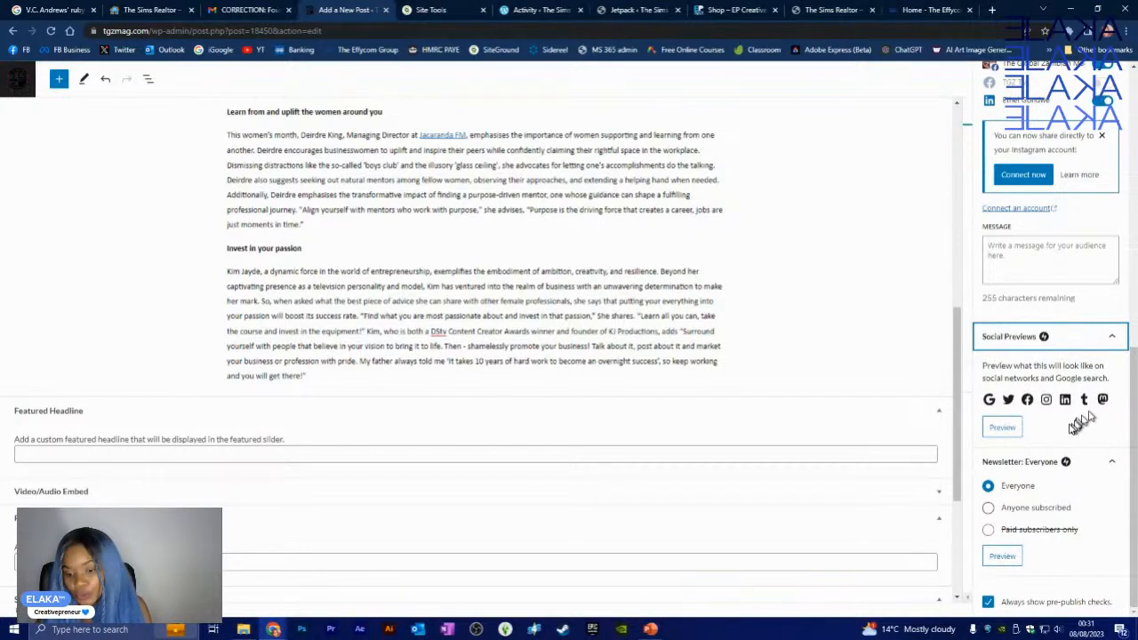
{"action": "left_click", "coordinate": [1001, 431]}
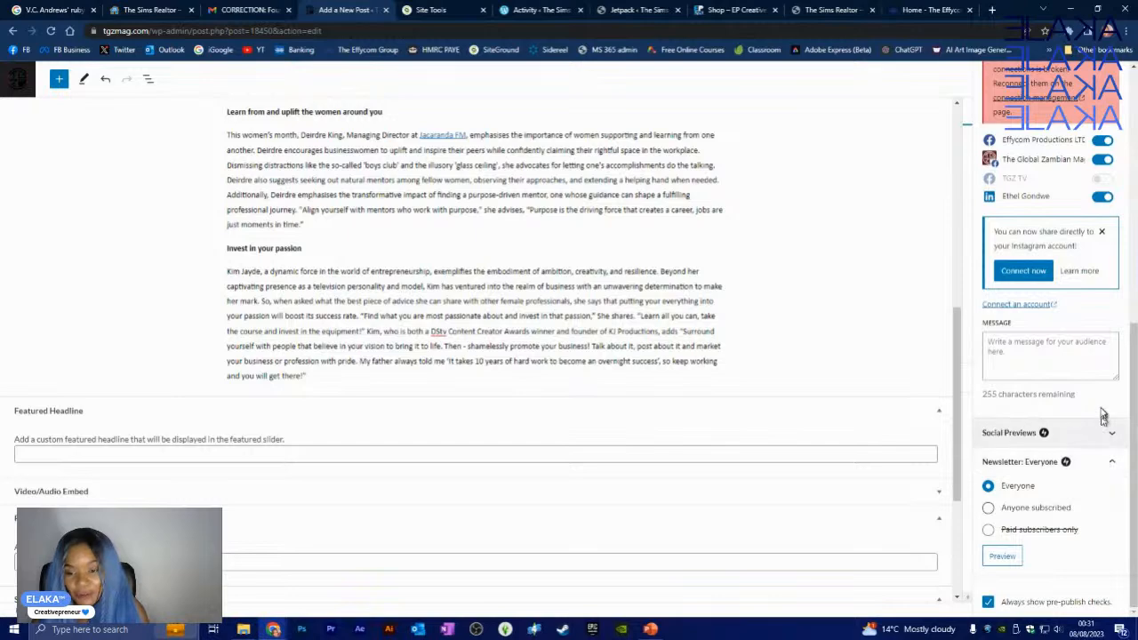
{"action": "scroll", "coordinate": [1101, 409], "scroll_direction": "up", "scroll_amount": 3}
{"action": "scroll", "coordinate": [1095, 374], "scroll_direction": "up", "scroll_amount": 5}
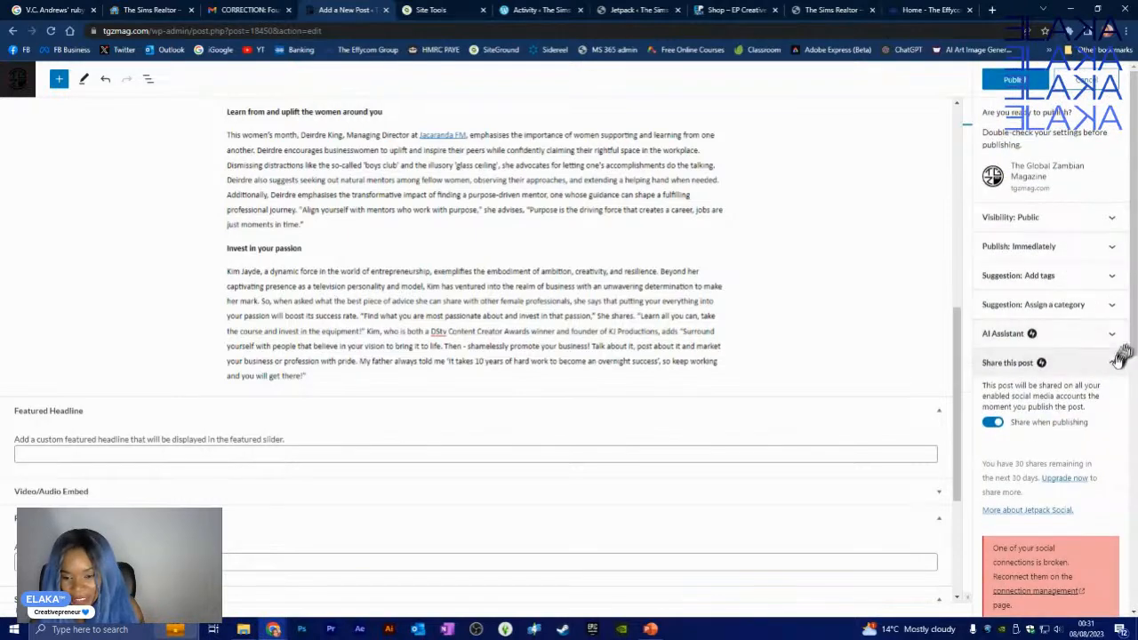
{"action": "left_click", "coordinate": [1114, 361]}
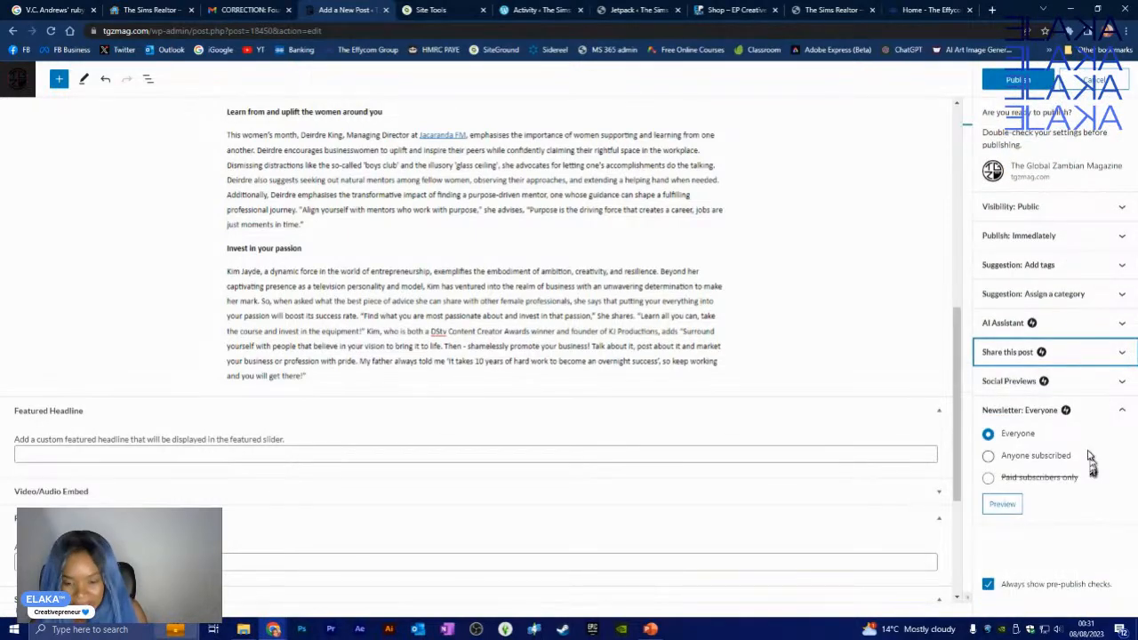
- Reopen Social Previews, then cancel the pre-publish checks to return to the draft editor unpublished
{"action": "left_click", "coordinate": [1117, 385]}
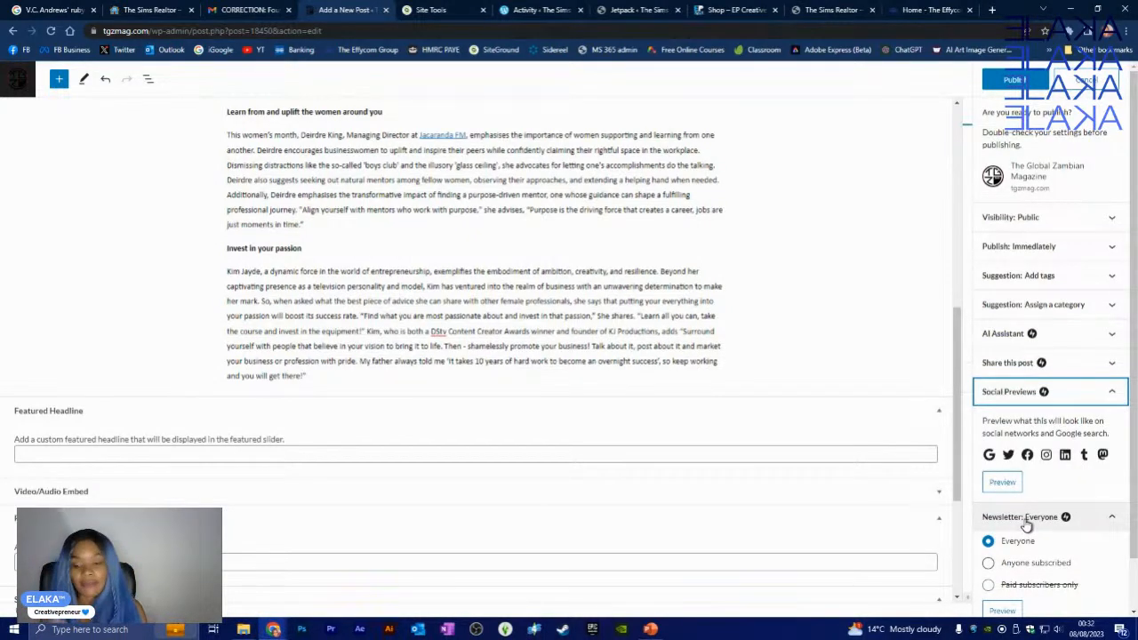
{"action": "scroll", "coordinate": [1032, 542], "scroll_direction": "down", "scroll_amount": 1}
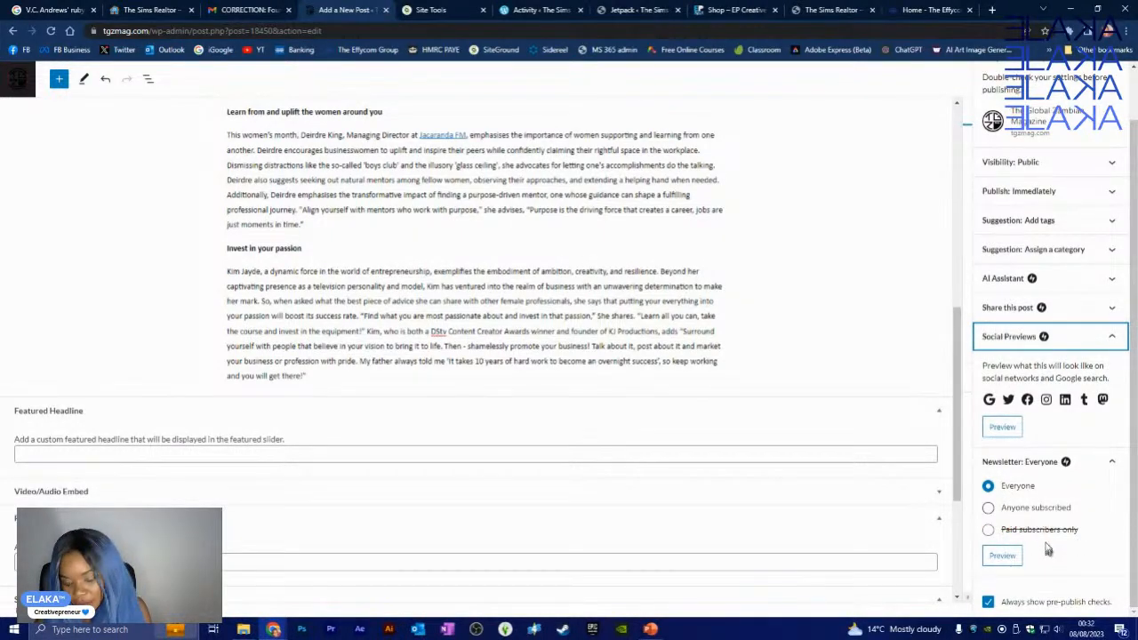
{"action": "scroll", "coordinate": [1014, 374], "scroll_direction": "up", "scroll_amount": 1}
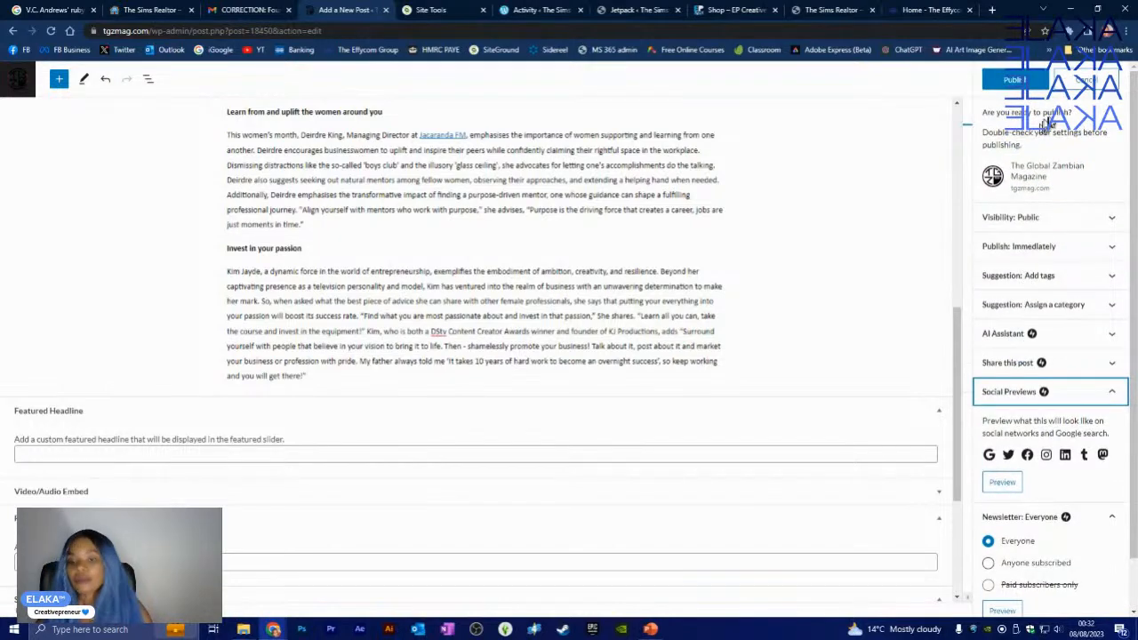
{"action": "left_click", "coordinate": [1078, 80]}
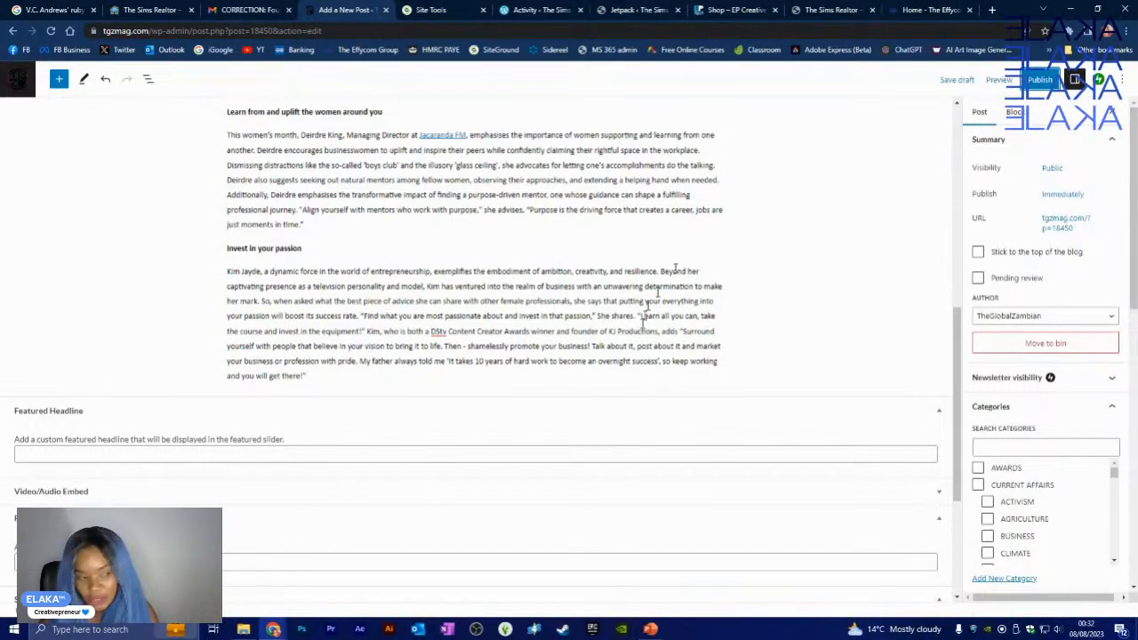
{"action": "scroll", "coordinate": [694, 397], "scroll_direction": "up", "scroll_amount": 2}
{"action": "scroll", "coordinate": [698, 400], "scroll_direction": "up", "scroll_amount": 2}
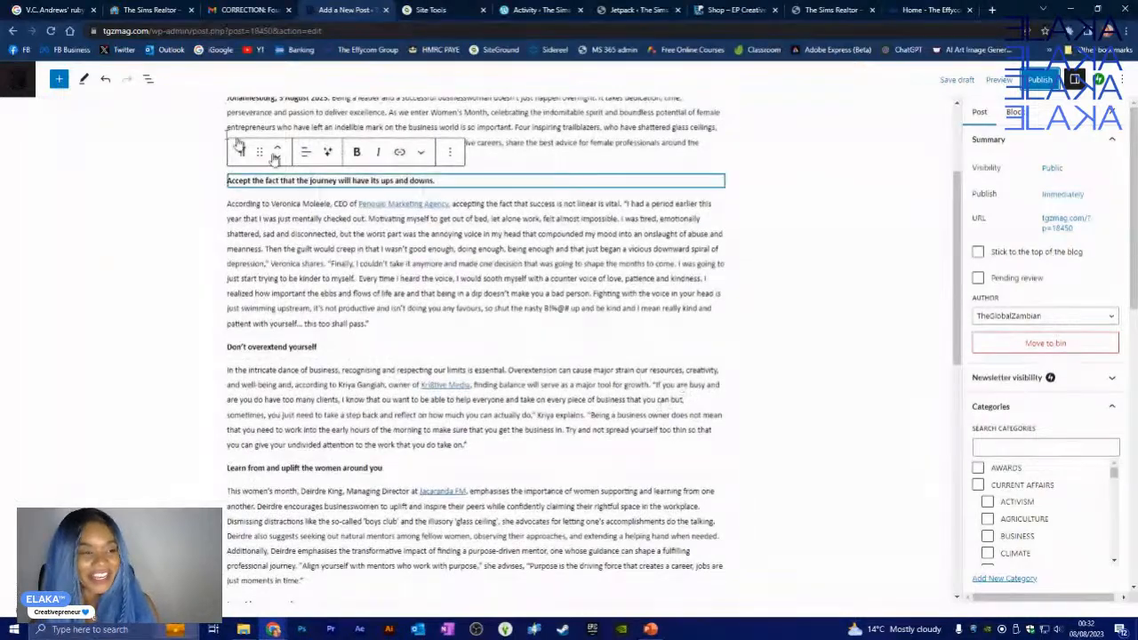